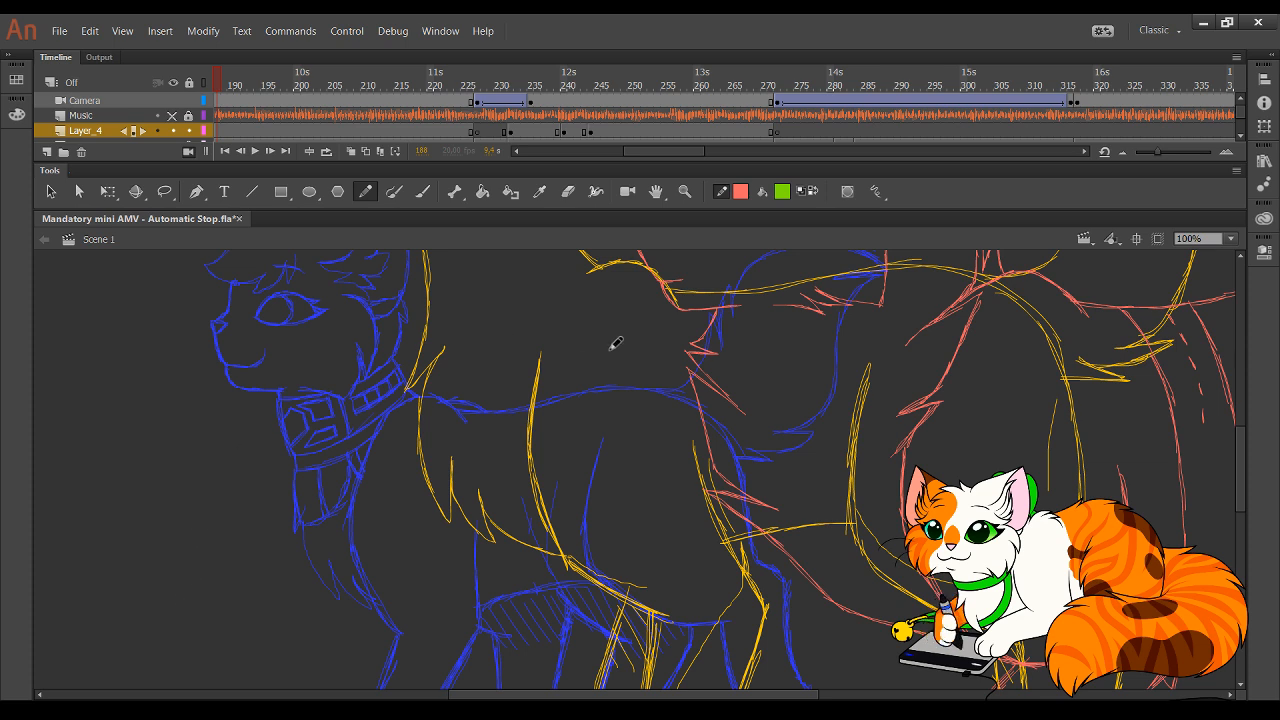
- Open the red cat's Video_walk symbol for editing from the main scene and select the Pencil tool
left_click_drag(498, 455, 374, 450)
left_click_drag(552, 459, 496, 582)
left_click_drag(573, 416, 543, 520)
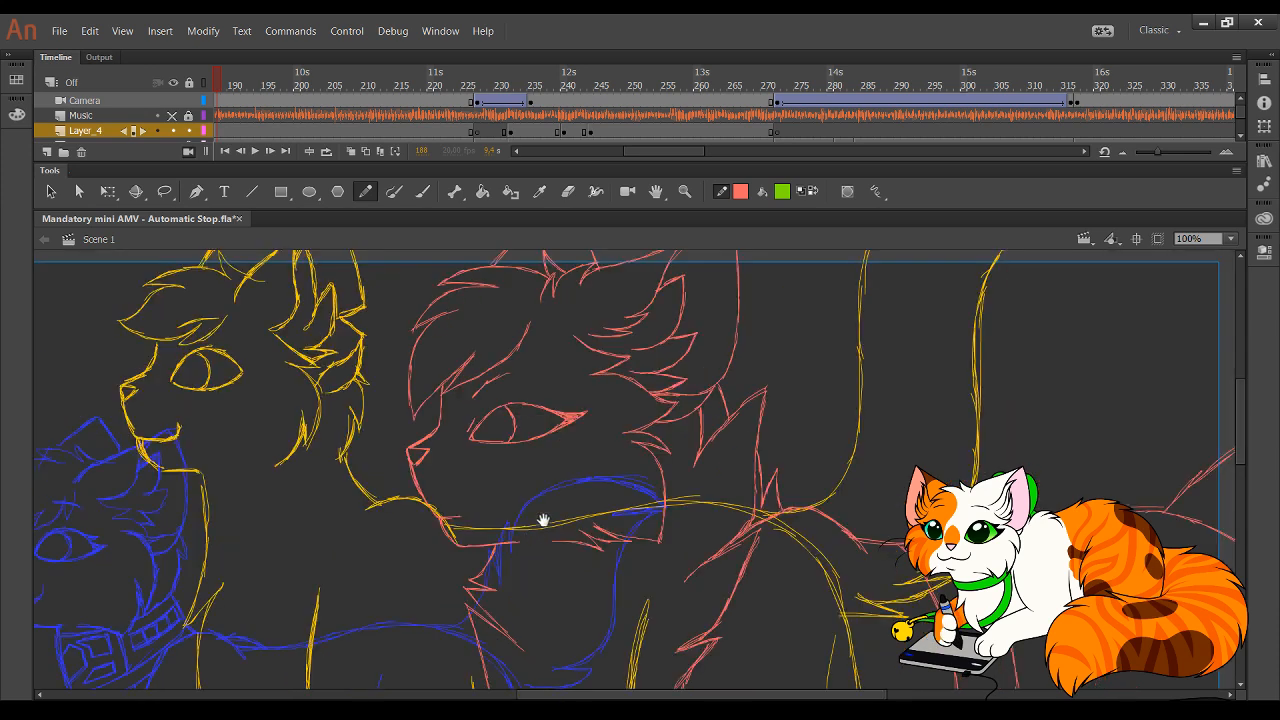
mouse_move(440, 425)
left_mouse_down()
mouse_move(391, 463)
mouse_move(450, 458)
left_mouse_up()
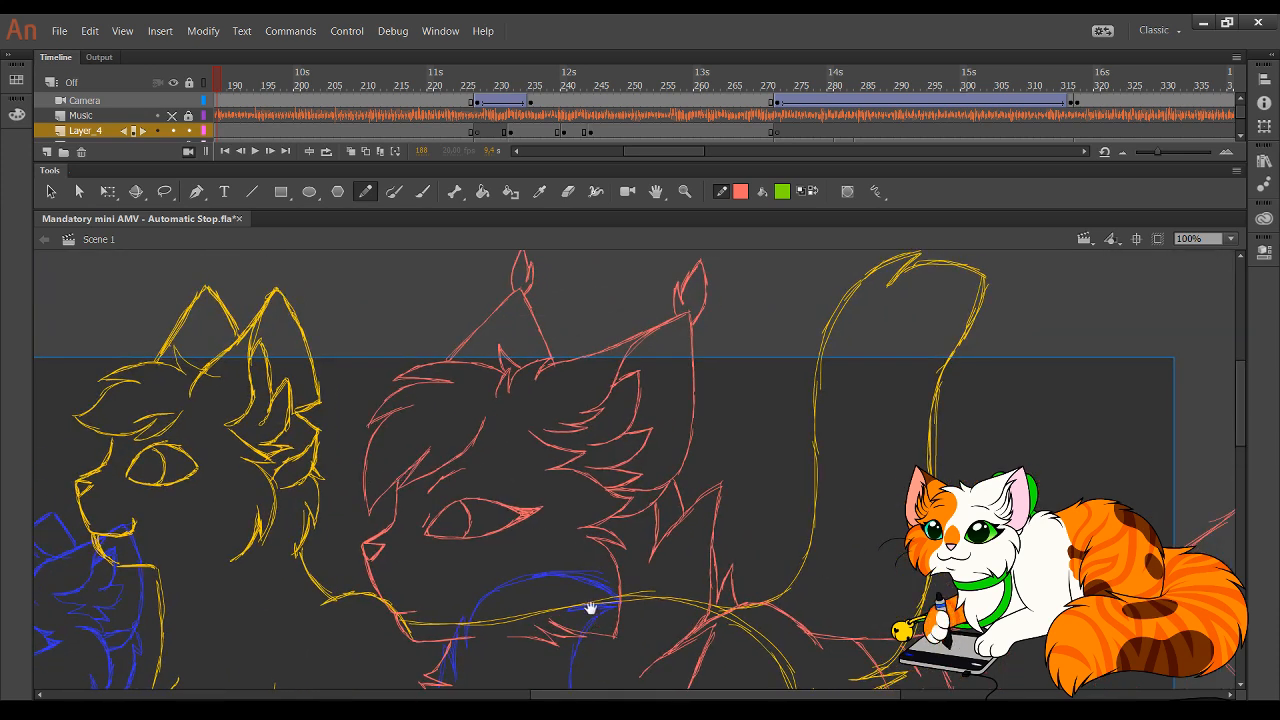
left_click_drag(586, 609, 443, 257)
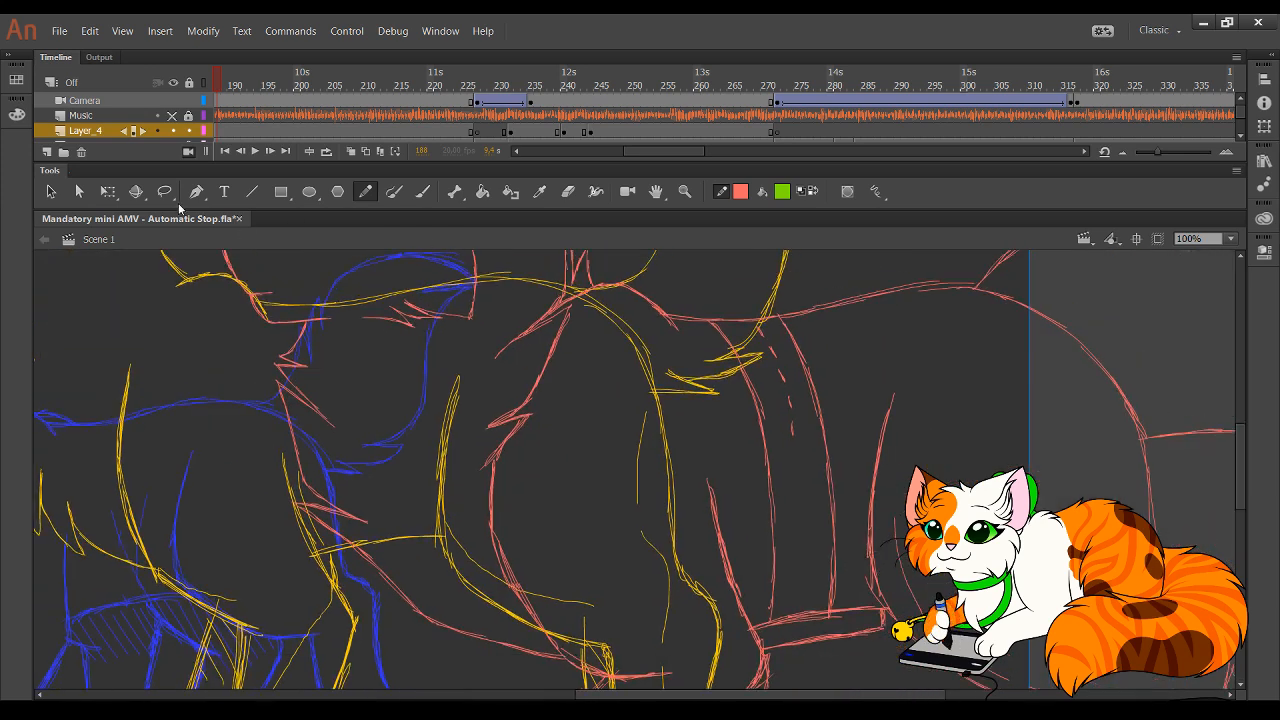
left_click(50, 191)
left_click(303, 370)
double_click(303, 369)
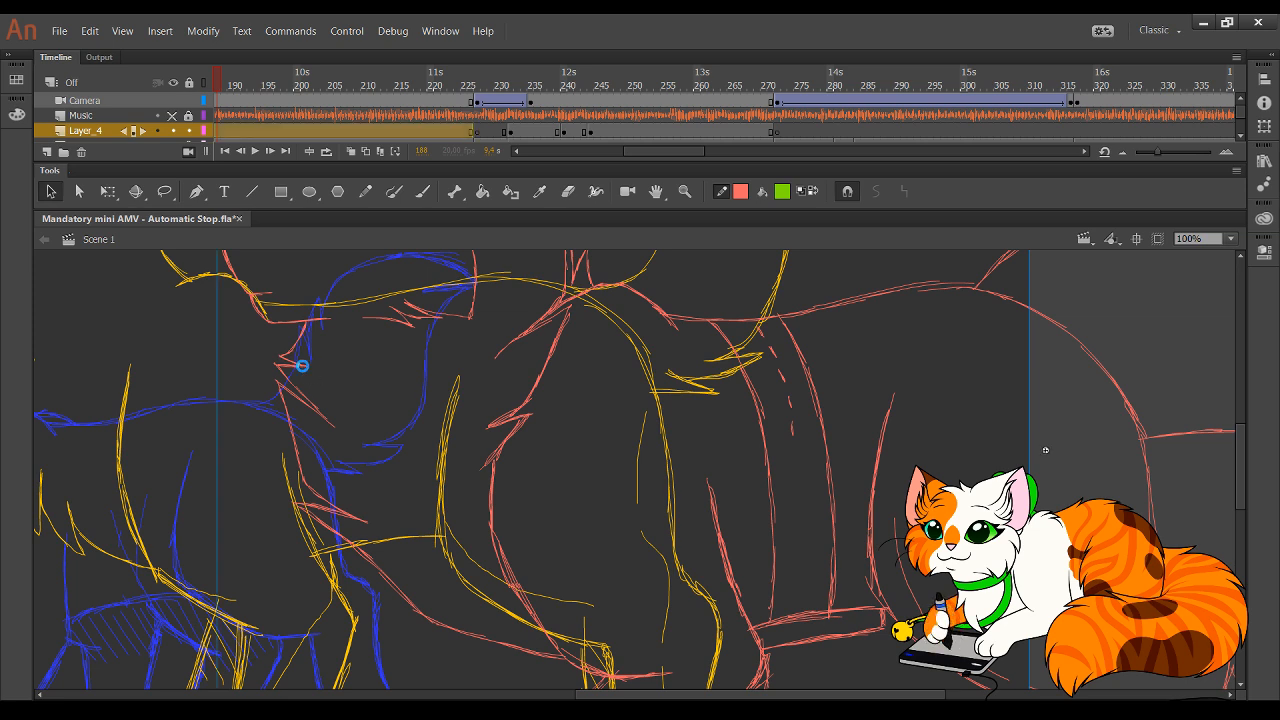
left_click(366, 191)
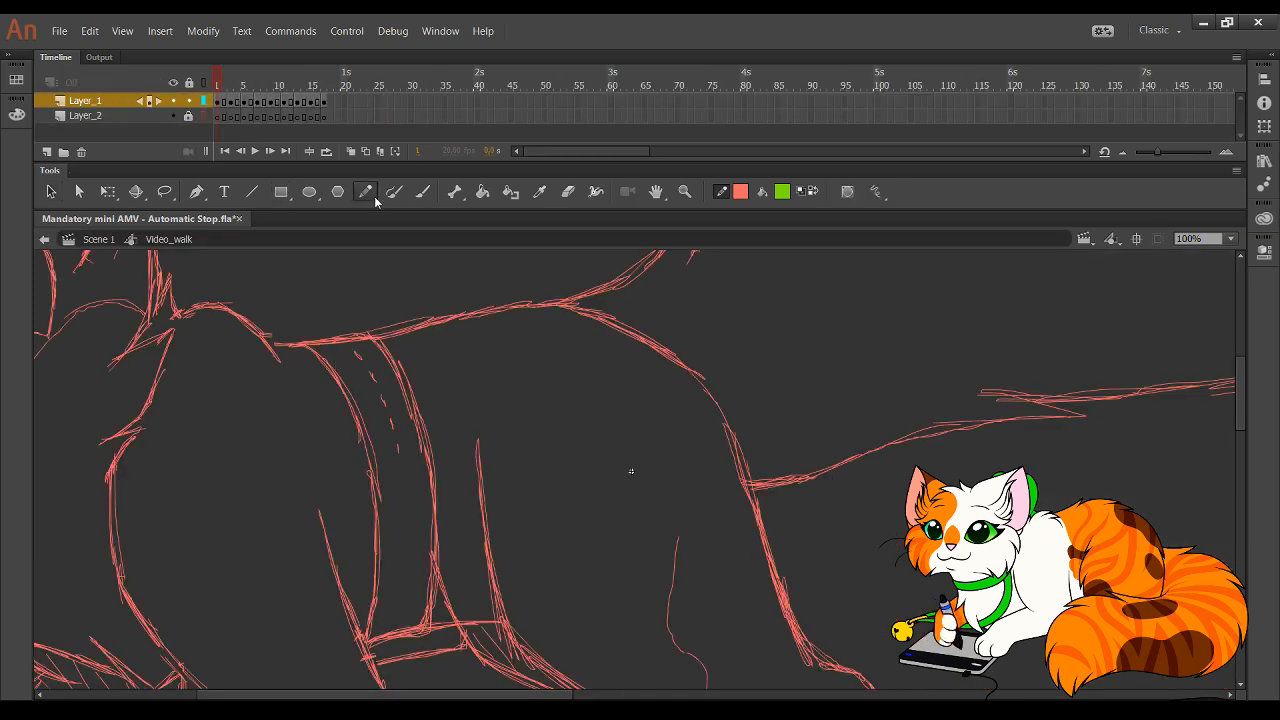
- Go to frame 2 of the walk cycle and turn on onion skinning covering the neighbouring frames
left_click_drag(373, 327, 815, 399)
left_click(224, 86)
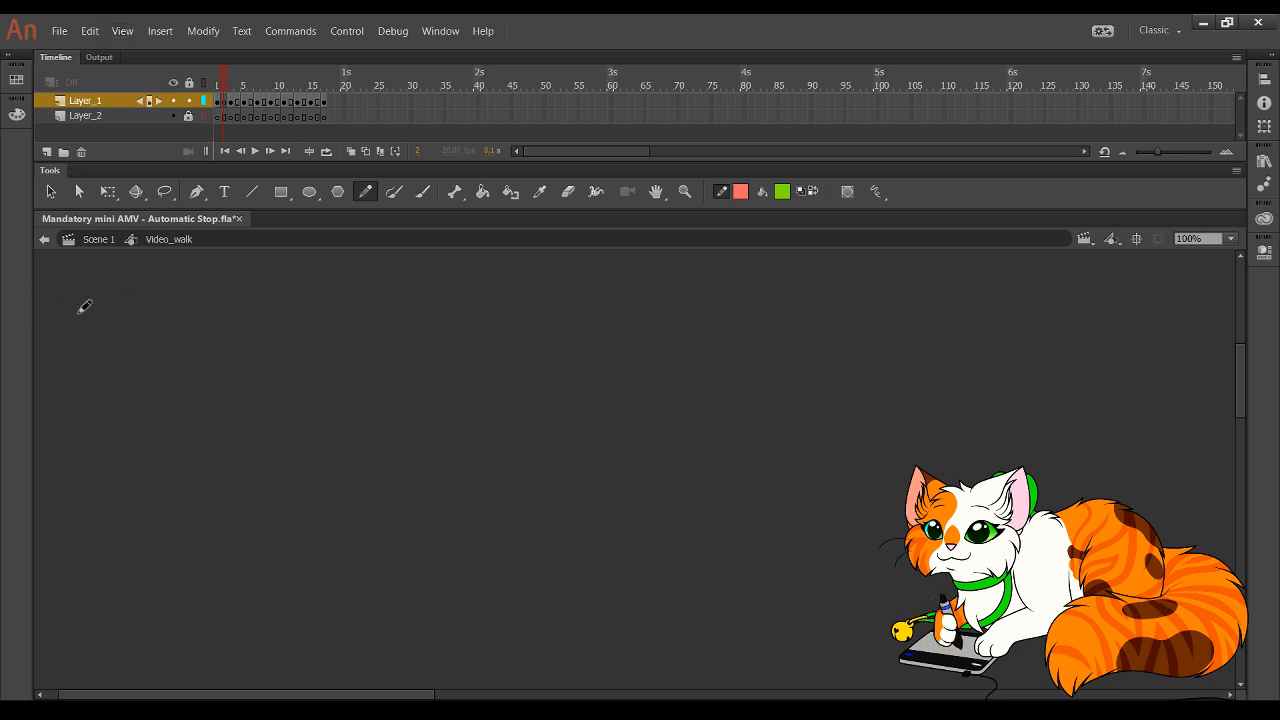
left_click(351, 152)
mouse_move(242, 78)
left_mouse_down()
mouse_move(226, 78)
mouse_move(257, 79)
mouse_move(225, 79)
left_mouse_up()
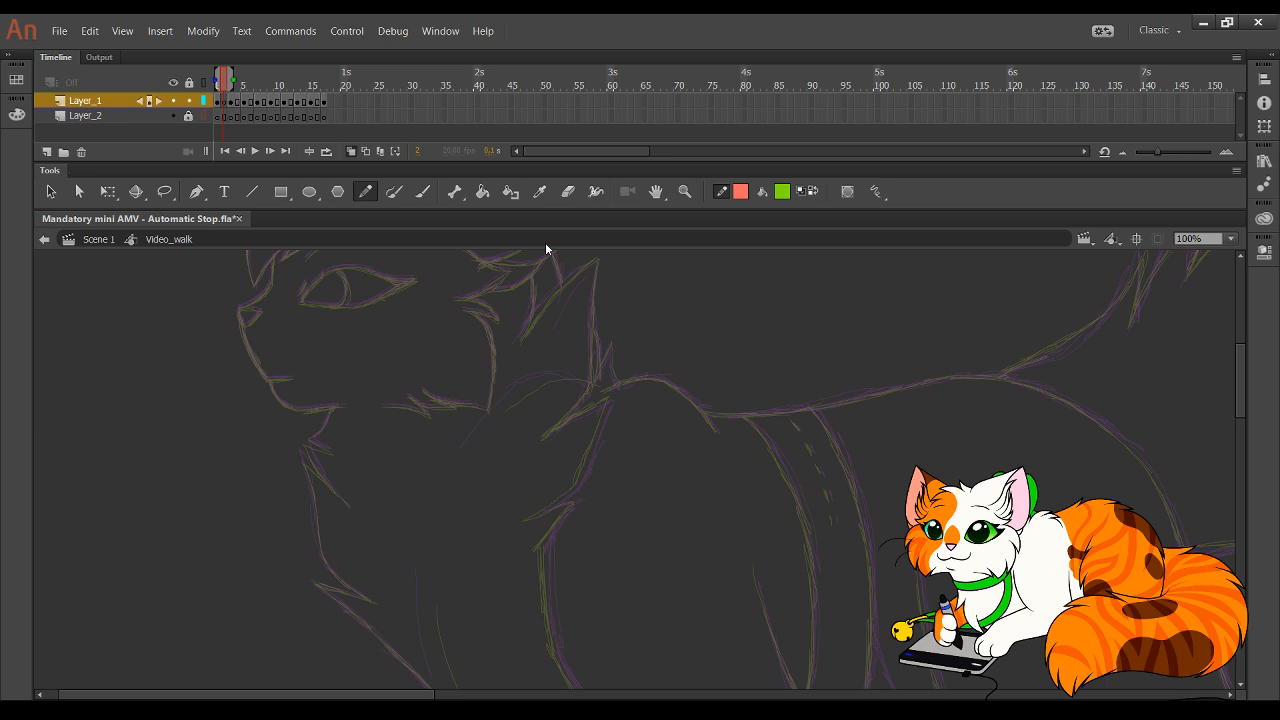
left_click(205, 151)
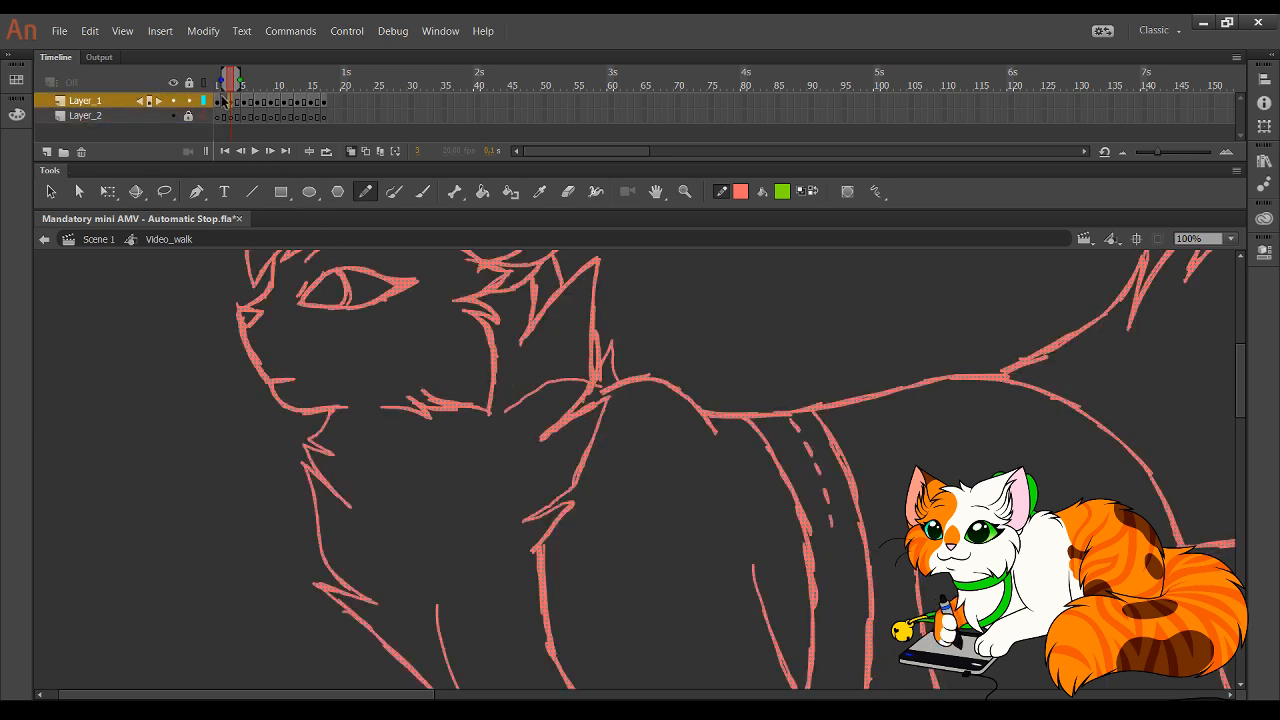
- Sketch the curved chest line on frame 2, from the neck fur down to the top of the near front leg
left_click_drag(567, 563, 411, 417)
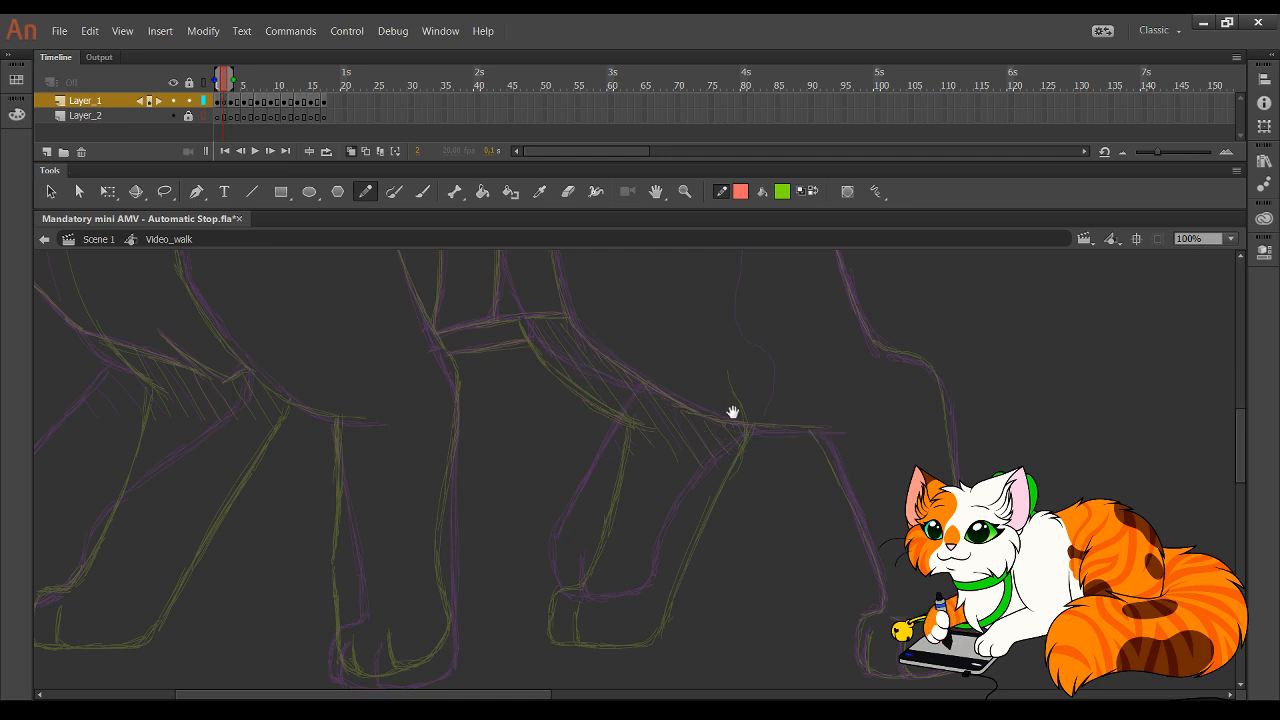
left_click_drag(711, 349, 677, 443)
left_click_drag(680, 395, 696, 442)
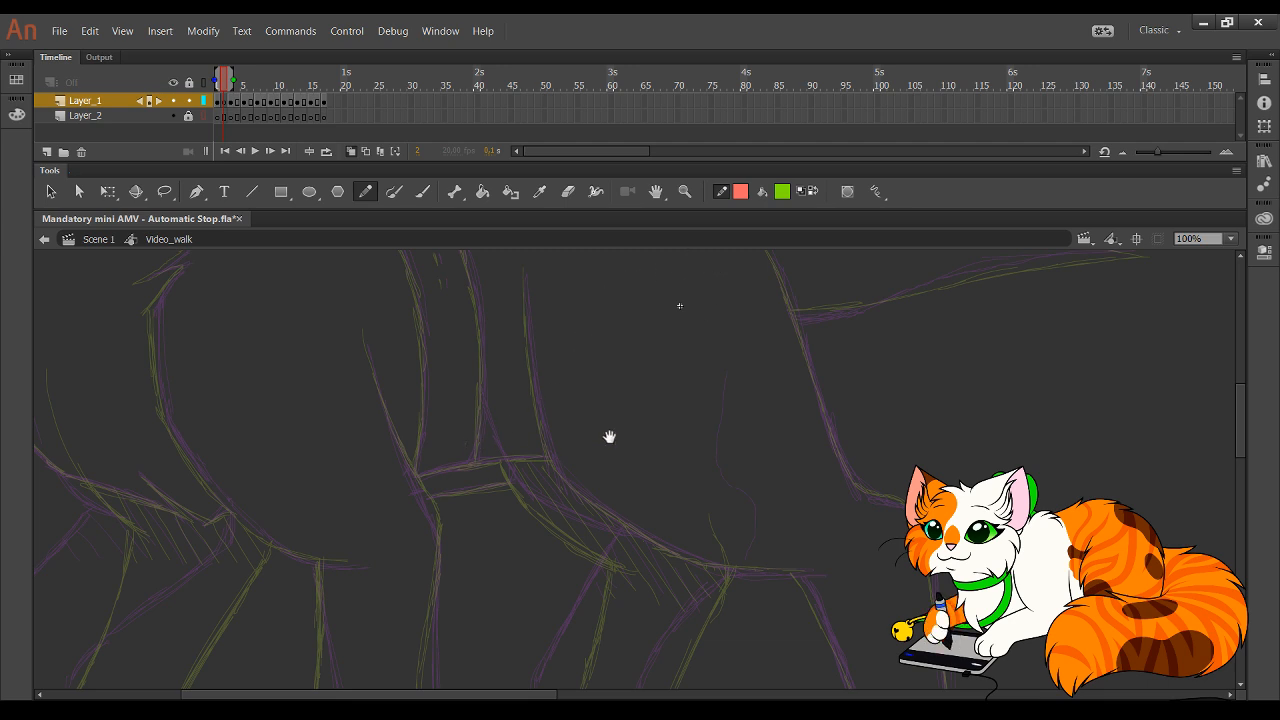
left_click_drag(609, 437, 871, 462)
left_click_drag(487, 318, 502, 416)
mouse_move(491, 366)
left_mouse_down()
mouse_move(504, 434)
mouse_move(592, 538)
mouse_move(680, 565)
mouse_move(651, 566)
mouse_move(674, 561)
left_mouse_up()
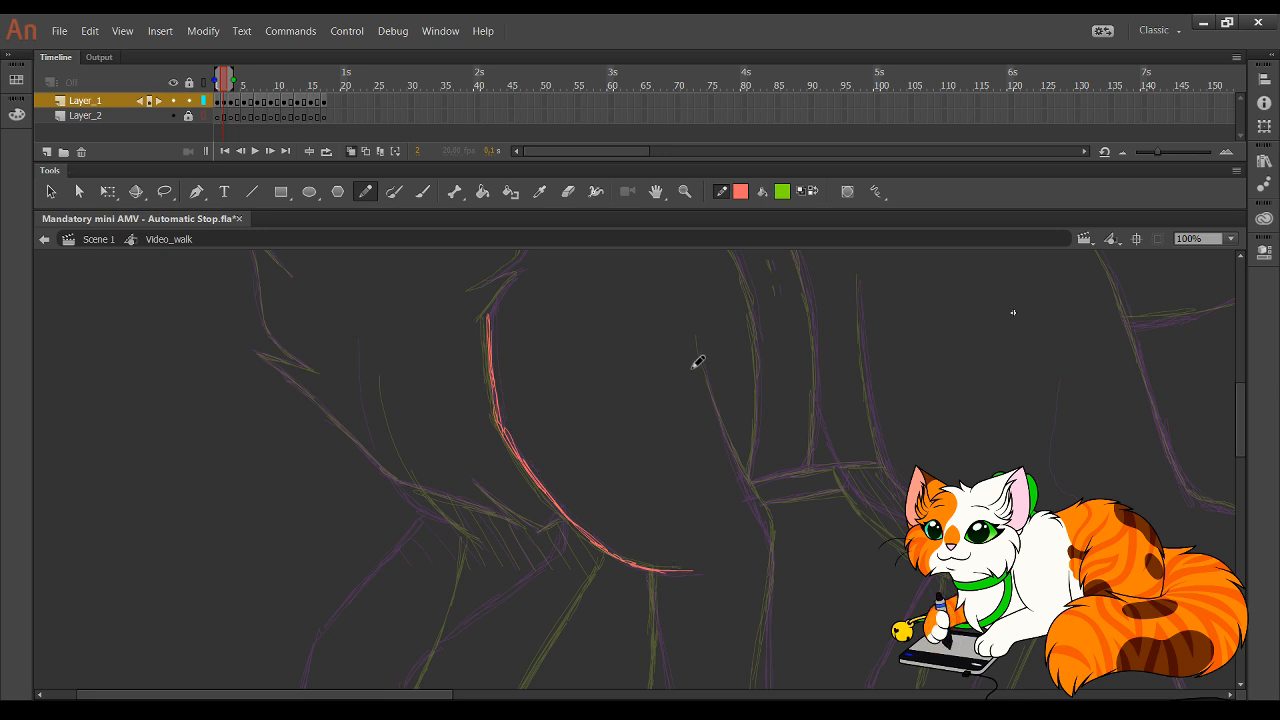
- Sketch the near front paw's rear part and the leg's lower back edge between the onion-skin outlines, erasing the surplus stroke
mouse_move(737, 506)
left_mouse_down()
mouse_move(563, 320)
mouse_move(552, 343)
left_mouse_up()
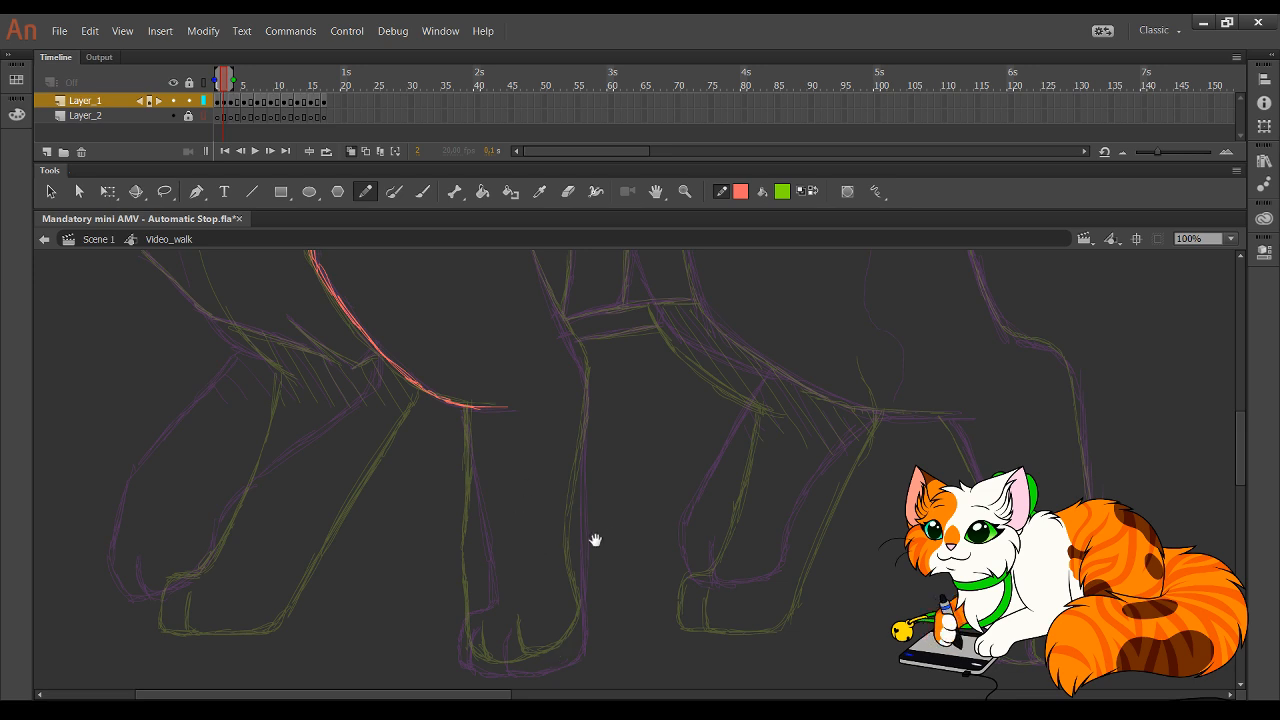
left_click_drag(594, 537, 511, 467)
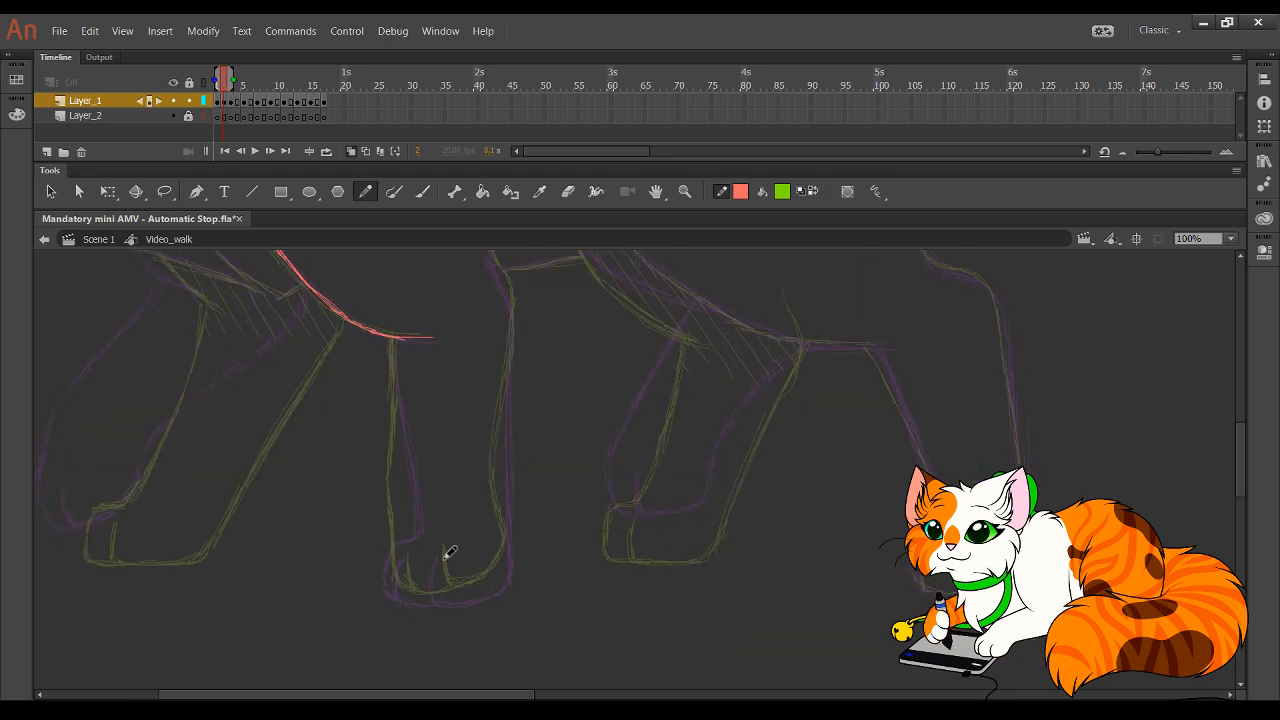
mouse_move(442, 560)
left_mouse_down()
mouse_move(443, 597)
mouse_move(443, 564)
mouse_move(450, 600)
mouse_move(445, 557)
mouse_move(446, 600)
mouse_move(445, 569)
mouse_move(448, 600)
mouse_move(483, 600)
mouse_move(517, 561)
mouse_move(490, 596)
mouse_move(515, 550)
mouse_move(504, 576)
mouse_move(505, 428)
left_mouse_up()
key("ctrl+z")
key("ctrl+z")
key("ctrl+z")
key("ctrl+z")
left_click_drag(505, 530, 507, 399)
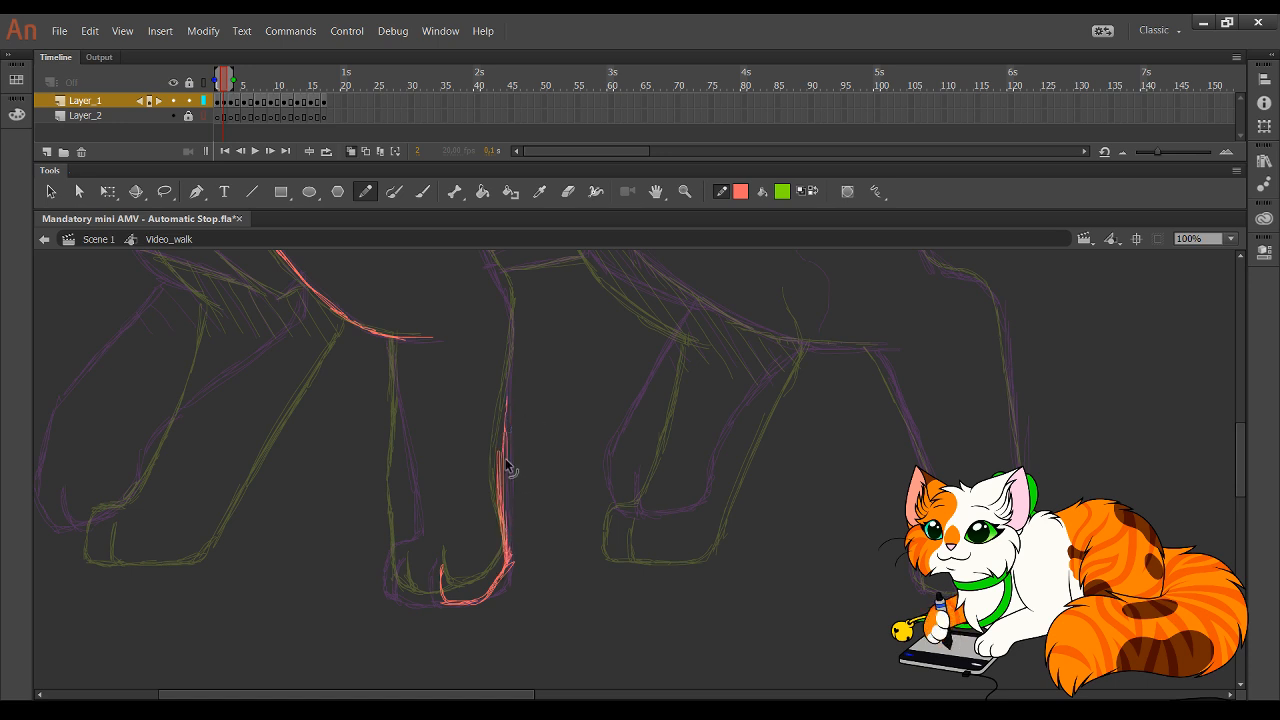
left_click_drag(509, 466, 517, 474)
key("ctrl+z")
mouse_move(486, 444)
left_mouse_down()
mouse_move(491, 542)
mouse_move(513, 448)
left_mouse_up()
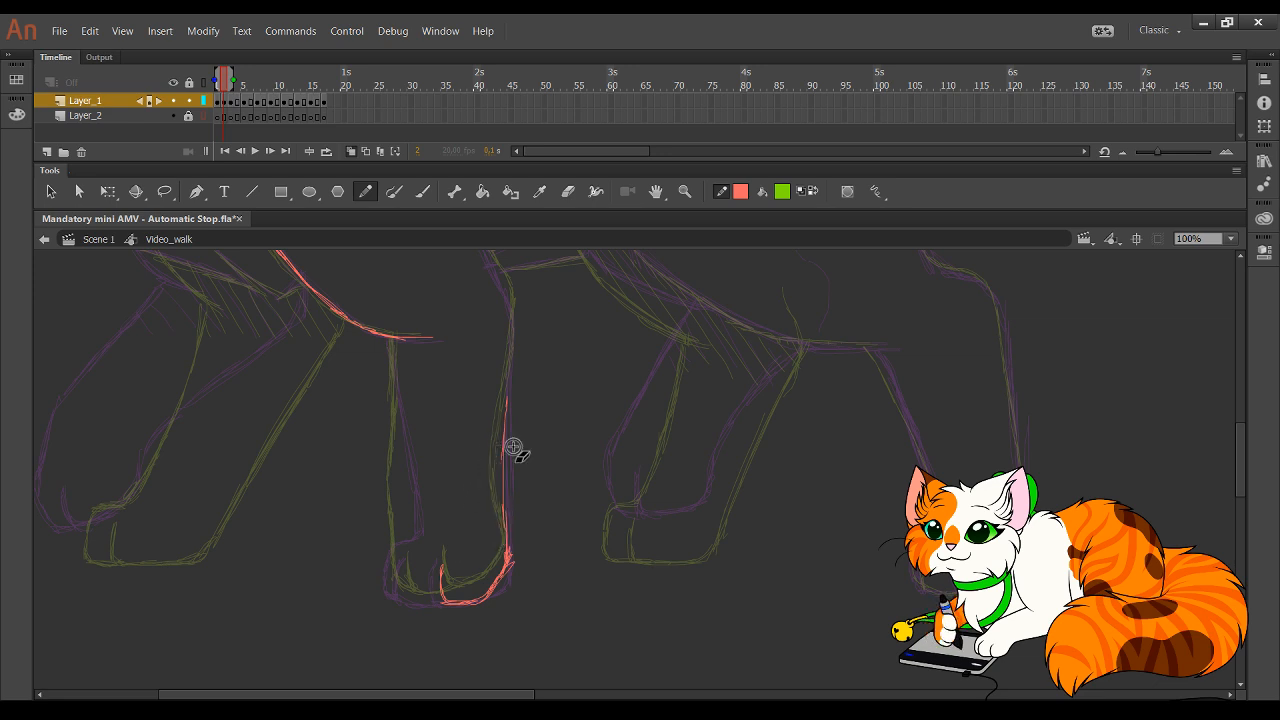
- Extend the near front leg's back edge upward past the elbow and into the shoulder line
scroll(520, 497, "up", 2)
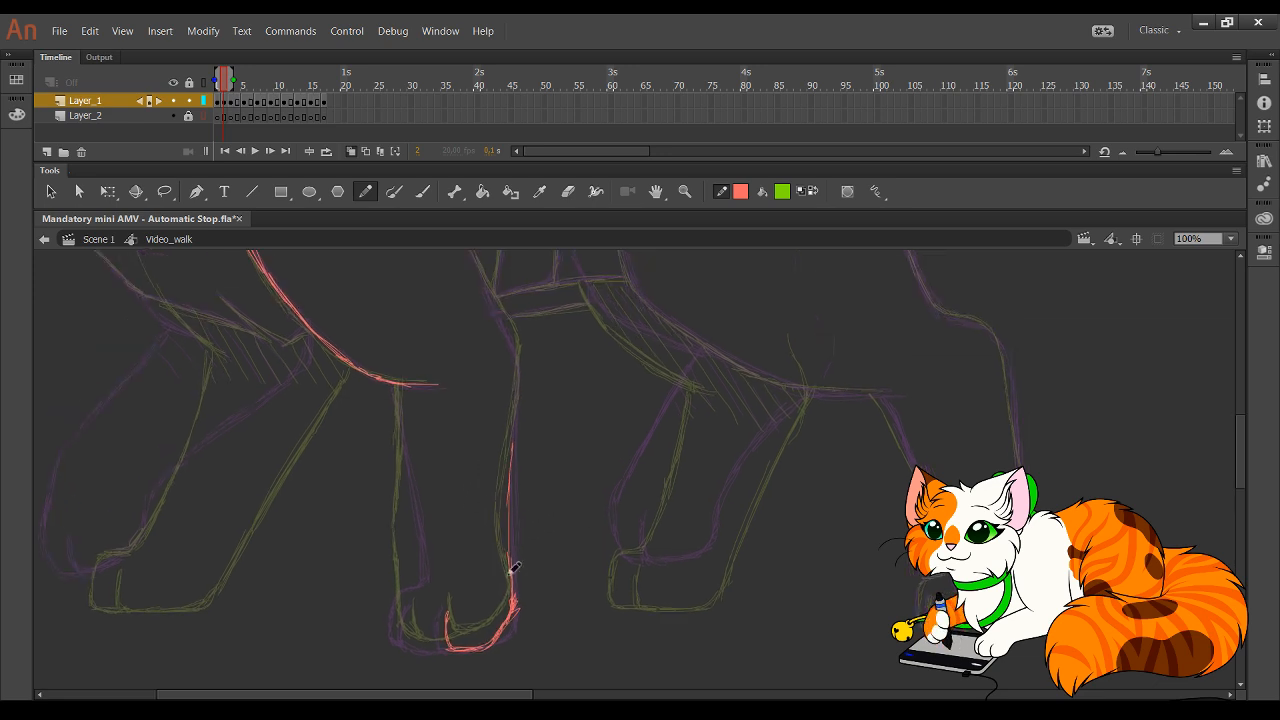
mouse_move(515, 556)
left_mouse_down()
mouse_move(511, 524)
mouse_move(512, 574)
mouse_move(521, 360)
mouse_move(479, 268)
left_mouse_up()
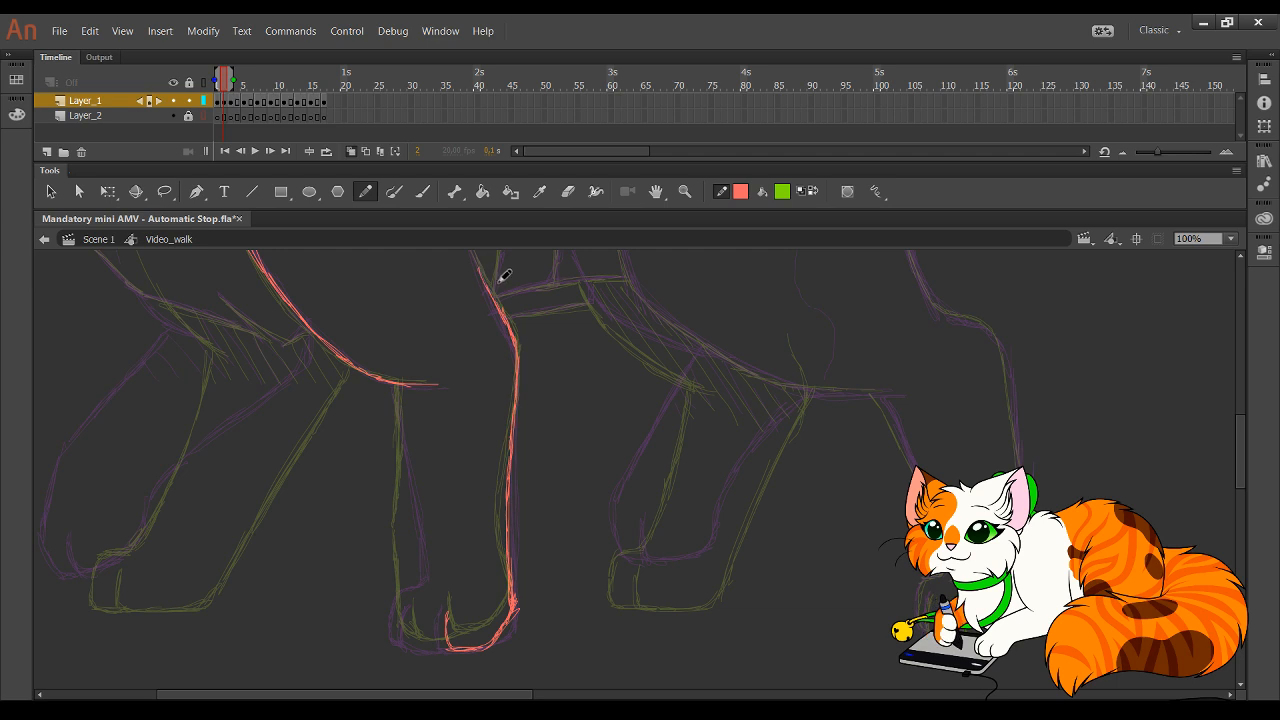
left_click_drag(586, 469, 681, 665)
left_click_drag(587, 493, 549, 381)
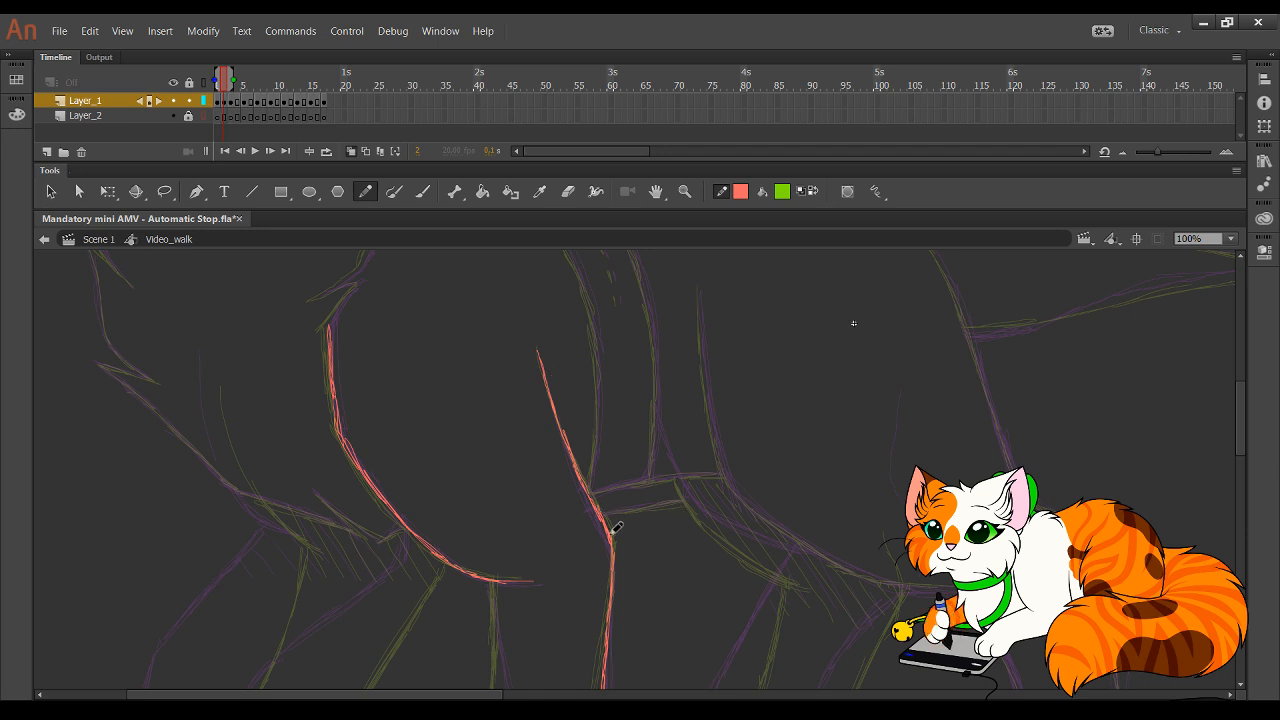
- Sketch the front toes and the front contour of the near front paw
mouse_move(589, 597)
left_mouse_down()
mouse_move(577, 537)
mouse_move(597, 509)
mouse_move(598, 525)
mouse_move(597, 451)
left_mouse_up()
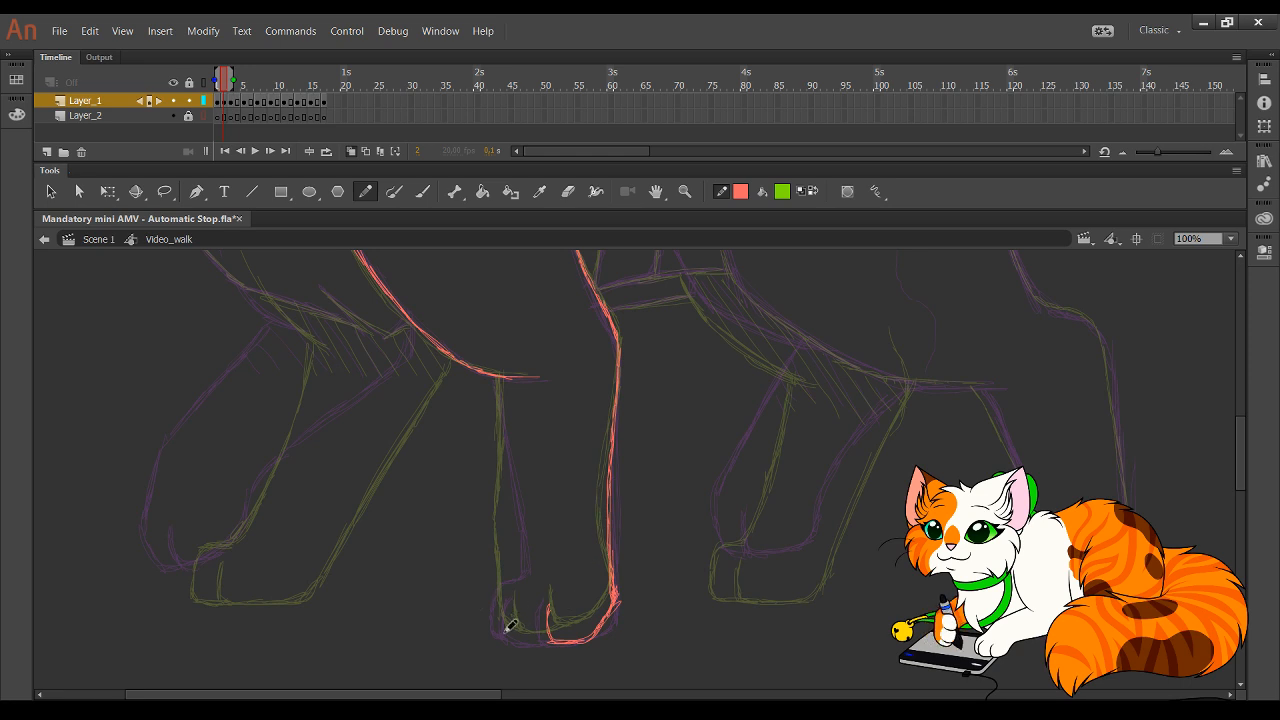
mouse_move(508, 629)
left_mouse_down()
mouse_move(506, 586)
mouse_move(548, 601)
mouse_move(530, 601)
left_mouse_up()
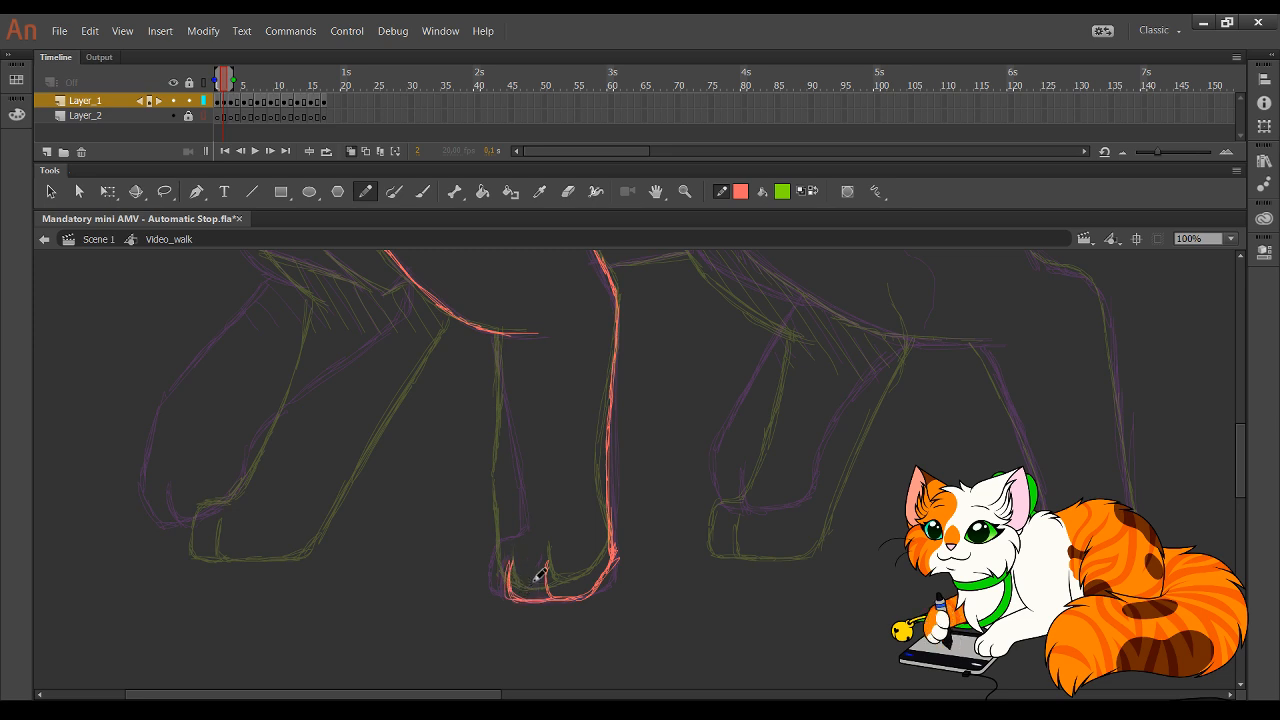
left_click_drag(526, 545, 543, 544)
key("ctrl+z")
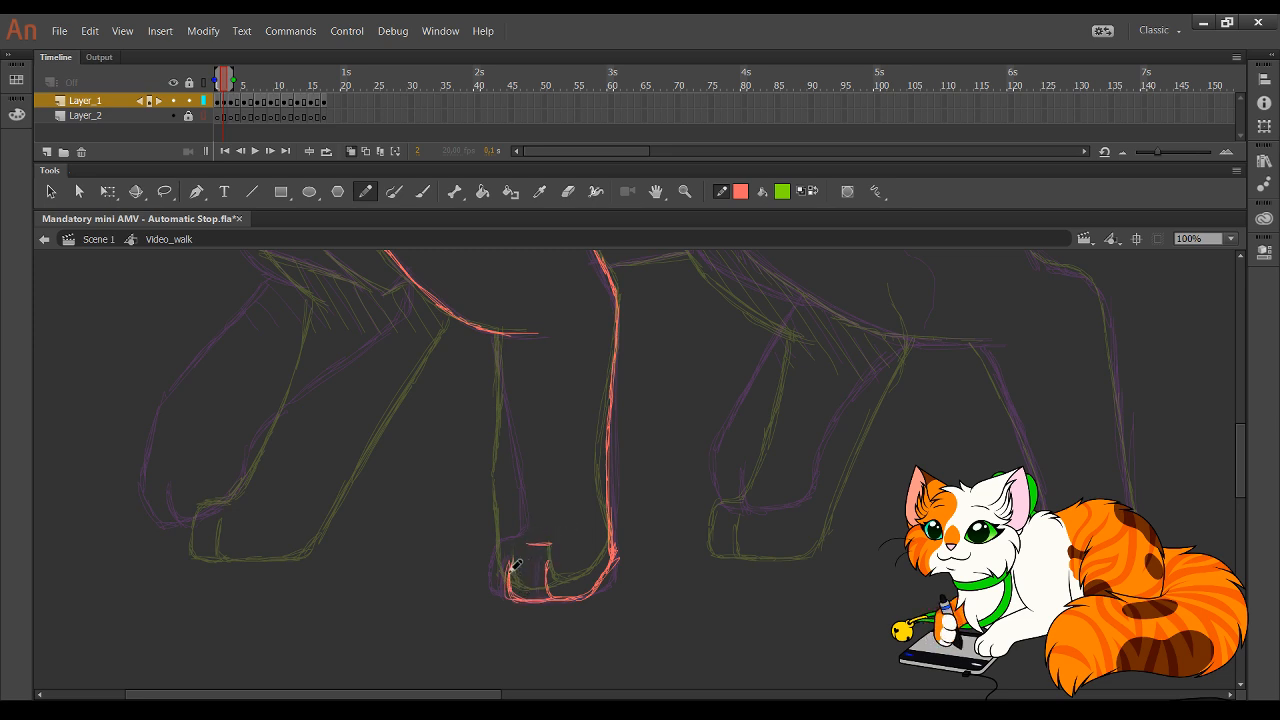
left_click_drag(510, 596, 497, 573)
- Try to sketch the near front leg's front edge from the paw up to the chest line
left_click_drag(520, 531, 514, 456)
left_click_drag(522, 508, 508, 422)
key("ctrl+z")
key("ctrl+z")
key("ctrl+z")
left_click_drag(521, 536, 518, 519)
mouse_move(518, 497)
left_mouse_down()
mouse_move(504, 342)
mouse_move(506, 441)
left_mouse_up()
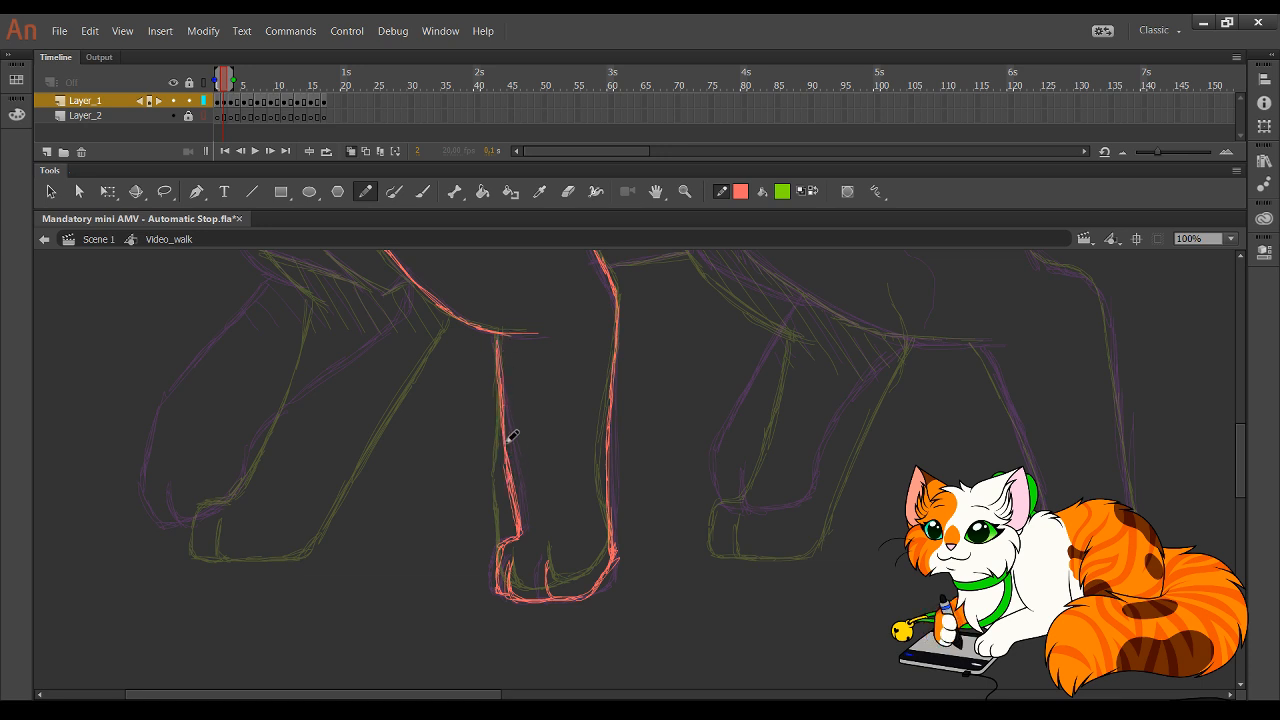
left_click_drag(498, 337, 507, 441)
left_click_drag(500, 353, 515, 499)
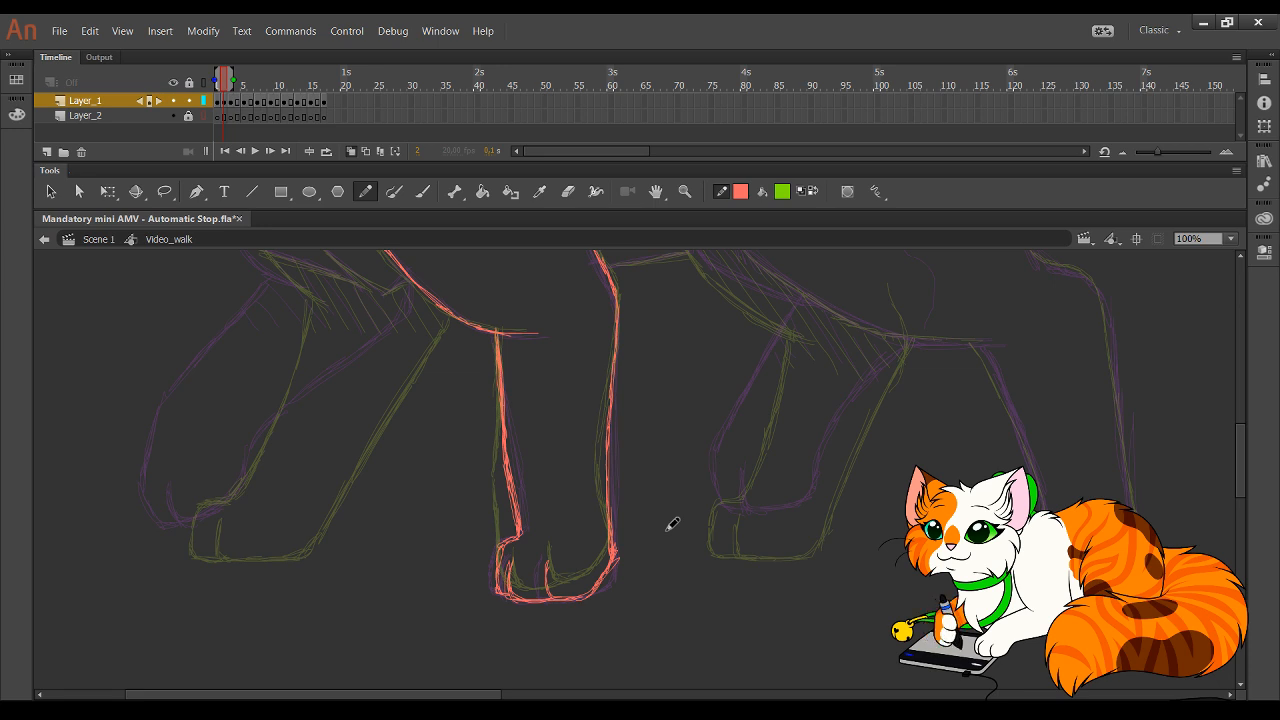
- Add a short line above the near front toes, then erase the leg's front edge and redraw it up to the chest line
mouse_move(676, 431)
left_mouse_down()
mouse_move(641, 426)
mouse_move(618, 441)
left_mouse_up()
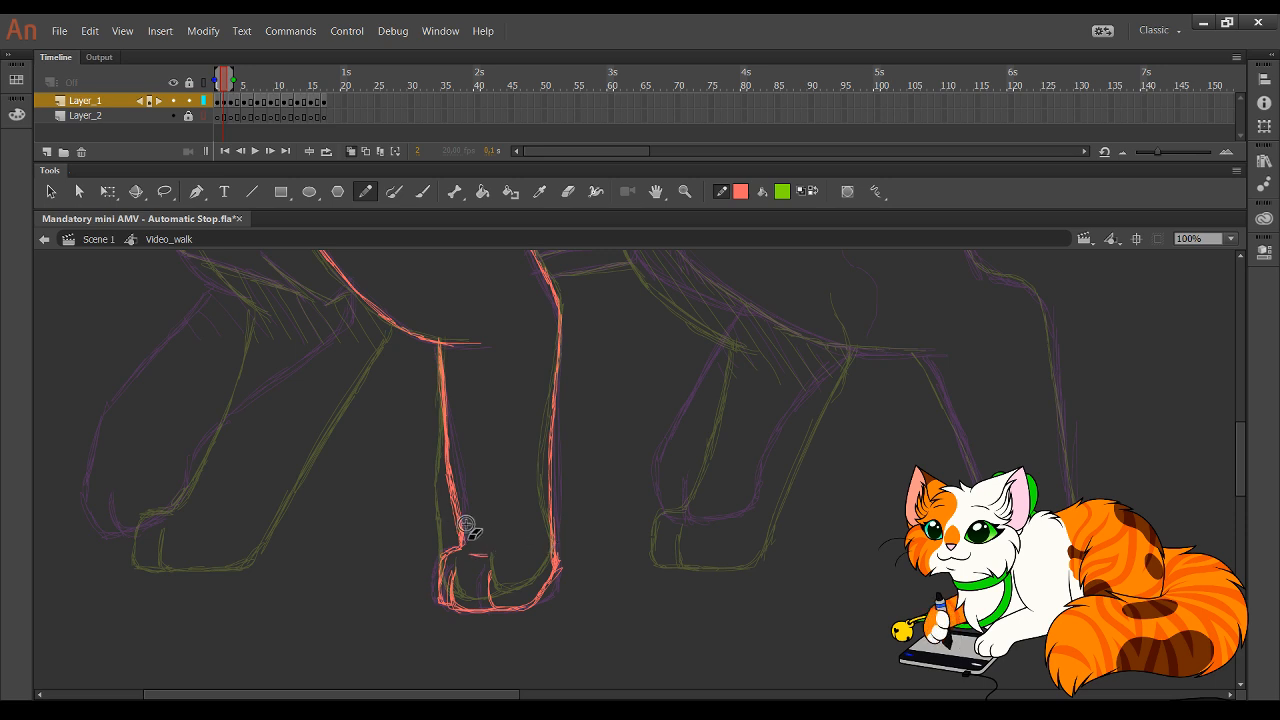
mouse_move(465, 548)
left_mouse_down()
mouse_move(440, 372)
mouse_move(428, 367)
mouse_move(446, 349)
mouse_move(448, 428)
left_mouse_up()
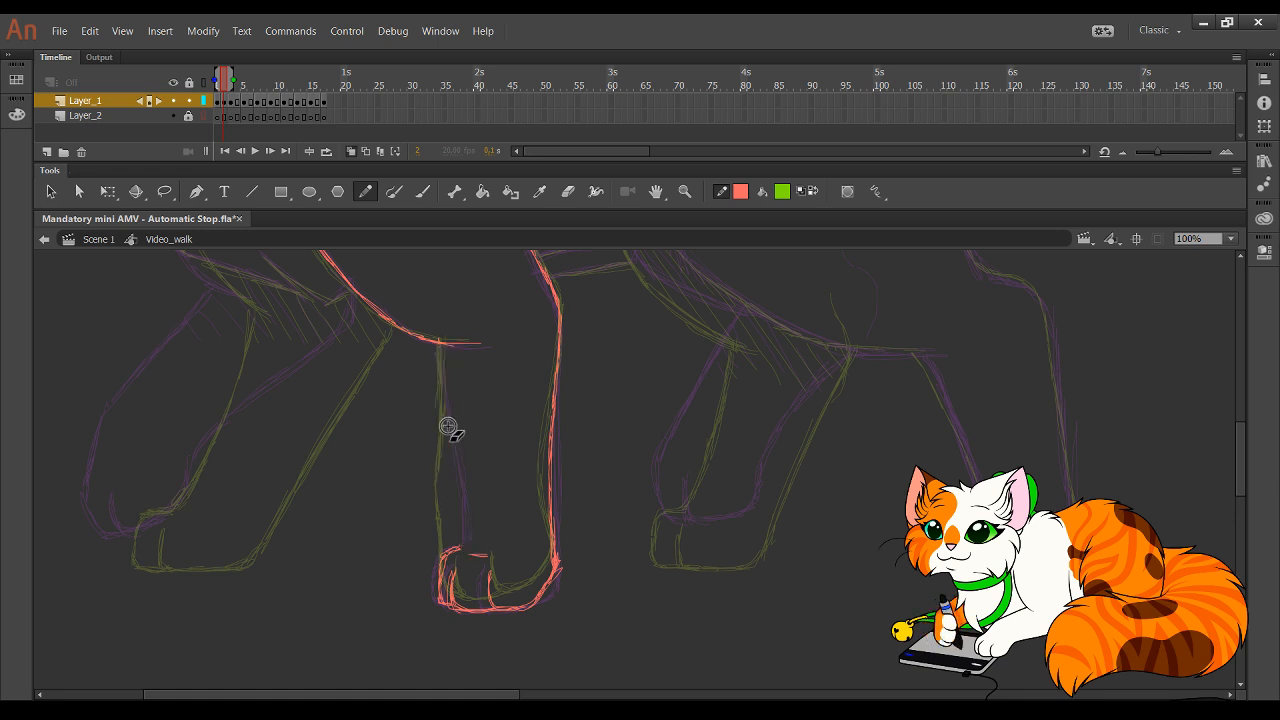
left_click_drag(463, 543, 438, 342)
left_click_drag(538, 545, 512, 527)
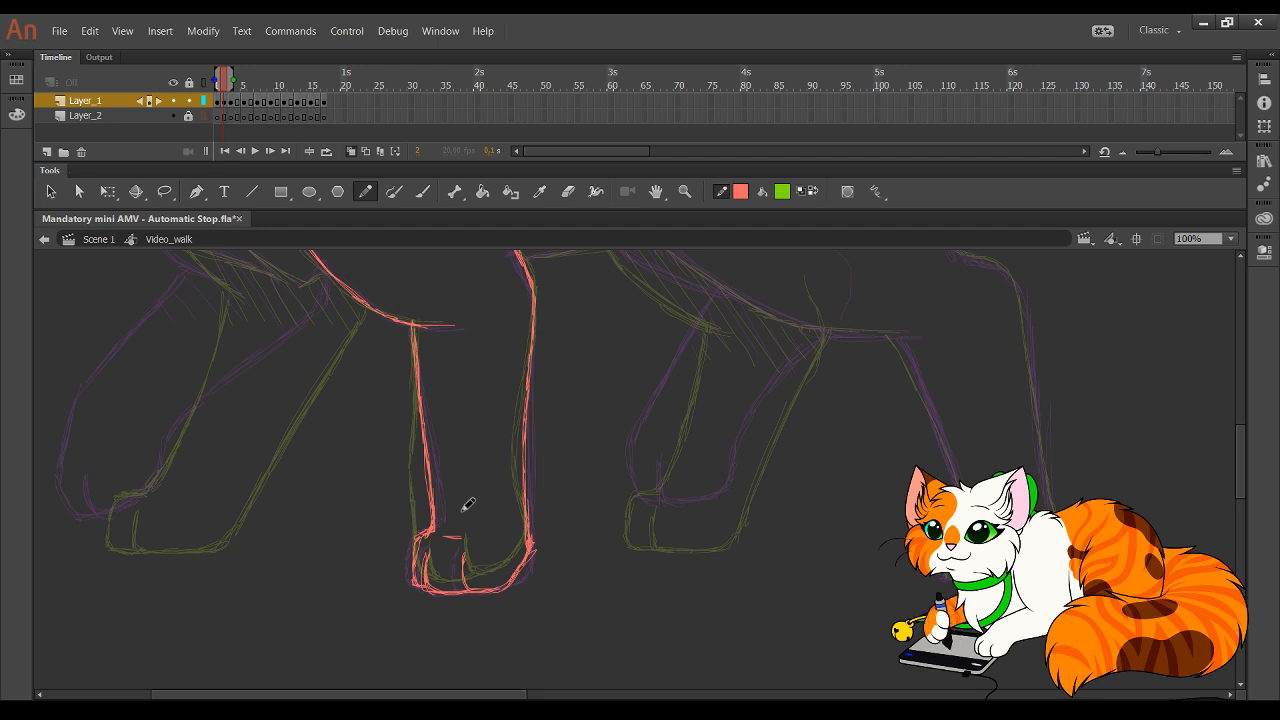
- Sketch the near hind leg's thigh line, curving down into the lower edge of the thigh
left_click_drag(574, 449, 531, 524)
left_click_drag(621, 430, 560, 551)
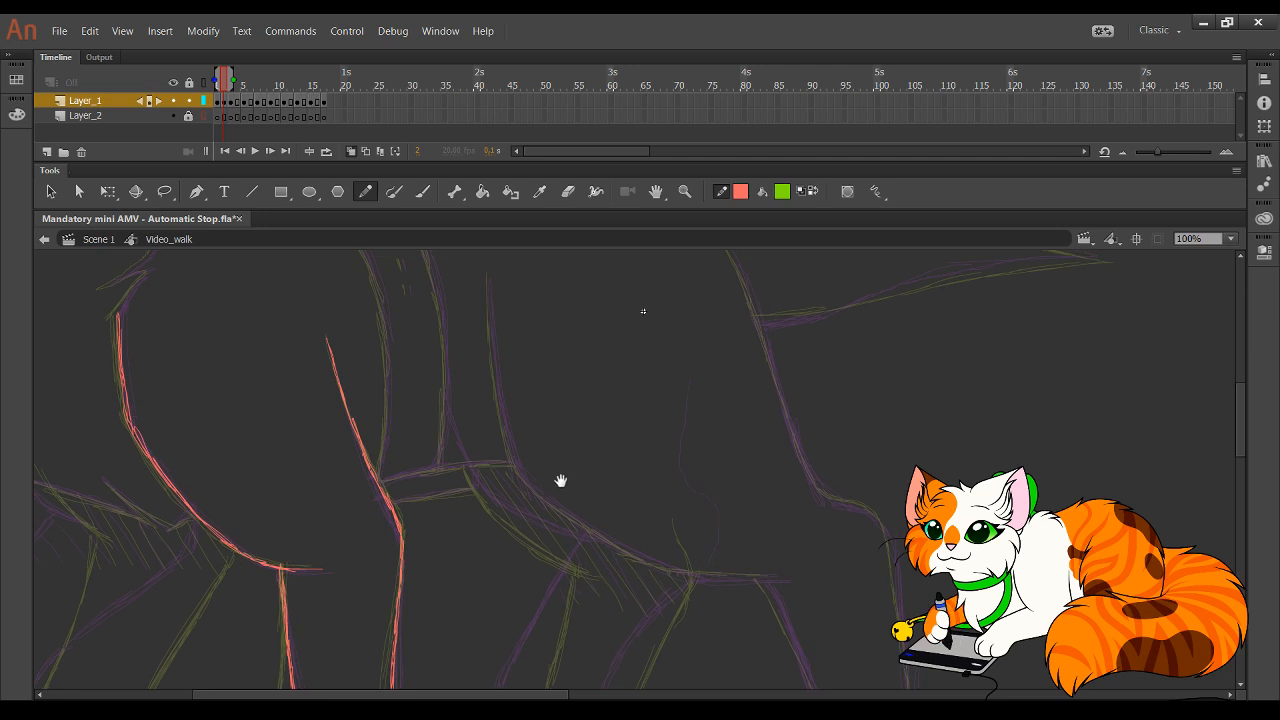
left_click_drag(560, 481, 562, 532)
left_click_drag(489, 329, 494, 375)
left_click_drag(488, 326, 496, 396)
key("ctrl+z")
key("ctrl+z")
key("ctrl+z")
left_click_drag(489, 325, 498, 431)
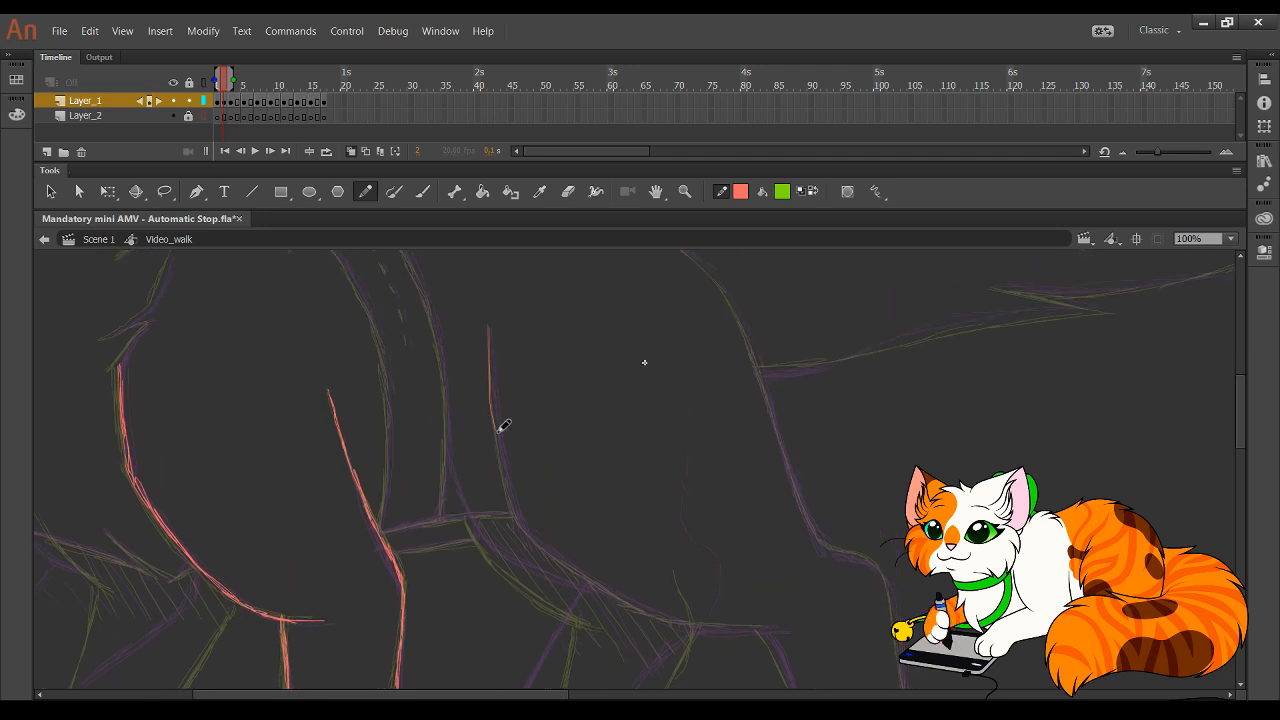
mouse_move(494, 329)
left_mouse_down()
mouse_move(512, 494)
mouse_move(513, 468)
mouse_move(542, 548)
mouse_move(519, 516)
mouse_move(574, 569)
mouse_move(558, 551)
mouse_move(658, 614)
mouse_move(601, 583)
mouse_move(627, 600)
mouse_move(709, 627)
mouse_move(679, 623)
mouse_move(787, 628)
left_mouse_up()
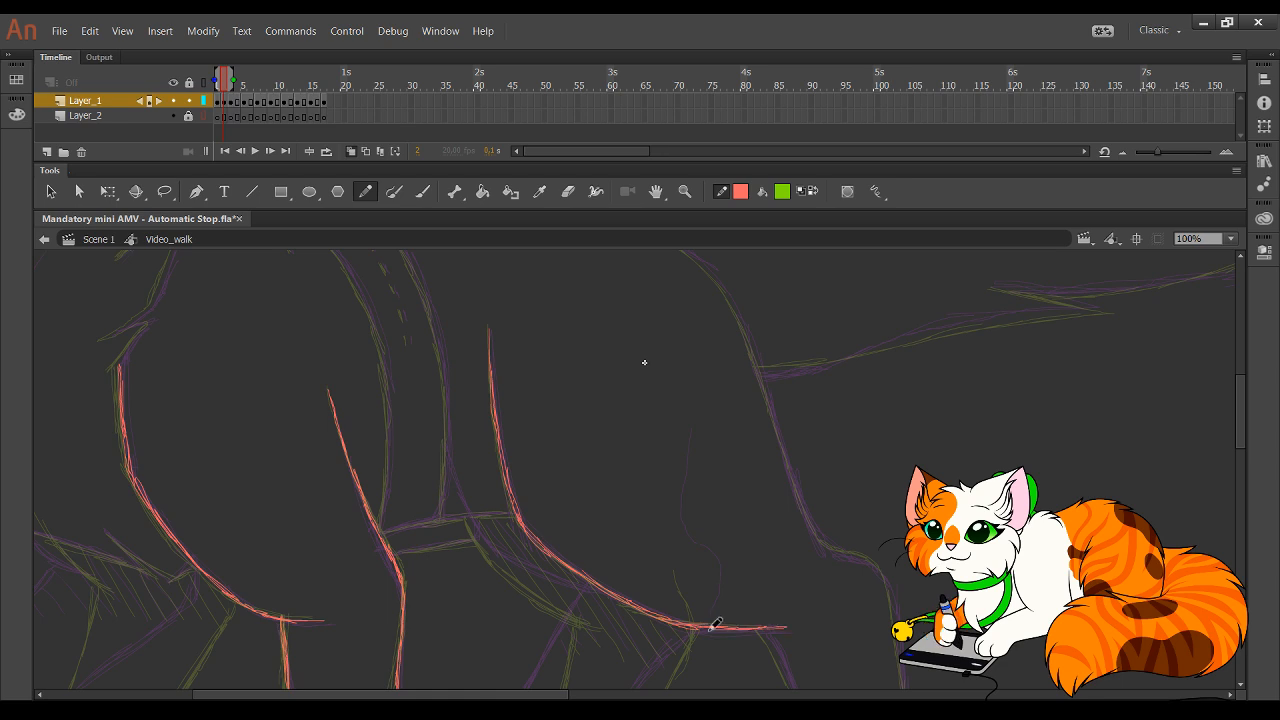
- Sketch the near hind leg's front edge from the end of the thigh line down to the front of the paw
mouse_move(710, 630)
left_mouse_down()
mouse_move(770, 632)
mouse_move(734, 540)
left_mouse_up()
key("space")
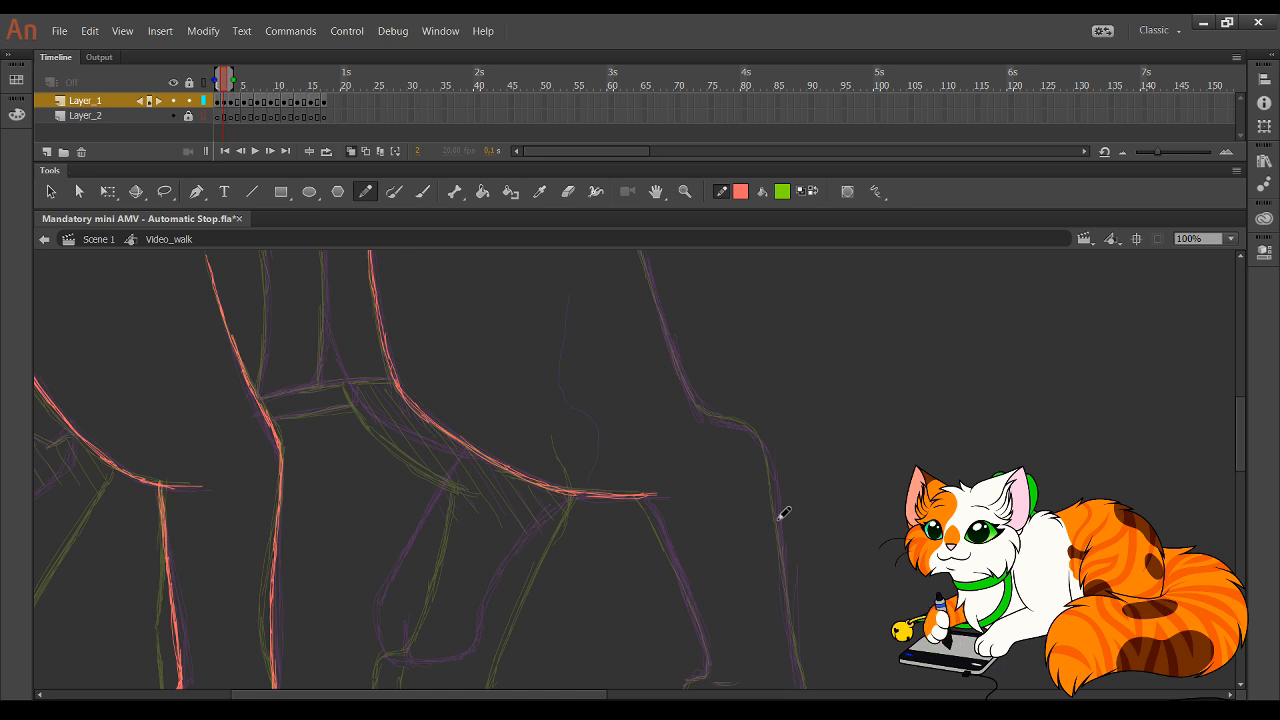
key("space")
mouse_move(714, 463)
left_mouse_down()
mouse_move(663, 323)
mouse_move(640, 301)
left_mouse_up()
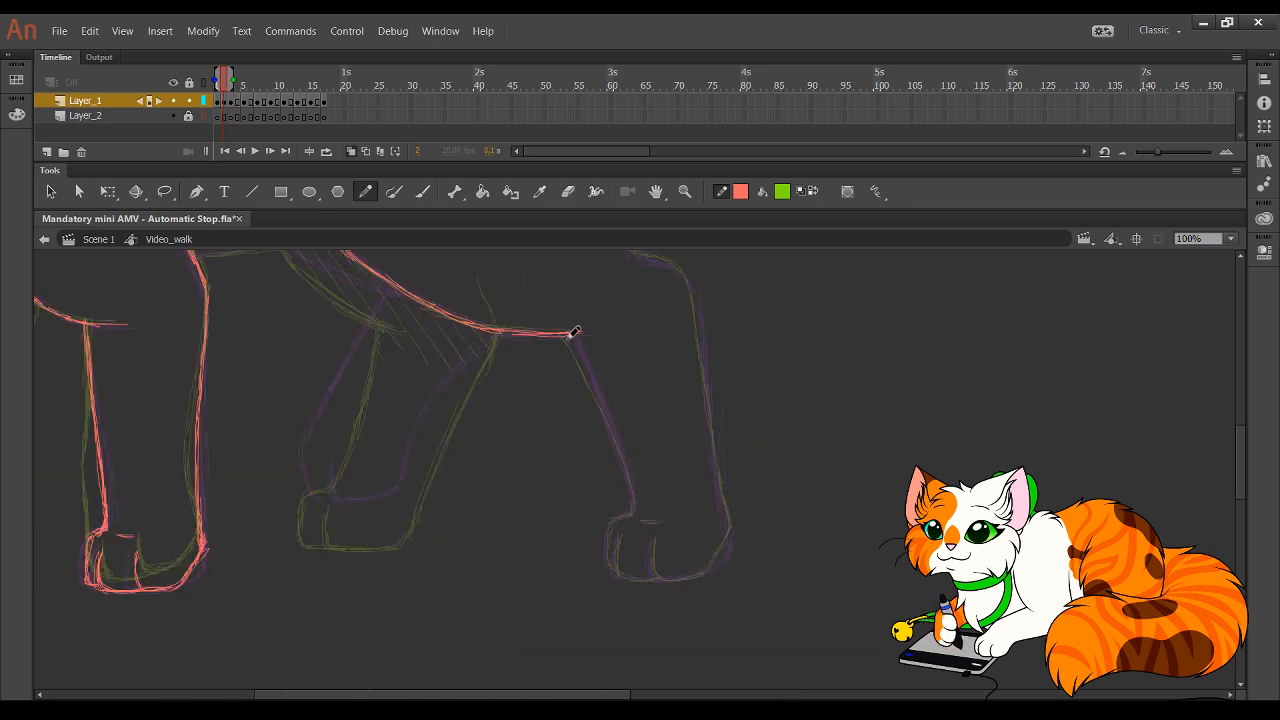
mouse_move(575, 331)
left_mouse_down()
mouse_move(636, 490)
mouse_move(611, 540)
mouse_move(618, 577)
left_mouse_up()
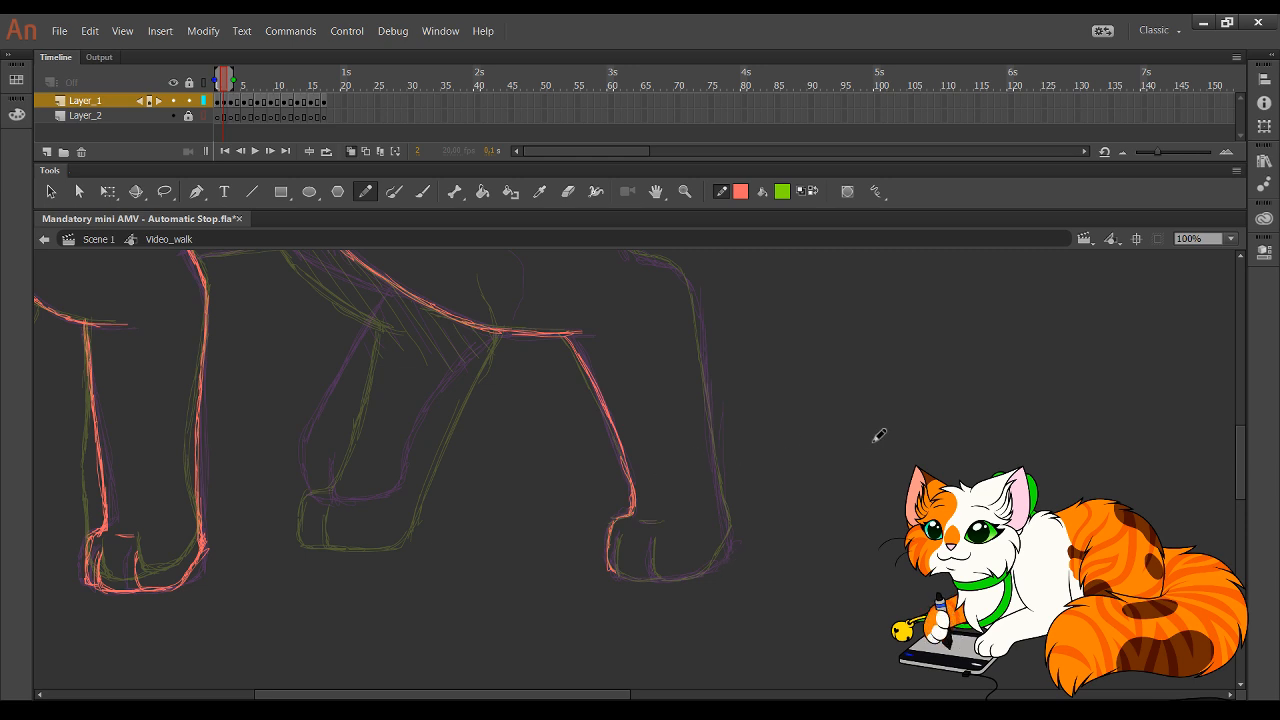
- Sketch the near hind paw's toes and sole, and the leg's back edge up to the hock
left_click_drag(663, 494, 645, 478)
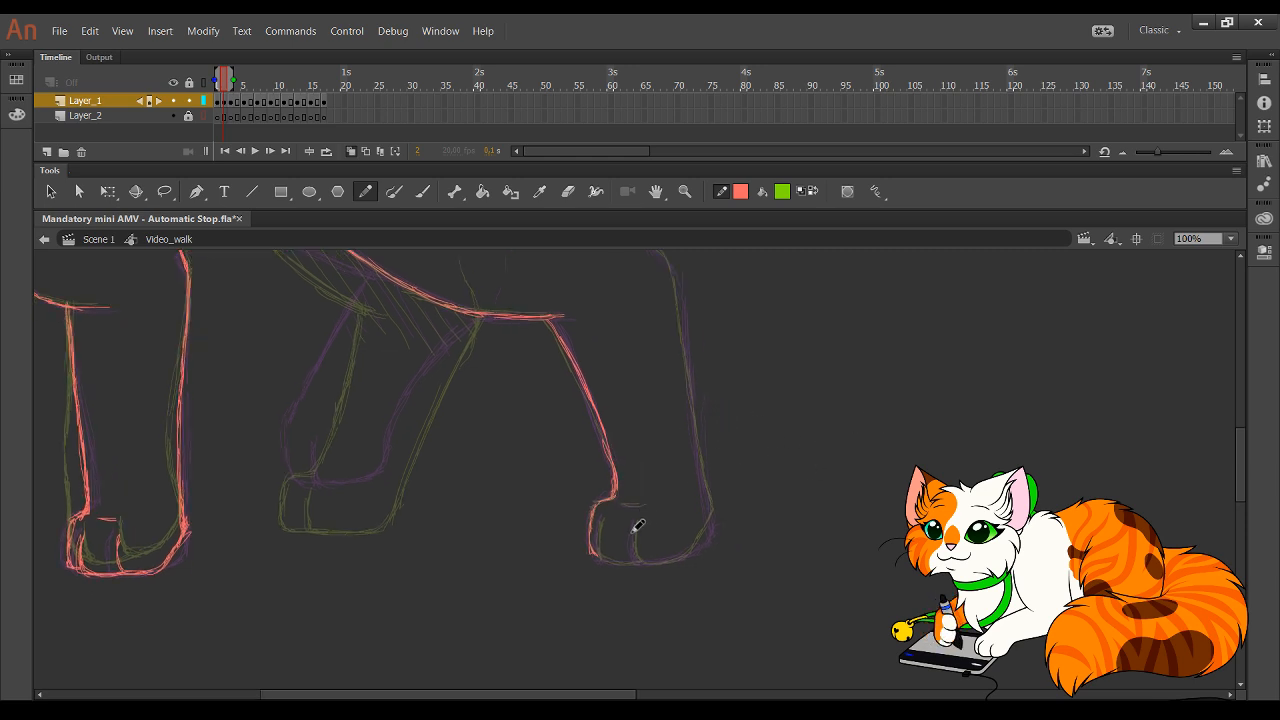
mouse_move(604, 535)
left_mouse_down()
mouse_move(643, 559)
mouse_move(640, 522)
mouse_move(633, 544)
mouse_move(637, 526)
mouse_move(646, 558)
mouse_move(672, 559)
mouse_move(713, 532)
mouse_move(703, 271)
left_mouse_up()
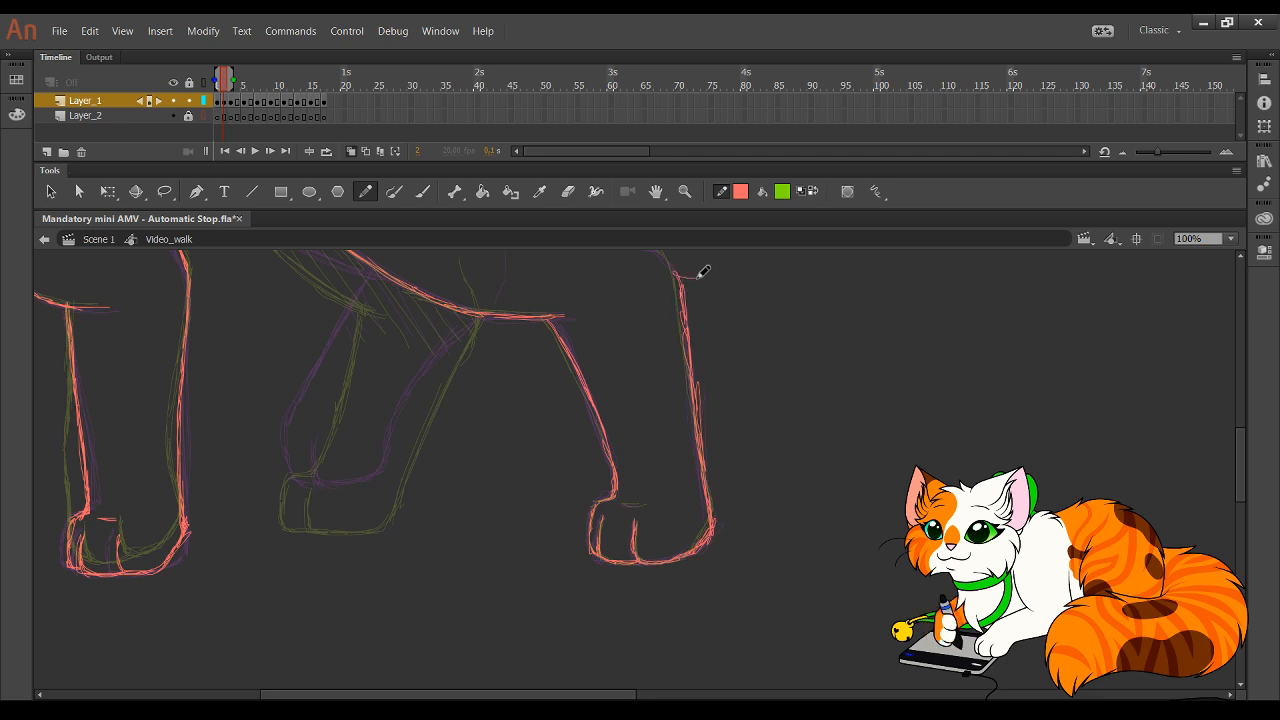
left_click_drag(691, 443, 662, 581)
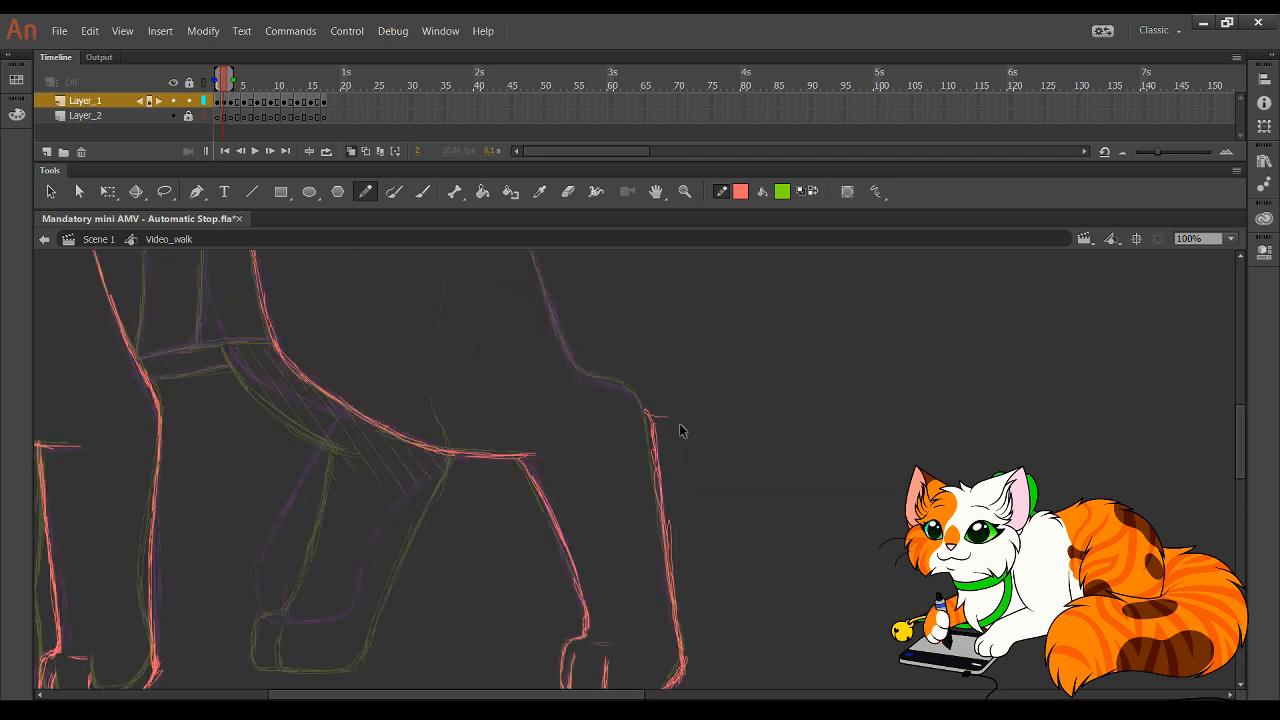
- Undo the stray mark at the near hind hock and sketch the back line from behind the shoulders to the rump
key("ctrl+z")
left_click_drag(673, 384, 811, 577)
left_click_drag(609, 427, 615, 432)
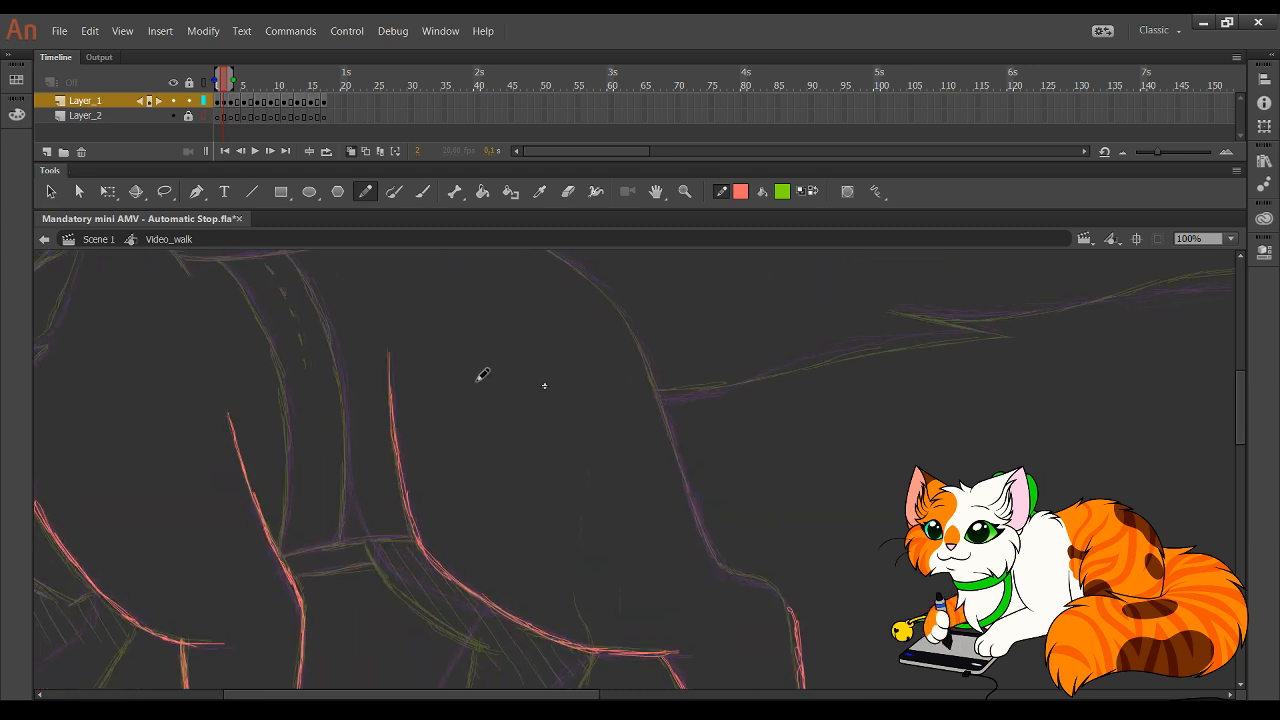
left_click_drag(352, 315, 366, 346)
mouse_move(194, 287)
left_mouse_down()
mouse_move(257, 288)
mouse_move(434, 247)
mouse_move(533, 256)
mouse_move(580, 277)
mouse_move(634, 334)
mouse_move(720, 365)
left_mouse_up()
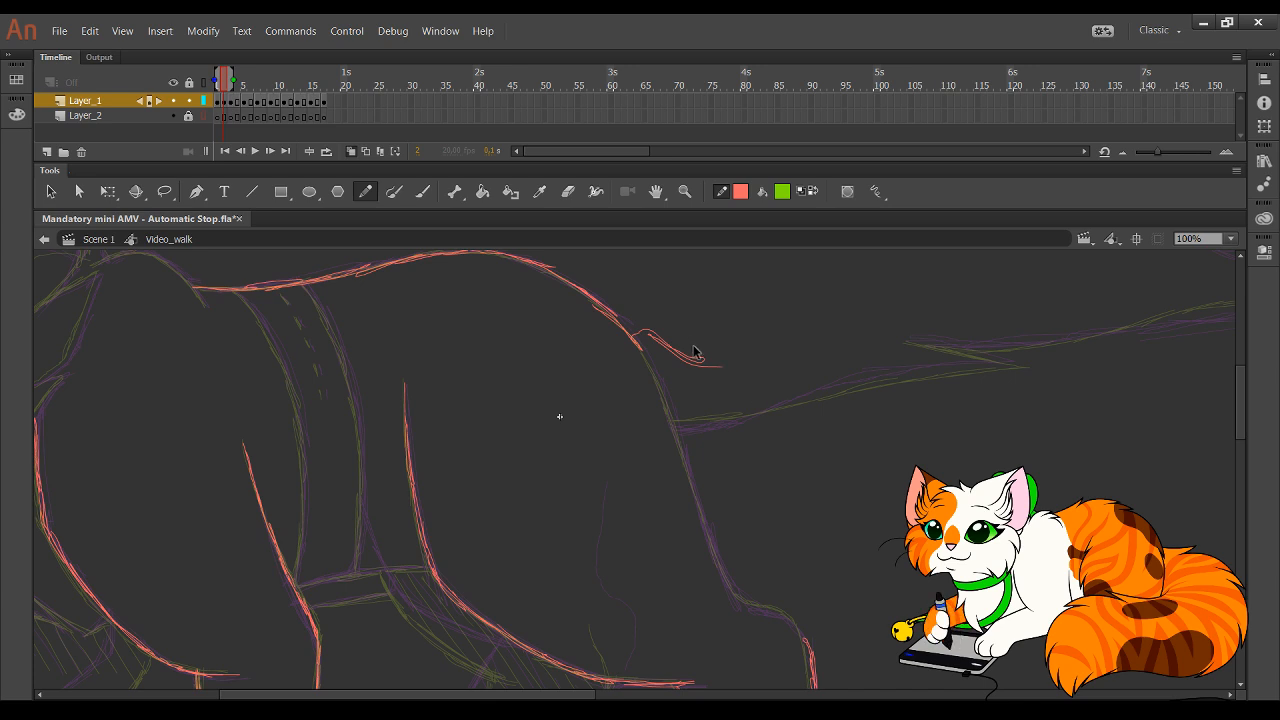
- Delete the stray strokes behind the rump, then sketch the rump and back of the thigh down to the hock
left_click(638, 334, "ctrl")
key("Delete")
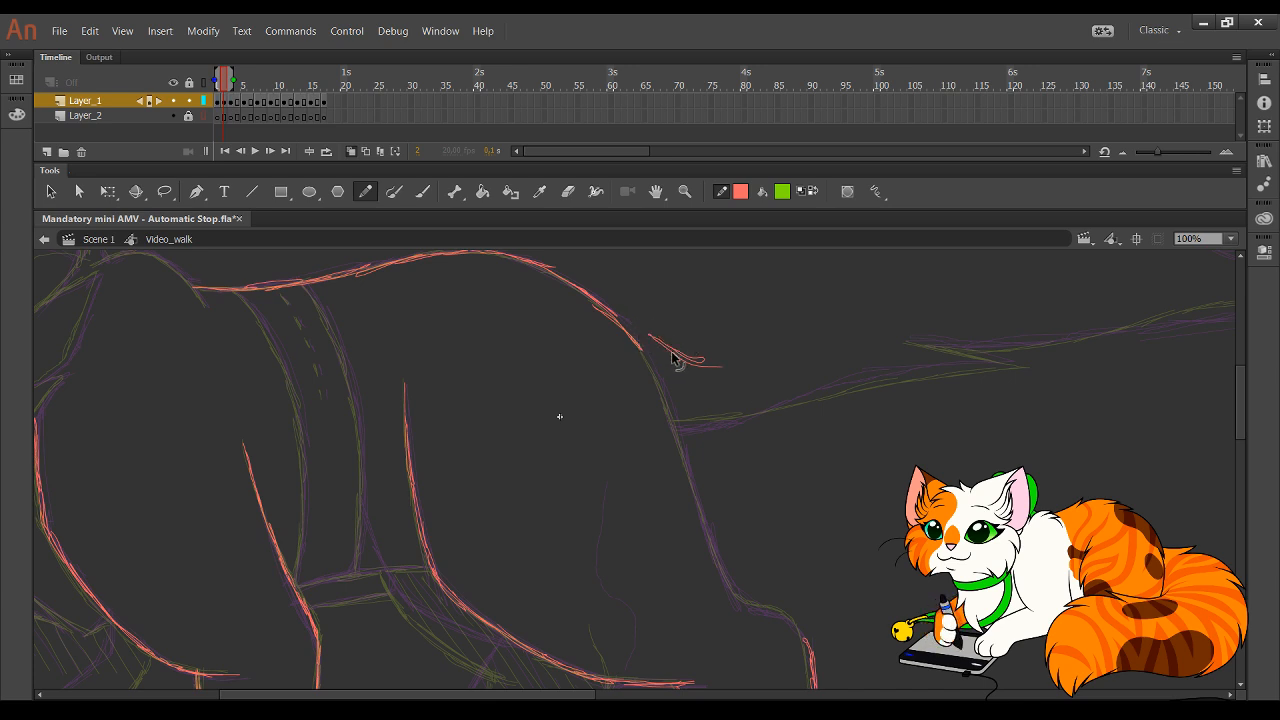
double_click(690, 357, "ctrl")
key("Delete")
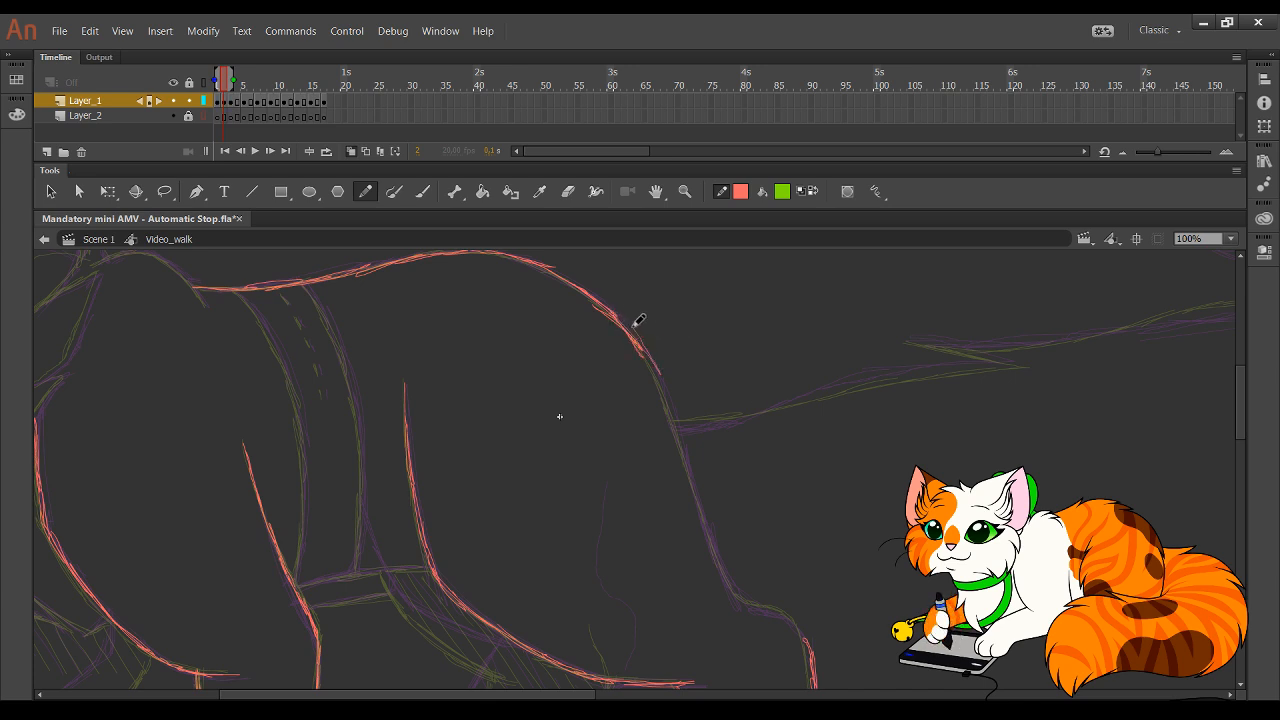
mouse_move(655, 360)
left_mouse_down()
mouse_move(726, 560)
mouse_move(752, 604)
mouse_move(783, 606)
mouse_move(810, 632)
left_mouse_up()
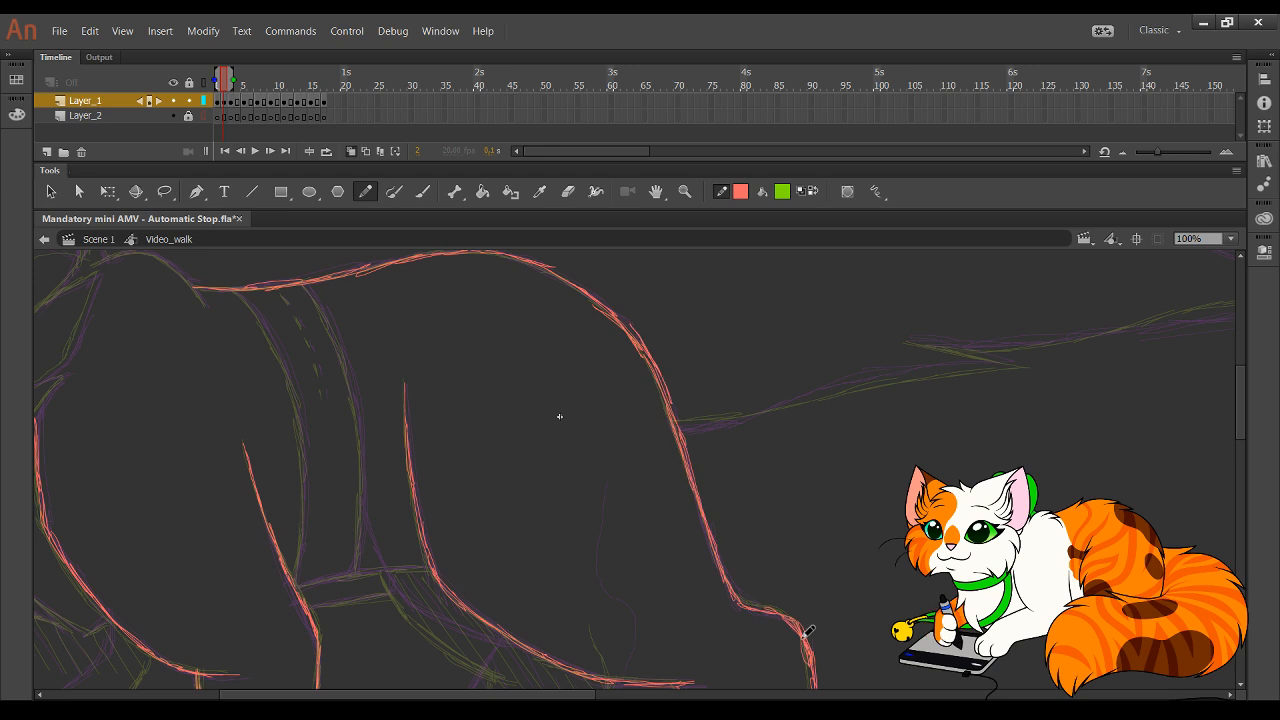
- Add a short line above the near hind paw's toes
left_click_drag(700, 563, 732, 463)
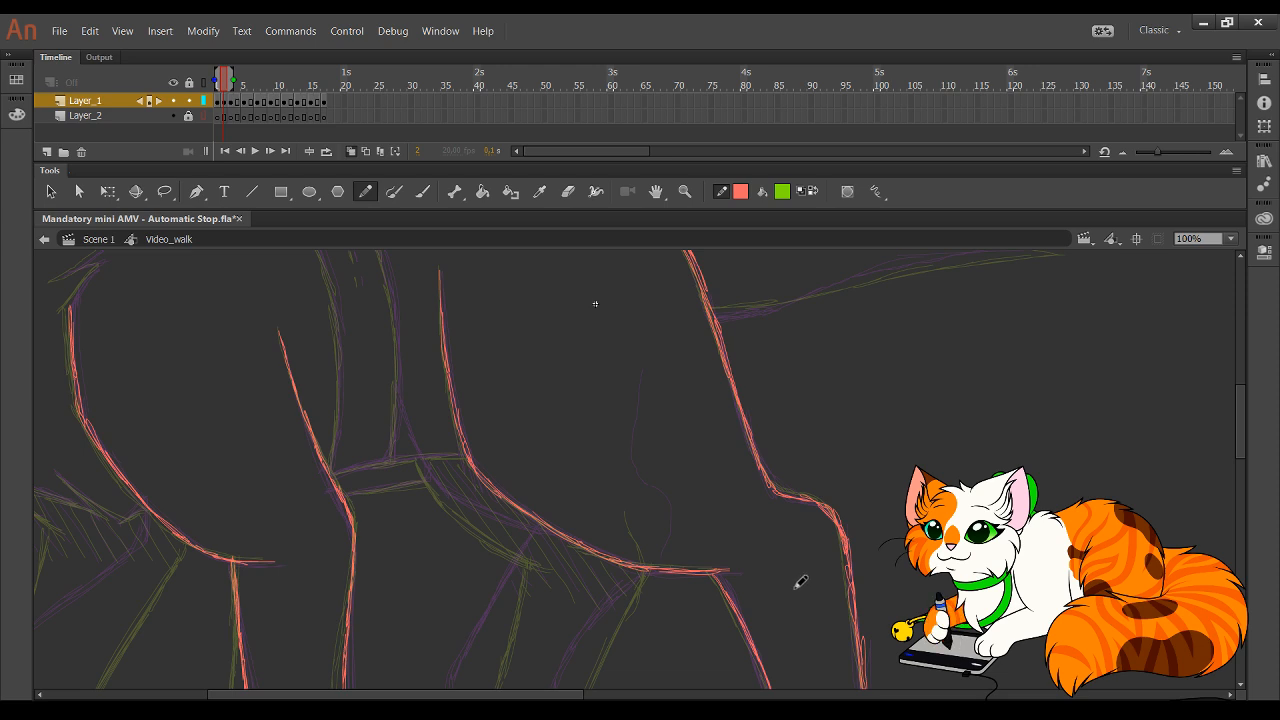
left_click_drag(791, 594, 734, 506)
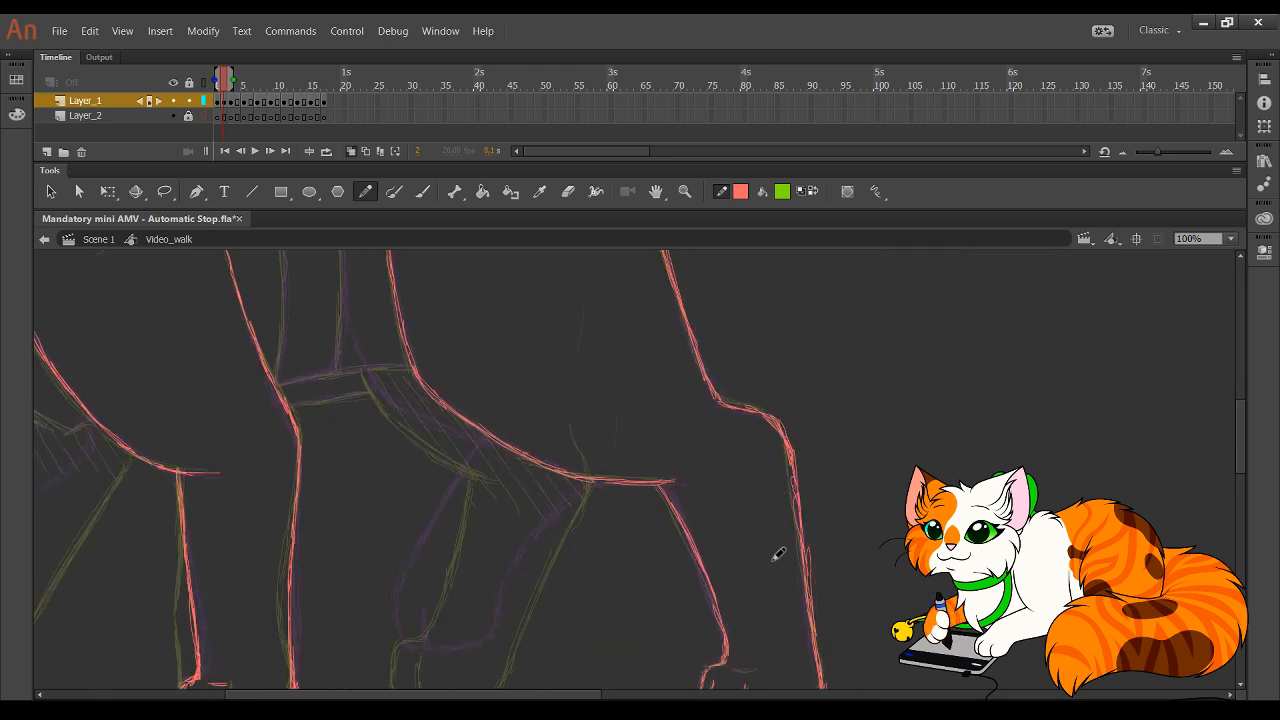
left_click_drag(809, 606, 797, 557)
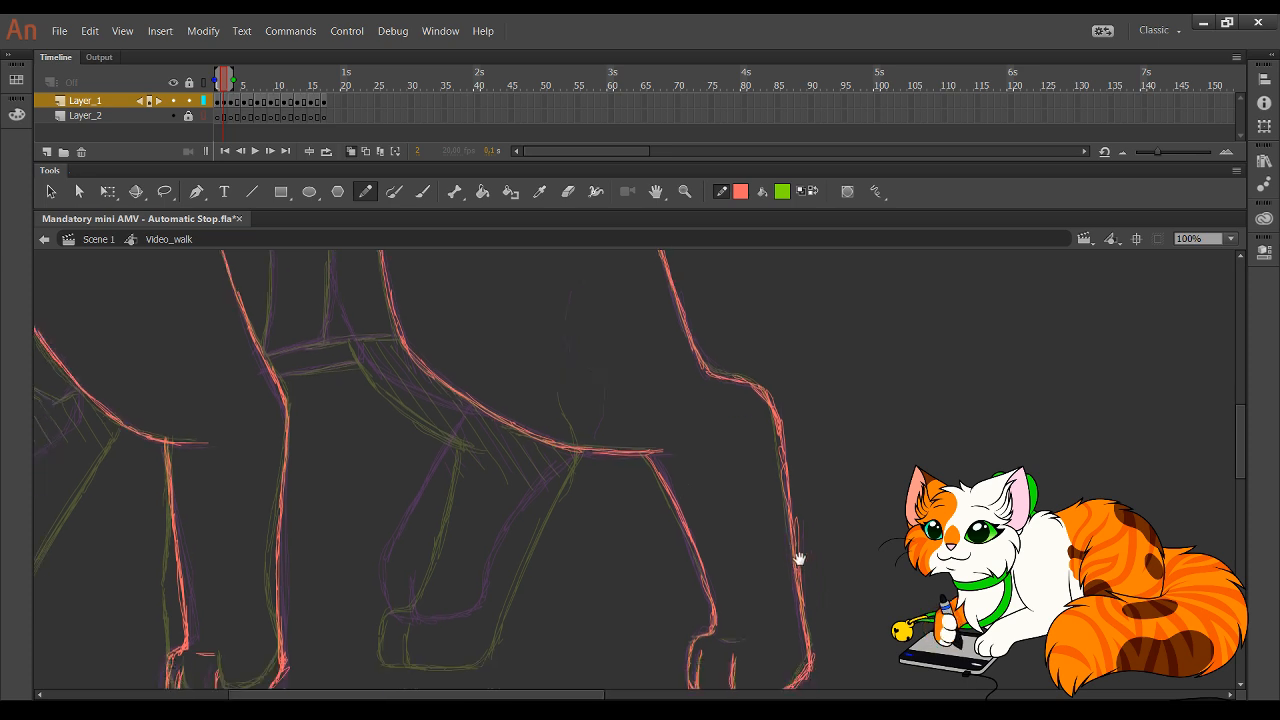
left_click_drag(766, 614, 791, 609)
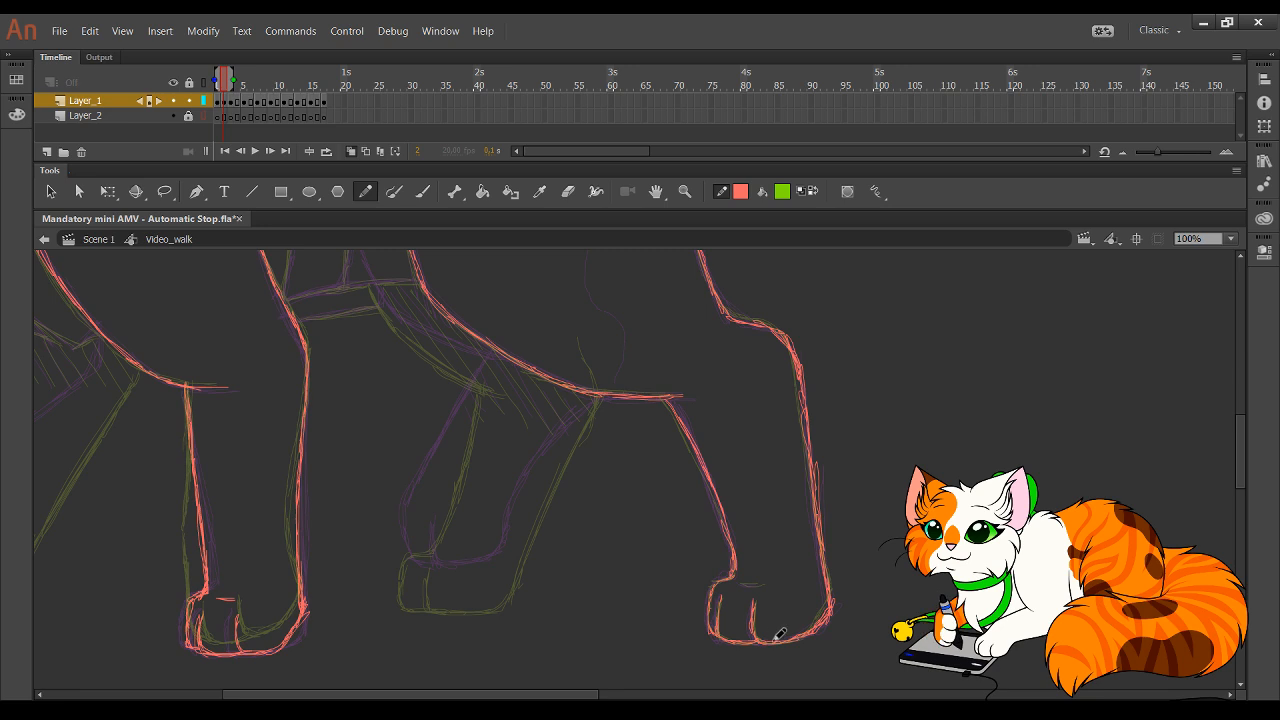
mouse_move(686, 557)
left_mouse_down()
mouse_move(761, 583)
mouse_move(775, 551)
left_mouse_up()
key("ctrl+z")
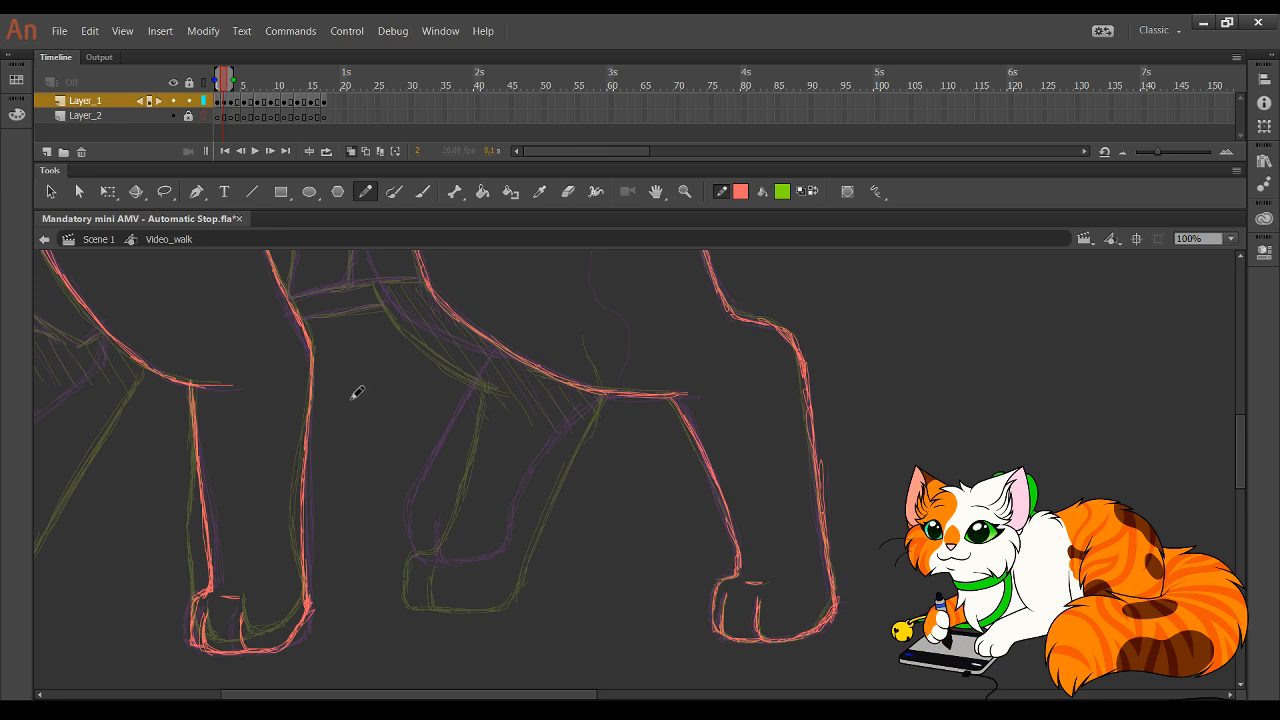
- Sketch the upper belly line from the near front leg to the near thigh, and the far thigh's curved front edge
left_click_drag(574, 503, 636, 512)
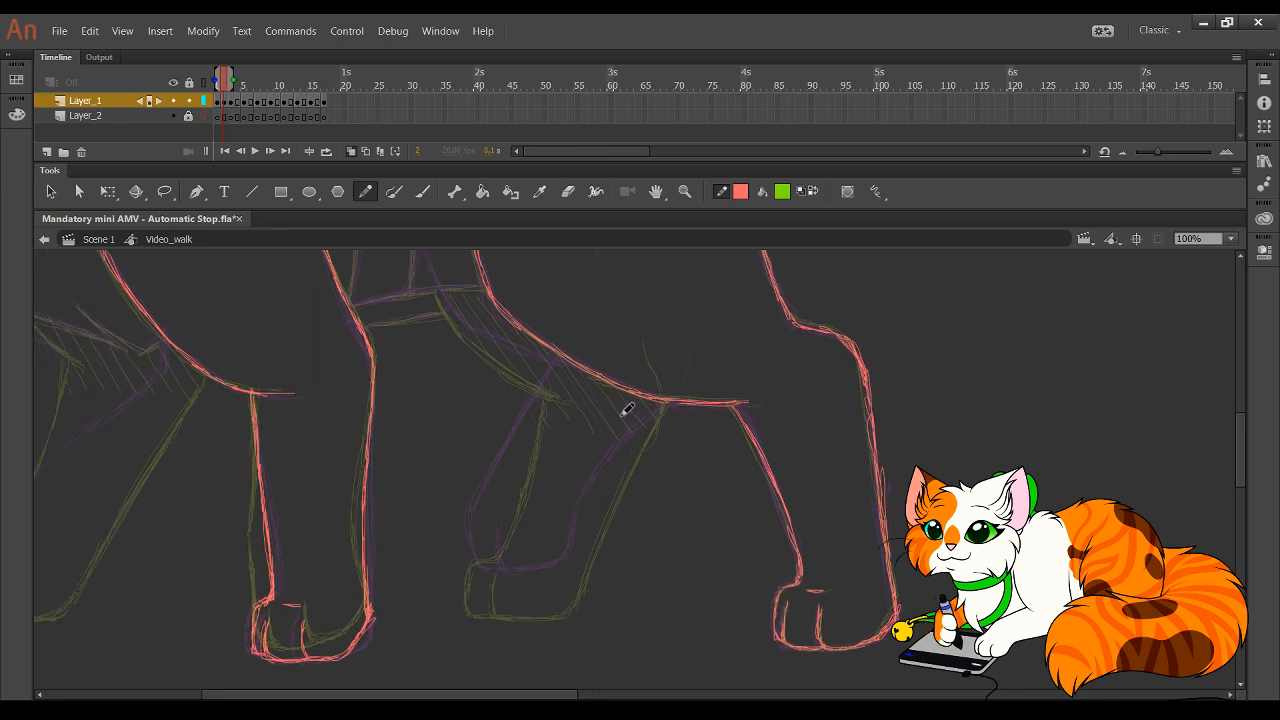
mouse_move(358, 301)
left_mouse_down()
mouse_move(420, 283)
mouse_move(486, 286)
left_mouse_up()
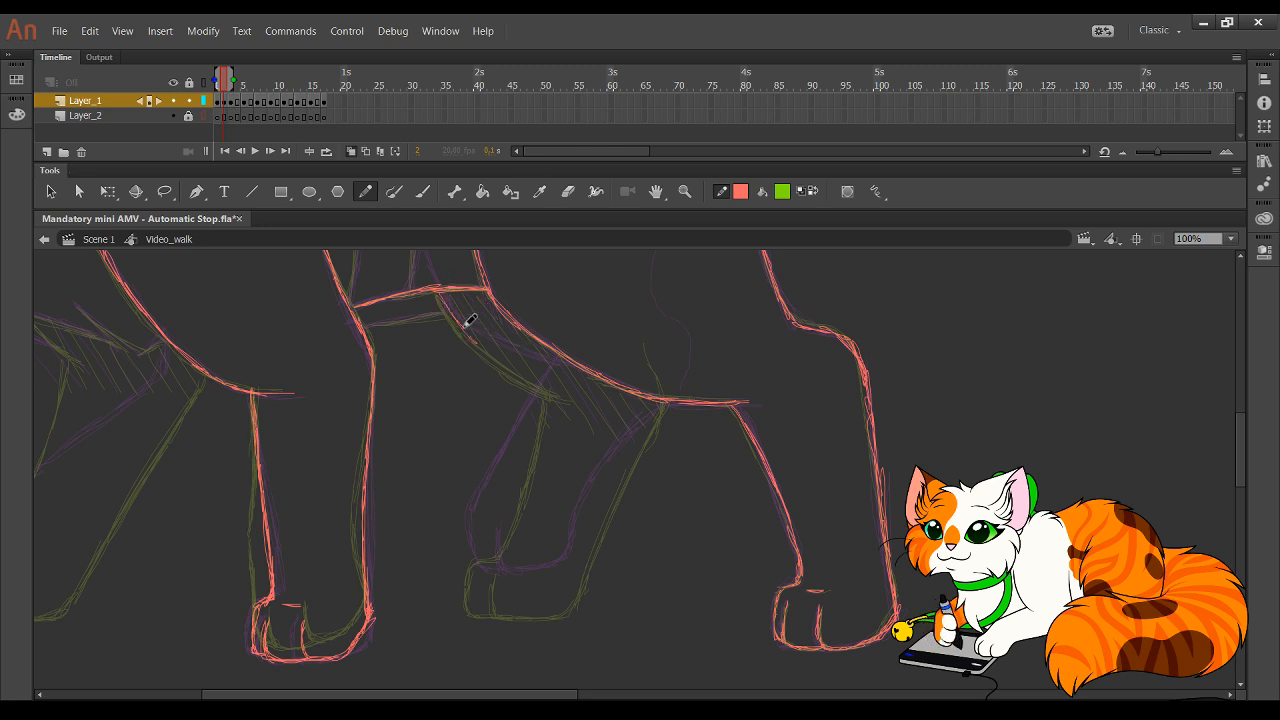
mouse_move(469, 320)
left_mouse_down()
mouse_move(554, 374)
mouse_move(558, 392)
left_mouse_up()
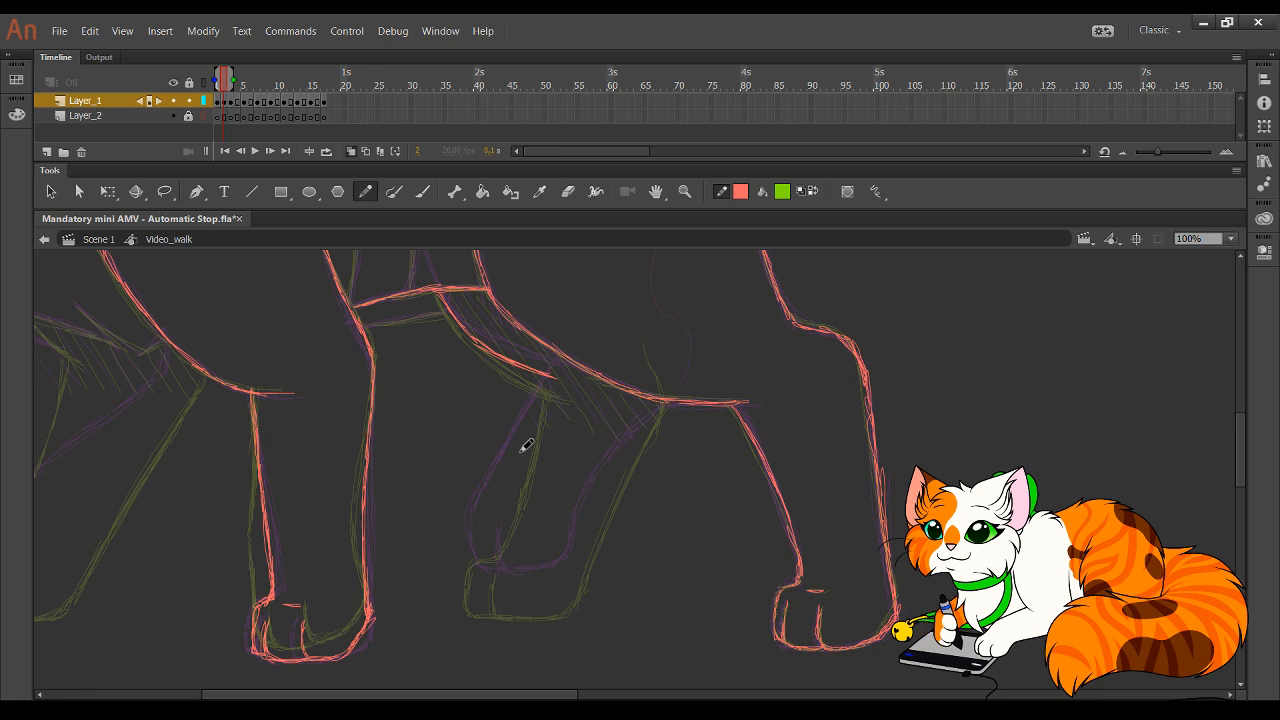
- Lasso the near front leg below the chest line, including its paw, and delete it
left_click(165, 191)
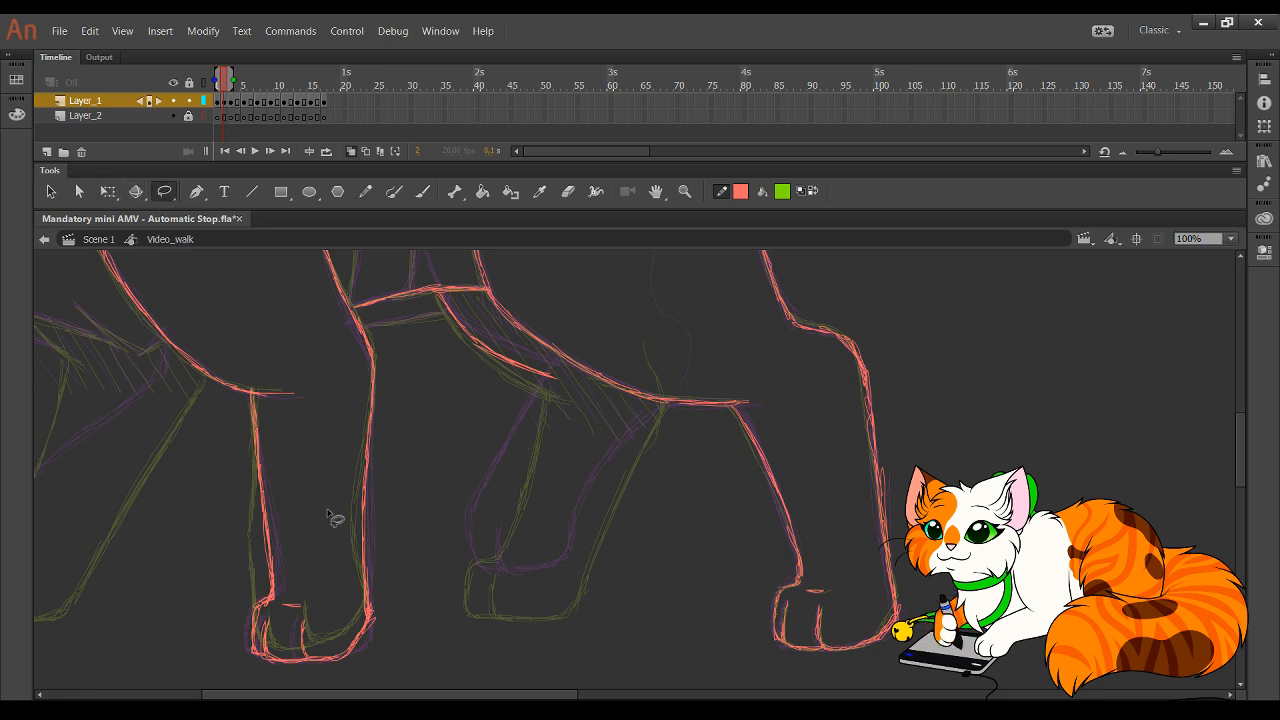
mouse_move(240, 396)
left_mouse_down()
mouse_move(340, 380)
mouse_move(409, 523)
mouse_move(209, 617)
mouse_move(236, 400)
left_mouse_up()
key("Delete")
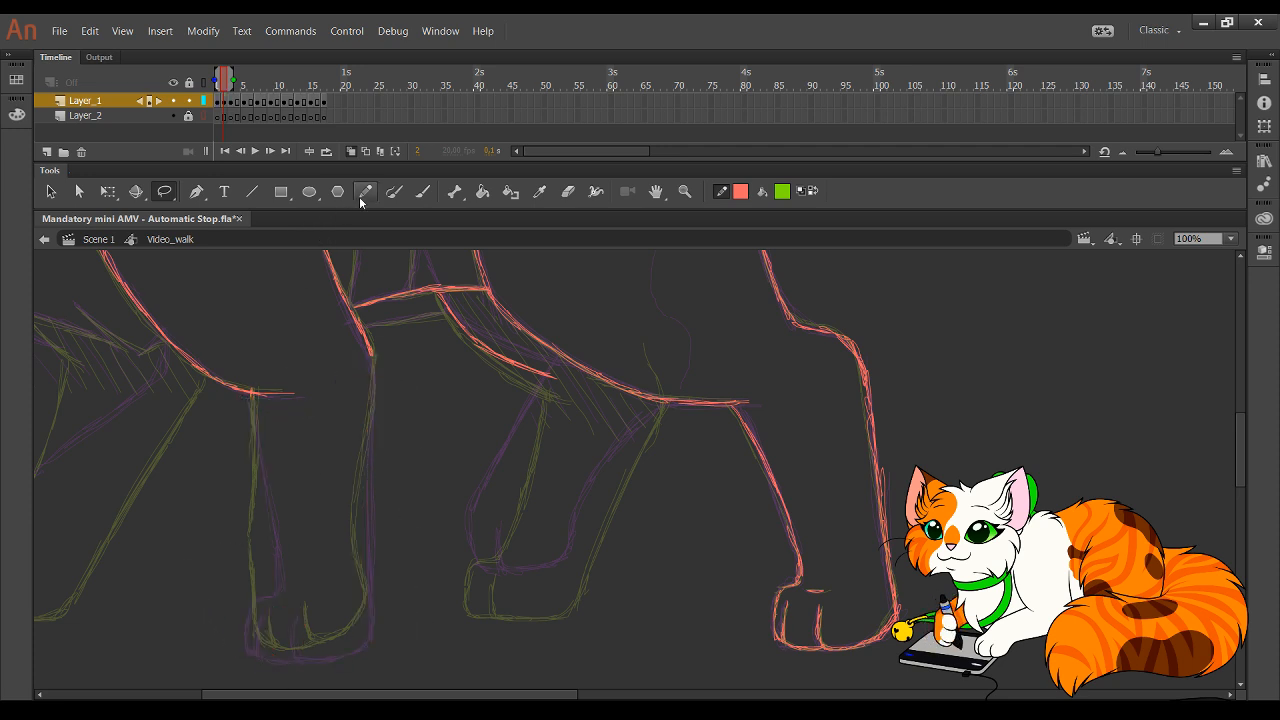
- Redraw the near front leg slightly farther back, with its rear edge, sole, toes and front edge up to the chest
left_click(364, 193)
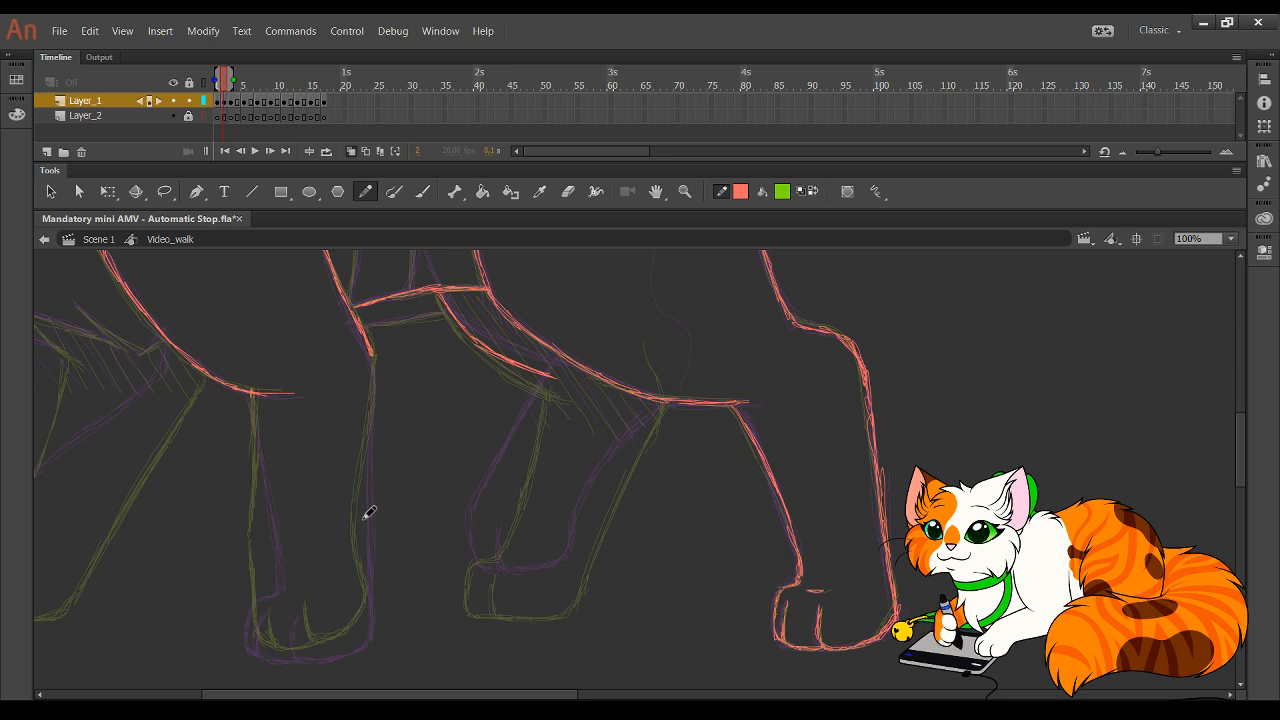
mouse_move(314, 610)
left_mouse_down()
mouse_move(315, 651)
mouse_move(314, 636)
mouse_move(317, 652)
mouse_move(348, 653)
mouse_move(330, 658)
mouse_move(380, 620)
mouse_move(361, 654)
mouse_move(383, 609)
mouse_move(375, 624)
mouse_move(377, 445)
left_mouse_up()
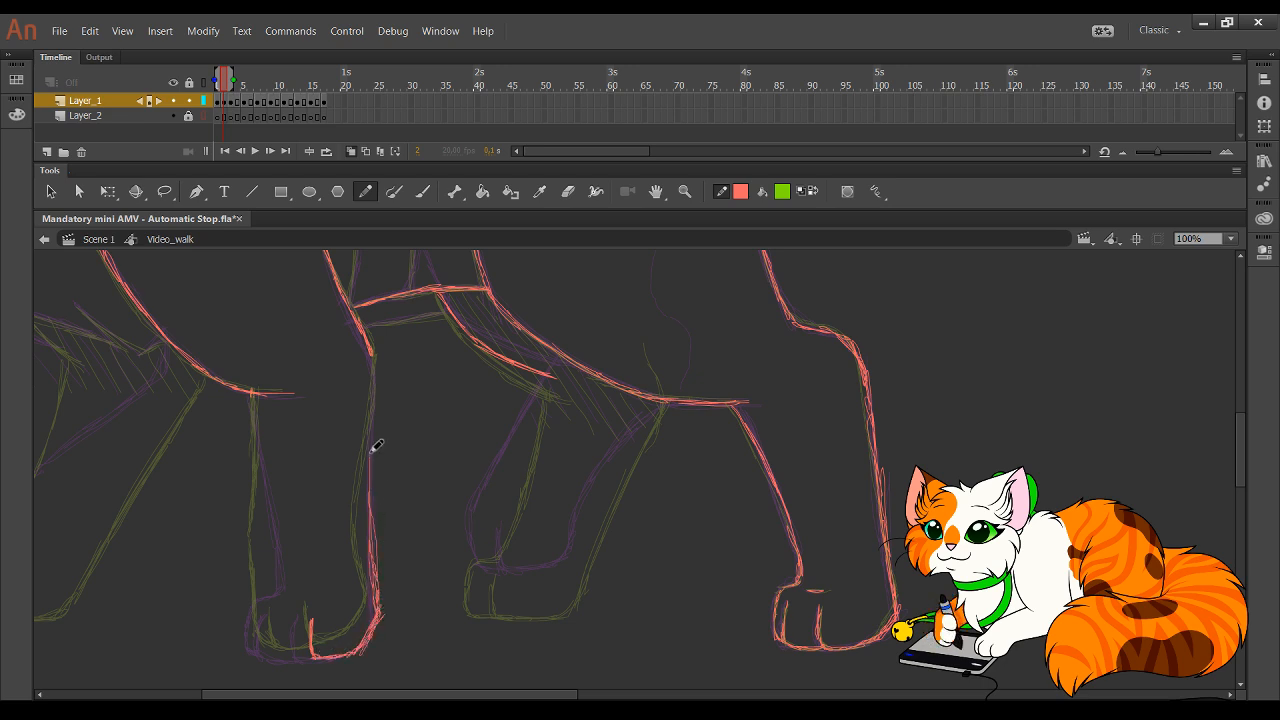
mouse_move(375, 550)
left_mouse_down()
mouse_move(372, 342)
mouse_move(392, 352)
left_mouse_up()
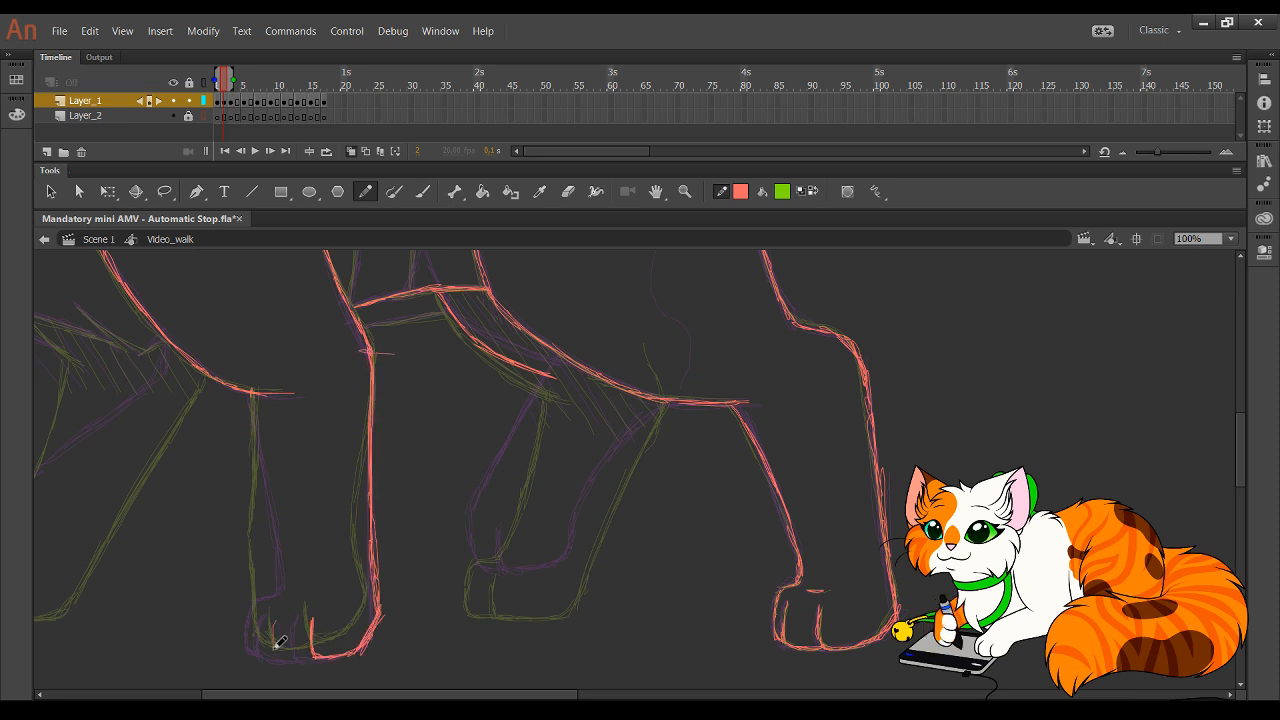
mouse_move(273, 616)
left_mouse_down()
mouse_move(286, 658)
mouse_move(358, 652)
left_mouse_up()
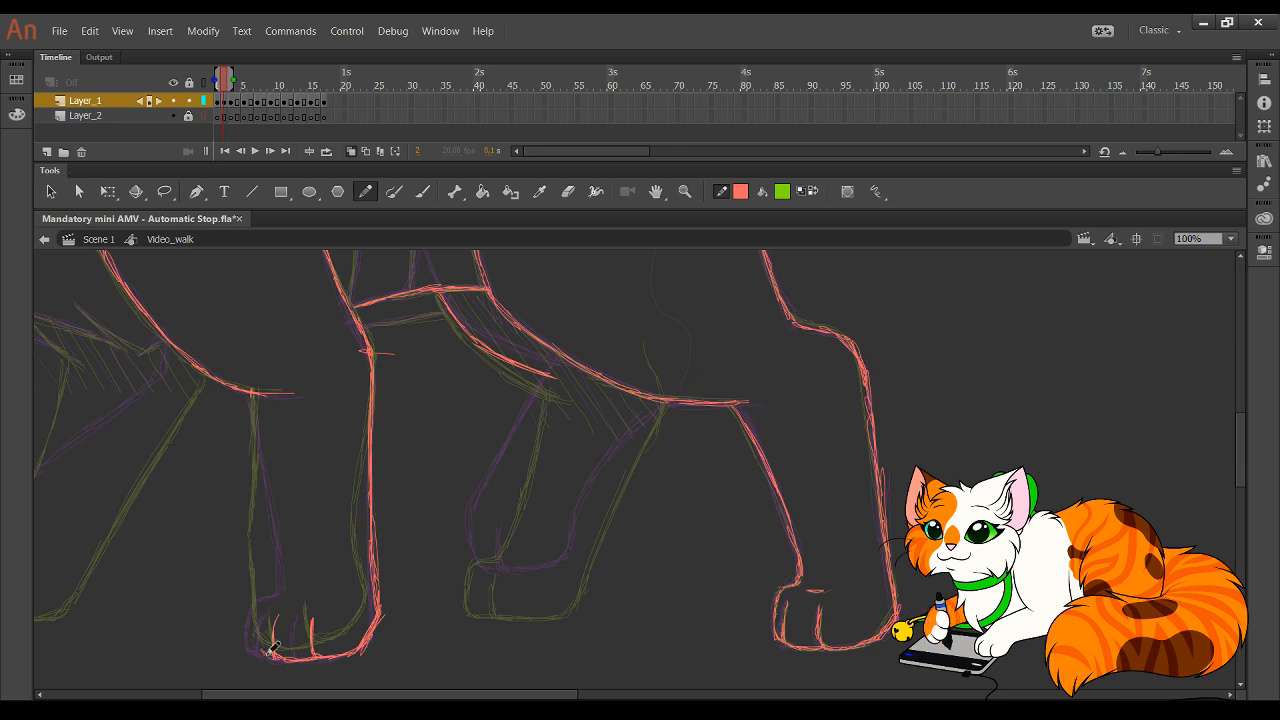
mouse_move(266, 628)
left_mouse_down()
mouse_move(266, 602)
mouse_move(295, 588)
mouse_move(244, 394)
left_mouse_up()
- Lasso the redrawn near front leg and nudge it slightly toward the tail with Free Transform active
key("l")
mouse_move(224, 393)
left_mouse_down()
mouse_move(302, 419)
mouse_move(354, 359)
mouse_move(376, 355)
mouse_move(411, 409)
mouse_move(229, 614)
left_mouse_up()
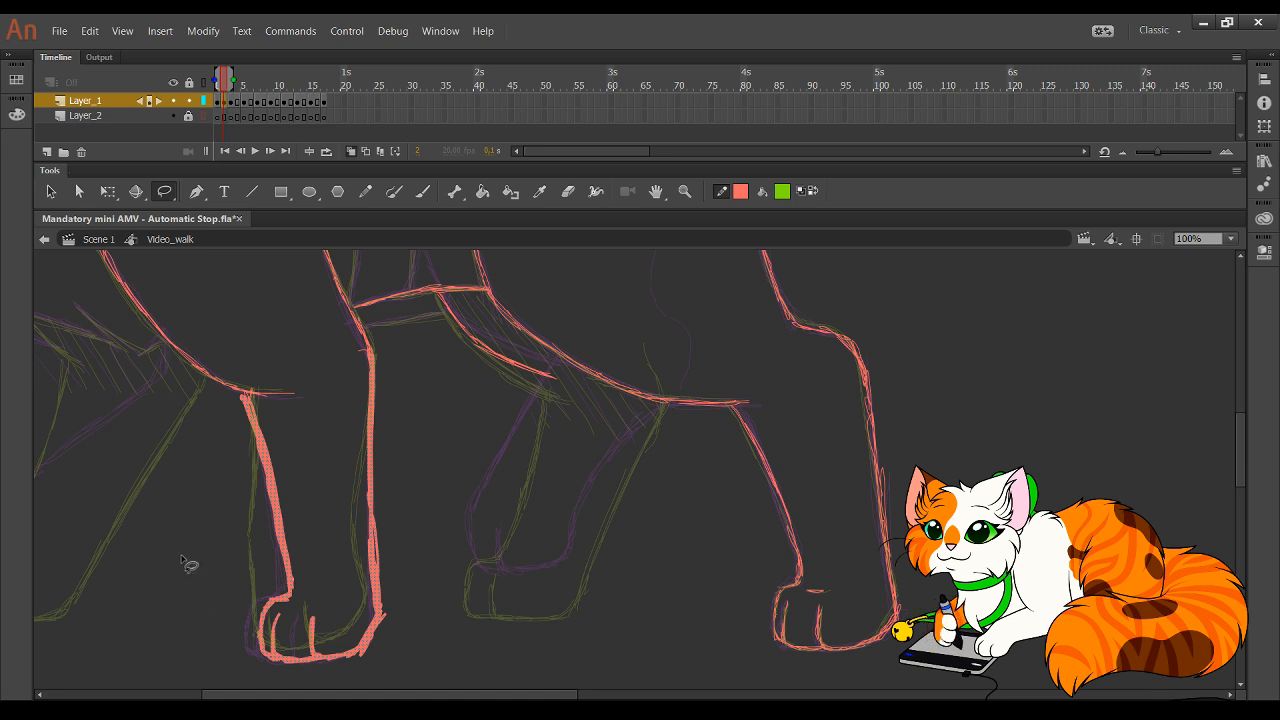
left_click(108, 191)
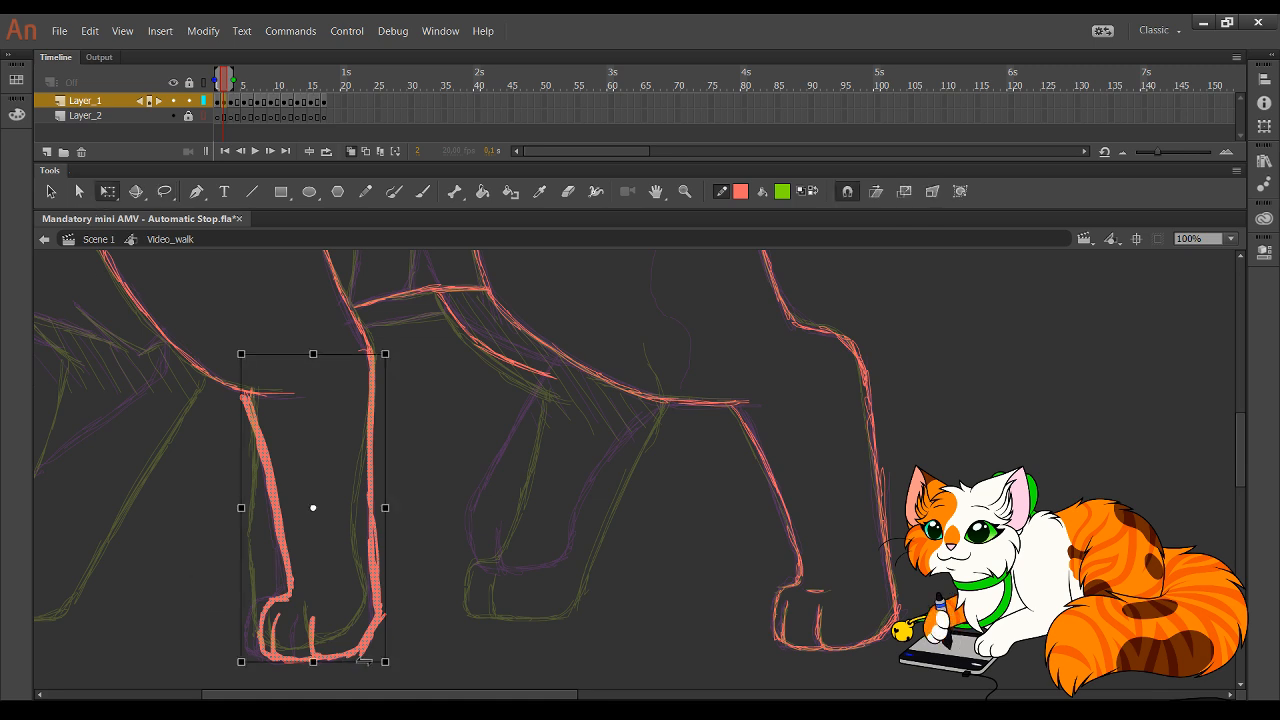
left_click_drag(364, 661, 294, 660)
key("Right")
key("Right")
key("Right")
key("Right")
key("Right")
key("Right")
key("Right")
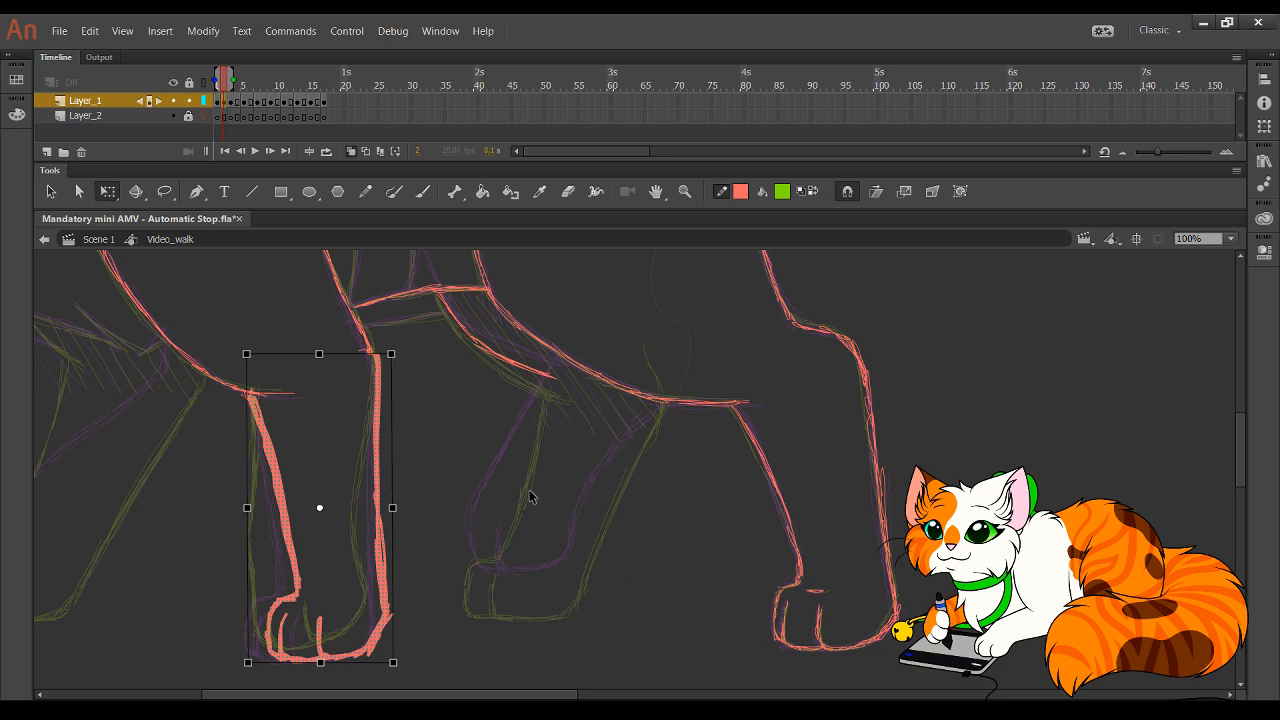
left_click_drag(464, 474, 524, 540)
- Join the moved front leg to the elbow line and add a short line above its toes
left_click(365, 191)
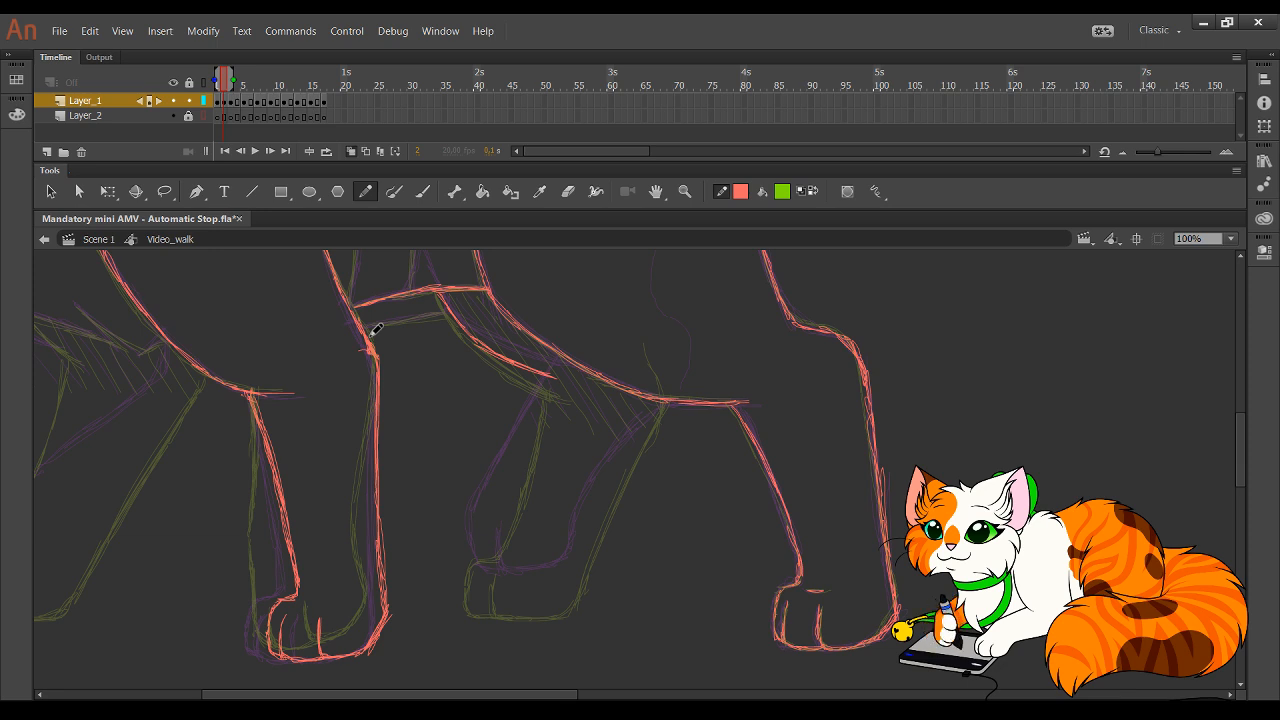
scroll(376, 330, "down", 1)
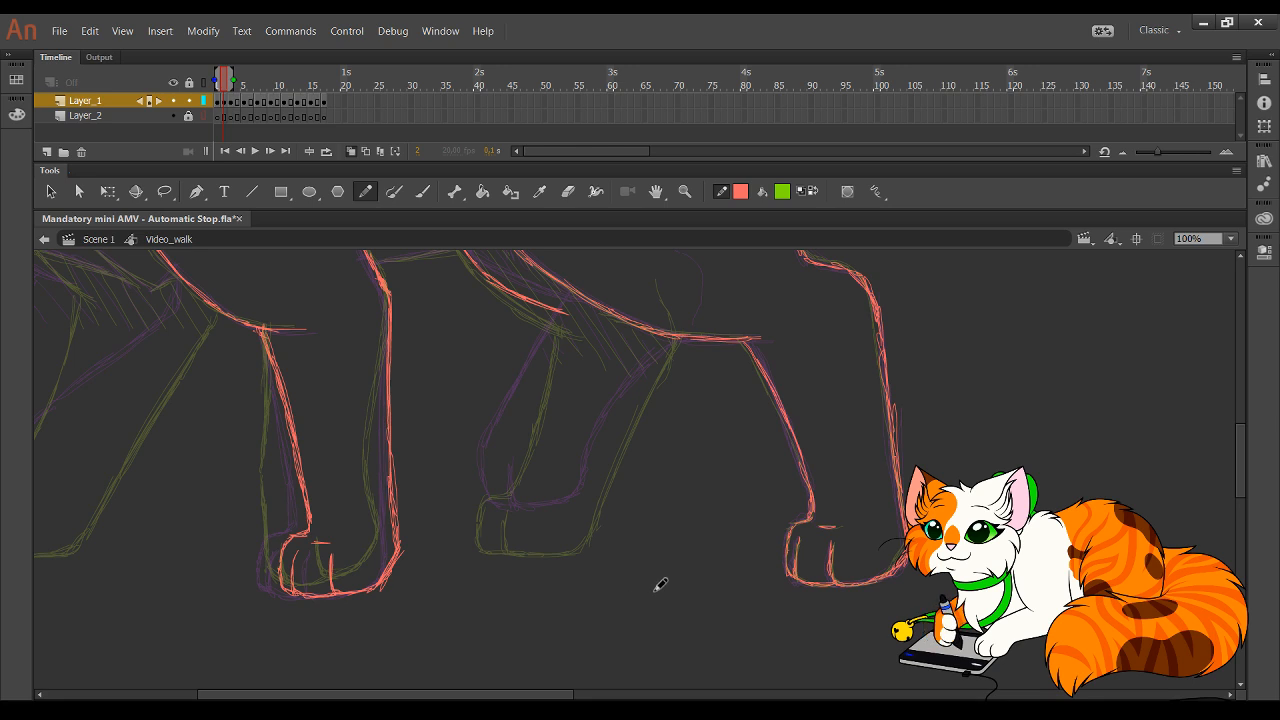
scroll(600, 615, "left", 3)
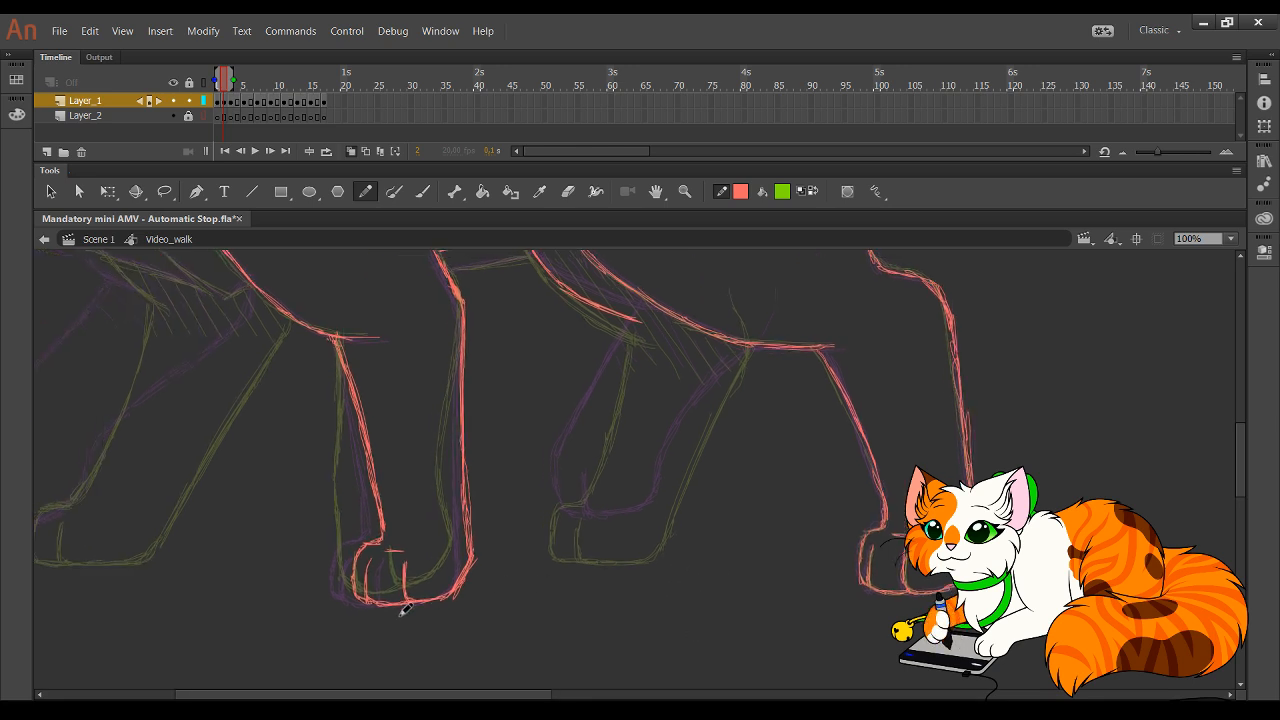
scroll(530, 600, "left", 4)
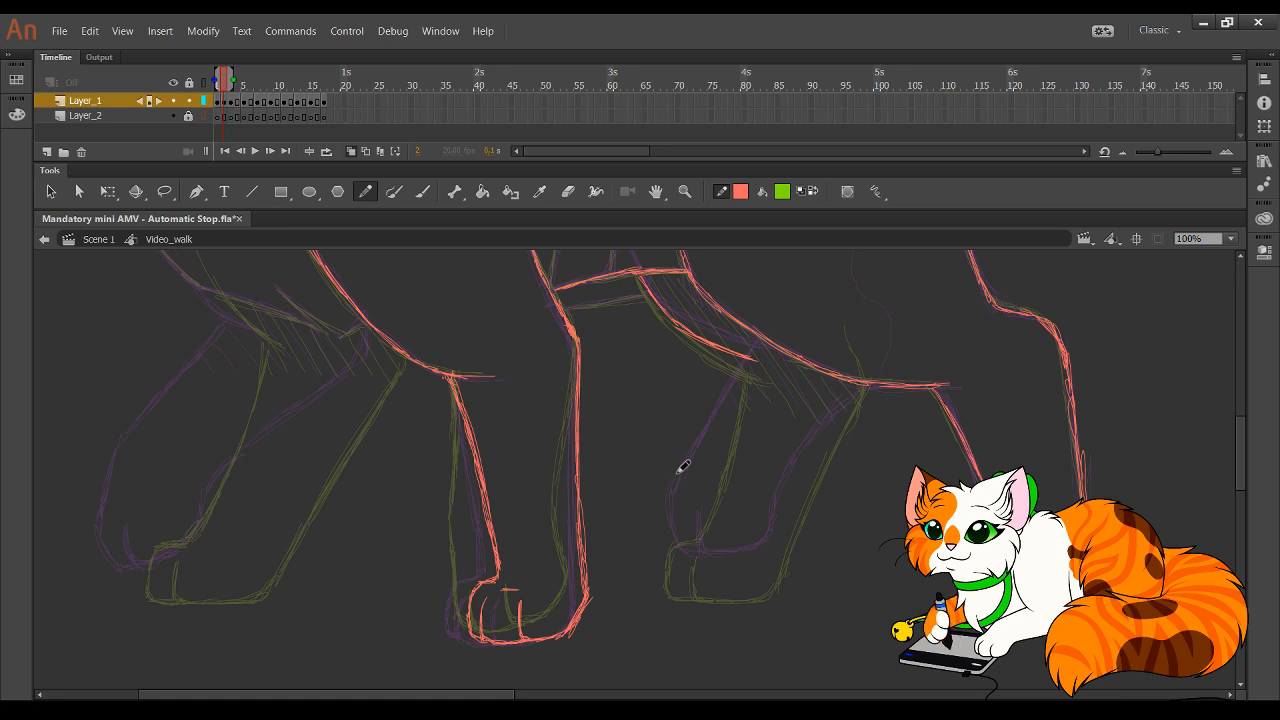
- Sketch the lower belly line running from the near front leg's elbow to the far thigh
key("space")
left_click_drag(691, 458, 450, 434)
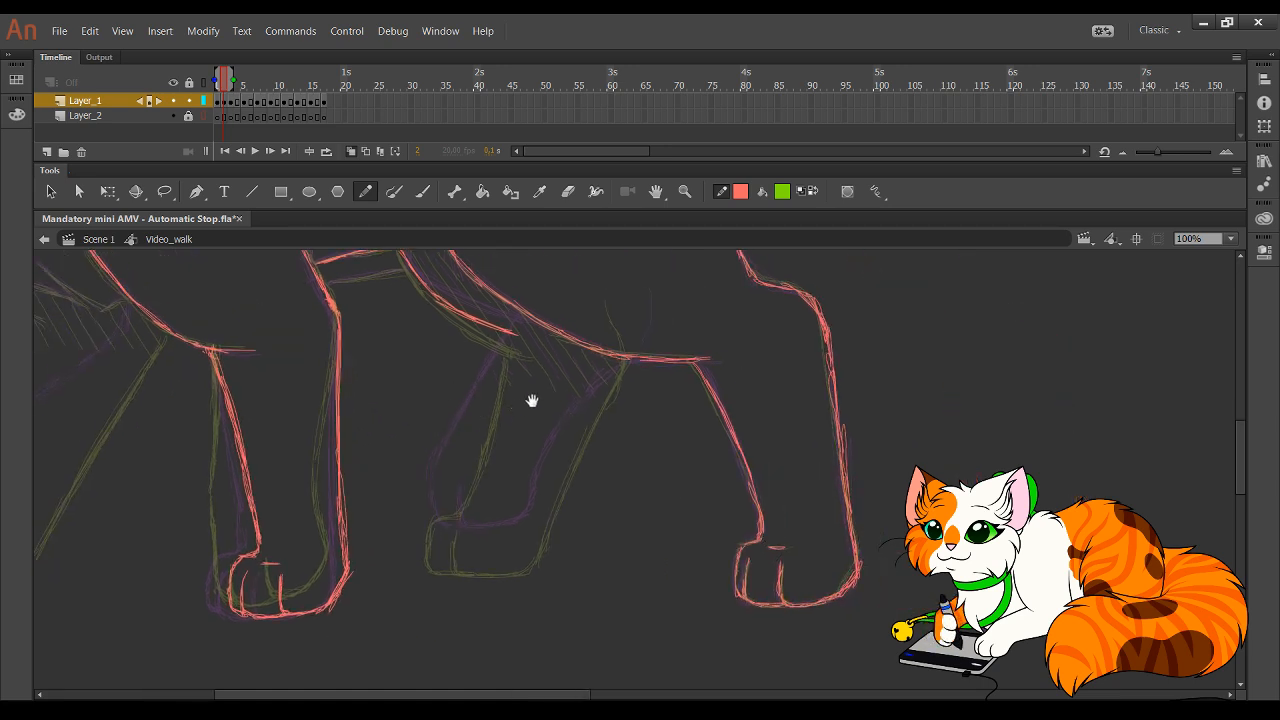
mouse_move(529, 400)
left_mouse_down()
mouse_move(471, 449)
mouse_move(509, 380)
mouse_move(583, 427)
mouse_move(801, 269)
left_mouse_up()
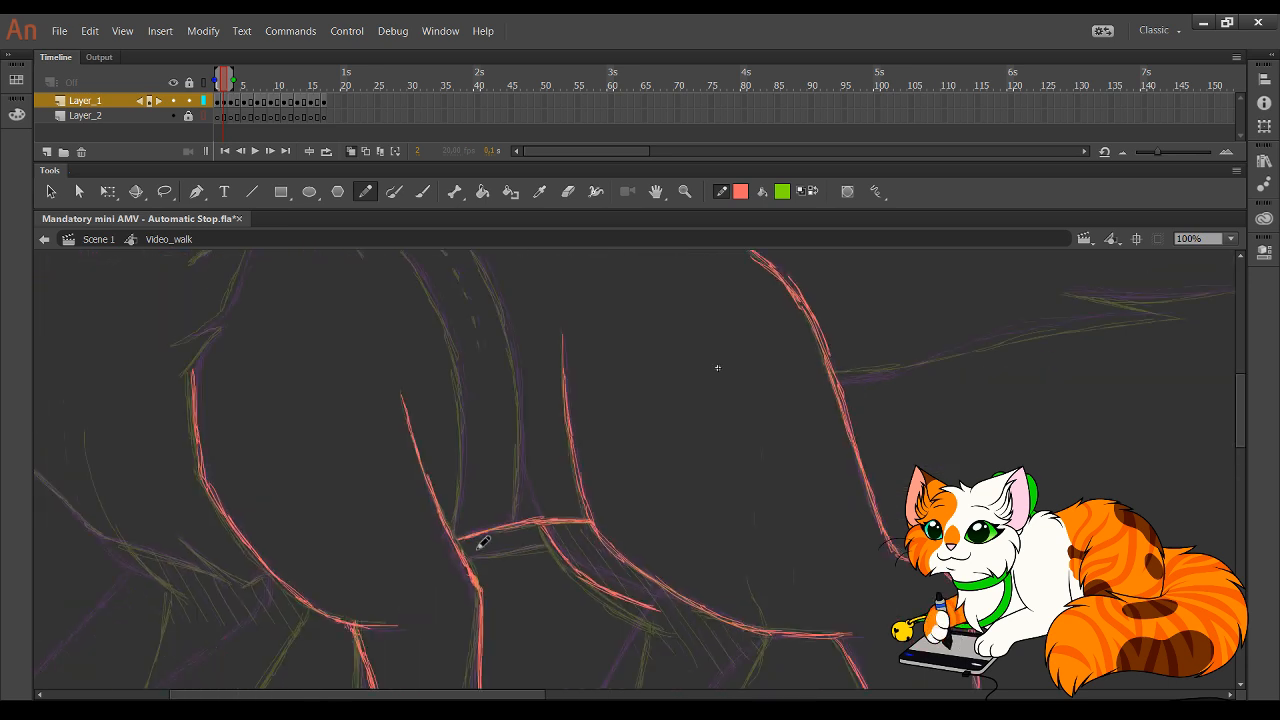
left_click_drag(466, 559, 556, 541)
- Sketch the front and rear edges of the band around the torso, from the back line down to the belly
key("space")
left_click_drag(520, 476, 549, 556)
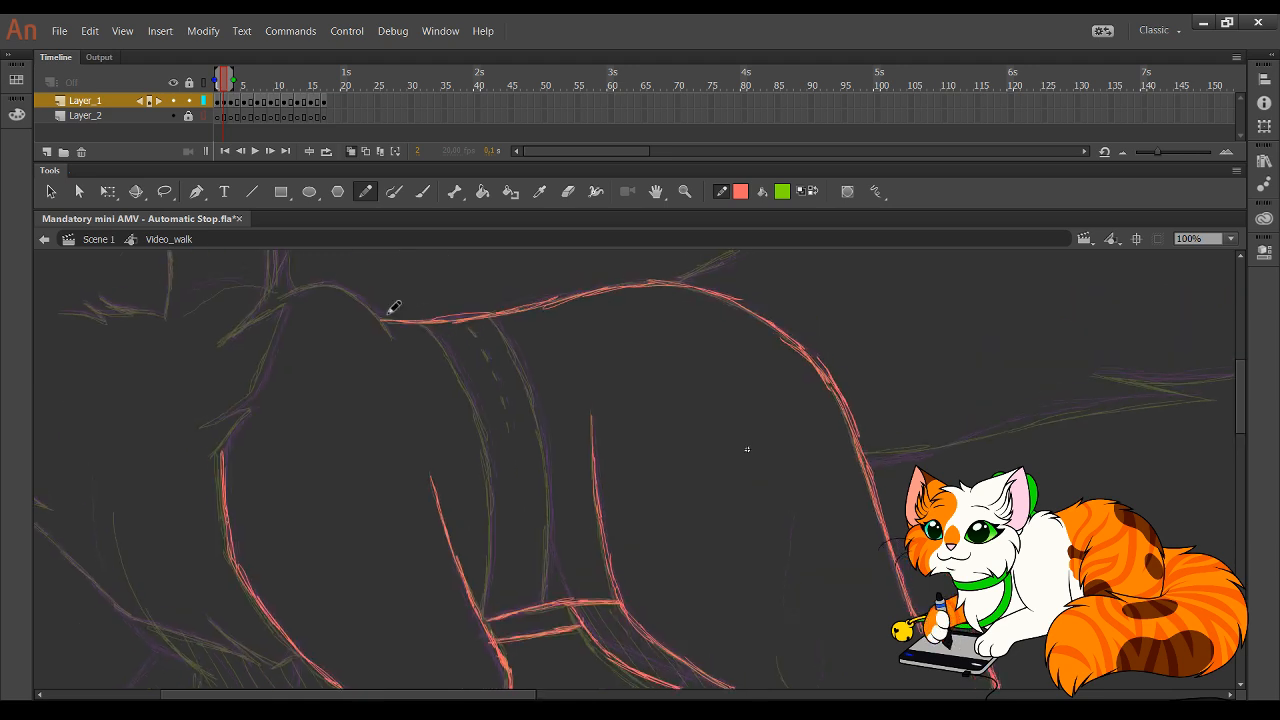
mouse_move(467, 376)
left_mouse_down()
mouse_move(489, 450)
mouse_move(487, 436)
mouse_move(496, 547)
mouse_move(498, 514)
mouse_move(482, 612)
left_mouse_up()
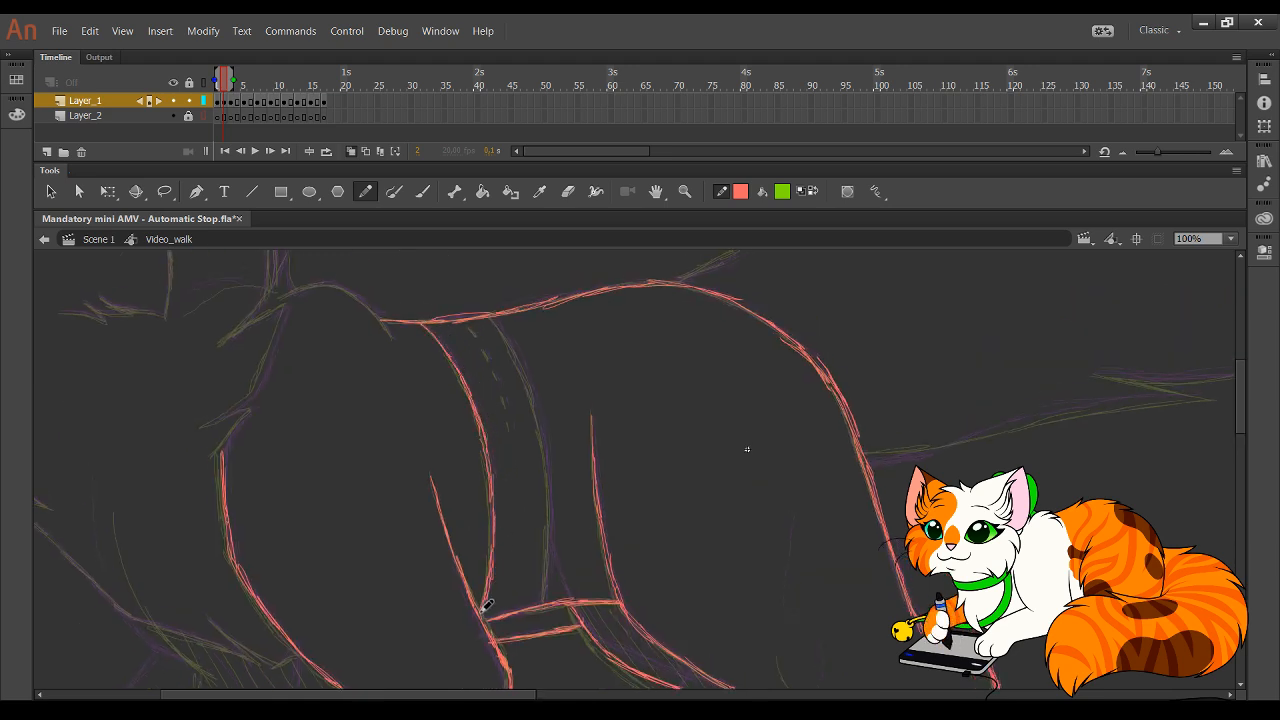
mouse_move(497, 325)
left_mouse_down()
mouse_move(545, 437)
mouse_move(526, 389)
mouse_move(551, 478)
mouse_move(541, 423)
mouse_move(553, 501)
mouse_move(545, 601)
mouse_move(549, 570)
left_mouse_up()
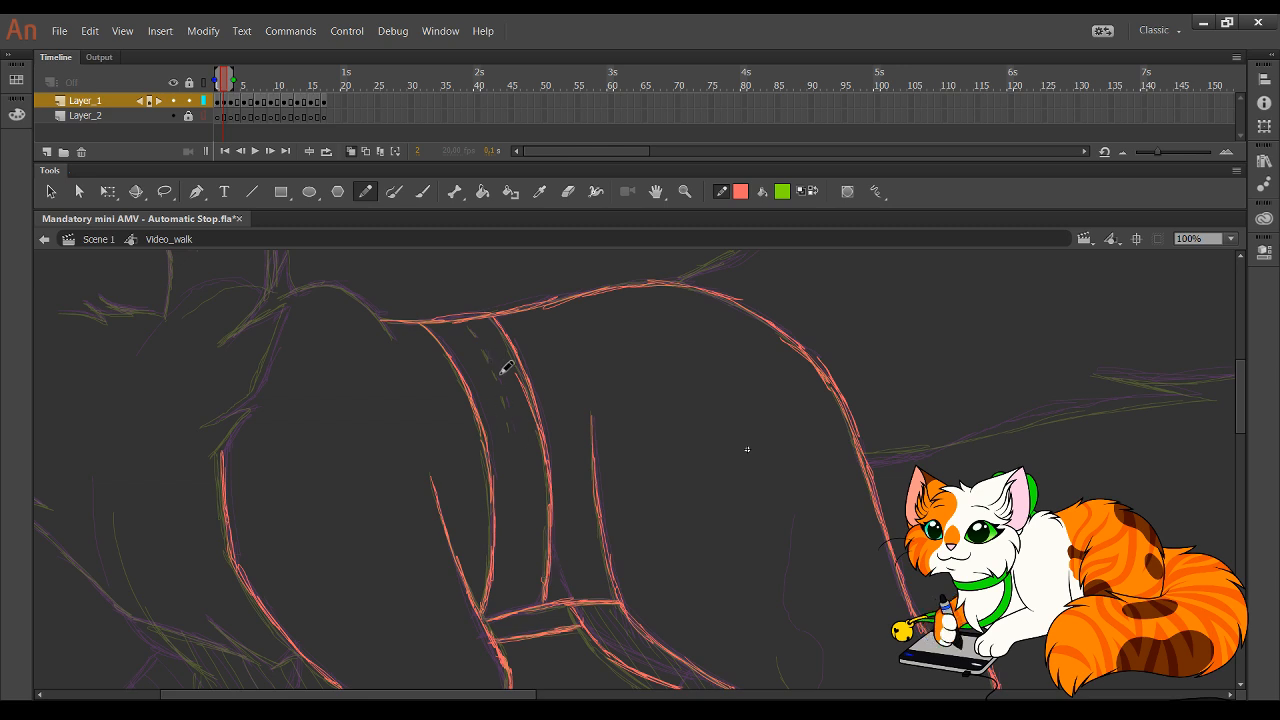
- Delete the stray stroke beside the torso band's rear edge and draw a short dashed line inside the band's upper part
left_click(524, 392, "ctrl")
key("Delete")
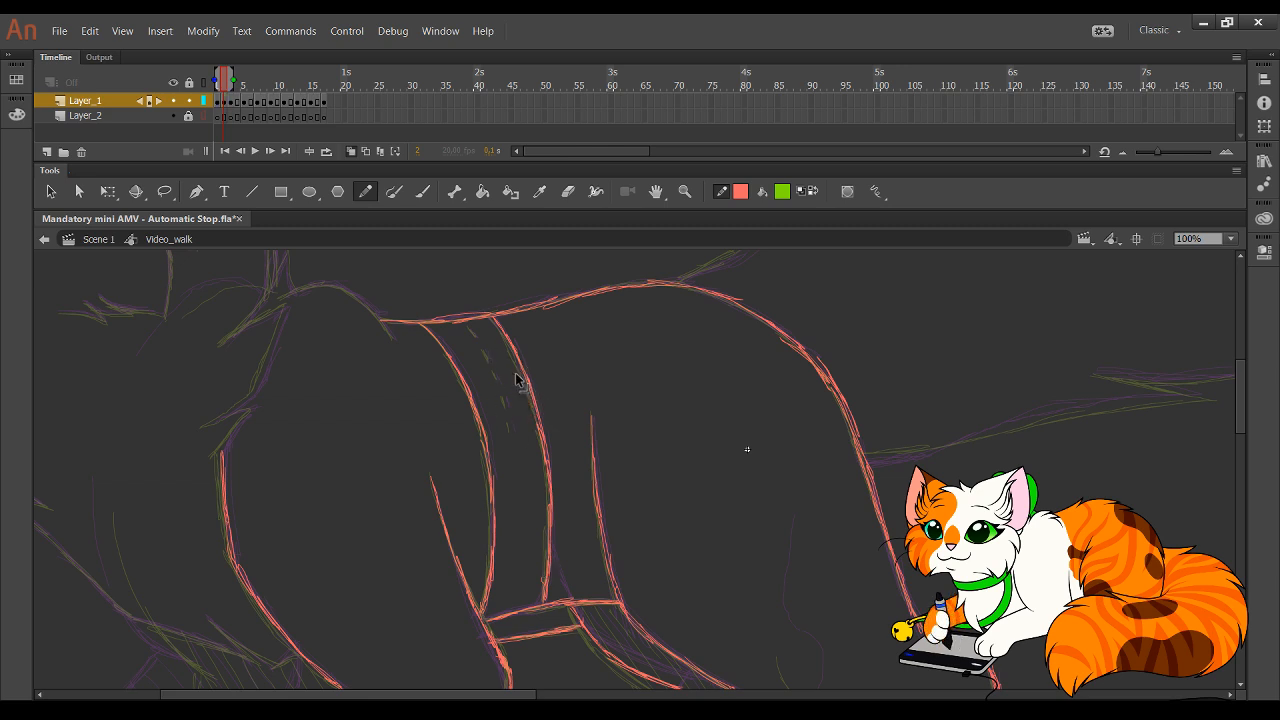
left_click(517, 376, "ctrl")
left_click_drag(468, 326, 512, 430)
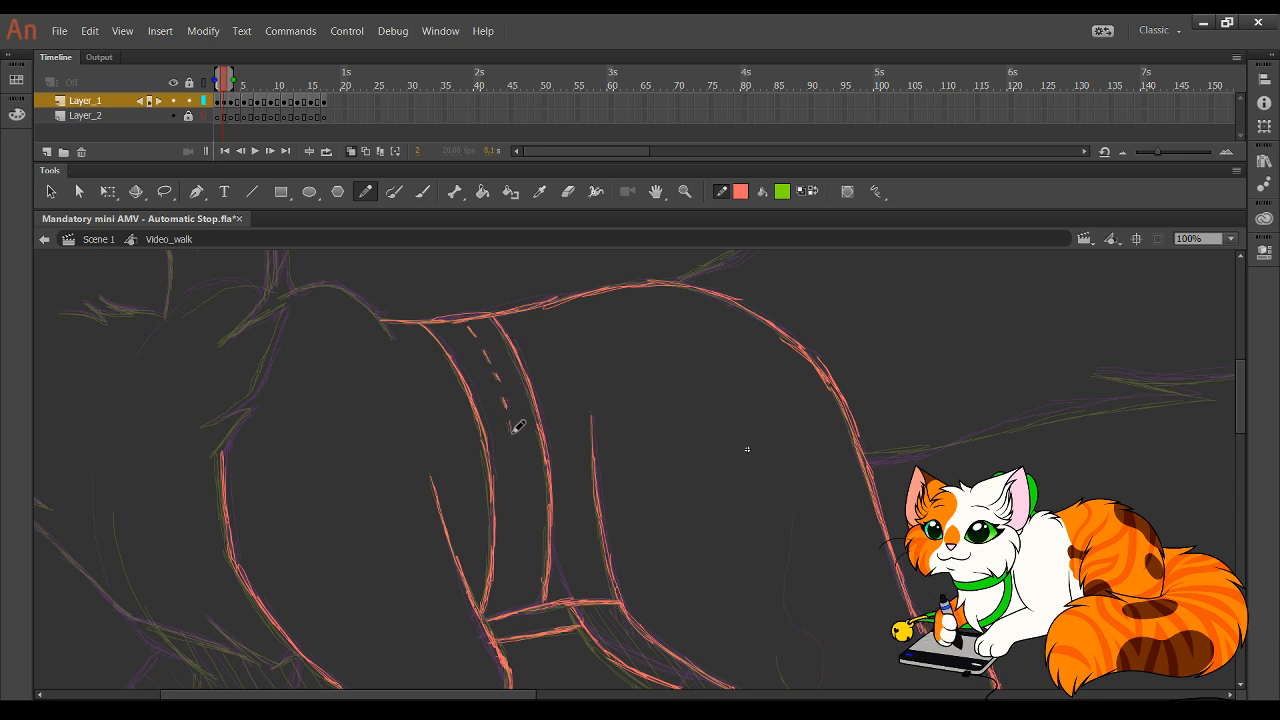
- Sketch the far hind leg and its paw between the two onion-skin outlines, from the belly down, with a toe line
left_click_drag(623, 512, 478, 602)
left_click_drag(818, 520, 484, 606)
left_click_drag(452, 682, 660, 316)
mouse_move(590, 481)
left_mouse_down()
mouse_move(797, 348)
mouse_move(788, 354)
left_mouse_up()
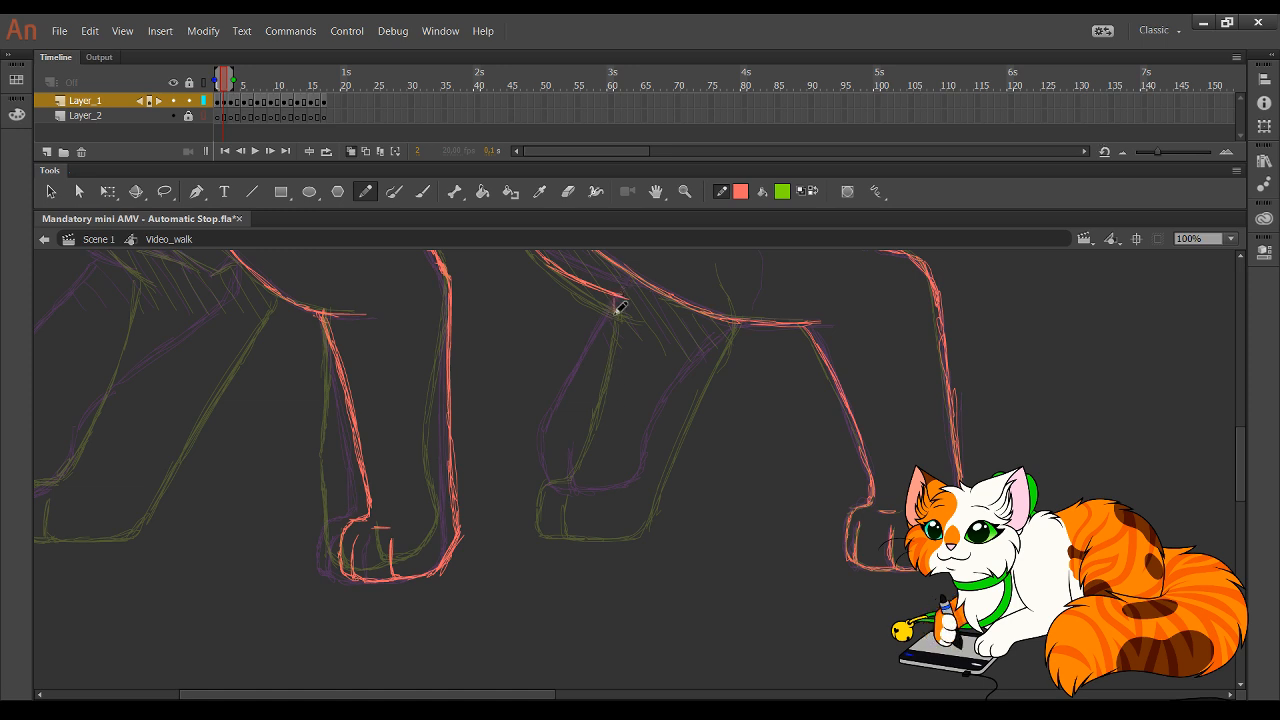
left_click_drag(620, 300, 556, 443)
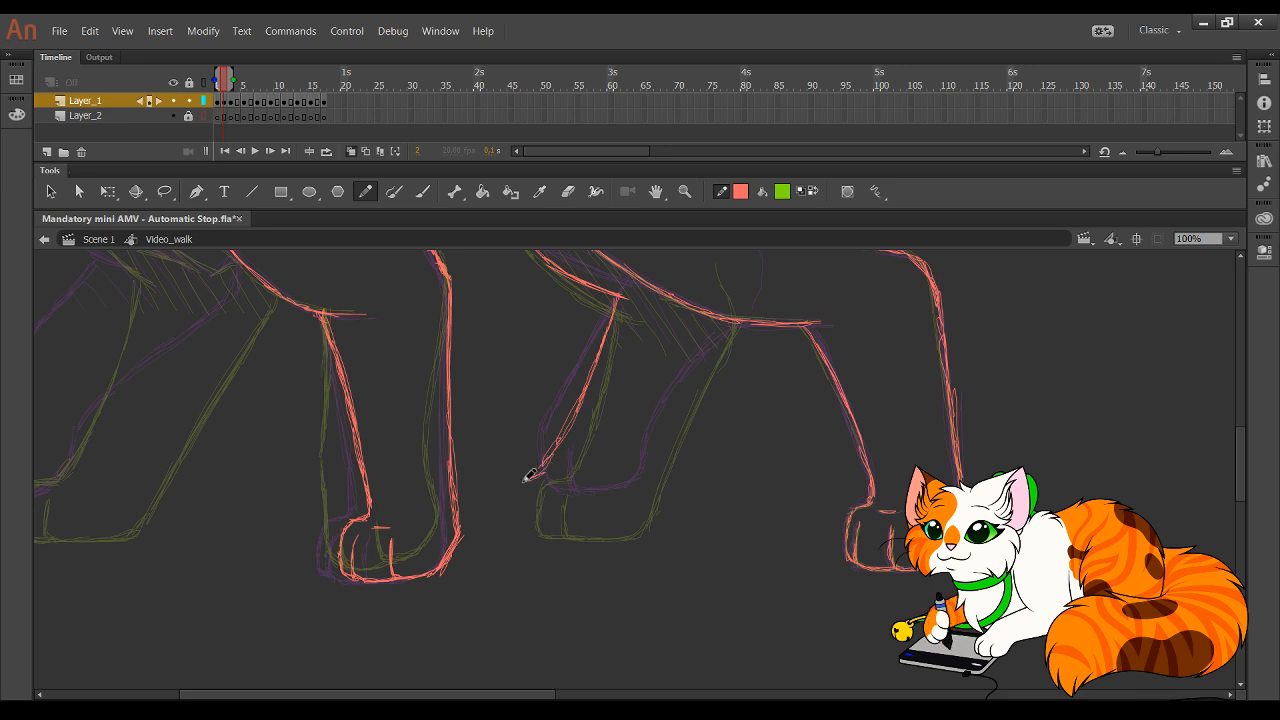
key("ctrl+z")
mouse_move(620, 298)
left_mouse_down()
mouse_move(592, 406)
mouse_move(541, 467)
mouse_move(572, 487)
mouse_move(565, 501)
mouse_move(573, 485)
mouse_move(571, 503)
mouse_move(571, 471)
mouse_move(587, 514)
mouse_move(650, 500)
mouse_move(631, 507)
mouse_move(653, 493)
mouse_move(741, 321)
left_mouse_up()
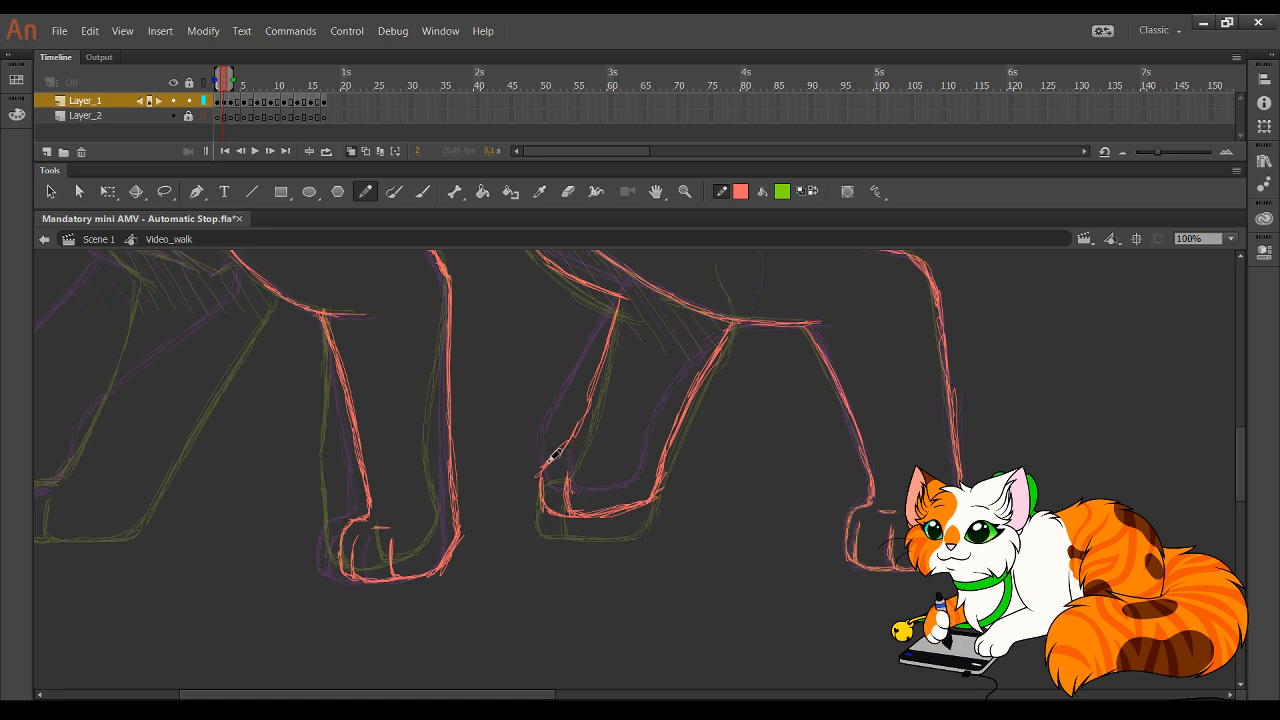
left_click_drag(598, 380, 628, 290)
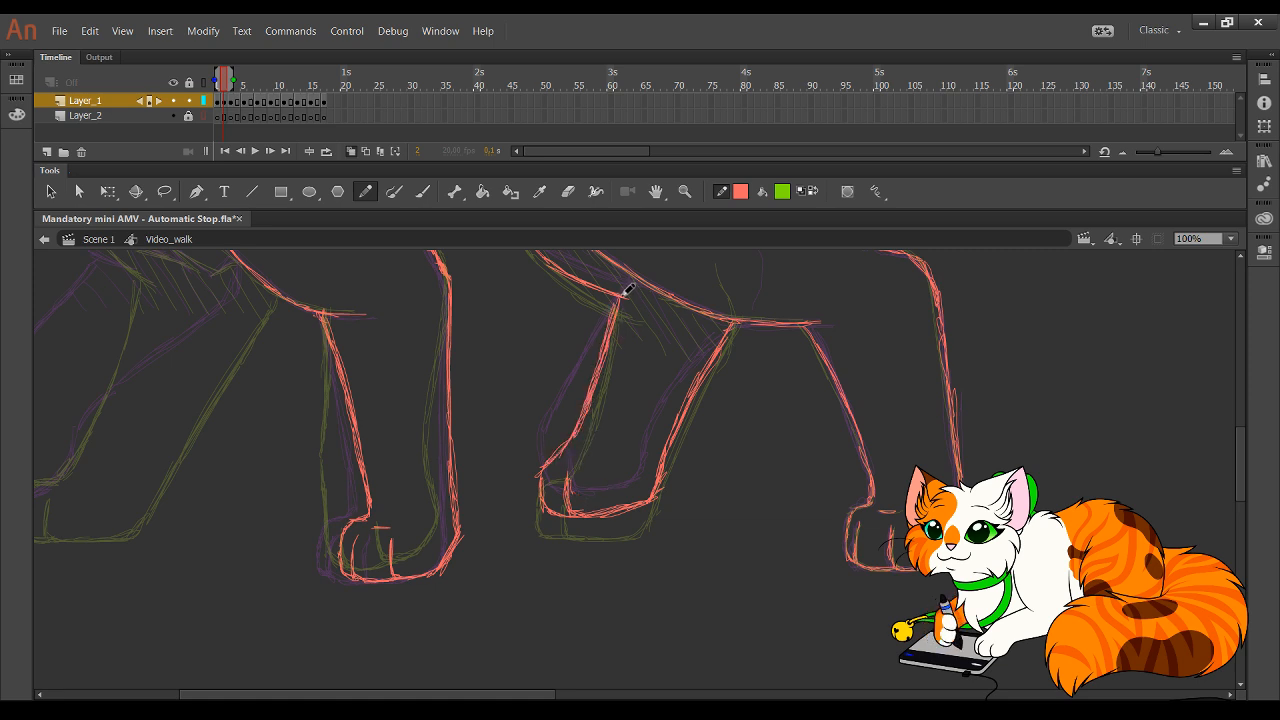
- Select the far hind leg sketch, skew its paw end slightly forward with Free Transform, and nudge it toward the earlier onion-skin pose
mouse_move(676, 558)
left_mouse_down()
mouse_move(673, 622)
mouse_move(520, 386)
mouse_move(530, 392)
left_mouse_up()
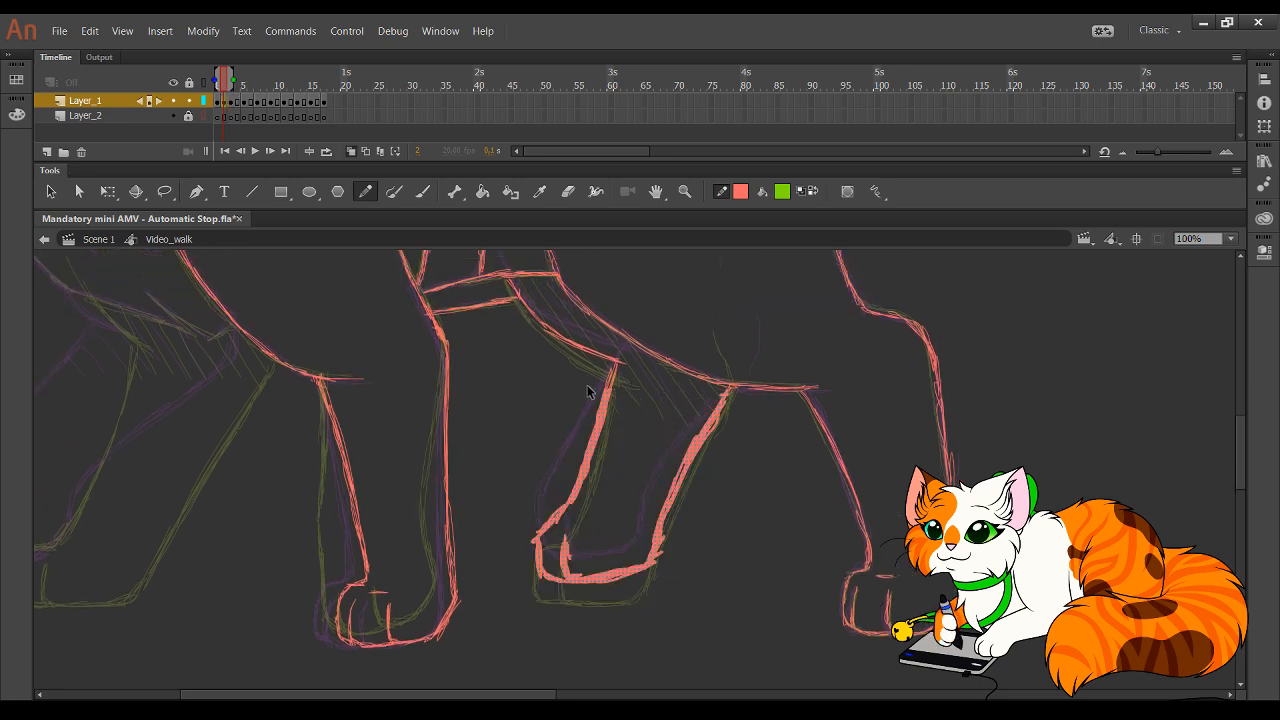
left_click_drag(642, 425, 590, 368)
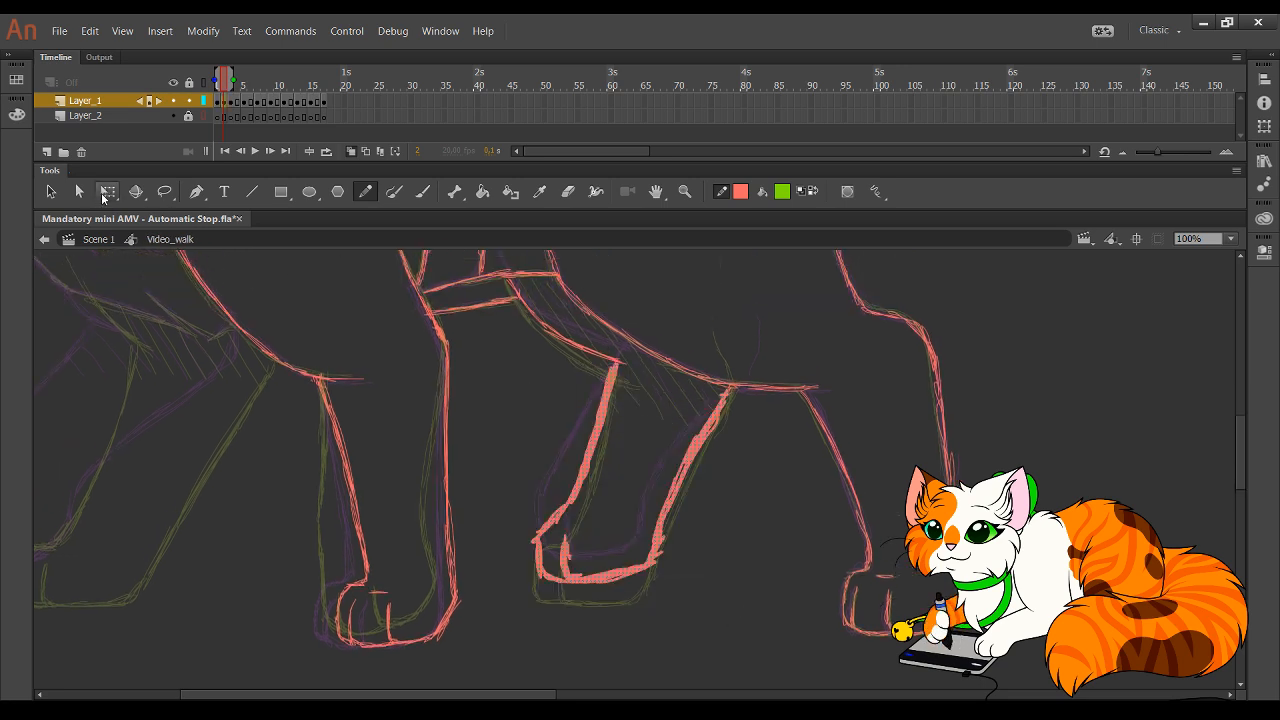
left_click(108, 191)
left_click_drag(576, 582, 567, 567)
key("Left")
key("Left")
key("Left")
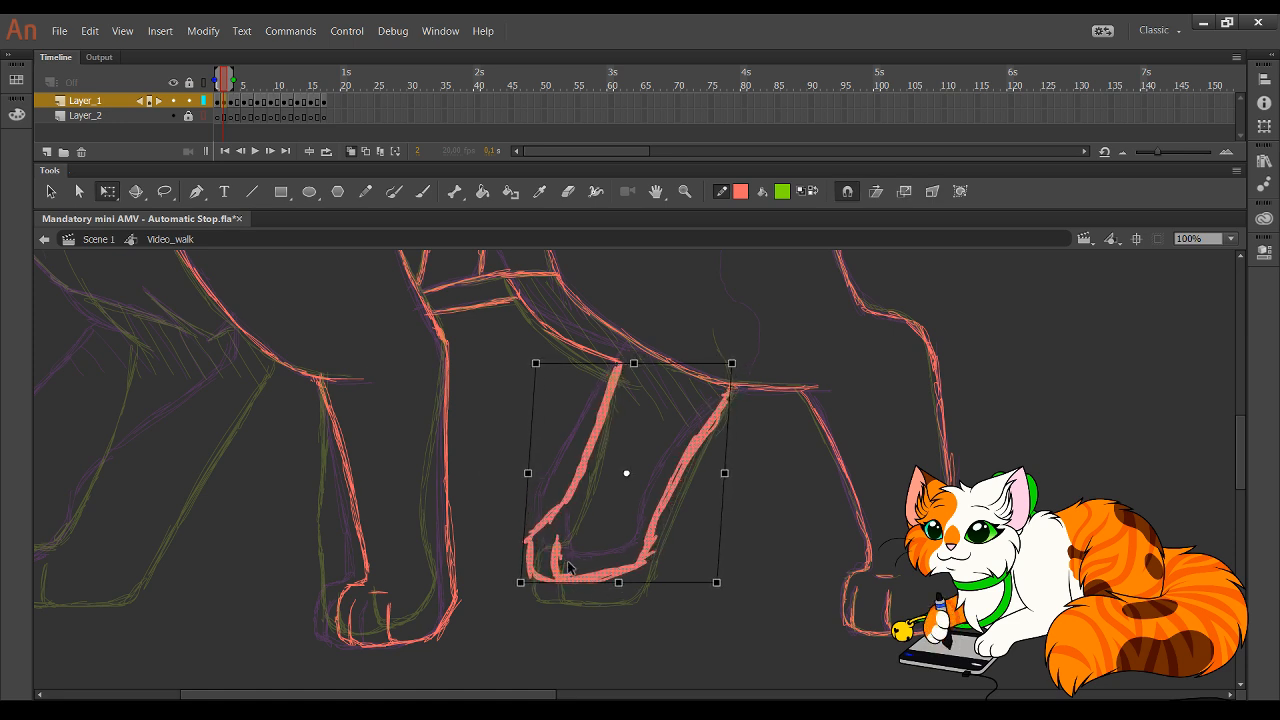
left_click(500, 471)
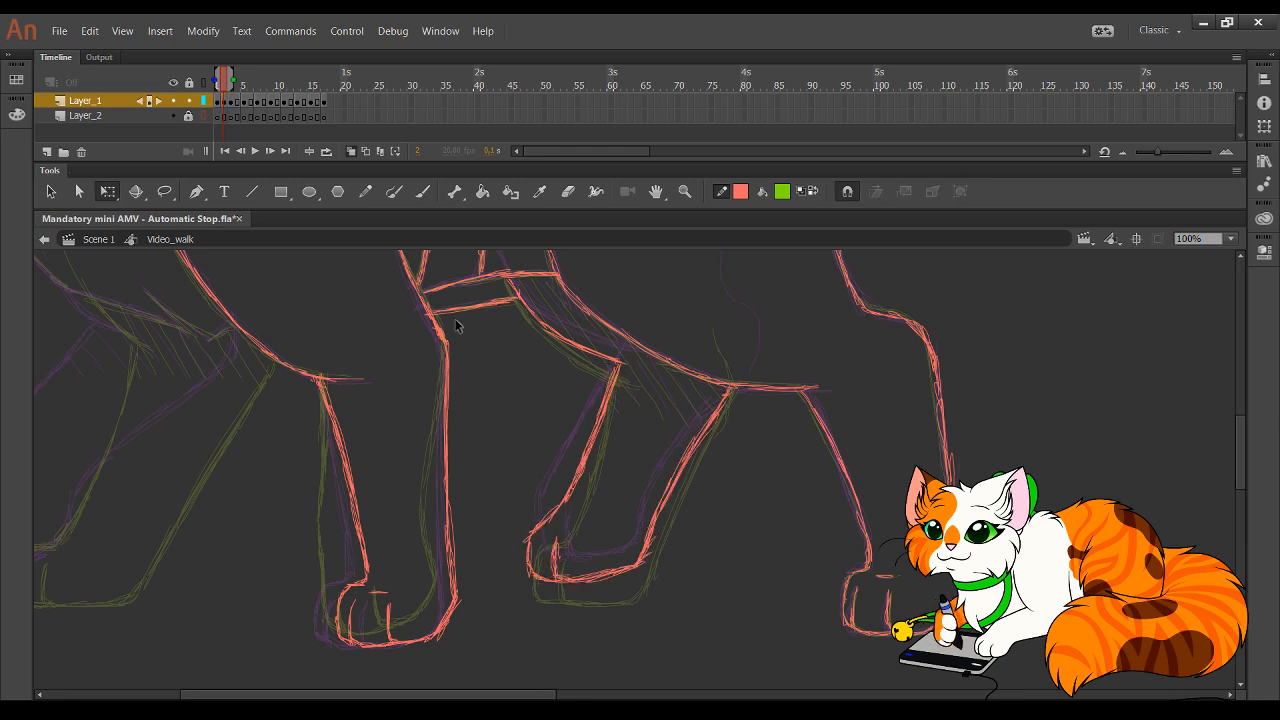
- Sketch the start of the tail's upper edge with the Pencil, rising from the rump through two pointed fur tufts
key("y")
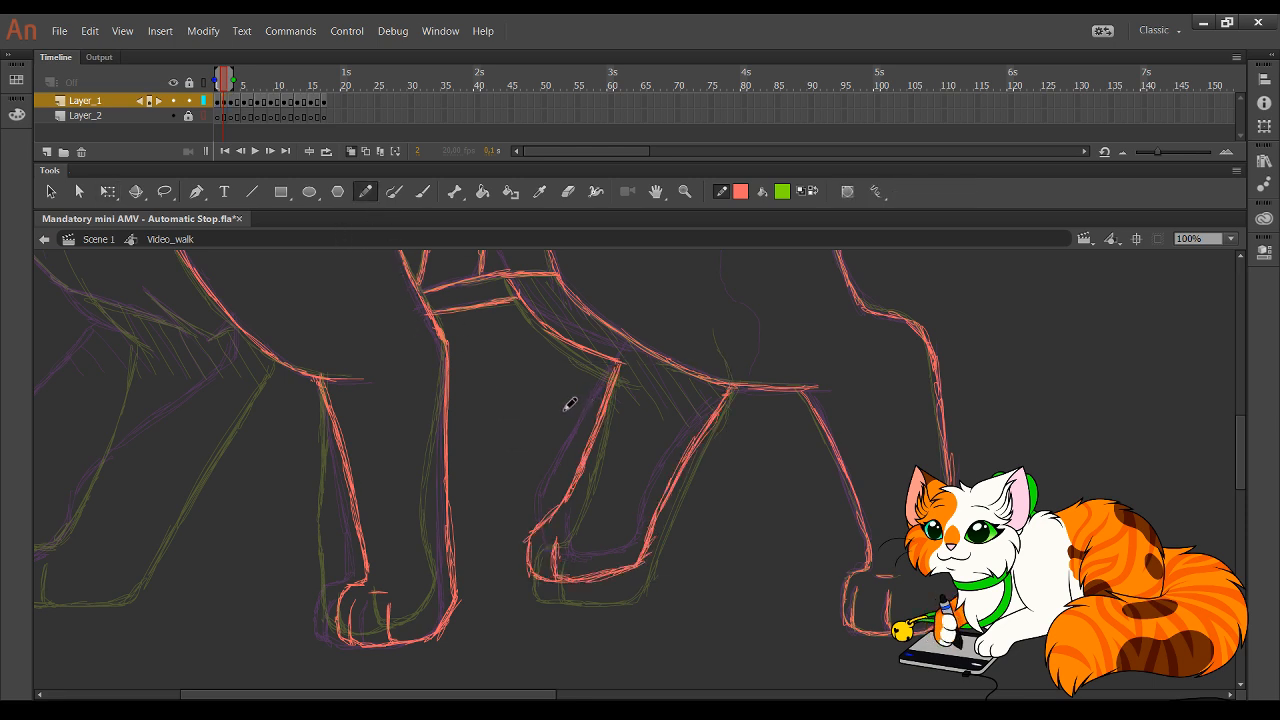
left_click_drag(613, 477, 430, 650)
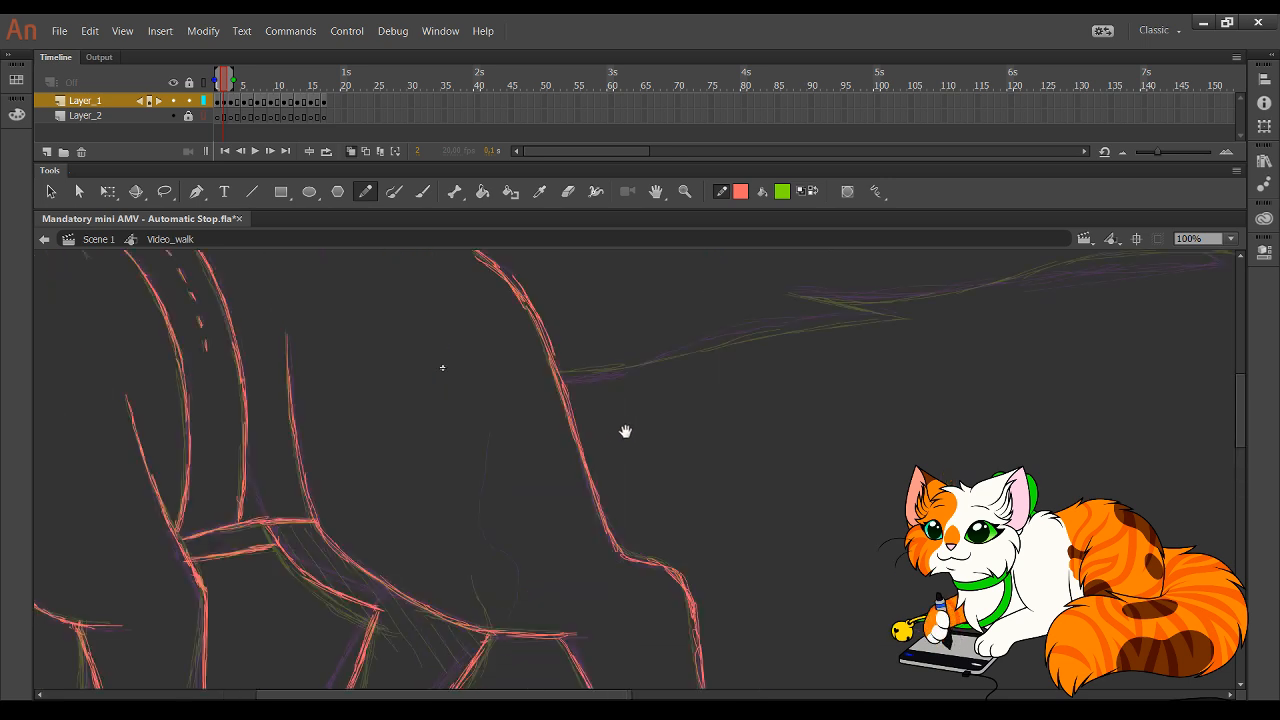
left_click_drag(626, 431, 466, 626)
left_click_drag(550, 448, 499, 567)
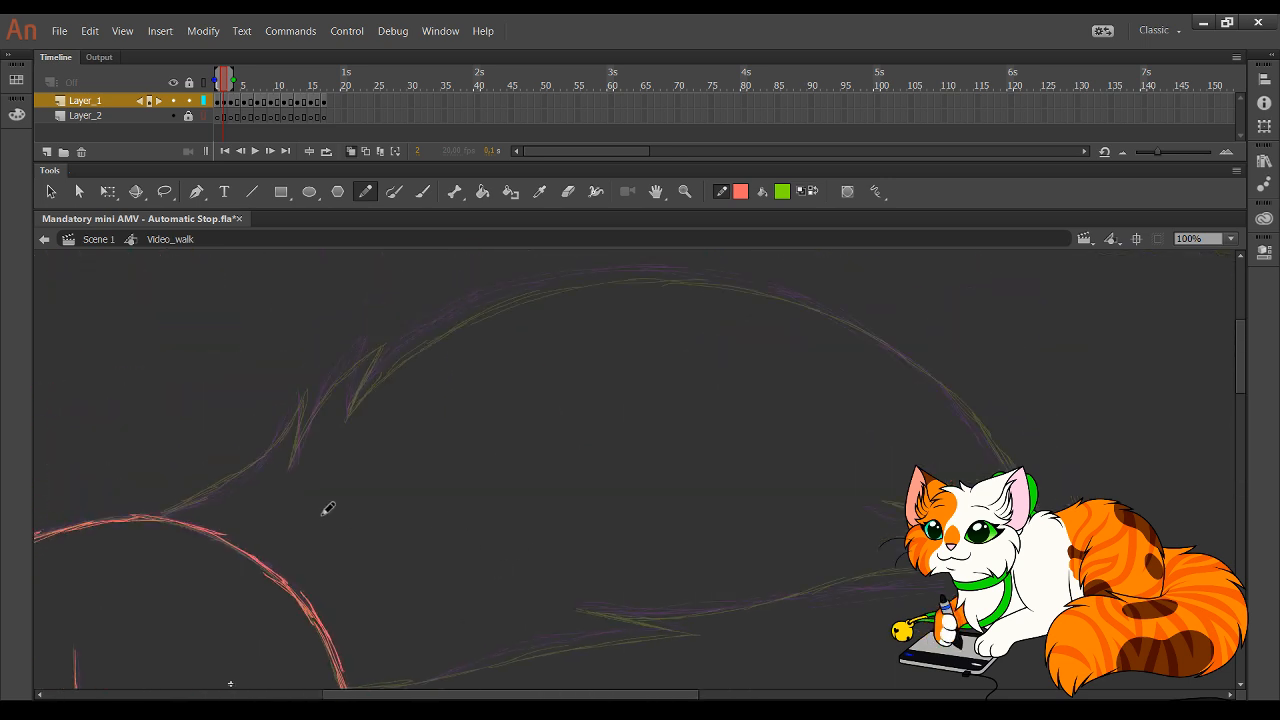
mouse_move(190, 510)
left_mouse_down()
mouse_move(151, 516)
mouse_move(225, 488)
mouse_move(179, 508)
mouse_move(264, 455)
mouse_move(234, 478)
mouse_move(256, 464)
mouse_move(313, 388)
left_mouse_up()
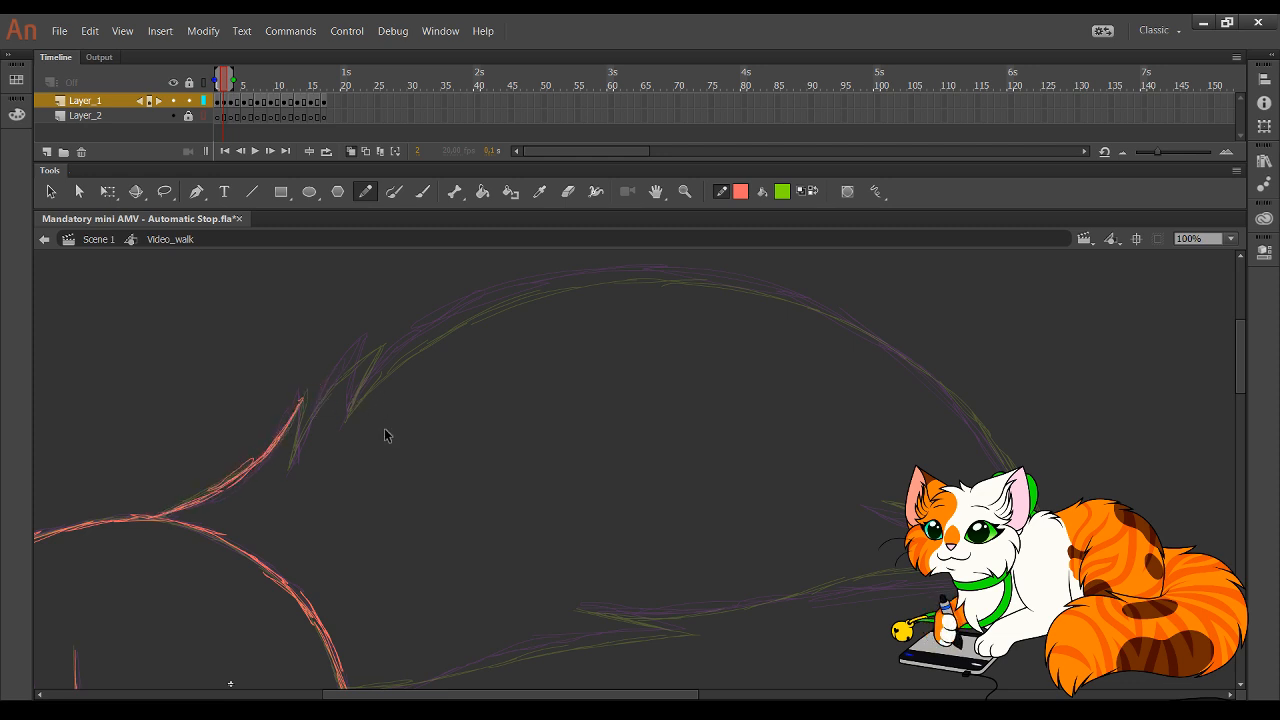
mouse_move(308, 423)
left_mouse_down()
mouse_move(292, 468)
mouse_move(363, 349)
mouse_move(343, 366)
mouse_move(385, 335)
mouse_move(349, 422)
mouse_move(418, 338)
mouse_move(358, 404)
mouse_move(475, 306)
mouse_move(426, 335)
mouse_move(565, 270)
mouse_move(518, 288)
mouse_move(590, 286)
mouse_move(660, 306)
left_mouse_up()
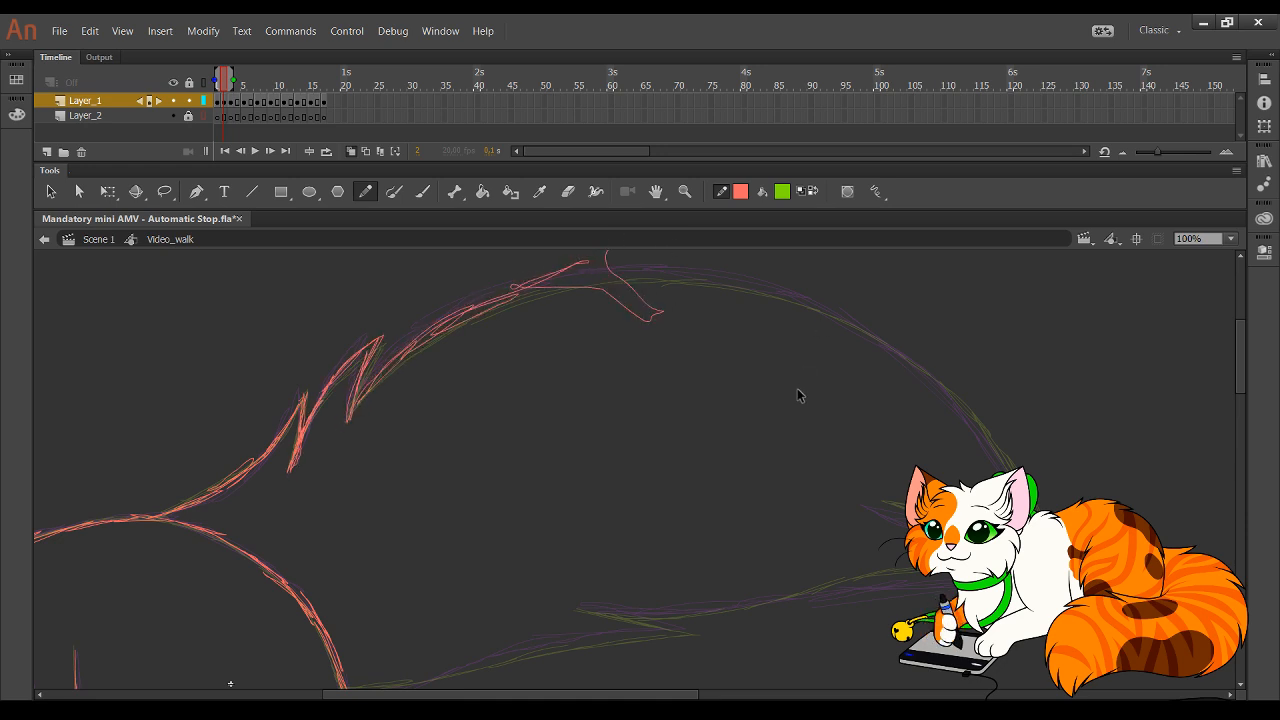
- Delete the stray strokes beyond the tail's fur tufts and sketch the tail's upper arc around toward its tip
mouse_move(842, 461)
left_mouse_down()
mouse_move(480, 166)
mouse_move(457, 174)
left_mouse_up()
key("Delete")
left_click_drag(791, 487, 696, 544)
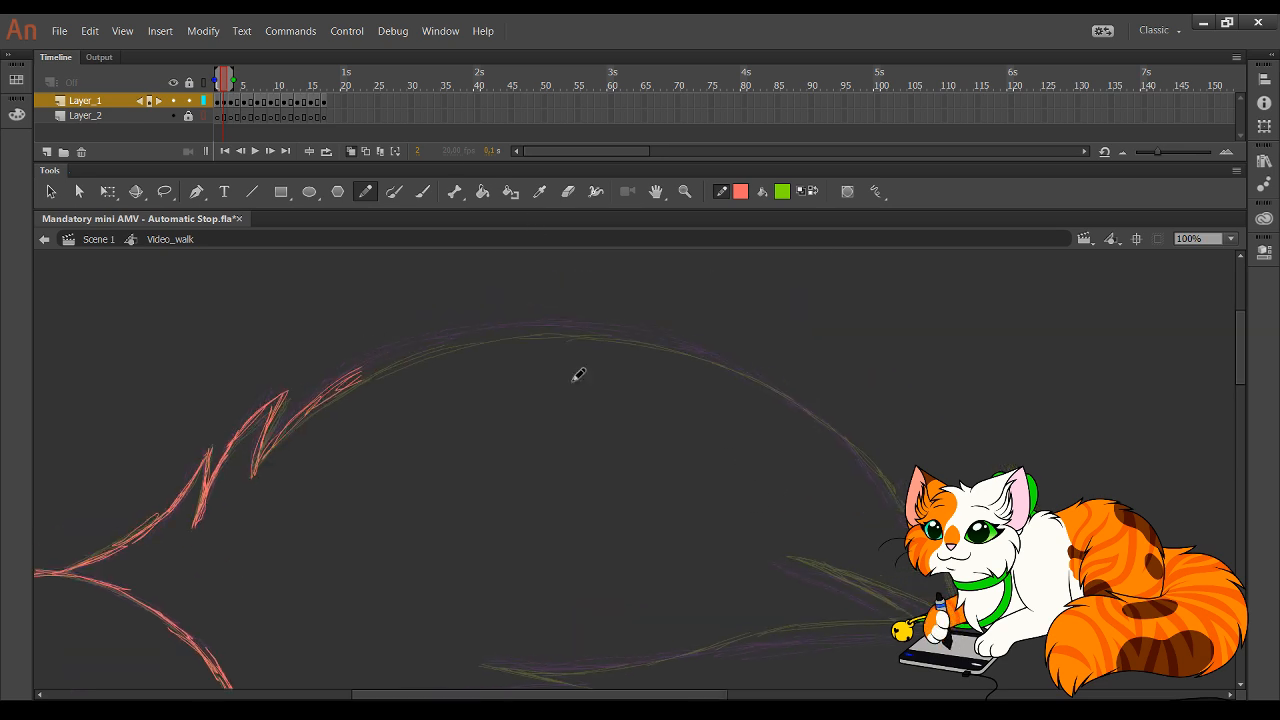
mouse_move(339, 384)
left_mouse_down()
mouse_move(484, 334)
mouse_move(381, 364)
mouse_move(554, 329)
mouse_move(486, 335)
mouse_move(632, 335)
mouse_move(601, 331)
mouse_move(739, 370)
mouse_move(698, 355)
mouse_move(845, 437)
left_mouse_up()
left_click_drag(782, 395, 875, 478)
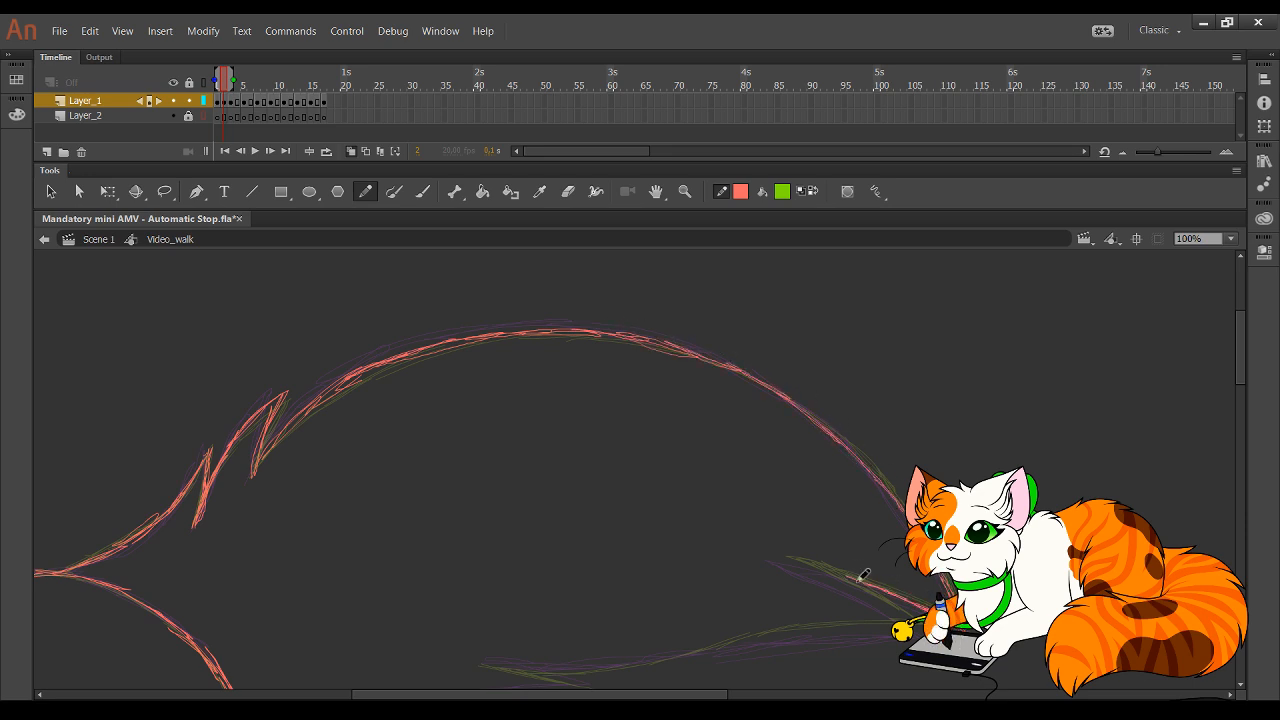
- Sketch the pointed tuft at the tail's tip and the jagged lower edge between the rump and that tuft
left_click_drag(862, 575, 801, 556)
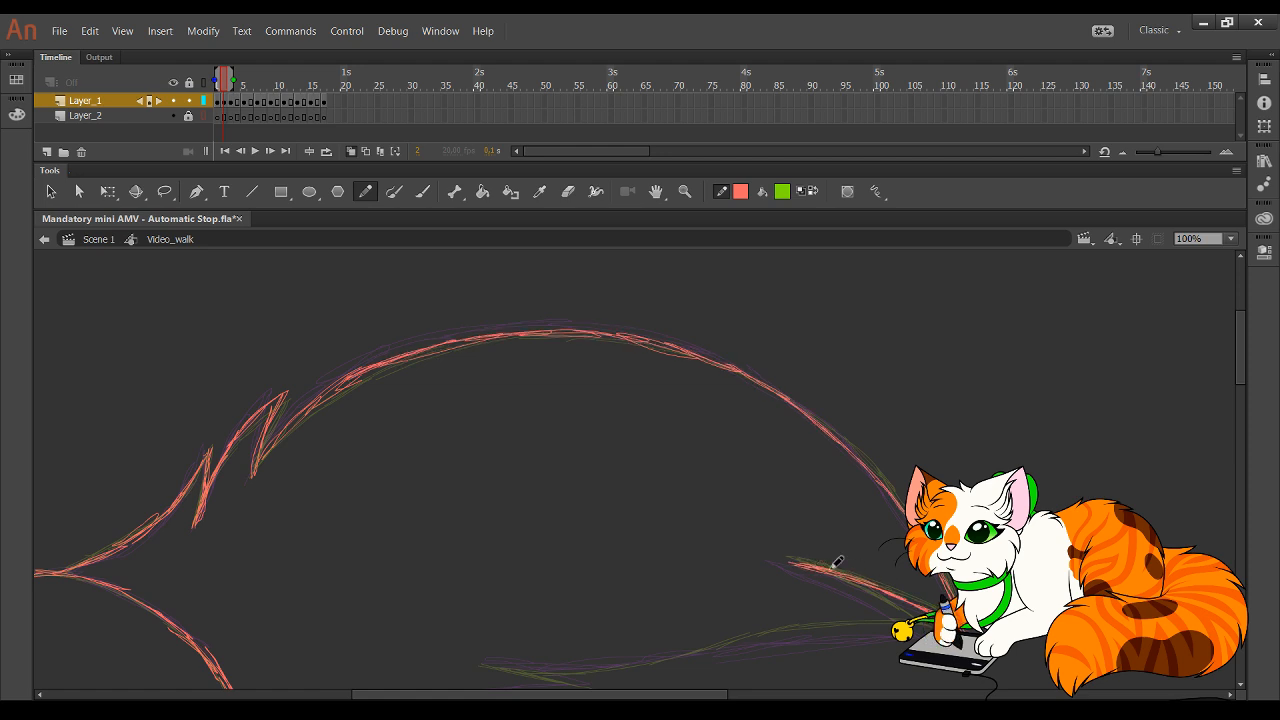
mouse_move(666, 556)
left_mouse_down()
mouse_move(629, 480)
mouse_move(579, 481)
left_mouse_up()
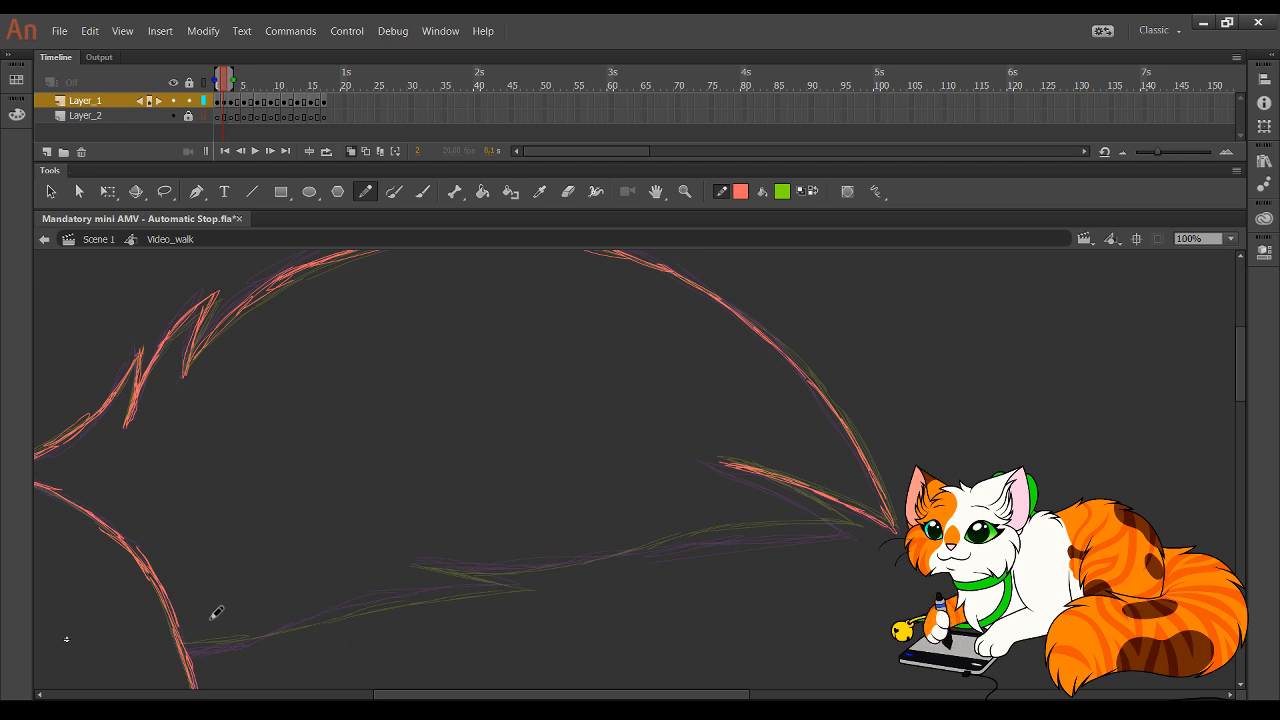
mouse_move(195, 643)
left_mouse_down()
mouse_move(531, 585)
mouse_move(483, 589)
mouse_move(530, 583)
mouse_move(412, 560)
mouse_move(606, 557)
mouse_move(577, 560)
mouse_move(855, 528)
mouse_move(730, 464)
left_mouse_up()
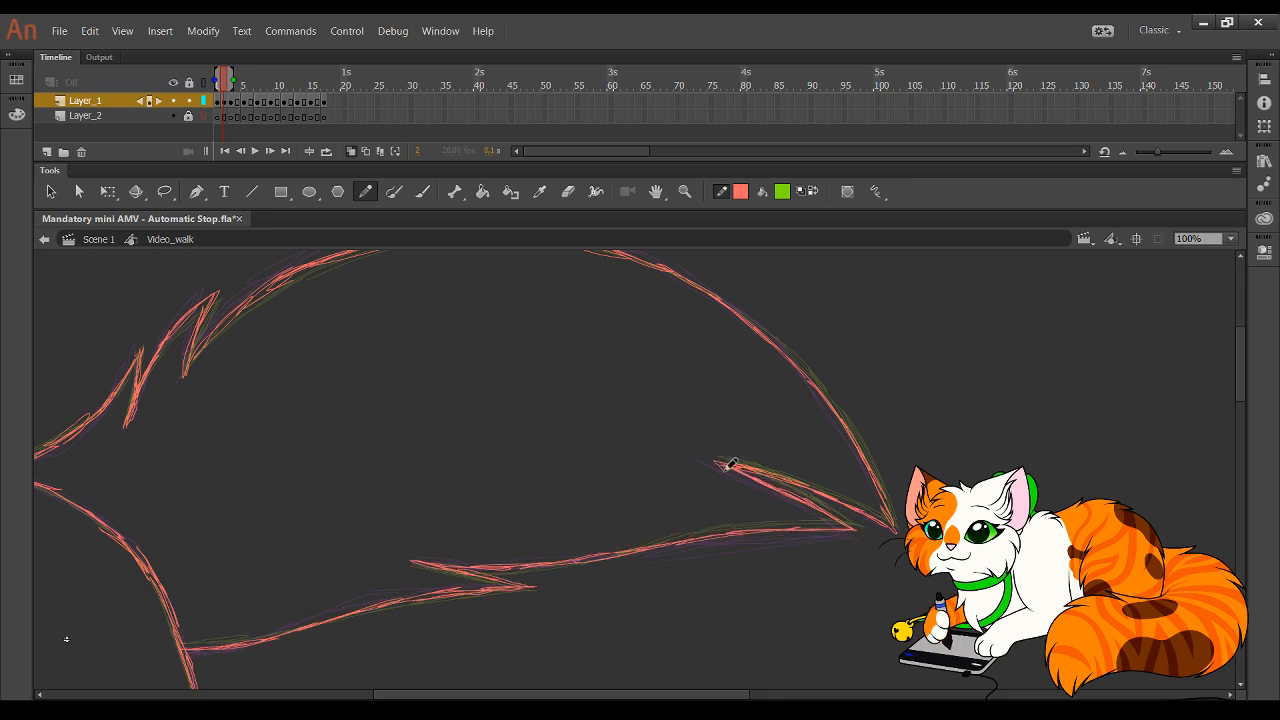
- Sketch the lower chest line from the front fur point back to the near shoulder, ending in a pointed tuft
left_click_drag(353, 537, 729, 469)
left_click_drag(368, 494, 749, 346)
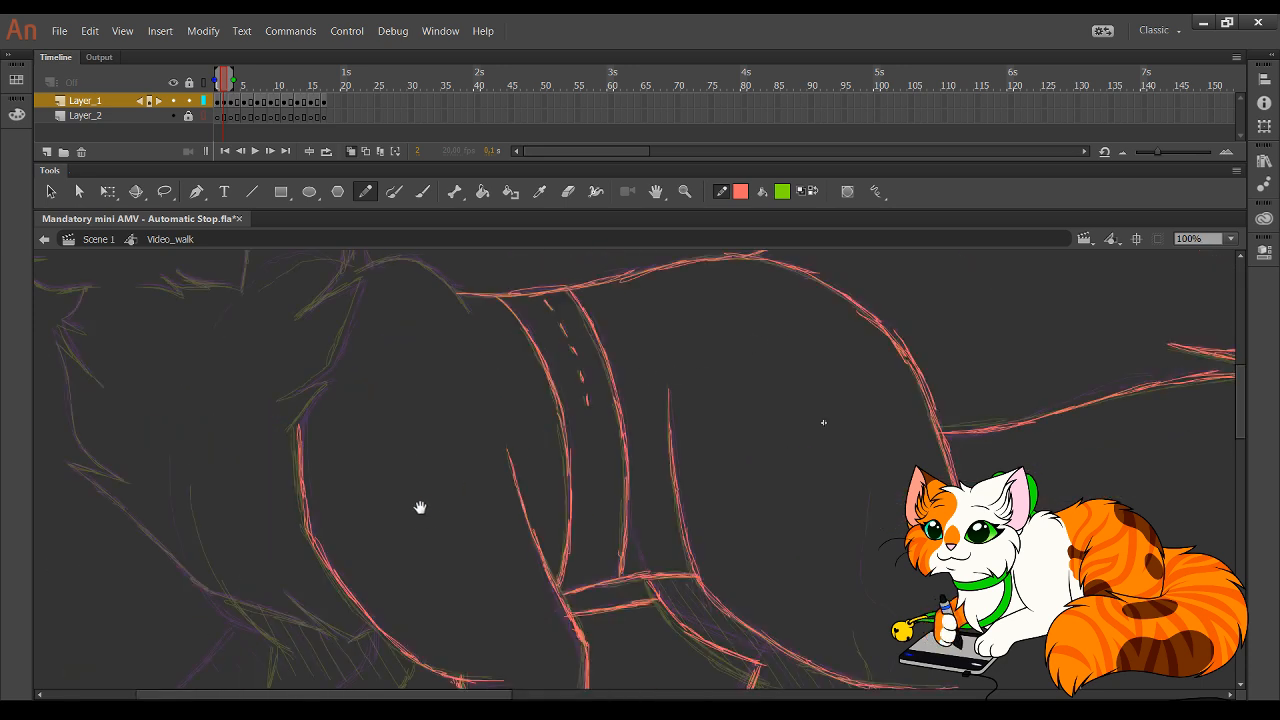
mouse_move(420, 508)
left_mouse_down()
mouse_move(392, 287)
mouse_move(369, 434)
mouse_move(706, 431)
mouse_move(749, 580)
mouse_move(681, 523)
mouse_move(680, 563)
mouse_move(660, 437)
mouse_move(593, 526)
left_mouse_up()
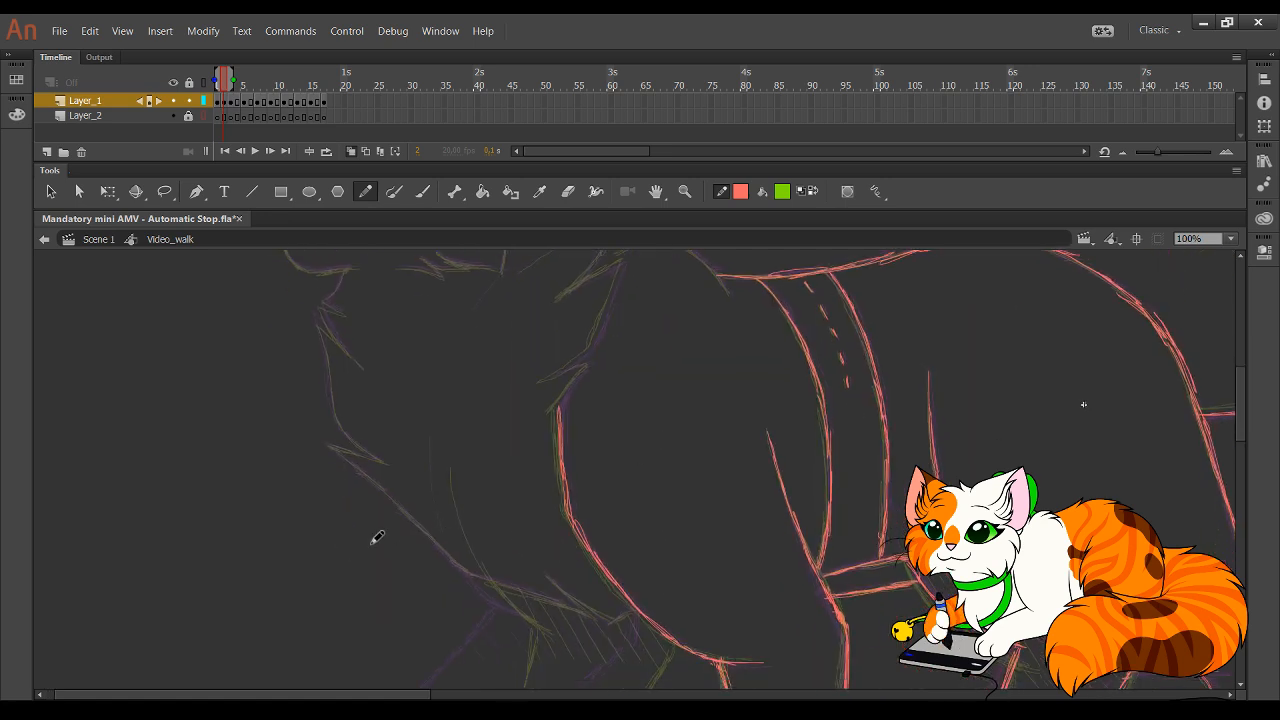
mouse_move(331, 443)
left_mouse_down()
mouse_move(463, 563)
mouse_move(511, 580)
mouse_move(494, 585)
mouse_move(594, 617)
left_mouse_up()
mouse_move(543, 573)
left_mouse_down()
mouse_move(610, 622)
mouse_move(631, 608)
left_mouse_up()
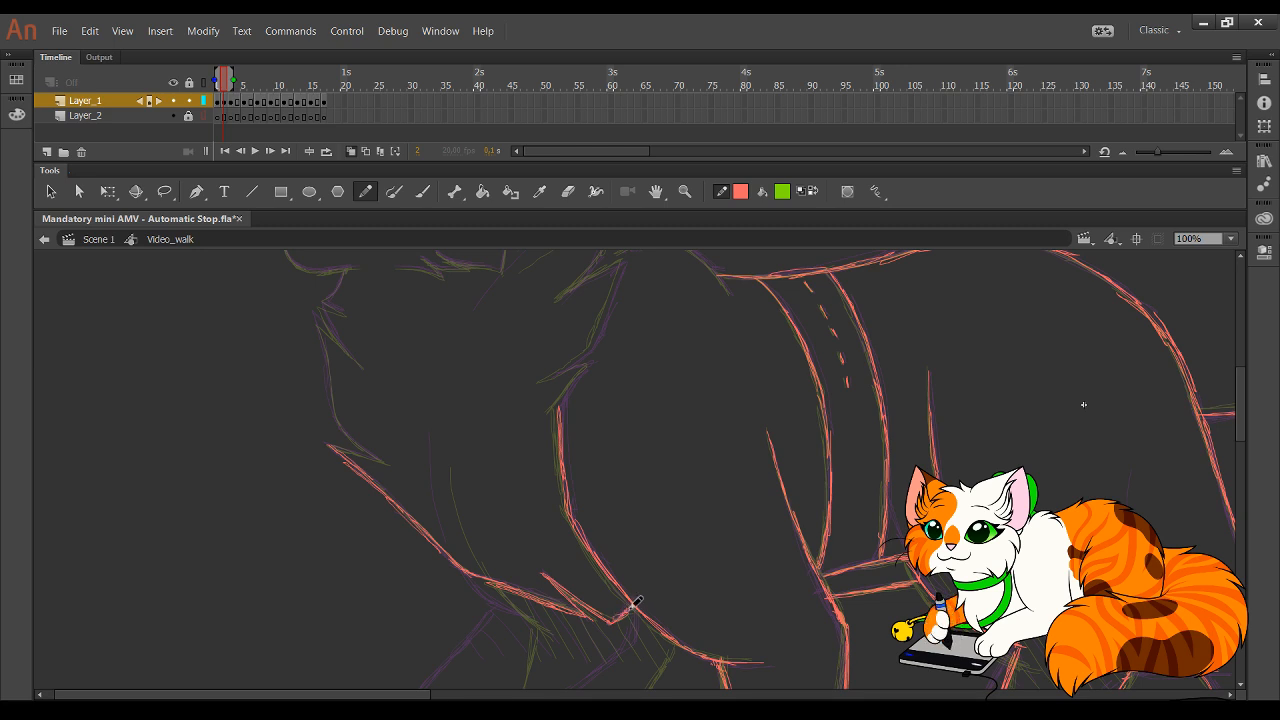
- Sketch the tufted fur edge from the chin down the chest and the jagged fur edge behind the neck above the shoulder
scroll(401, 407, "up", 3)
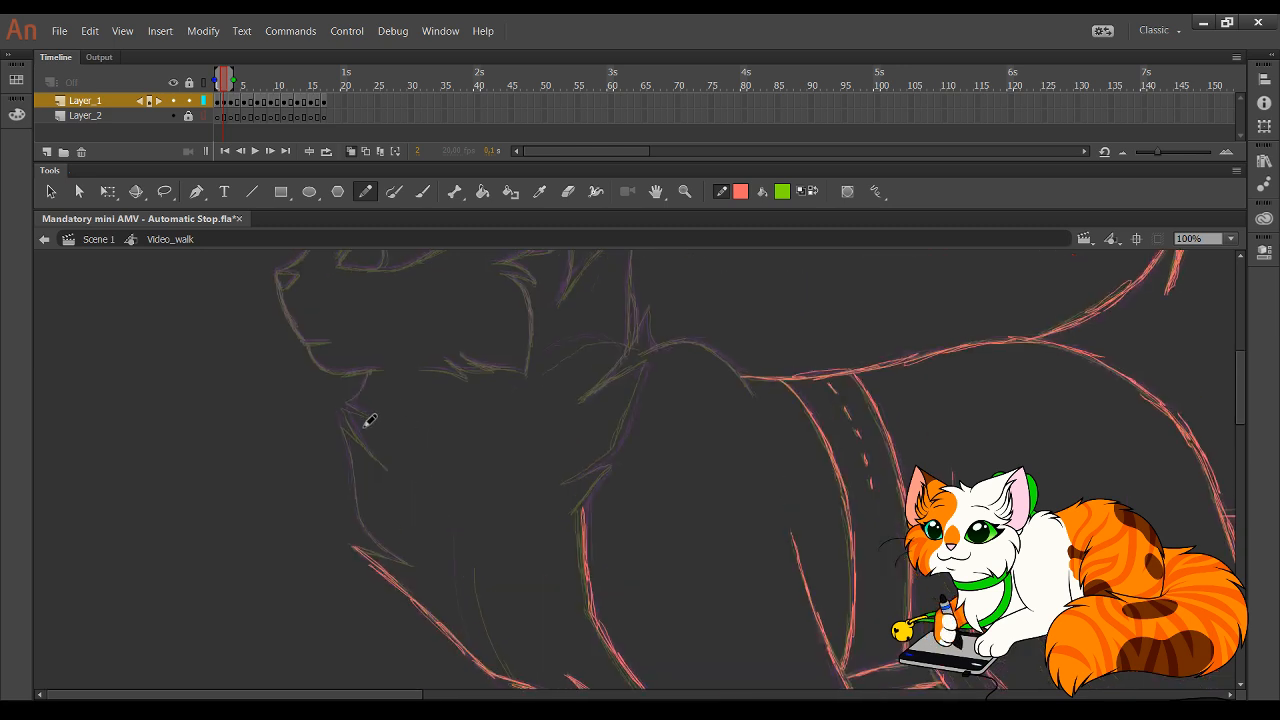
mouse_move(353, 399)
left_mouse_down()
mouse_move(364, 383)
mouse_move(375, 416)
mouse_move(352, 411)
mouse_move(361, 438)
left_mouse_up()
left_click_drag(347, 410, 386, 466)
left_click_drag(343, 423, 386, 468)
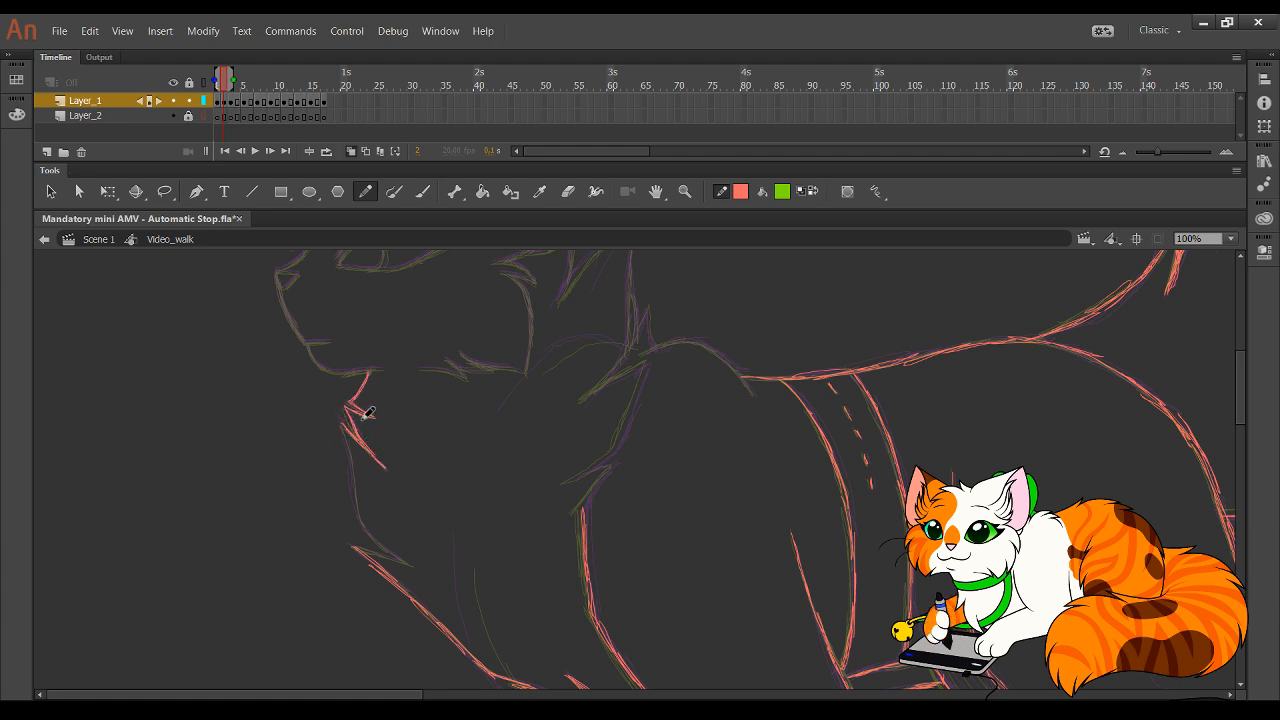
mouse_move(342, 423)
left_mouse_down()
mouse_move(356, 451)
mouse_move(344, 420)
mouse_move(367, 530)
mouse_move(360, 519)
mouse_move(415, 564)
mouse_move(353, 547)
mouse_move(415, 568)
left_mouse_up()
key("ctrl+z")
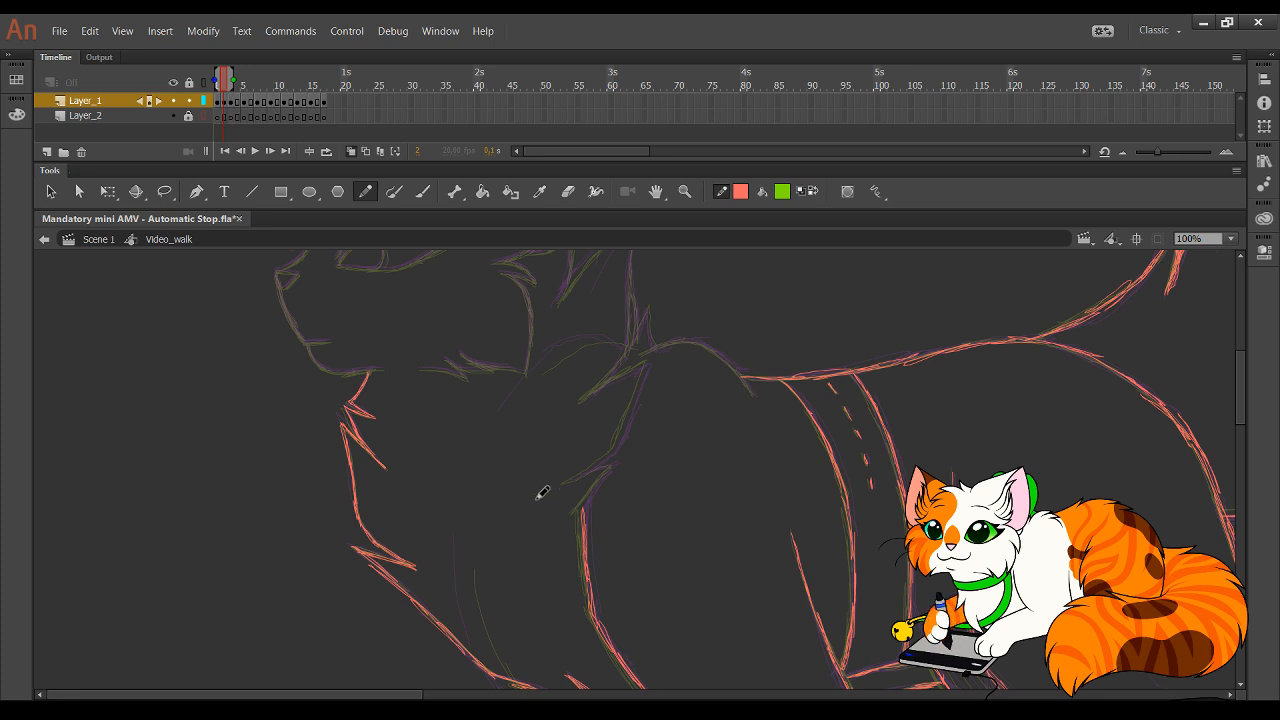
mouse_move(590, 497)
left_mouse_down()
mouse_move(617, 463)
mouse_move(575, 479)
mouse_move(613, 464)
mouse_move(656, 357)
mouse_move(590, 397)
mouse_move(638, 374)
left_mouse_up()
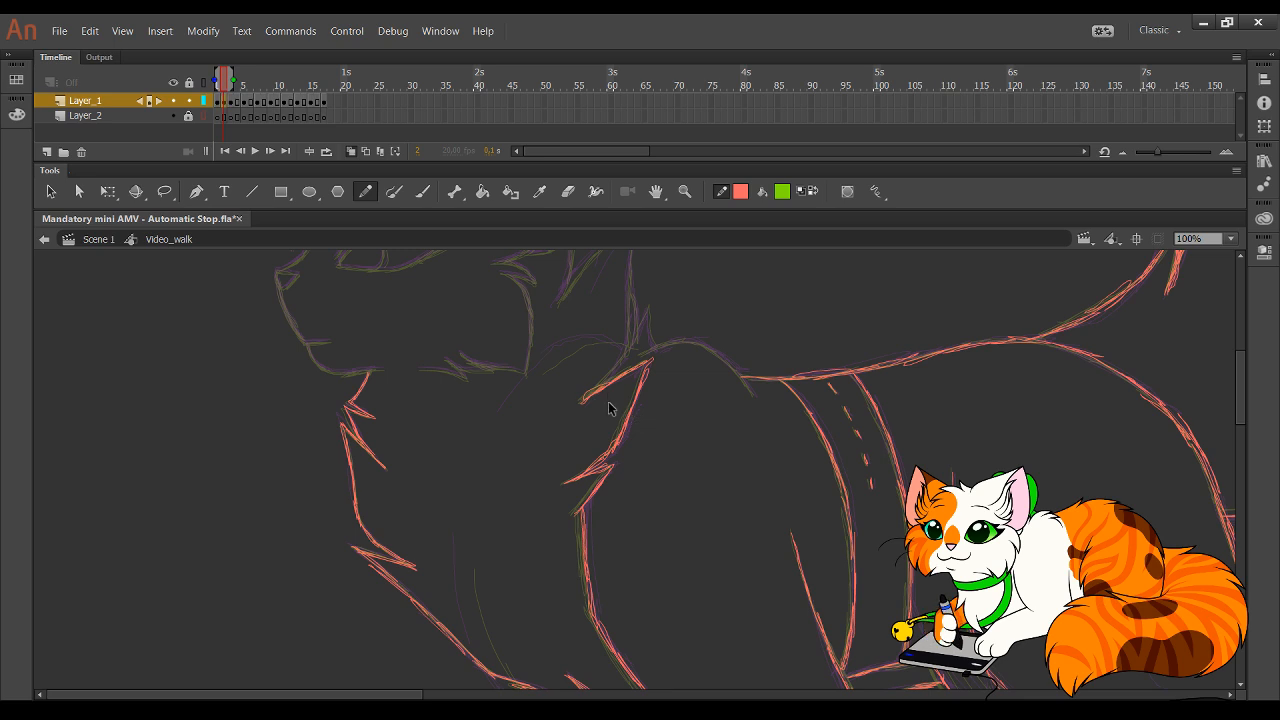
- Sketch the short line slanting from the lower chest to the top of the far front leg
scroll(654, 434, "down", 10)
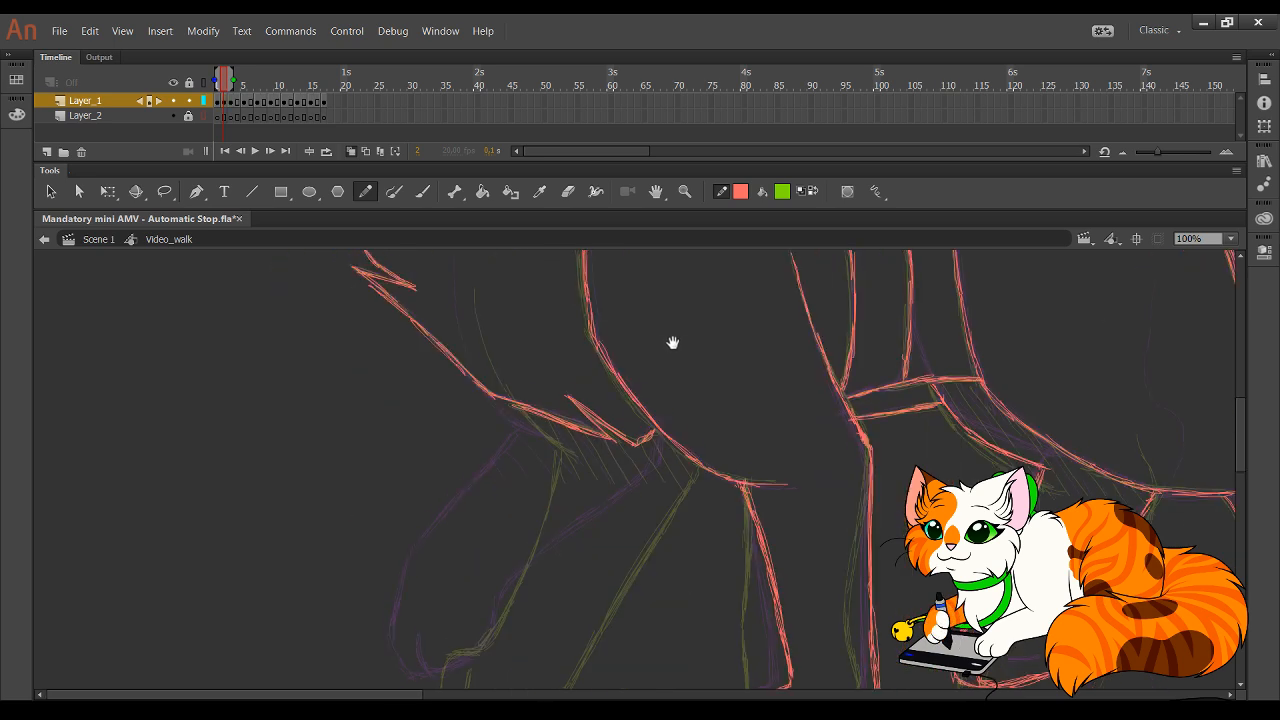
mouse_move(505, 360)
left_mouse_down()
mouse_move(557, 400)
mouse_move(607, 402)
mouse_move(628, 422)
left_mouse_up()
key("ctrl+z")
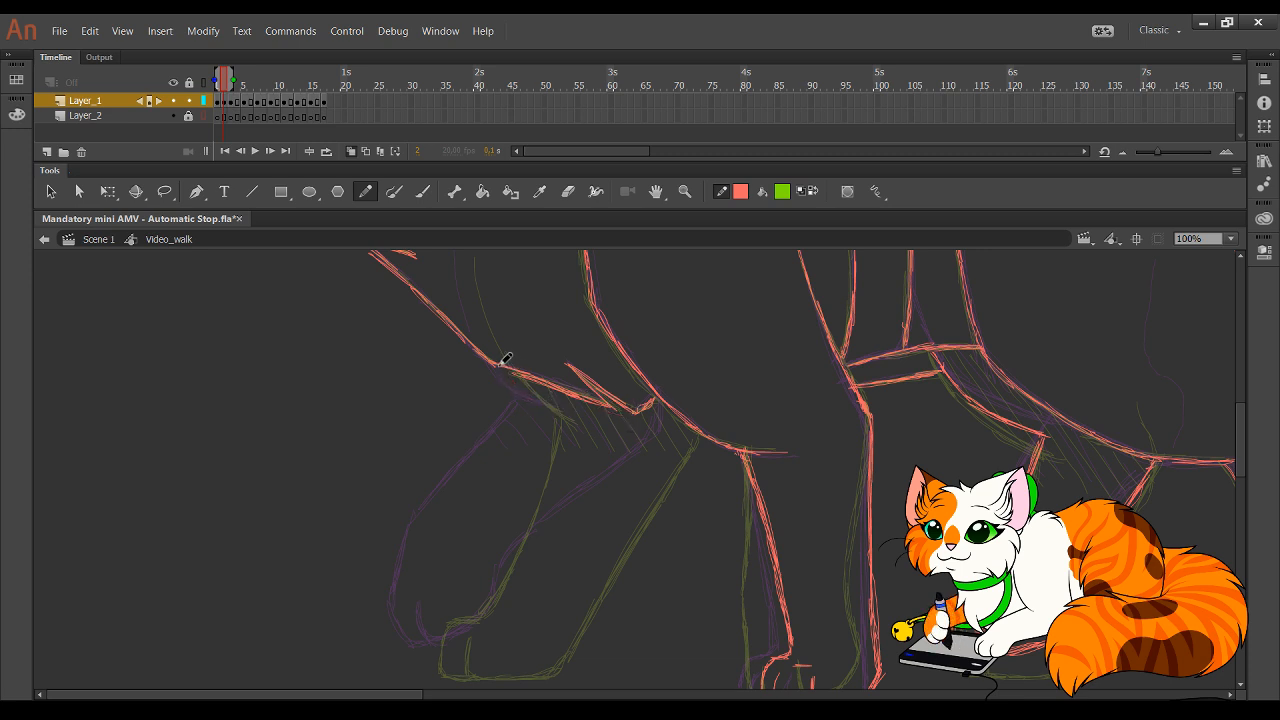
mouse_move(500, 366)
left_mouse_down()
mouse_move(562, 415)
mouse_move(530, 402)
left_mouse_up()
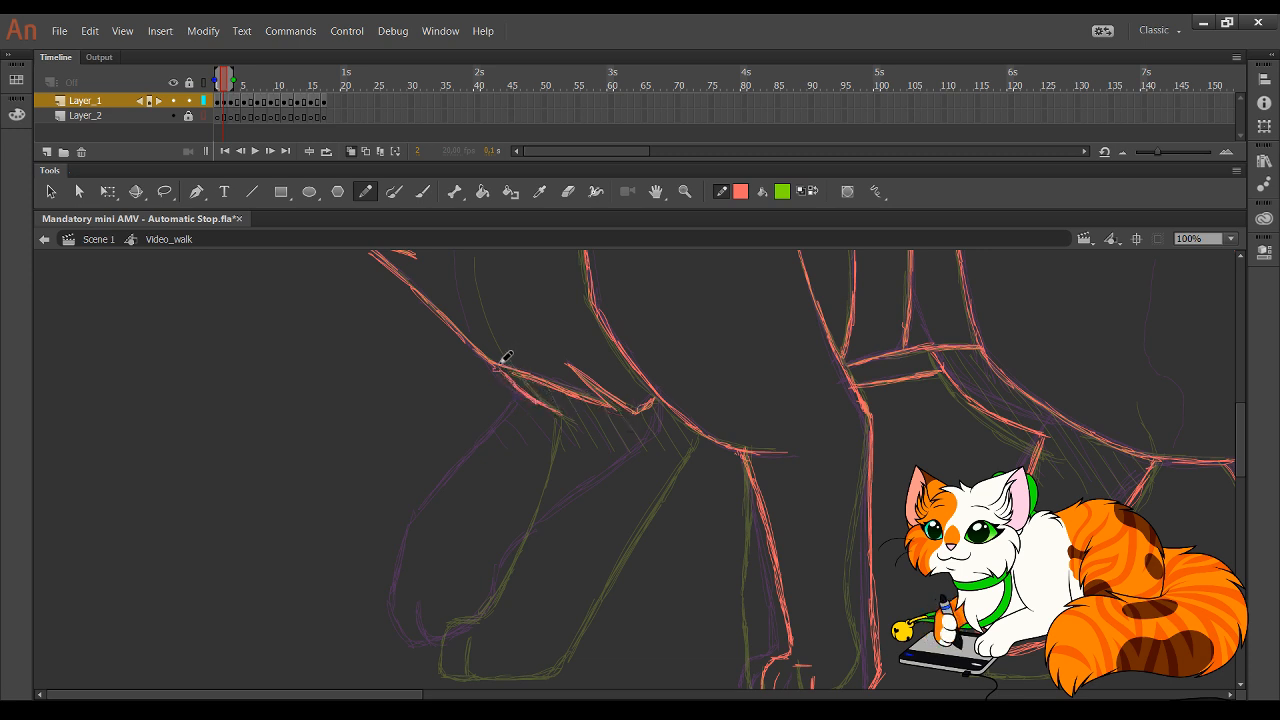
- Sketch the far front leg between the onion-skin poses, with its rear edge, paw, toe line and front edge up to the chest
mouse_move(566, 533)
left_mouse_down()
mouse_move(600, 469)
mouse_move(639, 492)
left_mouse_up()
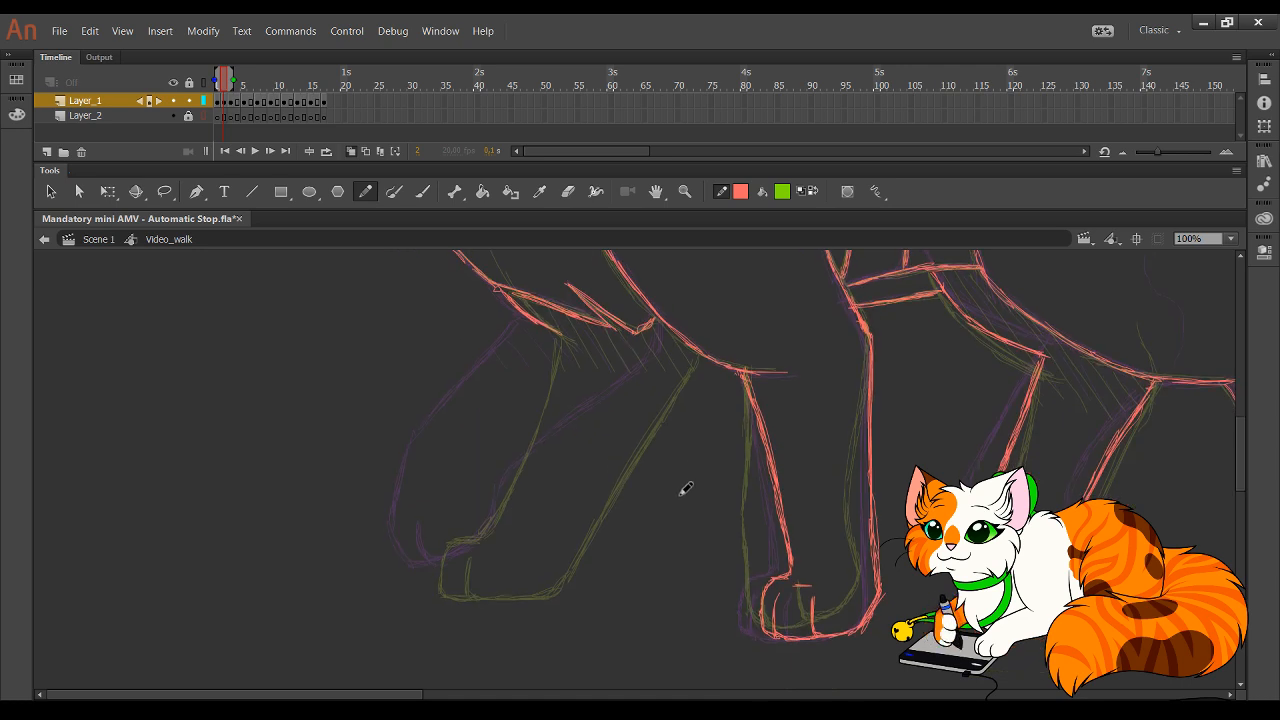
mouse_move(619, 559)
left_mouse_down()
mouse_move(608, 500)
mouse_move(606, 514)
left_mouse_up()
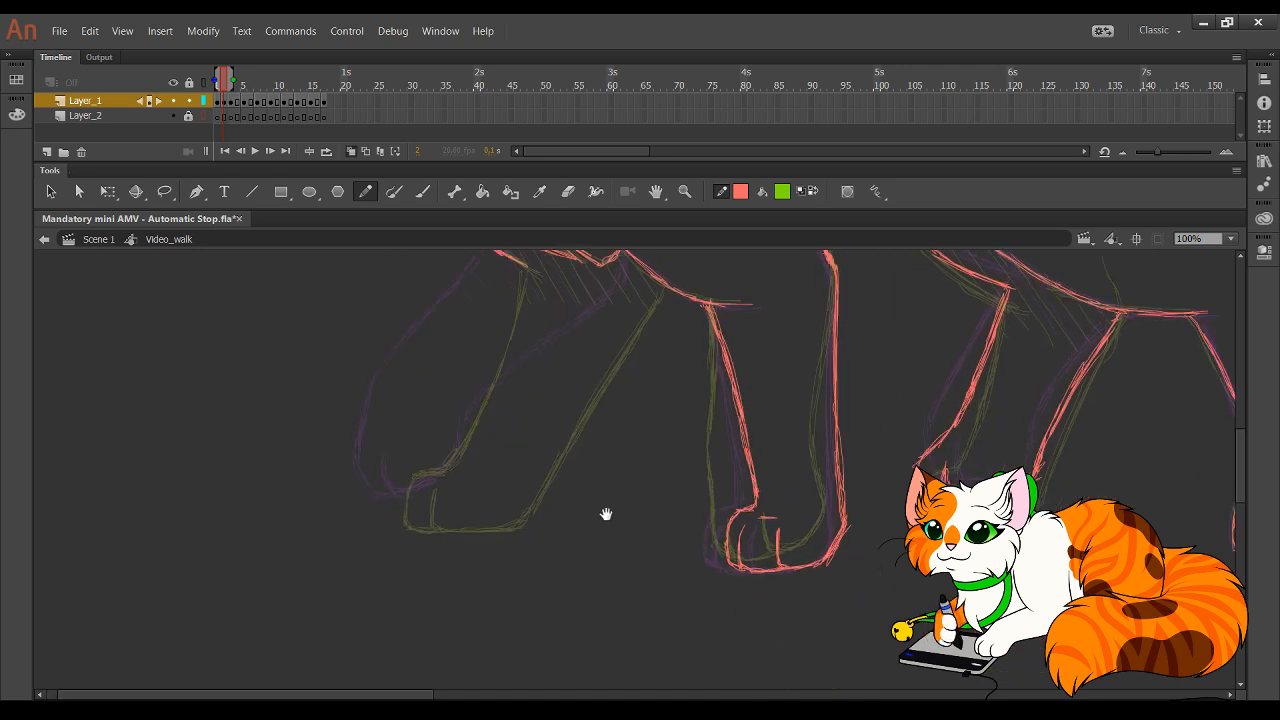
left_click_drag(490, 493, 484, 533)
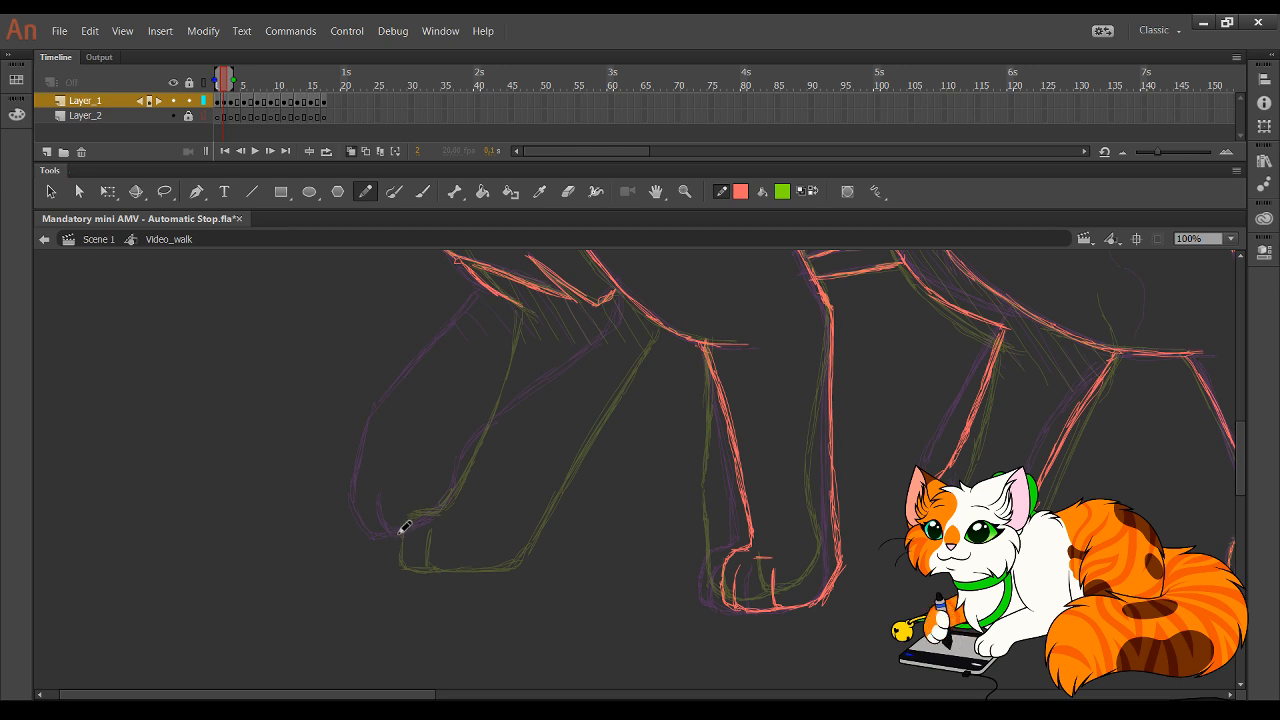
mouse_move(409, 516)
left_mouse_down()
mouse_move(407, 558)
mouse_move(452, 543)
left_mouse_up()
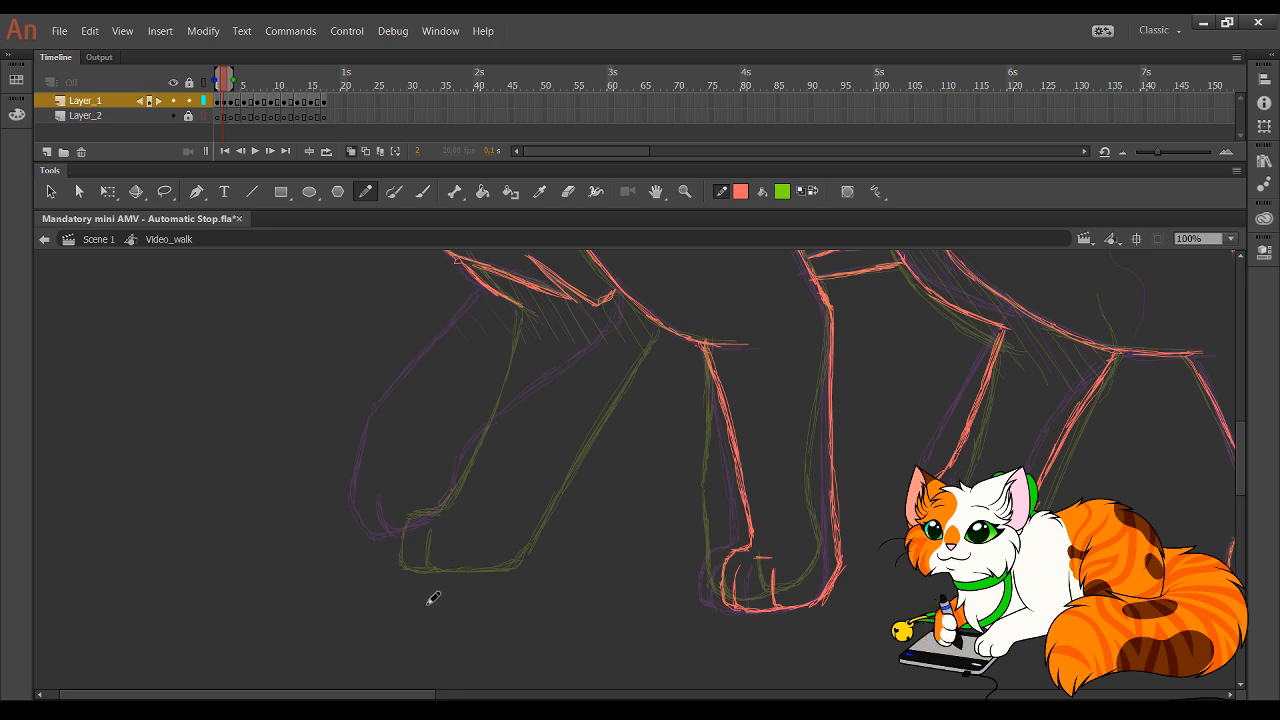
mouse_move(418, 525)
left_mouse_down()
mouse_move(434, 552)
mouse_move(415, 549)
mouse_move(486, 541)
mouse_move(465, 547)
mouse_move(503, 495)
mouse_move(497, 517)
mouse_move(537, 437)
mouse_move(512, 476)
mouse_move(660, 300)
left_mouse_up()
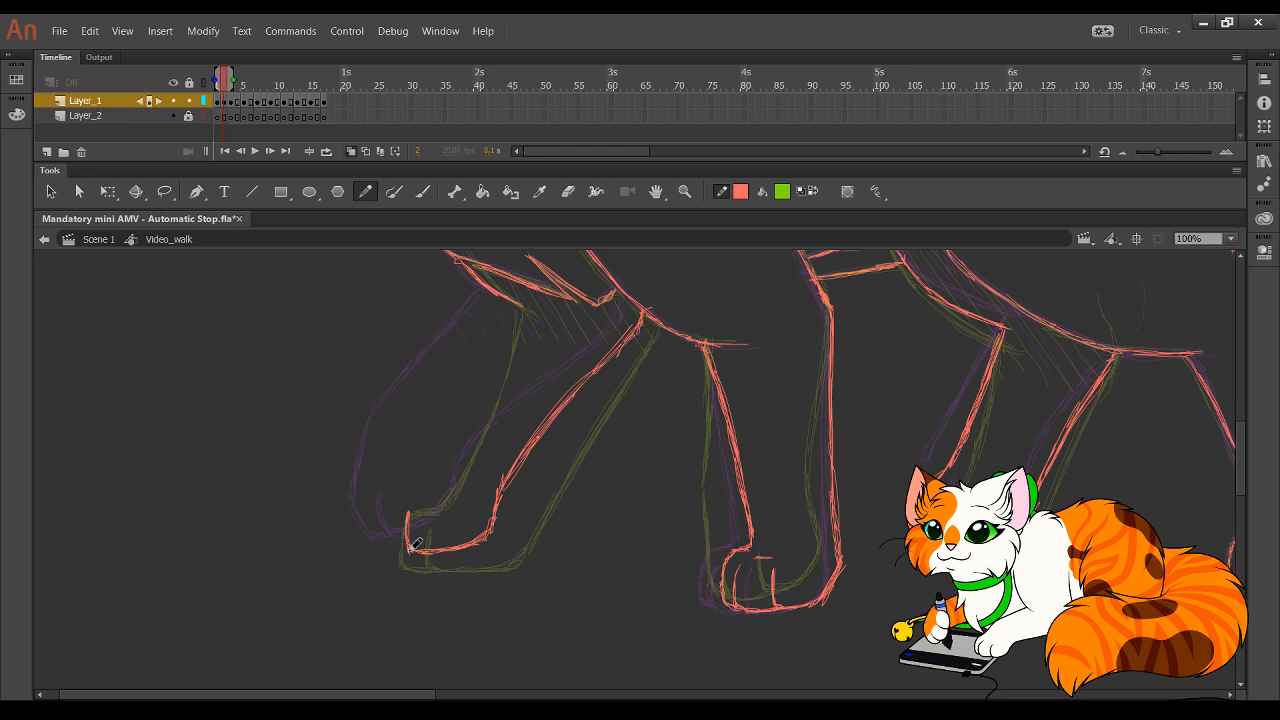
mouse_move(412, 543)
left_mouse_down()
mouse_move(396, 547)
mouse_move(384, 528)
mouse_move(398, 469)
mouse_move(423, 420)
mouse_move(400, 485)
mouse_move(513, 291)
mouse_move(496, 318)
mouse_move(506, 313)
left_mouse_up()
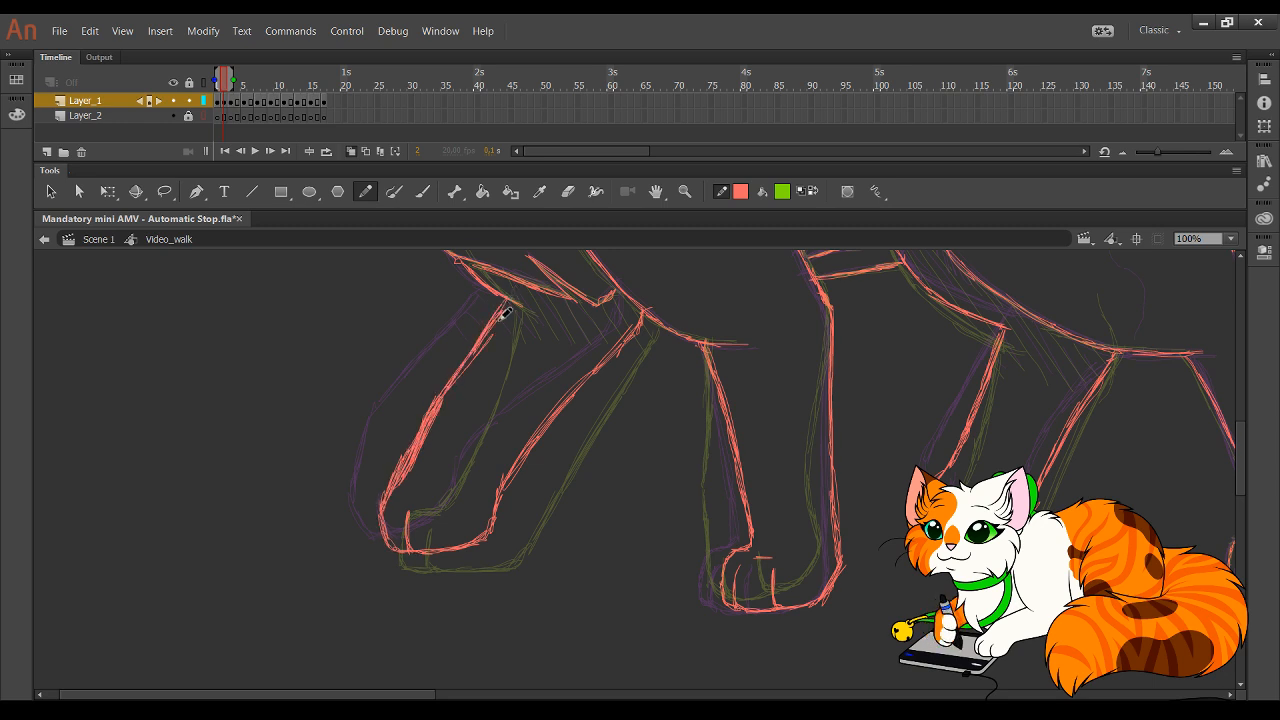
mouse_move(377, 491)
left_mouse_down()
mouse_move(423, 388)
mouse_move(375, 496)
mouse_move(433, 385)
left_mouse_up()
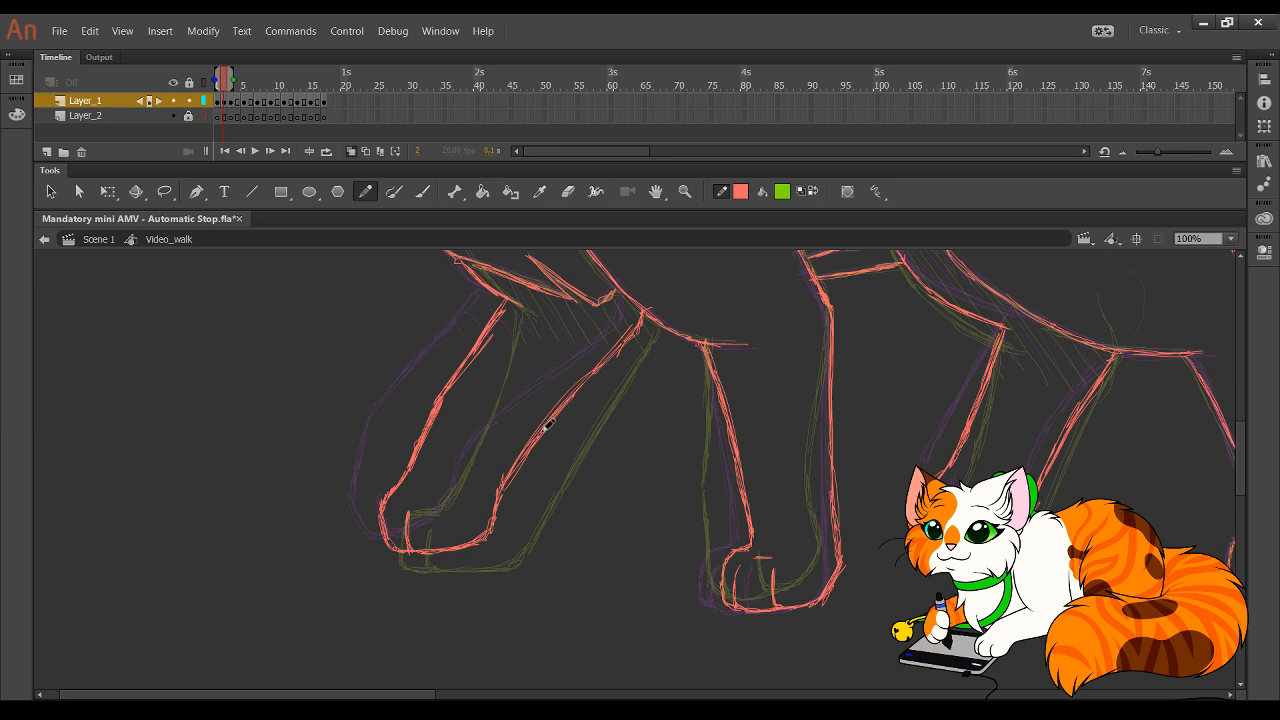
- Hatch the upper part of the far front leg with short slanting strokes just below the chest line
left_click_drag(580, 481, 530, 474)
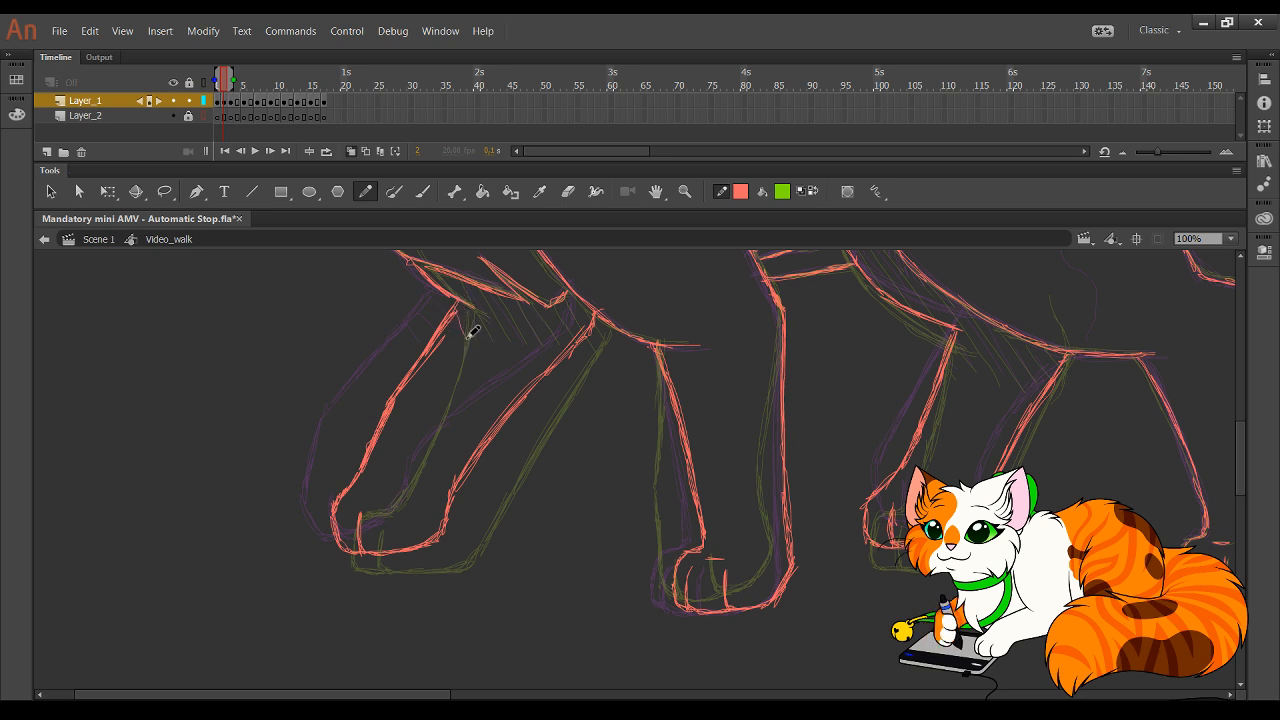
mouse_move(478, 286)
left_mouse_down()
mouse_move(484, 340)
mouse_move(524, 346)
left_mouse_up()
left_click_drag(528, 292, 536, 346)
left_click_drag(540, 290, 557, 342)
left_click_drag(562, 290, 576, 342)
mouse_move(580, 286)
left_mouse_down()
mouse_move(586, 340)
mouse_move(594, 330)
left_mouse_up()
left_click_drag(596, 310, 525, 346)
mouse_move(536, 302)
left_mouse_down()
mouse_move(540, 350)
mouse_move(554, 347)
left_mouse_up()
left_click_drag(575, 305, 579, 336)
- Hatch the upper part of the far hind leg with slanting strokes beneath the belly line
key("space")
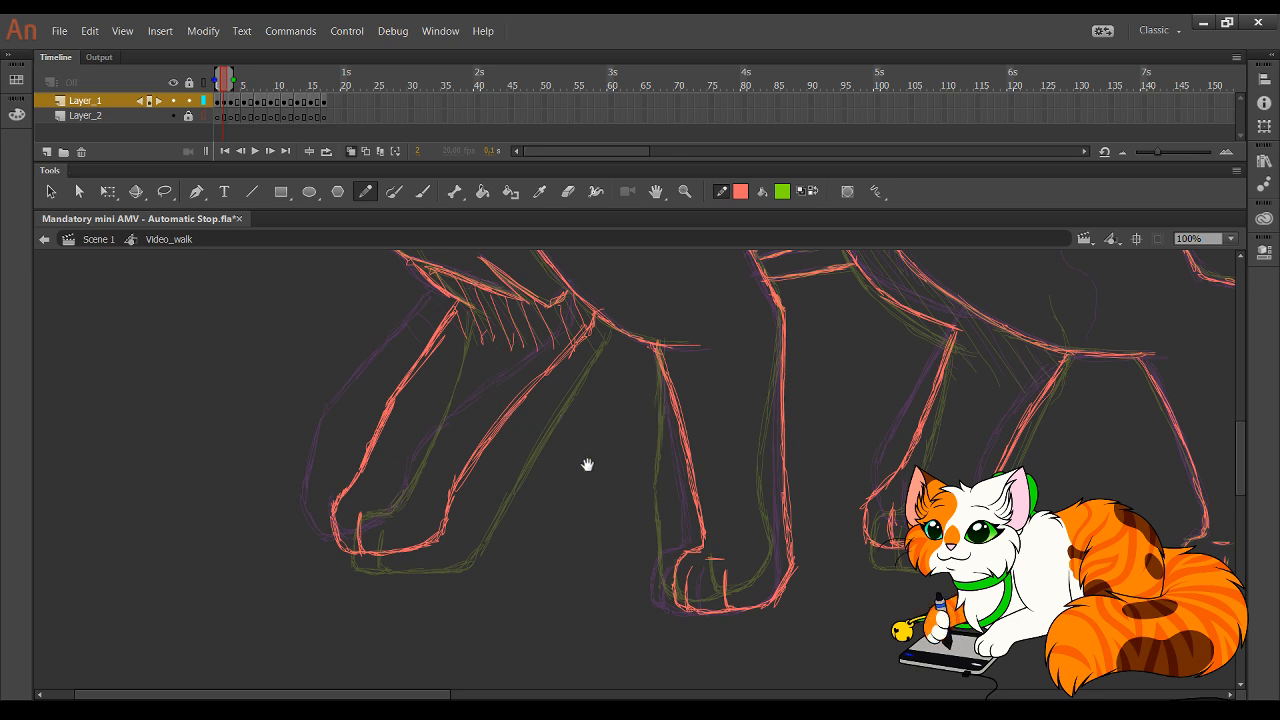
left_click_drag(775, 369, 620, 466)
left_click_drag(691, 422, 685, 426)
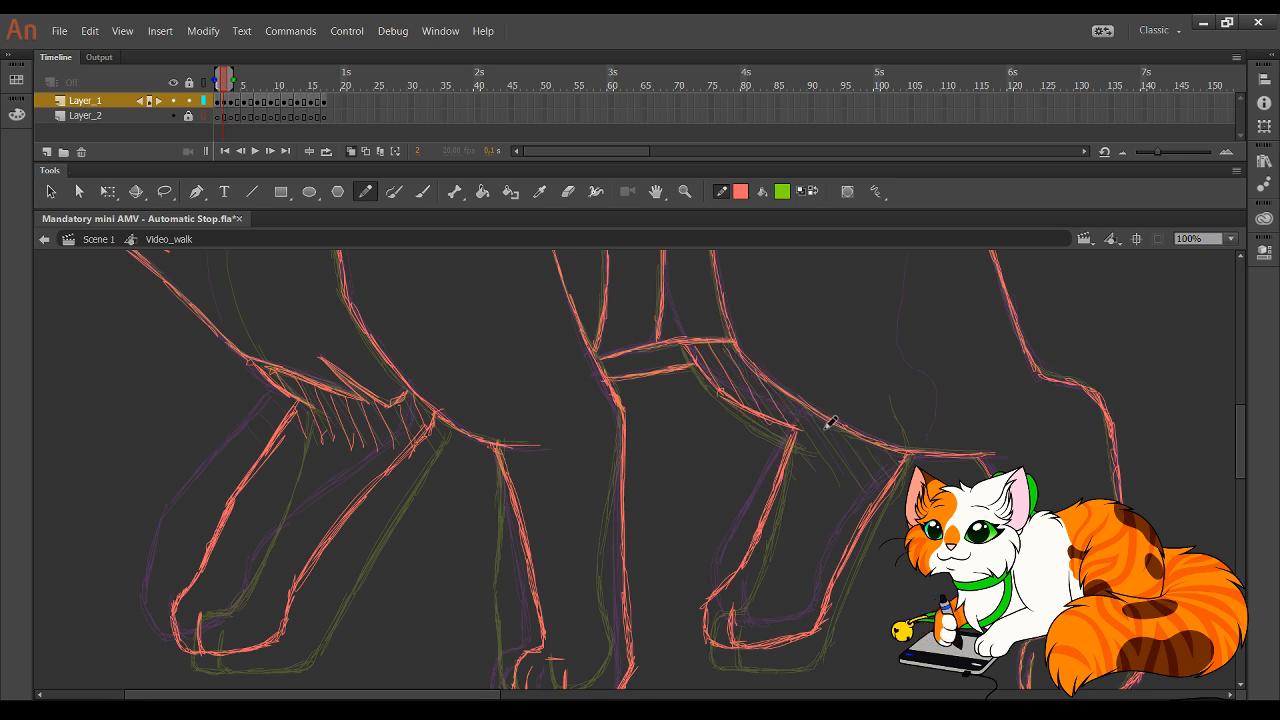
mouse_move(808, 423)
left_mouse_down()
mouse_move(834, 476)
mouse_move(859, 472)
mouse_move(835, 427)
left_mouse_up()
left_click_drag(795, 450, 768, 423)
- Sketch the zigzag cheek fur behind the eye, with two pointed tufts following the onion-skin lines
left_click_drag(790, 300, 684, 620)
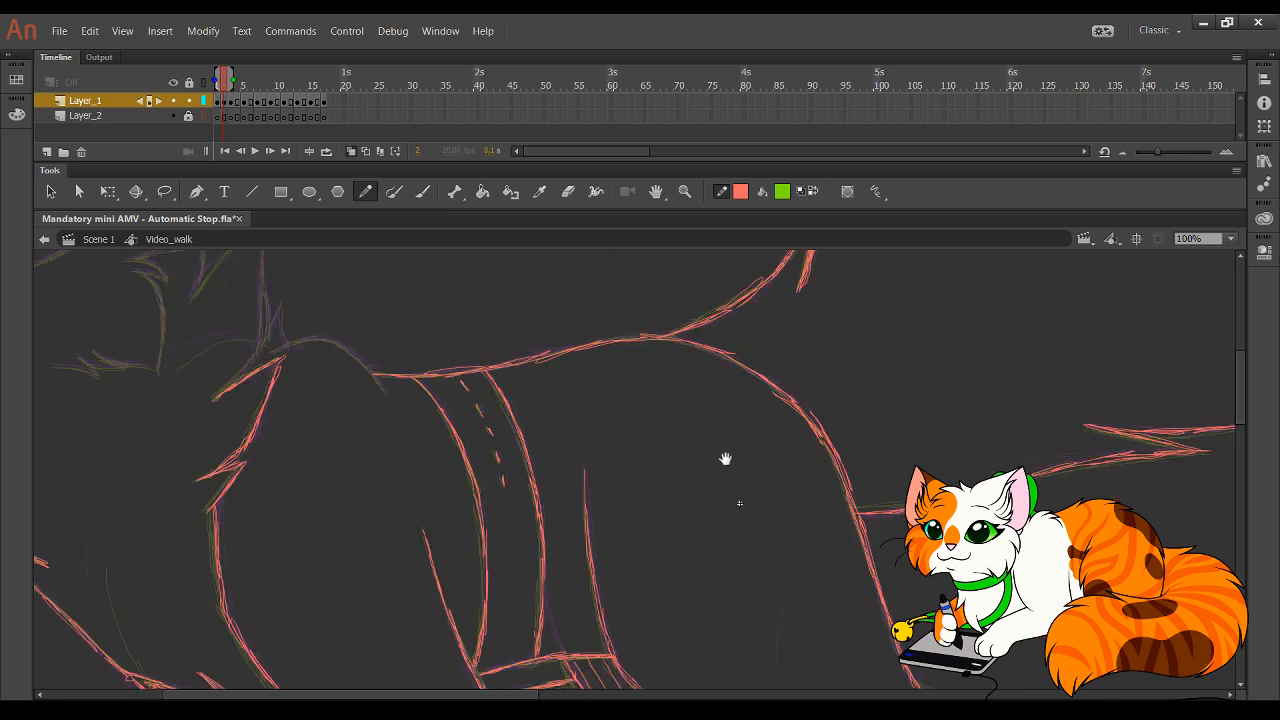
left_click_drag(416, 415, 659, 489)
left_click_drag(466, 424, 584, 534)
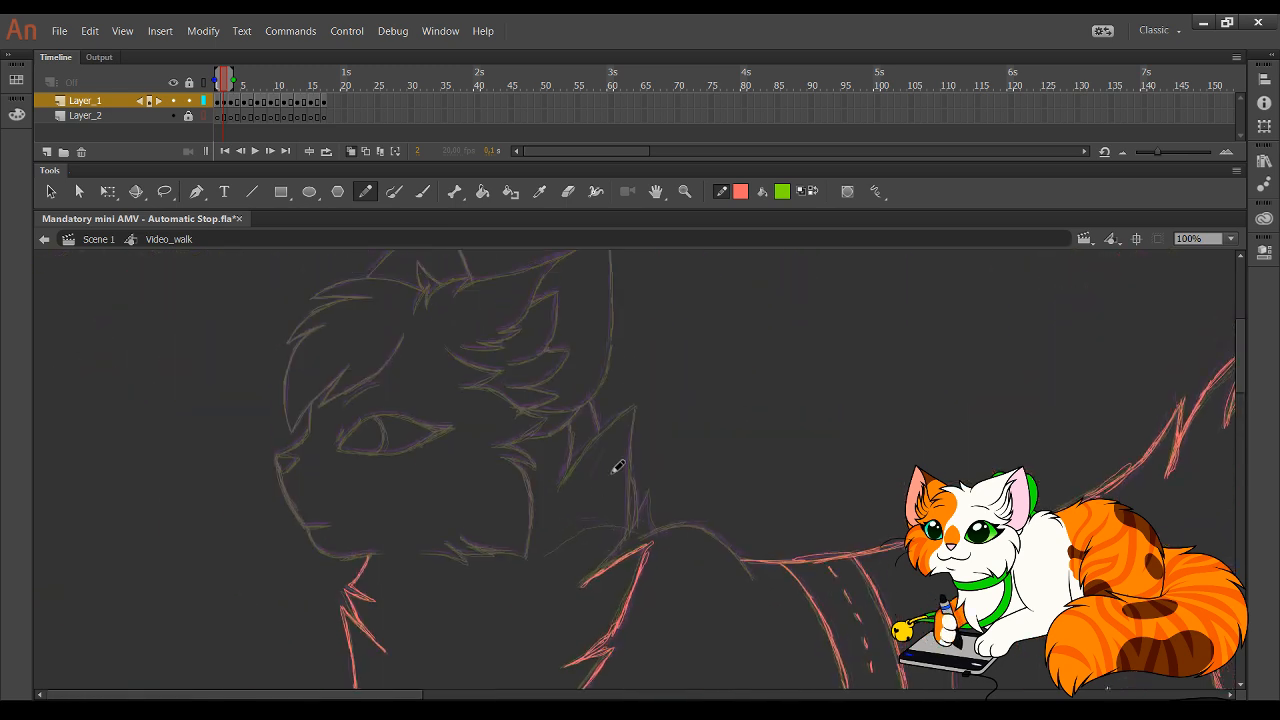
left_click(686, 196)
left_click_drag(277, 334, 706, 600)
left_click(365, 191)
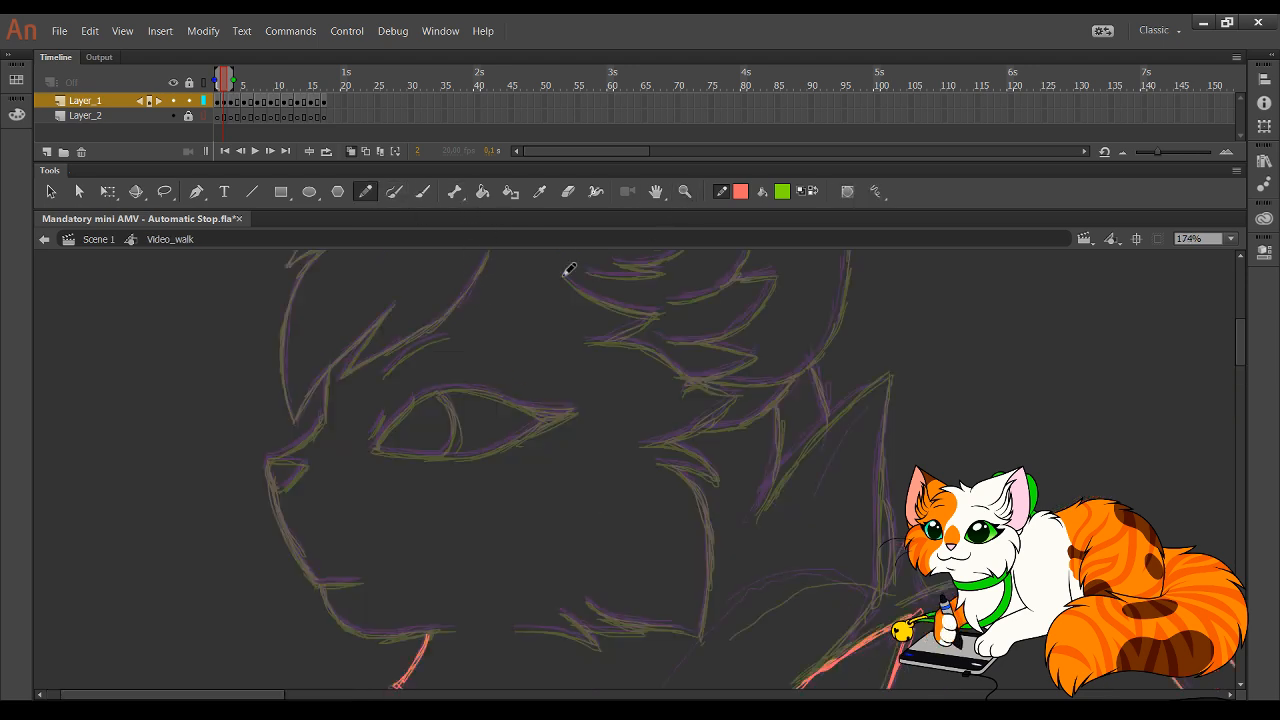
mouse_move(560, 273)
left_mouse_down()
mouse_move(663, 312)
mouse_move(638, 307)
mouse_move(653, 314)
mouse_move(619, 329)
mouse_move(652, 316)
mouse_move(590, 341)
mouse_move(662, 353)
mouse_move(739, 395)
mouse_move(666, 443)
left_mouse_up()
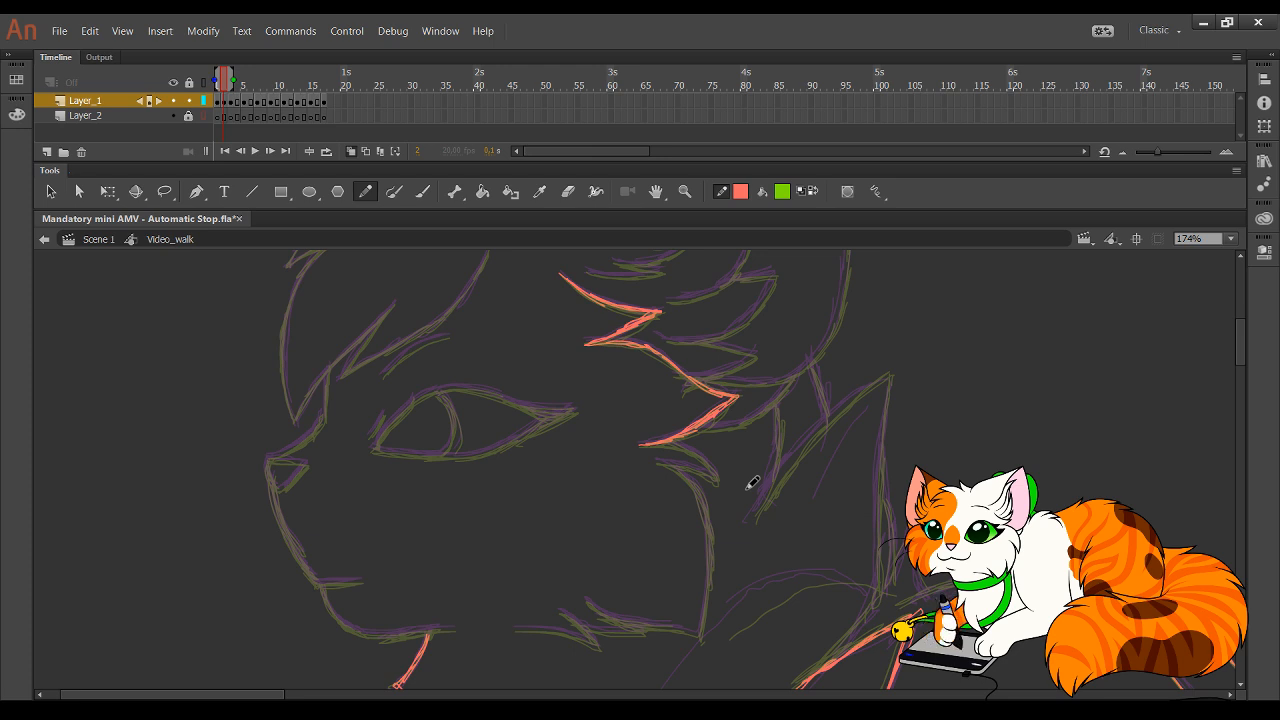
- Sketch the jagged fur along the underside of the jaw and the cheek's rear edge up to its small tuft
left_click_drag(629, 577, 613, 542)
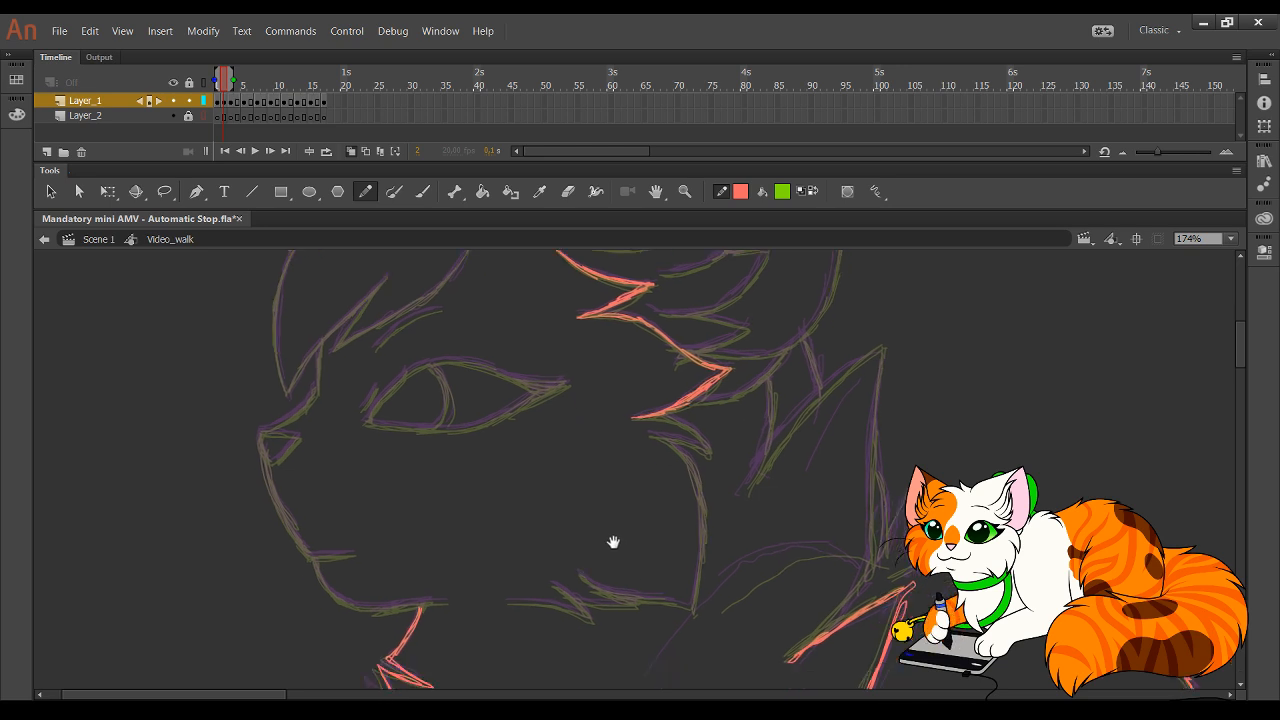
mouse_move(509, 601)
left_mouse_down()
mouse_move(590, 613)
mouse_move(558, 583)
mouse_move(591, 602)
mouse_move(645, 606)
left_mouse_up()
mouse_move(645, 606)
left_mouse_down()
mouse_move(583, 574)
mouse_move(690, 608)
left_mouse_up()
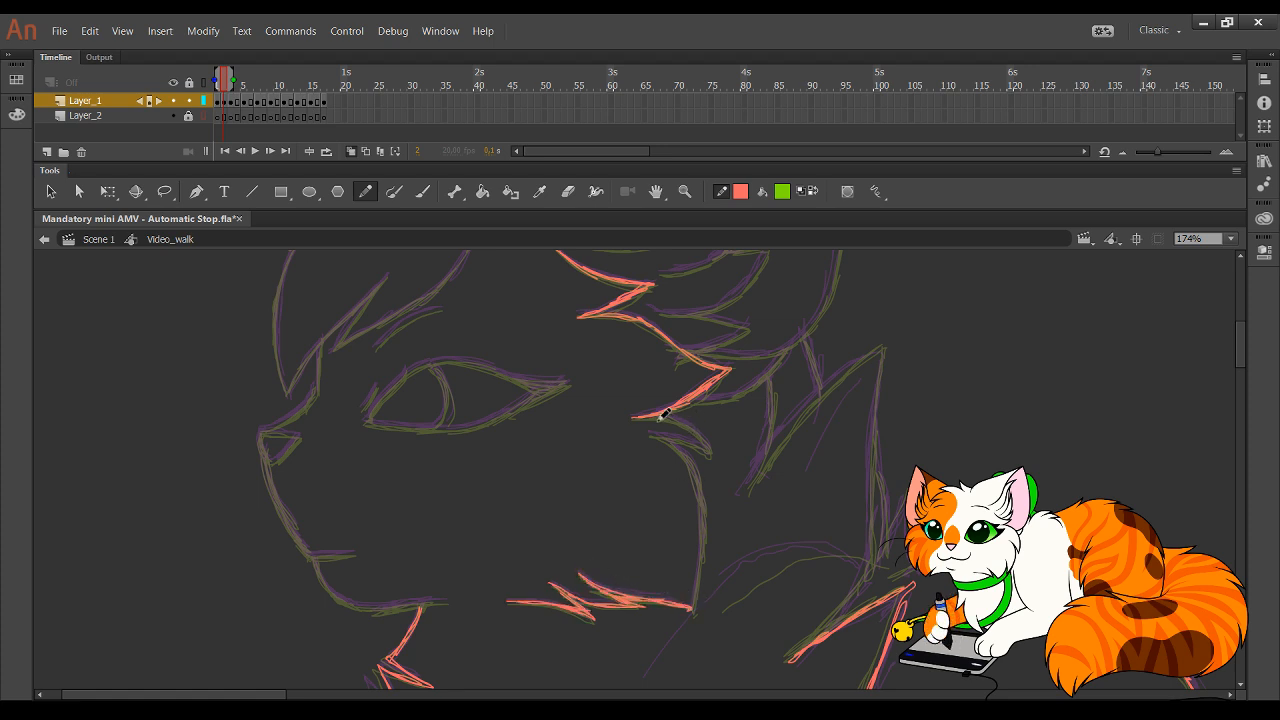
mouse_move(656, 415)
left_mouse_down()
mouse_move(716, 449)
mouse_move(653, 434)
mouse_move(679, 441)
mouse_move(706, 511)
mouse_move(701, 481)
mouse_move(692, 607)
left_mouse_up()
- Sketch the tall pointed neck tuft, the small tuft behind it and the shoulder curve running into the back
mouse_move(801, 469)
left_mouse_down()
mouse_move(767, 475)
mouse_move(703, 435)
mouse_move(666, 481)
mouse_move(800, 344)
mouse_move(785, 573)
mouse_move(722, 646)
mouse_move(753, 612)
left_mouse_up()
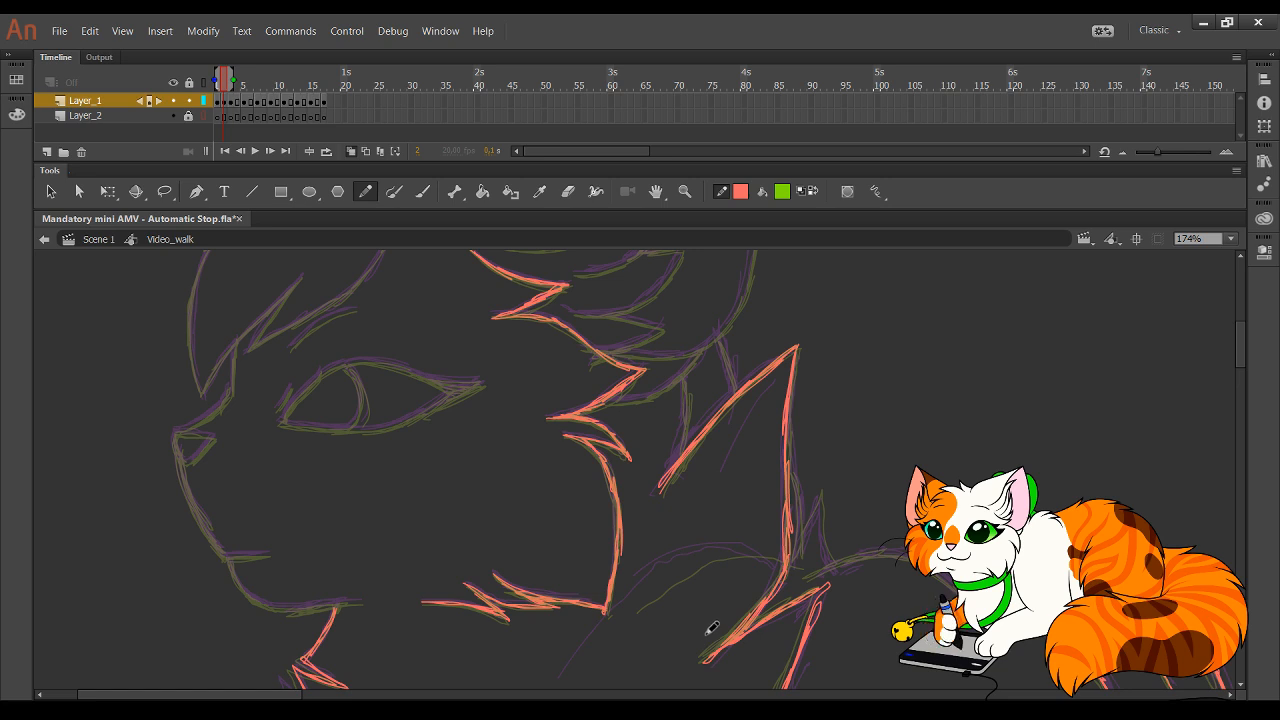
mouse_move(814, 537)
left_mouse_down()
mouse_move(551, 371)
mouse_move(556, 362)
mouse_move(517, 357)
mouse_move(551, 337)
mouse_move(660, 372)
mouse_move(692, 425)
left_mouse_up()
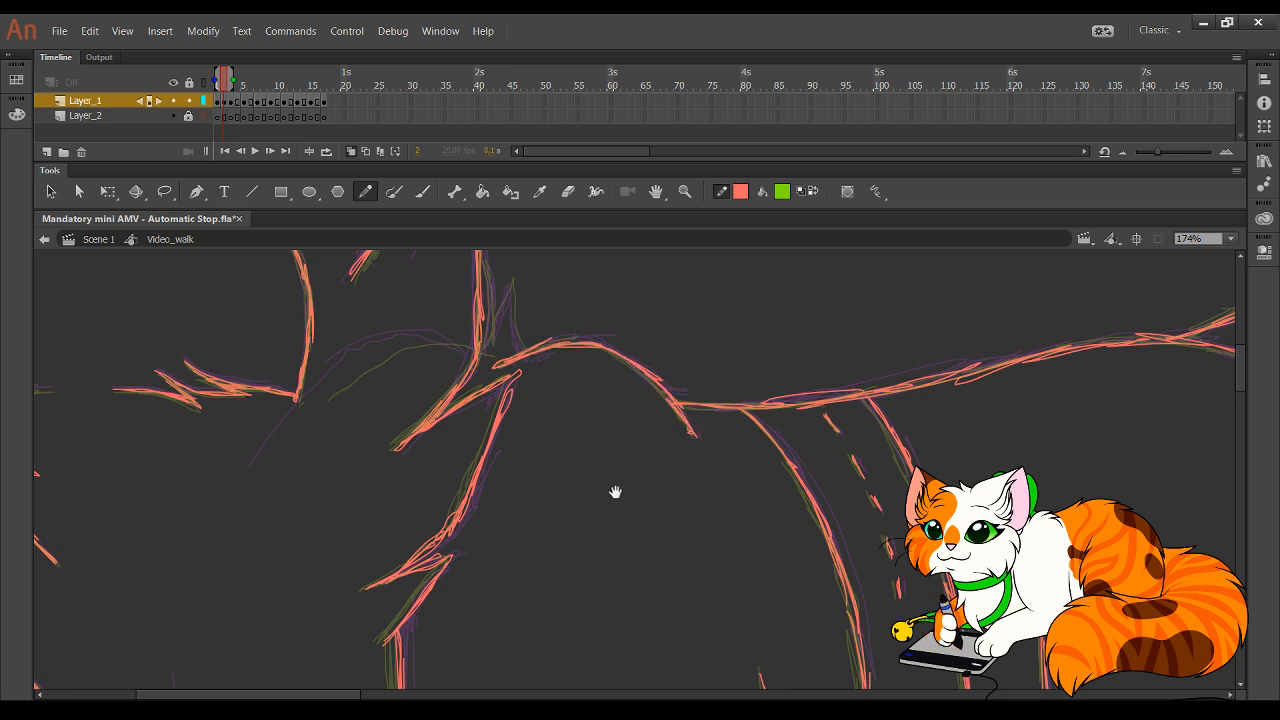
mouse_move(614, 491)
left_mouse_down()
mouse_move(726, 509)
mouse_move(809, 653)
left_mouse_up()
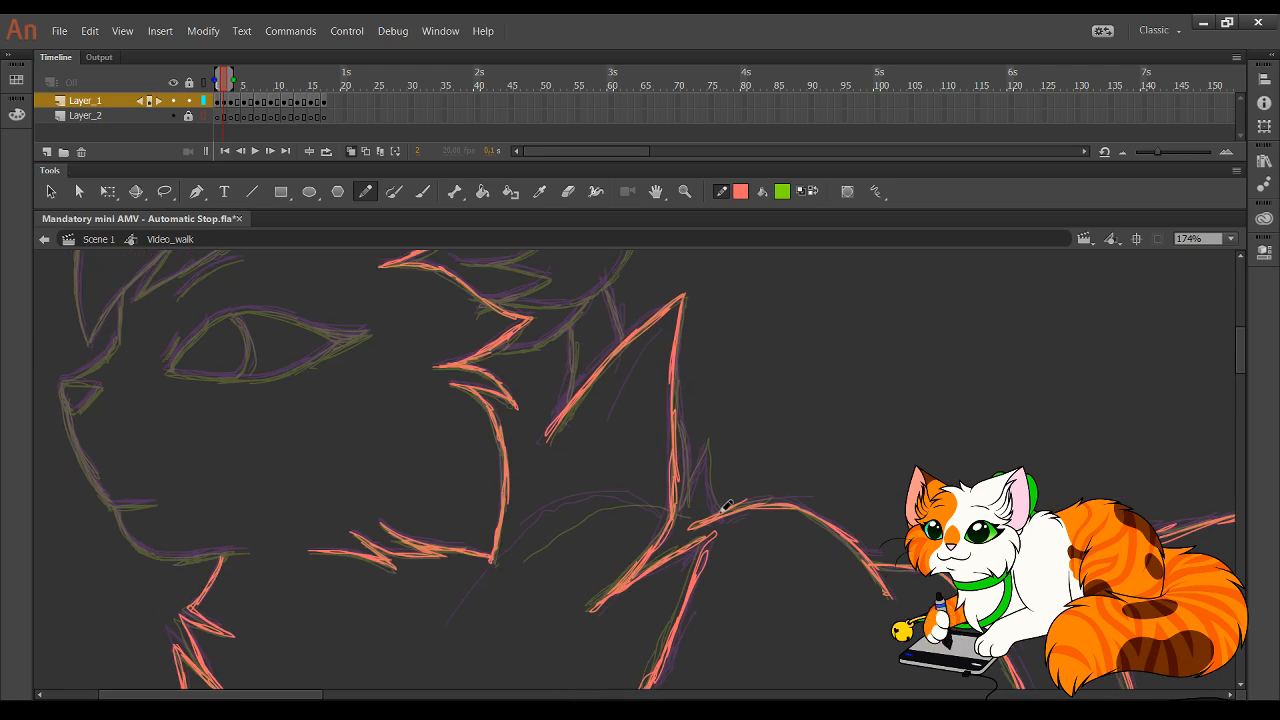
mouse_move(727, 506)
left_mouse_down()
mouse_move(709, 446)
mouse_move(686, 507)
mouse_move(676, 409)
mouse_move(692, 384)
mouse_move(682, 403)
left_mouse_up()
key("ctrl+z")
- Sketch the triangular nose and the muzzle line down through the mouth to the chin
mouse_move(649, 339)
left_mouse_down()
mouse_move(557, 440)
mouse_move(622, 646)
mouse_move(406, 289)
mouse_move(528, 518)
mouse_move(491, 417)
mouse_move(614, 609)
mouse_move(551, 496)
mouse_move(551, 566)
left_mouse_up()
key("z")
left_click_drag(318, 358, 796, 650)
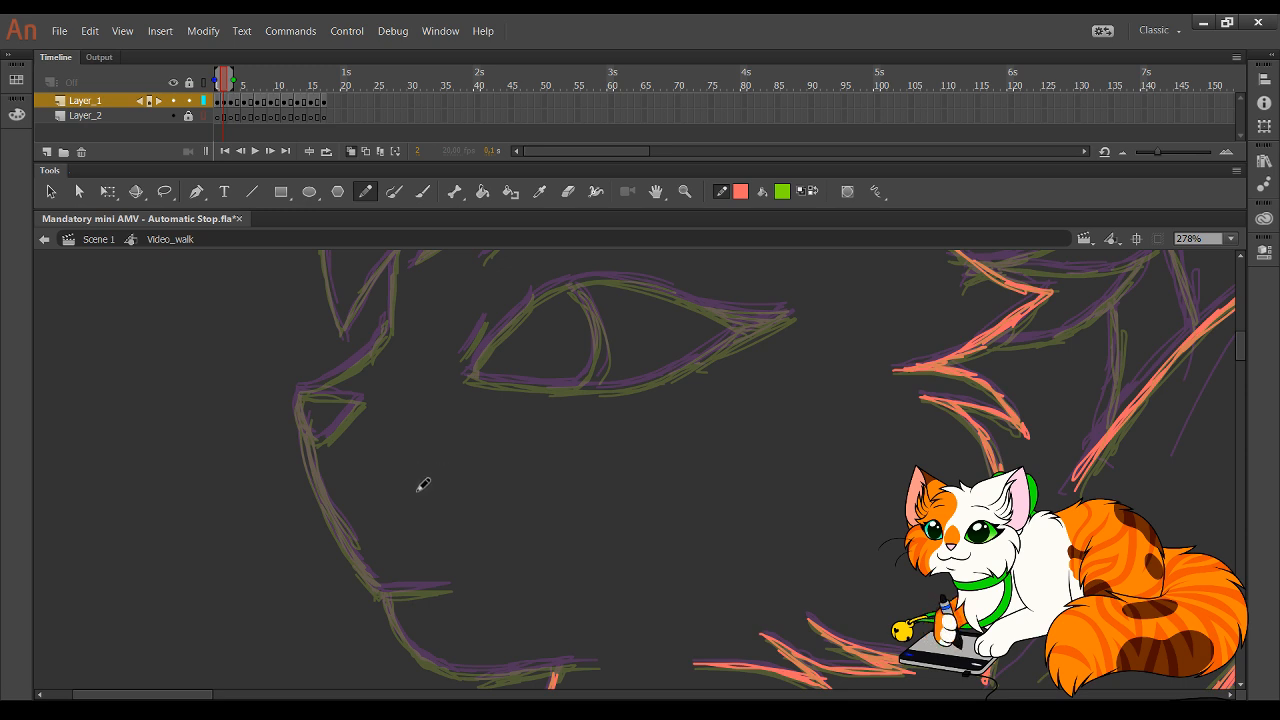
mouse_move(300, 390)
left_mouse_down()
mouse_move(361, 398)
mouse_move(303, 391)
mouse_move(316, 441)
mouse_move(354, 404)
mouse_move(331, 428)
mouse_move(418, 394)
left_mouse_up()
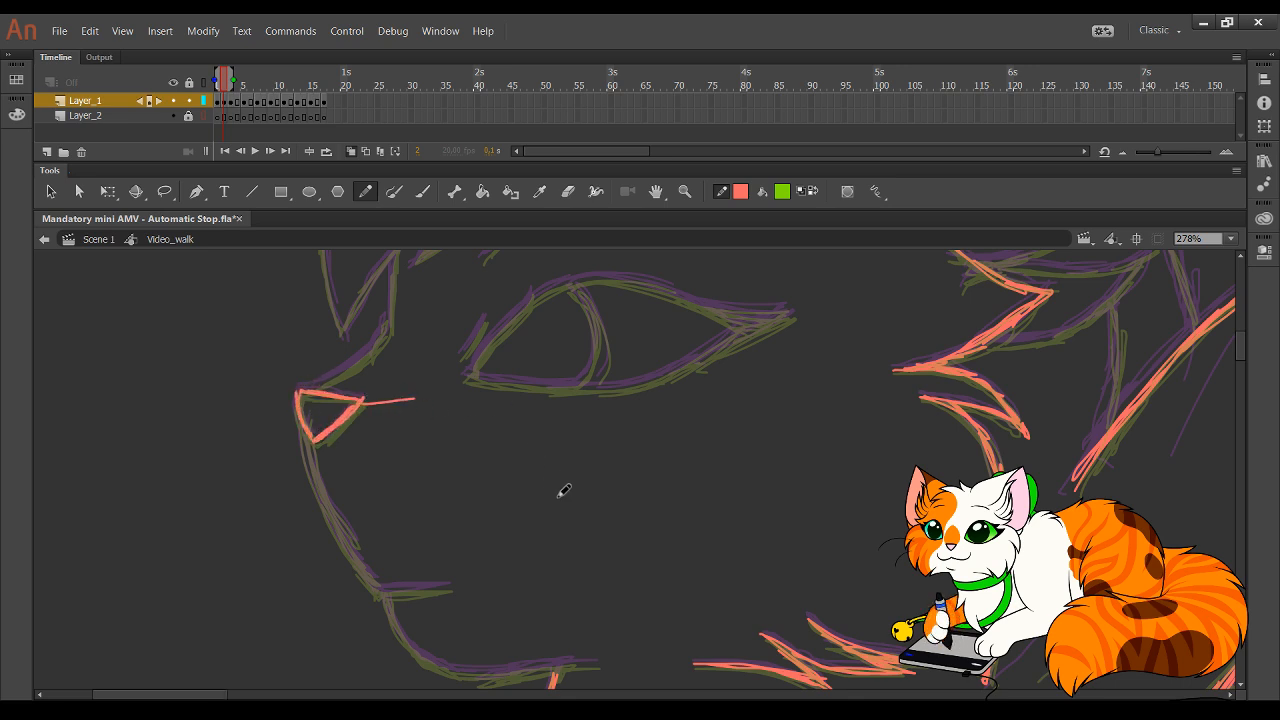
key("ctrl+z")
scroll(549, 506, "down", 3)
mouse_move(312, 357)
left_mouse_down()
mouse_move(320, 426)
mouse_move(366, 503)
mouse_move(428, 507)
mouse_move(400, 550)
mouse_move(416, 580)
mouse_move(457, 598)
mouse_move(594, 596)
left_mouse_up()
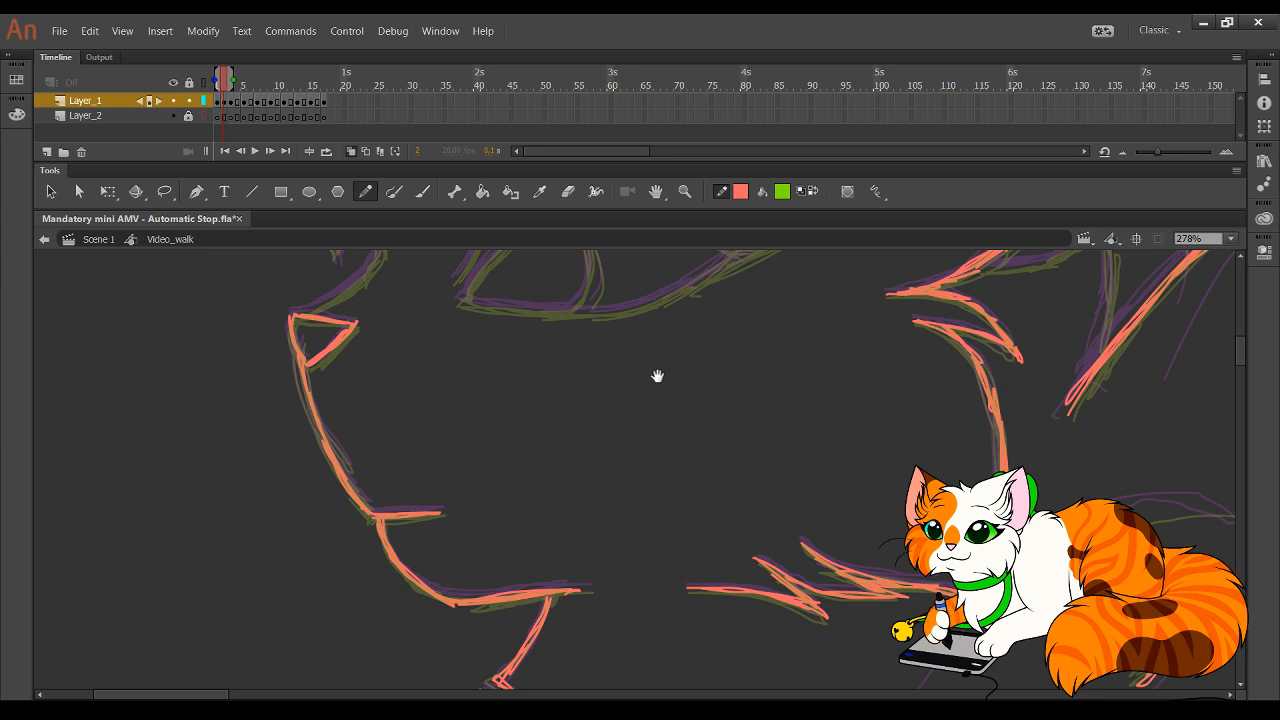
- Sketch the near ear's inner front edge from the feathered fur tufts up to the ear tip
left_click_drag(642, 379, 609, 591)
left_click_drag(660, 289, 591, 446)
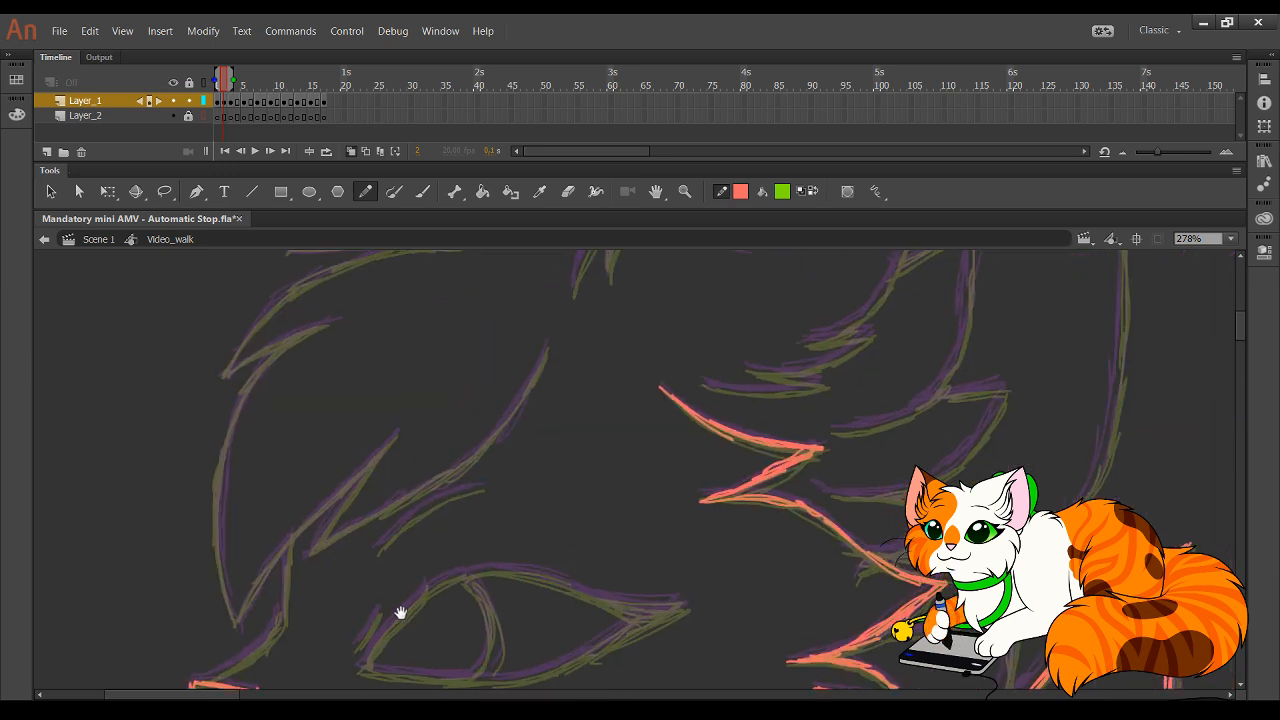
mouse_move(400, 612)
left_mouse_down()
mouse_move(534, 586)
mouse_move(417, 669)
mouse_move(389, 560)
left_mouse_up()
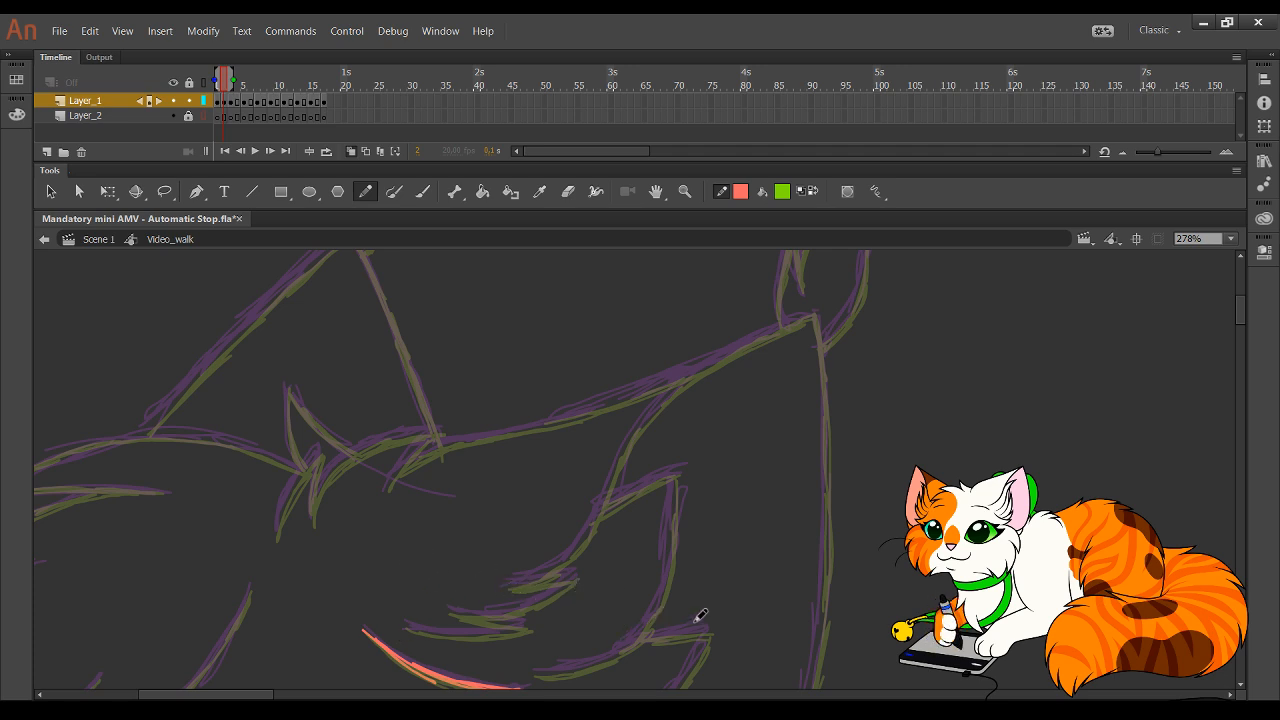
left_click_drag(695, 622, 364, 692)
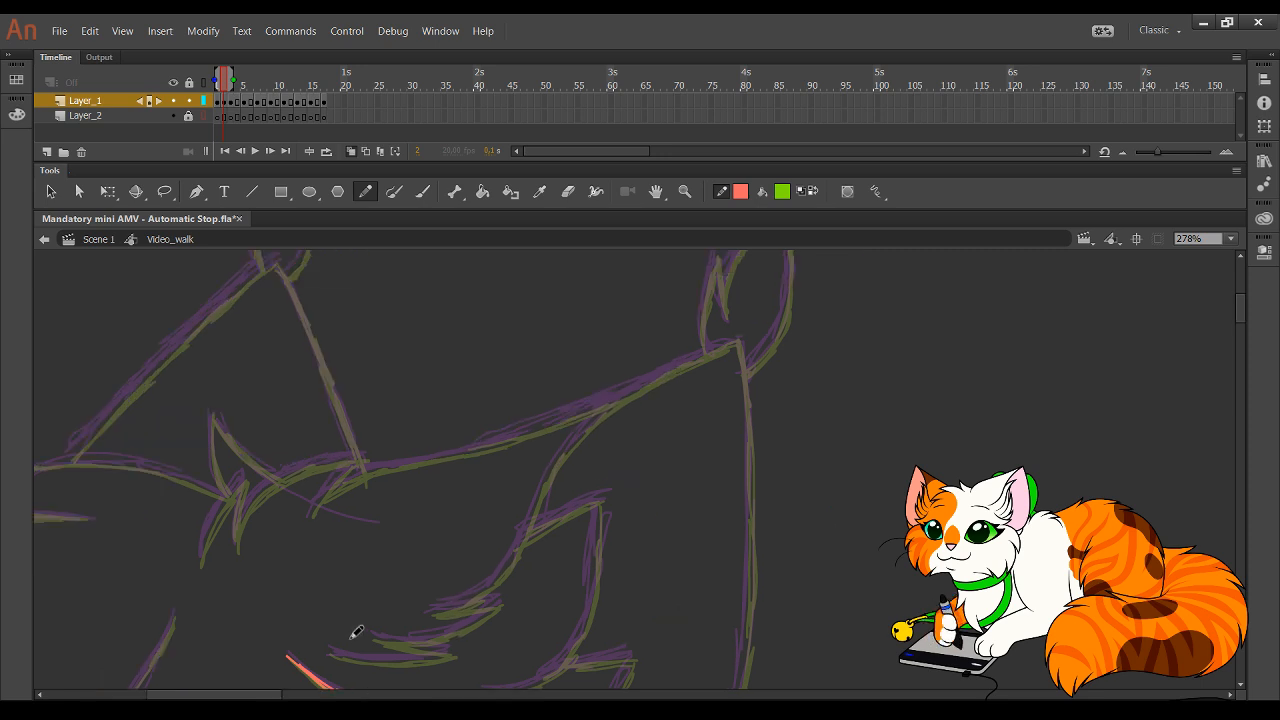
mouse_move(330, 652)
left_mouse_down()
mouse_move(446, 651)
mouse_move(377, 637)
mouse_move(445, 638)
mouse_move(418, 639)
mouse_move(496, 605)
mouse_move(435, 612)
mouse_move(496, 582)
mouse_move(474, 596)
mouse_move(531, 533)
mouse_move(512, 563)
mouse_move(581, 431)
mouse_move(567, 454)
mouse_move(649, 379)
mouse_move(604, 413)
mouse_move(697, 359)
mouse_move(672, 374)
mouse_move(765, 347)
left_mouse_up()
key("ctrl+z")
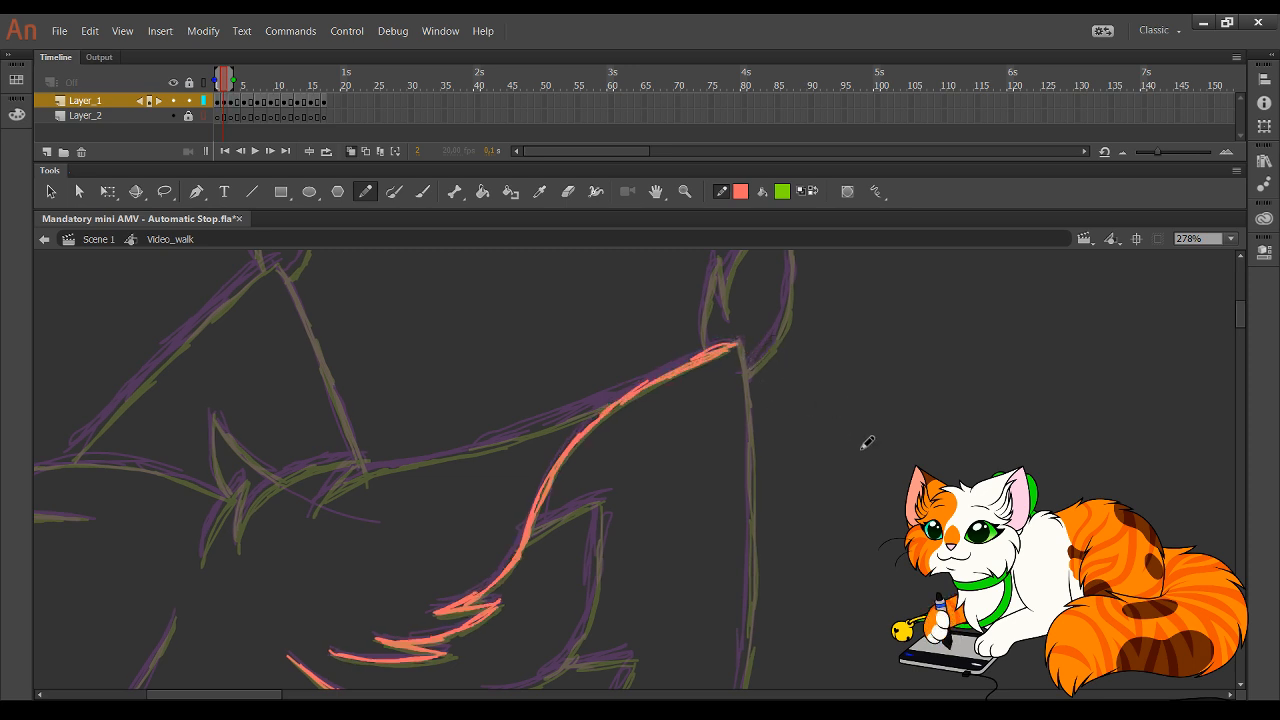
- Sketch the long rear edge of the near ear up to its tip
mouse_move(729, 557)
left_mouse_down()
mouse_move(657, 484)
mouse_move(600, 346)
left_mouse_up()
mouse_move(392, 611)
left_mouse_down()
mouse_move(501, 616)
mouse_move(485, 613)
mouse_move(561, 588)
mouse_move(545, 598)
mouse_move(595, 530)
mouse_move(614, 462)
mouse_move(607, 511)
mouse_move(622, 249)
mouse_move(623, 301)
mouse_move(634, 252)
left_mouse_up()
left_click_drag(697, 321, 765, 553)
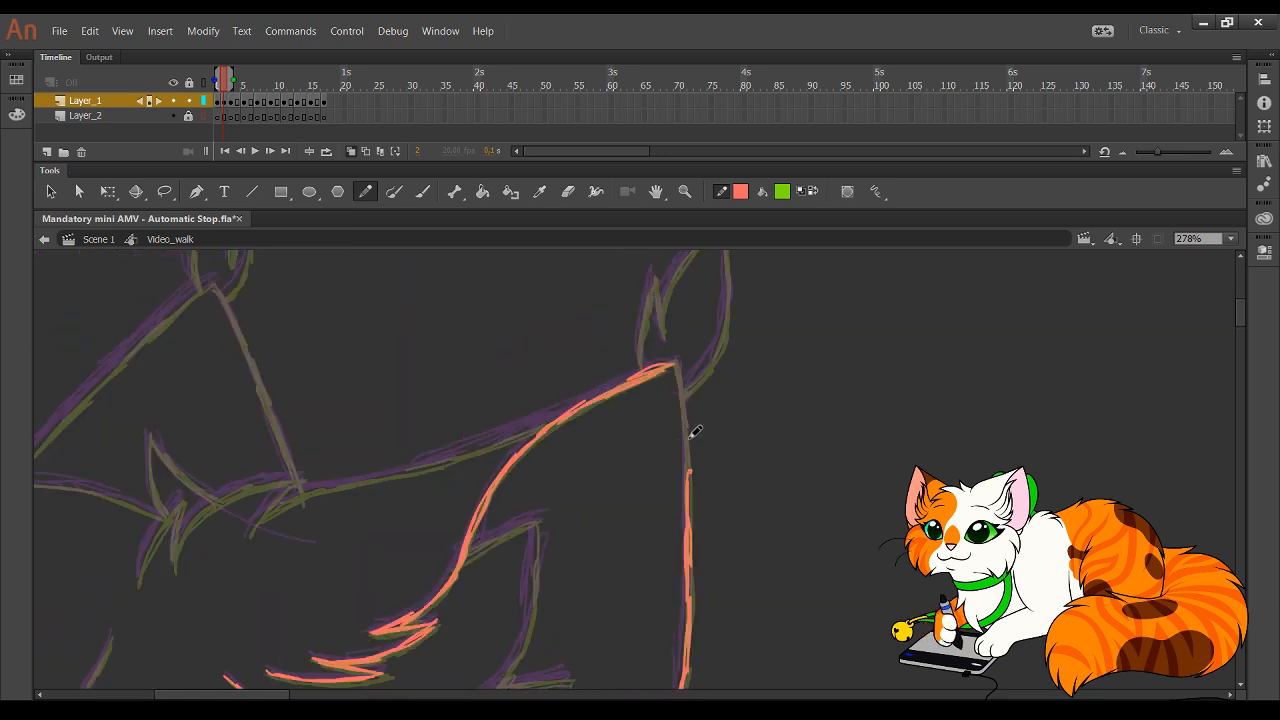
left_click_drag(687, 503, 680, 372)
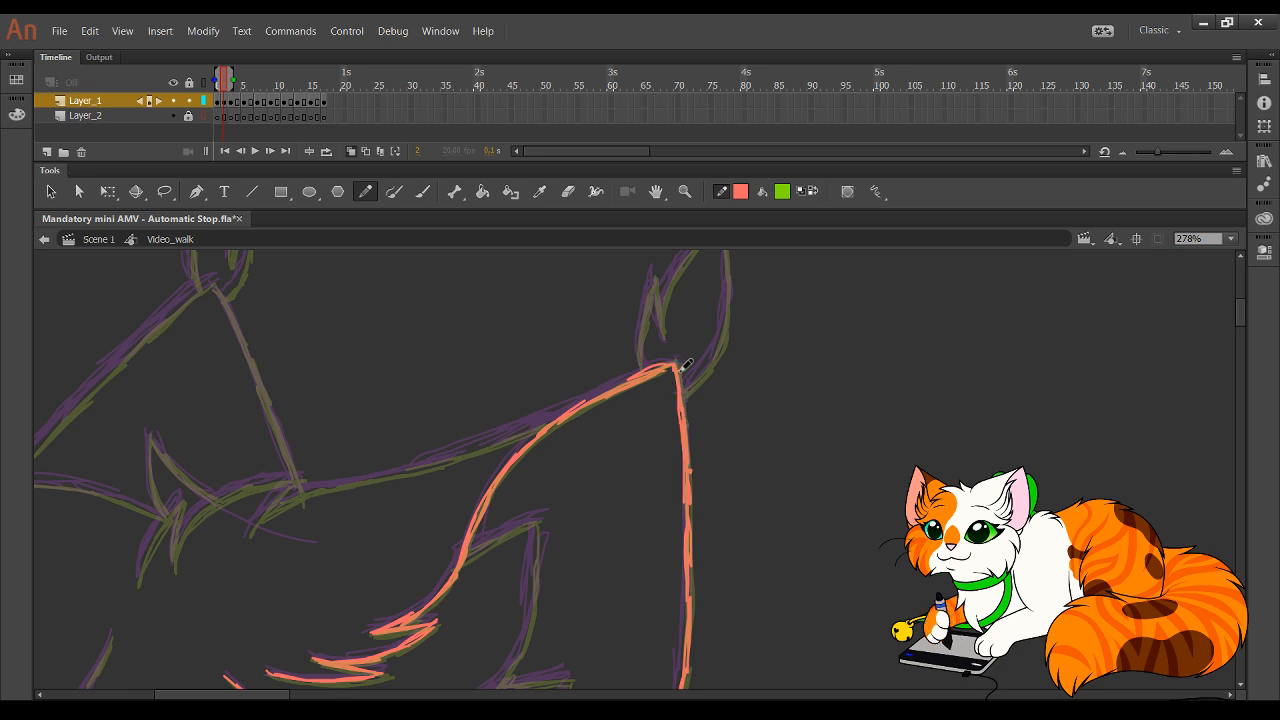
- Sketch the pointed, notched fur tuft on the tip of the near ear
left_click_drag(710, 305, 716, 361)
mouse_move(645, 422)
left_mouse_down()
mouse_move(646, 389)
mouse_move(661, 329)
mouse_move(667, 390)
left_mouse_up()
mouse_move(663, 333)
left_mouse_down()
mouse_move(687, 311)
mouse_move(675, 340)
mouse_move(721, 266)
mouse_move(731, 367)
mouse_move(731, 333)
mouse_move(724, 399)
mouse_move(684, 449)
mouse_move(718, 431)
left_mouse_up()
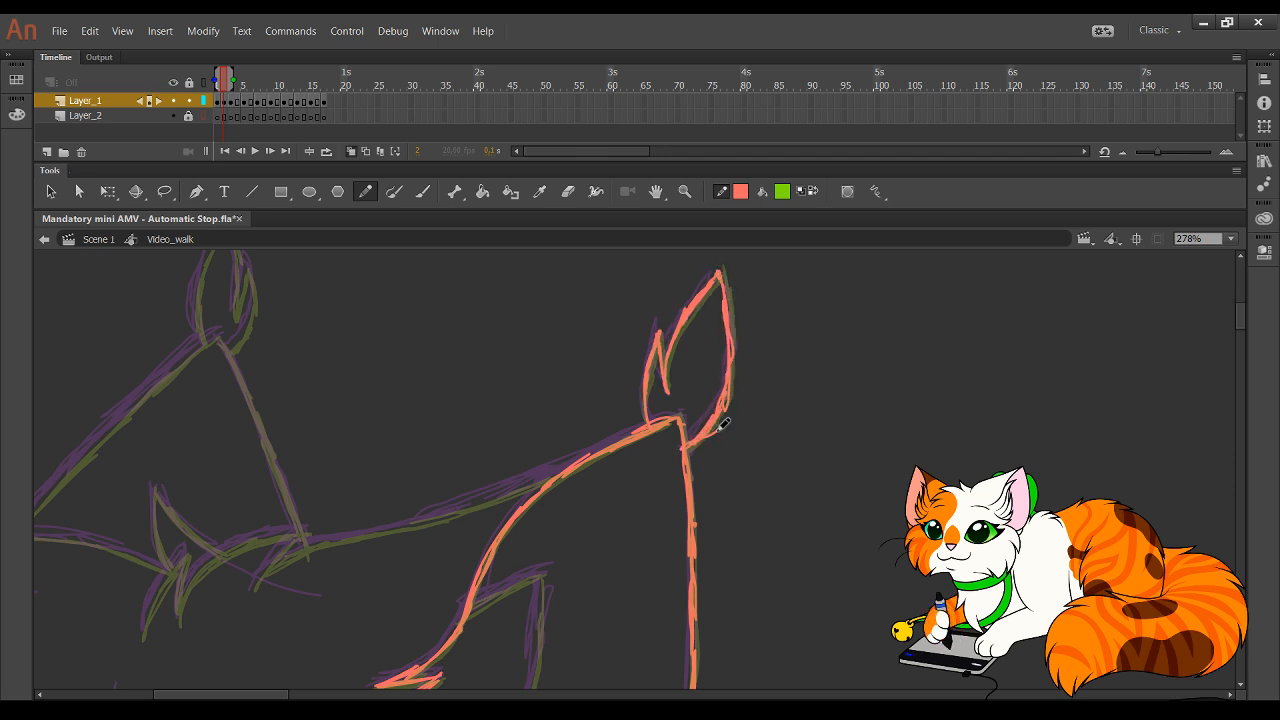
- Sketch the jagged fur on top of the head and the near ear's front outline up to the tip
key("space")
left_click_drag(466, 514, 570, 419)
mouse_move(252, 534)
left_mouse_down()
mouse_move(284, 465)
mouse_move(278, 522)
mouse_move(318, 462)
mouse_move(383, 433)
mouse_move(408, 437)
mouse_move(362, 486)
mouse_move(386, 470)
left_mouse_up()
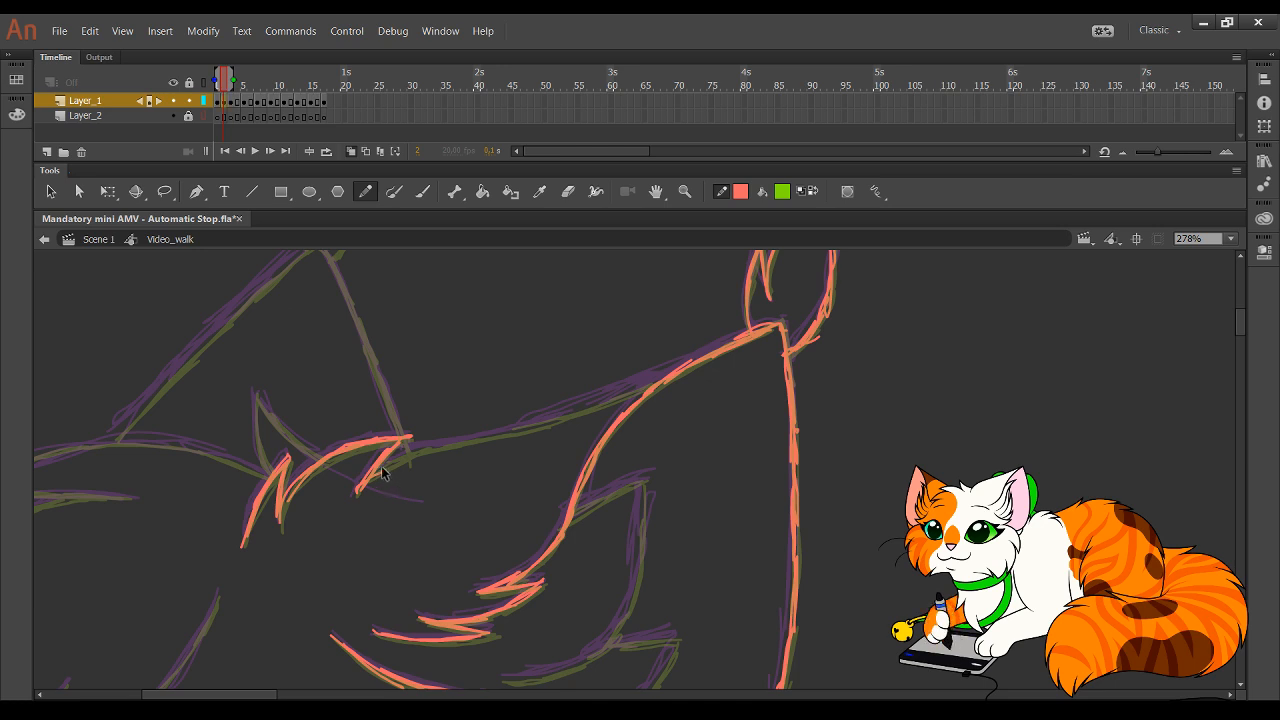
mouse_move(371, 471)
left_mouse_down()
mouse_move(437, 434)
mouse_move(500, 432)
mouse_move(650, 388)
left_mouse_up()
mouse_move(547, 416)
left_mouse_down()
mouse_move(727, 347)
mouse_move(684, 362)
mouse_move(722, 346)
left_mouse_up()
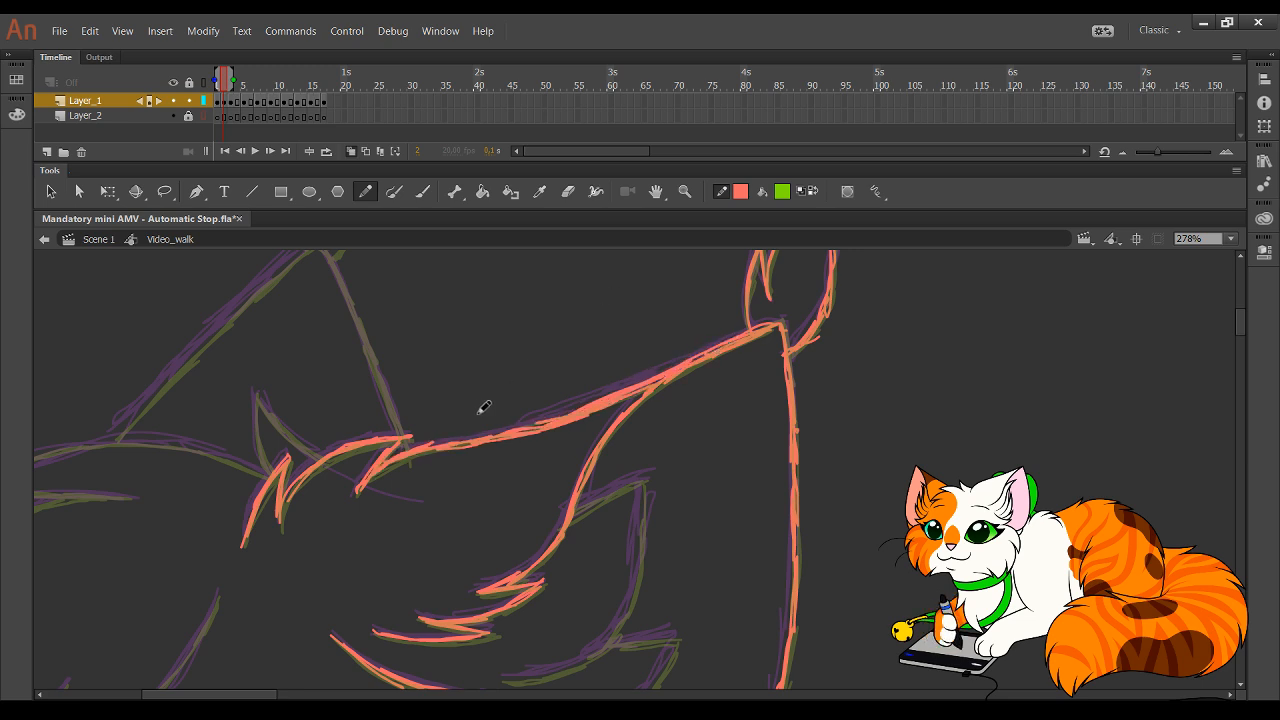
- Sketch the near ear's rounded base into the cheek fur and the curved line beneath it to the cheek tuft
key("space")
left_click_drag(719, 517, 691, 222)
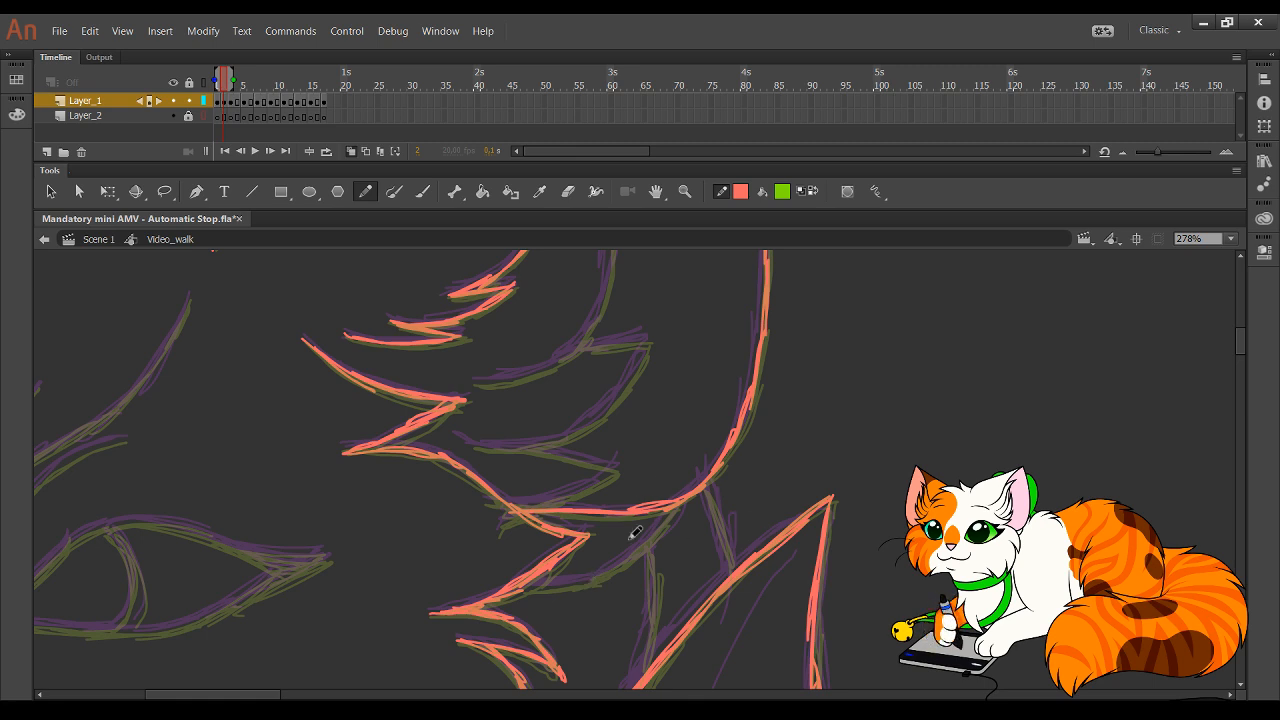
mouse_move(547, 577)
left_mouse_down()
mouse_move(605, 576)
mouse_move(561, 582)
mouse_move(627, 560)
mouse_move(668, 521)
left_mouse_up()
left_click_drag(626, 561, 682, 503)
left_click_drag(527, 586, 666, 515)
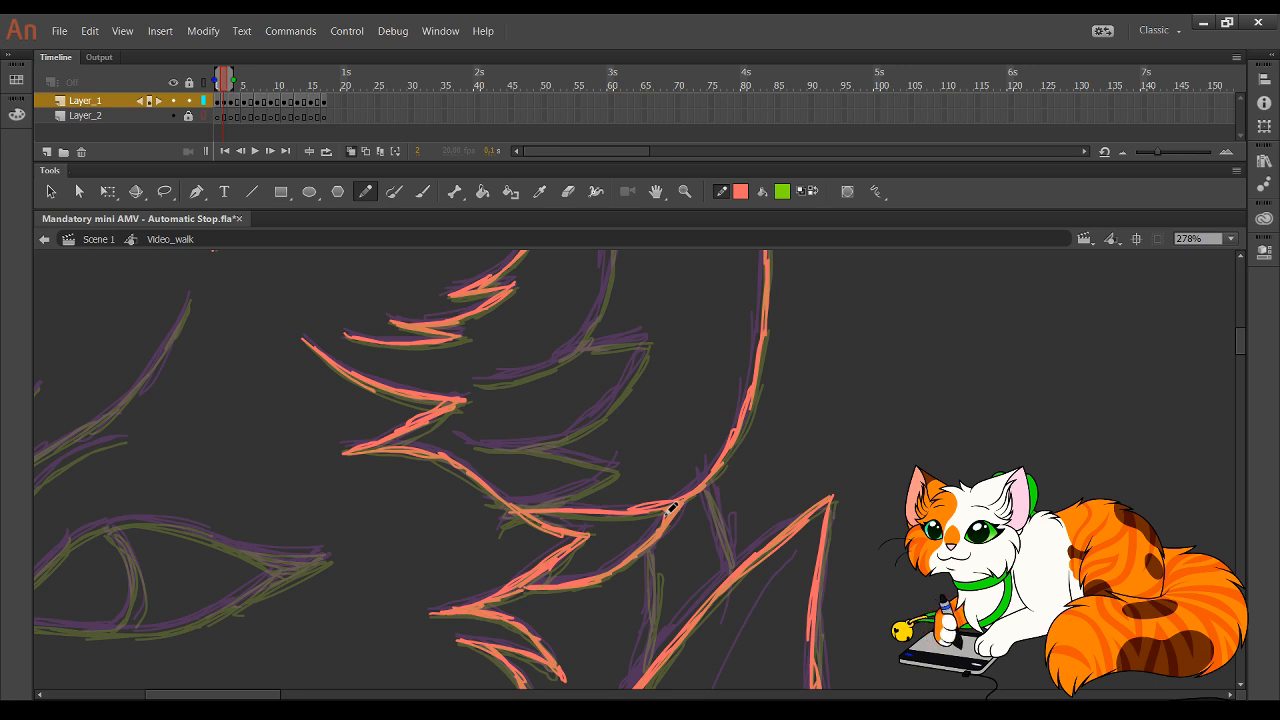
- Sketch the two short lines between the base of the near ear and the tall neck tuft
left_click_drag(711, 578, 686, 420)
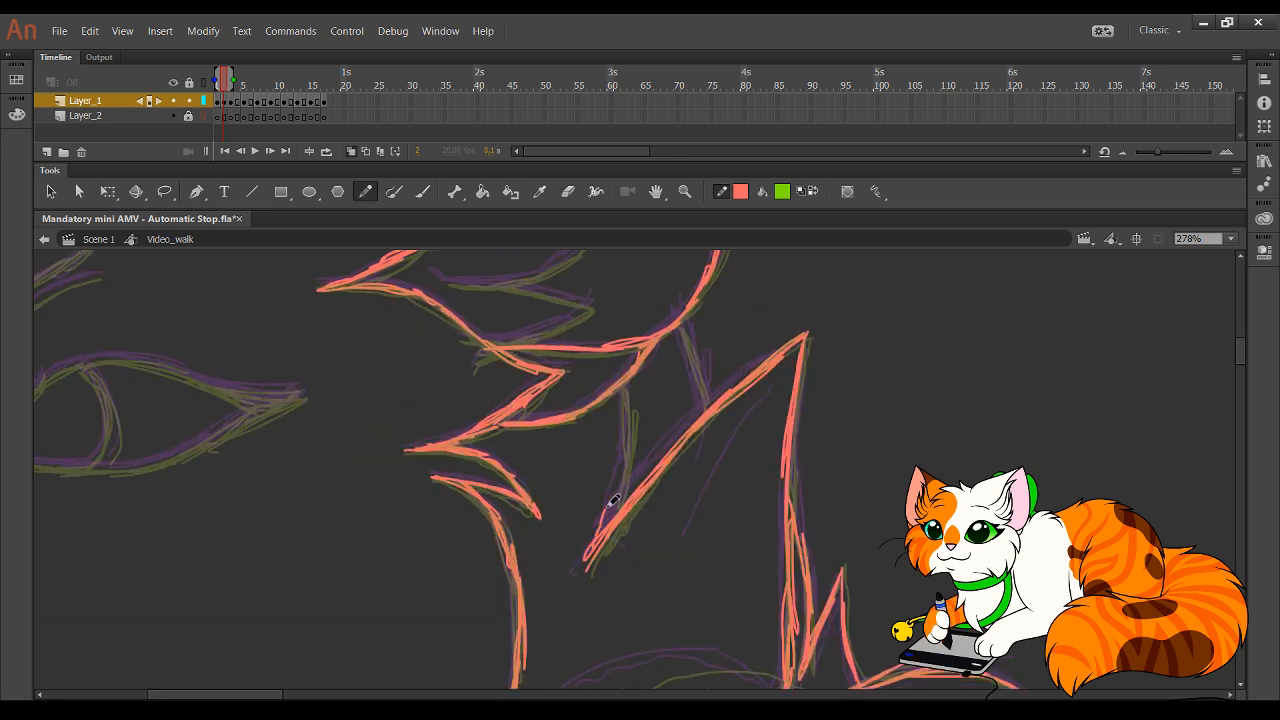
mouse_move(613, 500)
left_mouse_down()
mouse_move(626, 470)
mouse_move(620, 494)
mouse_move(627, 378)
mouse_move(628, 396)
mouse_move(661, 378)
mouse_move(710, 390)
left_mouse_up()
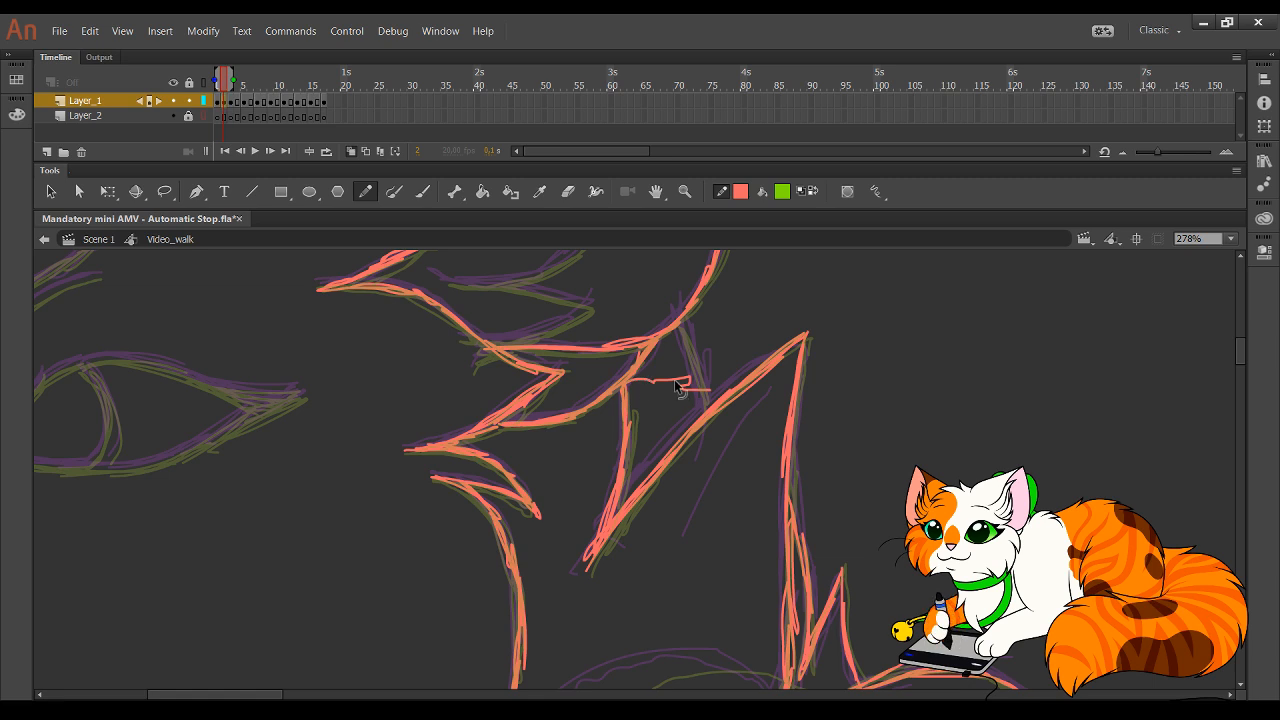
key("ctrl+z")
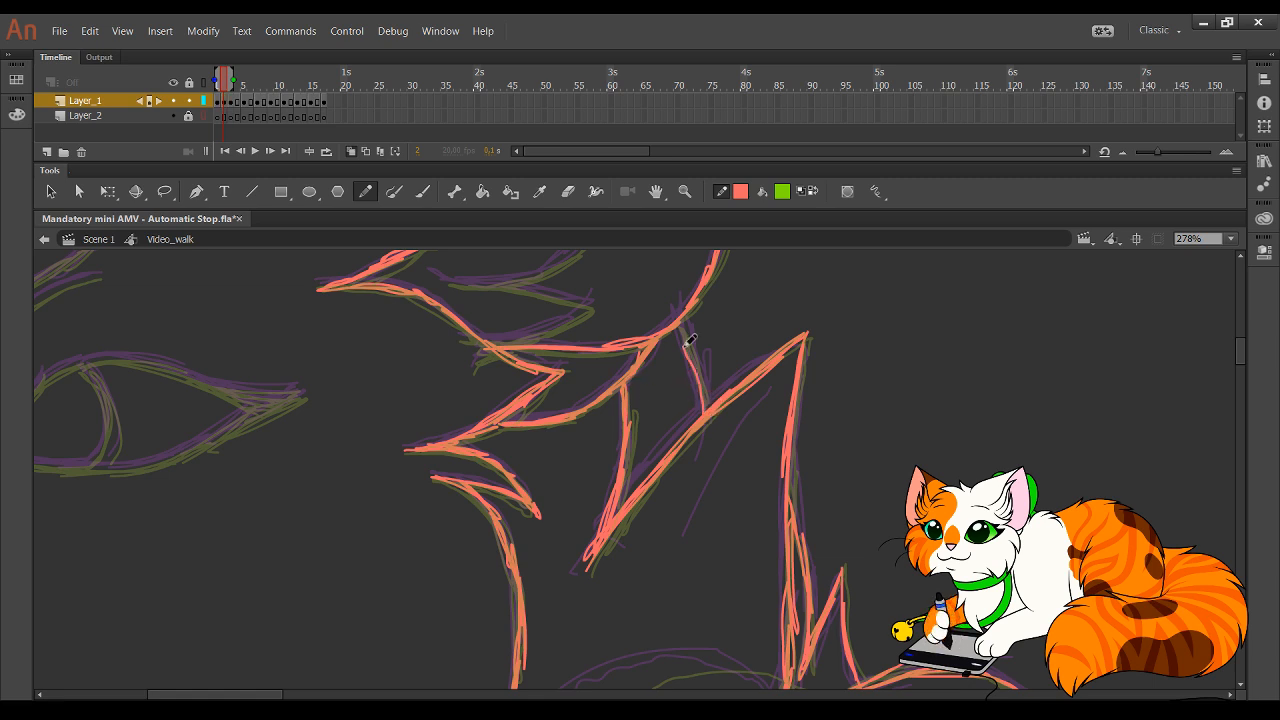
left_click_drag(682, 340, 697, 409)
mouse_move(678, 326)
left_mouse_down()
mouse_move(701, 381)
mouse_move(681, 322)
mouse_move(710, 413)
left_mouse_up()
left_click_drag(700, 361, 698, 410)
- Sketch the upper pointed fur tuft inside the near ear, joining it to the inner front edge
key("space")
mouse_move(731, 526)
left_mouse_down()
mouse_move(714, 663)
mouse_move(629, 560)
left_mouse_up()
mouse_move(541, 575)
left_mouse_down()
mouse_move(591, 572)
mouse_move(644, 535)
mouse_move(678, 432)
left_mouse_up()
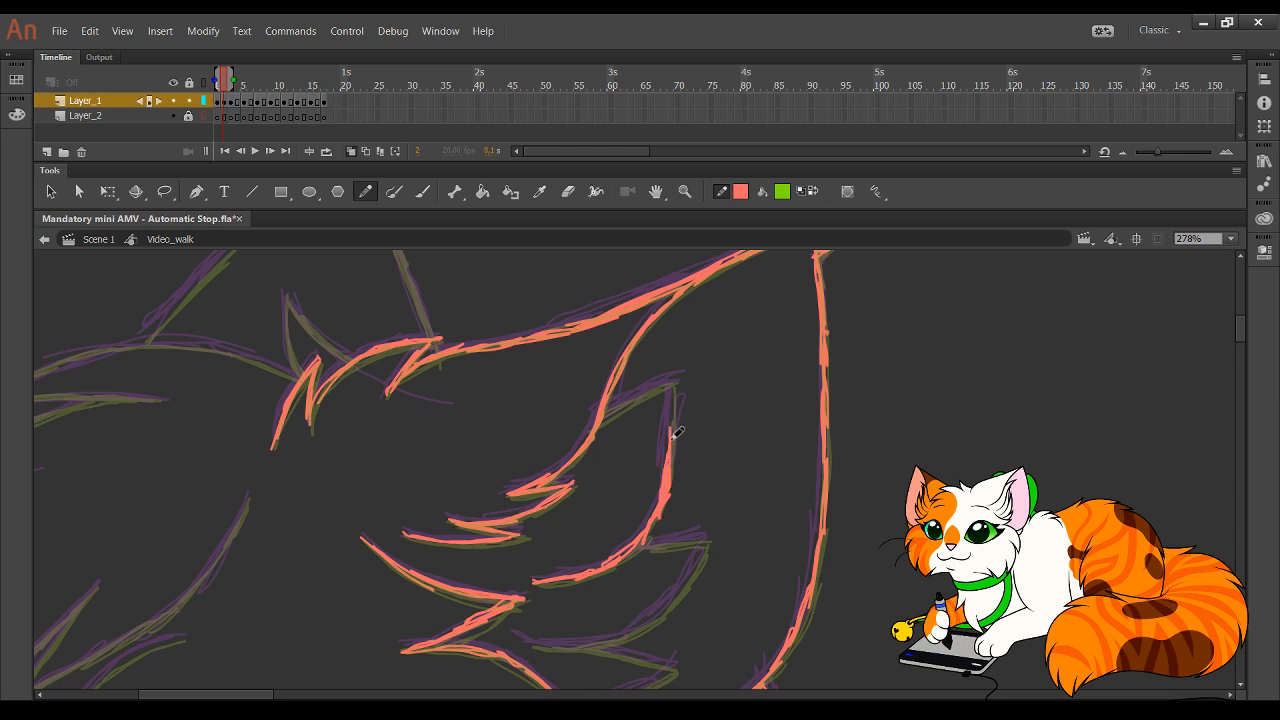
left_click_drag(681, 377, 603, 410)
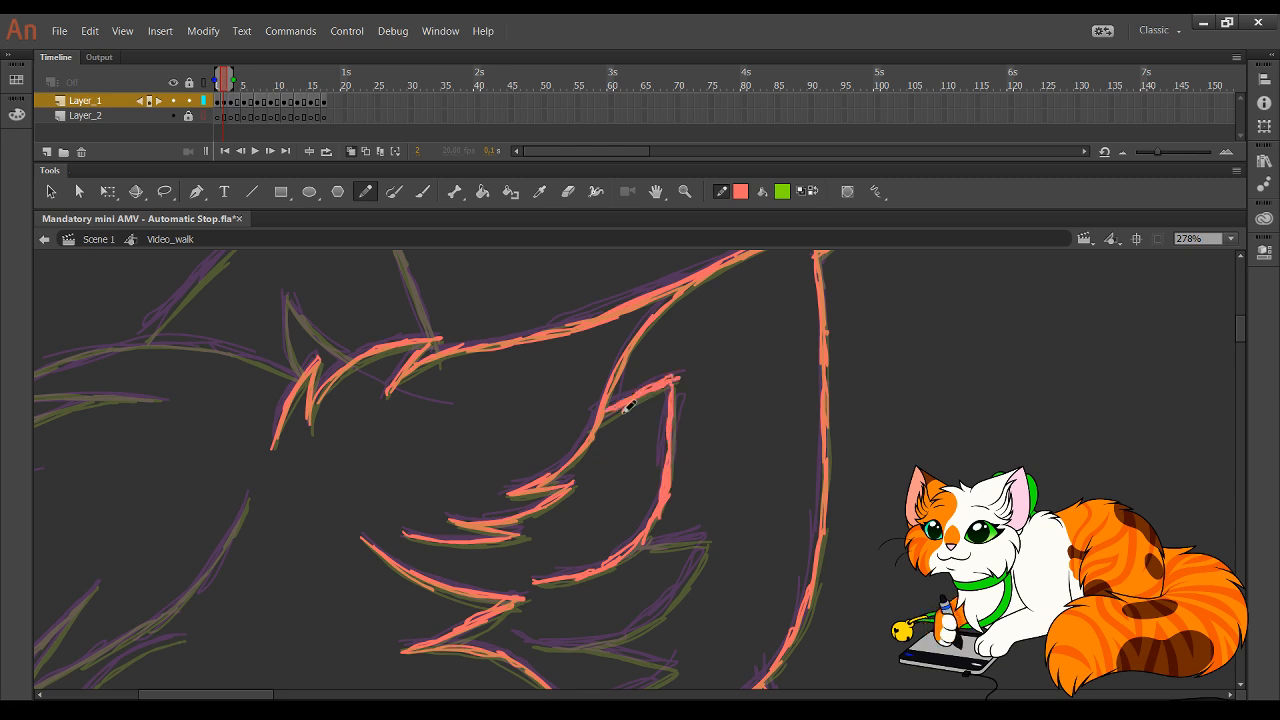
- Sketch the two lower pointed fur tufts inside the near ear down to the cheek fur
scroll(628, 405, "down", 3)
mouse_move(531, 557)
left_mouse_down()
mouse_move(593, 558)
mouse_move(706, 451)
mouse_move(598, 556)
left_mouse_up()
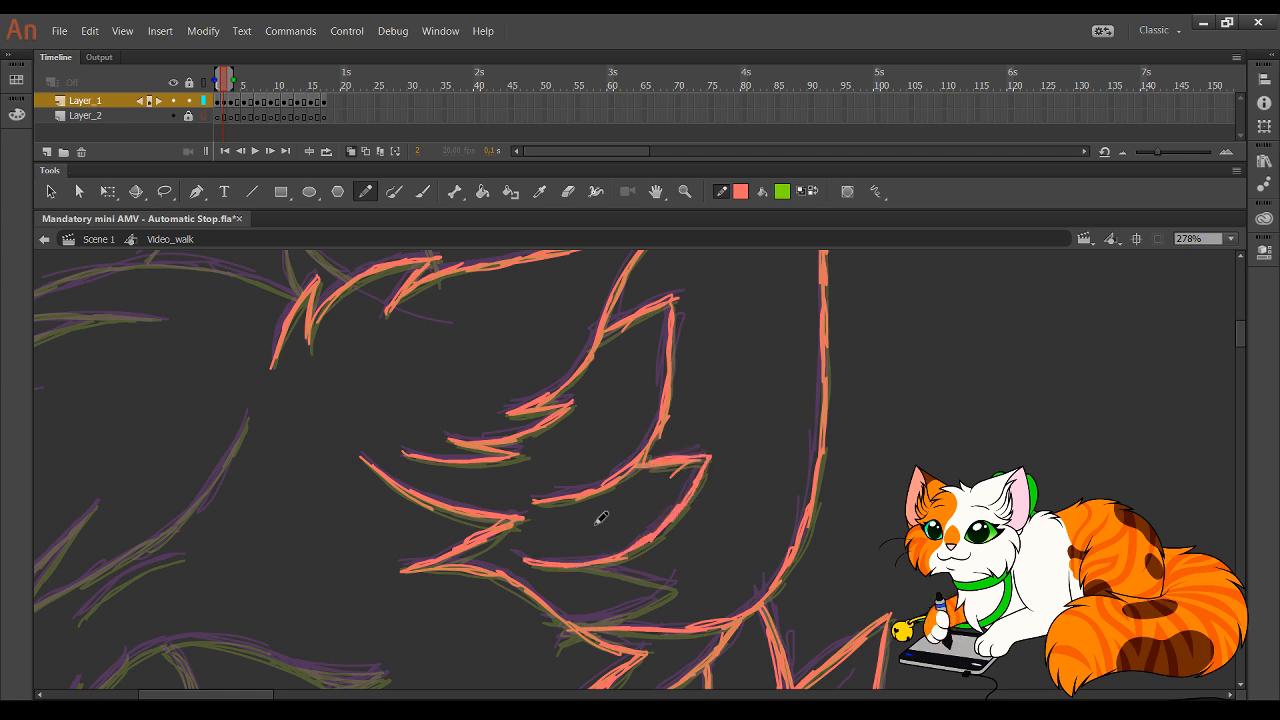
mouse_move(562, 621)
left_mouse_down()
mouse_move(663, 595)
mouse_move(623, 575)
mouse_move(681, 588)
left_mouse_up()
mouse_move(592, 570)
left_mouse_down()
mouse_move(660, 581)
mouse_move(576, 560)
mouse_move(600, 566)
left_mouse_up()
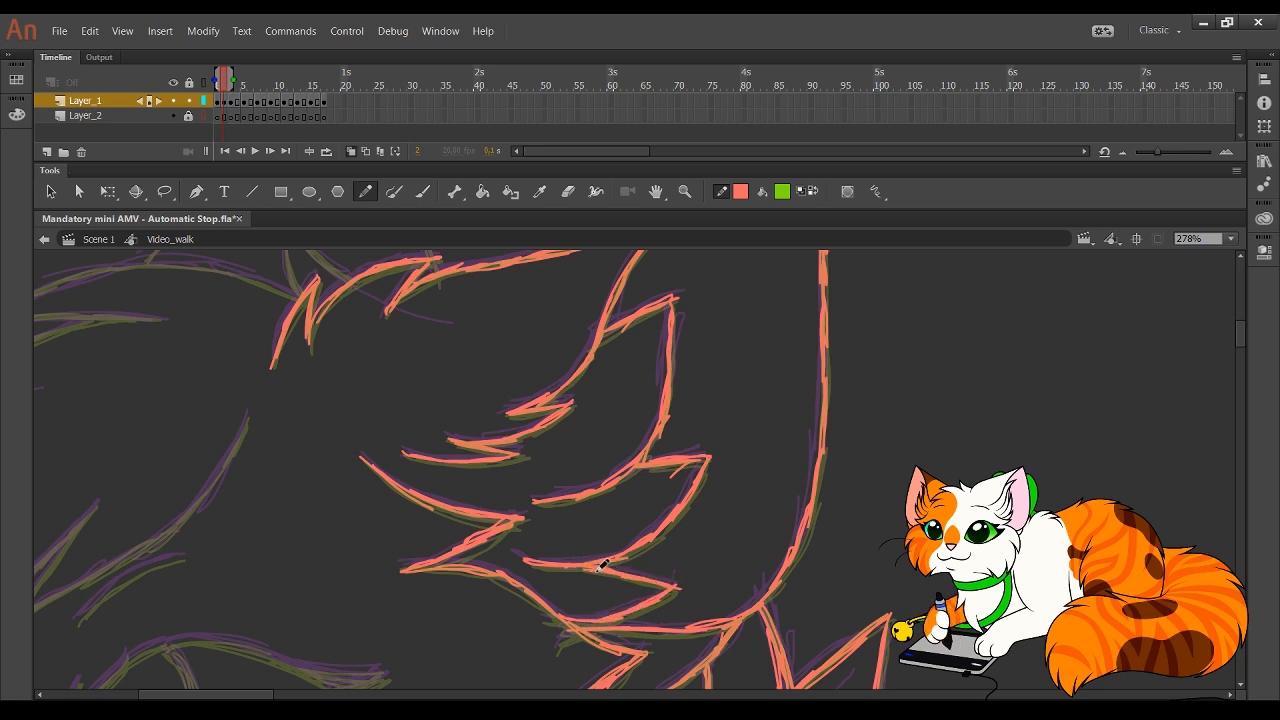
- Sketch the small upright fur spike and the jagged tufts beside it on the crown between the ears
key("space")
left_click_drag(563, 362, 557, 354)
left_click_drag(749, 508, 666, 237)
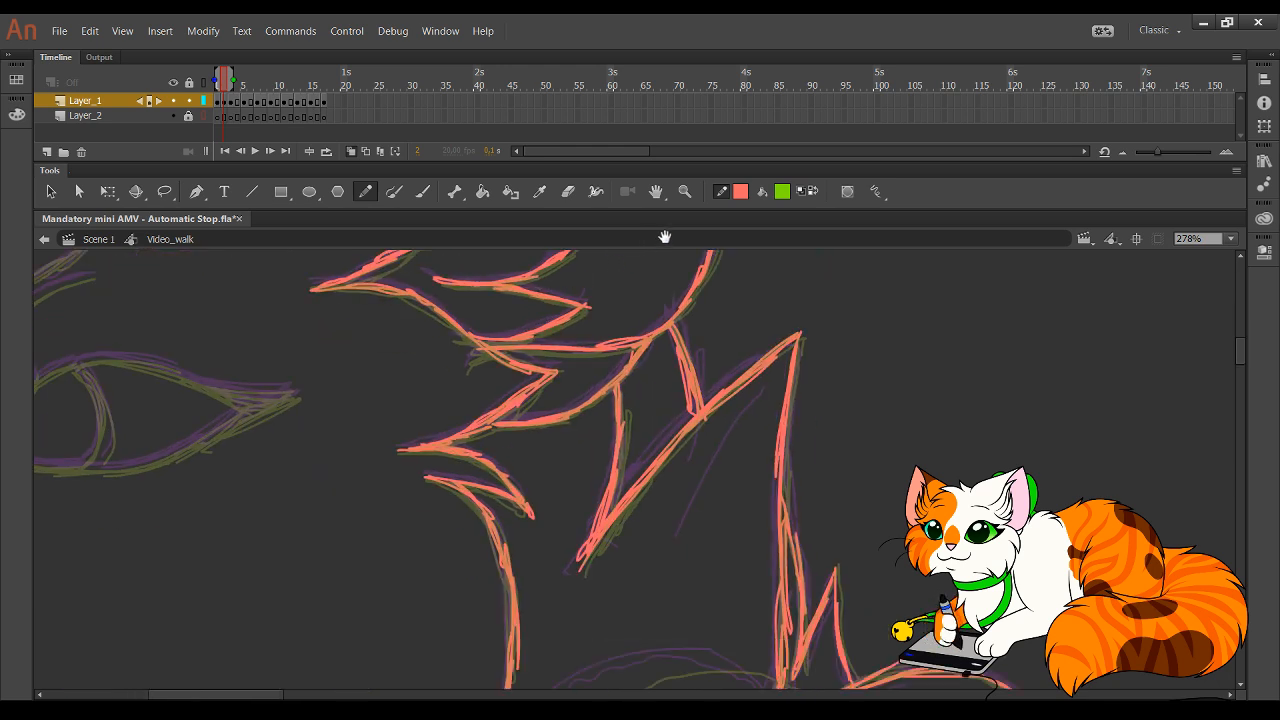
mouse_move(394, 679)
left_mouse_down()
mouse_move(763, 334)
mouse_move(606, 449)
mouse_move(652, 535)
mouse_move(637, 483)
mouse_move(634, 569)
mouse_move(594, 600)
left_mouse_up()
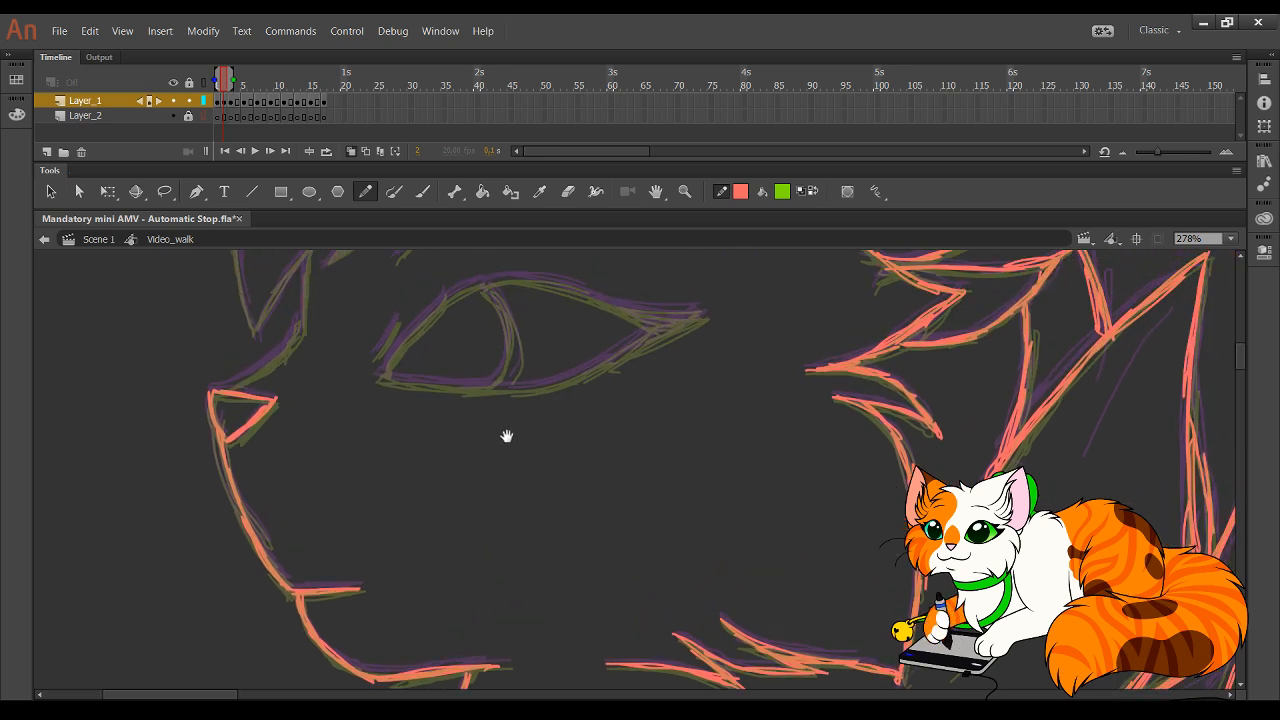
left_click_drag(507, 436, 495, 680)
left_click_drag(586, 471, 545, 700)
mouse_move(636, 376)
left_mouse_down()
mouse_move(570, 327)
mouse_move(585, 344)
mouse_move(583, 385)
left_mouse_up()
mouse_move(561, 315)
left_mouse_down()
mouse_move(576, 393)
mouse_move(604, 388)
mouse_move(527, 353)
left_mouse_up()
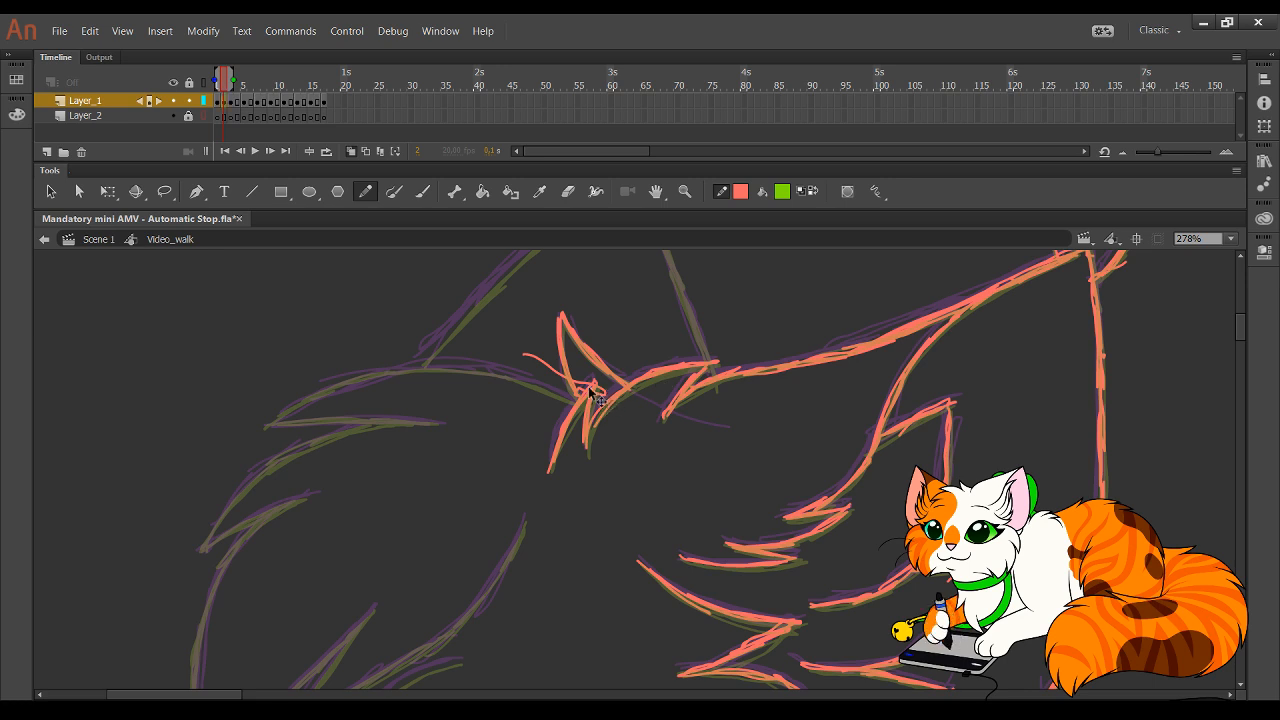
key("ctrl+z")
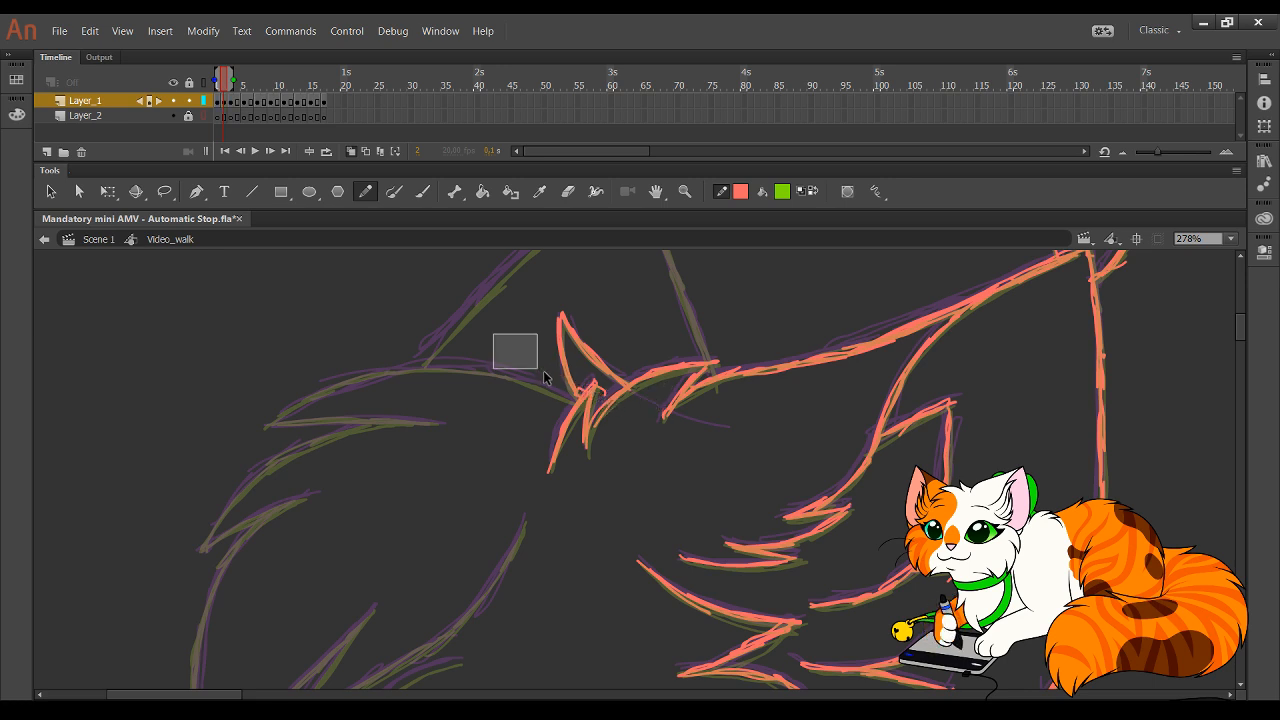
- Sketch the forelock's outer outline from the crown through two pointed tufts down to its tip above the nose bridge
mouse_move(590, 396)
left_mouse_down()
mouse_move(431, 365)
mouse_move(274, 422)
mouse_move(437, 424)
left_mouse_up()
mouse_move(390, 424)
left_mouse_down()
mouse_move(335, 416)
mouse_move(338, 439)
mouse_move(393, 426)
mouse_move(260, 466)
mouse_move(273, 454)
mouse_move(204, 553)
mouse_move(314, 496)
left_mouse_up()
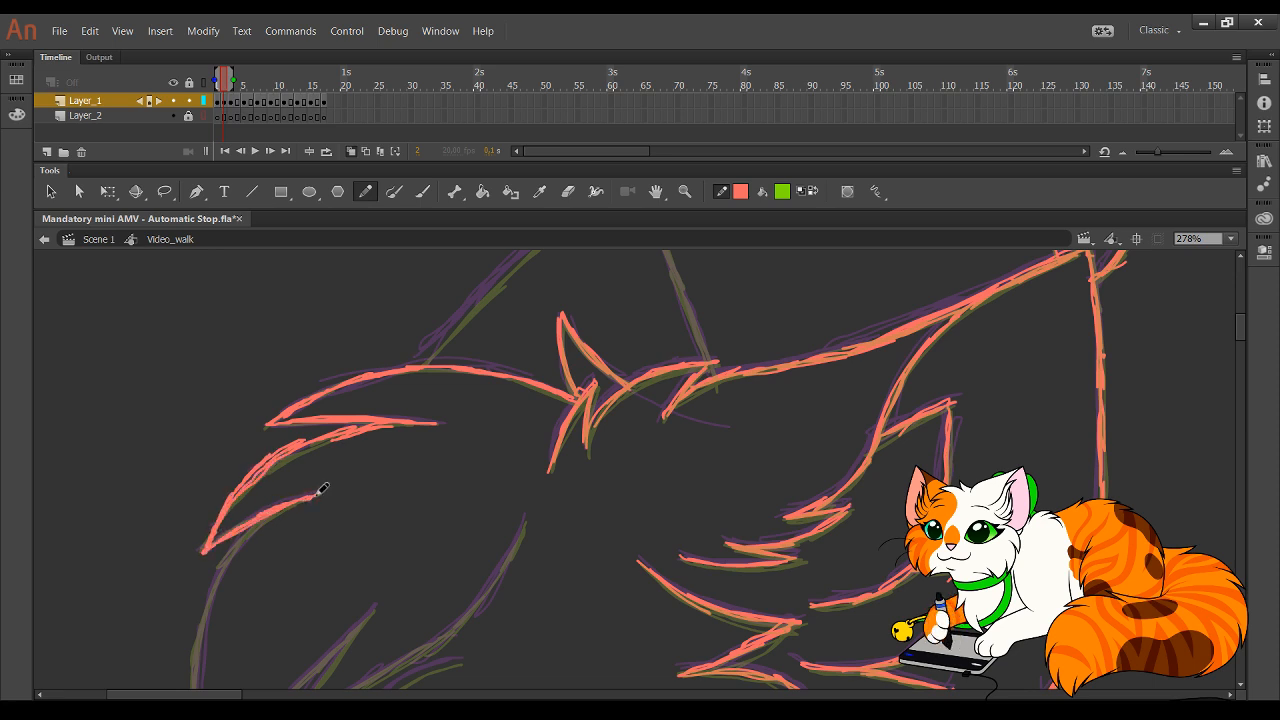
left_click_drag(412, 548, 551, 392)
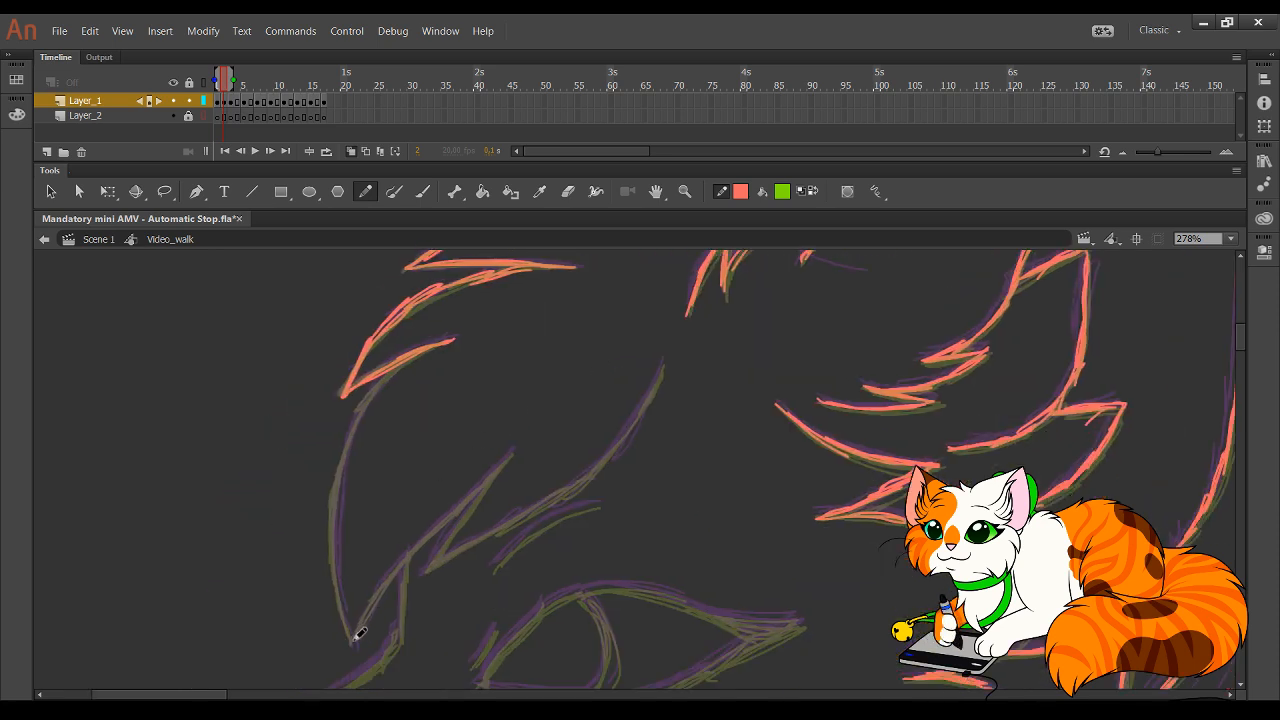
mouse_move(358, 633)
left_mouse_down()
mouse_move(338, 558)
mouse_move(356, 428)
mouse_move(382, 394)
left_mouse_up()
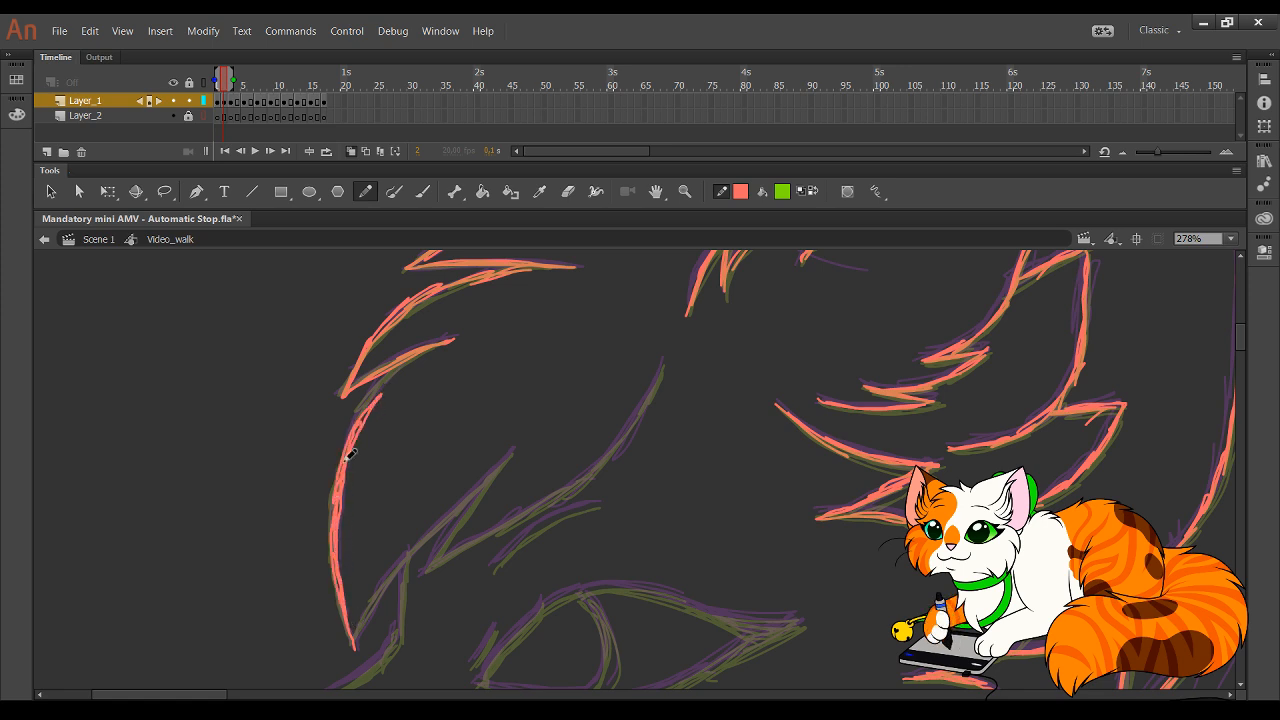
left_click_drag(348, 459, 422, 348)
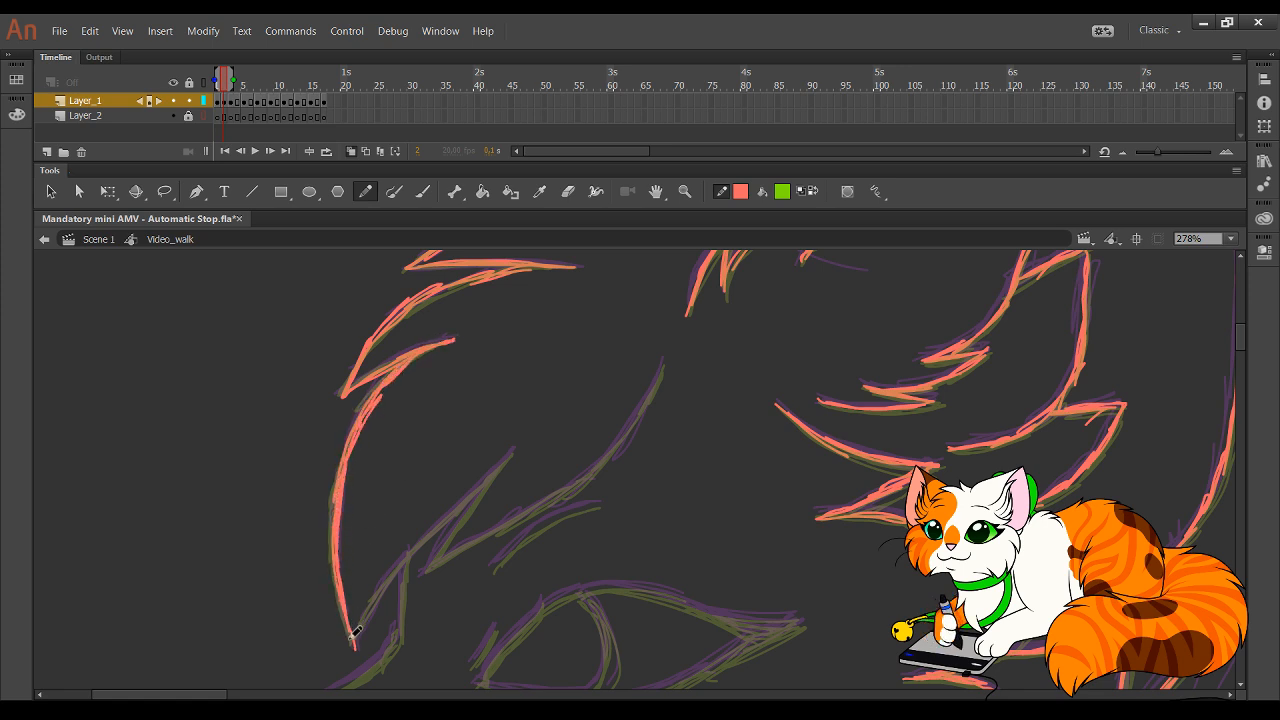
- Sketch the forelock's inner edge with its pointed notch above the eye, and the nose bridge line down to the nose
mouse_move(356, 632)
left_mouse_down()
mouse_move(393, 592)
mouse_move(371, 621)
mouse_move(421, 593)
left_mouse_up()
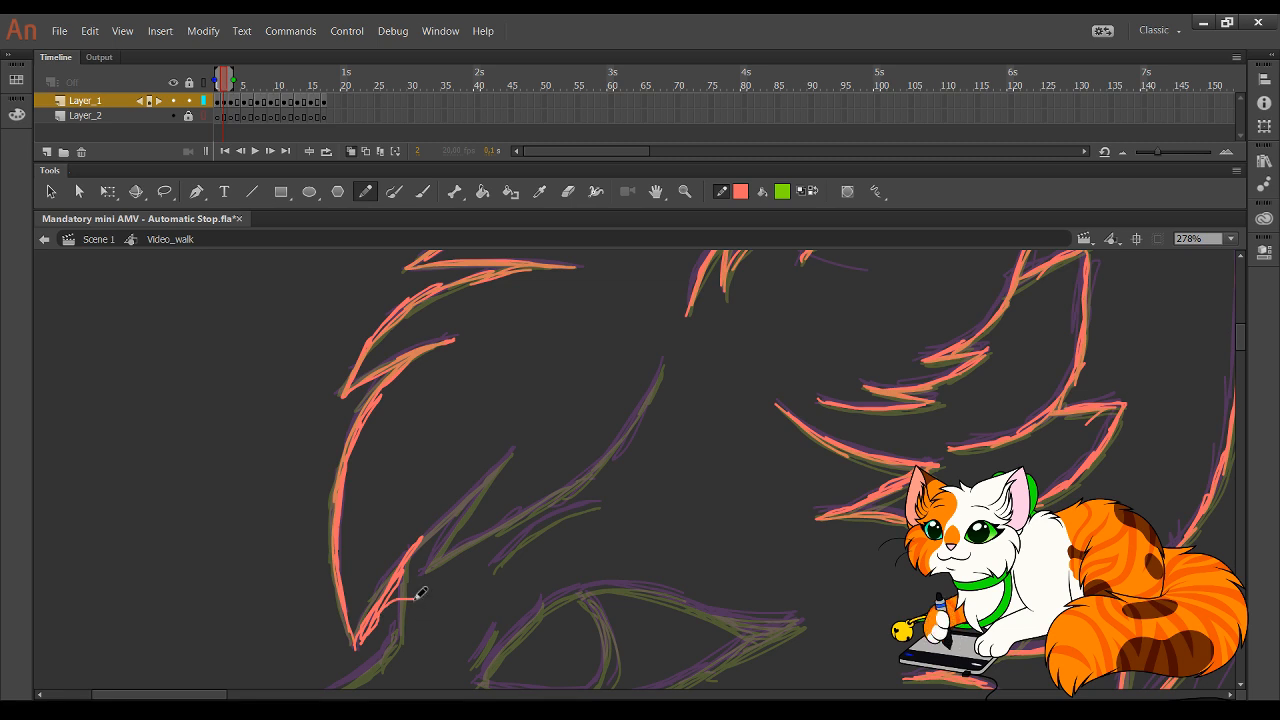
key("ctrl+z")
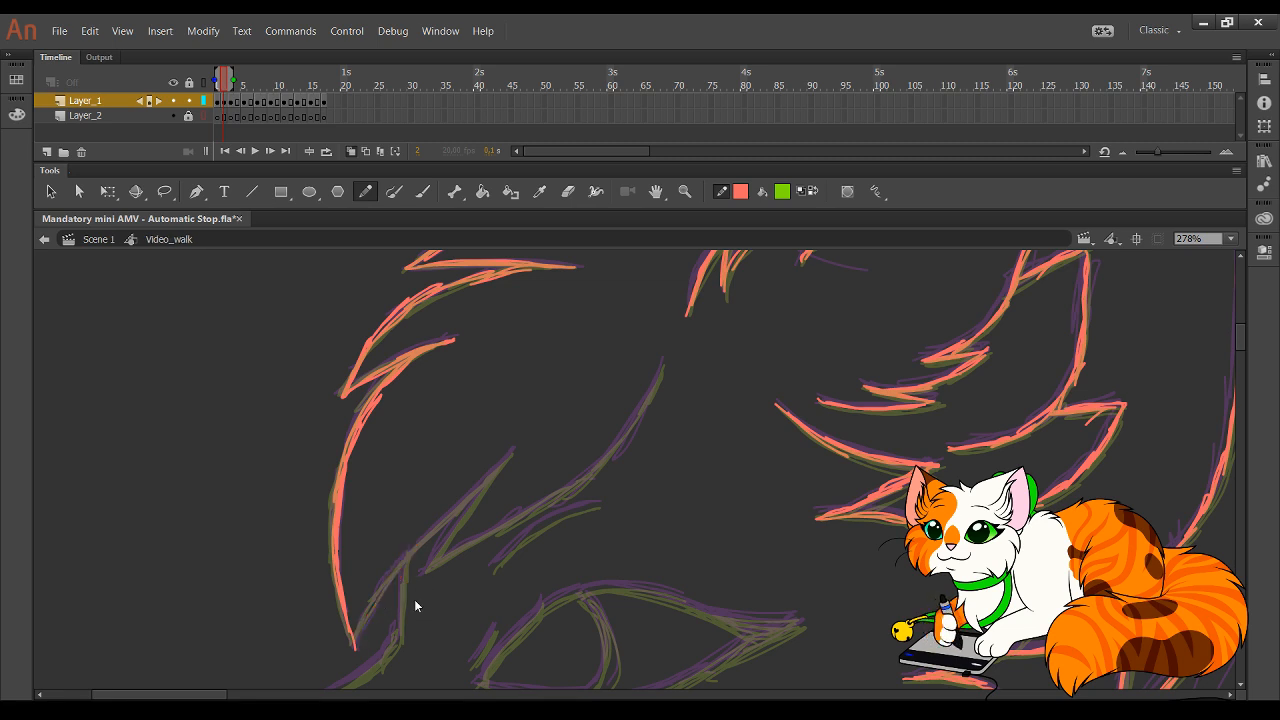
left_click_drag(618, 473, 722, 345)
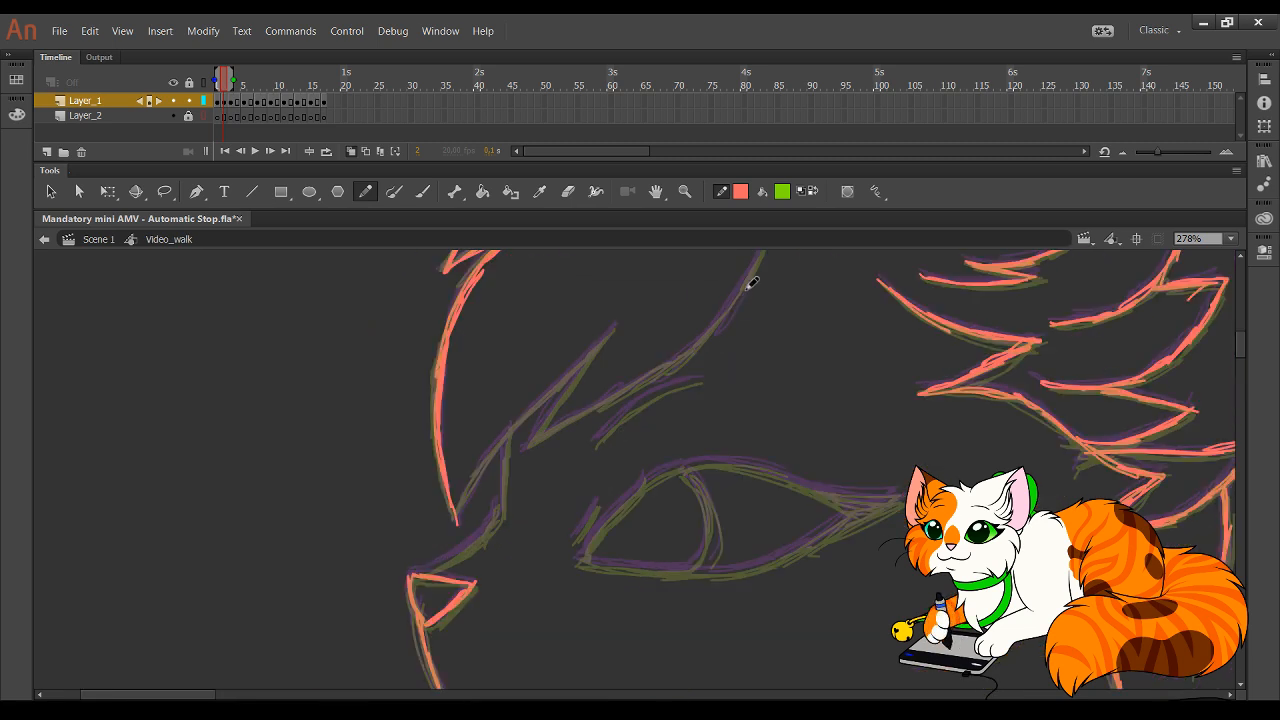
scroll(746, 343, "up", 2)
mouse_move(762, 291)
left_mouse_down()
mouse_move(716, 382)
mouse_move(536, 494)
mouse_move(570, 434)
left_mouse_up()
mouse_move(532, 497)
left_mouse_down()
mouse_move(606, 382)
mouse_move(512, 479)
mouse_move(456, 570)
left_mouse_up()
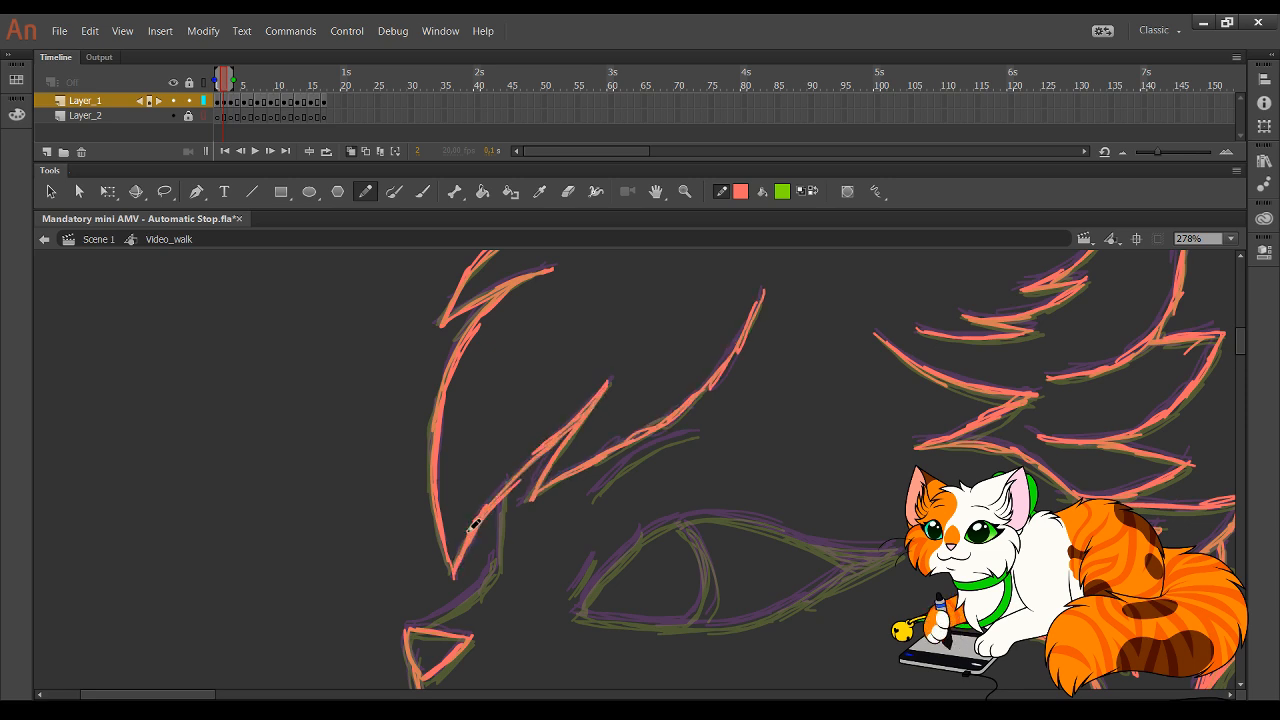
mouse_move(416, 625)
left_mouse_down()
mouse_move(471, 602)
mouse_move(494, 574)
mouse_move(517, 477)
left_mouse_up()
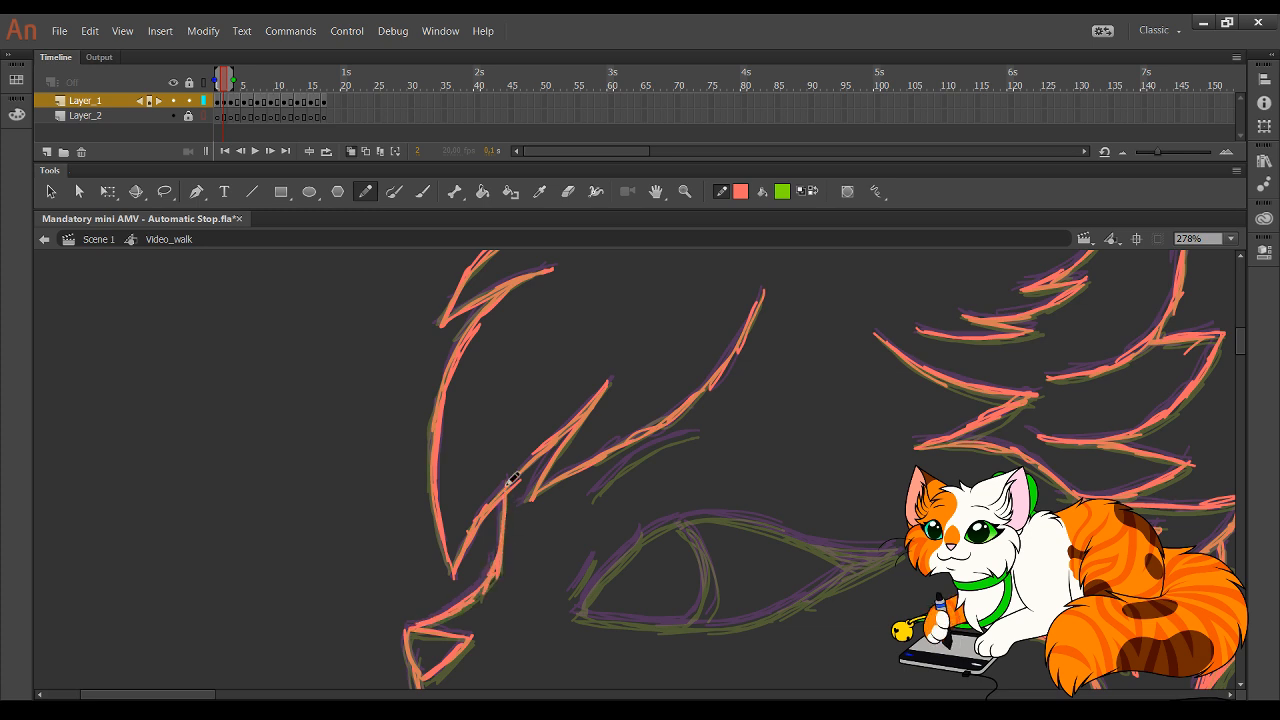
left_click_drag(699, 565, 518, 435)
left_click_drag(434, 427, 390, 485)
left_click_drag(459, 409, 405, 464)
key("ctrl+z")
key("ctrl+z")
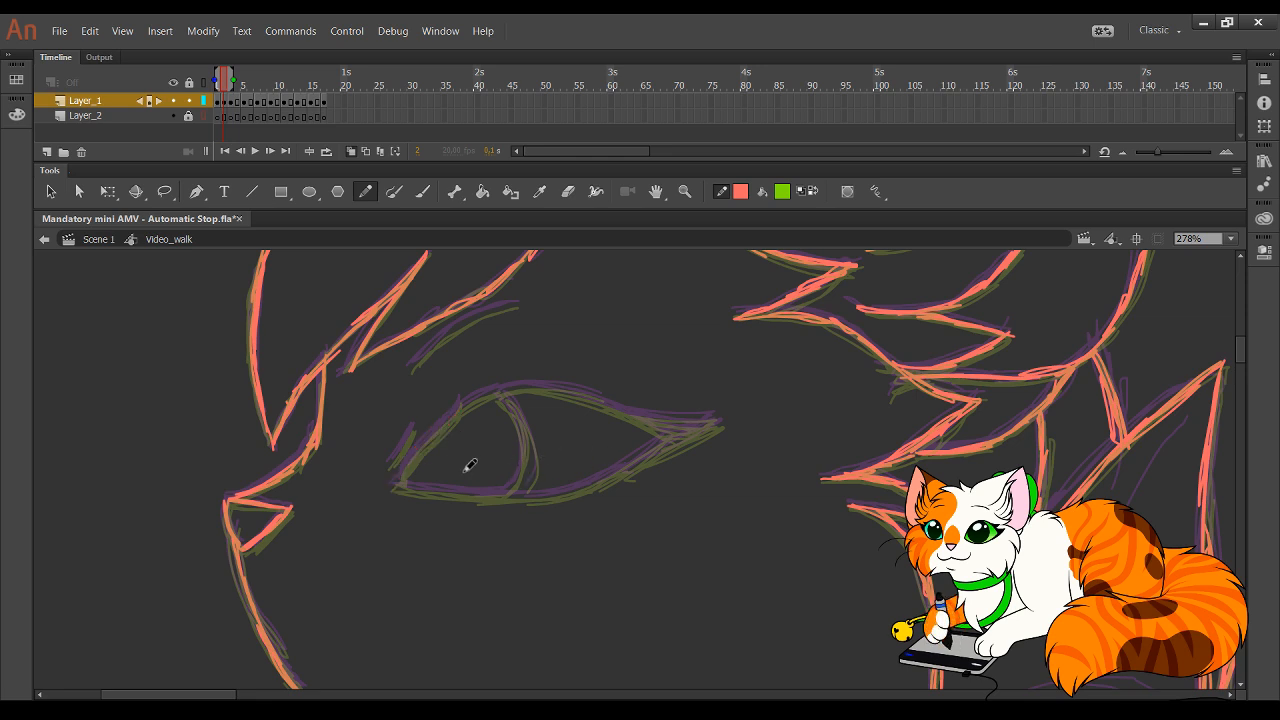
- Sketch the almond-shaped eye outline over the onion skins and the curved iris line inside it
mouse_move(403, 483)
left_mouse_down()
mouse_move(425, 440)
mouse_move(480, 395)
mouse_move(555, 382)
mouse_move(649, 421)
left_mouse_up()
mouse_move(631, 410)
left_mouse_down()
mouse_move(667, 438)
mouse_move(704, 421)
left_mouse_up()
mouse_move(411, 483)
left_mouse_down()
mouse_move(568, 491)
mouse_move(531, 496)
mouse_move(678, 432)
left_mouse_up()
mouse_move(502, 489)
left_mouse_down()
mouse_move(532, 460)
mouse_move(510, 394)
left_mouse_up()
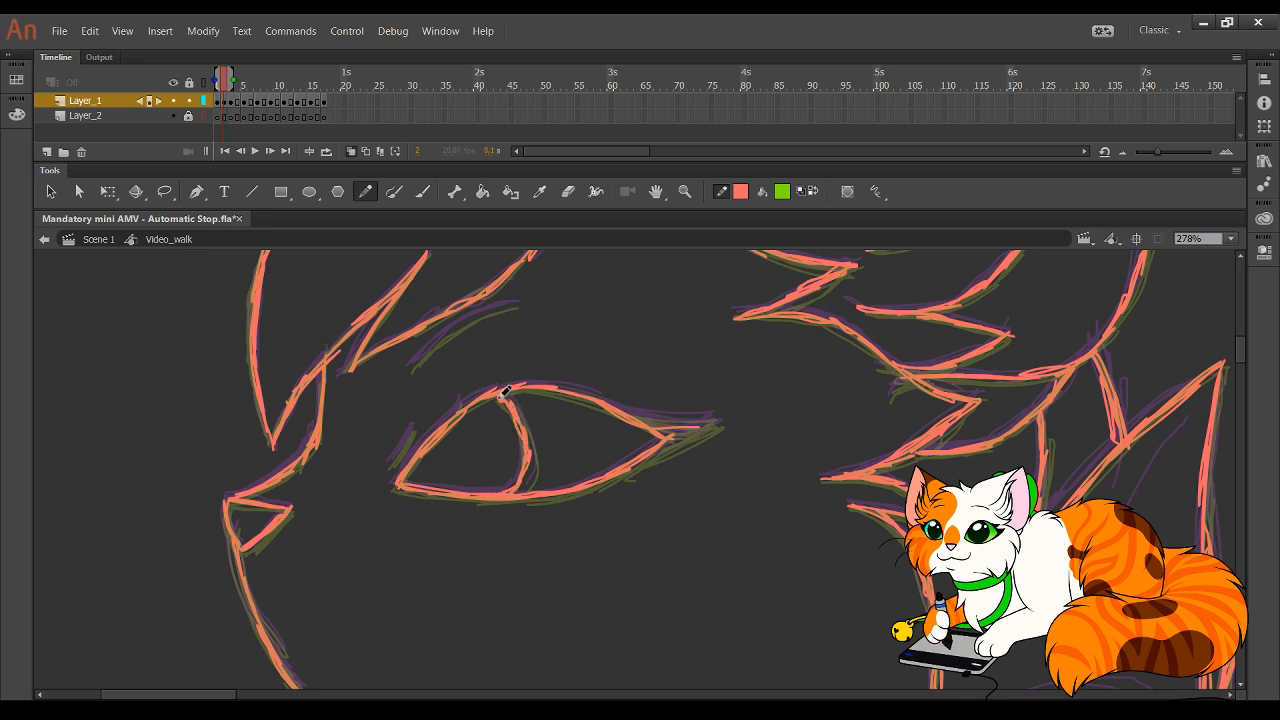
- Sketch the short accent lines in front of and above the eye, and fill in its pointed outer corner
mouse_move(391, 464)
left_mouse_down()
mouse_move(415, 424)
mouse_move(395, 456)
mouse_move(422, 421)
mouse_move(413, 443)
mouse_move(428, 439)
mouse_move(397, 452)
mouse_move(434, 418)
left_mouse_up()
key("ctrl+z")
key("ctrl+z")
key("ctrl+z")
mouse_move(413, 366)
left_mouse_down()
mouse_move(490, 306)
mouse_move(475, 313)
mouse_move(534, 292)
left_mouse_up()
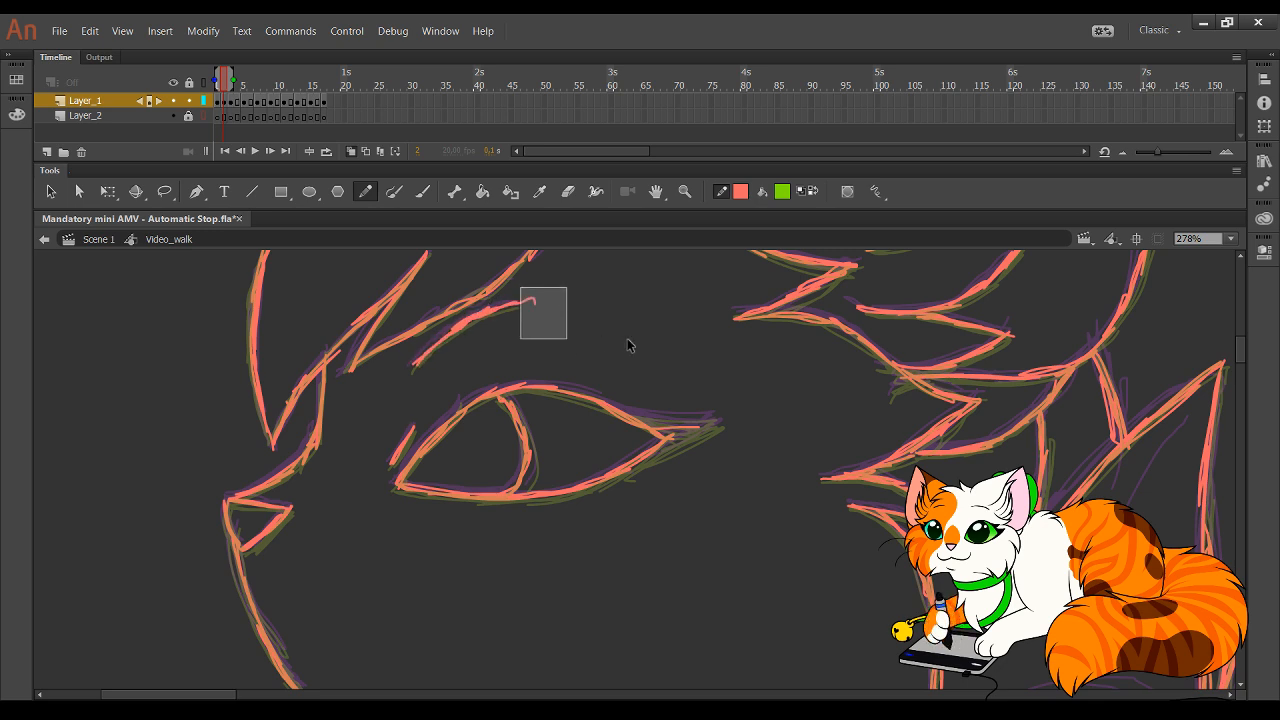
mouse_move(672, 437)
left_mouse_down()
mouse_move(711, 426)
mouse_move(632, 465)
mouse_move(715, 427)
mouse_move(674, 440)
mouse_move(633, 410)
mouse_move(752, 410)
left_mouse_up()
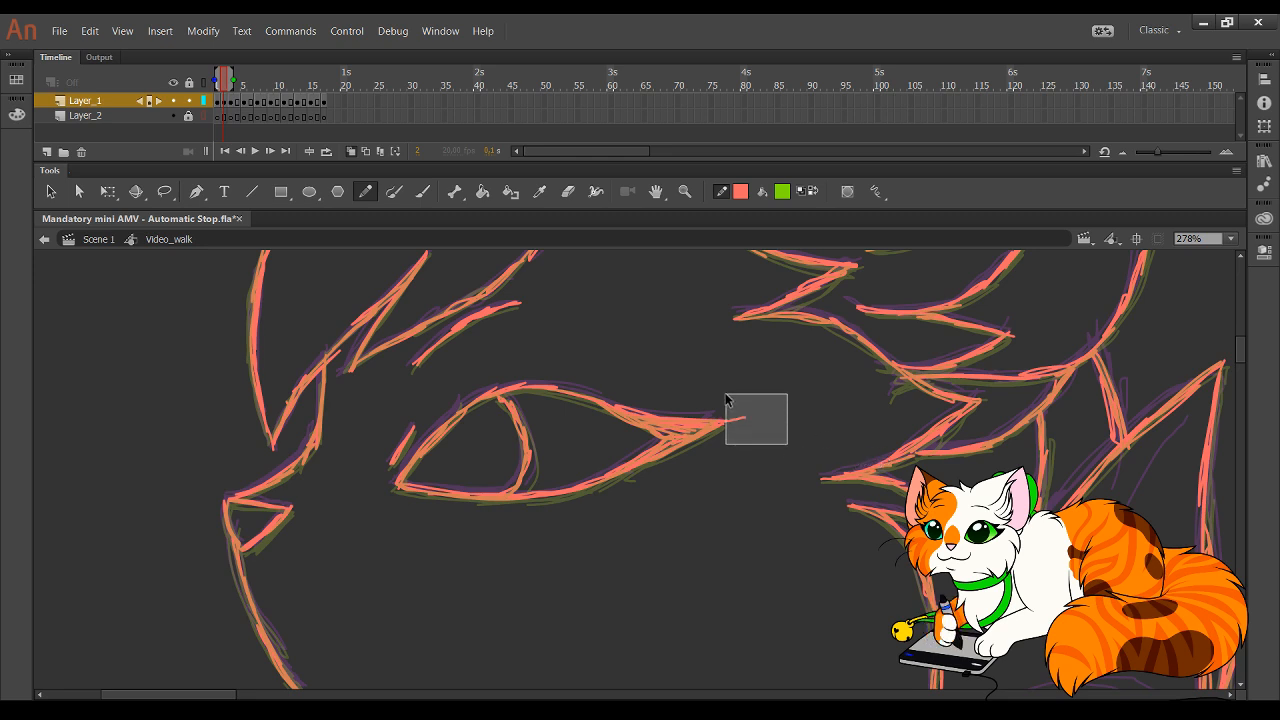
- Sketch the far ear's front and back edges from the crown up to its tip
scroll(629, 346, "down", 5)
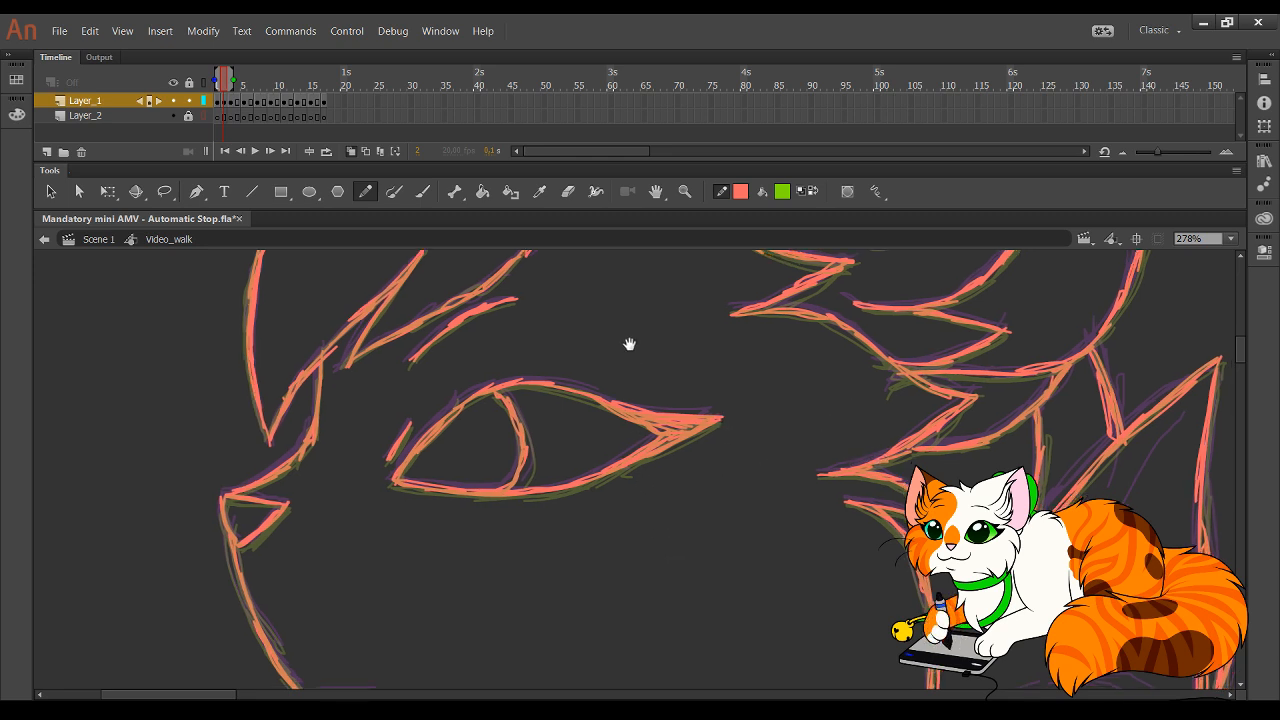
scroll(646, 520, "up", 5)
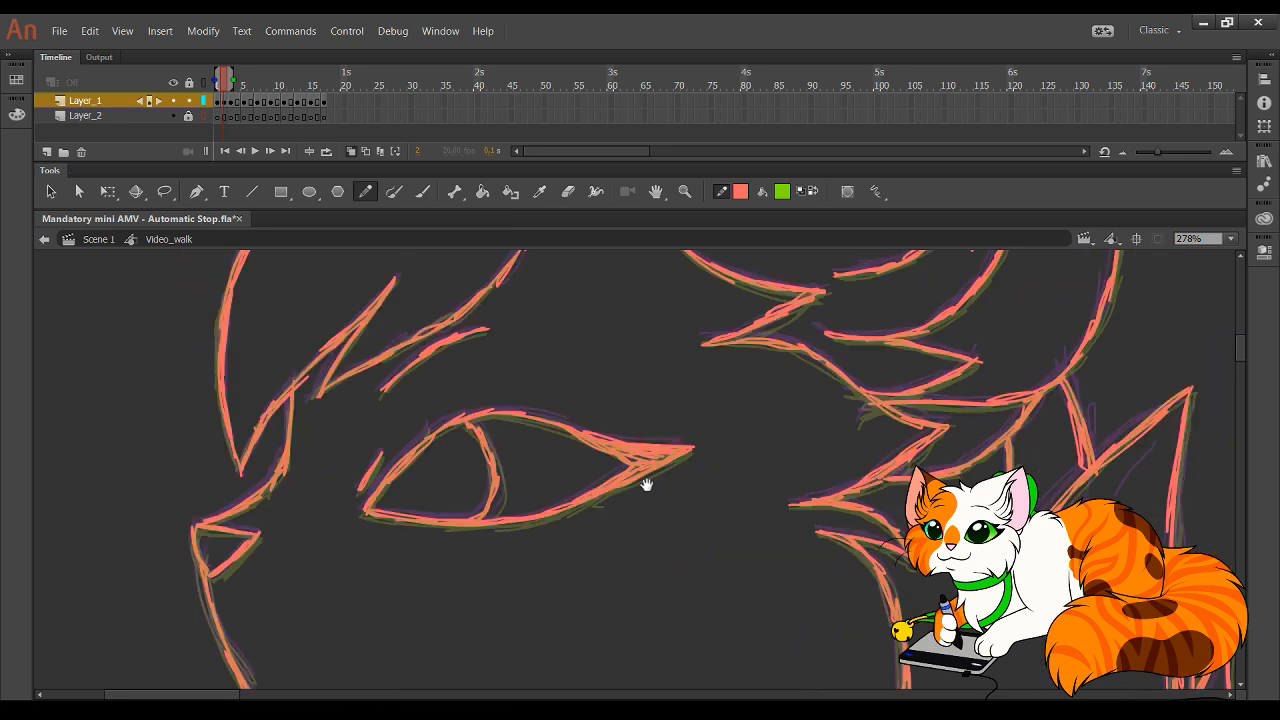
left_click_drag(653, 355, 640, 680)
left_click_drag(655, 329, 586, 486)
mouse_move(370, 553)
left_mouse_down()
mouse_move(572, 356)
mouse_move(656, 560)
left_mouse_up()
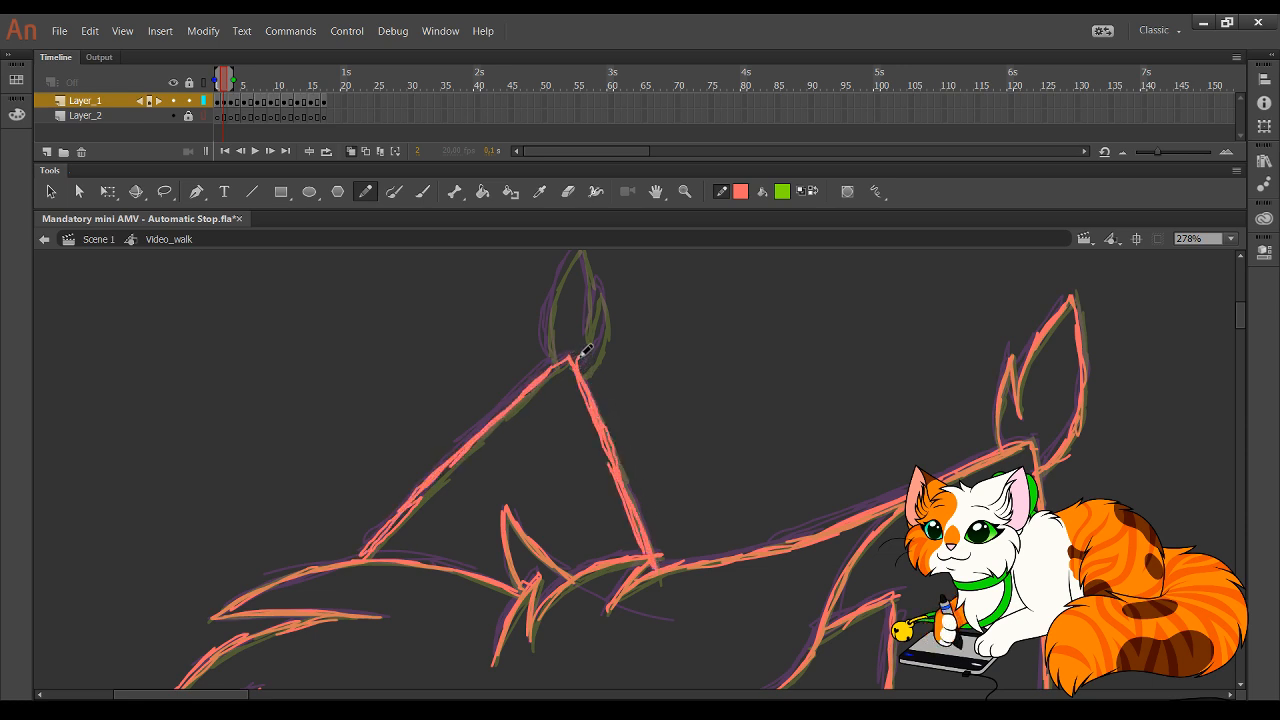
- Sketch the two-pointed, leaf-shaped fur tuft on the tip of the far ear
key("space")
left_click_drag(615, 393, 587, 453)
mouse_move(520, 384)
left_mouse_down()
mouse_move(523, 421)
mouse_move(520, 348)
mouse_move(556, 302)
mouse_move(567, 350)
mouse_move(557, 402)
mouse_move(568, 360)
mouse_move(578, 371)
mouse_move(569, 414)
left_mouse_up()
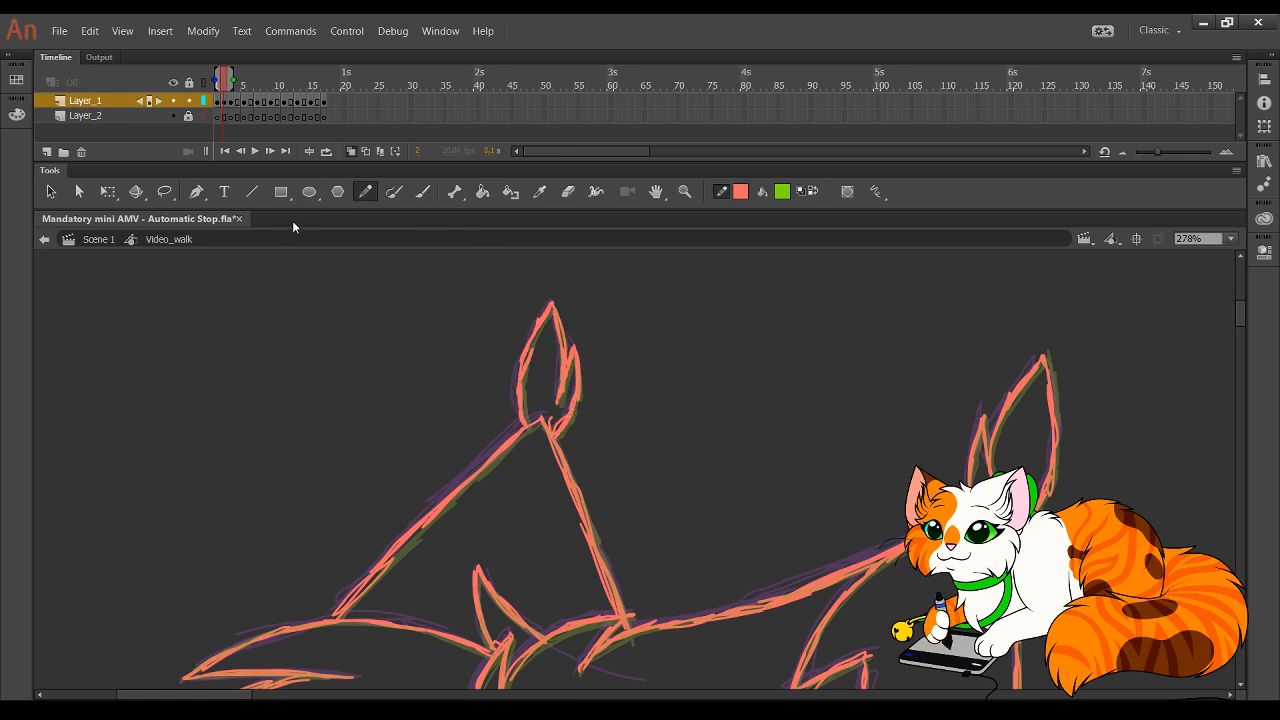
- Insert a blank keyframe on frame 4 of Layer_1 and sketch the far ear's tip tuft over the onion skins
left_click(270, 151)
left_click(271, 151)
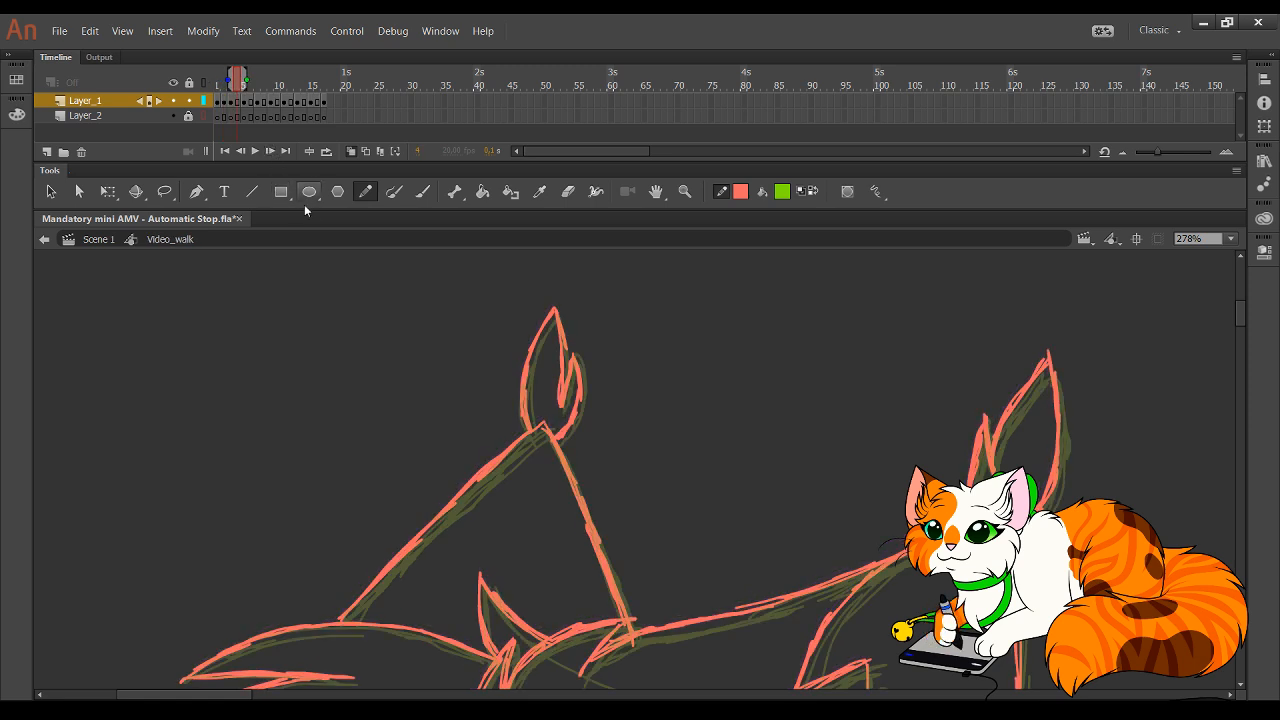
key("period")
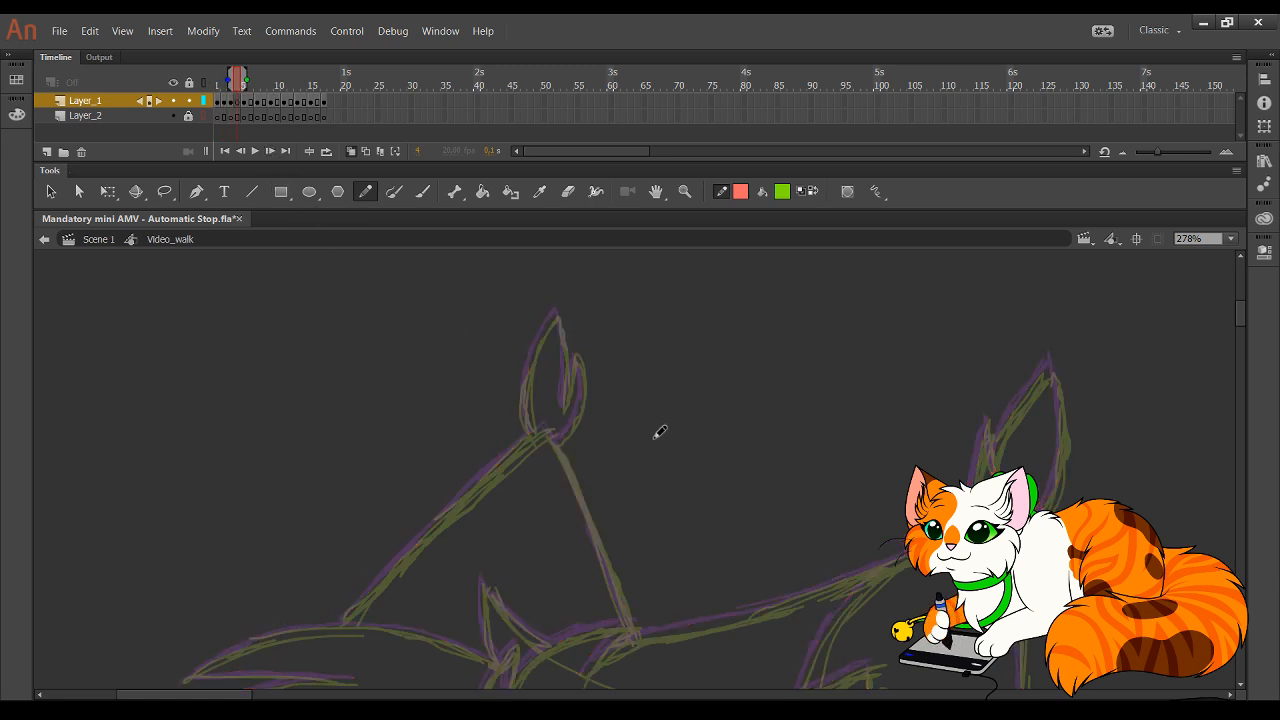
mouse_move(531, 436)
left_mouse_down()
mouse_move(553, 308)
mouse_move(566, 351)
mouse_move(559, 408)
mouse_move(578, 352)
mouse_move(586, 400)
mouse_move(562, 438)
mouse_move(574, 431)
left_mouse_up()
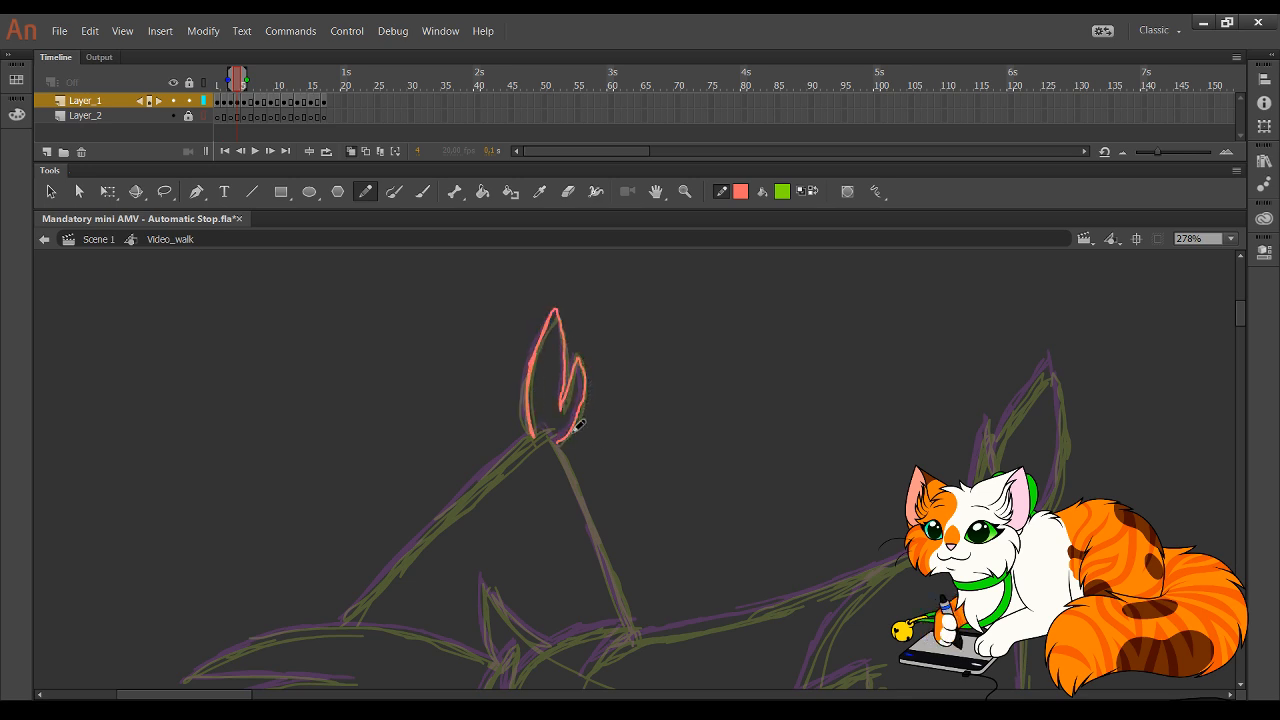
- Sketch the jagged crown fur between the ears and the near ear's long front edge up to its tip
left_click_drag(915, 462, 864, 394)
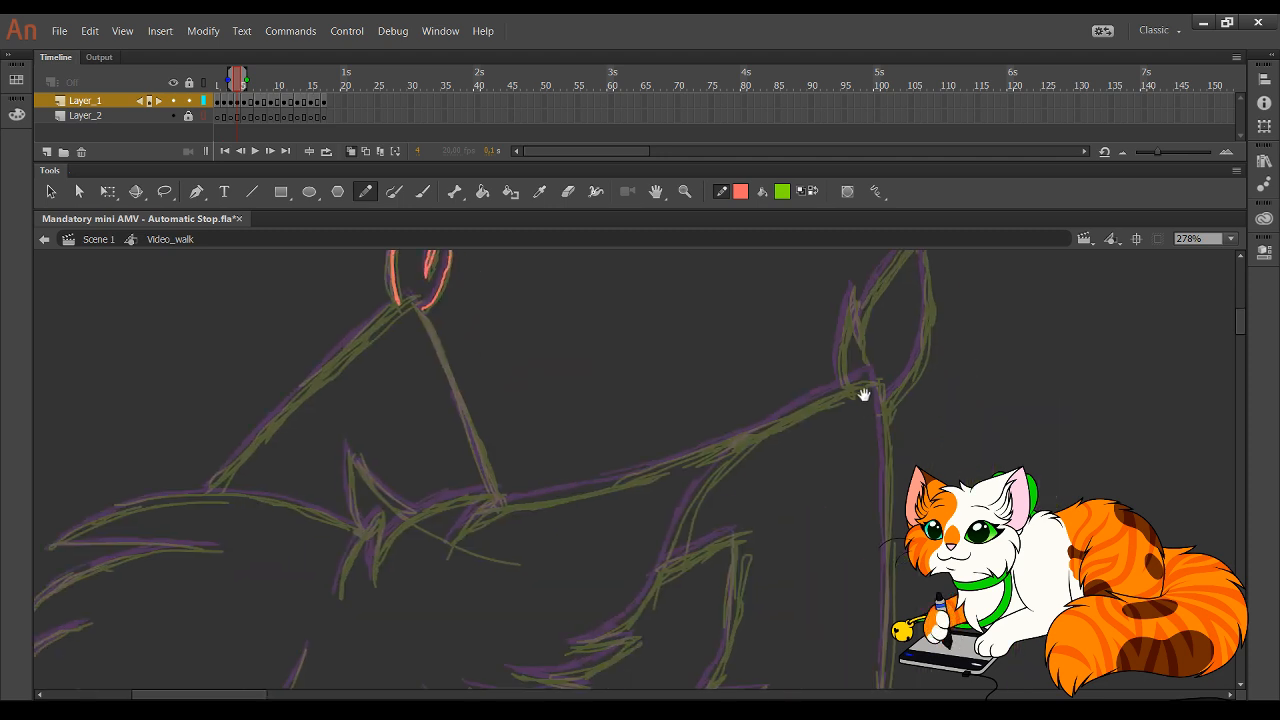
mouse_move(341, 588)
left_mouse_down()
mouse_move(384, 510)
mouse_move(372, 582)
left_mouse_up()
mouse_move(390, 536)
left_mouse_down()
mouse_move(415, 508)
mouse_move(488, 490)
mouse_move(455, 541)
mouse_move(513, 499)
mouse_move(464, 530)
mouse_move(856, 370)
left_mouse_up()
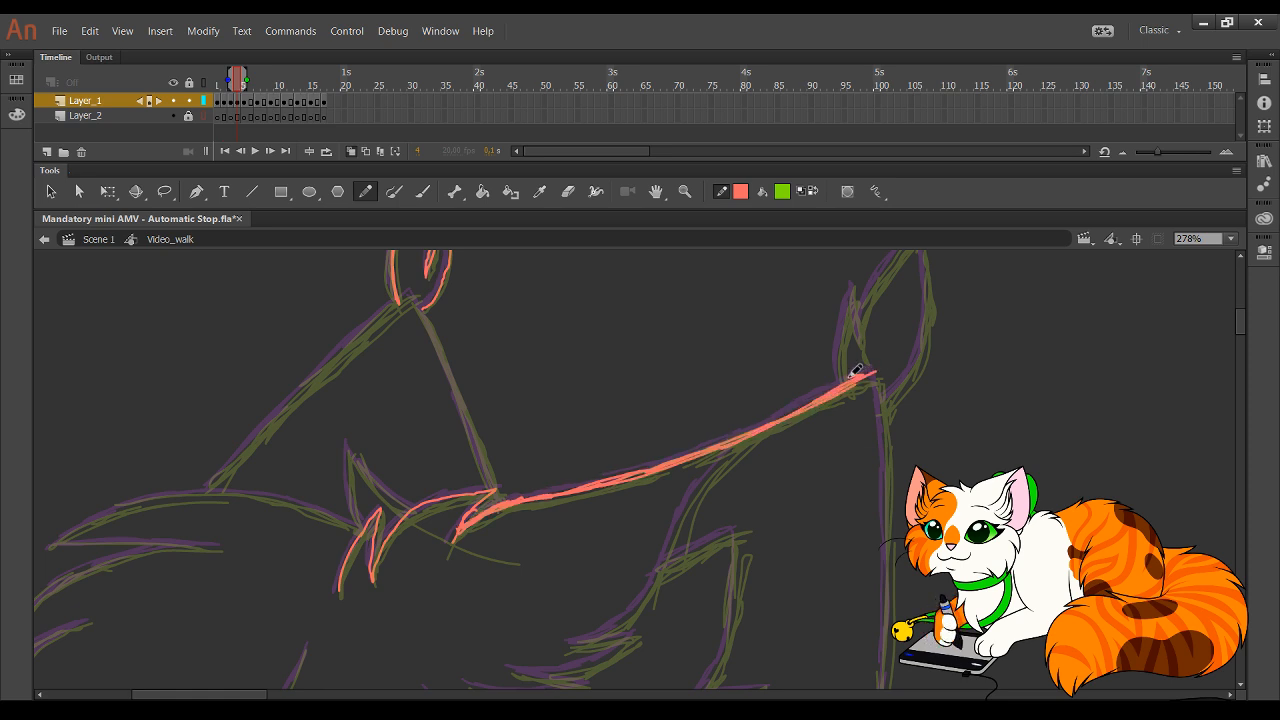
- Sketch the far ear's back edge from its tip down to the crown fur
mouse_move(457, 471)
left_mouse_down()
mouse_move(540, 441)
mouse_move(593, 466)
left_mouse_up()
left_click_drag(548, 289, 598, 396)
mouse_move(580, 342)
left_mouse_down()
mouse_move(630, 490)
mouse_move(628, 472)
left_mouse_up()
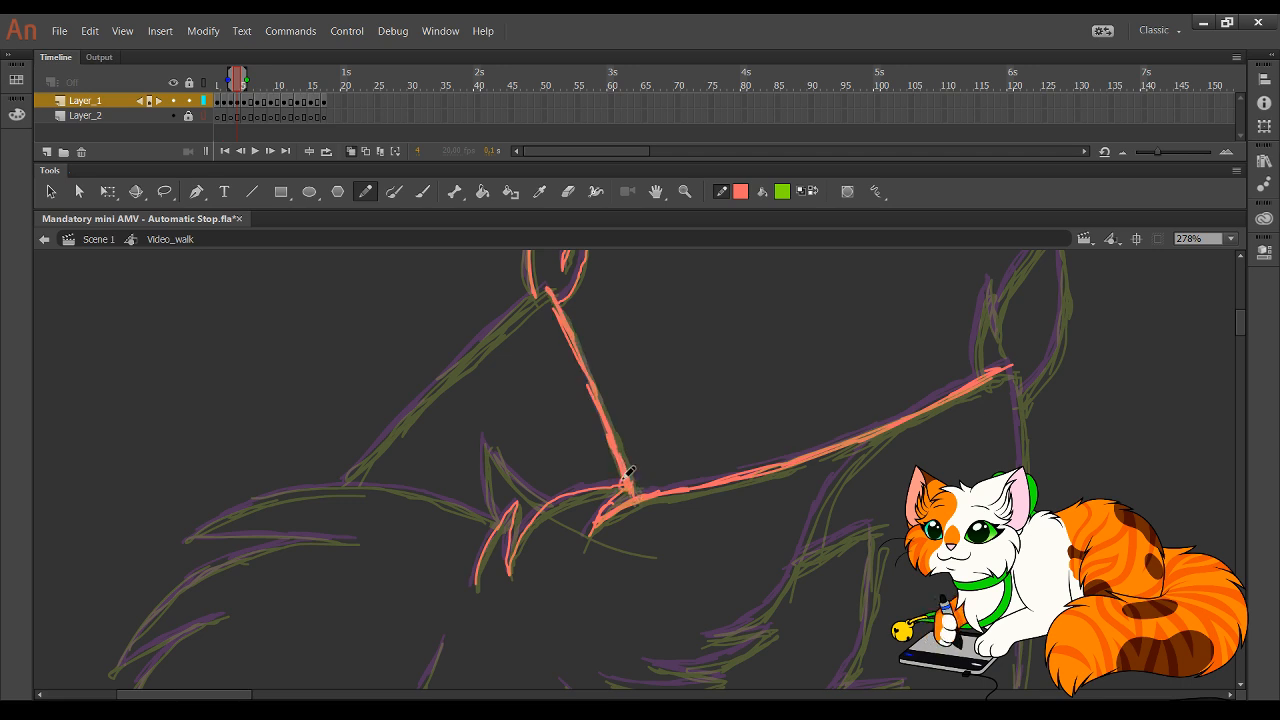
- Sketch the near ear's inner front edge with its three jagged fur points, joining it to the long front edge
mouse_move(664, 548)
left_mouse_down()
mouse_move(543, 434)
mouse_move(462, 503)
left_mouse_up()
left_click_drag(381, 574, 500, 577)
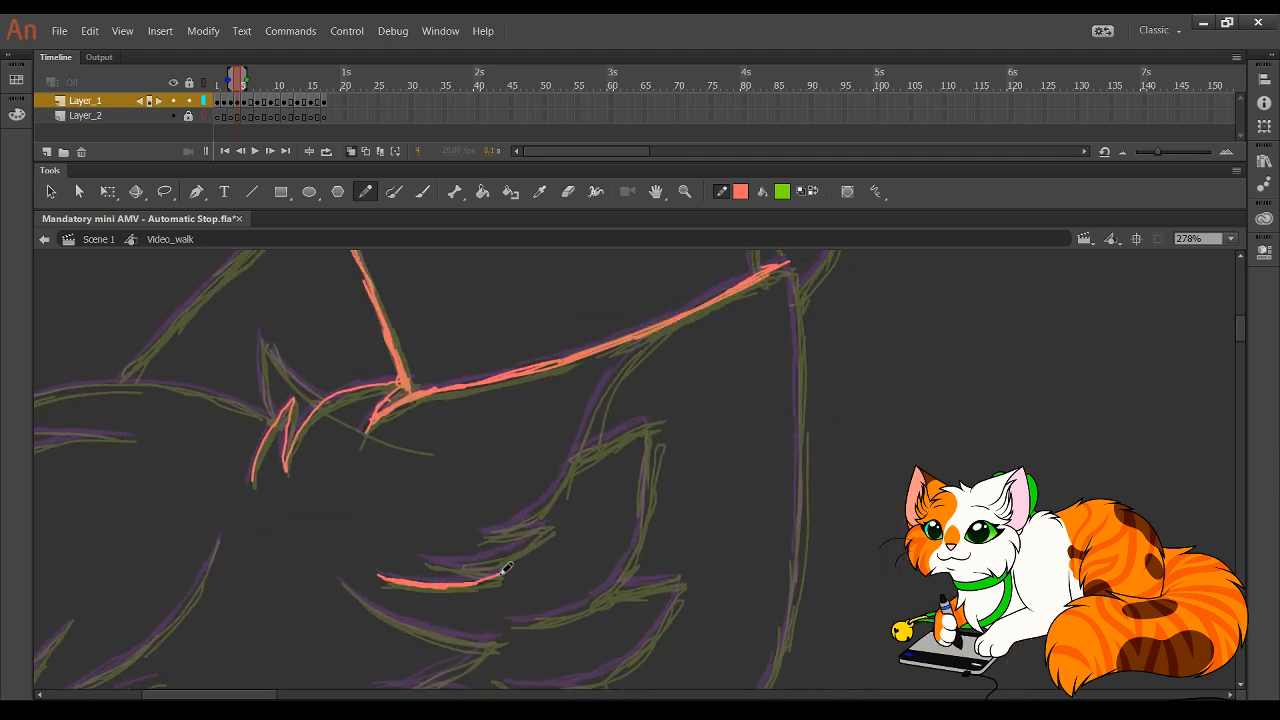
mouse_move(429, 557)
left_mouse_down()
mouse_move(490, 560)
mouse_move(473, 561)
mouse_move(545, 528)
mouse_move(523, 548)
mouse_move(550, 522)
mouse_move(484, 539)
mouse_move(547, 502)
mouse_move(536, 514)
mouse_move(573, 463)
mouse_move(566, 482)
mouse_move(613, 380)
mouse_move(772, 265)
left_mouse_up()
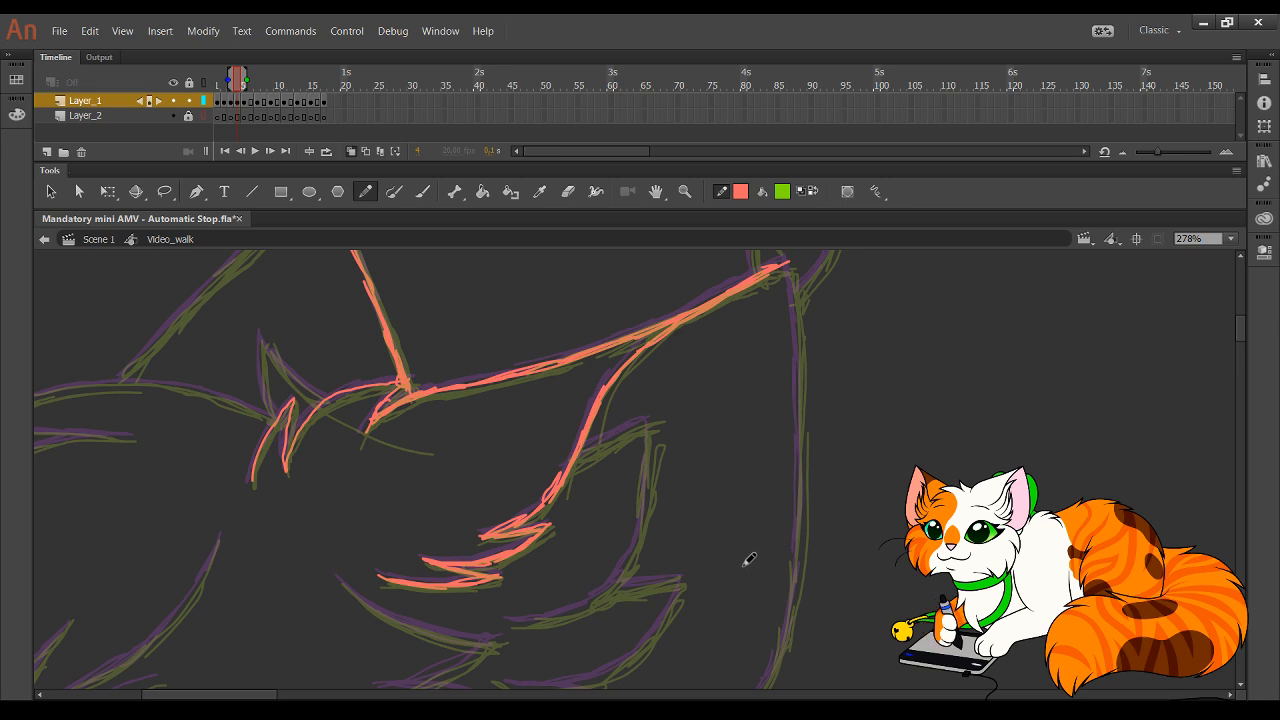
- Sketch the curved line beneath the near ear's inner fur and the sharp tuft it folds back into
mouse_move(724, 580)
left_mouse_down()
mouse_move(661, 554)
mouse_move(606, 472)
left_mouse_up()
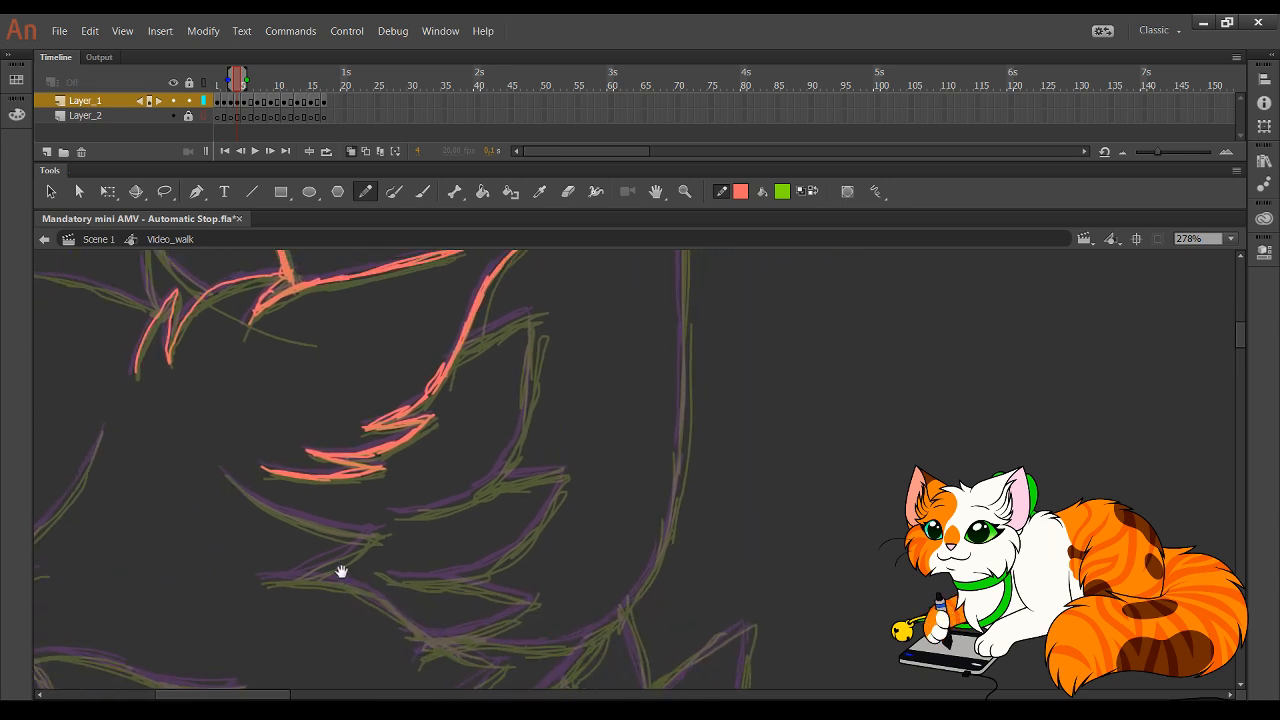
left_click_drag(341, 571, 531, 471)
mouse_move(427, 382)
left_mouse_down()
mouse_move(508, 428)
mouse_move(563, 437)
mouse_move(455, 484)
left_mouse_up()
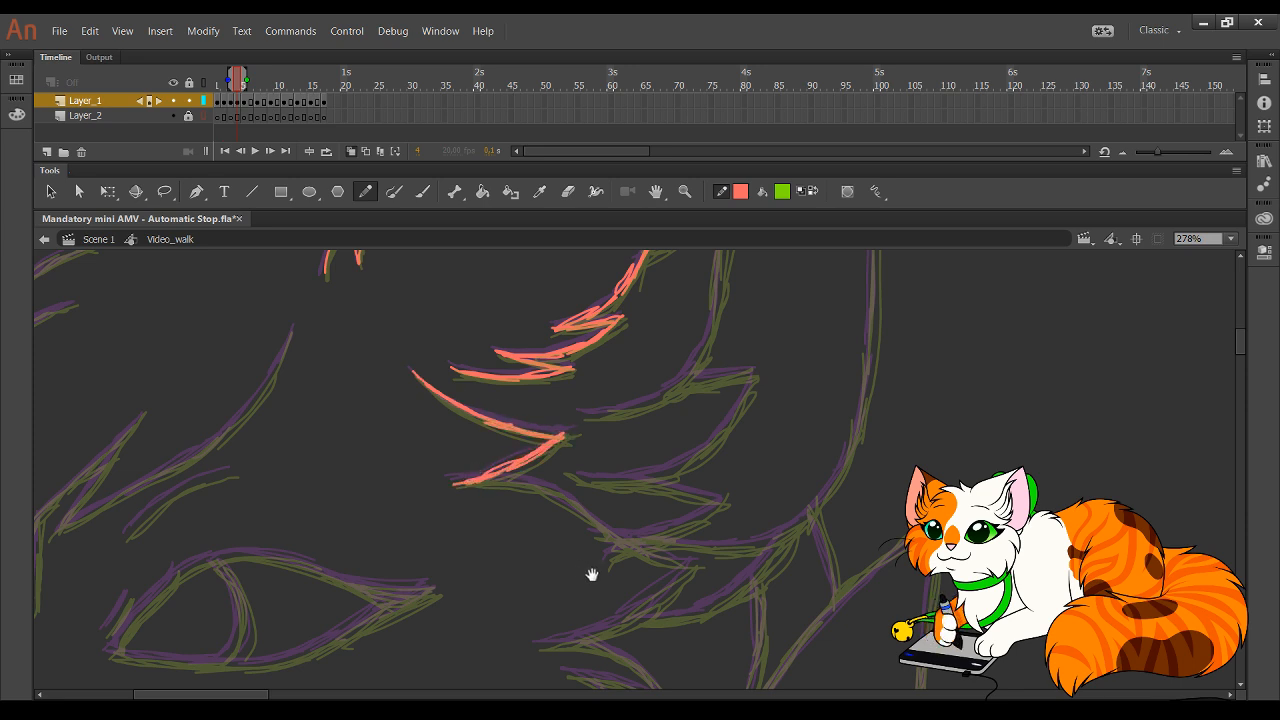
- Sketch the jagged fur along the bottom of the cheek and the curved back edge of the cheek above it
left_click_drag(592, 575, 588, 530)
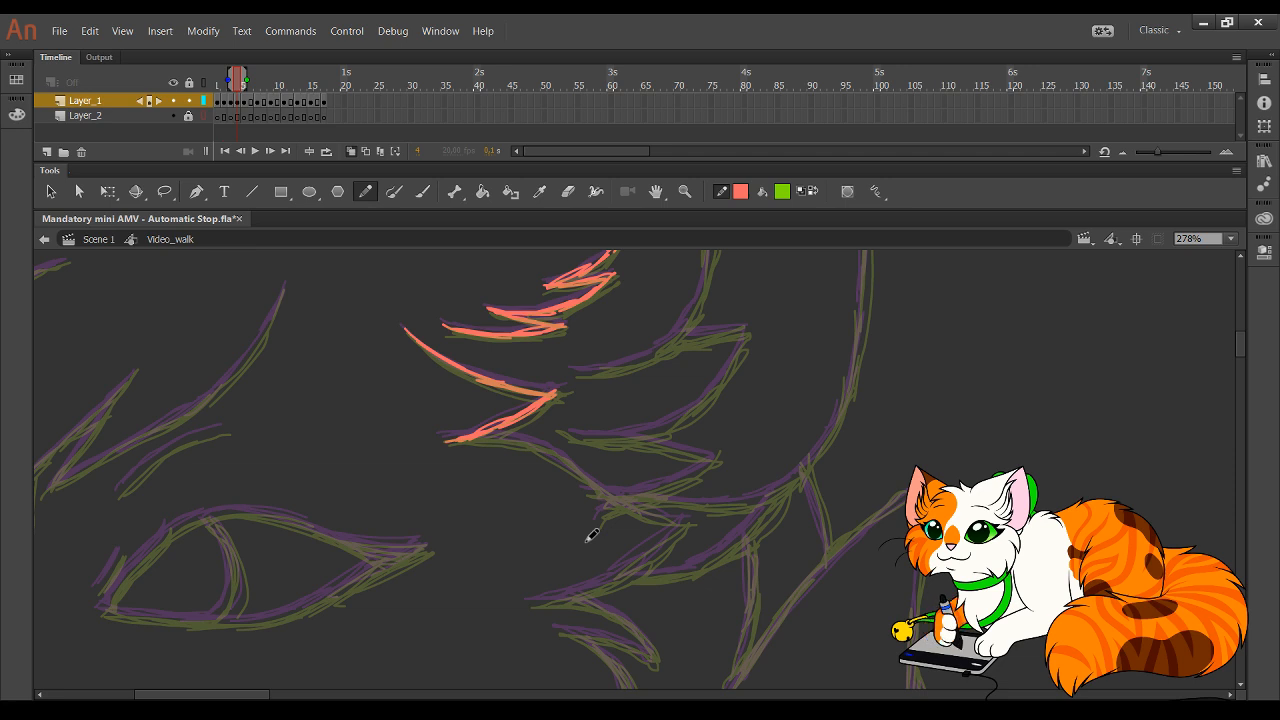
left_click_drag(606, 528, 662, 224)
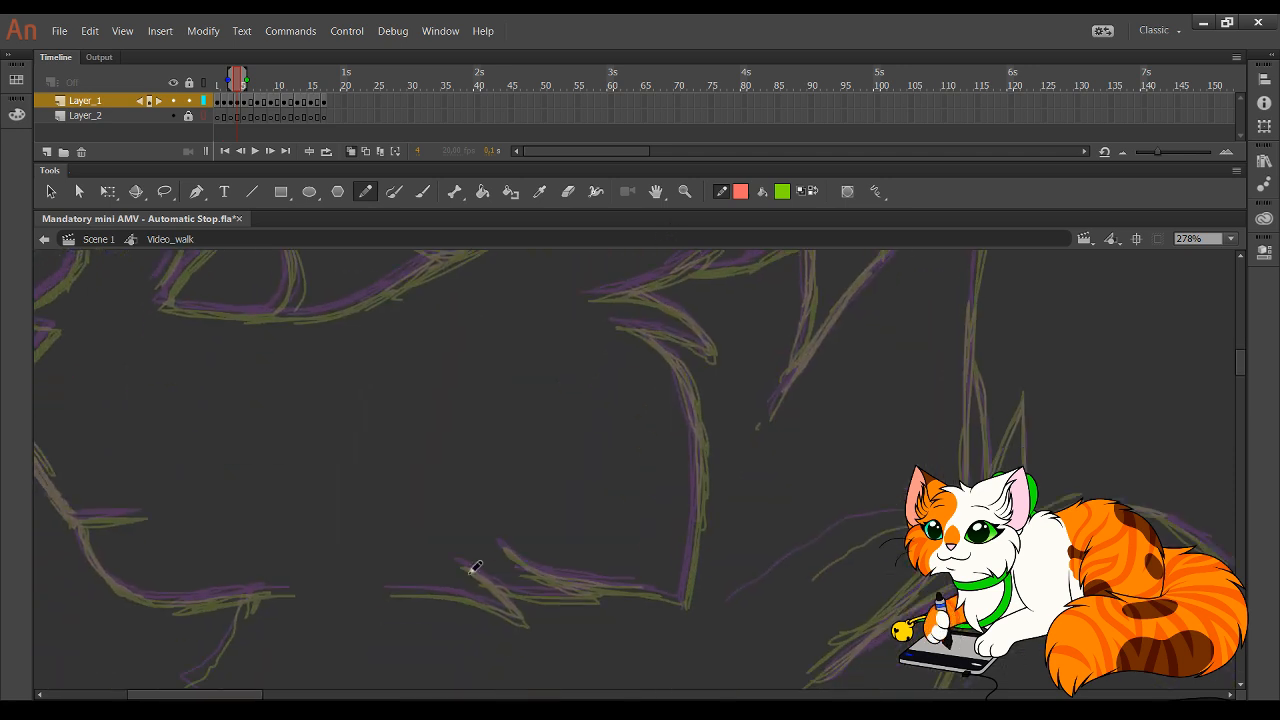
mouse_move(386, 590)
left_mouse_down()
mouse_move(474, 596)
mouse_move(519, 619)
mouse_move(465, 563)
mouse_move(509, 588)
mouse_move(591, 597)
mouse_move(504, 547)
mouse_move(684, 596)
left_mouse_up()
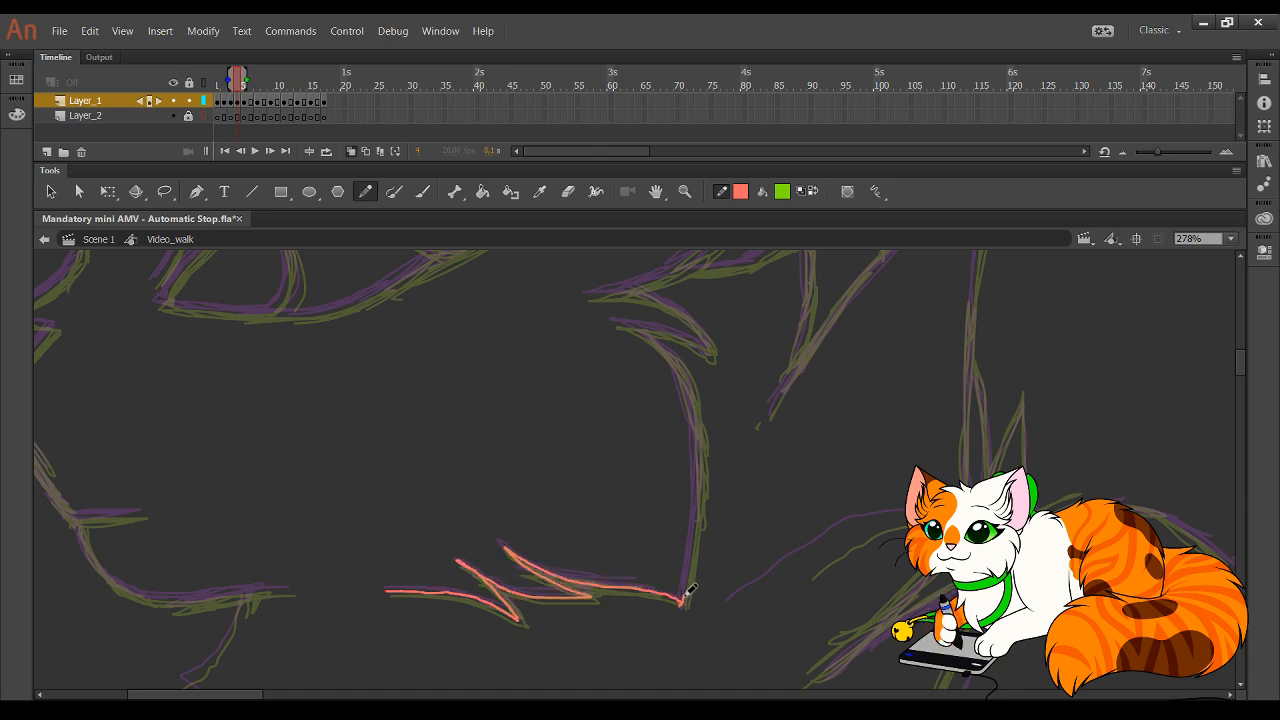
mouse_move(614, 321)
left_mouse_down()
mouse_move(665, 344)
mouse_move(689, 383)
mouse_move(700, 494)
mouse_move(685, 598)
left_mouse_up()
left_click_drag(694, 311, 622, 552)
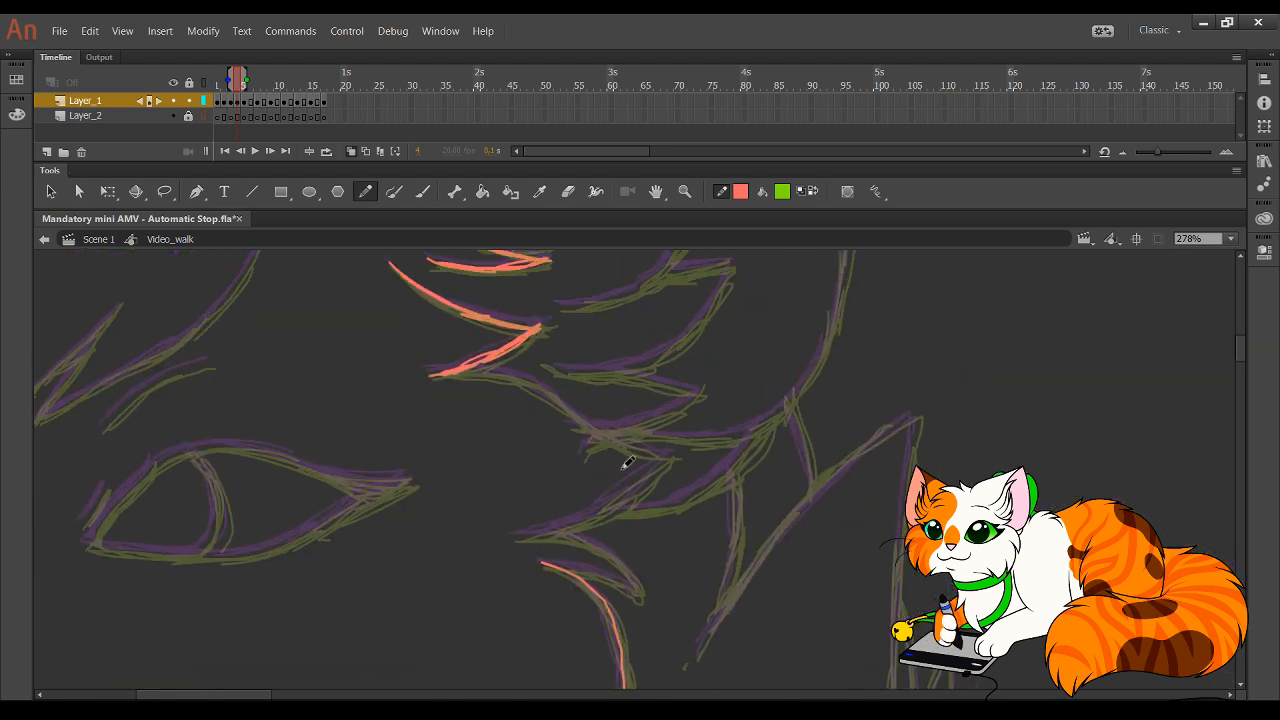
- Sketch the jagged fur between the near ear's base and the cheek, and the ear's long back edge up to its tip
mouse_move(458, 368)
left_mouse_down()
mouse_move(538, 381)
mouse_move(611, 440)
mouse_move(587, 427)
mouse_move(674, 459)
mouse_move(615, 501)
mouse_move(636, 485)
mouse_move(520, 538)
mouse_move(588, 532)
mouse_move(537, 534)
mouse_move(629, 566)
mouse_move(616, 550)
mouse_move(646, 591)
mouse_move(563, 567)
left_mouse_up()
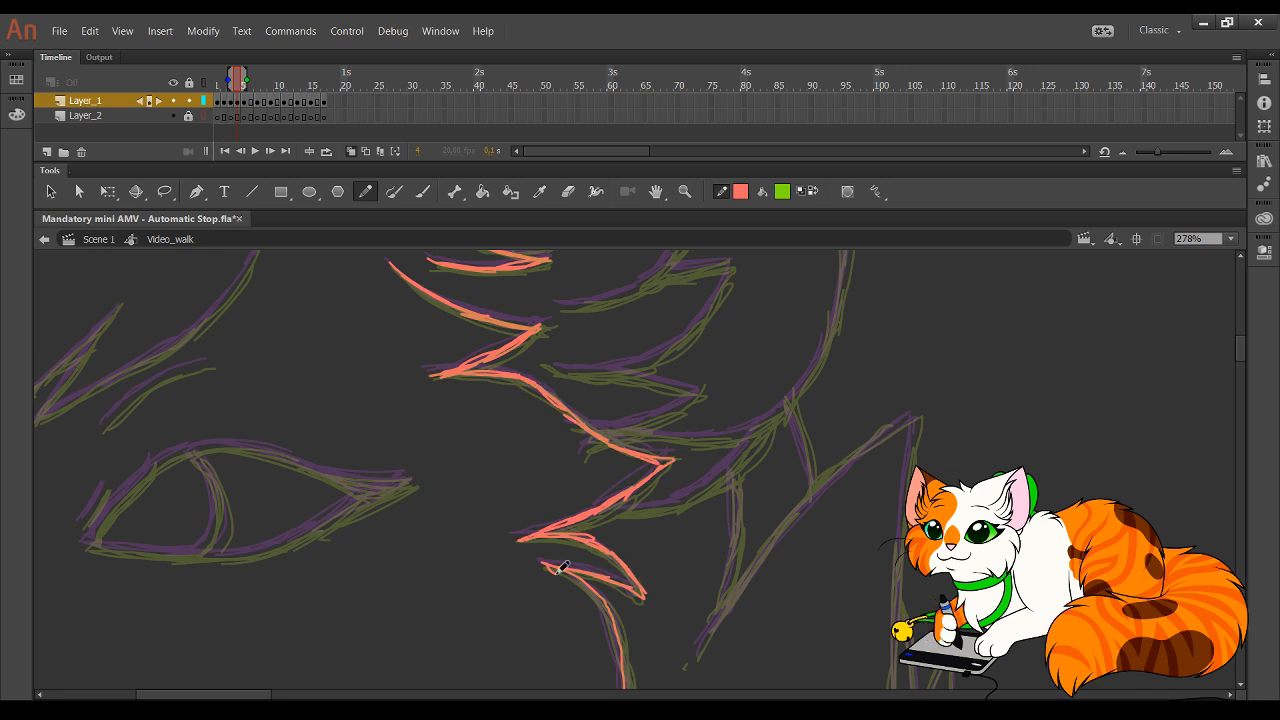
mouse_move(707, 436)
left_mouse_down()
mouse_move(606, 597)
mouse_move(626, 586)
mouse_move(634, 470)
left_mouse_up()
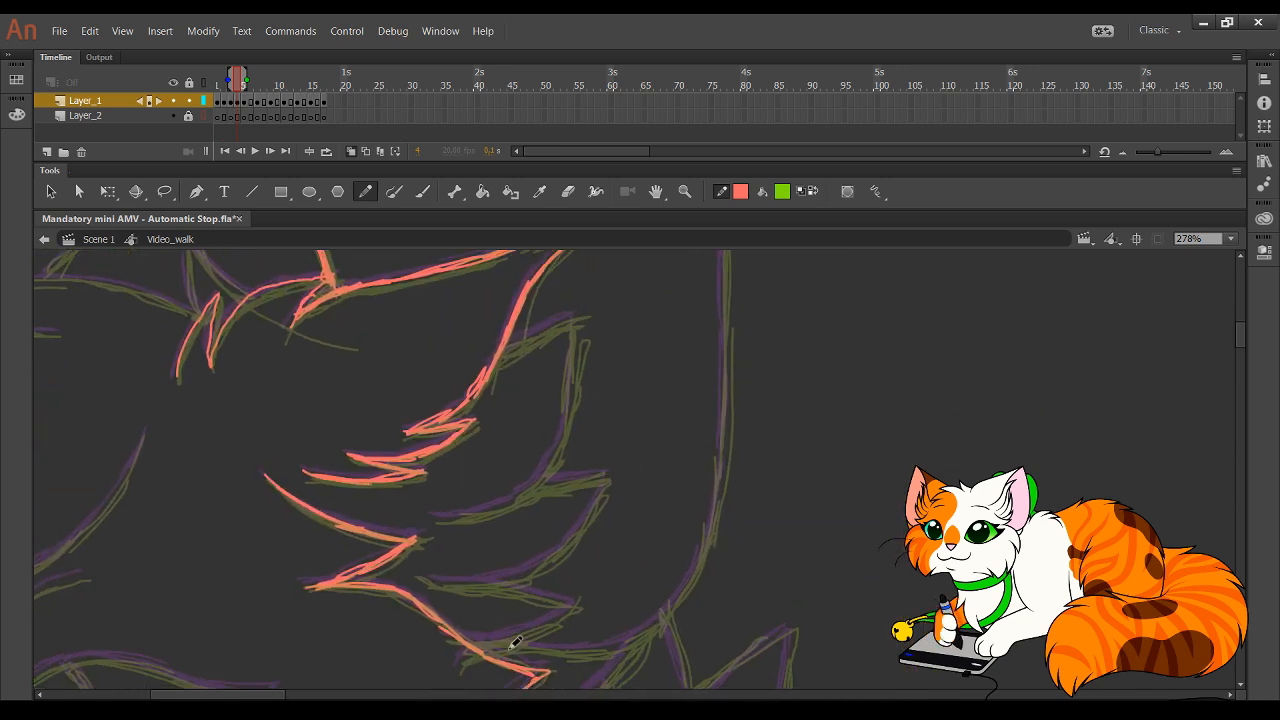
mouse_move(476, 640)
left_mouse_down()
mouse_move(623, 641)
mouse_move(600, 650)
mouse_move(669, 615)
mouse_move(712, 531)
mouse_move(725, 315)
left_mouse_up()
left_click_drag(728, 368, 726, 238)
left_click_drag(772, 456, 783, 635)
left_click_drag(739, 417, 727, 340)
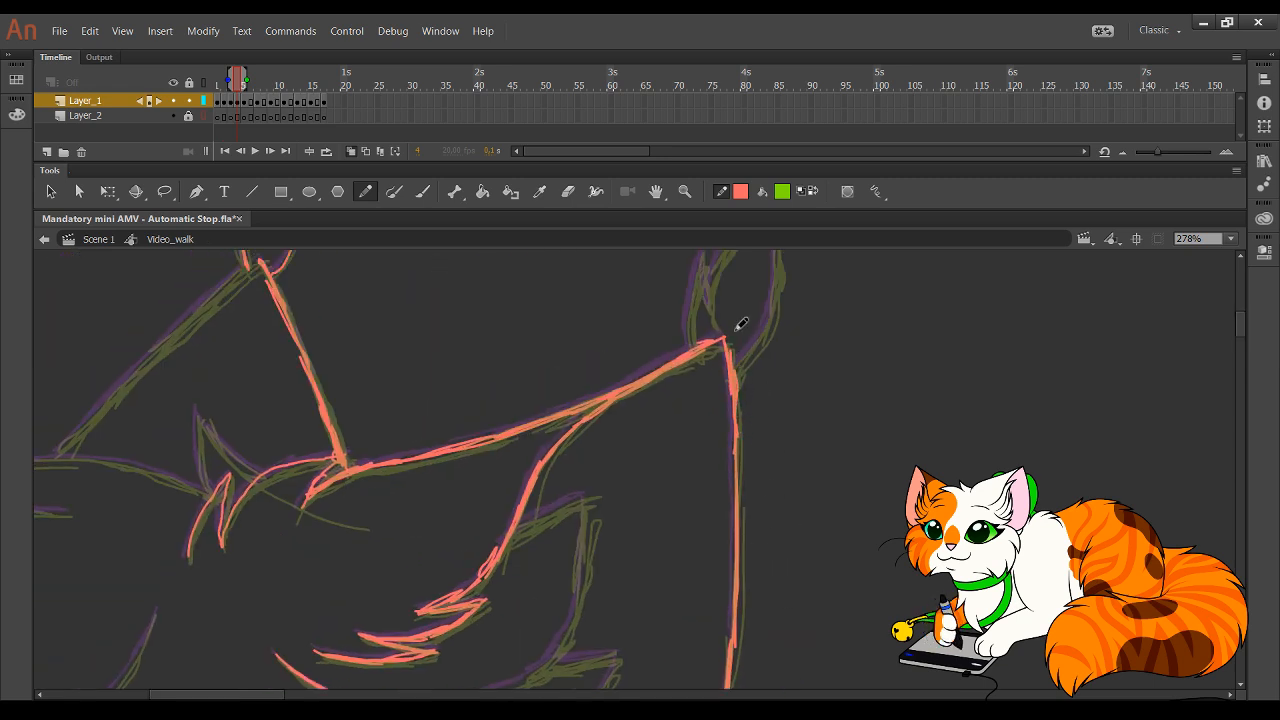
- Sketch the layered fur tufts inside the near ear's back half and the curved fur edge joining them to the ear base
left_click_drag(607, 521, 653, 380)
mouse_move(484, 566)
left_mouse_down()
mouse_move(567, 546)
mouse_move(600, 514)
mouse_move(626, 437)
mouse_move(628, 364)
mouse_move(548, 405)
left_mouse_up()
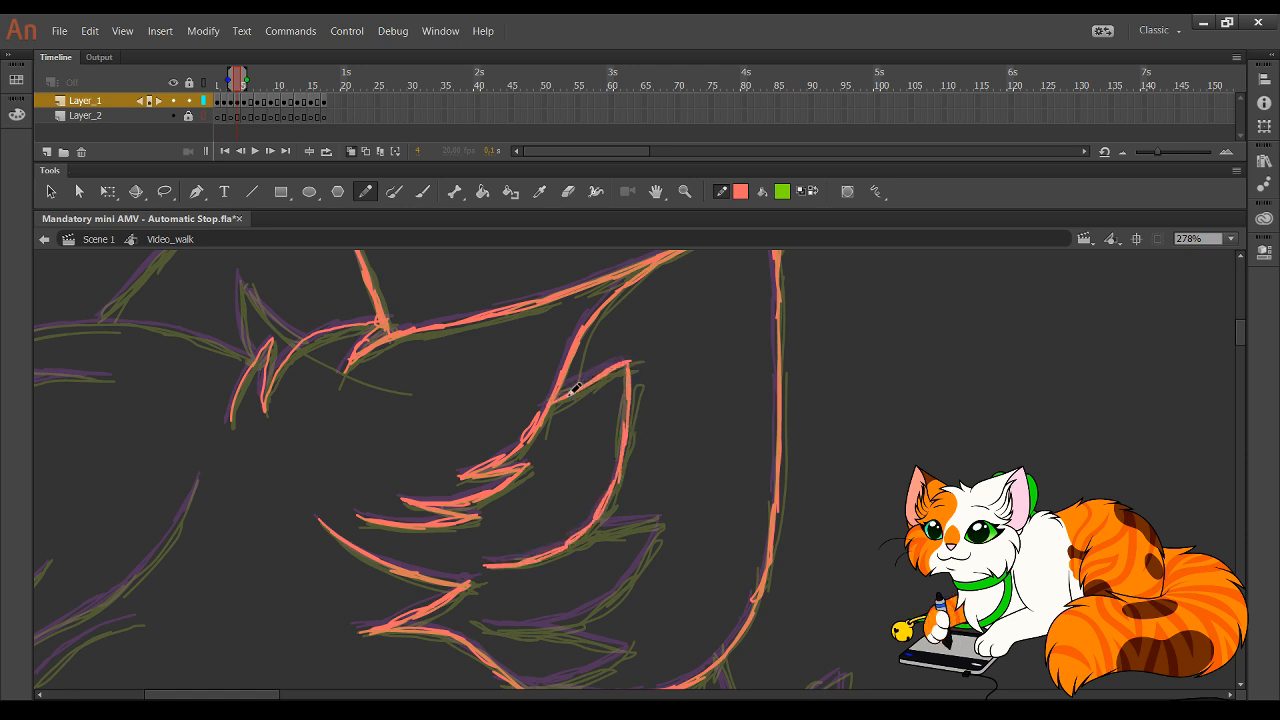
mouse_move(483, 614)
left_mouse_down()
mouse_move(545, 624)
mouse_move(608, 602)
mouse_move(670, 512)
mouse_move(585, 534)
left_mouse_up()
left_click_drag(609, 591, 614, 523)
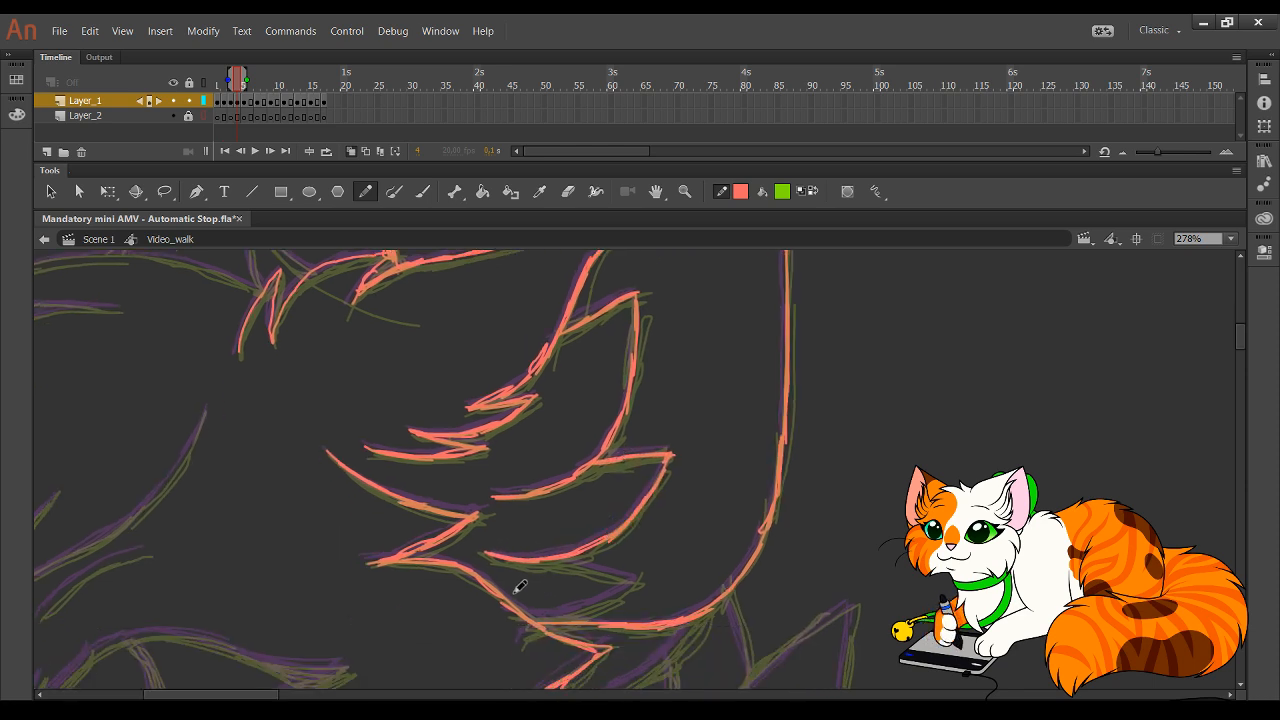
mouse_move(518, 598)
left_mouse_down()
mouse_move(606, 600)
mouse_move(640, 578)
mouse_move(568, 556)
left_mouse_up()
left_click_drag(657, 563, 602, 461)
mouse_move(490, 597)
left_mouse_down()
mouse_move(540, 582)
mouse_move(642, 513)
left_mouse_up()
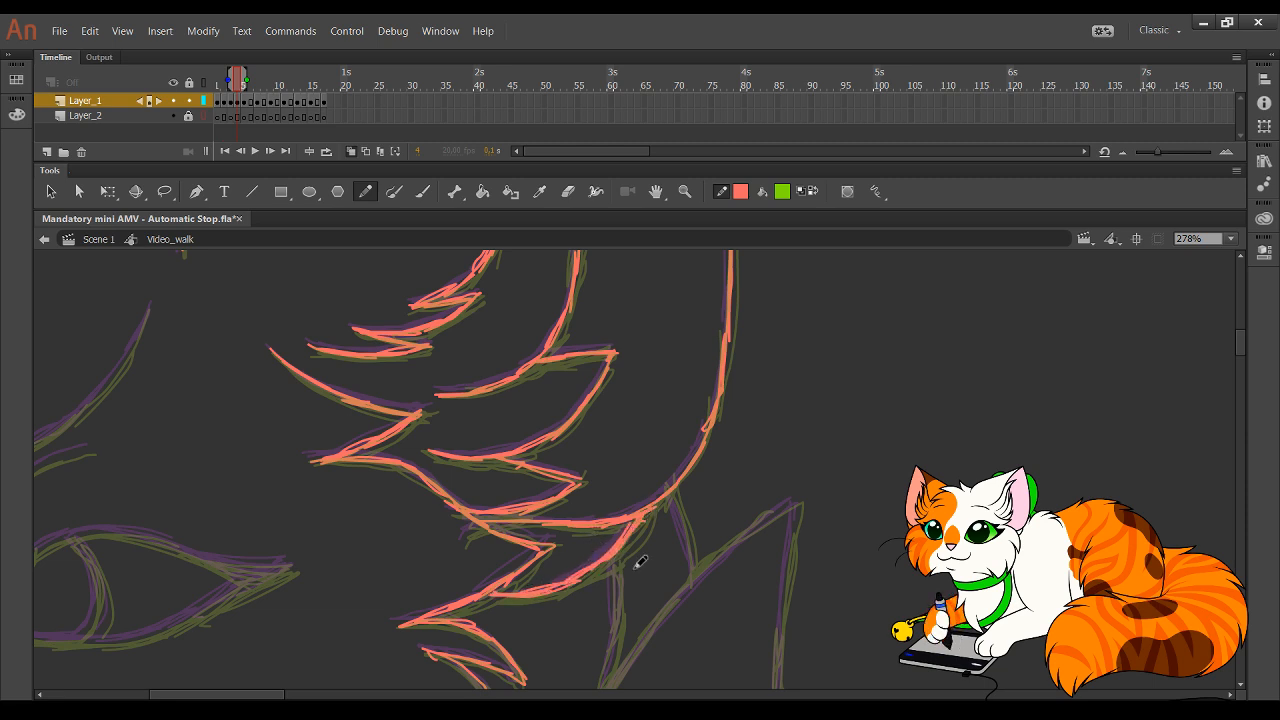
- Sketch the split, leaf-shaped fur tuft on the tip of the near ear
mouse_move(623, 452)
left_mouse_down()
mouse_move(594, 609)
mouse_move(657, 329)
left_mouse_up()
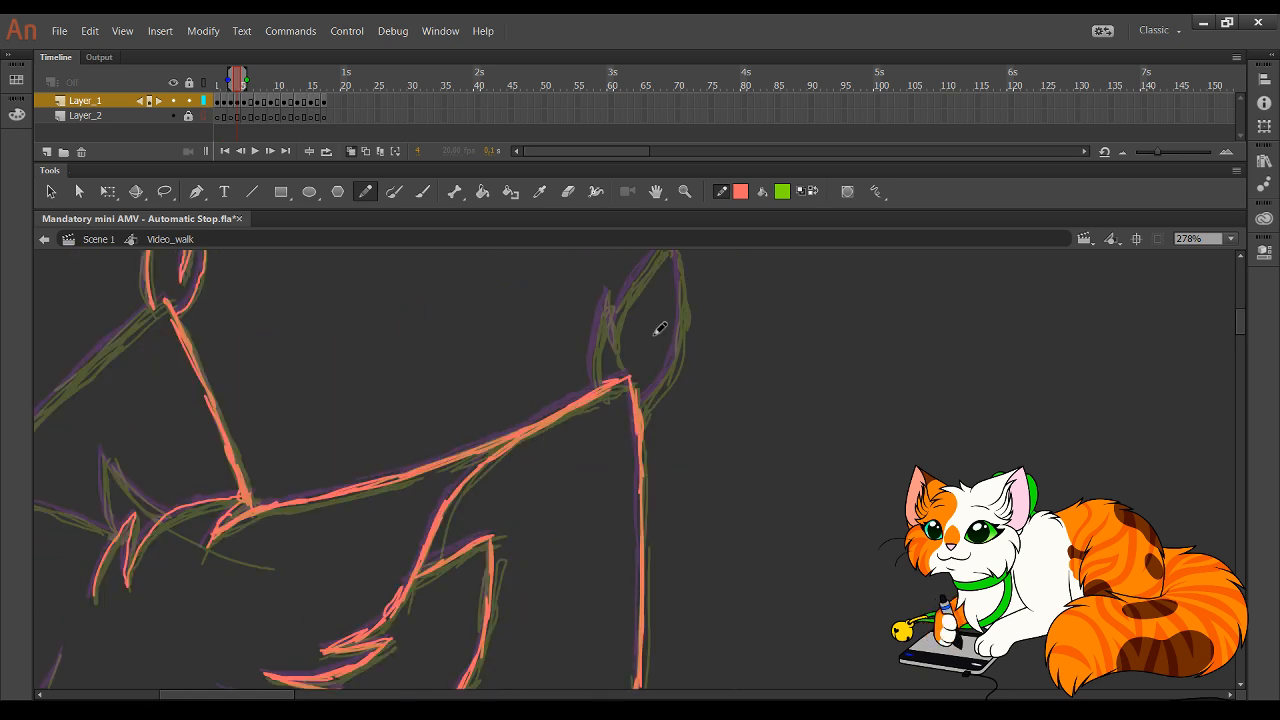
left_click_drag(654, 422, 655, 499)
left_click_drag(599, 466, 606, 396)
mouse_move(598, 443)
left_mouse_down()
mouse_move(610, 372)
mouse_move(619, 431)
mouse_move(677, 306)
mouse_move(686, 405)
mouse_move(668, 468)
mouse_move(644, 494)
left_mouse_up()
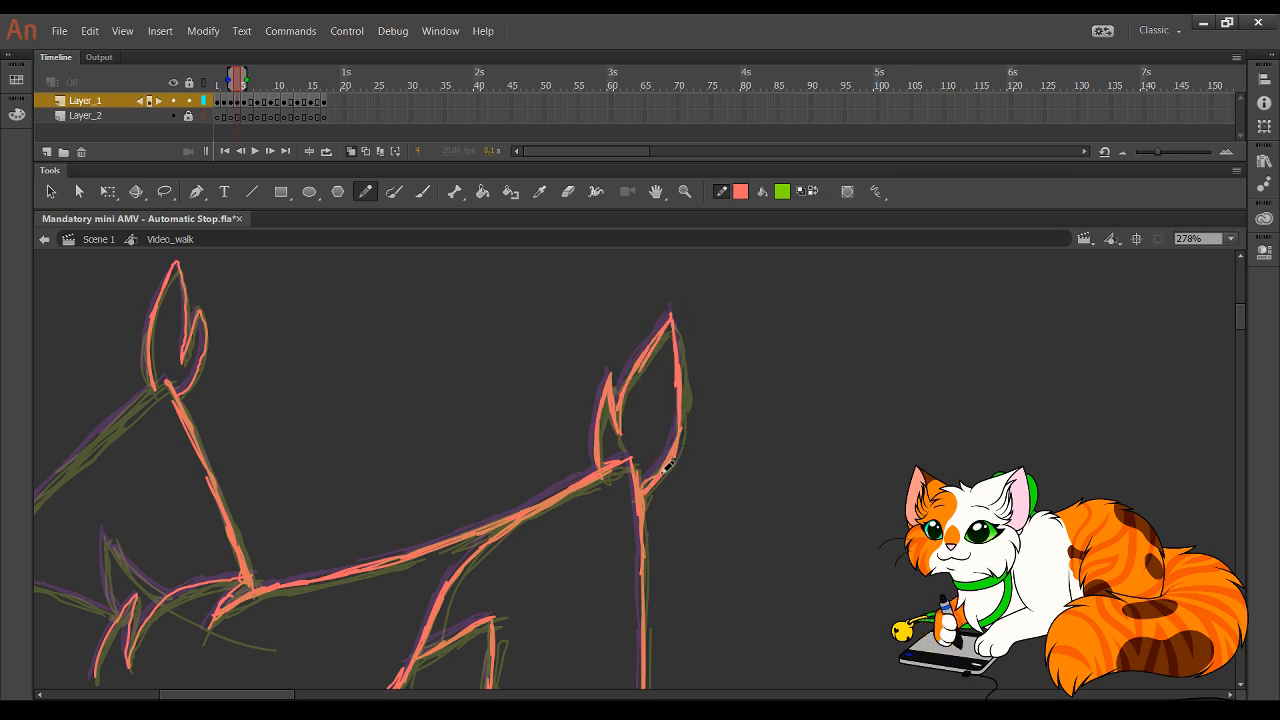
- Sketch the sharp pointed fur tuft standing up on the crown between the two ears
mouse_move(386, 490)
left_mouse_down()
mouse_move(694, 306)
mouse_move(849, 277)
mouse_move(842, 305)
left_mouse_up()
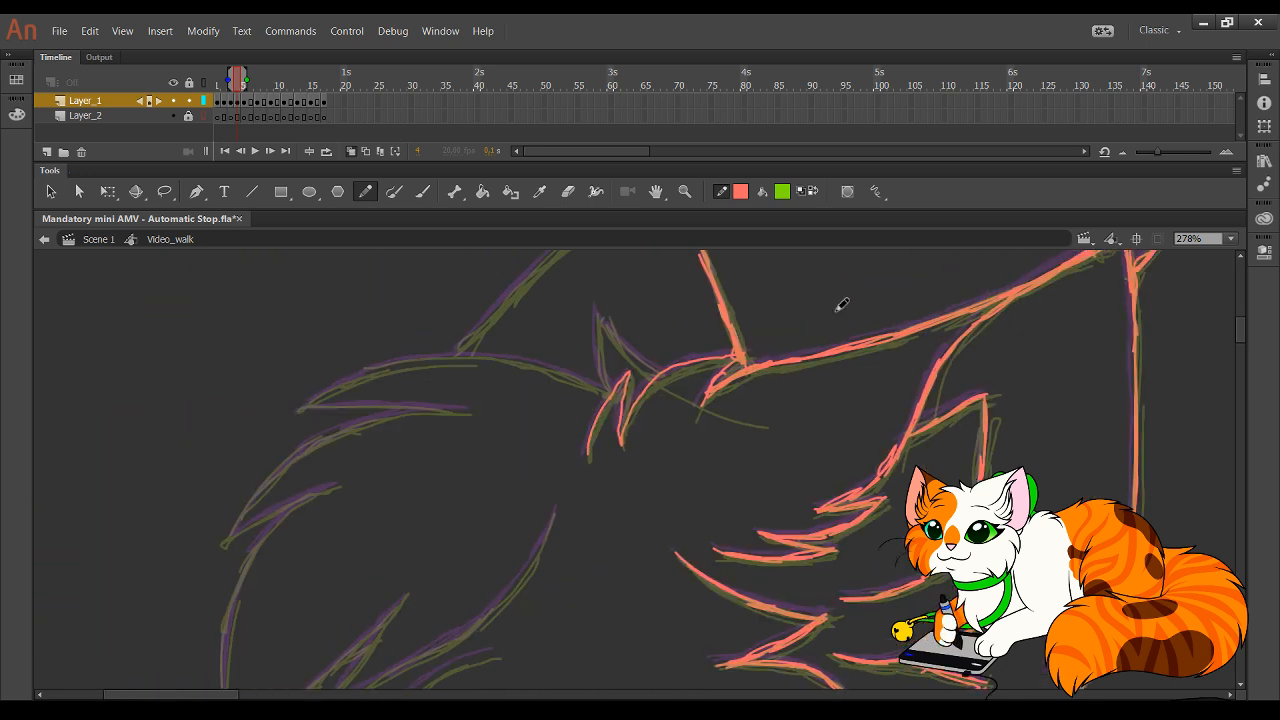
left_click_drag(616, 465, 664, 474)
mouse_move(706, 385)
left_mouse_down()
mouse_move(643, 315)
mouse_move(659, 394)
left_mouse_up()
left_click_drag(644, 328, 660, 401)
mouse_move(657, 397)
left_mouse_down()
mouse_move(626, 346)
mouse_move(634, 362)
left_mouse_up()
key("Delete")
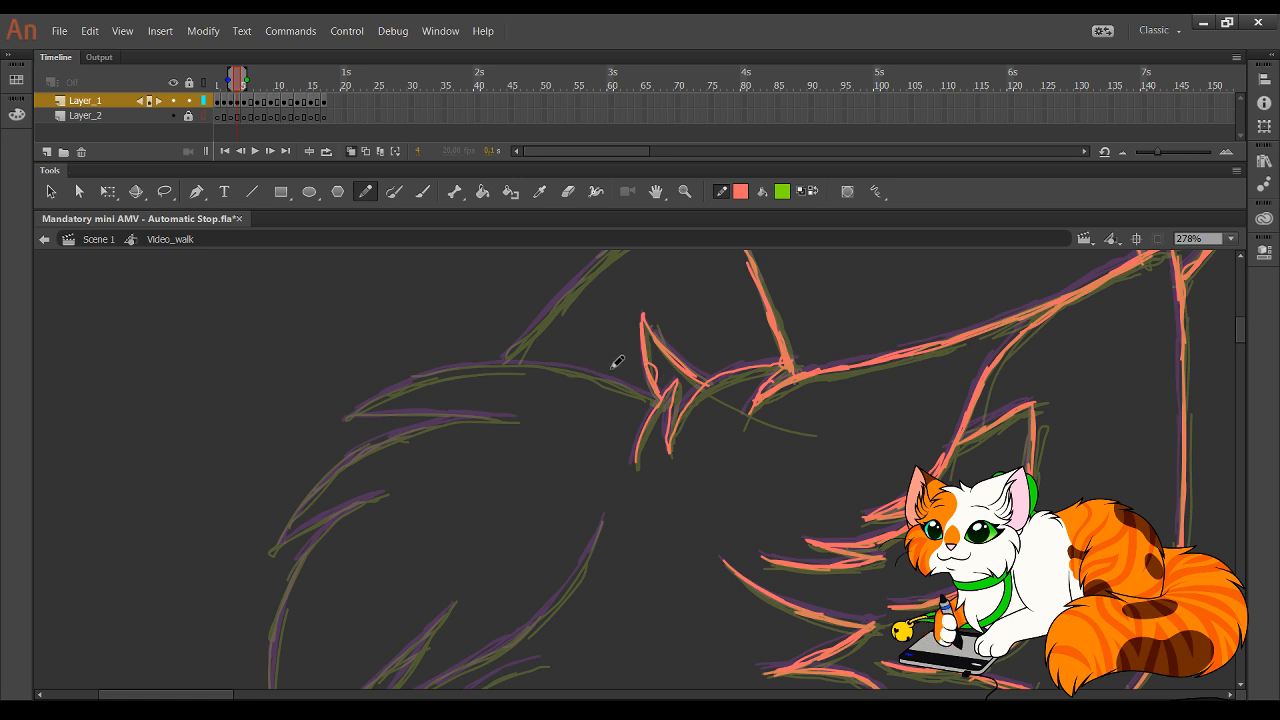
- Sketch the crown line and the spiky forelock falling over the forehead to its long point and back up above the eye
mouse_move(641, 393)
left_mouse_down()
mouse_move(536, 366)
mouse_move(550, 366)
mouse_move(428, 372)
mouse_move(451, 366)
mouse_move(354, 414)
mouse_move(386, 395)
mouse_move(359, 417)
mouse_move(510, 417)
left_mouse_up()
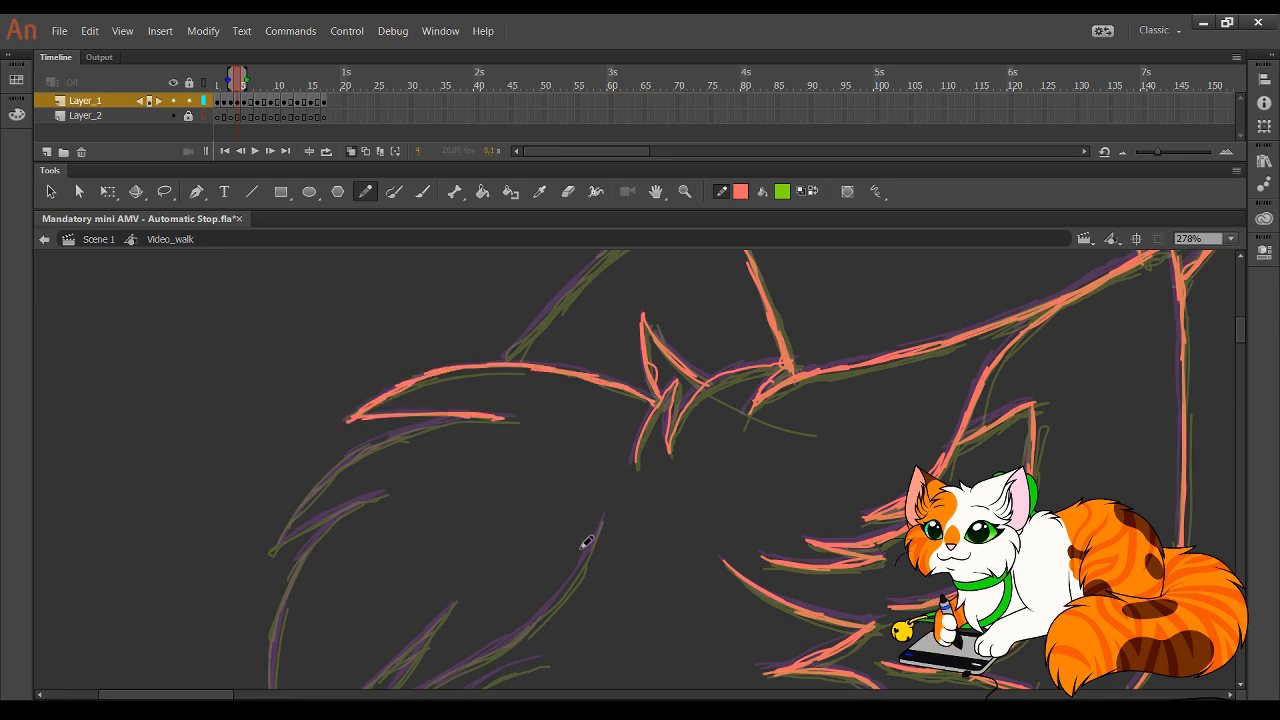
left_click_drag(497, 471, 557, 367)
mouse_move(340, 438)
left_mouse_down()
mouse_move(413, 351)
mouse_move(386, 375)
mouse_move(493, 318)
mouse_move(455, 326)
mouse_move(565, 310)
left_mouse_up()
mouse_move(342, 438)
left_mouse_down()
mouse_move(445, 391)
mouse_move(367, 450)
left_mouse_up()
mouse_move(423, 396)
left_mouse_down()
mouse_move(354, 494)
mouse_move(356, 473)
mouse_move(332, 568)
mouse_move(353, 480)
mouse_move(337, 624)
mouse_move(331, 572)
mouse_move(350, 668)
left_mouse_up()
scroll(529, 457, "down", 2)
mouse_move(360, 594)
left_mouse_down()
mouse_move(508, 438)
mouse_move(435, 541)
mouse_move(515, 503)
mouse_move(621, 421)
mouse_move(604, 446)
mouse_move(663, 337)
left_mouse_up()
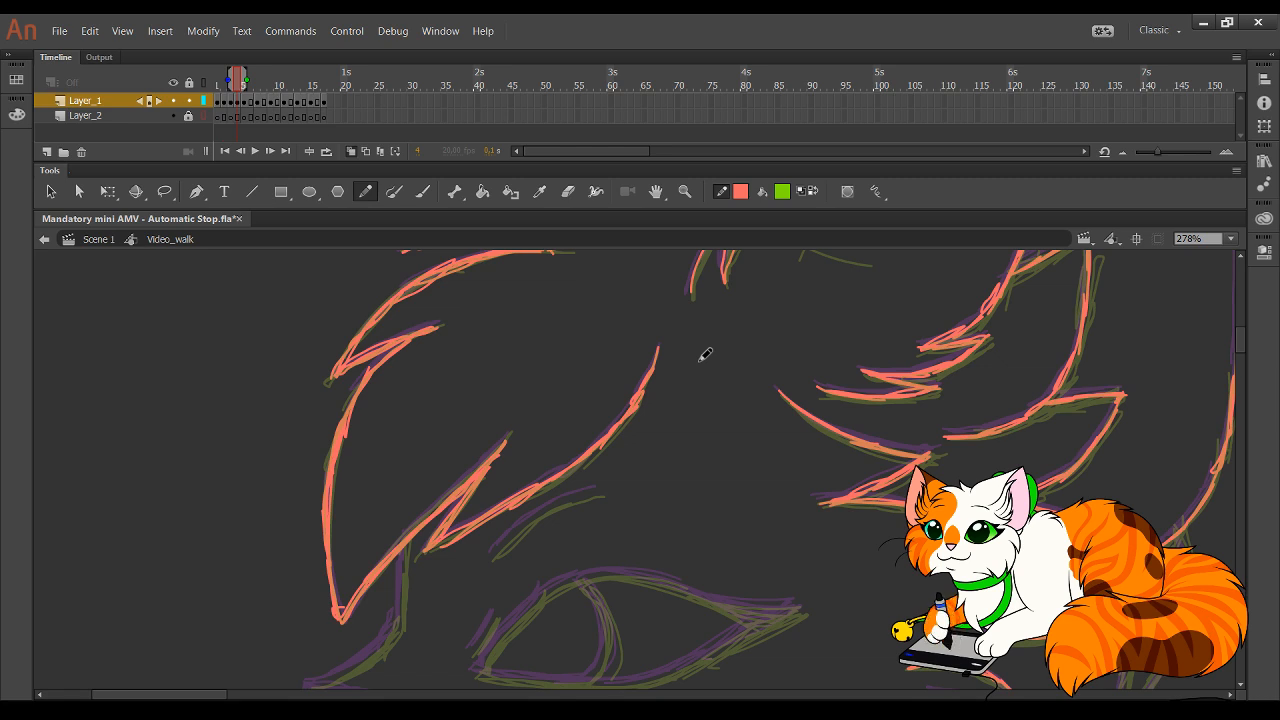
- Sketch the far ear's front edge from the crown fur up to its tip
left_click_drag(637, 337, 507, 624)
left_click_drag(589, 411, 566, 431)
left_click_drag(410, 497, 598, 314)
left_click_drag(526, 374, 620, 306)
key("space")
left_click_drag(512, 528, 564, 324)
left_click_drag(468, 627, 534, 400)
left_click_drag(555, 631, 606, 431)
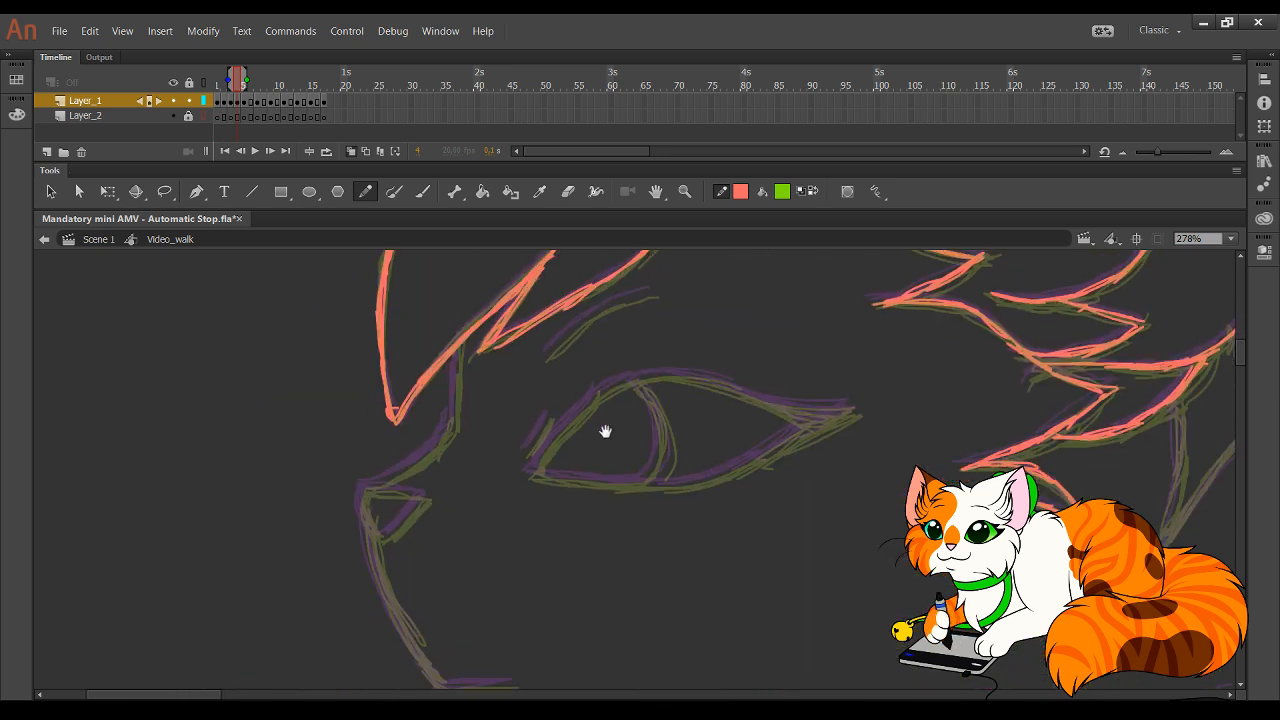
- Sketch the short curved brow line above the eye
left_click_drag(522, 506, 428, 541)
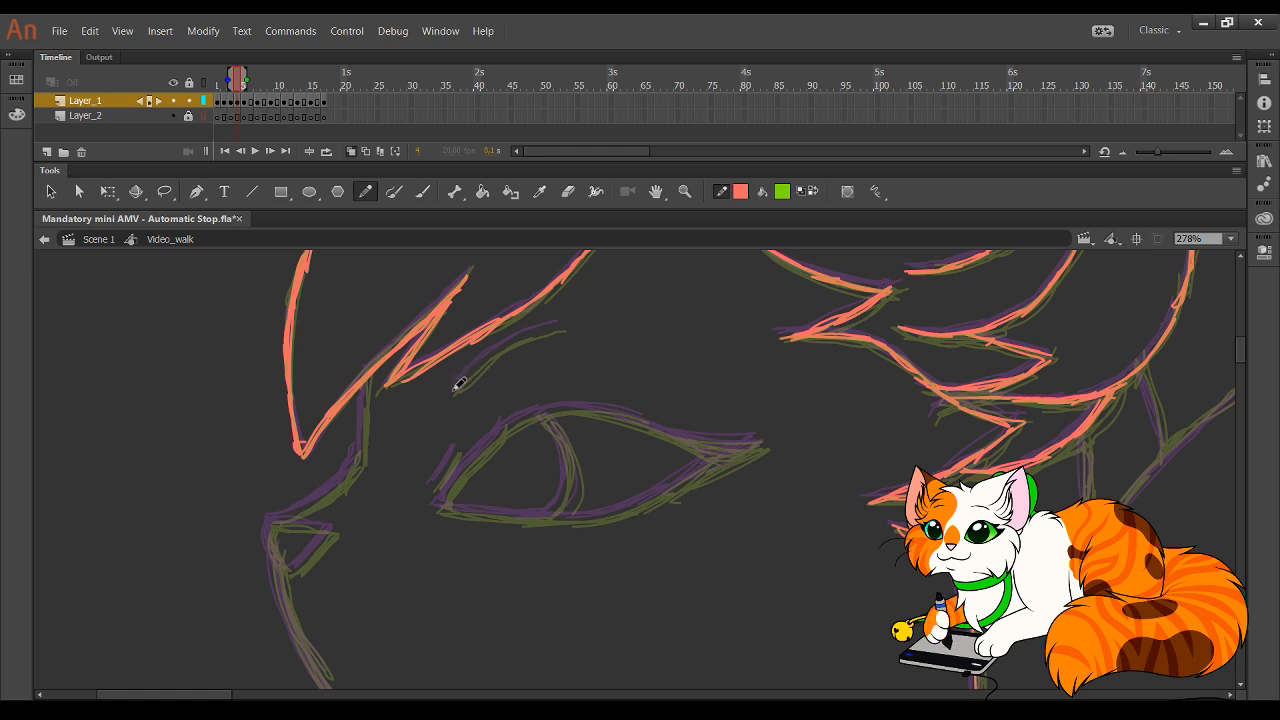
left_click_drag(457, 385, 549, 329)
left_click_drag(483, 420, 427, 382)
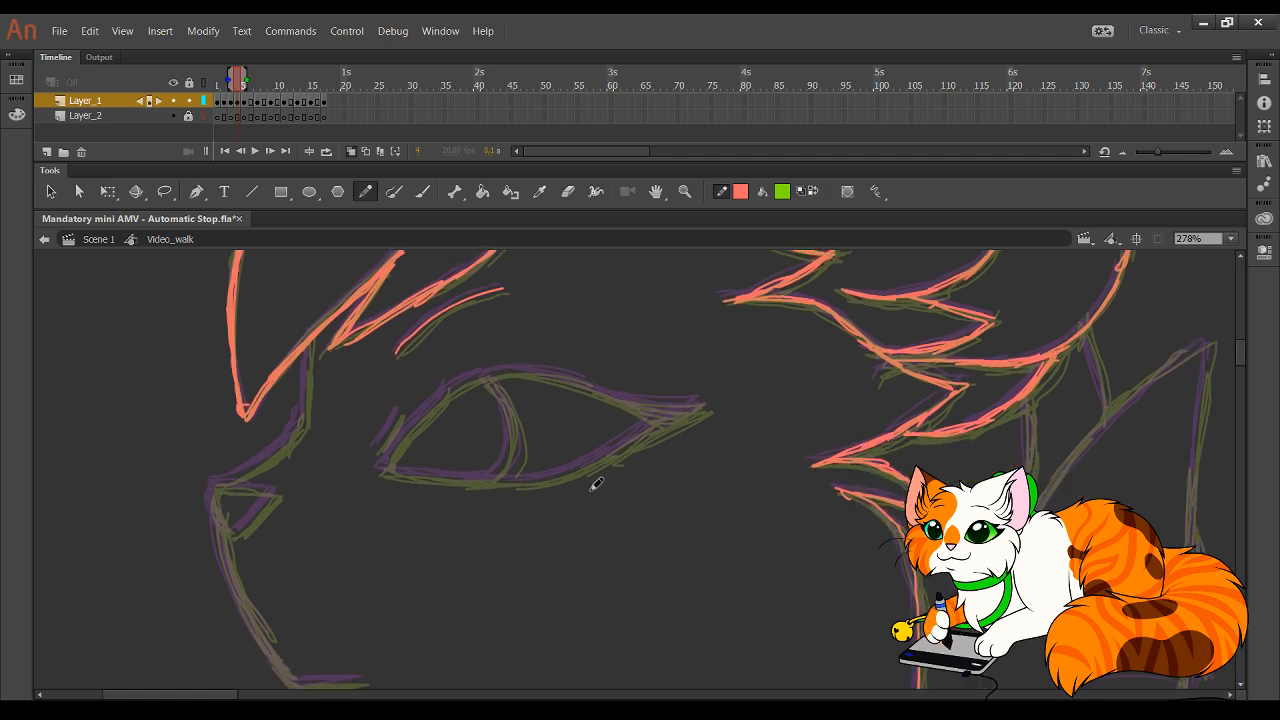
mouse_move(390, 466)
left_mouse_down()
mouse_move(420, 419)
mouse_move(392, 458)
mouse_move(458, 390)
left_mouse_up()
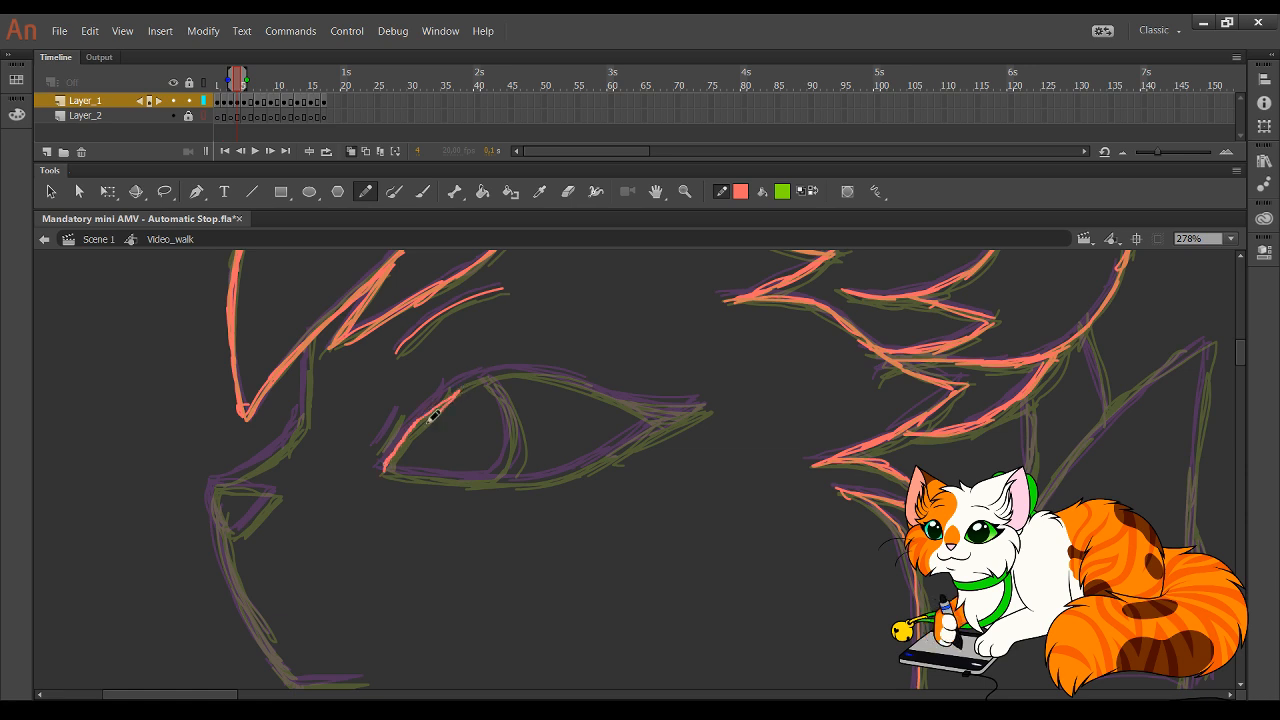
key("ctrl+z")
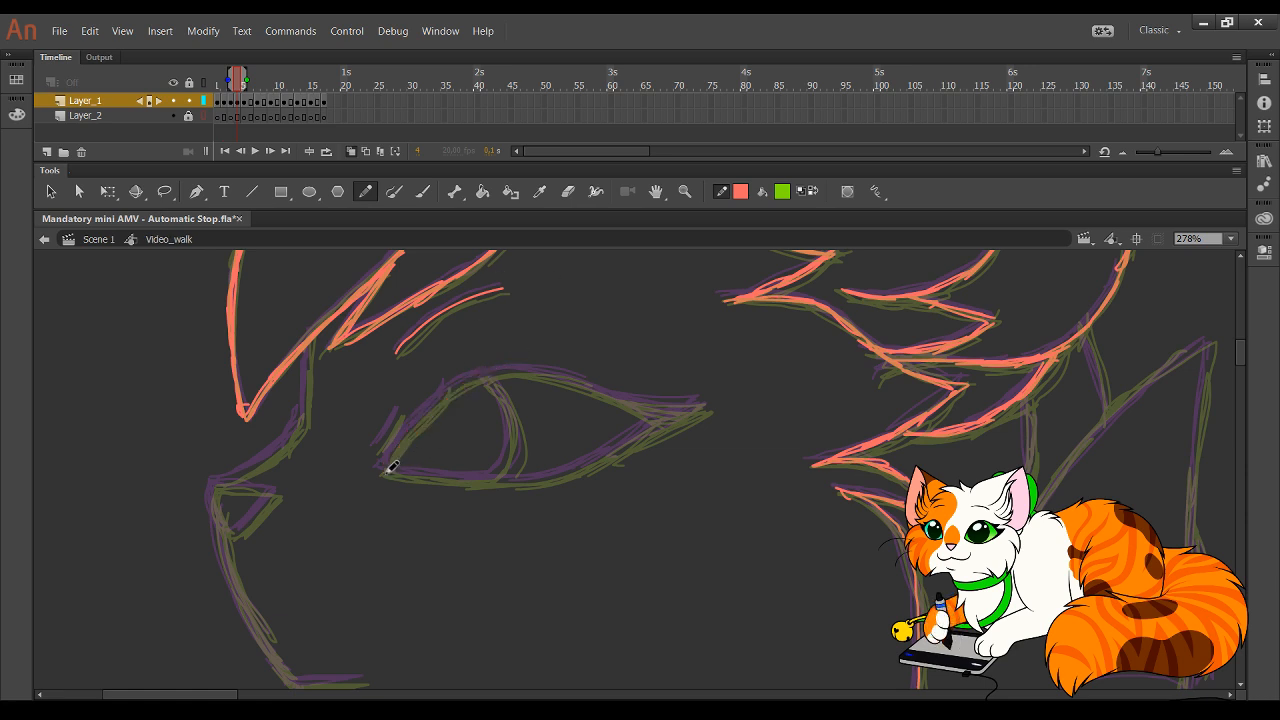
left_click_drag(388, 471, 453, 393)
key("ctrl+z")
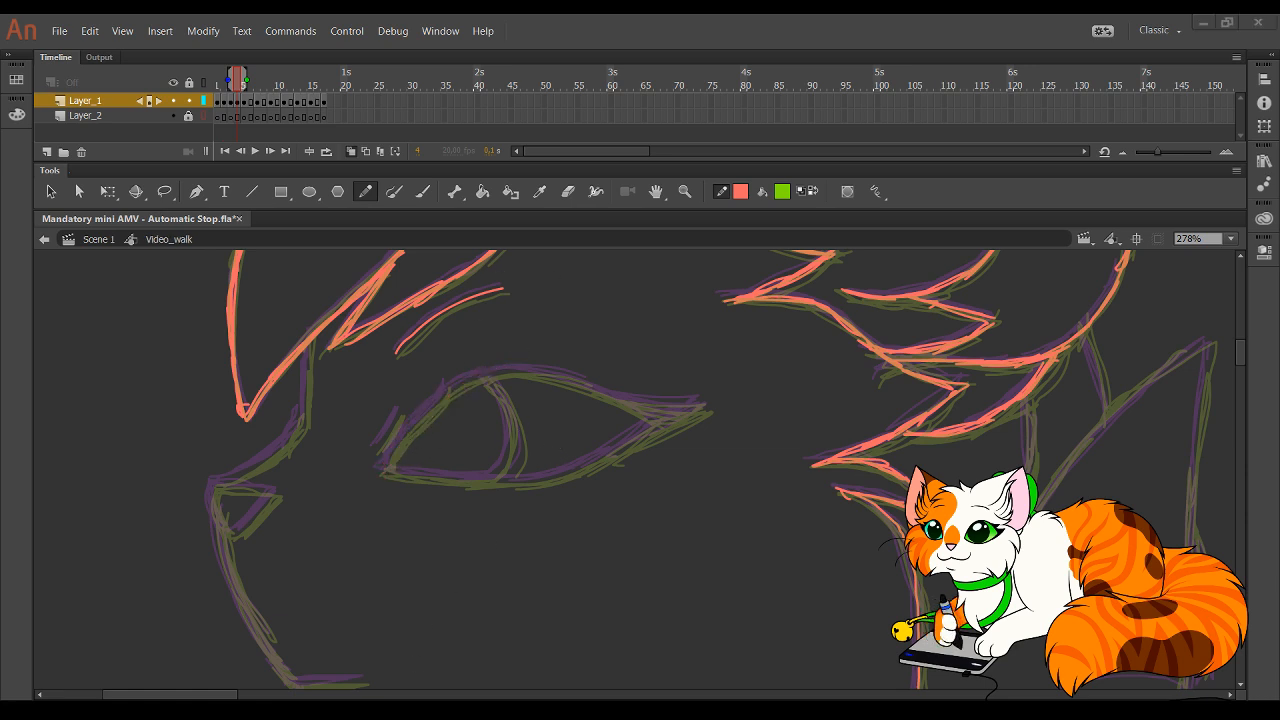
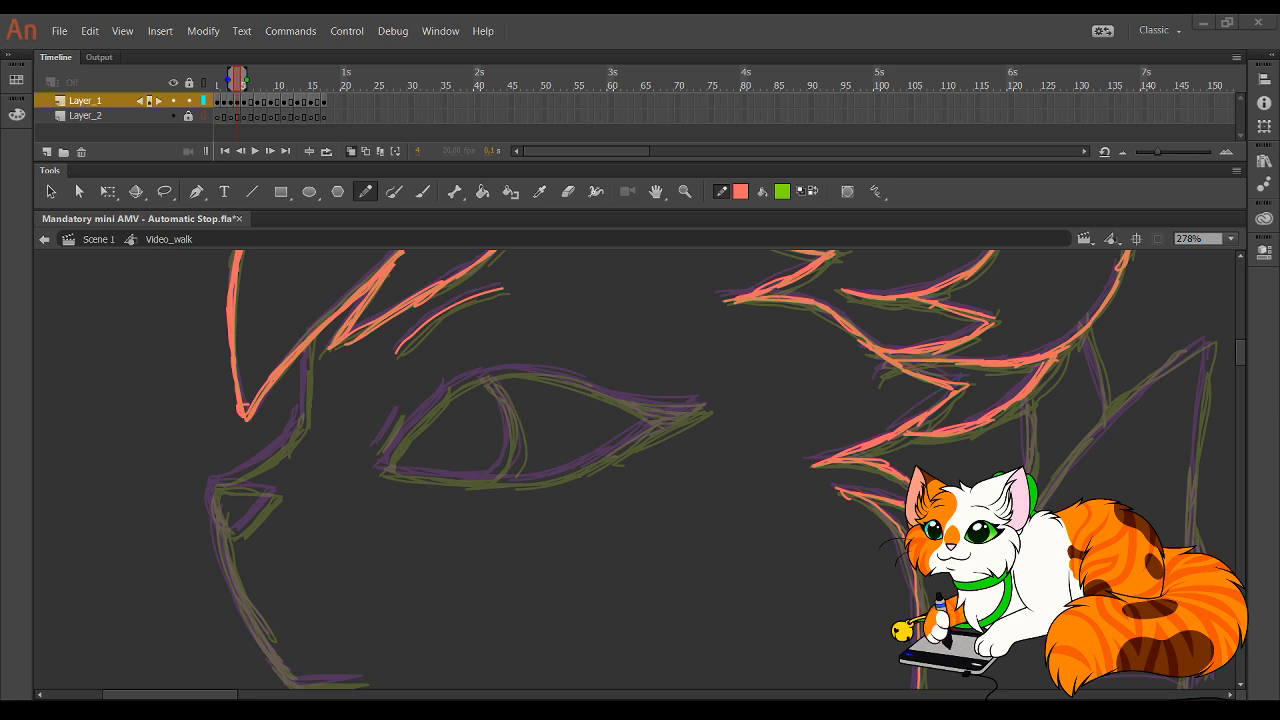
- Sketch the eye's upper and lower lids, the curved iris edge, the short mark at the inner corner and the filled outer point
mouse_move(381, 469)
left_mouse_down()
mouse_move(473, 381)
mouse_move(445, 398)
mouse_move(534, 373)
mouse_move(652, 416)
left_mouse_up()
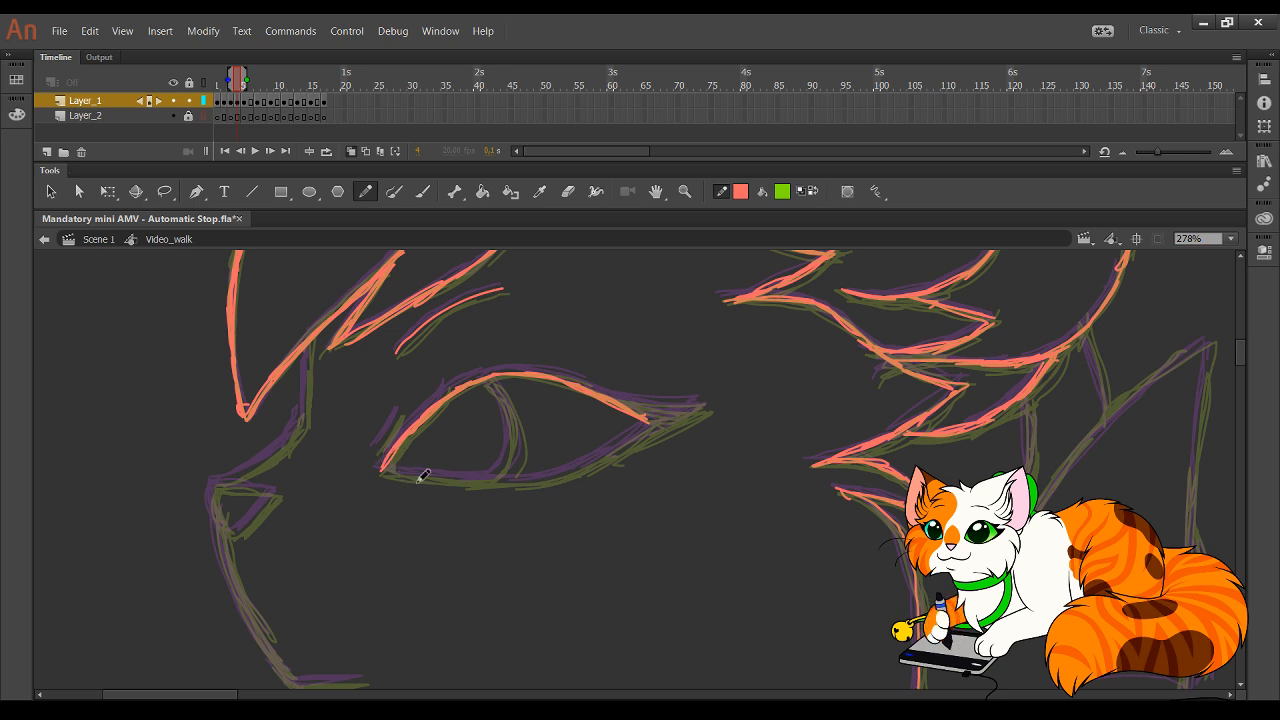
mouse_move(384, 469)
left_mouse_down()
mouse_move(445, 478)
mouse_move(603, 459)
mouse_move(676, 405)
left_mouse_up()
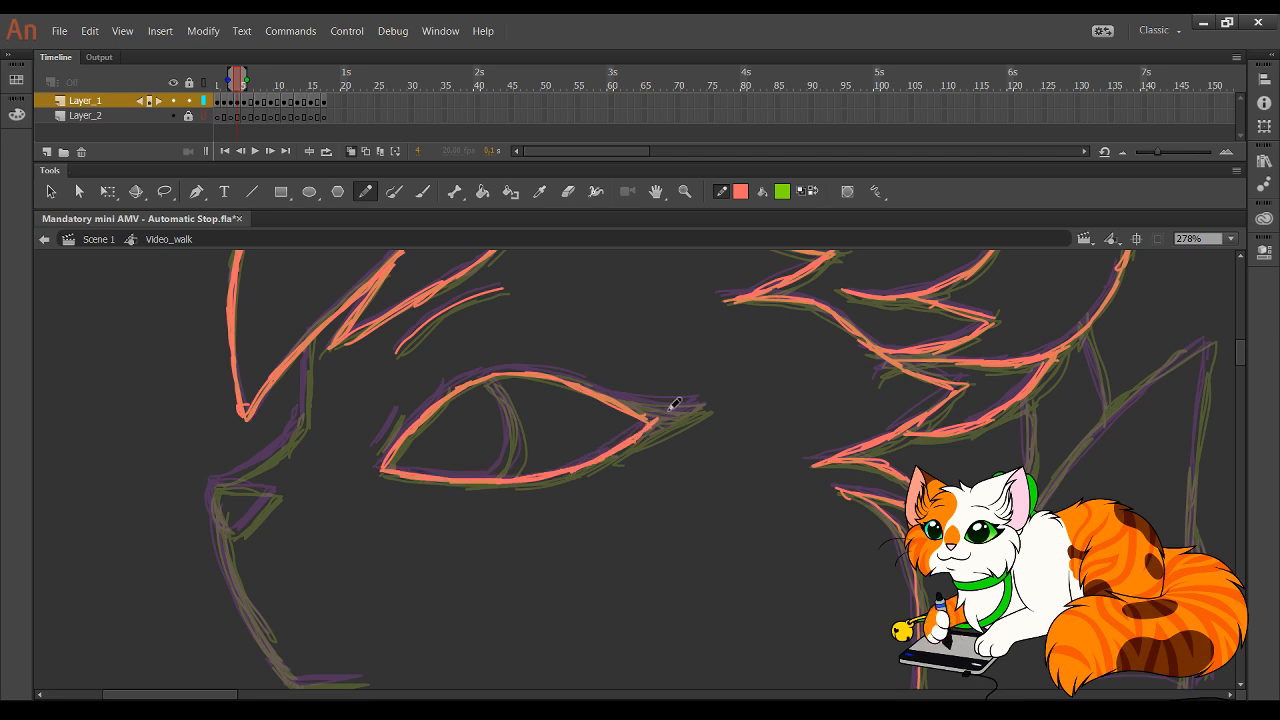
mouse_move(490, 478)
left_mouse_down()
mouse_move(516, 455)
mouse_move(497, 384)
mouse_move(502, 398)
left_mouse_up()
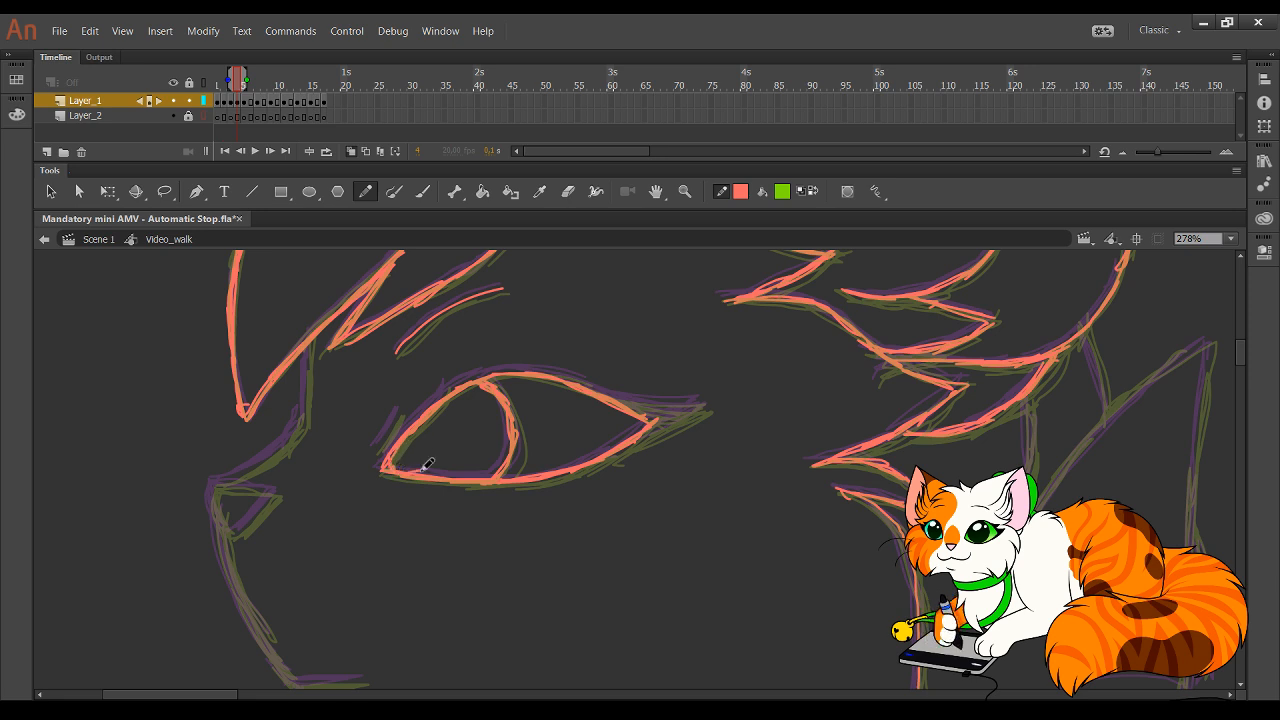
left_click_drag(380, 449, 413, 415)
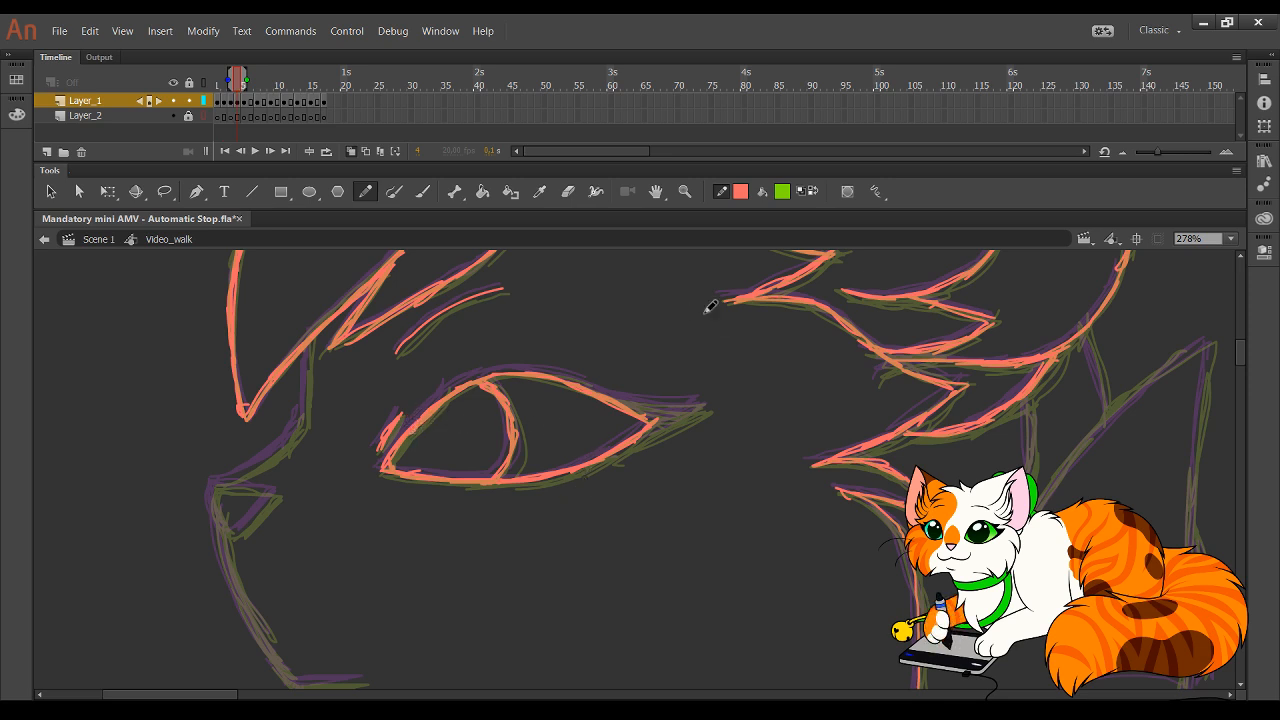
mouse_move(602, 462)
left_mouse_down()
mouse_move(704, 407)
mouse_move(624, 397)
mouse_move(643, 411)
mouse_move(635, 446)
mouse_move(650, 435)
mouse_move(644, 405)
mouse_move(704, 405)
left_mouse_up()
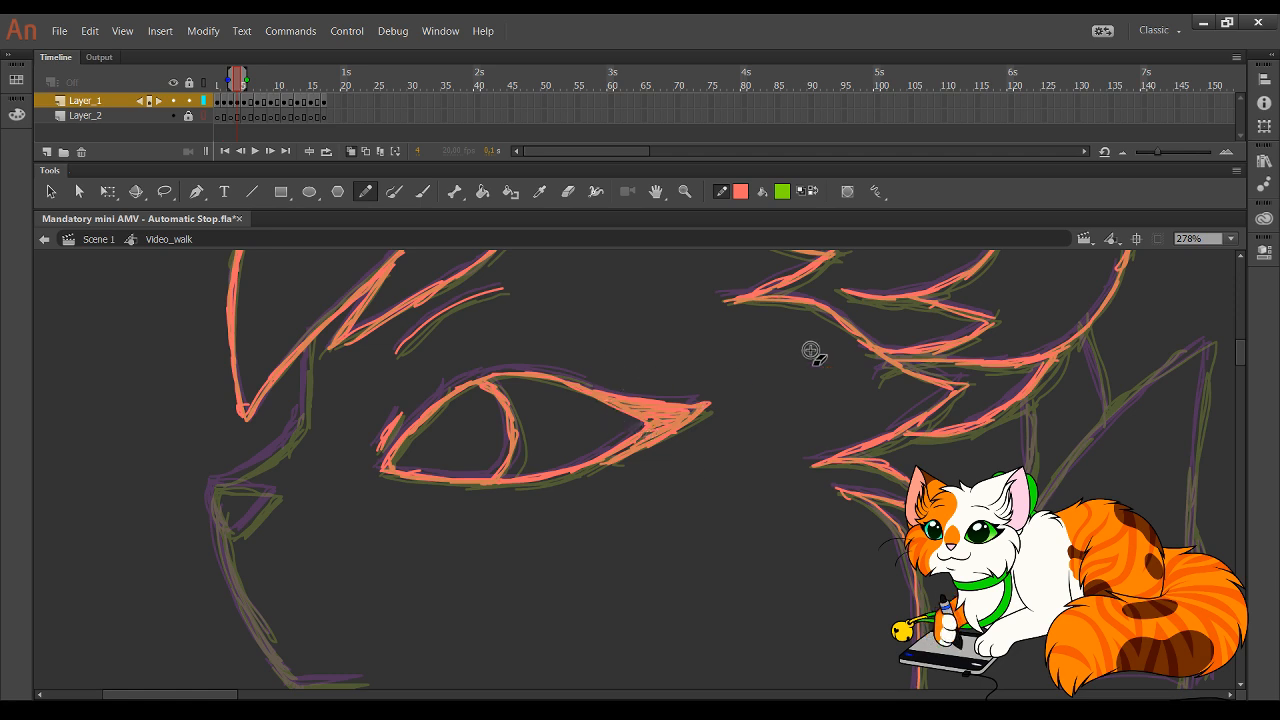
- Sketch the triangular nose and the angled nose bridge running up to the forelock
left_click_drag(457, 514, 546, 560)
key("ctrl+z")
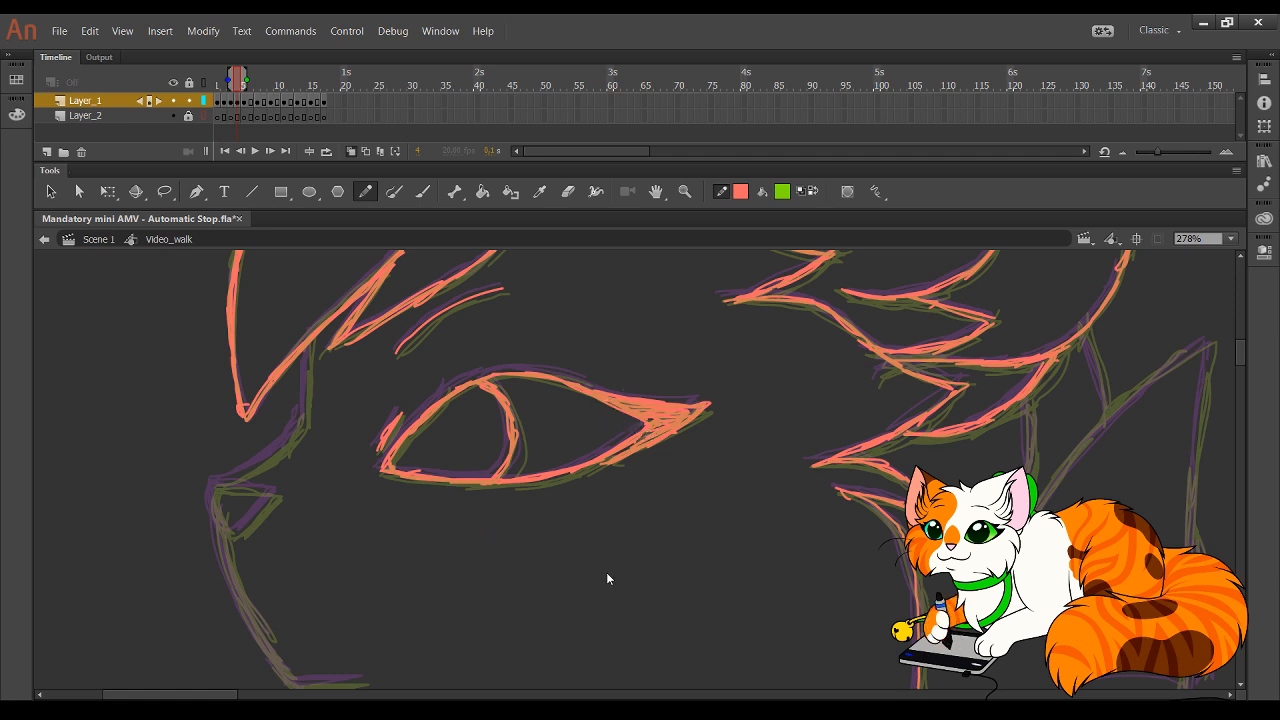
mouse_move(455, 559)
left_mouse_down()
mouse_move(469, 340)
mouse_move(483, 420)
mouse_move(712, 565)
mouse_move(597, 608)
mouse_move(520, 612)
left_mouse_up()
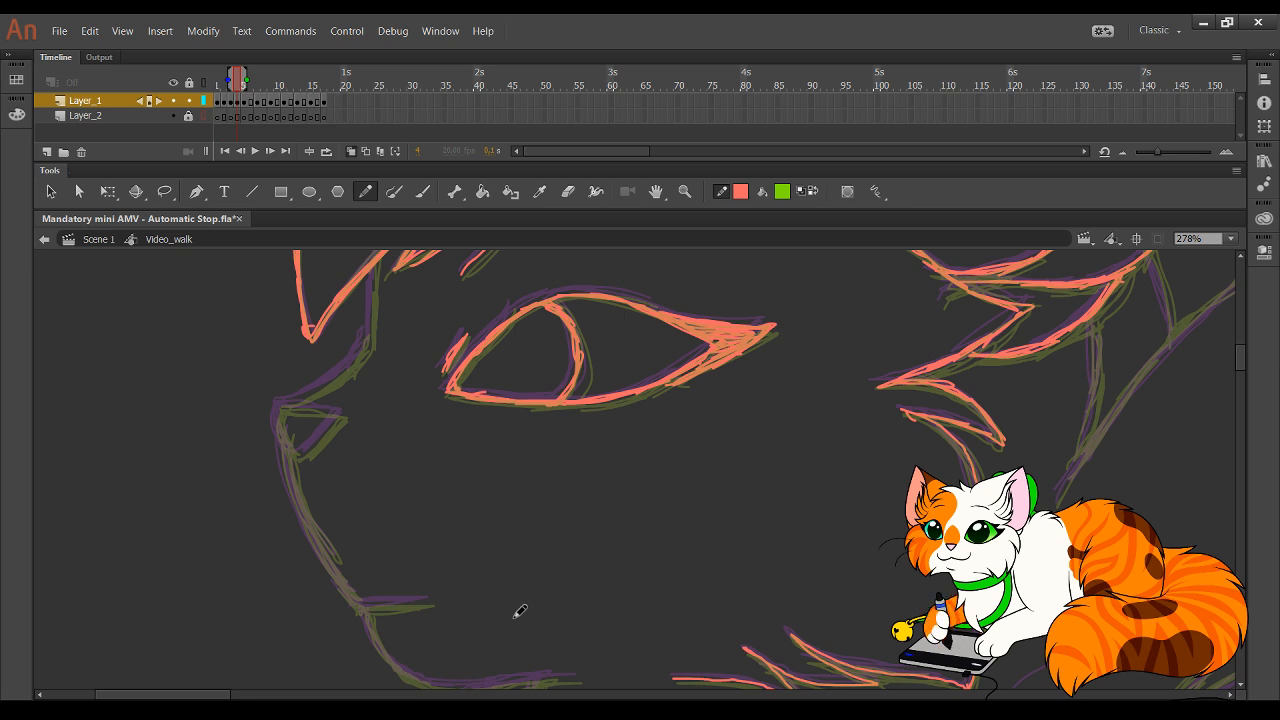
mouse_move(276, 404)
left_mouse_down()
mouse_move(333, 410)
mouse_move(282, 403)
mouse_move(281, 435)
mouse_move(281, 404)
mouse_move(295, 453)
mouse_move(345, 411)
left_mouse_up()
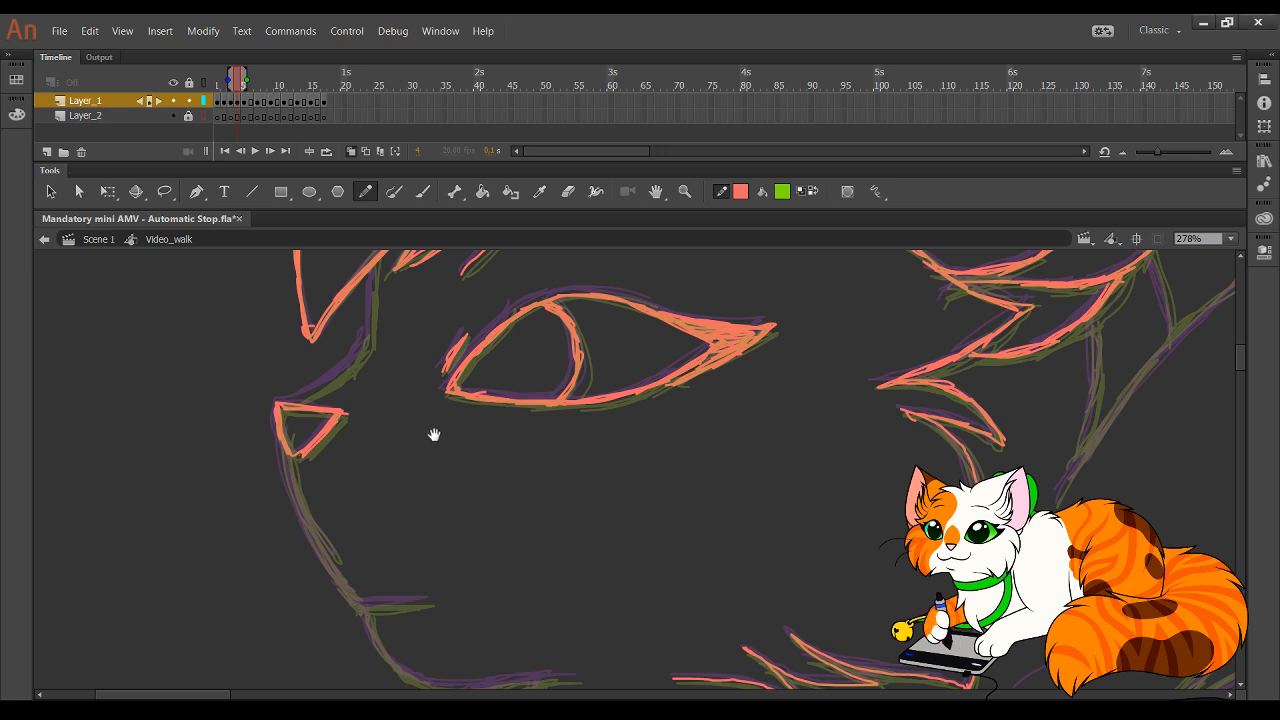
scroll(437, 520, "up", 3)
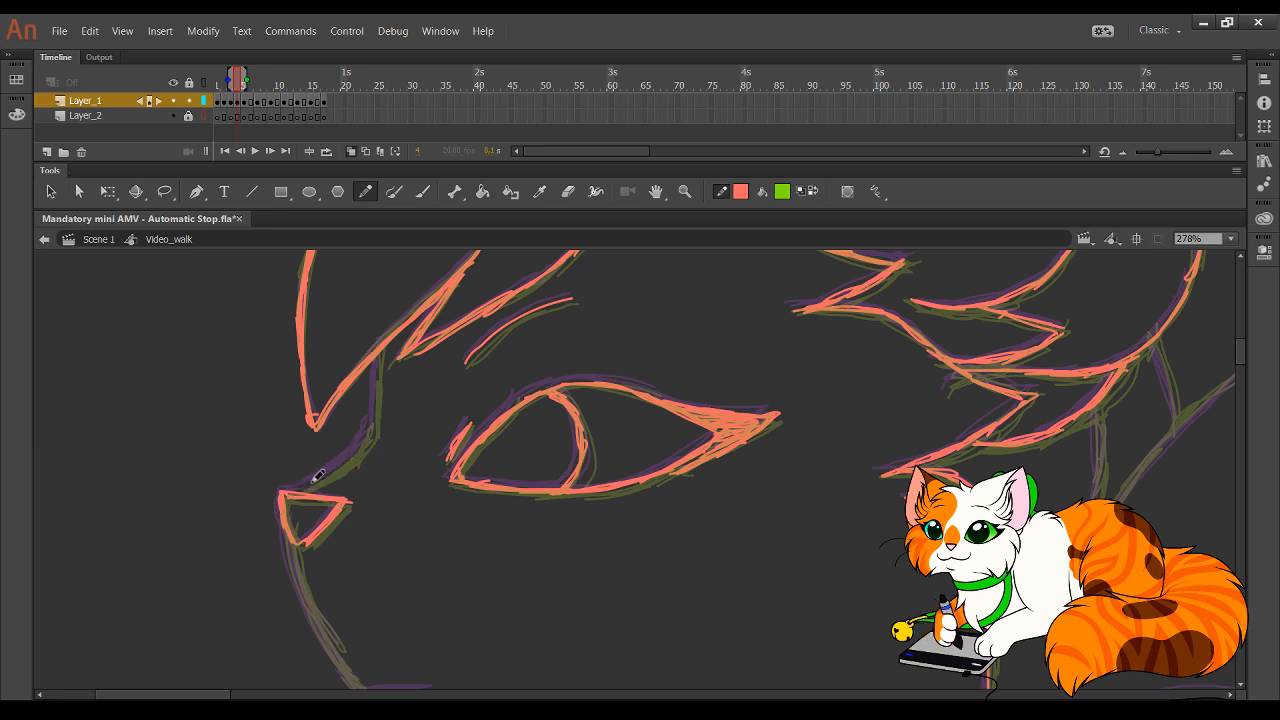
mouse_move(288, 490)
left_mouse_down()
mouse_move(346, 466)
mouse_move(315, 477)
mouse_move(376, 433)
mouse_move(376, 418)
mouse_move(377, 434)
mouse_move(388, 343)
left_mouse_up()
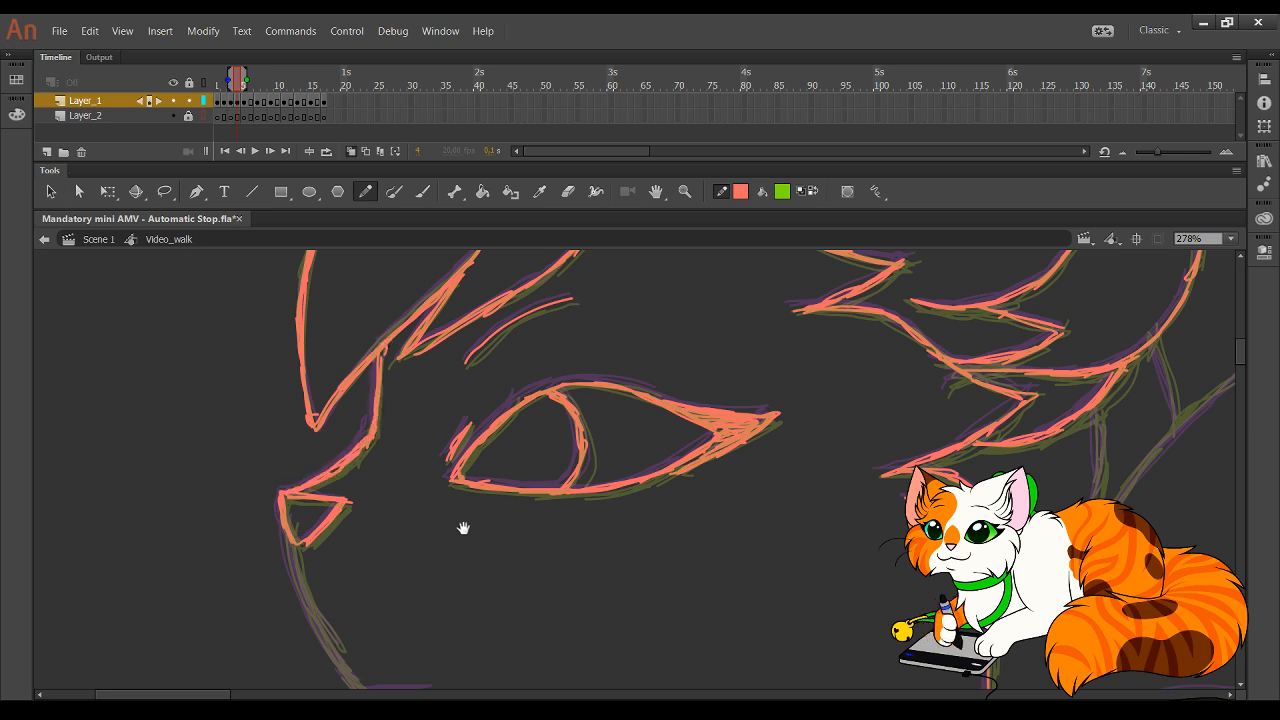
- Sketch the muzzle's front edge with the short mouth line and the rounded chin and jaw beneath it
left_click_drag(461, 528, 452, 319)
mouse_move(289, 316)
left_mouse_down()
mouse_move(338, 450)
mouse_move(366, 486)
mouse_move(438, 483)
mouse_move(432, 471)
left_mouse_up()
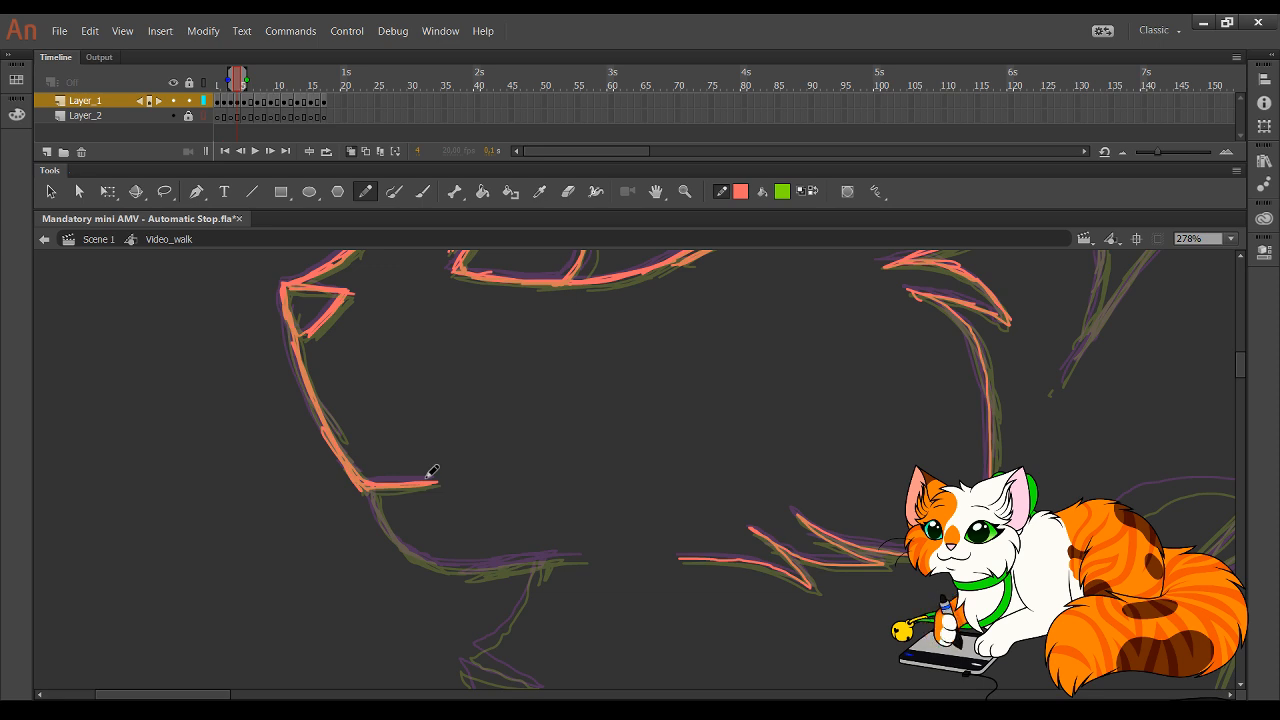
mouse_move(374, 491)
left_mouse_down()
mouse_move(423, 559)
mouse_move(393, 530)
mouse_move(444, 566)
mouse_move(482, 569)
mouse_move(460, 570)
mouse_move(579, 564)
left_mouse_up()
- Sketch the jagged throat fur descending from beneath the chin, ending in the long sharp tuft
key("space")
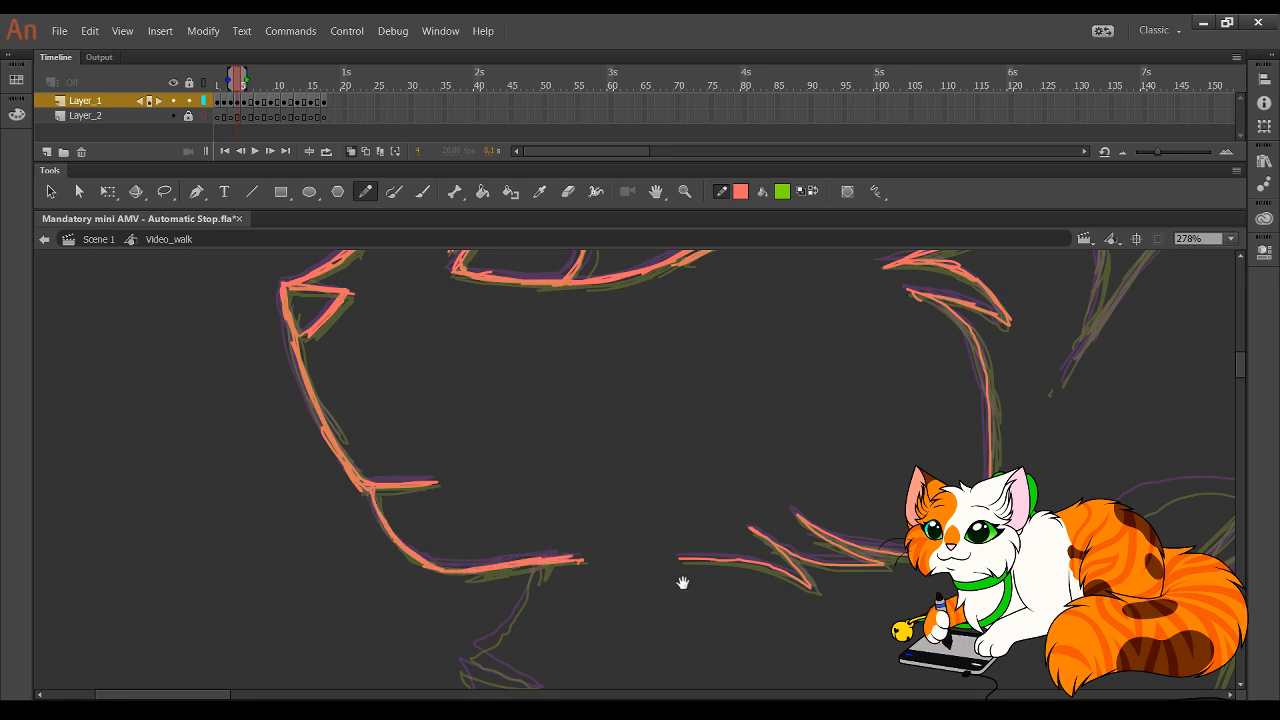
mouse_move(660, 534)
left_mouse_down()
mouse_move(651, 437)
mouse_move(626, 382)
left_mouse_up()
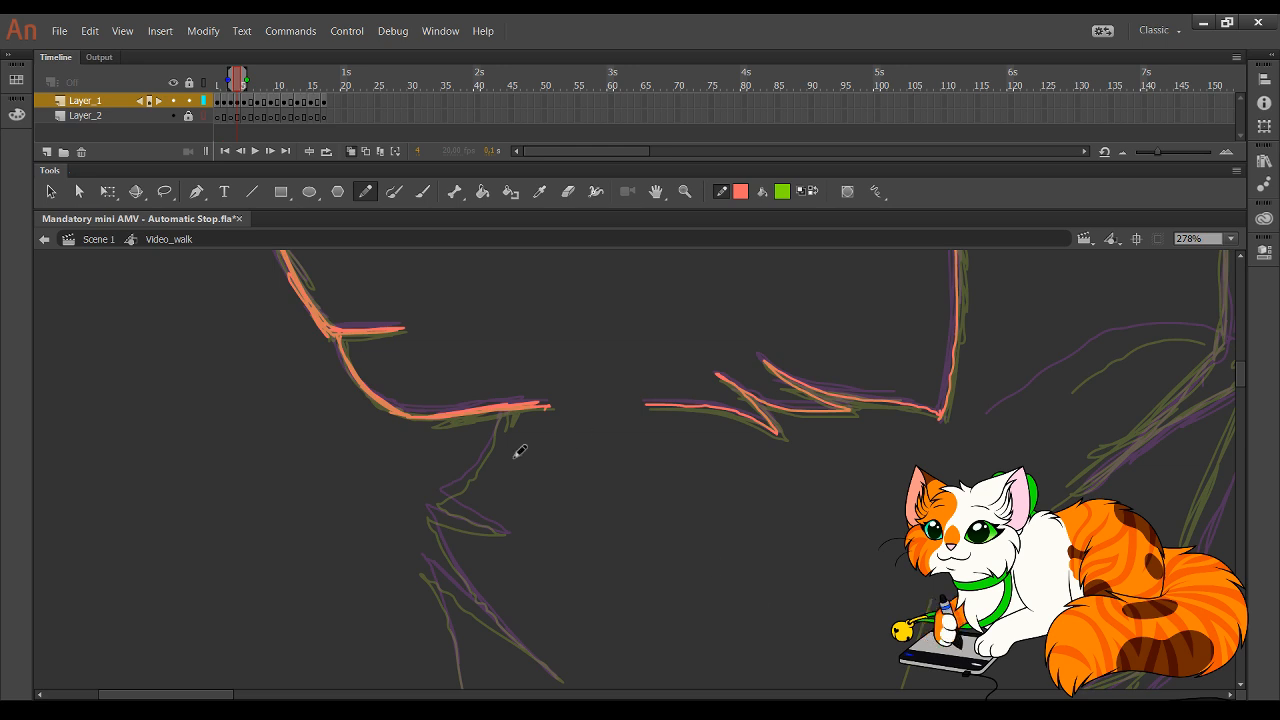
mouse_move(500, 423)
left_mouse_down()
mouse_move(505, 297)
mouse_move(469, 358)
mouse_move(490, 318)
mouse_move(446, 366)
mouse_move(508, 403)
mouse_move(430, 382)
mouse_move(462, 445)
left_mouse_up()
mouse_move(430, 378)
left_mouse_down()
mouse_move(518, 514)
mouse_move(470, 448)
mouse_move(565, 551)
mouse_move(427, 438)
mouse_move(462, 452)
left_mouse_up()
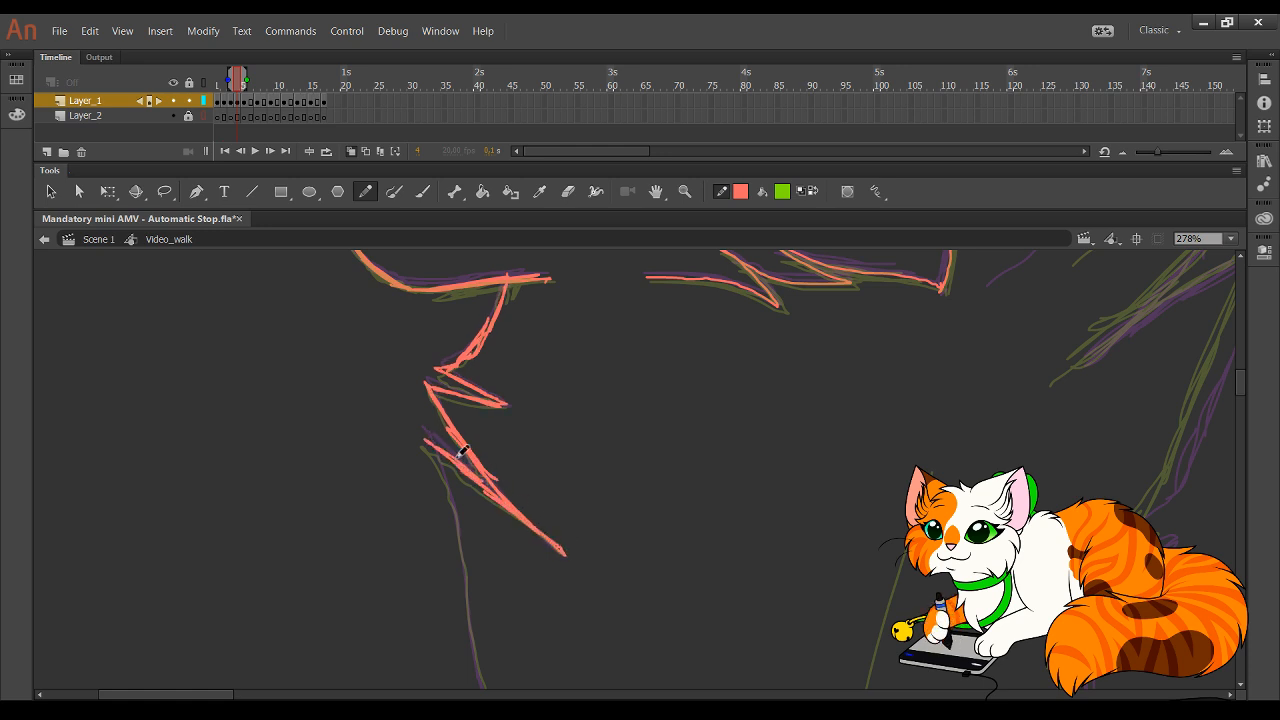
- Sketch the long curved front edge of the chest from the throat tuft down to the next fur spikes
mouse_move(598, 545)
left_mouse_down()
mouse_move(509, 337)
mouse_move(520, 384)
left_mouse_up()
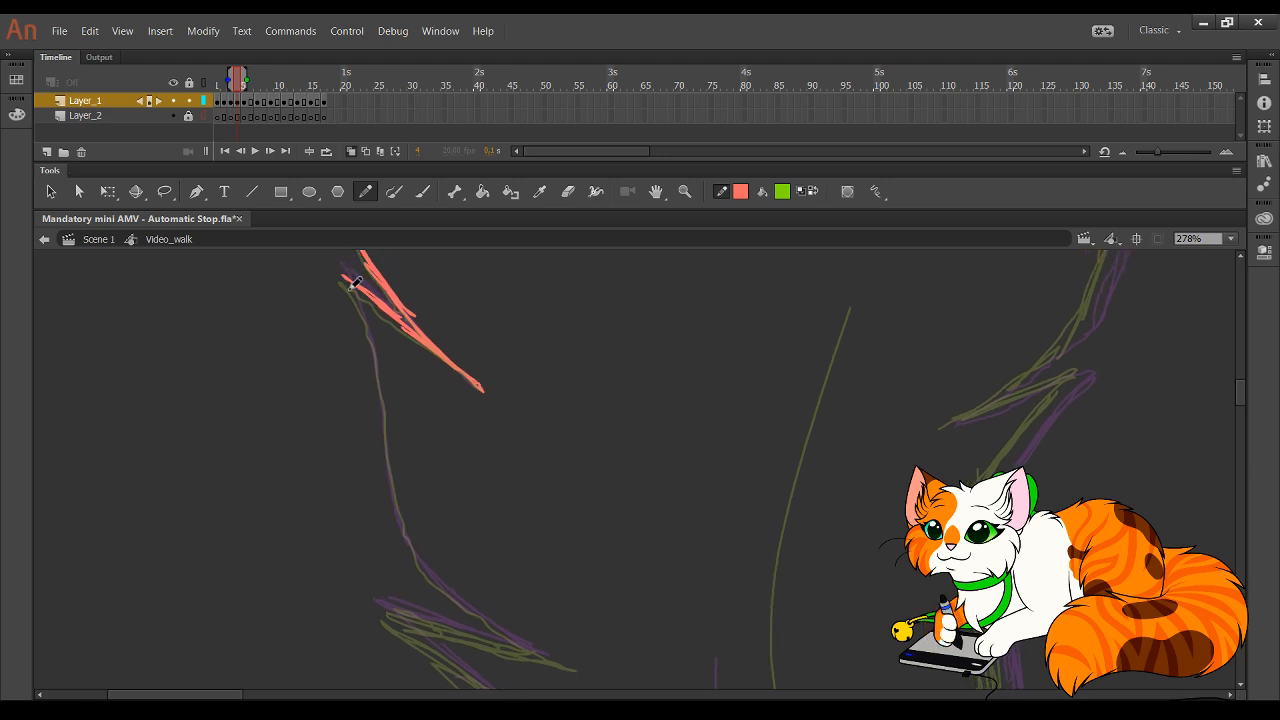
mouse_move(343, 272)
left_mouse_down()
mouse_move(420, 561)
mouse_move(478, 608)
left_mouse_up()
mouse_move(428, 556)
left_mouse_down()
mouse_move(550, 656)
mouse_move(528, 633)
left_mouse_up()
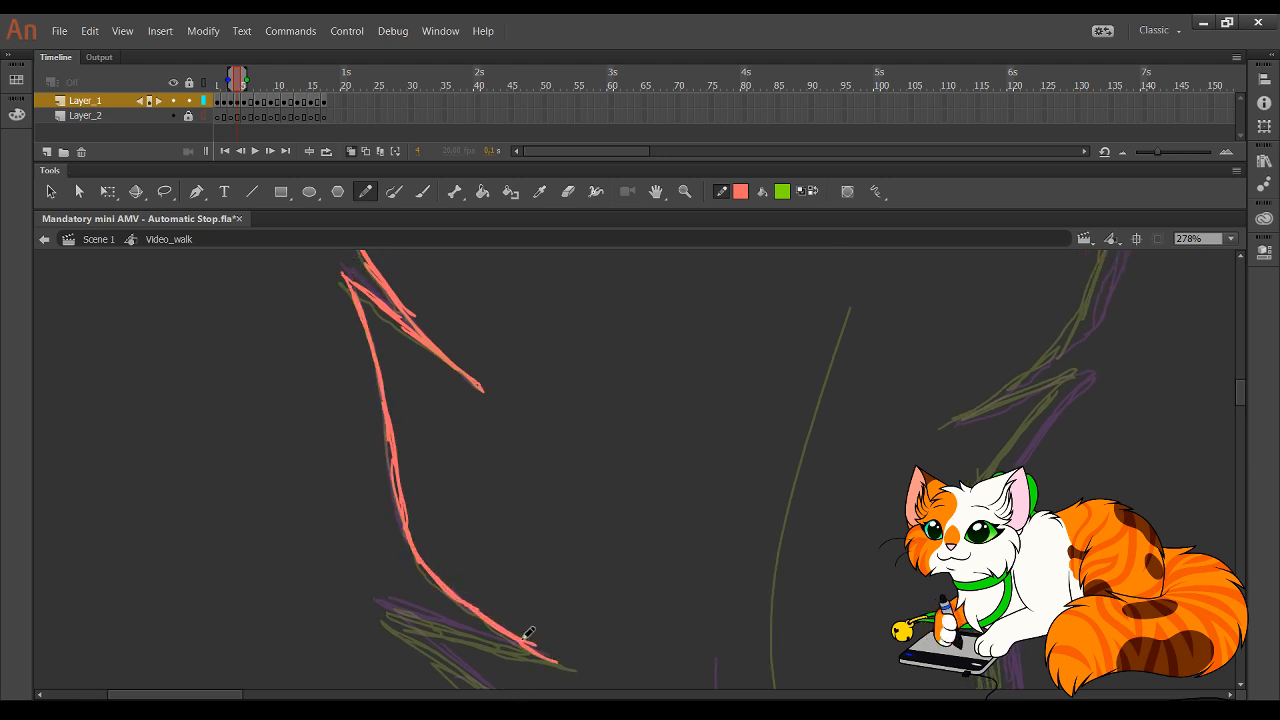
- Sketch the lower chest fur spike and the chest's diagonal lower edge, ending in a small pointed tuft beside the near foreleg
left_click_drag(706, 636, 652, 368)
left_click_drag(342, 368, 497, 405)
left_click_drag(410, 389, 488, 415)
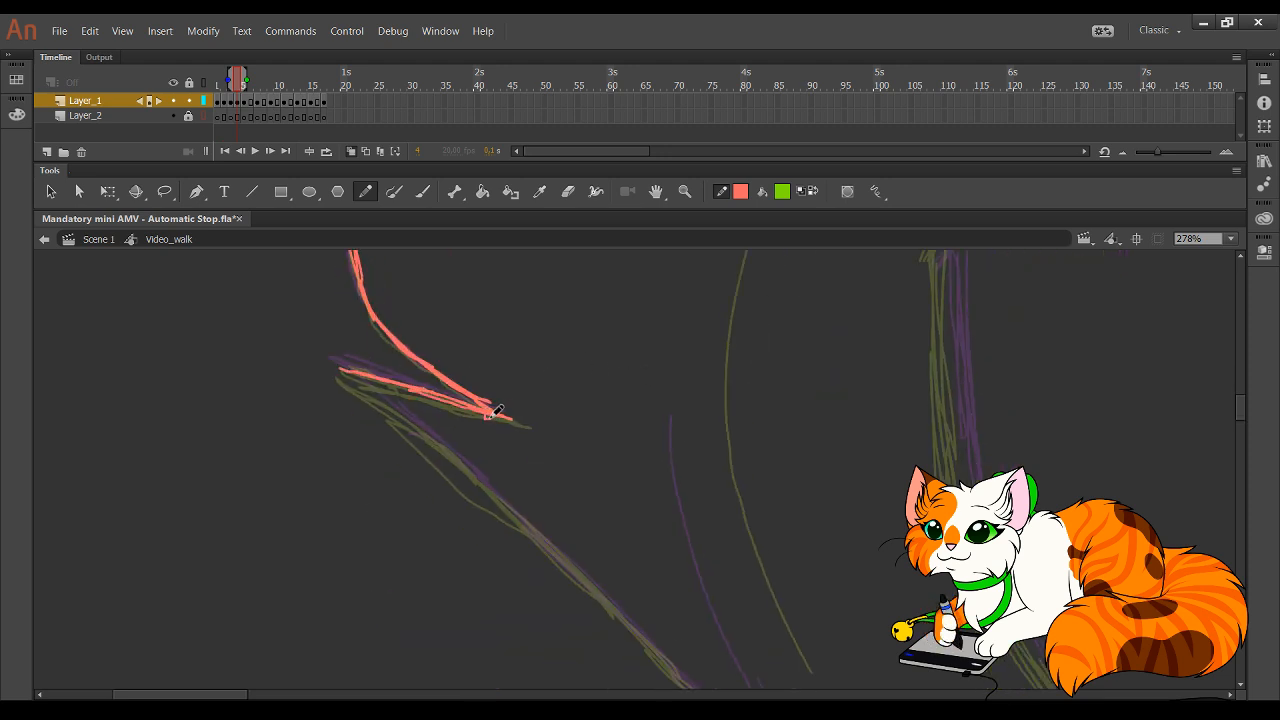
mouse_move(342, 368)
left_mouse_down()
mouse_move(571, 557)
mouse_move(672, 680)
left_mouse_up()
left_click_drag(577, 477, 241, 179)
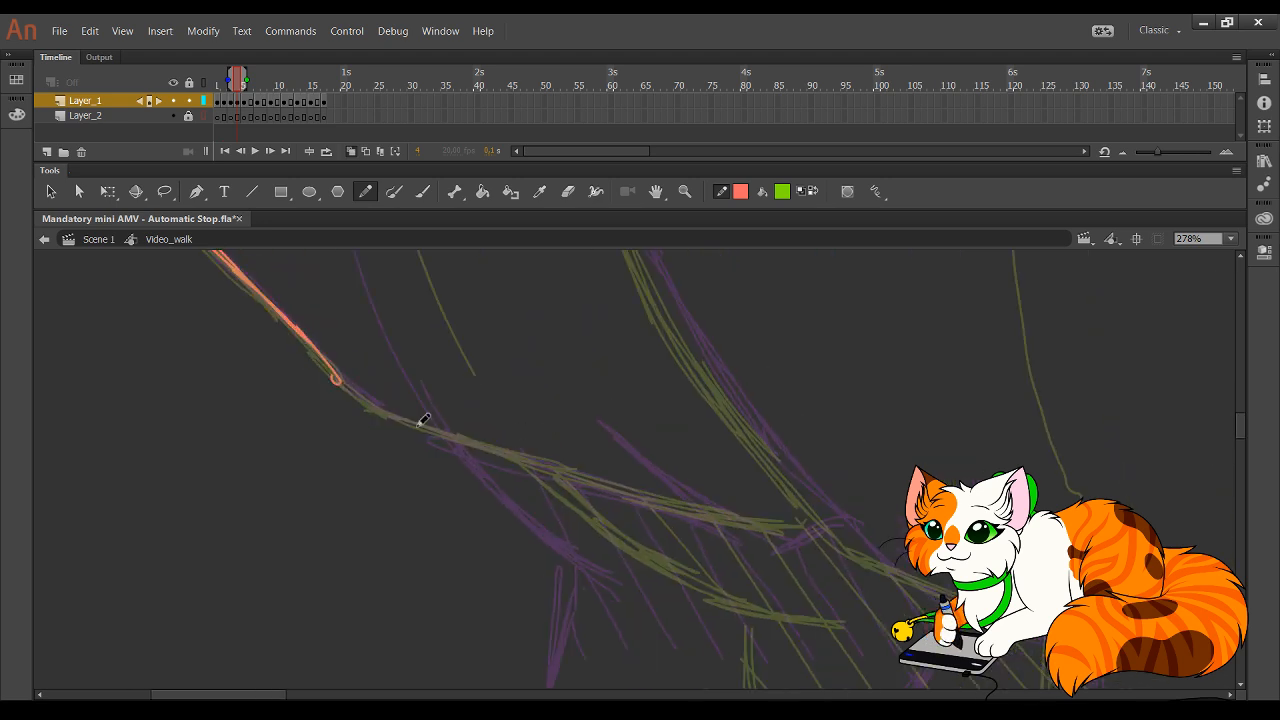
mouse_move(304, 346)
left_mouse_down()
mouse_move(391, 418)
mouse_move(735, 524)
mouse_move(665, 487)
mouse_move(615, 430)
left_mouse_up()
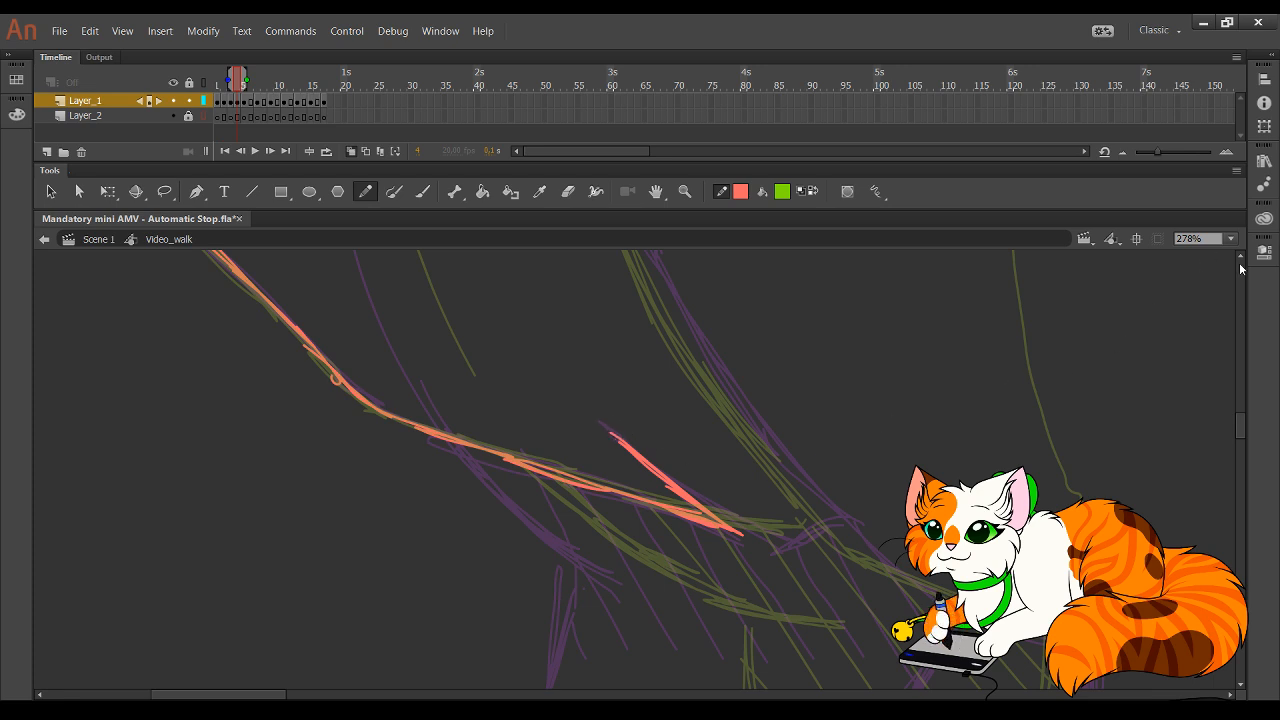
- Sketch the near shoulder's long front curve, sweeping down to the top of the near foreleg
key("ctrl+1")
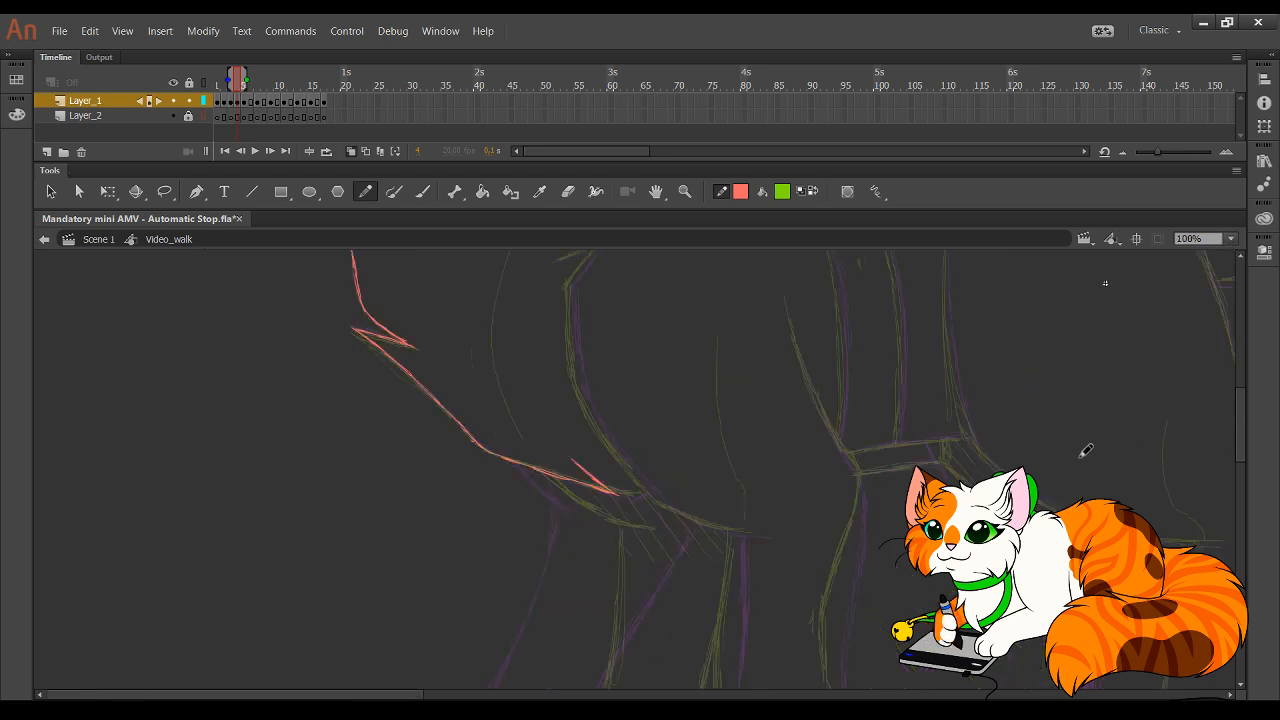
left_click_drag(685, 488, 614, 586)
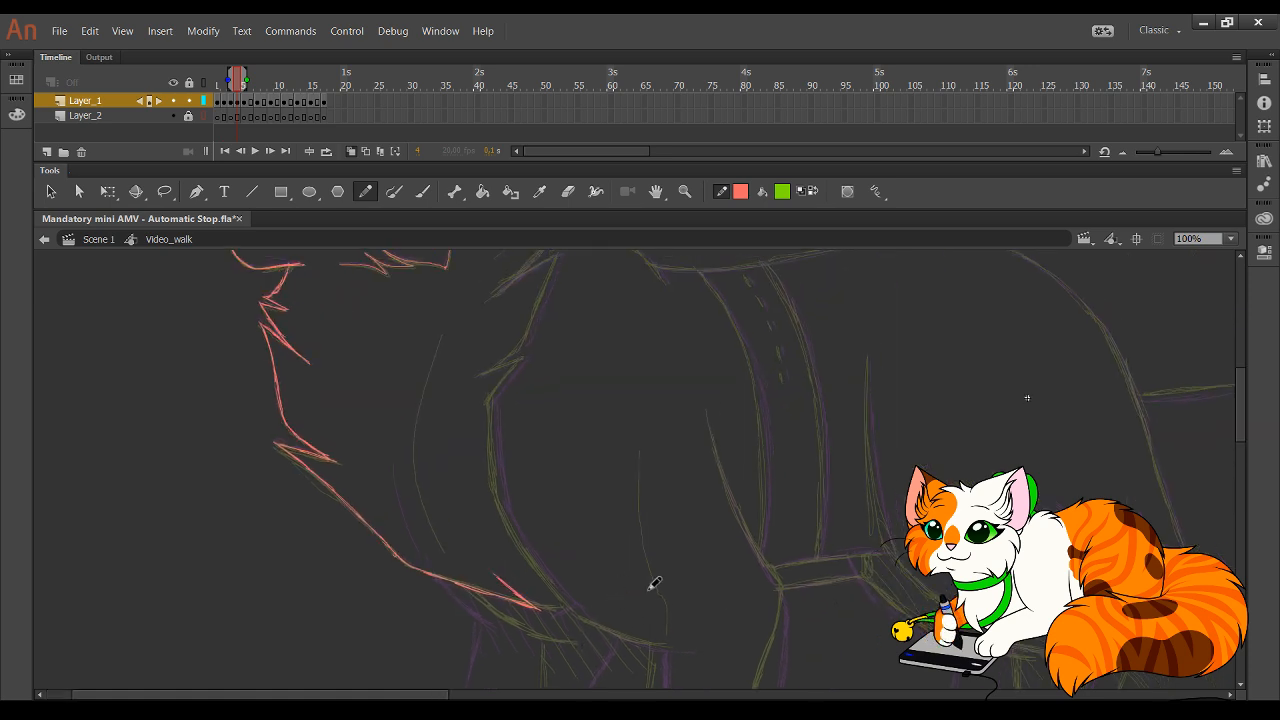
left_click_drag(652, 418, 583, 340)
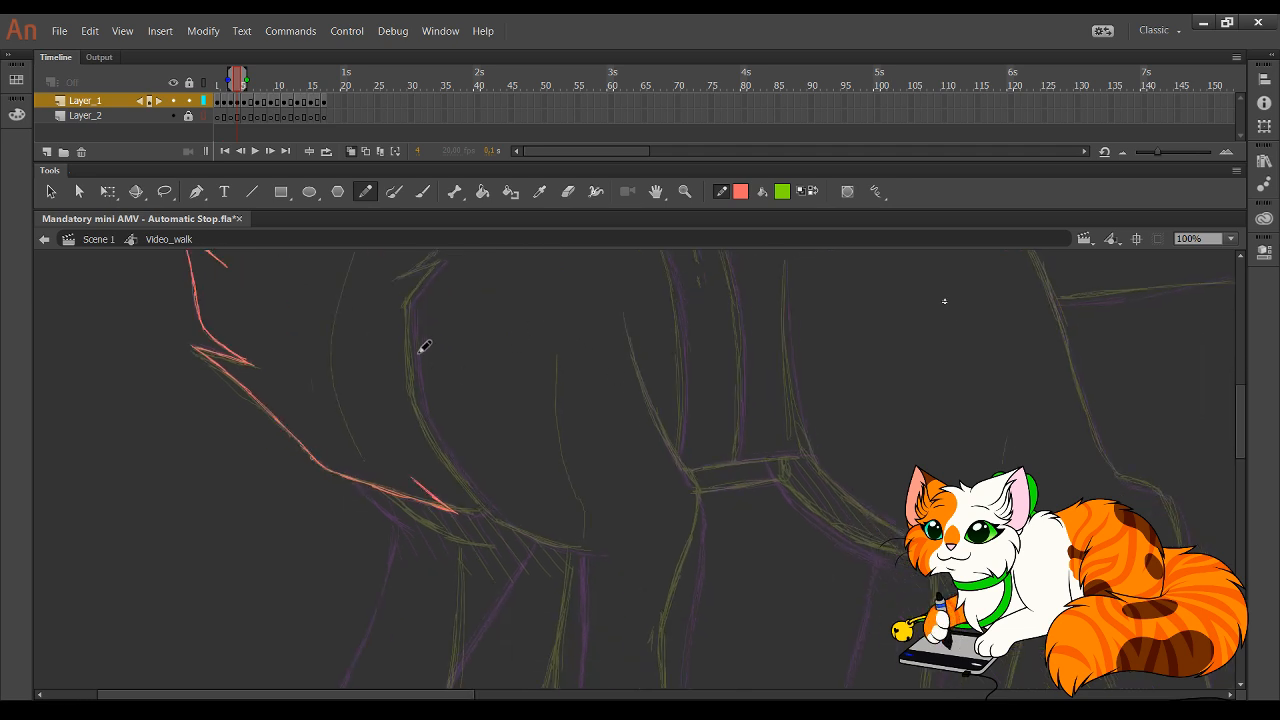
mouse_move(411, 300)
left_mouse_down()
mouse_move(426, 413)
mouse_move(487, 501)
left_mouse_up()
key("ctrl+z")
left_click_drag(424, 406, 464, 467)
mouse_move(427, 409)
left_mouse_down()
mouse_move(486, 504)
mouse_move(469, 479)
mouse_move(523, 534)
mouse_move(606, 546)
left_mouse_up()
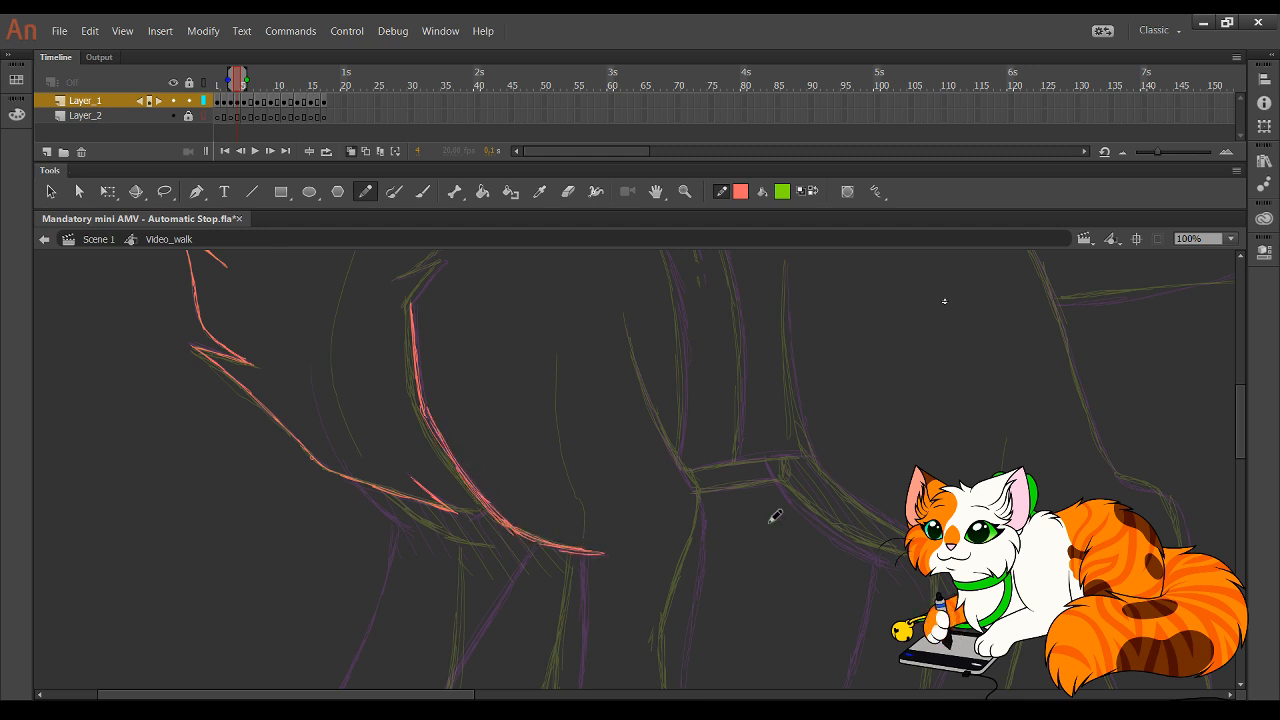
- Sketch the near foreleg's back edge from the elbow down to the rounded heel and first toe line of the paw
left_click_drag(696, 373, 653, 164)
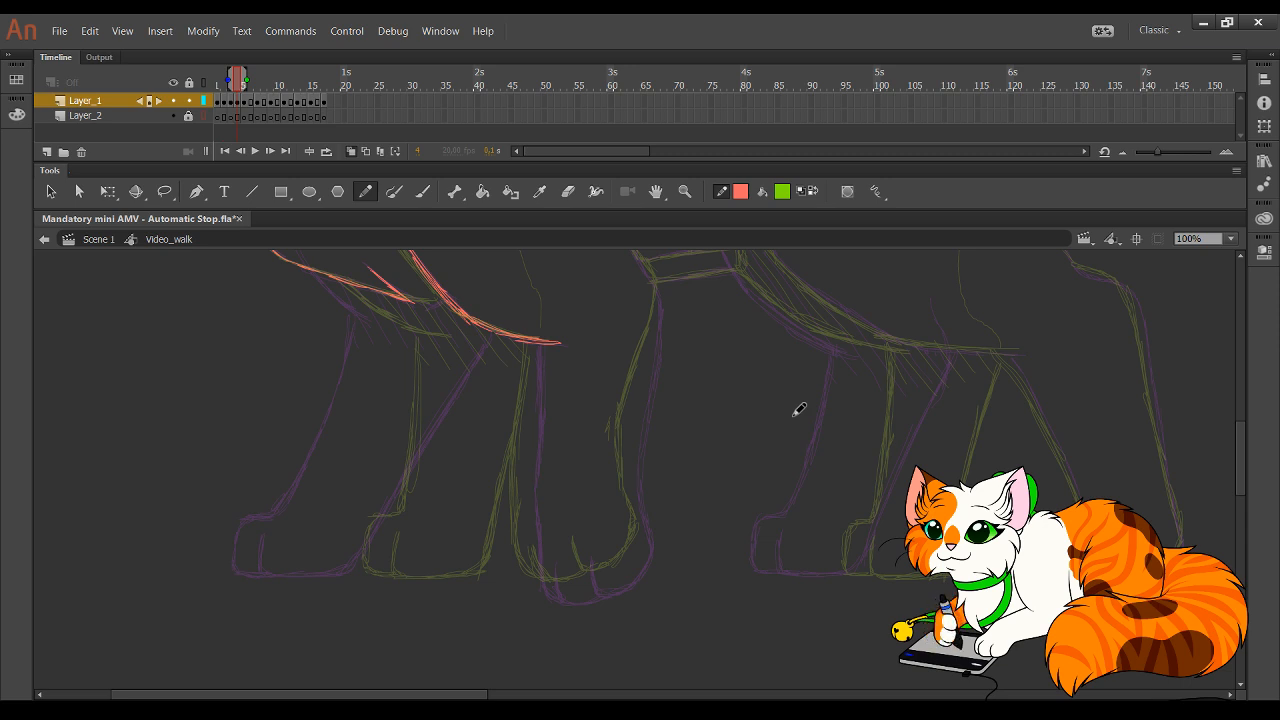
left_click(433, 711)
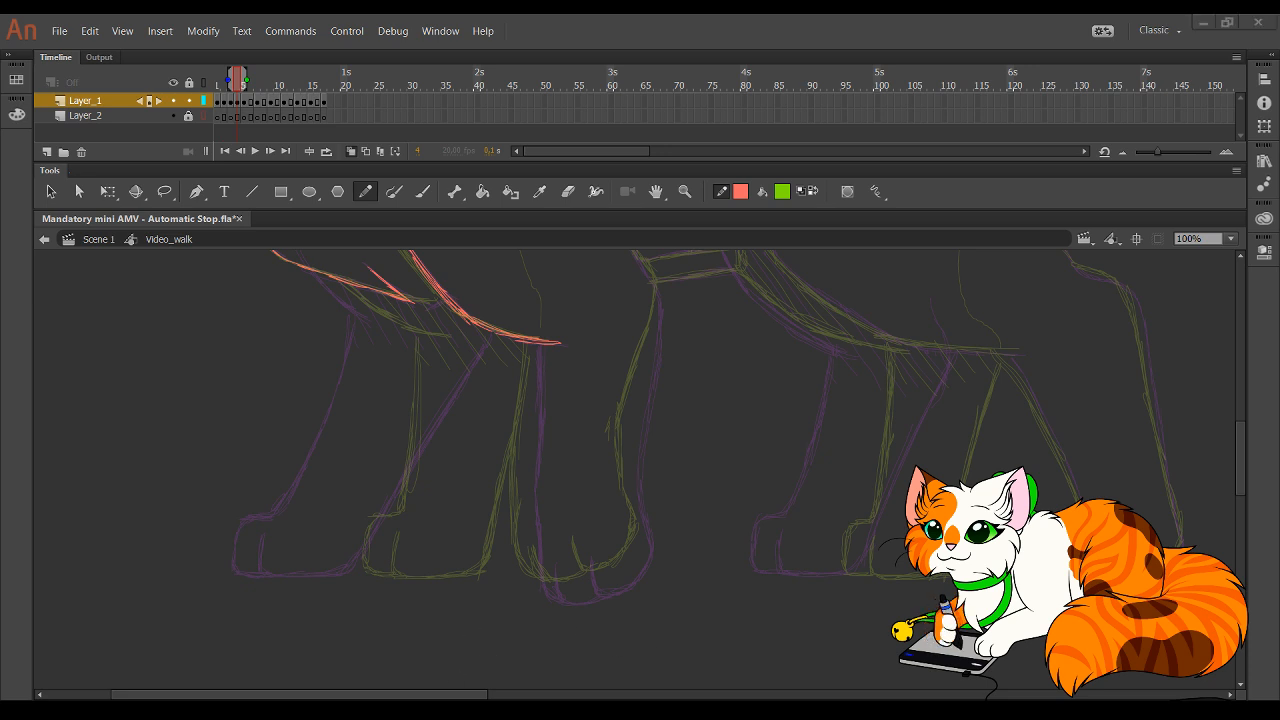
left_click(495, 467)
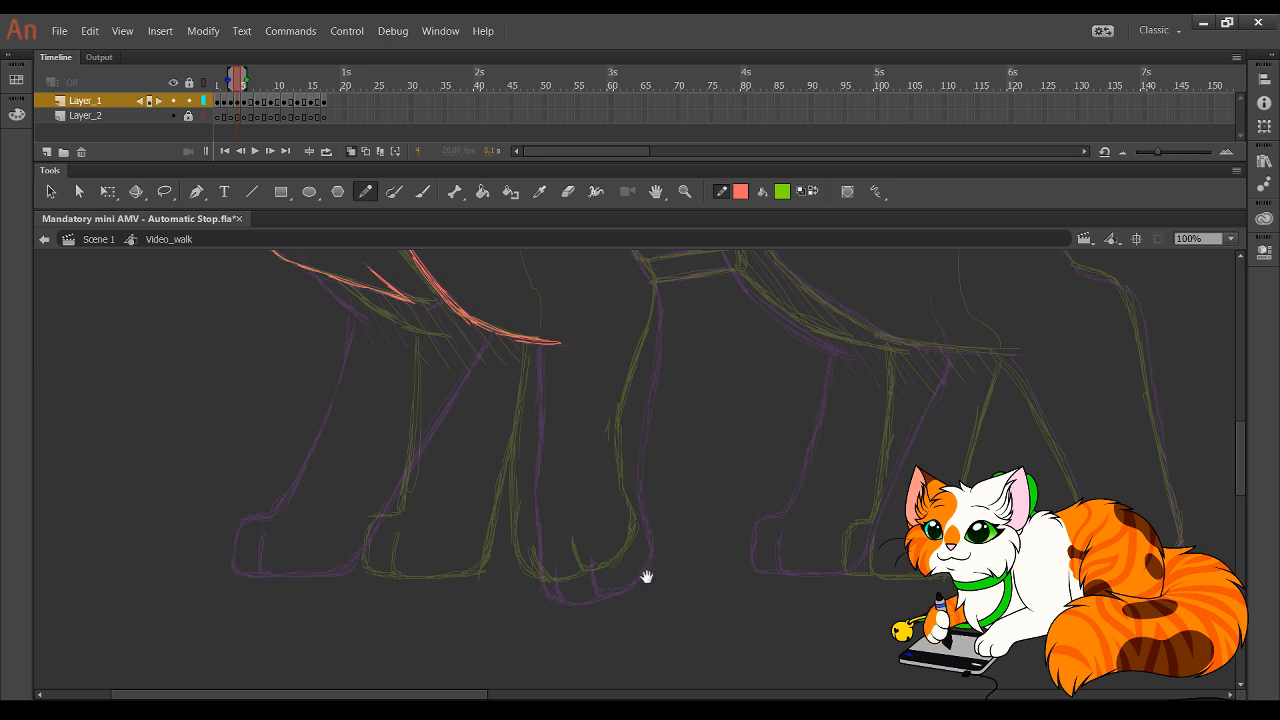
mouse_move(647, 577)
left_mouse_down()
mouse_move(585, 548)
mouse_move(562, 569)
mouse_move(612, 539)
mouse_move(597, 500)
mouse_move(604, 356)
left_mouse_up()
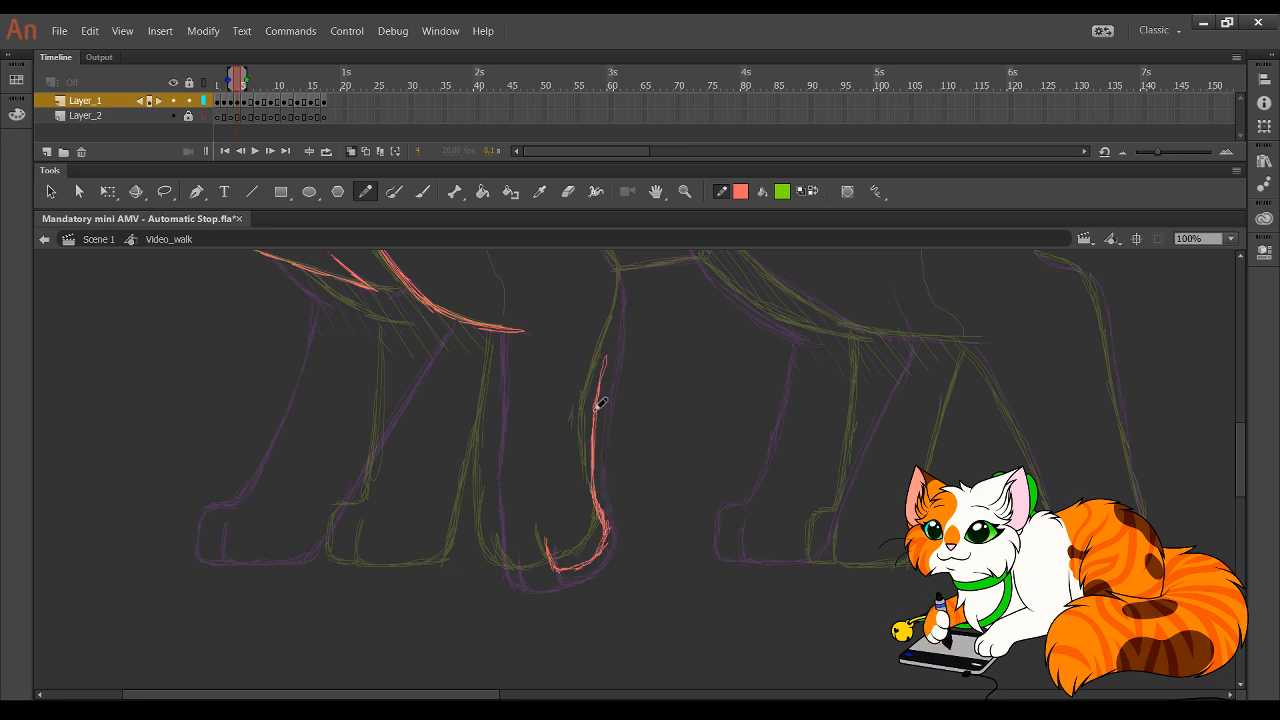
left_click_drag(600, 403, 625, 272)
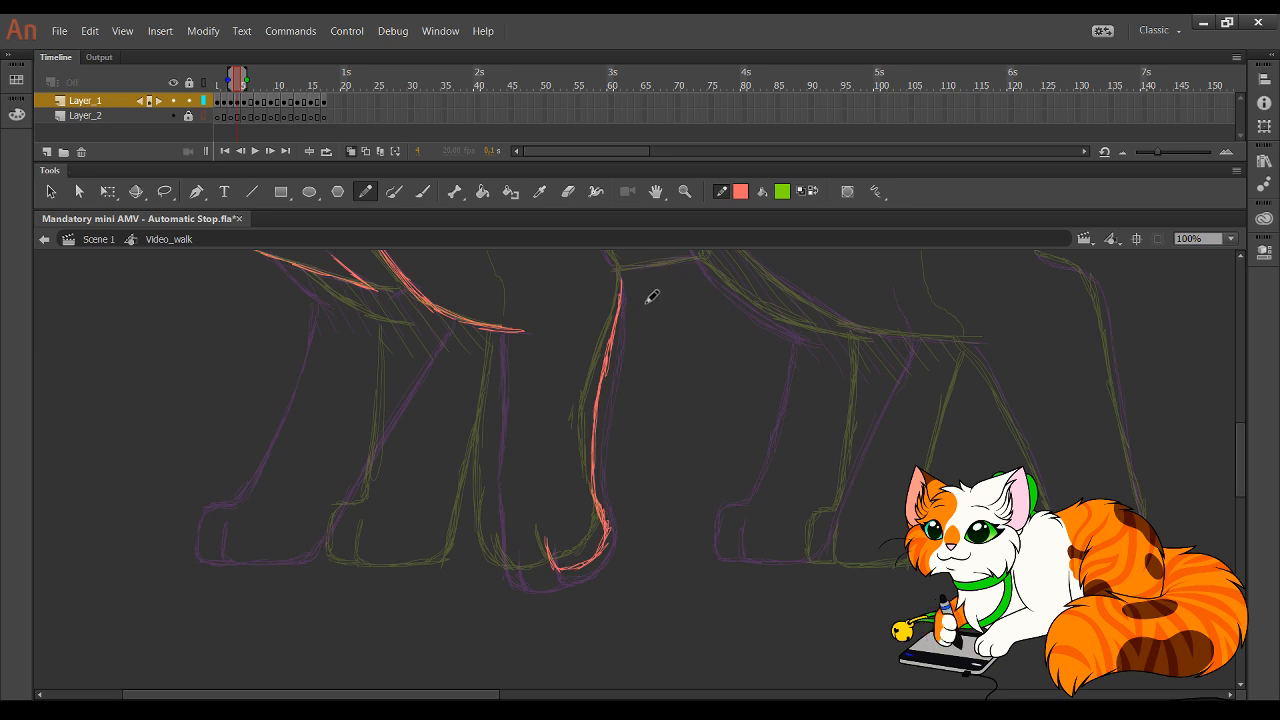
- Sketch the line rising from the near elbow along the upper foreleg and the rounded shoulder hump on the back
left_click_drag(661, 374, 720, 569)
mouse_move(680, 476)
left_mouse_down()
mouse_move(642, 412)
mouse_move(637, 393)
mouse_move(655, 426)
mouse_move(610, 308)
mouse_move(703, 546)
left_mouse_up()
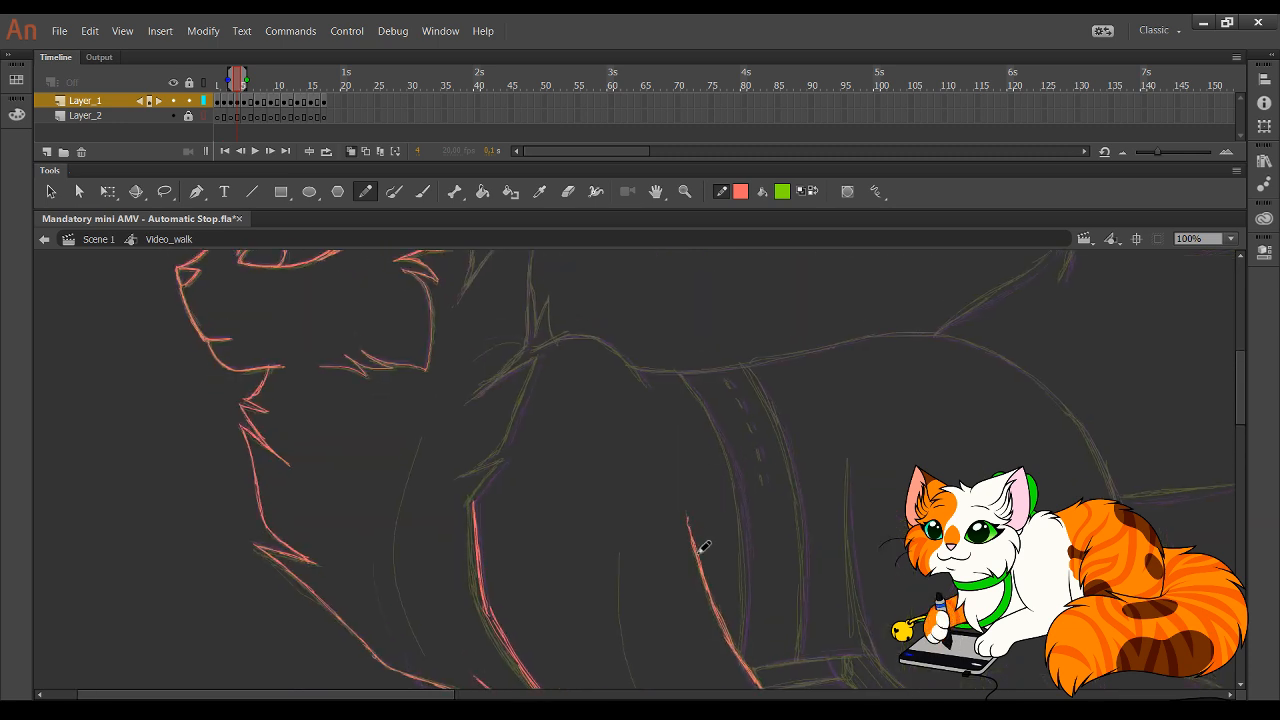
mouse_move(538, 347)
left_mouse_down()
mouse_move(587, 334)
mouse_move(650, 393)
left_mouse_up()
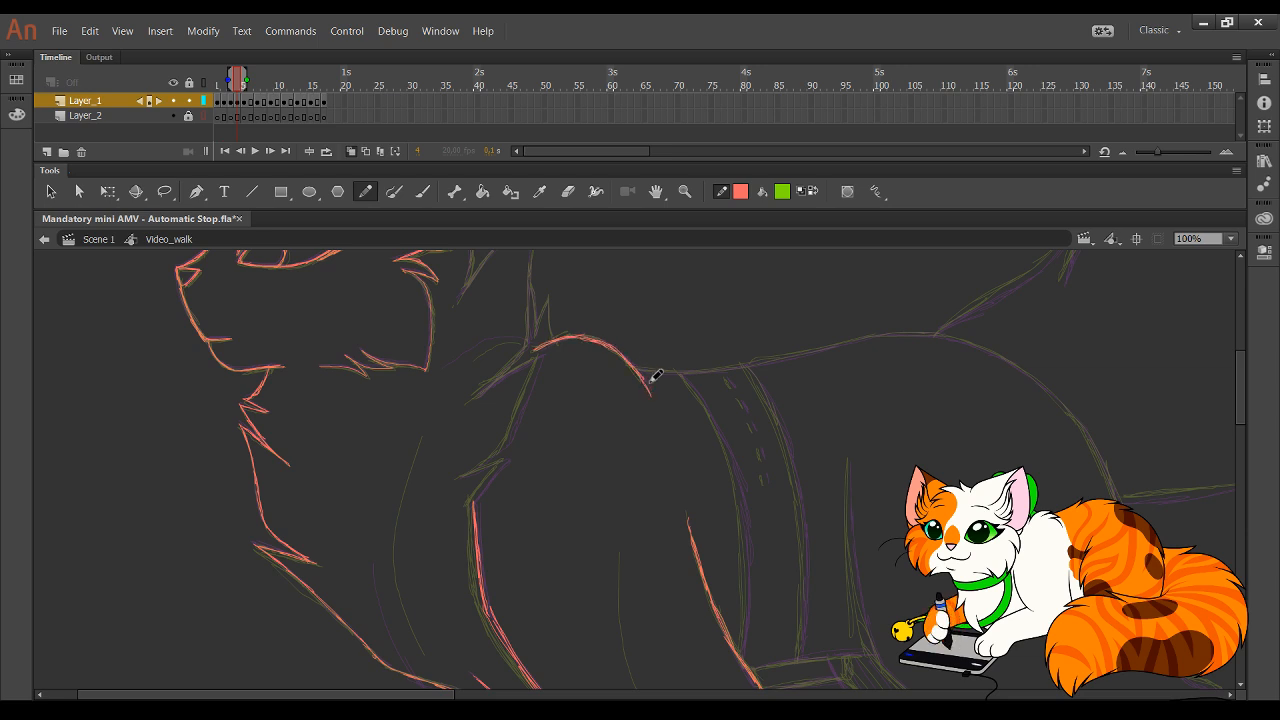
- Sketch the near foreleg's front edge and close the paw with its second toe line
mouse_move(597, 607)
left_mouse_down()
mouse_move(629, 426)
mouse_move(642, 497)
left_mouse_up()
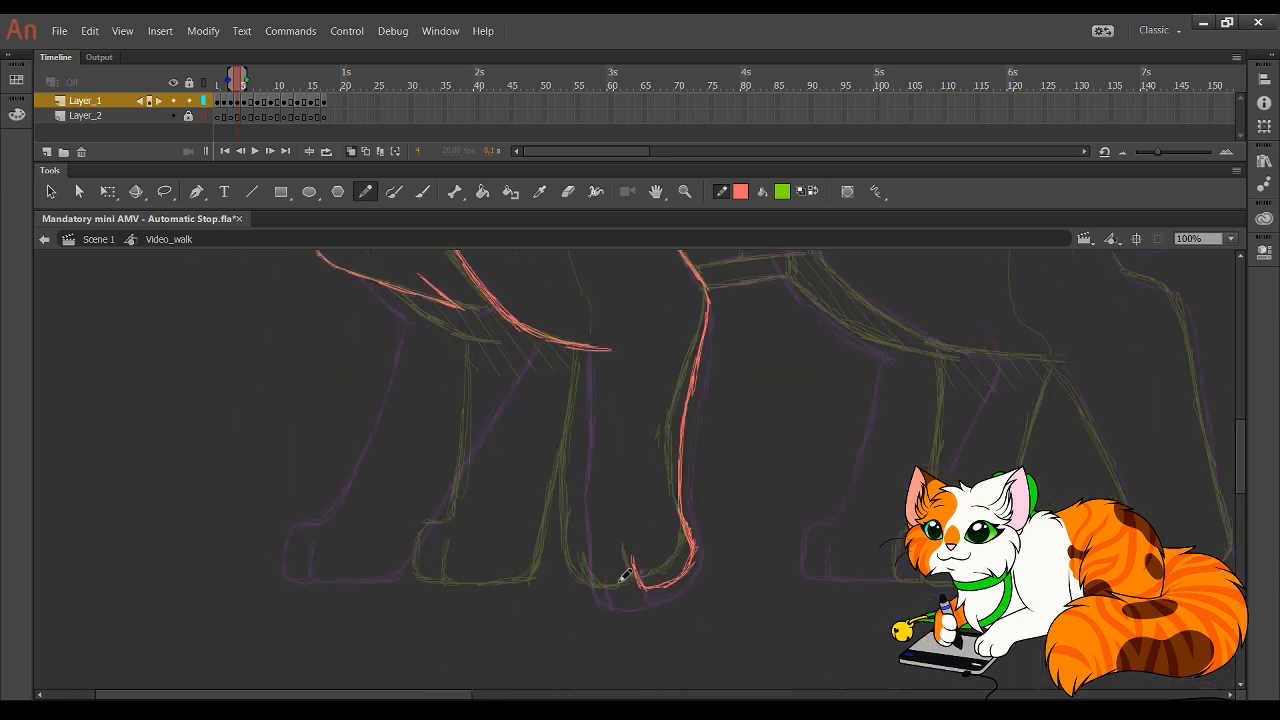
mouse_move(603, 563)
left_mouse_down()
mouse_move(617, 600)
mouse_move(652, 586)
mouse_move(615, 599)
mouse_move(587, 576)
mouse_move(575, 525)
mouse_move(586, 559)
mouse_move(587, 353)
left_mouse_up()
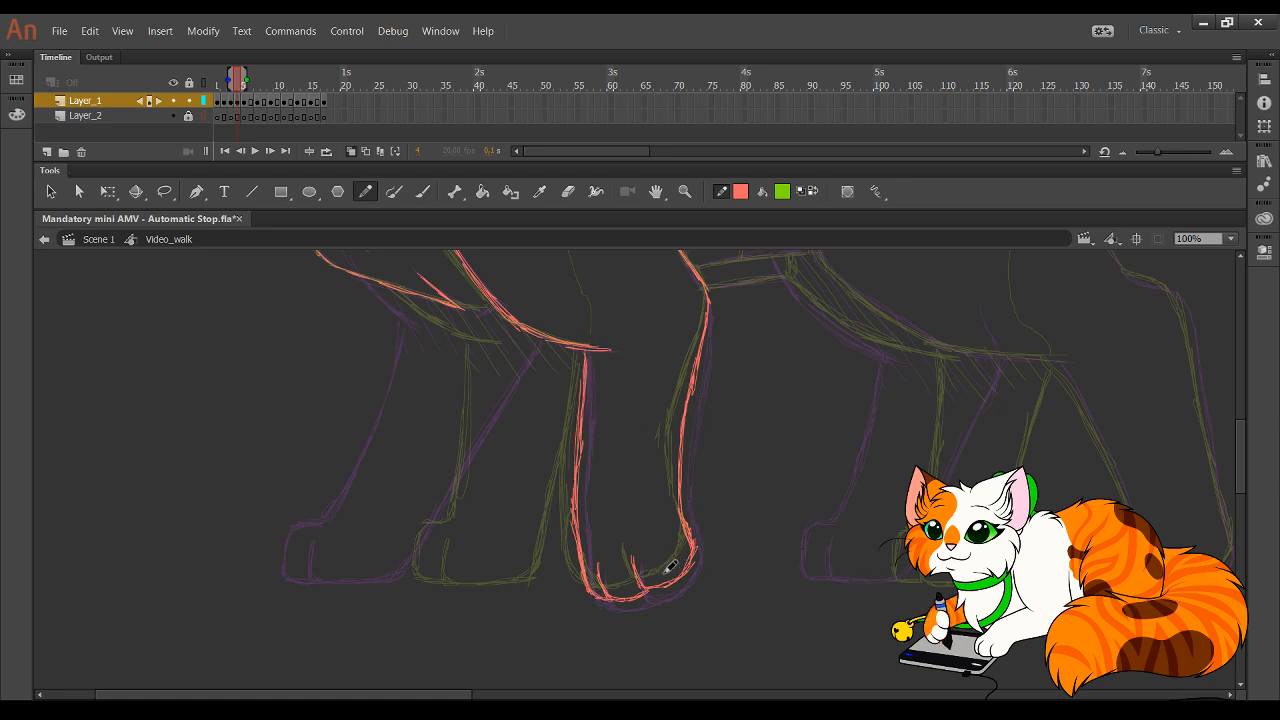
mouse_move(633, 540)
left_mouse_down()
mouse_move(667, 596)
mouse_move(679, 578)
mouse_move(664, 589)
mouse_move(650, 576)
mouse_move(631, 596)
mouse_move(683, 577)
left_mouse_up()
- Sketch the far foreleg with the short curve under the chest, both leg edges and the flat paw with its toe line
left_click_drag(646, 452, 669, 599)
left_click_drag(692, 523, 676, 649)
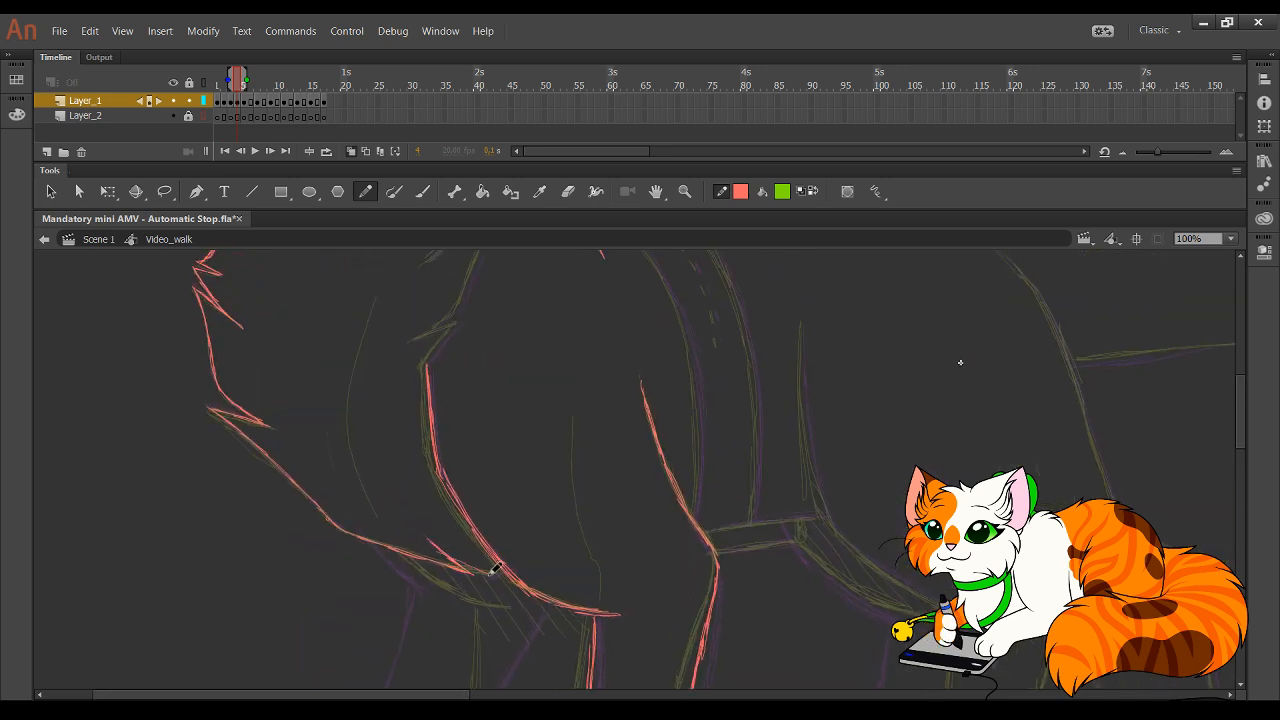
mouse_move(493, 567)
left_mouse_down()
mouse_move(552, 385)
mouse_move(598, 368)
left_mouse_up()
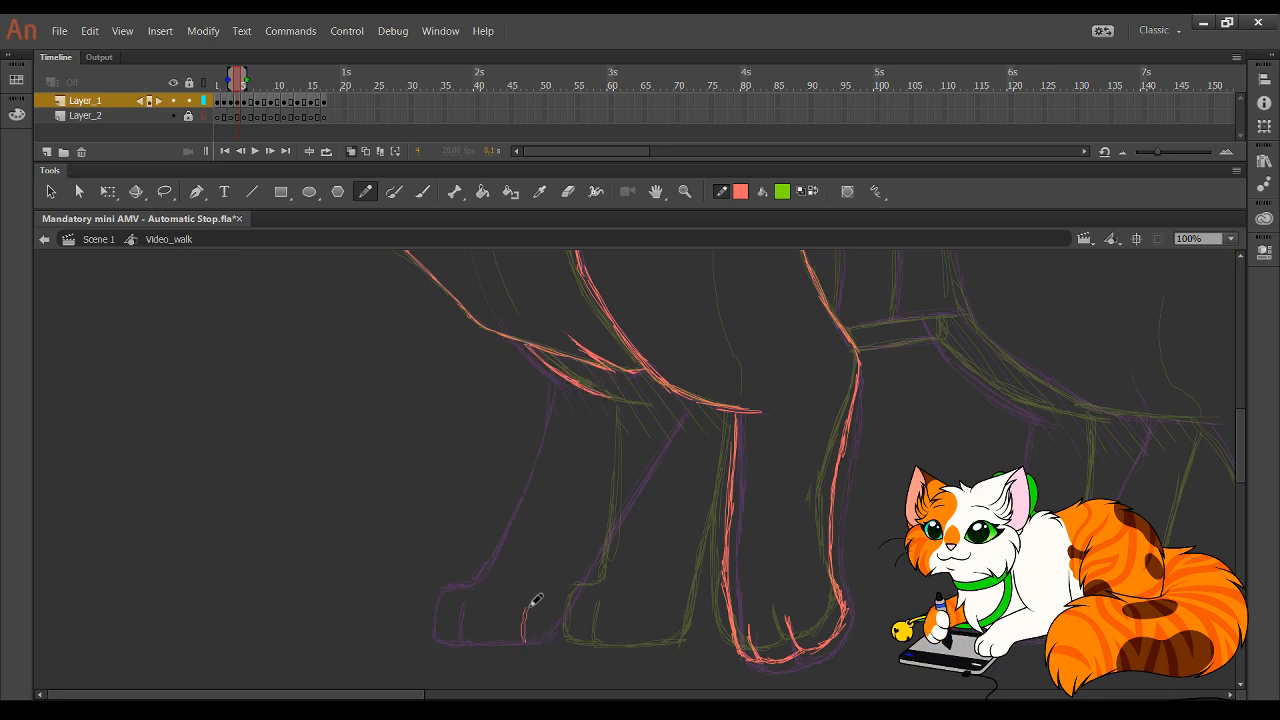
mouse_move(528, 605)
left_mouse_down()
mouse_move(538, 642)
mouse_move(604, 644)
mouse_move(580, 643)
mouse_move(672, 601)
mouse_move(613, 641)
mouse_move(714, 409)
left_mouse_up()
mouse_move(521, 630)
left_mouse_down()
mouse_move(500, 640)
mouse_move(500, 591)
mouse_move(546, 579)
mouse_move(571, 488)
left_mouse_up()
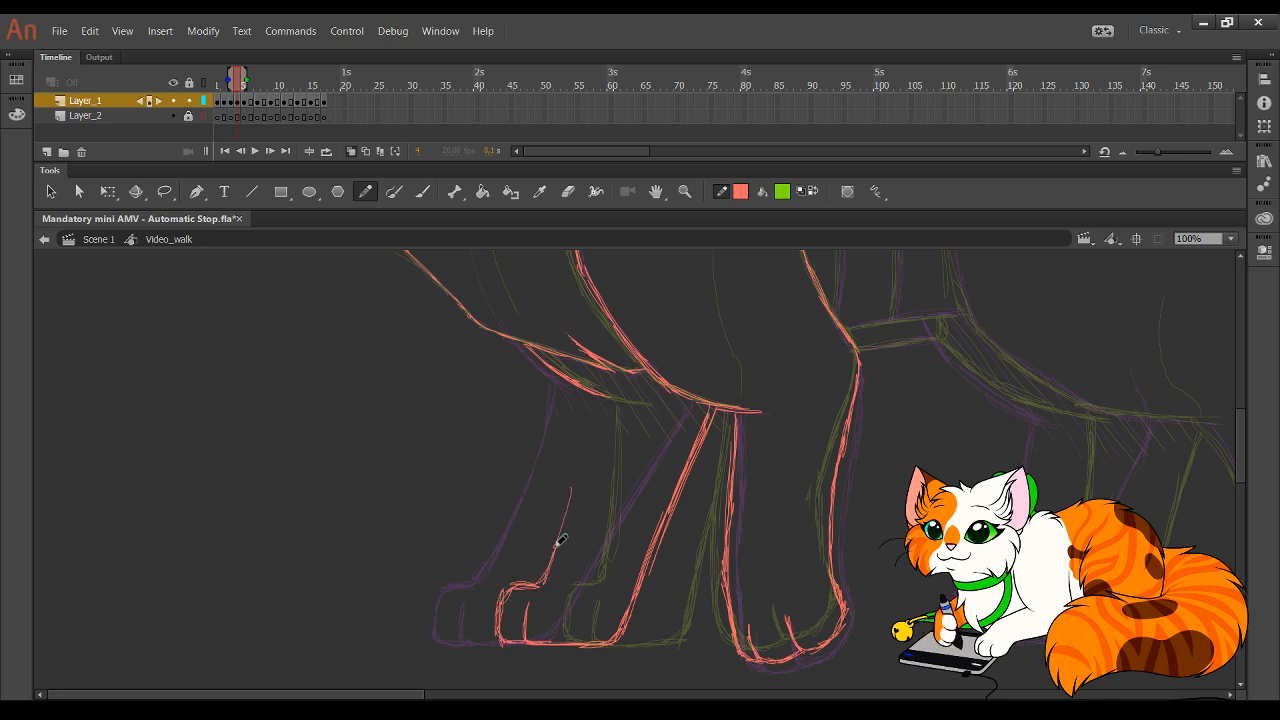
mouse_move(562, 540)
left_mouse_down()
mouse_move(592, 391)
mouse_move(591, 434)
left_mouse_up()
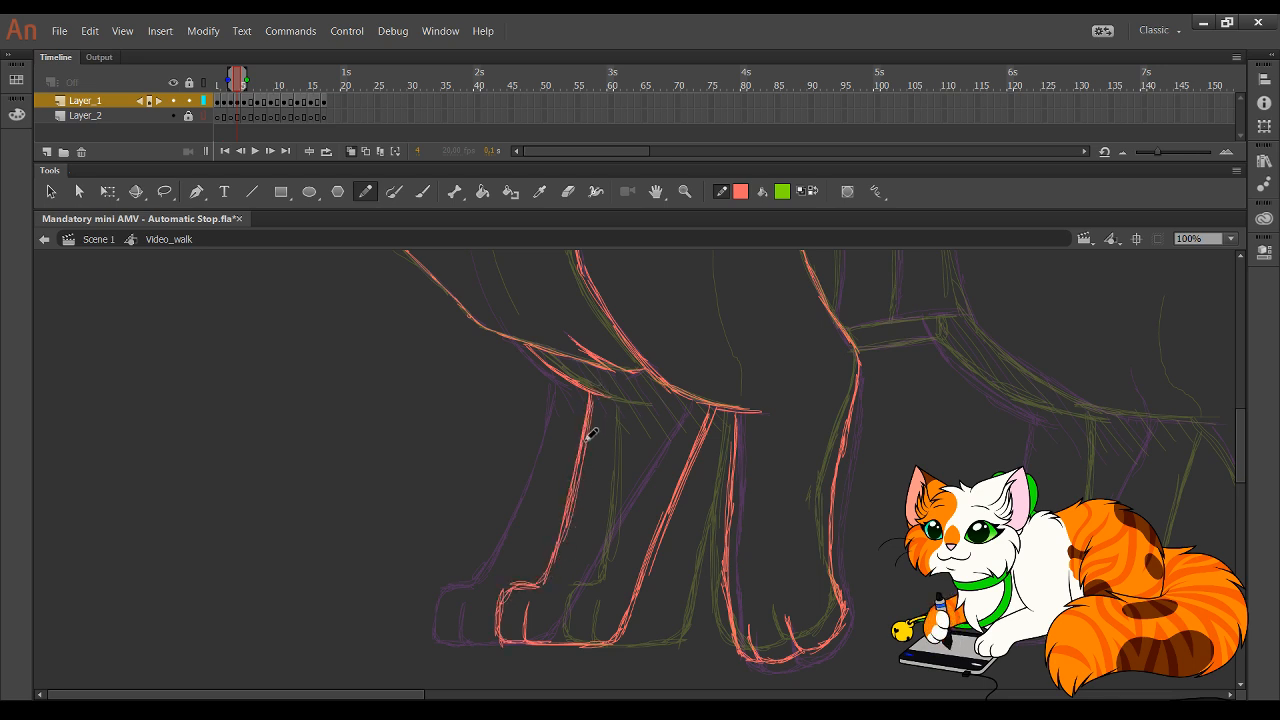
left_click_drag(617, 623, 667, 512)
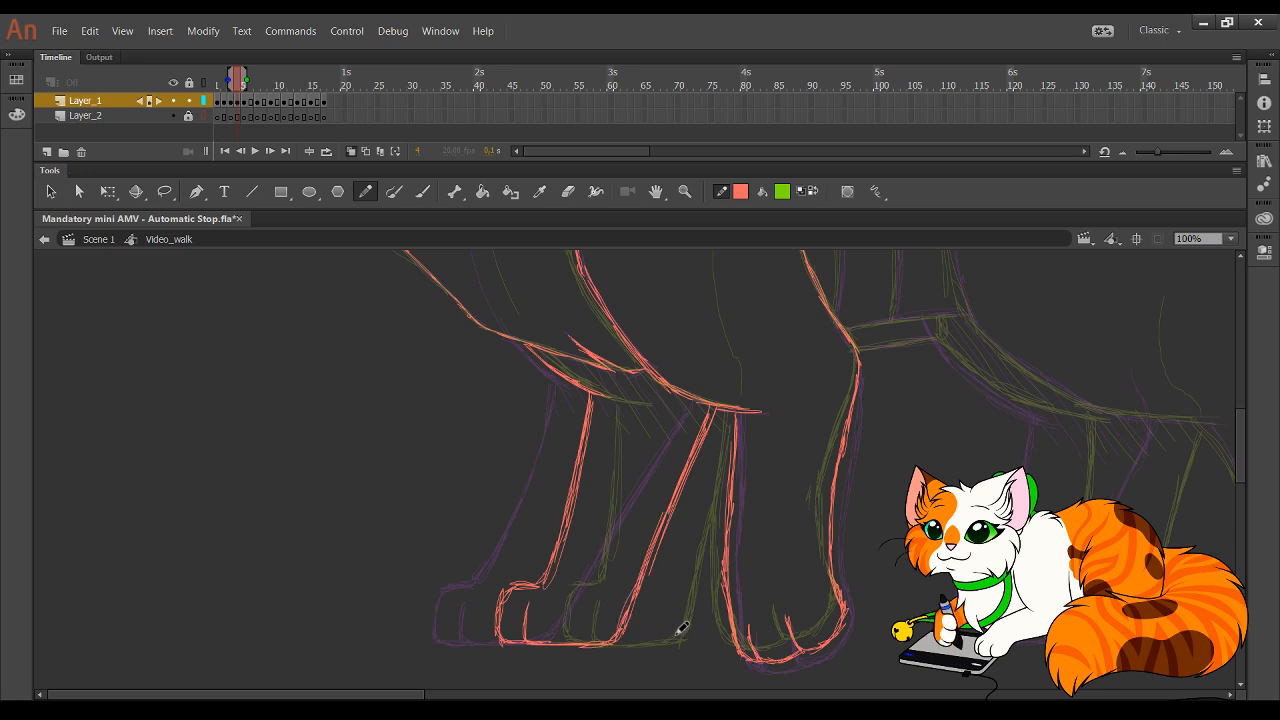
mouse_move(470, 563)
left_mouse_down()
mouse_move(560, 674)
mouse_move(459, 583)
left_mouse_up()
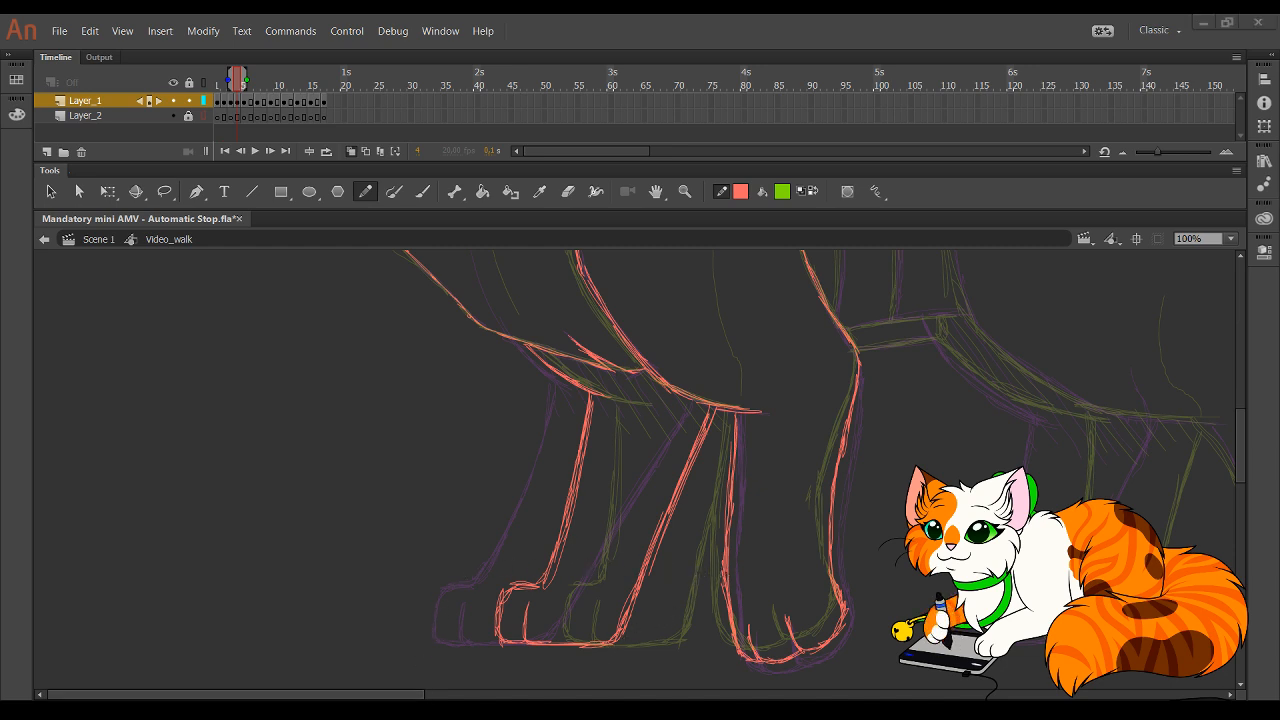
- Sketch the near thigh's front edge, curving down and back to the top of the near hind leg
left_click_drag(1030, 300, 582, 525)
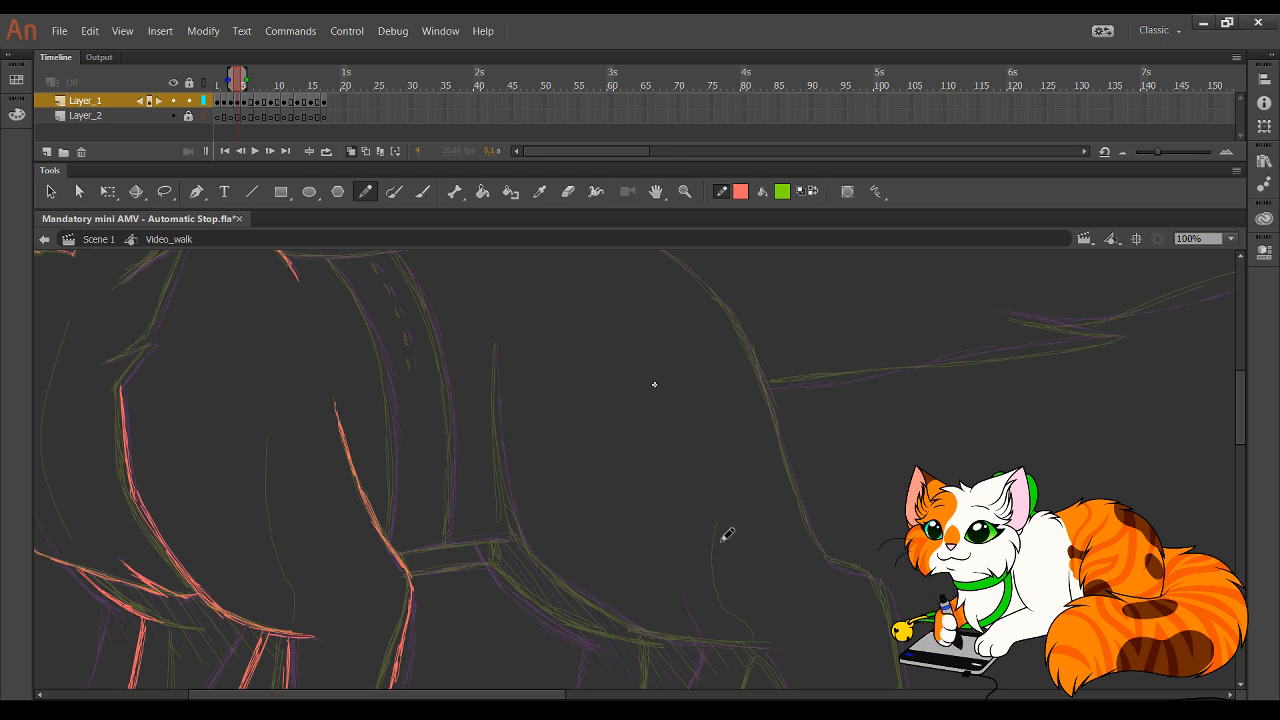
left_click_drag(687, 545, 620, 528)
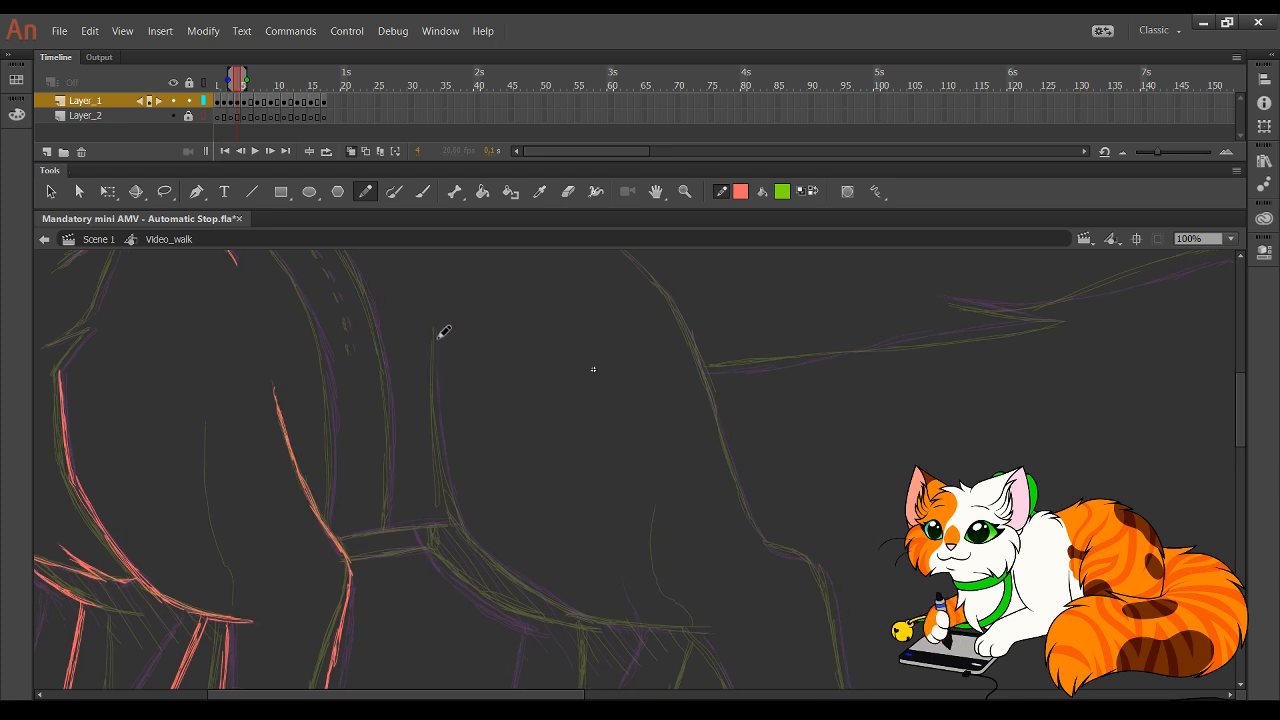
mouse_move(438, 337)
left_mouse_down()
mouse_move(440, 427)
mouse_move(436, 373)
mouse_move(468, 534)
mouse_move(602, 621)
mouse_move(588, 613)
mouse_move(712, 632)
left_mouse_up()
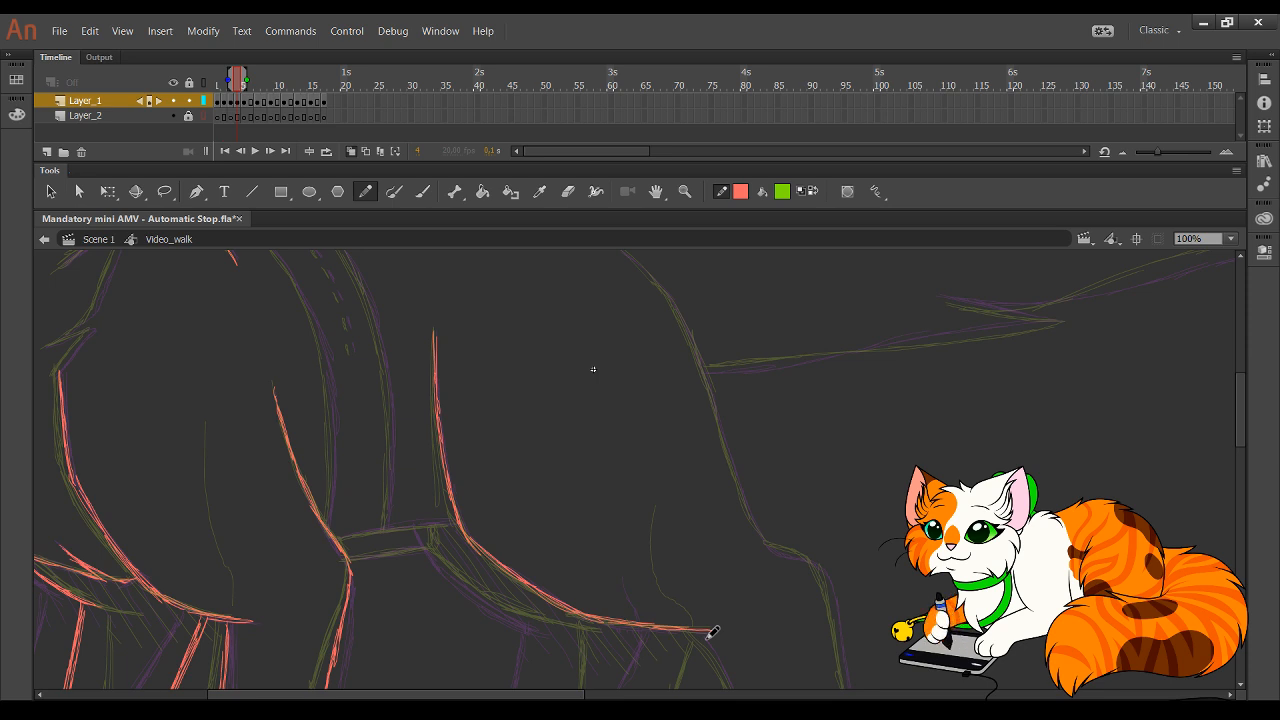
- Sketch the near hind leg with its hock and back edge, the paw with toe lines, and the front edge
mouse_move(820, 571)
left_mouse_down()
mouse_move(654, 364)
mouse_move(619, 274)
left_mouse_up()
mouse_move(636, 606)
left_mouse_down()
mouse_move(642, 640)
mouse_move(683, 632)
mouse_move(709, 583)
mouse_move(664, 345)
mouse_move(641, 314)
mouse_move(606, 304)
mouse_move(588, 254)
left_mouse_up()
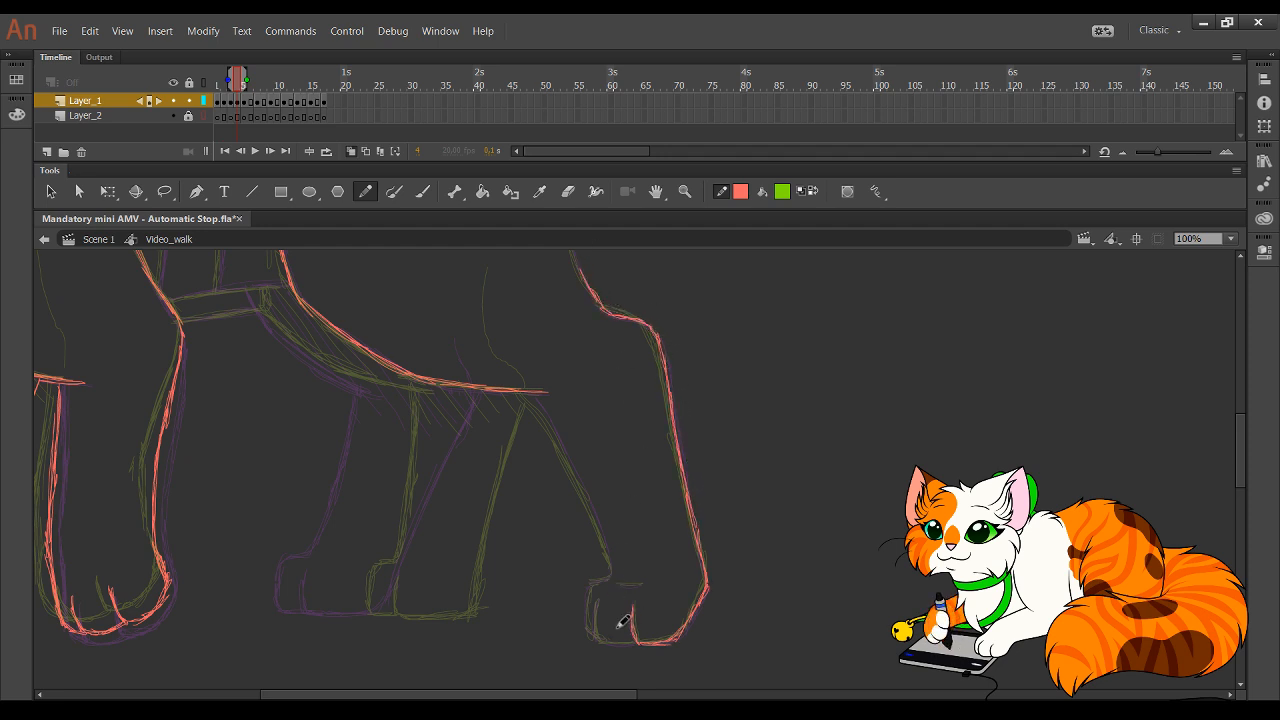
mouse_move(598, 606)
left_mouse_down()
mouse_move(603, 640)
mouse_move(642, 640)
left_mouse_up()
left_click_drag(612, 570, 531, 391)
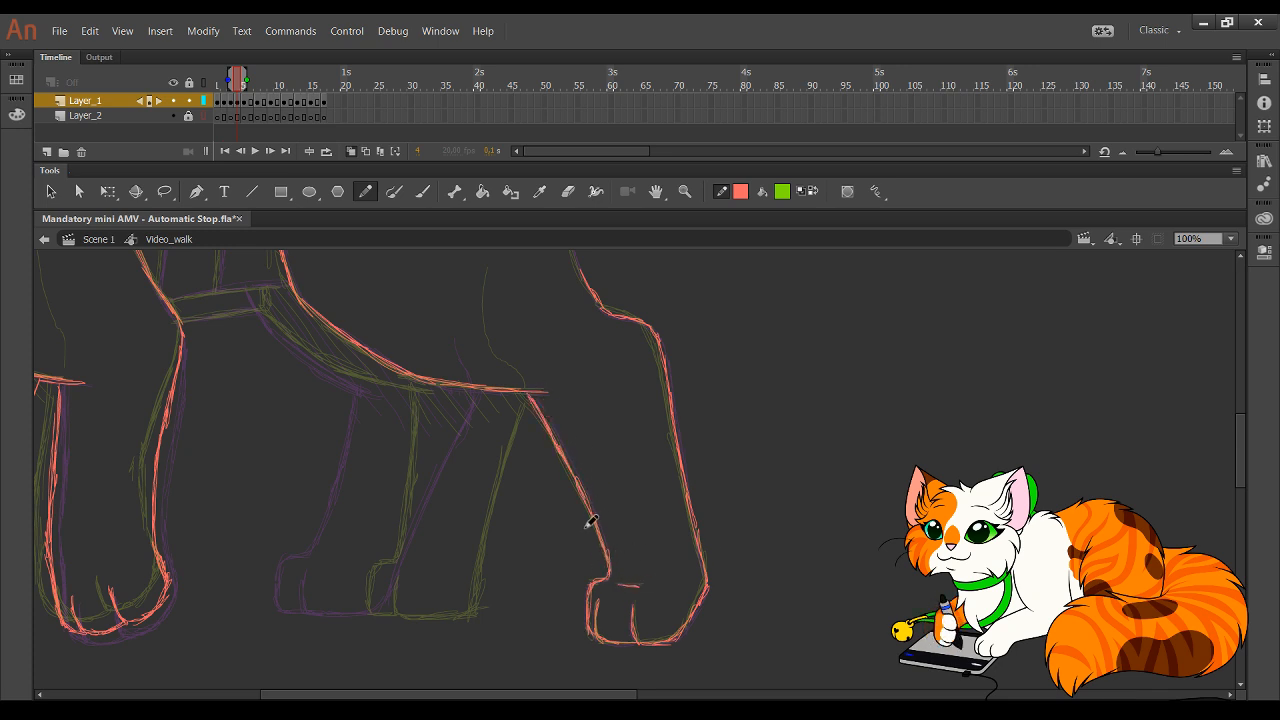
- Sketch the upper belly line between the near elbow and the near thigh, redoing the first strokes
left_click_drag(686, 560, 926, 678)
mouse_move(615, 484)
left_mouse_down()
mouse_move(649, 503)
mouse_move(706, 578)
left_mouse_up()
left_click_drag(495, 517, 582, 500)
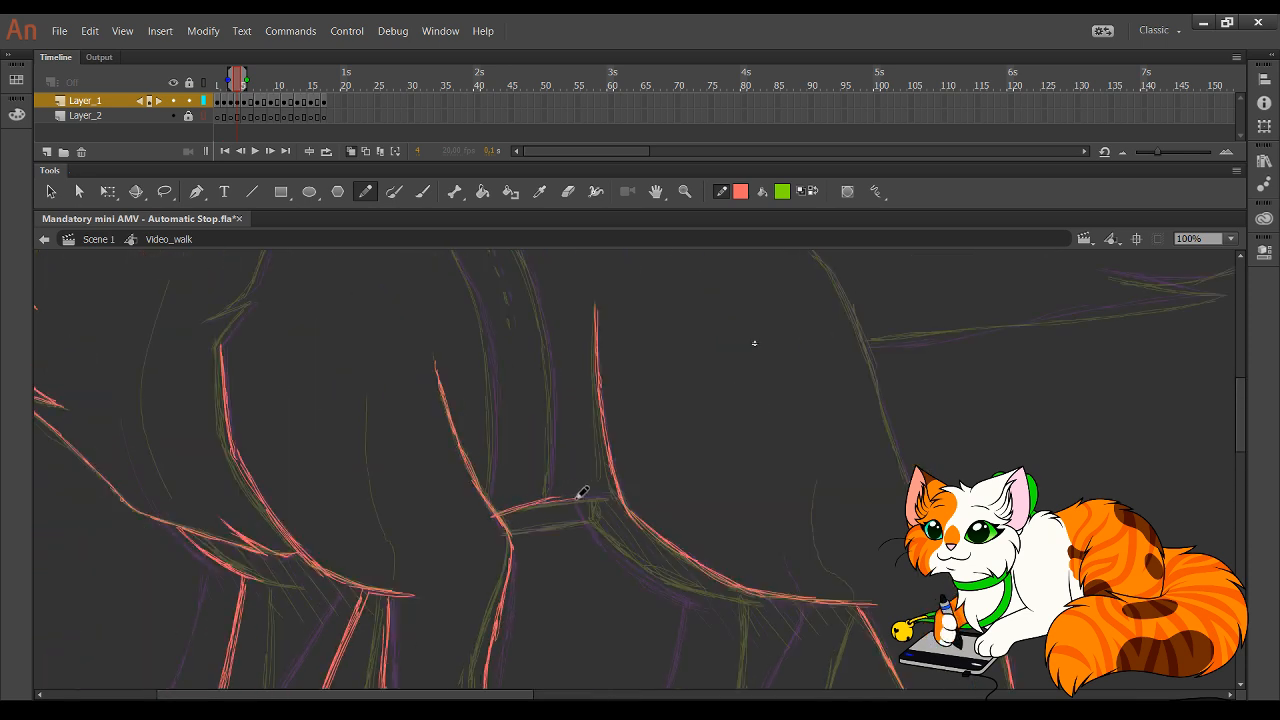
key("ctrl+z")
key("ctrl+z")
left_click_drag(501, 516, 592, 498)
left_click_drag(520, 509, 606, 497)
left_click_drag(553, 502, 618, 495)
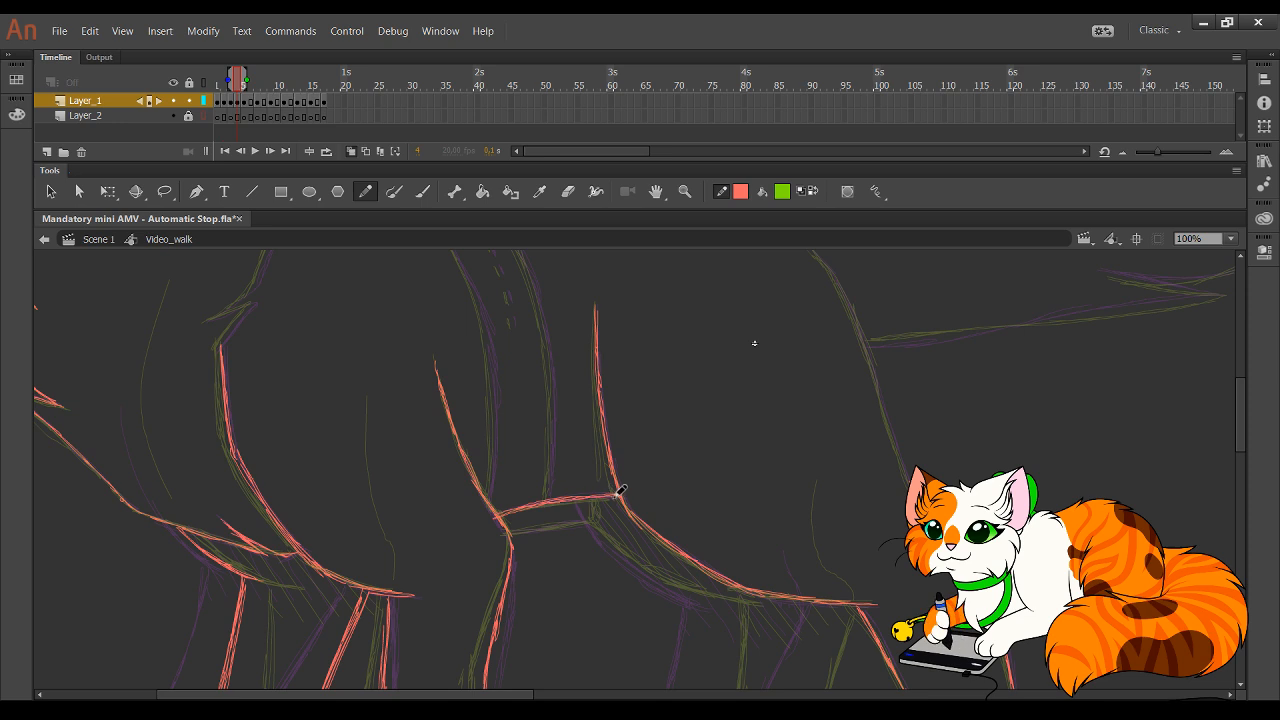
- Sketch the far hind leg with its curved thigh edge, back edge, paw with toe line, and front edge
left_click_drag(653, 409, 605, 265)
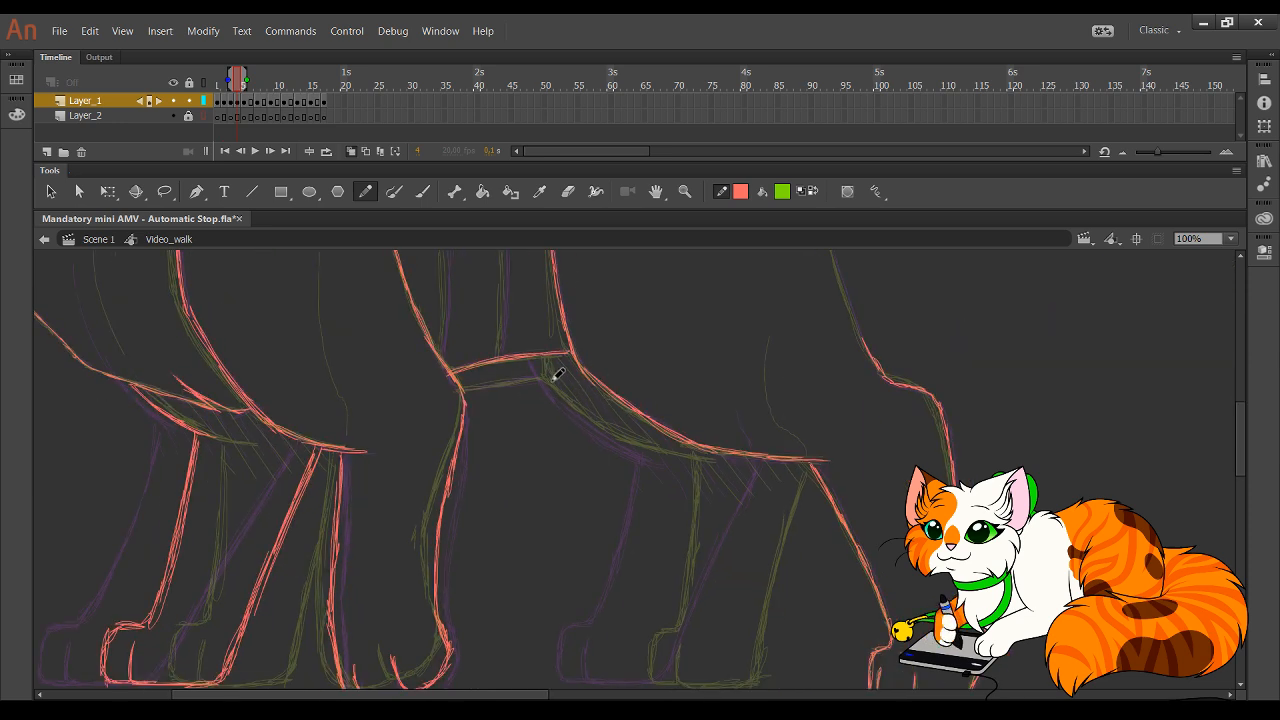
mouse_move(536, 366)
left_mouse_down()
mouse_move(574, 412)
mouse_move(684, 459)
left_mouse_up()
mouse_move(750, 547)
left_mouse_down()
mouse_move(700, 466)
mouse_move(678, 495)
left_mouse_up()
mouse_move(594, 566)
left_mouse_down()
mouse_move(591, 580)
mouse_move(657, 591)
mouse_move(748, 366)
left_mouse_up()
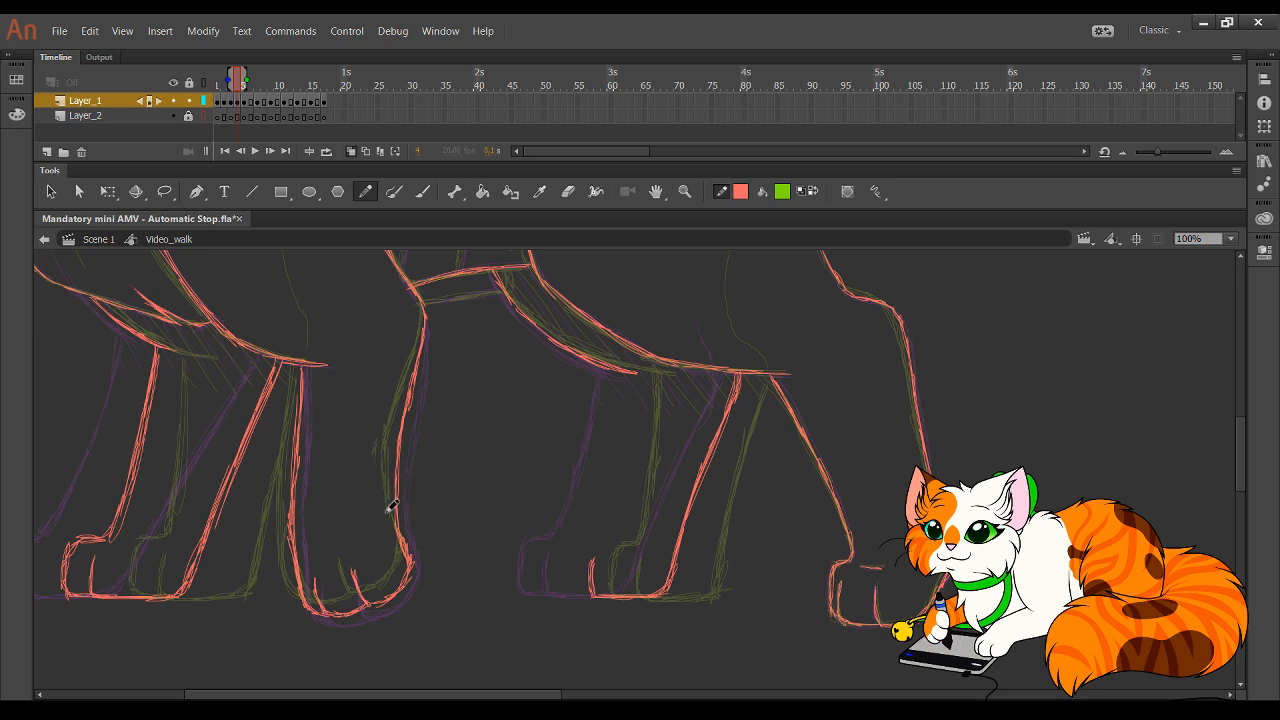
mouse_move(599, 596)
left_mouse_down()
mouse_move(564, 570)
mouse_move(566, 595)
mouse_move(576, 541)
mouse_move(568, 559)
mouse_move(576, 543)
mouse_move(604, 542)
mouse_move(622, 393)
mouse_move(629, 379)
mouse_move(624, 431)
mouse_move(636, 378)
left_mouse_up()
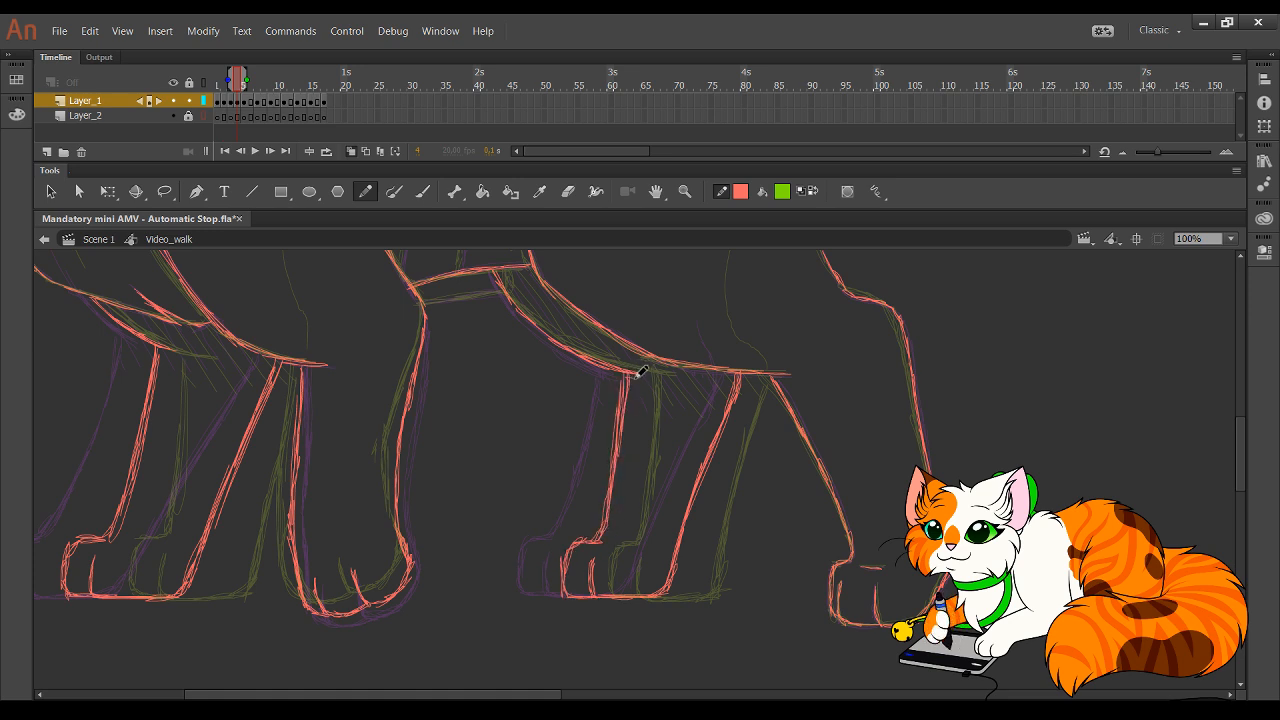
- Sketch the lower belly line between the legs and hatch the shadow areas atop the far foreleg and along the far thigh
left_click_drag(618, 455, 591, 648)
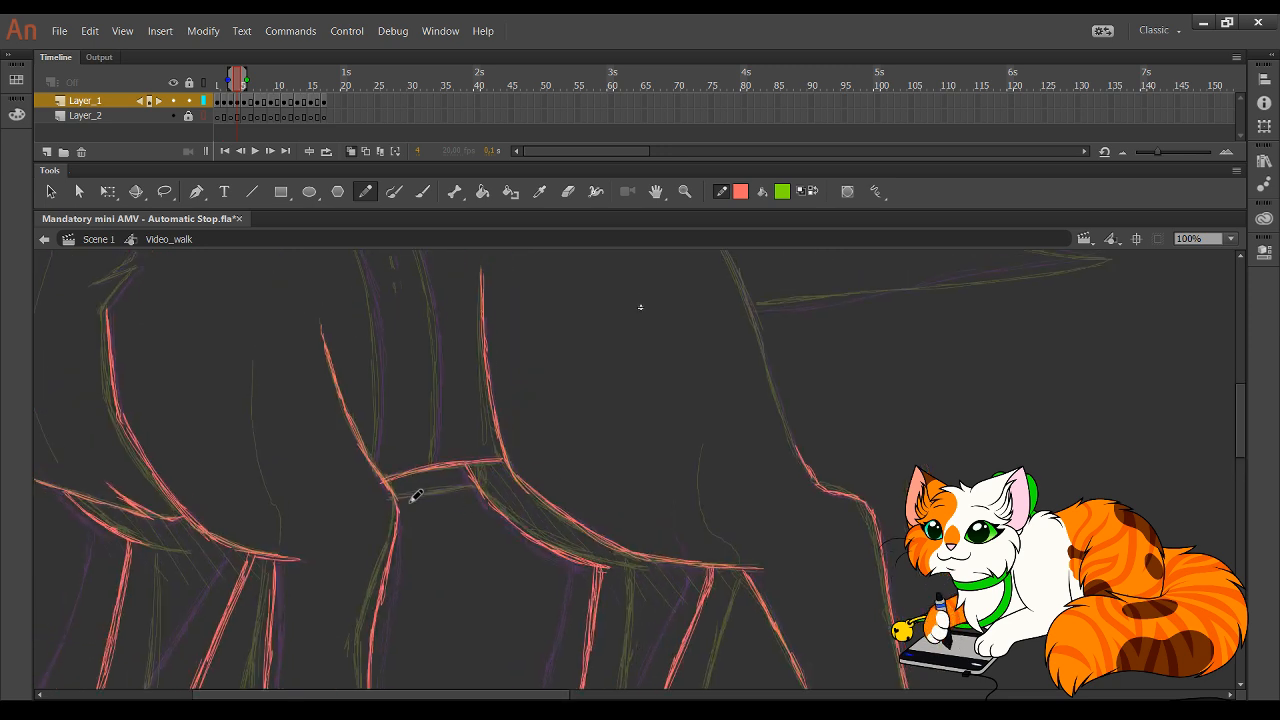
left_click_drag(394, 498, 467, 490)
left_click_drag(614, 454, 825, 391)
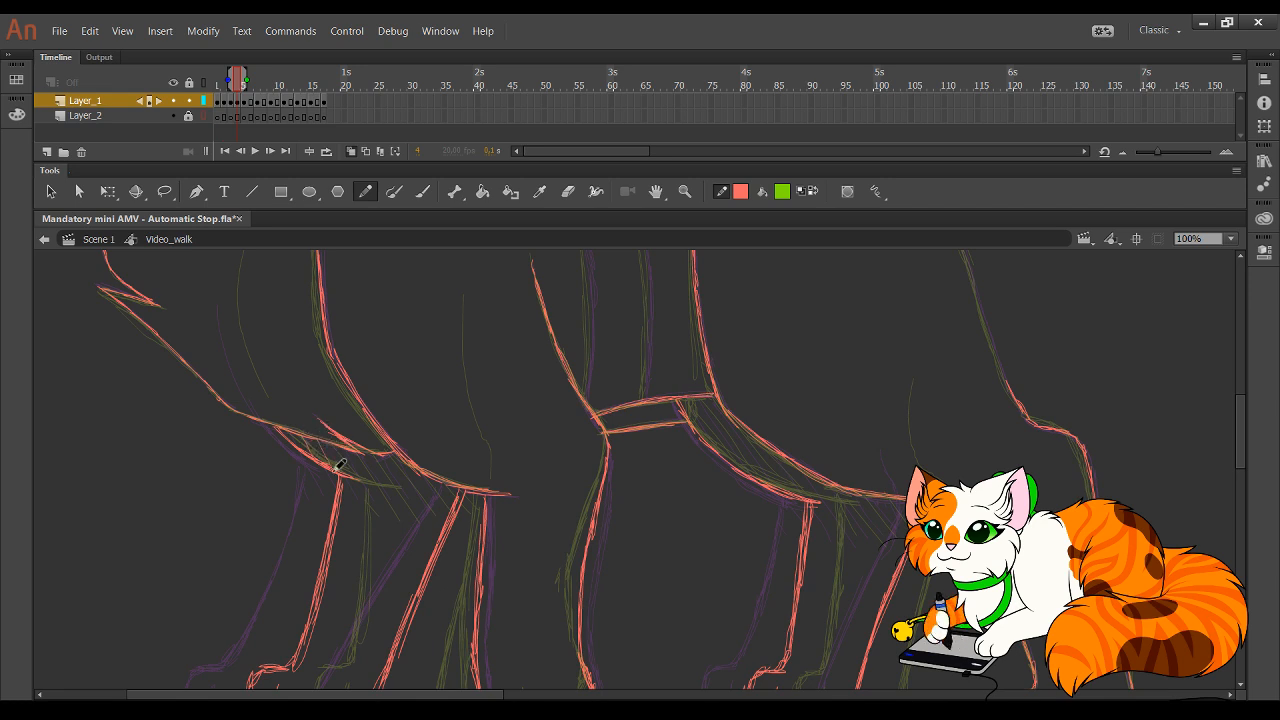
mouse_move(343, 460)
left_mouse_down()
mouse_move(377, 456)
mouse_move(375, 498)
left_mouse_up()
mouse_move(373, 456)
left_mouse_down()
mouse_move(391, 508)
mouse_move(390, 456)
mouse_move(421, 518)
left_mouse_up()
left_click_drag(421, 459, 453, 505)
mouse_move(693, 399)
left_mouse_down()
mouse_move(731, 451)
mouse_move(704, 396)
mouse_move(801, 493)
mouse_move(793, 468)
mouse_move(810, 467)
mouse_move(860, 522)
mouse_move(888, 490)
left_mouse_up()
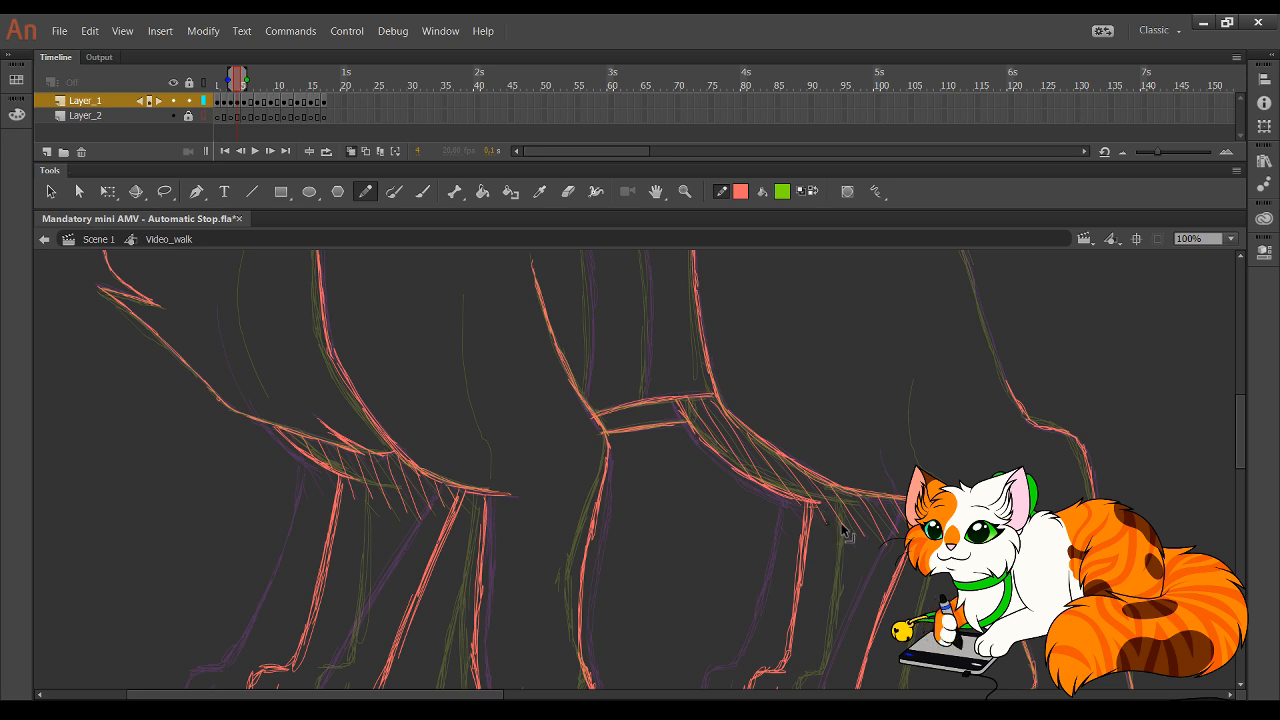
- Sketch the cat's back line from the shoulder hump along the spine and over the rump on frame 4
key("space")
mouse_move(860, 312)
left_mouse_down()
mouse_move(771, 514)
mouse_move(806, 570)
left_mouse_up()
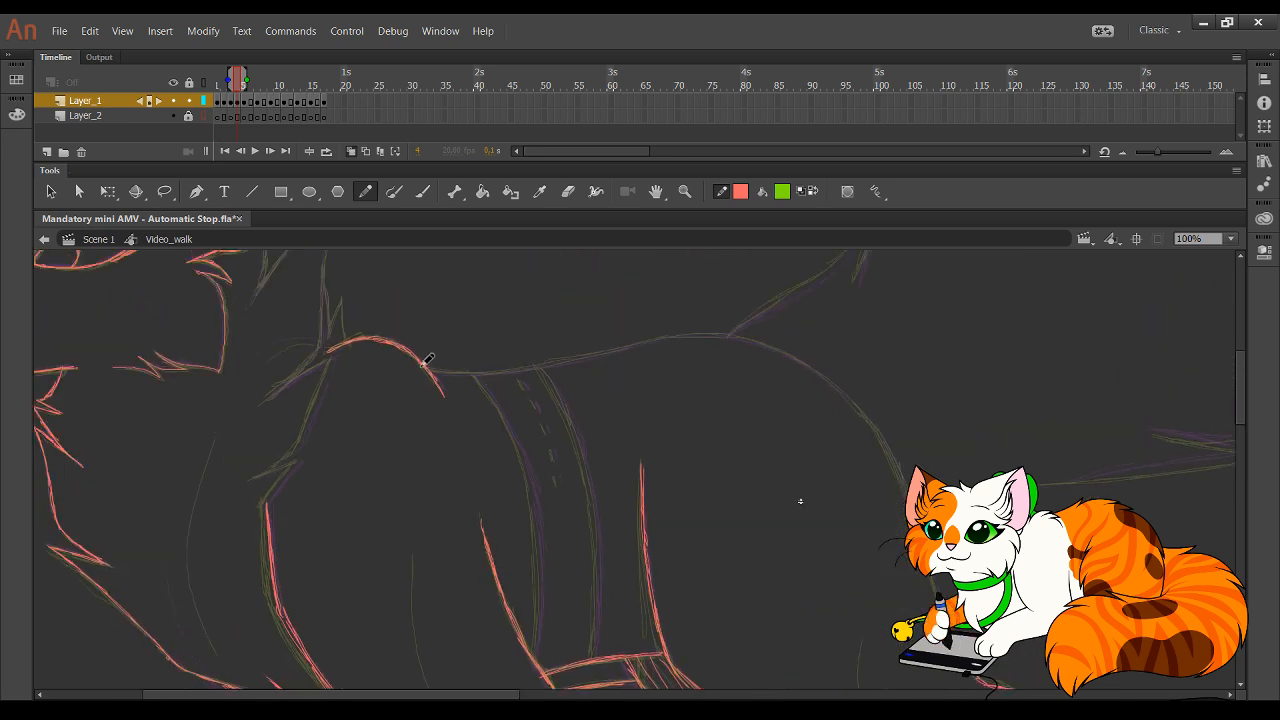
mouse_move(424, 363)
left_mouse_down()
mouse_move(502, 373)
mouse_move(445, 374)
mouse_move(723, 339)
mouse_move(665, 332)
mouse_move(757, 338)
mouse_move(681, 337)
mouse_move(762, 352)
mouse_move(754, 342)
mouse_move(855, 403)
mouse_move(905, 490)
left_mouse_up()
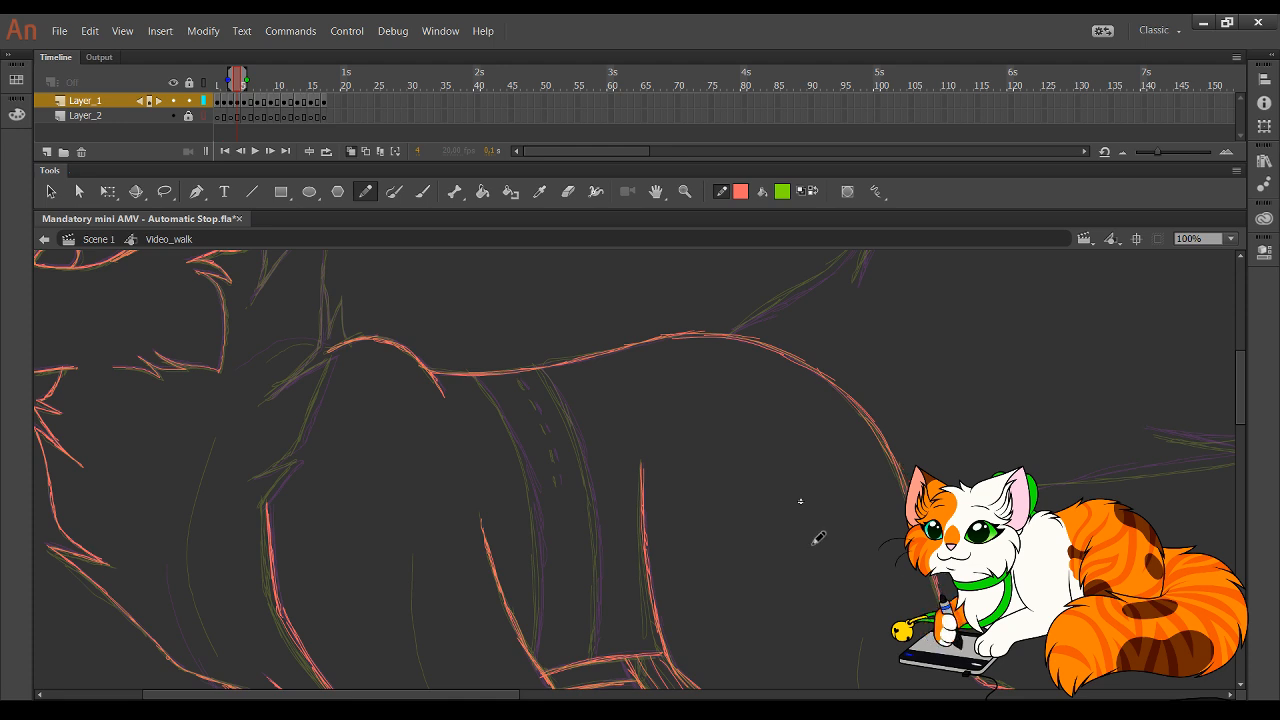
- Sketch the front edge of the strap around the cat's body, redoing its last stroke down to the belly
left_click_drag(690, 515, 760, 521)
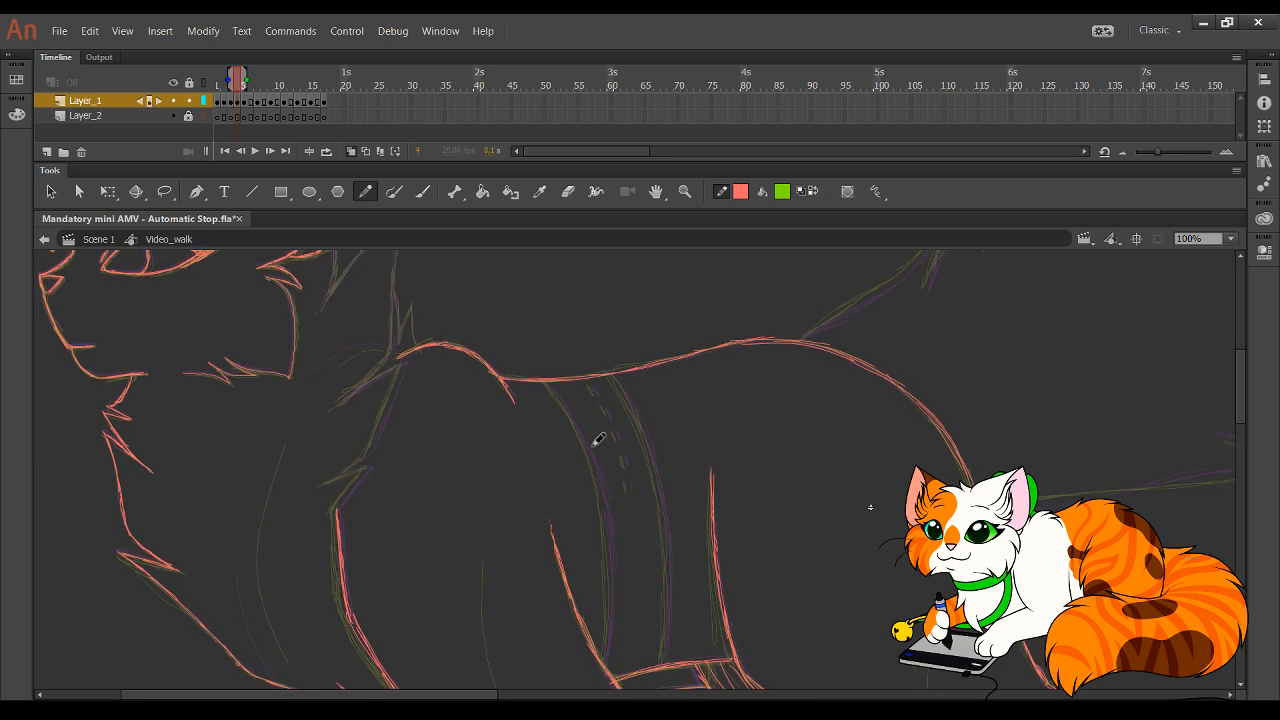
left_click_drag(545, 381, 592, 462)
left_click_drag(571, 407, 609, 523)
left_click_drag(592, 459, 609, 564)
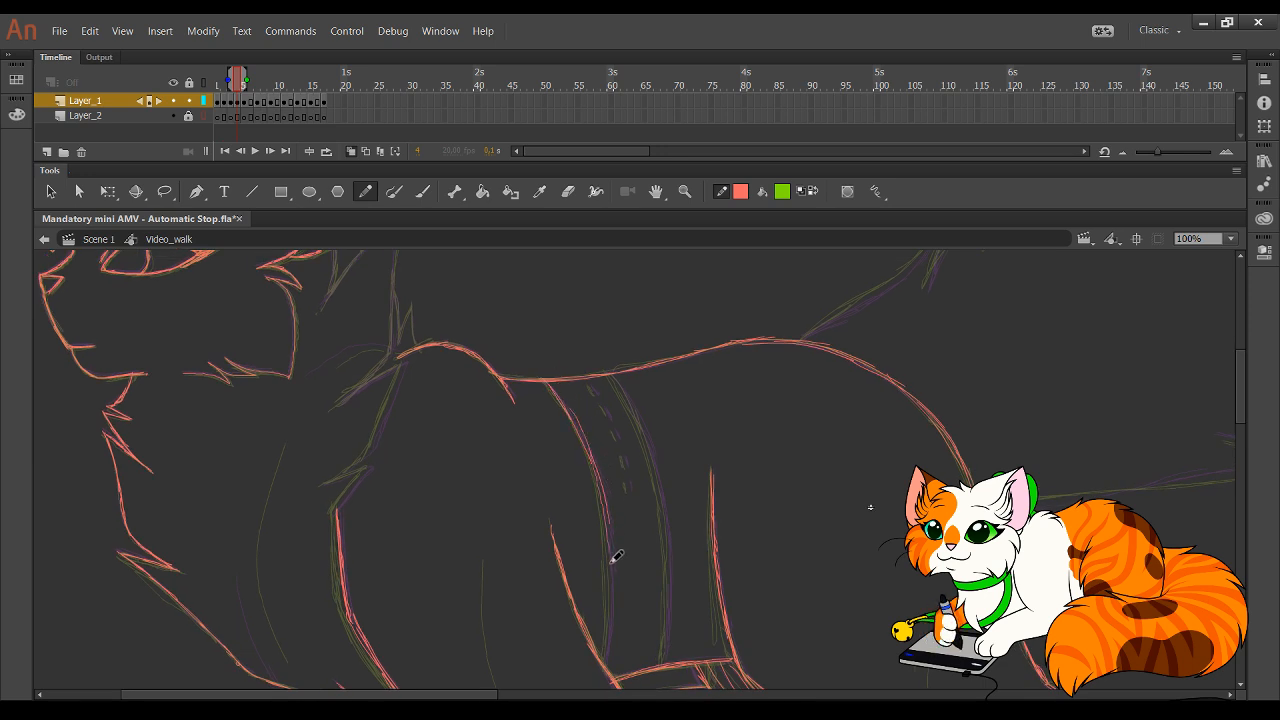
key("ctrl+z")
mouse_move(590, 428)
left_mouse_down()
mouse_move(612, 546)
mouse_move(612, 660)
left_mouse_up()
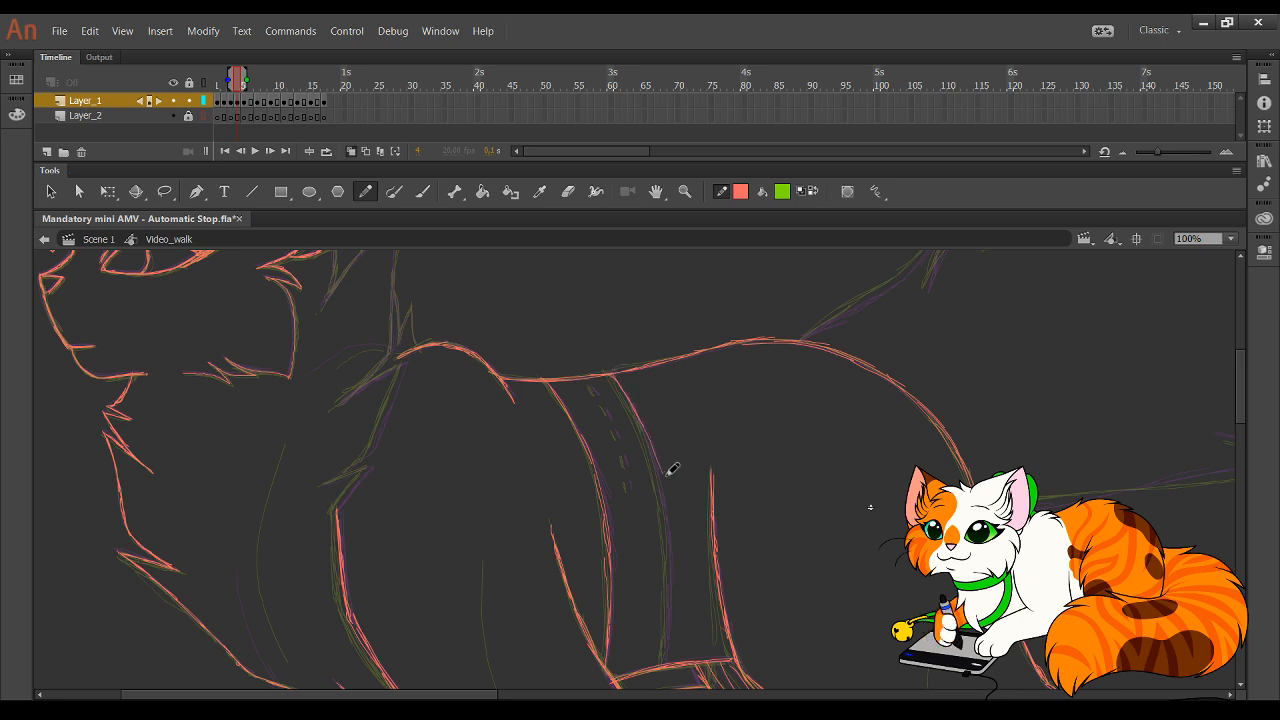
- Sketch the strap's back edge from the spine to the belly and its dashed stitching near the back
left_click_drag(614, 383, 676, 505)
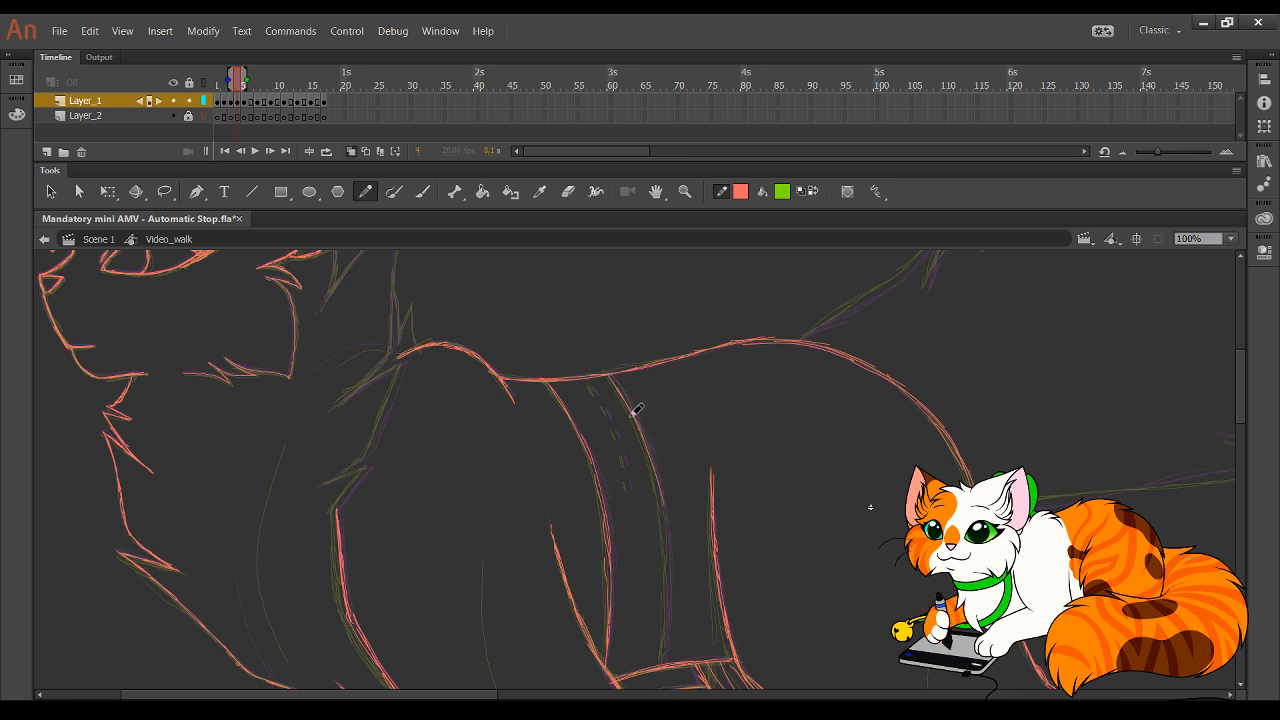
mouse_move(637, 410)
left_mouse_down()
mouse_move(669, 528)
mouse_move(679, 587)
left_mouse_up()
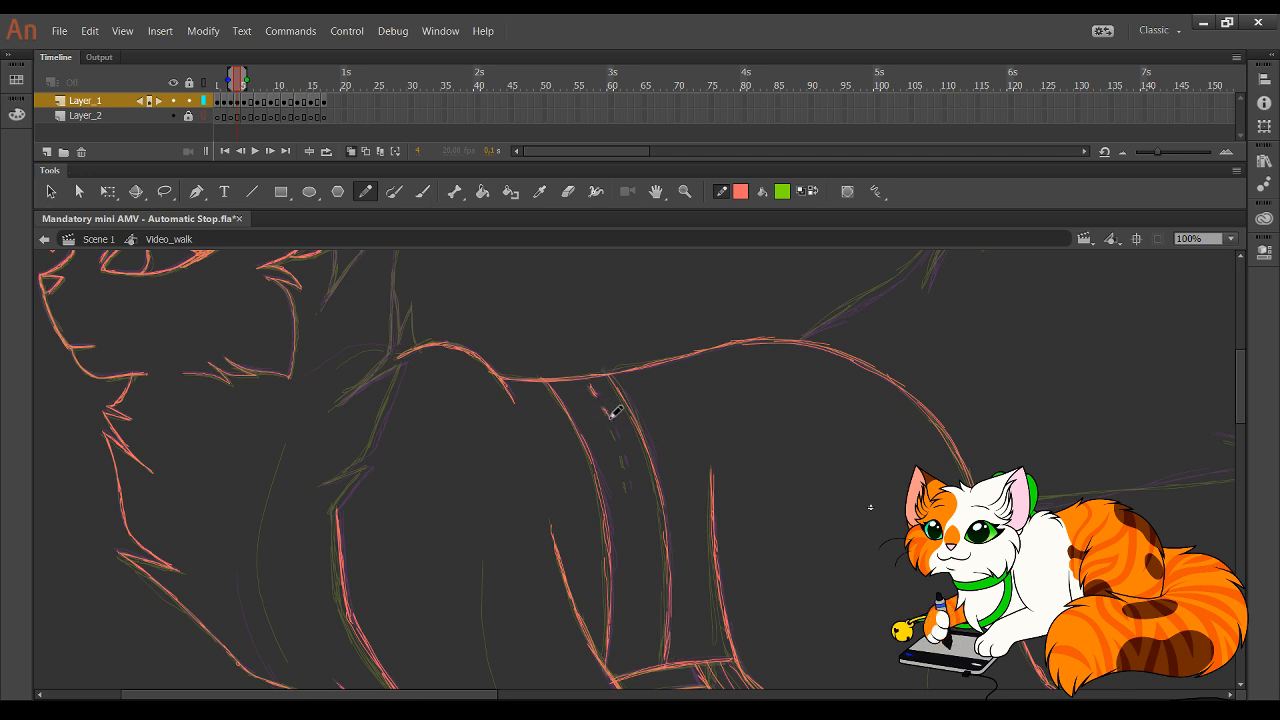
left_click_drag(624, 459, 627, 469)
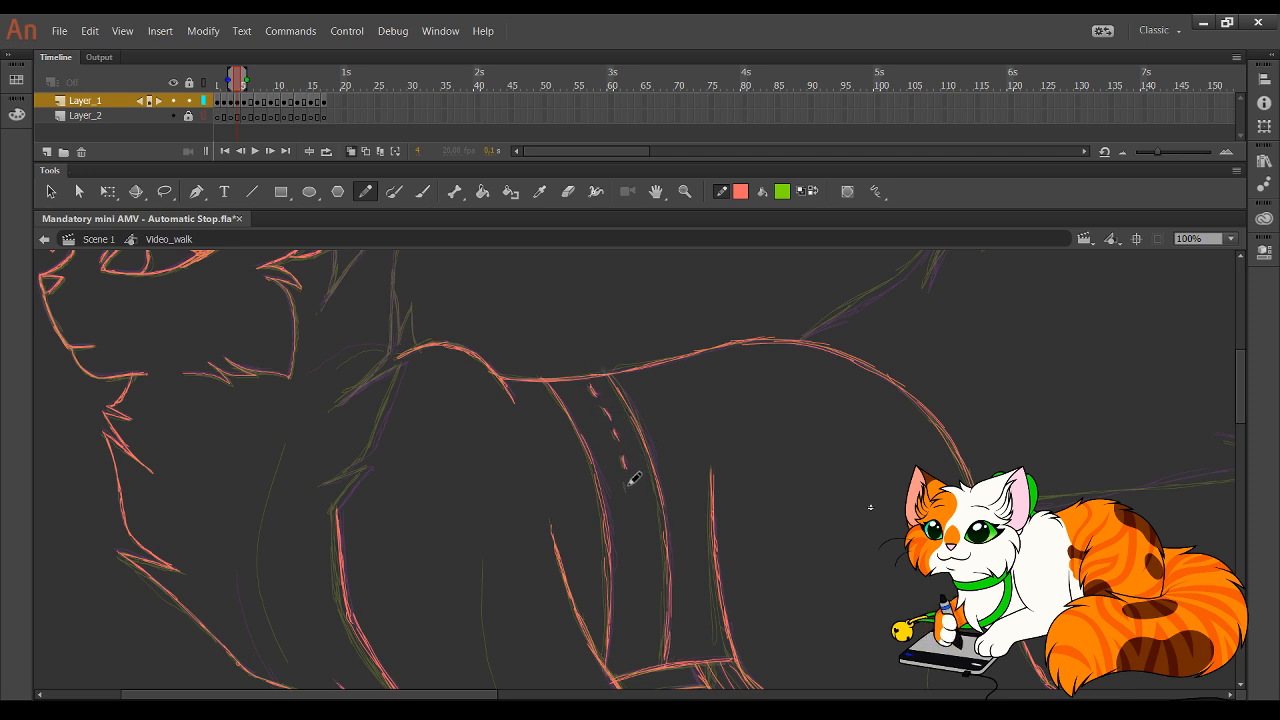
- Sketch the tail's underside from the rump outward with its pointed fur tuft, and begin the tuft at the tip
left_click_drag(802, 520, 398, 624)
left_click_drag(715, 655, 650, 272)
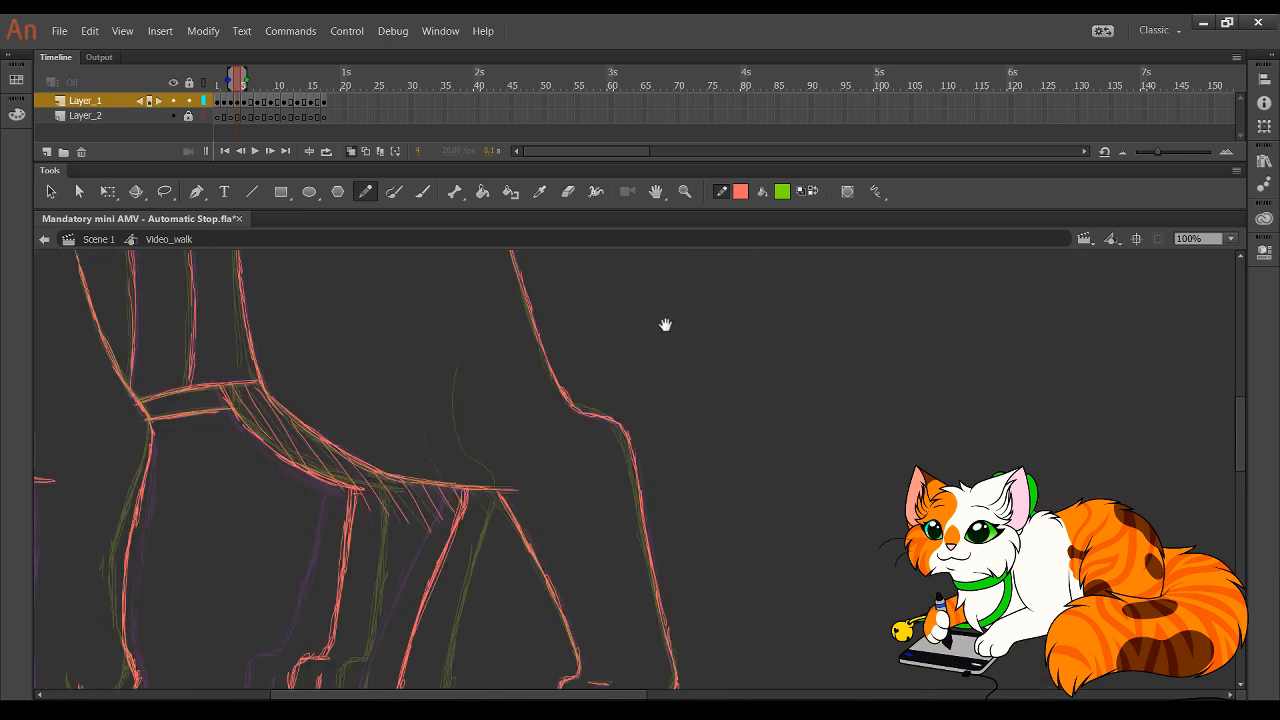
left_click_drag(698, 437, 1030, 340)
left_click_drag(735, 345, 840, 600)
mouse_move(710, 480)
left_mouse_down()
mouse_move(858, 534)
mouse_move(875, 637)
mouse_move(491, 443)
mouse_move(609, 457)
mouse_move(466, 540)
mouse_move(614, 489)
mouse_move(429, 543)
mouse_move(329, 674)
mouse_move(553, 640)
left_mouse_up()
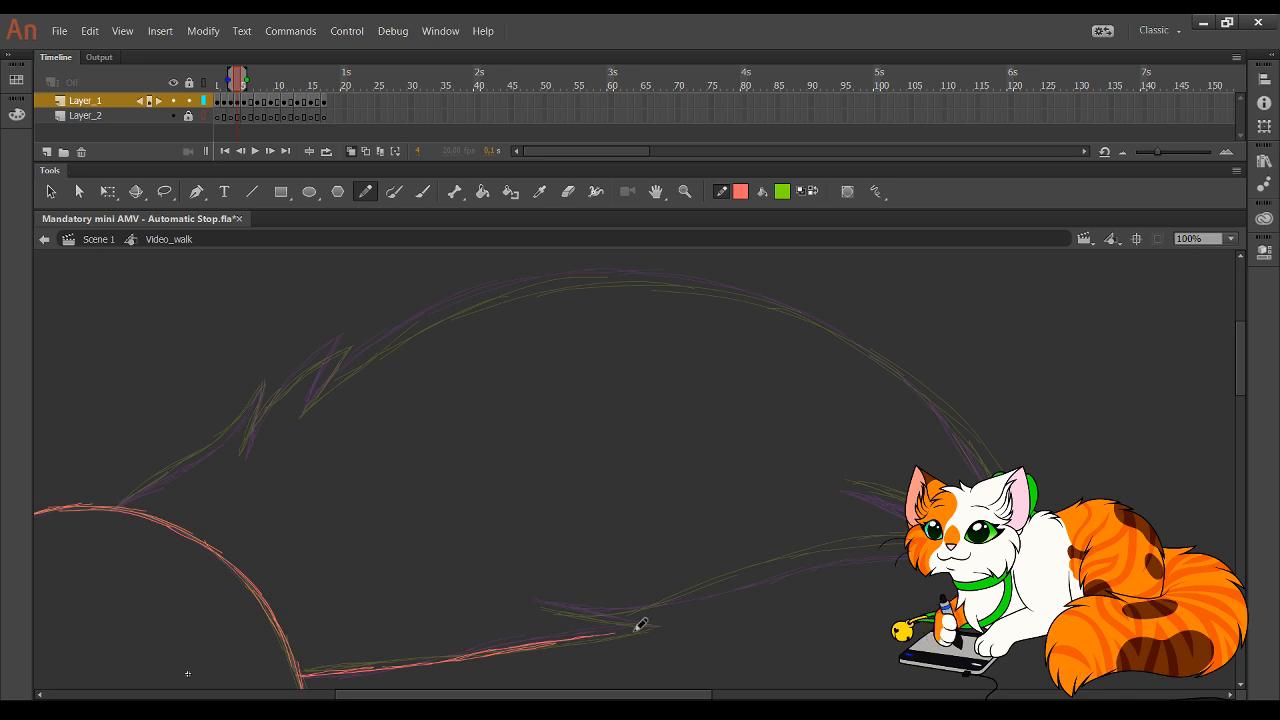
mouse_move(640, 624)
left_mouse_down()
mouse_move(553, 601)
mouse_move(754, 574)
mouse_move(703, 590)
mouse_move(900, 546)
left_mouse_up()
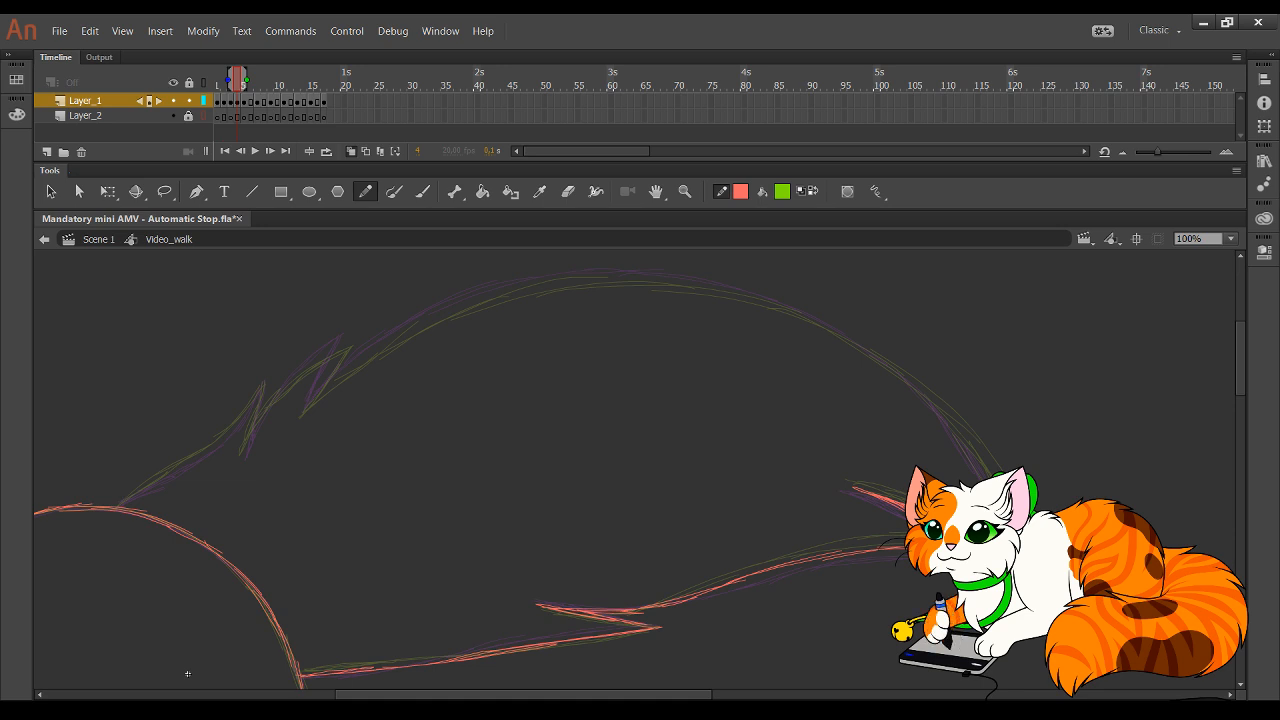
- Sketch the tail's upper edge from the rump to the tip with two fur tufts near its base, redoing the first stroke
mouse_move(113, 508)
left_mouse_down()
mouse_move(247, 415)
mouse_move(266, 379)
mouse_move(255, 446)
left_mouse_up()
key("ctrl+z")
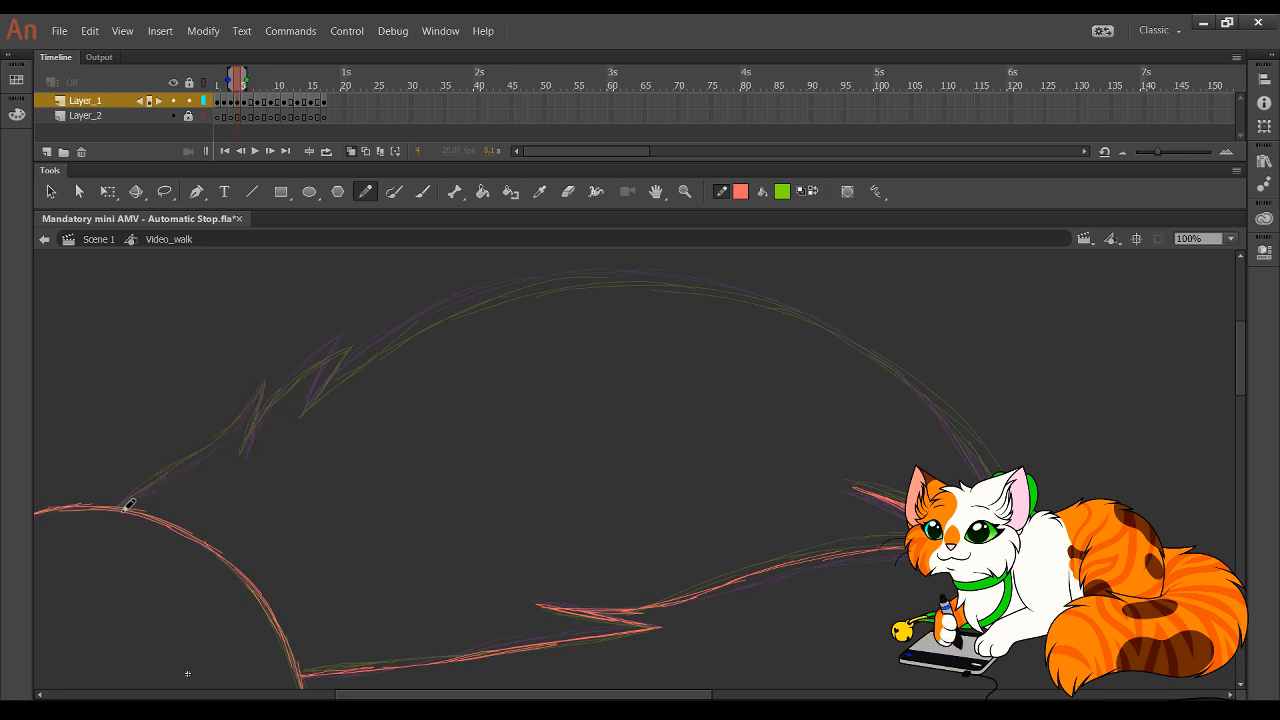
mouse_move(126, 506)
left_mouse_down()
mouse_move(222, 444)
mouse_move(182, 469)
mouse_move(257, 400)
mouse_move(228, 438)
mouse_move(267, 383)
mouse_move(245, 458)
left_mouse_up()
mouse_move(279, 403)
left_mouse_down()
mouse_move(351, 336)
mouse_move(308, 409)
mouse_move(419, 325)
mouse_move(395, 336)
mouse_move(523, 282)
mouse_move(571, 295)
mouse_move(457, 312)
mouse_move(561, 279)
mouse_move(514, 288)
mouse_move(664, 276)
mouse_move(653, 277)
mouse_move(791, 309)
mouse_move(758, 297)
mouse_move(942, 408)
mouse_move(902, 370)
mouse_move(985, 468)
left_mouse_up()
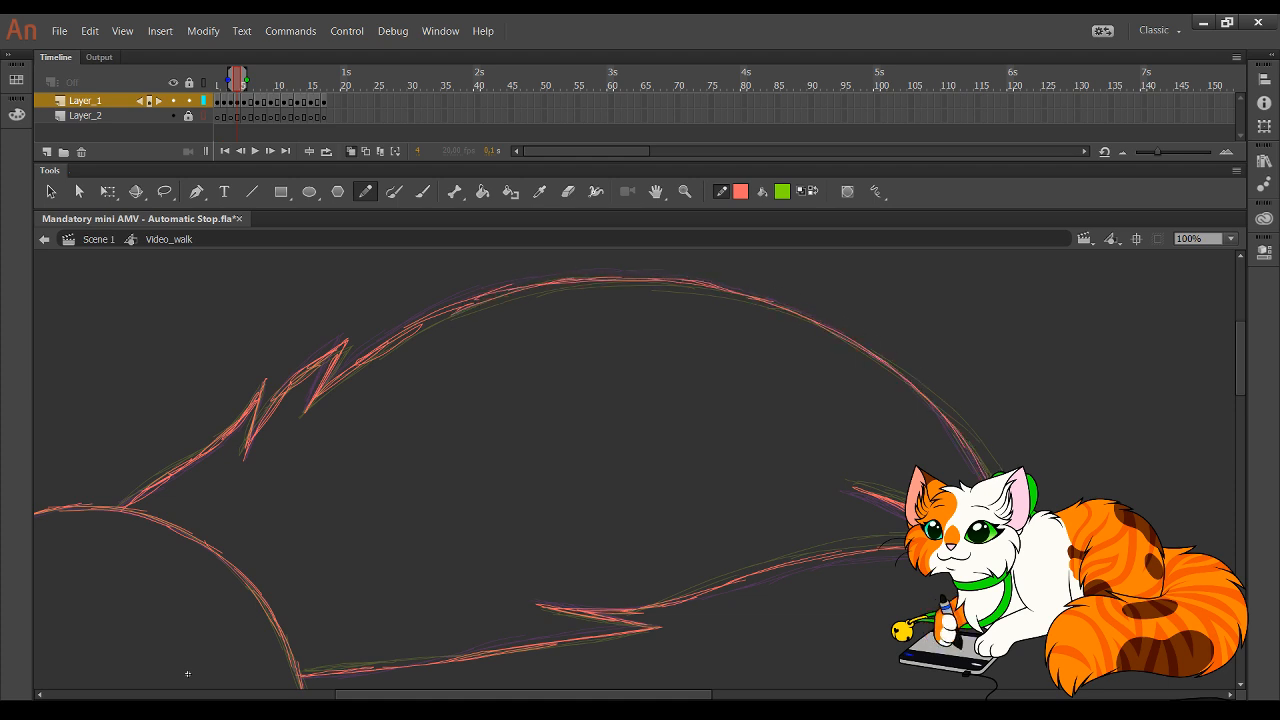
- Sketch the shoulder edge and the jagged neck fur tufts from the foreleg up to the area behind the cheek
mouse_move(534, 452)
left_mouse_down()
mouse_move(851, 326)
mouse_move(1208, 307)
left_mouse_up()
left_click_drag(632, 425, 867, 531)
left_click(684, 192)
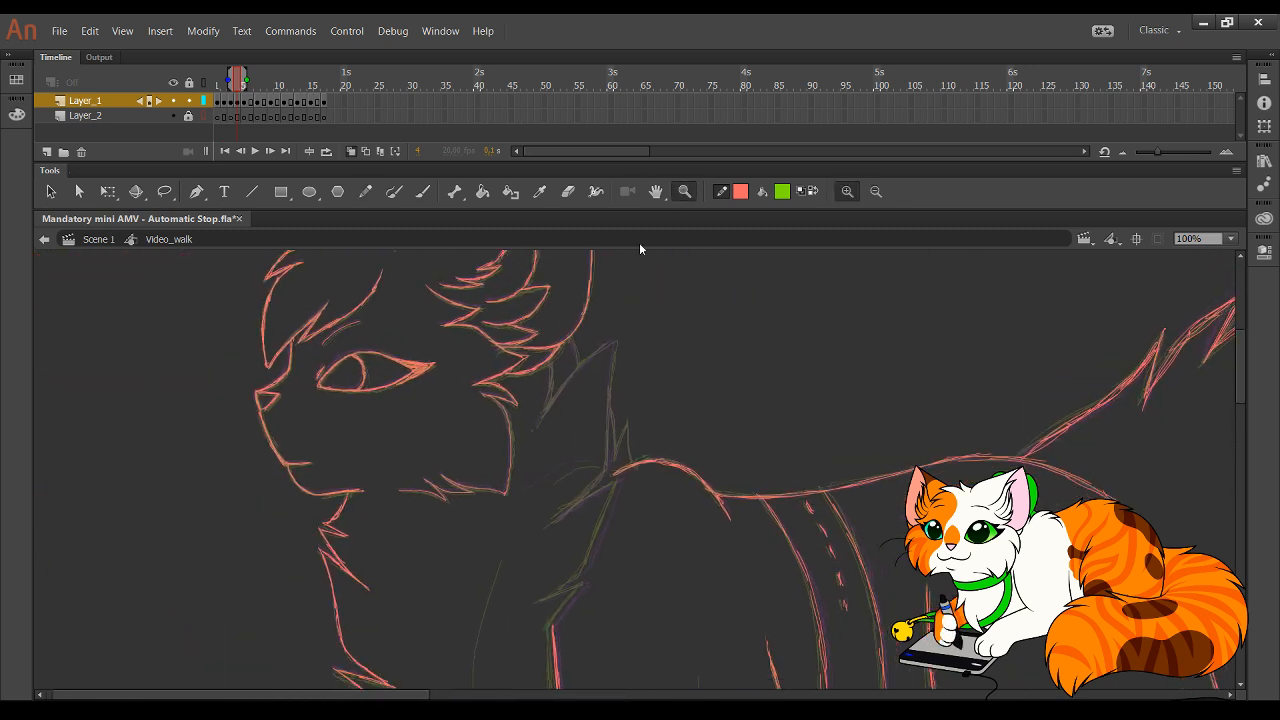
left_click_drag(430, 388, 750, 702)
left_click(365, 195)
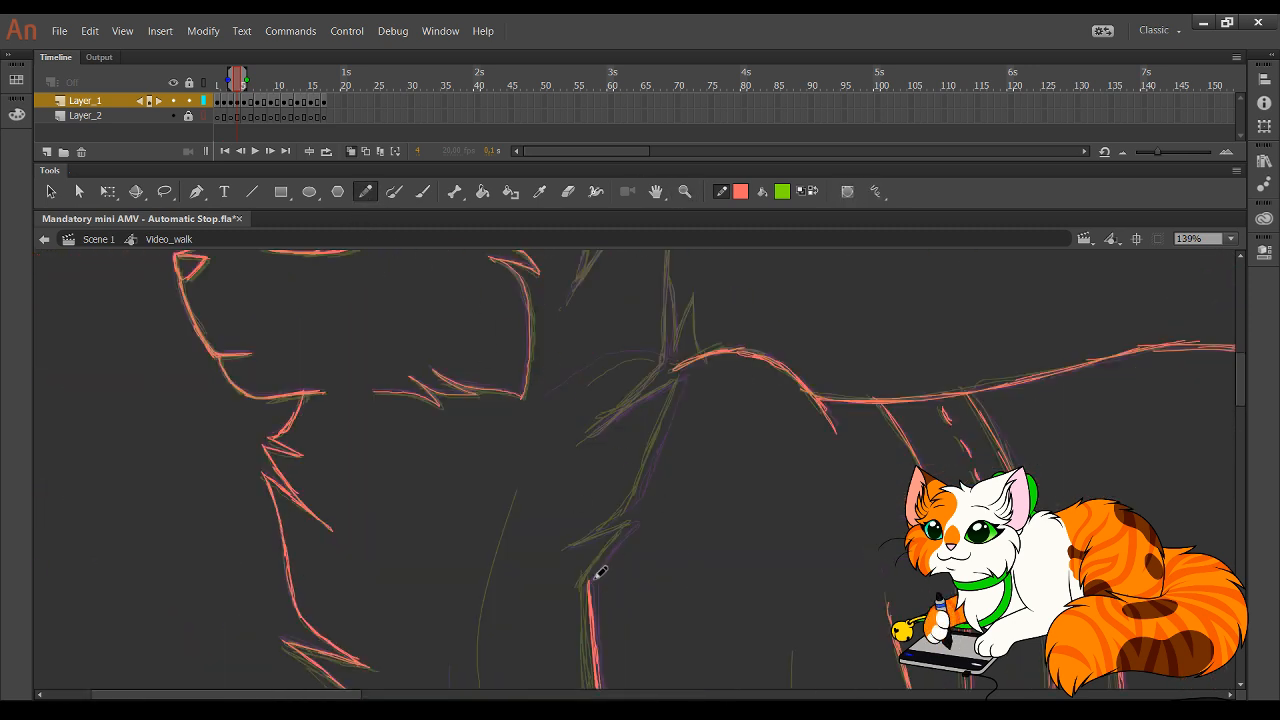
left_click_drag(582, 590, 631, 521)
mouse_move(600, 568)
left_mouse_down()
mouse_move(629, 521)
mouse_move(572, 543)
mouse_move(634, 501)
mouse_move(613, 519)
mouse_move(653, 469)
mouse_move(660, 442)
mouse_move(643, 484)
mouse_move(684, 372)
mouse_move(591, 433)
mouse_move(680, 377)
mouse_move(623, 543)
left_mouse_up()
mouse_move(563, 613)
left_mouse_down()
mouse_move(632, 545)
mouse_move(647, 358)
mouse_move(595, 398)
mouse_move(587, 407)
mouse_move(609, 390)
mouse_move(544, 467)
mouse_move(563, 390)
mouse_move(563, 428)
left_mouse_up()
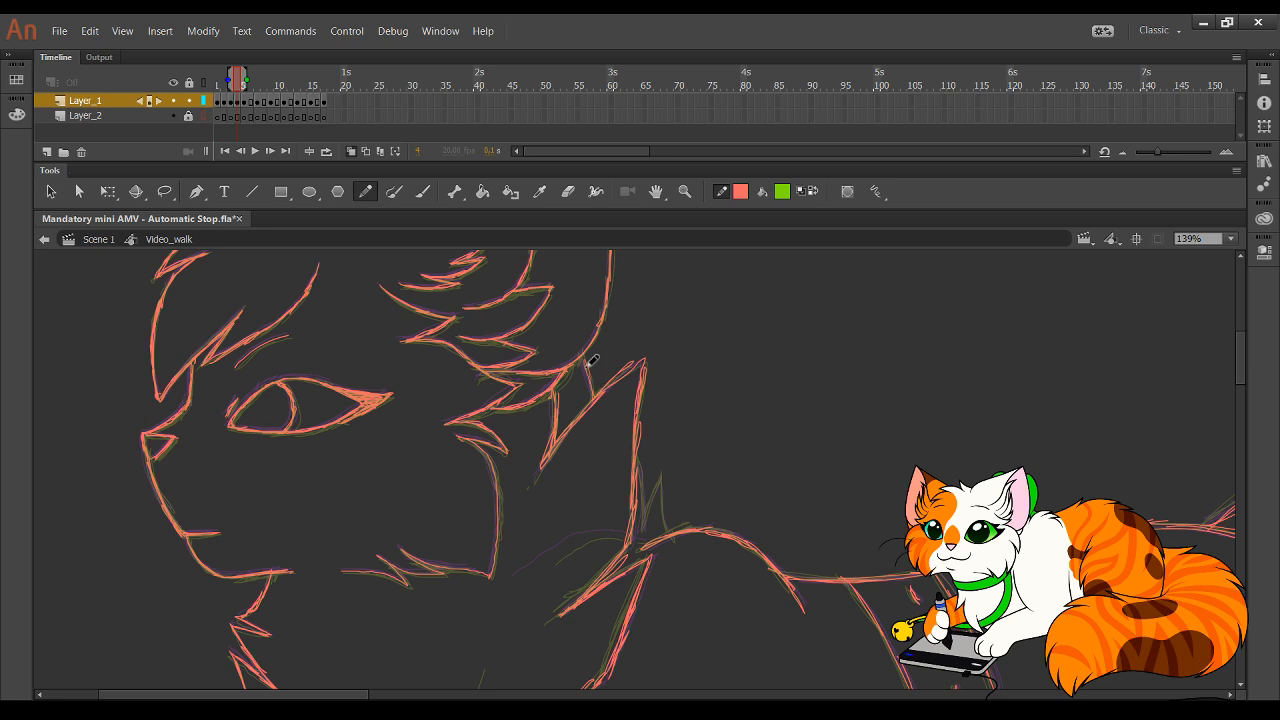
mouse_move(638, 459)
left_mouse_down()
mouse_move(643, 535)
mouse_move(658, 488)
mouse_move(667, 534)
left_mouse_up()
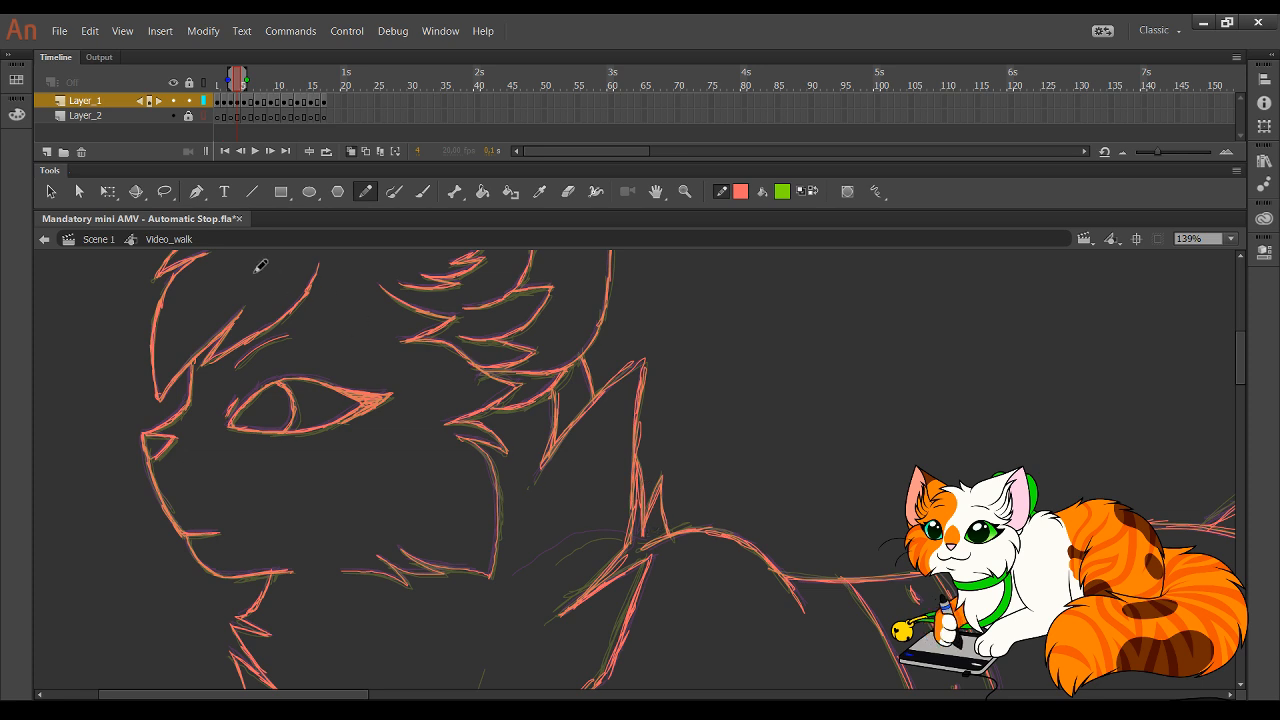
- Show the whole frame 4 drawing, save the document, and undo the stray stroke across the tail
key("ctrl+2")
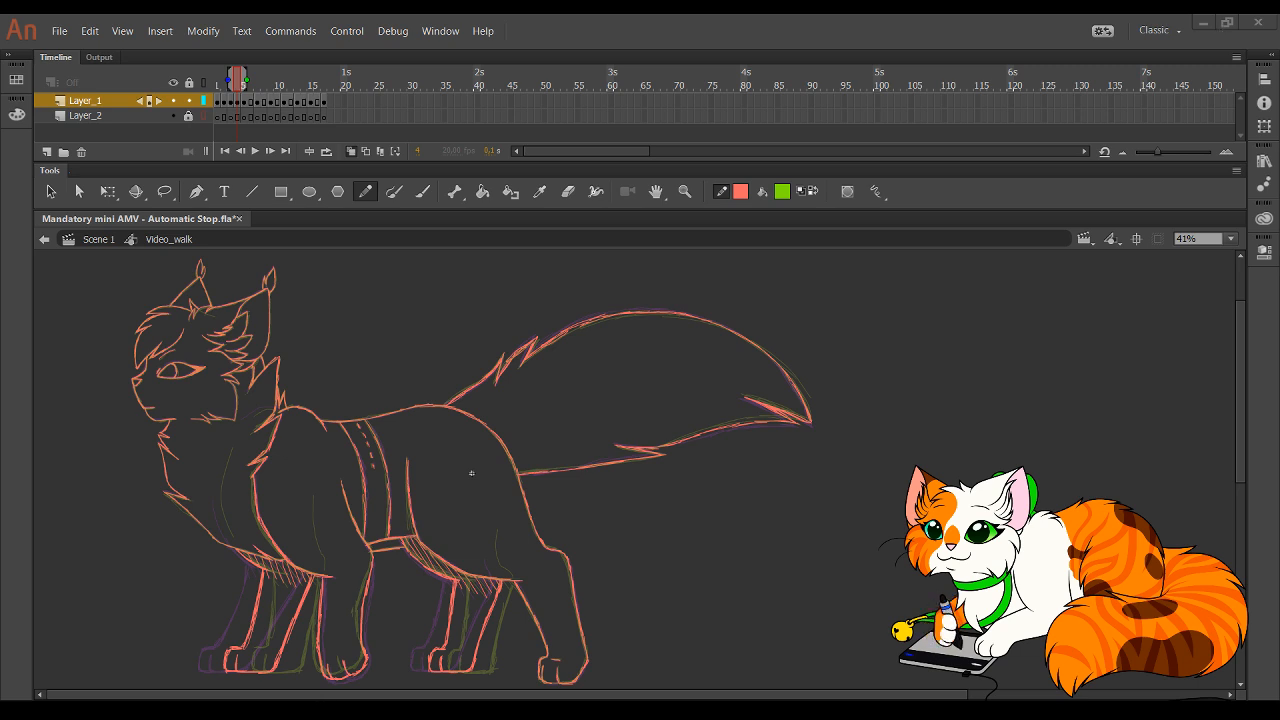
key("ctrl+s")
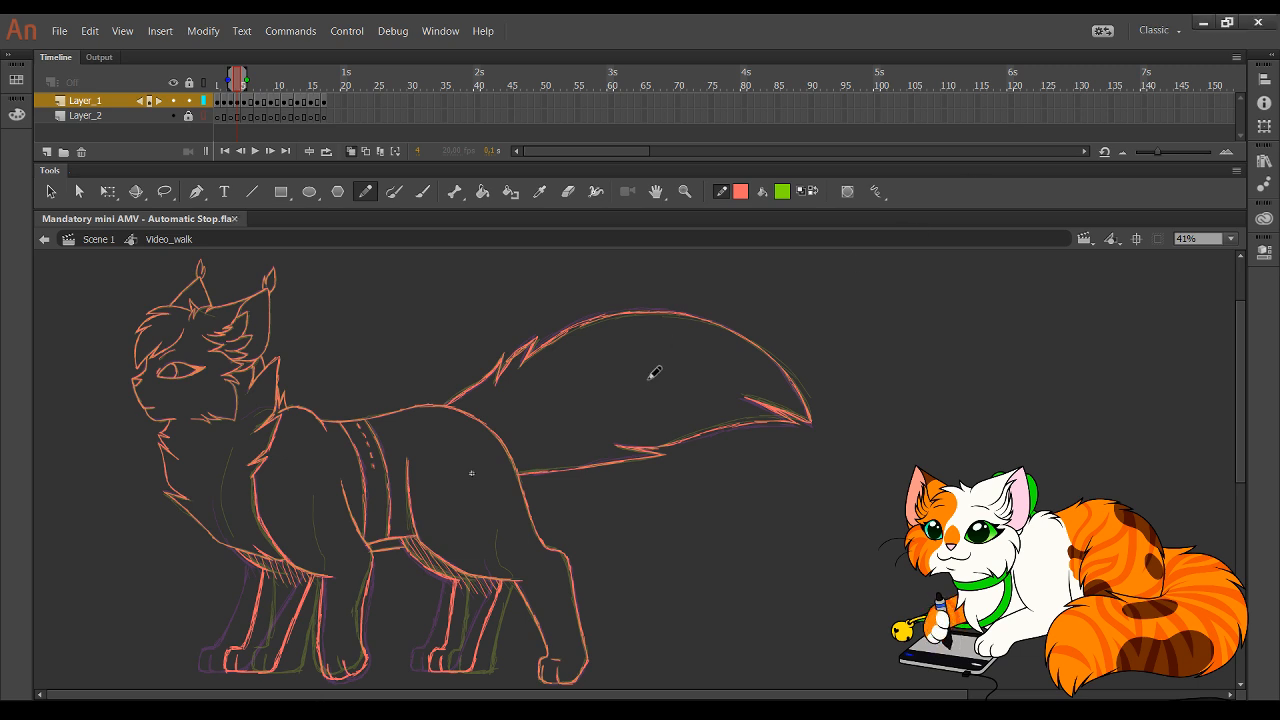
left_click_drag(458, 340, 685, 406)
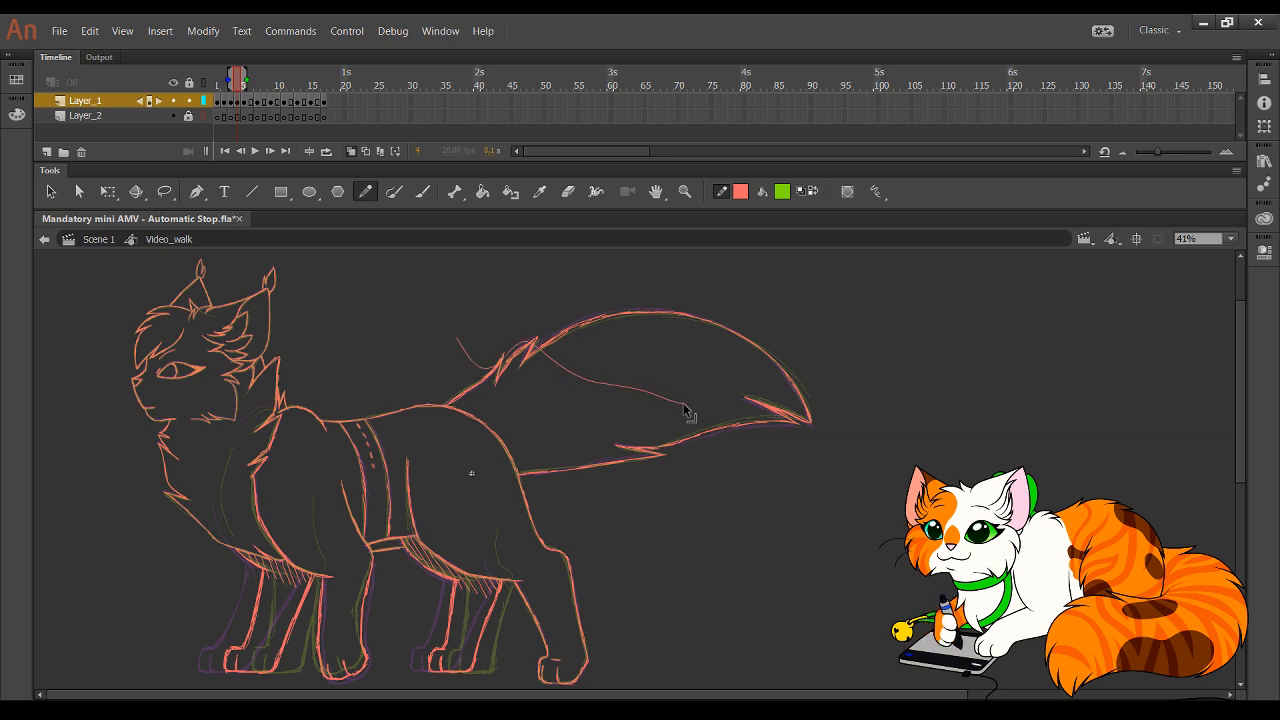
key("ctrl+z")
- Extend the playback loop range across the walk cycle's drawn frames and play the animation to check the motion
left_click(329, 154)
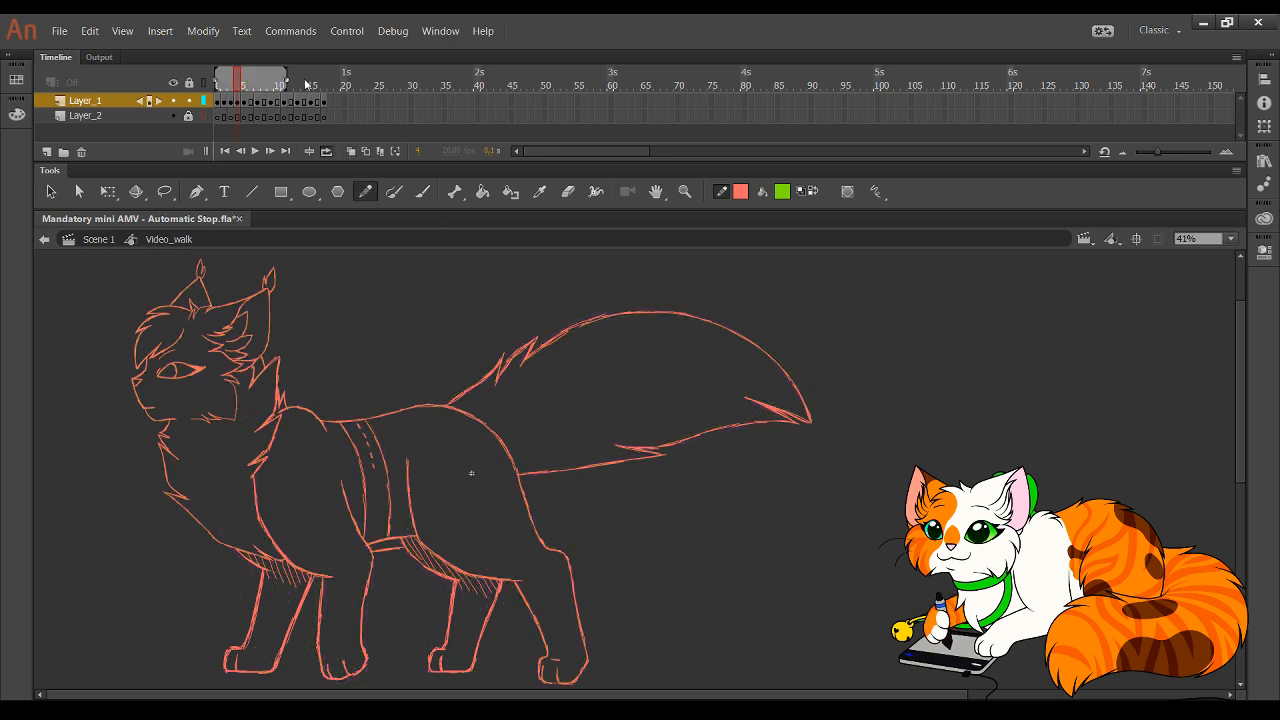
left_click_drag(287, 83, 318, 84)
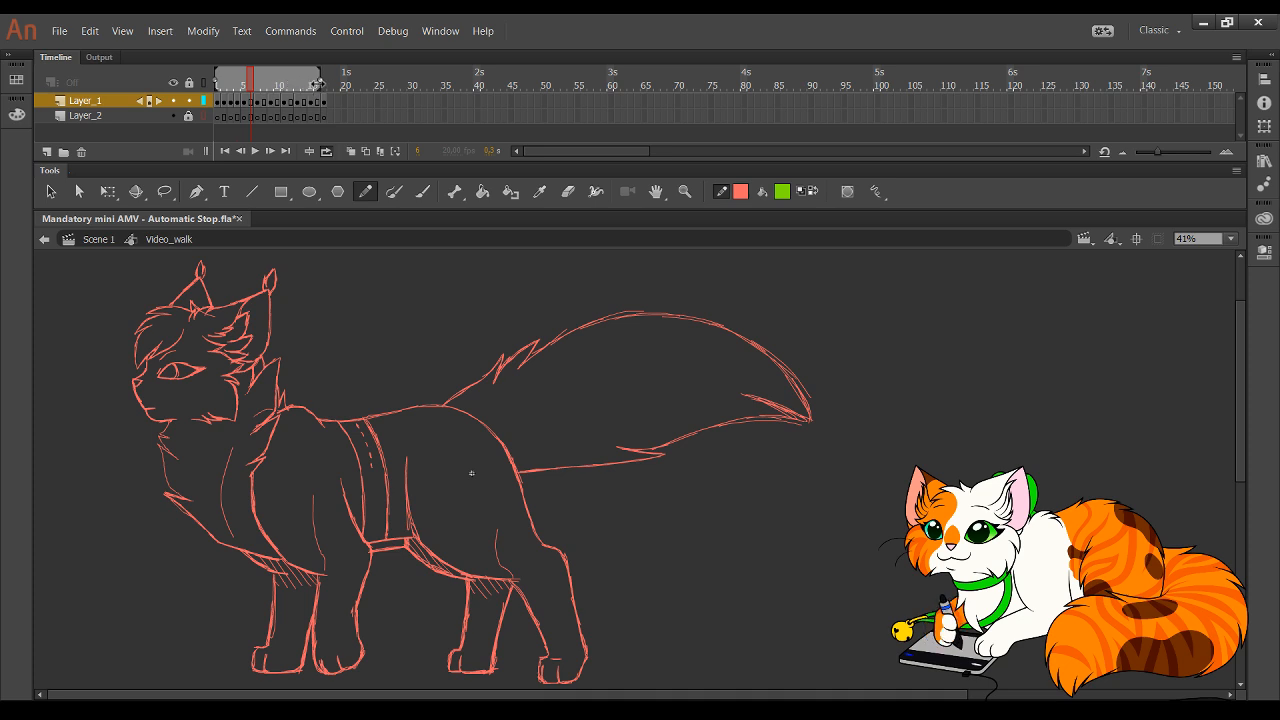
left_click(255, 151)
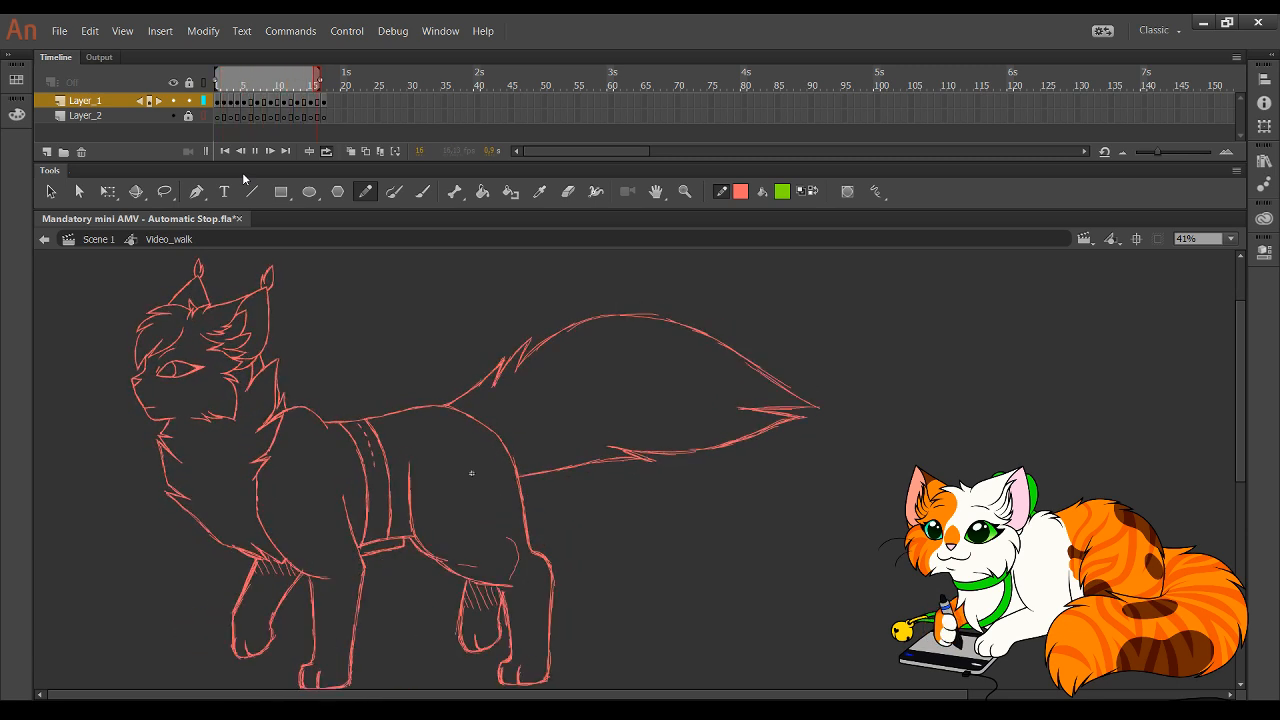
left_click(254, 152)
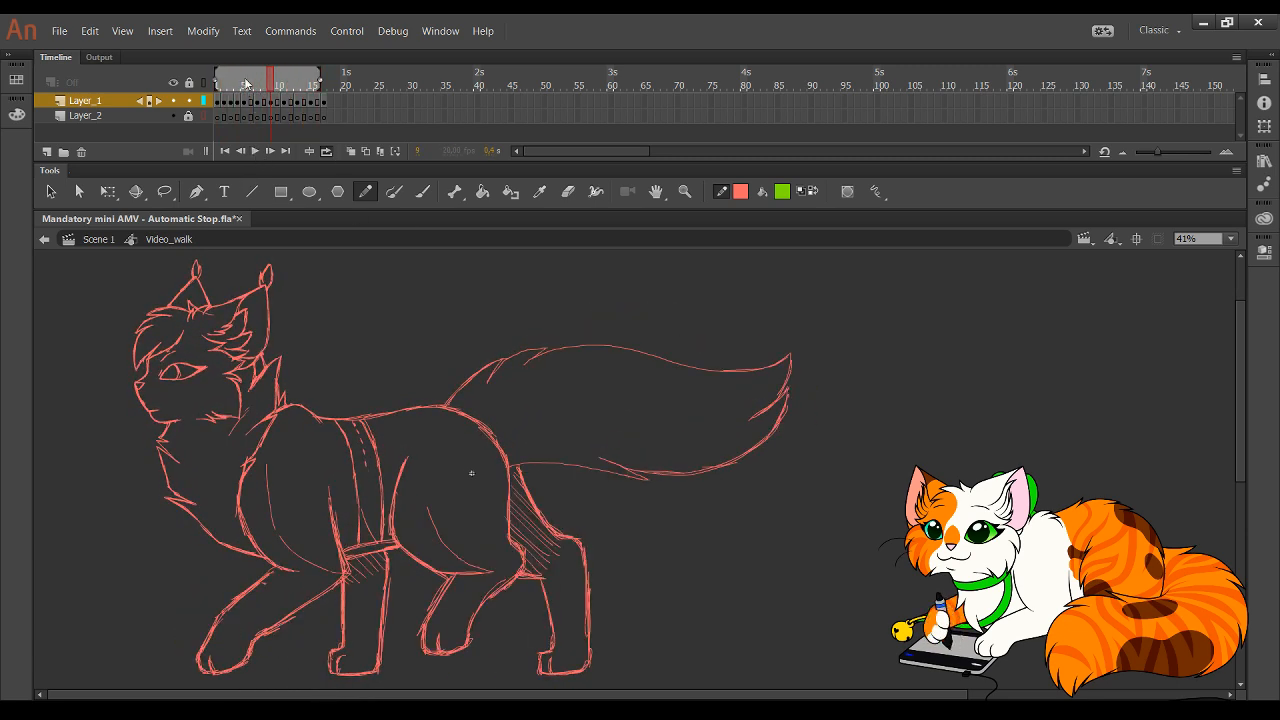
- Insert a blank keyframe at frame 6 and turn on onion skinning to see the neighbouring drawings
left_click_drag(247, 83, 254, 88)
key("F7")
left_click(351, 153)
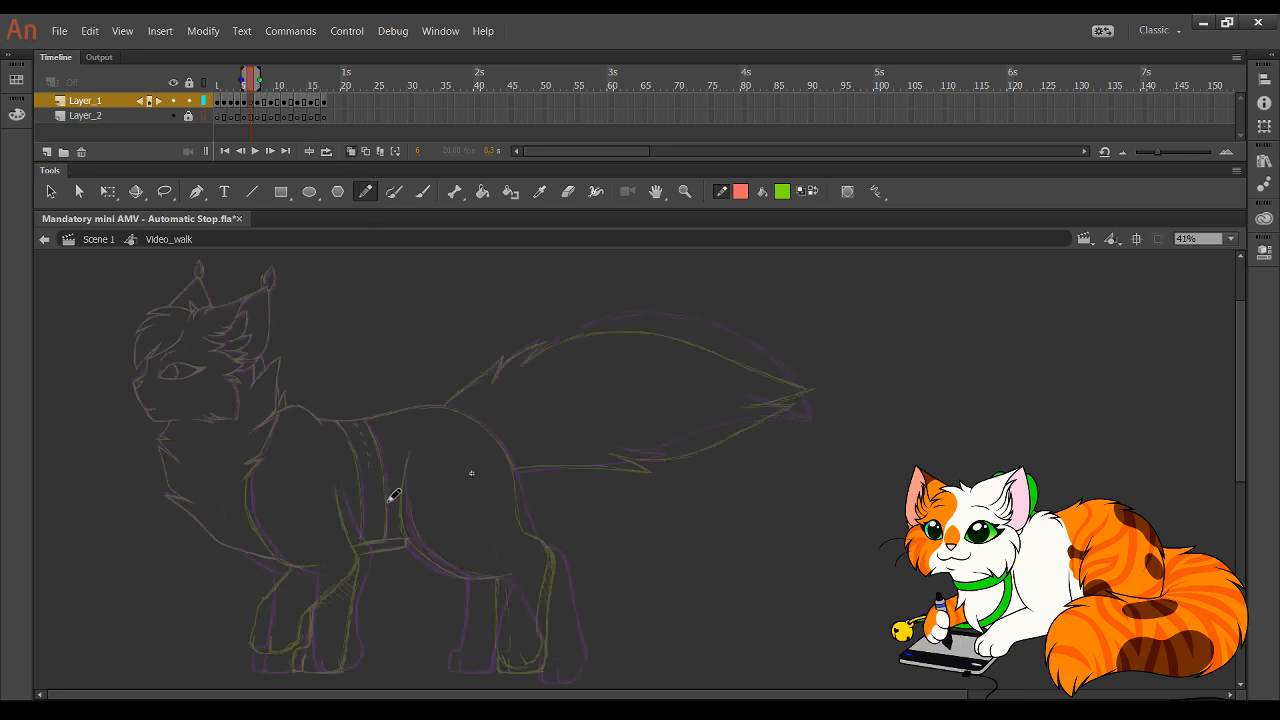
- Sketch frame 6's upper neck fur tuft, the line down the back of the neck, and the shoulder tuft, redoing the latter's stroke
left_click(685, 191)
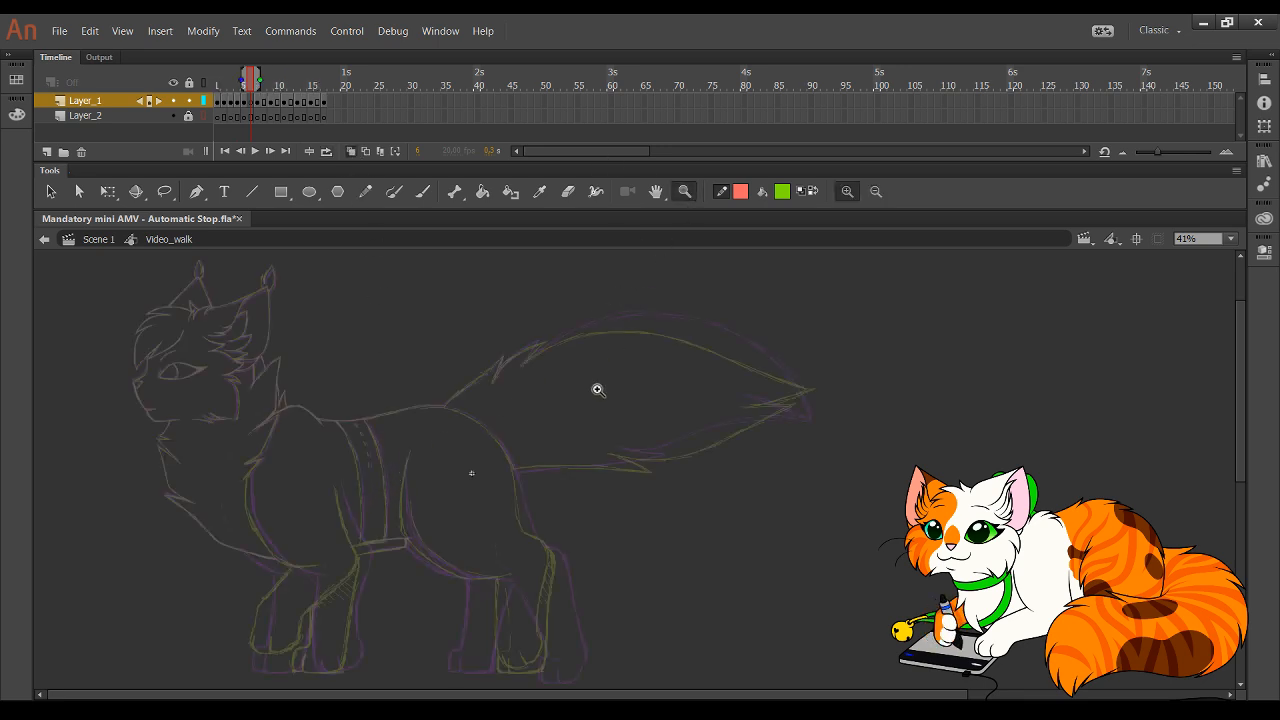
left_click_drag(126, 317, 313, 440)
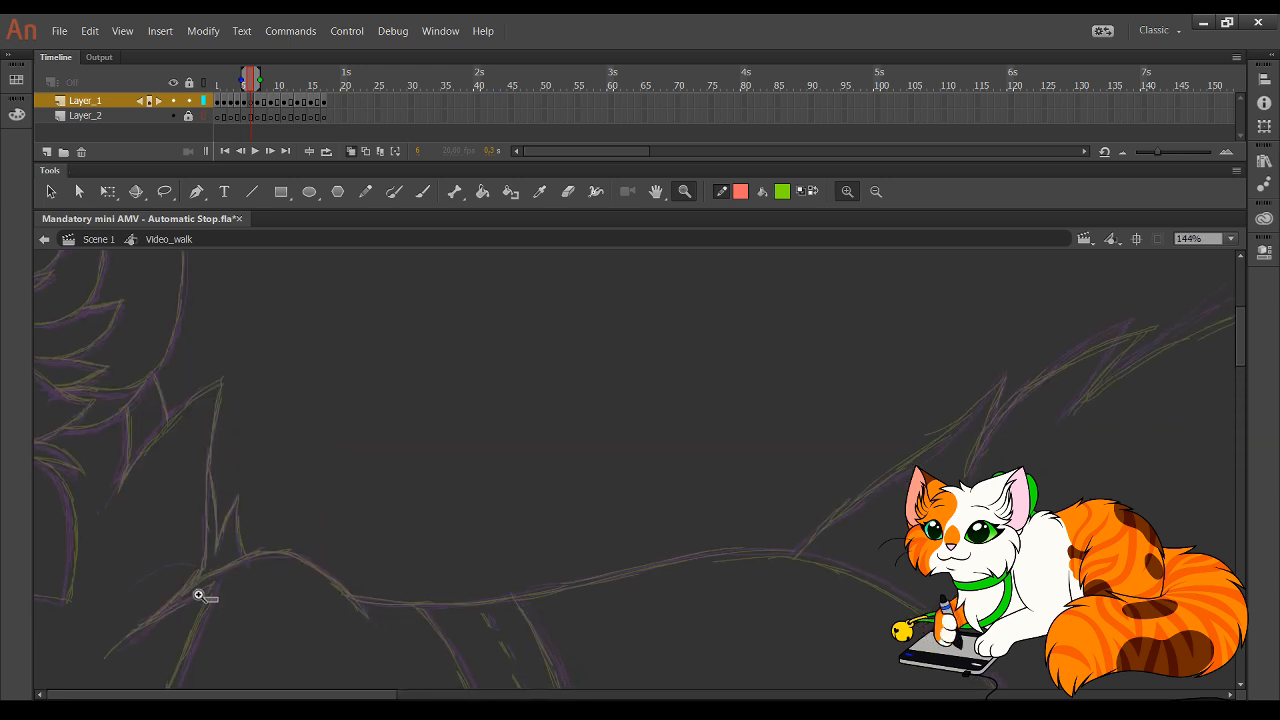
left_click_drag(197, 597, 41, 383)
left_click(365, 191)
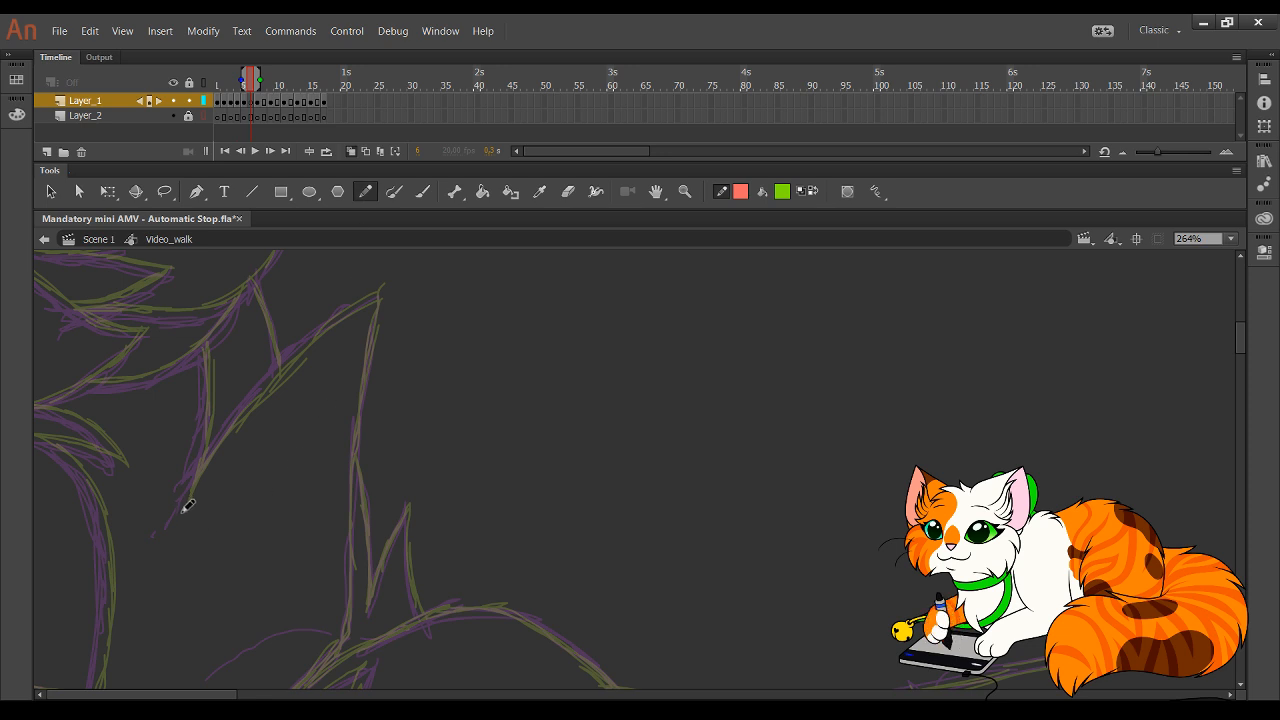
mouse_move(183, 511)
left_mouse_down()
mouse_move(289, 362)
mouse_move(259, 393)
mouse_move(371, 295)
mouse_move(341, 312)
mouse_move(377, 306)
mouse_move(351, 625)
left_mouse_up()
mouse_move(458, 549)
left_mouse_down()
mouse_move(638, 309)
mouse_move(767, 247)
left_mouse_up()
mouse_move(482, 473)
left_mouse_down()
mouse_move(563, 419)
mouse_move(607, 359)
left_mouse_up()
key("ctrl+z")
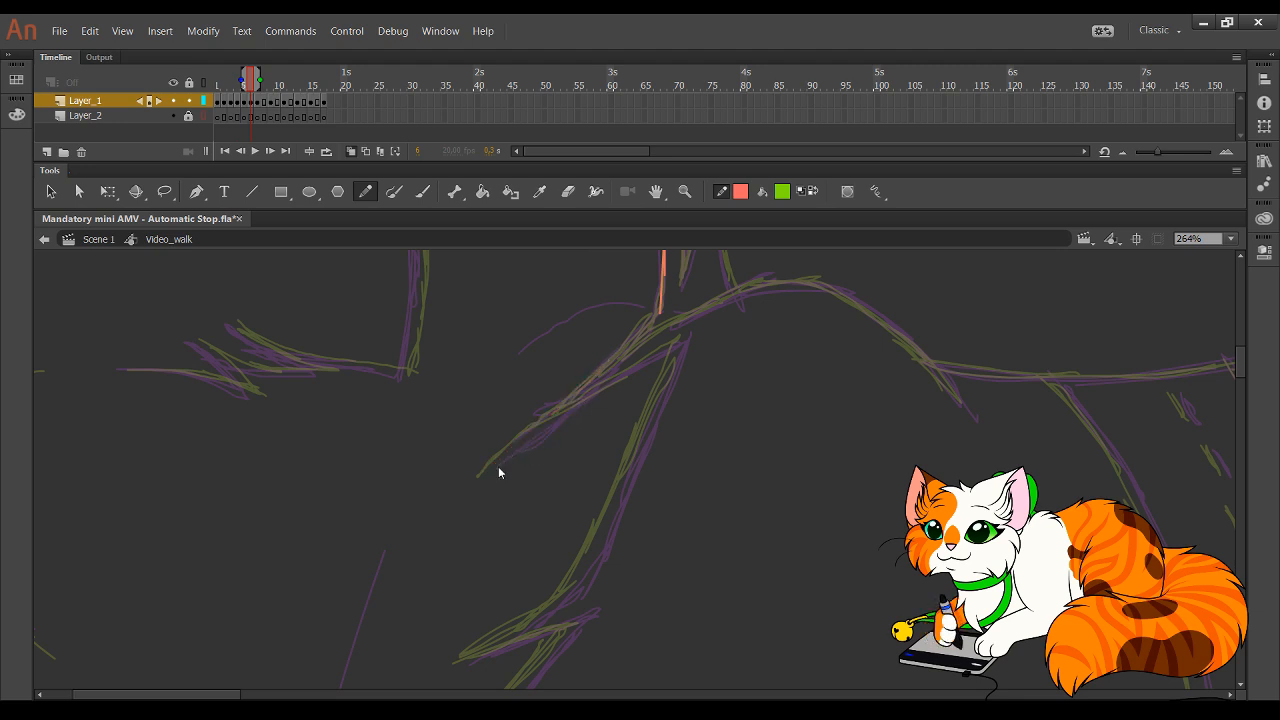
mouse_move(500, 470)
left_mouse_down()
mouse_move(589, 391)
mouse_move(503, 464)
mouse_move(662, 298)
left_mouse_up()
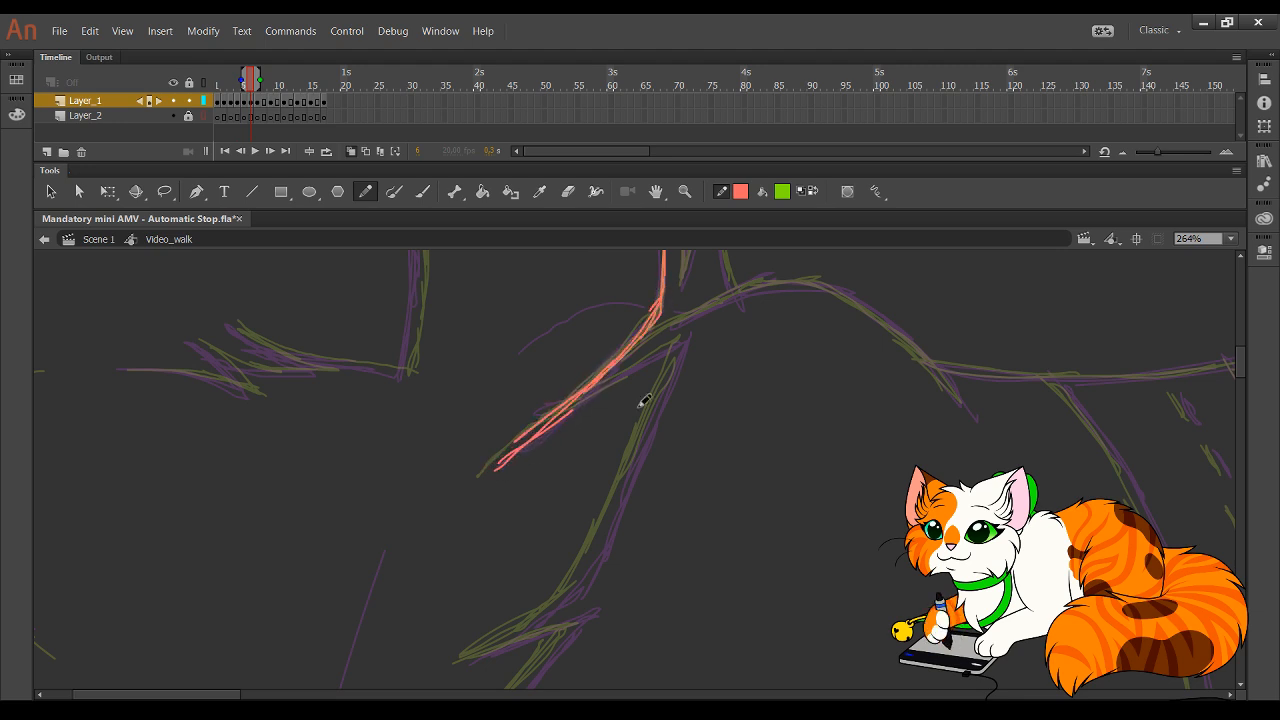
- Sketch the shoulder's fur edge with its lower pointed tuft down to the top of the foreleg line
mouse_move(565, 600)
left_mouse_down()
mouse_move(571, 457)
mouse_move(546, 517)
left_mouse_up()
left_click_drag(442, 576, 558, 506)
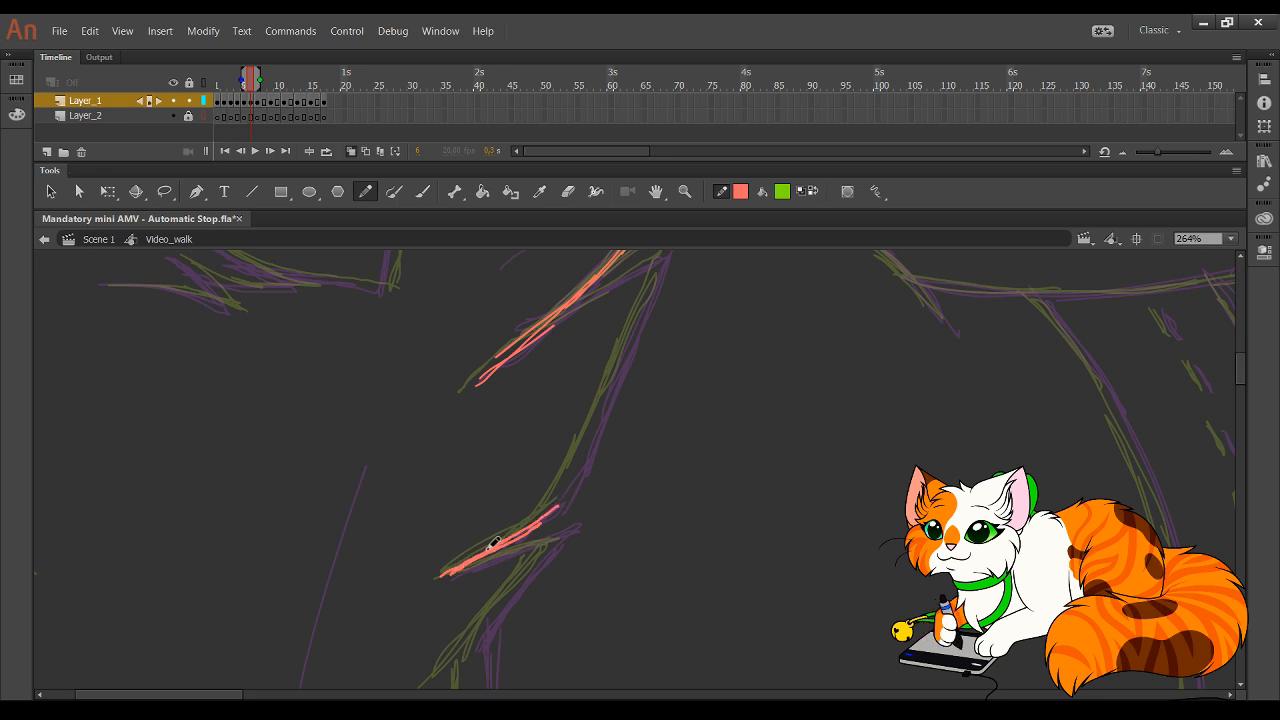
mouse_move(493, 543)
left_mouse_down()
mouse_move(600, 423)
mouse_move(592, 443)
mouse_move(677, 243)
mouse_move(505, 370)
left_mouse_up()
left_click_drag(517, 477, 593, 259)
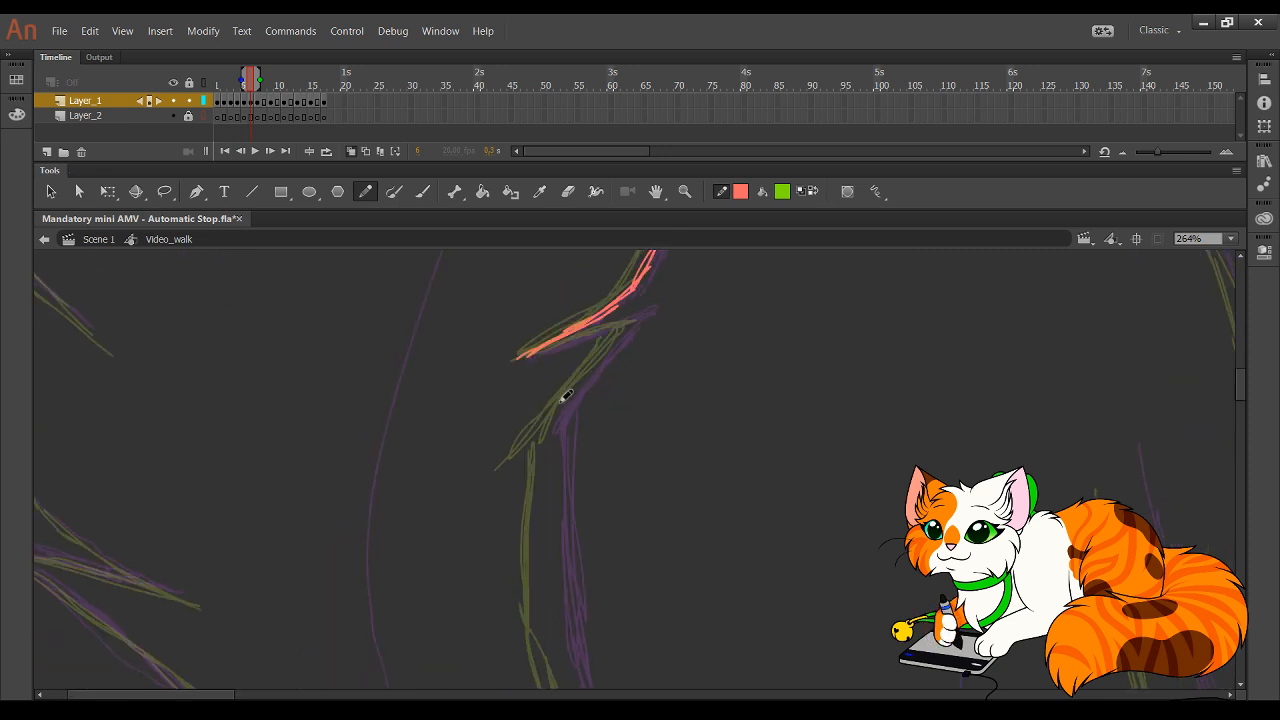
mouse_move(537, 438)
left_mouse_down()
mouse_move(643, 315)
mouse_move(533, 358)
mouse_move(614, 323)
left_mouse_up()
- Sketch frame 6's lower cheek fur tufts and the curved back edge of the cheek
left_click_drag(430, 414, 523, 566)
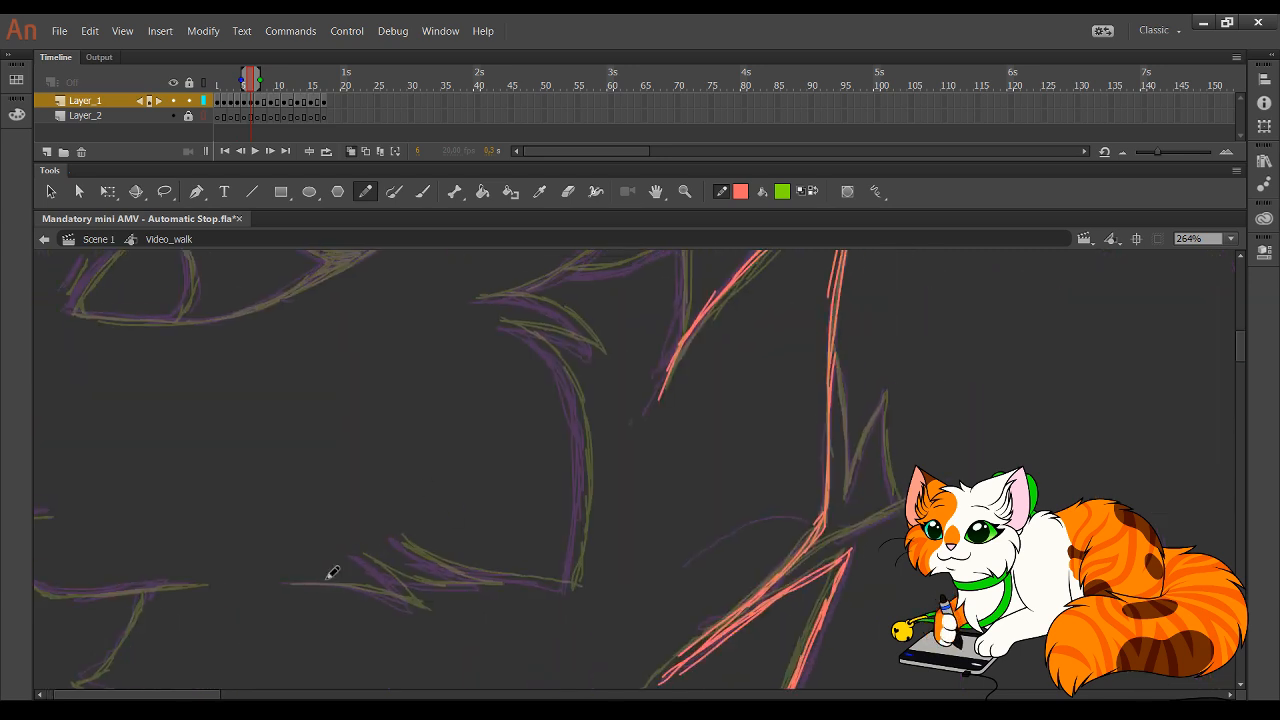
mouse_move(292, 576)
left_mouse_down()
mouse_move(422, 608)
mouse_move(359, 555)
mouse_move(402, 576)
mouse_move(484, 584)
mouse_move(460, 583)
mouse_move(399, 538)
mouse_move(437, 561)
mouse_move(574, 588)
left_mouse_up()
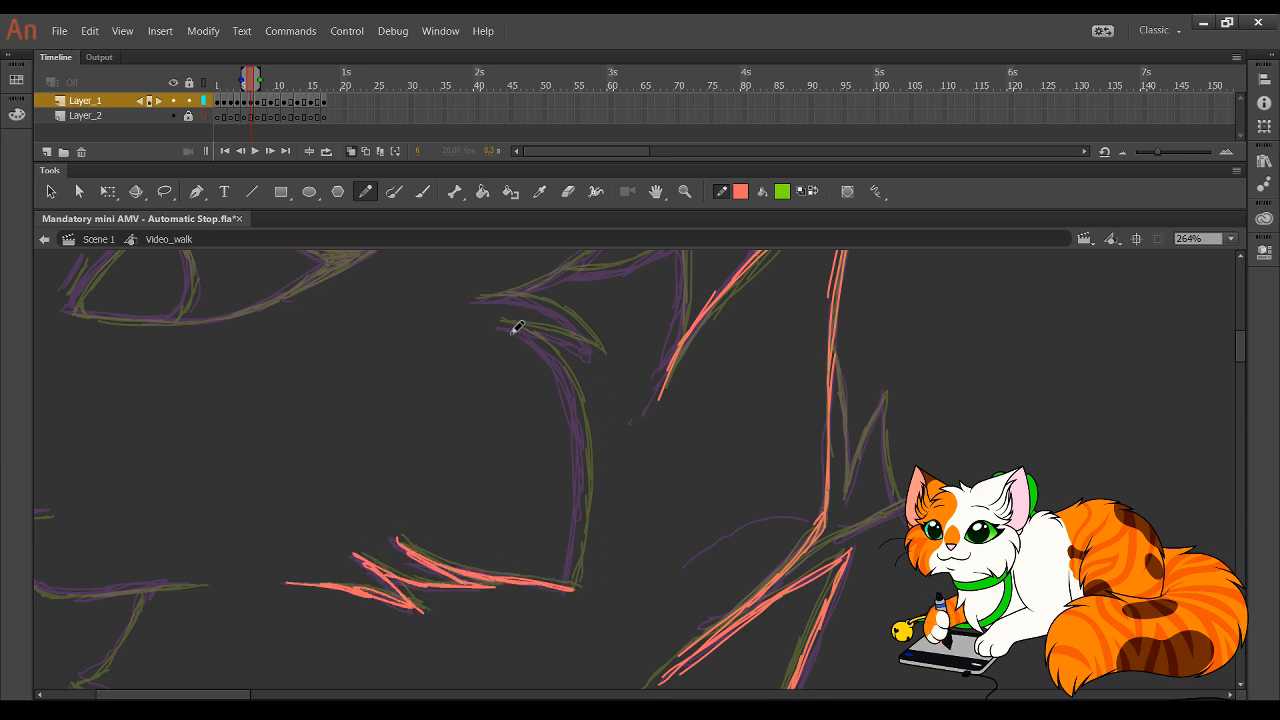
left_click_drag(516, 328, 578, 404)
mouse_move(550, 346)
left_mouse_down()
mouse_move(586, 477)
mouse_move(578, 545)
left_mouse_up()
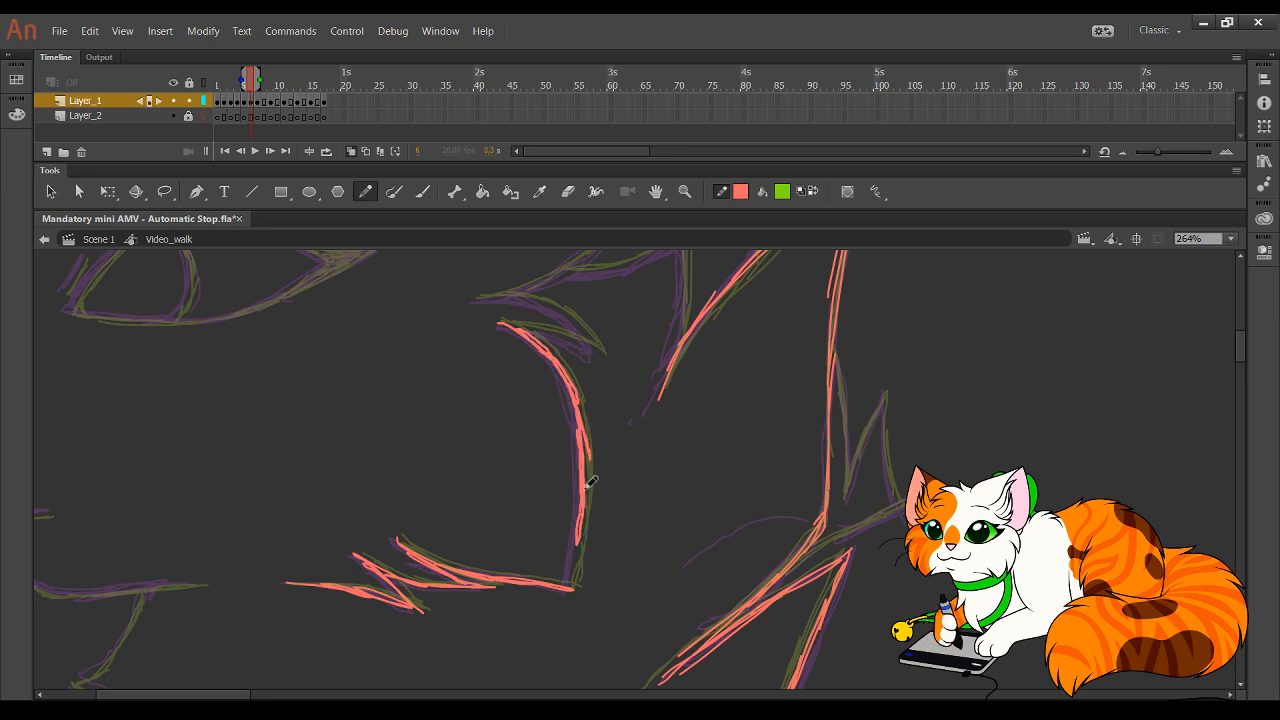
mouse_move(591, 481)
left_mouse_down()
mouse_move(578, 580)
mouse_move(594, 449)
left_mouse_up()
- Sketch the zigzag fur tufts along the side of the face, from beside the forehead down to the cheek's back edge
scroll(563, 606, "up", 5)
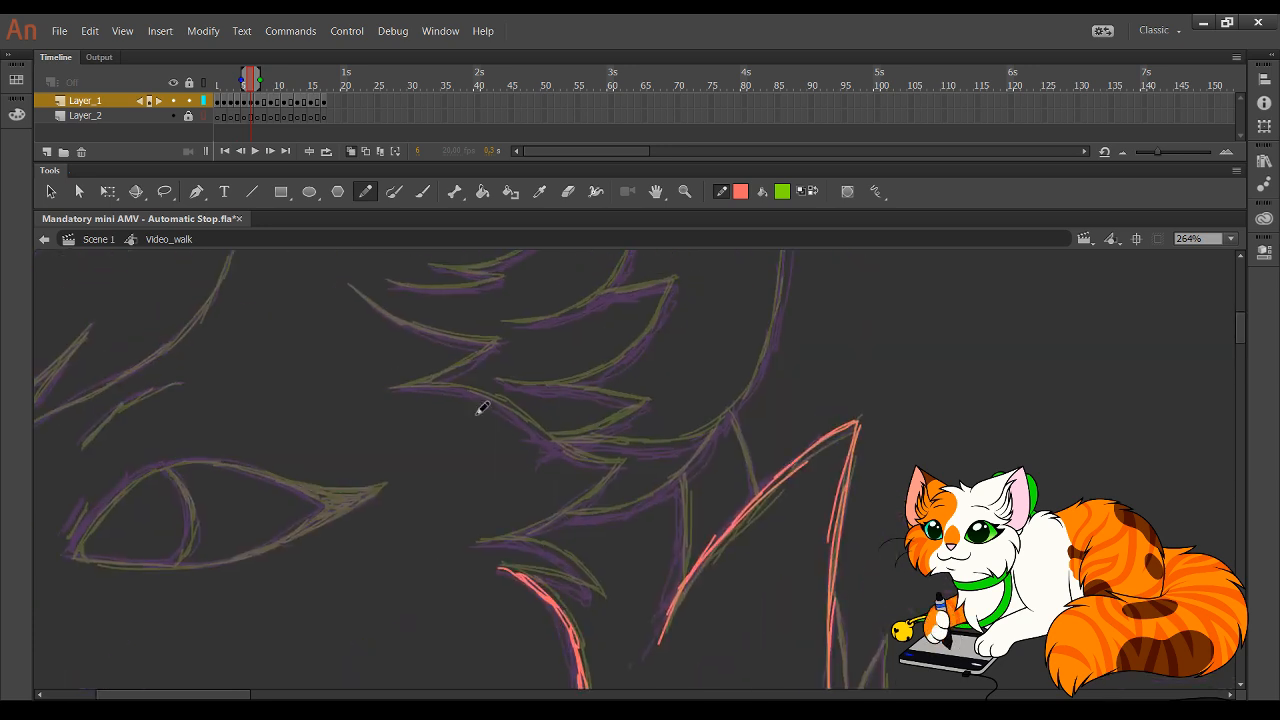
mouse_move(356, 287)
left_mouse_down()
mouse_move(403, 321)
mouse_move(502, 345)
left_mouse_up()
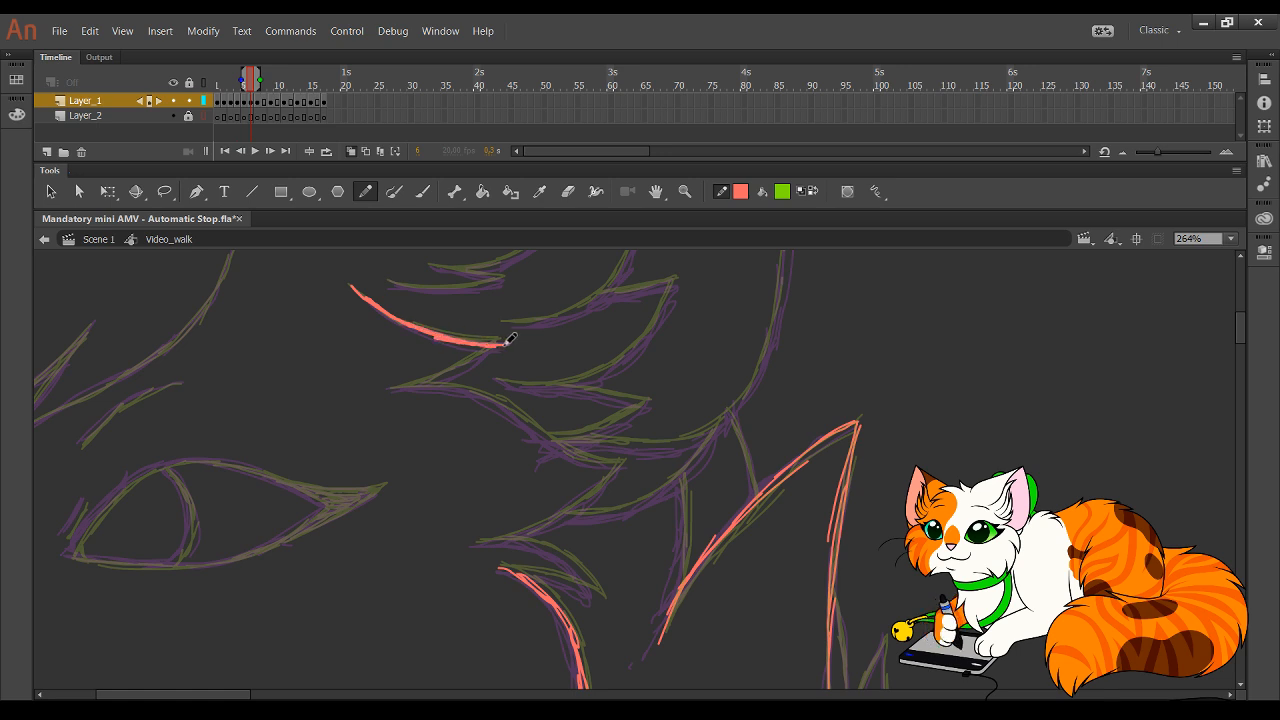
mouse_move(433, 378)
left_mouse_down()
mouse_move(491, 350)
mouse_move(394, 391)
mouse_move(473, 389)
mouse_move(420, 383)
mouse_move(472, 389)
mouse_move(587, 466)
mouse_move(536, 428)
mouse_move(623, 468)
mouse_move(518, 536)
mouse_move(531, 532)
mouse_move(480, 544)
mouse_move(547, 543)
mouse_move(603, 601)
mouse_move(540, 570)
left_mouse_up()
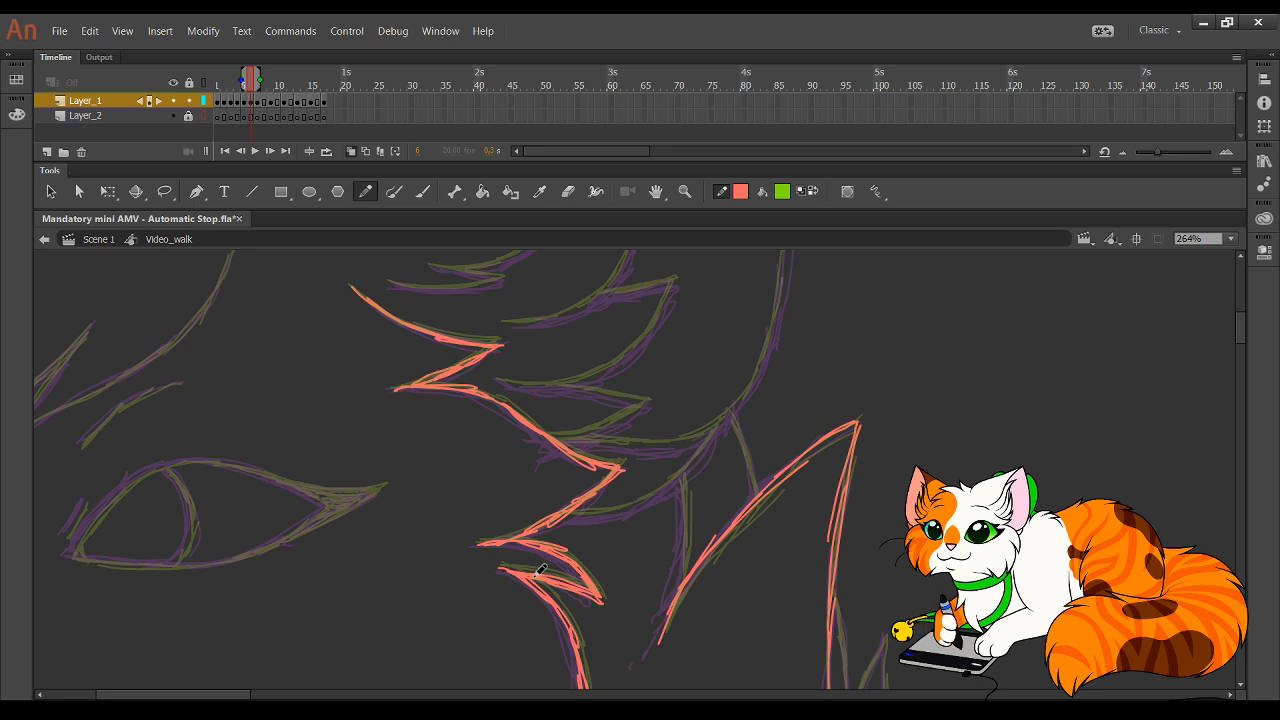
- Sketch the nose, the front of the muzzle, the short mouth line and the chin
left_click_drag(443, 443, 735, 327)
mouse_move(523, 440)
left_mouse_down()
mouse_move(577, 417)
mouse_move(588, 318)
left_mouse_up()
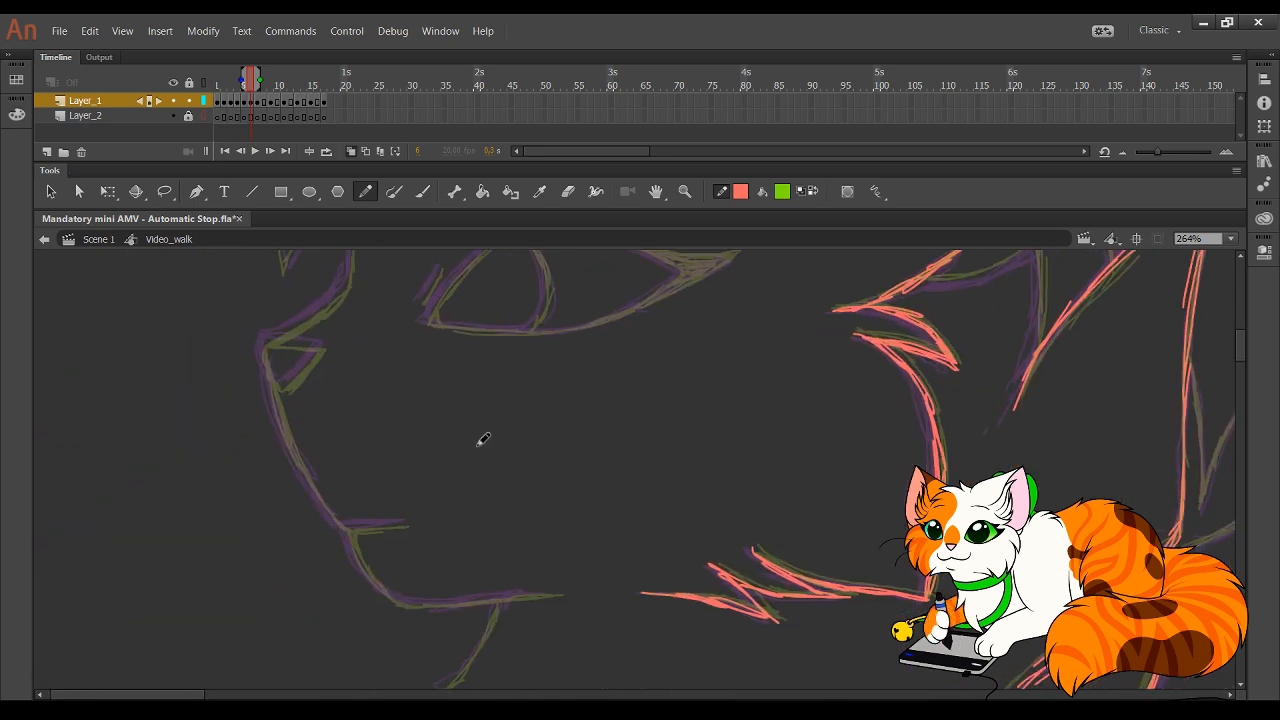
mouse_move(300, 333)
left_mouse_down()
mouse_move(267, 341)
mouse_move(286, 340)
mouse_move(270, 358)
mouse_move(267, 337)
mouse_move(279, 384)
mouse_move(323, 343)
mouse_move(288, 435)
mouse_move(271, 384)
mouse_move(327, 509)
mouse_move(342, 525)
mouse_move(396, 524)
mouse_move(388, 593)
mouse_move(526, 593)
mouse_move(435, 608)
mouse_move(562, 594)
left_mouse_up()
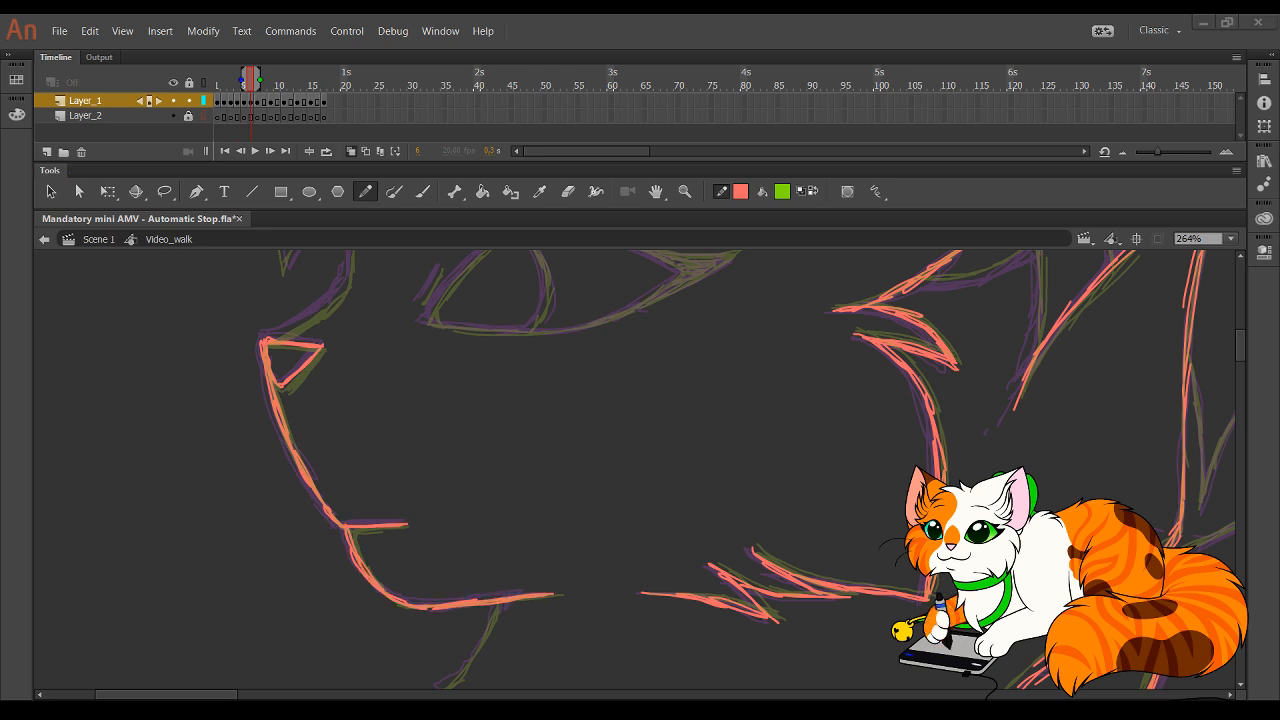
- Sketch the throat line below the chin and the pointed fur tufts down the front of the chest
left_click_drag(533, 567, 545, 309)
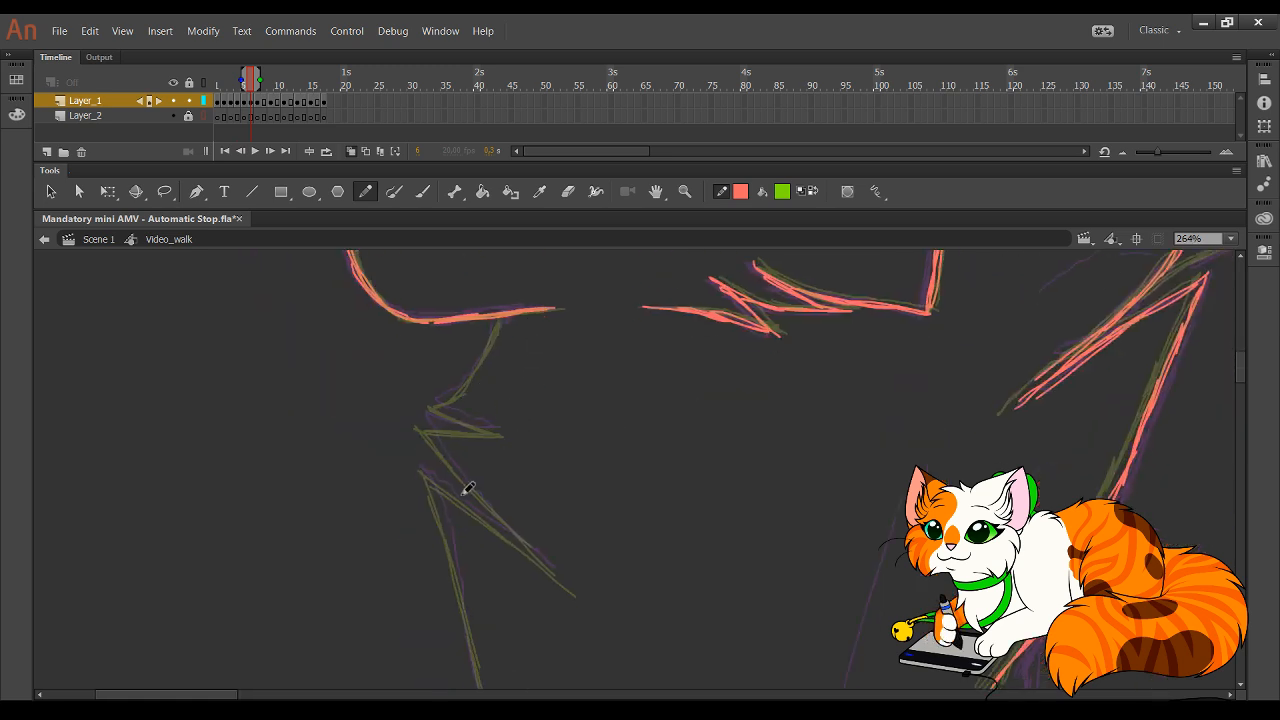
mouse_move(510, 304)
left_mouse_down()
mouse_move(466, 371)
mouse_move(480, 365)
mouse_move(555, 605)
mouse_move(571, 509)
left_mouse_up()
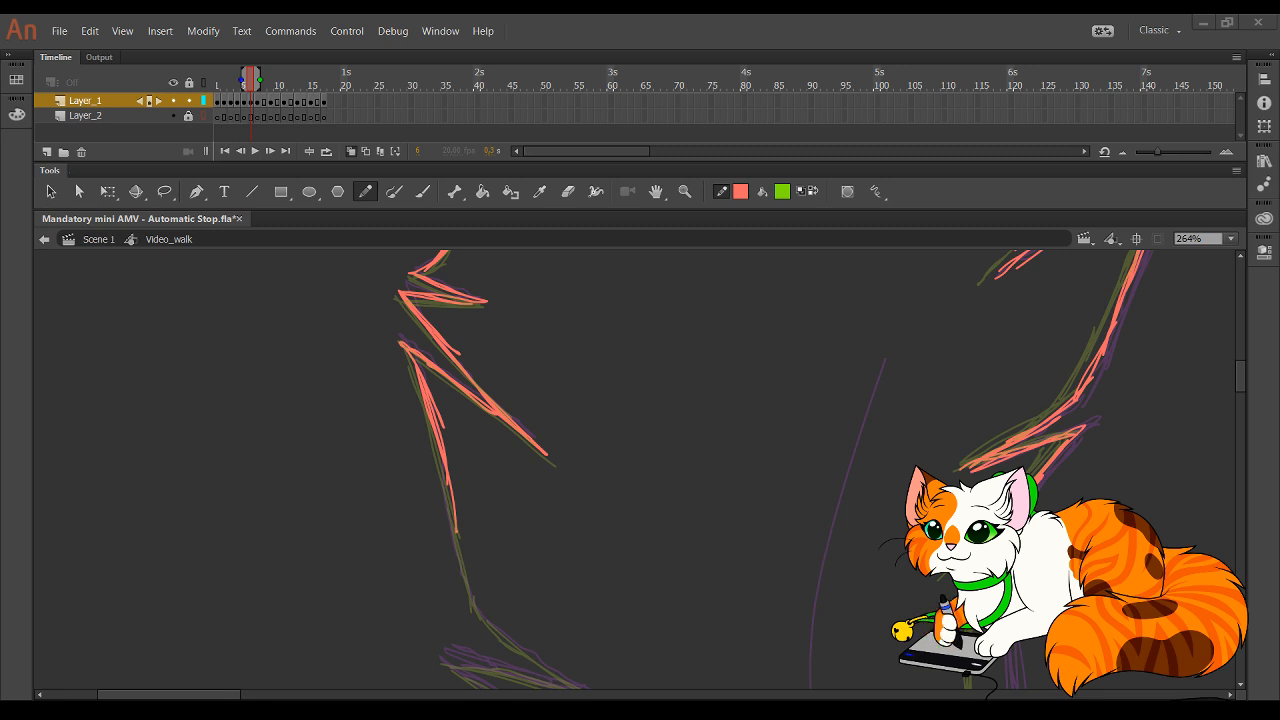
mouse_move(508, 485)
left_mouse_down()
mouse_move(431, 326)
mouse_move(389, 391)
mouse_move(514, 534)
left_mouse_up()
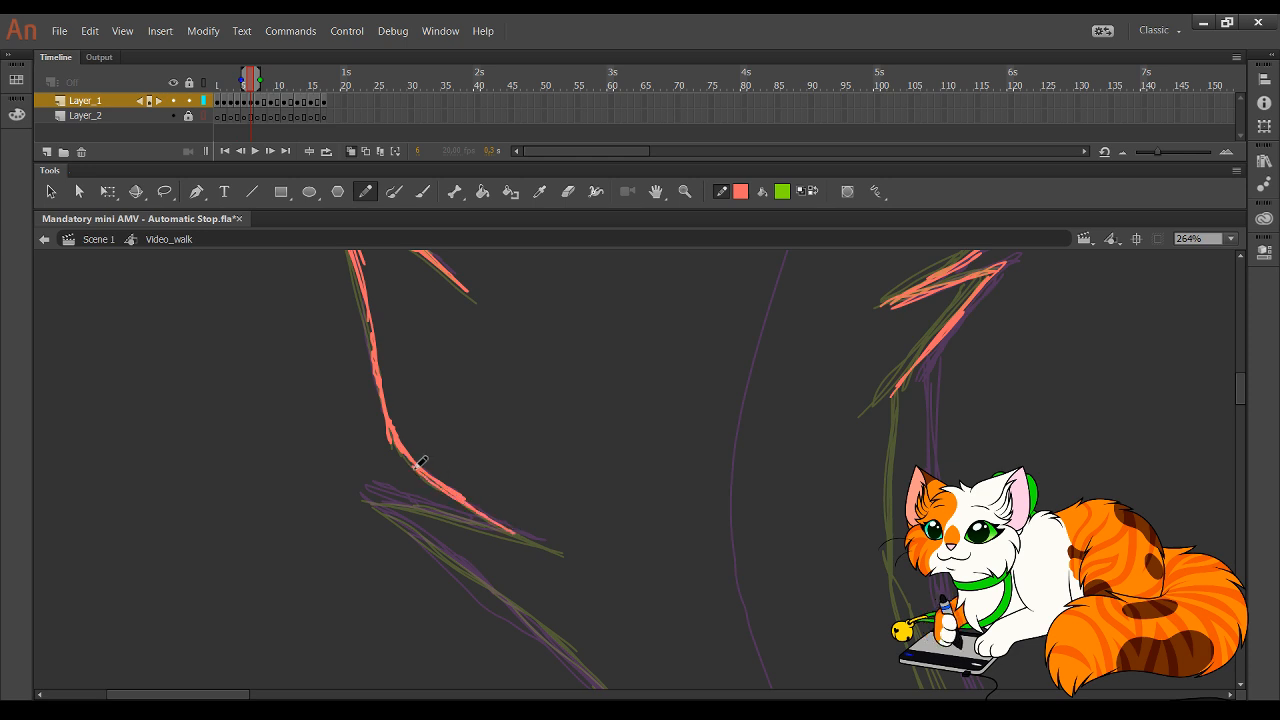
mouse_move(415, 468)
left_mouse_down()
mouse_move(555, 551)
mouse_move(375, 495)
mouse_move(533, 619)
mouse_move(511, 605)
mouse_move(600, 688)
left_mouse_up()
- Continue the chest outline below the last chest tuft, curving it toward the top of the forelegs
left_click_drag(670, 622, 449, 356)
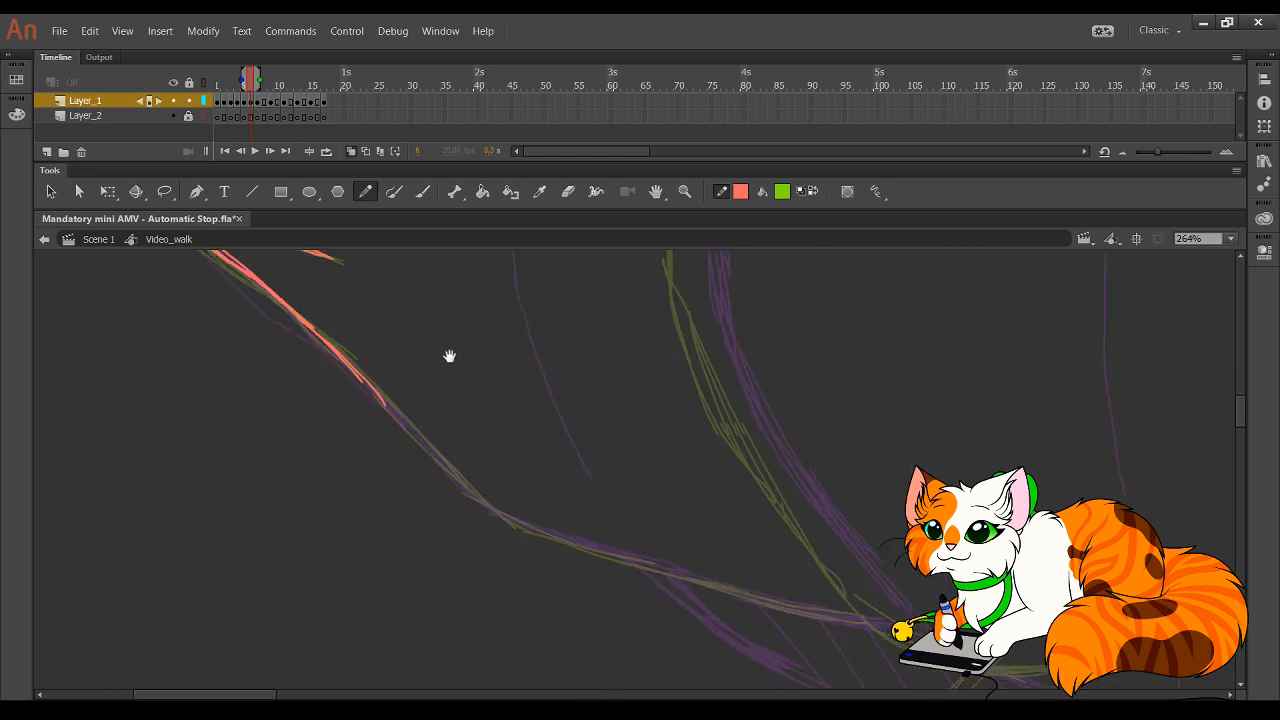
mouse_move(359, 358)
left_mouse_down()
mouse_move(497, 512)
mouse_move(485, 495)
mouse_move(527, 526)
mouse_move(687, 571)
mouse_move(665, 572)
mouse_move(854, 620)
left_mouse_up()
left_click_drag(752, 595, 864, 622)
- Sketch the long line from the lower shoulder tuft, curving down to cross the end of the chest outline
left_click_drag(548, 381, 626, 631)
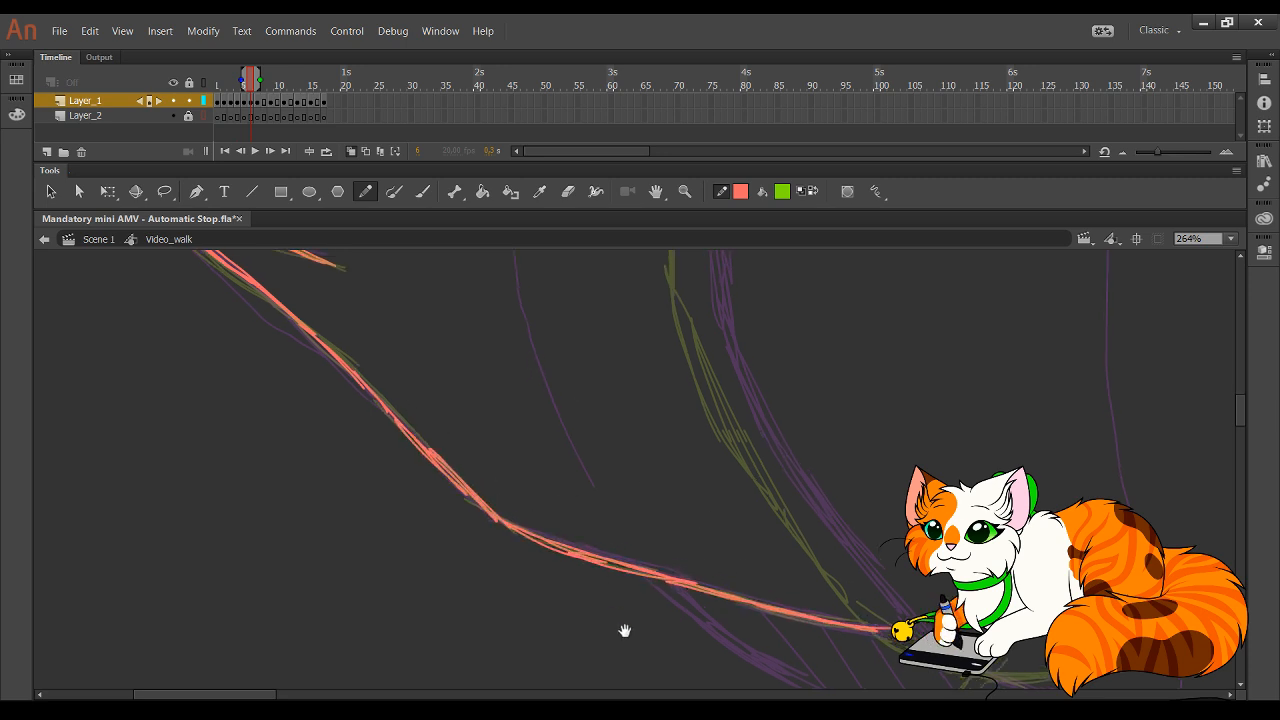
mouse_move(502, 262)
left_mouse_down()
mouse_move(565, 402)
mouse_move(591, 389)
mouse_move(611, 623)
mouse_move(746, 601)
mouse_move(660, 514)
mouse_move(605, 281)
left_mouse_up()
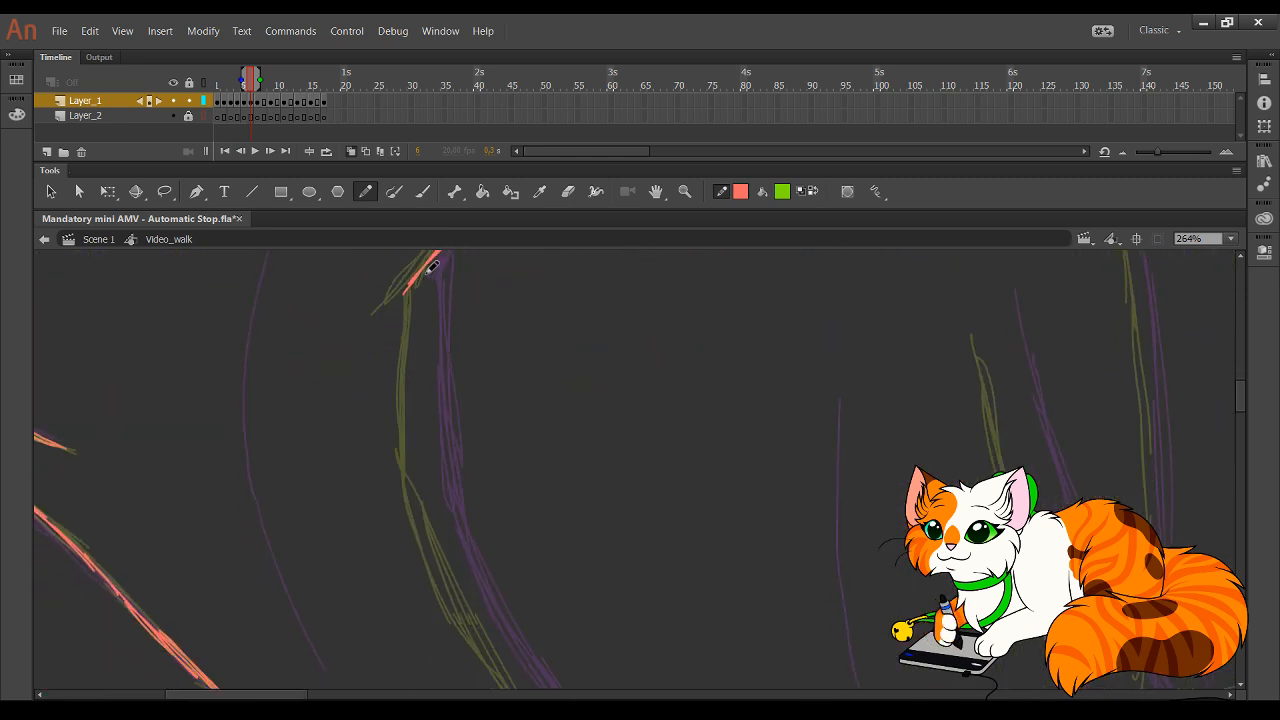
mouse_move(432, 265)
left_mouse_down()
mouse_move(431, 488)
mouse_move(429, 393)
mouse_move(455, 546)
mouse_move(442, 514)
mouse_move(493, 607)
mouse_move(435, 274)
mouse_move(530, 420)
left_mouse_up()
mouse_move(447, 295)
left_mouse_down()
mouse_move(528, 414)
mouse_move(636, 518)
left_mouse_up()
mouse_move(480, 361)
left_mouse_down()
mouse_move(589, 476)
mouse_move(703, 541)
mouse_move(837, 557)
left_mouse_up()
left_click_drag(706, 545, 837, 556)
- Step through frames 4 to 6 and examine the leg and body poses in the onion-skinned drawings
mouse_move(935, 680)
left_mouse_down()
mouse_move(677, 294)
mouse_move(671, 371)
mouse_move(513, 285)
left_mouse_up()
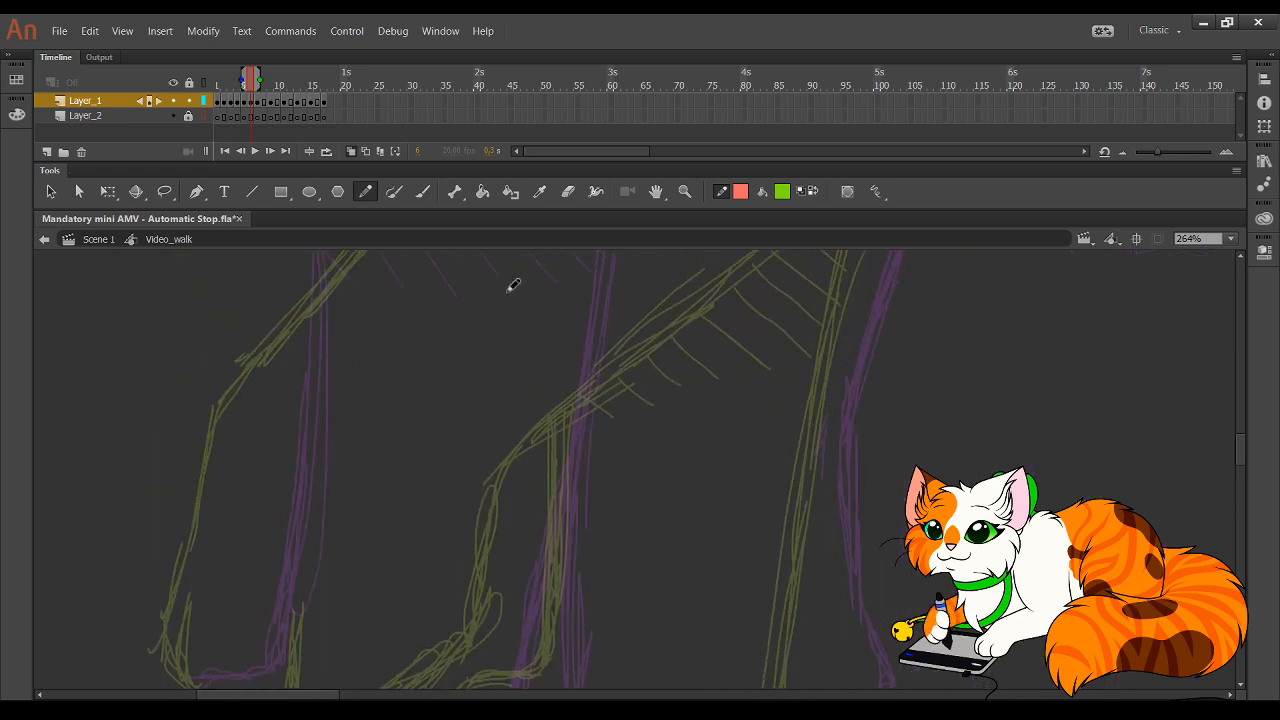
left_click(239, 88)
left_click(246, 90)
left_click(252, 95)
mouse_move(731, 373)
left_mouse_down()
mouse_move(653, 621)
mouse_move(651, 609)
left_mouse_up()
mouse_move(662, 352)
left_mouse_down()
mouse_move(657, 437)
mouse_move(651, 386)
mouse_move(689, 626)
left_mouse_up()
scroll(651, 386, "down", 10)
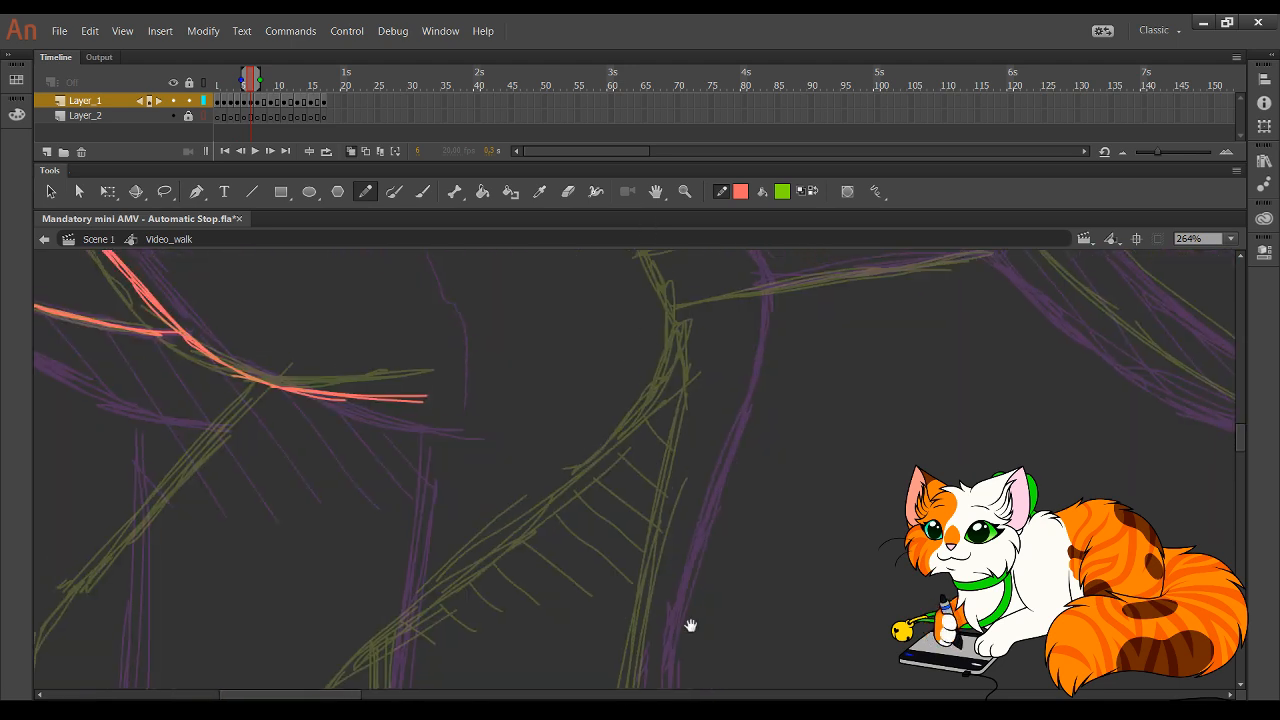
left_click_drag(690, 320, 866, 571)
left_click_drag(580, 390, 894, 420)
left_click_drag(780, 510, 818, 329)
scroll(817, 329, "up", 10)
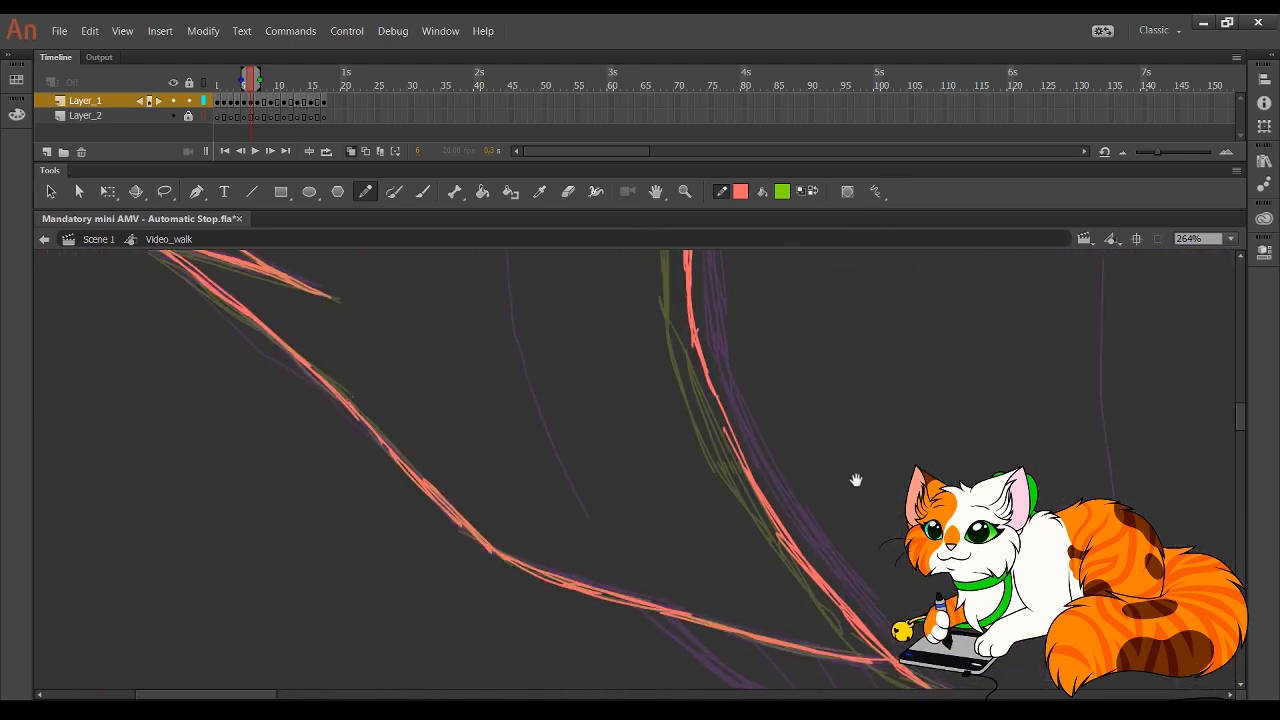
scroll(721, 455, "up", 6)
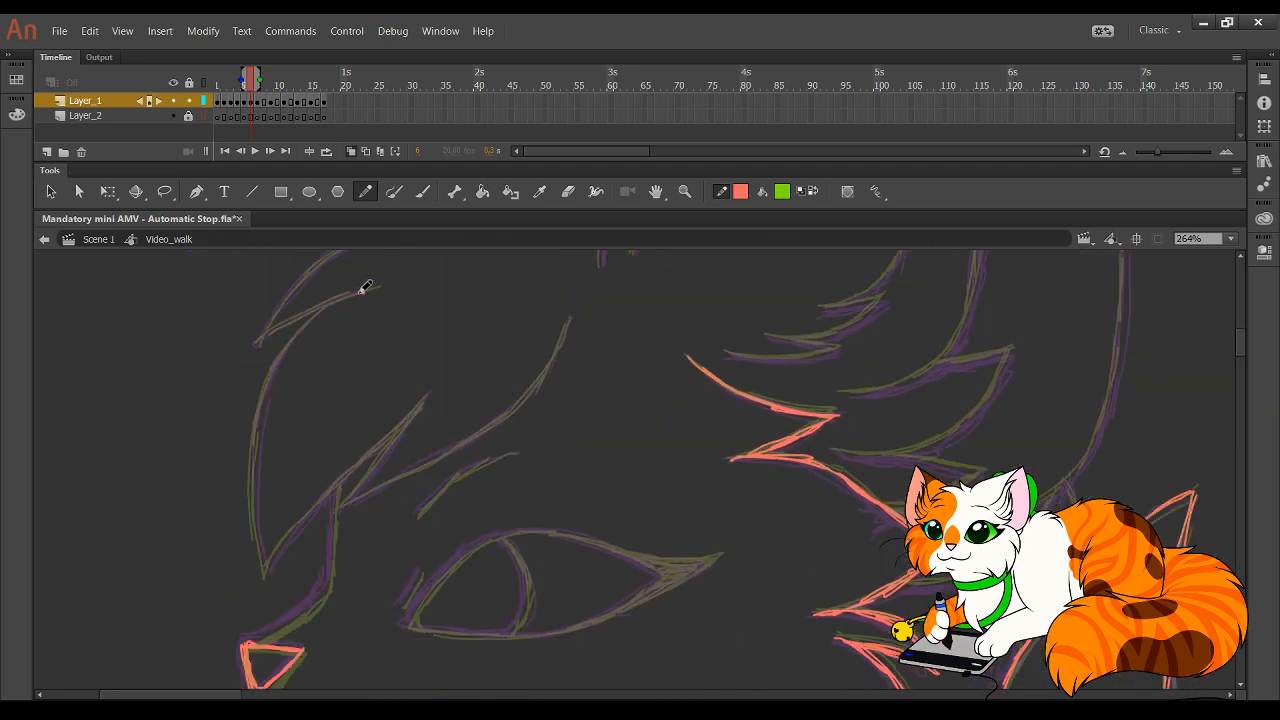
- Sketch the pointed hair locks over the forehead and the bridge of the nose below them
mouse_move(360, 290)
left_mouse_down()
mouse_move(280, 358)
mouse_move(259, 469)
mouse_move(270, 576)
mouse_move(368, 450)
mouse_move(424, 407)
mouse_move(364, 479)
mouse_move(457, 443)
mouse_move(543, 371)
mouse_move(571, 319)
left_mouse_up()
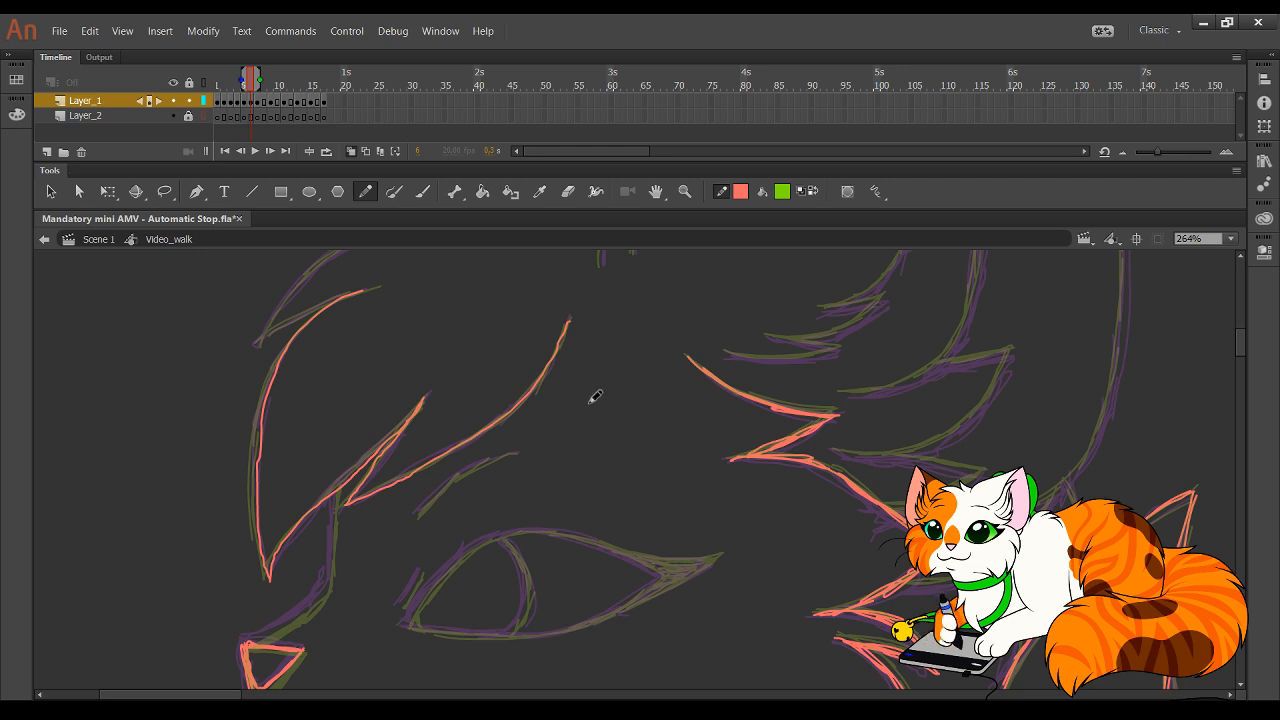
left_click_drag(262, 636, 250, 636)
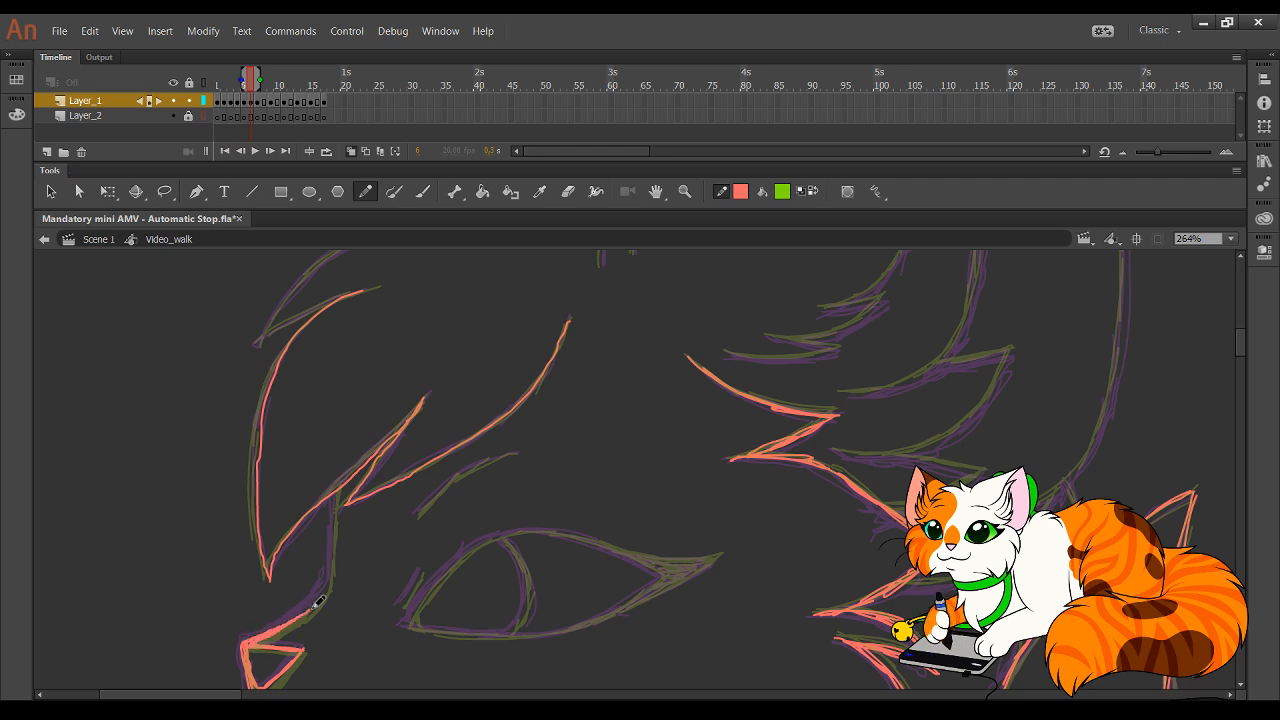
left_click_drag(322, 596, 344, 490)
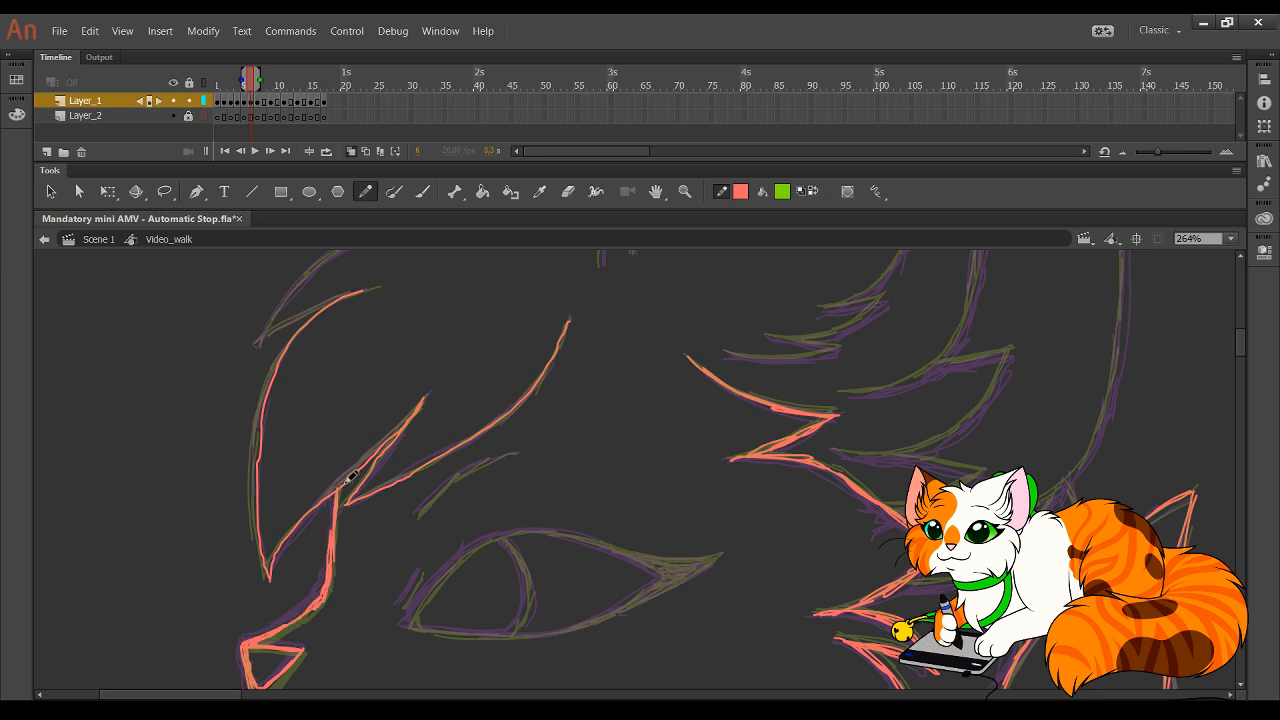
- Sketch the brow line above the eye and the short stroke beside its inner corner, undoing misplaced strokes
mouse_move(420, 514)
left_mouse_down()
mouse_move(480, 451)
mouse_move(515, 453)
mouse_move(506, 327)
left_mouse_up()
left_click_drag(367, 475, 385, 435)
key("ctrl+z")
key("ctrl+z")
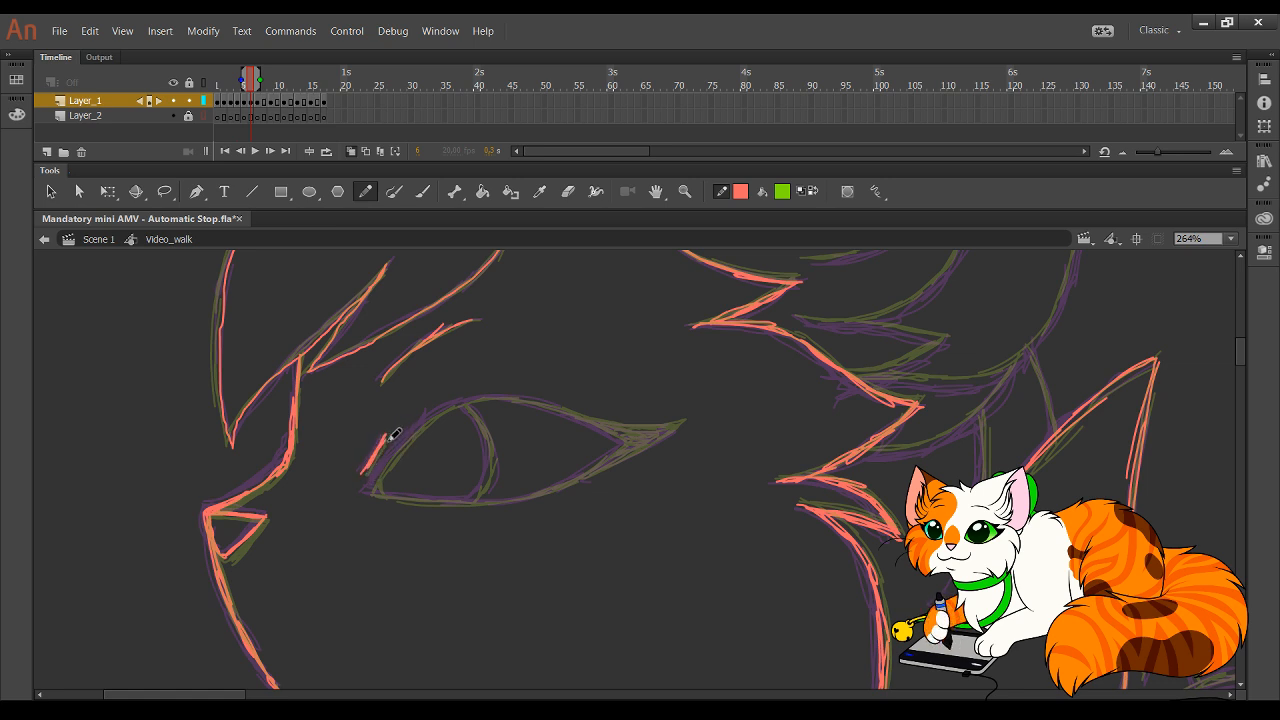
- Sketch the upper and lower outline of the eye and the curved edge of the iris
mouse_move(374, 490)
left_mouse_down()
mouse_move(451, 403)
mouse_move(493, 392)
left_mouse_up()
left_click_drag(576, 409, 609, 423)
mouse_move(375, 490)
left_mouse_down()
mouse_move(478, 500)
mouse_move(421, 498)
mouse_move(573, 483)
mouse_move(540, 493)
mouse_move(644, 428)
left_mouse_up()
mouse_move(459, 490)
left_mouse_down()
mouse_move(486, 492)
mouse_move(492, 445)
mouse_move(482, 406)
mouse_move(466, 399)
left_mouse_up()
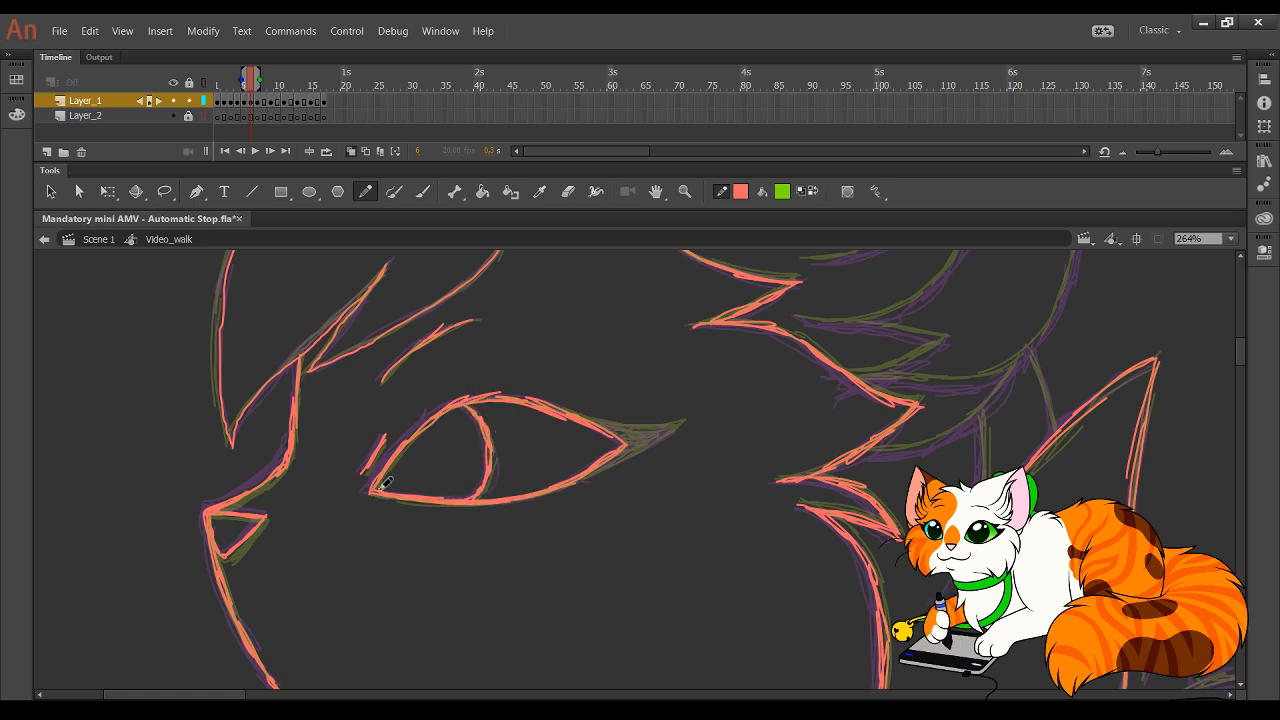
- Fill in the eye's pointed outer corner with dense strokes and undo the stray stroke past its tip
mouse_move(580, 477)
left_mouse_down()
mouse_move(683, 424)
mouse_move(578, 413)
mouse_move(655, 431)
left_mouse_up()
left_click_drag(655, 431, 614, 459)
mouse_move(614, 459)
left_mouse_down()
mouse_move(638, 447)
mouse_move(586, 409)
mouse_move(694, 434)
mouse_move(638, 414)
left_mouse_up()
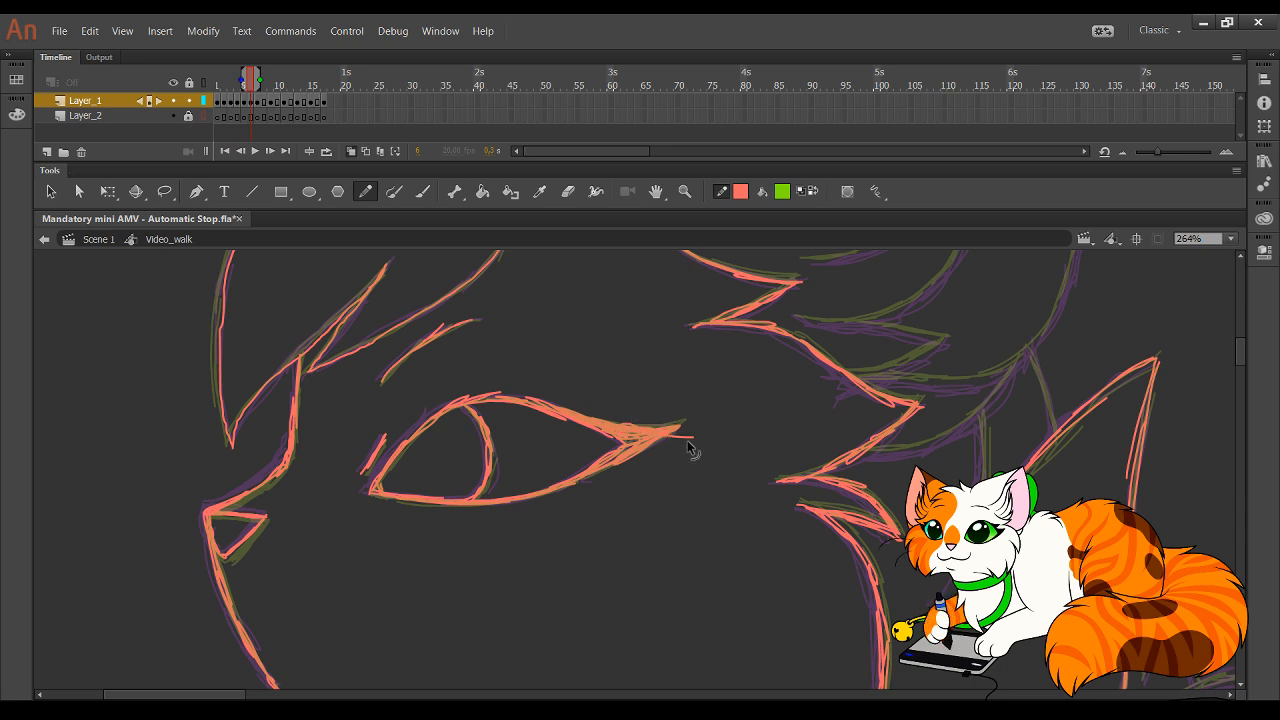
key("ctrl+z")
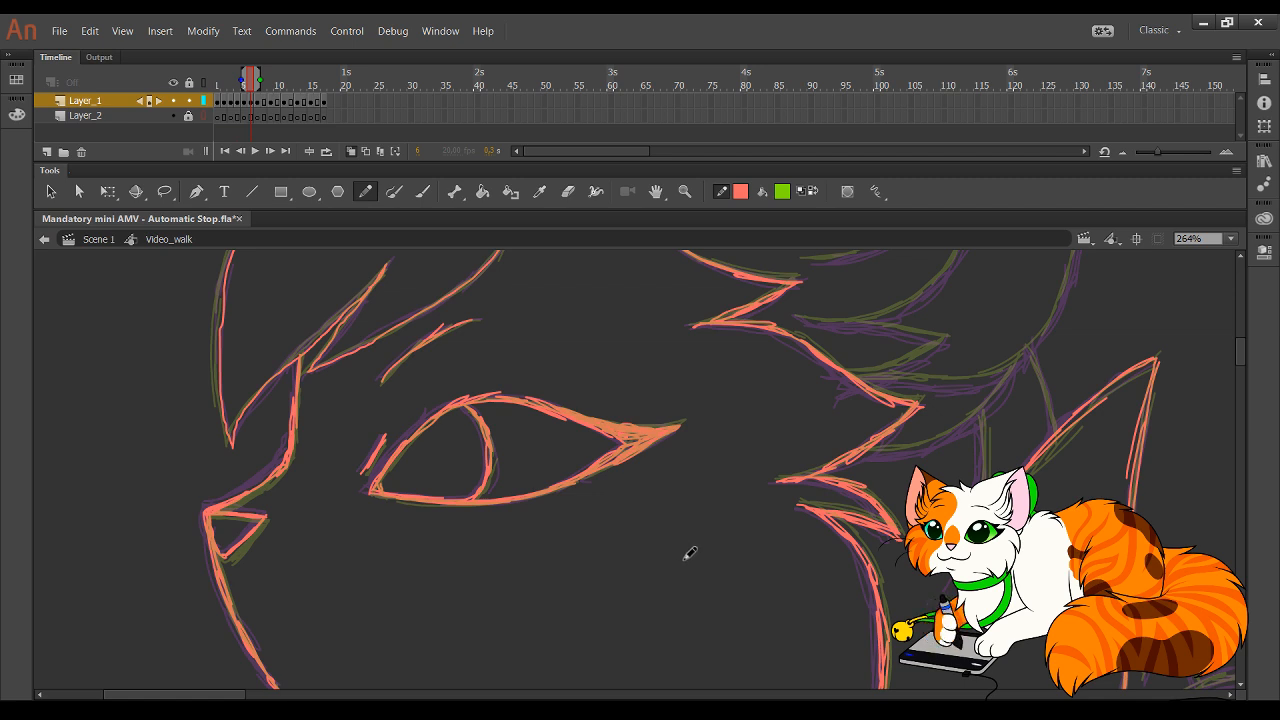
- Sketch the small fur tufts at the near ear's inner base and the ear's inner front edge up to the tip
left_click_drag(830, 489, 620, 638)
left_click_drag(697, 377, 875, 486)
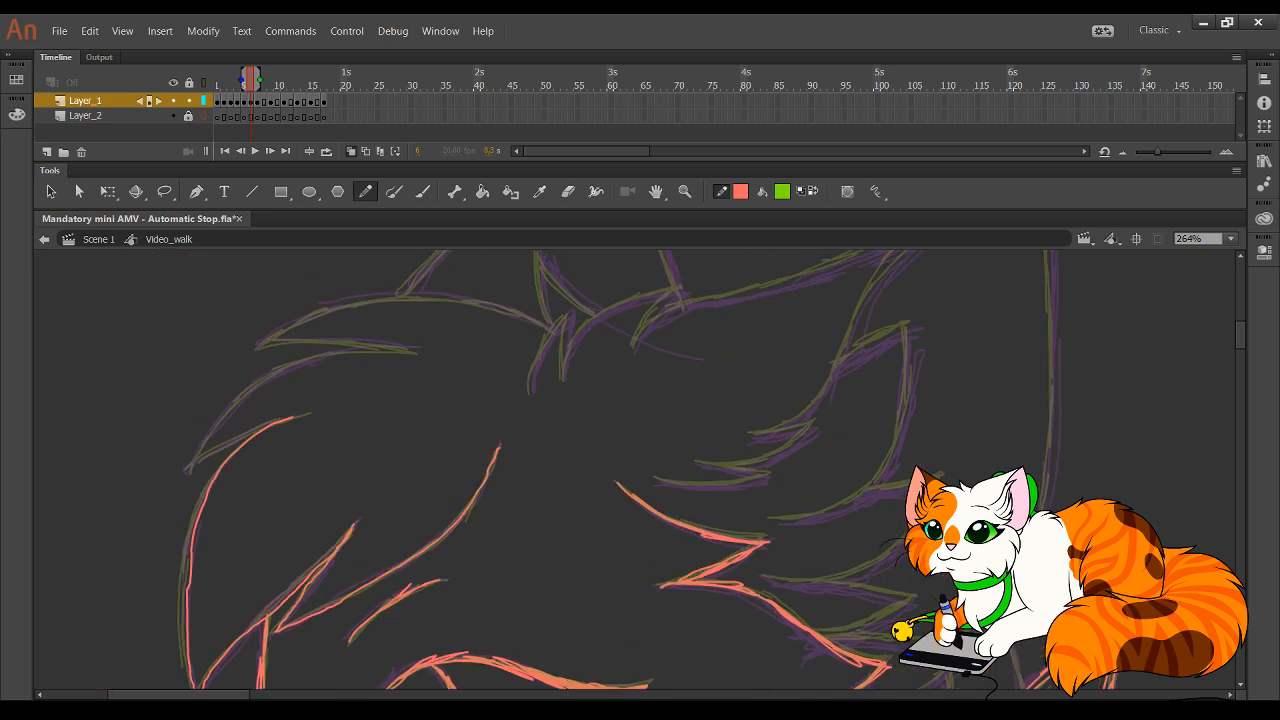
left_click_drag(904, 578, 694, 688)
left_click_drag(687, 579, 577, 628)
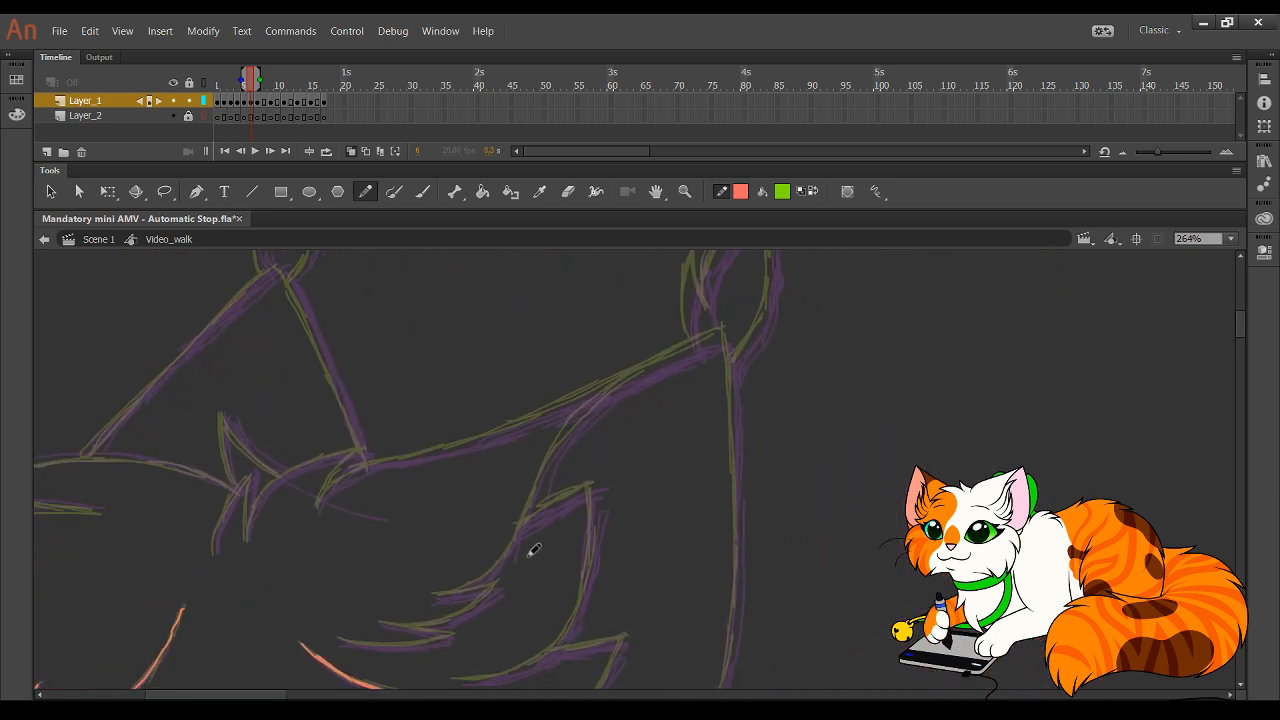
left_click_drag(449, 543, 454, 546)
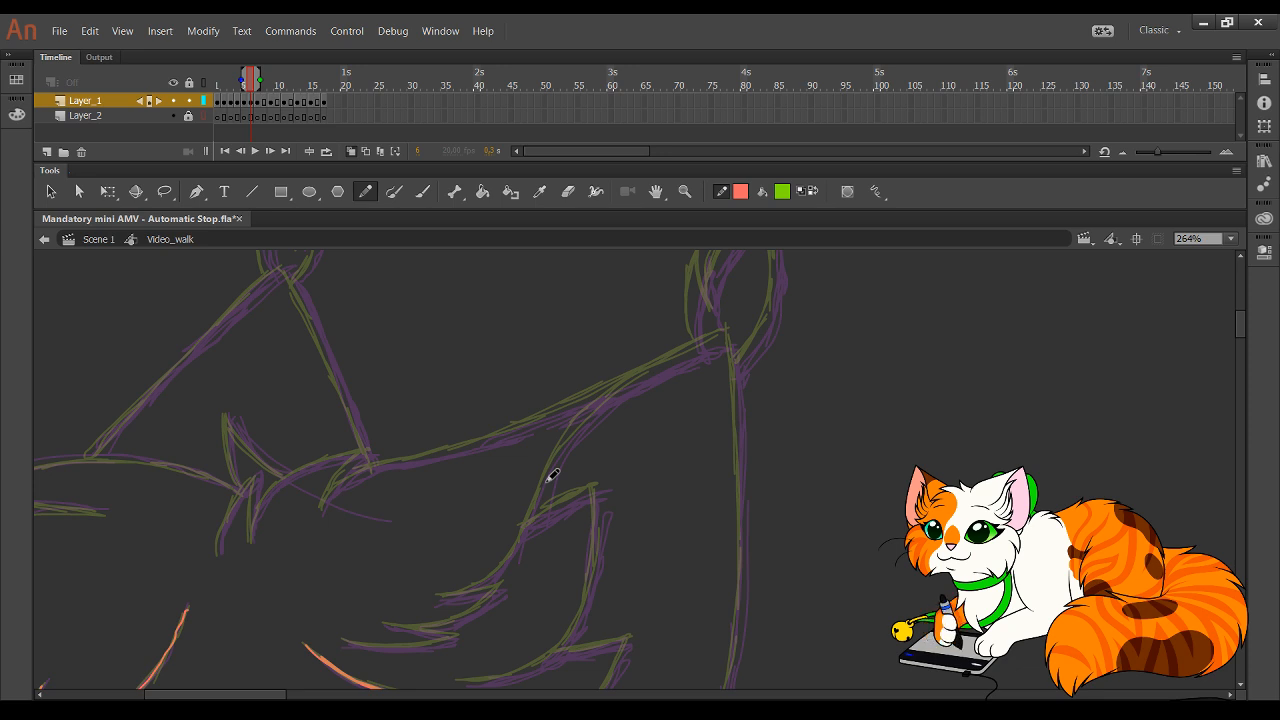
mouse_move(347, 630)
left_mouse_down()
mouse_move(449, 640)
mouse_move(403, 646)
mouse_move(454, 638)
mouse_move(386, 625)
mouse_move(452, 625)
mouse_move(439, 625)
mouse_move(508, 585)
mouse_move(440, 598)
left_mouse_up()
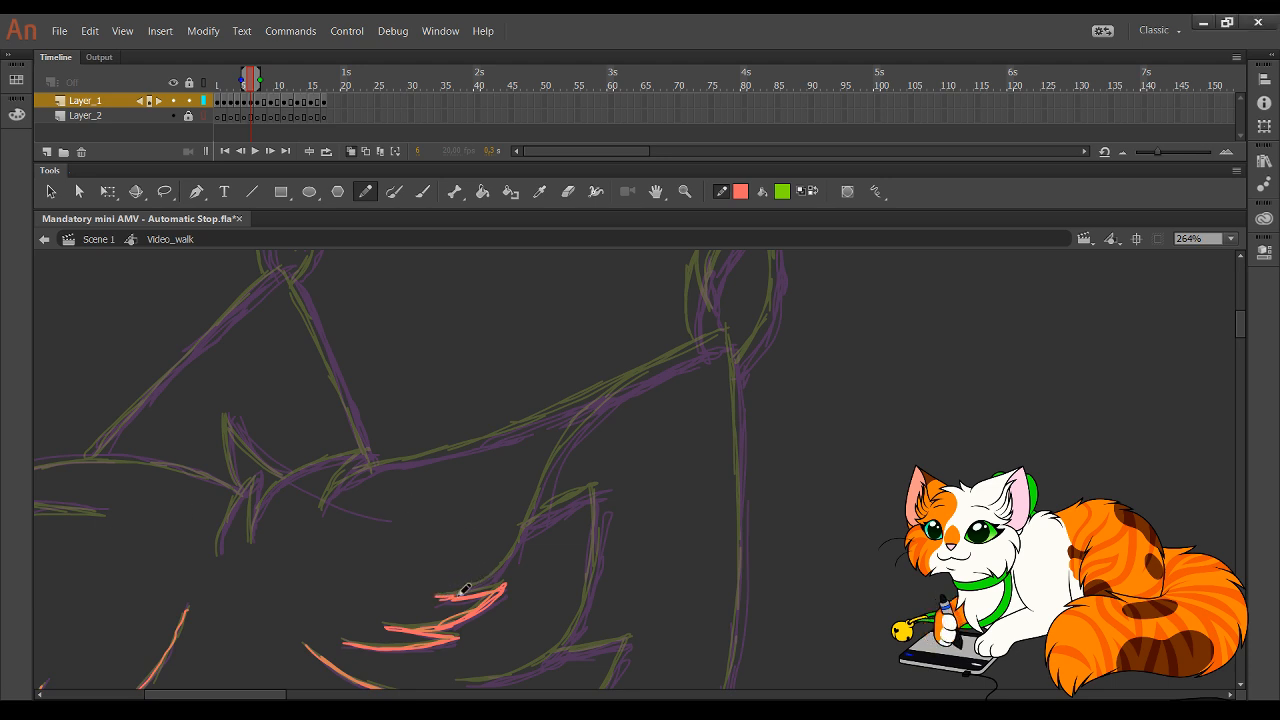
mouse_move(508, 566)
left_mouse_down()
mouse_move(561, 452)
mouse_move(643, 380)
mouse_move(619, 392)
mouse_move(732, 329)
mouse_move(715, 345)
mouse_move(744, 322)
left_mouse_up()
- Sketch the near ear's back edge, undoing a stray stroke, and the crown tufts with the line running up to the ear tip
left_click_drag(607, 498, 509, 270)
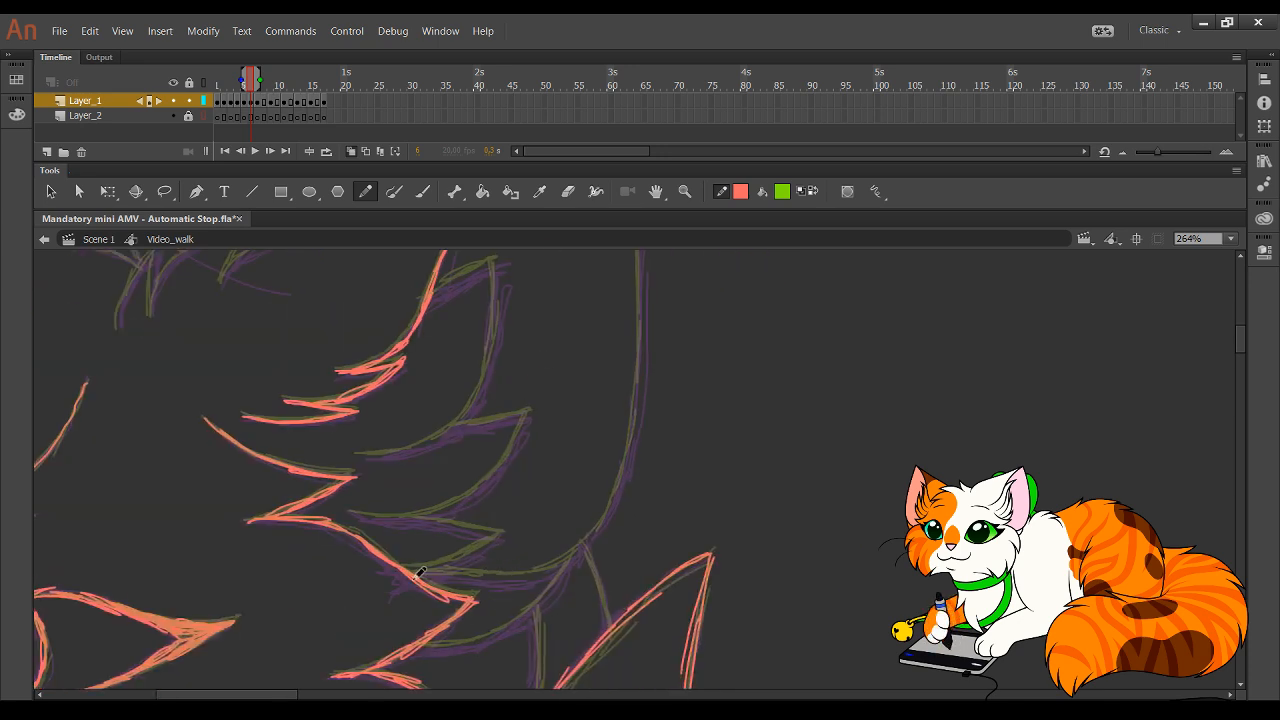
mouse_move(420, 572)
left_mouse_down()
mouse_move(491, 577)
mouse_move(460, 575)
mouse_move(586, 550)
mouse_move(556, 567)
mouse_move(627, 479)
mouse_move(618, 507)
mouse_move(646, 332)
mouse_move(645, 398)
mouse_move(640, 254)
left_mouse_up()
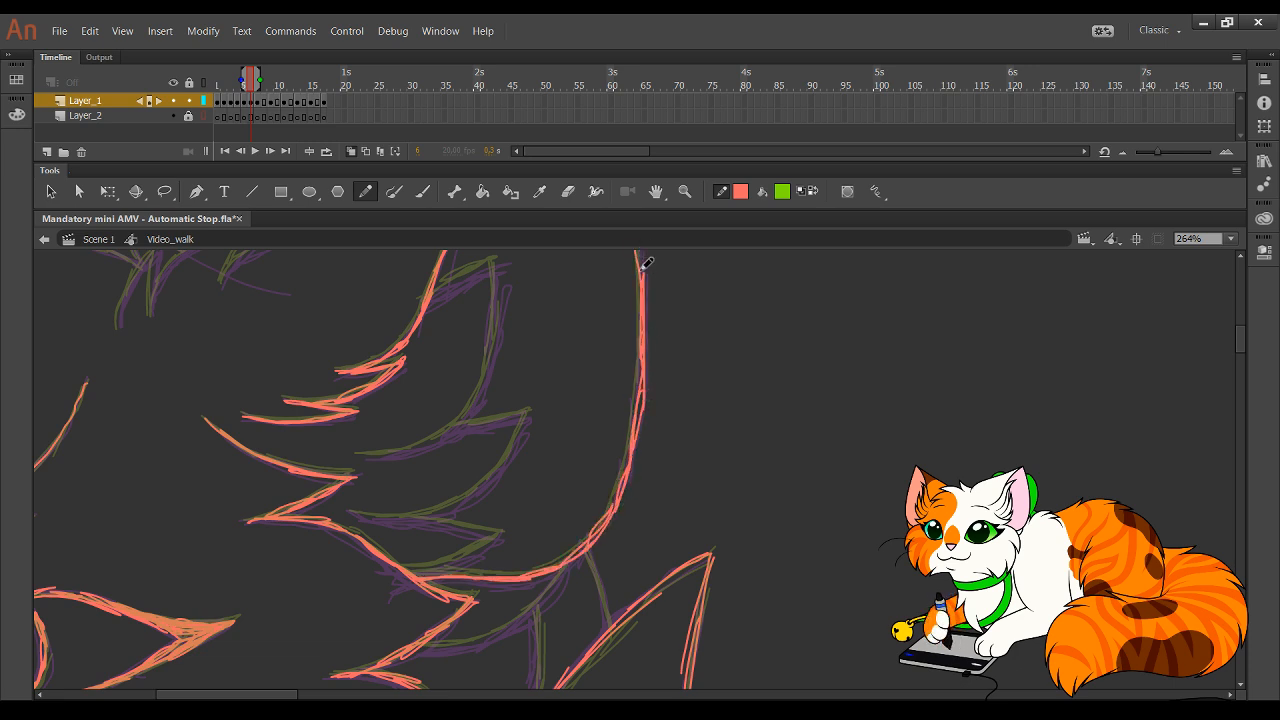
mouse_move(661, 324)
left_mouse_down()
mouse_move(678, 571)
mouse_move(680, 535)
mouse_move(662, 548)
mouse_move(650, 358)
left_mouse_up()
key("ctrl+z")
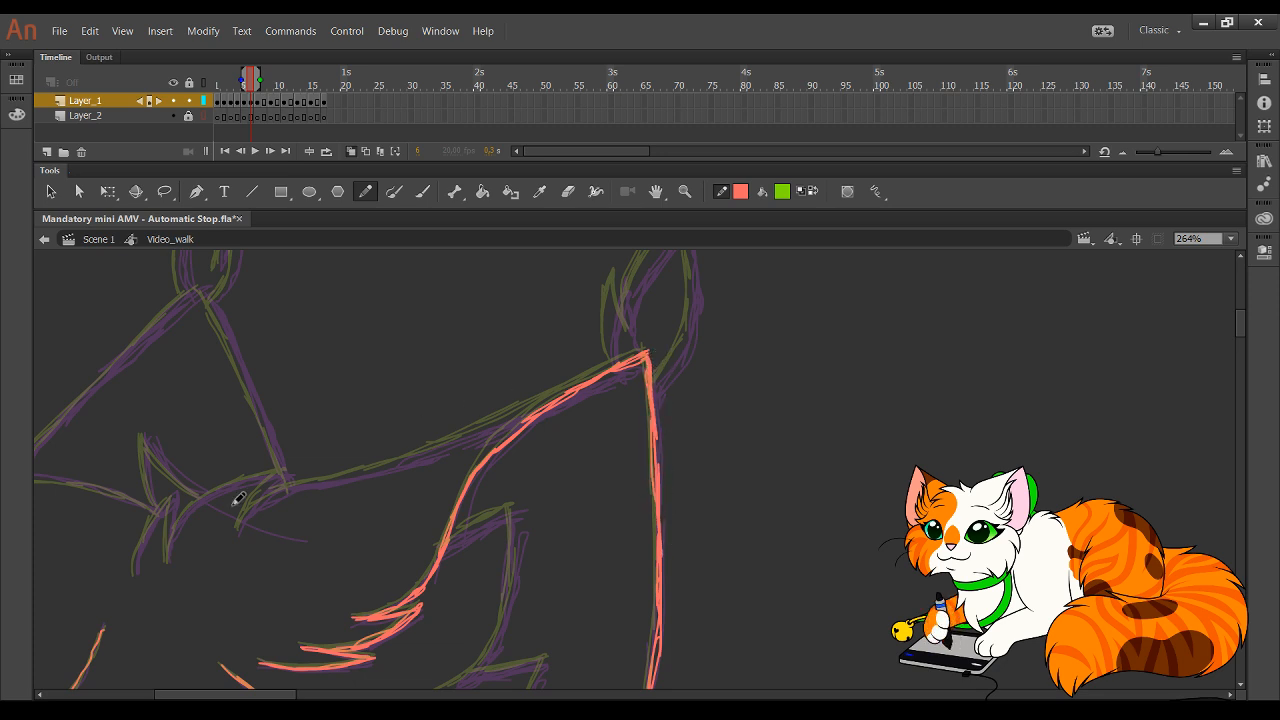
mouse_move(136, 574)
left_mouse_down()
mouse_move(176, 493)
mouse_move(169, 559)
mouse_move(217, 490)
mouse_move(186, 516)
mouse_move(282, 468)
mouse_move(238, 530)
mouse_move(274, 479)
mouse_move(240, 529)
mouse_move(298, 486)
mouse_move(405, 464)
mouse_move(351, 471)
mouse_move(502, 424)
mouse_move(441, 446)
mouse_move(619, 357)
left_mouse_up()
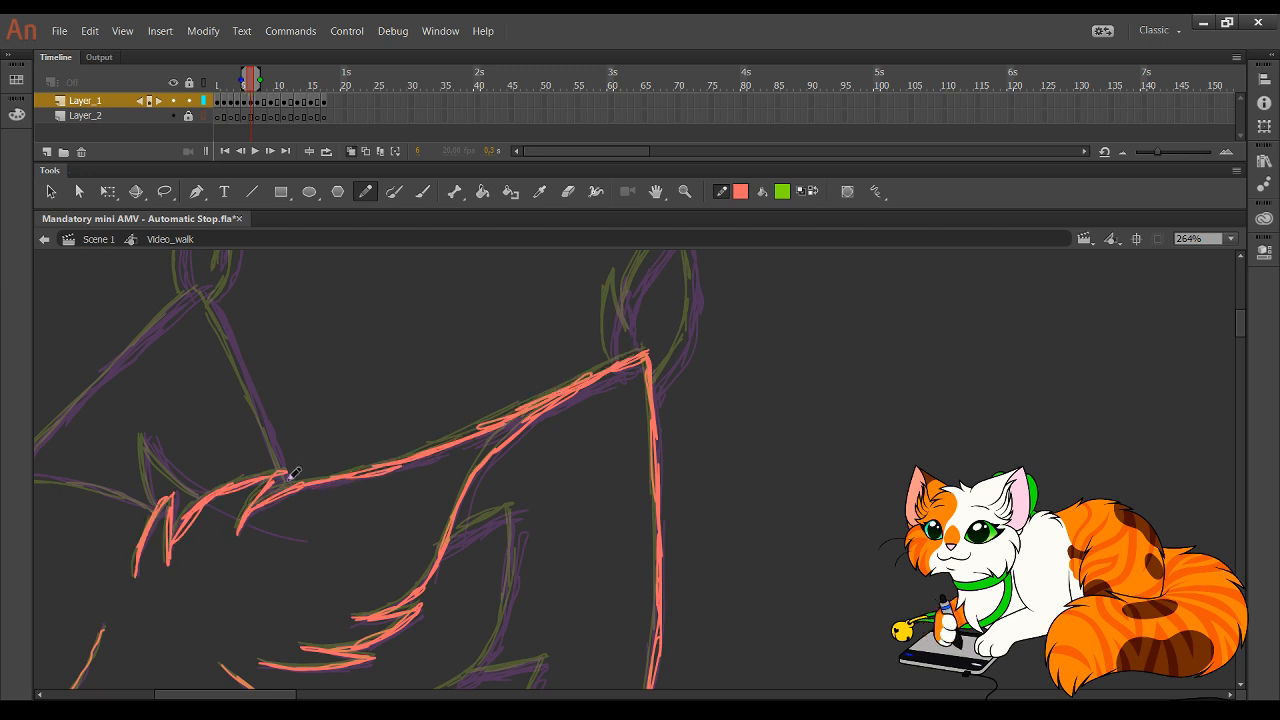
- Sketch the fur tuft at the tip of the near ear
scroll(537, 383, "up", 4)
scroll(537, 383, "right", 2)
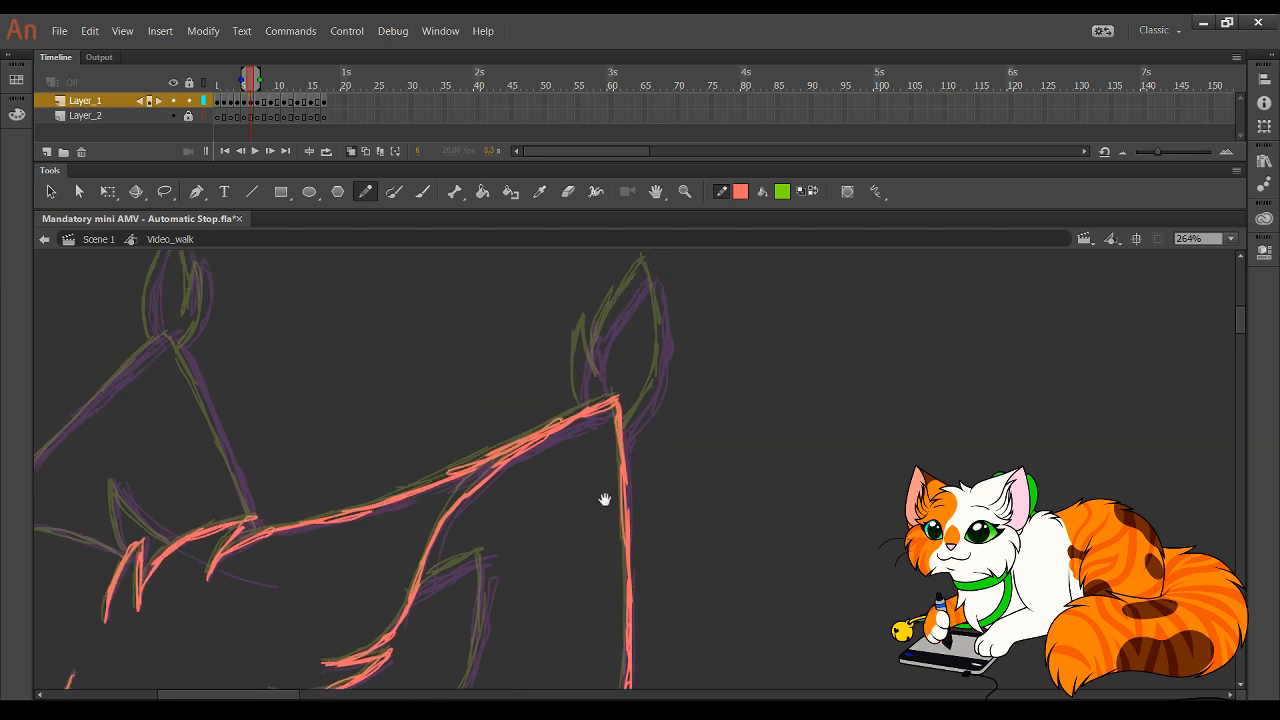
mouse_move(549, 462)
left_mouse_down()
mouse_move(549, 427)
mouse_move(555, 468)
mouse_move(558, 381)
left_mouse_up()
mouse_move(548, 430)
left_mouse_down()
mouse_move(560, 391)
mouse_move(572, 449)
left_mouse_up()
mouse_move(585, 370)
left_mouse_down()
mouse_move(568, 427)
mouse_move(620, 314)
mouse_move(636, 388)
mouse_move(628, 447)
mouse_move(592, 497)
left_mouse_up()
left_click_drag(542, 570, 625, 370)
left_click_drag(571, 469, 569, 354)
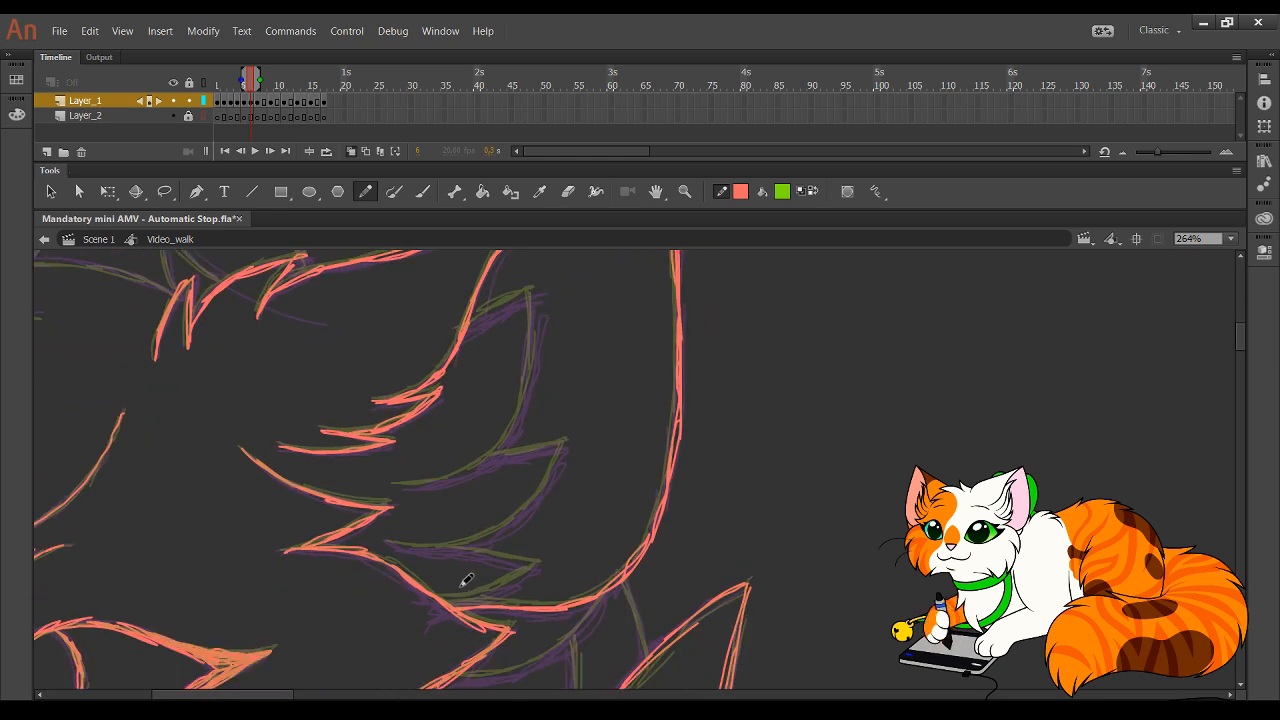
- Sketch the near ear's remaining inner fur tufts, its curved lower edge and the short fur lines just beneath the ear's base
mouse_move(447, 592)
left_mouse_down()
mouse_move(533, 564)
mouse_move(397, 543)
mouse_move(483, 542)
mouse_move(447, 548)
mouse_move(555, 479)
mouse_move(519, 525)
mouse_move(571, 440)
mouse_move(520, 456)
left_mouse_up()
mouse_move(410, 485)
left_mouse_down()
mouse_move(447, 481)
mouse_move(392, 485)
mouse_move(476, 472)
mouse_move(538, 393)
mouse_move(520, 433)
mouse_move(540, 285)
mouse_move(465, 333)
left_mouse_up()
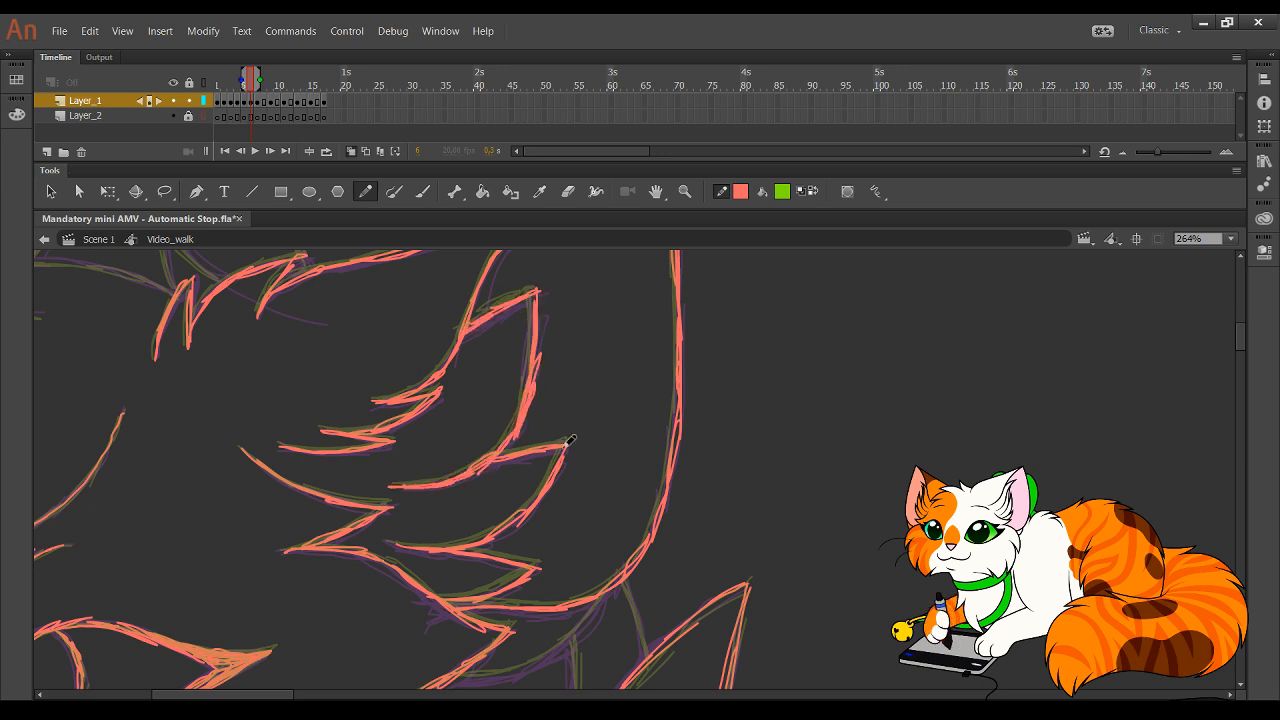
scroll(571, 443, "down", 5)
mouse_move(491, 493)
left_mouse_down()
mouse_move(596, 473)
mouse_move(569, 482)
mouse_move(634, 425)
mouse_move(619, 456)
mouse_move(666, 402)
left_mouse_up()
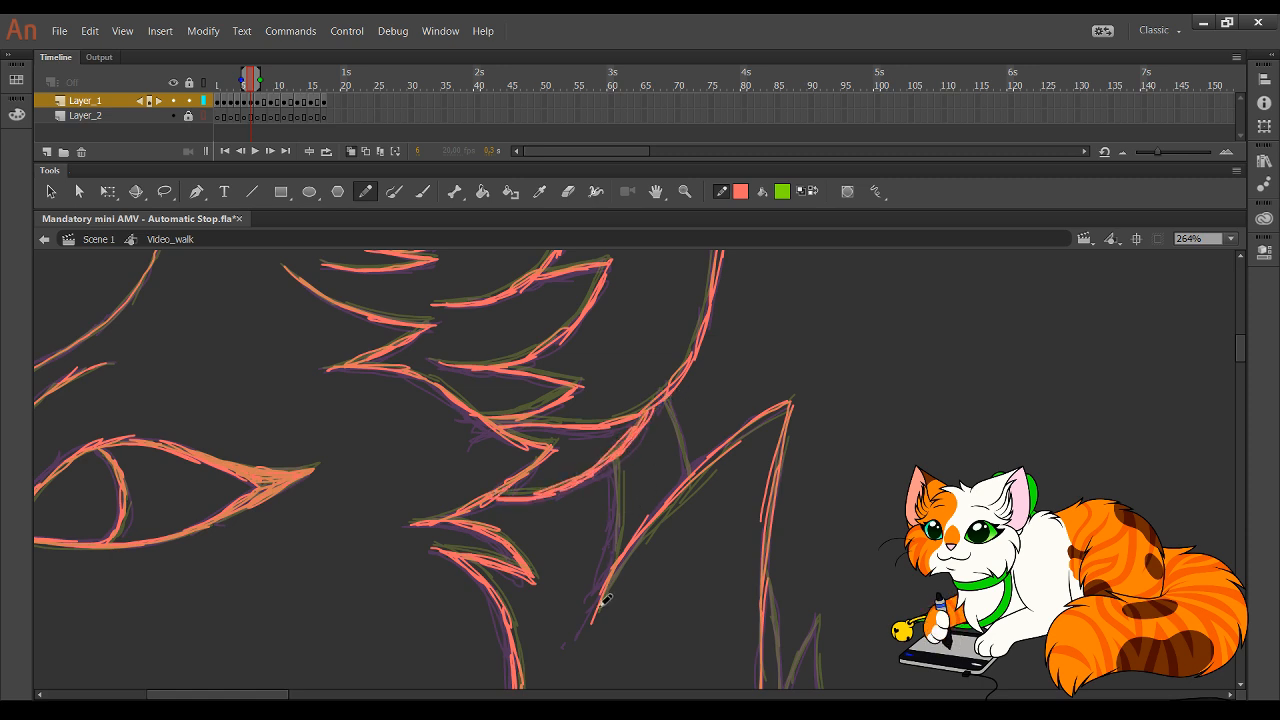
left_click_drag(604, 598, 617, 458)
left_click_drag(668, 401, 689, 471)
- Sketch the two pointed fur spikes at the back of the neck and the arched shoulder line running from them
key("space")
left_click_drag(728, 531, 558, 276)
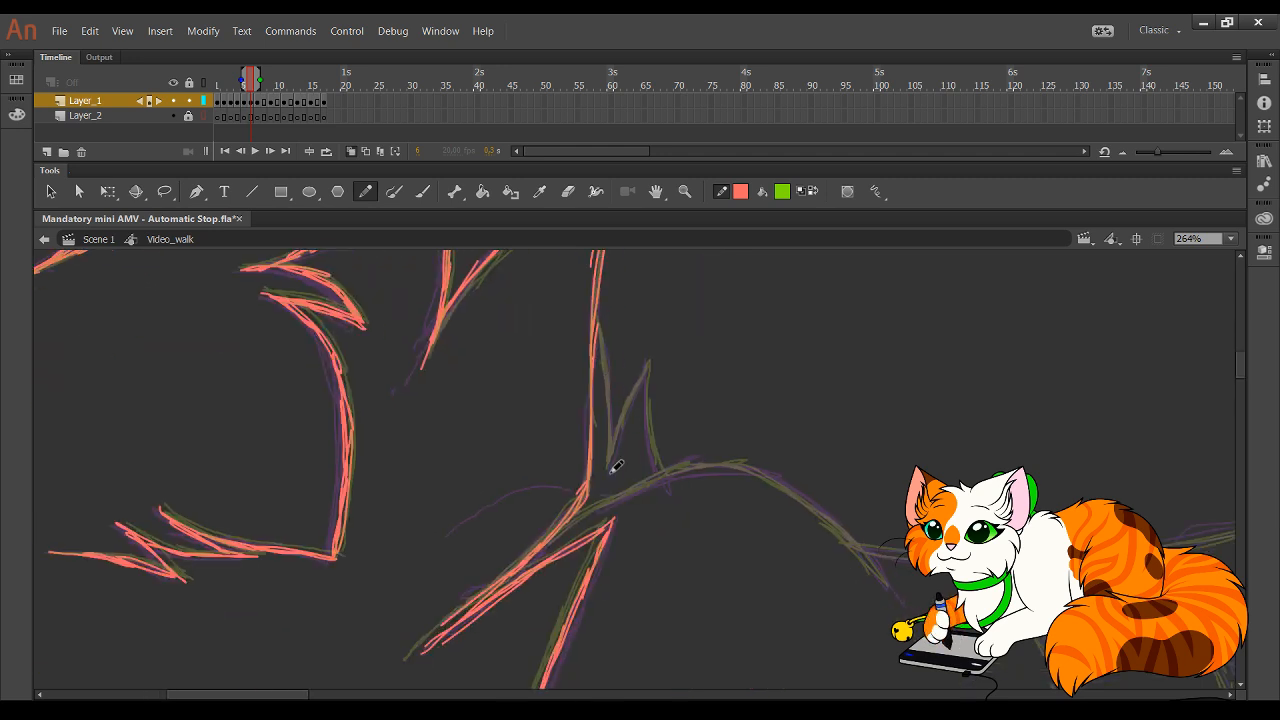
mouse_move(617, 466)
left_mouse_down()
mouse_move(596, 317)
mouse_move(610, 468)
mouse_move(650, 363)
mouse_move(664, 481)
left_mouse_up()
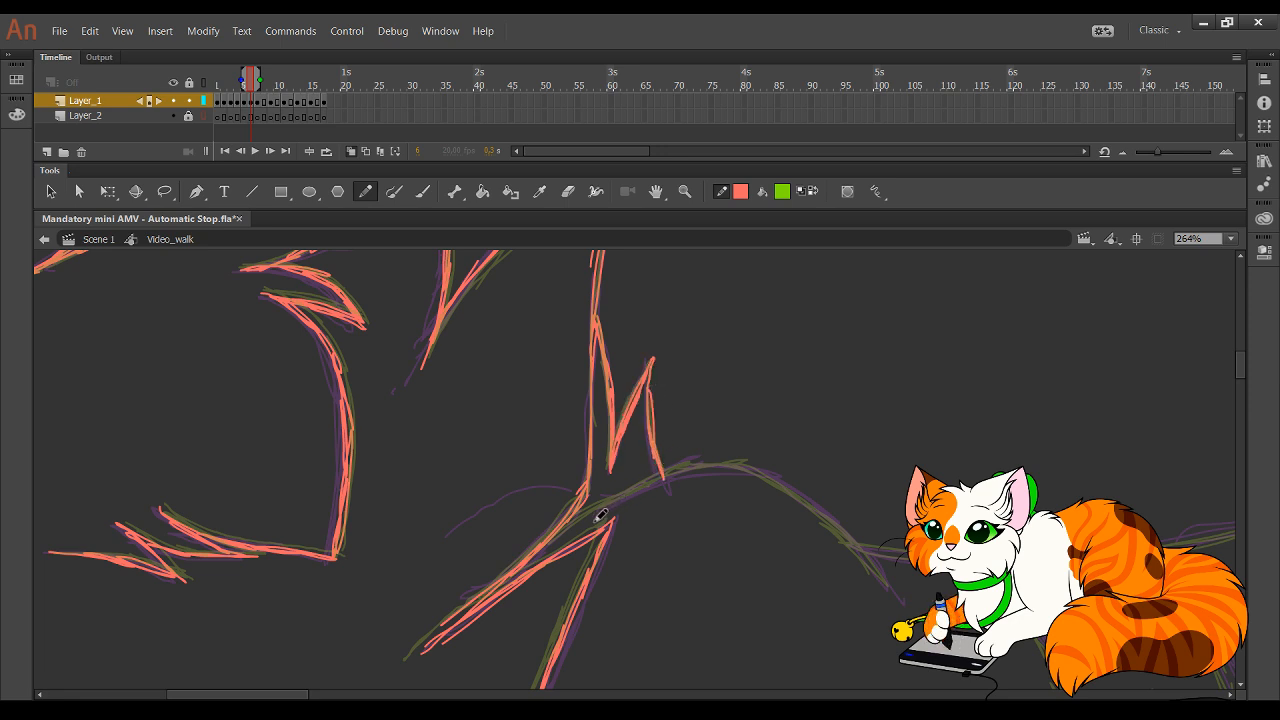
mouse_move(574, 528)
left_mouse_down()
mouse_move(706, 467)
mouse_move(695, 468)
mouse_move(779, 481)
mouse_move(886, 568)
left_mouse_up()
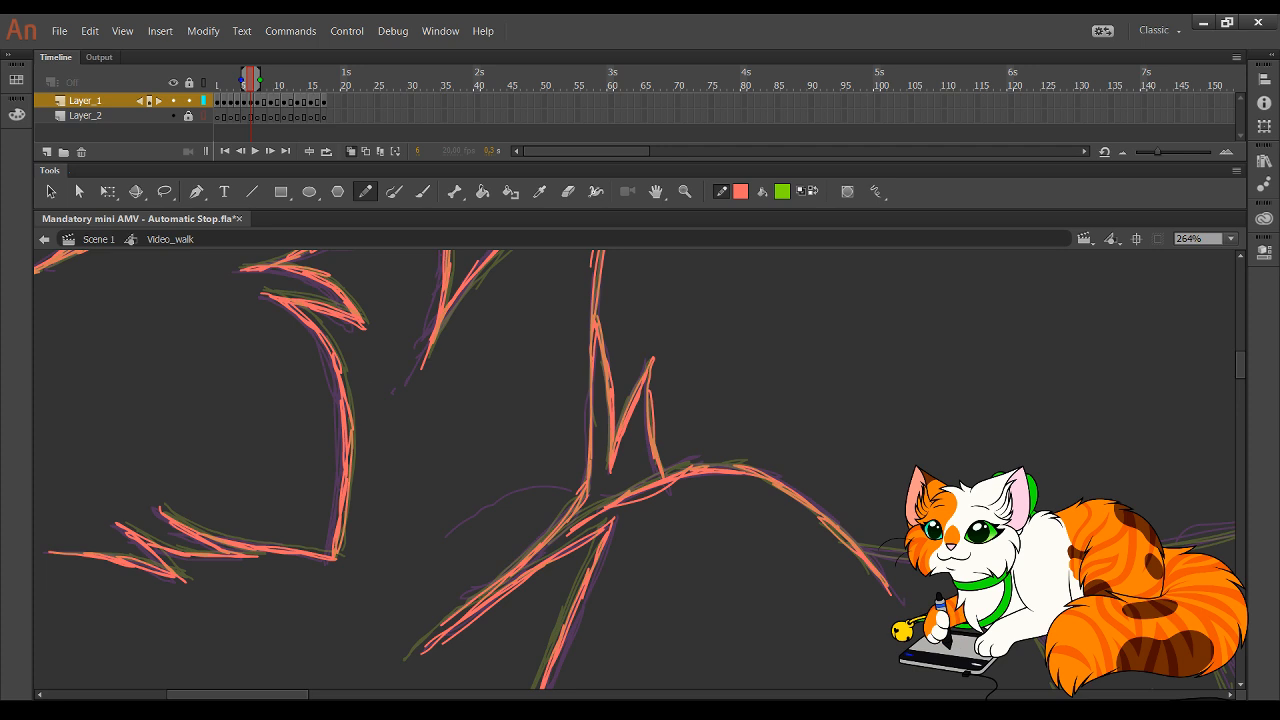
- Sketch the row of five short dashes between the two curved guide lines on the body behind the shoulder
left_click_drag(1042, 635, 623, 420)
left_click_drag(686, 368, 700, 390)
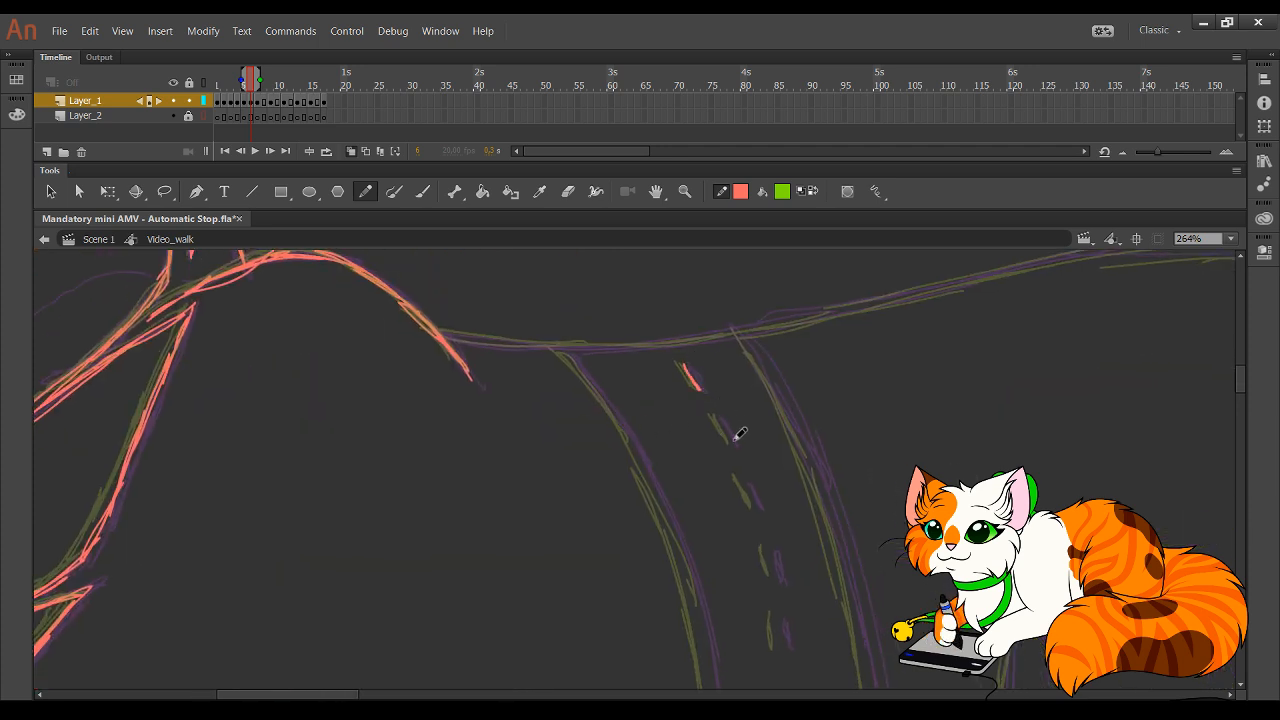
left_click_drag(736, 445, 723, 422)
left_click_drag(758, 507, 746, 484)
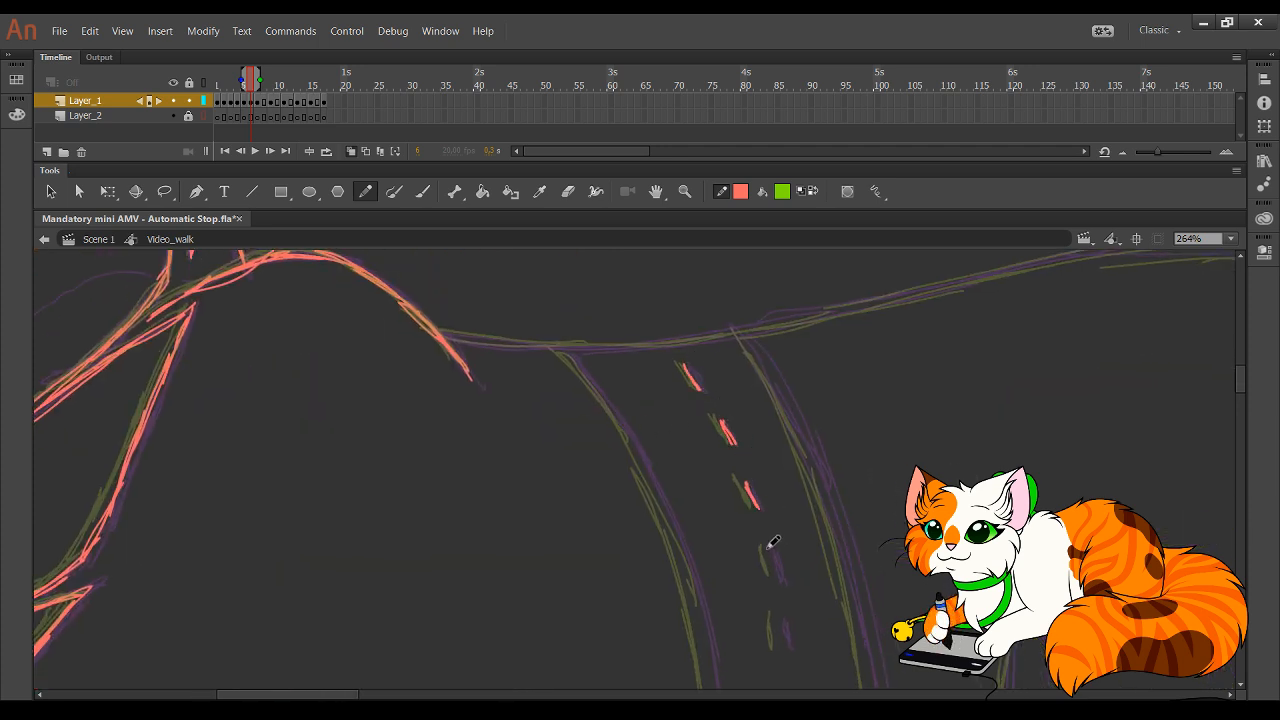
left_click_drag(768, 547, 780, 646)
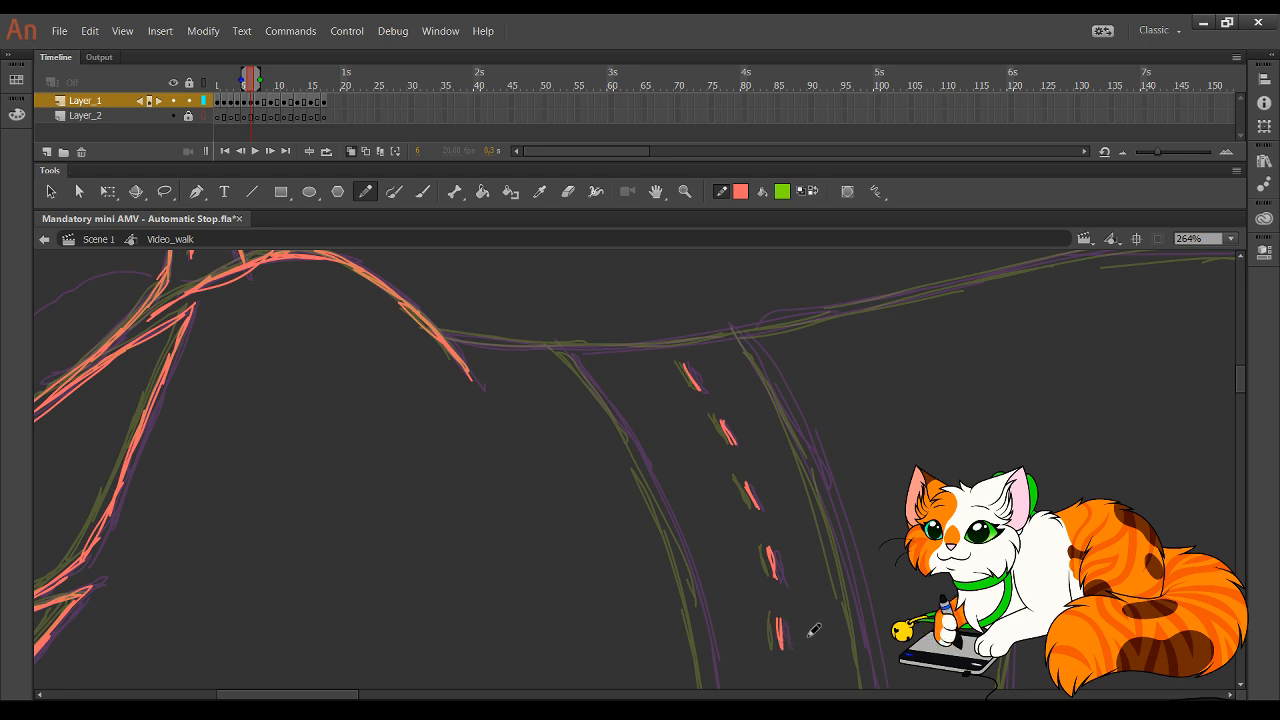
- Sketch the upright tuft between the ears and the top-of-head line running forward to the forehead fur
left_click_drag(474, 394, 801, 545)
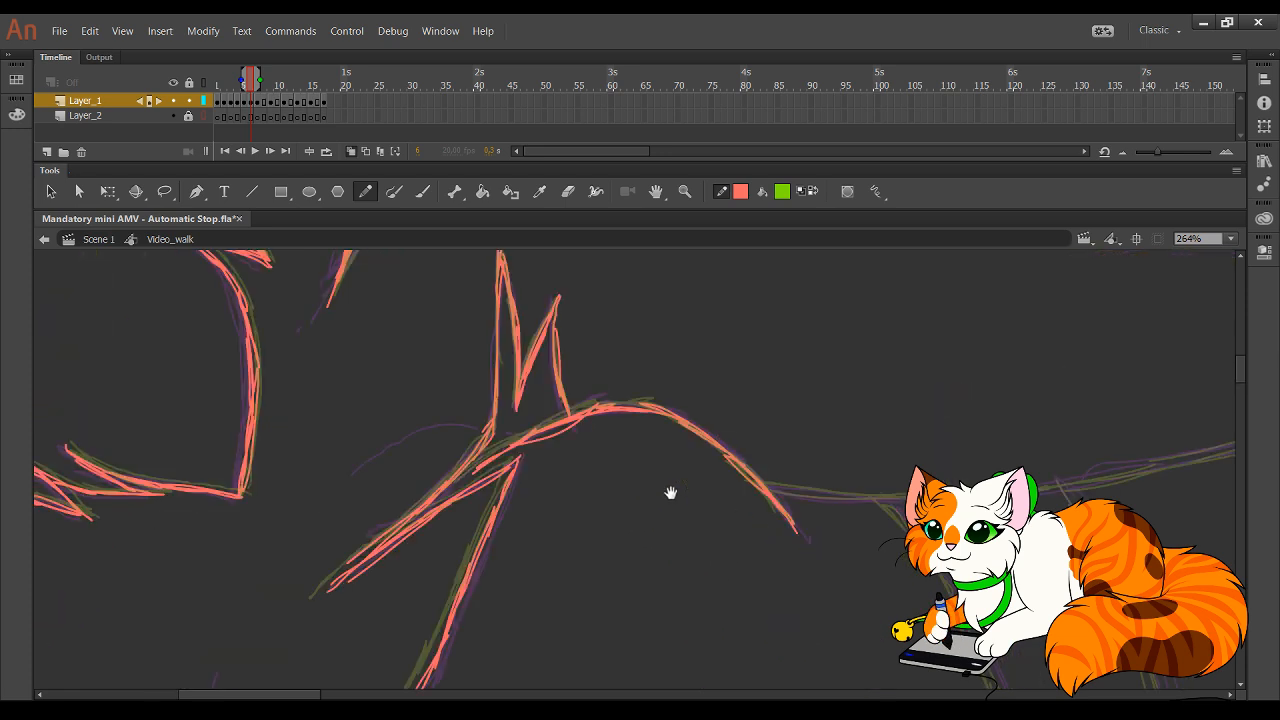
left_click_drag(491, 368, 800, 515)
left_click_drag(598, 457, 850, 490)
mouse_move(498, 571)
left_mouse_down()
mouse_move(706, 591)
mouse_move(660, 591)
mouse_move(603, 471)
left_mouse_up()
mouse_move(610, 388)
left_mouse_down()
mouse_move(555, 330)
mouse_move(567, 399)
left_mouse_up()
mouse_move(556, 346)
left_mouse_down()
mouse_move(572, 400)
mouse_move(510, 372)
mouse_move(320, 376)
mouse_move(268, 418)
mouse_move(420, 420)
mouse_move(275, 445)
mouse_move(202, 535)
mouse_move(320, 488)
left_mouse_up()
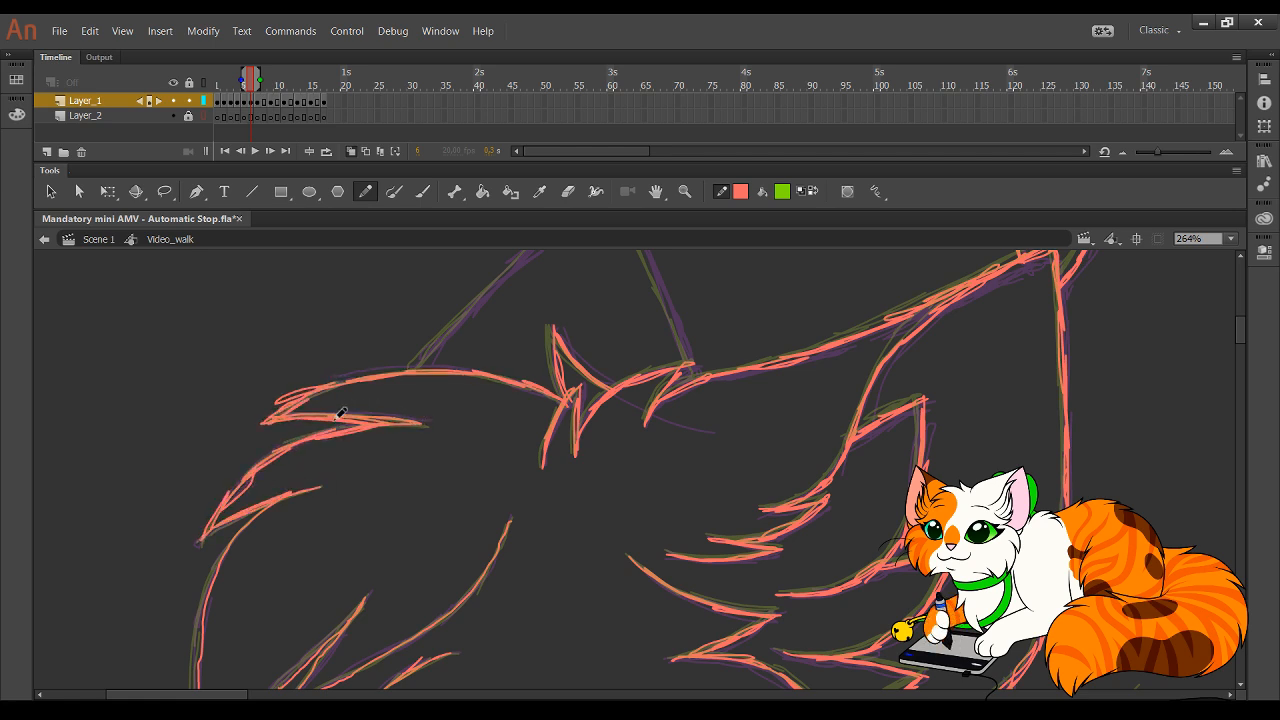
left_click_drag(620, 366, 538, 516)
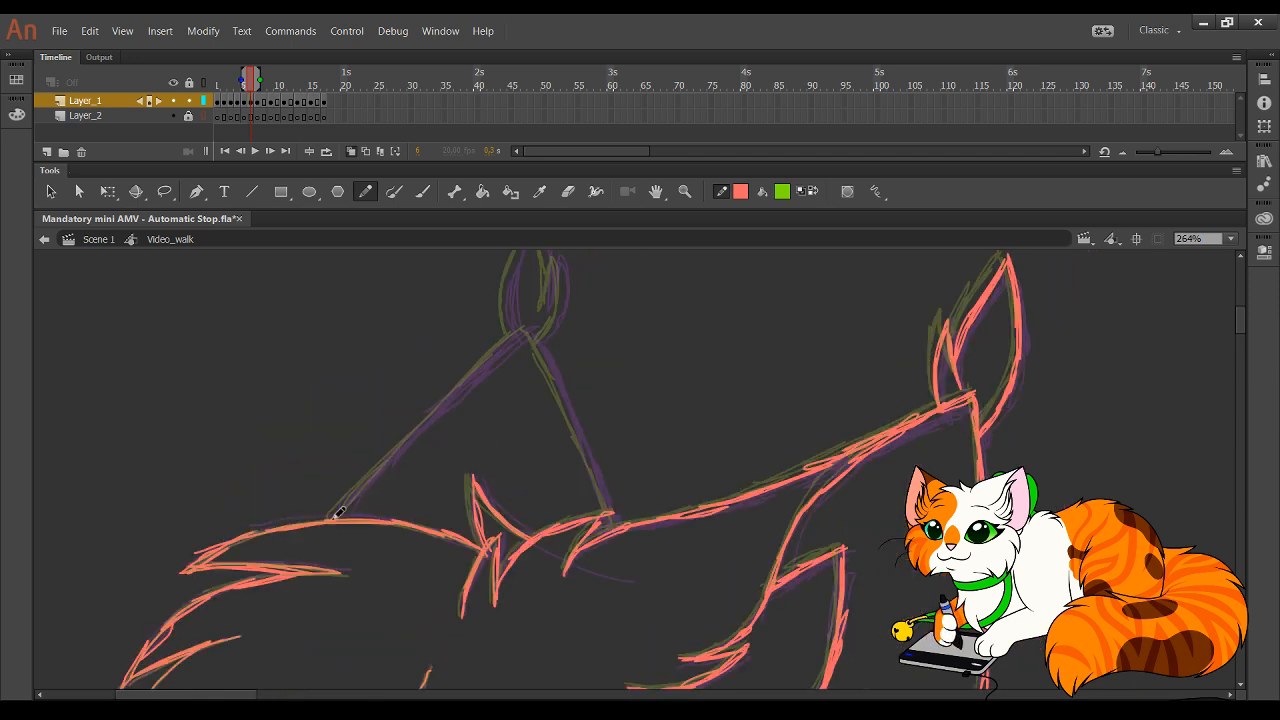
- Trace the two slanted sides of the triangular shape above the head, following the onion-skin outlines
mouse_move(338, 512)
left_mouse_down()
mouse_move(532, 336)
mouse_move(613, 516)
left_mouse_up()
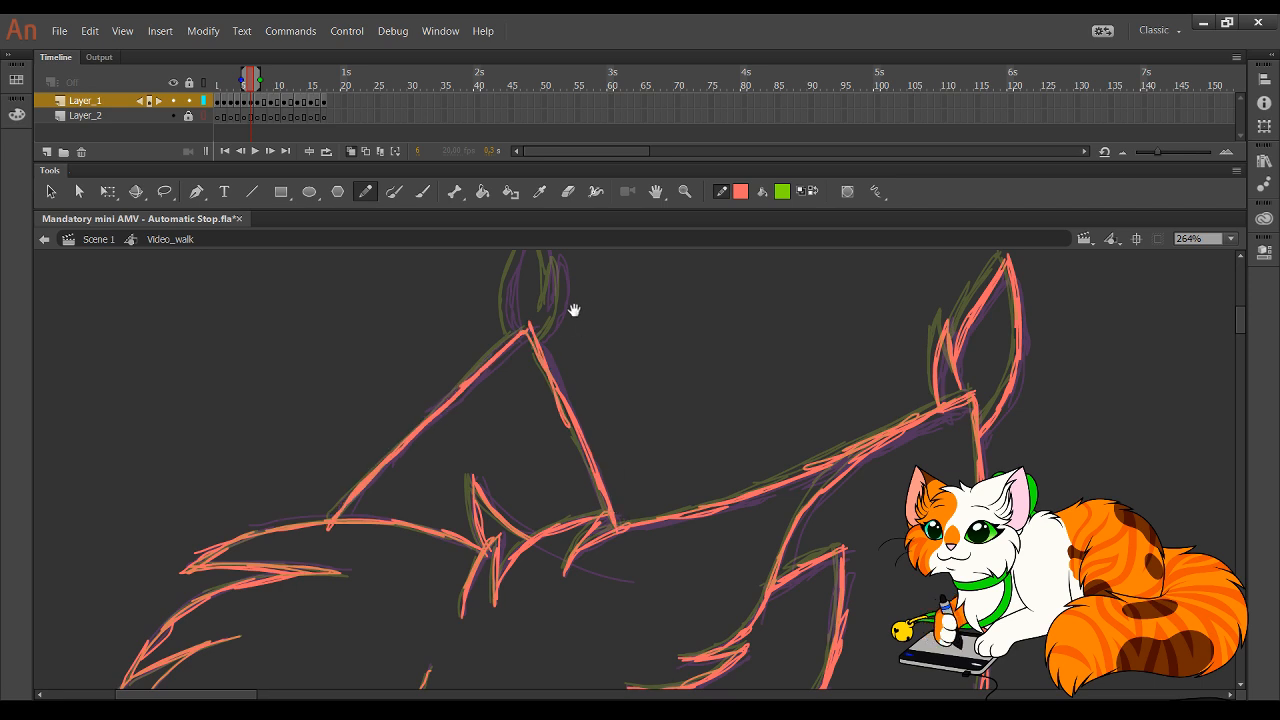
mouse_move(574, 310)
left_mouse_down()
mouse_move(572, 364)
mouse_move(510, 320)
mouse_move(540, 270)
mouse_move(543, 370)
mouse_move(555, 314)
mouse_move(560, 363)
mouse_move(541, 402)
left_mouse_up()
- Trace the near foreleg's rear edge from the shoulder past the elbow down to the paw, between the onion-skin poses
mouse_move(764, 633)
left_mouse_down()
mouse_move(603, 343)
mouse_move(611, 506)
mouse_move(663, 543)
mouse_move(751, 451)
mouse_move(874, 465)
mouse_move(703, 511)
mouse_move(491, 526)
mouse_move(537, 544)
left_mouse_up()
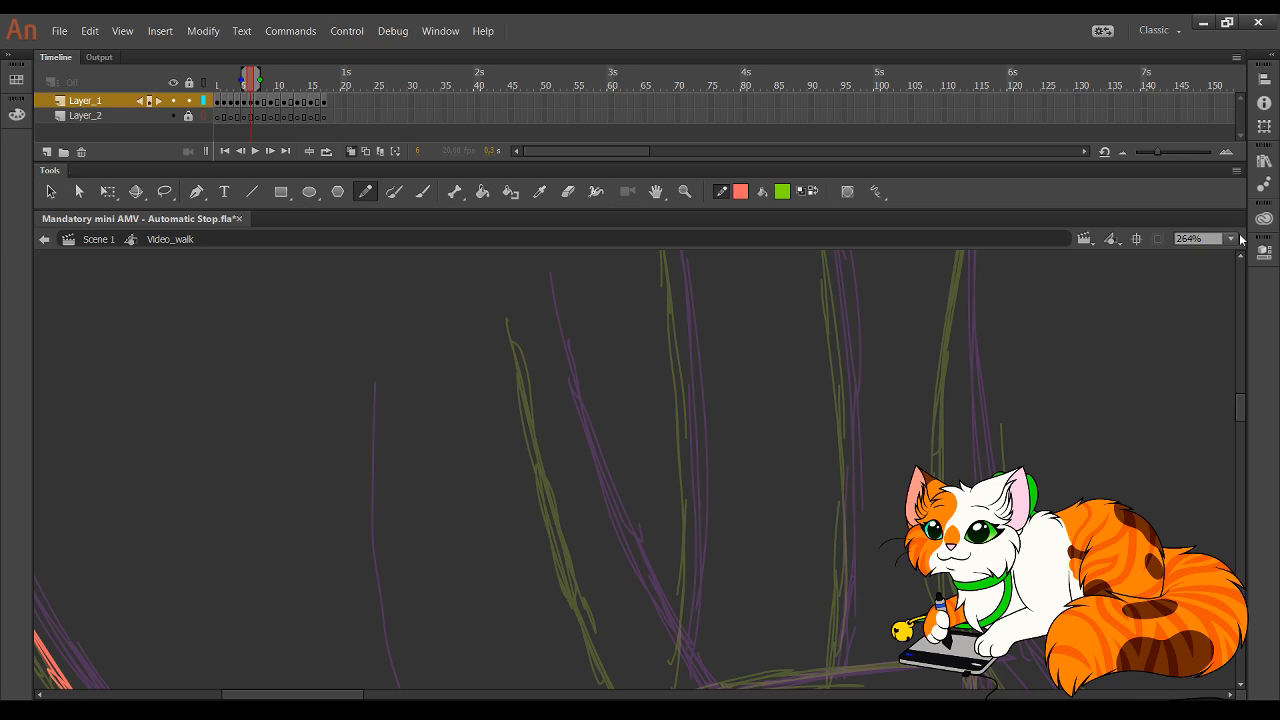
left_click(1231, 238)
left_click(1202, 344)
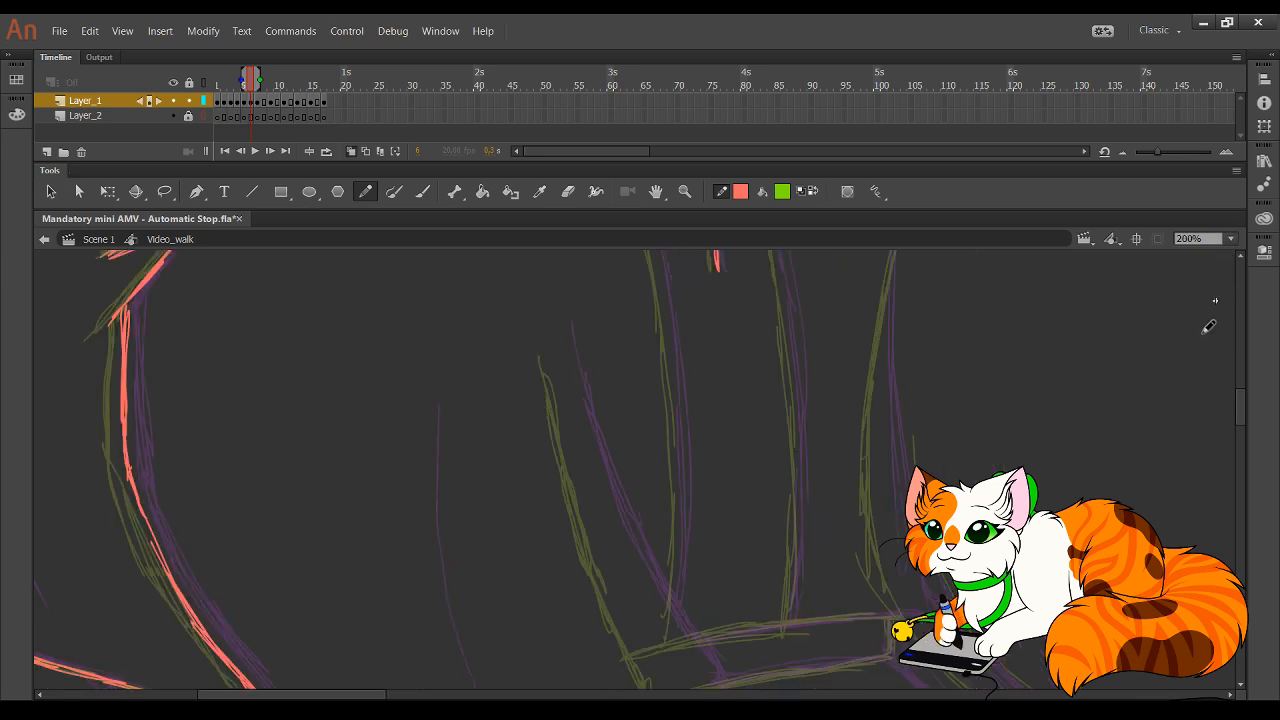
key("ctrl+minus")
left_click_drag(535, 531, 584, 264)
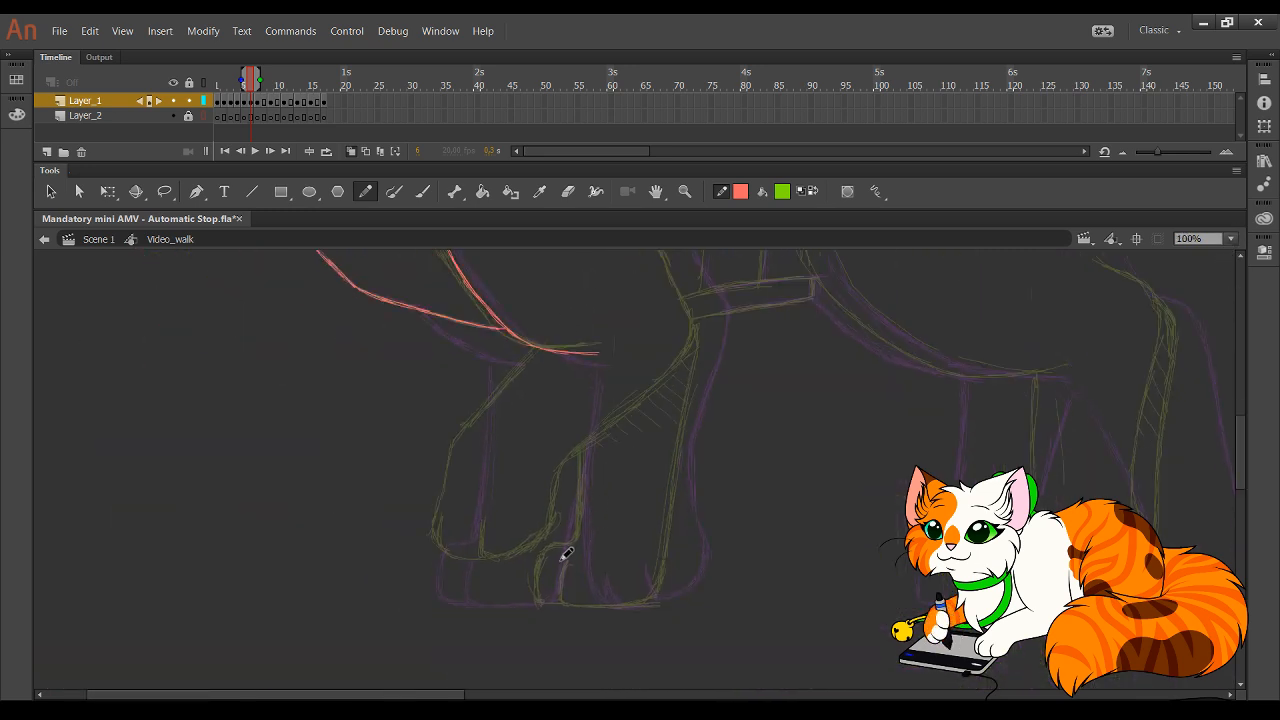
mouse_move(556, 545)
left_mouse_down()
mouse_move(565, 580)
mouse_move(612, 560)
mouse_move(612, 500)
mouse_move(618, 512)
mouse_move(646, 429)
mouse_move(708, 352)
mouse_move(716, 318)
left_mouse_up()
key("space")
left_click_drag(728, 378, 740, 556)
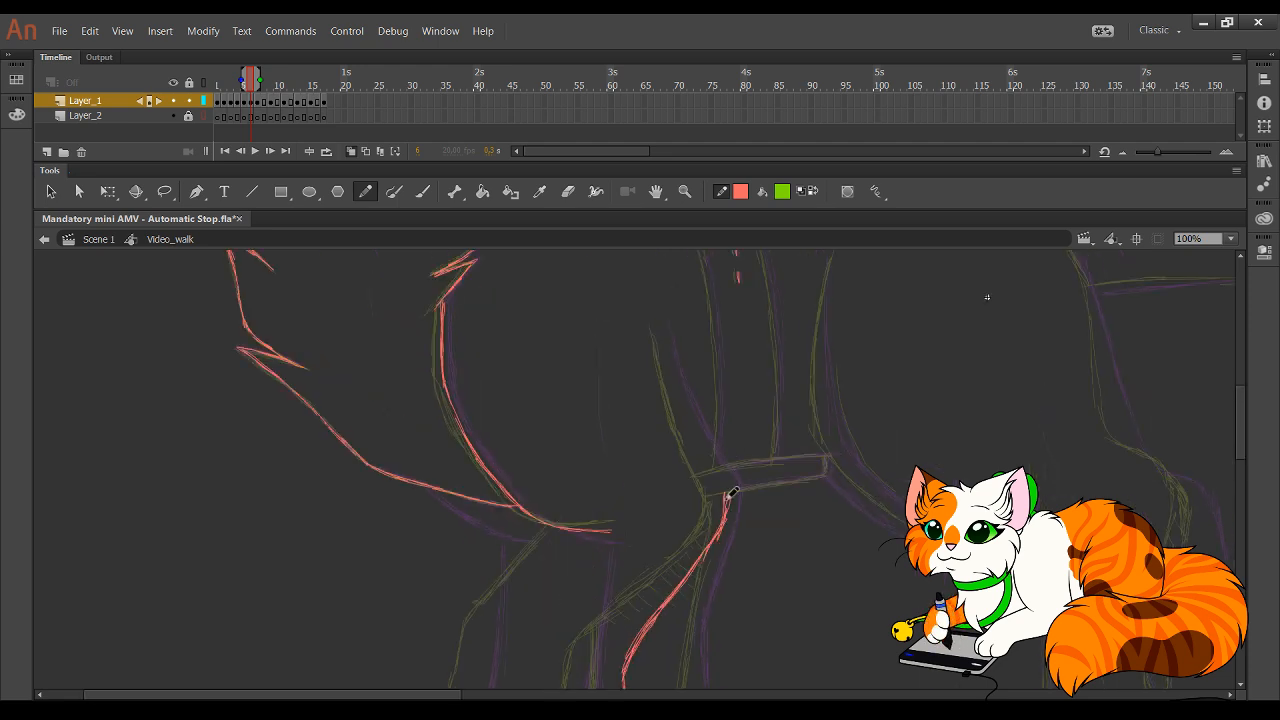
left_click_drag(732, 492, 660, 322)
key("space")
left_click_drag(611, 649, 658, 432)
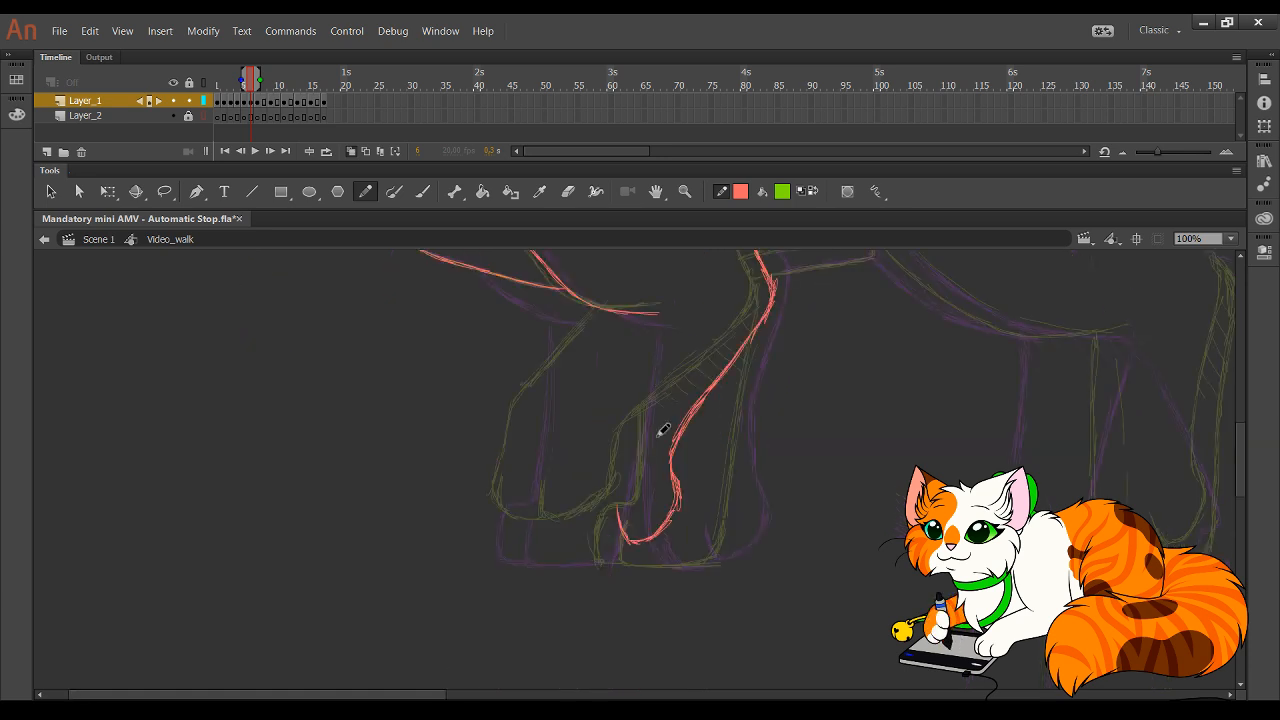
- Draw the near forepaw's front toe, nudge its stroke into place and trace the leg's front edge up to the chest
left_click_drag(577, 513, 588, 549)
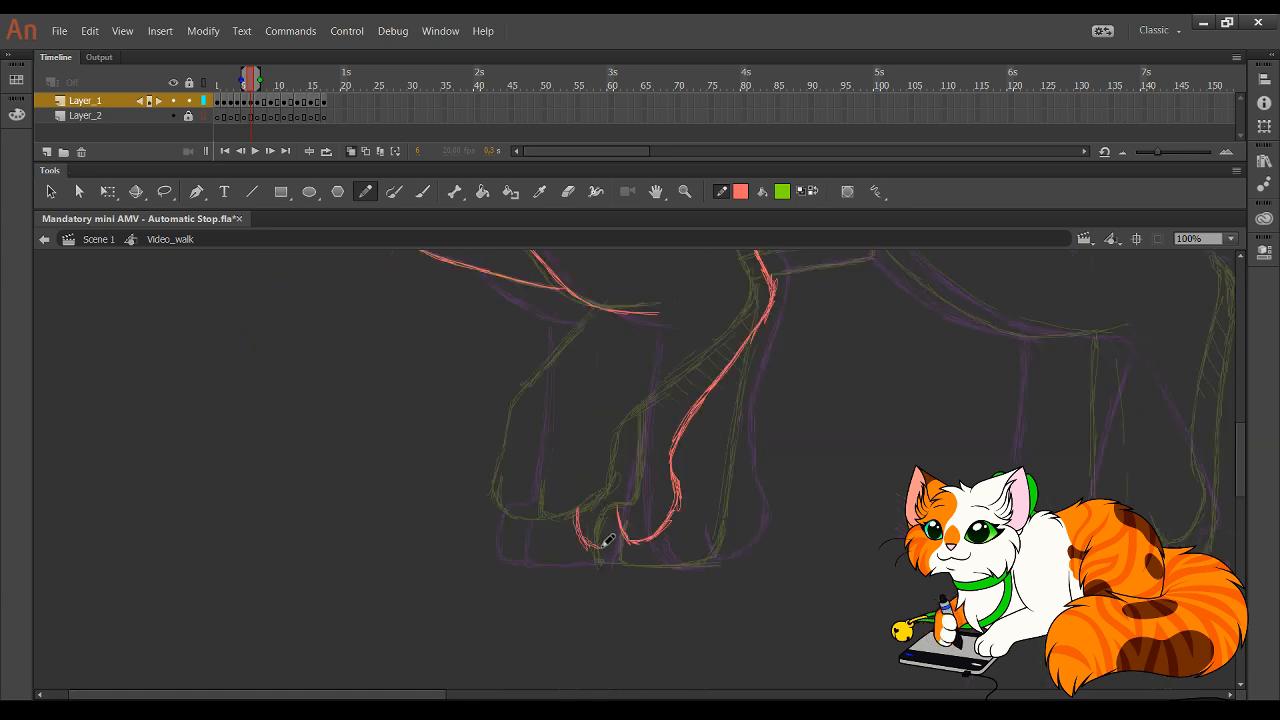
left_click_drag(552, 484, 603, 559)
key("Down")
key("Right")
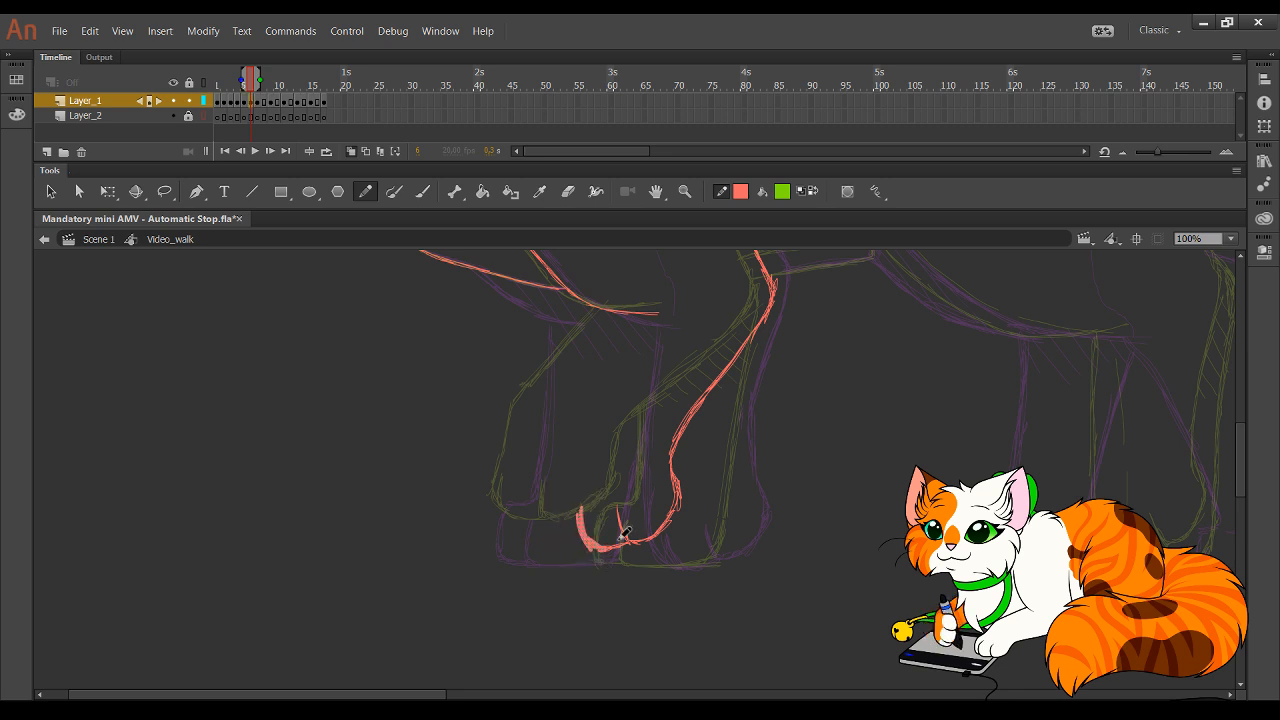
left_click(609, 461, "ctrl")
mouse_move(592, 542)
left_mouse_down()
mouse_move(568, 453)
mouse_move(570, 468)
mouse_move(624, 316)
left_mouse_up()
left_click_drag(601, 371, 625, 317)
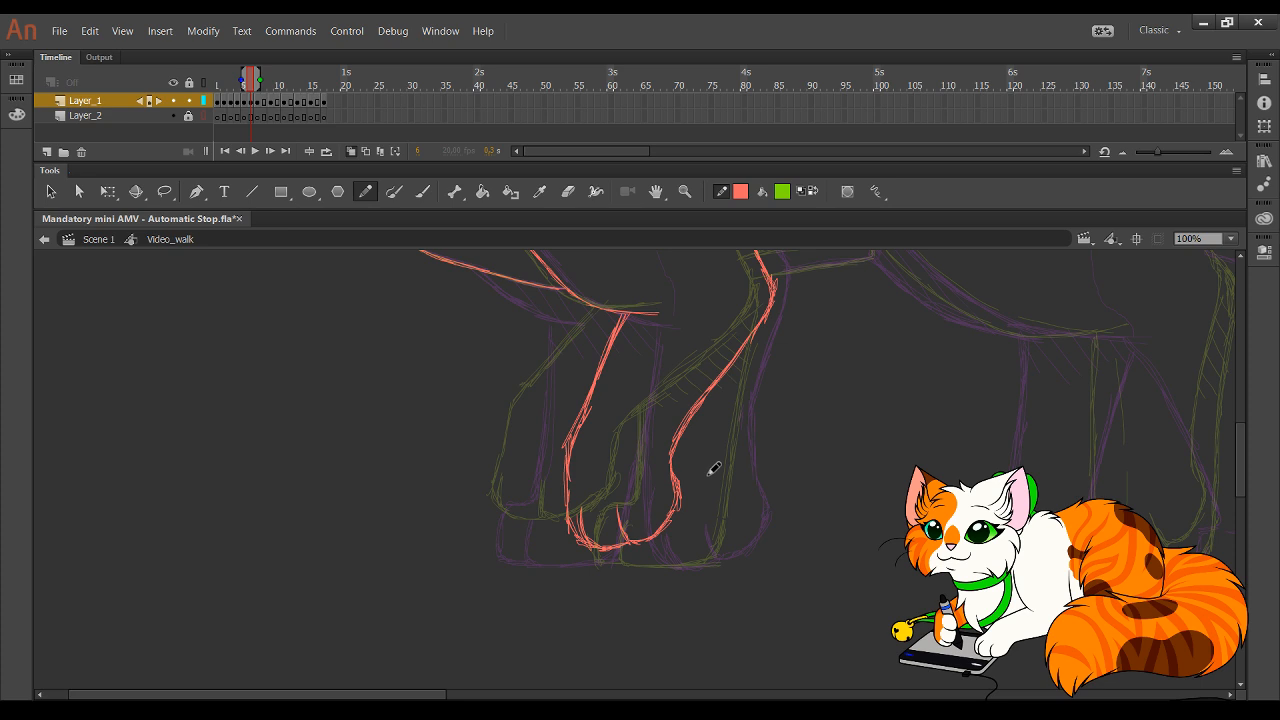
- Draw the other forepaw with a flat base and a rounded toe, just behind and below the near forepaw
left_click_drag(781, 500, 749, 526)
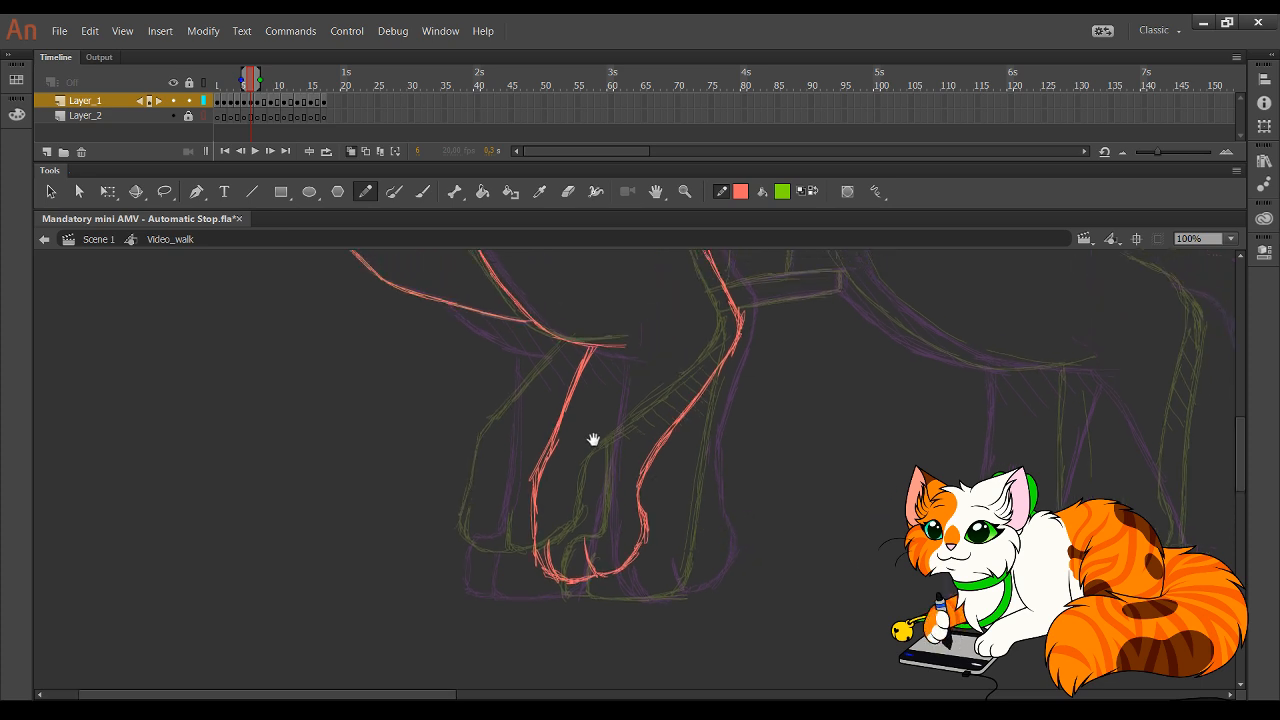
left_click_drag(593, 440, 586, 486)
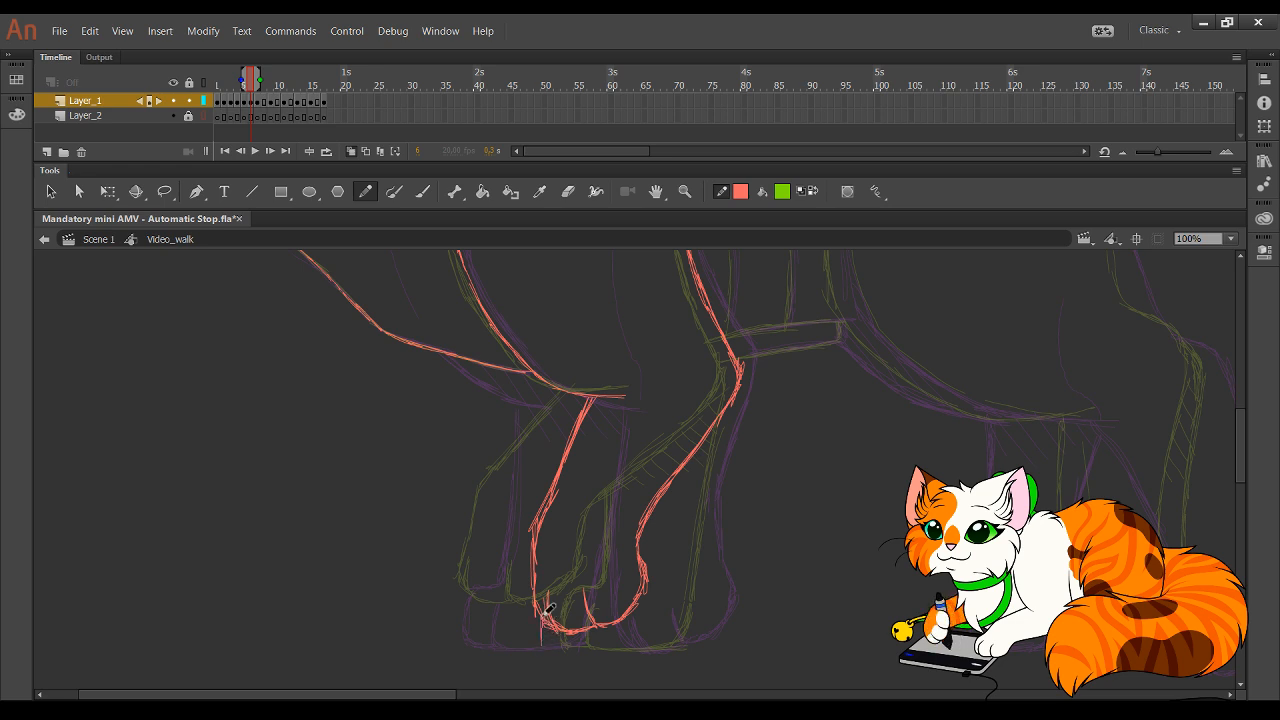
mouse_move(551, 641)
left_mouse_down()
mouse_move(631, 642)
mouse_move(638, 630)
mouse_move(620, 649)
mouse_move(675, 483)
left_mouse_up()
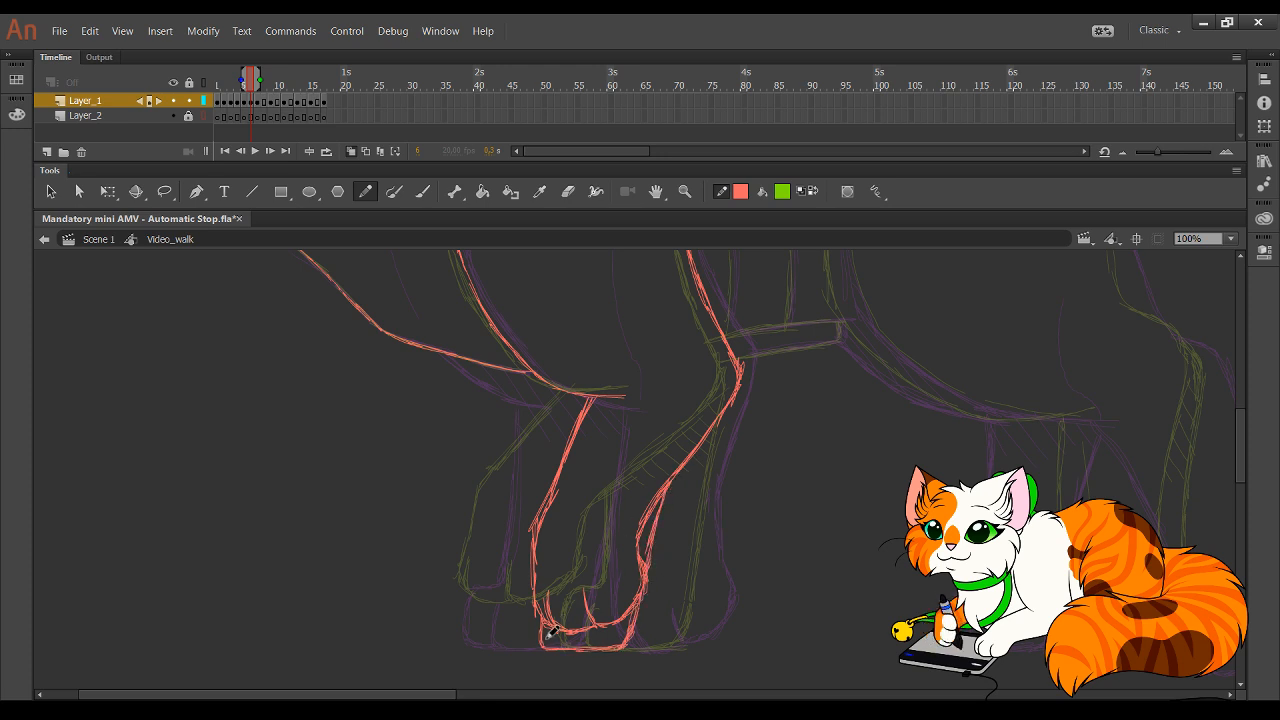
mouse_move(550, 632)
left_mouse_down()
mouse_move(523, 648)
mouse_move(547, 646)
mouse_move(522, 645)
mouse_move(520, 602)
mouse_move(533, 591)
left_mouse_up()
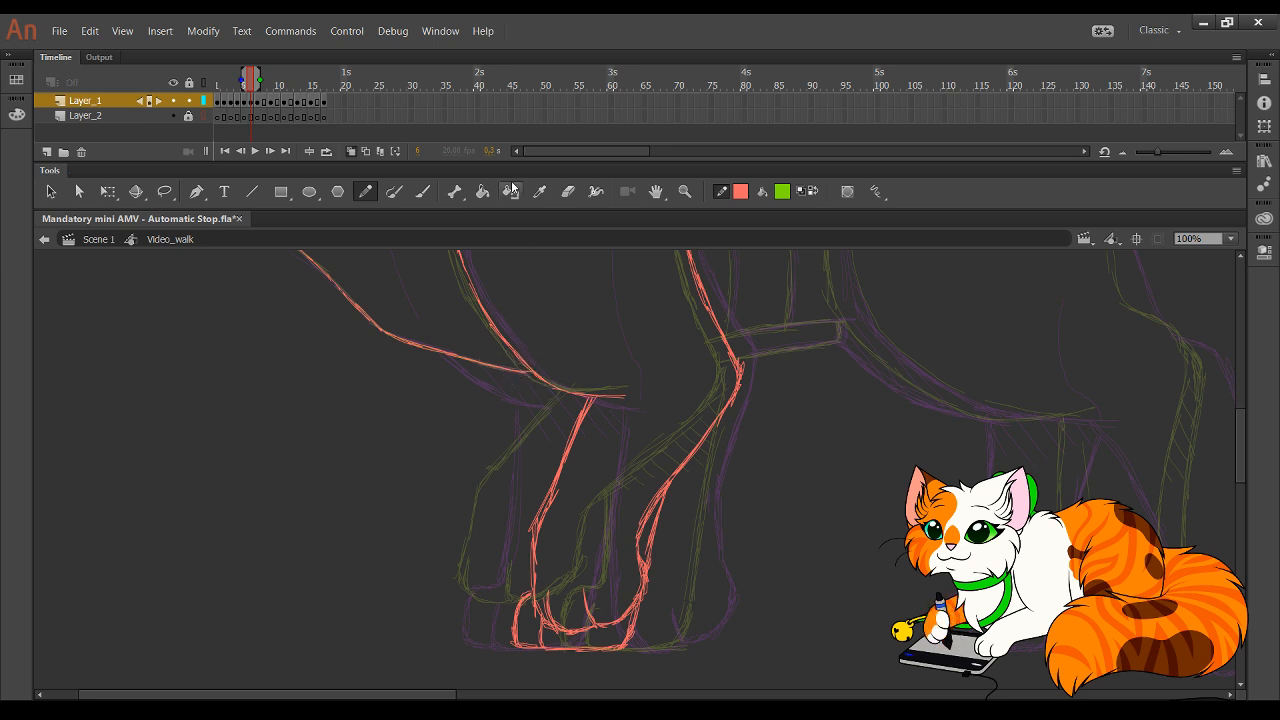
mouse_move(261, 81)
left_mouse_down()
mouse_move(274, 81)
mouse_move(258, 80)
left_mouse_up()
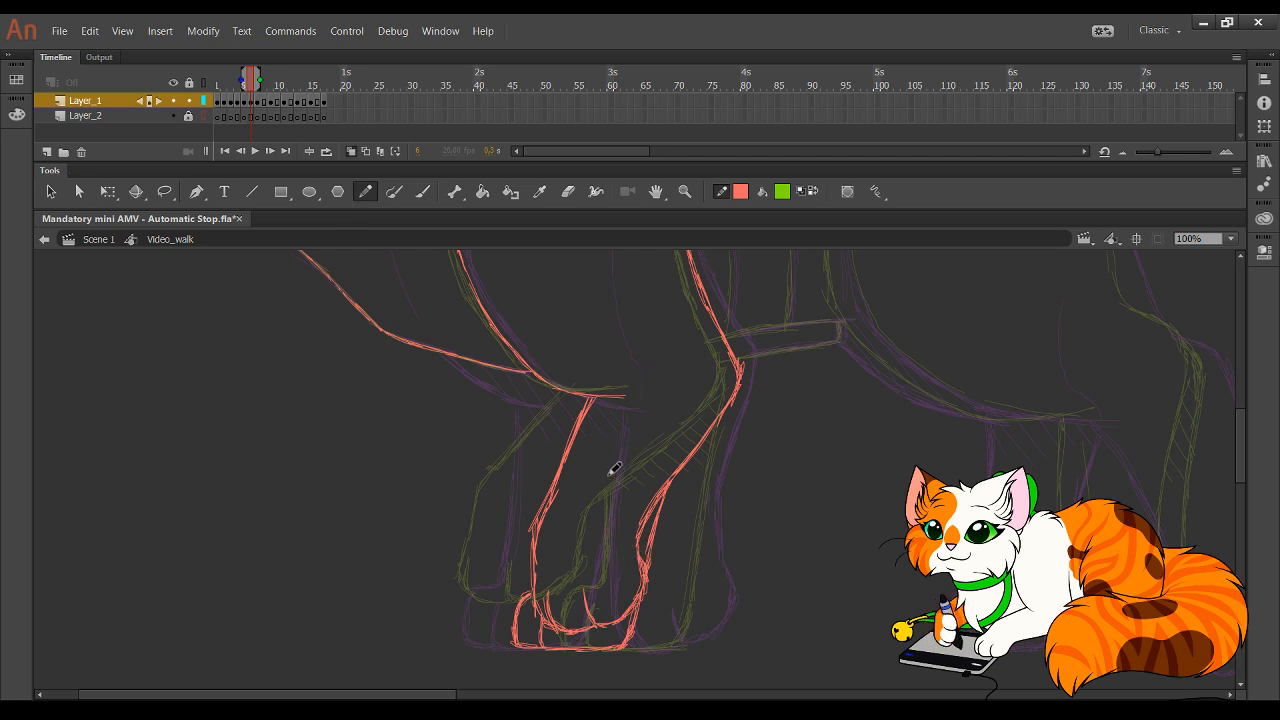
- Draw the far foreleg's short upper edge and add the lower chest contour leading into it
left_click_drag(606, 467, 604, 372)
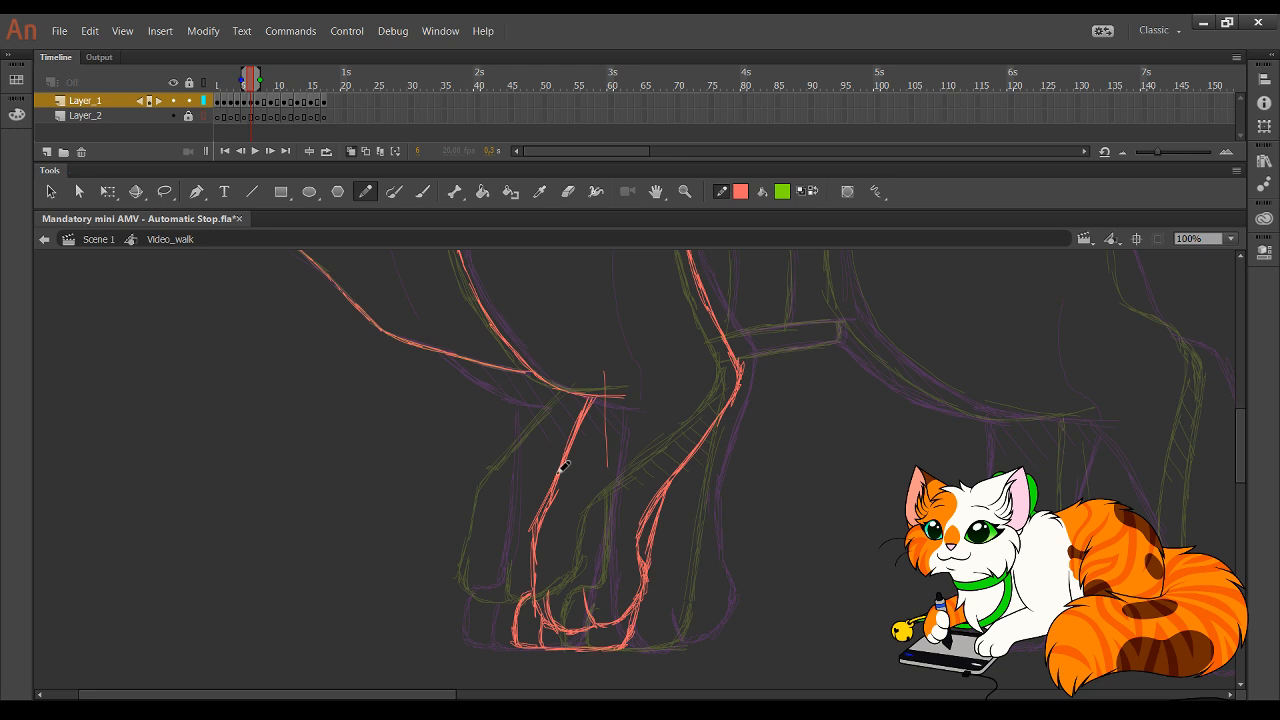
key("ctrl+z")
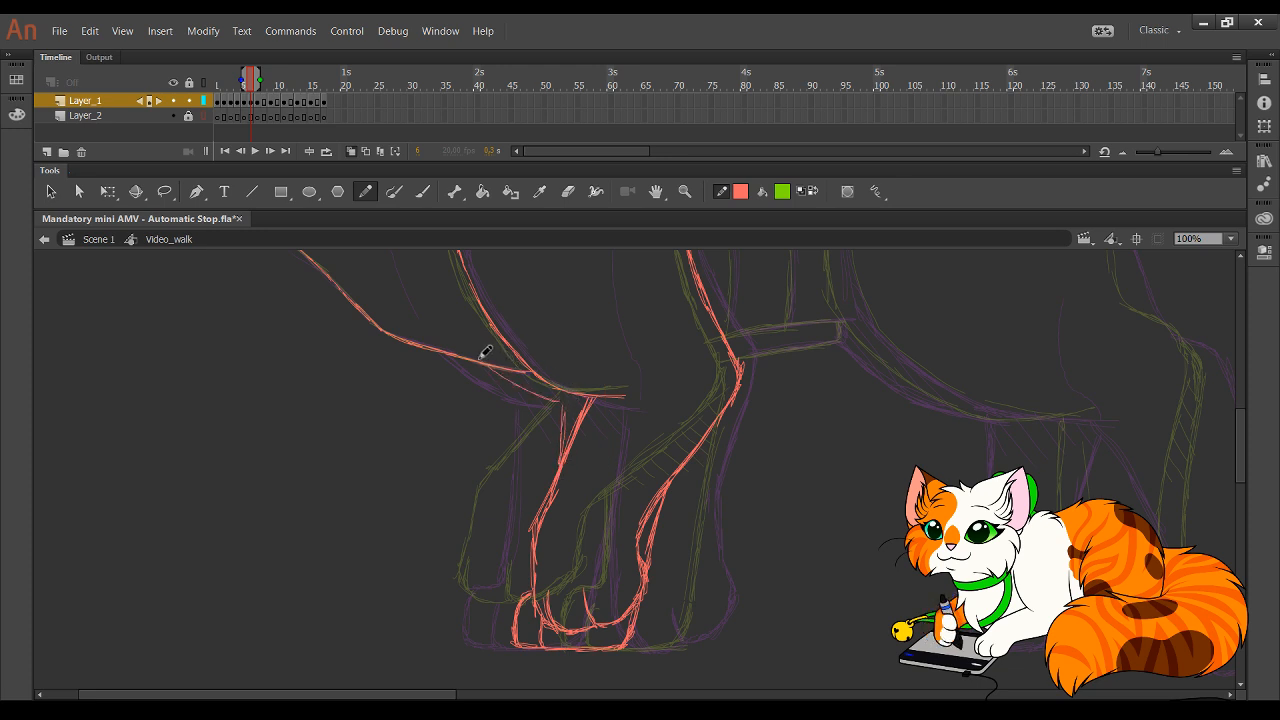
left_click_drag(485, 352, 572, 396)
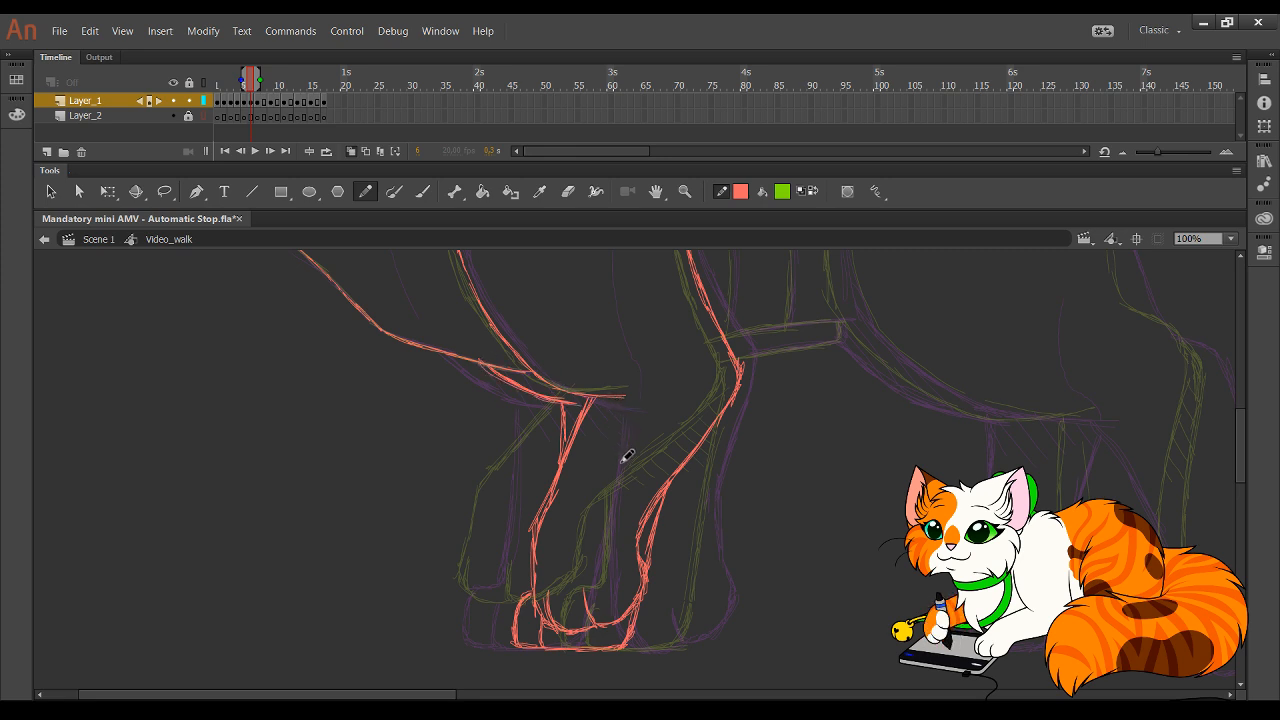
- Trace the front of the hind thigh and continue the curve along the belly to the hind leg
mouse_move(670, 545)
left_mouse_down()
mouse_move(609, 420)
mouse_move(620, 428)
mouse_move(591, 543)
mouse_move(474, 566)
left_mouse_up()
left_click_drag(414, 627, 223, 581)
left_click_drag(574, 523, 537, 579)
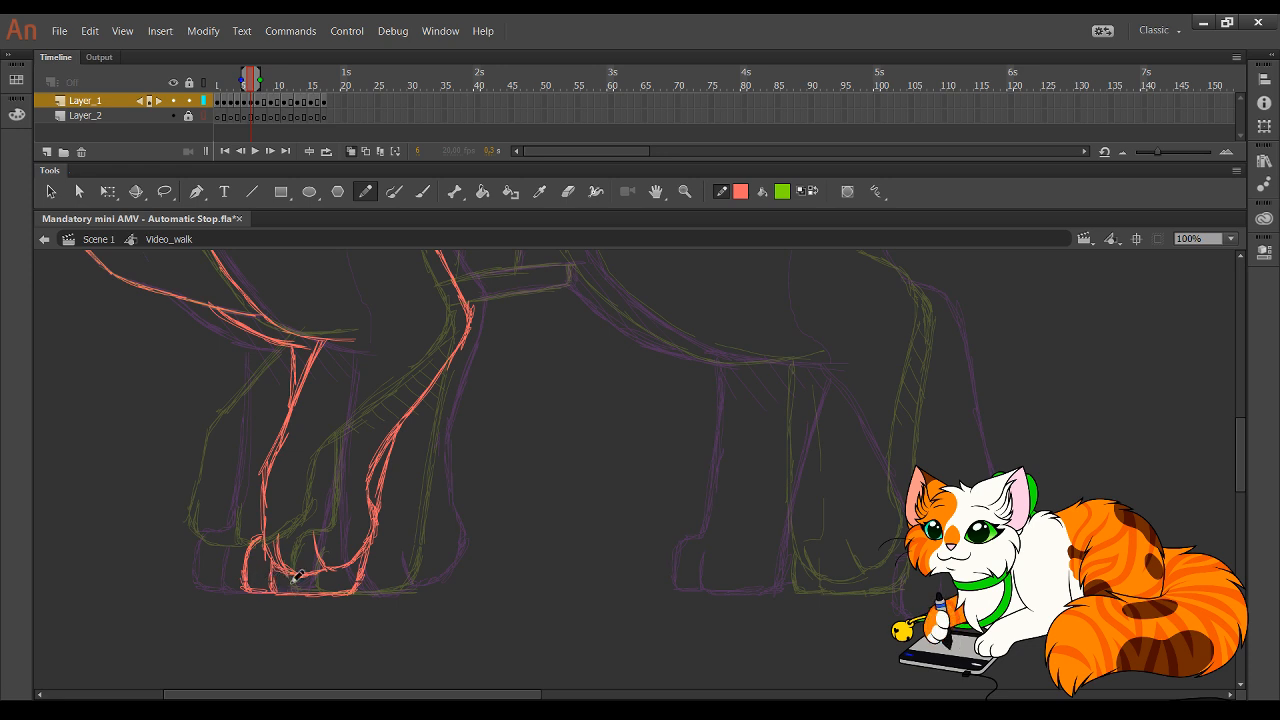
left_click_drag(690, 545, 549, 603)
left_click_drag(590, 445, 611, 650)
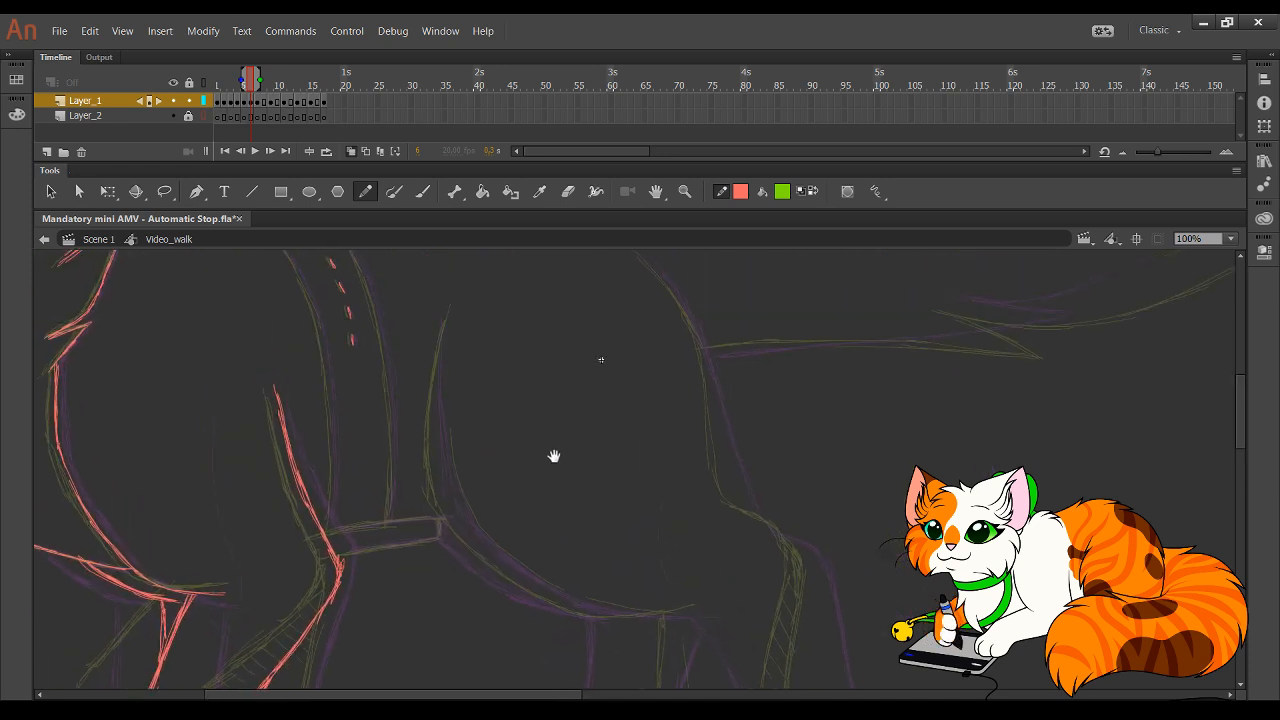
left_click_drag(554, 456, 555, 461)
mouse_move(449, 316)
left_mouse_down()
mouse_move(437, 455)
mouse_move(442, 410)
mouse_move(443, 474)
mouse_move(487, 556)
mouse_move(478, 543)
mouse_move(581, 614)
mouse_move(714, 612)
left_mouse_up()
- Draw the near hind leg: the paw with its toes, the rear edge up to the hock, and the front edge
mouse_move(799, 626)
left_mouse_down()
mouse_move(717, 409)
mouse_move(714, 421)
left_mouse_up()
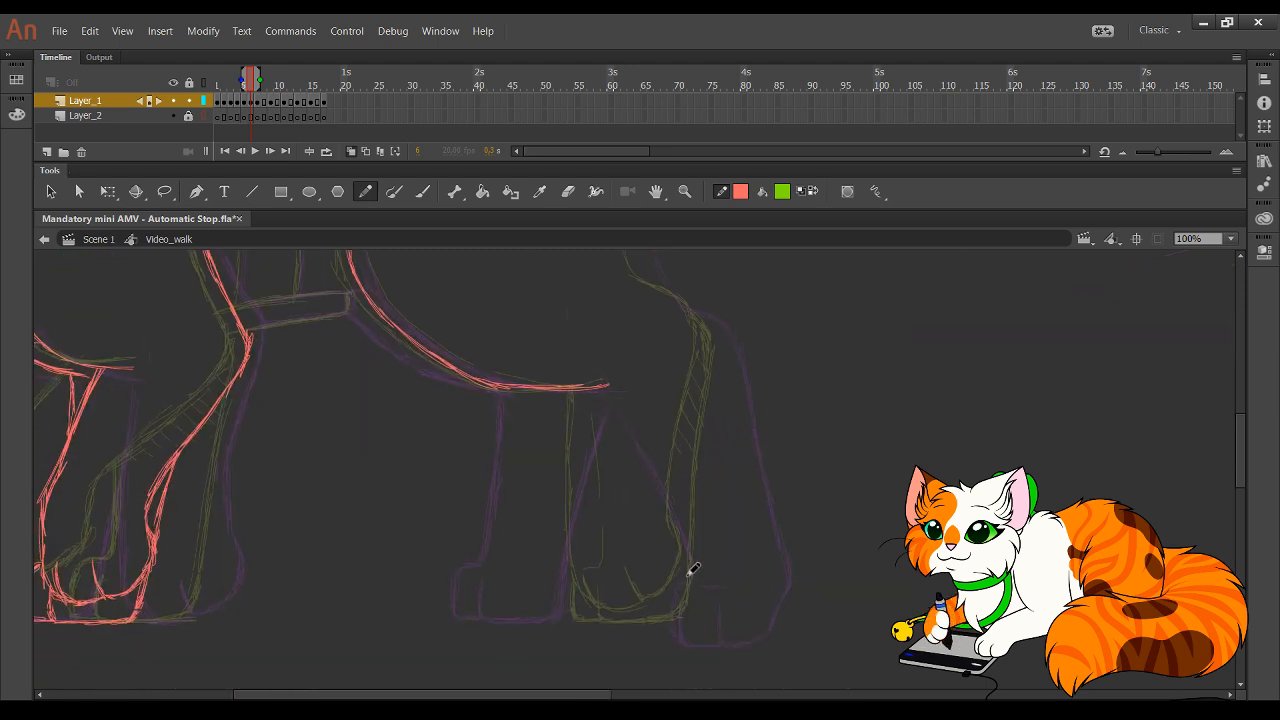
mouse_move(671, 579)
left_mouse_down()
mouse_move(706, 631)
mouse_move(689, 600)
mouse_move(737, 603)
mouse_move(717, 611)
mouse_move(744, 576)
mouse_move(714, 462)
left_mouse_up()
key("ctrl+z")
key("ctrl+z")
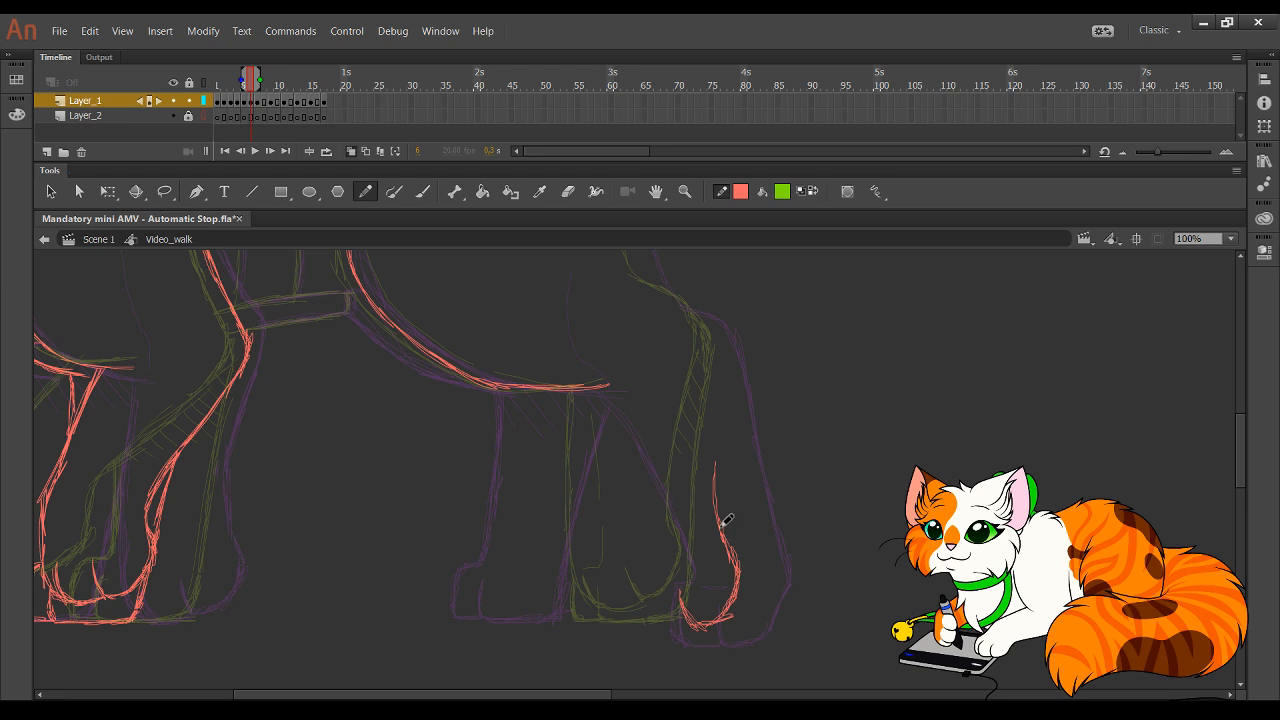
mouse_move(727, 520)
left_mouse_down()
mouse_move(715, 325)
mouse_move(690, 298)
mouse_move(665, 300)
left_mouse_up()
mouse_move(648, 604)
left_mouse_down()
mouse_move(660, 632)
mouse_move(651, 601)
mouse_move(664, 630)
mouse_move(702, 622)
mouse_move(652, 612)
mouse_move(666, 606)
mouse_move(629, 614)
mouse_move(659, 640)
mouse_move(623, 609)
mouse_move(660, 628)
mouse_move(639, 611)
mouse_move(590, 405)
left_mouse_up()
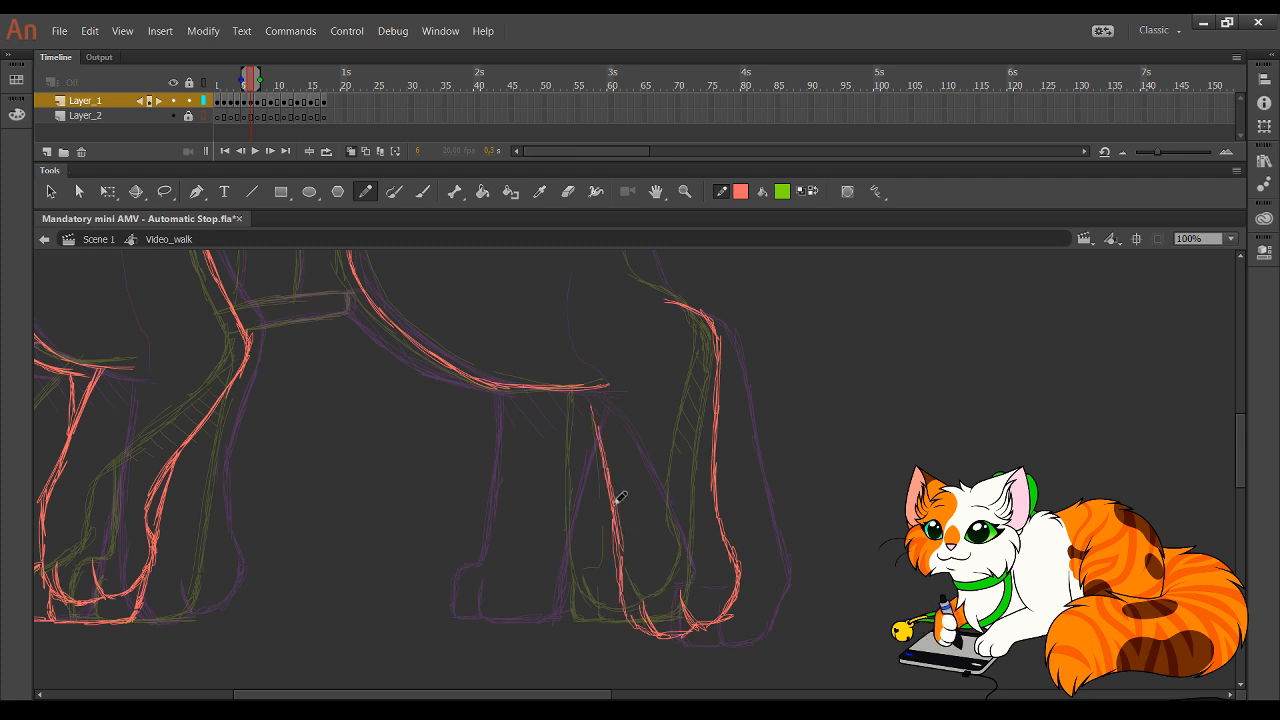
mouse_move(617, 500)
left_mouse_down()
mouse_move(590, 391)
mouse_move(594, 424)
left_mouse_up()
- Trace the back line from the shoulders over the rump and down the rear of the thigh to the hock
key("space")
left_click_drag(668, 398, 674, 547)
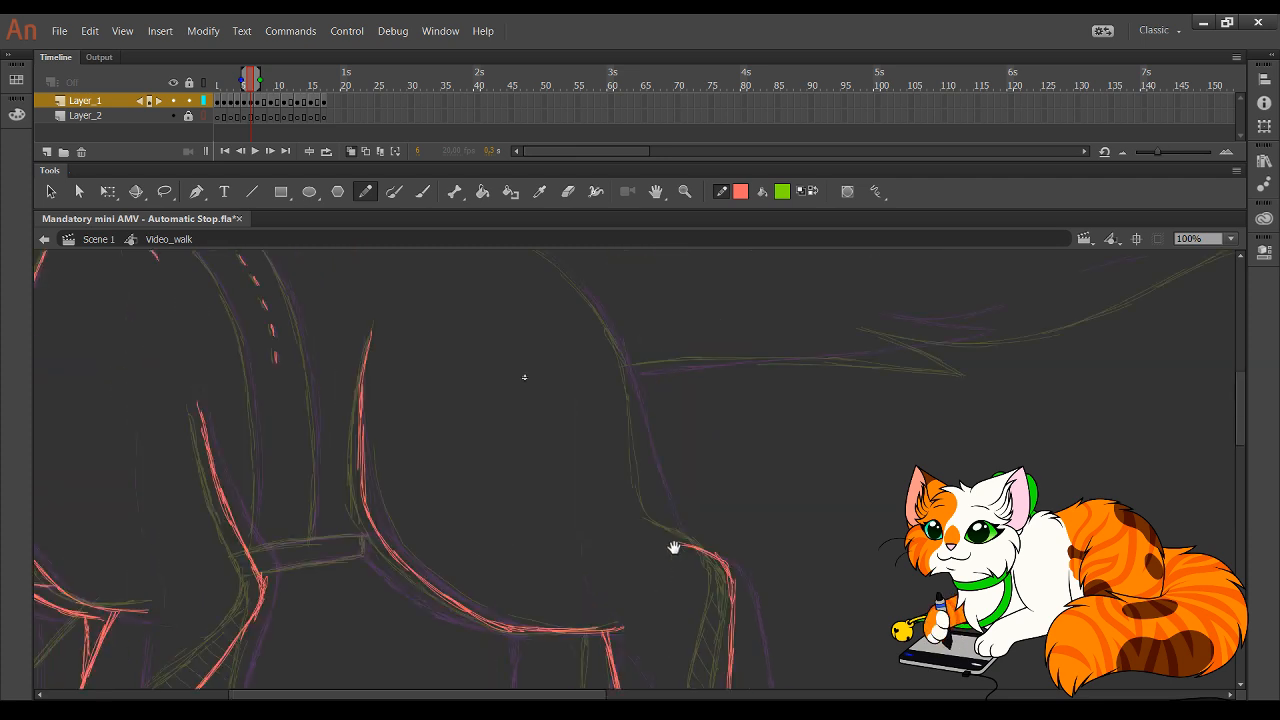
mouse_move(648, 452)
left_mouse_down()
mouse_move(740, 591)
mouse_move(774, 610)
left_mouse_up()
mouse_move(279, 403)
left_mouse_down()
mouse_move(367, 409)
mouse_move(477, 375)
mouse_move(620, 372)
mouse_move(706, 438)
mouse_move(724, 470)
left_mouse_up()
left_click_drag(674, 413, 747, 505)
key("space")
left_click_drag(723, 451, 652, 339)
mouse_move(774, 594)
left_mouse_down()
mouse_move(713, 562)
mouse_move(692, 442)
mouse_move(707, 517)
mouse_move(657, 350)
left_mouse_up()
left_click_drag(679, 412, 656, 352)
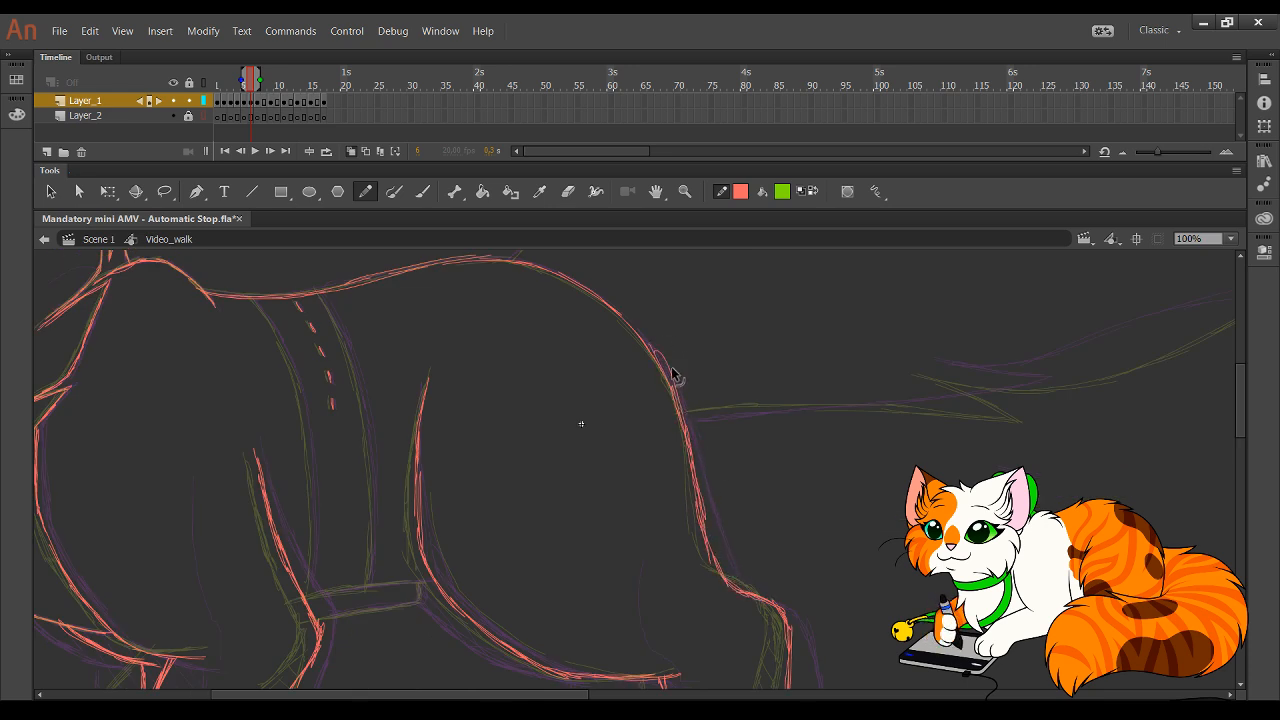
- Refine the rear thigh and hock contour, nudging the selected hock segment slightly left and down
left_click_drag(741, 590, 655, 361)
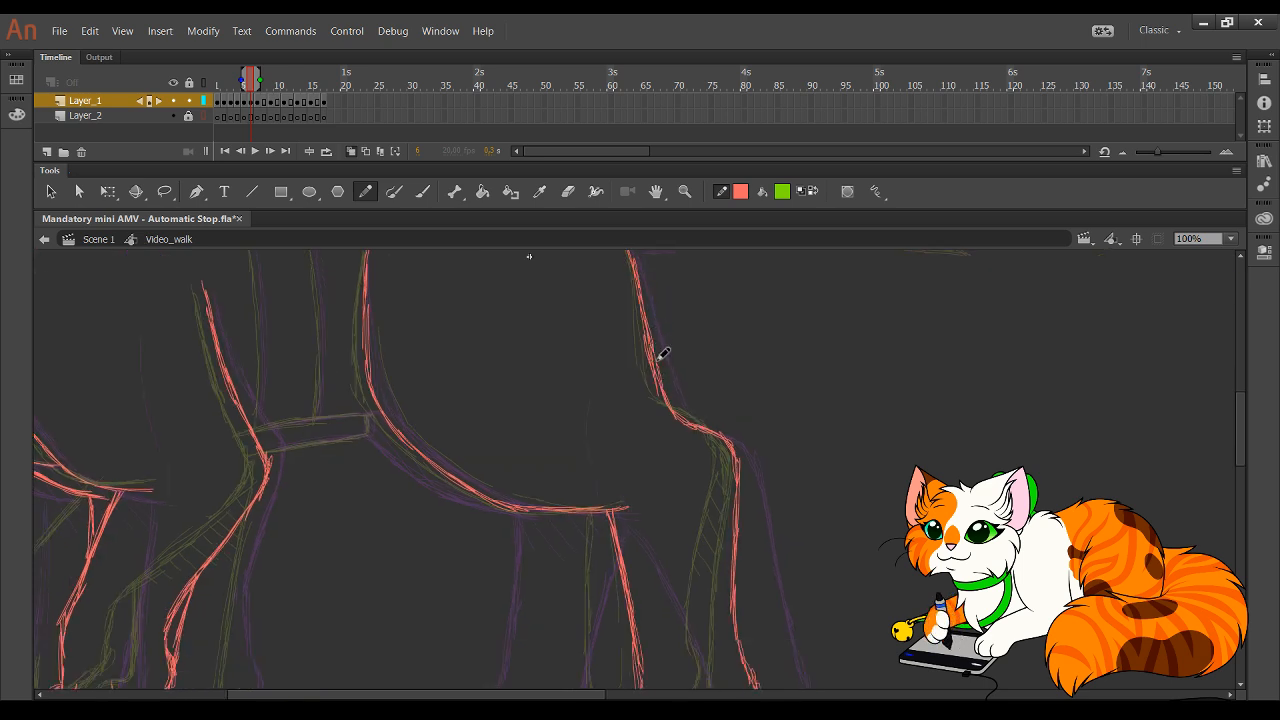
mouse_move(673, 417)
left_mouse_down()
mouse_move(662, 387)
mouse_move(694, 420)
mouse_move(720, 423)
mouse_move(748, 474)
left_mouse_up()
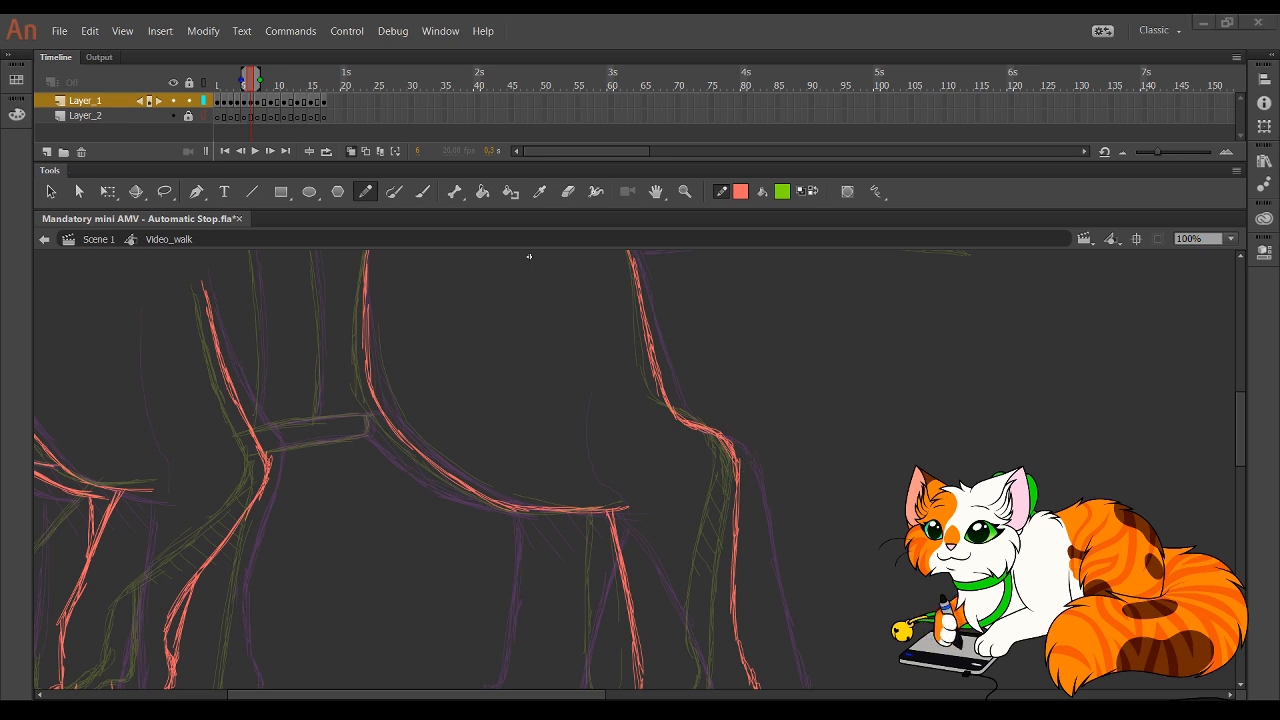
mouse_move(763, 487)
left_mouse_down()
mouse_move(712, 419)
mouse_move(712, 430)
left_mouse_up()
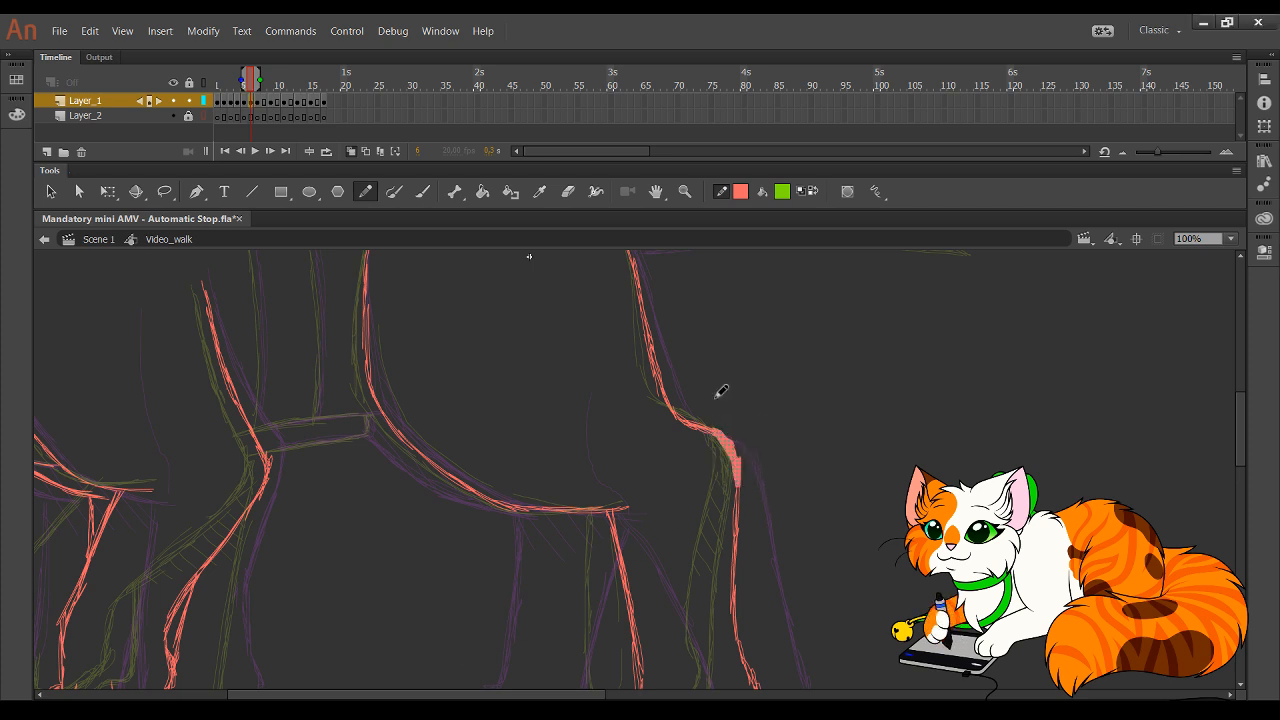
key("Left")
key("Left")
key("Down")
left_click_drag(567, 311, 609, 351)
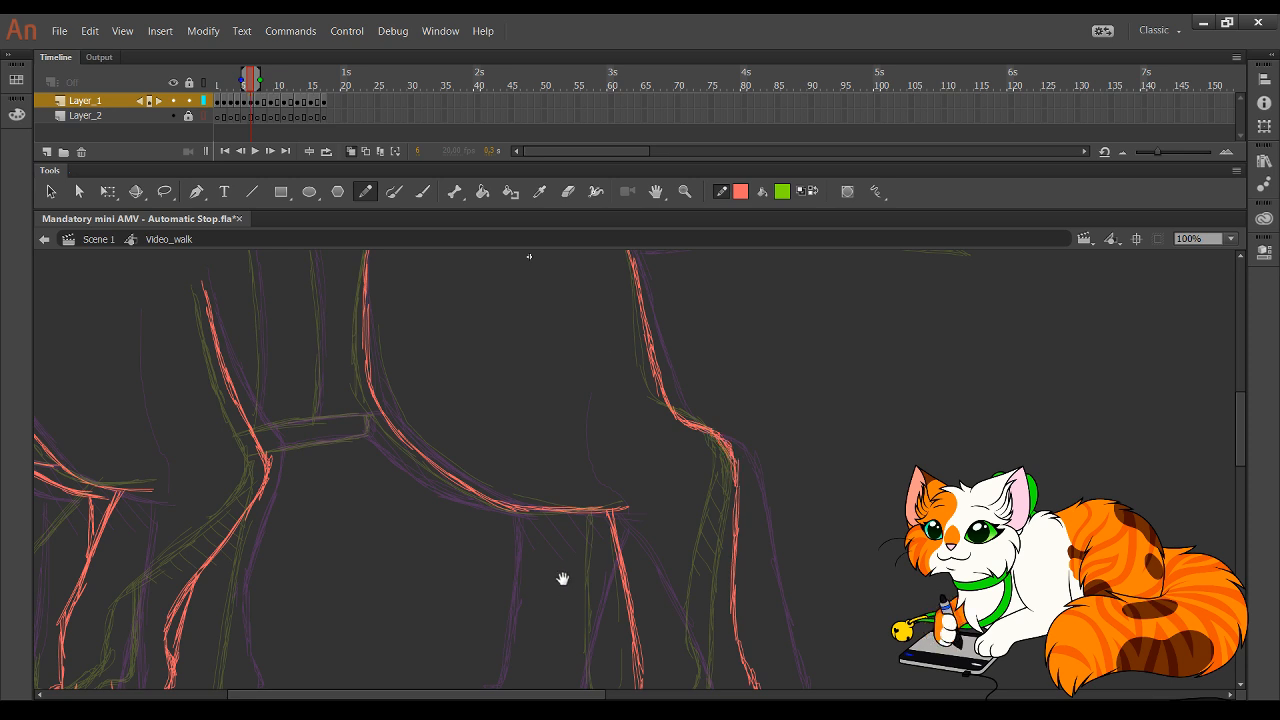
- Draw the far hind leg's flat-based paw and its front edge up to the belly, redoing the first paw strokes
mouse_move(565, 582)
left_mouse_down()
mouse_move(557, 434)
mouse_move(594, 437)
left_mouse_up()
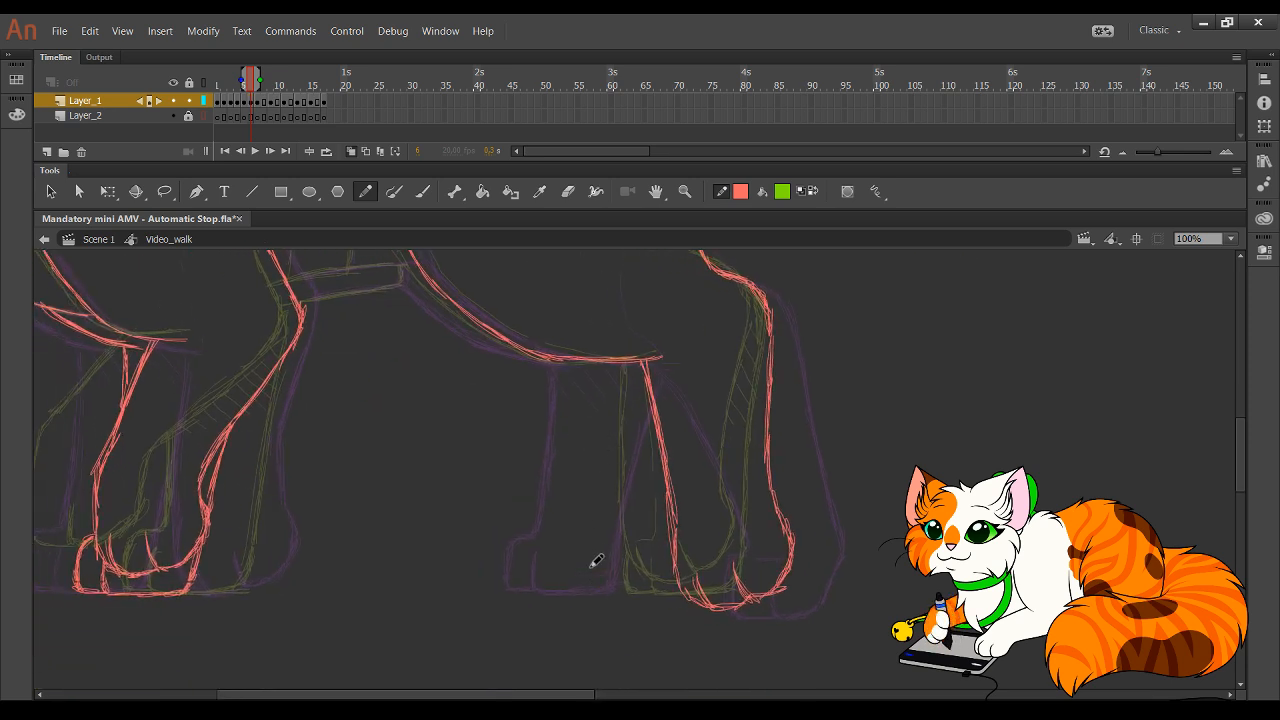
mouse_move(583, 559)
left_mouse_down()
mouse_move(588, 592)
mouse_move(587, 571)
mouse_move(587, 590)
mouse_move(658, 587)
mouse_move(609, 593)
mouse_move(662, 584)
mouse_move(673, 503)
mouse_move(667, 560)
mouse_move(679, 514)
left_mouse_up()
key("ctrl+z")
key("ctrl+z")
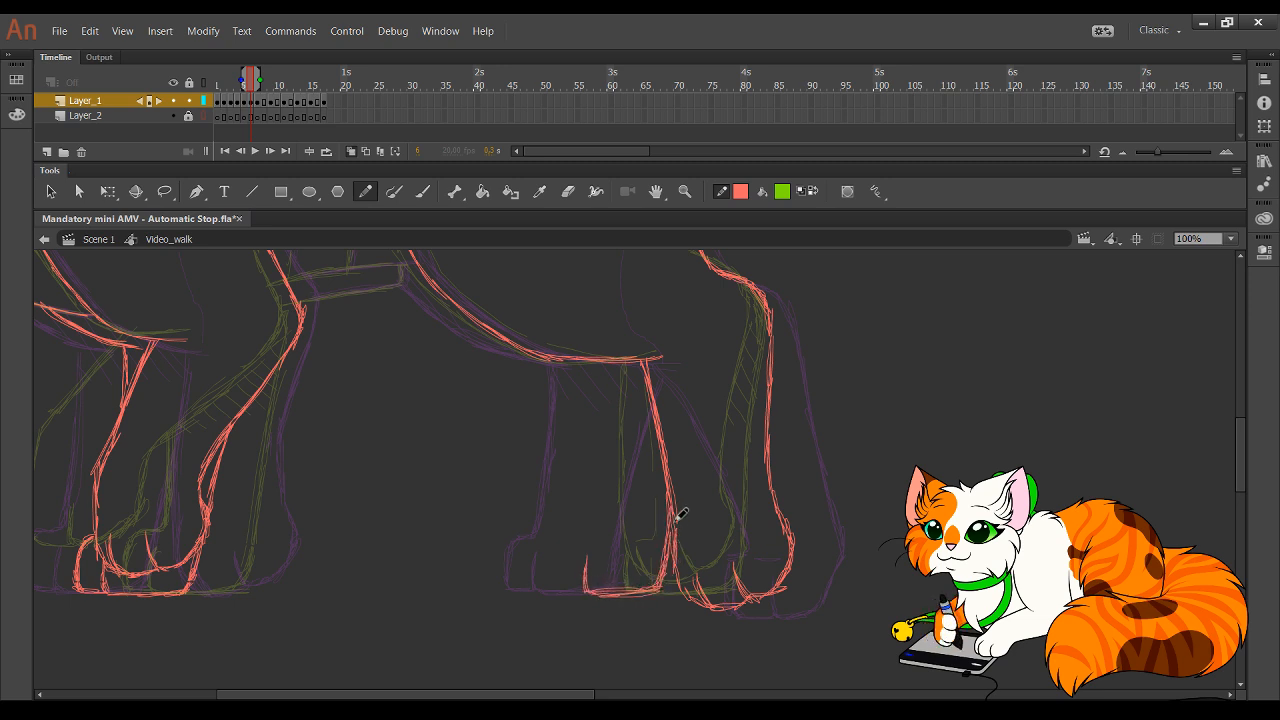
mouse_move(596, 584)
left_mouse_down()
mouse_move(558, 570)
mouse_move(560, 590)
mouse_move(566, 545)
mouse_move(595, 537)
mouse_move(601, 373)
left_mouse_up()
- Trace the upper and lower edges of the strap section under the belly and close its rear end
key("space")
left_click_drag(489, 360, 661, 537)
left_click_drag(464, 450, 600, 440)
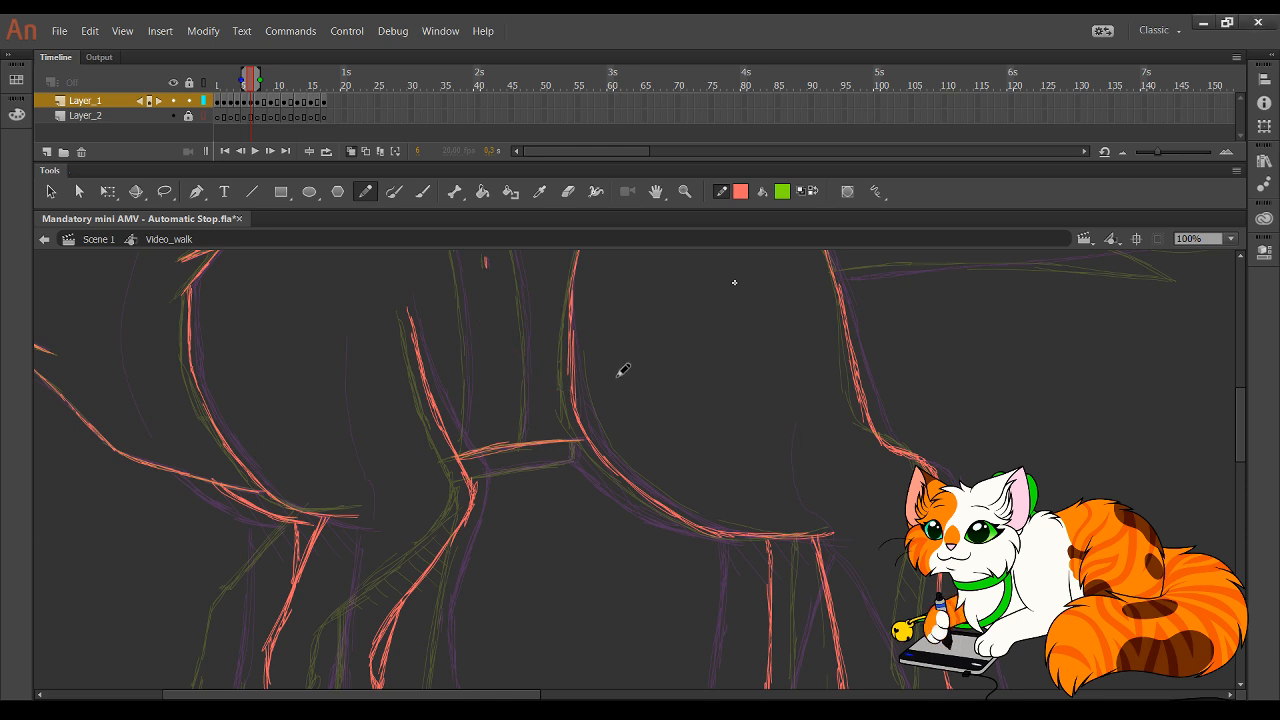
mouse_move(478, 478)
left_mouse_down()
mouse_move(518, 473)
mouse_move(467, 476)
mouse_move(580, 455)
left_mouse_up()
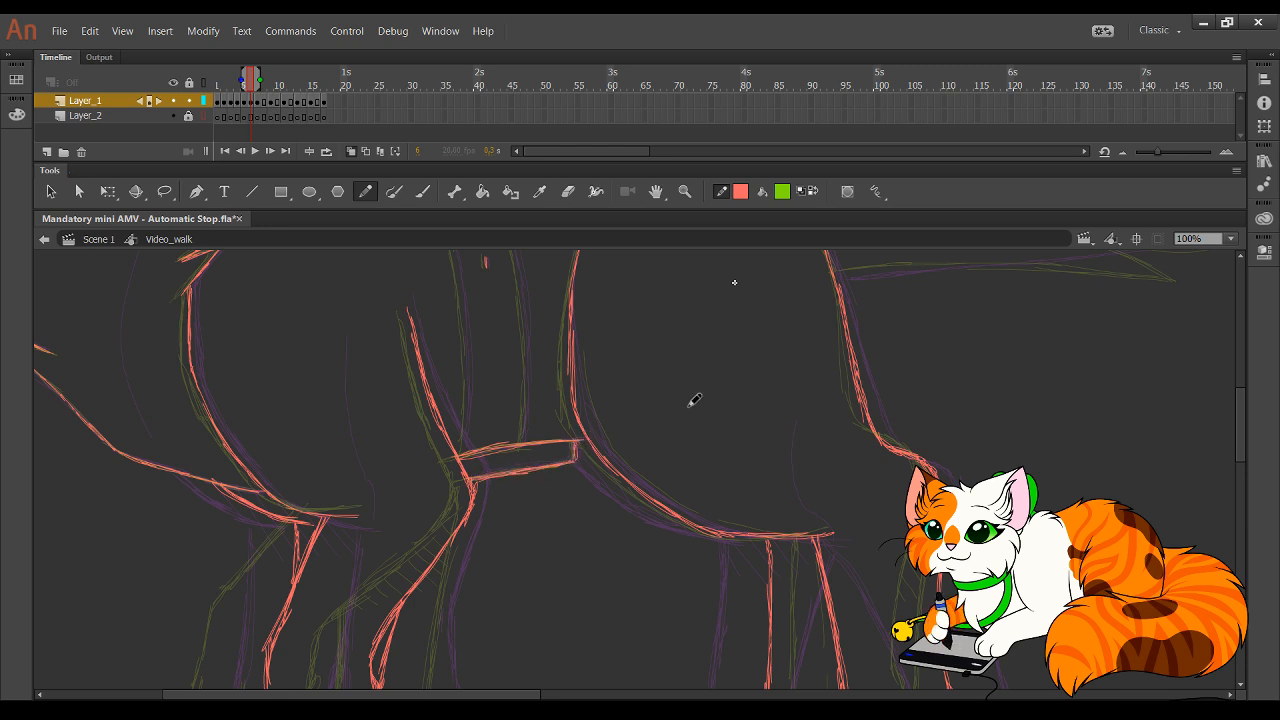
- Trace the two curved edges of the strap running from the back down the side of the body
left_click_drag(695, 400, 771, 564)
mouse_move(502, 335)
left_mouse_down()
mouse_move(528, 388)
mouse_move(543, 510)
mouse_move(550, 484)
mouse_move(545, 620)
left_mouse_up()
mouse_move(553, 312)
left_mouse_down()
mouse_move(594, 430)
mouse_move(608, 536)
mouse_move(598, 603)
left_mouse_up()
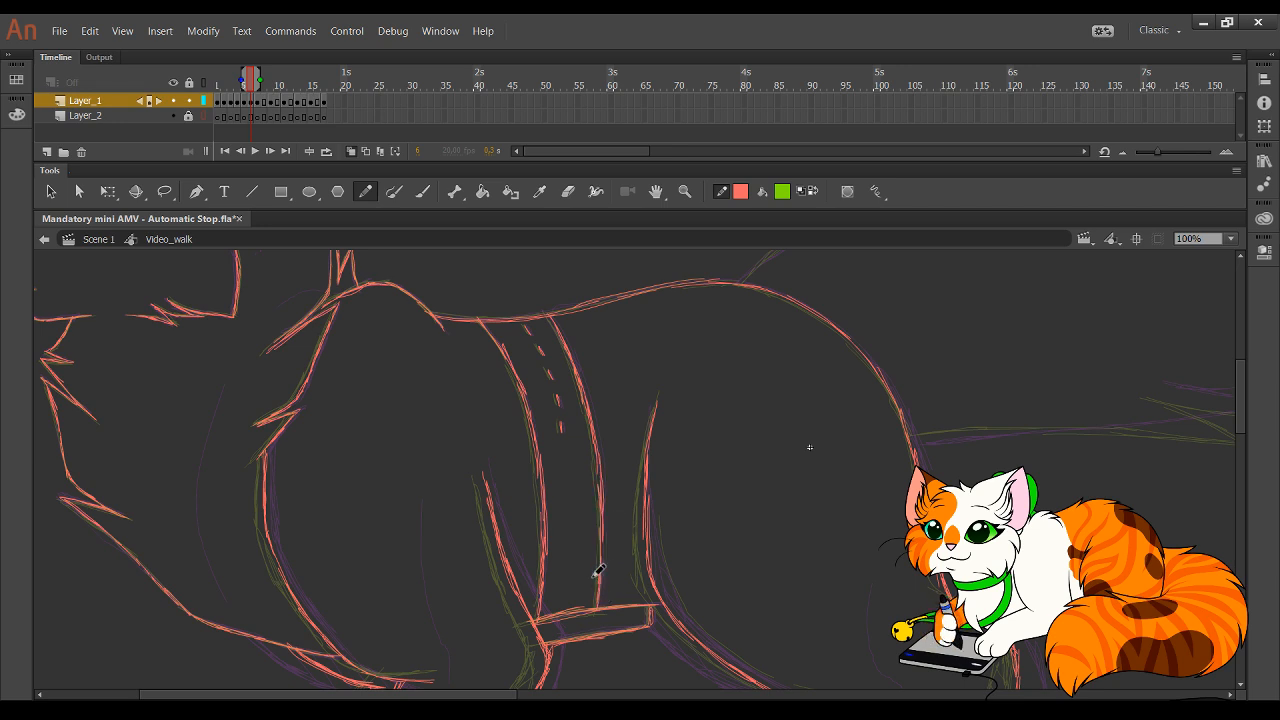
- Add diagonal hatching to shade the top of the far hind leg beneath the belly
left_click_drag(475, 549, 606, 263)
left_click_drag(565, 420, 514, 346)
left_click_drag(571, 514, 281, 614)
left_click_drag(560, 468, 550, 482)
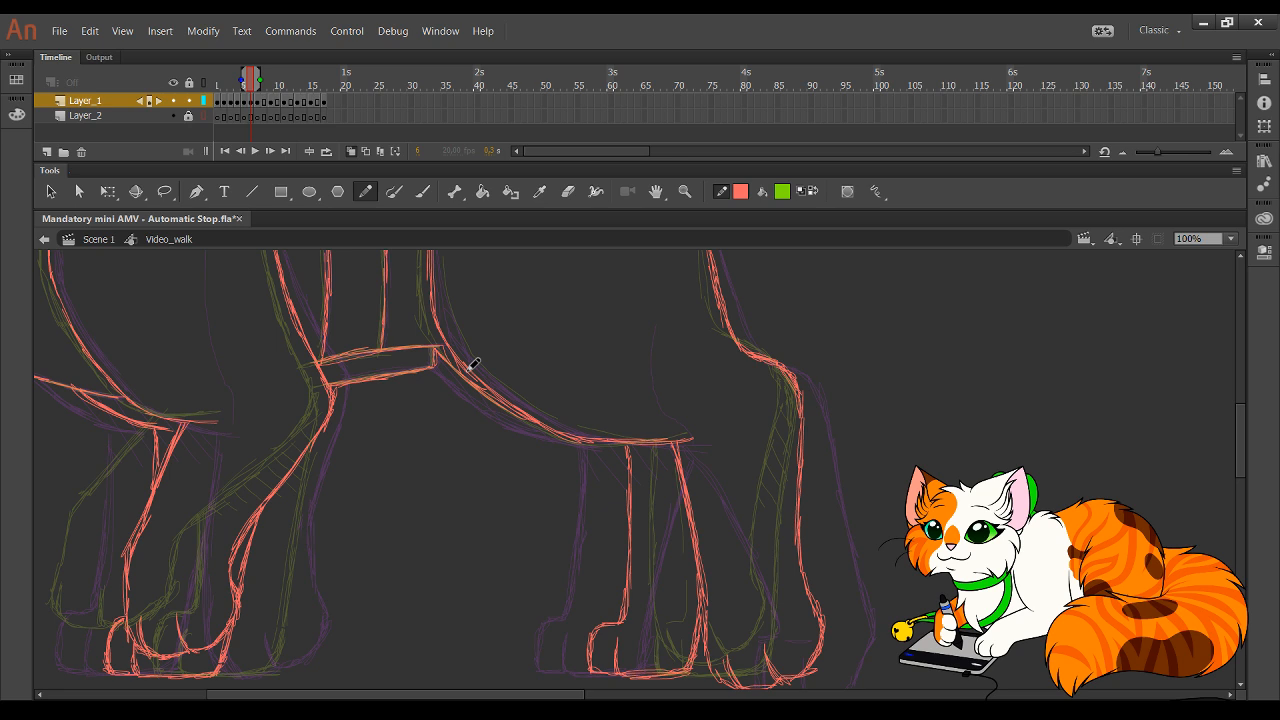
mouse_move(640, 447)
left_mouse_down()
mouse_move(667, 492)
mouse_move(677, 477)
left_mouse_up()
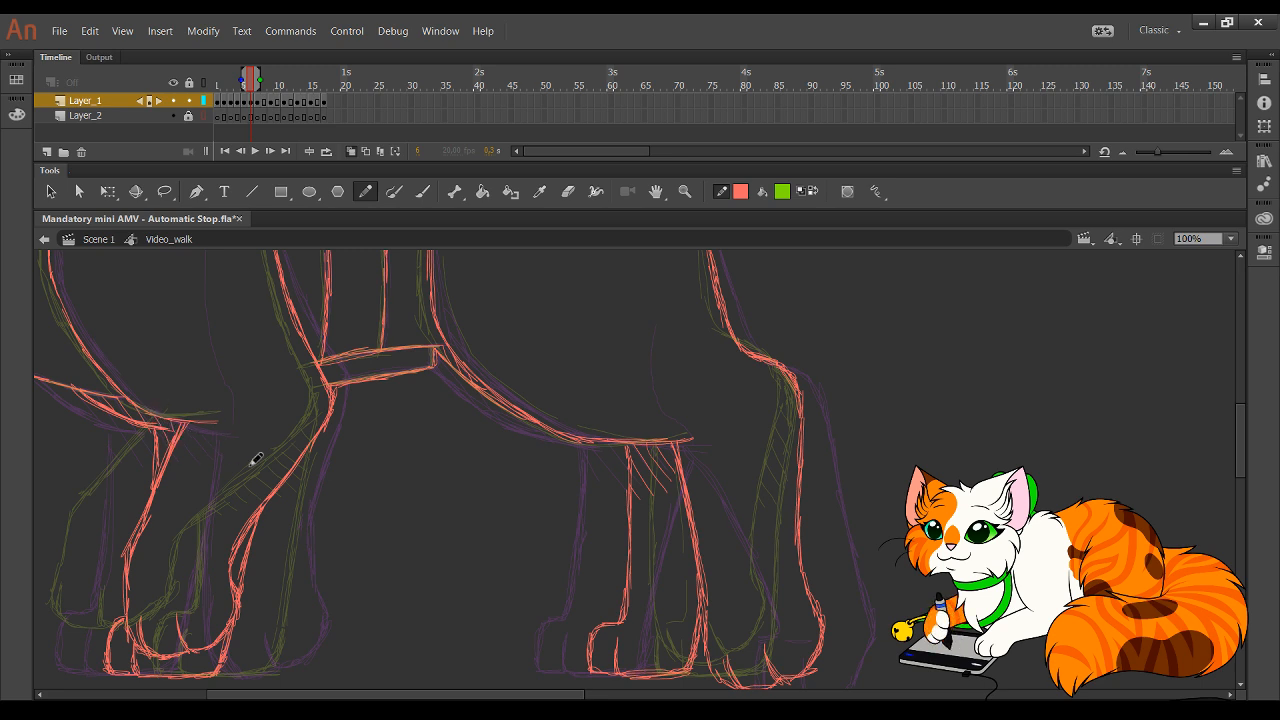
- Trace the tail's lower edge with its fur tuft and the underside of the tip, redoing the rear stretch of the edge
mouse_move(668, 424)
left_mouse_down()
mouse_move(646, 538)
mouse_move(626, 555)
mouse_move(474, 565)
left_mouse_up()
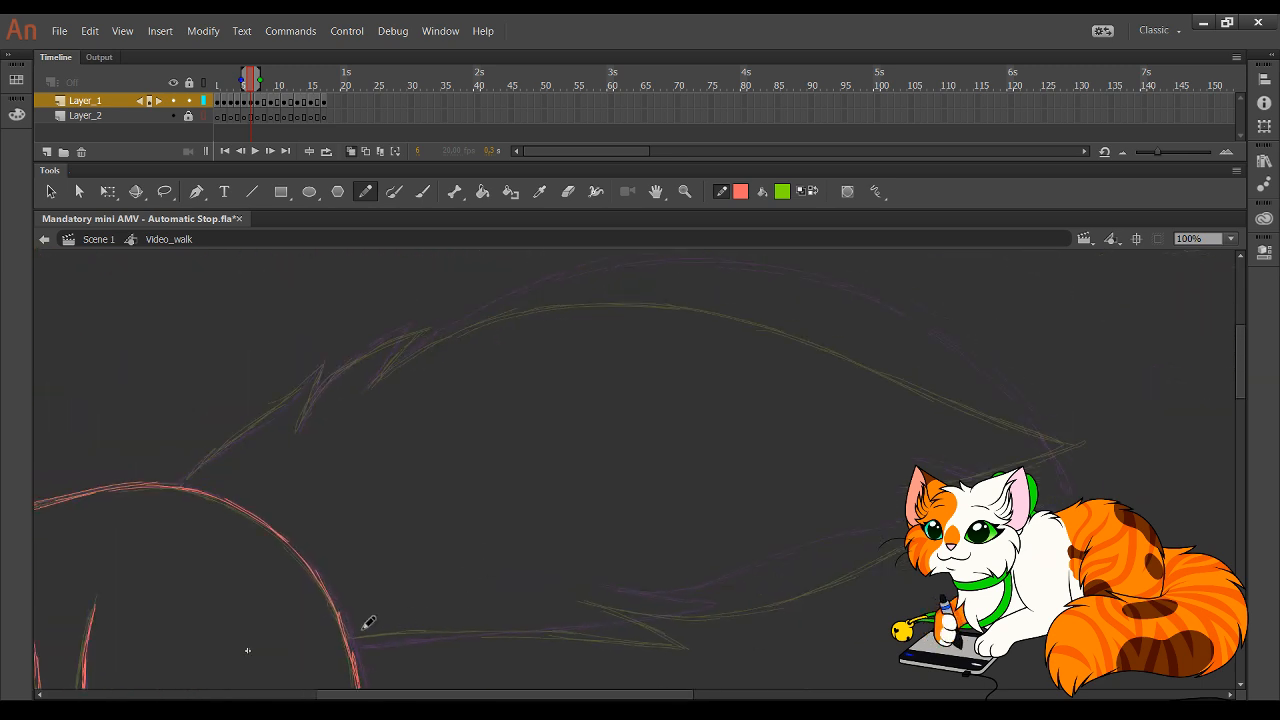
mouse_move(365, 627)
left_mouse_down()
mouse_move(409, 635)
mouse_move(358, 639)
mouse_move(703, 631)
mouse_move(668, 632)
mouse_move(692, 624)
mouse_move(597, 592)
mouse_move(686, 609)
mouse_move(900, 533)
left_mouse_up()
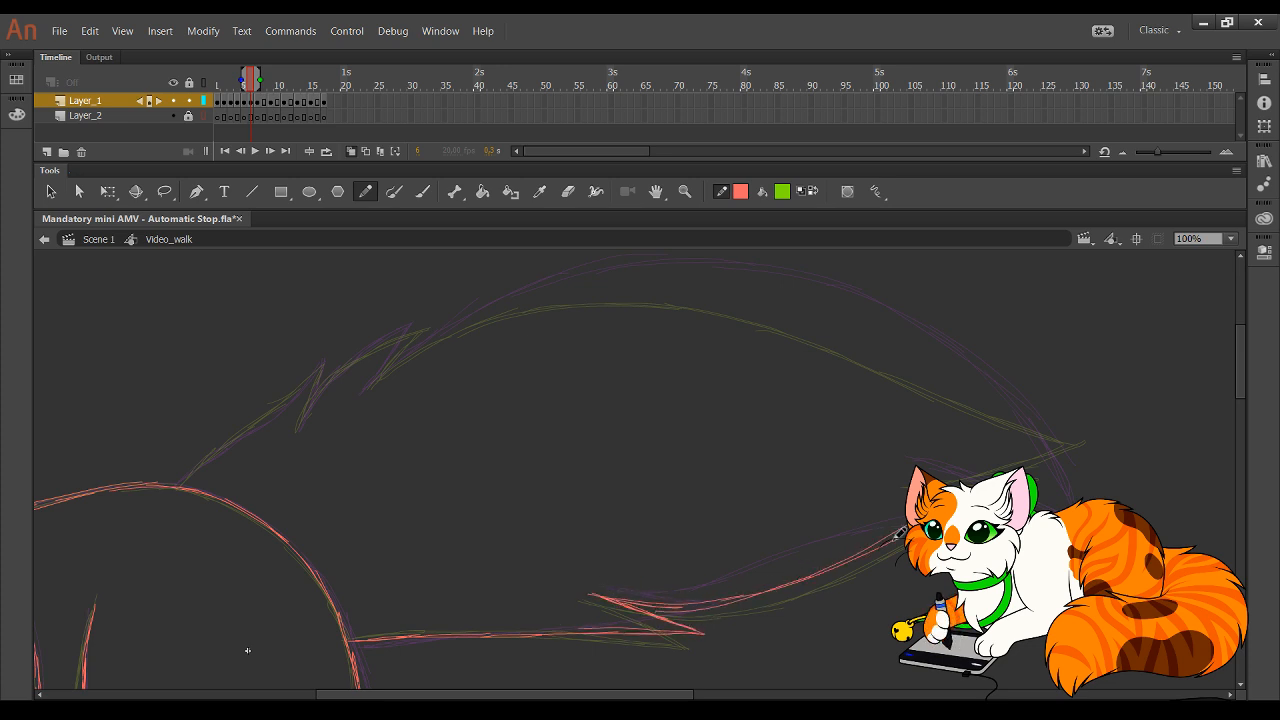
key("ctrl+z")
key("ctrl+z")
mouse_move(627, 604)
left_mouse_down()
mouse_move(785, 577)
mouse_move(737, 600)
mouse_move(870, 541)
left_mouse_up()
left_click_drag(760, 585, 905, 528)
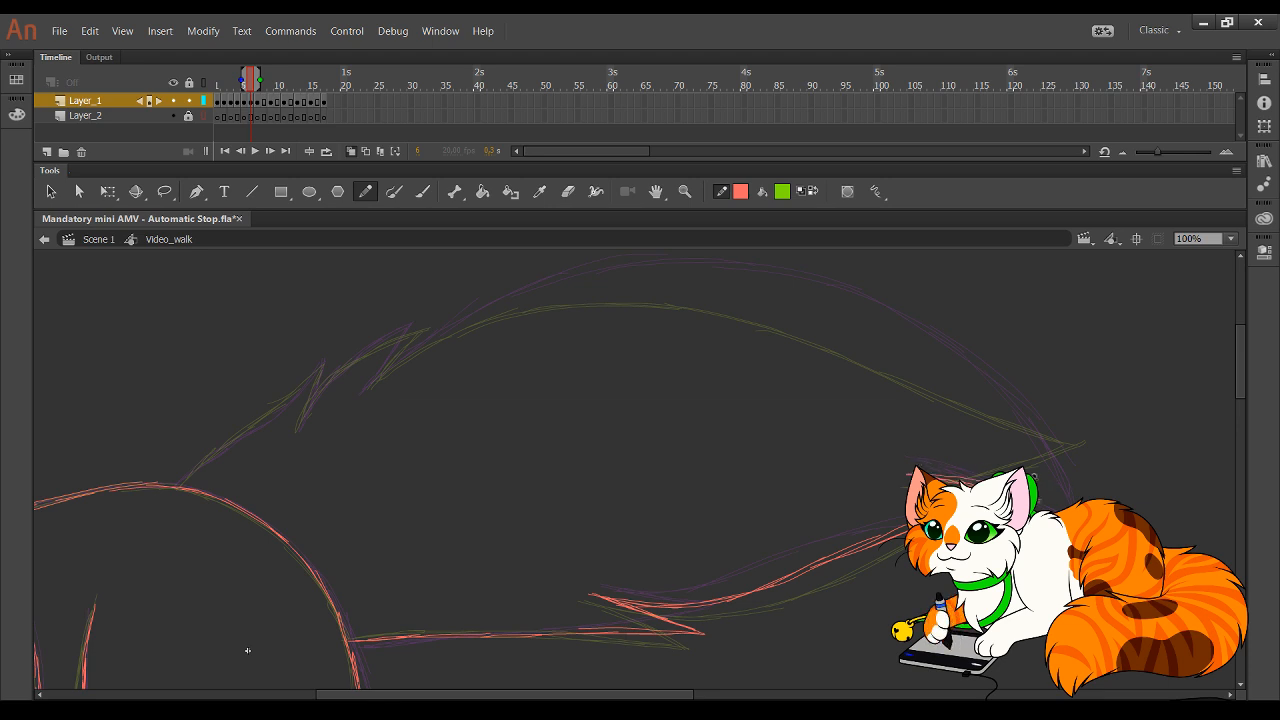
left_click_drag(919, 470, 1042, 487)
left_click_drag(966, 477, 1076, 490)
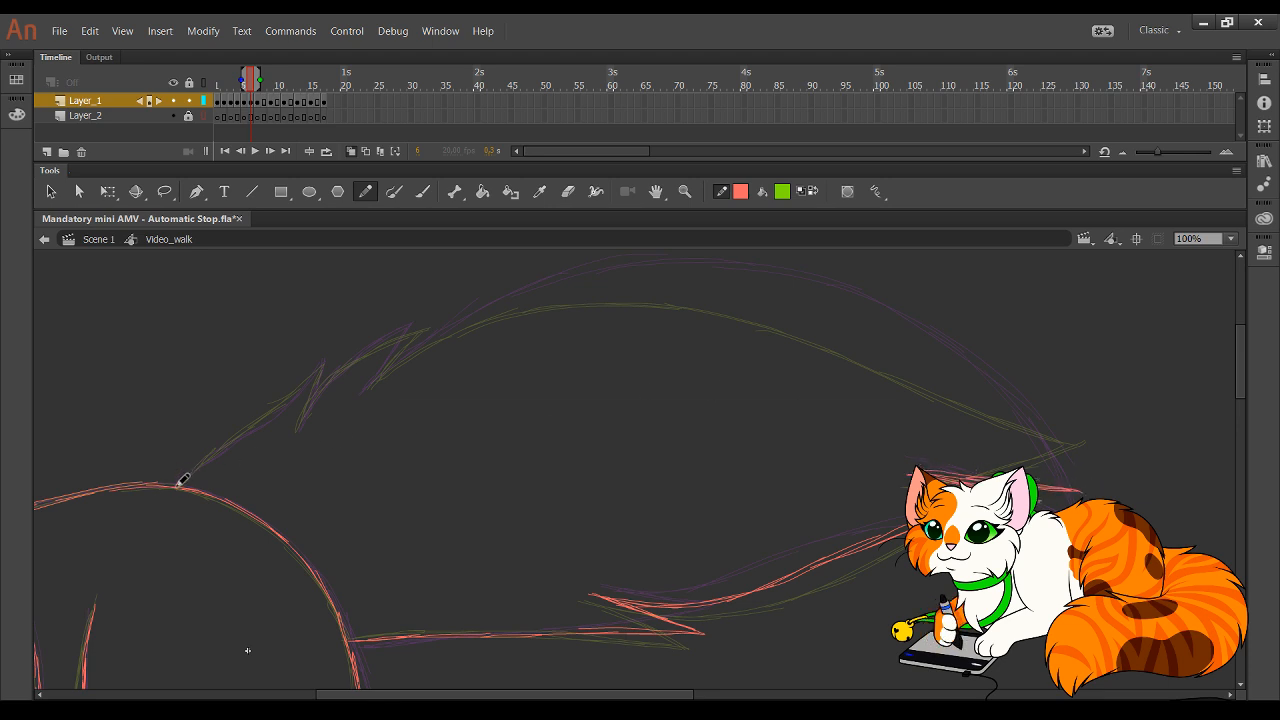
- Draw the tail's upper edge between the two guide outlines, from the rump over two fur tufts to the pointed tip
mouse_move(181, 480)
left_mouse_down()
mouse_move(318, 376)
mouse_move(282, 413)
mouse_move(328, 361)
mouse_move(296, 424)
mouse_move(377, 402)
mouse_move(314, 405)
mouse_move(297, 430)
mouse_move(324, 388)
mouse_move(343, 373)
mouse_move(315, 397)
mouse_move(406, 336)
mouse_move(375, 346)
mouse_move(431, 324)
mouse_move(374, 389)
mouse_move(408, 357)
mouse_move(561, 296)
mouse_move(653, 281)
mouse_move(895, 334)
mouse_move(1010, 411)
mouse_move(1082, 482)
mouse_move(1030, 428)
left_mouse_up()
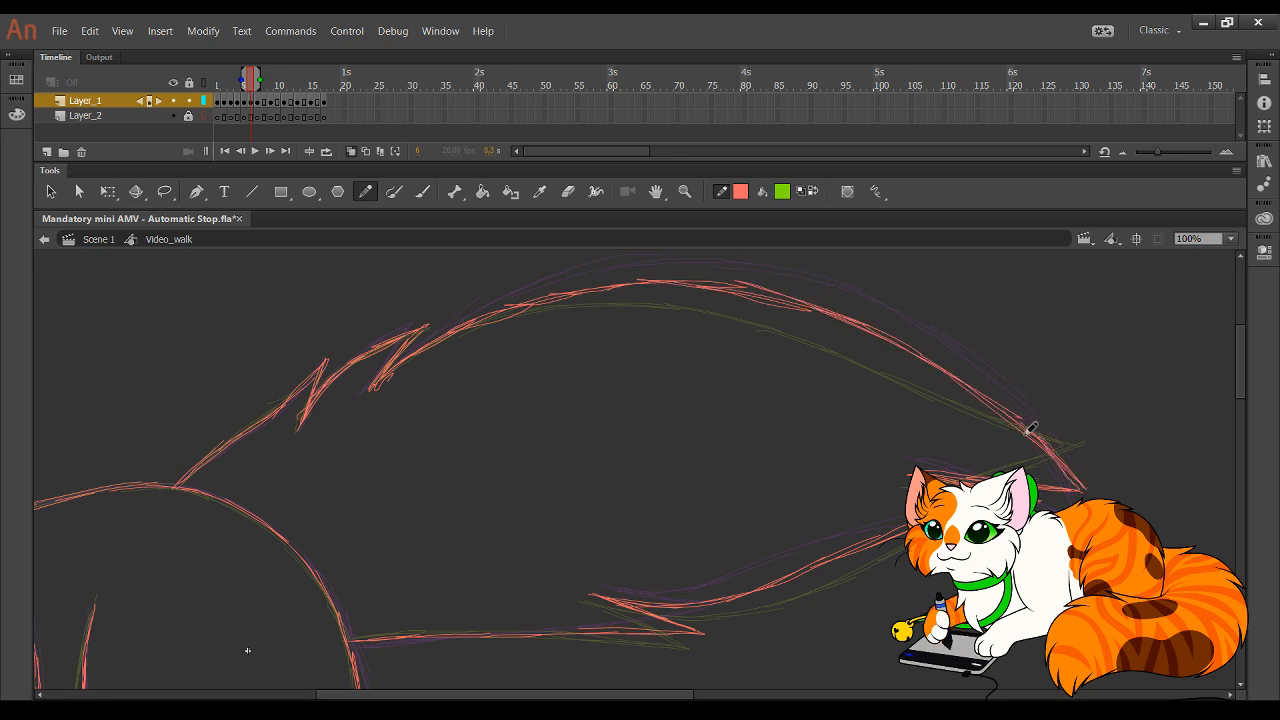
left_click_drag(520, 424, 915, 270)
left_click_drag(345, 670, 503, 380)
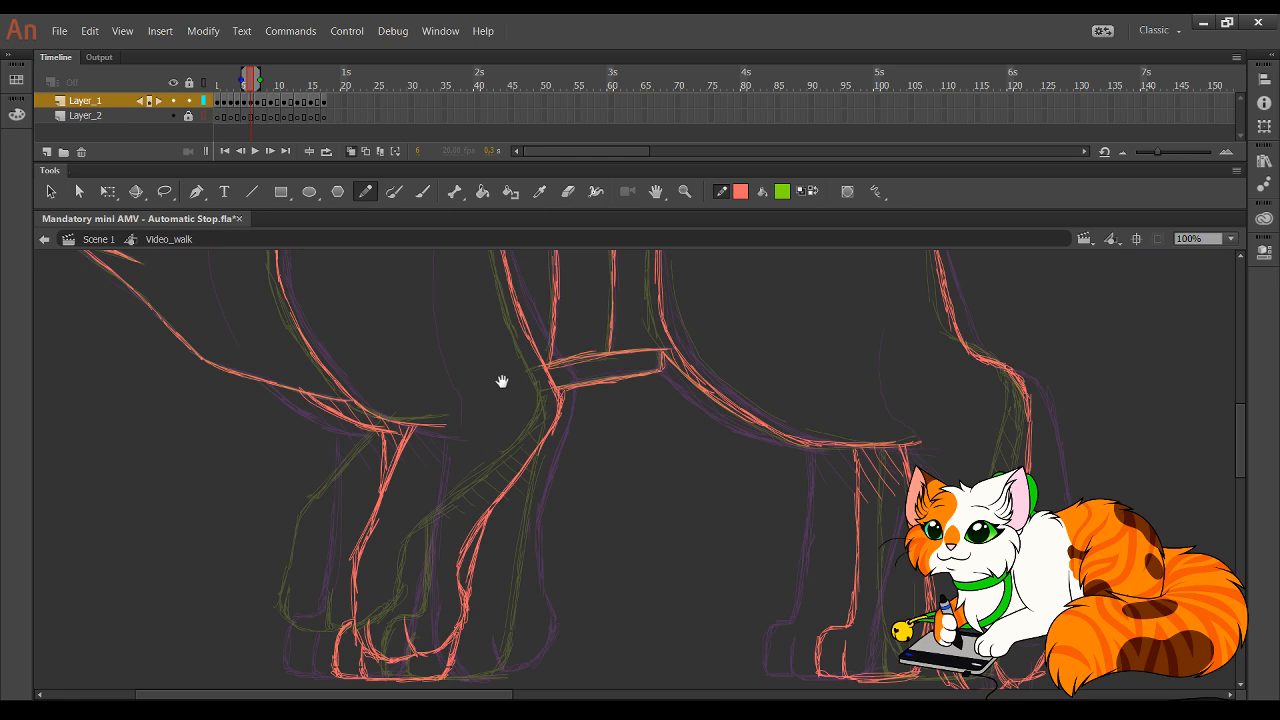
left_click_drag(611, 557, 711, 466)
mouse_move(515, 262)
left_mouse_down()
mouse_move(675, 508)
mouse_move(637, 577)
mouse_move(603, 529)
mouse_move(506, 594)
mouse_move(359, 549)
mouse_move(279, 479)
left_mouse_up()
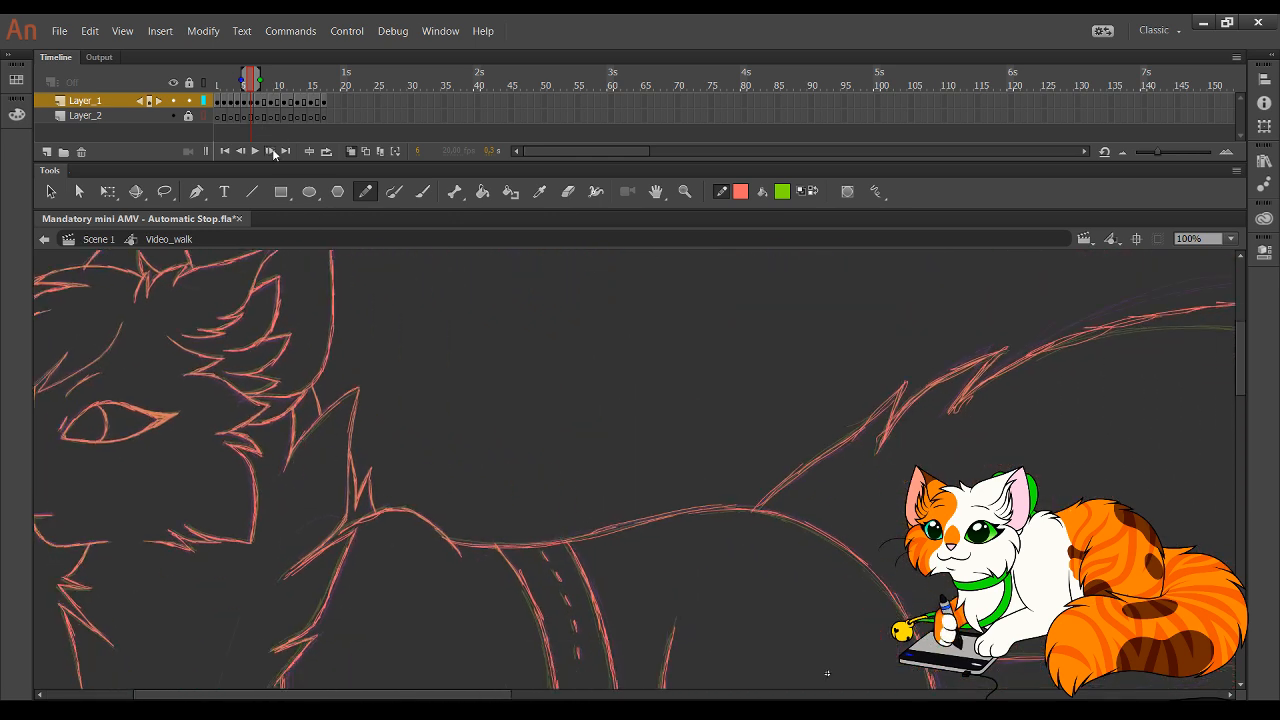
- Go to frame 8 and trace the front curve of the chest and shoulder down to the top of the near front leg
left_click(273, 153)
key(".")
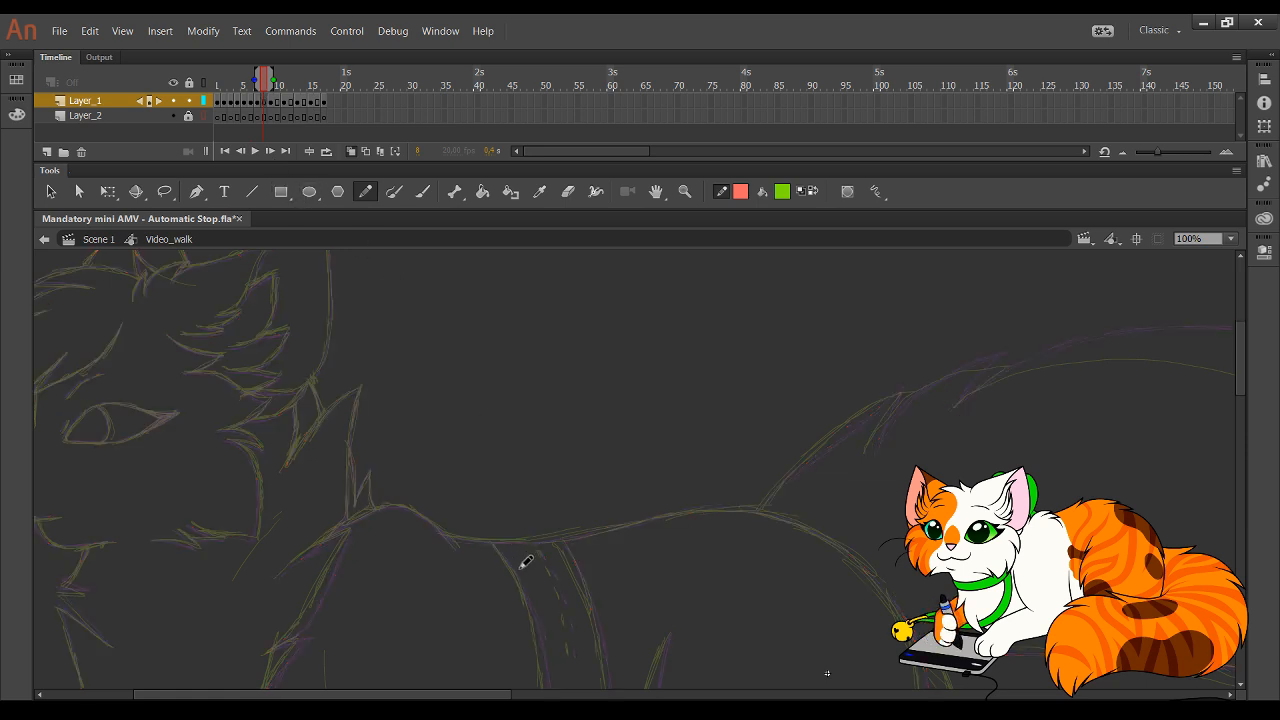
mouse_move(623, 611)
left_mouse_down()
mouse_move(643, 386)
mouse_move(609, 320)
mouse_move(767, 518)
left_mouse_up()
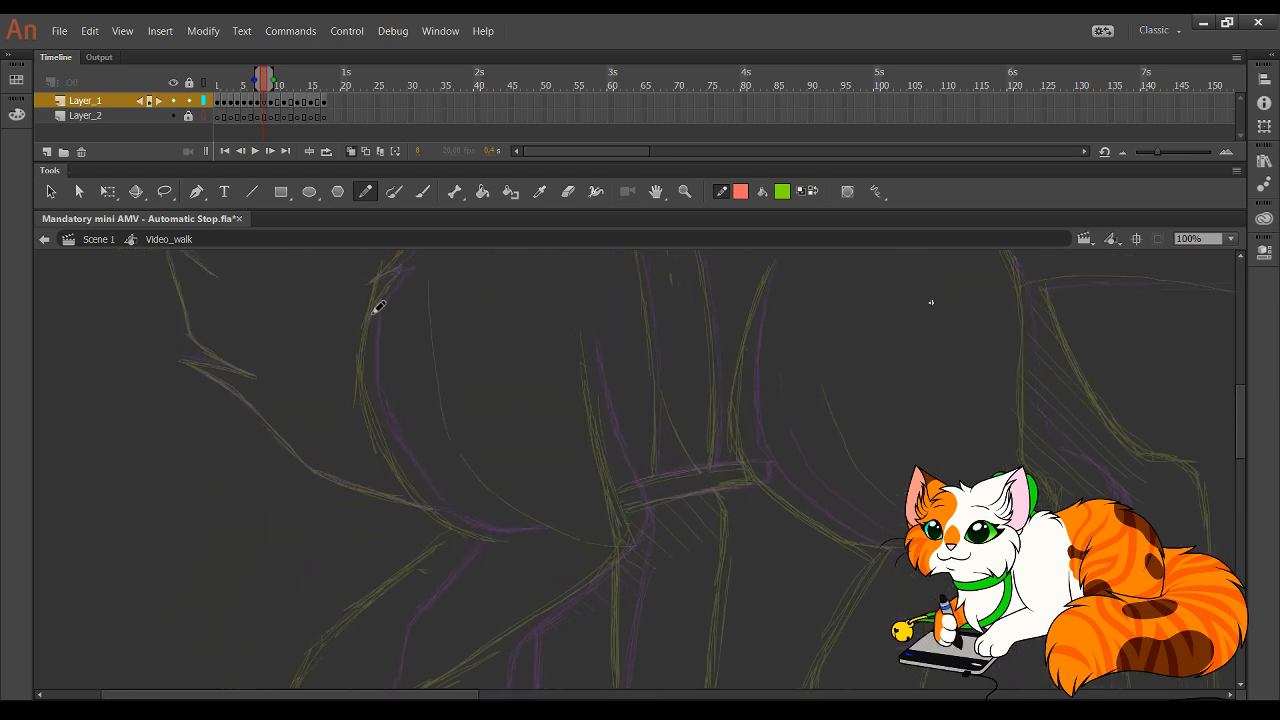
mouse_move(378, 307)
left_mouse_down()
mouse_move(372, 380)
mouse_move(423, 489)
mouse_move(384, 411)
mouse_move(408, 463)
mouse_move(475, 526)
mouse_move(444, 510)
mouse_move(476, 521)
left_mouse_up()
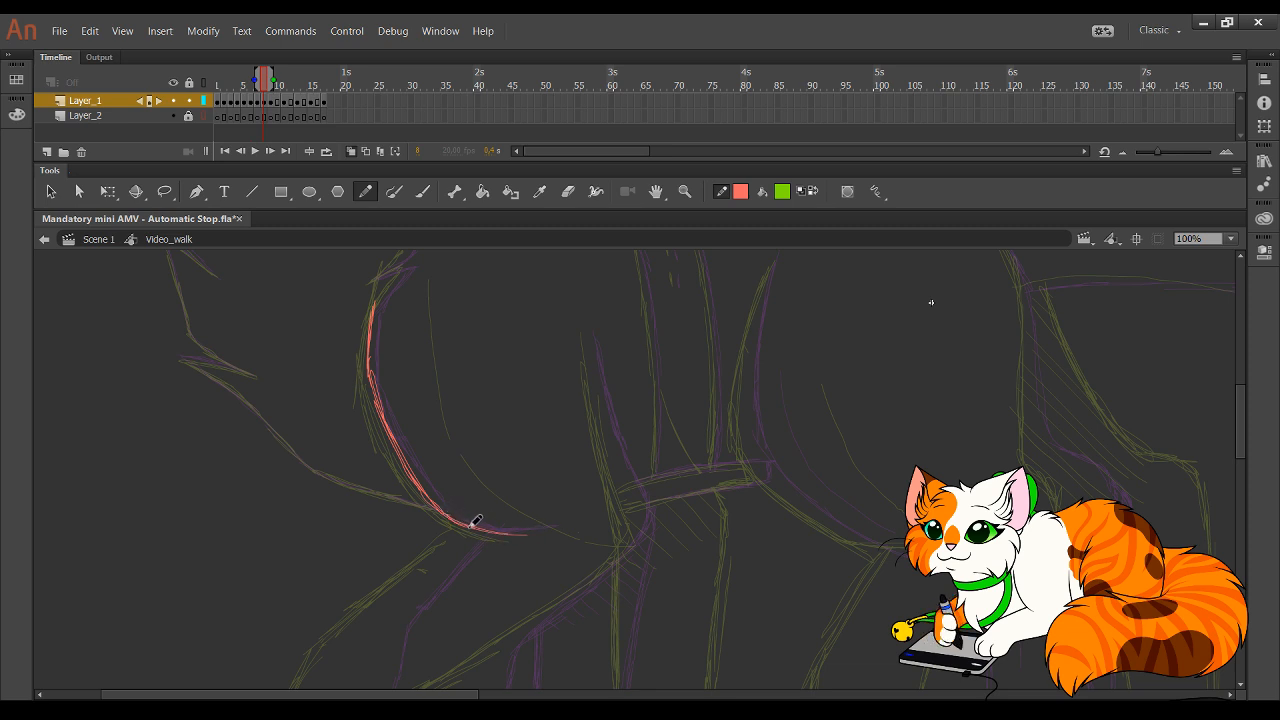
- Draw the near front leg's raised paw and its rear edge up past the elbow into the body
left_click_drag(594, 428, 649, 223)
mouse_move(416, 520)
left_mouse_down()
mouse_move(441, 556)
mouse_move(430, 561)
mouse_move(493, 539)
mouse_move(465, 550)
mouse_move(487, 537)
mouse_move(500, 496)
mouse_move(500, 518)
mouse_move(509, 482)
mouse_move(586, 424)
mouse_move(534, 456)
mouse_move(680, 344)
mouse_move(688, 311)
mouse_move(694, 323)
mouse_move(680, 266)
left_mouse_up()
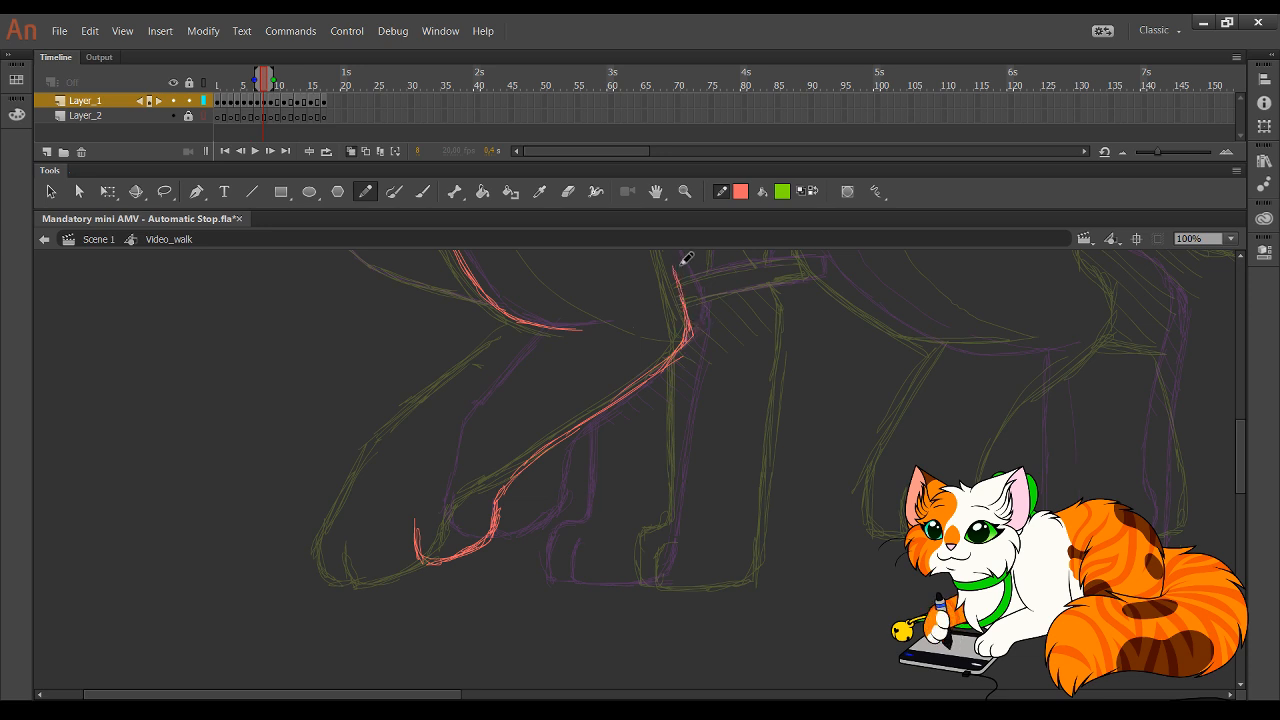
left_click_drag(722, 437, 723, 654)
left_click_drag(685, 510, 653, 400)
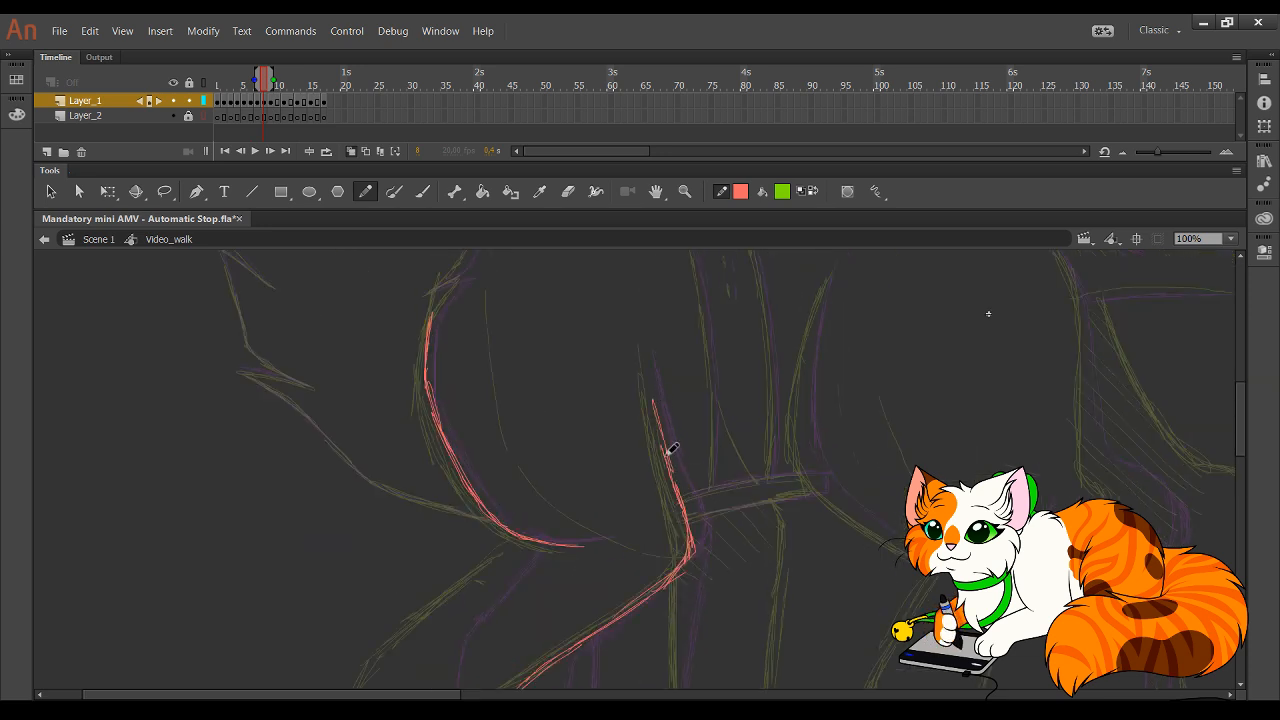
left_click_drag(668, 455, 647, 356)
mouse_move(654, 400)
left_mouse_down()
mouse_move(647, 352)
mouse_move(658, 521)
left_mouse_up()
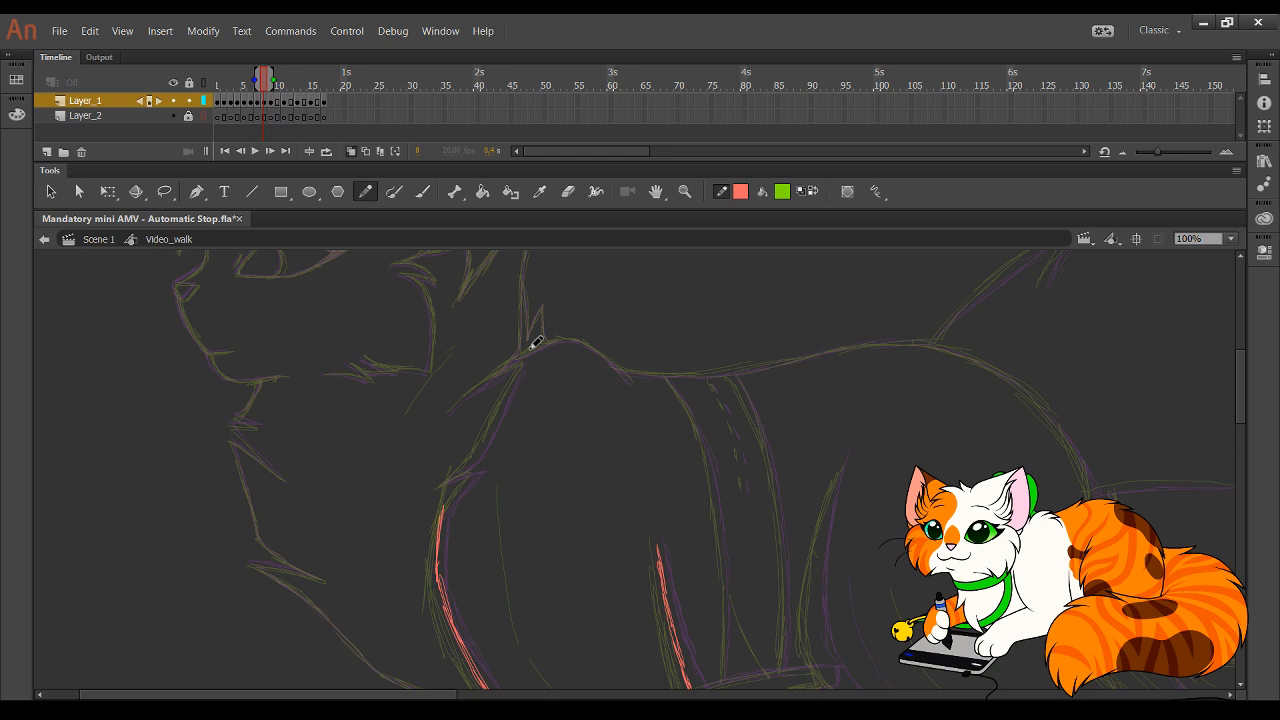
- Trace the shoulder's front edge with its two fur tufts and the hump where the neck meets the back
mouse_move(460, 493)
left_mouse_down()
mouse_move(483, 468)
mouse_move(454, 476)
mouse_move(482, 466)
mouse_move(441, 482)
mouse_move(487, 449)
mouse_move(532, 358)
mouse_move(453, 410)
left_mouse_up()
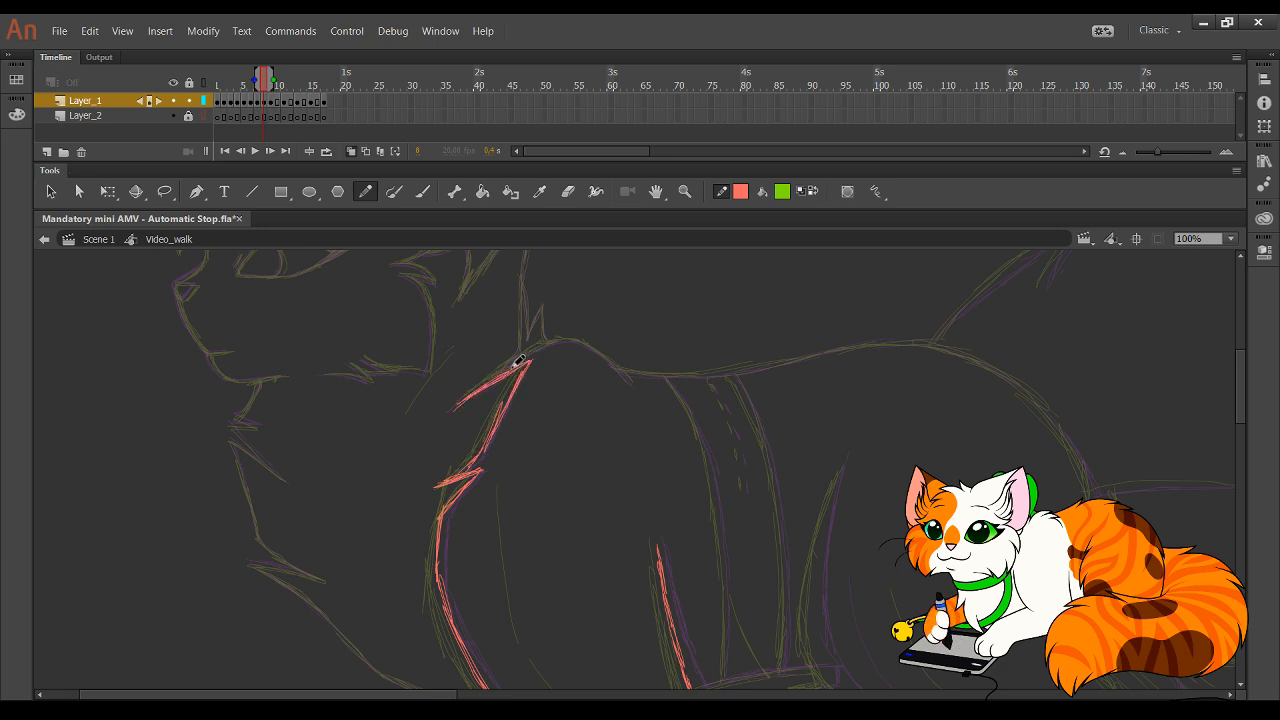
left_click_drag(533, 348, 600, 341)
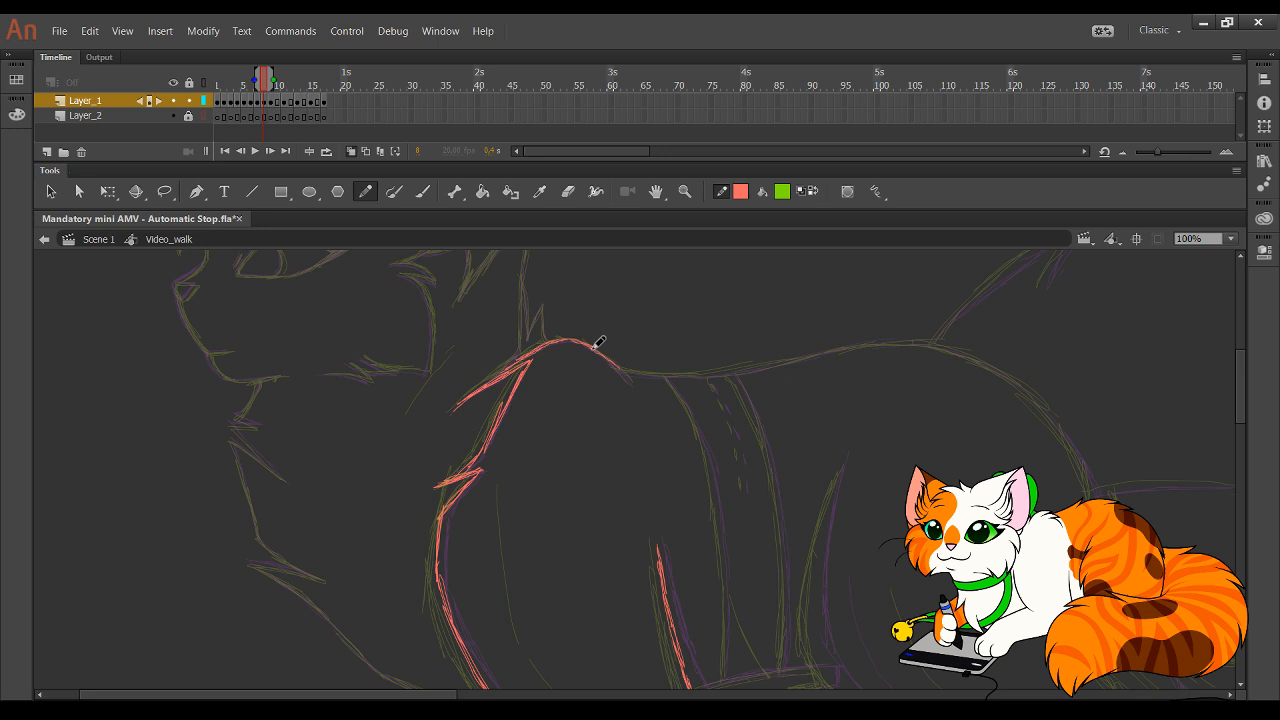
- Draw the front edge of the near thigh and continue it into the curve along its underside
mouse_move(719, 524)
left_mouse_down()
mouse_move(537, 318)
mouse_move(507, 303)
left_mouse_up()
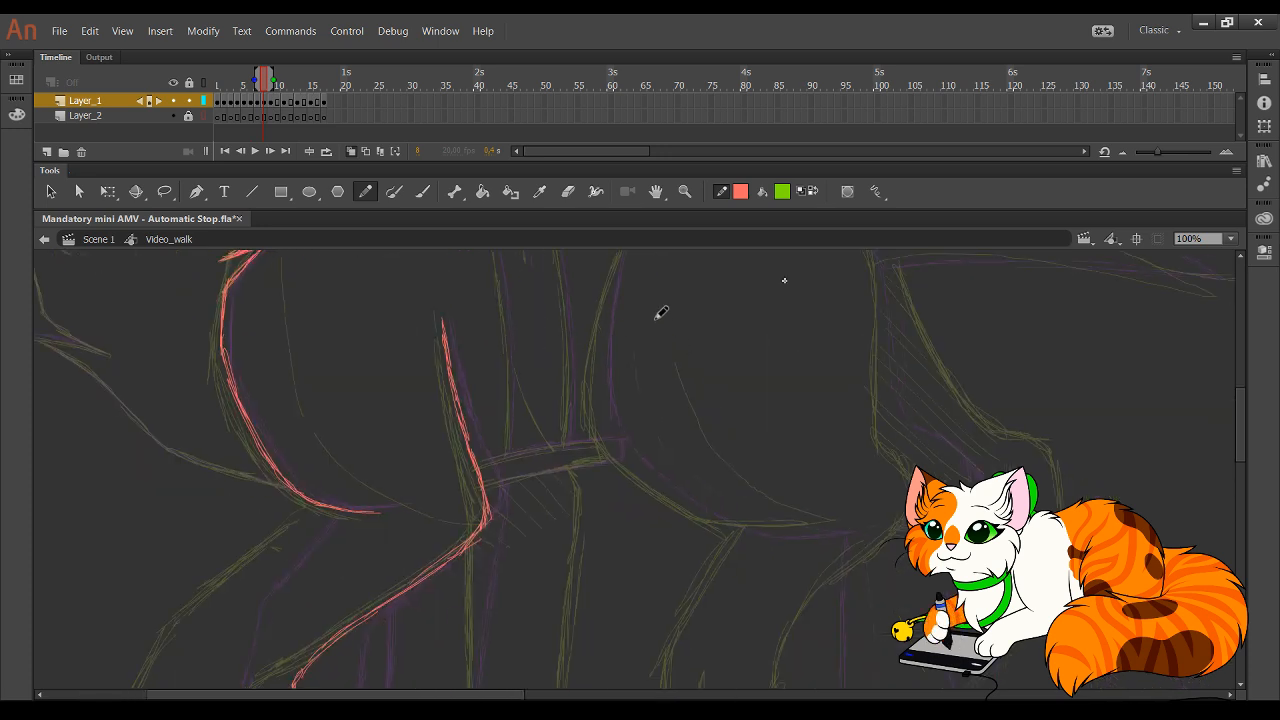
left_click_drag(655, 316, 648, 371)
mouse_move(628, 285)
left_mouse_down()
mouse_move(596, 457)
mouse_move(595, 423)
mouse_move(619, 510)
mouse_move(644, 534)
mouse_move(609, 486)
mouse_move(731, 580)
mouse_move(675, 552)
mouse_move(704, 567)
mouse_move(803, 584)
mouse_move(744, 587)
mouse_move(855, 576)
left_mouse_up()
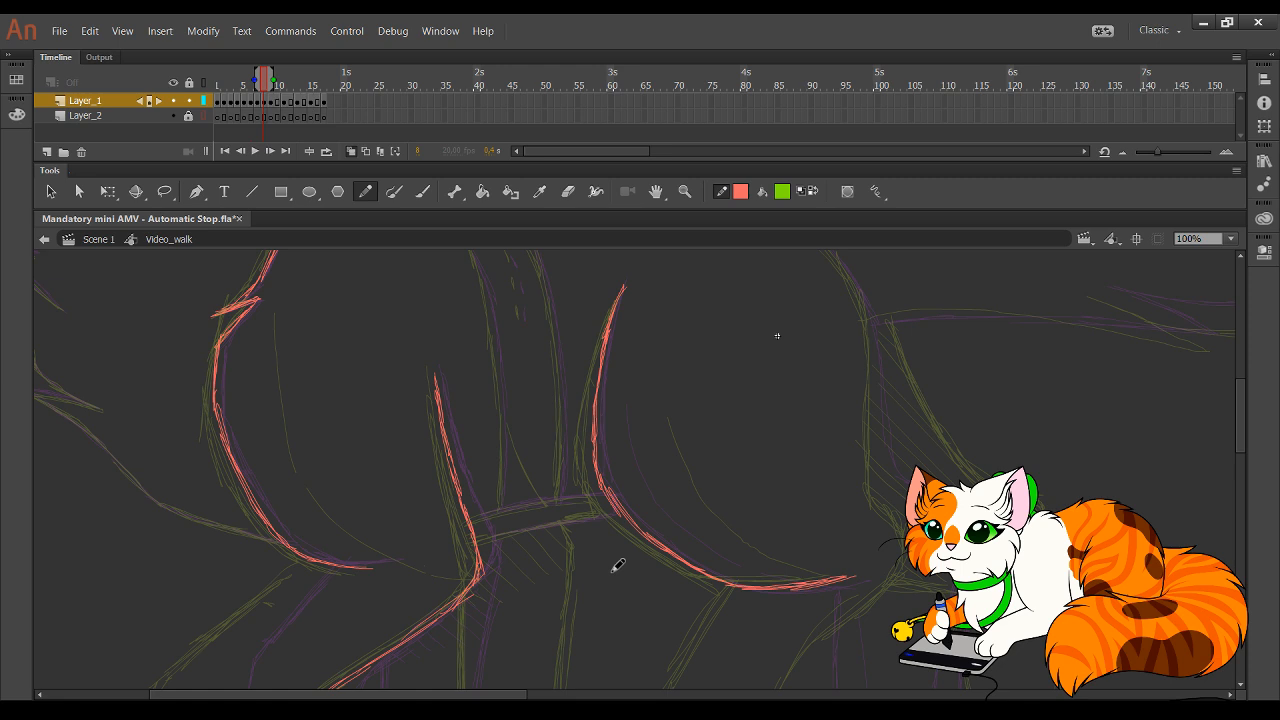
- Draw the near front leg's front edge from the paw to the chest, undoing and retrying unsatisfactory strokes
left_click_drag(578, 563, 774, 366)
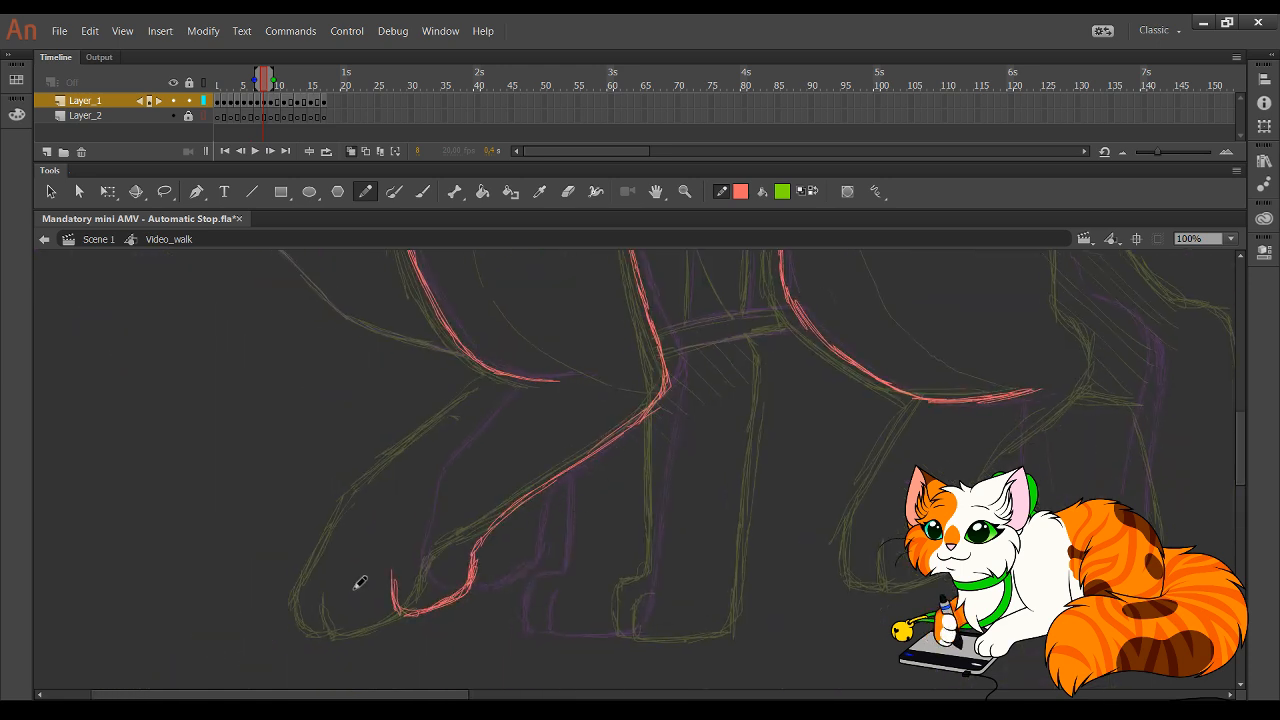
mouse_move(357, 573)
left_mouse_down()
mouse_move(371, 611)
mouse_move(363, 572)
mouse_move(369, 607)
mouse_move(363, 572)
mouse_move(397, 615)
mouse_move(373, 611)
mouse_move(409, 605)
mouse_move(365, 604)
mouse_move(360, 563)
mouse_move(359, 577)
mouse_move(397, 494)
mouse_move(367, 529)
mouse_move(504, 374)
left_mouse_up()
key("ctrl+z")
key("ctrl+z")
key("ctrl+z")
left_click_drag(437, 448, 480, 398)
left_click_drag(394, 494, 432, 455)
key("ctrl+z")
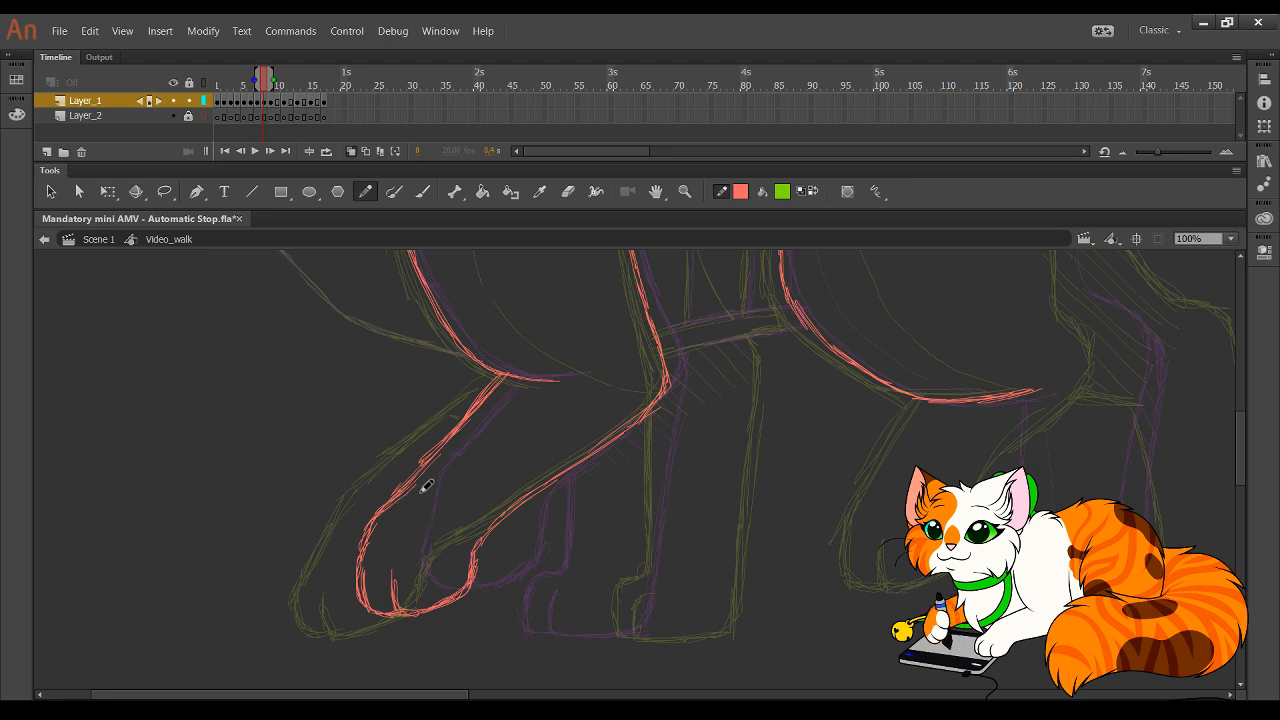
- Remove the rough middle strokes of the near front leg's front edge and redraw that section smoothly
mouse_move(387, 509)
left_mouse_down()
mouse_move(416, 486)
mouse_move(344, 524)
left_mouse_up()
key("ctrl+z")
key("Delete")
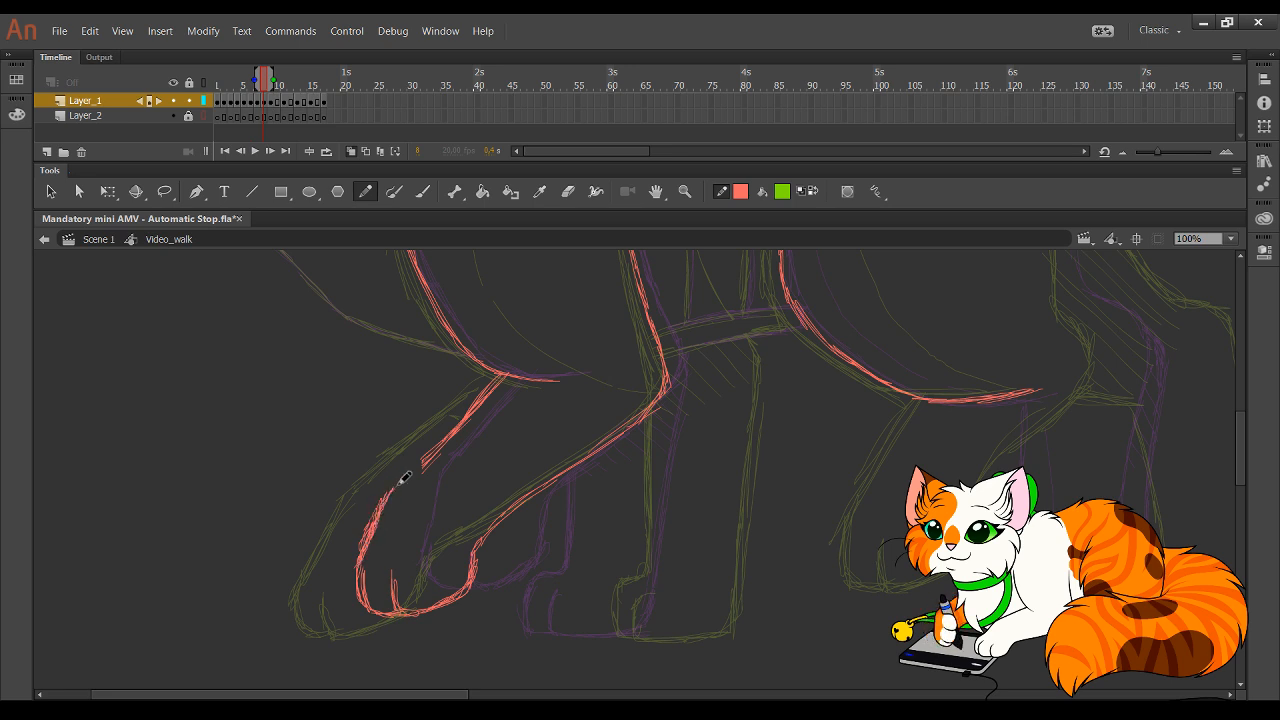
mouse_move(392, 490)
left_mouse_down()
mouse_move(429, 449)
mouse_move(500, 378)
left_mouse_up()
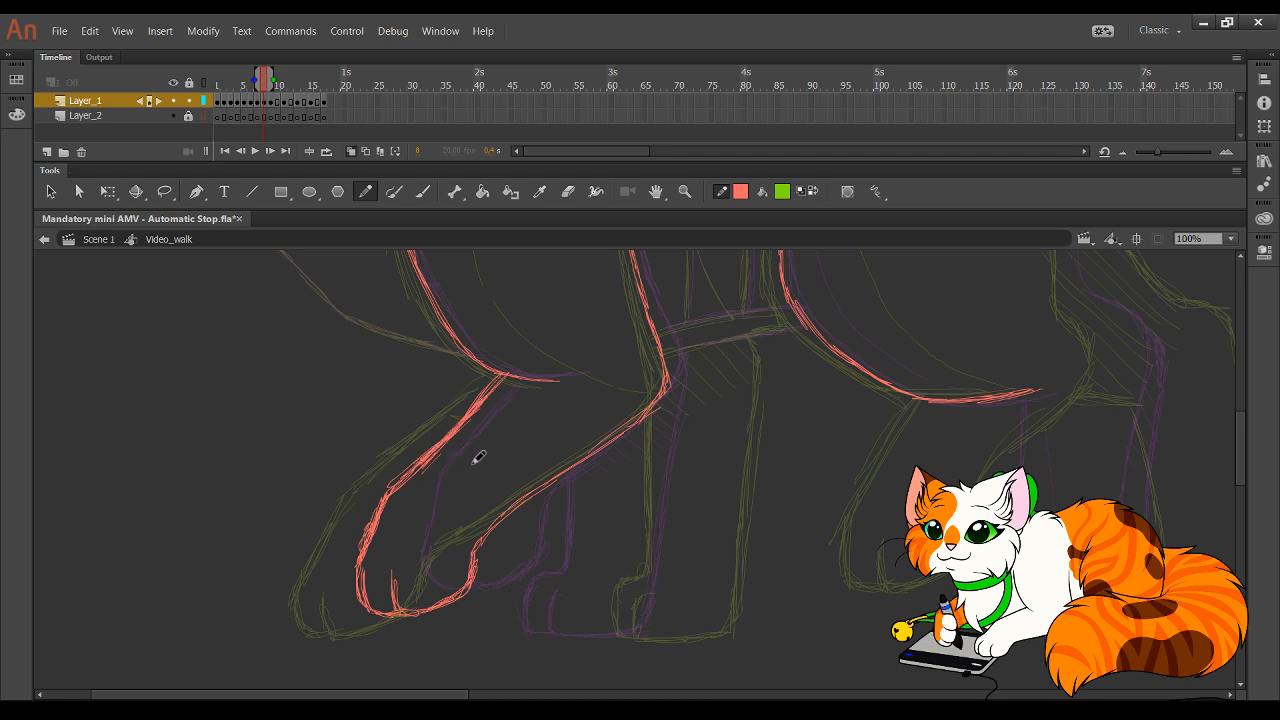
left_click_drag(418, 487, 494, 398)
- Draw the far front leg with its flat-based paw and toe line, halfway between the two guide poses
scroll(638, 520, "right", 3)
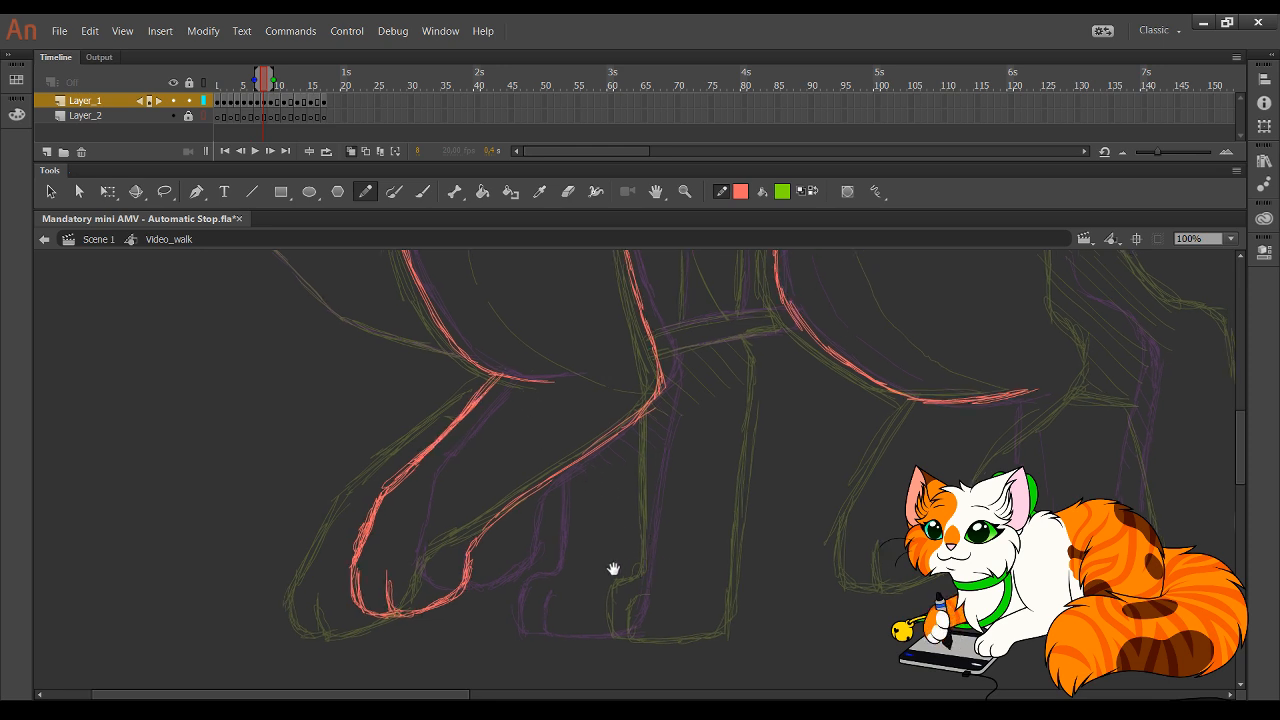
mouse_move(486, 588)
left_mouse_down()
mouse_move(492, 610)
mouse_move(563, 617)
mouse_move(537, 617)
mouse_move(586, 586)
mouse_move(580, 606)
mouse_move(619, 342)
left_mouse_up()
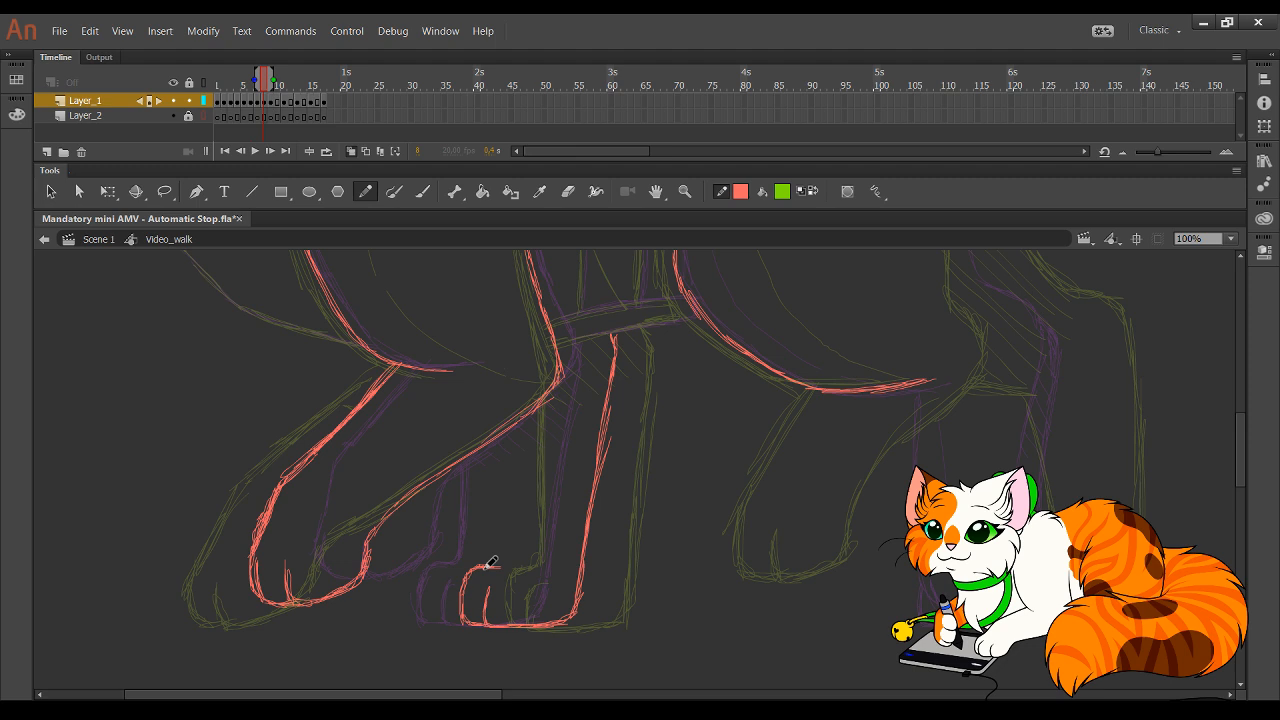
mouse_move(510, 543)
left_mouse_down()
mouse_move(512, 438)
mouse_move(505, 564)
left_mouse_up()
- Trace the upper and lower edges of the belly strap between the near front leg and the thigh
left_click_drag(678, 389, 593, 574)
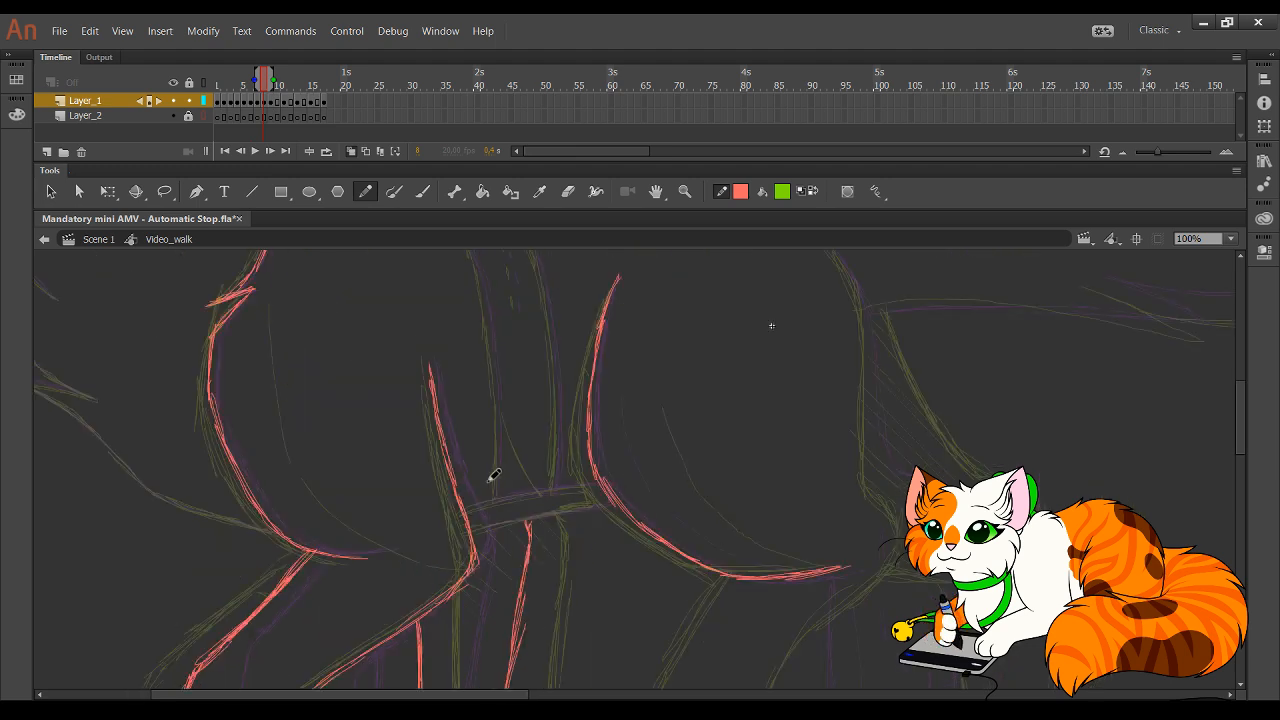
left_click_drag(464, 512, 600, 484)
left_click_drag(524, 509, 604, 496)
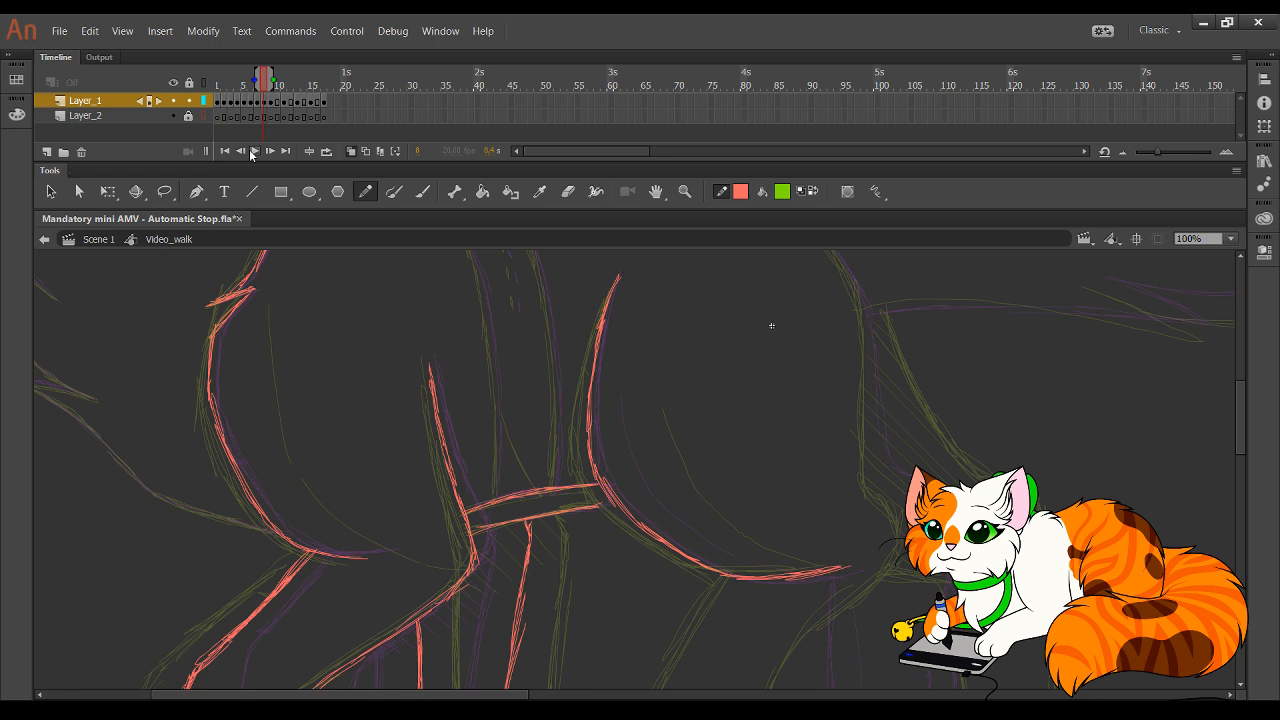
left_click(253, 151)
- Add diagonal hatching to shade the top of the far front leg behind the near leg and below the strap
mouse_move(582, 553)
left_mouse_down()
mouse_move(600, 406)
mouse_move(688, 305)
left_mouse_up()
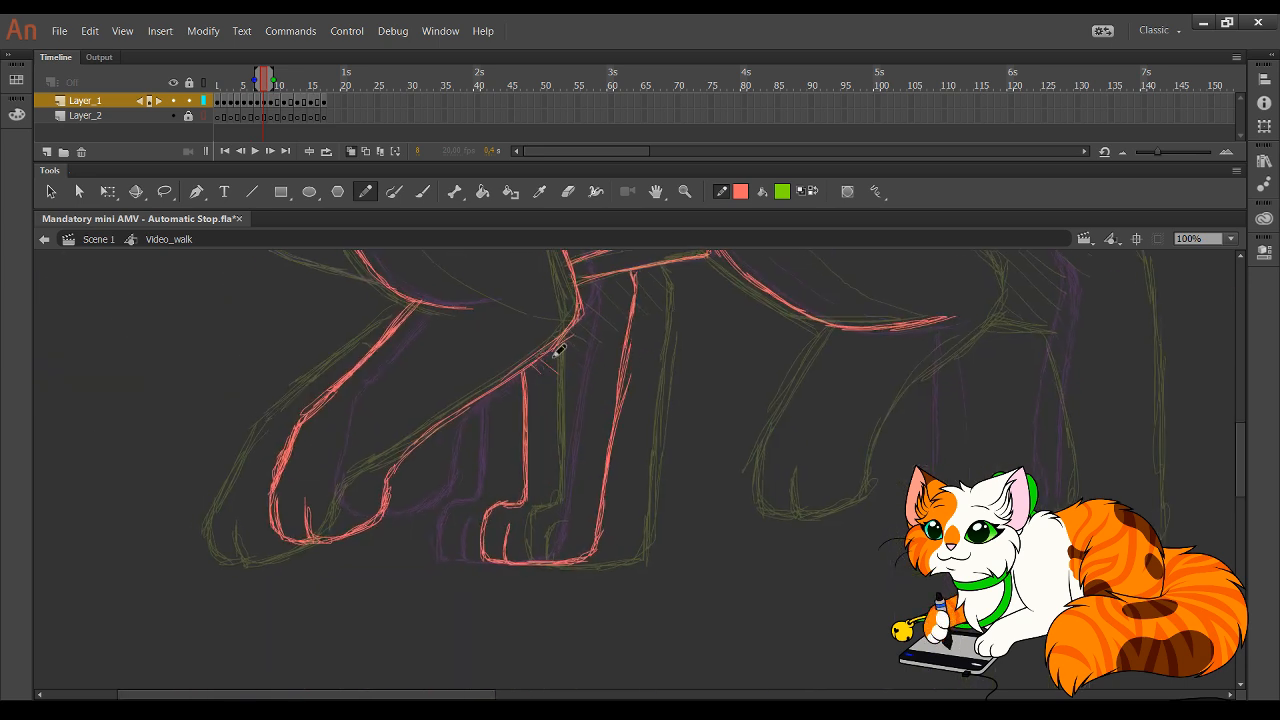
mouse_move(580, 321)
left_mouse_down()
mouse_move(606, 341)
mouse_move(617, 329)
left_mouse_up()
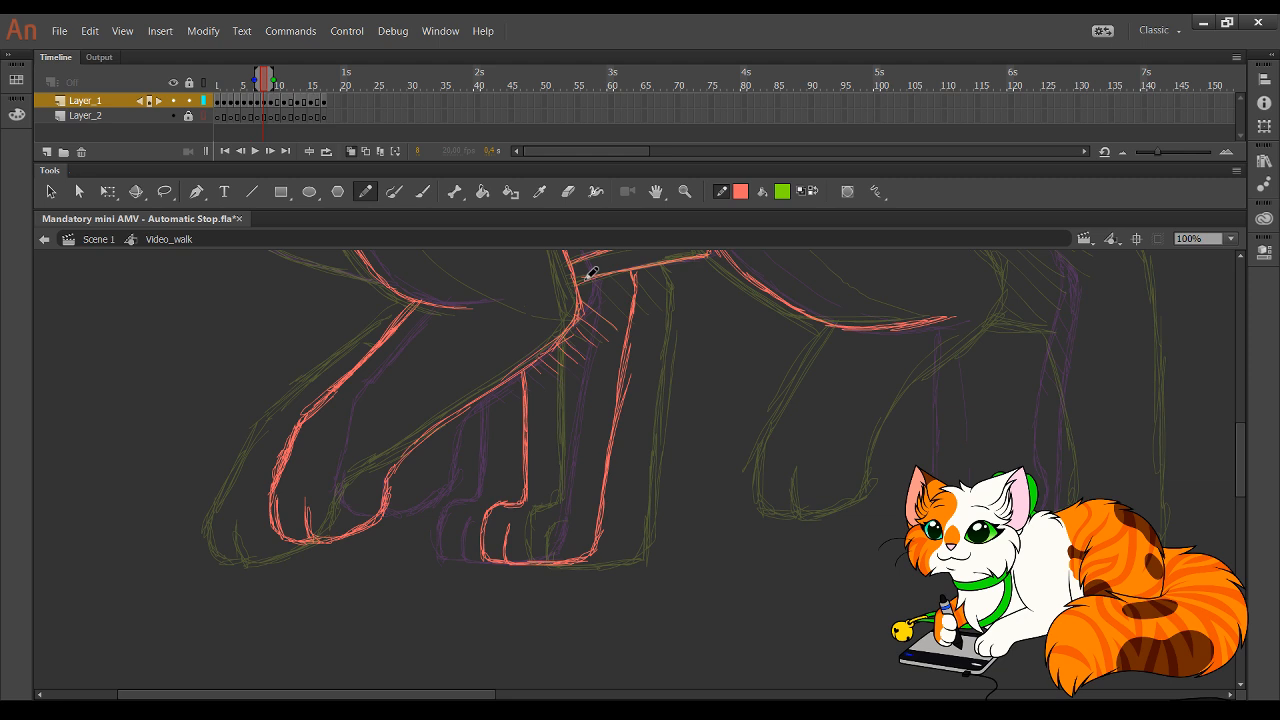
left_click_drag(587, 280, 625, 317)
left_click_drag(604, 279, 633, 304)
- Draw the near hind leg's lower part with its raised paw and toe line, redoing the first strokes
left_click_drag(926, 444, 651, 560)
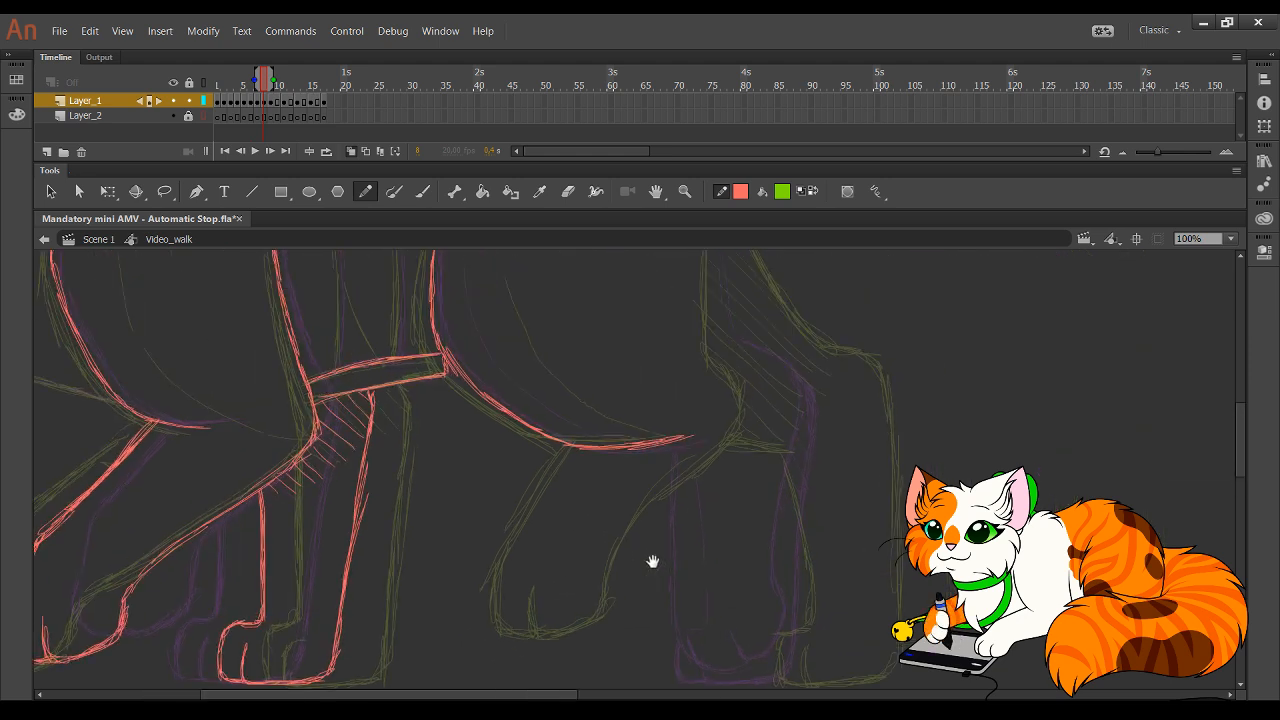
mouse_move(749, 546)
left_mouse_down()
mouse_move(606, 597)
mouse_move(594, 617)
mouse_move(617, 616)
mouse_move(597, 612)
mouse_move(652, 566)
mouse_move(662, 480)
mouse_move(712, 398)
mouse_move(718, 345)
mouse_move(700, 316)
mouse_move(681, 316)
left_mouse_up()
key("ctrl+z")
key("ctrl+z")
mouse_move(562, 622)
left_mouse_down()
mouse_move(537, 571)
mouse_move(540, 526)
mouse_move(580, 409)
mouse_move(542, 518)
left_mouse_up()
mouse_move(574, 426)
left_mouse_down()
mouse_move(541, 520)
mouse_move(536, 600)
left_mouse_up()
left_click_drag(535, 530, 536, 601)
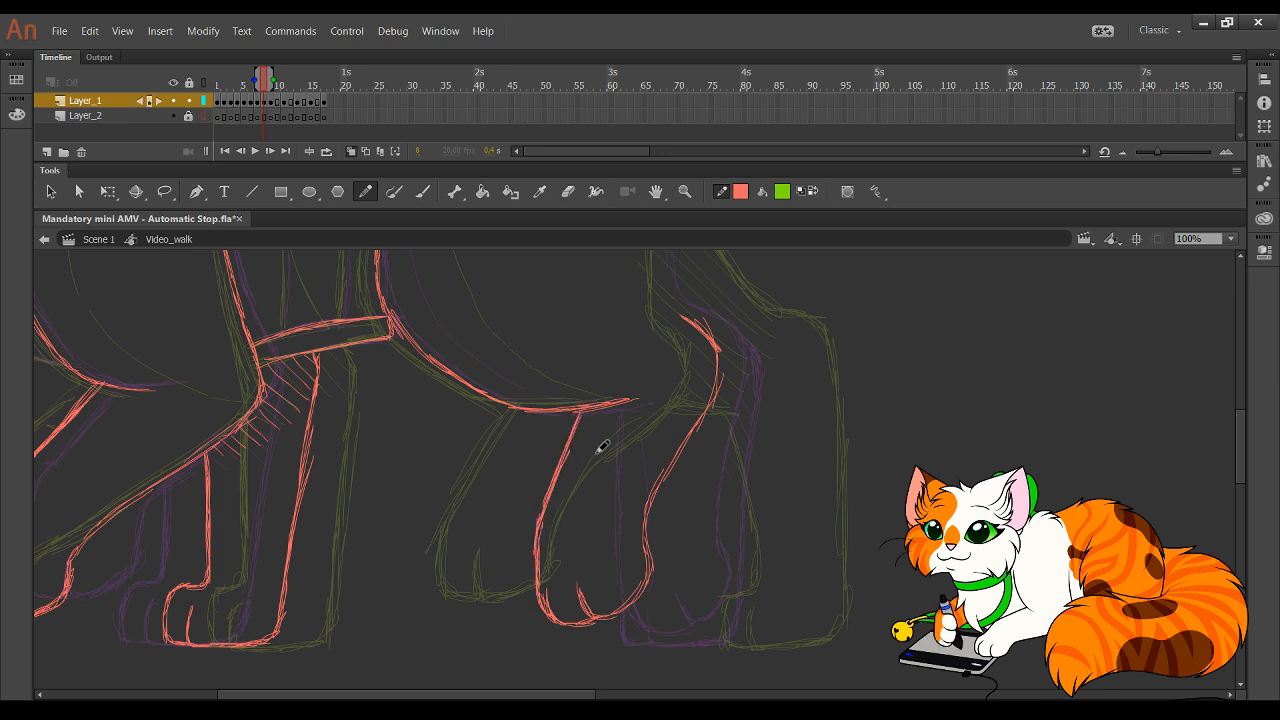
- Trace the back and rump outline and carry it down the rear of the thigh to the near hind leg's hock
mouse_move(652, 340)
left_mouse_down()
mouse_move(683, 557)
mouse_move(756, 597)
left_mouse_up()
mouse_move(290, 368)
left_mouse_down()
mouse_move(606, 331)
mouse_move(585, 336)
mouse_move(634, 349)
mouse_move(734, 434)
mouse_move(714, 417)
mouse_move(750, 490)
left_mouse_up()
left_click_drag(781, 556, 740, 378)
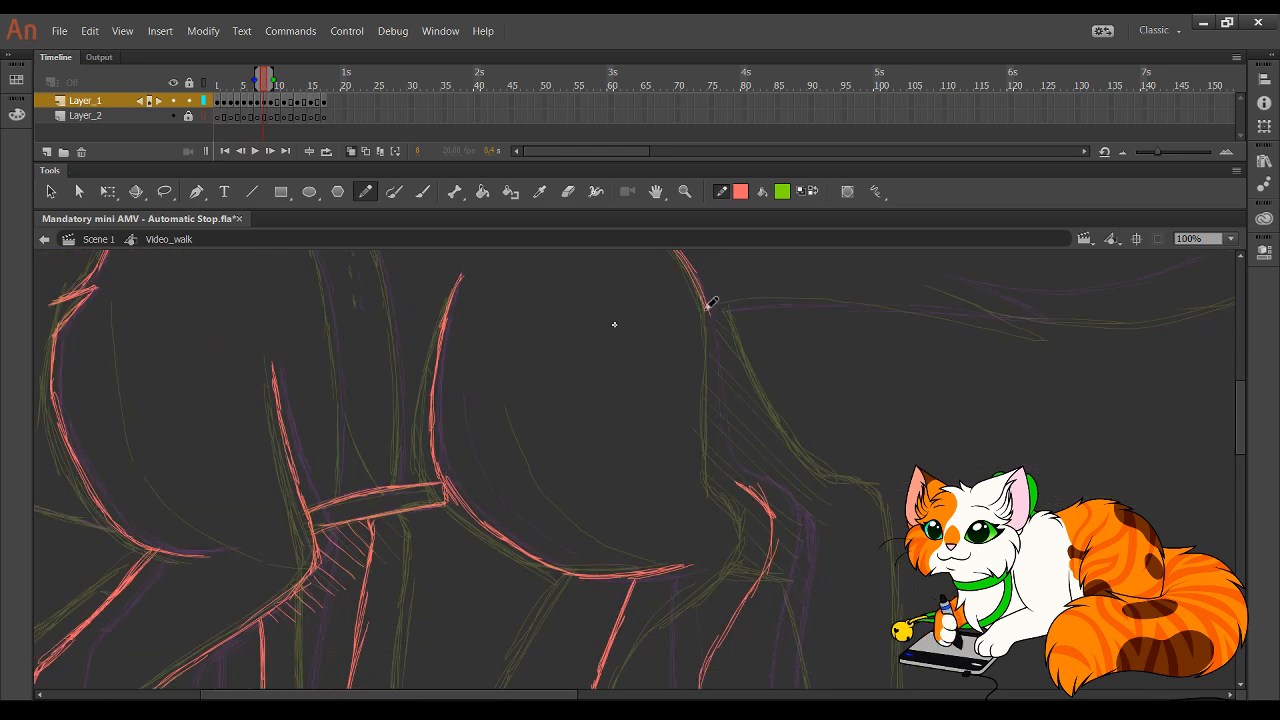
mouse_move(706, 307)
left_mouse_down()
mouse_move(722, 456)
mouse_move(769, 508)
mouse_move(652, 443)
mouse_move(623, 506)
mouse_move(685, 506)
left_mouse_up()
left_click_drag(630, 455, 634, 467)
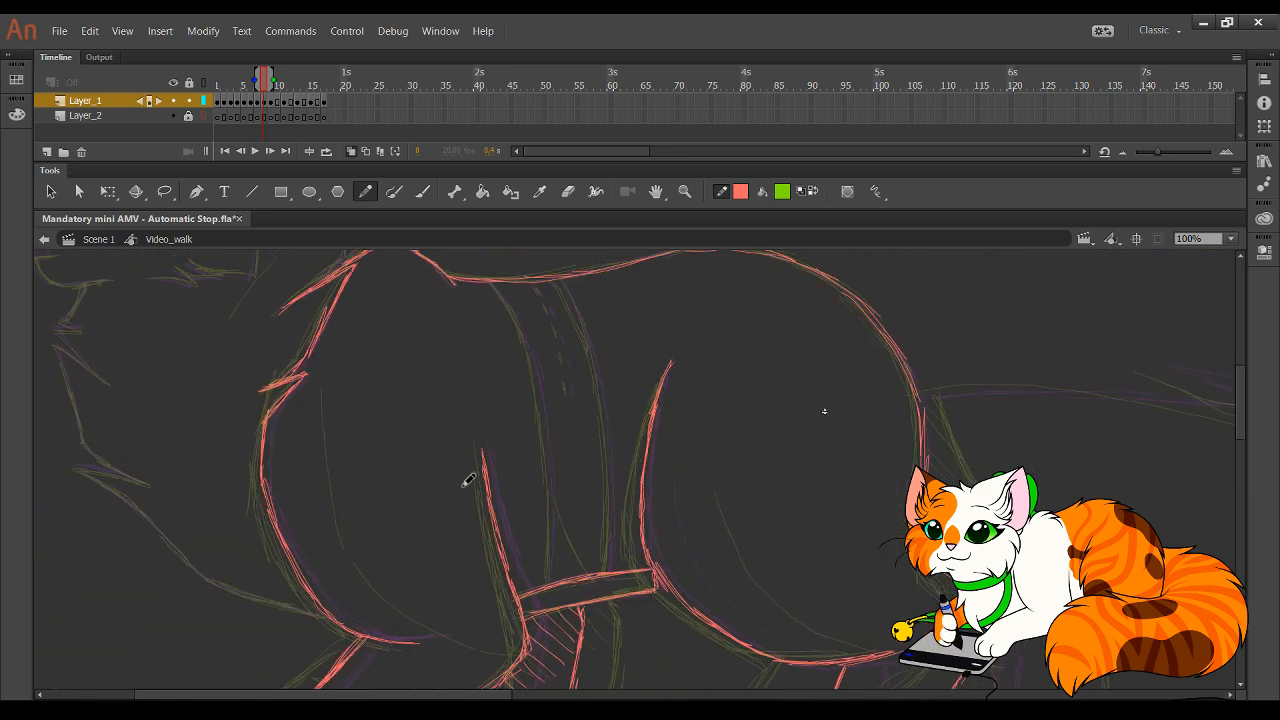
- Trace the two curved edges of the strap down the body's side and the dashed stitching between them
mouse_move(488, 276)
left_mouse_down()
mouse_move(535, 362)
mouse_move(554, 492)
mouse_move(556, 590)
left_mouse_up()
mouse_move(563, 280)
left_mouse_down()
mouse_move(603, 386)
mouse_move(592, 357)
mouse_move(610, 550)
left_mouse_up()
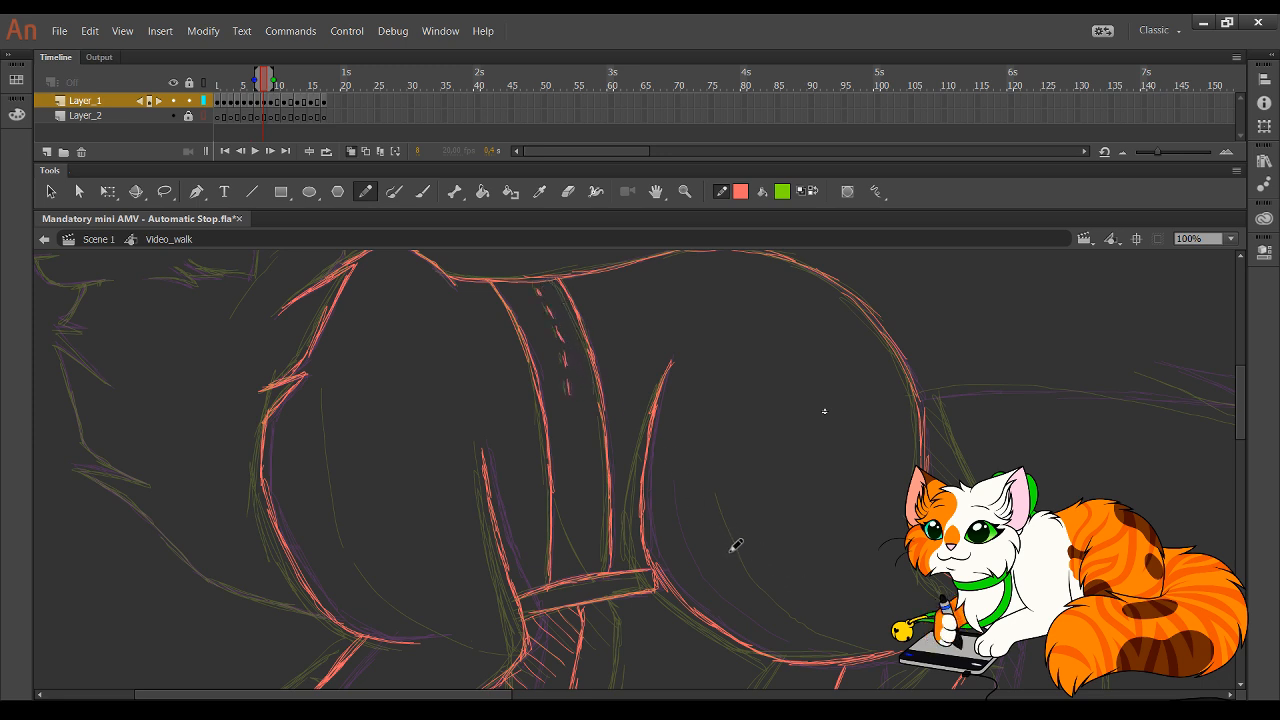
- Trace the tail's underside from the rump to the fur notch, then continue its lower curve towards the tip
left_click_drag(810, 602, 727, 580)
mouse_move(837, 623)
left_mouse_down()
mouse_move(700, 551)
mouse_move(563, 360)
left_mouse_up()
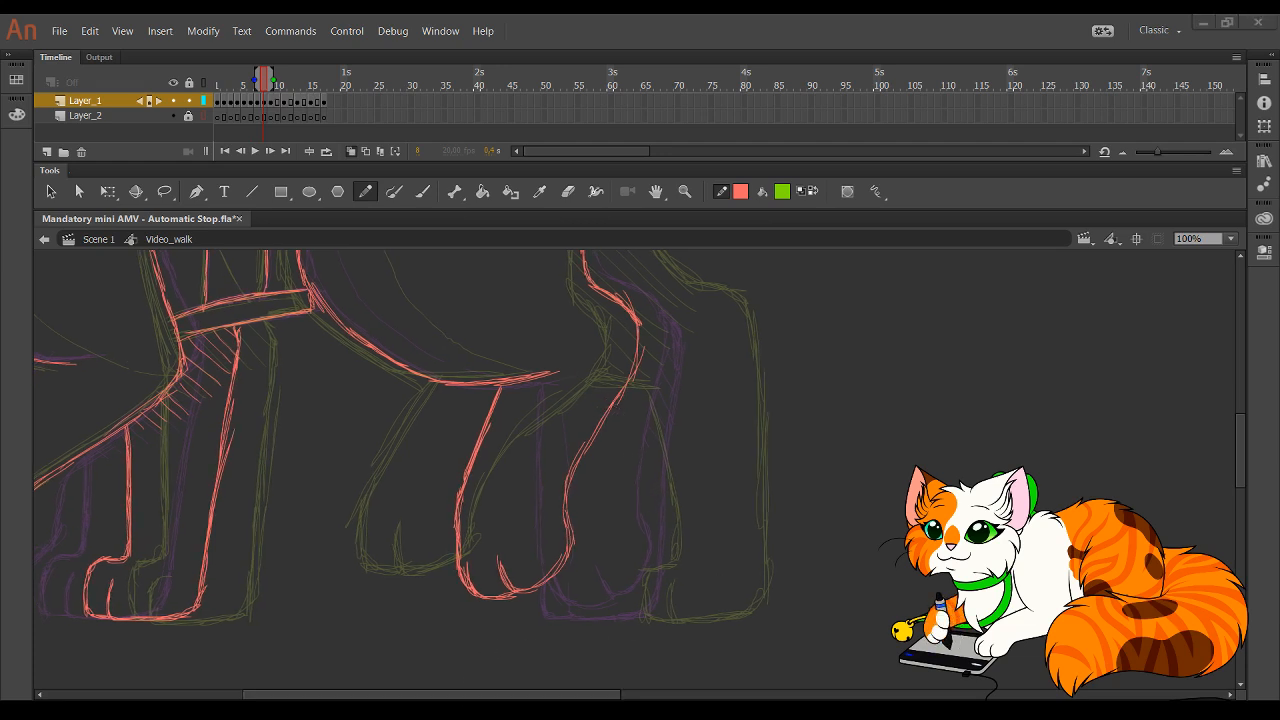
mouse_move(723, 283)
left_mouse_down()
mouse_move(683, 514)
mouse_move(708, 503)
left_mouse_up()
left_click_drag(493, 542, 210, 599)
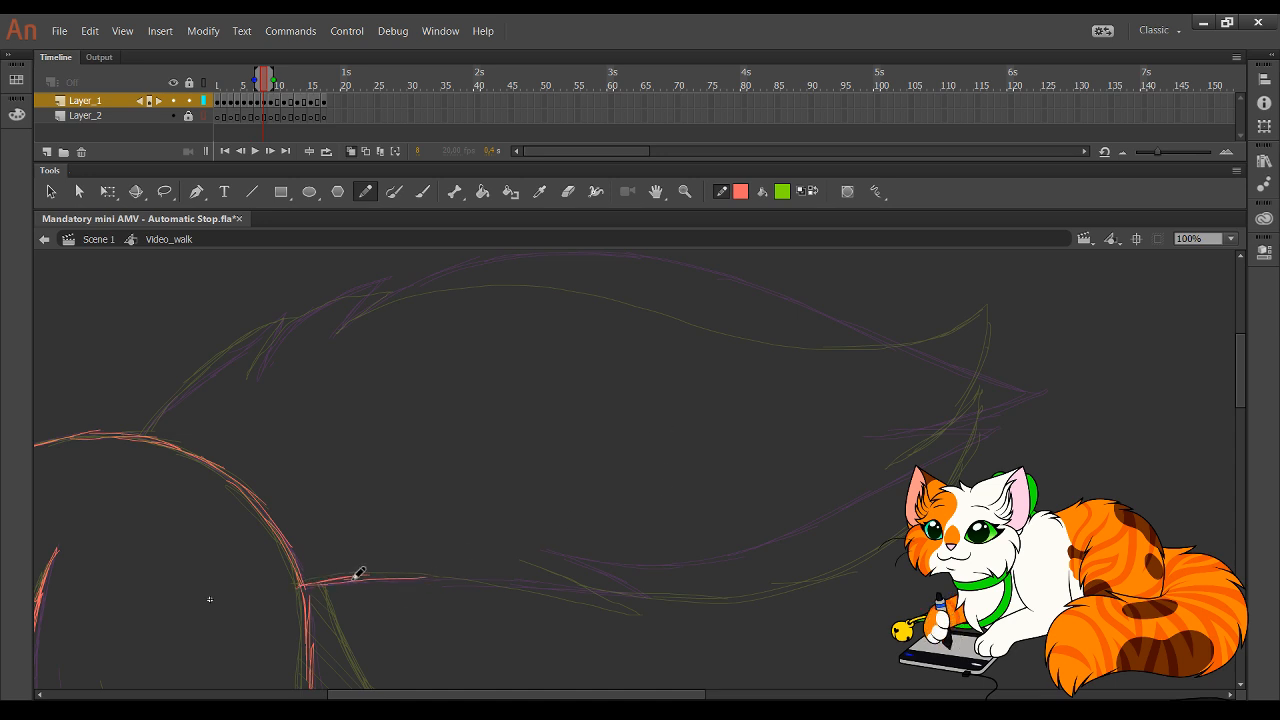
mouse_move(303, 580)
left_mouse_down()
mouse_move(456, 578)
mouse_move(642, 607)
left_mouse_up()
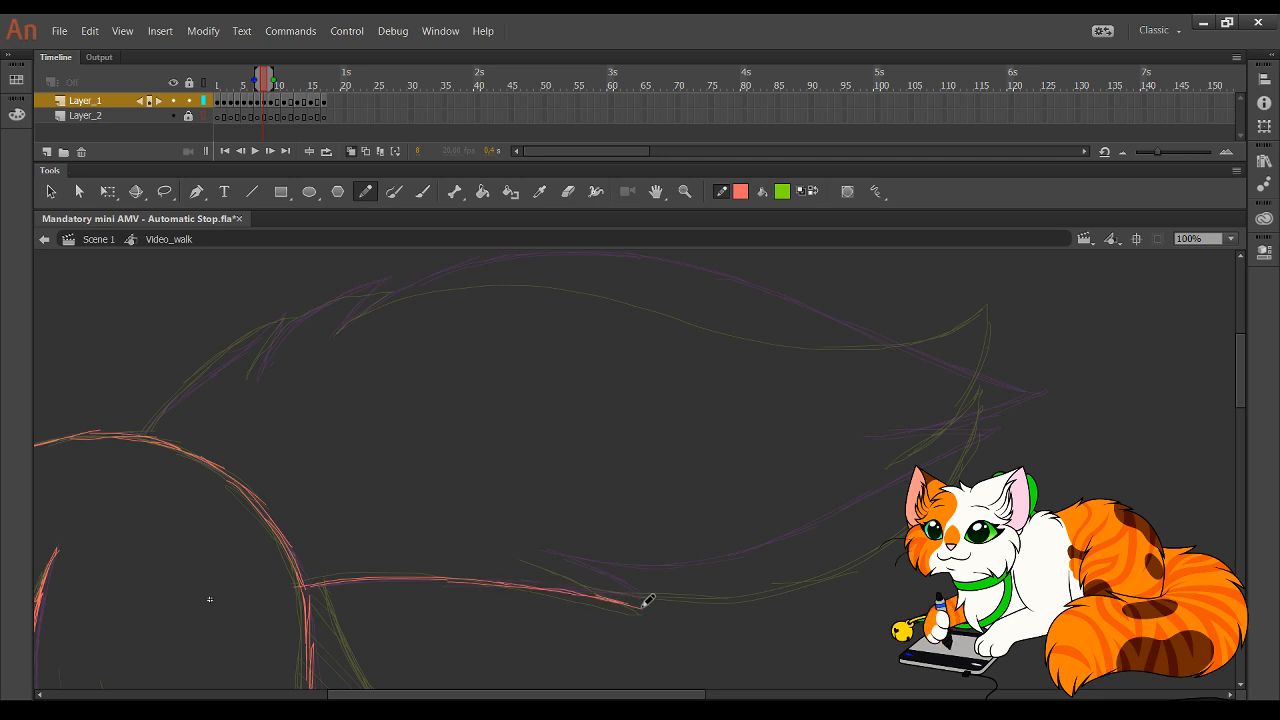
mouse_move(580, 574)
left_mouse_down()
mouse_move(643, 607)
mouse_move(626, 597)
left_mouse_up()
left_click_drag(545, 555, 605, 583)
mouse_move(558, 562)
left_mouse_down()
mouse_move(697, 580)
mouse_move(903, 515)
left_mouse_up()
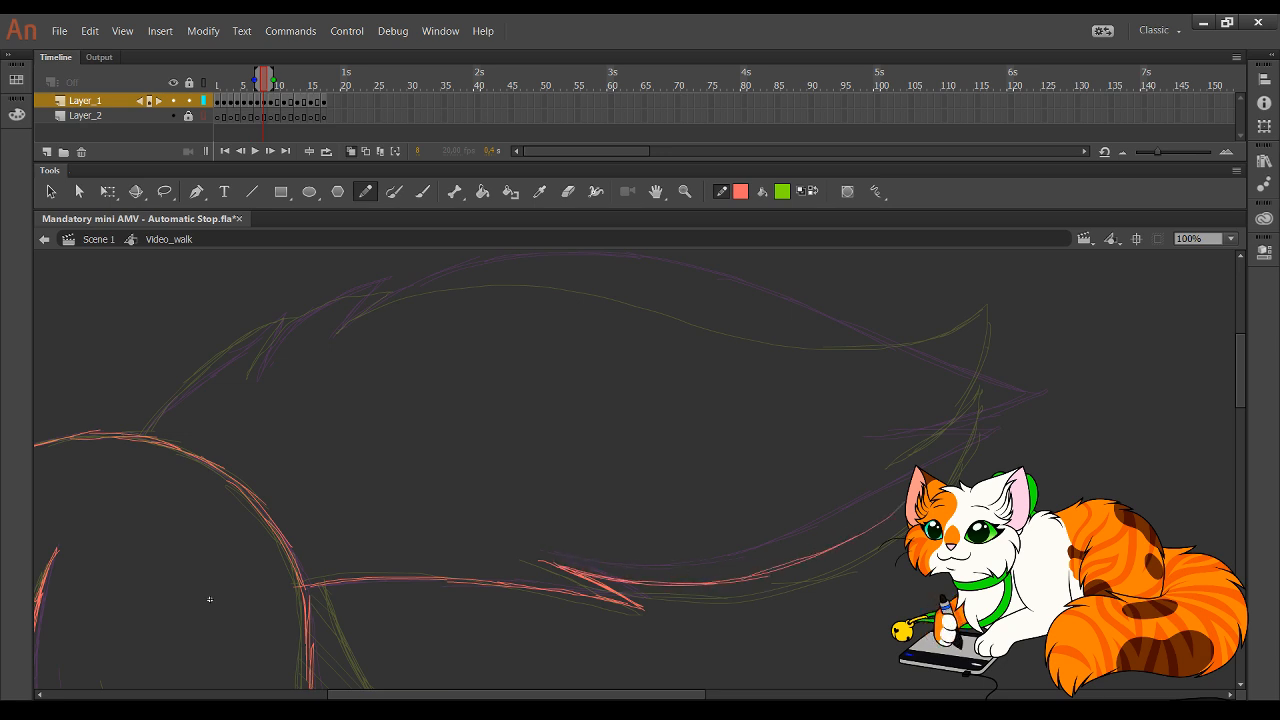
- Sketch the jagged fur at the tail tip and trace the tail's upper outline from the rump
mouse_move(778, 572)
left_mouse_down()
mouse_move(945, 469)
mouse_move(985, 421)
left_mouse_up()
mouse_move(938, 477)
left_mouse_down()
mouse_move(998, 411)
mouse_move(905, 446)
left_mouse_up()
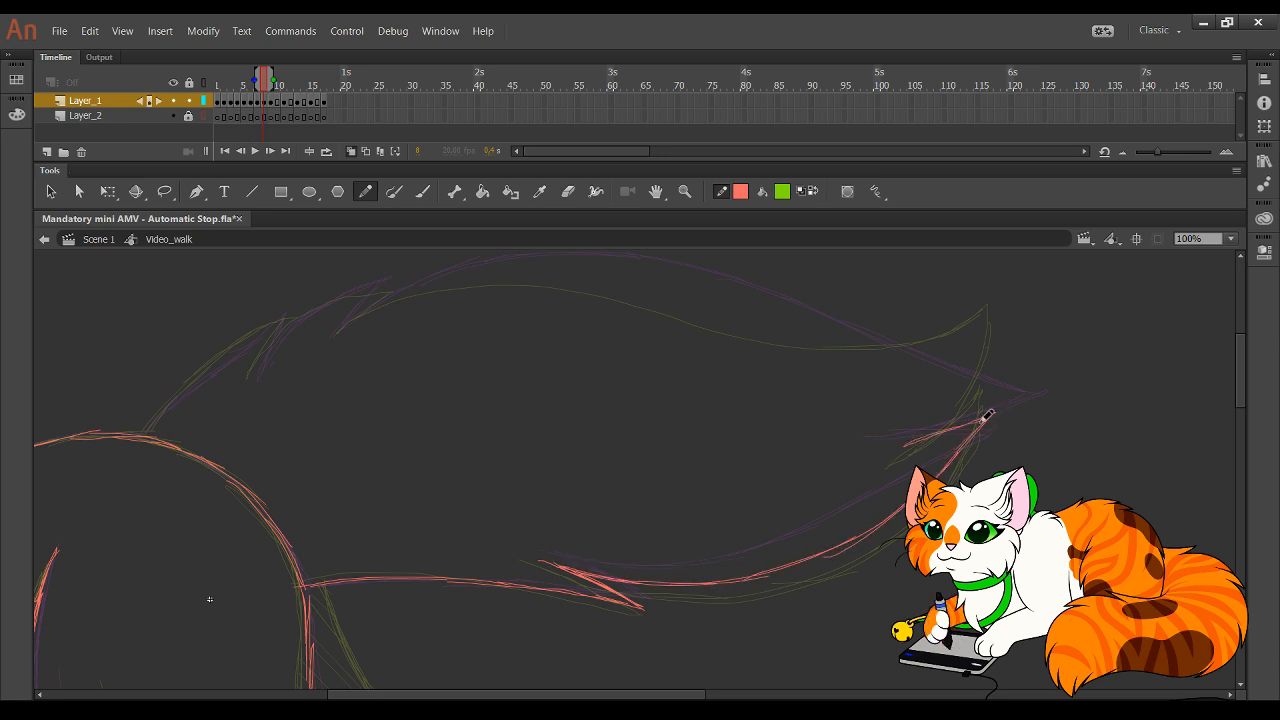
mouse_move(988, 414)
left_mouse_down()
mouse_move(881, 450)
mouse_move(930, 433)
mouse_move(1009, 374)
mouse_move(966, 410)
mouse_move(1027, 352)
left_mouse_up()
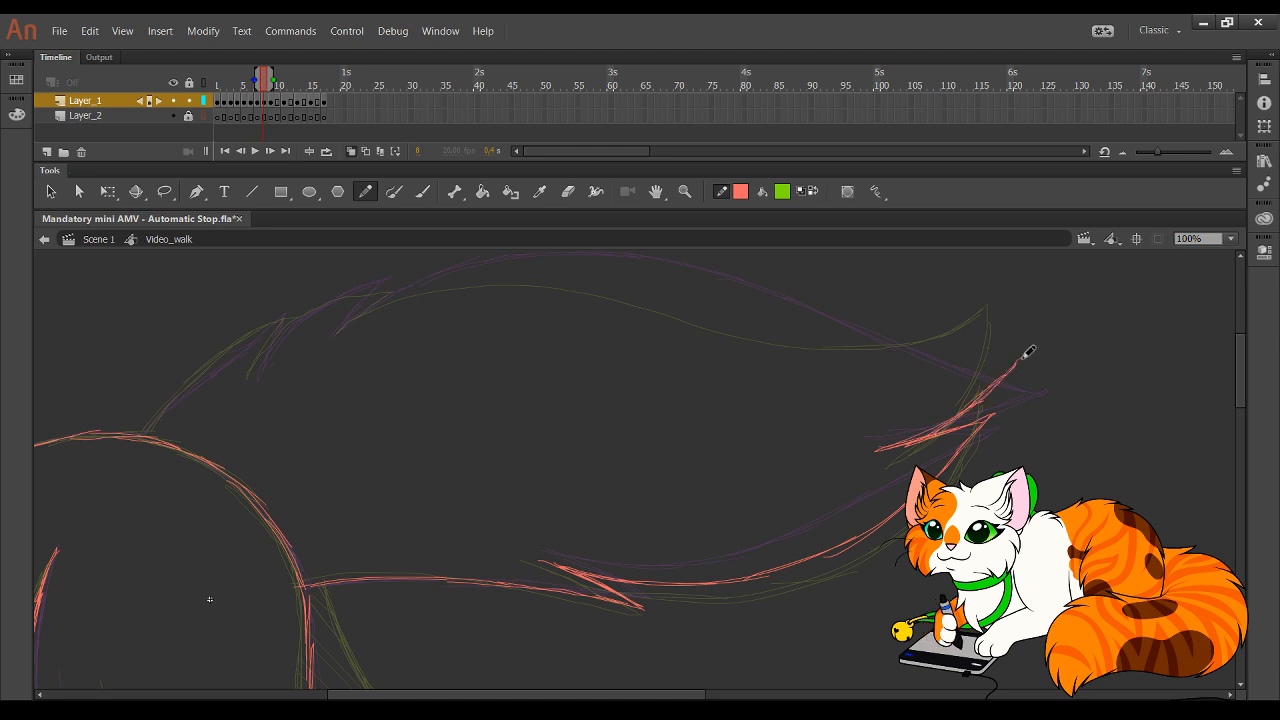
left_click_drag(494, 406, 511, 453)
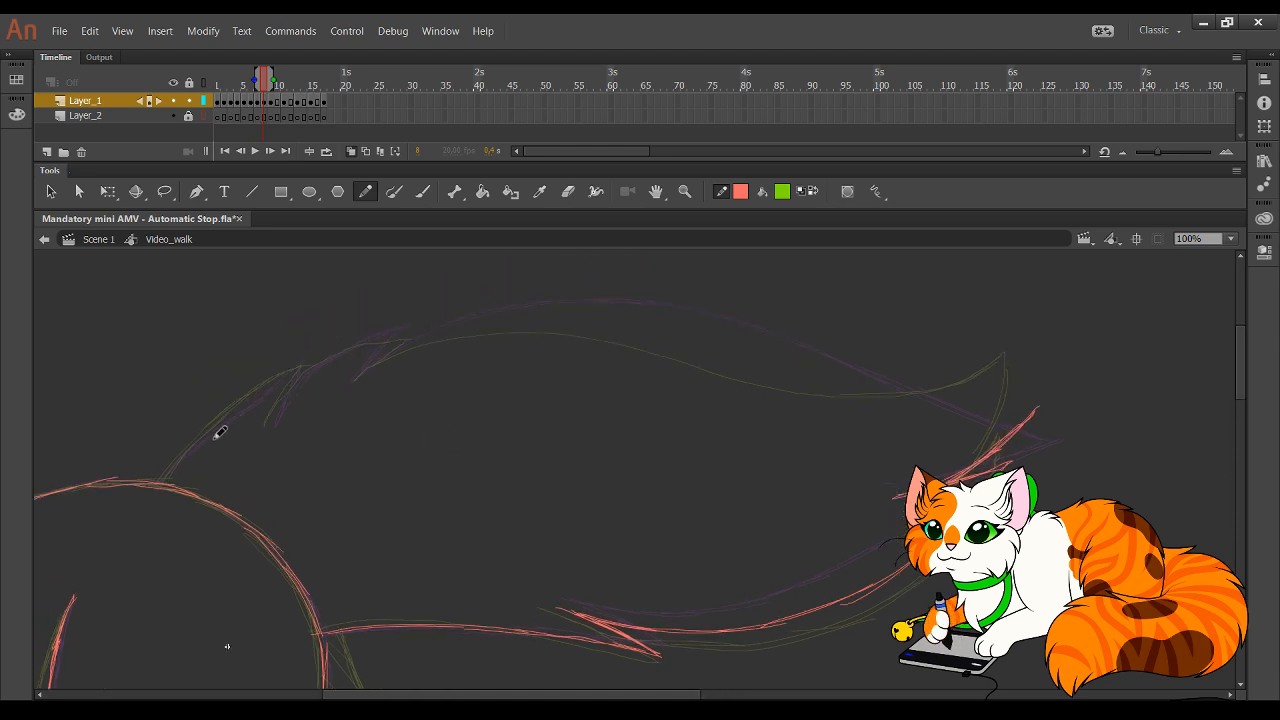
mouse_move(172, 483)
left_mouse_down()
mouse_move(294, 363)
mouse_move(313, 355)
mouse_move(276, 425)
mouse_move(336, 355)
mouse_move(420, 324)
mouse_move(354, 385)
mouse_move(474, 320)
mouse_move(537, 306)
mouse_move(716, 334)
mouse_move(683, 326)
mouse_move(883, 391)
mouse_move(871, 380)
mouse_move(958, 400)
left_mouse_up()
- Draw the far hind leg's rear outline from the paw up over the hock and thigh towards the tail base
mouse_move(411, 543)
left_mouse_down()
mouse_move(560, 503)
mouse_move(609, 433)
mouse_move(688, 436)
left_mouse_up()
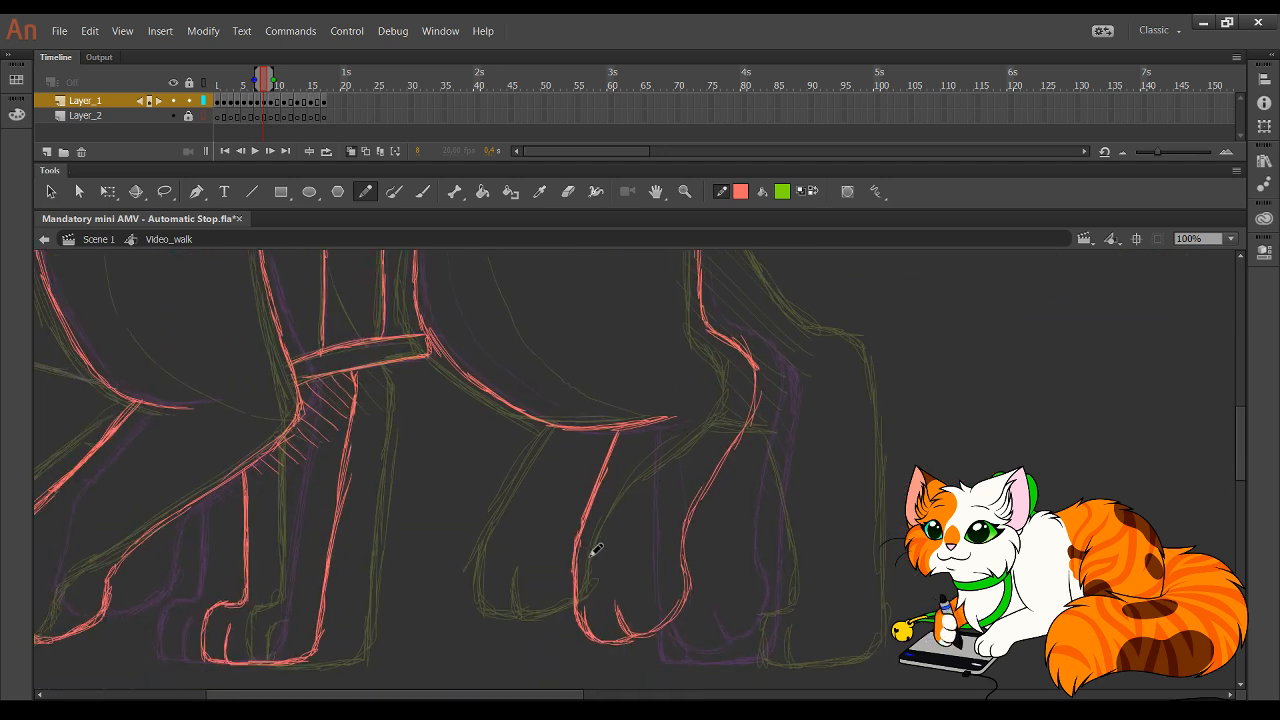
mouse_move(686, 600)
left_mouse_down()
mouse_move(604, 493)
mouse_move(648, 557)
mouse_move(649, 527)
mouse_move(649, 539)
mouse_move(698, 553)
mouse_move(686, 556)
mouse_move(722, 553)
mouse_move(760, 294)
mouse_move(752, 266)
left_mouse_up()
left_click_drag(762, 315, 754, 496)
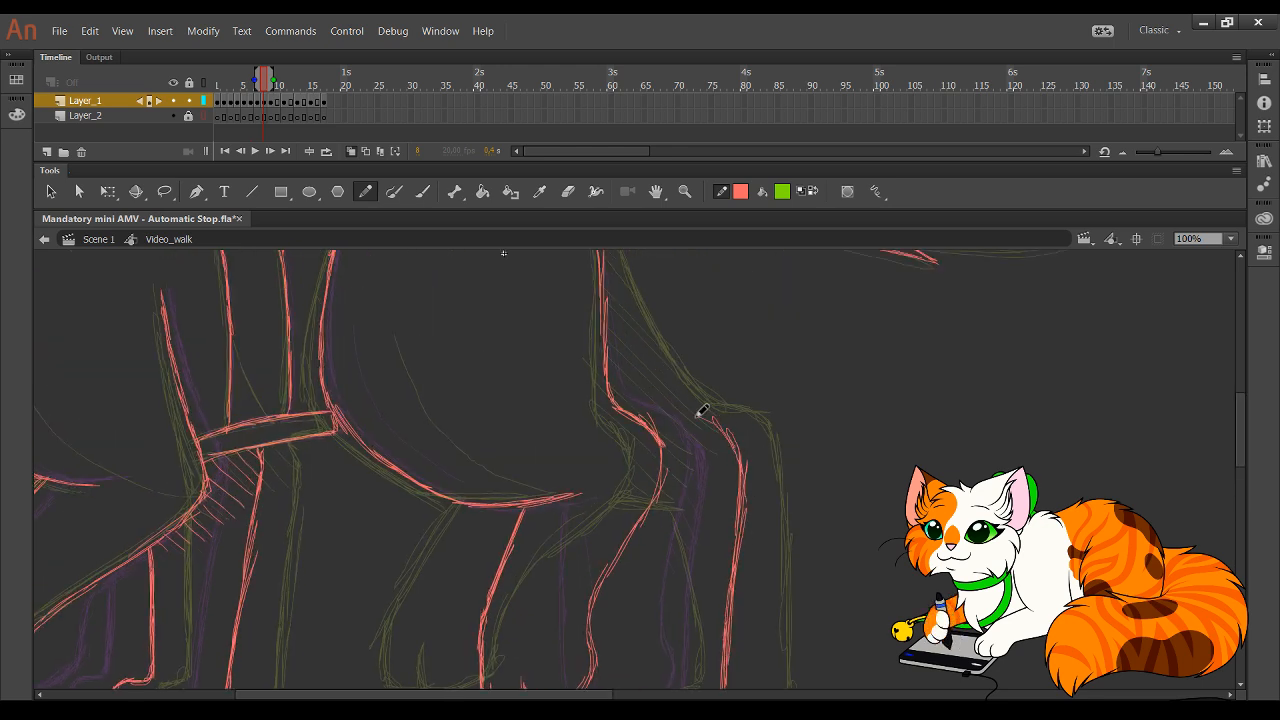
mouse_move(693, 414)
left_mouse_down()
mouse_move(658, 403)
mouse_move(617, 303)
left_mouse_up()
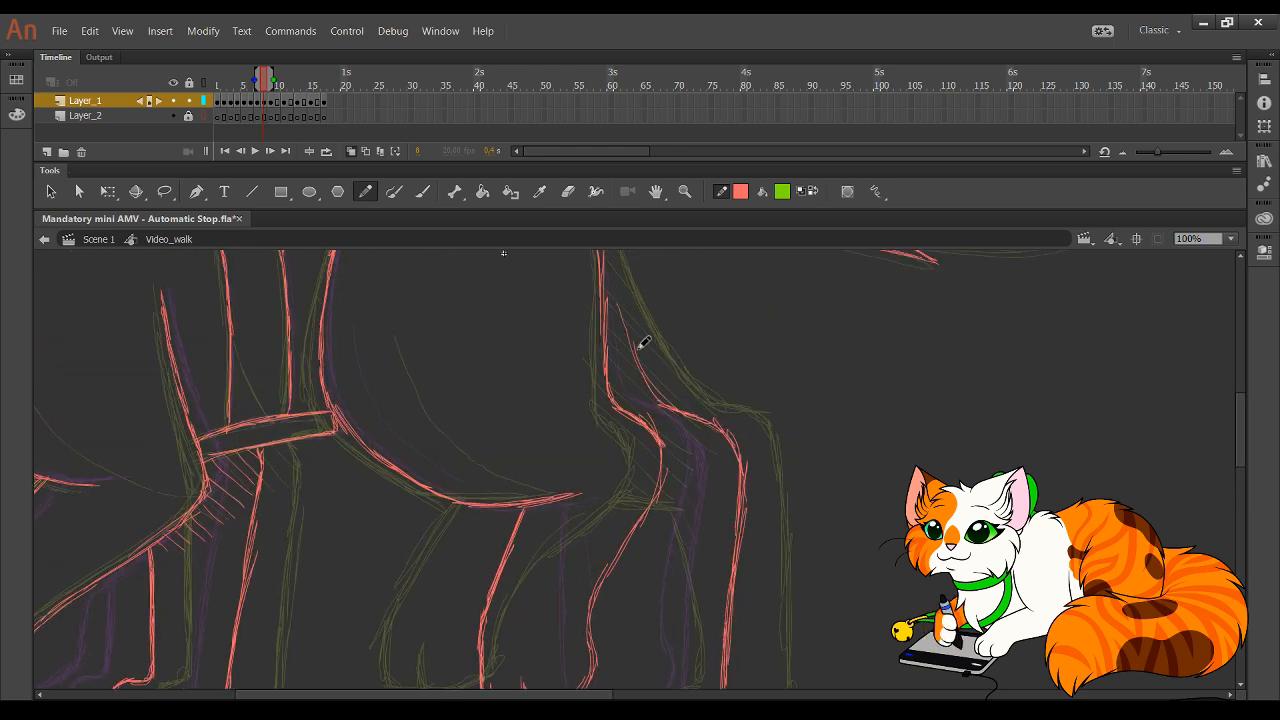
left_click_drag(633, 347, 611, 262)
- Reinforce the far hind leg's thigh and hock line, and draw its paw front and front edge up to the near leg
left_click_drag(654, 323, 668, 420)
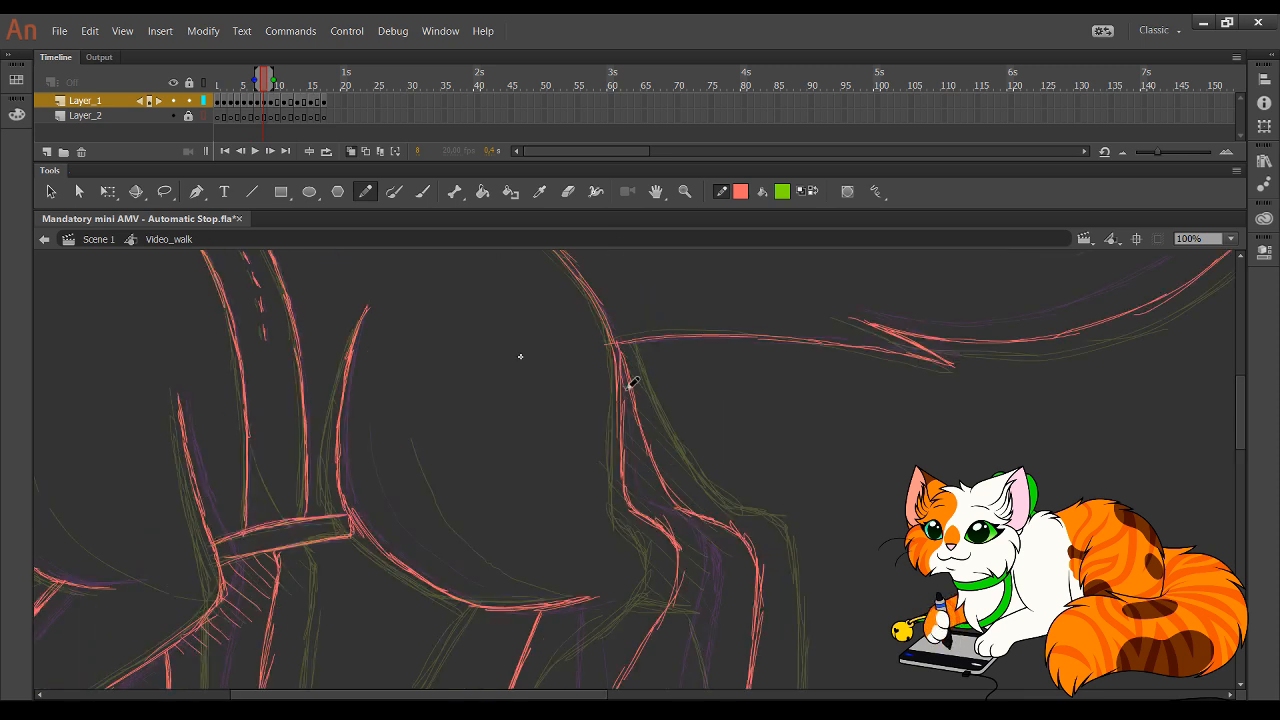
mouse_move(698, 494)
left_mouse_down()
mouse_move(697, 374)
mouse_move(701, 465)
left_mouse_up()
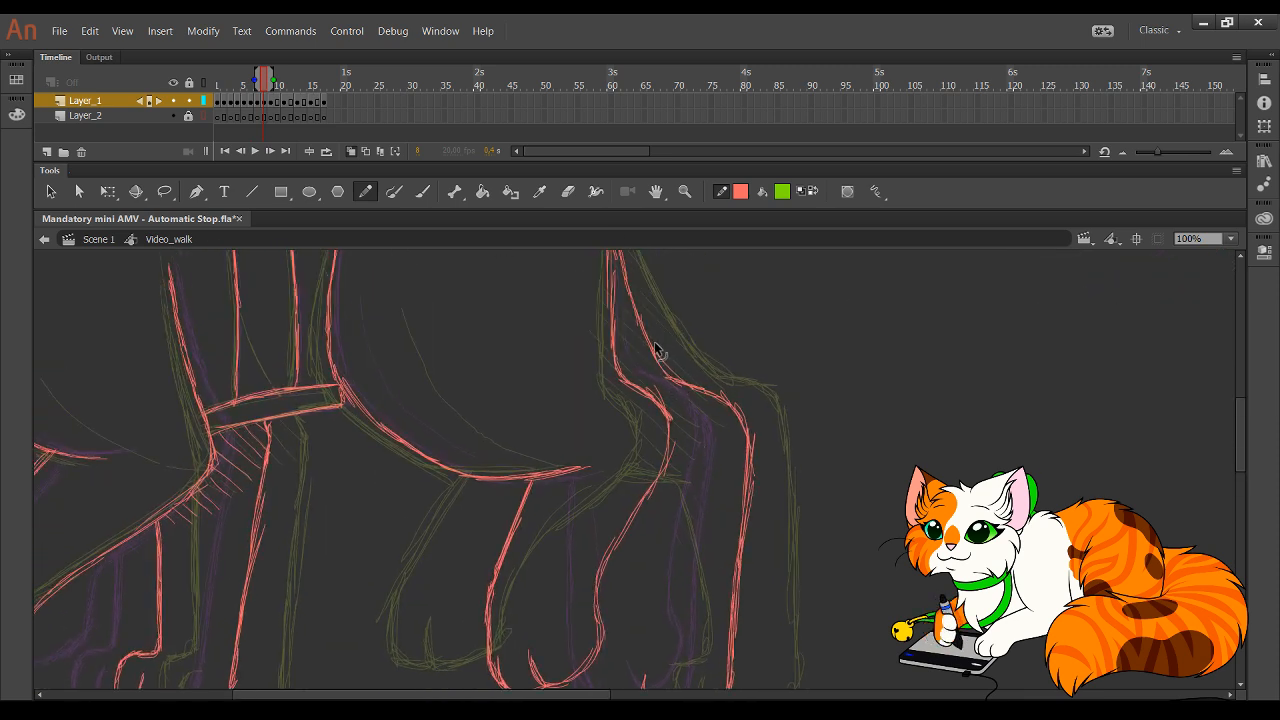
mouse_move(636, 296)
left_mouse_down()
mouse_move(618, 249)
mouse_move(661, 390)
left_mouse_up()
left_click_drag(627, 326, 617, 291)
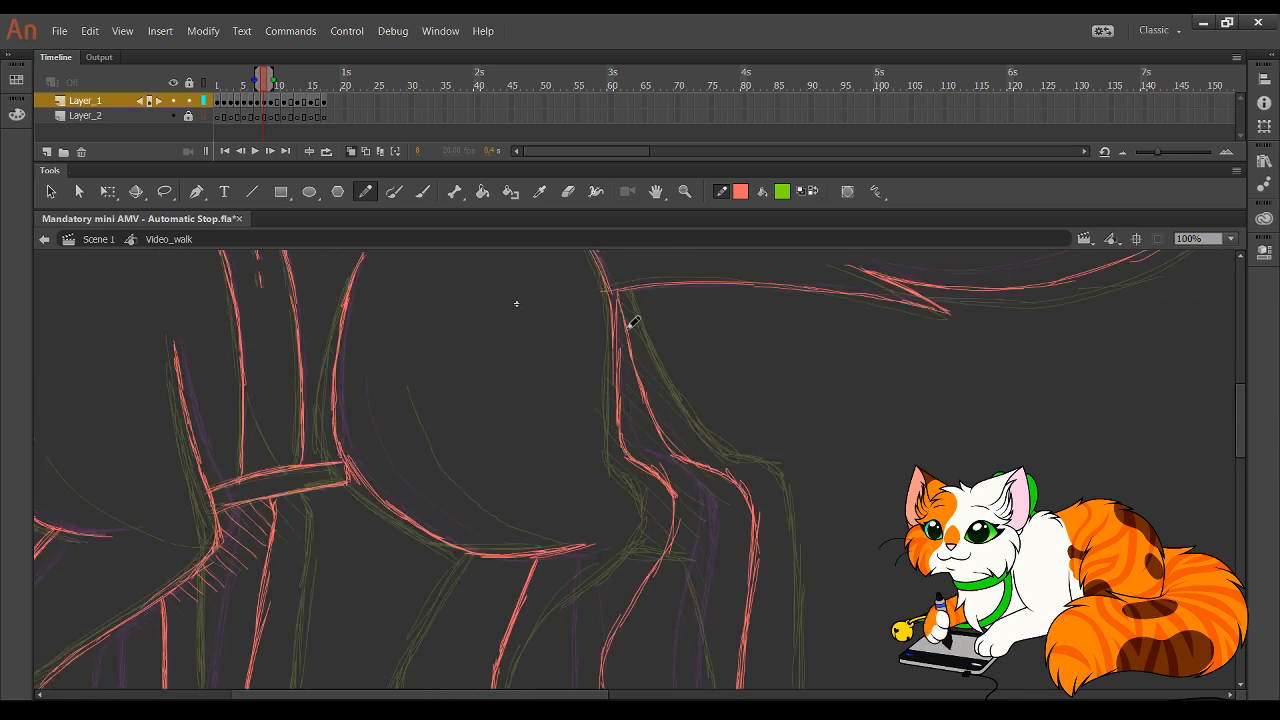
mouse_move(658, 419)
left_mouse_down()
mouse_move(701, 469)
mouse_move(740, 478)
left_mouse_up()
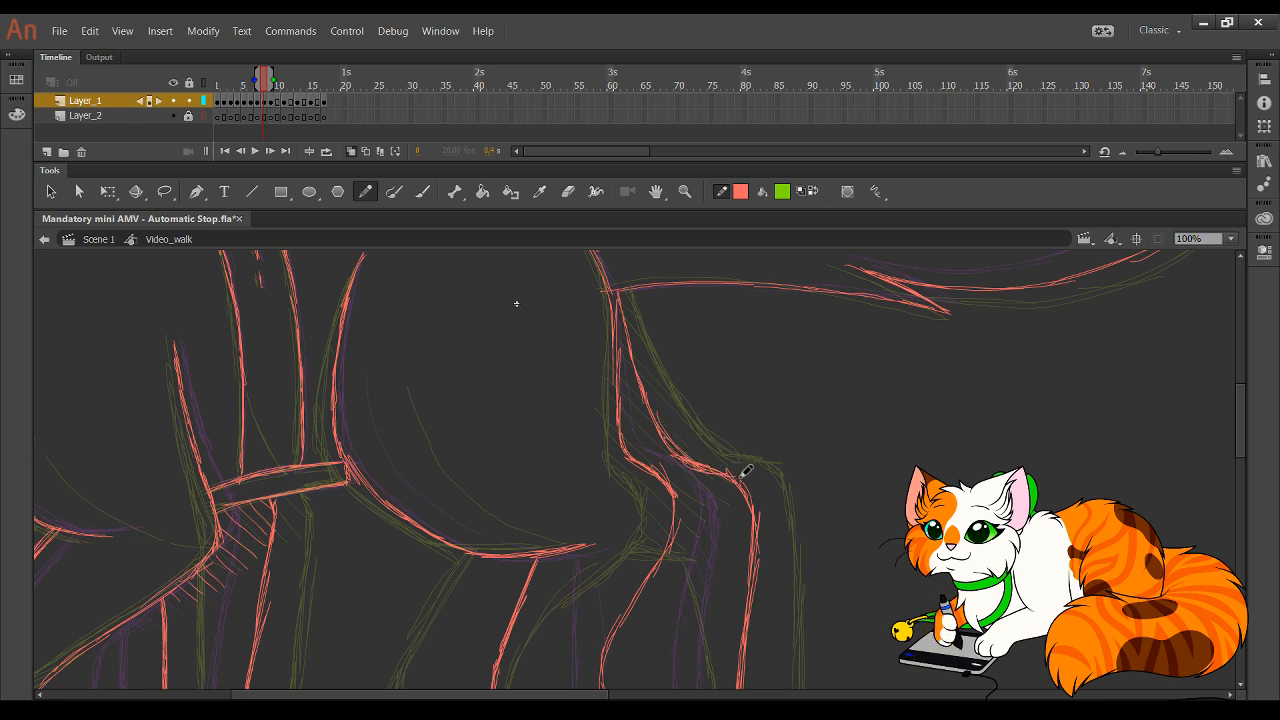
scroll(745, 470, "down", 5)
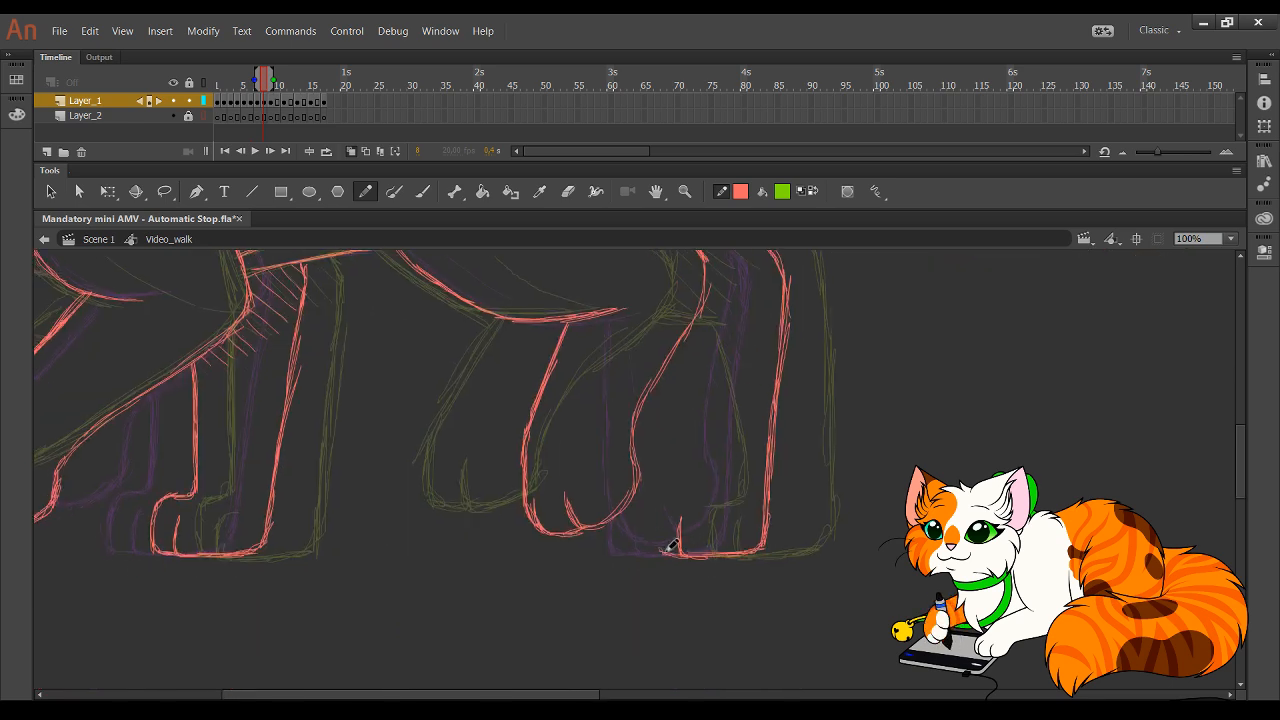
mouse_move(670, 546)
left_mouse_down()
mouse_move(656, 519)
mouse_move(658, 554)
mouse_move(663, 498)
mouse_move(678, 496)
mouse_move(689, 463)
mouse_move(689, 484)
mouse_move(684, 377)
mouse_move(692, 456)
mouse_move(687, 352)
left_mouse_up()
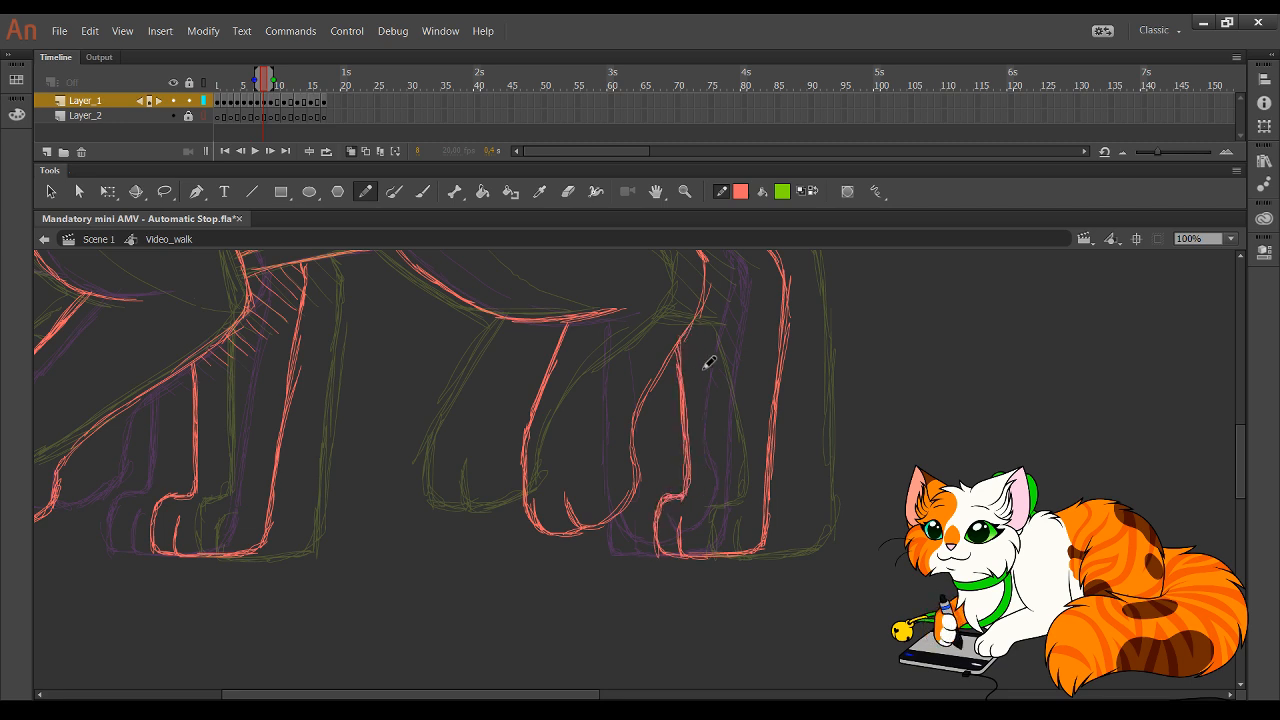
- Shade the upper part of the far hind leg behind the near leg with diagonal hatching, from the thigh to below the hock
mouse_move(735, 387)
left_mouse_down()
mouse_move(777, 551)
mouse_move(744, 546)
left_mouse_up()
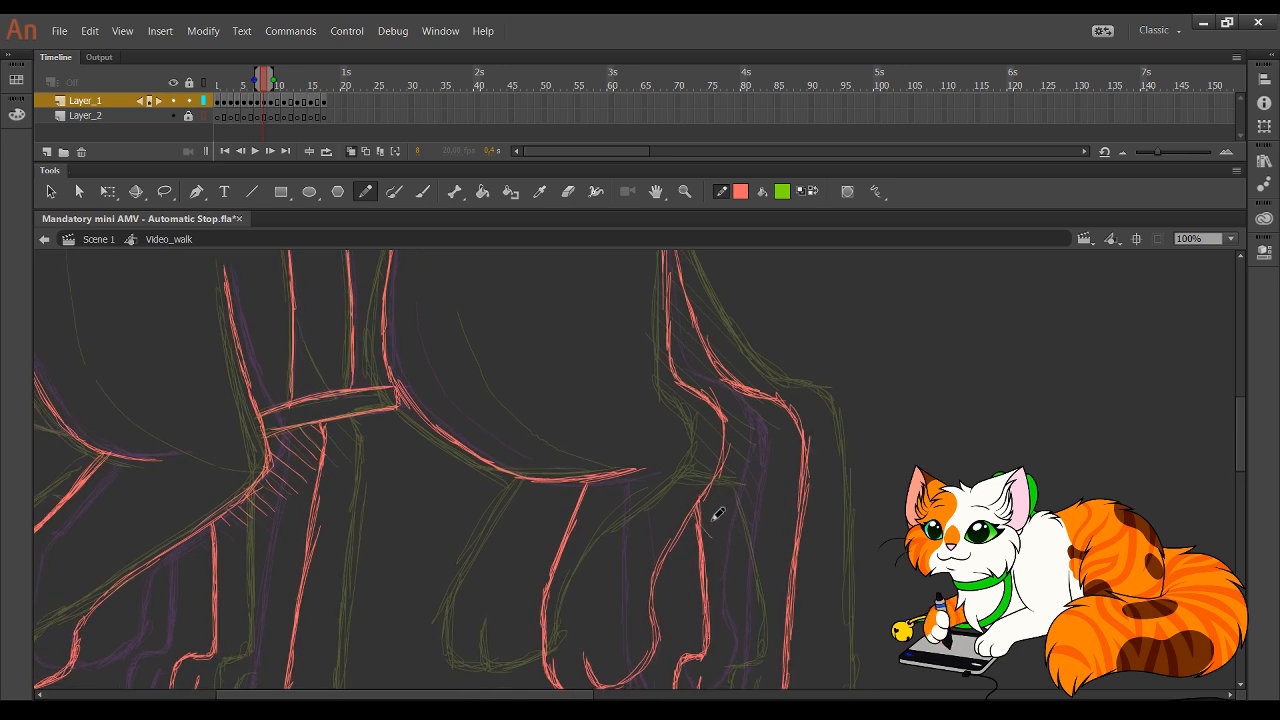
left_click_drag(750, 500, 762, 517)
mouse_move(730, 445)
left_mouse_down()
mouse_move(728, 412)
mouse_move(782, 481)
left_mouse_up()
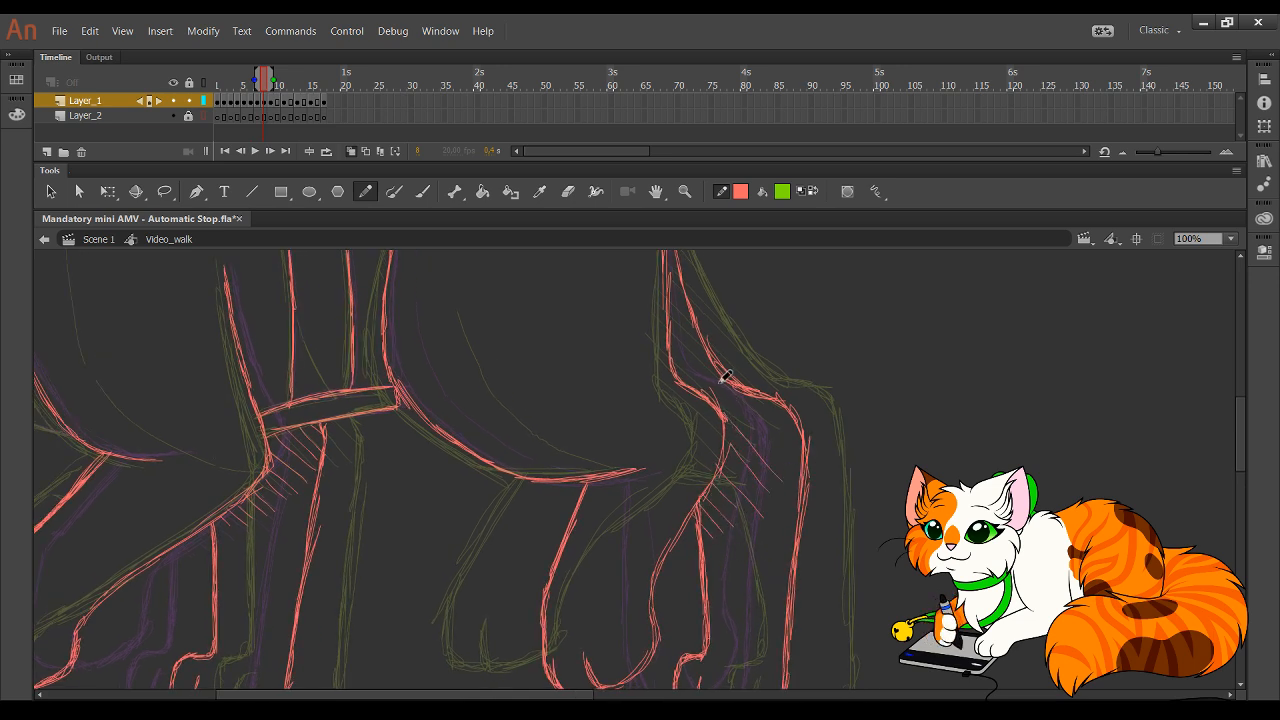
left_click_drag(674, 343, 703, 382)
left_click_drag(671, 310, 792, 473)
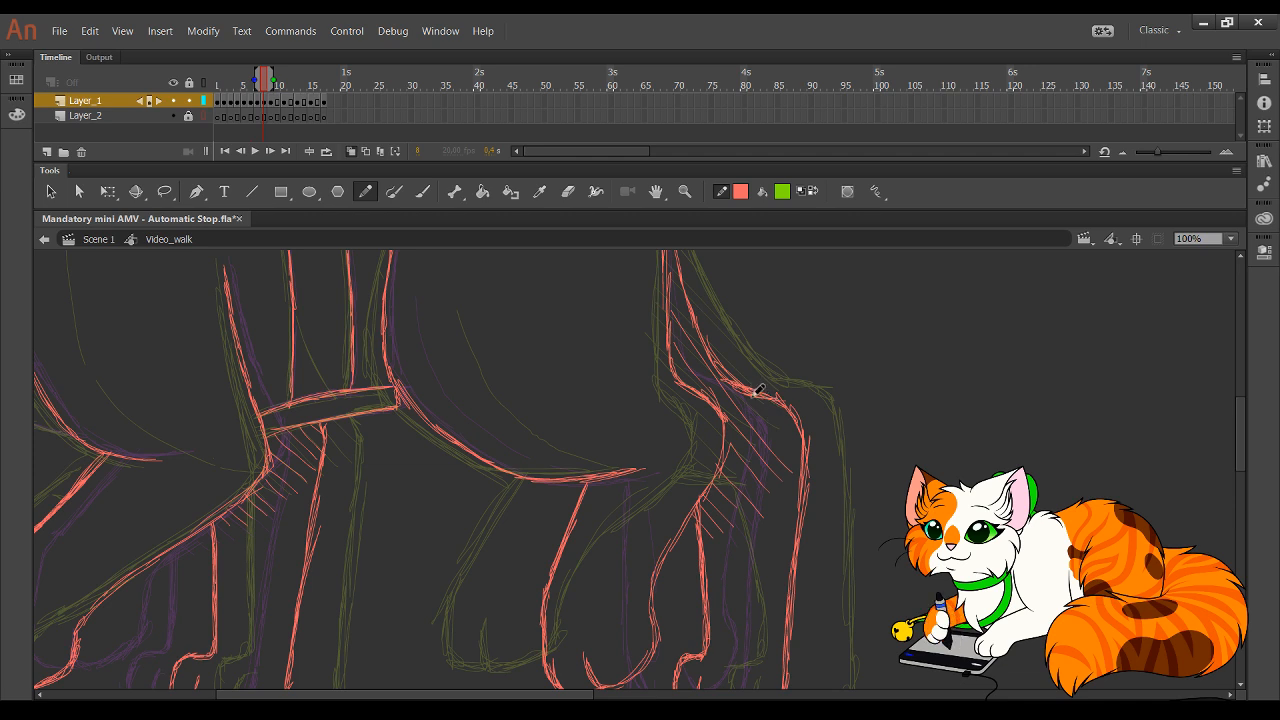
left_click_drag(751, 398, 802, 460)
left_click_drag(780, 420, 801, 442)
left_click_drag(680, 282, 700, 338)
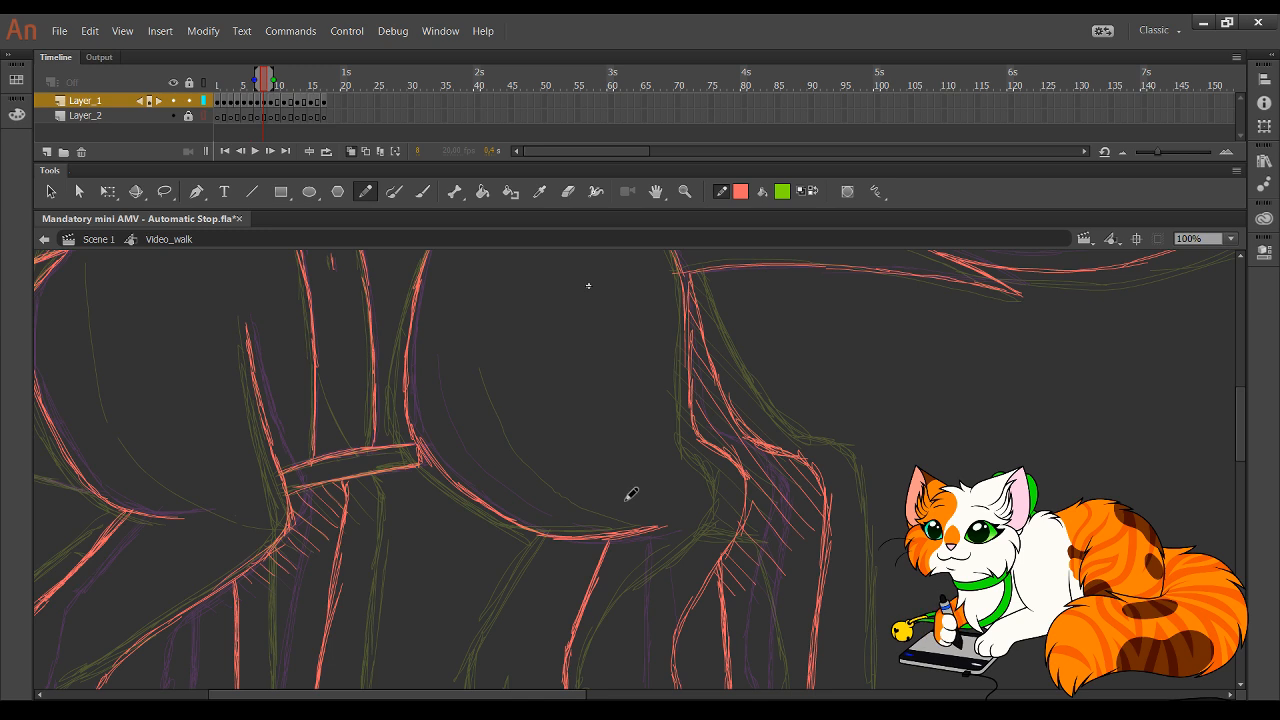
- Check the following frames, remove the stray diagonal strokes between cheek and shoulder in frame 10, and return to frame 8
mouse_move(616, 538)
left_mouse_down()
mouse_move(611, 466)
mouse_move(694, 489)
mouse_move(711, 540)
mouse_move(690, 551)
mouse_move(723, 529)
mouse_move(666, 451)
mouse_move(606, 417)
mouse_move(426, 498)
mouse_move(640, 440)
mouse_move(520, 486)
mouse_move(563, 523)
mouse_move(640, 546)
left_mouse_up()
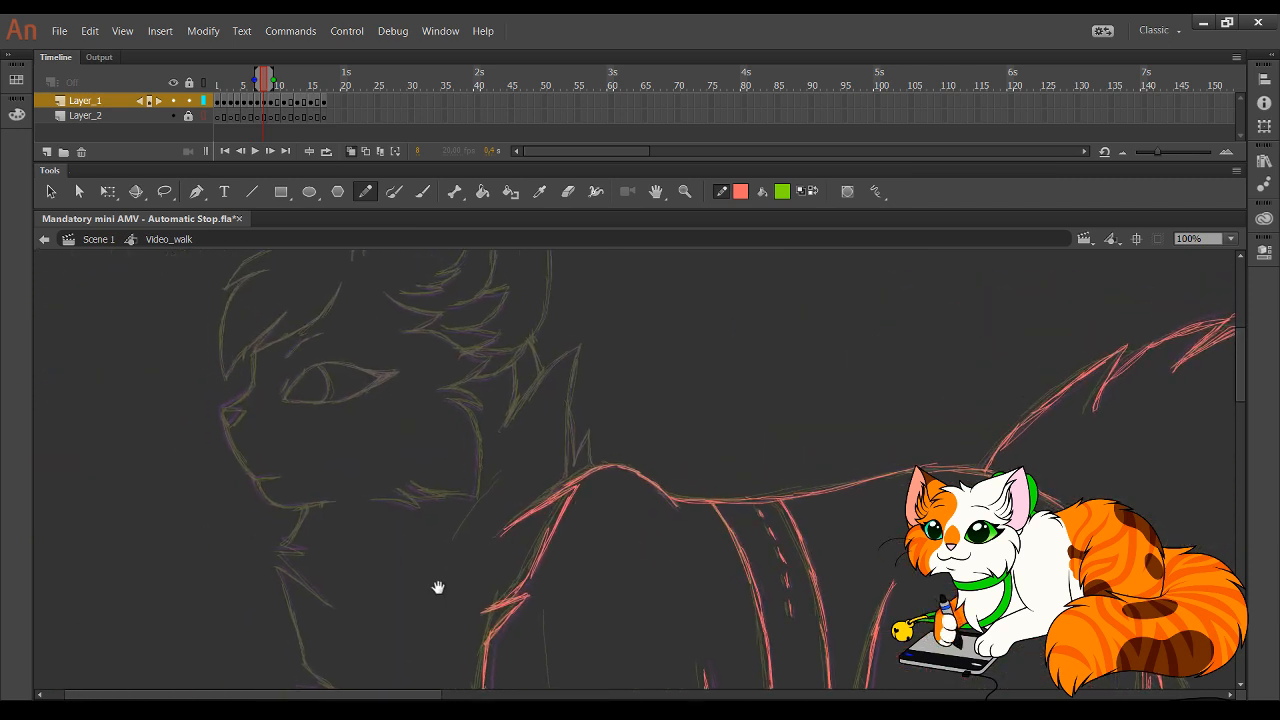
left_click_drag(438, 587, 483, 586)
left_click(274, 151)
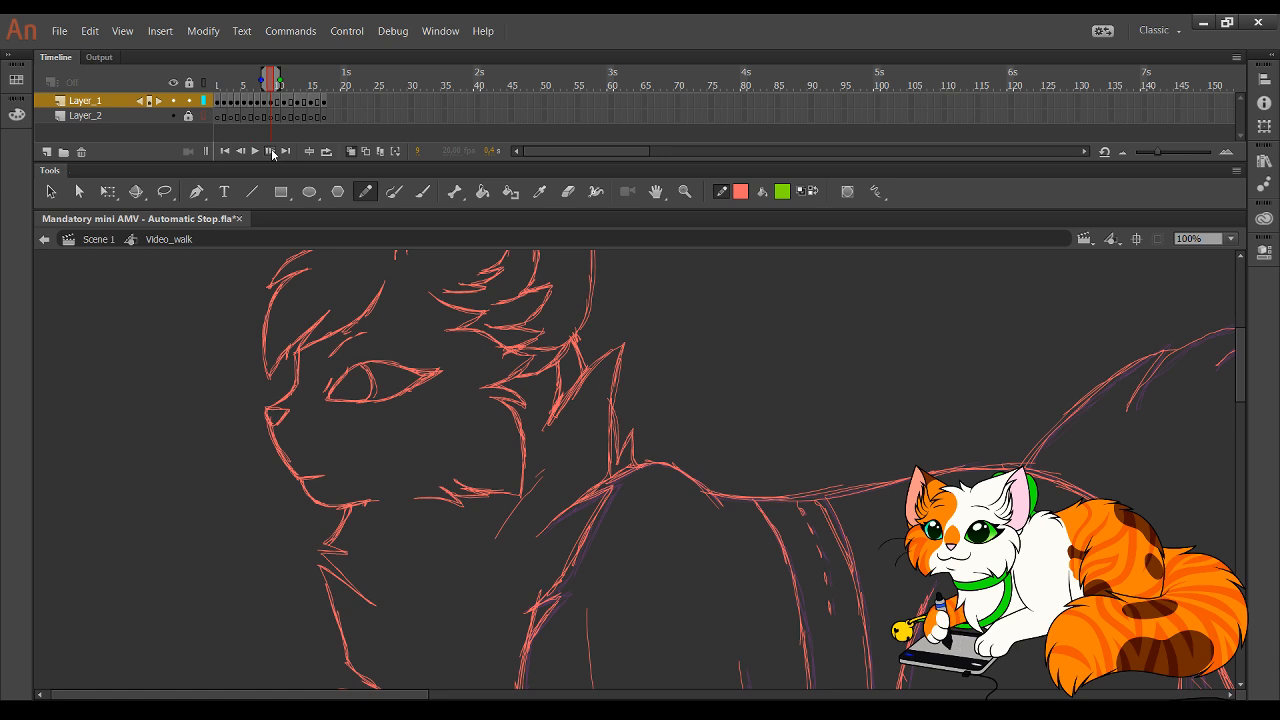
left_click(271, 151)
left_click(271, 151)
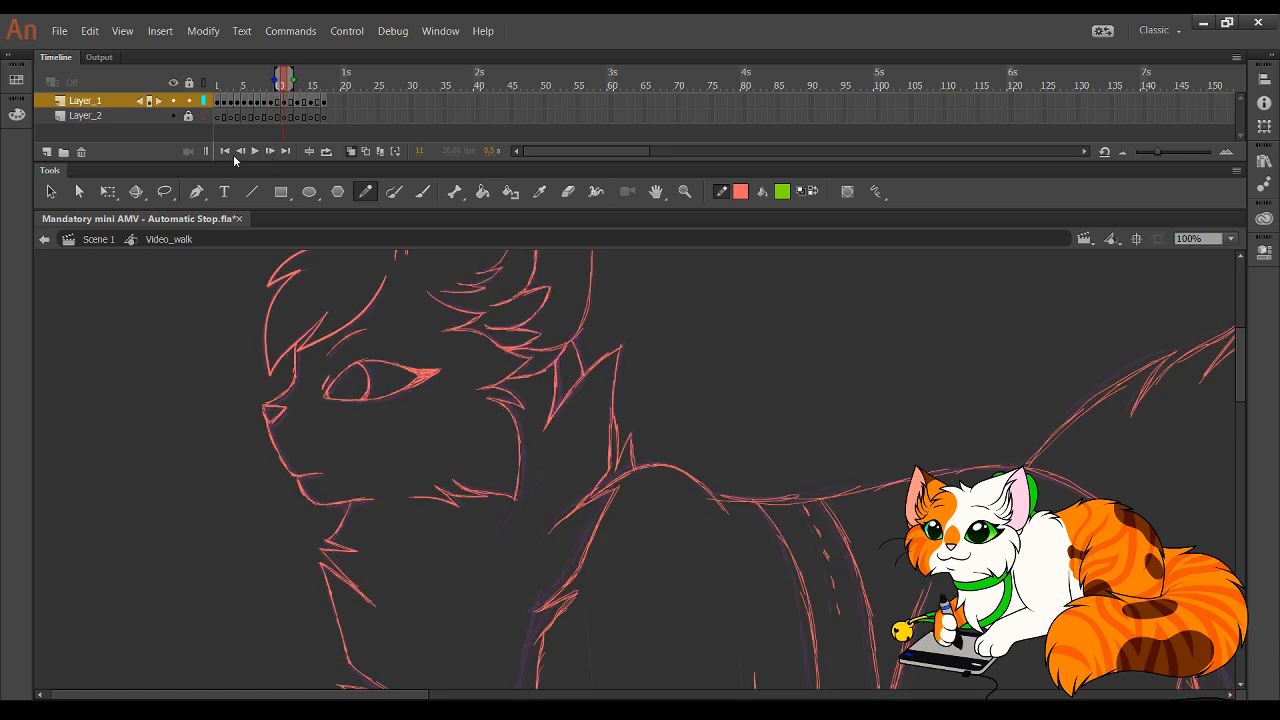
left_click(241, 151)
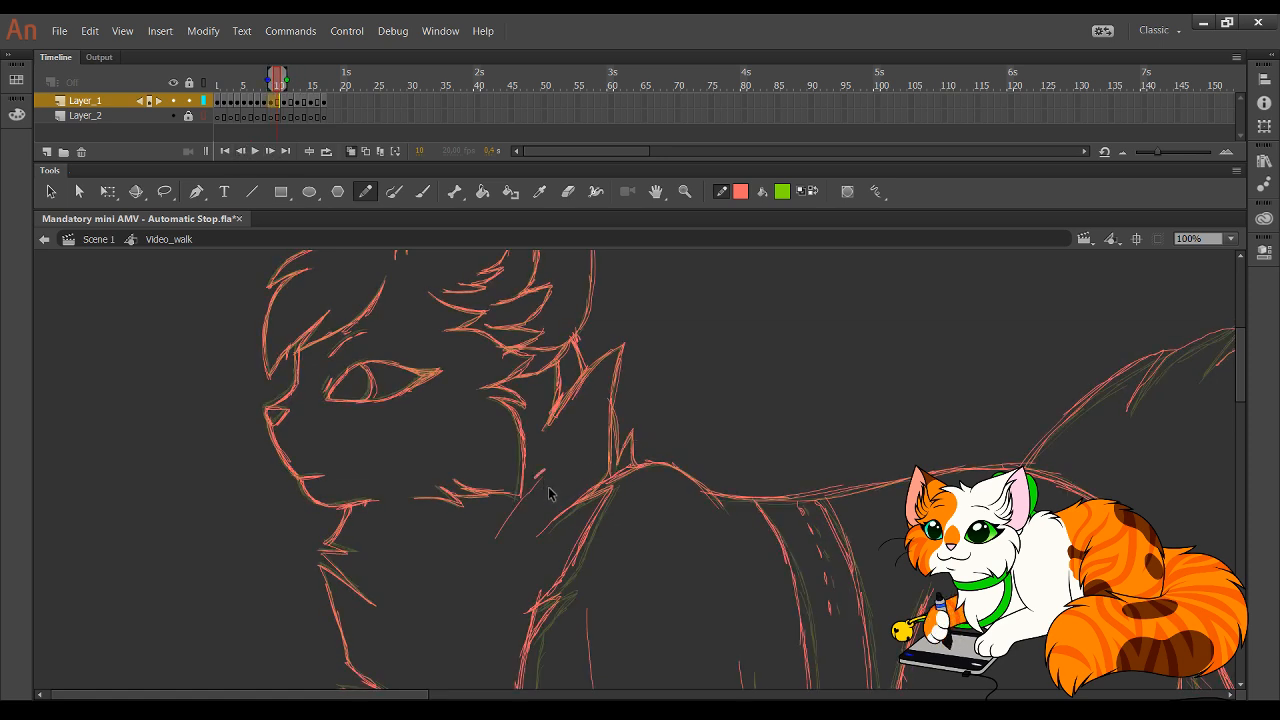
left_click_drag(544, 475, 496, 540)
key("ctrl+z")
key("ctrl+z")
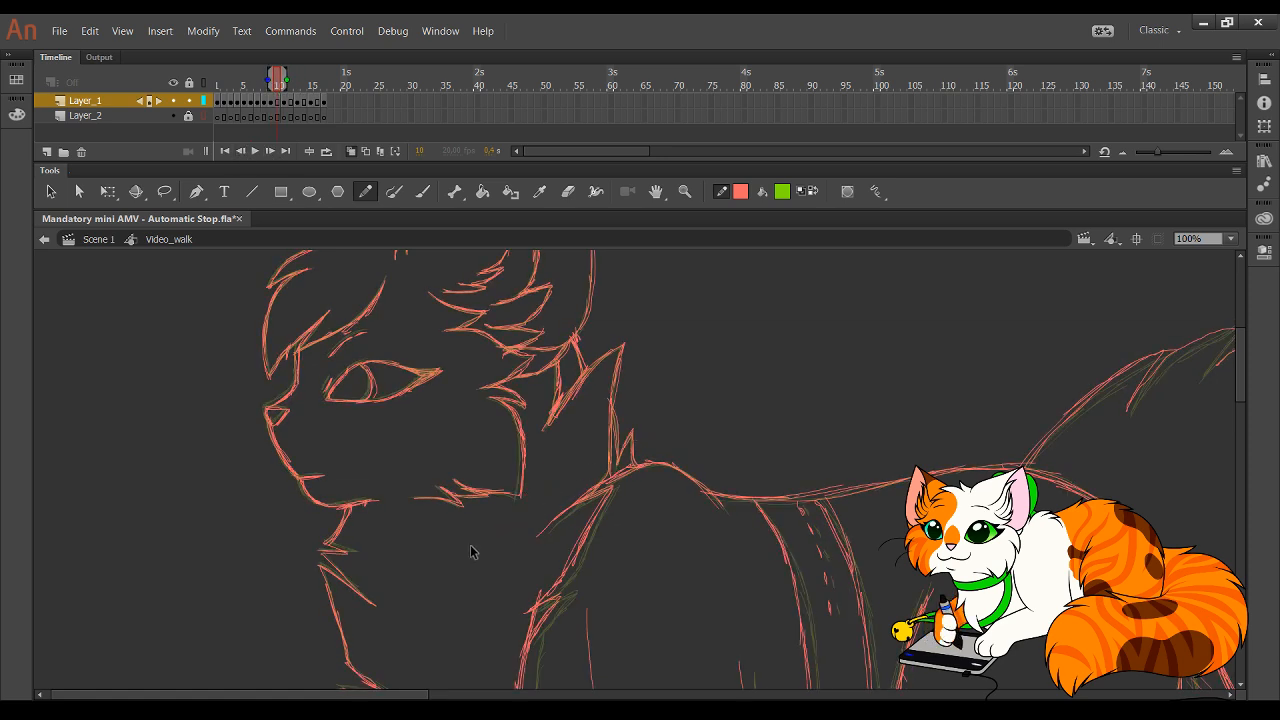
left_click(241, 151)
left_click(241, 151)
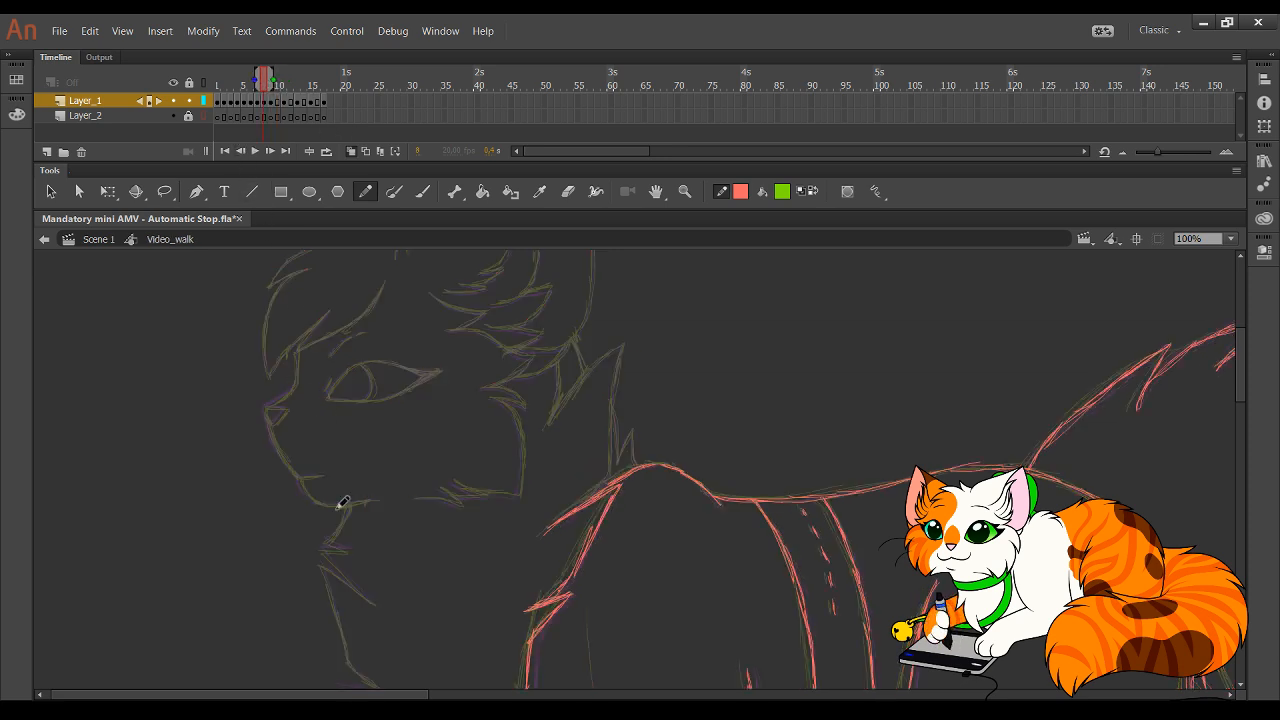
- Zoom in on the chest and trace its jagged fur outline from the lower chest up the throat to the chin
key("space")
mouse_move(465, 566)
left_mouse_down()
mouse_move(494, 386)
mouse_move(523, 477)
mouse_move(509, 606)
left_mouse_up()
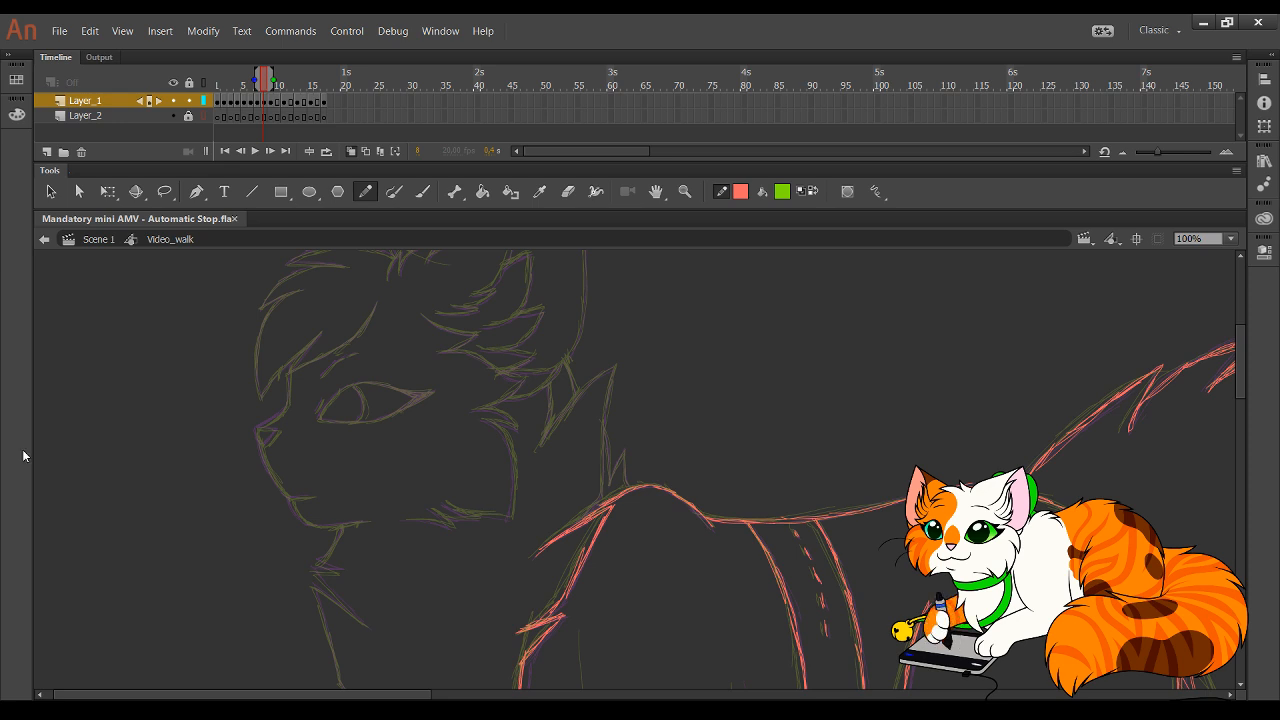
left_click_drag(357, 375, 567, 453)
key("ctrl+z")
left_click_drag(625, 507, 314, 220)
left_click_drag(415, 334, 723, 347)
left_click(685, 191)
mouse_move(271, 424)
left_mouse_down()
mouse_move(728, 690)
mouse_move(980, 697)
left_mouse_up()
left_click(366, 192)
mouse_move(206, 382)
left_mouse_down()
mouse_move(268, 424)
mouse_move(360, 524)
left_mouse_up()
mouse_move(308, 457)
left_mouse_down()
mouse_move(440, 586)
mouse_move(594, 624)
mouse_move(580, 618)
left_mouse_up()
left_click_drag(362, 396, 557, 614)
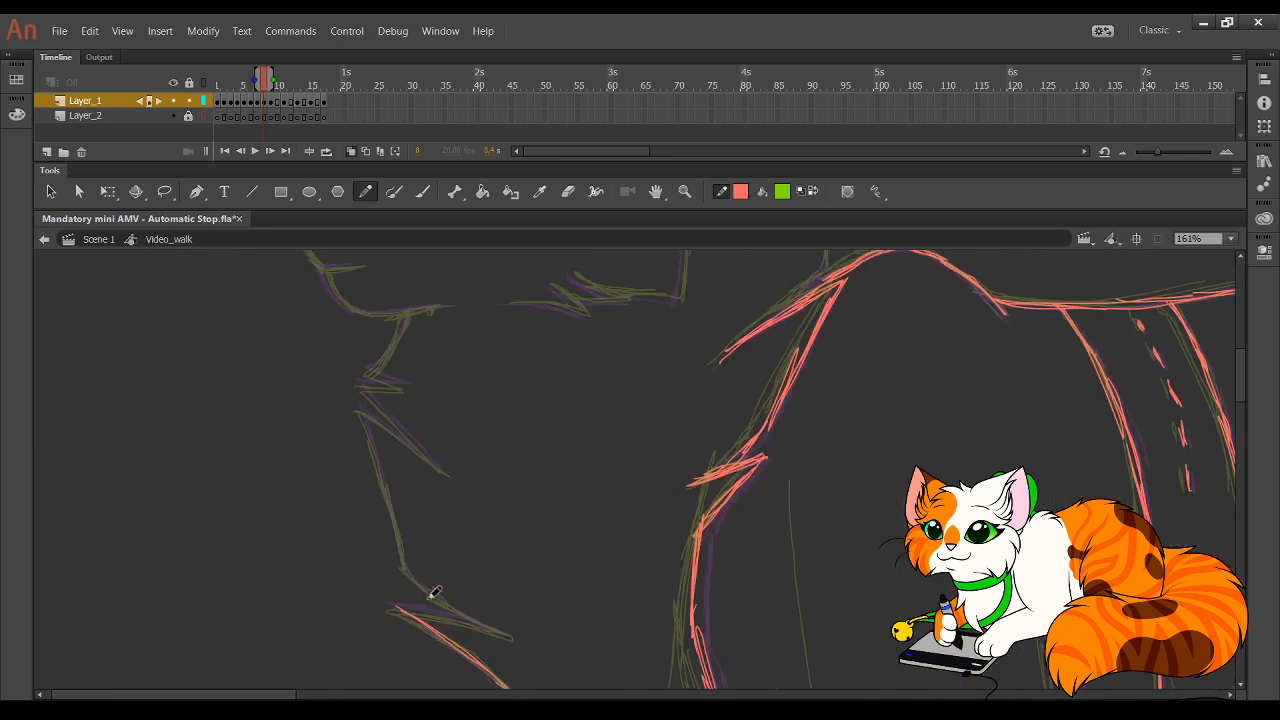
mouse_move(396, 607)
left_mouse_down()
mouse_move(513, 637)
mouse_move(449, 600)
mouse_move(366, 420)
mouse_move(429, 451)
mouse_move(362, 381)
mouse_move(416, 309)
left_mouse_up()
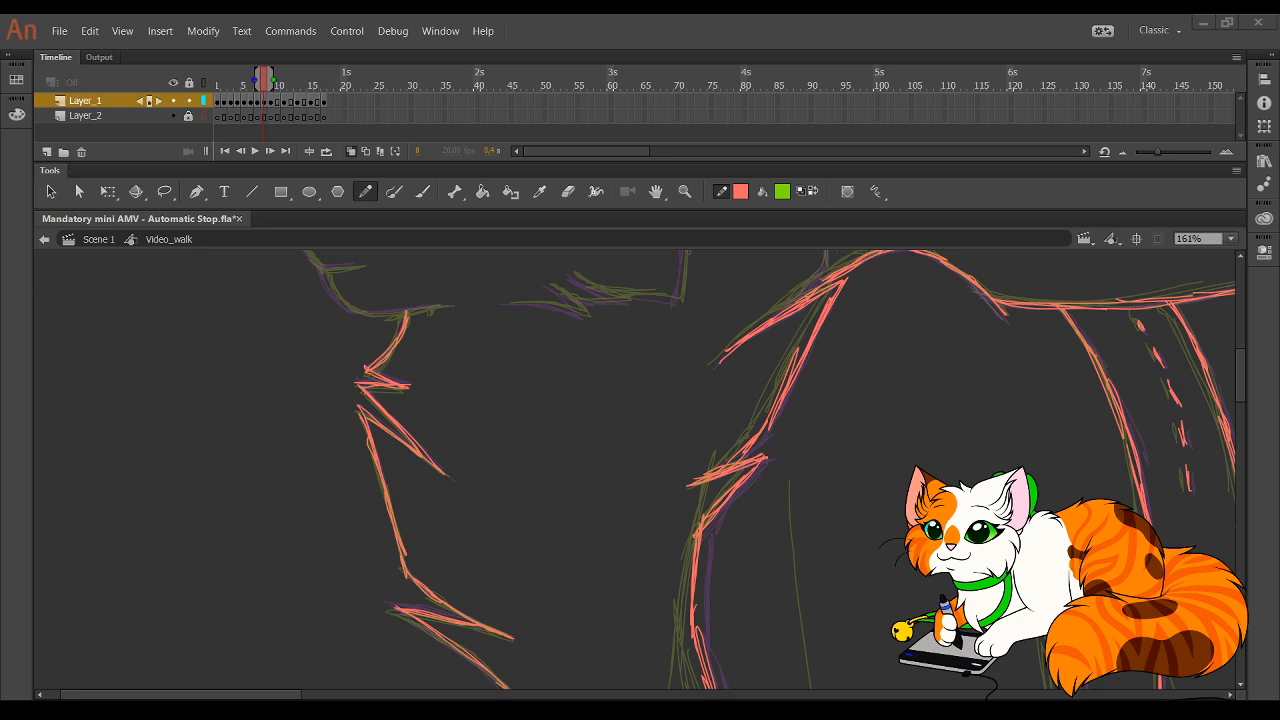
- Trace the jagged fur tufts along the lower edge of the cheek to its rear corner
left_click(96, 535)
mouse_move(610, 377)
left_mouse_down()
mouse_move(552, 512)
mouse_move(549, 590)
mouse_move(609, 571)
left_mouse_up()
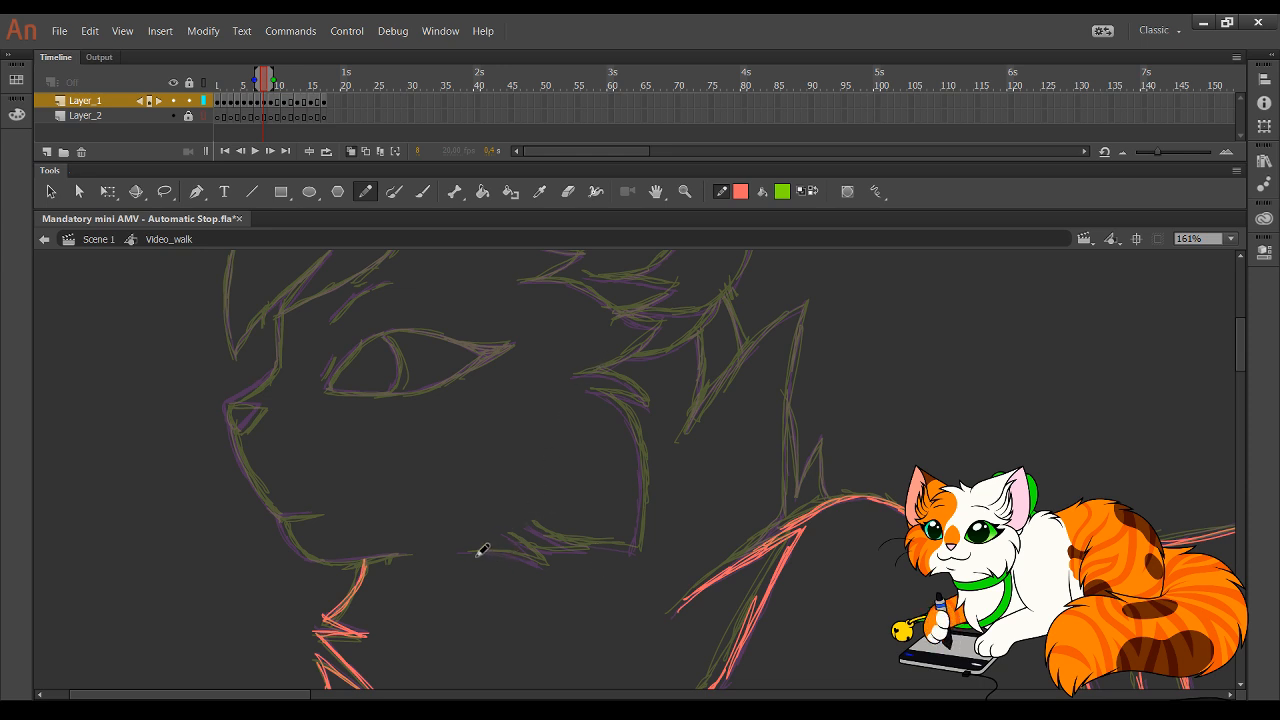
left_click_drag(466, 550, 548, 567)
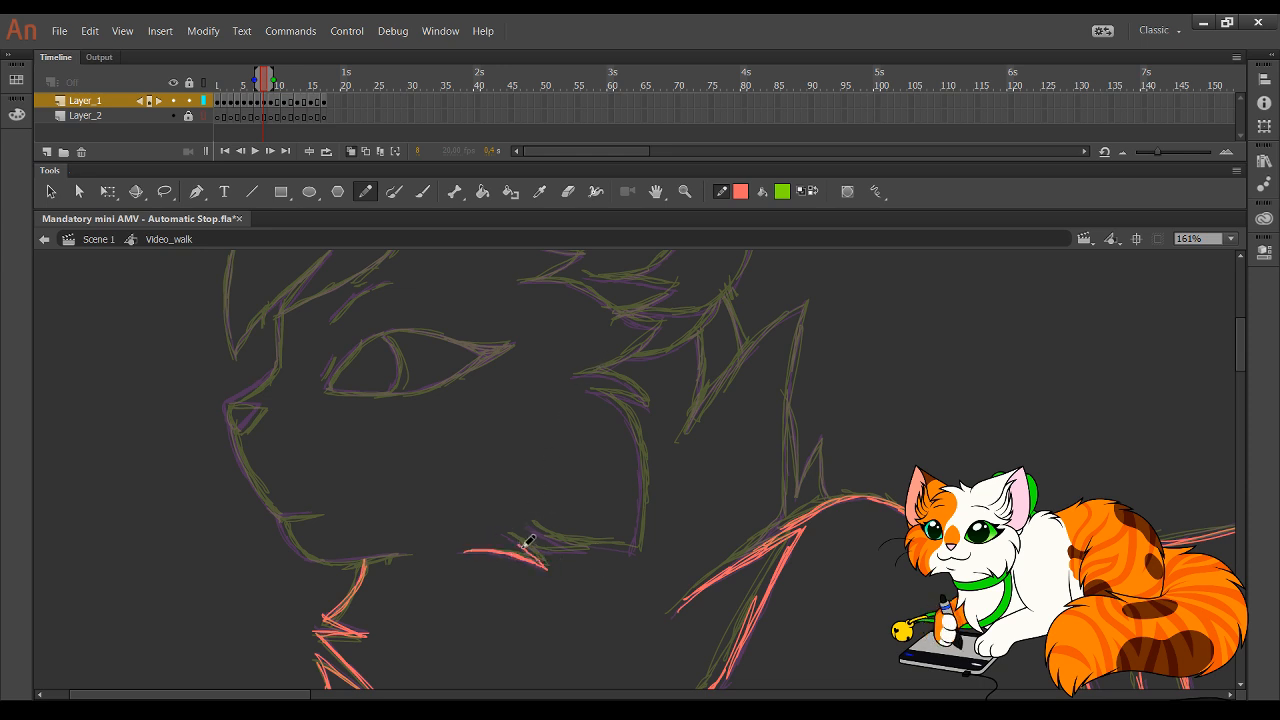
mouse_move(512, 527)
left_mouse_down()
mouse_move(544, 550)
mouse_move(521, 543)
mouse_move(590, 548)
left_mouse_up()
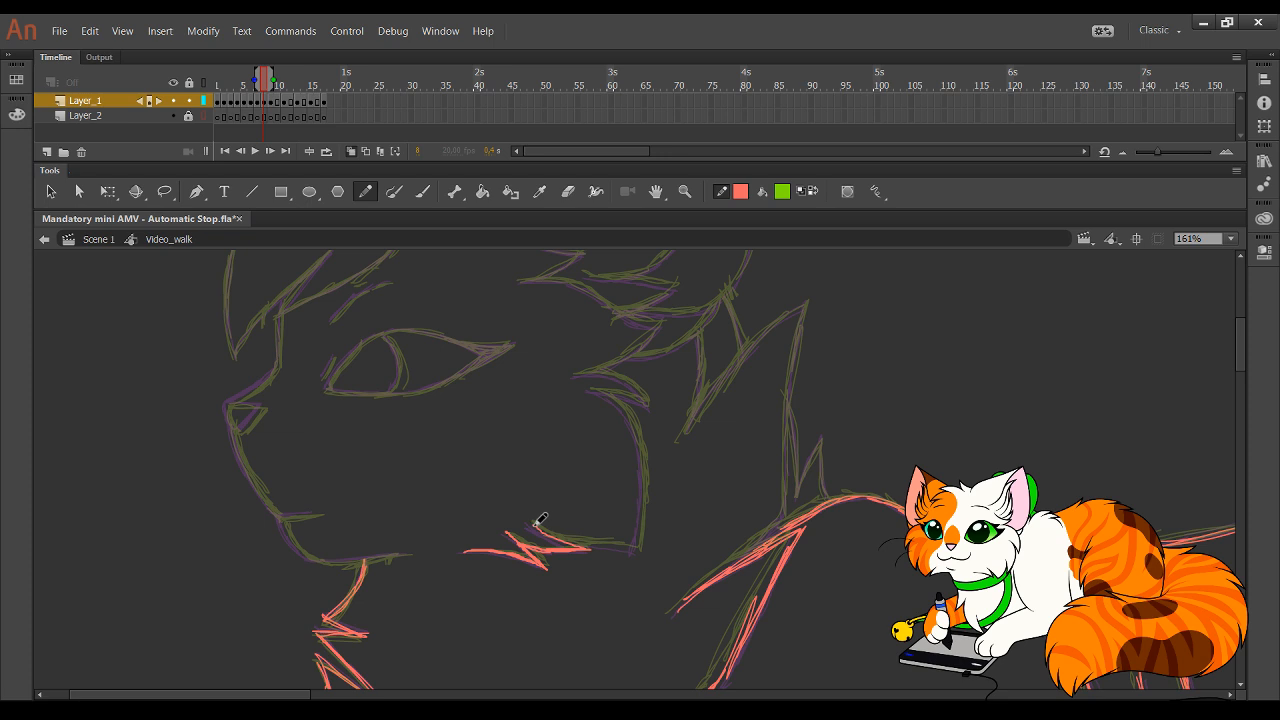
left_click_drag(534, 516, 645, 550)
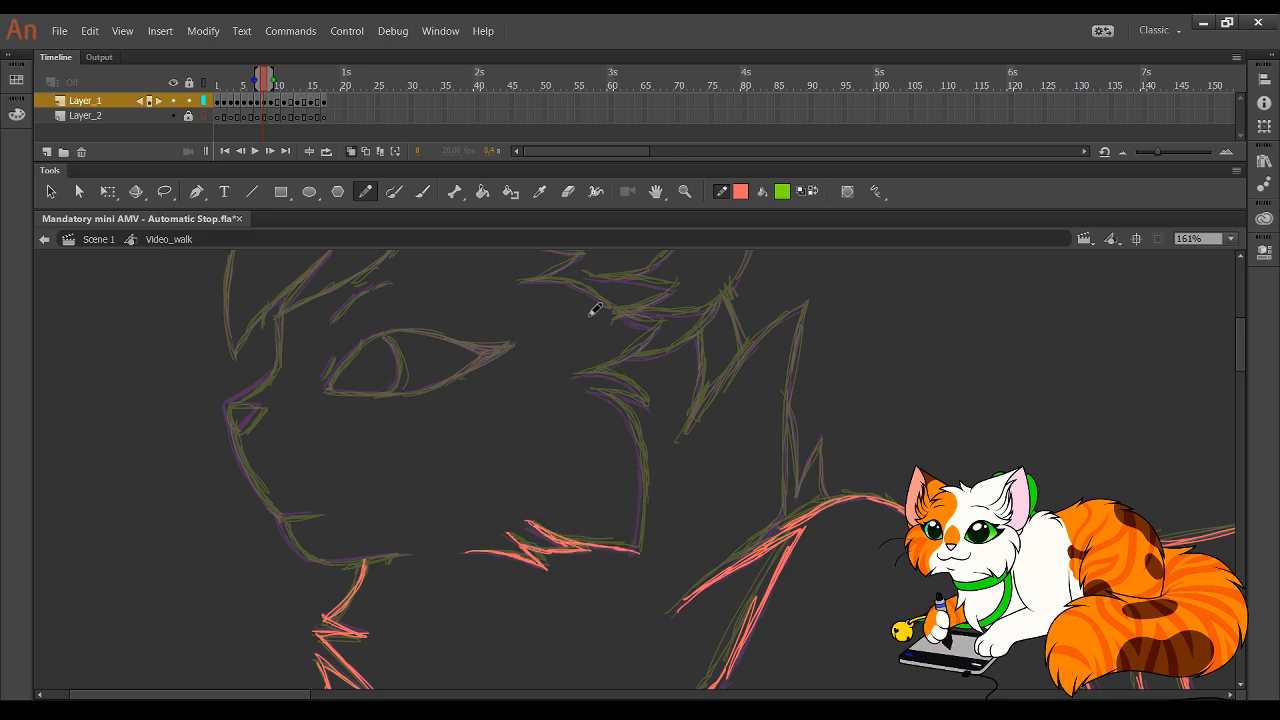
- Trace the rear edge of the cheek up from its lower corner and the two curved fur tufts above it
left_click(685, 191)
left_click_drag(369, 337, 752, 628)
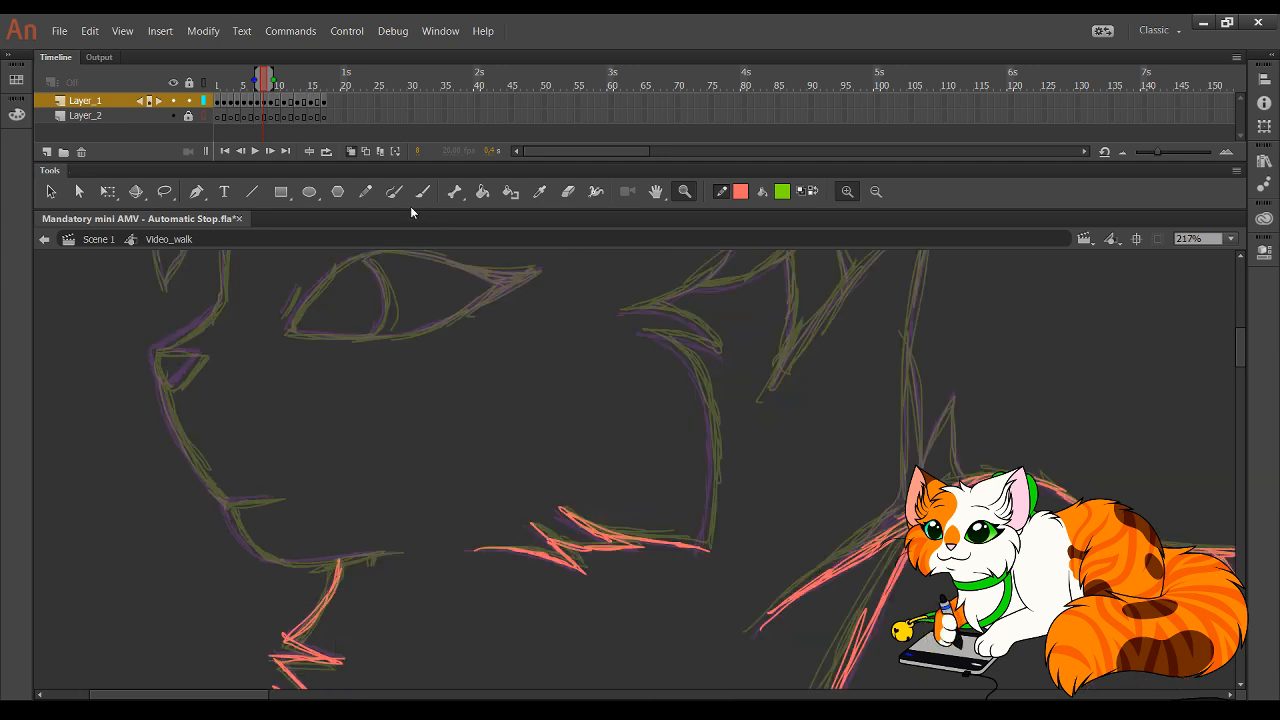
left_click(365, 191)
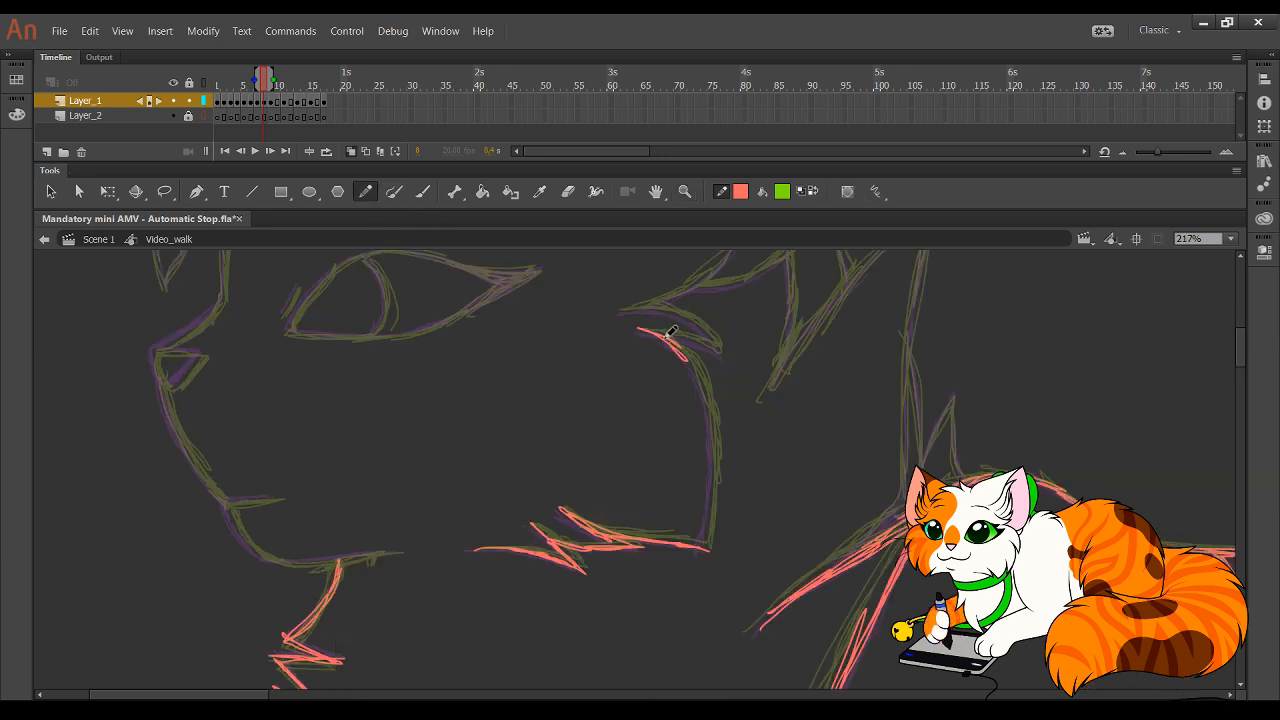
mouse_move(640, 330)
left_mouse_down()
mouse_move(701, 378)
mouse_move(715, 430)
mouse_move(711, 402)
mouse_move(708, 550)
left_mouse_up()
mouse_move(710, 652)
left_mouse_down()
mouse_move(634, 526)
mouse_move(614, 369)
mouse_move(660, 214)
mouse_move(548, 252)
mouse_move(594, 386)
mouse_move(603, 357)
mouse_move(680, 466)
left_mouse_up()
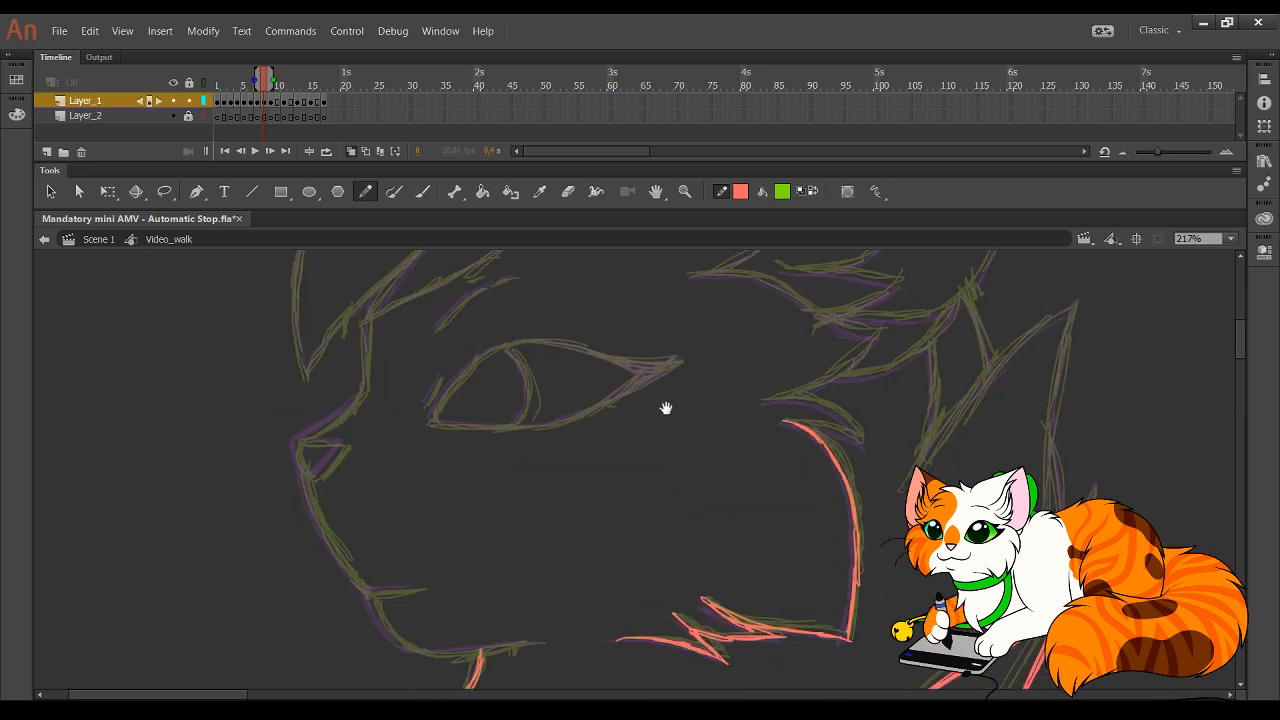
mouse_move(746, 386)
left_mouse_down()
mouse_move(813, 386)
mouse_move(800, 382)
mouse_move(858, 428)
mouse_move(784, 405)
mouse_move(836, 428)
left_mouse_up()
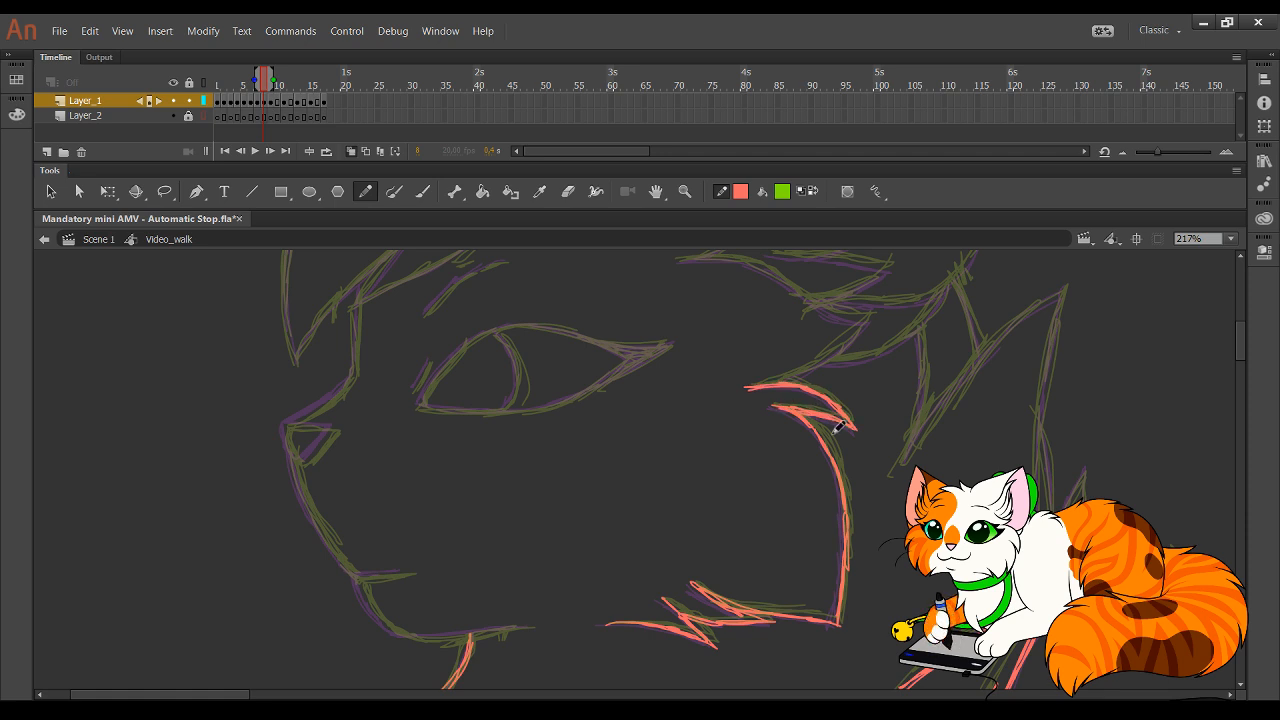
- Trace the triangular nose, the front of the muzzle, the short mouth line and the chin
left_click_drag(315, 425, 333, 427)
left_click_drag(284, 426, 330, 428)
mouse_move(285, 427)
left_mouse_down()
mouse_move(316, 426)
mouse_move(293, 426)
mouse_move(299, 461)
left_mouse_up()
mouse_move(300, 461)
left_mouse_down()
mouse_move(334, 428)
mouse_move(298, 458)
left_mouse_up()
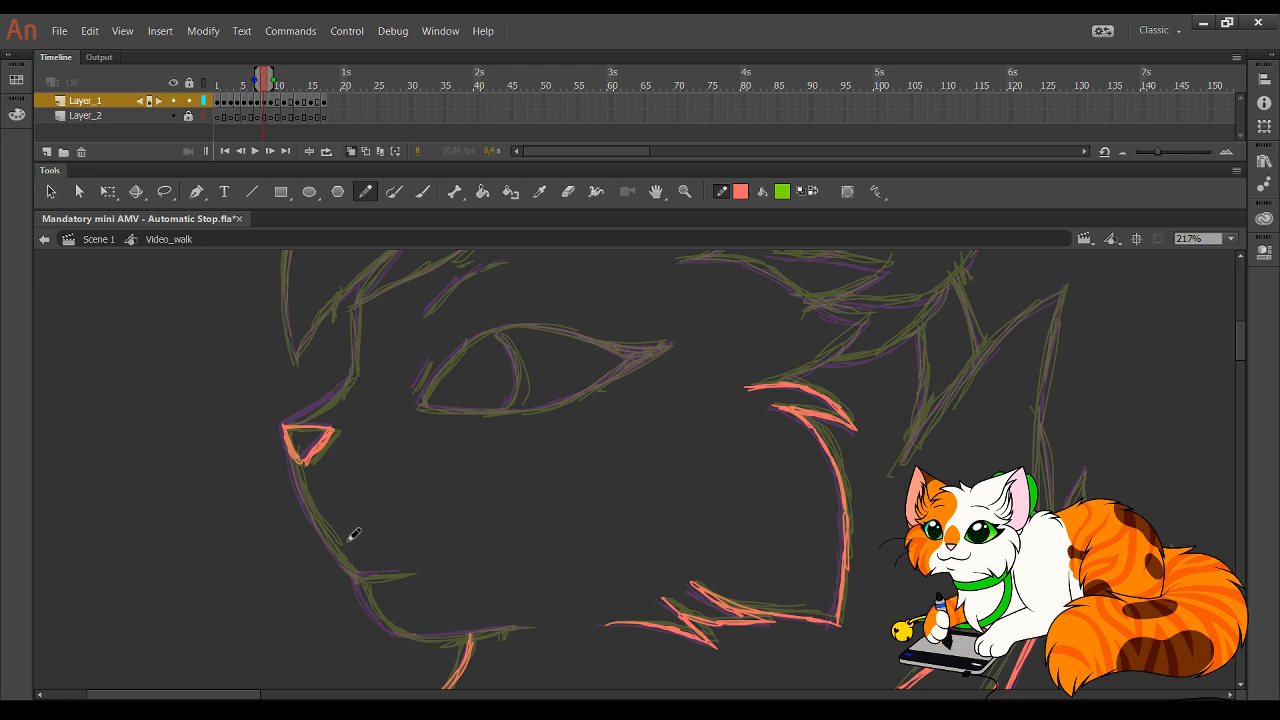
mouse_move(303, 456)
left_mouse_down()
mouse_move(307, 509)
mouse_move(293, 449)
mouse_move(360, 576)
mouse_move(397, 575)
mouse_move(366, 576)
mouse_move(398, 573)
mouse_move(383, 571)
mouse_move(437, 497)
mouse_move(380, 456)
left_mouse_up()
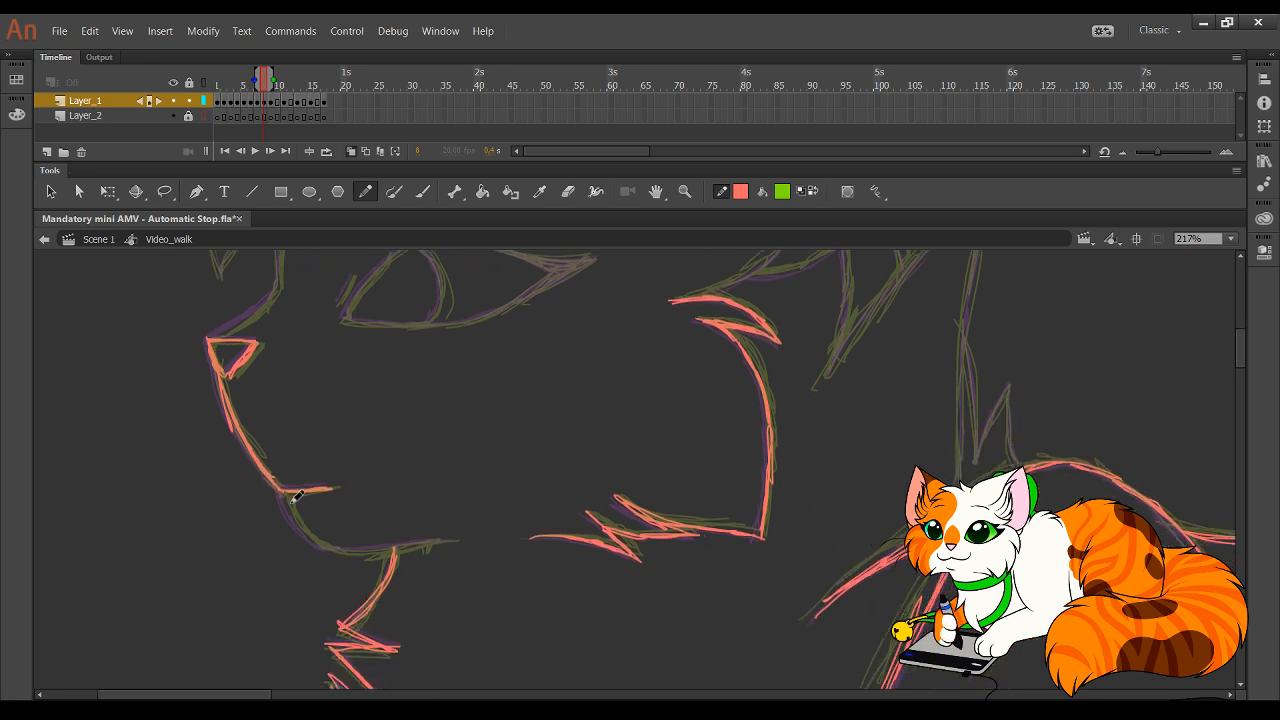
mouse_move(284, 493)
left_mouse_down()
mouse_move(304, 536)
mouse_move(287, 491)
mouse_move(311, 539)
mouse_move(299, 522)
mouse_move(358, 552)
mouse_move(342, 553)
mouse_move(459, 537)
left_mouse_up()
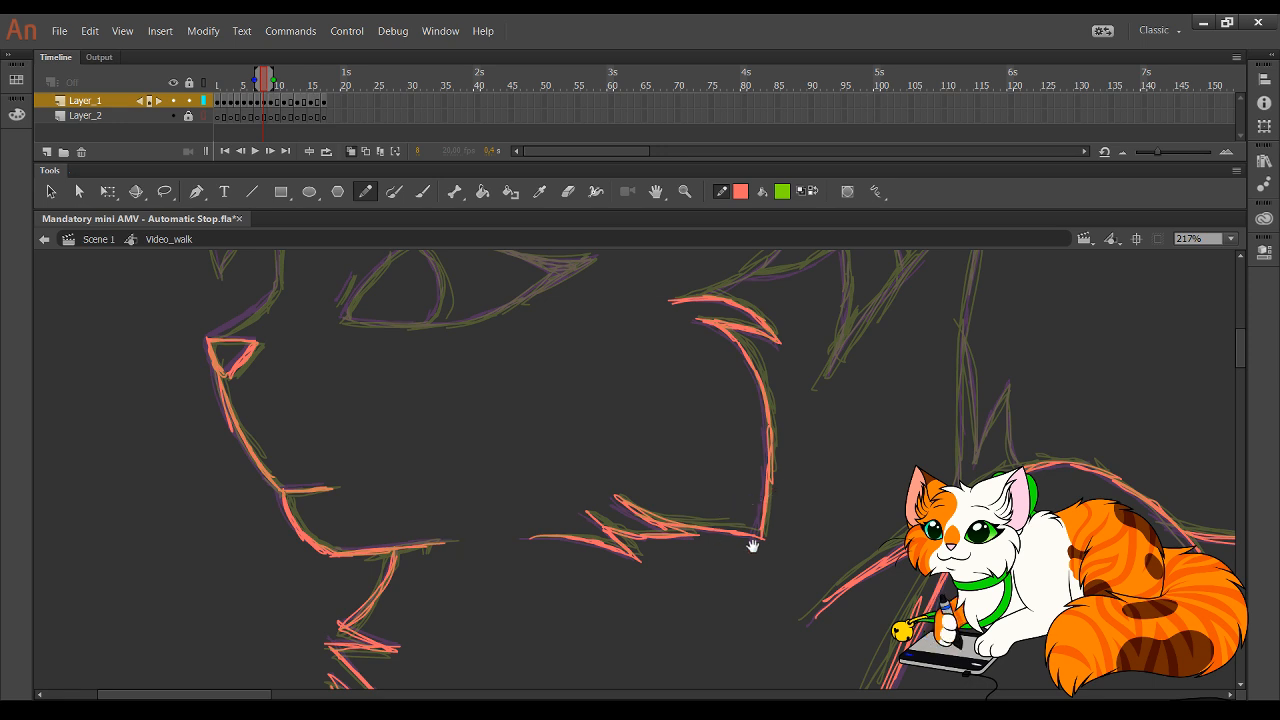
- Trace the back of the neck up from the shoulder and the long pointed fur tuft behind the cheek
left_click_drag(881, 528, 755, 587)
scroll(706, 420, "down", 3)
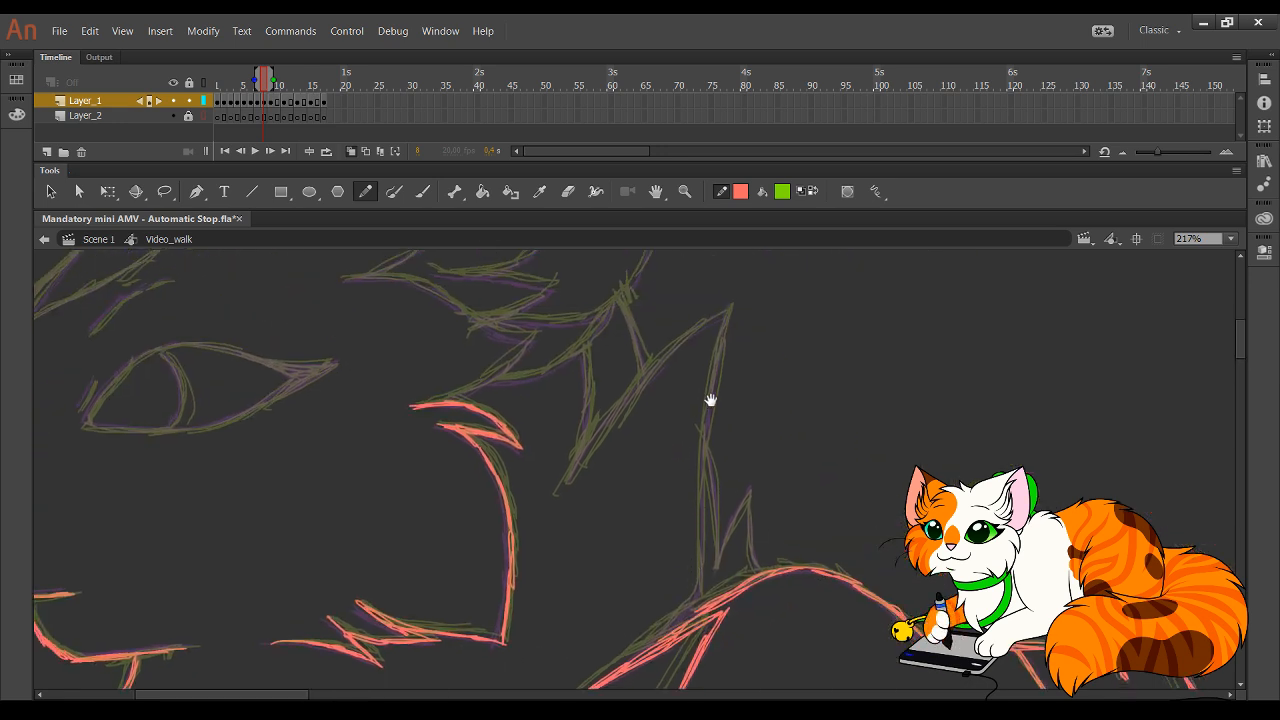
mouse_move(620, 598)
left_mouse_down()
mouse_move(691, 530)
mouse_move(632, 586)
mouse_move(683, 534)
mouse_move(699, 483)
mouse_move(703, 497)
mouse_move(720, 290)
left_mouse_up()
left_click_drag(707, 356, 719, 254)
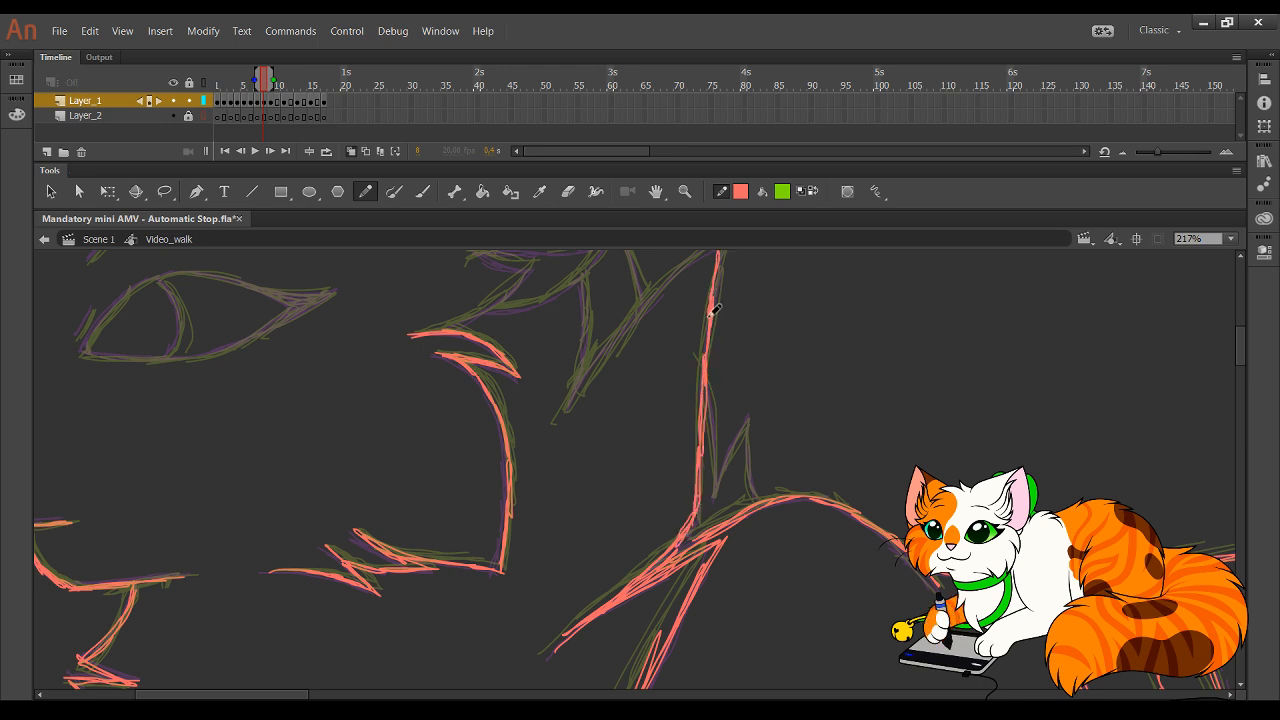
left_click_drag(713, 300, 722, 250)
left_click_drag(703, 251, 657, 291)
left_click_drag(664, 279, 618, 338)
left_click_drag(655, 297, 583, 388)
left_click_drag(628, 322, 575, 402)
- Trace the jagged fur between the ear and cheek, the forelock over the forehead and the bridge of the nose
left_click_drag(548, 325, 739, 565)
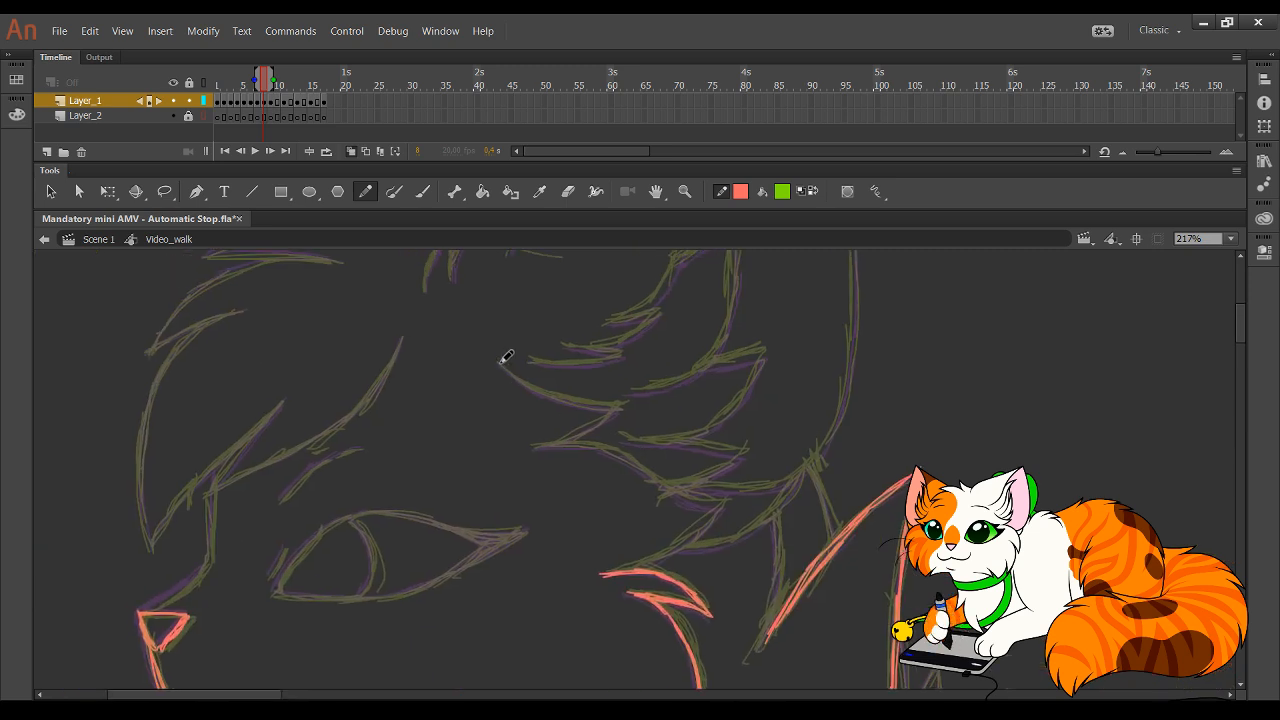
mouse_move(500, 362)
left_mouse_down()
mouse_move(579, 402)
mouse_move(534, 388)
mouse_move(622, 411)
mouse_move(576, 404)
mouse_move(624, 410)
mouse_move(531, 450)
mouse_move(612, 446)
mouse_move(681, 499)
mouse_move(654, 476)
mouse_move(729, 505)
mouse_move(706, 524)
mouse_move(727, 501)
mouse_move(638, 567)
left_mouse_up()
mouse_move(518, 548)
left_mouse_down()
mouse_move(677, 497)
mouse_move(730, 460)
left_mouse_up()
mouse_move(440, 297)
left_mouse_down()
mouse_move(441, 451)
mouse_move(514, 342)
left_mouse_up()
mouse_move(528, 290)
left_mouse_down()
mouse_move(475, 330)
mouse_move(444, 394)
mouse_move(449, 383)
mouse_move(437, 438)
mouse_move(446, 507)
mouse_move(447, 488)
mouse_move(462, 510)
mouse_move(522, 433)
mouse_move(507, 447)
mouse_move(583, 383)
mouse_move(508, 472)
mouse_move(653, 391)
mouse_move(700, 318)
left_mouse_up()
mouse_move(447, 585)
left_mouse_down()
mouse_move(513, 542)
mouse_move(528, 430)
left_mouse_up()
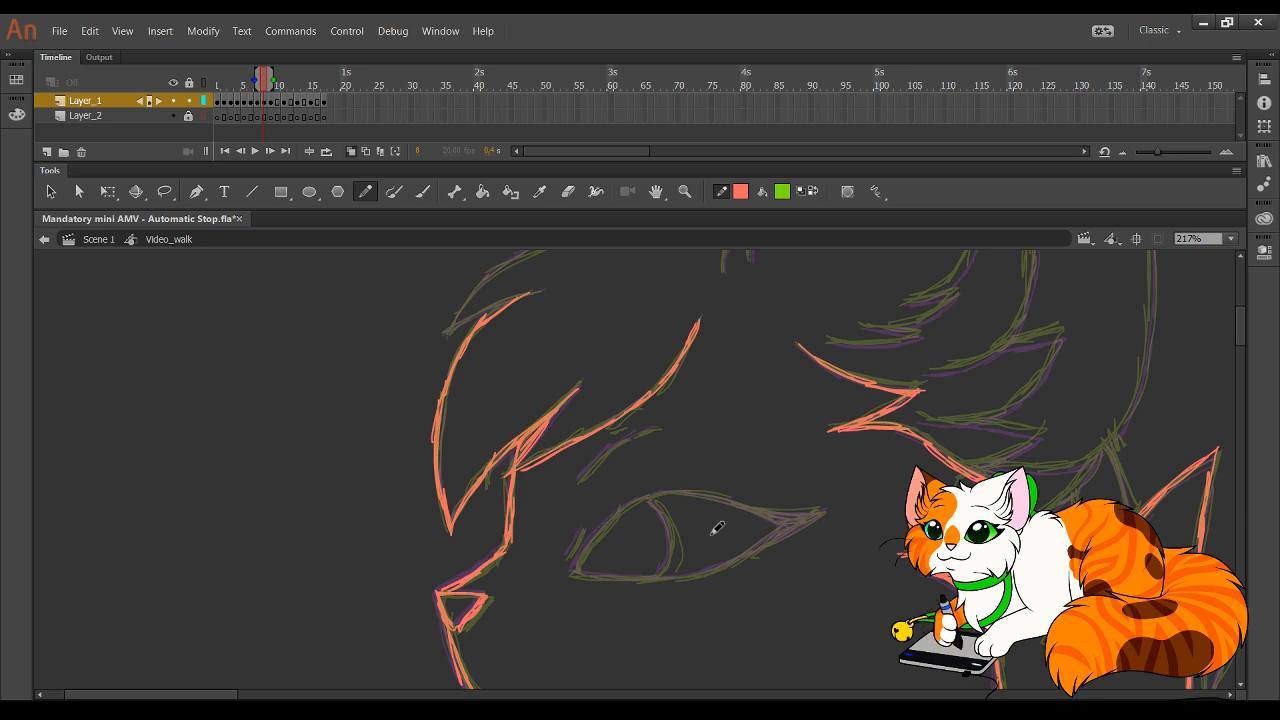
- Zoom in on the eye area and trace the short curved brow line above the eye, redoing the first stroke
mouse_move(841, 577)
left_mouse_down()
mouse_move(569, 309)
mouse_move(751, 560)
mouse_move(744, 547)
left_mouse_up()
left_click(685, 191)
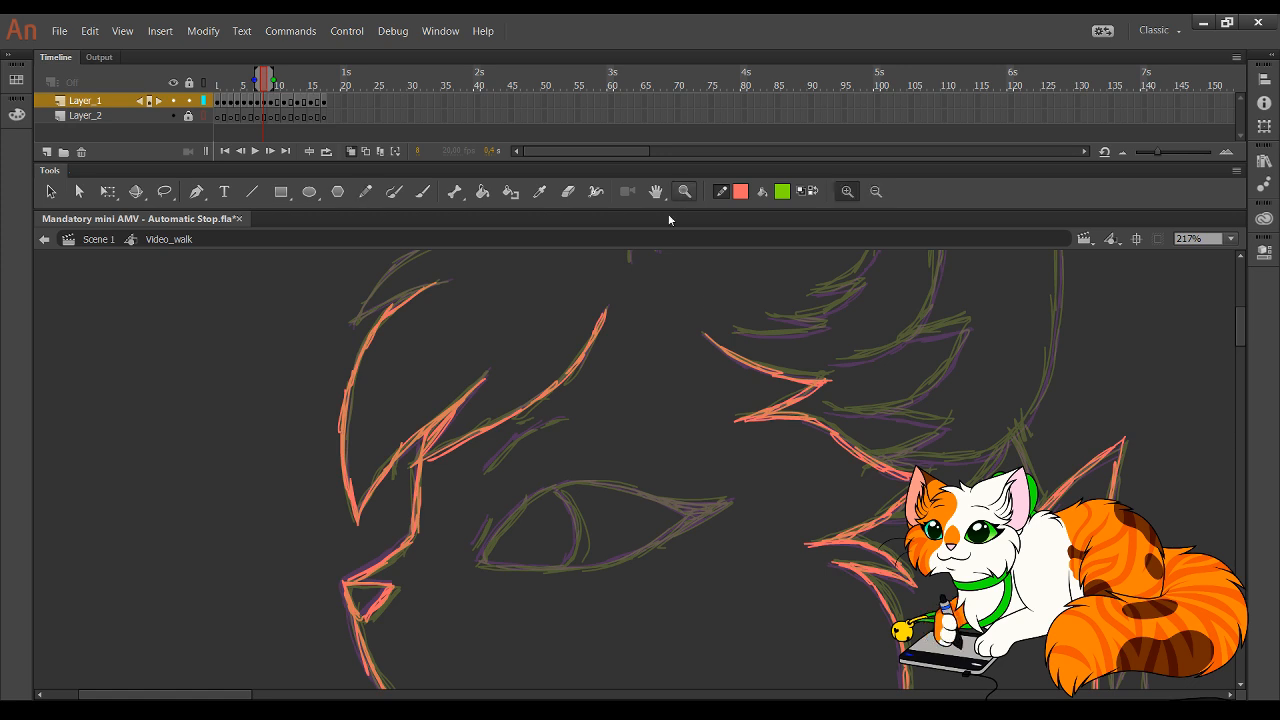
left_click_drag(403, 331, 840, 657)
left_click(362, 192)
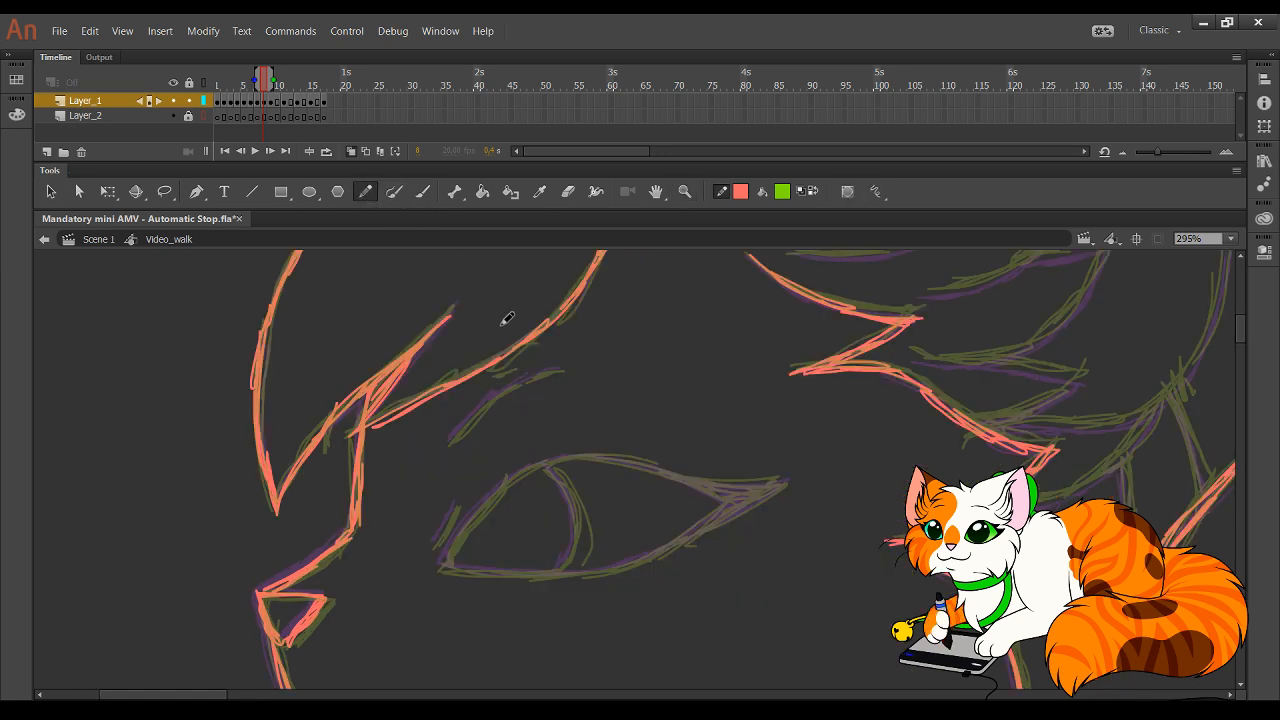
left_click_drag(450, 442, 518, 375)
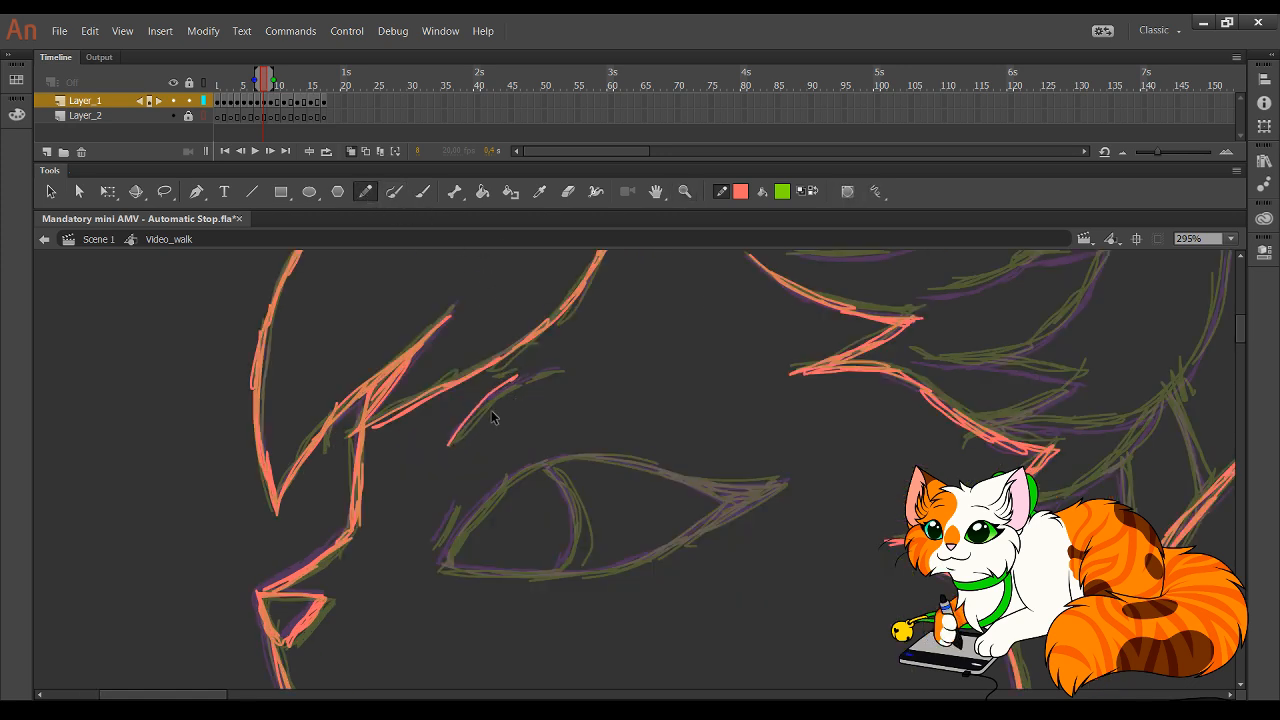
key("ctrl+z")
left_click_drag(450, 442, 560, 367)
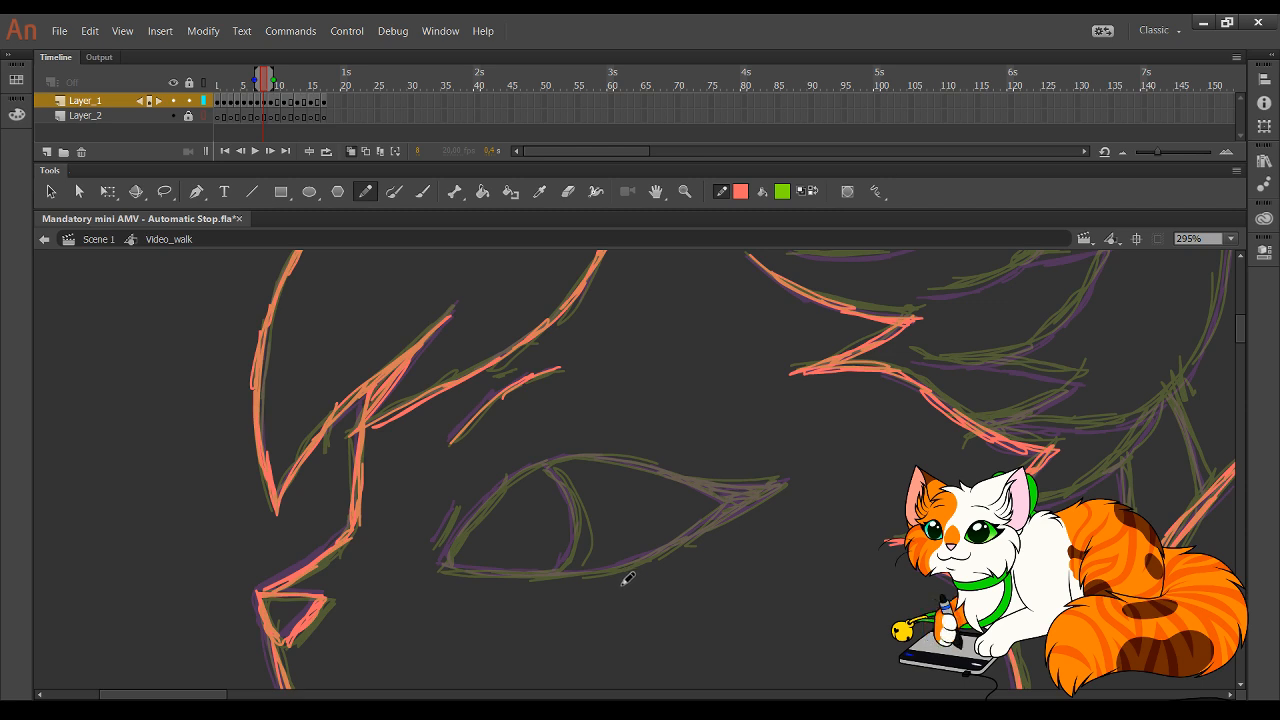
- Trace the eye outline with its pointed rear corner, the small stroke in front of it and the curved iris edge
left_click_drag(695, 638, 636, 556)
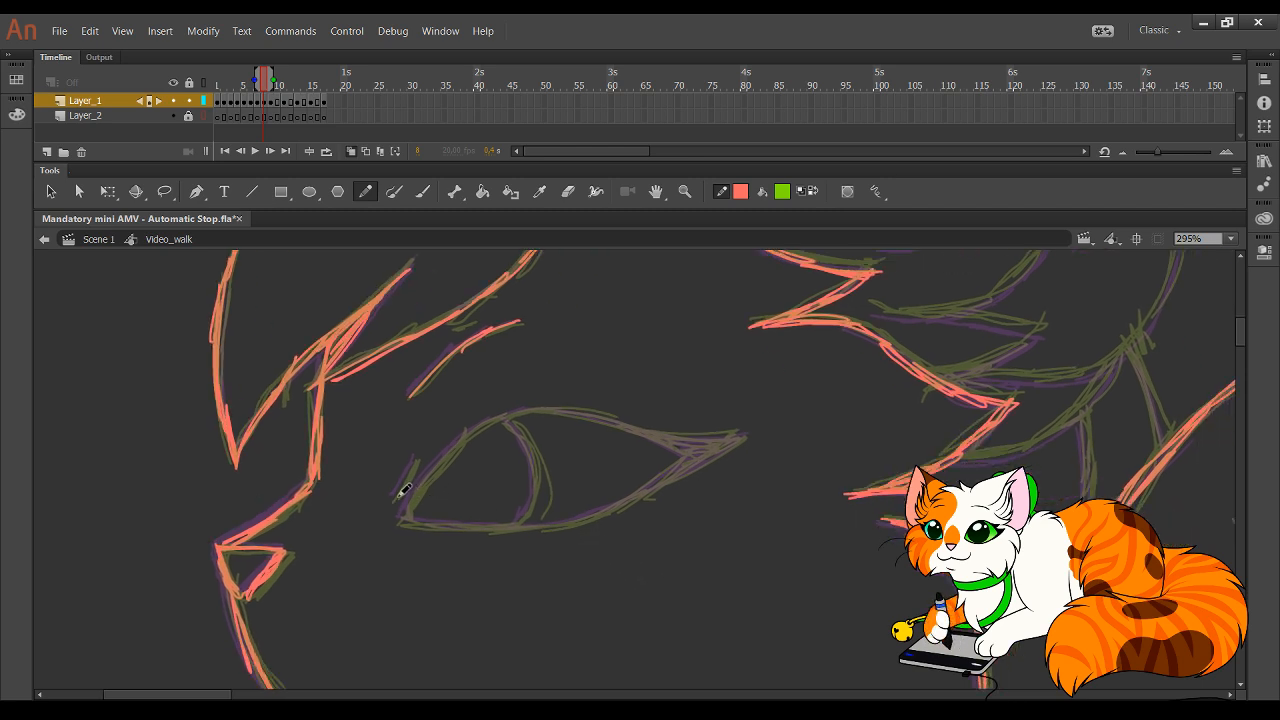
left_click_drag(405, 490, 418, 458)
mouse_move(406, 515)
left_mouse_down()
mouse_move(453, 453)
mouse_move(443, 465)
mouse_move(527, 410)
mouse_move(475, 434)
mouse_move(574, 411)
mouse_move(546, 411)
mouse_move(695, 460)
left_mouse_up()
mouse_move(405, 517)
left_mouse_down()
mouse_move(519, 527)
mouse_move(487, 530)
mouse_move(567, 520)
mouse_move(640, 499)
mouse_move(690, 456)
left_mouse_up()
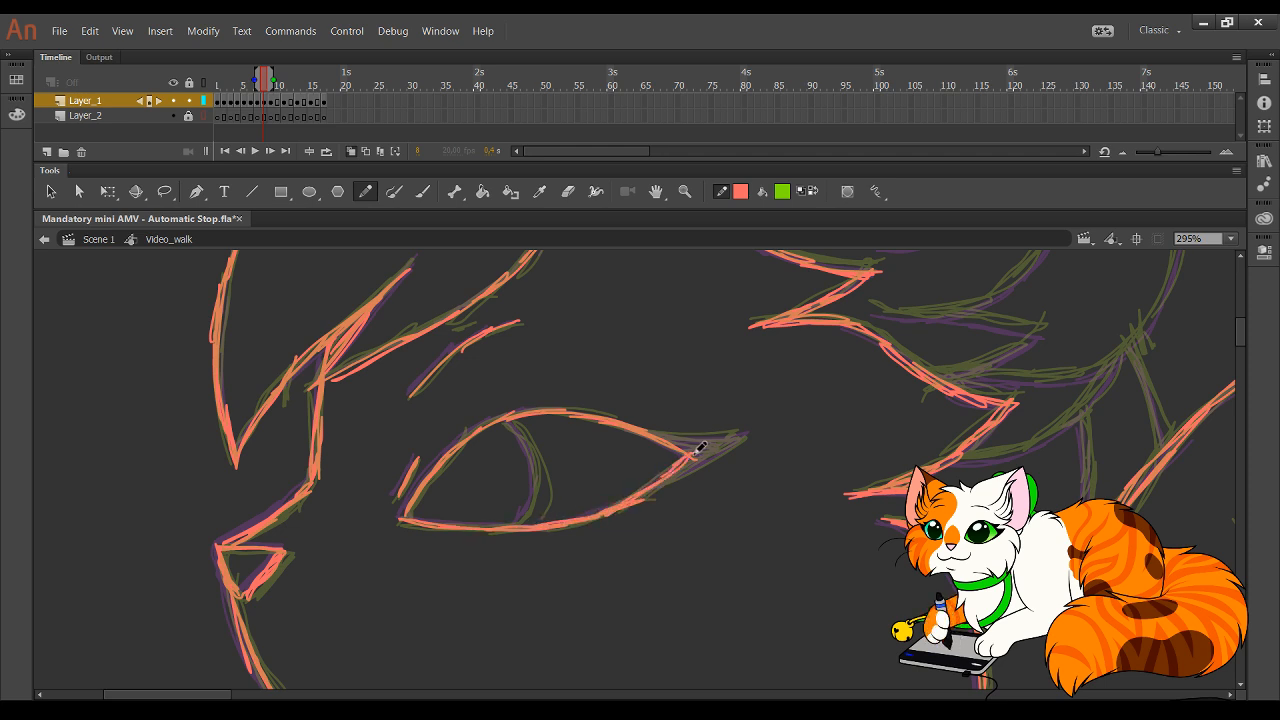
mouse_move(643, 495)
left_mouse_down()
mouse_move(742, 436)
mouse_move(704, 438)
mouse_move(741, 434)
left_mouse_up()
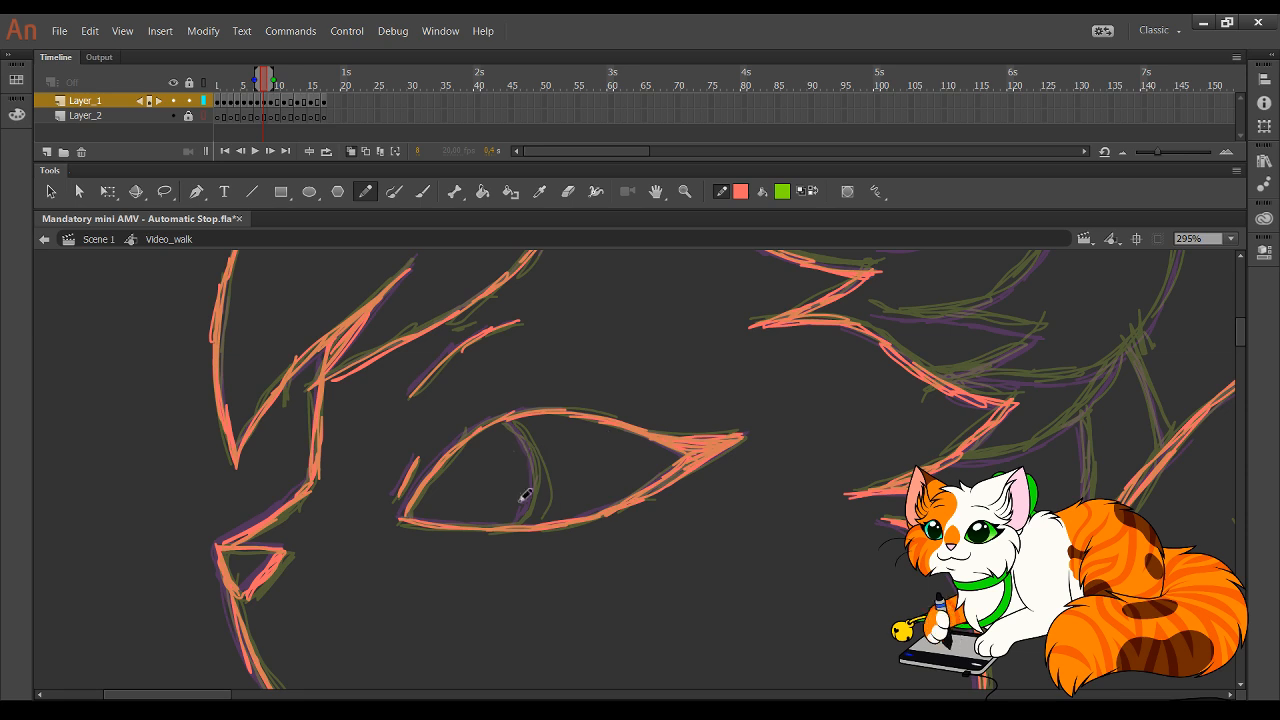
mouse_move(525, 495)
left_mouse_down()
mouse_move(520, 521)
mouse_move(538, 490)
mouse_move(535, 440)
mouse_move(517, 417)
mouse_move(503, 422)
left_mouse_up()
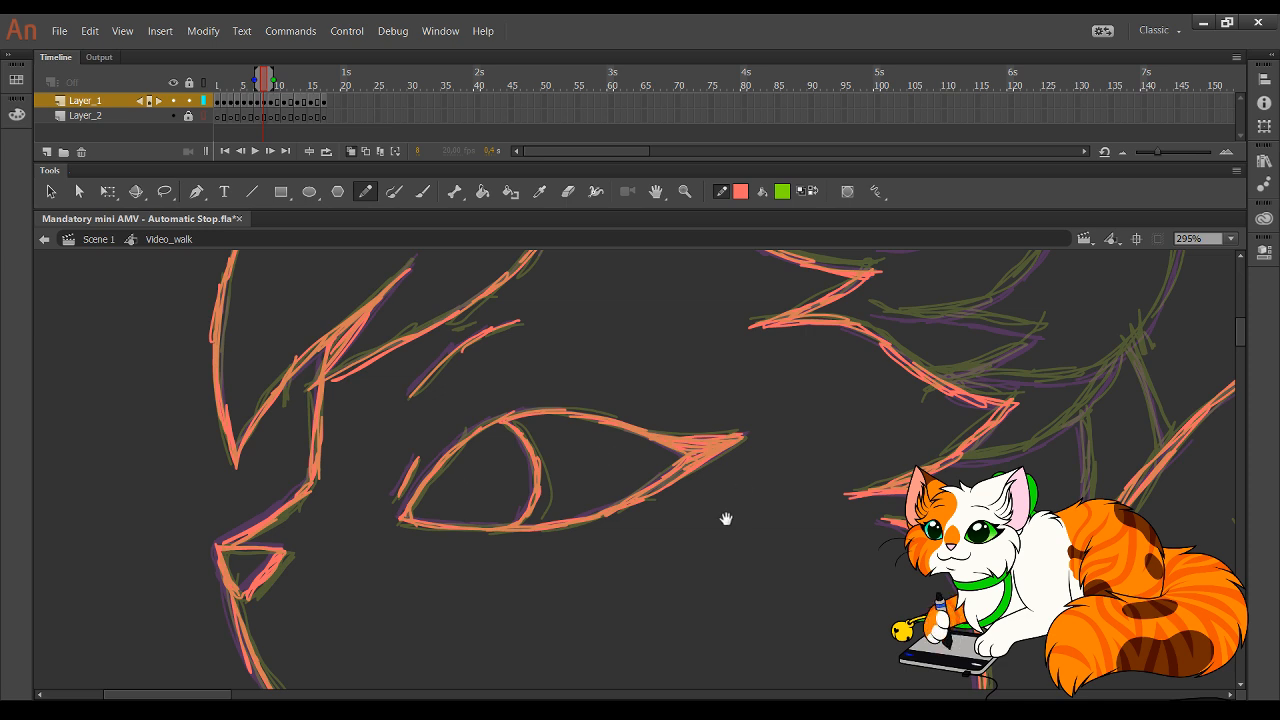
- Trace the jagged hair on top of the head, from the spikes between the ears forward to the forelock
scroll(726, 518, "up", 10)
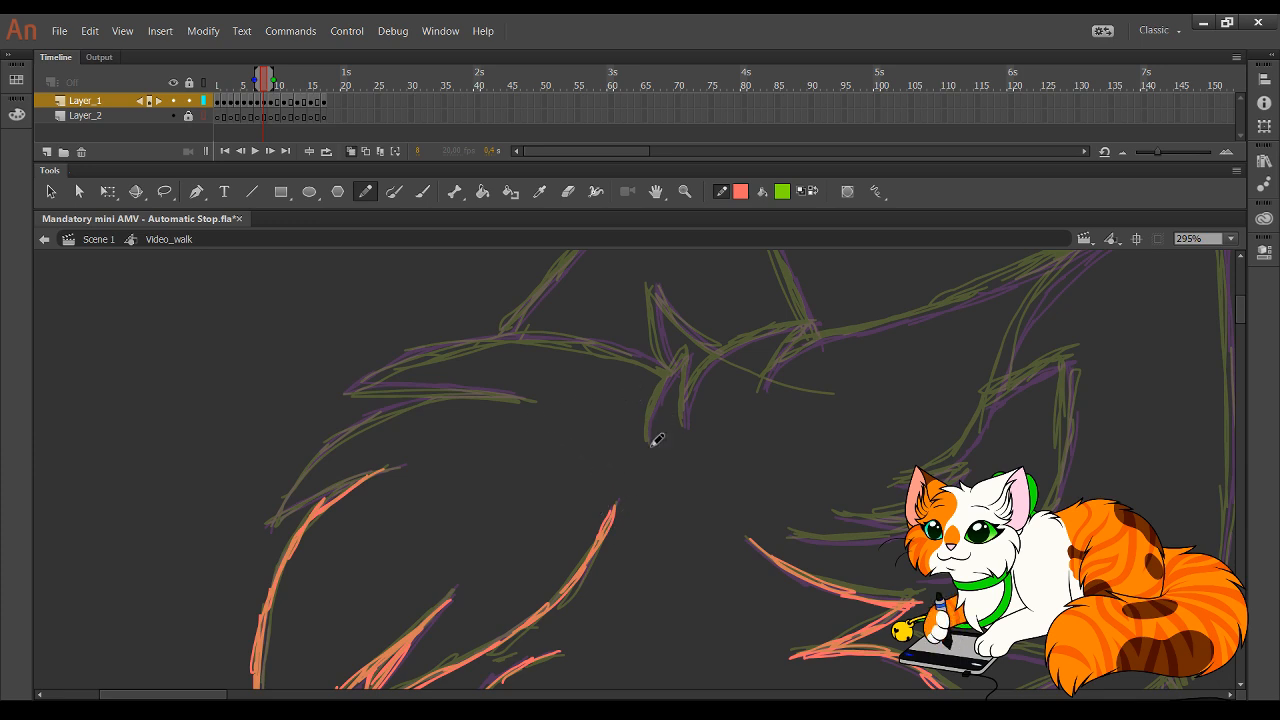
mouse_move(652, 444)
left_mouse_down()
mouse_move(686, 353)
mouse_move(682, 430)
mouse_move(740, 345)
mouse_move(818, 318)
left_mouse_up()
left_click_drag(772, 372, 812, 324)
mouse_move(769, 383)
left_mouse_down()
mouse_move(782, 354)
mouse_move(763, 392)
left_mouse_up()
mouse_move(735, 347)
left_mouse_down()
mouse_move(654, 277)
mouse_move(657, 358)
mouse_move(471, 340)
mouse_move(402, 364)
left_mouse_up()
mouse_move(468, 341)
left_mouse_down()
mouse_move(370, 380)
mouse_move(521, 398)
left_mouse_up()
mouse_move(398, 408)
left_mouse_down()
mouse_move(294, 468)
mouse_move(275, 512)
mouse_move(395, 462)
left_mouse_up()
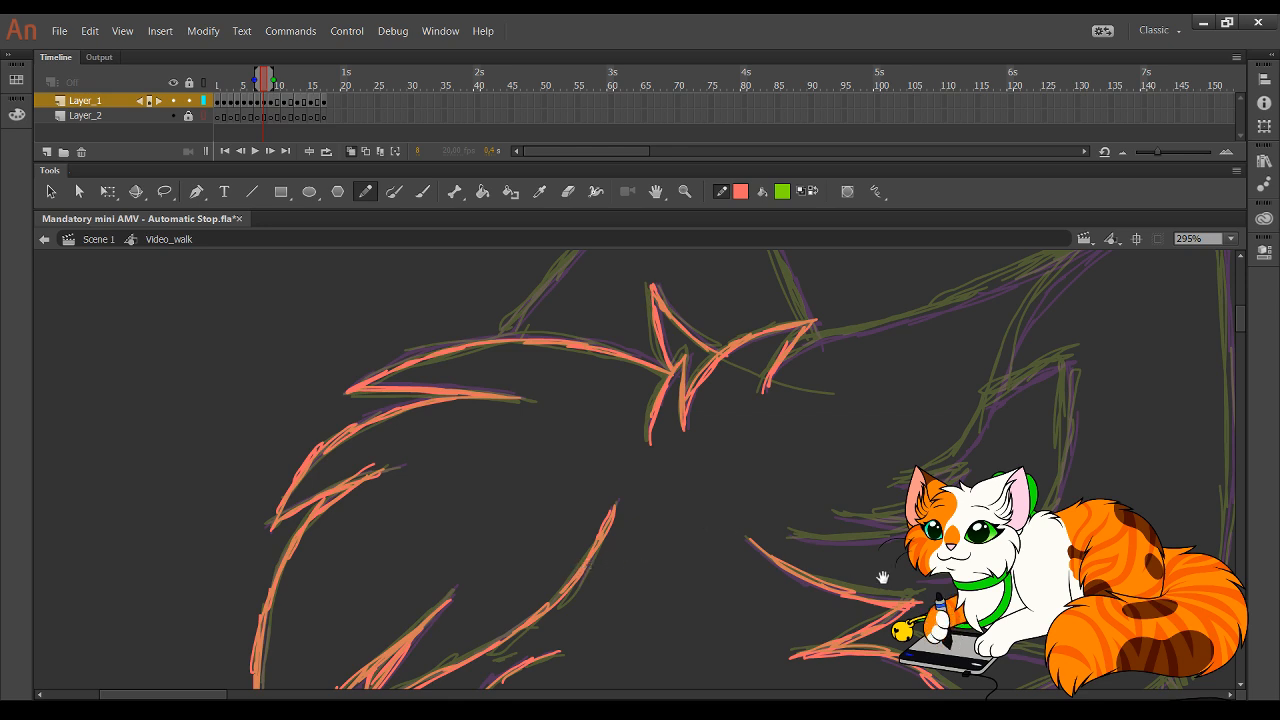
- Trace the near ear's inner front edge with its small fur tufts and its upper edge out to the tip
mouse_move(883, 577)
left_mouse_down()
mouse_move(674, 389)
mouse_move(555, 497)
left_mouse_up()
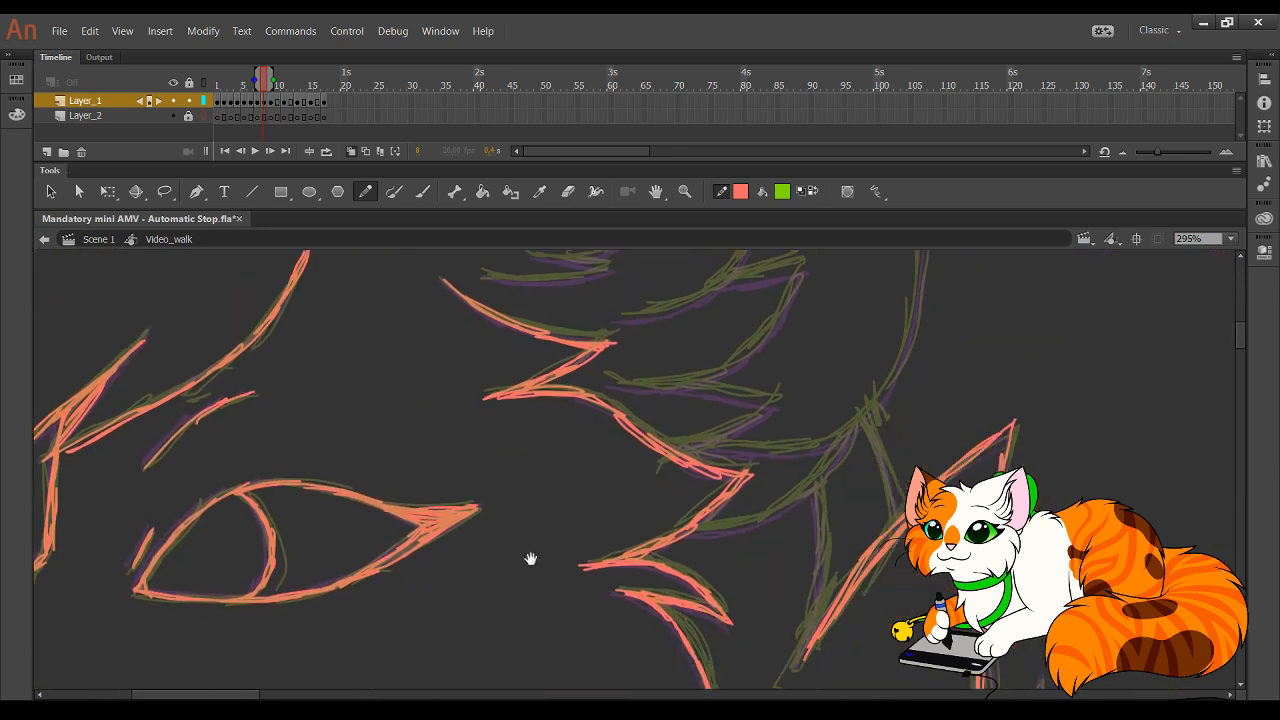
mouse_move(510, 295)
left_mouse_down()
mouse_move(384, 662)
mouse_move(487, 635)
mouse_move(410, 620)
mouse_move(515, 598)
mouse_move(503, 601)
mouse_move(536, 576)
left_mouse_up()
mouse_move(536, 576)
left_mouse_down()
mouse_move(461, 595)
mouse_move(522, 569)
left_mouse_up()
mouse_move(522, 569)
left_mouse_down()
mouse_move(600, 418)
mouse_move(696, 330)
mouse_move(785, 288)
left_mouse_up()
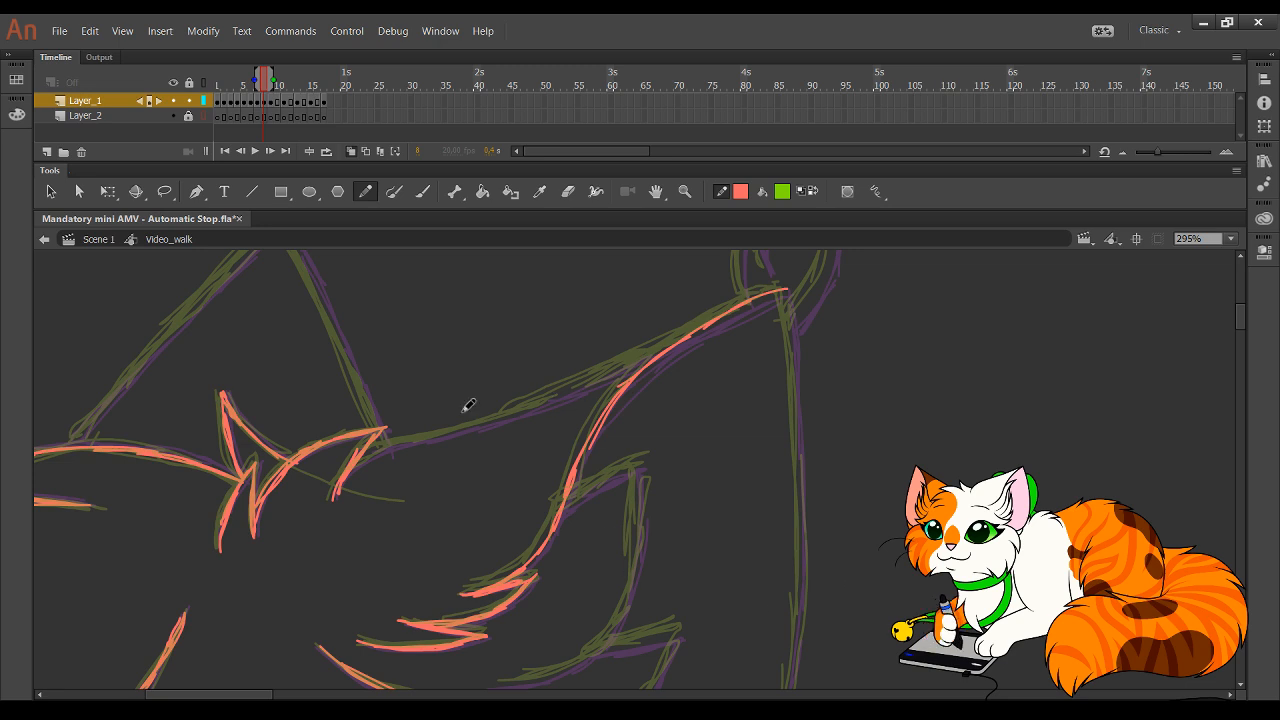
mouse_move(348, 472)
left_mouse_down()
mouse_move(392, 432)
mouse_move(588, 390)
left_mouse_up()
left_click_drag(486, 418, 692, 332)
left_click_drag(600, 382, 735, 312)
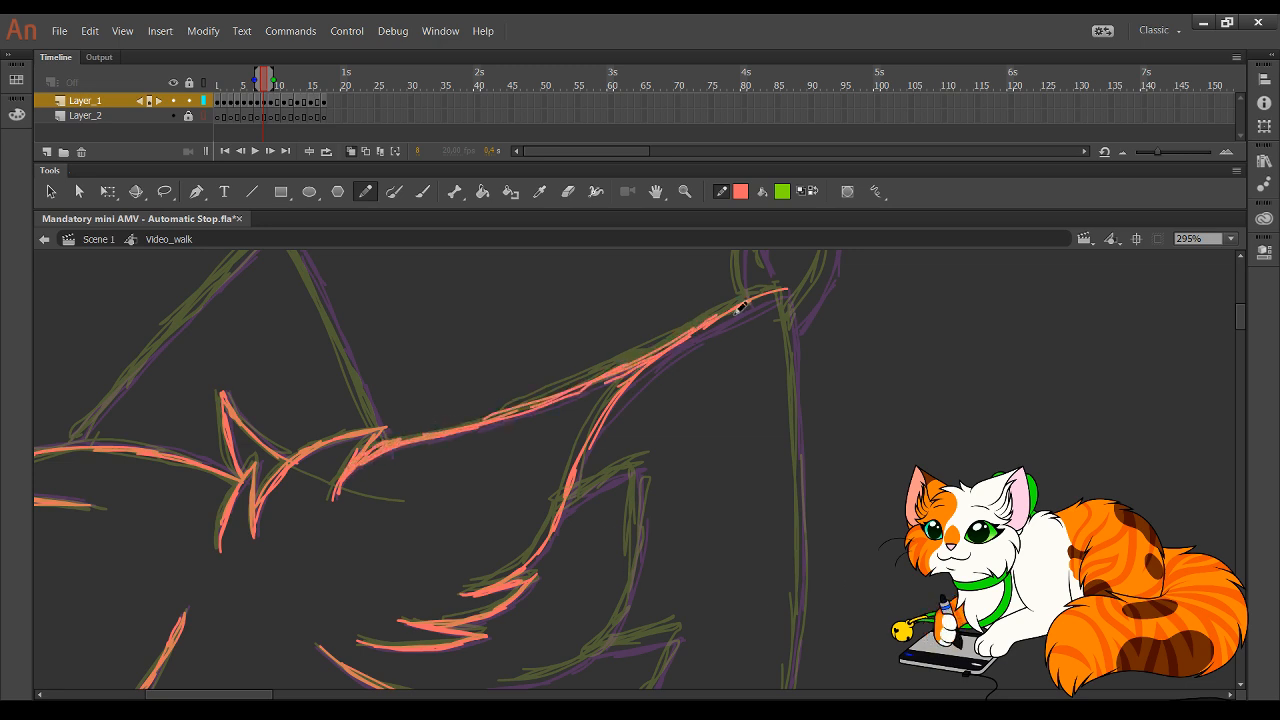
- Trace the near ear's lower edge from the cheek fur and its rear edge up to the tip
mouse_move(733, 550)
left_mouse_down()
mouse_move(737, 494)
mouse_move(703, 503)
mouse_move(694, 460)
mouse_move(642, 551)
mouse_move(591, 524)
left_mouse_up()
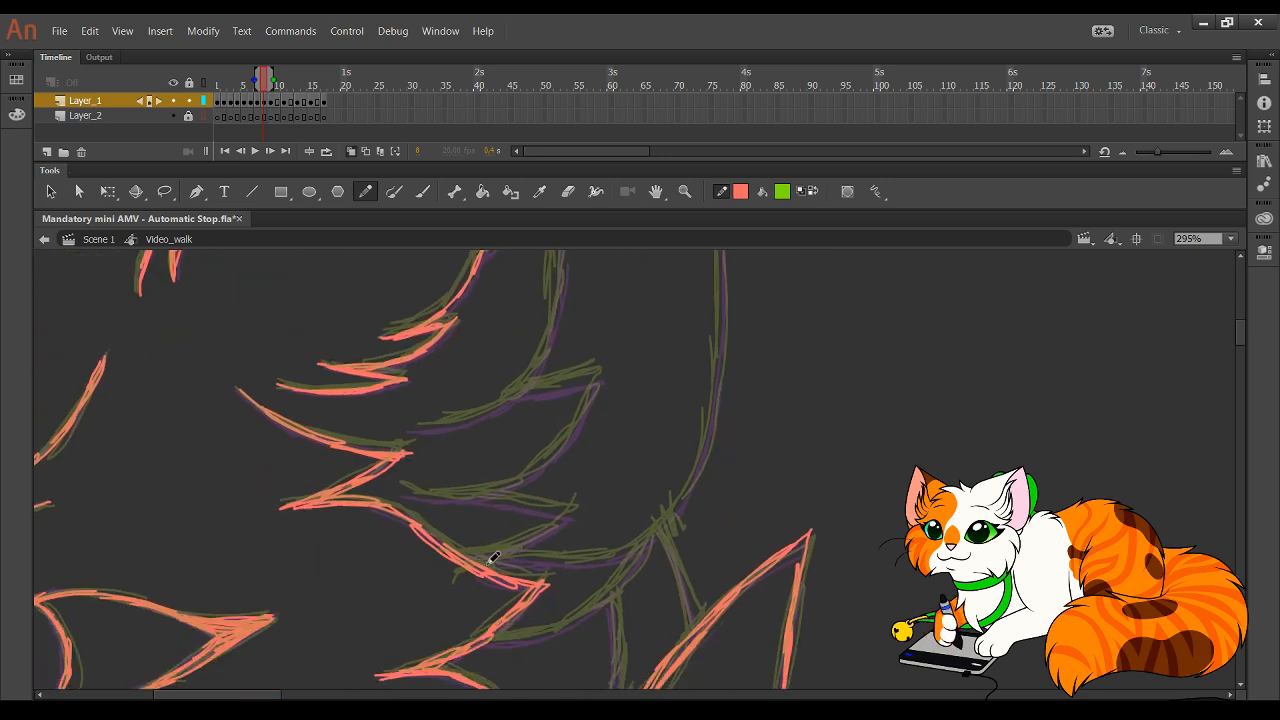
mouse_move(492, 557)
left_mouse_down()
mouse_move(620, 556)
mouse_move(666, 528)
mouse_move(697, 483)
mouse_move(726, 291)
mouse_move(742, 476)
left_mouse_up()
left_click_drag(721, 540, 711, 386)
left_click_drag(716, 482, 707, 300)
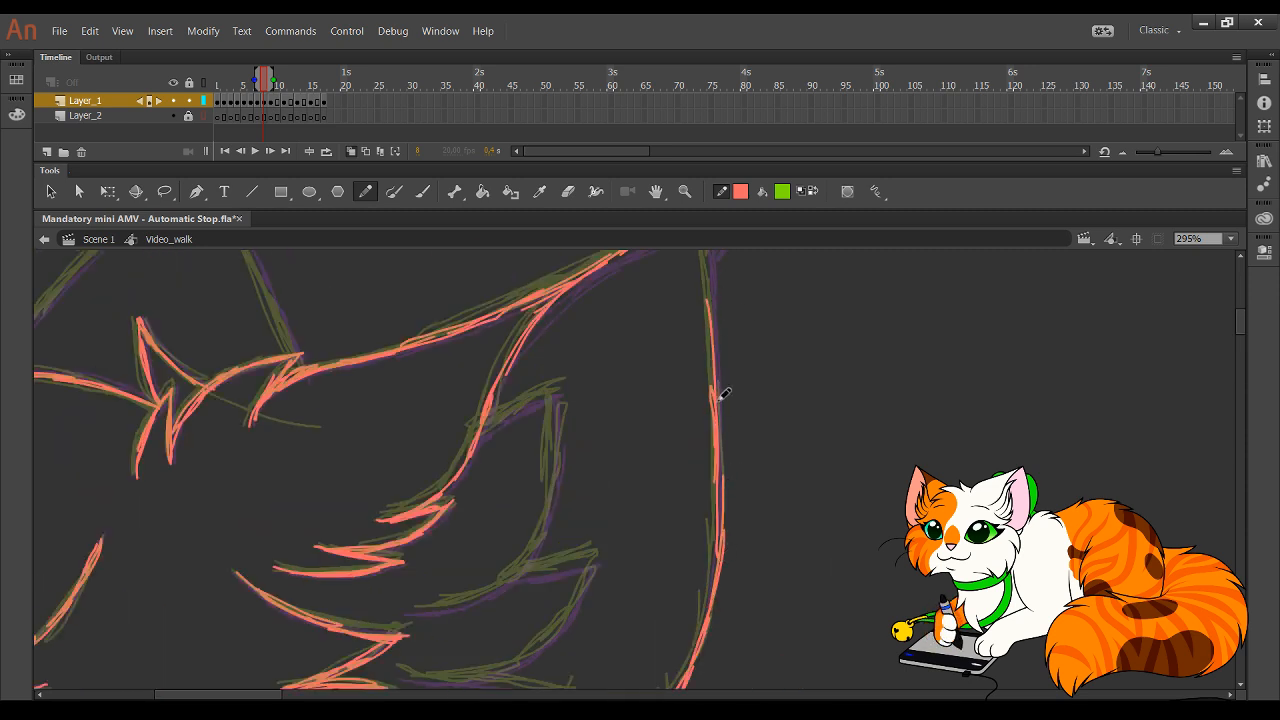
left_click_drag(720, 395, 712, 255)
- Trace the forked, flame-shaped fur tuft at the tip of the near ear
scroll(724, 290, "up", 2)
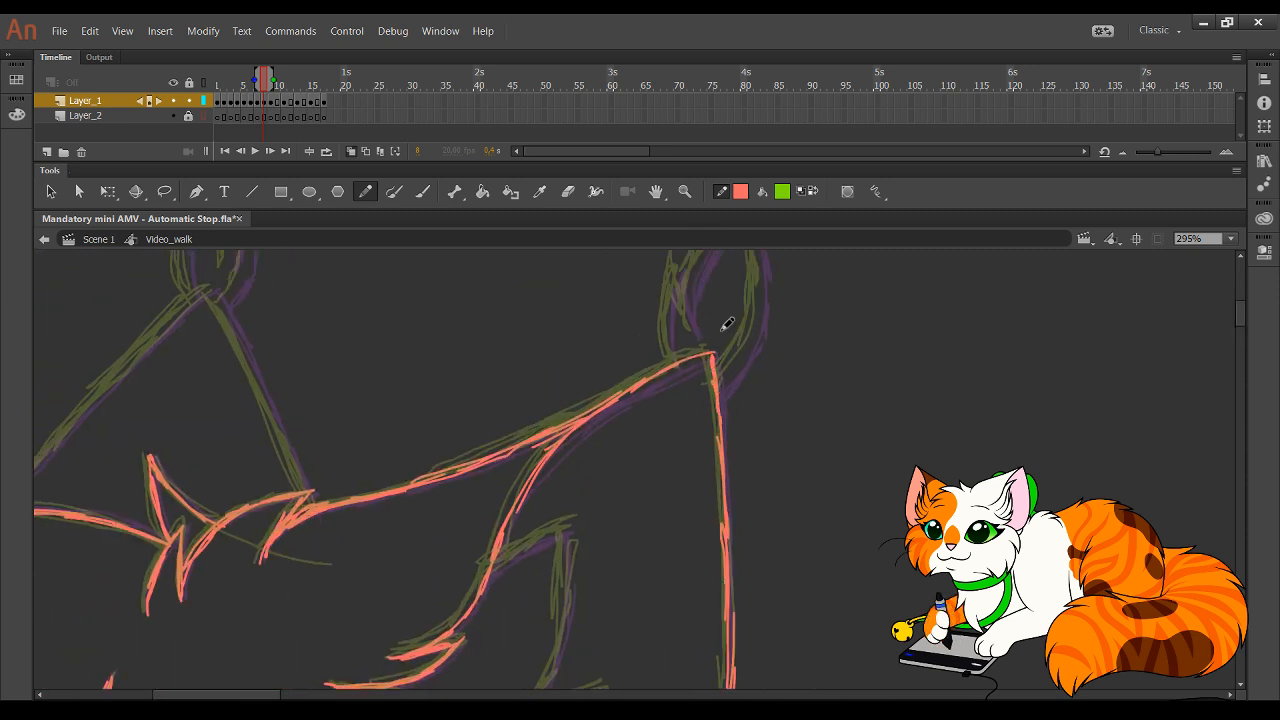
scroll(690, 375, "up", 2)
mouse_move(675, 365)
left_mouse_down()
mouse_move(683, 424)
mouse_move(735, 287)
mouse_move(765, 343)
mouse_move(766, 398)
mouse_move(724, 468)
left_mouse_up()
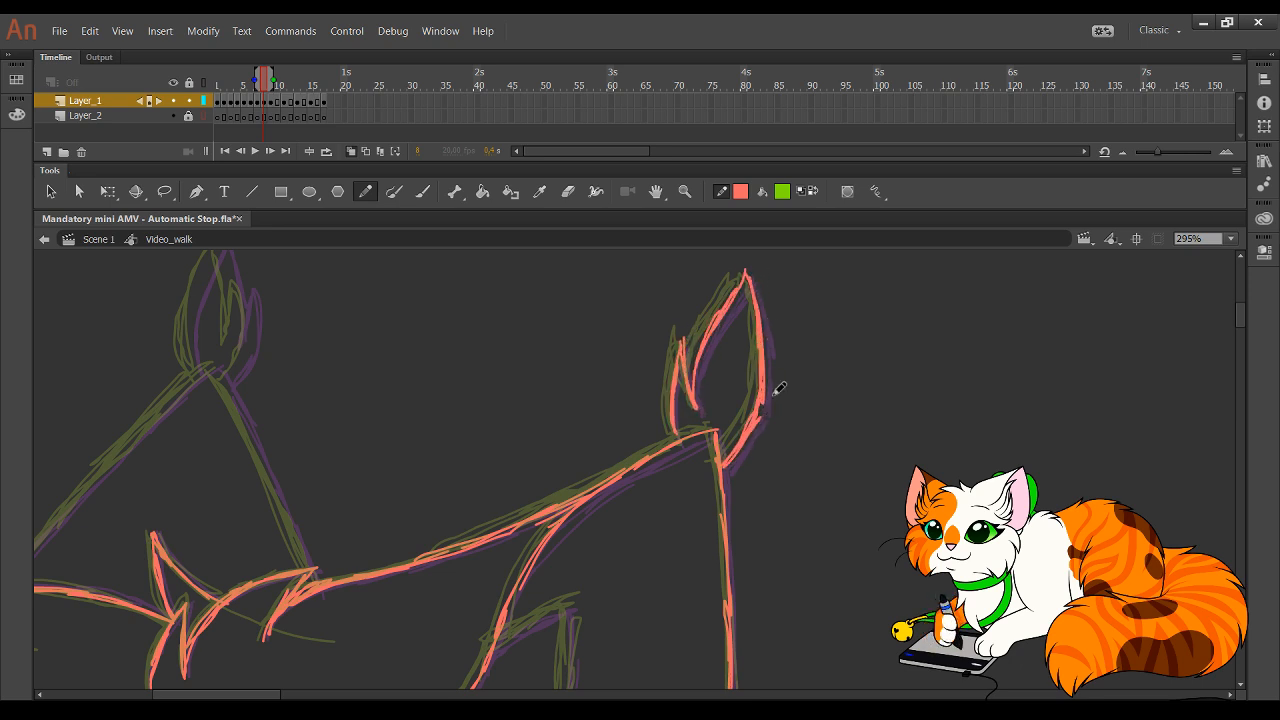
- Trace the fur lines running from the base of the near ear to the cheek tuft and the neck tuft
mouse_move(698, 563)
left_mouse_down()
mouse_move(706, 477)
mouse_move(717, 463)
mouse_move(735, 480)
mouse_move(750, 417)
left_mouse_up()
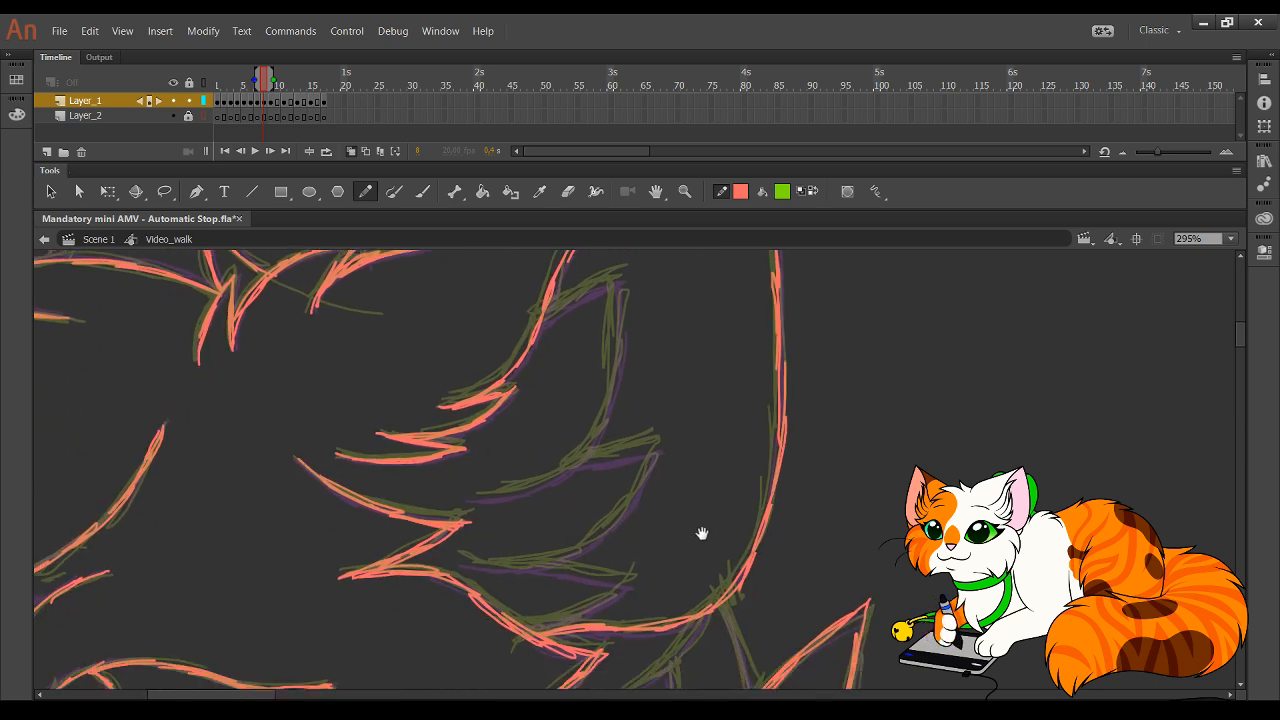
left_click_drag(702, 534, 742, 423)
mouse_move(602, 598)
left_mouse_down()
mouse_move(641, 591)
mouse_move(589, 600)
mouse_move(687, 568)
left_mouse_up()
left_click_drag(744, 505, 670, 583)
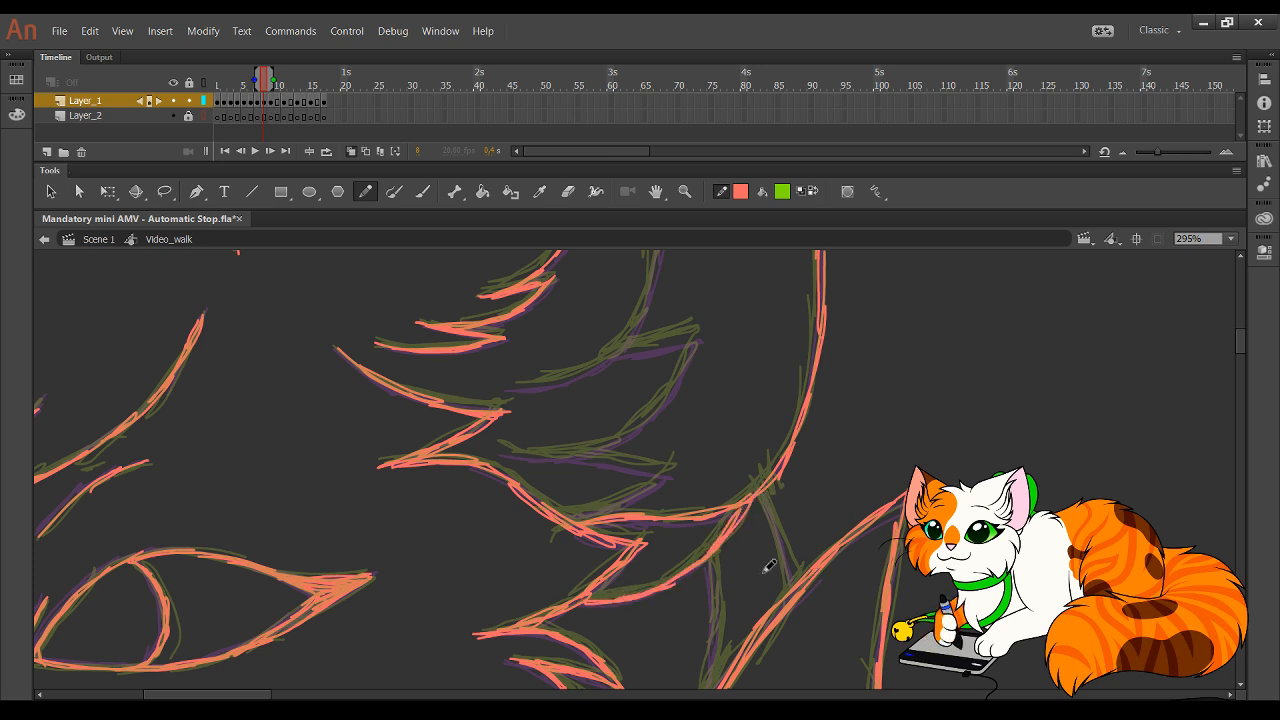
left_click_drag(799, 543, 742, 423)
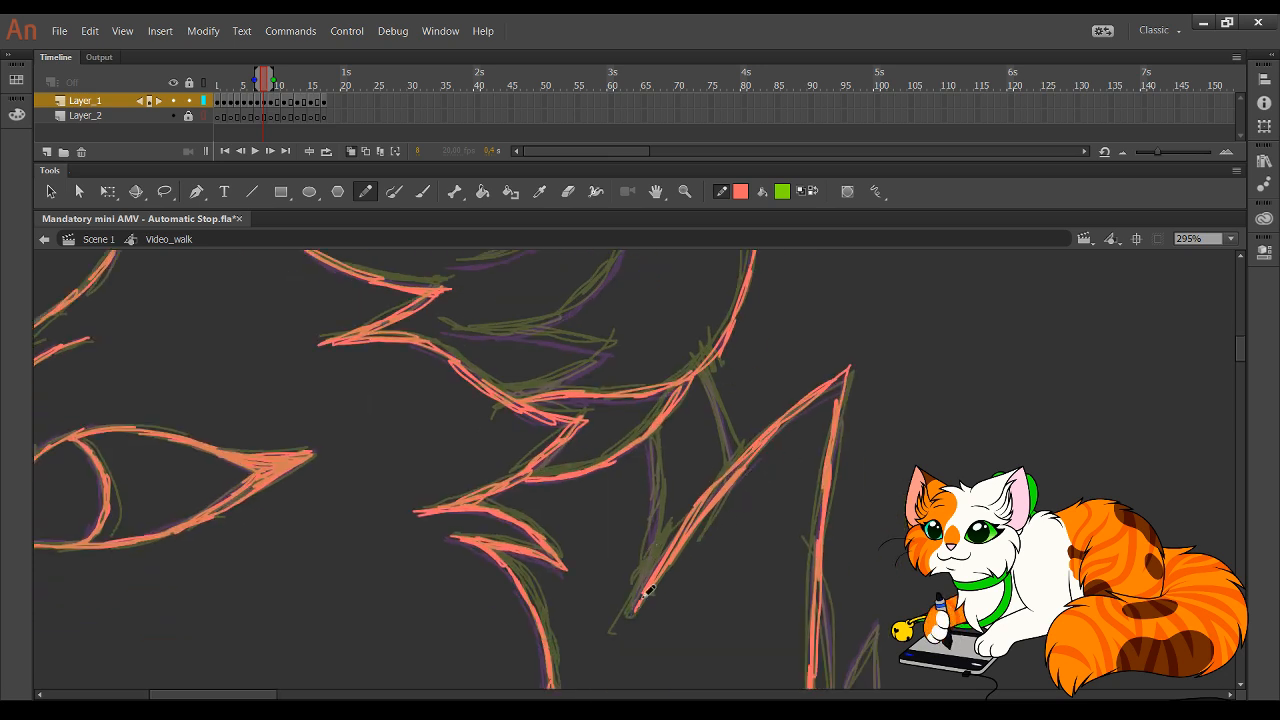
mouse_move(646, 592)
left_mouse_down()
mouse_move(665, 465)
mouse_move(661, 535)
mouse_move(664, 496)
mouse_move(655, 420)
left_mouse_up()
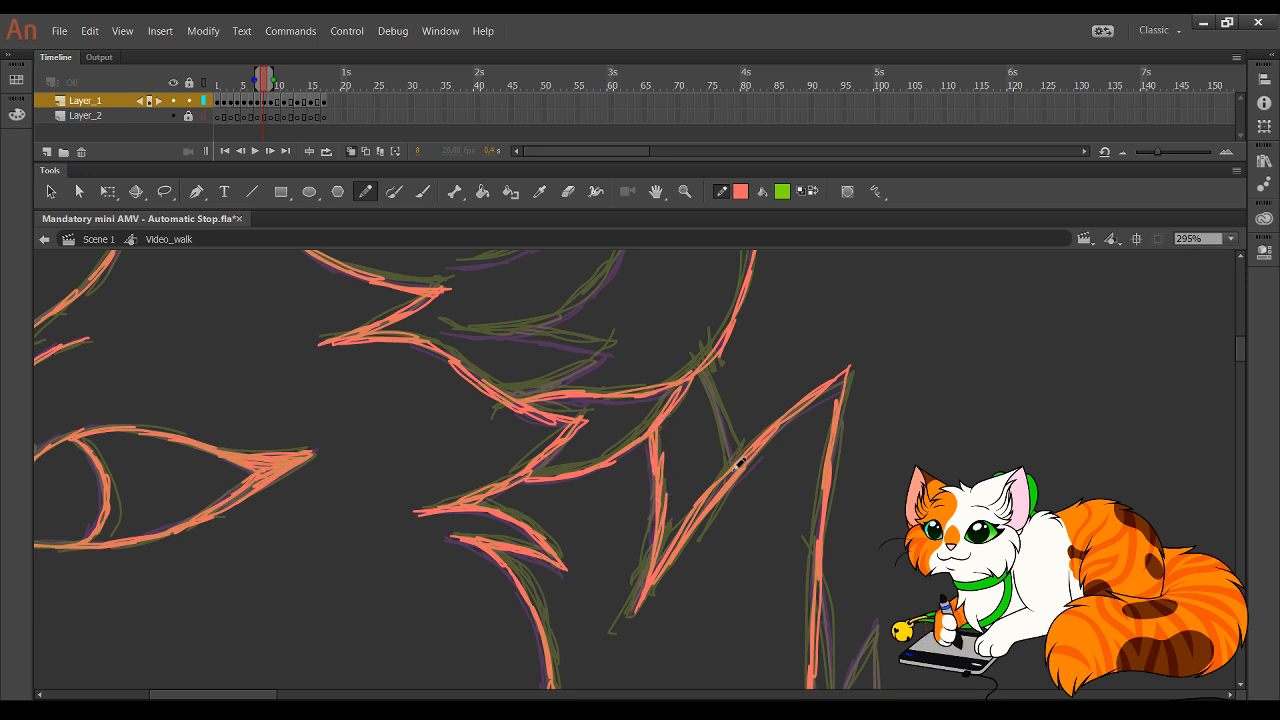
mouse_move(736, 467)
left_mouse_down()
mouse_move(702, 367)
mouse_move(735, 464)
left_mouse_up()
- Trace the small spiky fur tuft at the back of the neck, just above the shoulder
left_click_drag(722, 333, 632, 162)
mouse_move(785, 523)
left_mouse_down()
mouse_move(698, 363)
mouse_move(692, 452)
left_mouse_up()
left_click_drag(710, 497, 692, 428)
mouse_move(709, 499)
left_mouse_down()
mouse_move(698, 379)
mouse_move(665, 466)
left_mouse_up()
left_click_drag(688, 389, 650, 490)
mouse_move(684, 415)
left_mouse_down()
mouse_move(650, 493)
mouse_move(649, 415)
left_mouse_up()
left_click_drag(652, 478, 646, 374)
mouse_move(653, 442)
left_mouse_down()
mouse_move(643, 356)
mouse_move(653, 440)
left_mouse_up()
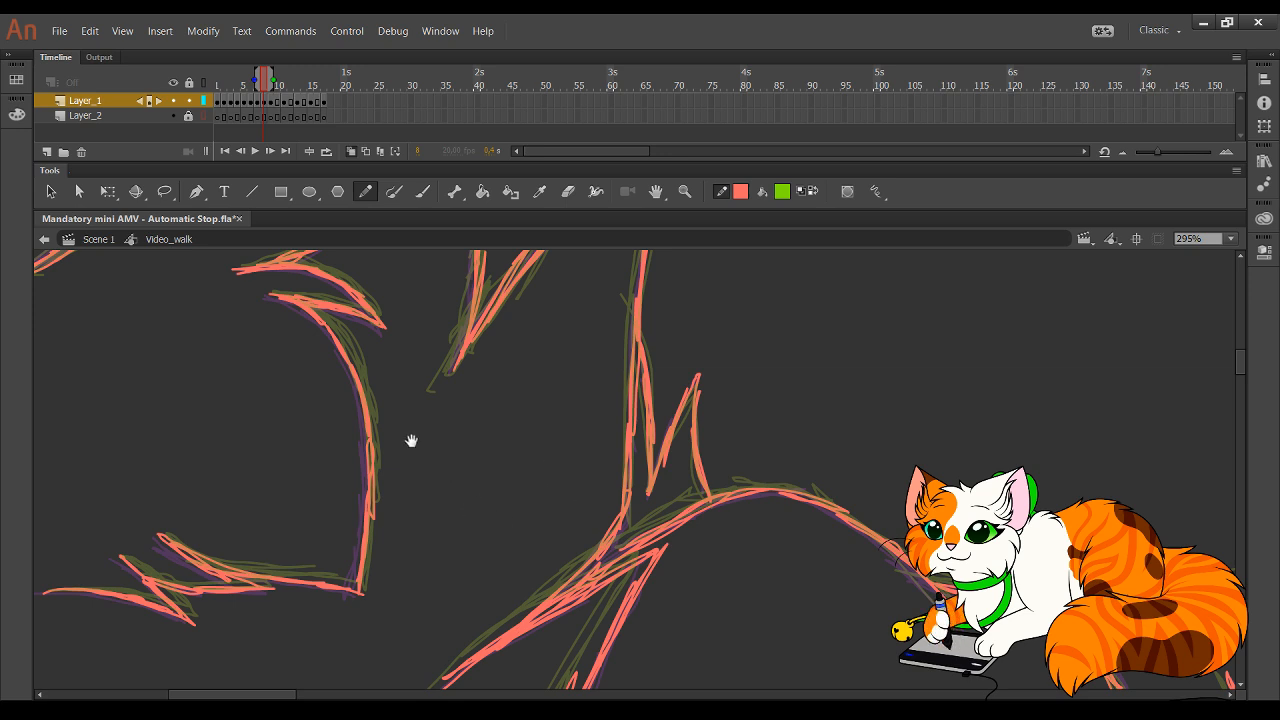
- Trace the layered fur strands inside the near ear, from the lower cheek fur up to the front edge
left_click_drag(411, 418, 606, 551)
mouse_move(537, 404)
left_mouse_down()
mouse_move(697, 446)
mouse_move(842, 457)
left_mouse_up()
mouse_move(482, 365)
left_mouse_down()
mouse_move(714, 383)
mouse_move(720, 450)
left_mouse_up()
mouse_move(729, 322)
left_mouse_down()
mouse_move(661, 427)
mouse_move(663, 509)
mouse_move(607, 490)
left_mouse_up()
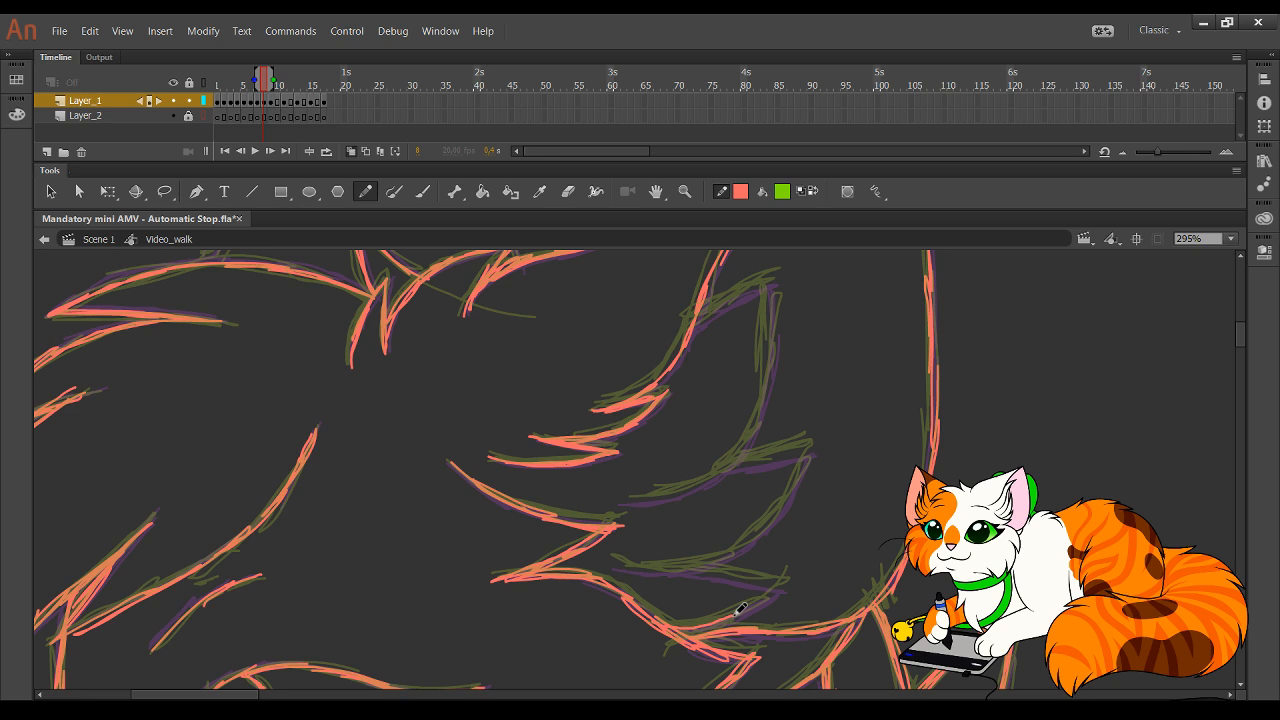
mouse_move(773, 594)
left_mouse_down()
mouse_move(616, 560)
mouse_move(701, 560)
mouse_move(743, 543)
mouse_move(727, 553)
mouse_move(808, 453)
mouse_move(752, 464)
left_mouse_up()
mouse_move(640, 499)
left_mouse_down()
mouse_move(677, 493)
mouse_move(629, 499)
mouse_move(703, 479)
mouse_move(757, 428)
mouse_move(747, 450)
mouse_move(781, 291)
mouse_move(772, 325)
mouse_move(769, 278)
mouse_move(711, 318)
left_mouse_up()
- Trace the triangular outline of the far ear above the hair on top of the head
mouse_move(764, 284)
left_mouse_down()
mouse_move(680, 331)
mouse_move(720, 571)
mouse_move(787, 656)
left_mouse_up()
key("space")
mouse_move(372, 576)
left_mouse_down()
mouse_move(560, 368)
mouse_move(620, 437)
mouse_move(681, 572)
left_mouse_up()
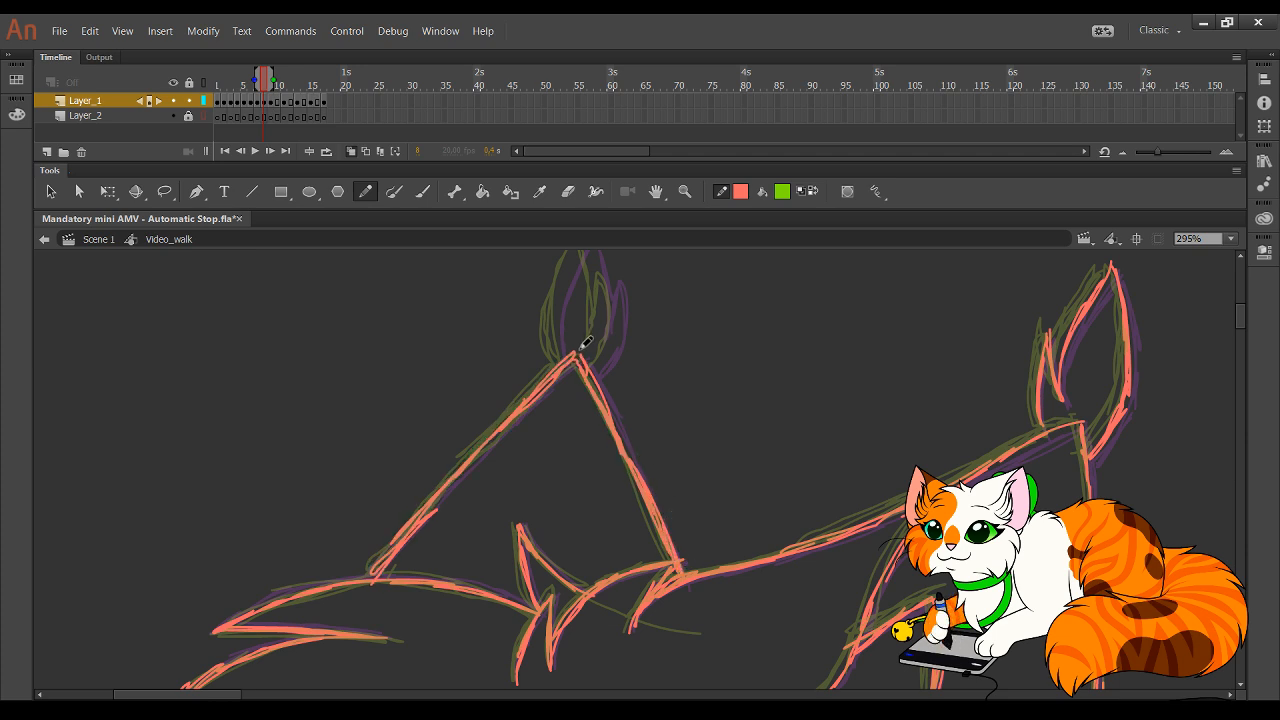
- Trace the pointed fur tuft at the tip of the far ear in frame 8
mouse_move(586, 342)
left_mouse_down()
mouse_move(578, 383)
mouse_move(560, 353)
mouse_move(566, 403)
mouse_move(590, 287)
mouse_move(611, 352)
mouse_move(609, 323)
mouse_move(606, 380)
mouse_move(622, 322)
left_mouse_up()
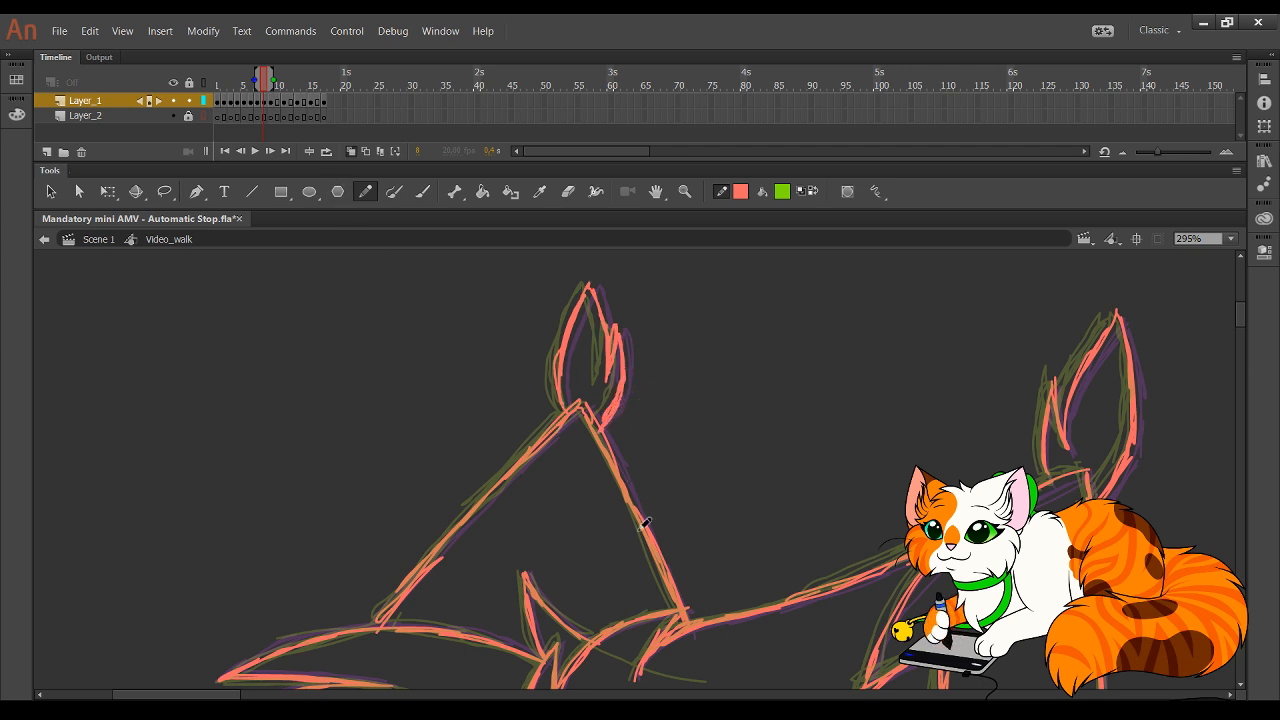
- Compare the neighbouring head poses, then insert a blank keyframe at frame 10 of Layer_1
left_click(271, 151)
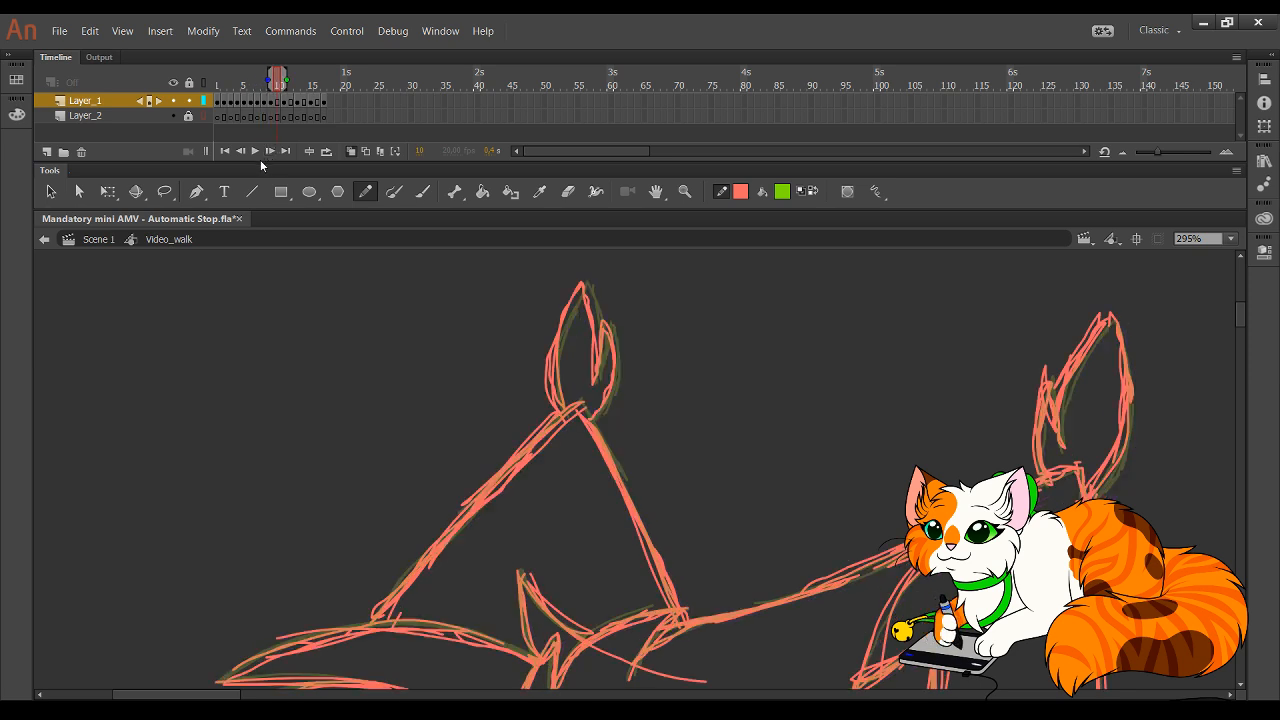
left_click(241, 151)
mouse_move(667, 645)
left_mouse_down()
mouse_move(634, 371)
mouse_move(640, 300)
left_mouse_up()
left_click_drag(655, 475, 677, 266)
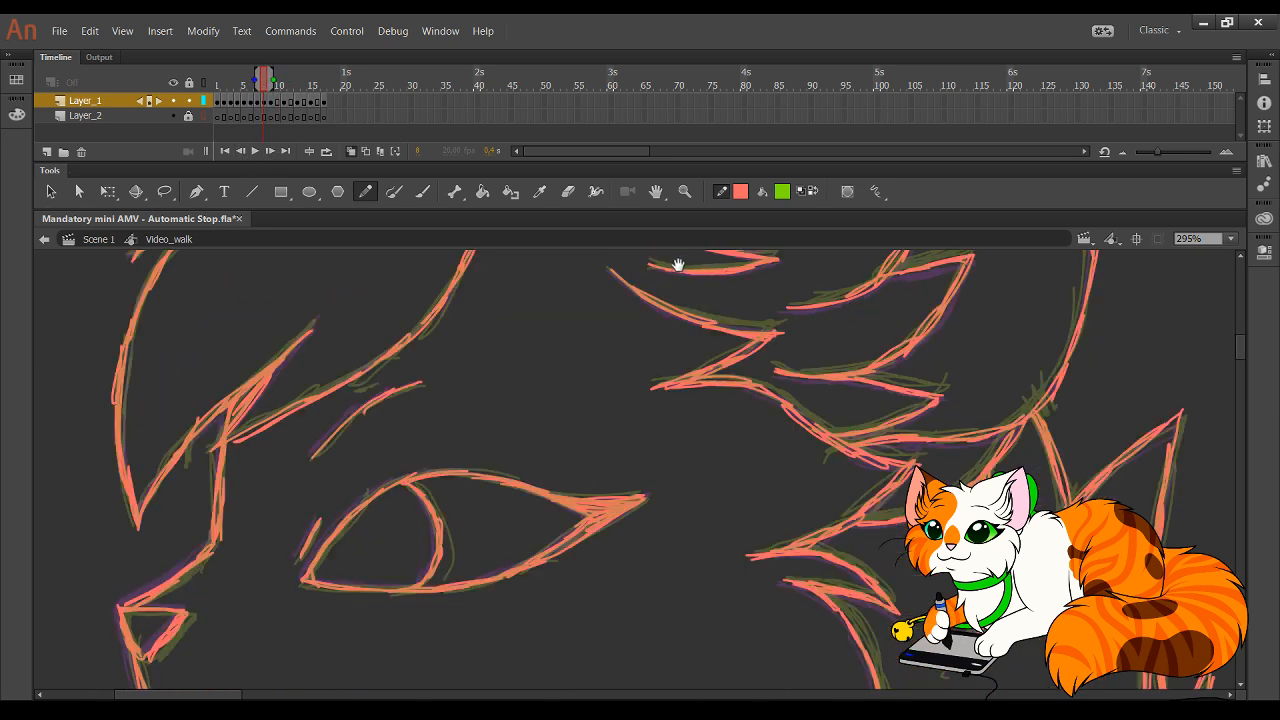
mouse_move(651, 428)
left_mouse_down()
mouse_move(694, 306)
mouse_move(770, 285)
left_mouse_up()
left_click(271, 151)
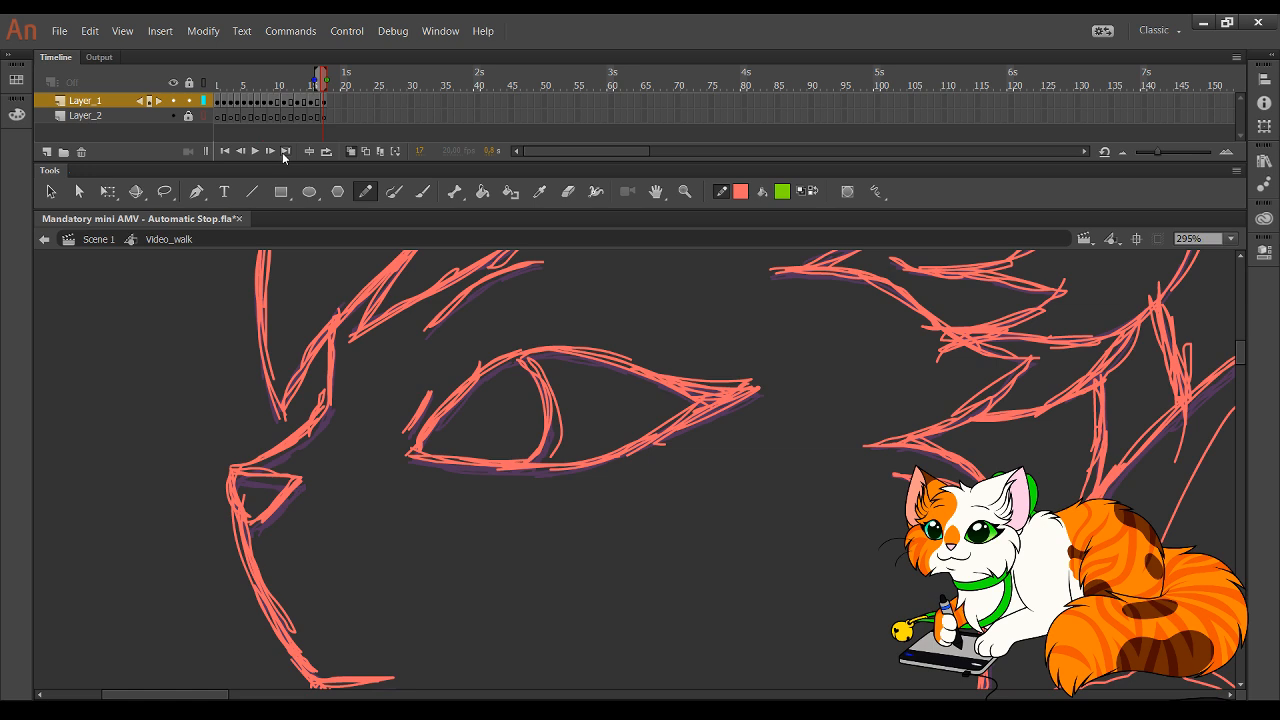
left_click(271, 151)
key("F7")
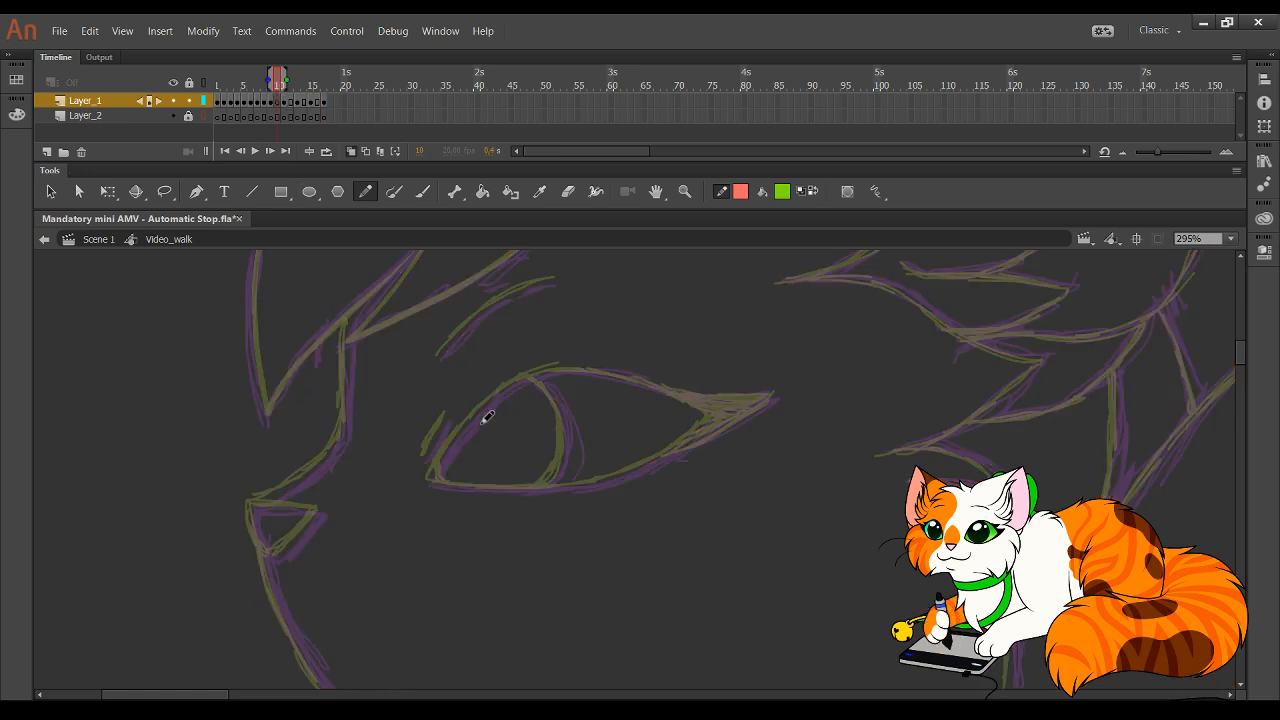
- Trace the eye's upper and lower outline and the curved edge of the iris in frame 10
mouse_move(436, 477)
left_mouse_down()
mouse_move(509, 390)
mouse_move(586, 369)
mouse_move(628, 378)
mouse_move(574, 371)
mouse_move(664, 386)
left_mouse_up()
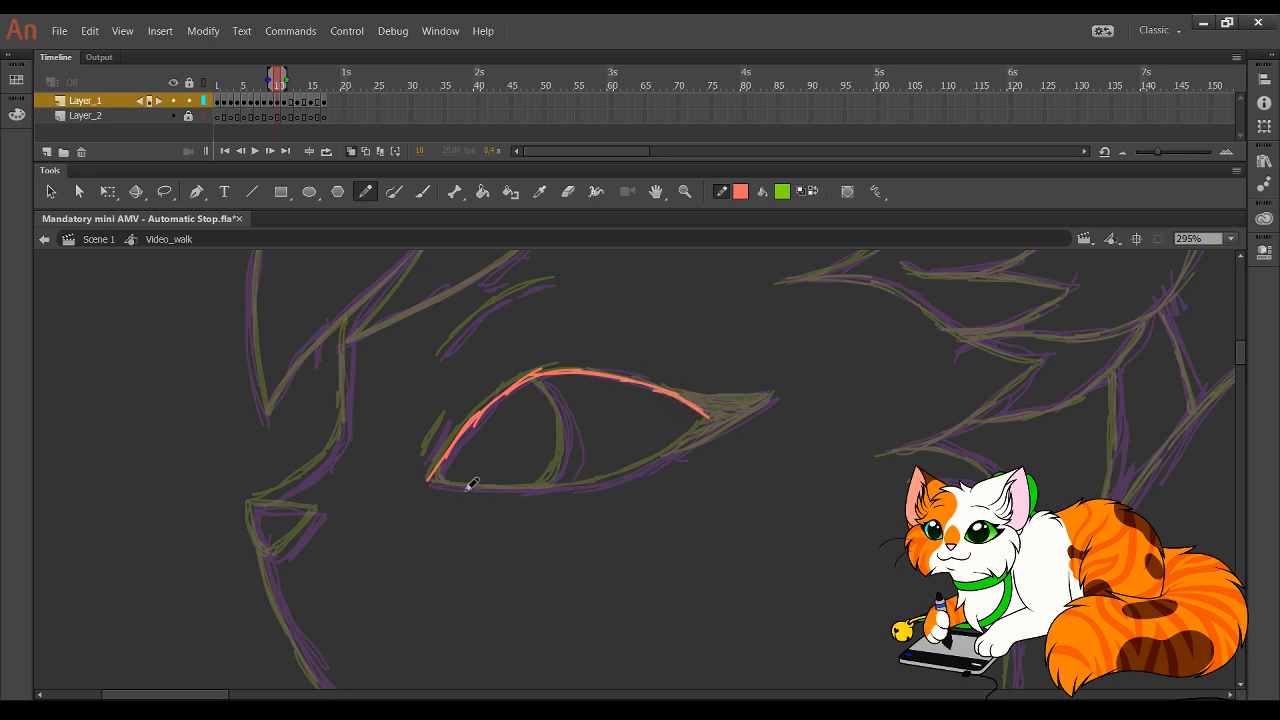
mouse_move(430, 480)
left_mouse_down()
mouse_move(536, 485)
mouse_move(504, 490)
mouse_move(638, 463)
mouse_move(599, 477)
mouse_move(687, 438)
left_mouse_up()
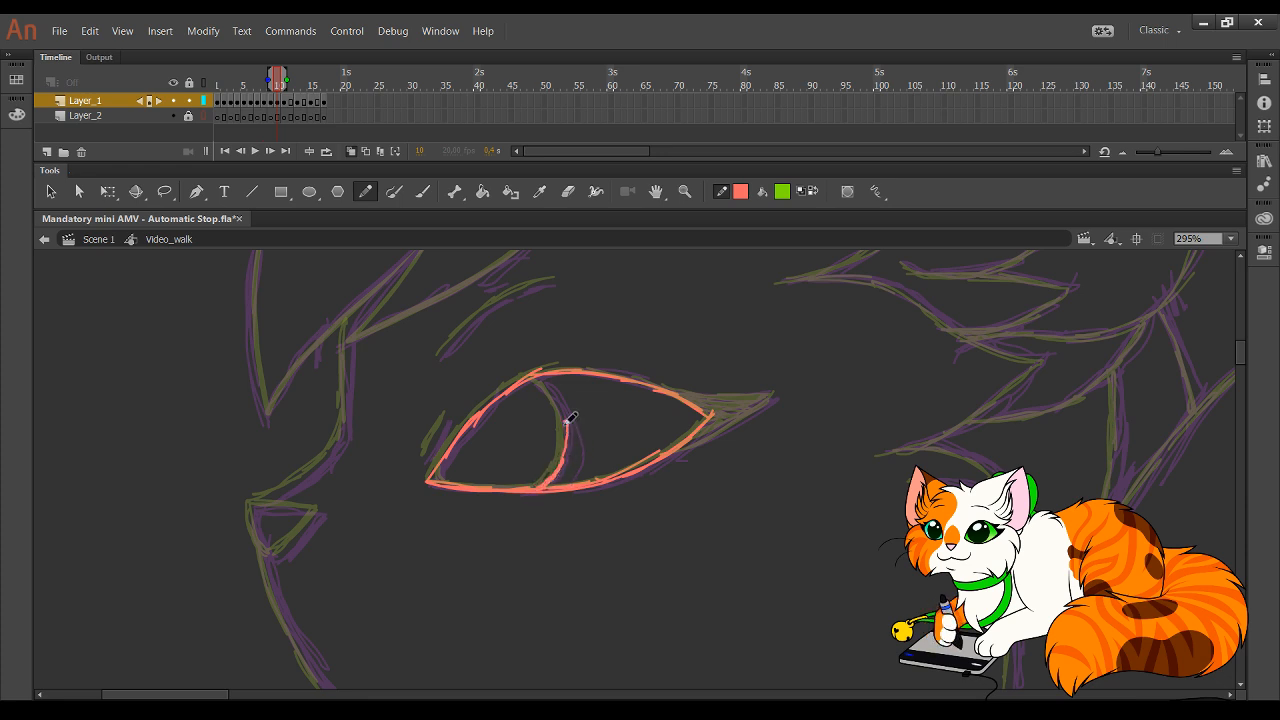
left_click_drag(558, 400, 566, 478)
left_click_drag(555, 392, 537, 380)
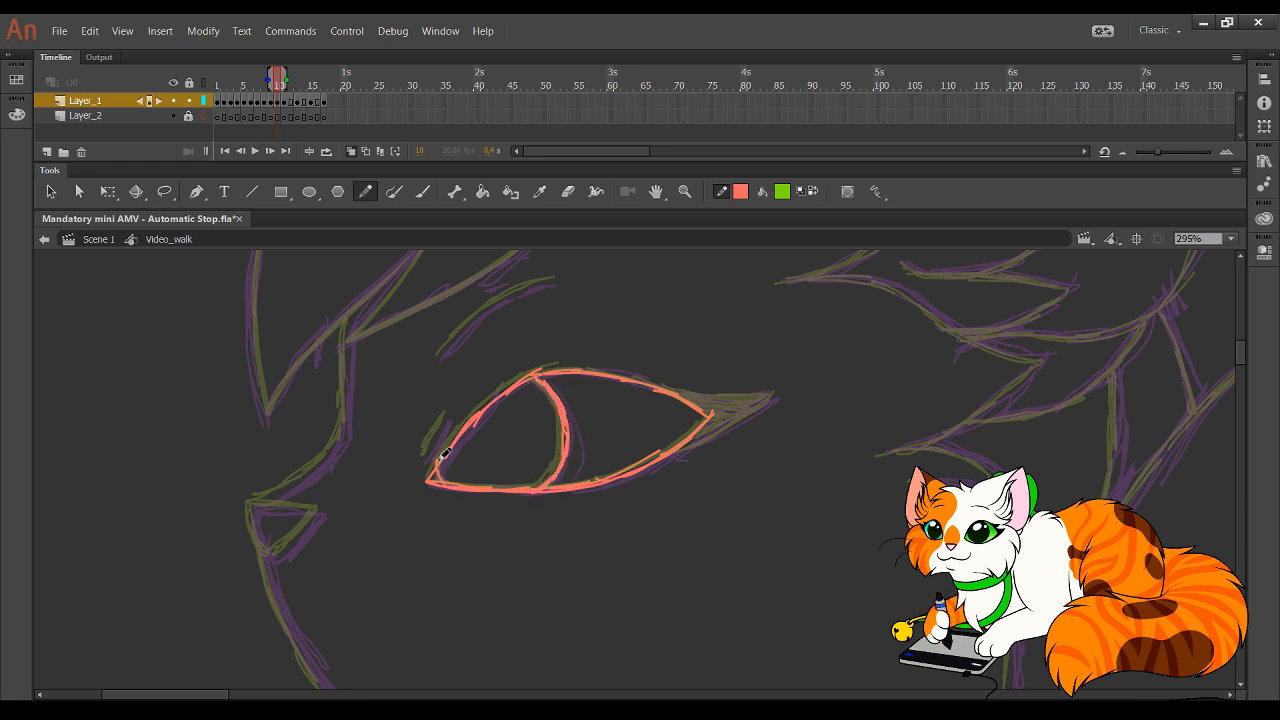
- Trace the short crease in front of the eye and the brow line, and hatch the pointed outer eye corner
left_click_drag(424, 459, 452, 414)
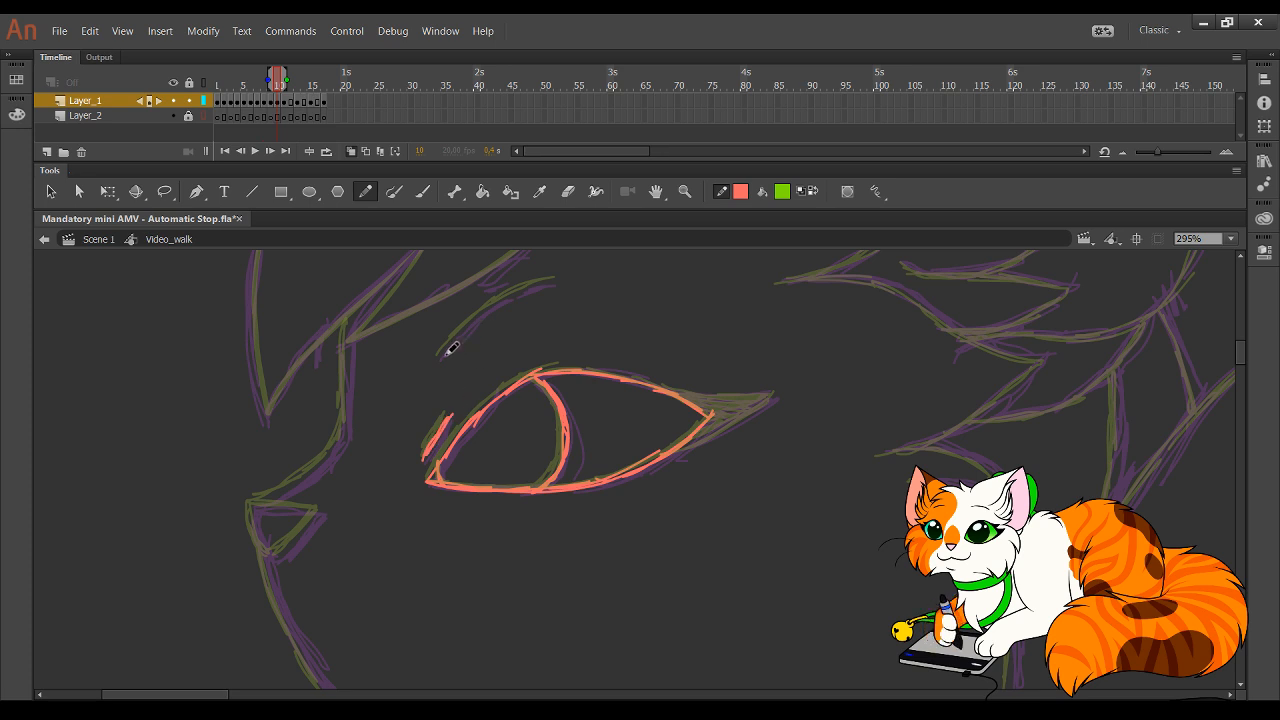
mouse_move(452, 347)
left_mouse_down()
mouse_move(545, 283)
mouse_move(505, 297)
mouse_move(563, 276)
left_mouse_up()
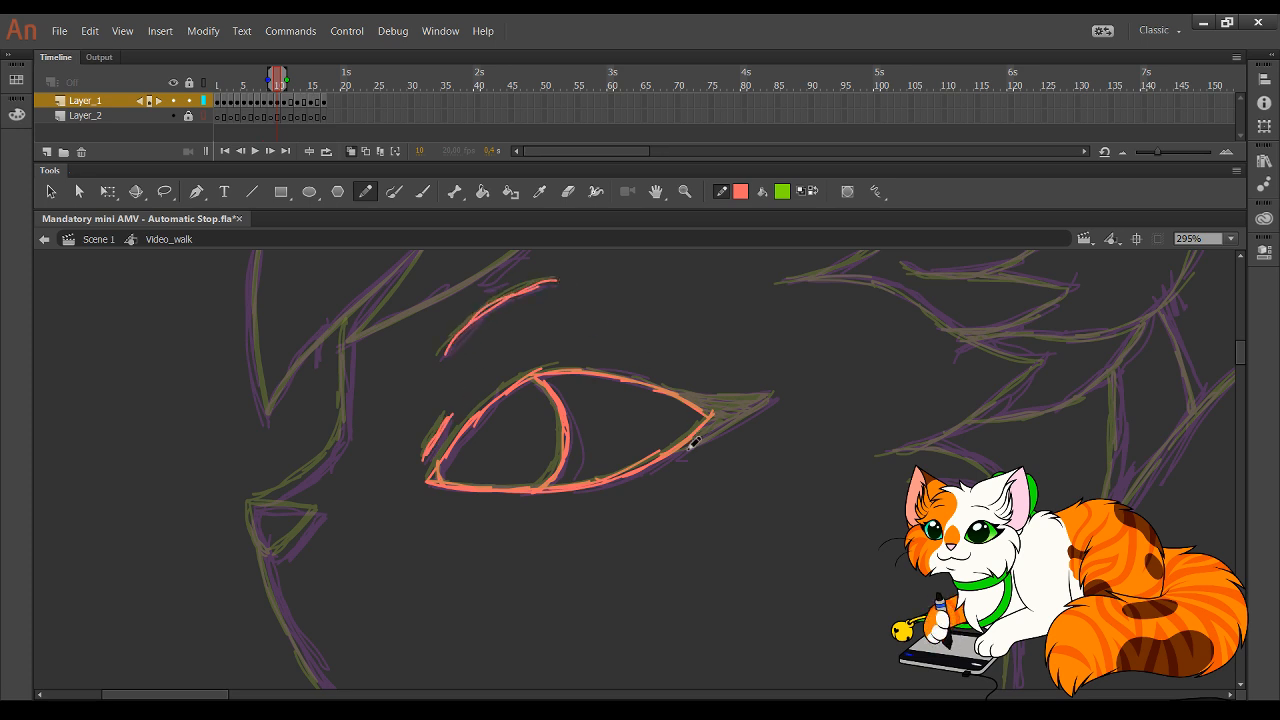
mouse_move(694, 443)
left_mouse_down()
mouse_move(741, 409)
mouse_move(673, 448)
mouse_move(777, 395)
mouse_move(670, 389)
mouse_move(702, 407)
mouse_move(699, 433)
mouse_move(710, 408)
mouse_move(643, 382)
mouse_move(731, 398)
left_mouse_up()
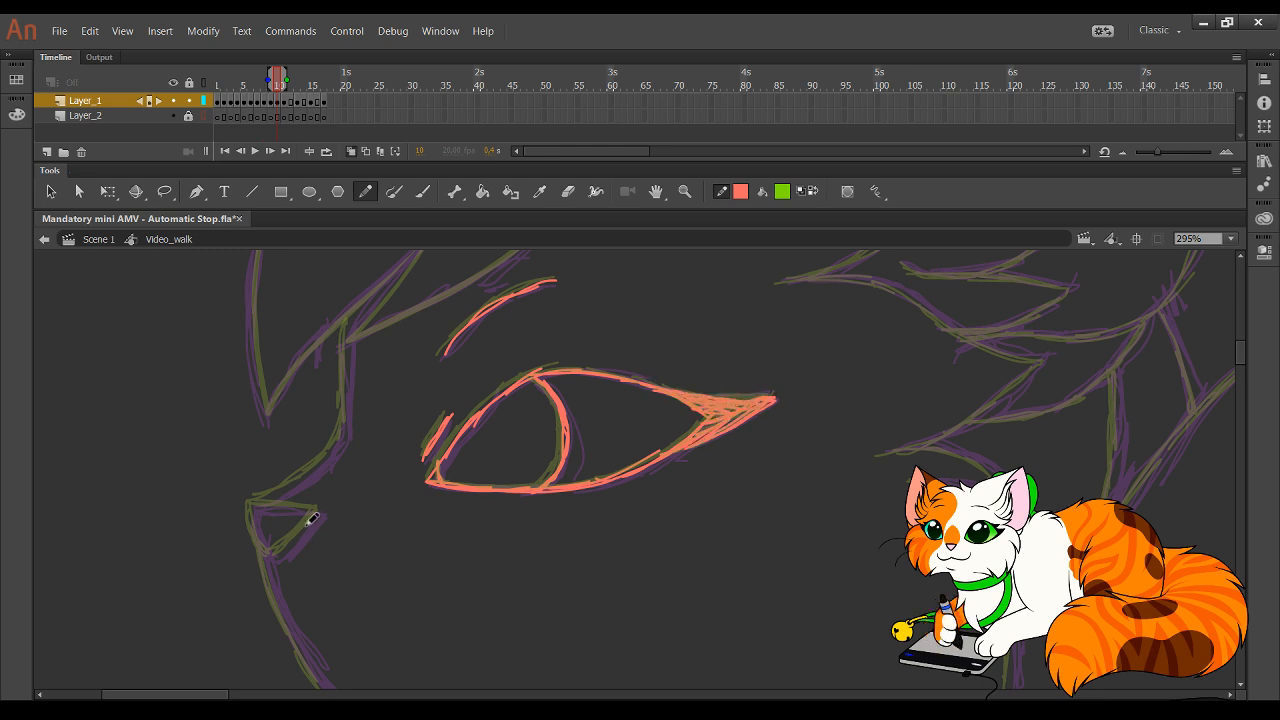
- Trace the triangular nose, the muzzle front with its short mouth line, and the chin
mouse_move(266, 502)
left_mouse_down()
mouse_move(312, 507)
mouse_move(254, 507)
mouse_move(263, 548)
mouse_move(285, 550)
mouse_move(314, 516)
mouse_move(289, 548)
mouse_move(322, 508)
left_mouse_up()
left_click_drag(463, 581, 587, 348)
left_click_drag(390, 319, 429, 423)
mouse_move(398, 342)
left_mouse_down()
mouse_move(472, 480)
mouse_move(553, 470)
left_mouse_up()
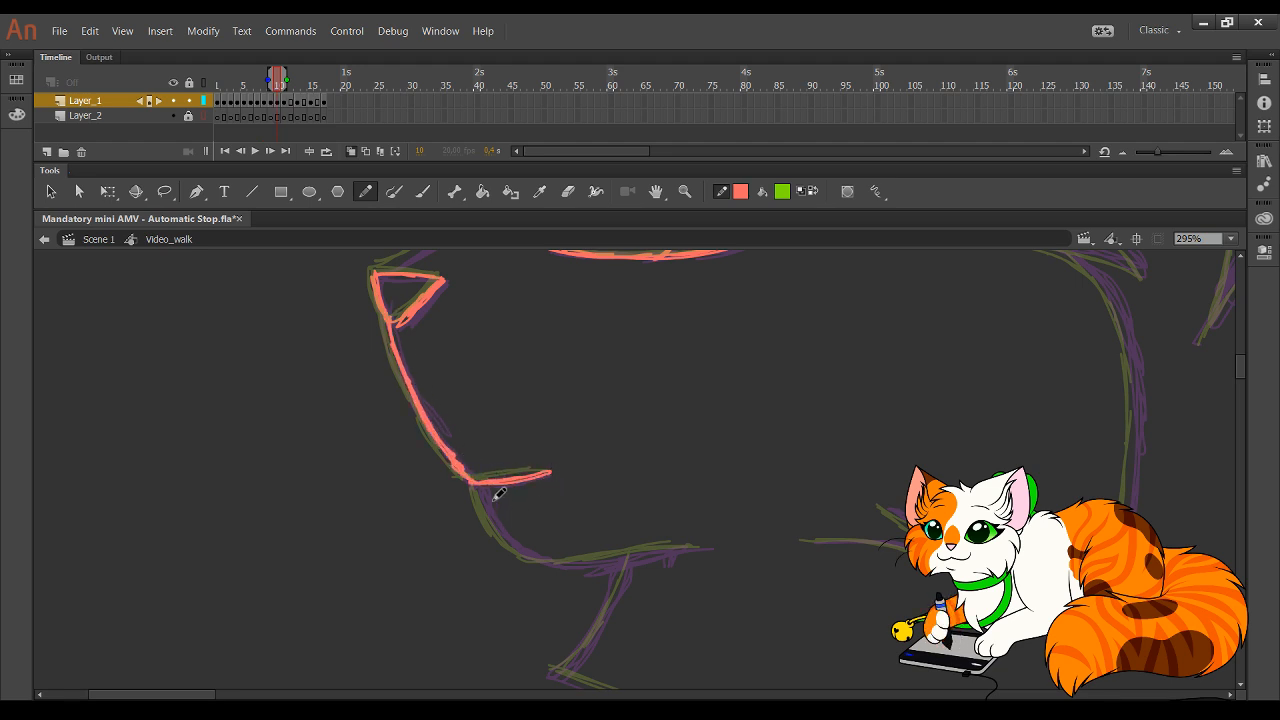
mouse_move(481, 479)
left_mouse_down()
mouse_move(495, 522)
mouse_move(487, 514)
mouse_move(481, 493)
mouse_move(523, 559)
mouse_move(710, 548)
left_mouse_up()
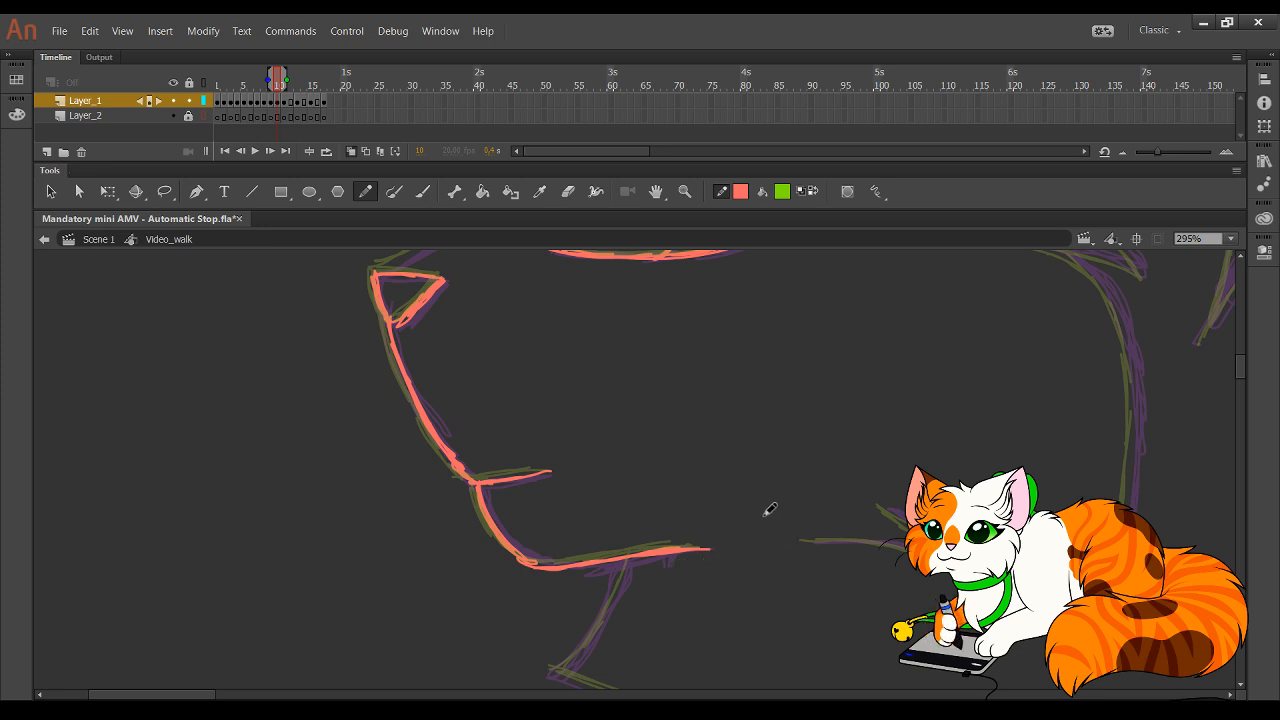
- Trace the spiky fur along the jaw and the curved rear edge of the cheek
mouse_move(743, 429)
left_mouse_down()
mouse_move(571, 297)
mouse_move(576, 279)
left_mouse_up()
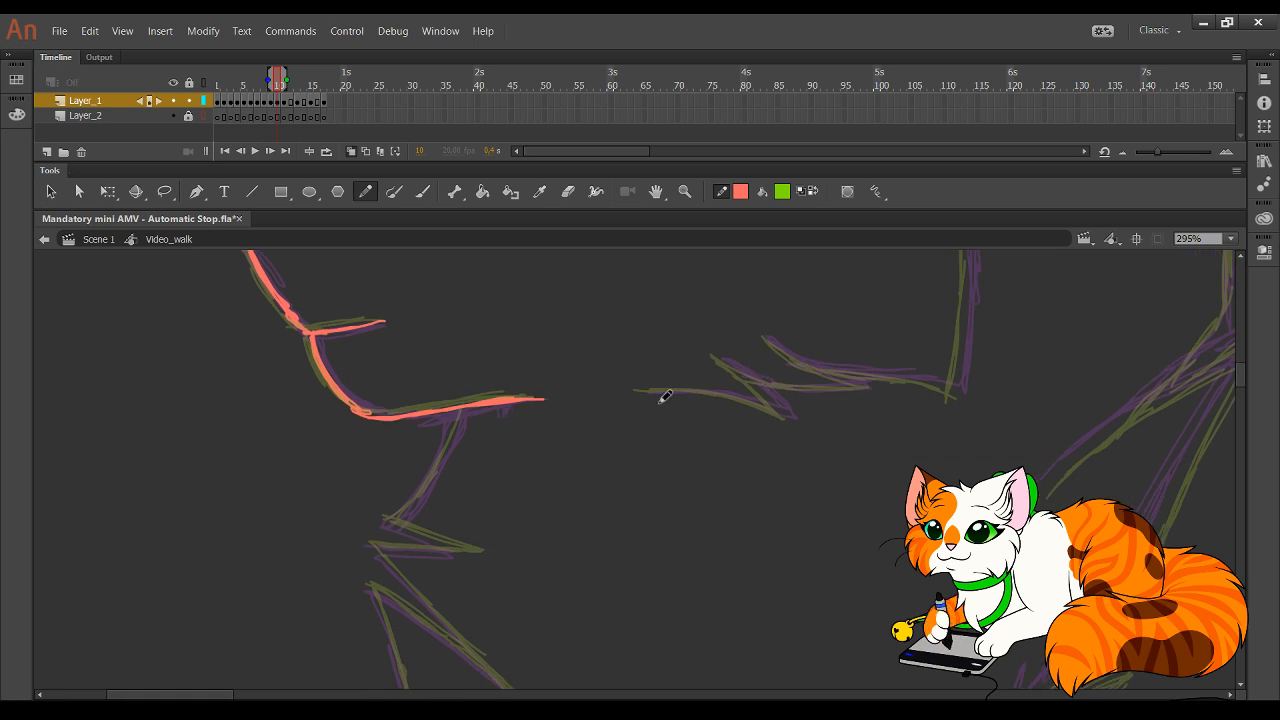
mouse_move(684, 383)
left_mouse_down()
mouse_move(795, 413)
mouse_move(712, 355)
mouse_move(785, 386)
mouse_move(846, 388)
mouse_move(766, 331)
mouse_move(818, 358)
mouse_move(943, 378)
left_mouse_up()
left_click_drag(1037, 360, 830, 570)
mouse_move(700, 270)
left_mouse_down()
mouse_move(772, 296)
mouse_move(808, 420)
mouse_move(789, 543)
mouse_move(803, 507)
left_mouse_up()
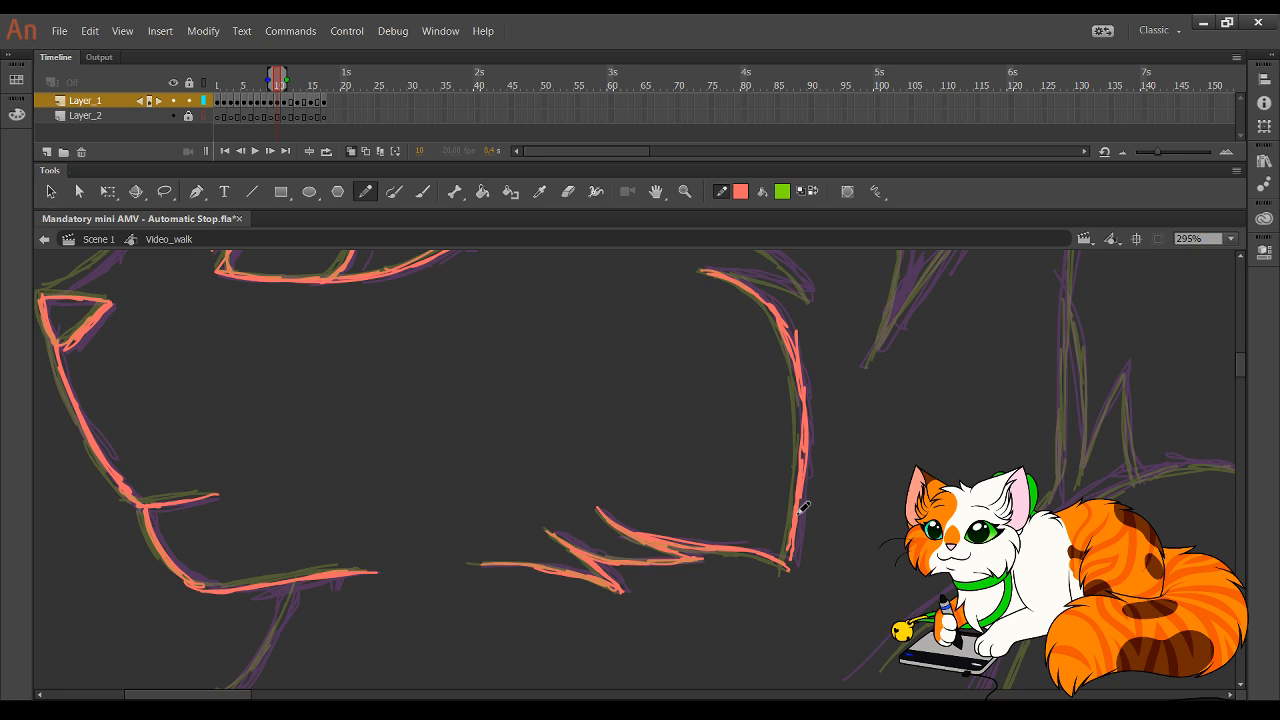
- Trace the zigzag cheek fur behind the eye, down to the rear cheek edge
left_click_drag(710, 417, 754, 567)
left_click_drag(746, 398, 691, 506)
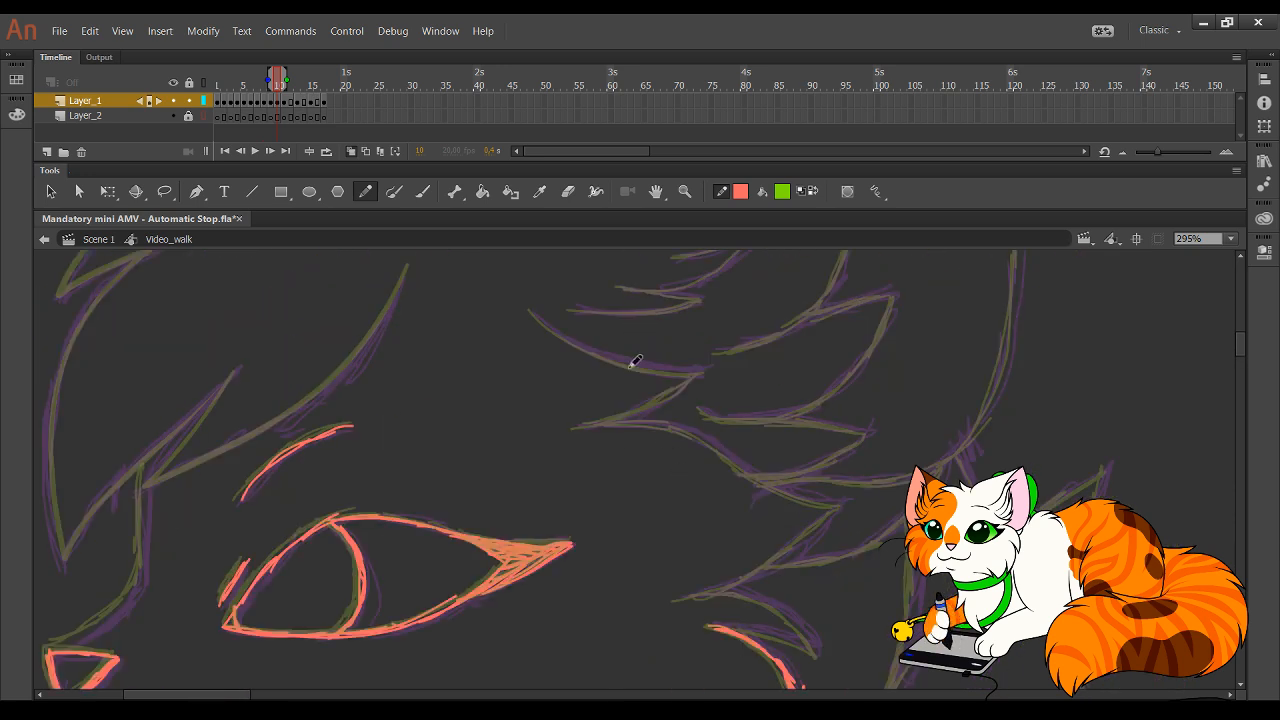
mouse_move(531, 311)
left_mouse_down()
mouse_move(690, 372)
mouse_move(578, 432)
mouse_move(674, 420)
mouse_move(843, 503)
mouse_move(678, 598)
mouse_move(798, 610)
mouse_move(815, 640)
mouse_move(716, 614)
left_mouse_up()
- Trace the pointed forelock strands hanging over the forehead, redoing the front strand's outline
mouse_move(462, 577)
left_mouse_down()
mouse_move(634, 526)
mouse_move(724, 630)
left_mouse_up()
mouse_move(429, 297)
left_mouse_down()
mouse_move(343, 357)
mouse_move(319, 421)
left_mouse_up()
key("ctrl+z")
mouse_move(357, 352)
left_mouse_down()
mouse_move(314, 529)
mouse_move(331, 600)
mouse_move(509, 417)
mouse_move(480, 458)
left_mouse_up()
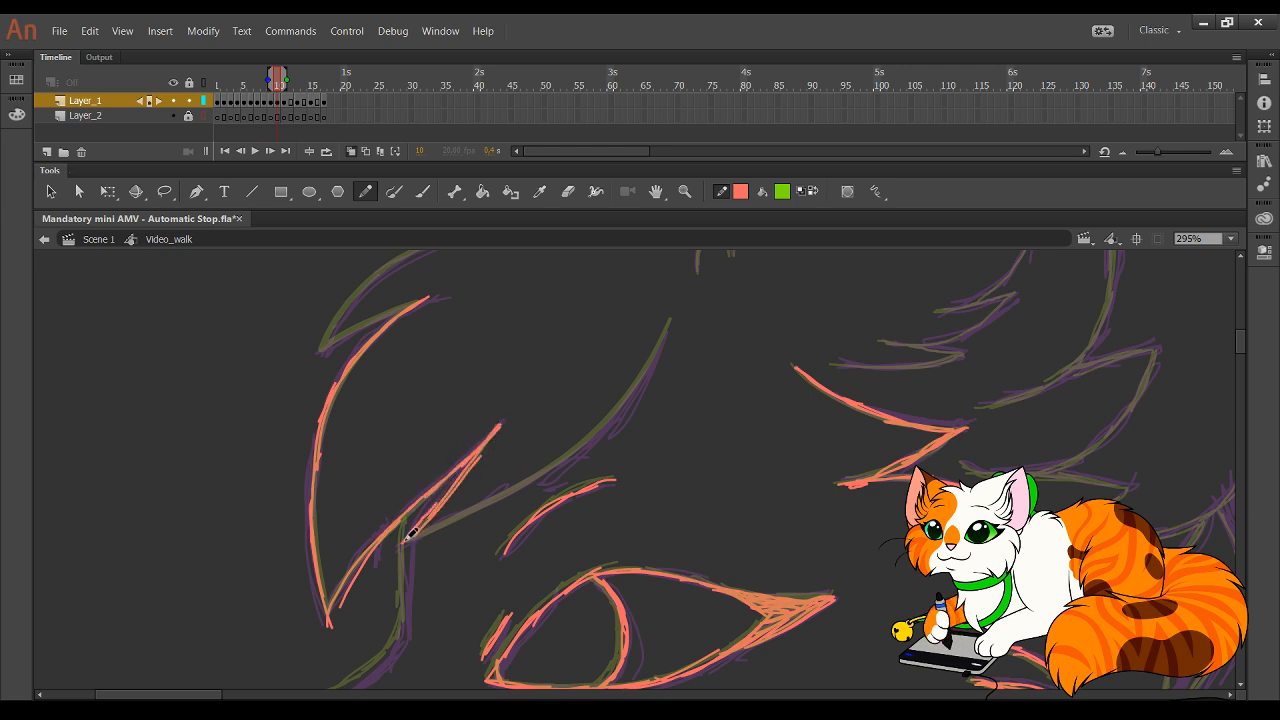
mouse_move(405, 528)
left_mouse_down()
mouse_move(520, 488)
mouse_move(618, 410)
mouse_move(669, 318)
left_mouse_up()
- Trace the bridge of the nose from the nose tip up to the forelock
left_click_drag(488, 557, 522, 441)
left_click_drag(352, 588, 428, 536)
left_click_drag(428, 536, 376, 574)
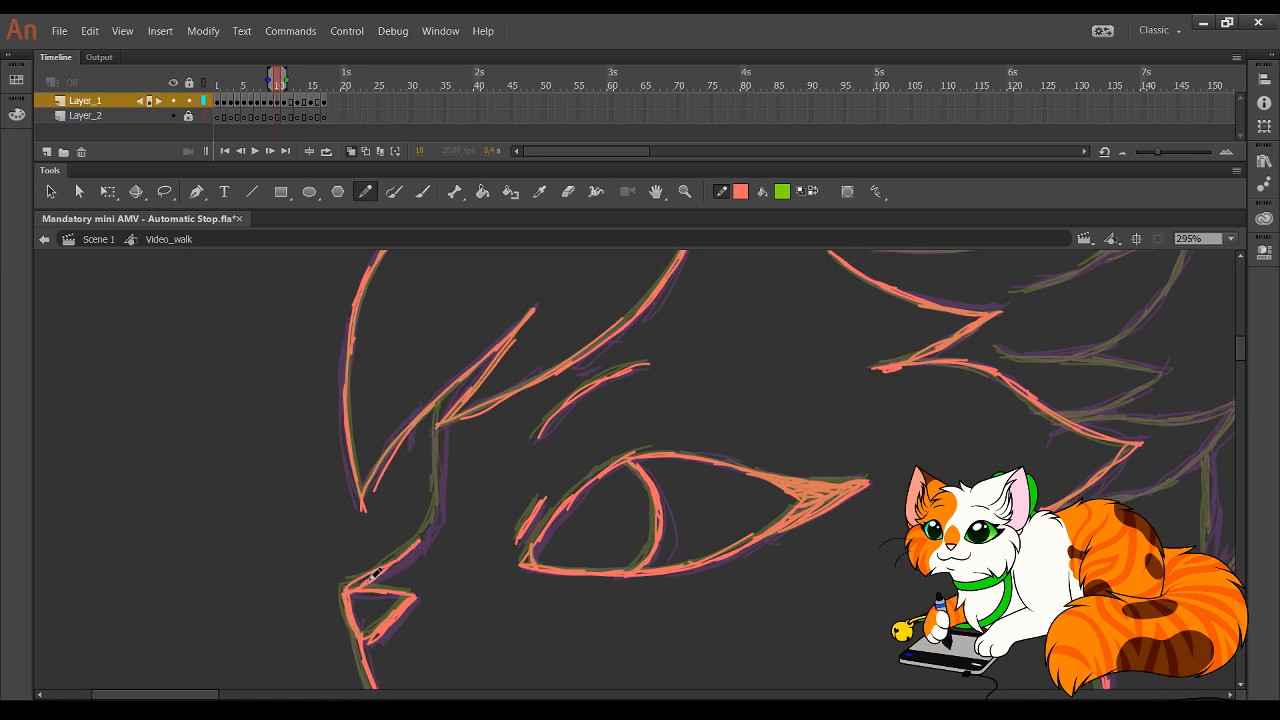
mouse_move(430, 522)
left_mouse_down()
mouse_move(446, 500)
mouse_move(460, 378)
left_mouse_up()
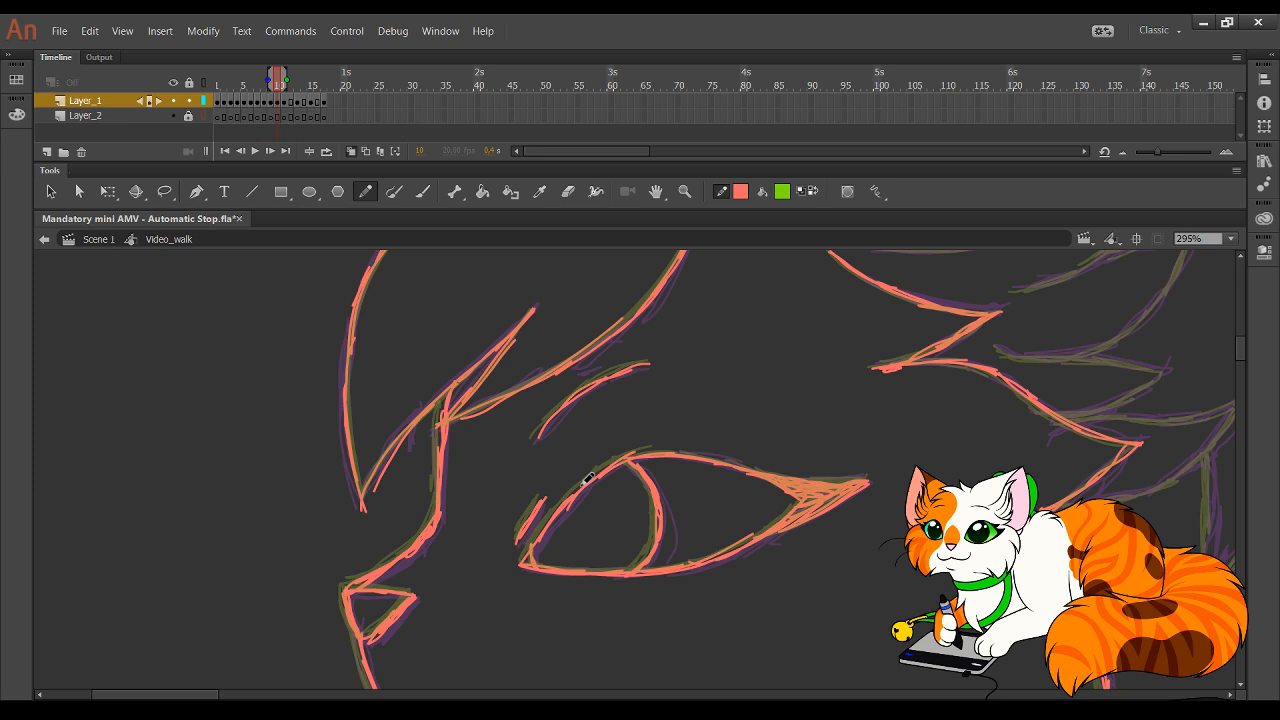
- Trace the zigzag hair tuft on top of the head and the spiky front edge of the near ear's opening
mouse_move(659, 481)
left_mouse_down()
mouse_move(594, 526)
mouse_move(500, 640)
left_mouse_up()
mouse_move(714, 365)
left_mouse_down()
mouse_move(671, 437)
mouse_move(685, 508)
left_mouse_up()
left_click_drag(594, 503, 519, 539)
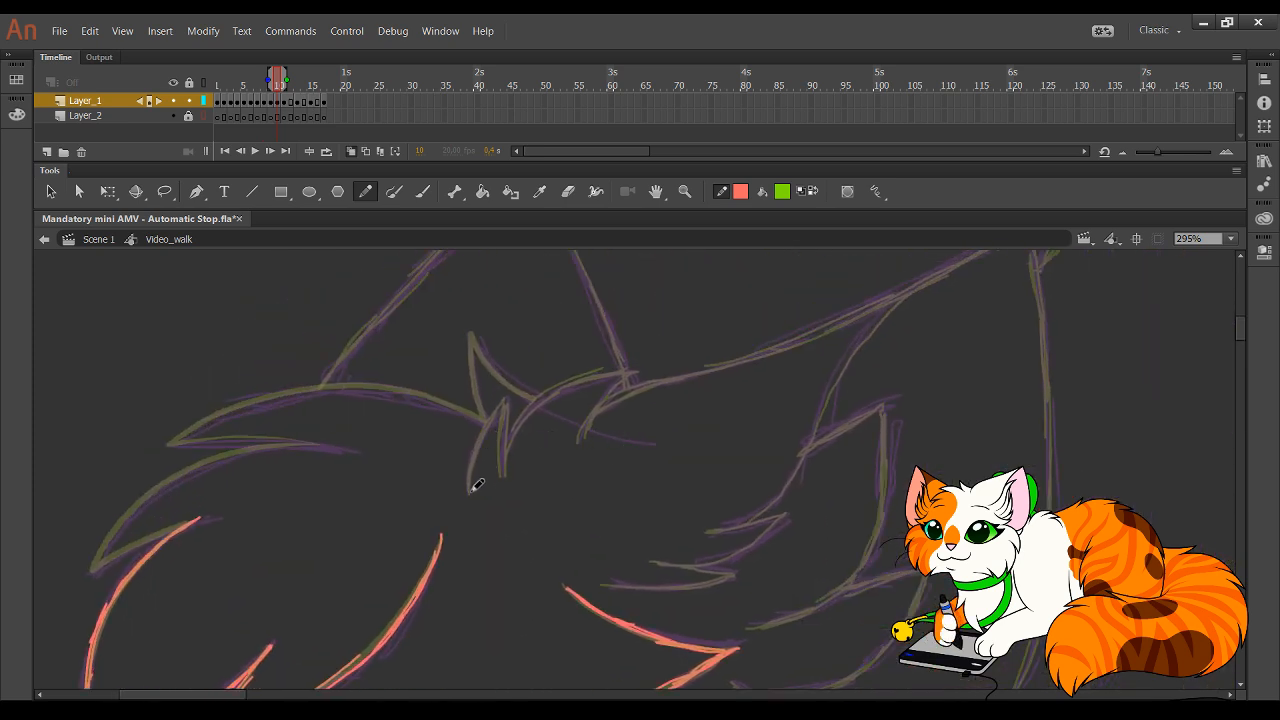
mouse_move(477, 485)
left_mouse_down()
mouse_move(503, 405)
mouse_move(511, 461)
mouse_move(523, 414)
mouse_move(623, 366)
mouse_move(589, 432)
left_mouse_up()
mouse_move(728, 563)
left_mouse_down()
mouse_move(480, 397)
mouse_move(511, 628)
left_mouse_up()
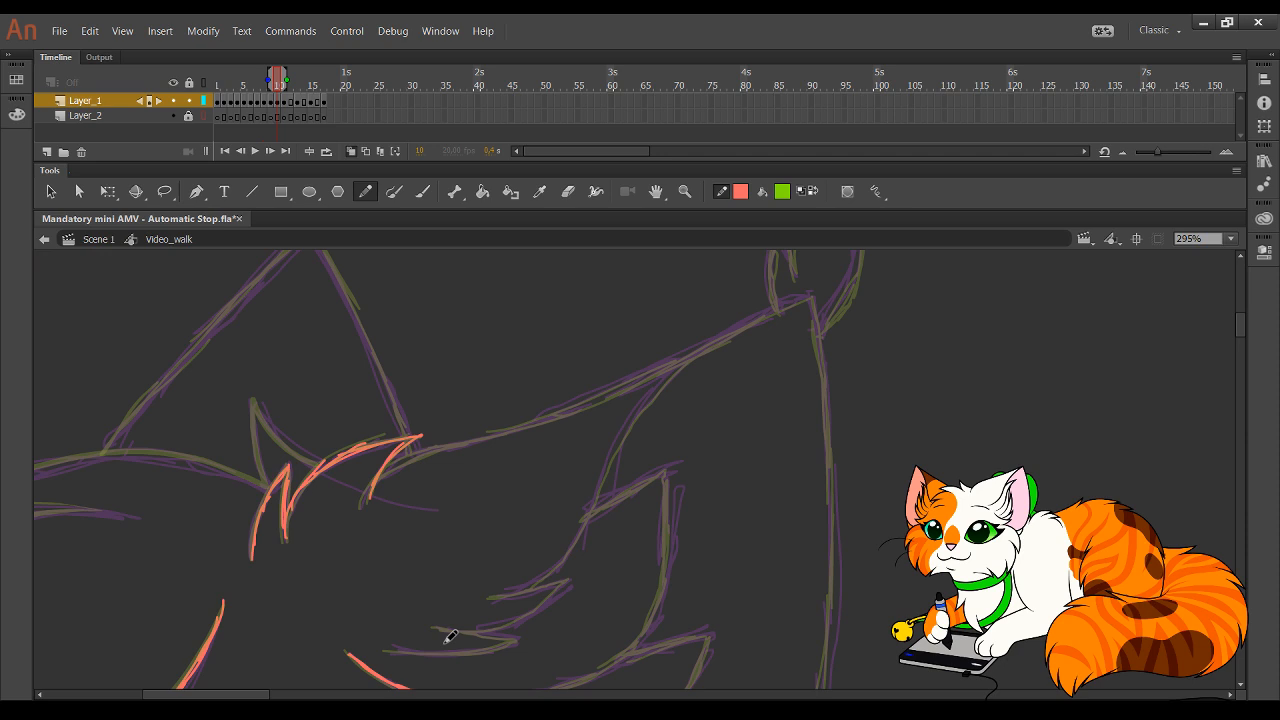
mouse_move(393, 649)
left_mouse_down()
mouse_move(518, 636)
mouse_move(439, 629)
mouse_move(522, 610)
mouse_move(514, 622)
mouse_move(571, 580)
mouse_move(610, 462)
mouse_move(711, 346)
mouse_move(818, 293)
left_mouse_up()
- Trace the long back edge of the near ear up to its tip, redoing the upper part in short strokes
left_click_drag(789, 525, 657, 378)
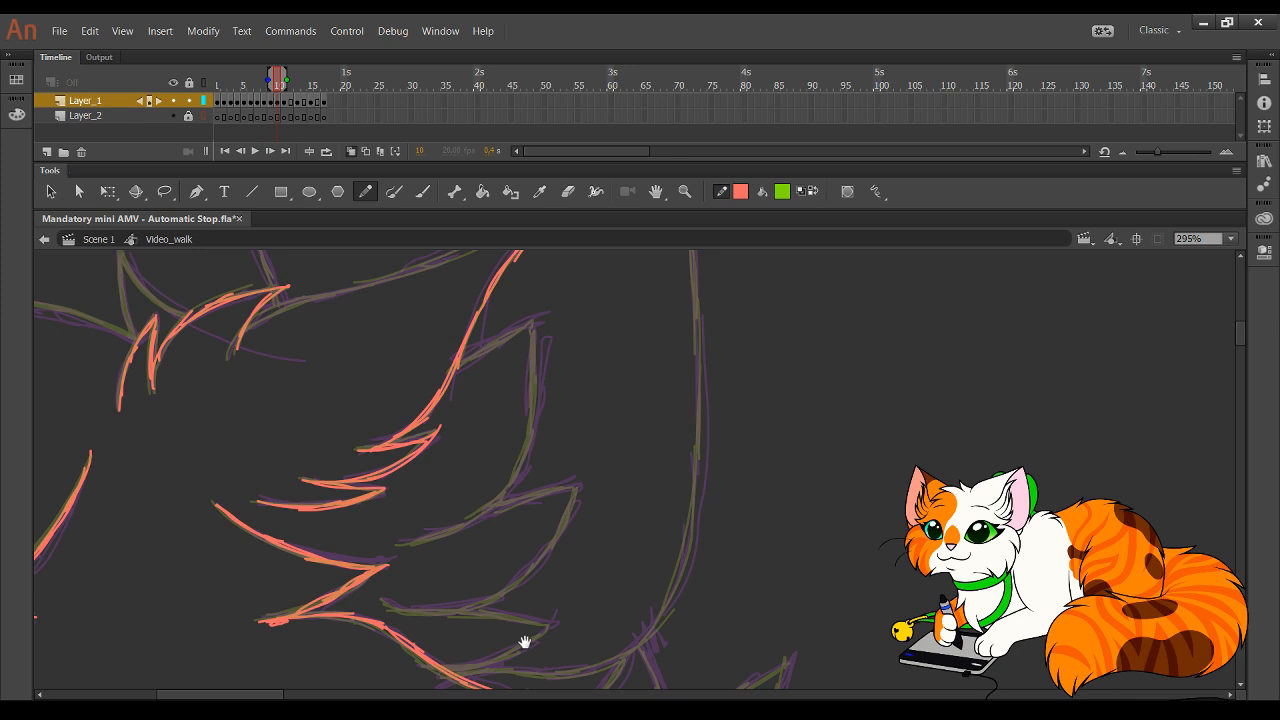
mouse_move(524, 641)
left_mouse_down()
mouse_move(493, 601)
mouse_move(563, 620)
mouse_move(600, 612)
mouse_move(625, 585)
mouse_move(676, 412)
left_mouse_up()
mouse_move(669, 488)
left_mouse_down()
mouse_move(671, 298)
mouse_move(708, 446)
mouse_move(692, 455)
left_mouse_up()
left_click_drag(671, 547, 674, 395)
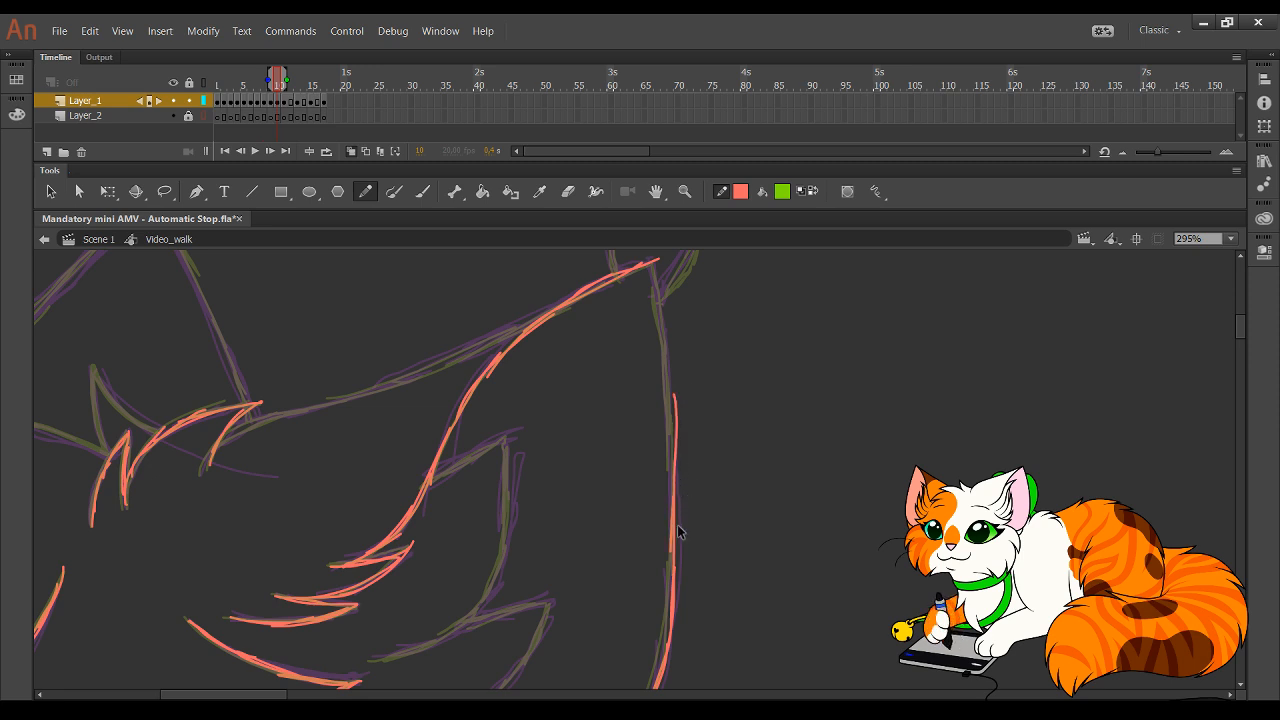
key("ctrl+z")
left_click_drag(678, 560, 673, 385)
left_click_drag(675, 498, 664, 336)
left_click_drag(671, 382, 656, 284)
left_click_drag(668, 356, 651, 262)
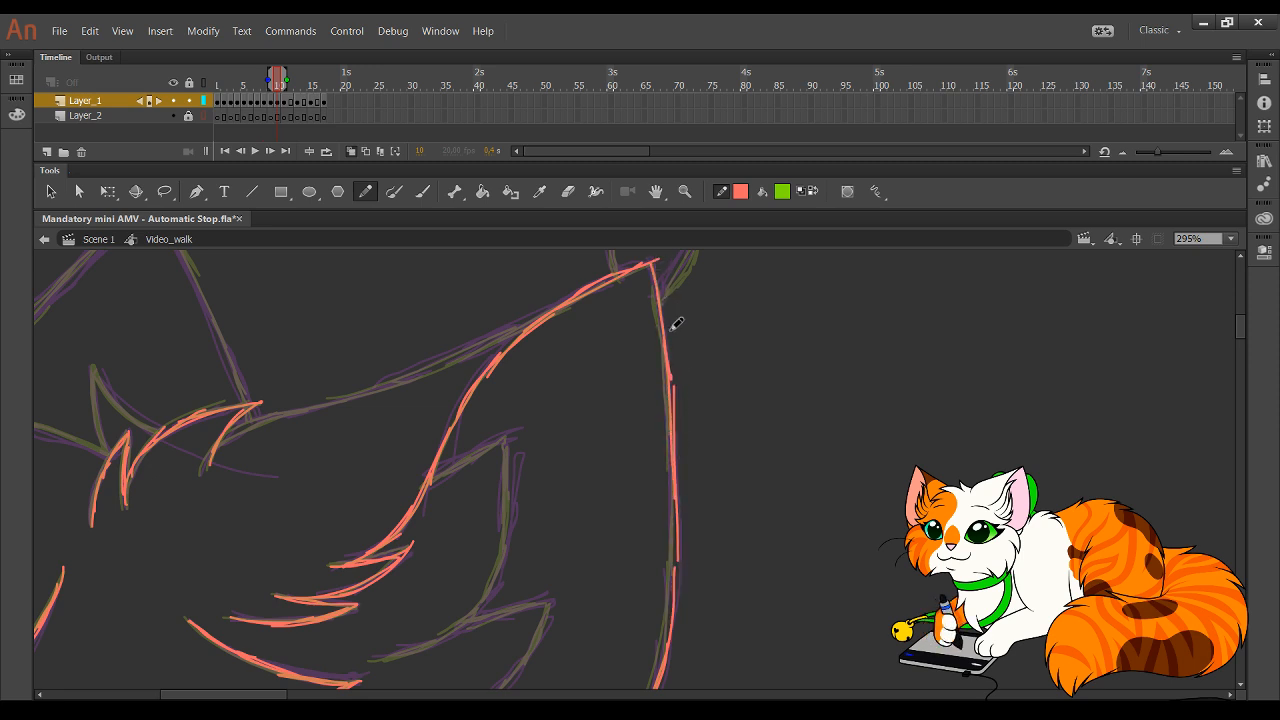
- Trace the curved fur line running from the base of the near ear to the cheek tuft
mouse_move(625, 579)
left_mouse_down()
mouse_move(634, 511)
mouse_move(691, 429)
mouse_move(706, 375)
left_mouse_up()
left_click_drag(646, 489, 664, 364)
mouse_move(524, 553)
left_mouse_down()
mouse_move(592, 540)
mouse_move(671, 486)
mouse_move(680, 451)
mouse_move(690, 458)
left_mouse_up()
- Trace the layered pointed fur strands inside the near ear, from the upper front edge down to the cheek fur
scroll(669, 534, "up", 5)
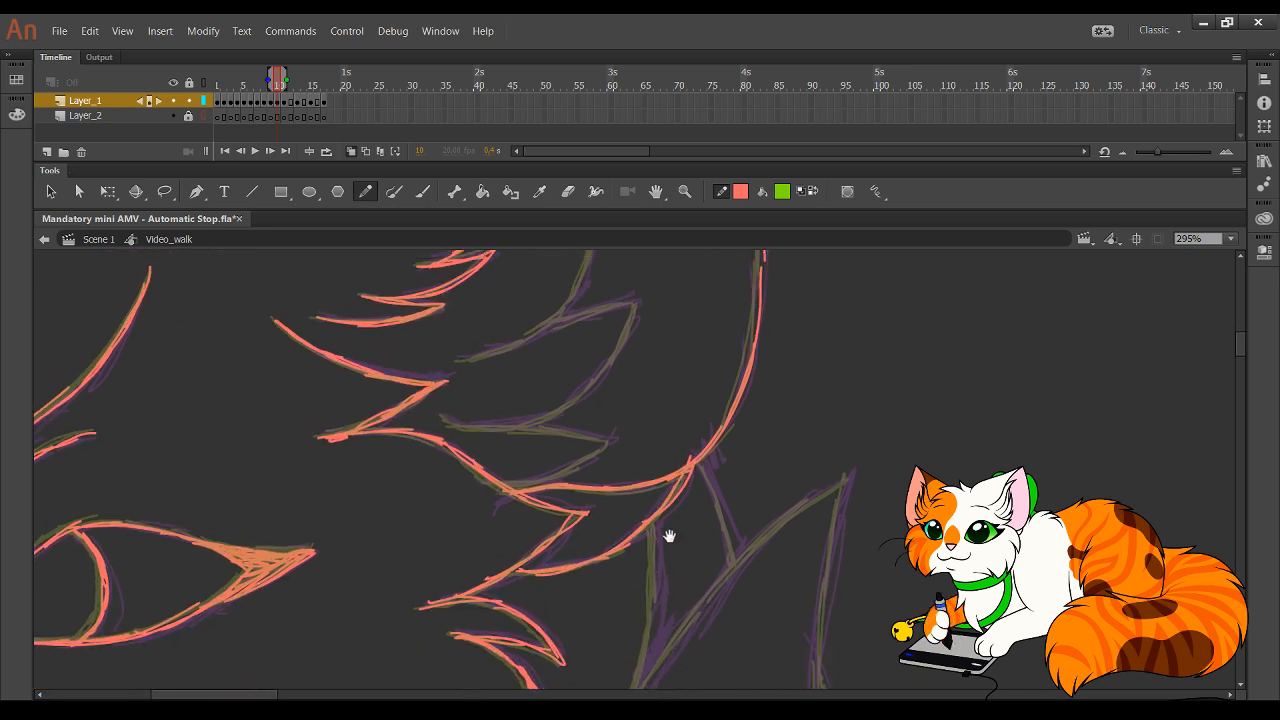
scroll(582, 550, "left", 2)
mouse_move(532, 523)
left_mouse_down()
mouse_move(634, 466)
mouse_move(676, 300)
left_mouse_up()
left_click_drag(654, 304, 590, 348)
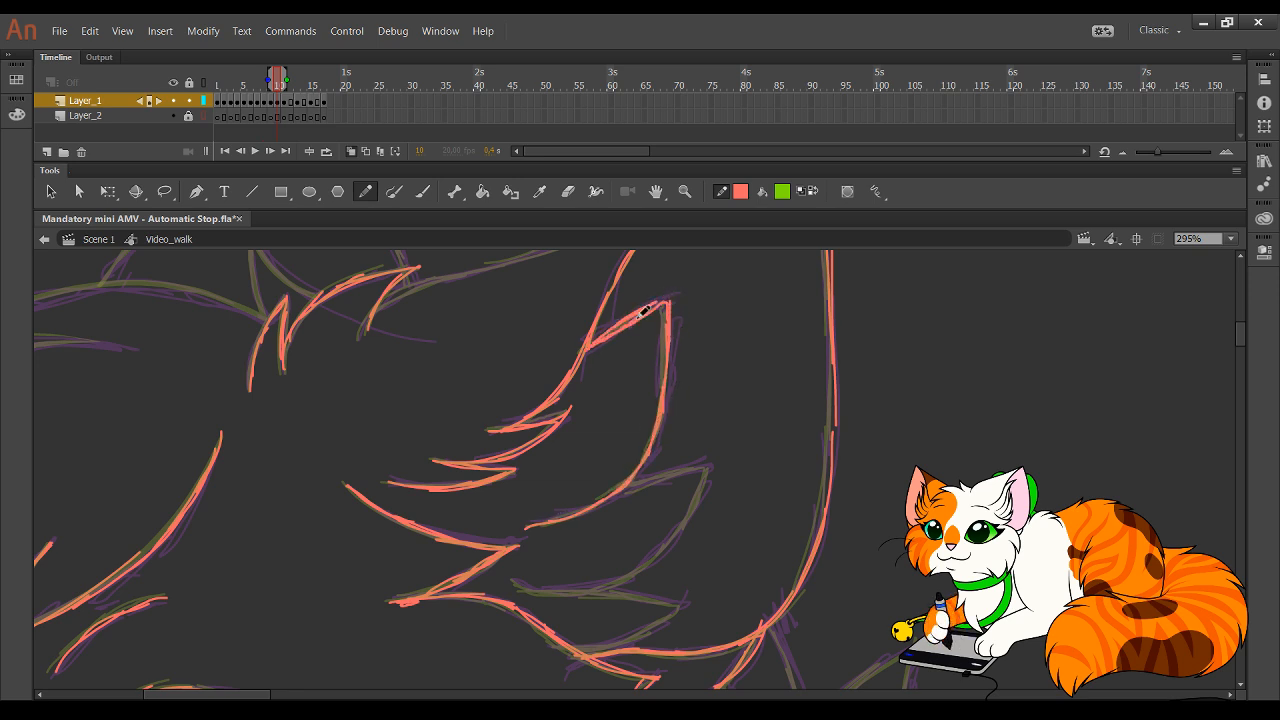
mouse_move(516, 588)
left_mouse_down()
mouse_move(591, 590)
mouse_move(525, 589)
mouse_move(649, 567)
mouse_move(563, 589)
mouse_move(616, 565)
mouse_move(613, 584)
mouse_move(677, 507)
mouse_move(648, 562)
mouse_move(712, 462)
left_mouse_up()
key("ctrl+z")
mouse_move(686, 522)
left_mouse_down()
mouse_move(707, 461)
mouse_move(626, 490)
left_mouse_up()
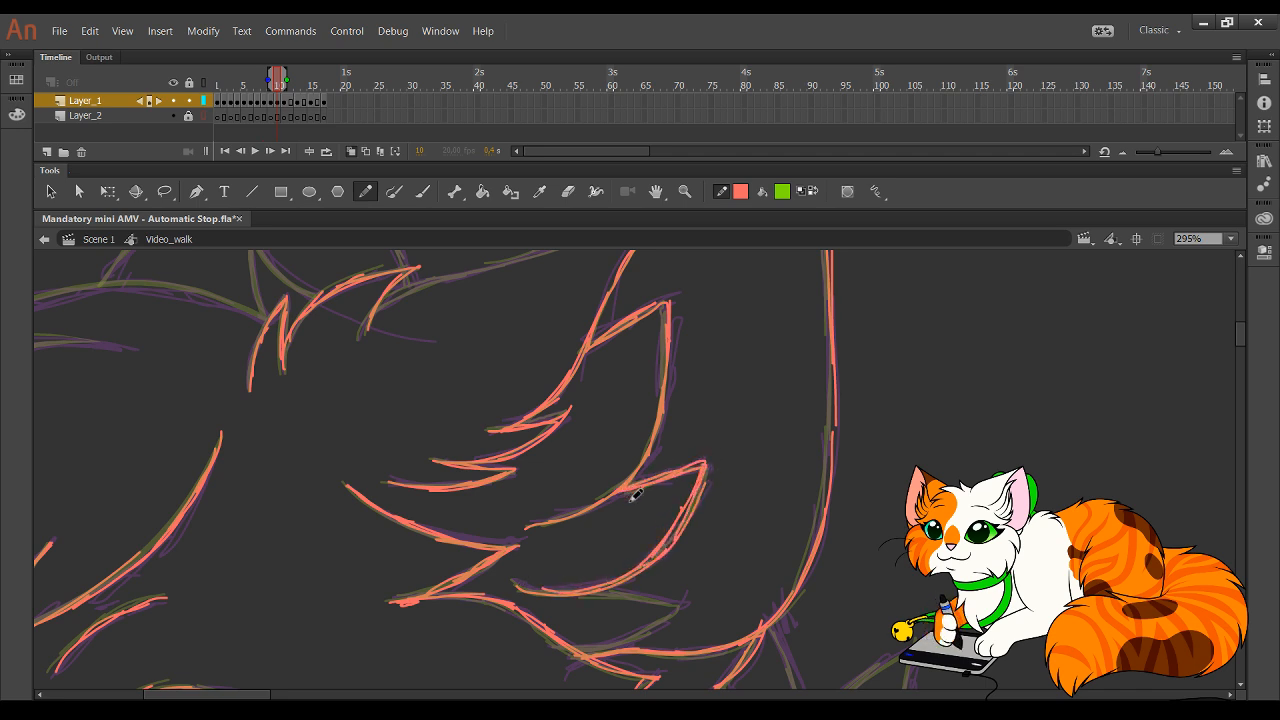
mouse_move(567, 643)
left_mouse_down()
mouse_move(625, 645)
mouse_move(695, 600)
mouse_move(590, 595)
mouse_move(623, 598)
left_mouse_up()
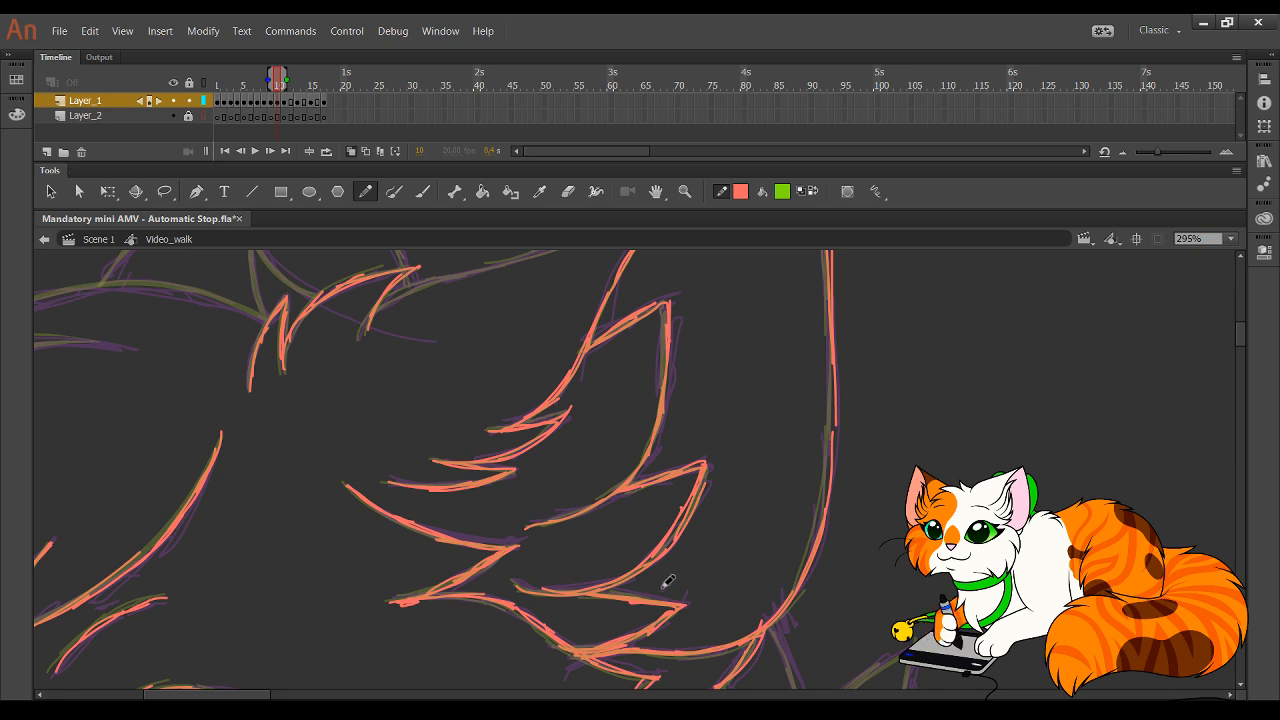
- Trace the curved neck fur line descending from beneath the base of the near ear
left_click_drag(618, 625, 531, 349)
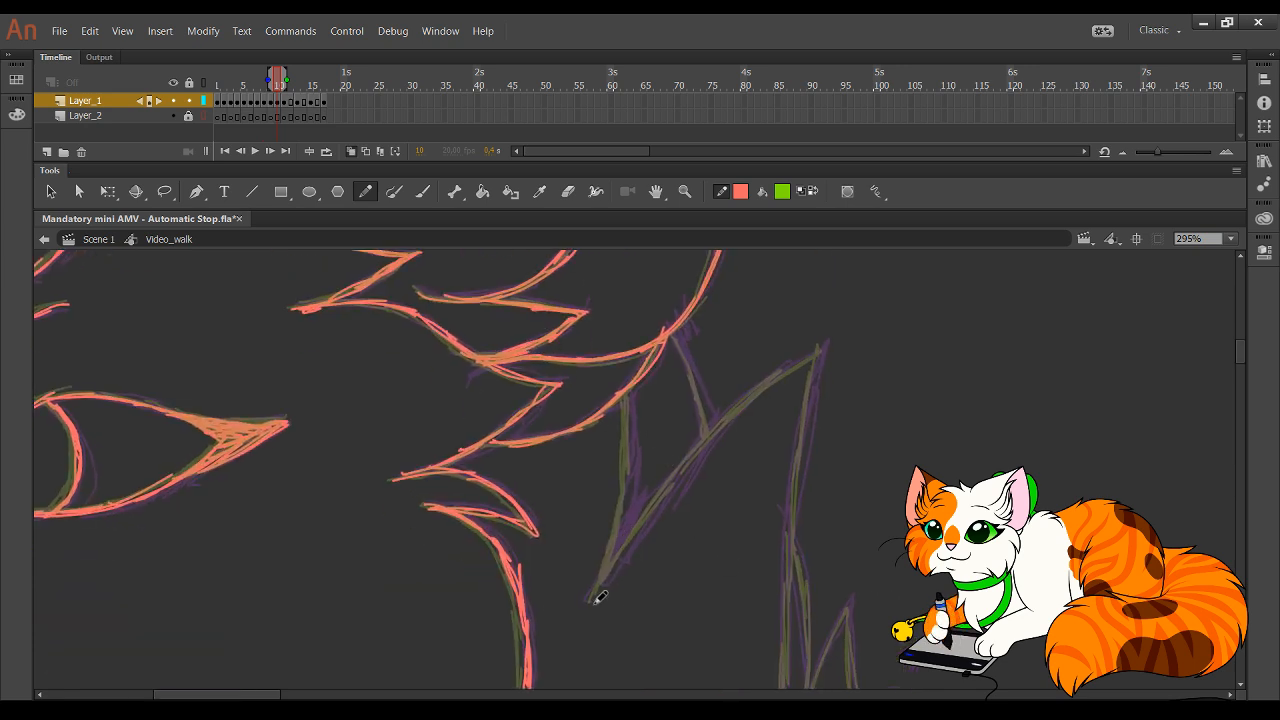
left_click_drag(598, 600, 634, 448)
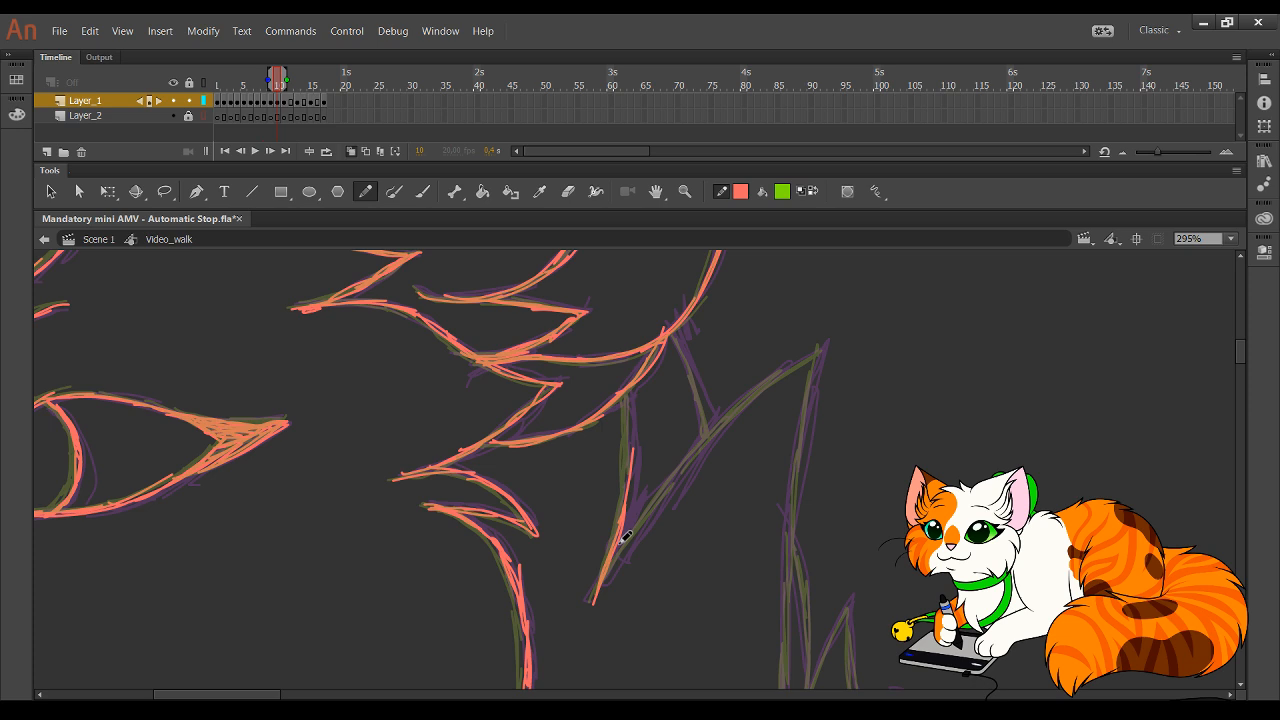
left_click_drag(624, 518, 633, 404)
mouse_move(636, 452)
left_mouse_down()
mouse_move(631, 384)
mouse_move(666, 403)
mouse_move(633, 348)
left_mouse_up()
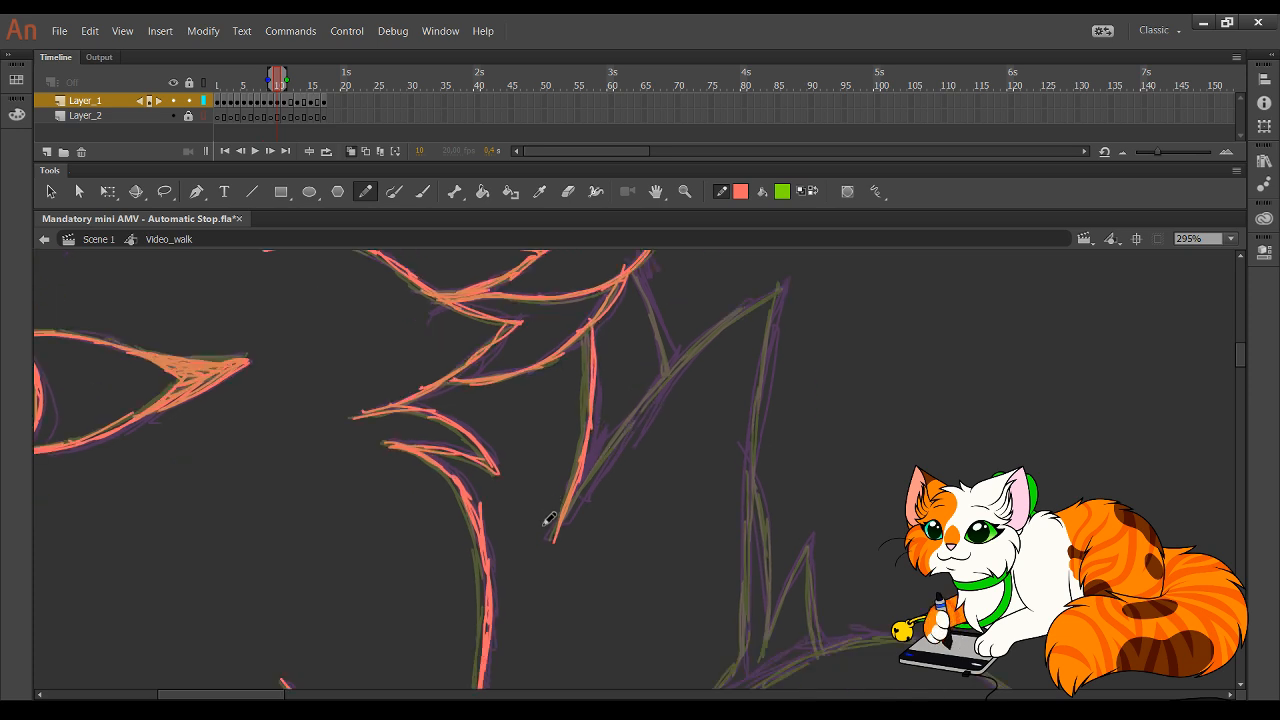
- Trace the large pointed fur tuft on the neck, from its lower front point over the peak and down the back edge
mouse_move(555, 537)
left_mouse_down()
mouse_move(648, 402)
mouse_move(782, 280)
mouse_move(757, 420)
left_mouse_up()
left_click_drag(776, 316, 753, 474)
left_click_drag(758, 414, 749, 574)
left_click_drag(756, 447, 749, 625)
left_click_drag(748, 500, 748, 665)
- Trace the zigzag fur edge below the neck tuft, undoing the last misplaced stroke
left_click_drag(776, 430, 795, 133)
mouse_move(771, 372)
left_mouse_down()
mouse_move(583, 553)
mouse_move(720, 443)
mouse_move(805, 420)
mouse_move(797, 341)
mouse_move(656, 600)
mouse_move(789, 369)
mouse_move(645, 507)
mouse_move(777, 440)
mouse_move(670, 545)
mouse_move(640, 595)
left_mouse_up()
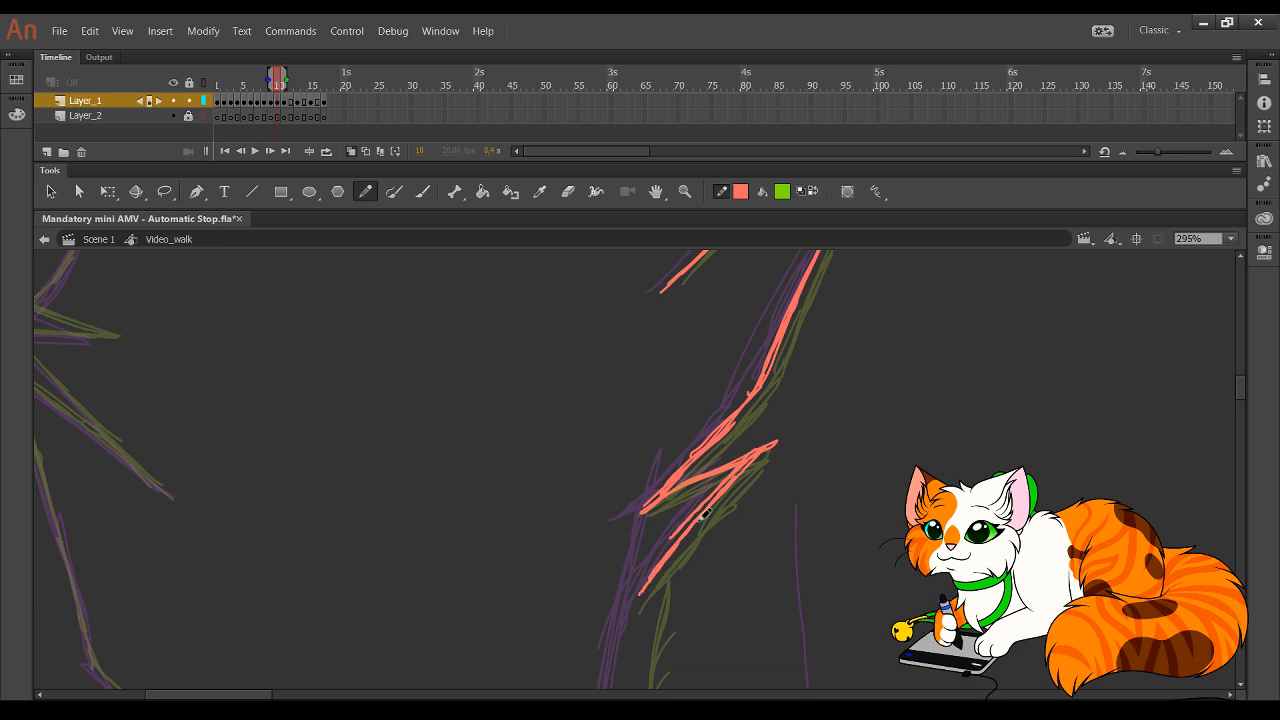
left_click_drag(697, 653, 567, 464)
key("ctrl+z")
- Remove the stray lines crossing the gap in frame 9's zigzag fur edge and return to frame 10
left_click(241, 151)
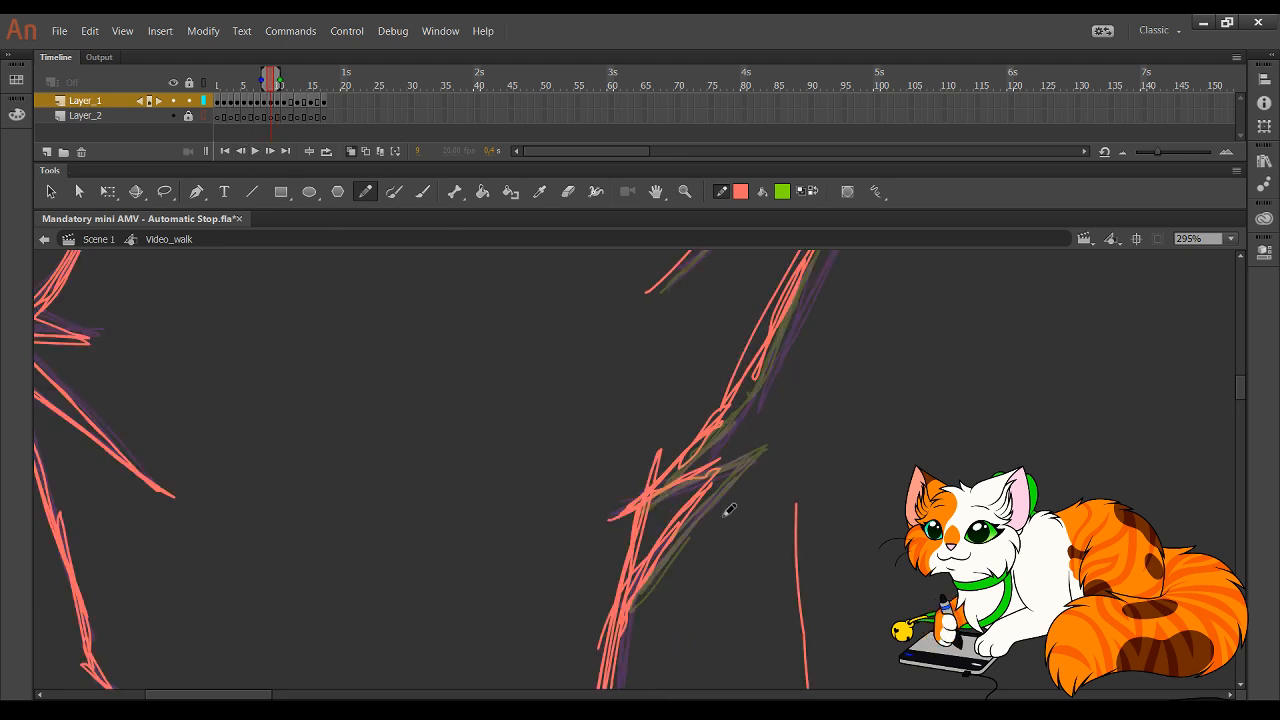
mouse_move(644, 519)
left_mouse_down()
mouse_move(673, 508)
mouse_move(635, 561)
mouse_move(659, 506)
mouse_move(639, 527)
mouse_move(578, 537)
mouse_move(649, 483)
mouse_move(664, 436)
left_mouse_up()
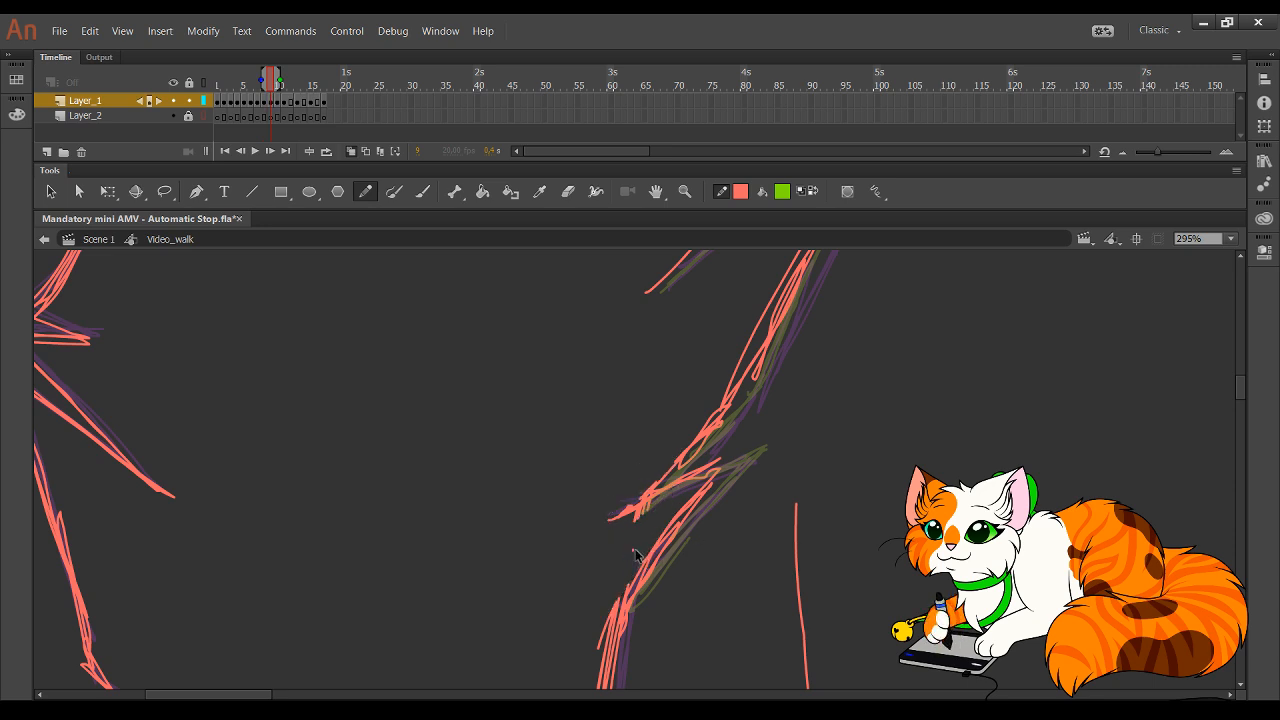
left_click(270, 151)
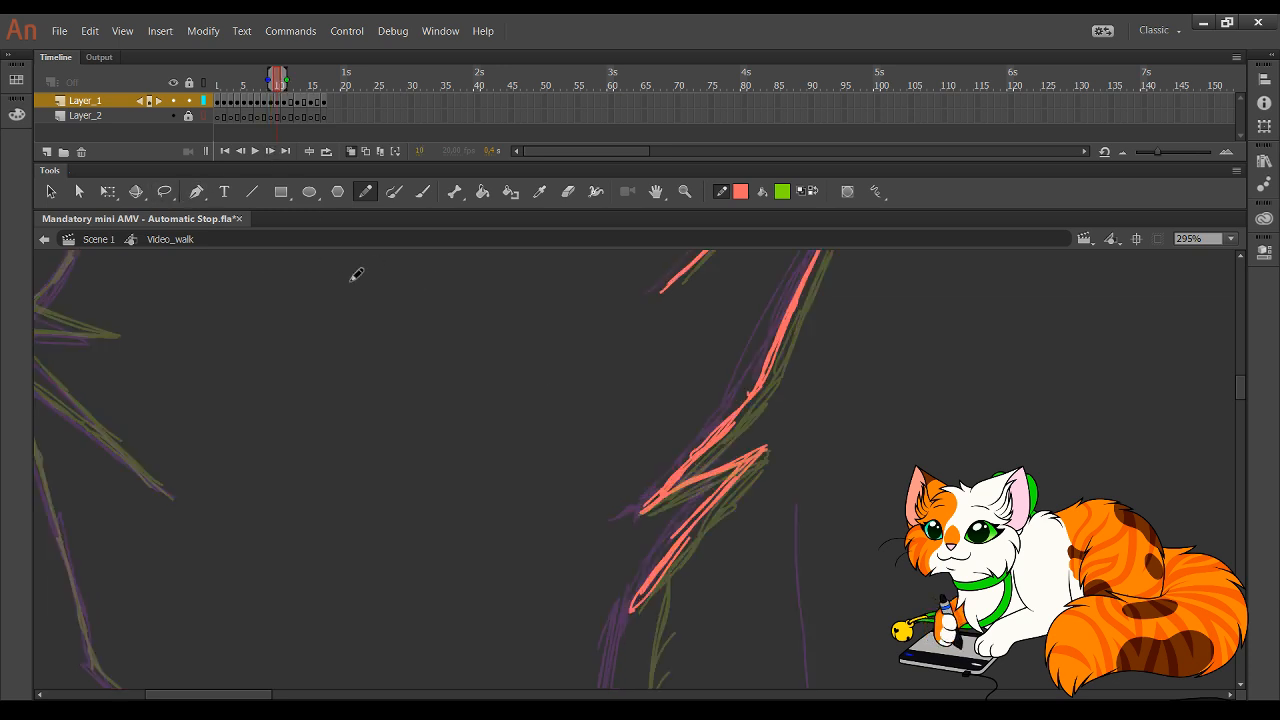
- Trace the column of five short dashes running down between the two curved lines below the back
left_click_drag(408, 343, 493, 391)
key("ctrl+z")
left_click_drag(758, 361, 742, 584)
left_click_drag(679, 398, 760, 523)
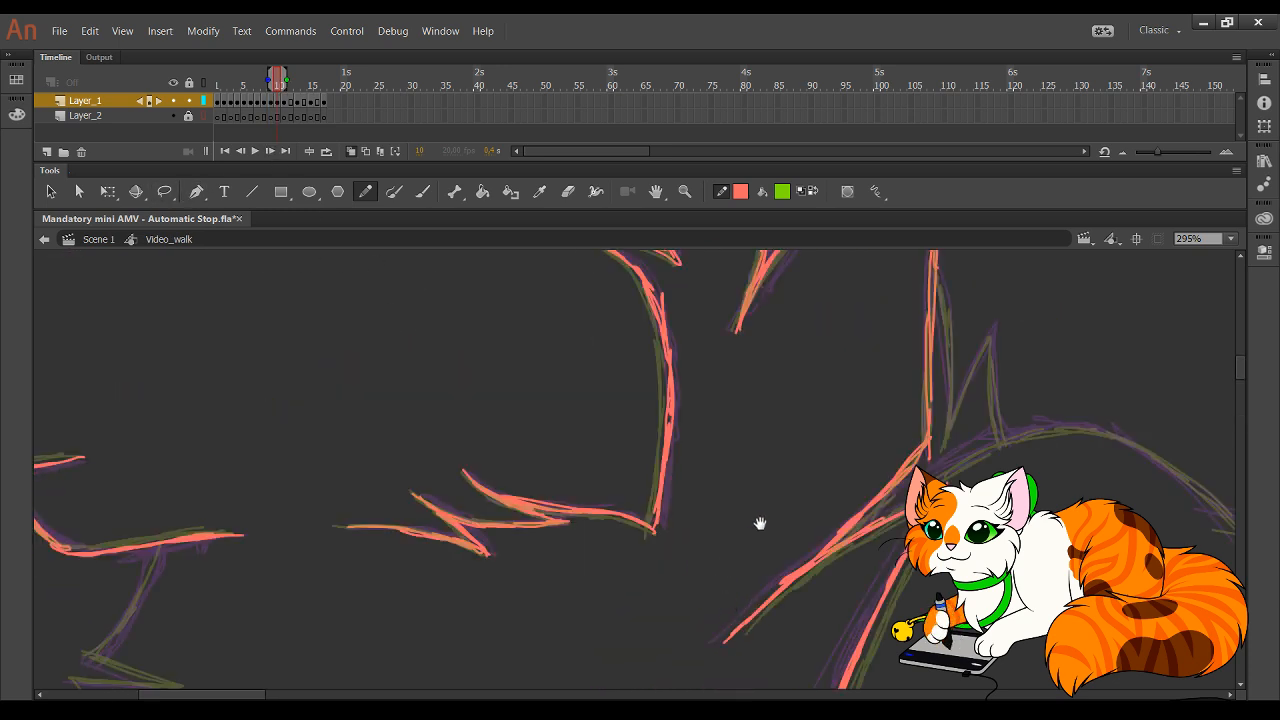
left_click_drag(1215, 668, 834, 566)
mouse_move(1036, 586)
left_mouse_down()
mouse_move(555, 396)
mouse_move(521, 466)
left_mouse_up()
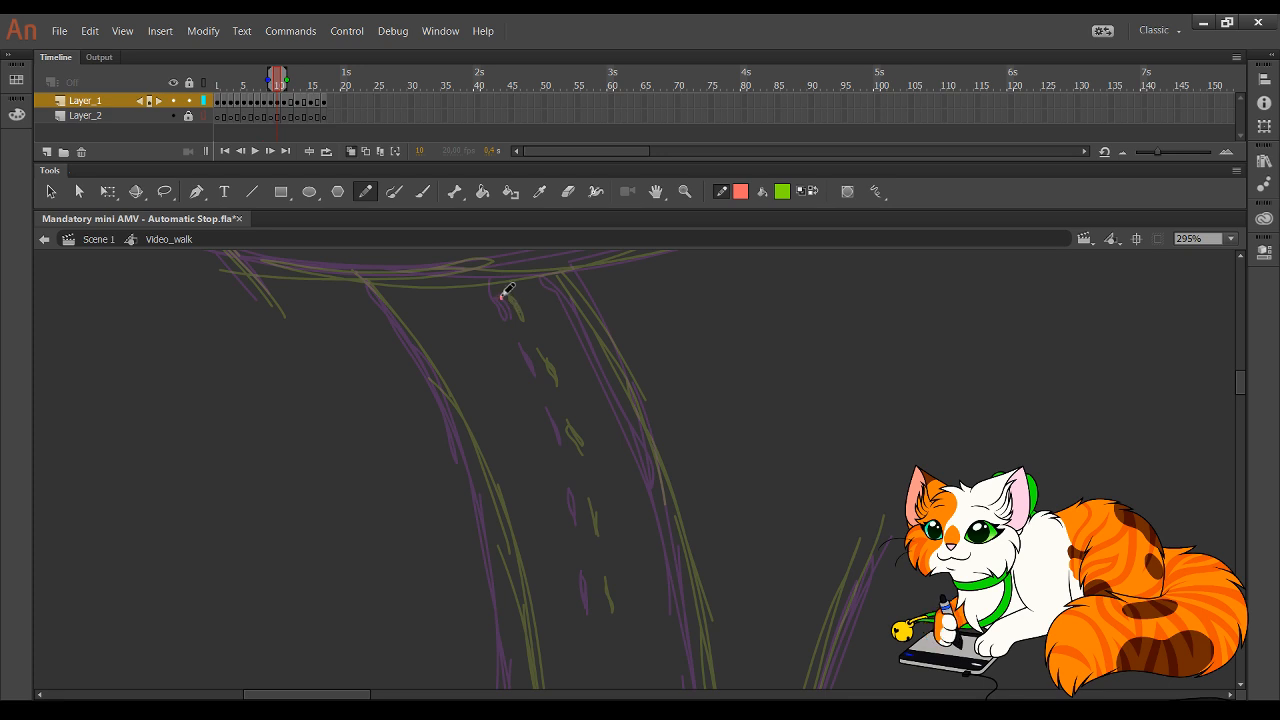
left_click_drag(501, 296, 518, 320)
left_click_drag(544, 368, 587, 530)
left_click_drag(596, 580, 601, 612)
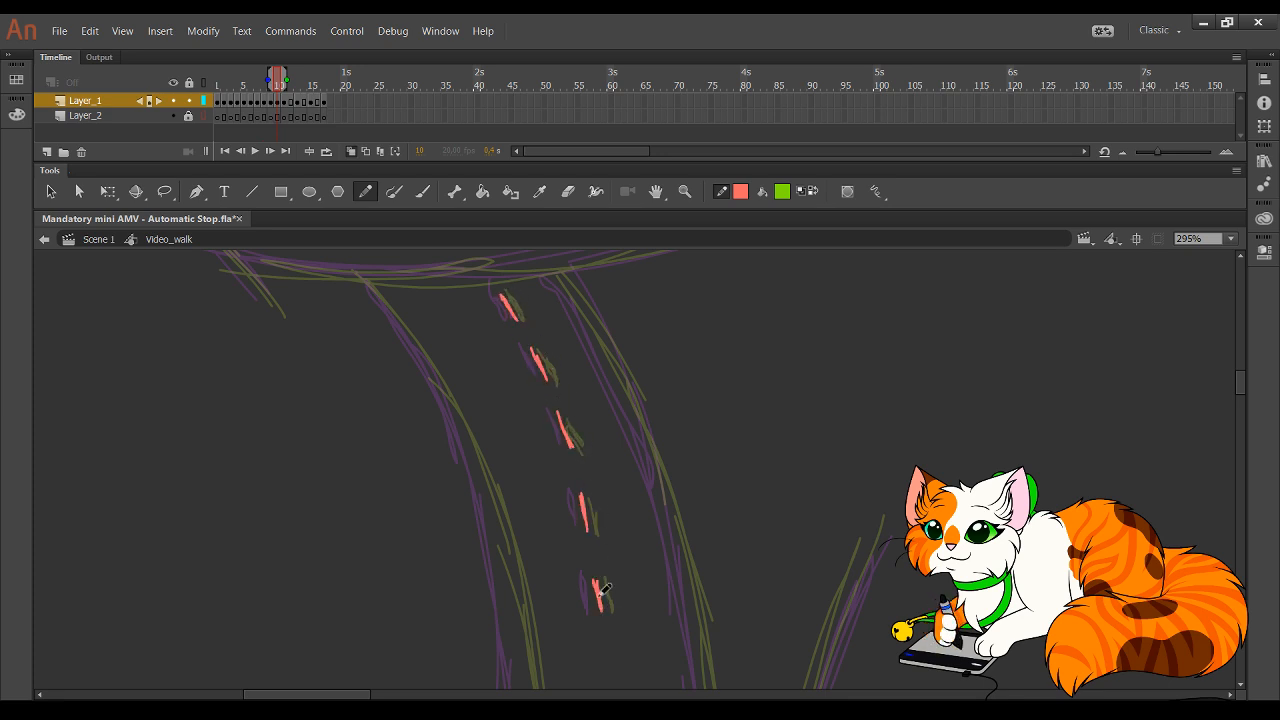
- Trace the short slanted fur line joining the base of the near ear to the large neck tuft
left_click_drag(433, 487, 655, 600)
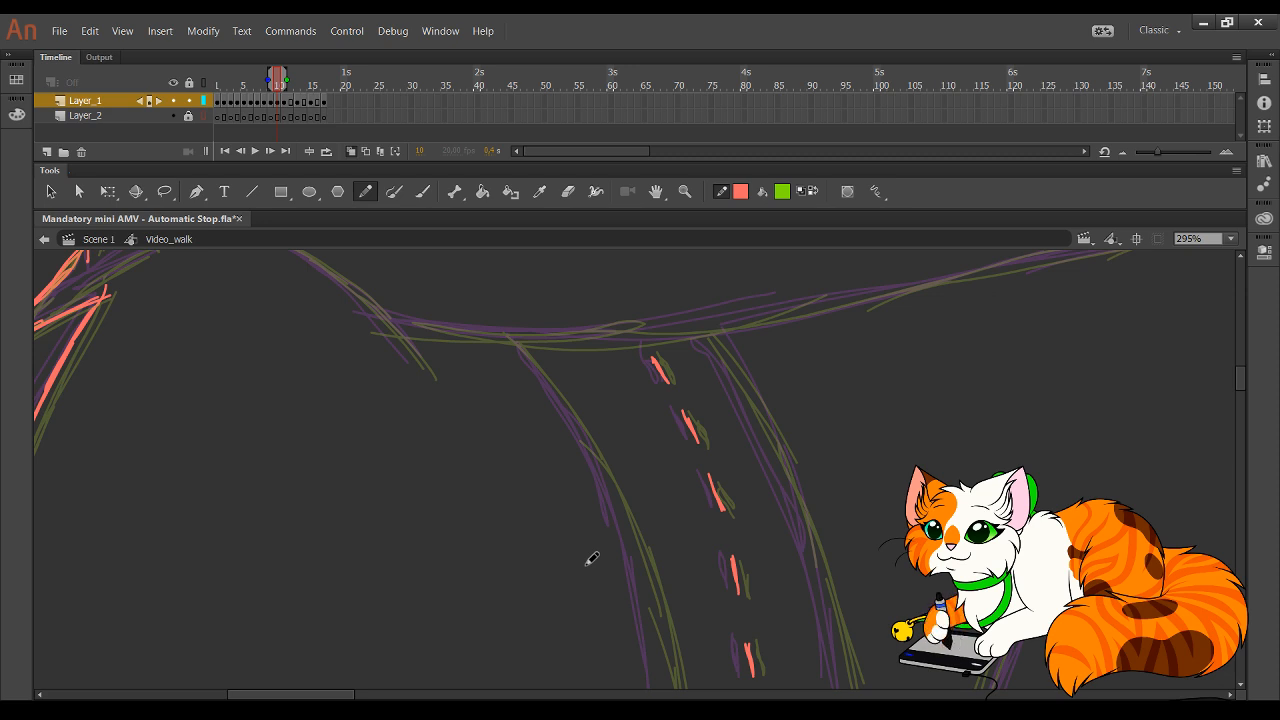
left_click_drag(301, 379, 650, 607)
mouse_move(317, 356)
left_mouse_down()
mouse_move(514, 508)
mouse_move(521, 500)
left_mouse_up()
scroll(426, 401, "up", 3)
scroll(532, 450, "left", 3)
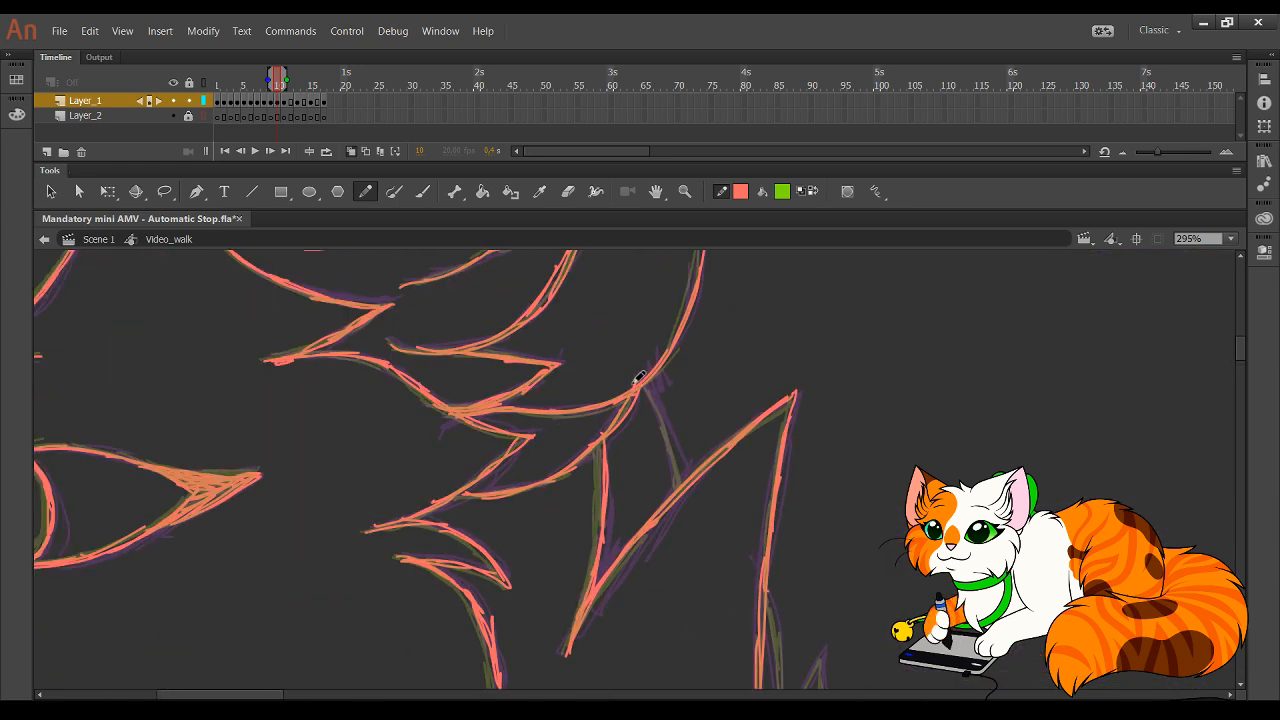
left_click_drag(640, 377, 690, 483)
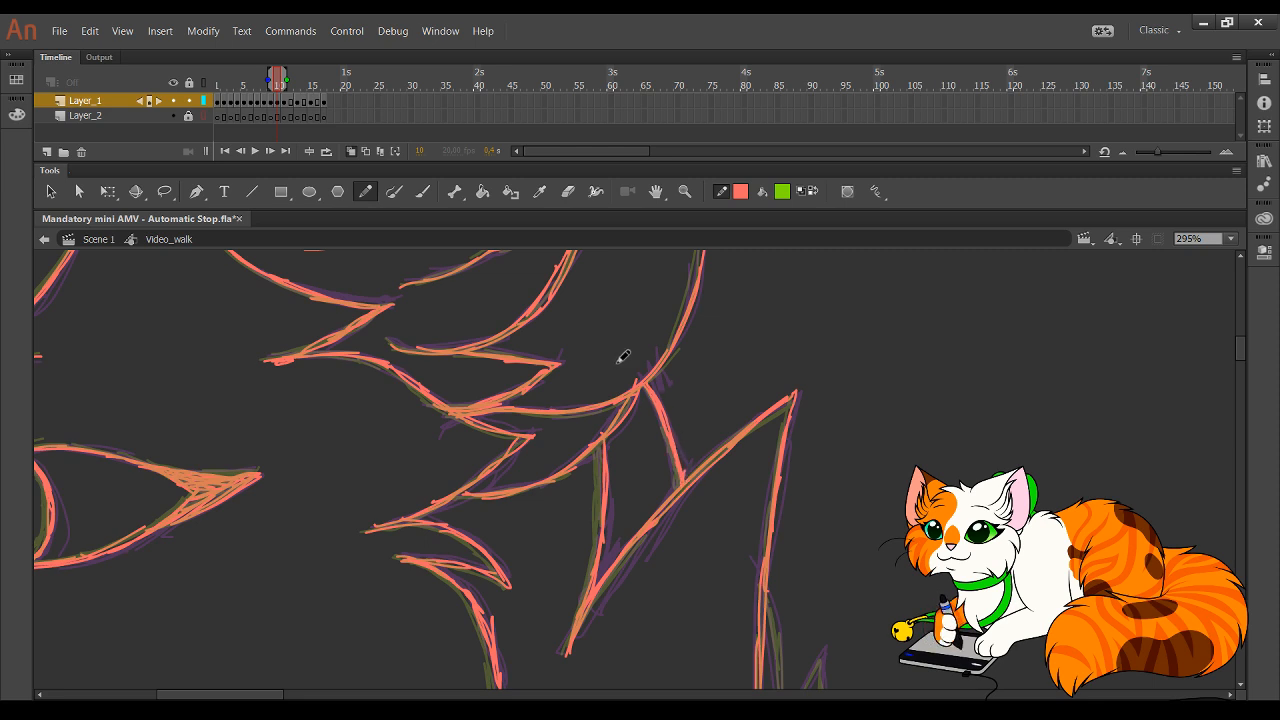
- Trace the top-of-head line from the crown fur up to the near ear's front edge, undoing the misplaced strokes
scroll(551, 457, "up", 3)
scroll(631, 560, "left", 3)
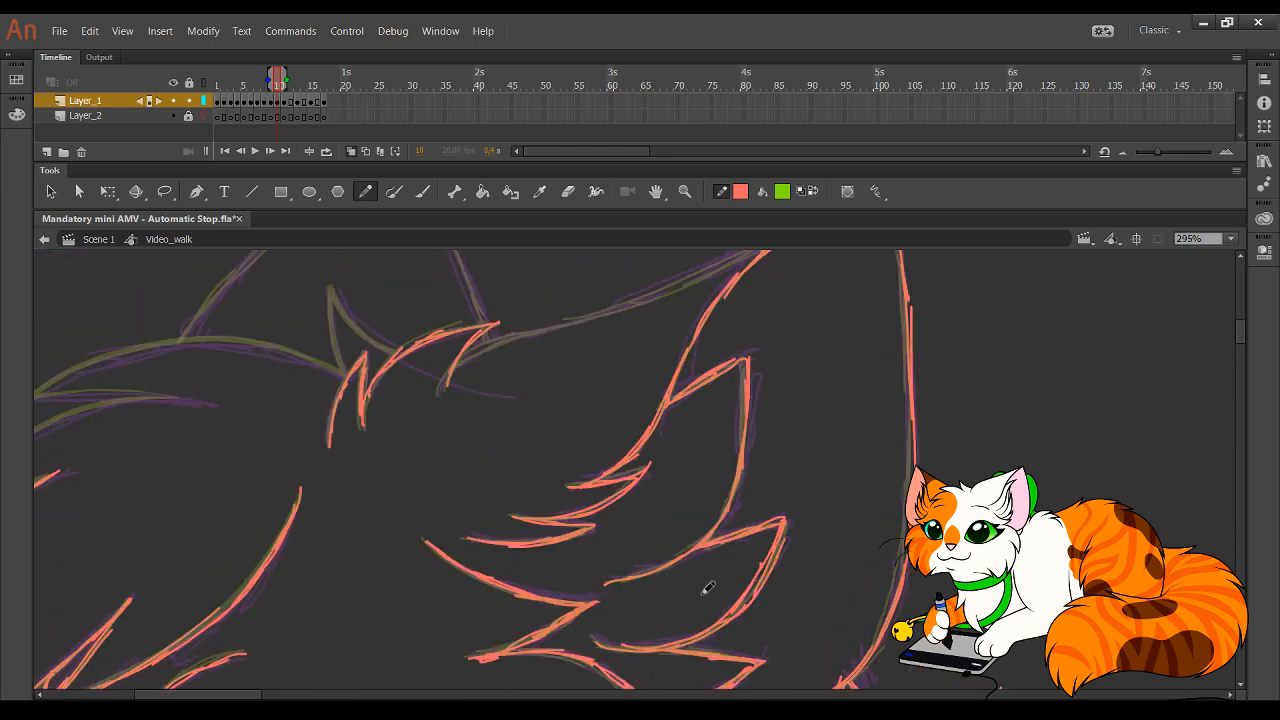
left_click_drag(684, 396, 642, 550)
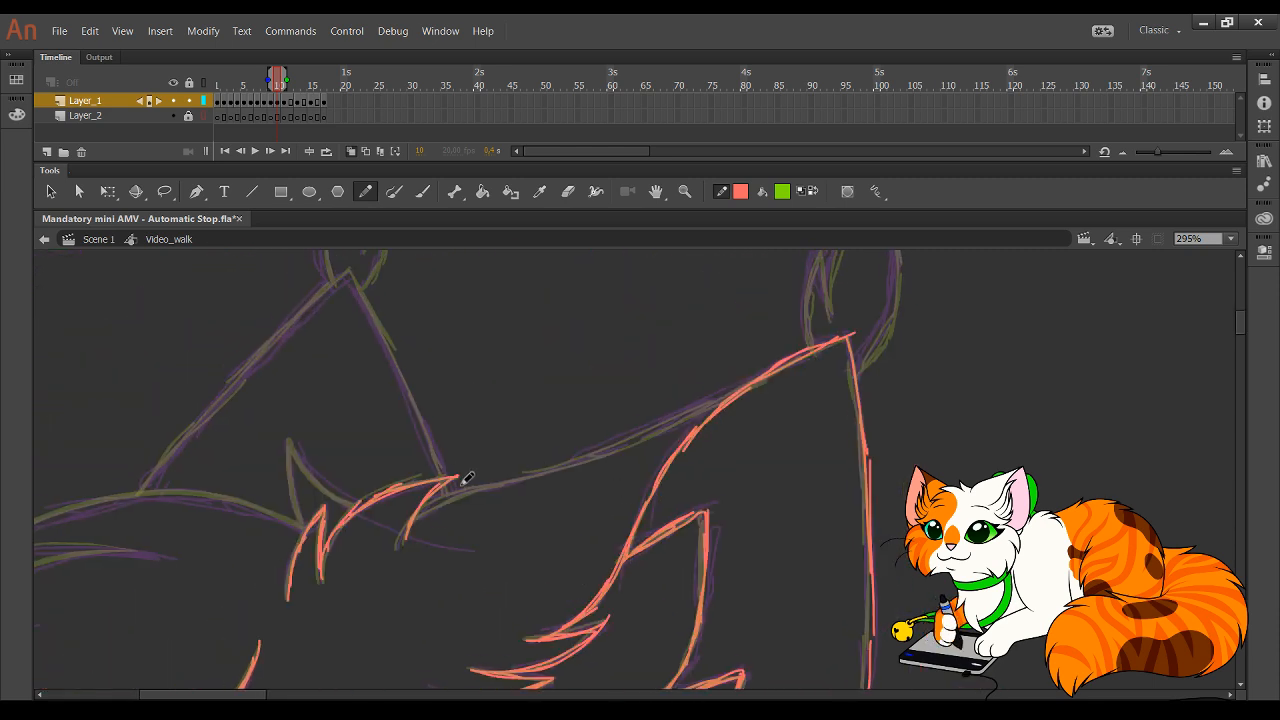
mouse_move(420, 515)
left_mouse_down()
mouse_move(500, 471)
mouse_move(657, 429)
left_mouse_up()
key("ctrl+z")
left_click_drag(513, 478, 660, 429)
left_click_drag(563, 471, 730, 396)
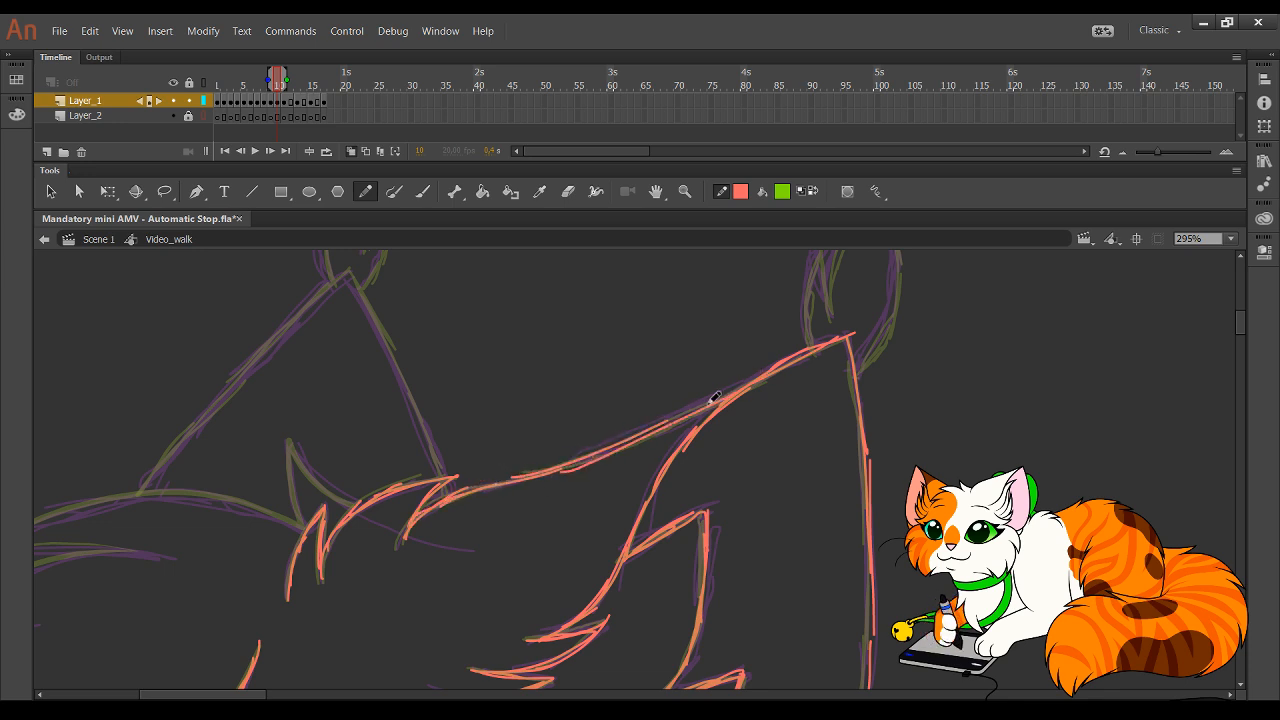
left_click_drag(643, 432, 800, 361)
left_click_drag(693, 410, 786, 361)
key("ctrl+z")
mouse_move(634, 439)
left_mouse_down()
mouse_move(768, 370)
mouse_move(770, 381)
mouse_move(665, 425)
mouse_move(688, 425)
mouse_move(771, 363)
mouse_move(693, 410)
left_mouse_up()
key("ctrl+z")
- Trace the pointed tuft on the near ear's tip and the small fur spike on the crown
mouse_move(835, 353)
left_mouse_down()
mouse_move(720, 437)
mouse_move(694, 385)
left_mouse_up()
mouse_move(700, 443)
left_mouse_down()
mouse_move(709, 332)
mouse_move(720, 402)
mouse_move(730, 318)
mouse_move(770, 268)
mouse_move(789, 340)
mouse_move(786, 410)
mouse_move(742, 464)
left_mouse_up()
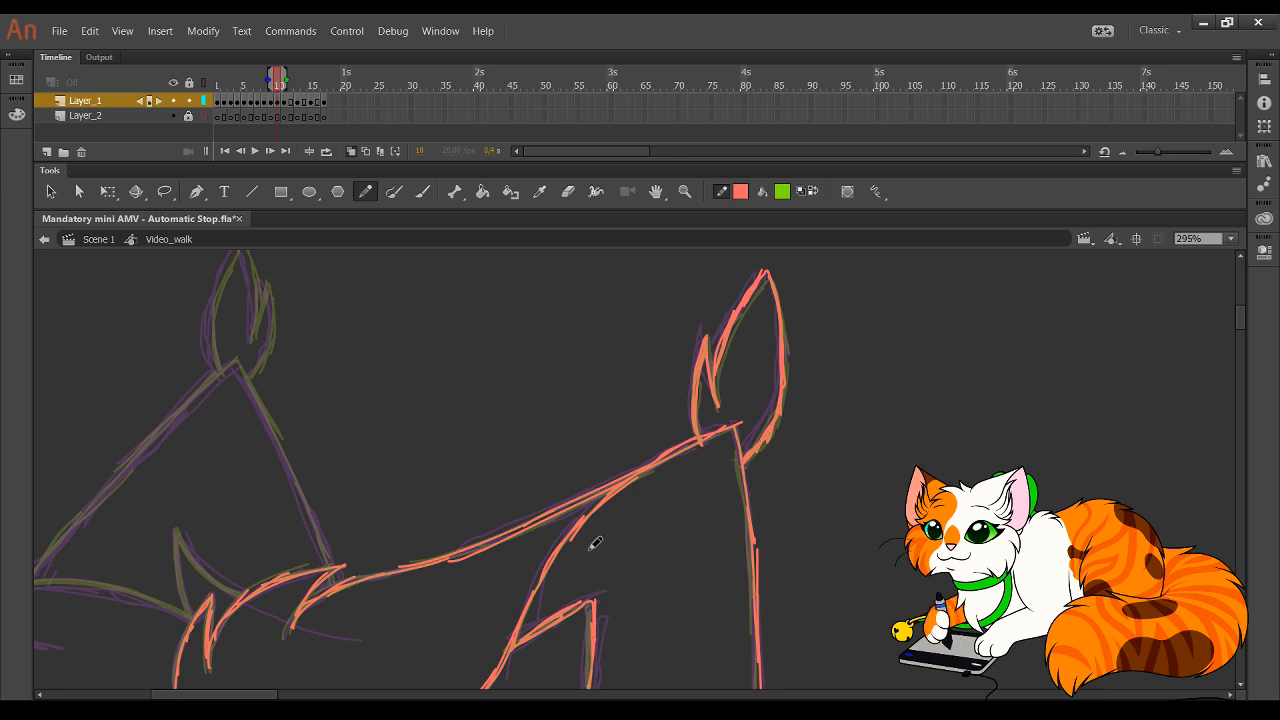
mouse_move(244, 582)
left_mouse_down()
mouse_move(504, 436)
mouse_move(722, 376)
mouse_move(673, 321)
mouse_move(684, 406)
left_mouse_up()
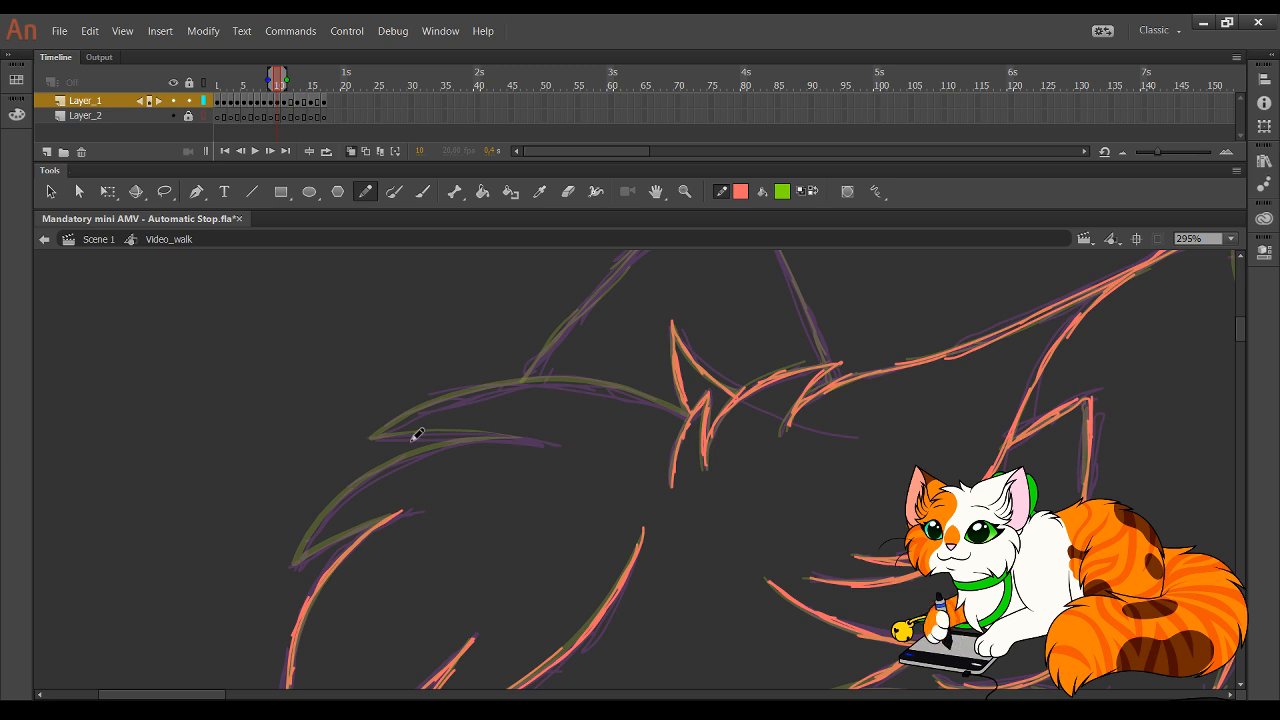
- Trace the forelock's curved upper edge and its two pointed strands at the front of the head
mouse_move(372, 436)
left_mouse_down()
mouse_move(498, 387)
mouse_move(442, 399)
mouse_move(609, 387)
mouse_move(563, 377)
mouse_move(694, 414)
mouse_move(391, 441)
mouse_move(473, 437)
left_mouse_up()
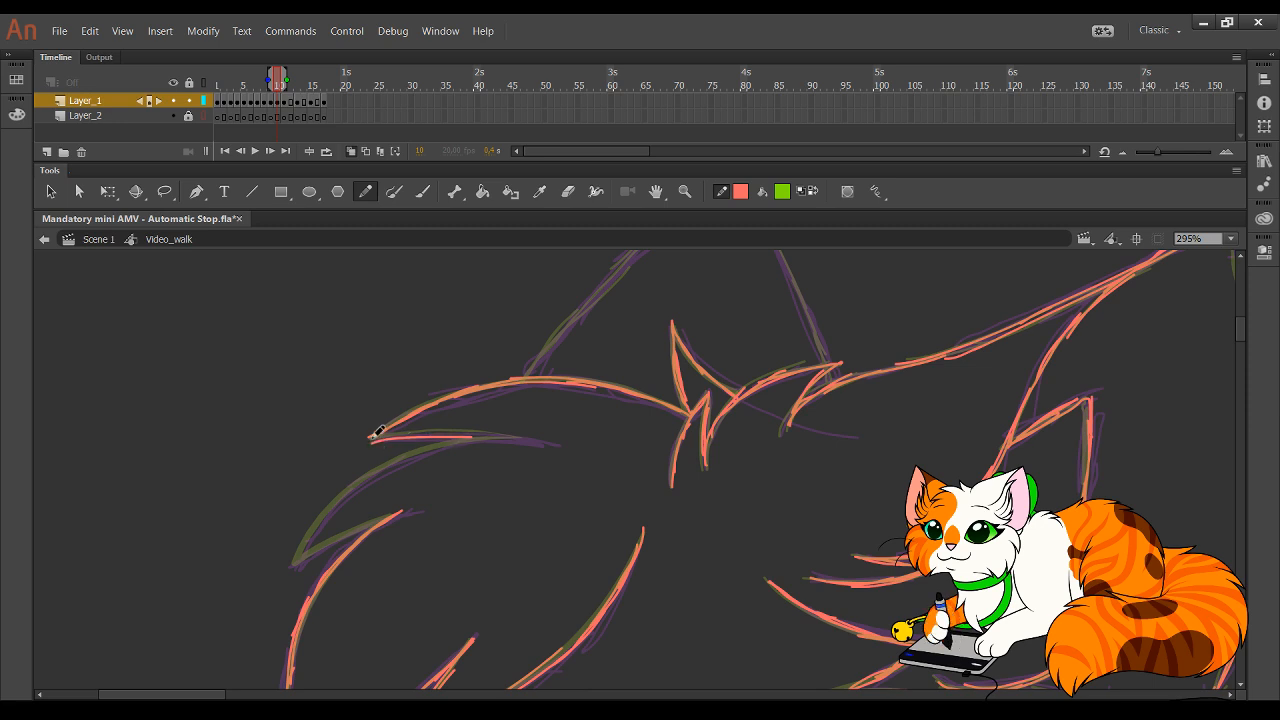
left_click_drag(378, 433, 541, 440)
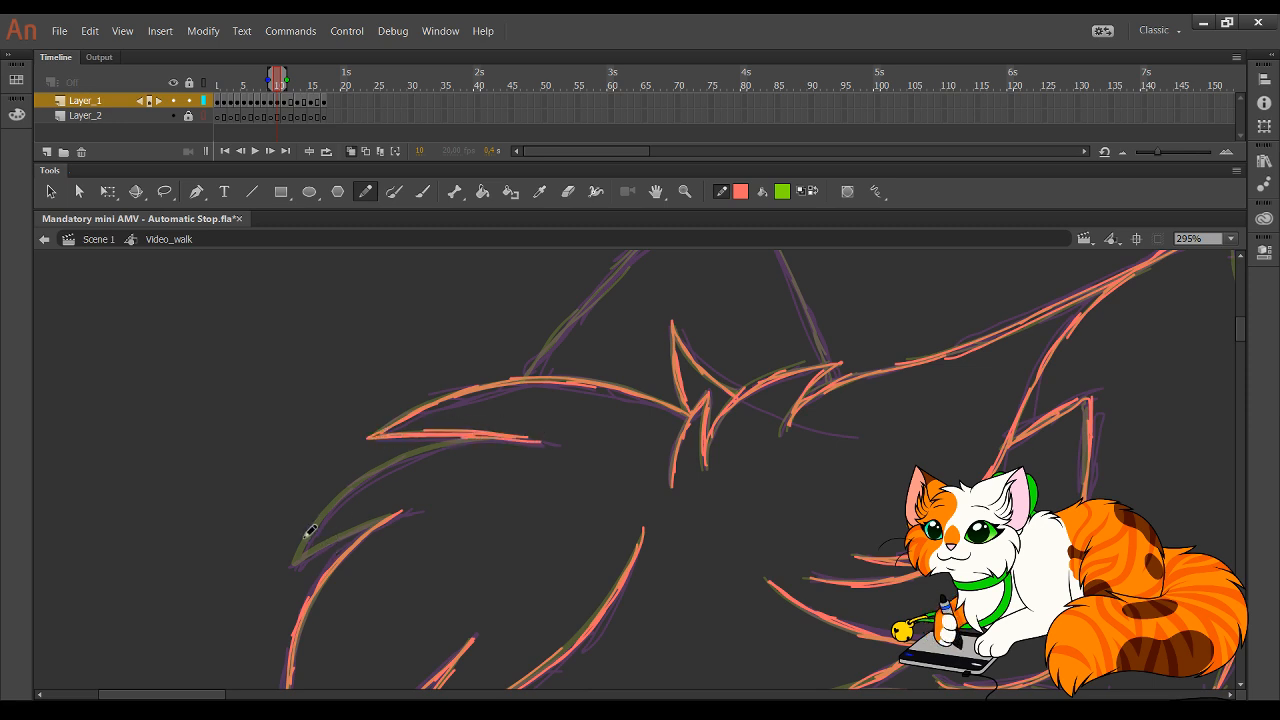
mouse_move(298, 563)
left_mouse_down()
mouse_move(366, 471)
mouse_move(470, 440)
left_mouse_up()
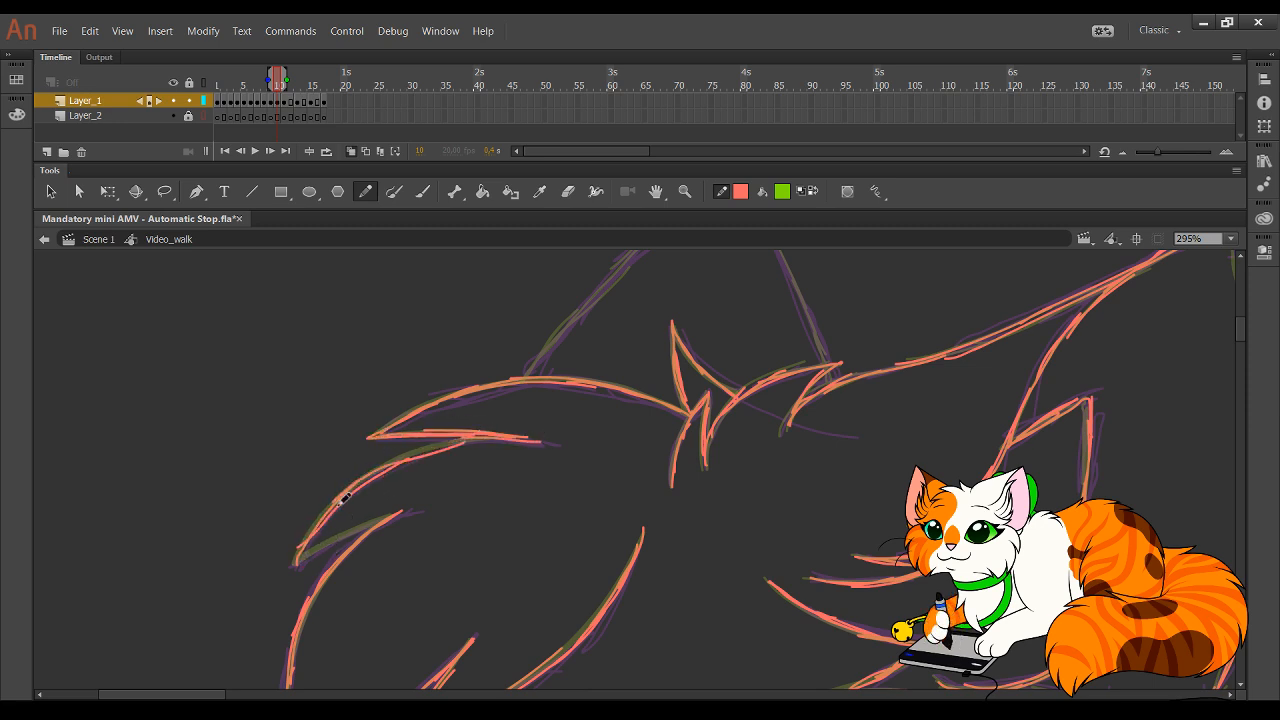
left_click_drag(341, 504, 482, 437)
left_click_drag(387, 473, 491, 436)
left_click_drag(302, 559, 404, 512)
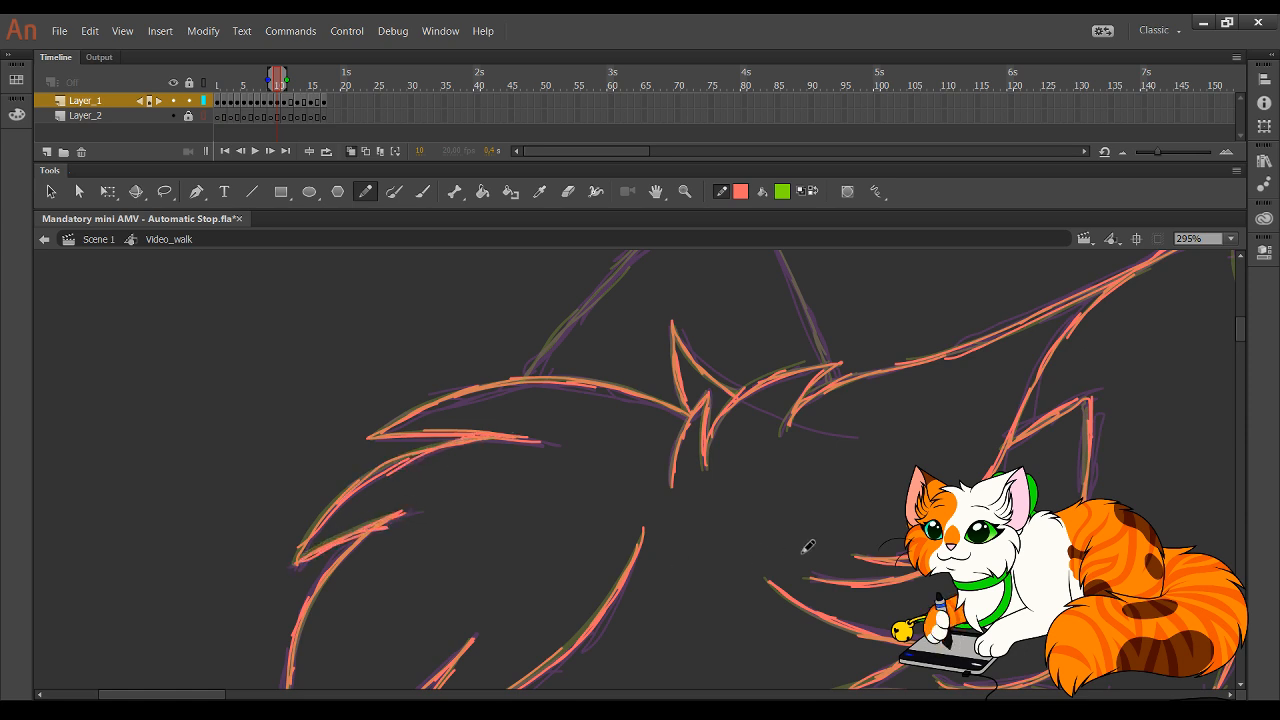
- Trace both sides of the far ear and the tuft on its tip
left_click_drag(710, 466, 586, 676)
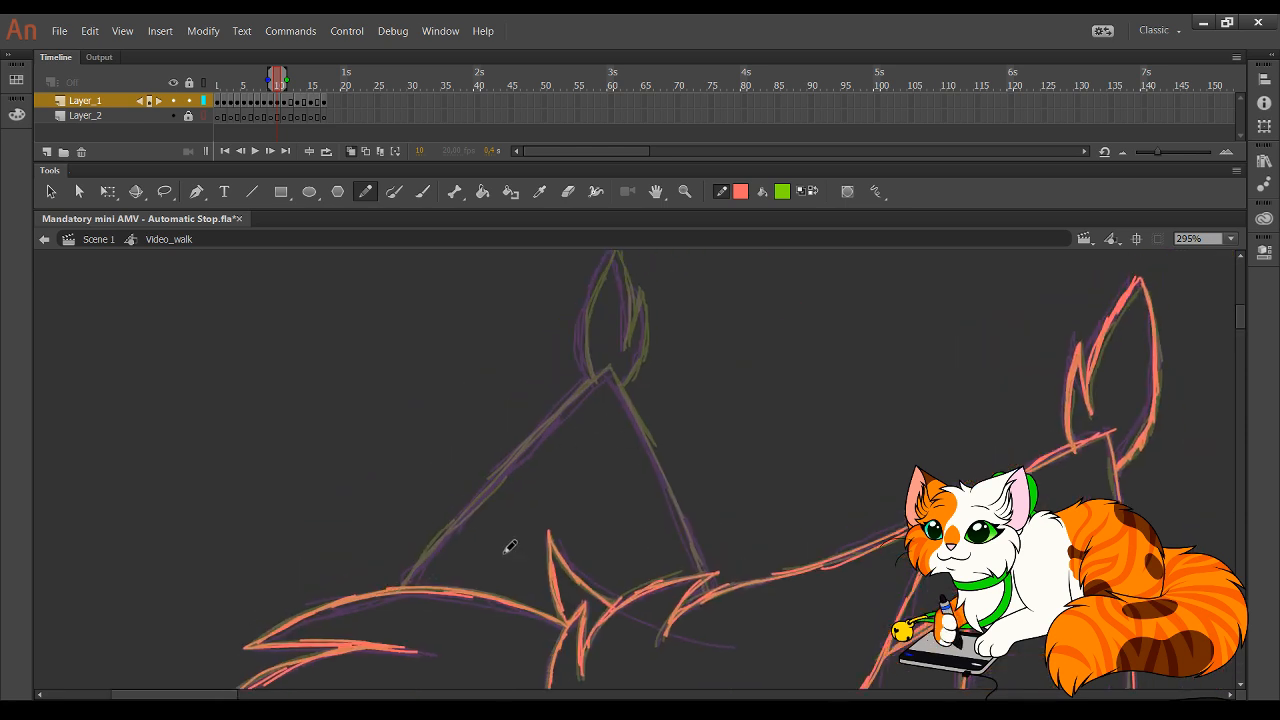
mouse_move(408, 588)
left_mouse_down()
mouse_move(525, 450)
mouse_move(634, 366)
mouse_move(710, 595)
left_mouse_up()
scroll(596, 388, "up", 2)
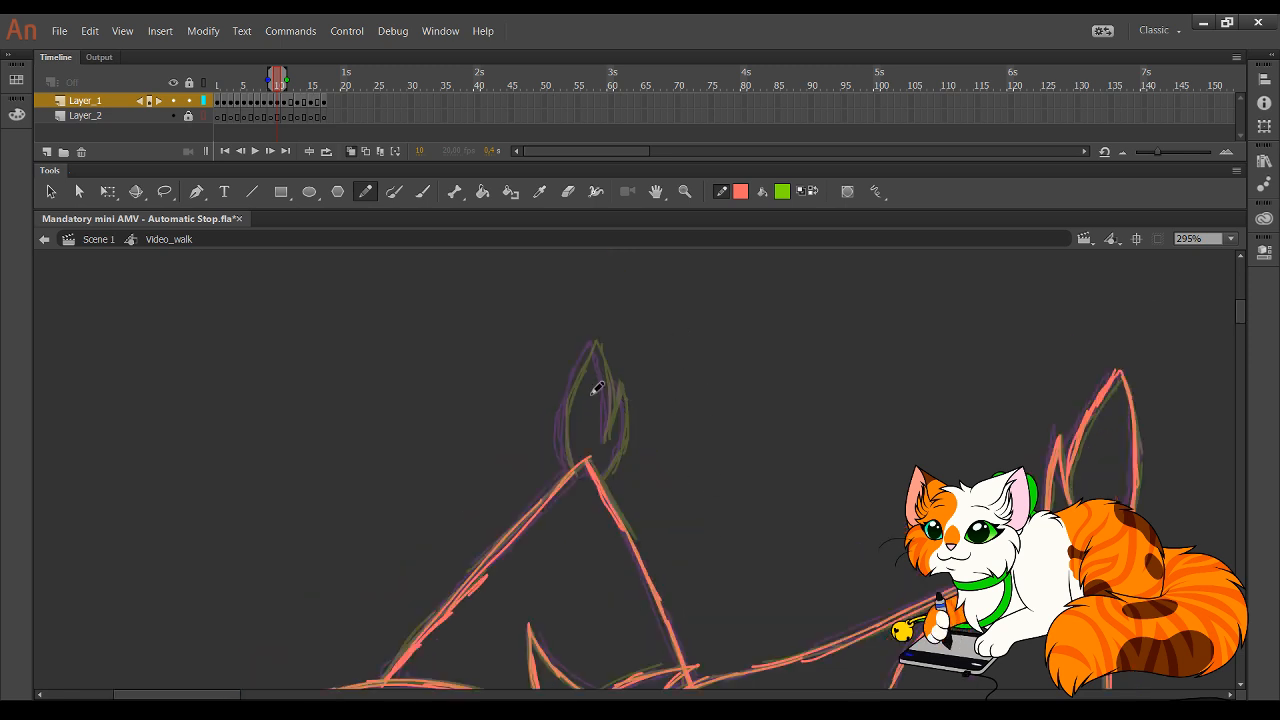
mouse_move(578, 470)
left_mouse_down()
mouse_move(565, 410)
mouse_move(603, 323)
left_mouse_up()
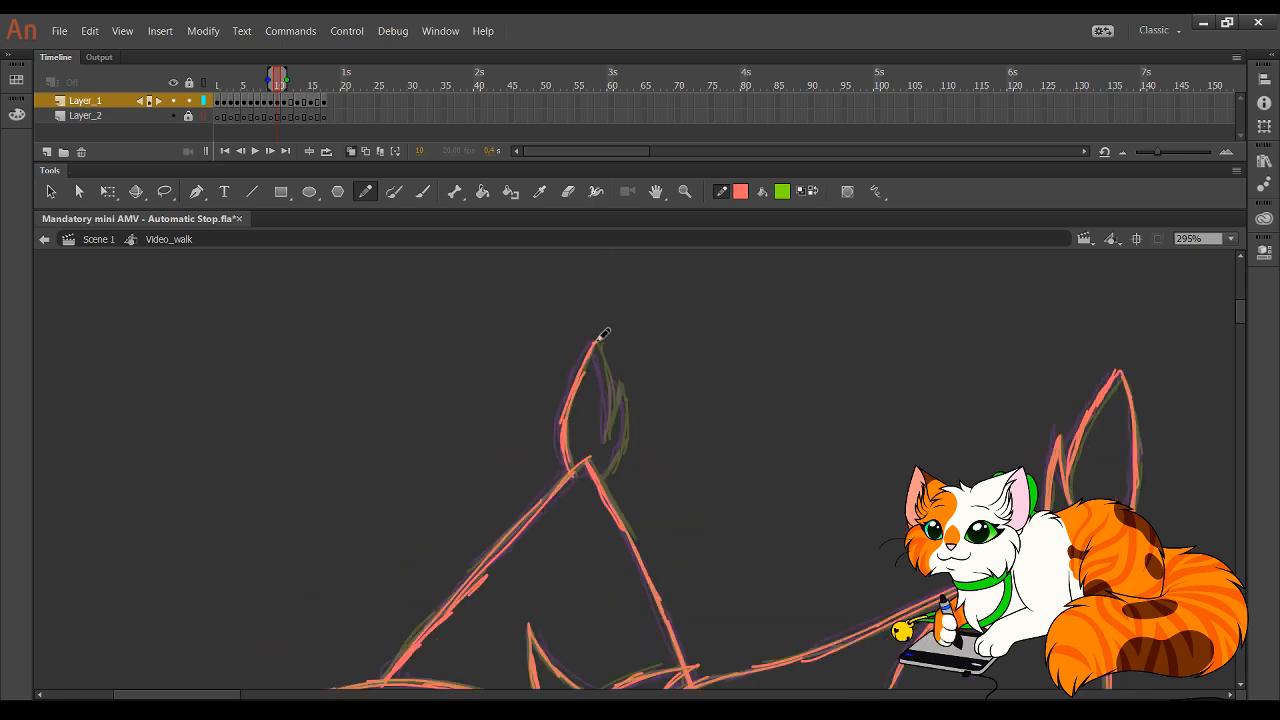
mouse_move(606, 392)
left_mouse_down()
mouse_move(605, 442)
mouse_move(617, 382)
mouse_move(621, 448)
left_mouse_up()
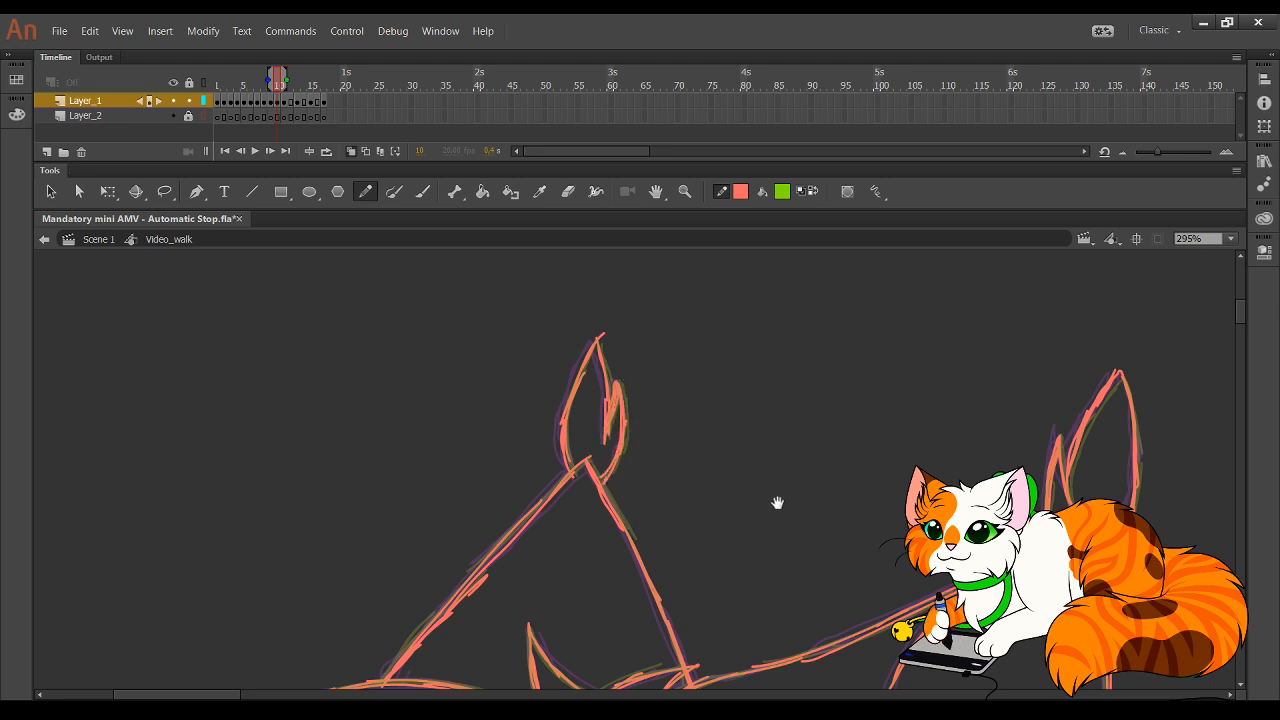
- Trace the small fur spikes along the back of the neck, behind the large neck tuft
scroll(777, 503, "down", 10)
left_click_drag(854, 524, 680, 277)
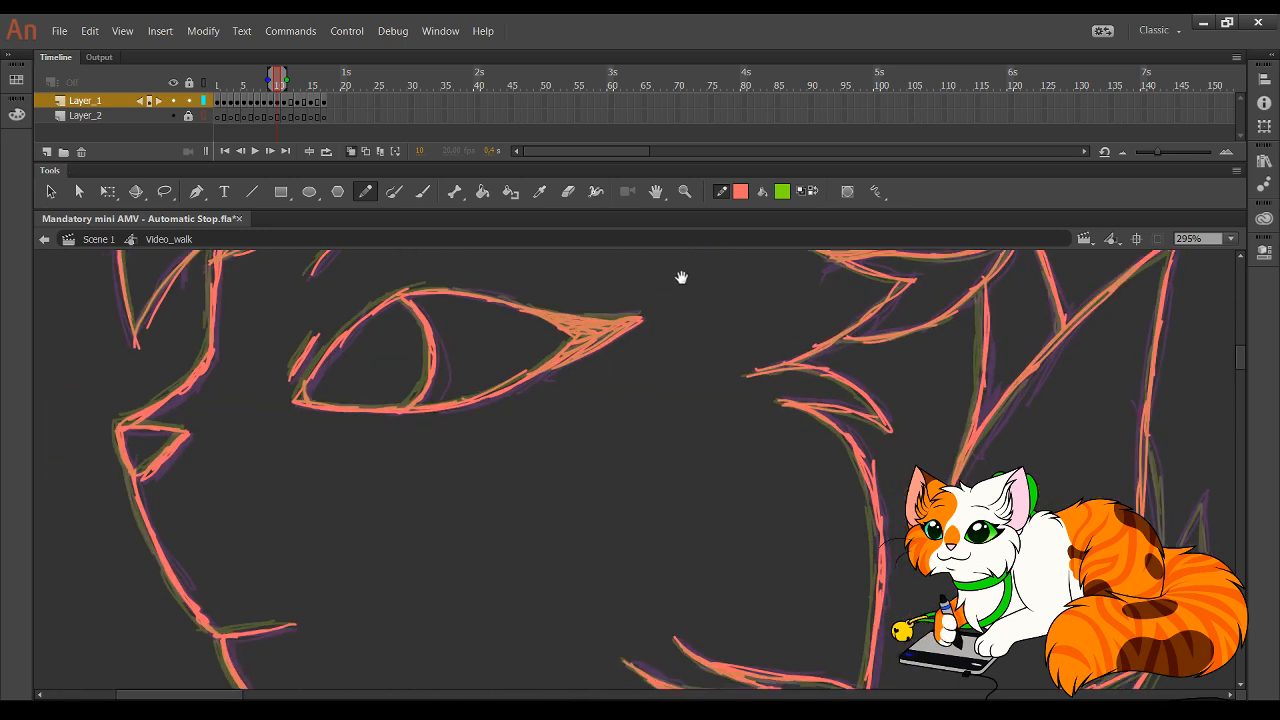
left_click_drag(758, 626, 617, 497)
left_click_drag(833, 277, 563, 417)
mouse_move(644, 334)
left_mouse_down()
mouse_move(646, 595)
mouse_move(610, 460)
mouse_move(567, 580)
mouse_move(557, 409)
left_mouse_up()
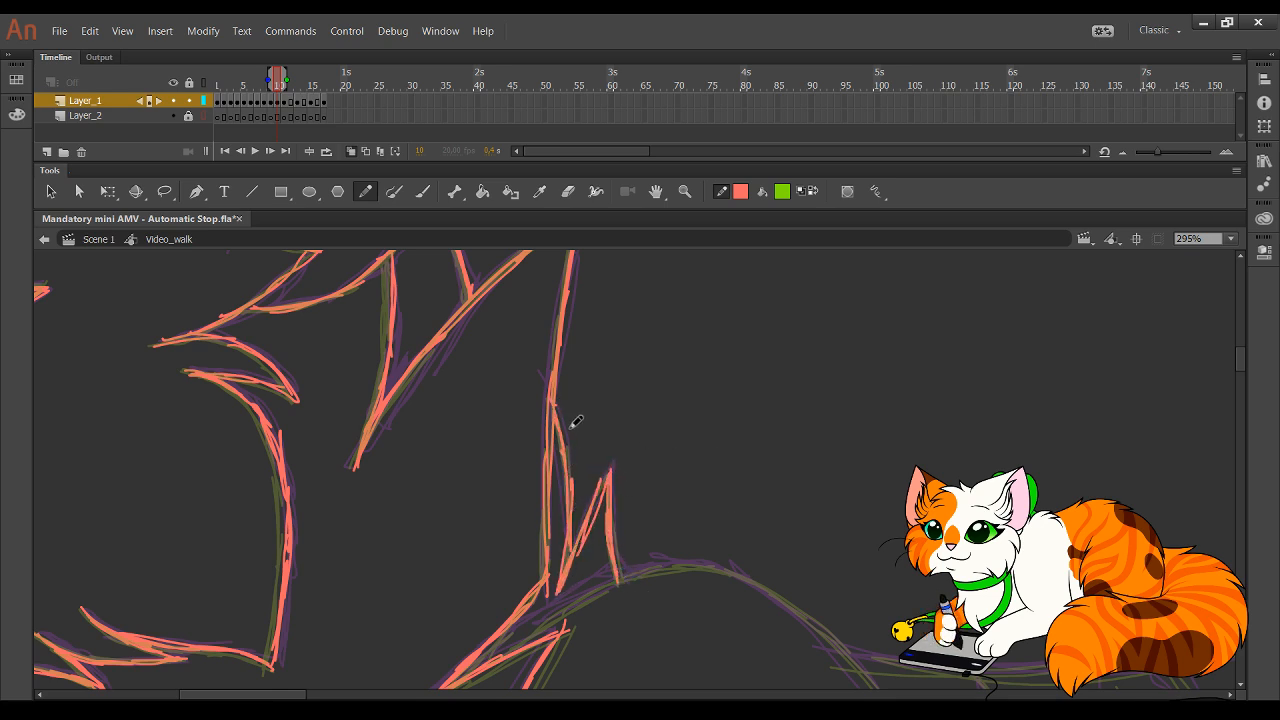
- Trace the throat line below the chin and the zigzag fur points beneath it, redoing the first throat strokes
mouse_move(495, 545)
left_mouse_down()
mouse_move(634, 391)
mouse_move(814, 317)
left_mouse_up()
mouse_move(594, 619)
left_mouse_down()
mouse_move(808, 451)
mouse_move(1076, 477)
left_mouse_up()
left_click_drag(479, 291, 443, 372)
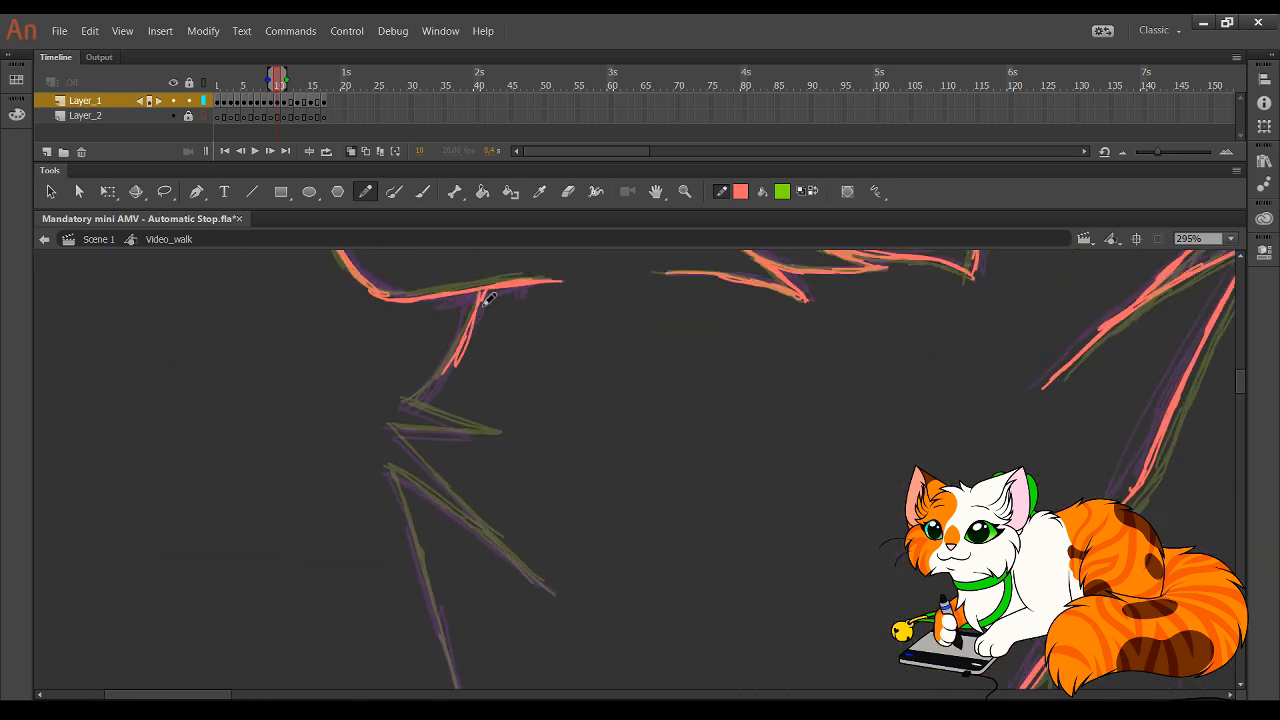
key("ctrl+z")
key("ctrl+z")
left_click_drag(480, 290, 443, 371)
mouse_move(475, 311)
left_mouse_down()
mouse_move(403, 405)
mouse_move(491, 438)
left_mouse_up()
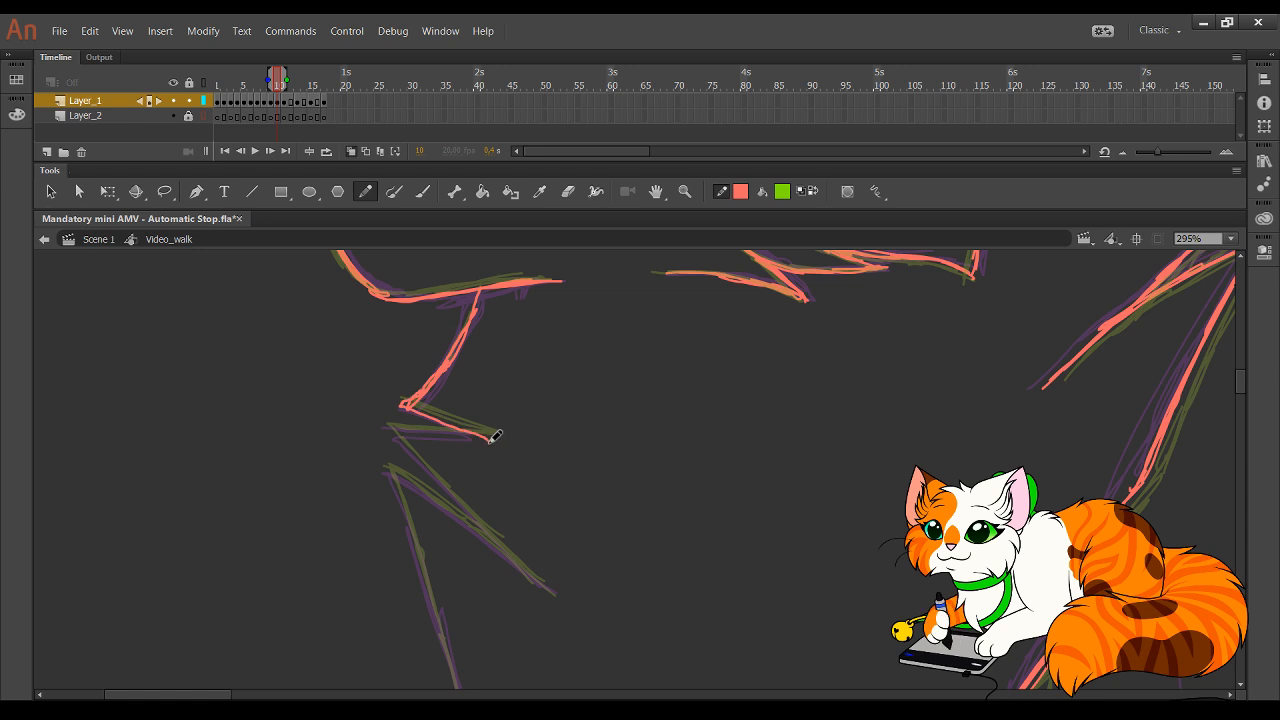
mouse_move(422, 415)
left_mouse_down()
mouse_move(493, 441)
mouse_move(396, 432)
left_mouse_up()
mouse_move(474, 439)
left_mouse_down()
mouse_move(433, 432)
mouse_move(457, 491)
mouse_move(553, 592)
left_mouse_up()
mouse_move(493, 545)
left_mouse_down()
mouse_move(406, 486)
mouse_move(487, 542)
left_mouse_up()
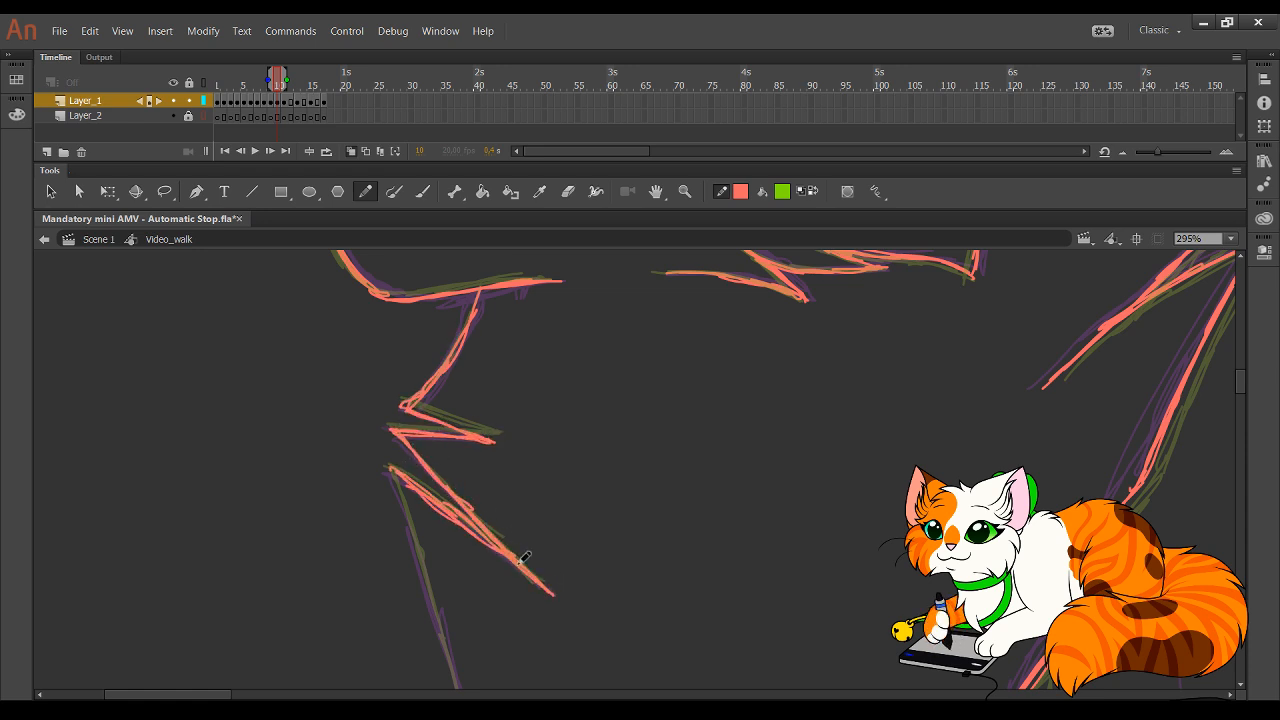
- Trace the front chest line from the throat zigzag down to the next fur point, redoing the misplaced strokes
left_click_drag(553, 591, 573, 391)
left_click_drag(409, 266, 441, 355)
left_click_drag(409, 267, 475, 474)
left_click_drag(437, 310, 460, 404)
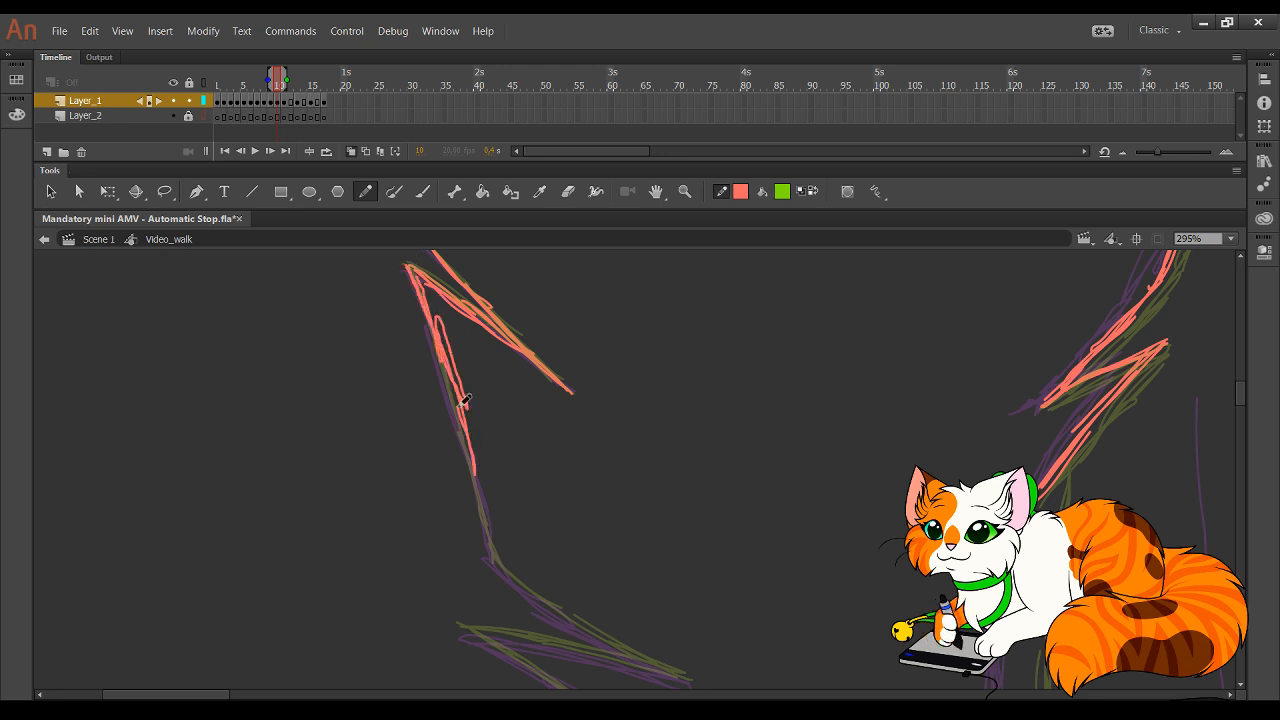
key("ctrl+z")
key("ctrl+z")
mouse_move(418, 272)
left_mouse_down()
mouse_move(493, 568)
mouse_move(700, 686)
mouse_move(466, 634)
mouse_move(543, 648)
left_mouse_up()
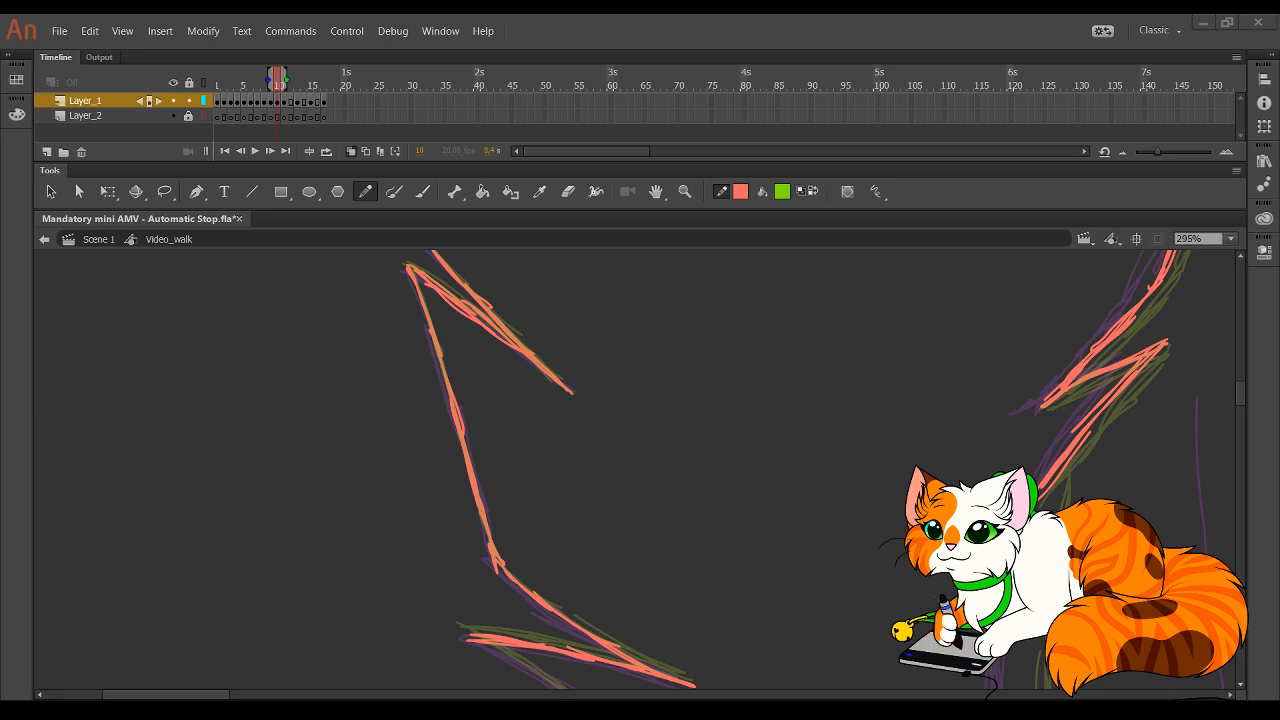
- Trace the lower chest edge down to its rear point and the short line rising back from it
left_click(293, 430)
mouse_move(694, 552)
left_mouse_down()
mouse_move(514, 343)
mouse_move(490, 274)
left_mouse_up()
mouse_move(263, 359)
left_mouse_down()
mouse_move(374, 421)
mouse_move(320, 382)
mouse_move(615, 627)
mouse_move(658, 628)
mouse_move(455, 460)
mouse_move(419, 465)
mouse_move(382, 441)
mouse_move(456, 517)
mouse_move(690, 612)
left_mouse_up()
left_click_drag(563, 567, 742, 627)
left_click_drag(644, 590, 810, 646)
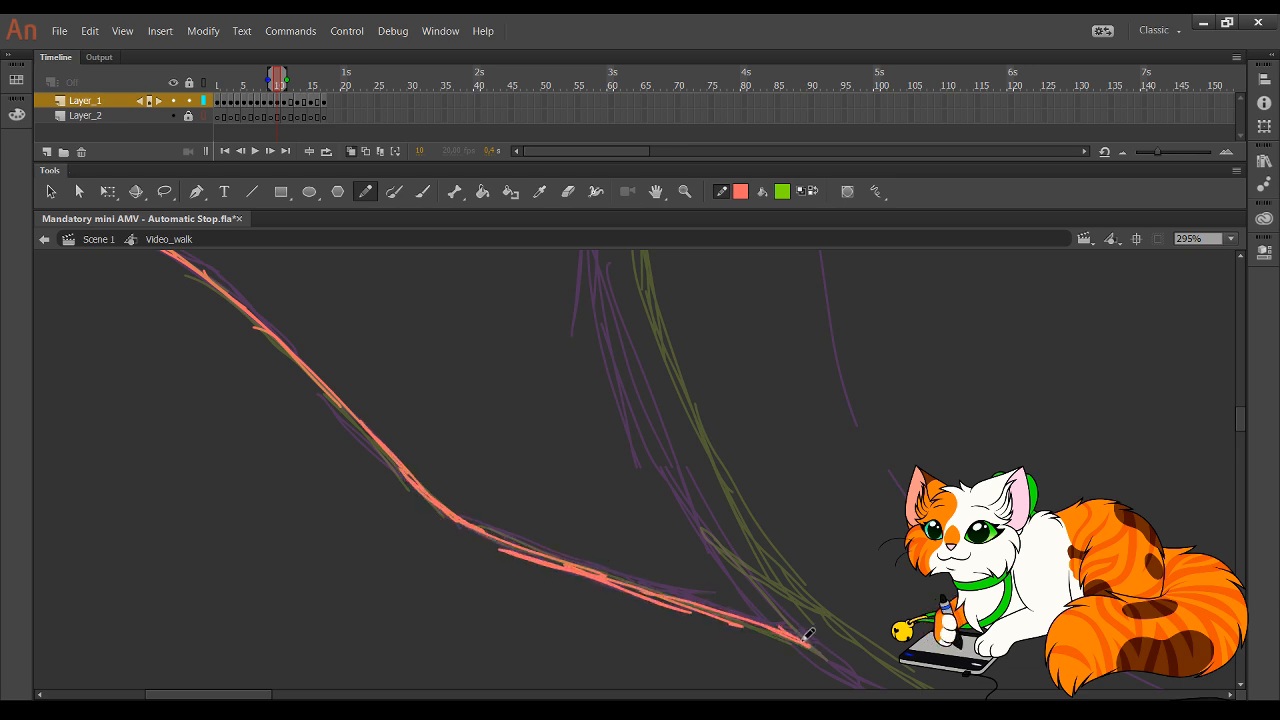
left_click_drag(762, 608, 808, 645)
mouse_move(702, 530)
left_mouse_down()
mouse_move(775, 632)
mouse_move(774, 614)
left_mouse_up()
- Trace the curved back edge of the chest fur from the neck zigzag past the lower chest point
left_click_drag(545, 285, 631, 631)
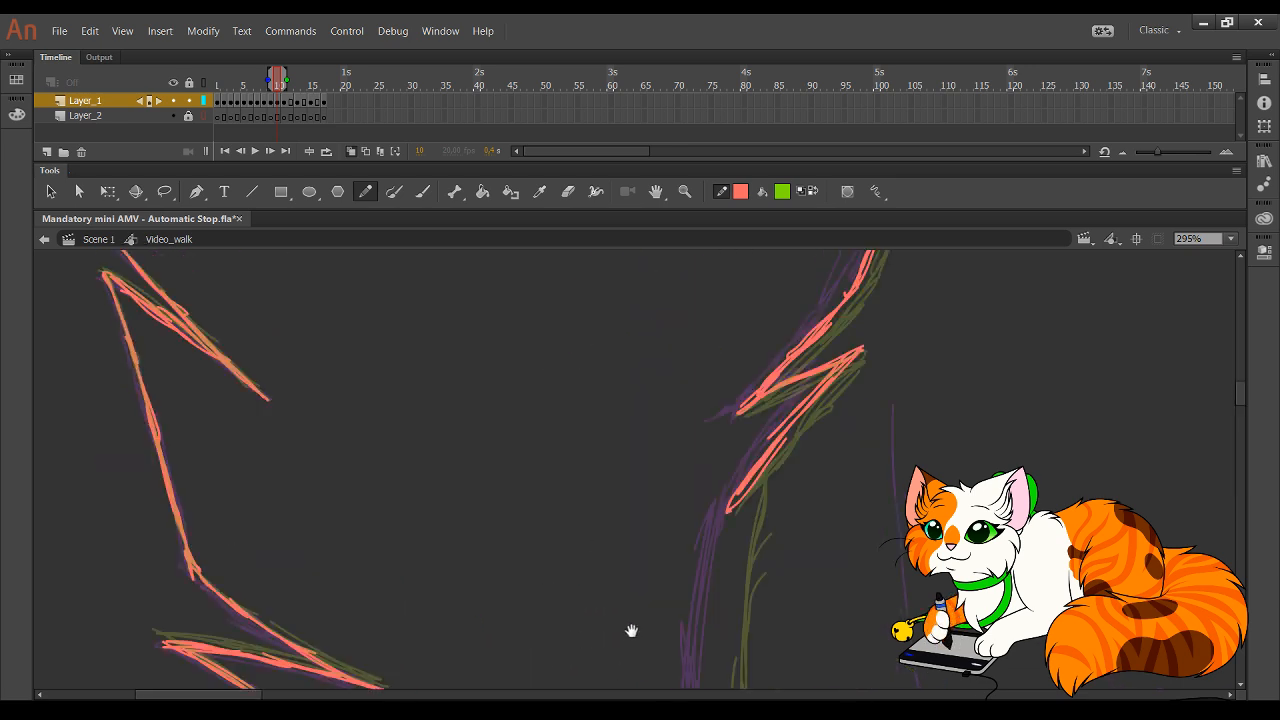
left_click_drag(500, 260, 625, 630)
left_click_drag(548, 395, 610, 590)
left_click_drag(521, 462, 612, 630)
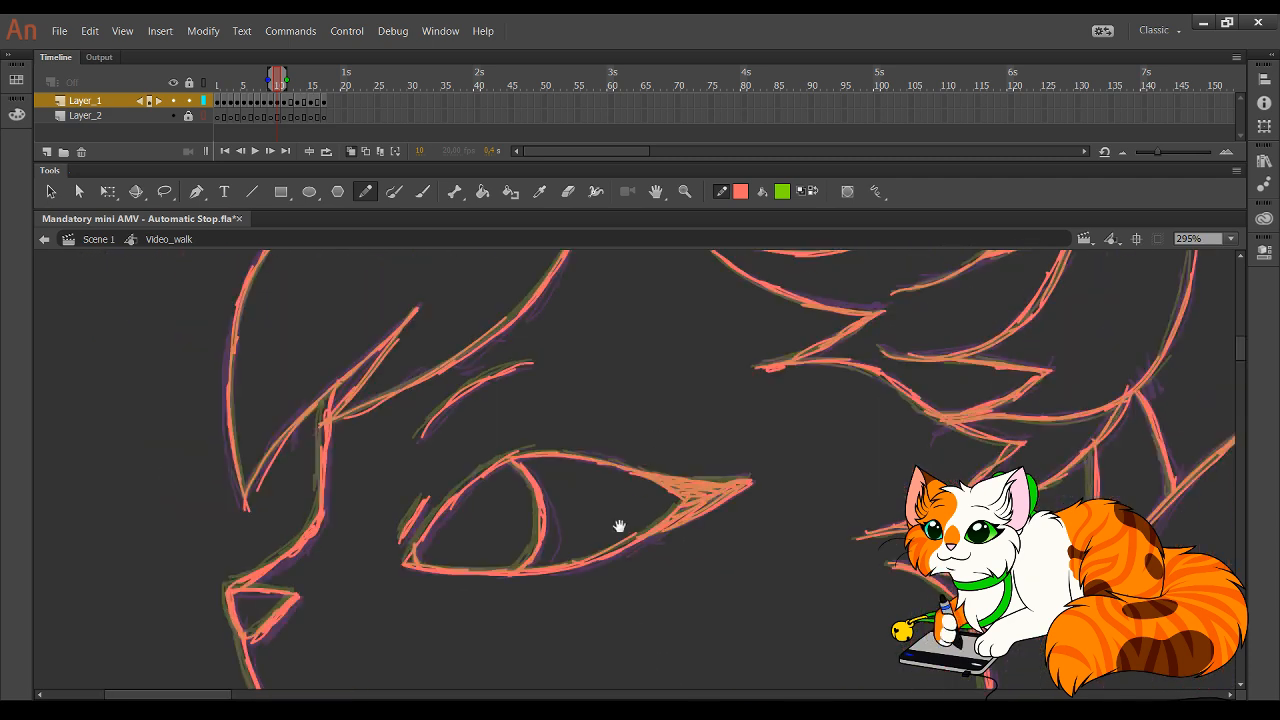
mouse_move(616, 469)
left_mouse_down()
mouse_move(555, 601)
mouse_move(498, 641)
left_mouse_up()
mouse_move(479, 440)
left_mouse_down()
mouse_move(431, 560)
mouse_move(294, 539)
left_mouse_up()
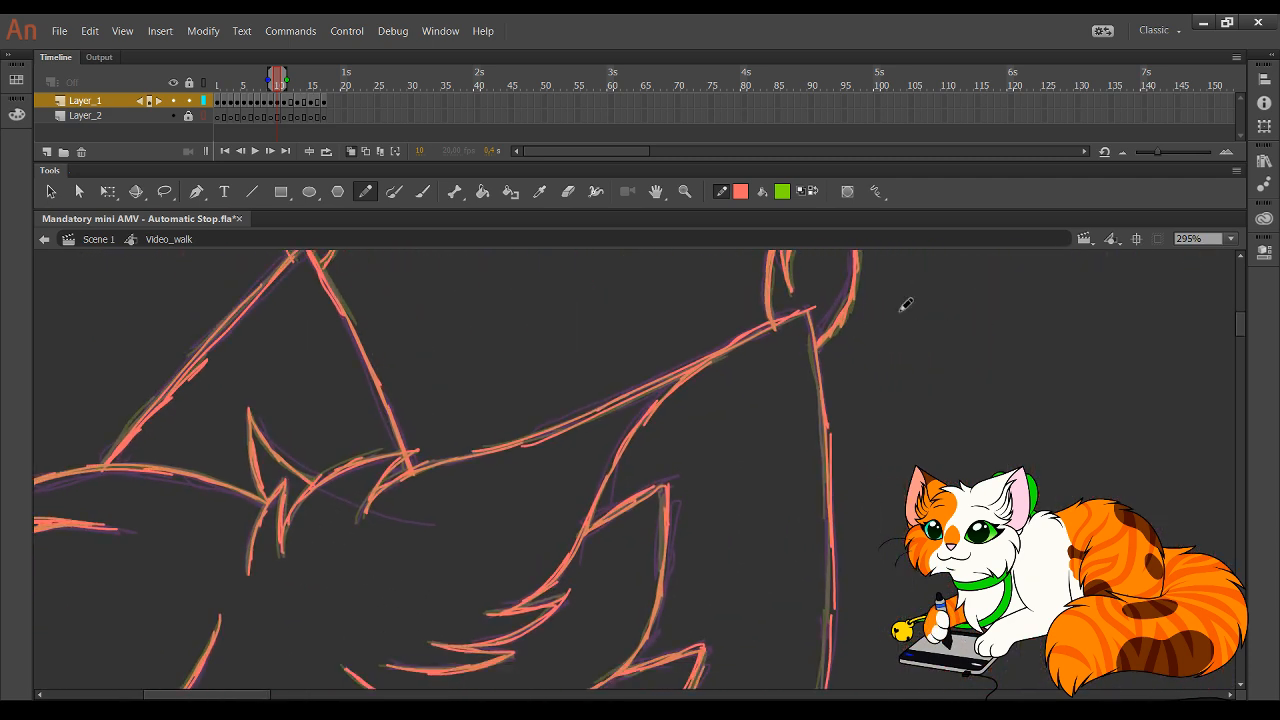
left_click(1190, 352)
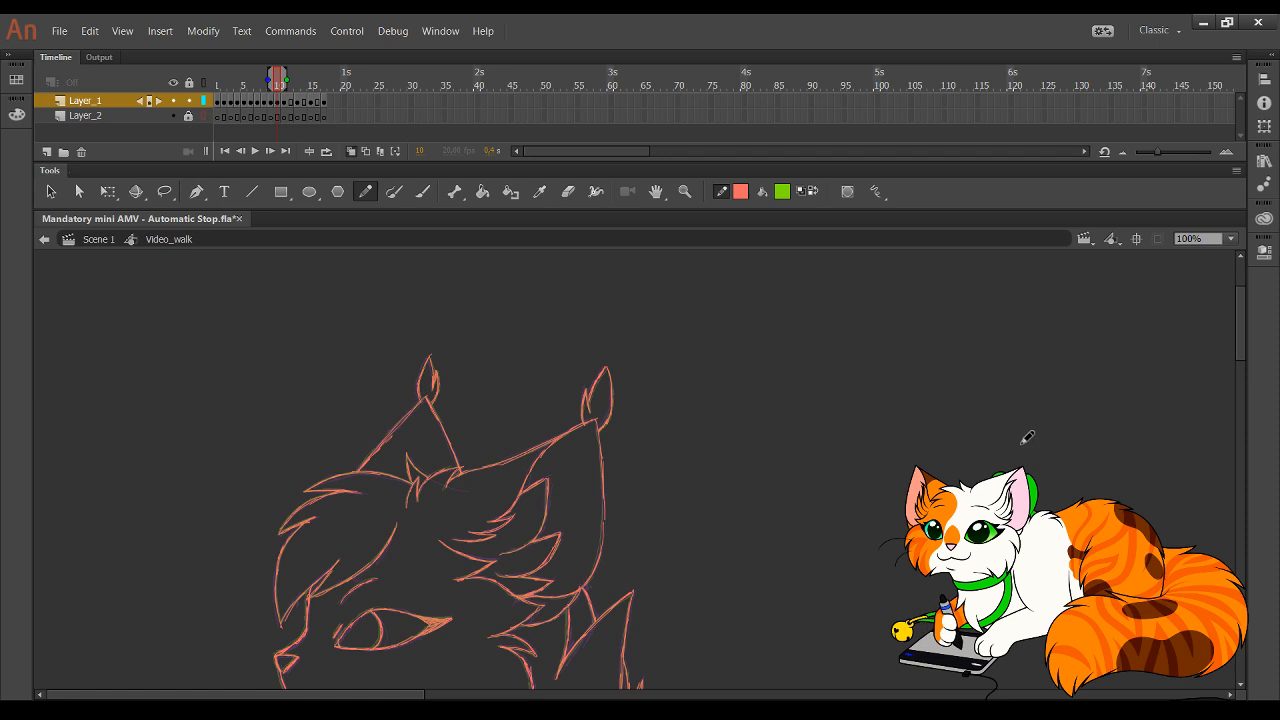
left_click_drag(682, 612, 651, 317)
left_click_drag(640, 517, 634, 320)
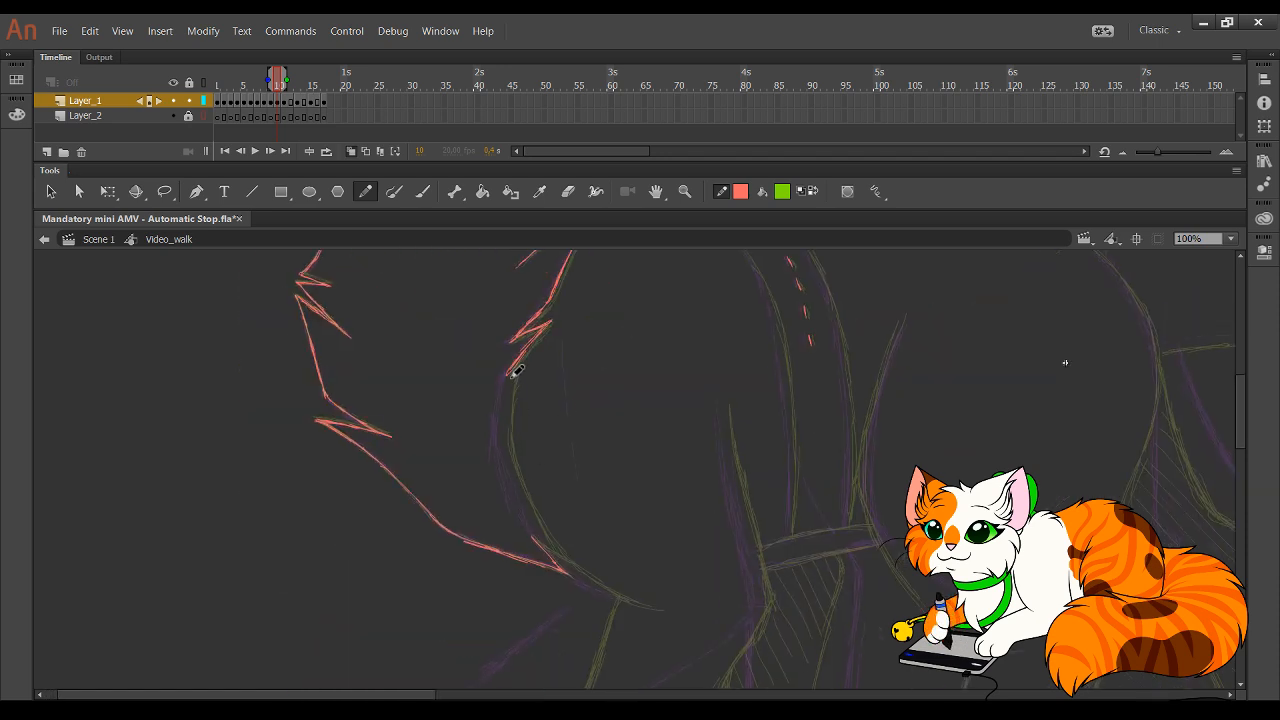
mouse_move(516, 370)
left_mouse_down()
mouse_move(506, 457)
mouse_move(528, 502)
mouse_move(507, 437)
mouse_move(559, 556)
mouse_move(541, 535)
mouse_move(638, 596)
left_mouse_up()
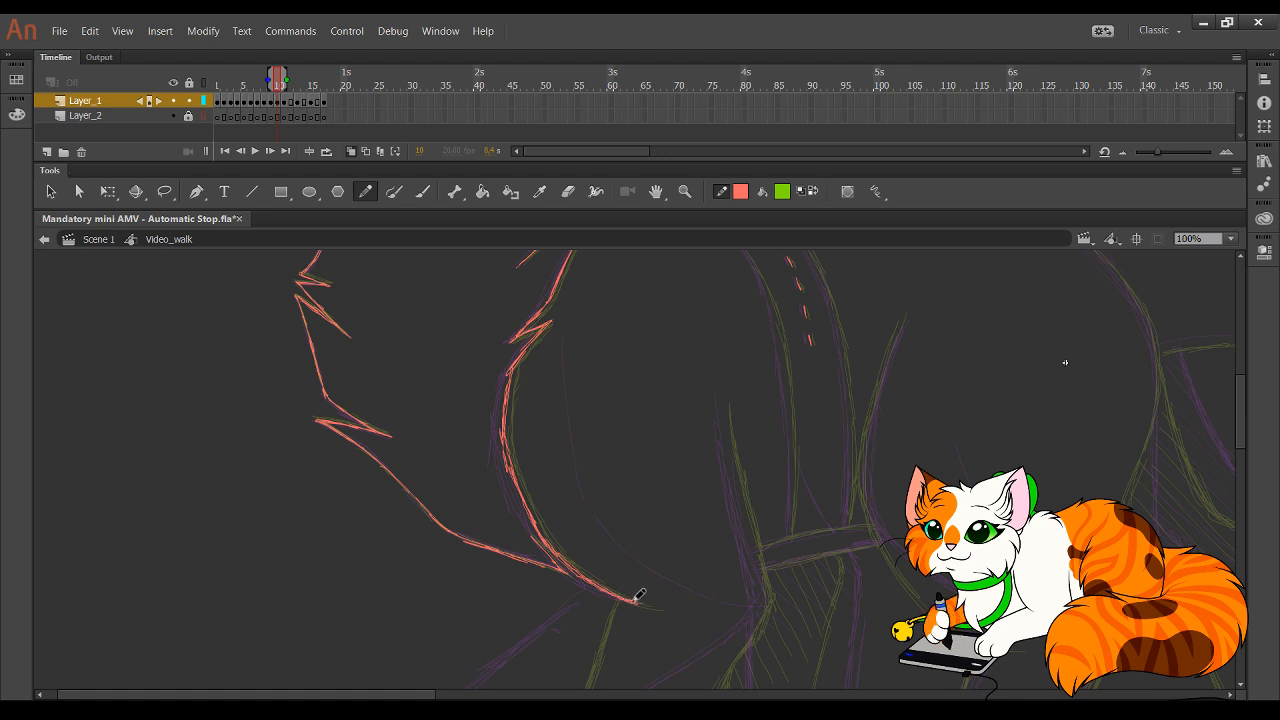
- Sketch the near front paw's toe line and sole and the back of its ankle between the onion-skinned poses
left_click_drag(706, 660, 714, 345)
mouse_move(592, 480)
left_mouse_down()
mouse_move(629, 554)
mouse_move(634, 484)
left_mouse_up()
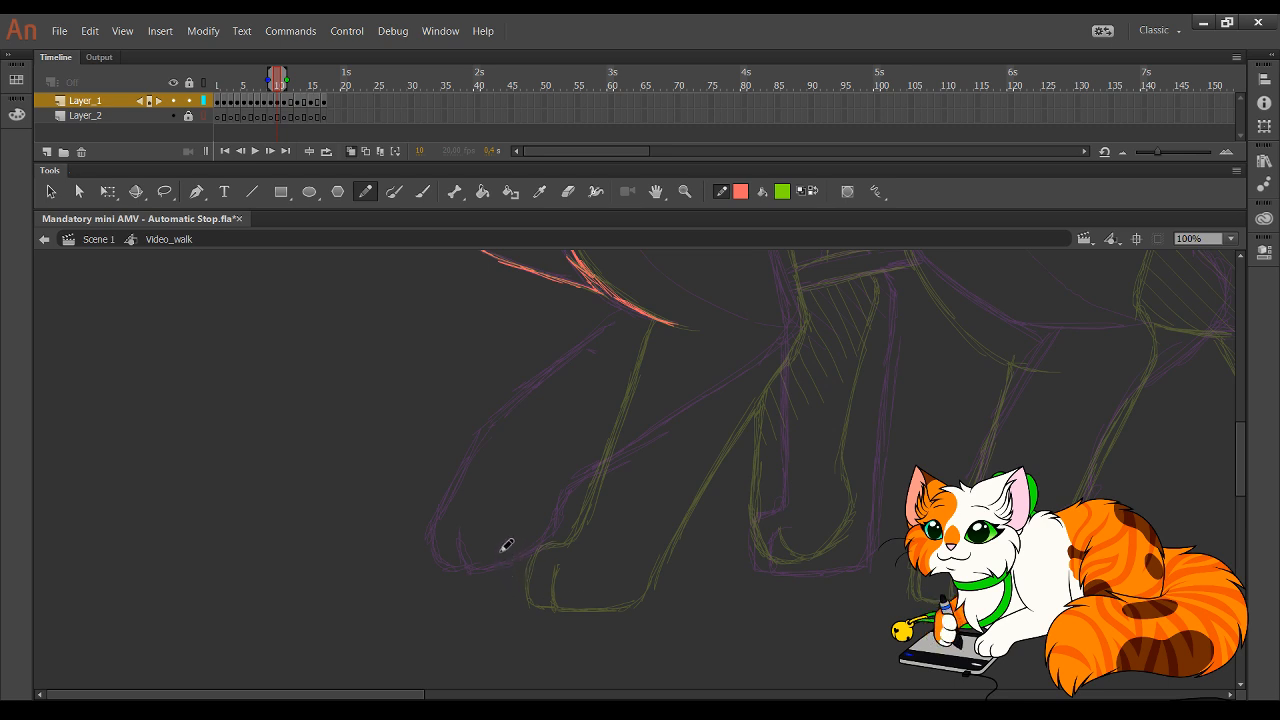
mouse_move(500, 551)
left_mouse_down()
mouse_move(507, 592)
mouse_move(565, 590)
mouse_move(515, 591)
mouse_move(570, 587)
mouse_move(521, 591)
mouse_move(576, 581)
mouse_move(597, 549)
left_mouse_up()
left_click_drag(586, 572, 637, 483)
left_click_drag(599, 540, 633, 486)
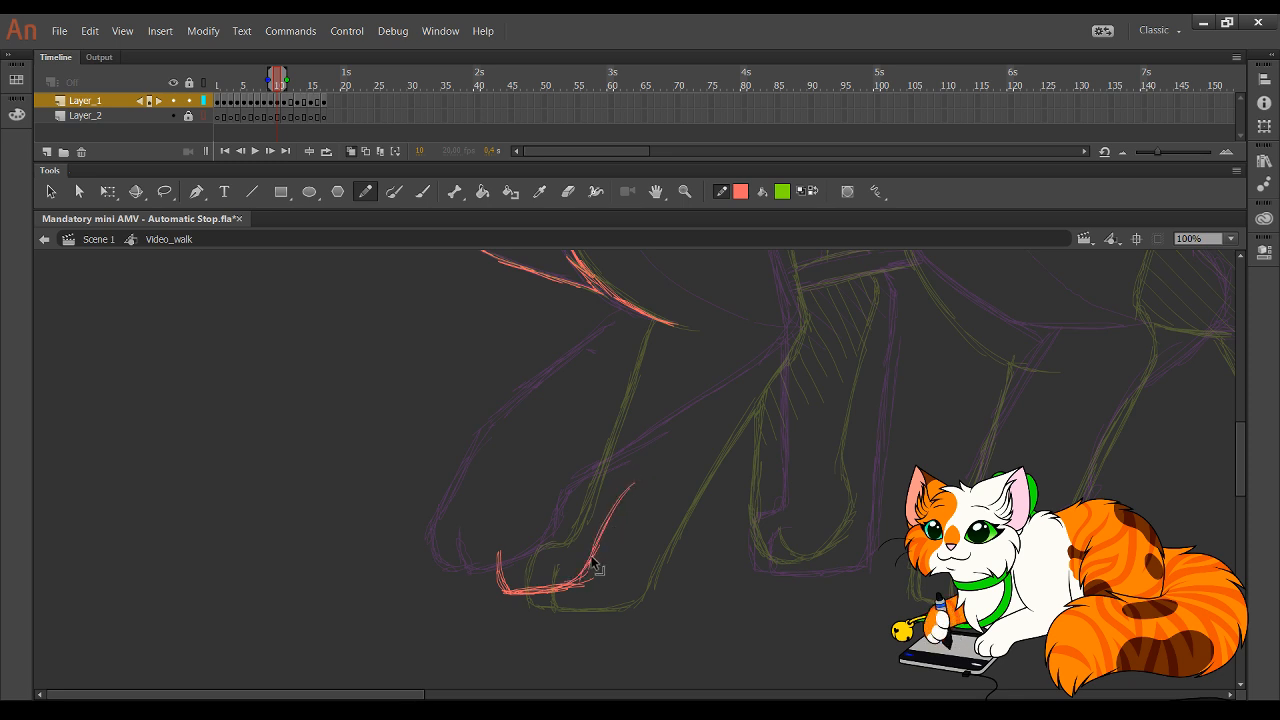
- Redraw the near front leg's rear edge from the heel up past the elbow, and trace the withers curve behind the neck
key("ctrl+z")
key("ctrl+z")
key("ctrl+z")
key("ctrl+z")
mouse_move(588, 578)
left_mouse_down()
mouse_move(609, 514)
mouse_move(660, 462)
left_mouse_up()
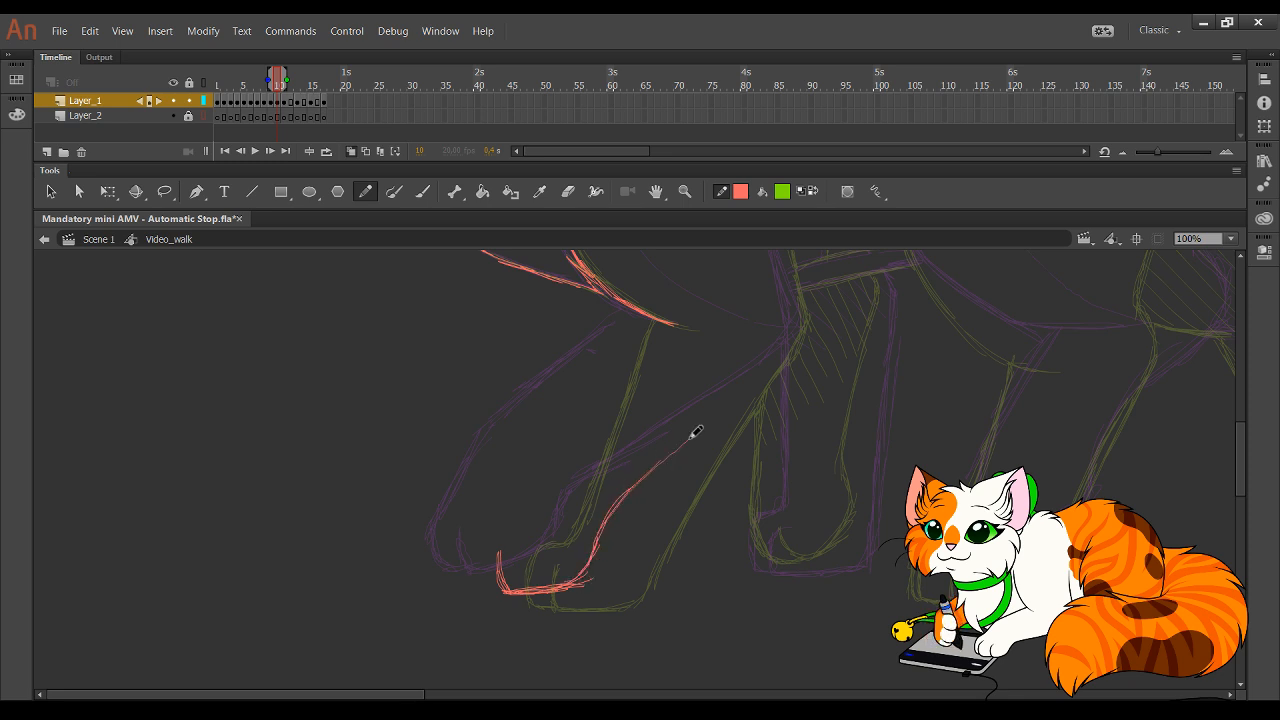
mouse_move(609, 509)
left_mouse_down()
mouse_move(778, 358)
mouse_move(798, 300)
mouse_move(815, 442)
mouse_move(783, 412)
mouse_move(763, 266)
mouse_move(771, 391)
left_mouse_up()
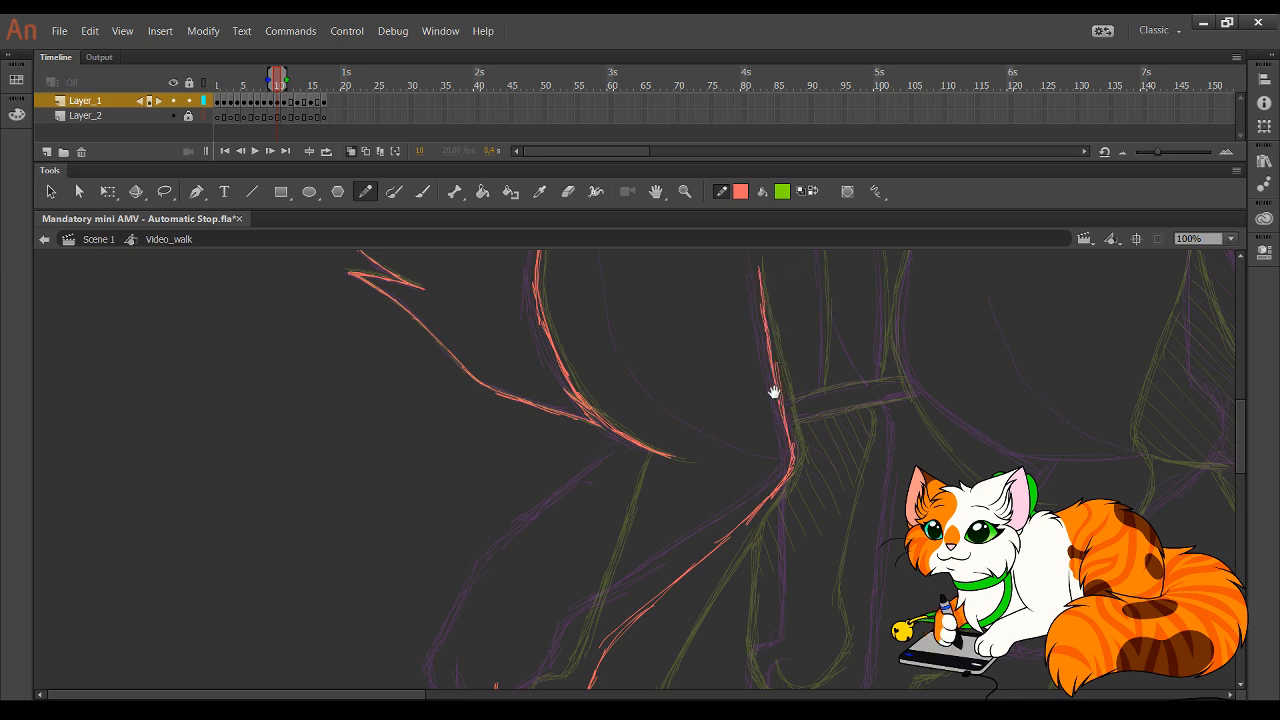
scroll(696, 364, "up", 5)
mouse_move(622, 292)
left_mouse_down()
mouse_move(652, 274)
mouse_move(614, 294)
mouse_move(690, 275)
mouse_move(737, 320)
left_mouse_up()
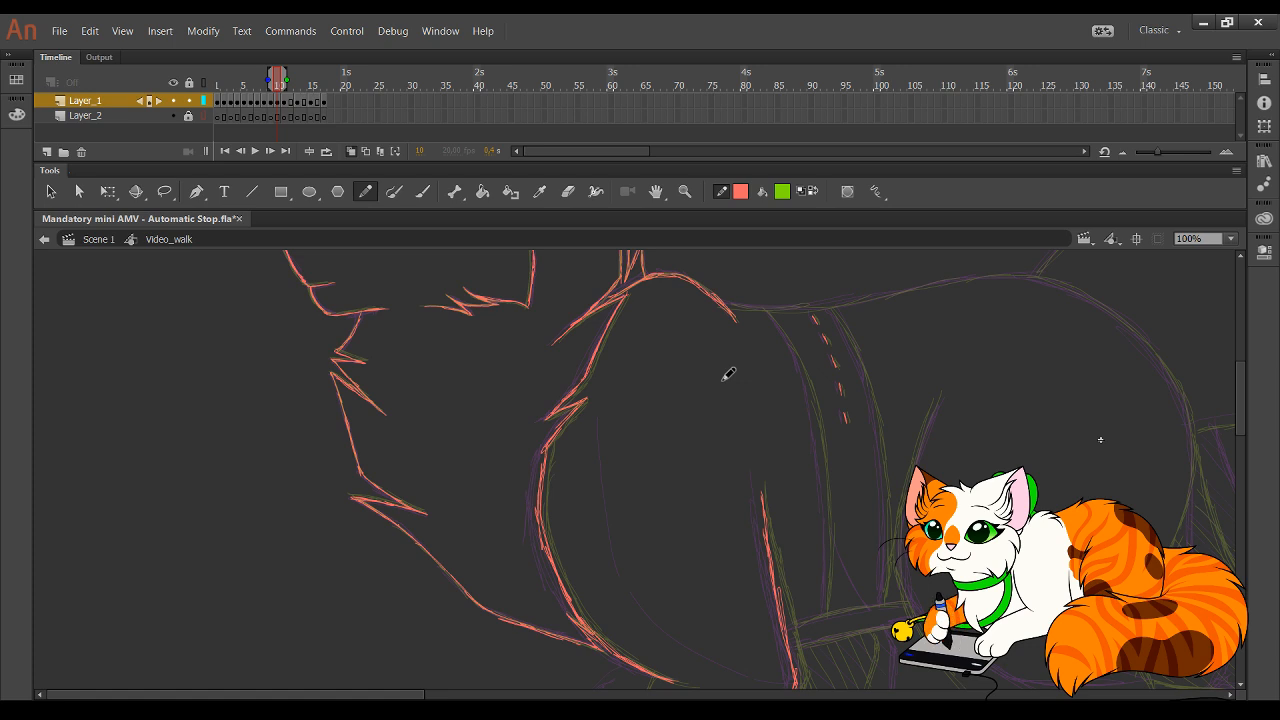
- Trace the near front leg's front edge from the toes up to the lower chest line, redoing misplaced strokes
left_click_drag(751, 650, 603, 371)
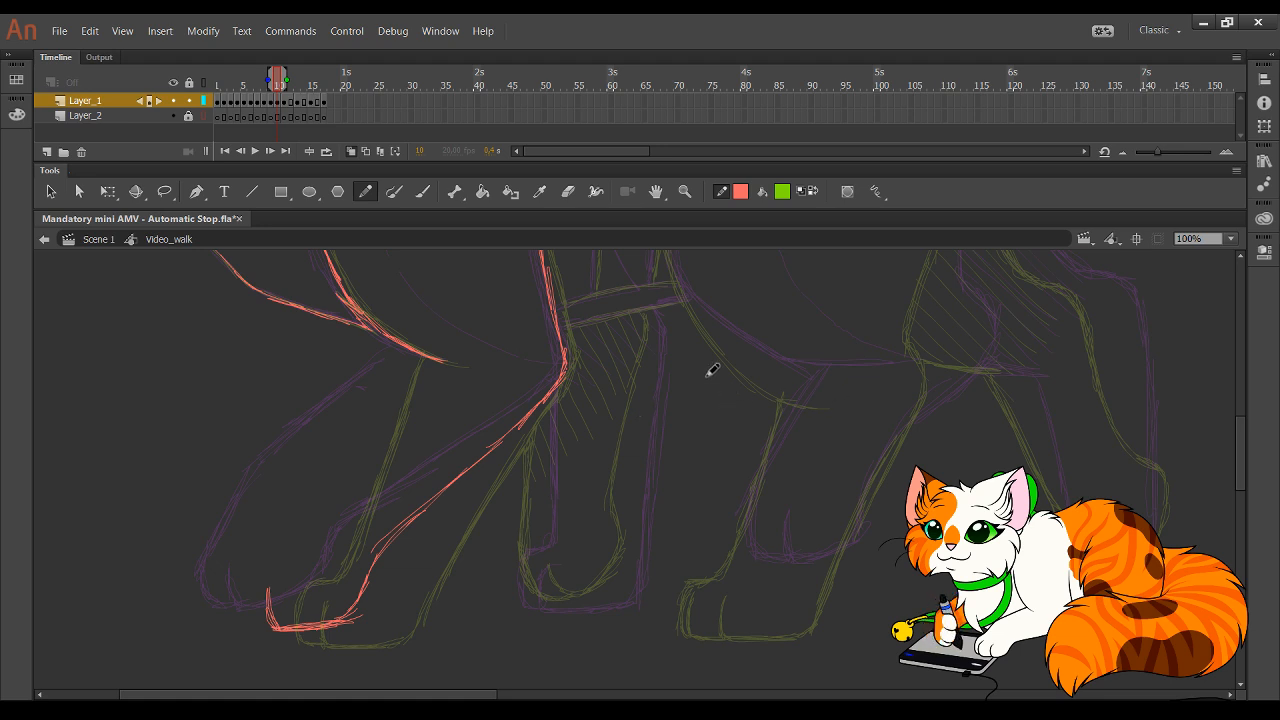
left_click_drag(723, 376, 757, 328)
mouse_move(313, 581)
left_mouse_down()
mouse_move(287, 565)
mouse_move(286, 517)
mouse_move(286, 531)
mouse_move(303, 503)
left_mouse_up()
key("ctrl+z")
key("ctrl+z")
left_click_drag(281, 552, 338, 448)
mouse_move(404, 365)
left_mouse_down()
mouse_move(366, 422)
mouse_move(440, 322)
left_mouse_up()
mouse_move(371, 403)
left_mouse_down()
mouse_move(436, 309)
mouse_move(367, 416)
mouse_move(447, 302)
left_mouse_up()
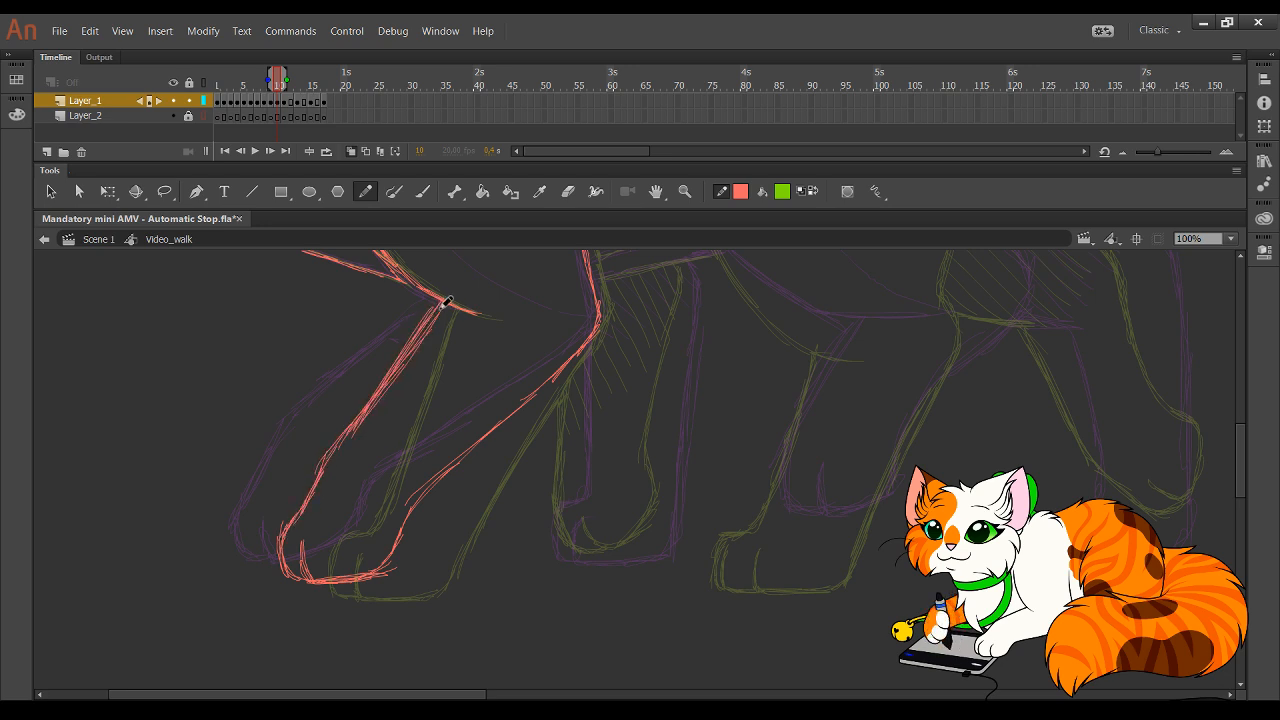
left_click_drag(350, 439, 430, 342)
key("ctrl+z")
key("ctrl+z")
- Select the near front paw and lower leg strokes and nudge them slightly upward and to the right
mouse_move(249, 415)
left_mouse_down()
mouse_move(270, 466)
mouse_move(433, 607)
mouse_move(460, 606)
left_mouse_up()
key("Up")
key("Up")
key("Up")
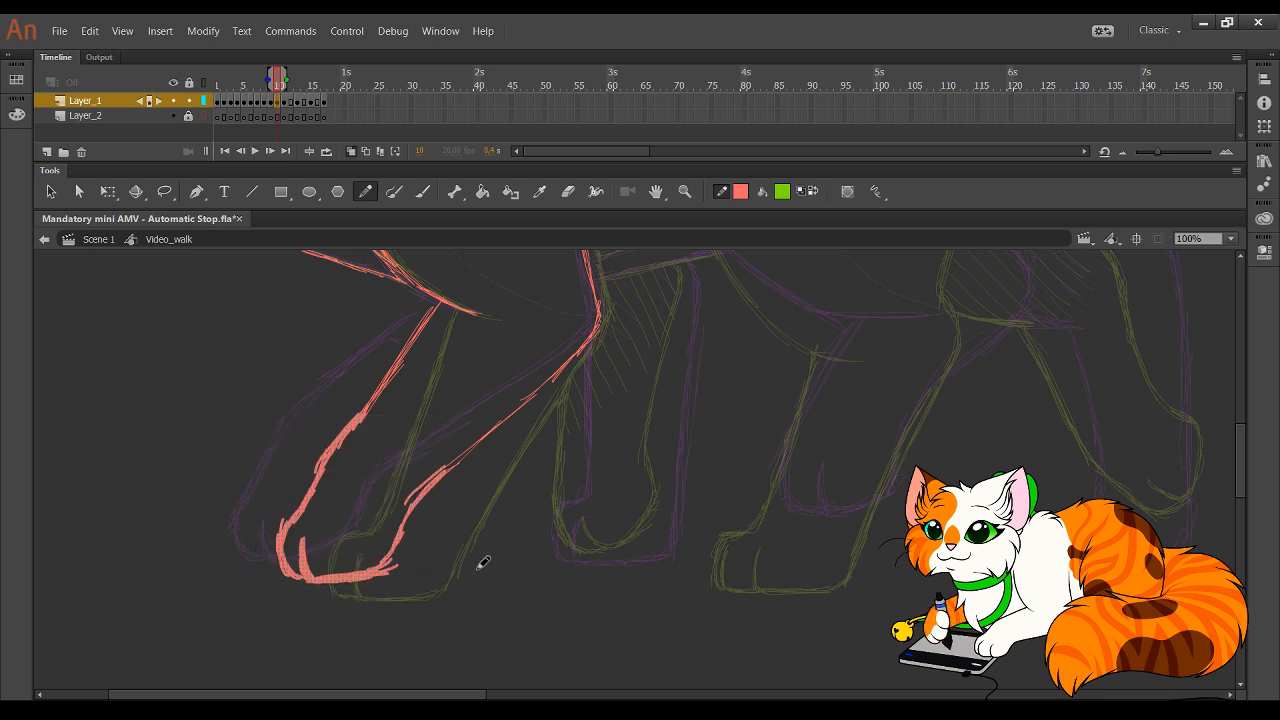
key("Right")
key("Right")
key("Right")
left_click_drag(576, 552, 613, 576)
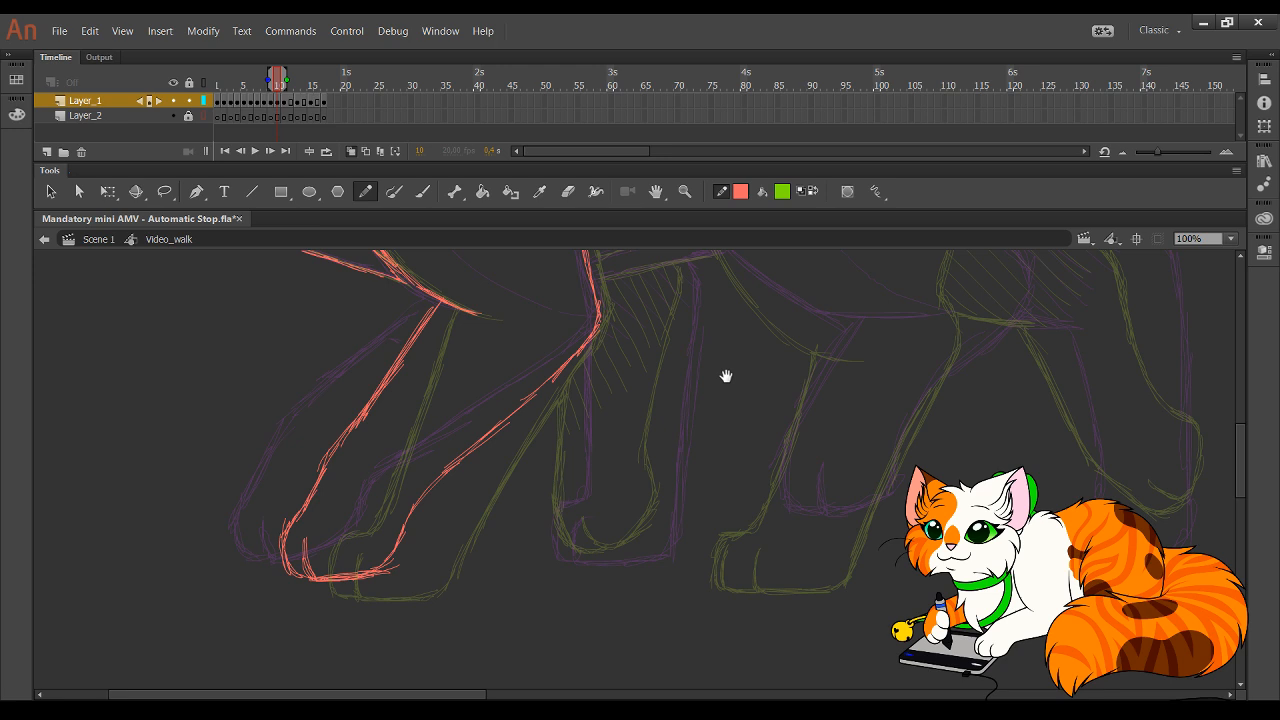
- Trace the near thigh's front edge down and around into its lower curve, redoing the first lower stroke
mouse_move(726, 376)
left_mouse_down()
mouse_move(549, 574)
mouse_move(546, 437)
mouse_move(506, 377)
left_mouse_up()
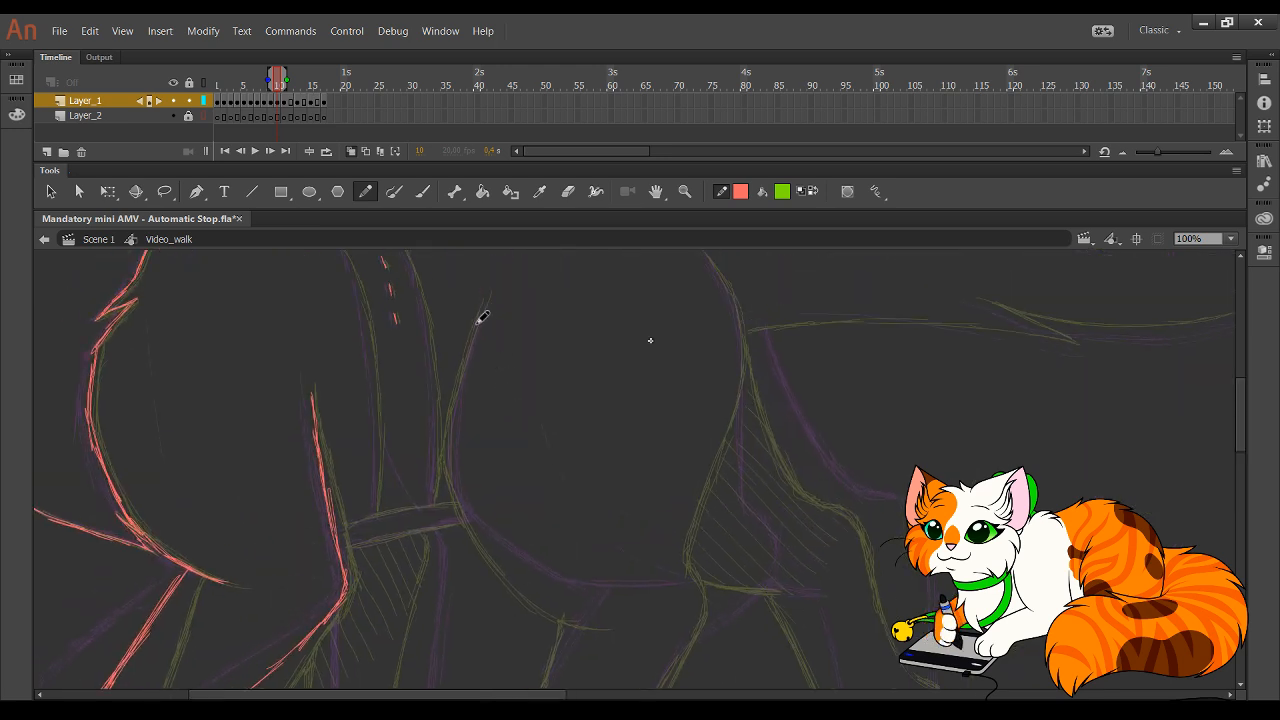
mouse_move(480, 320)
left_mouse_down()
mouse_move(483, 306)
mouse_move(451, 460)
mouse_move(506, 556)
left_mouse_up()
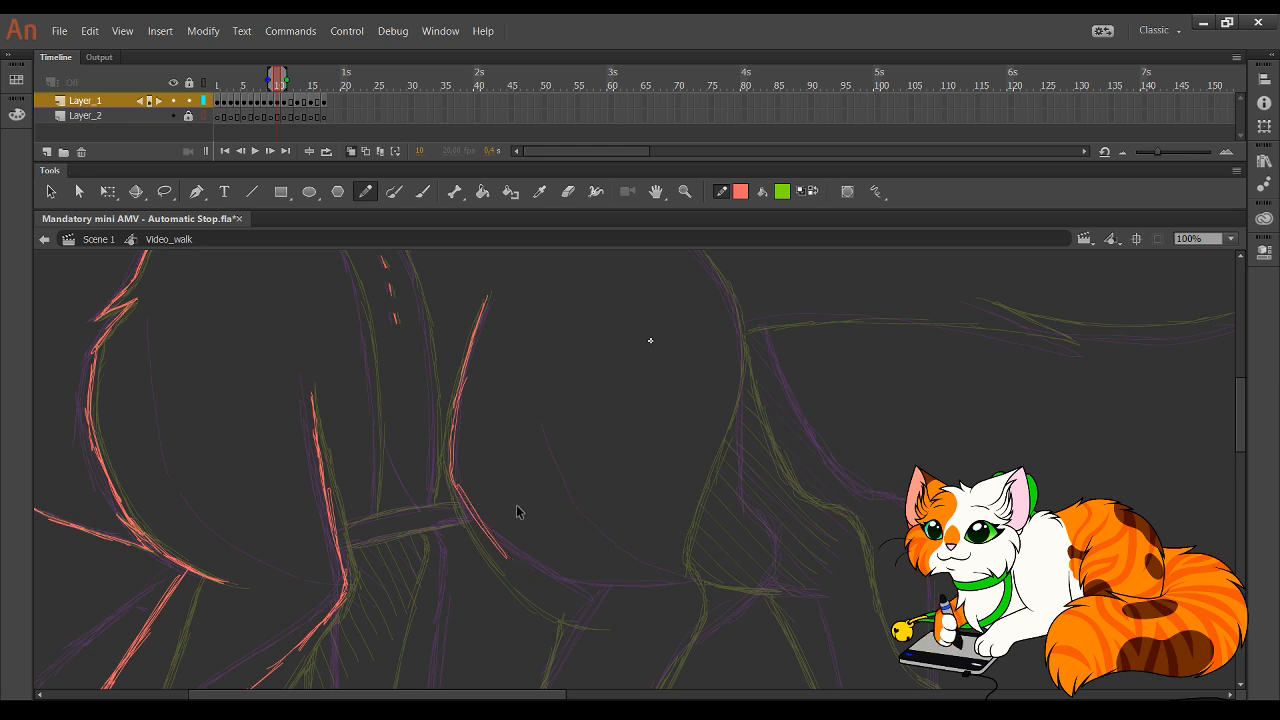
key("ctrl+z")
mouse_move(456, 484)
left_mouse_down()
mouse_move(522, 571)
mouse_move(562, 600)
left_mouse_up()
left_click_drag(507, 558, 581, 603)
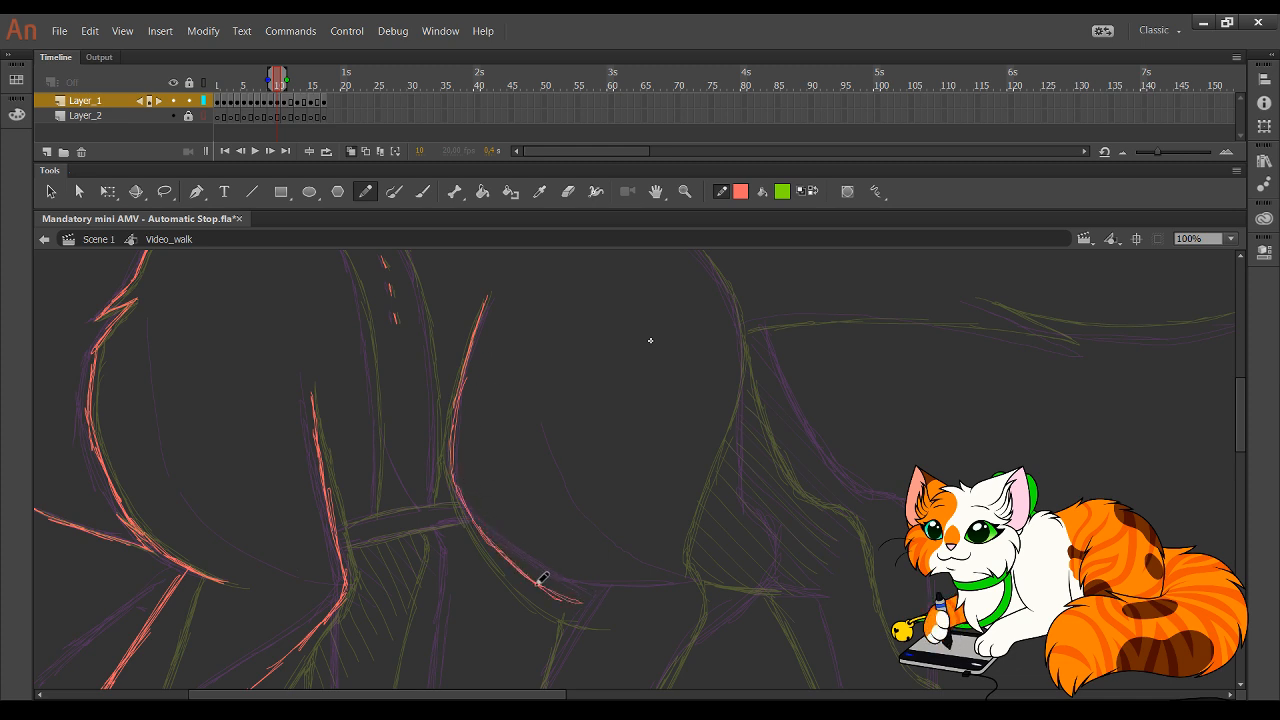
- Sketch the near hind paw's toe line and sole and the leg's rear edge up to the bend below the thigh
left_click_drag(652, 570, 773, 303)
mouse_move(579, 505)
left_mouse_down()
mouse_move(582, 538)
mouse_move(588, 524)
mouse_move(644, 534)
mouse_move(675, 506)
mouse_move(663, 519)
mouse_move(705, 418)
left_mouse_up()
mouse_move(675, 487)
left_mouse_down()
mouse_move(793, 308)
mouse_move(789, 329)
mouse_move(789, 271)
left_mouse_up()
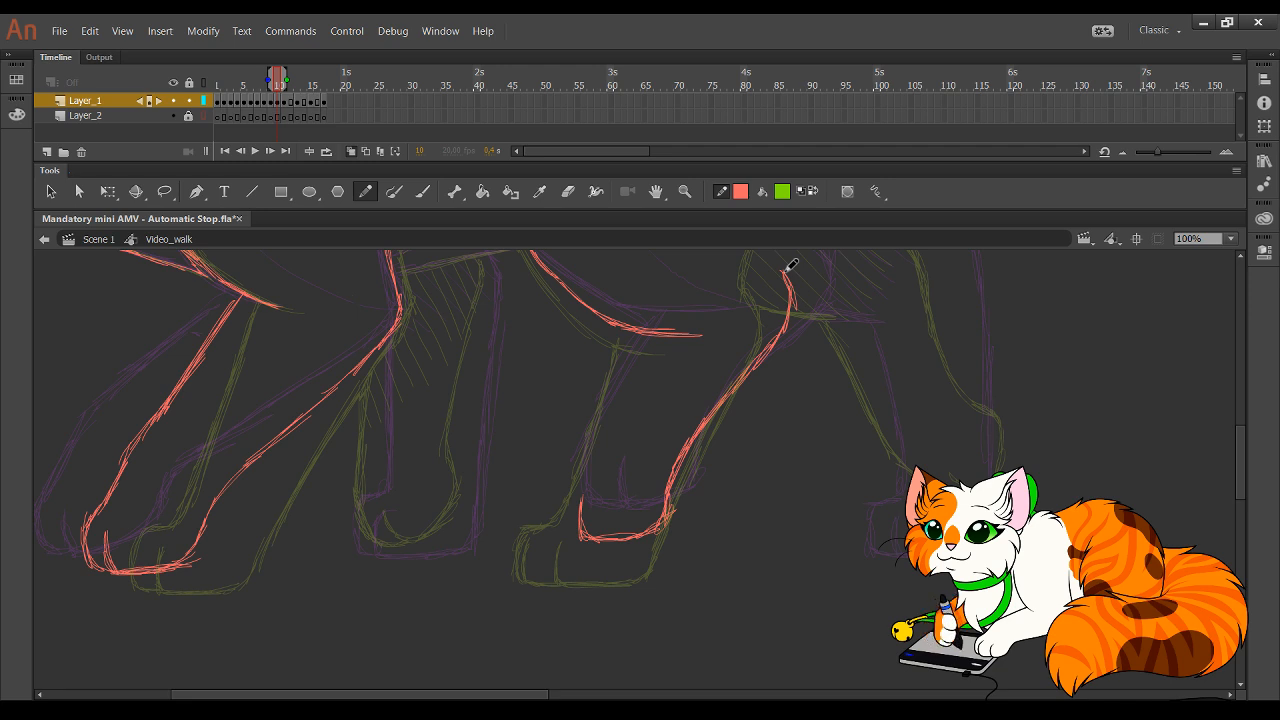
- Trace the near hind leg's front edge from paw to thigh line, and redraw the paw's toe line and heel
mouse_move(544, 501)
left_mouse_down()
mouse_move(543, 535)
mouse_move(585, 535)
mouse_move(547, 524)
mouse_move(562, 444)
left_mouse_up()
key("ctrl+z")
key("ctrl+z")
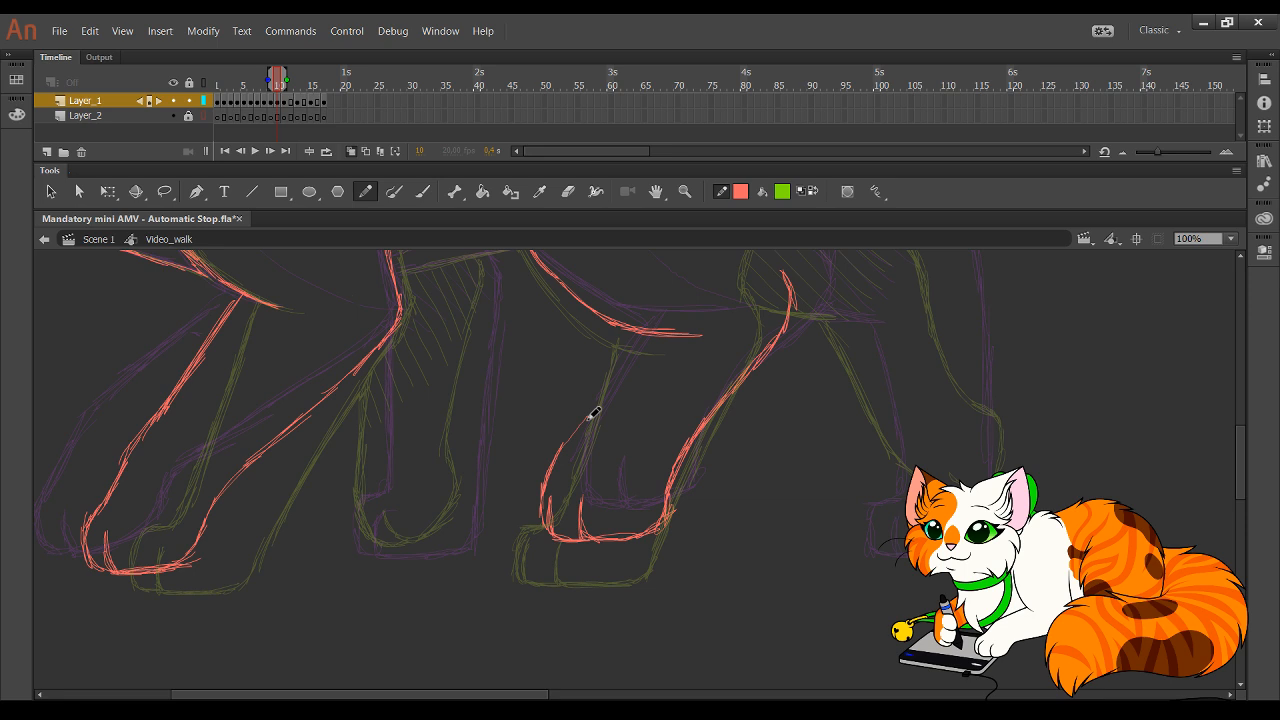
left_click_drag(631, 350, 545, 493)
left_click_drag(565, 443, 542, 501)
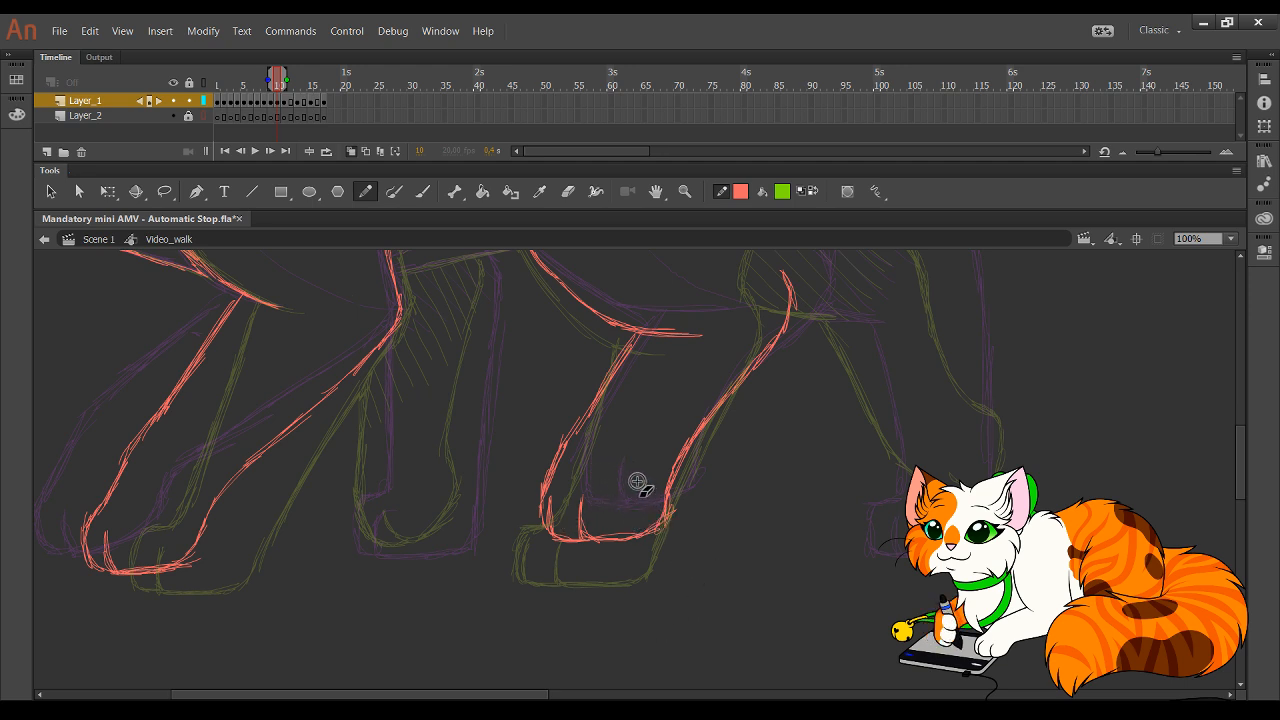
mouse_move(587, 486)
left_mouse_down()
mouse_move(586, 537)
mouse_move(594, 488)
mouse_move(588, 540)
mouse_move(614, 540)
mouse_move(588, 542)
mouse_move(664, 514)
mouse_move(677, 482)
left_mouse_up()
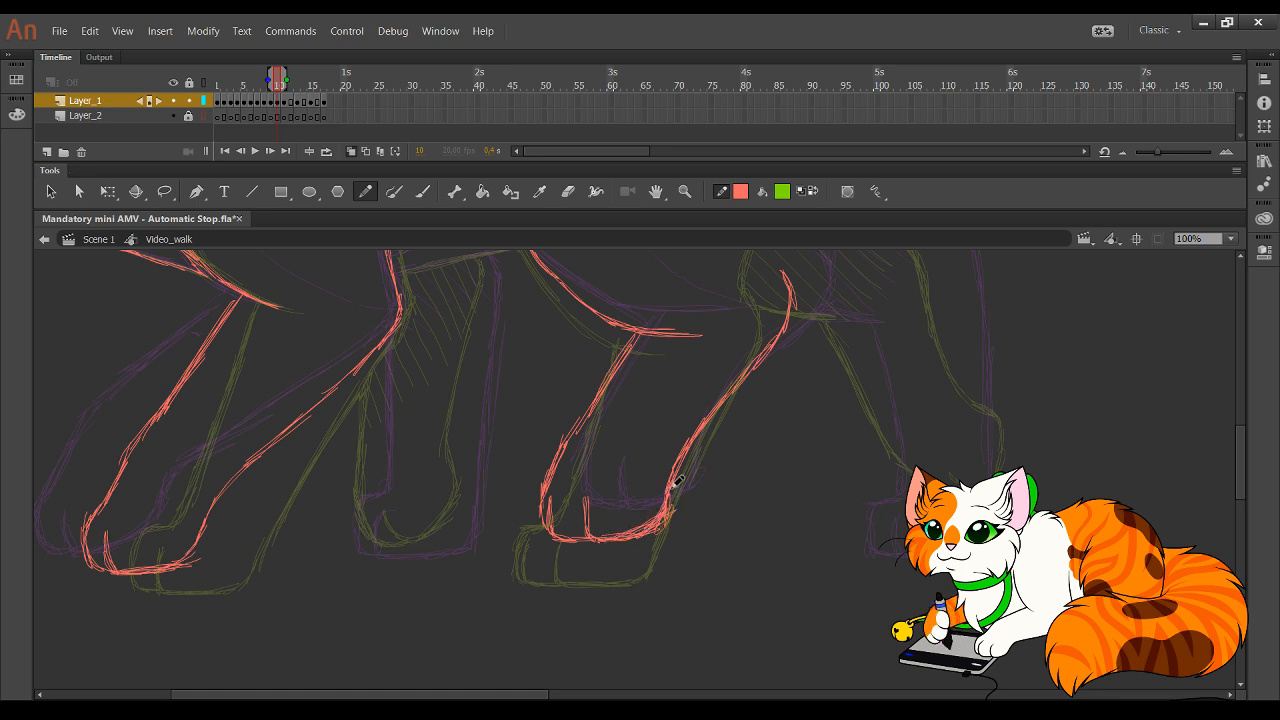
mouse_move(634, 543)
left_mouse_down()
mouse_move(684, 524)
mouse_move(668, 507)
left_mouse_up()
- Trace the back line from the withers over the saddle area to the start of the rump
left_click_drag(682, 428, 677, 606)
left_click_drag(611, 445, 609, 634)
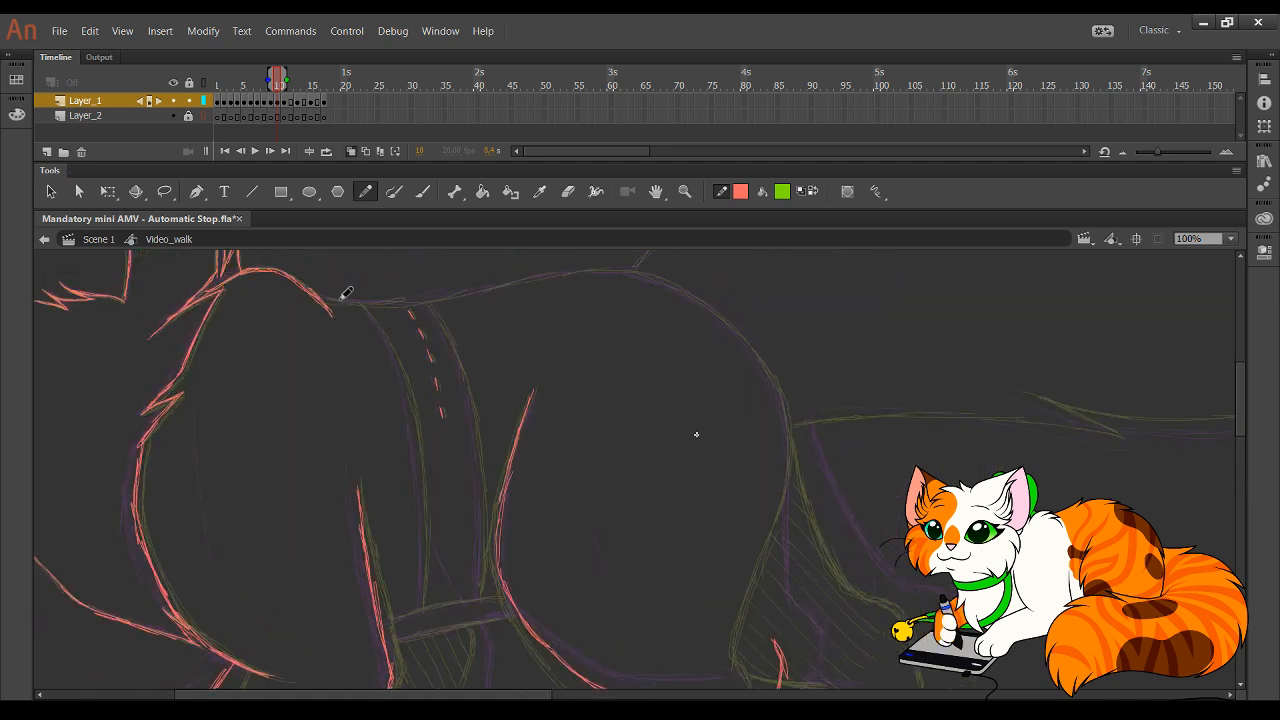
mouse_move(325, 298)
left_mouse_down()
mouse_move(417, 301)
mouse_move(580, 266)
mouse_move(663, 277)
mouse_move(729, 309)
left_mouse_up()
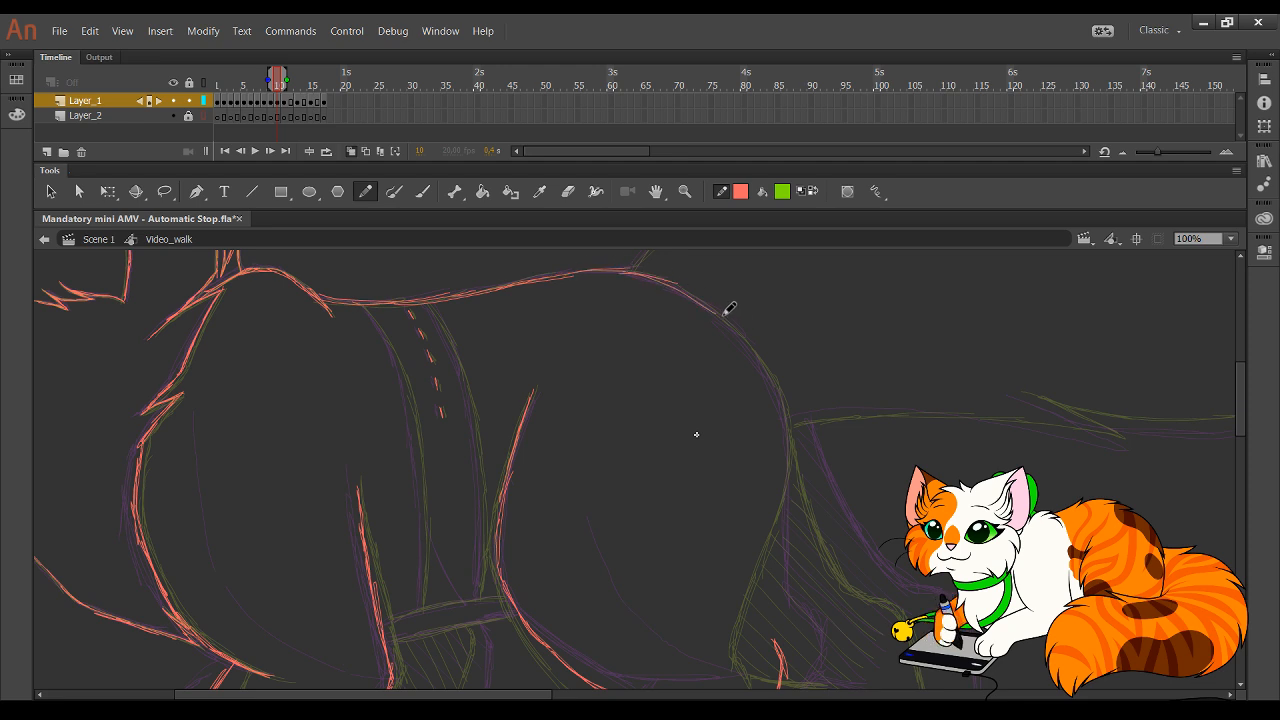
- Trace the near thigh's rear edge from above the leg bend up to the tail base, redoing the first strokes
left_click_drag(803, 567, 740, 453)
left_click_drag(722, 552, 704, 462)
key("ctrl+z")
key("ctrl+z")
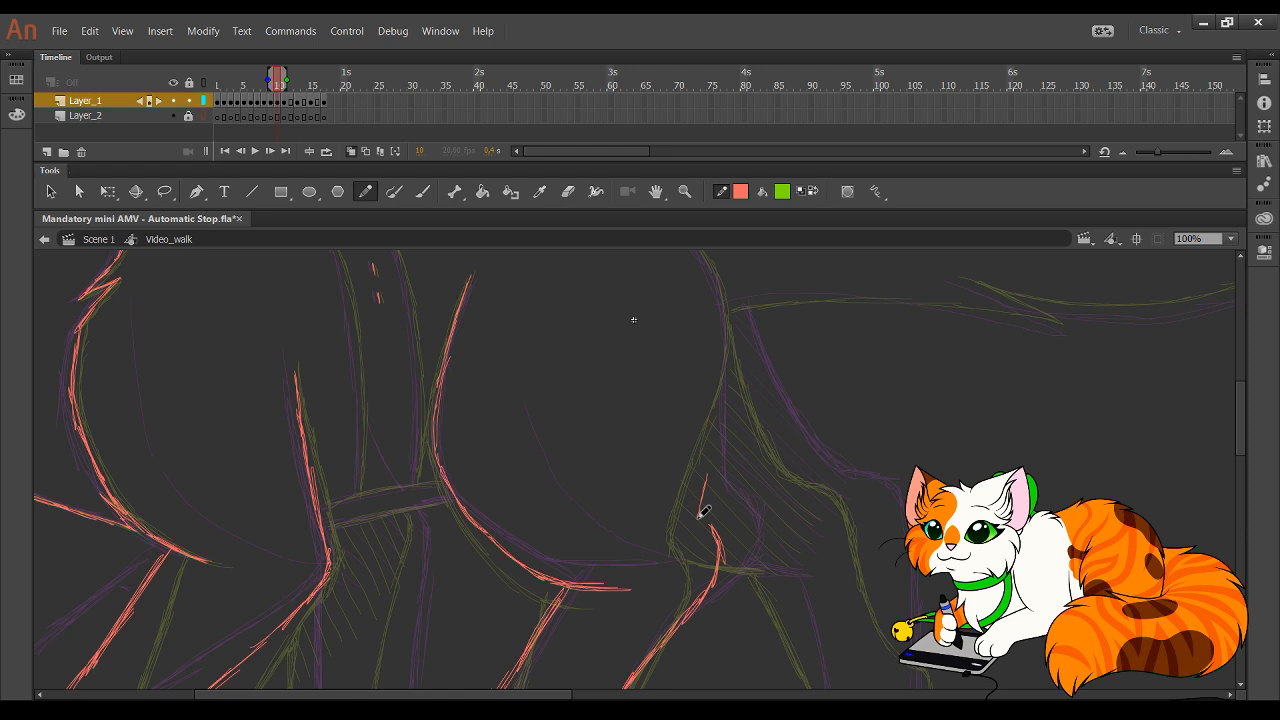
left_click_drag(698, 517, 721, 413)
left_click_drag(707, 472, 726, 353)
left_click_drag(718, 412, 726, 321)
left_click_drag(724, 385, 723, 301)
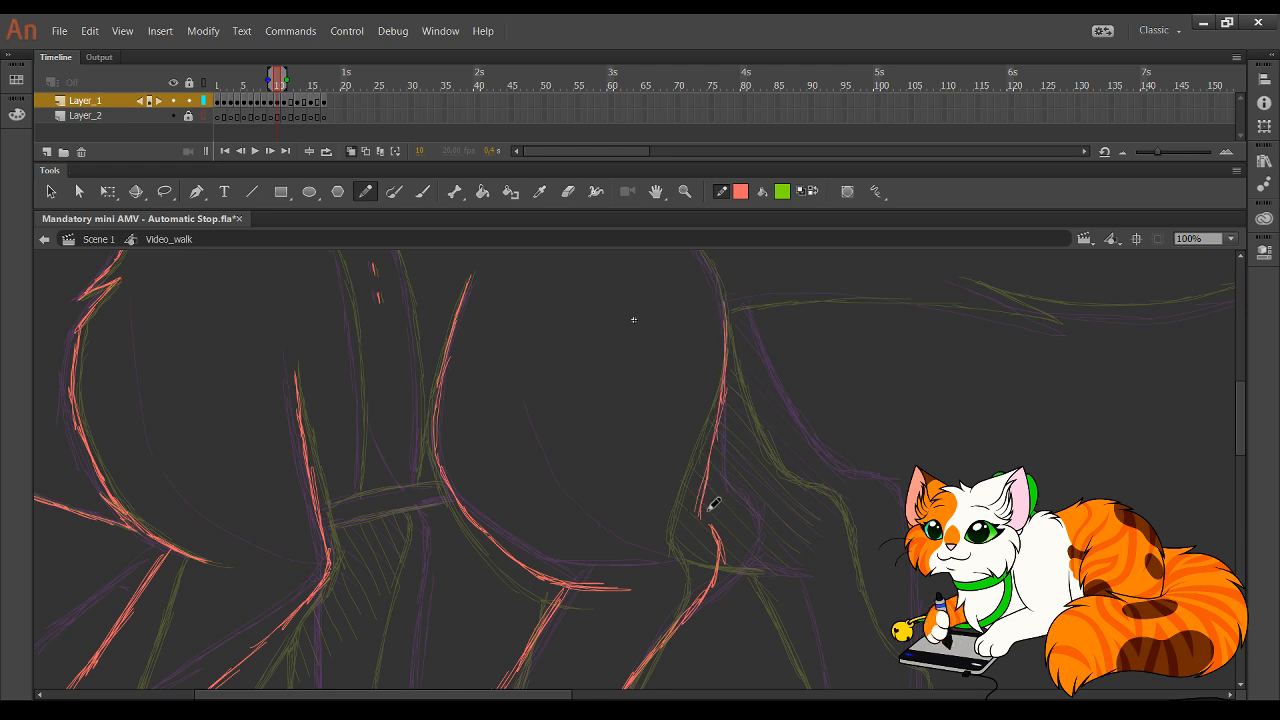
- Connect the thigh's rear edge to the lower leg line, and trace the rump curve from the back down to it
mouse_move(699, 515)
left_mouse_down()
mouse_move(721, 548)
mouse_move(699, 513)
left_mouse_up()
mouse_move(696, 393)
left_mouse_down()
mouse_move(706, 529)
mouse_move(699, 411)
left_mouse_up()
key("ctrl+z")
left_click_drag(695, 525, 719, 548)
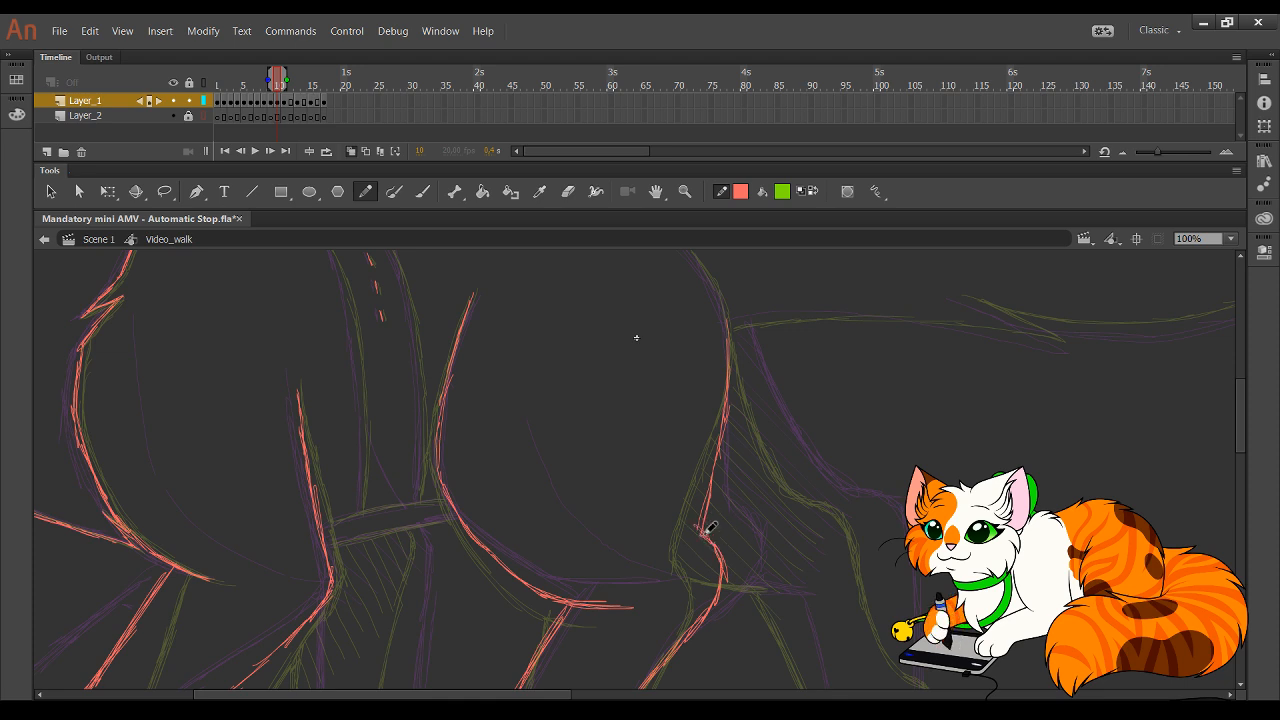
left_click_drag(708, 491, 698, 540)
left_click_drag(744, 429, 755, 549)
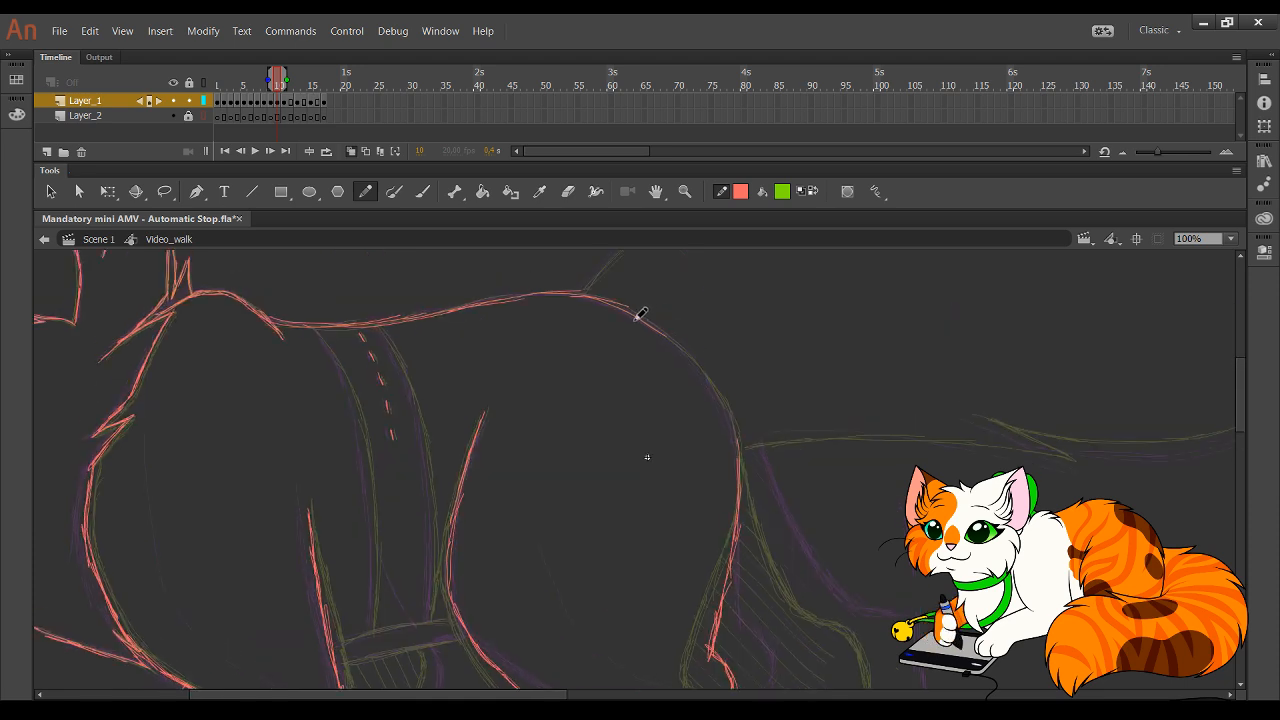
mouse_move(632, 309)
left_mouse_down()
mouse_move(723, 406)
mouse_move(707, 373)
mouse_move(735, 421)
mouse_move(739, 516)
left_mouse_up()
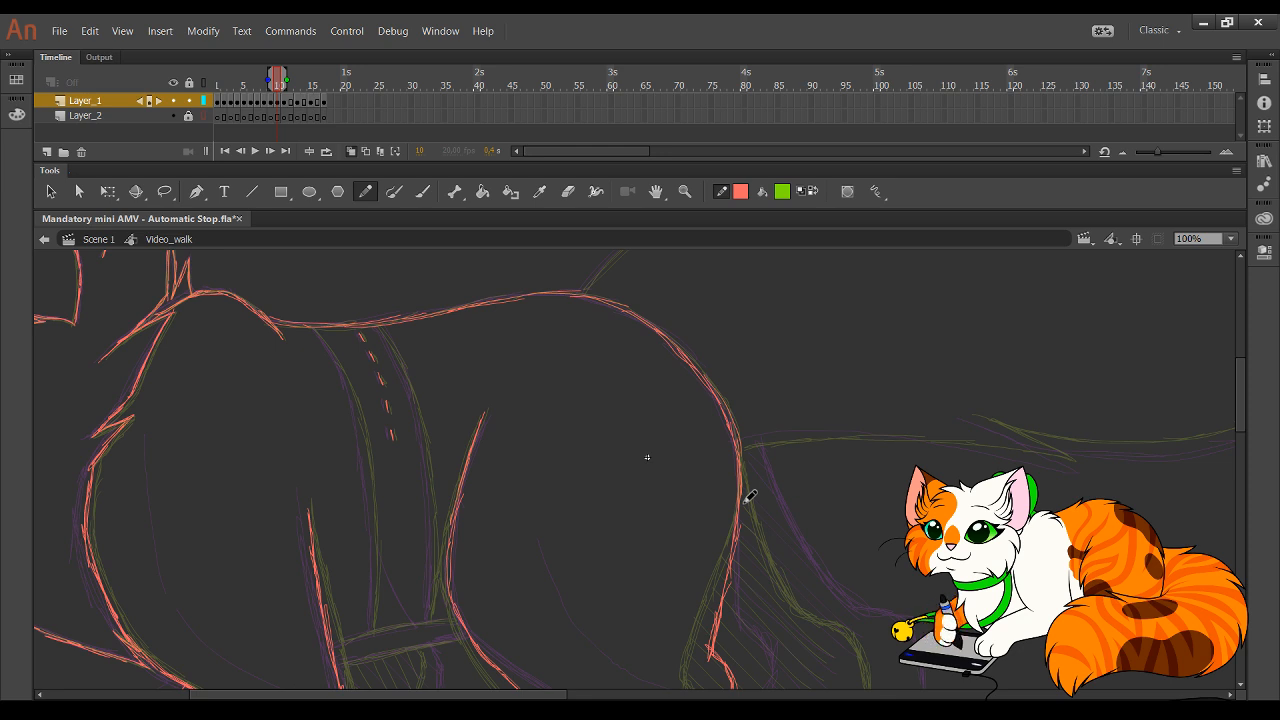
- Trace the belly strap's upper edge and the two curved side strap edges running from the back down to it
mouse_move(350, 642)
left_mouse_down()
mouse_move(471, 486)
mouse_move(566, 392)
left_mouse_up()
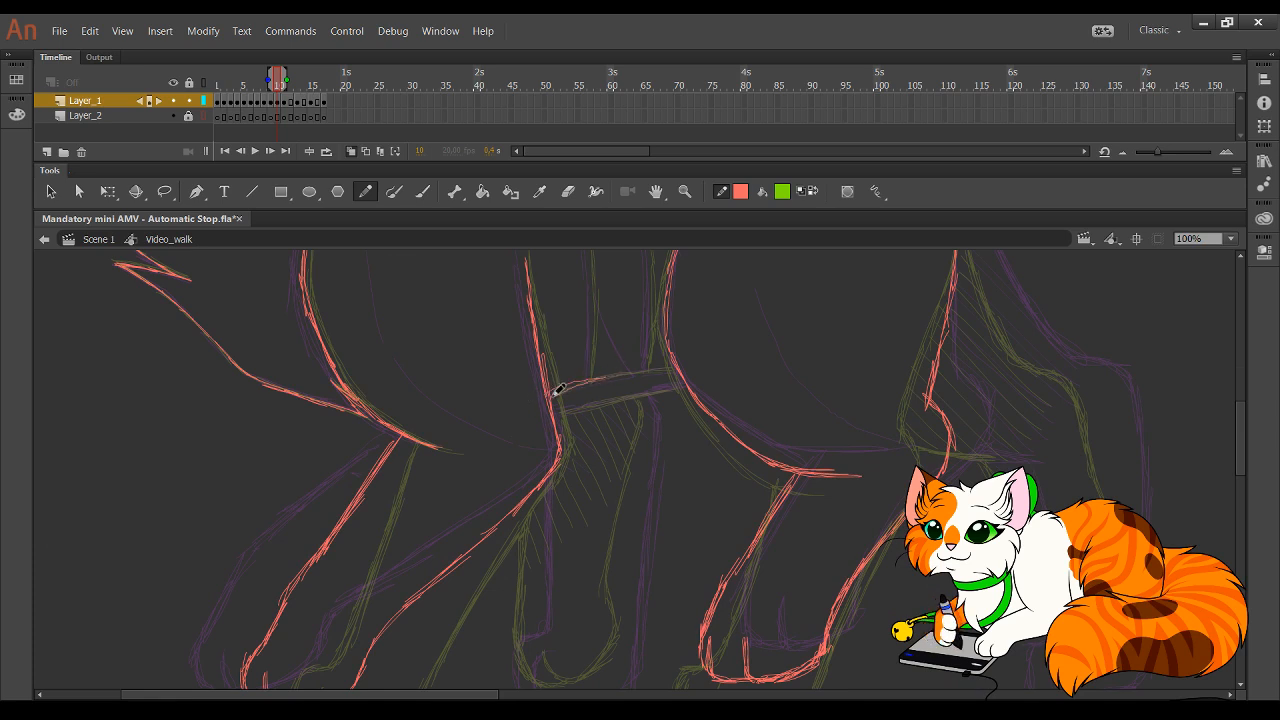
mouse_move(558, 390)
left_mouse_down()
mouse_move(700, 360)
mouse_move(700, 474)
left_mouse_up()
left_click_drag(592, 338, 594, 448)
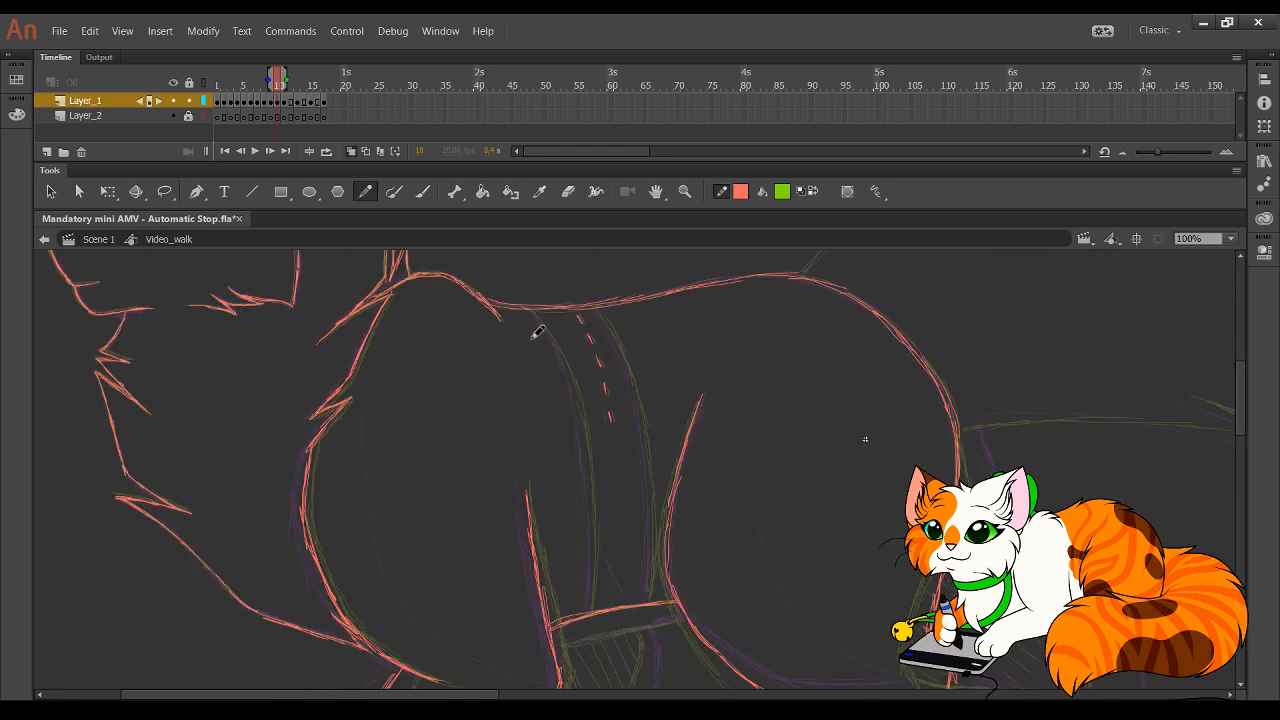
mouse_move(555, 324)
left_mouse_down()
mouse_move(583, 428)
mouse_move(570, 372)
mouse_move(584, 415)
mouse_move(596, 602)
left_mouse_up()
mouse_move(604, 311)
left_mouse_down()
mouse_move(647, 433)
mouse_move(652, 595)
left_mouse_up()
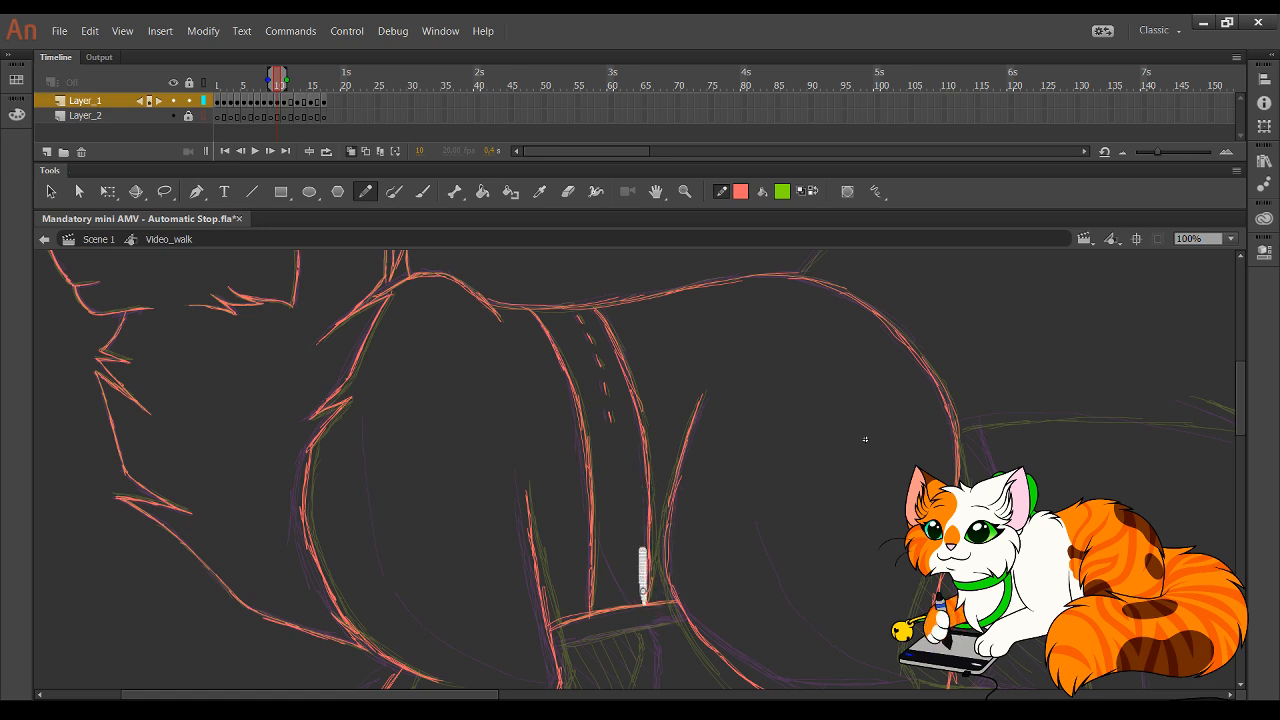
- Trace the belly strap's lower edge between the near front leg and the thigh
mouse_move(524, 448)
left_mouse_down()
mouse_move(660, 598)
mouse_move(750, 373)
left_mouse_up()
key("ctrl+z")
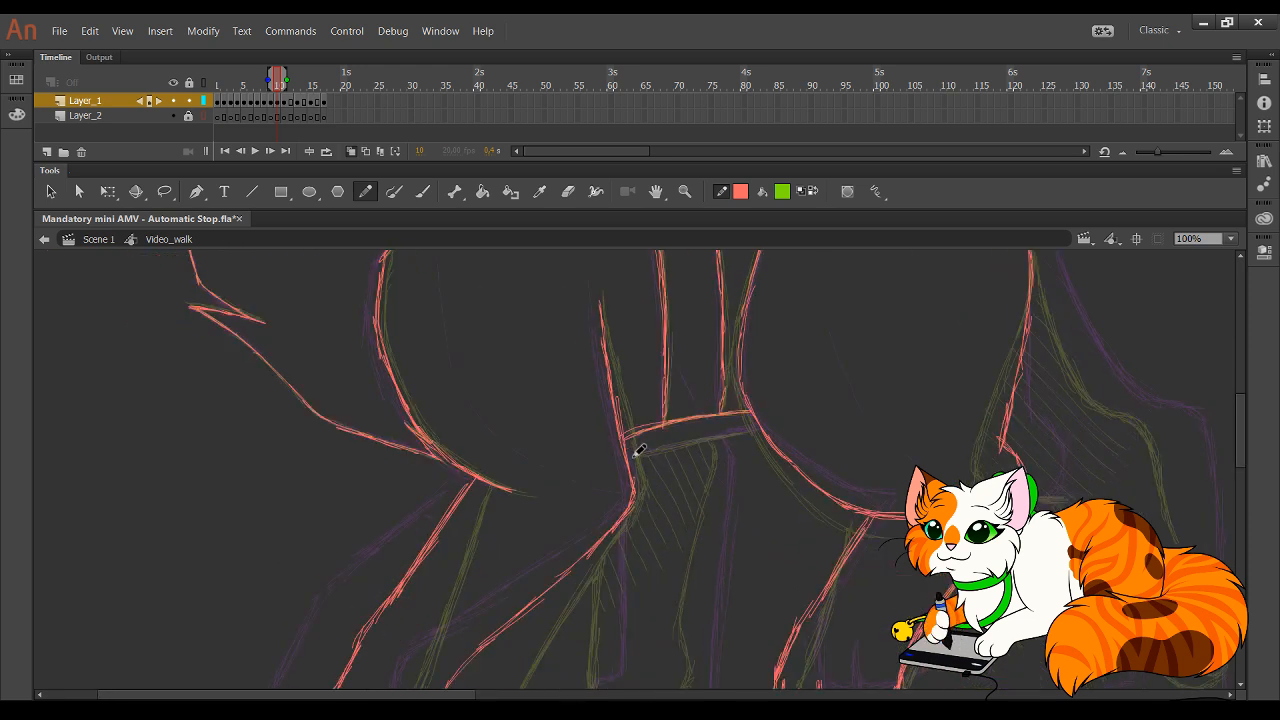
left_click_drag(624, 457, 757, 428)
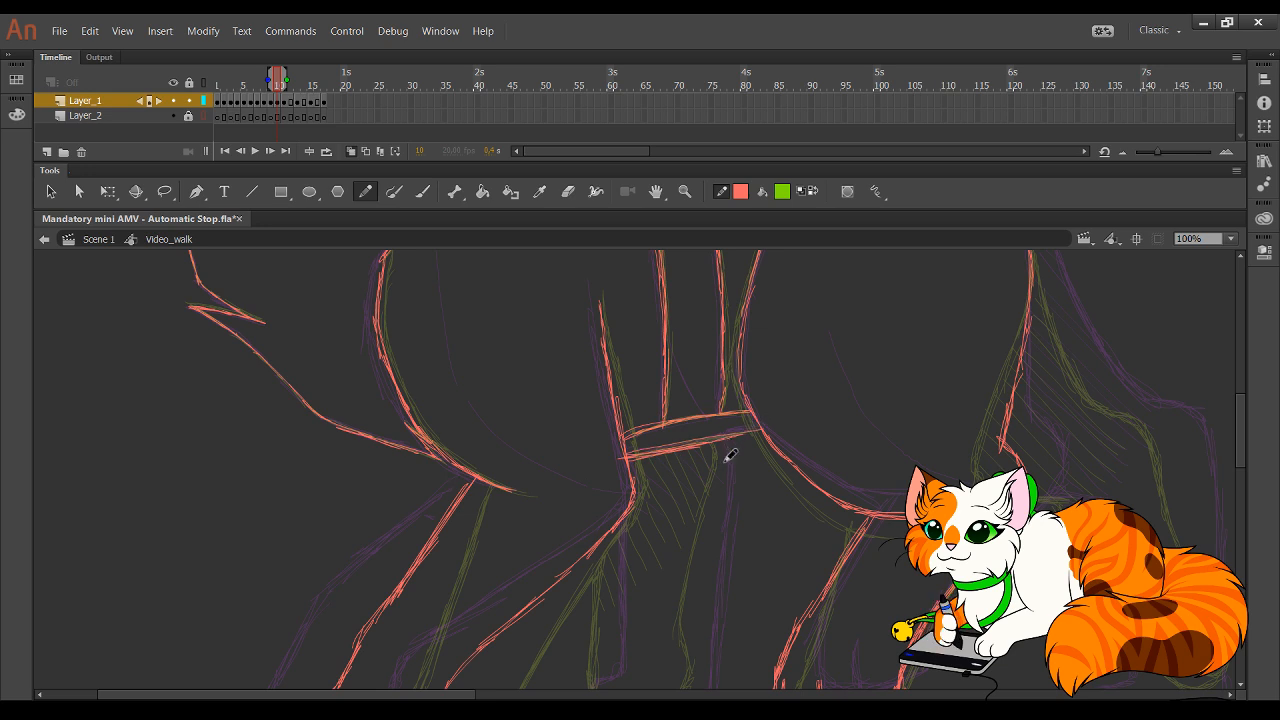
- Sketch the far front paw's toe line and sole and a first rear edge of the leg up to the belly strap
mouse_move(700, 463)
left_mouse_down()
mouse_move(651, 374)
mouse_move(743, 335)
left_mouse_up()
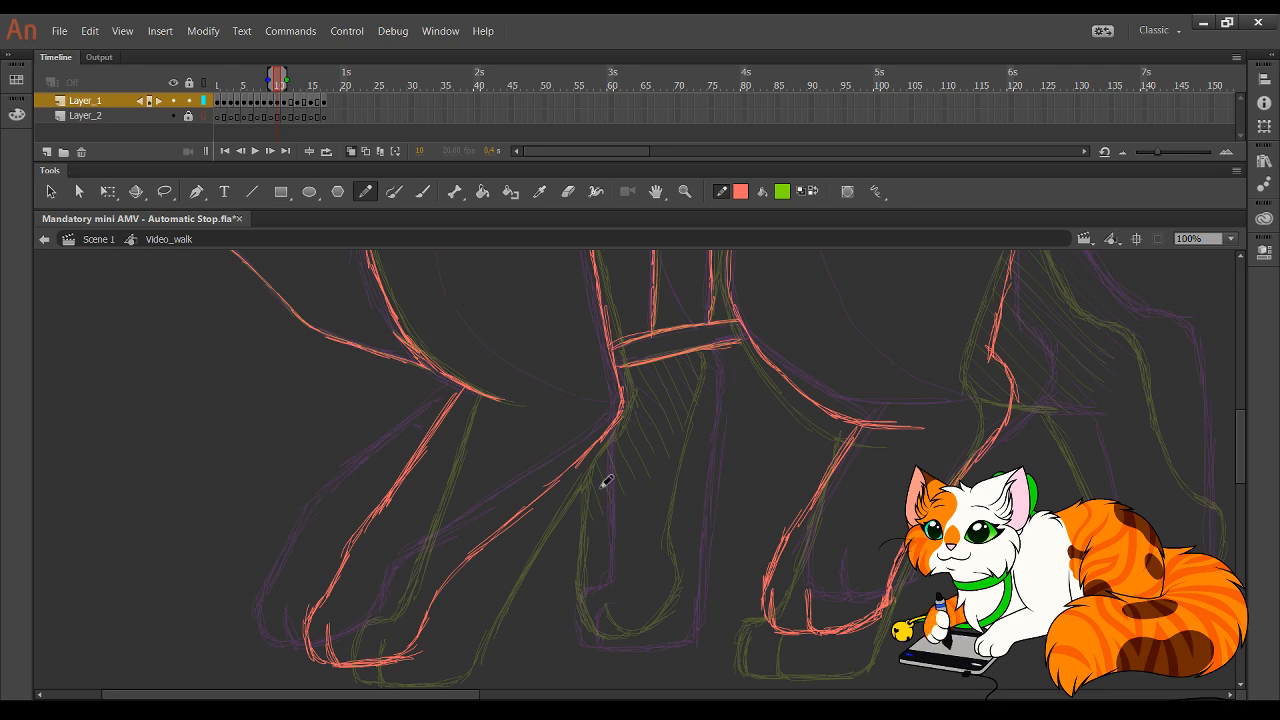
left_click_drag(608, 517, 646, 460)
mouse_move(674, 543)
left_mouse_down()
mouse_move(571, 551)
mouse_move(540, 574)
left_mouse_up()
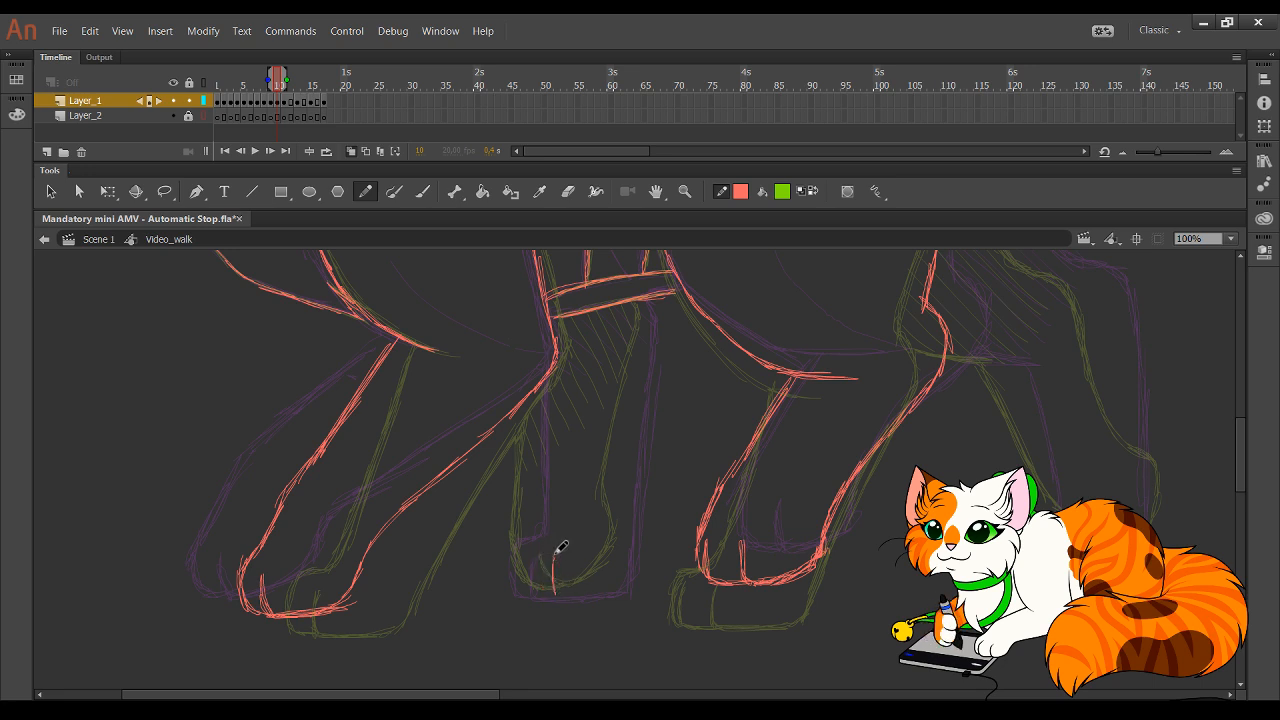
mouse_move(551, 557)
left_mouse_down()
mouse_move(558, 597)
mouse_move(553, 575)
mouse_move(560, 594)
mouse_move(593, 598)
mouse_move(575, 597)
mouse_move(636, 546)
left_mouse_up()
mouse_move(598, 592)
left_mouse_down()
mouse_move(640, 548)
mouse_move(626, 502)
left_mouse_up()
left_click_drag(630, 546, 624, 461)
mouse_move(635, 512)
left_mouse_down()
mouse_move(634, 383)
mouse_move(635, 423)
mouse_move(650, 302)
left_mouse_up()
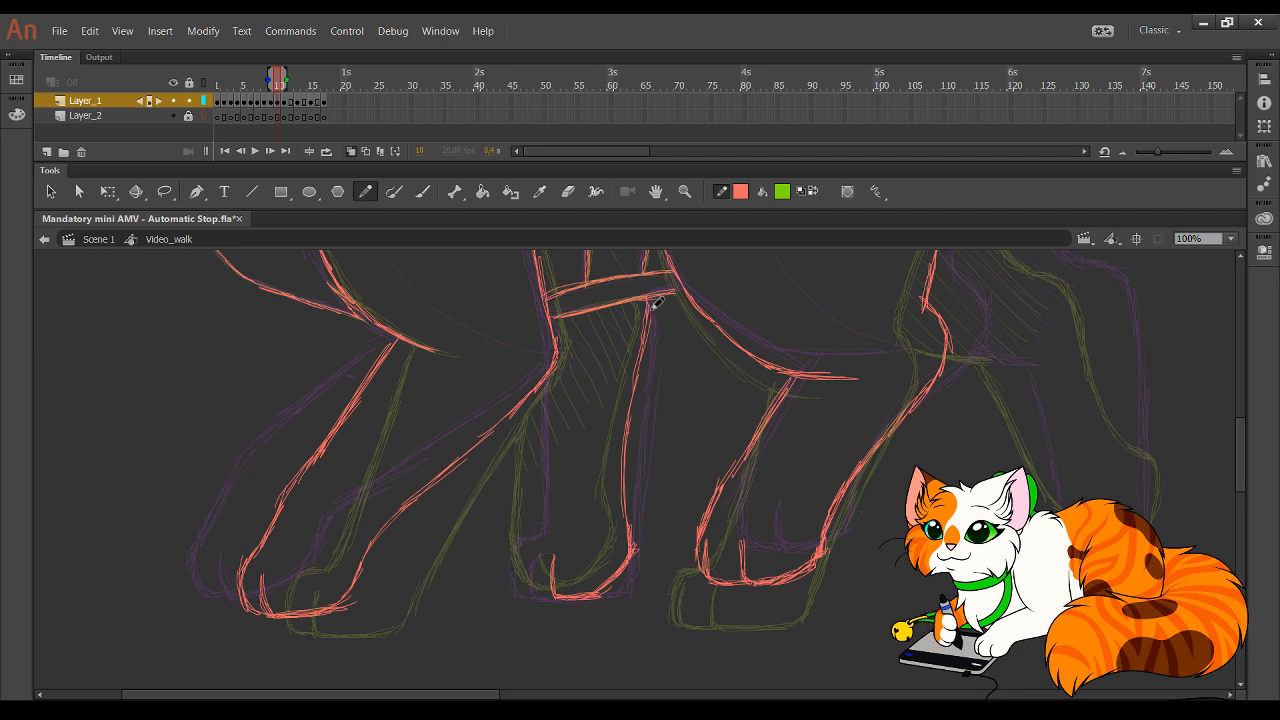
- Undo the far front leg's rear edge strokes and redraw that edge from the heel up to the belly strap
key("ctrl+z")
key("ctrl+z")
key("ctrl+z")
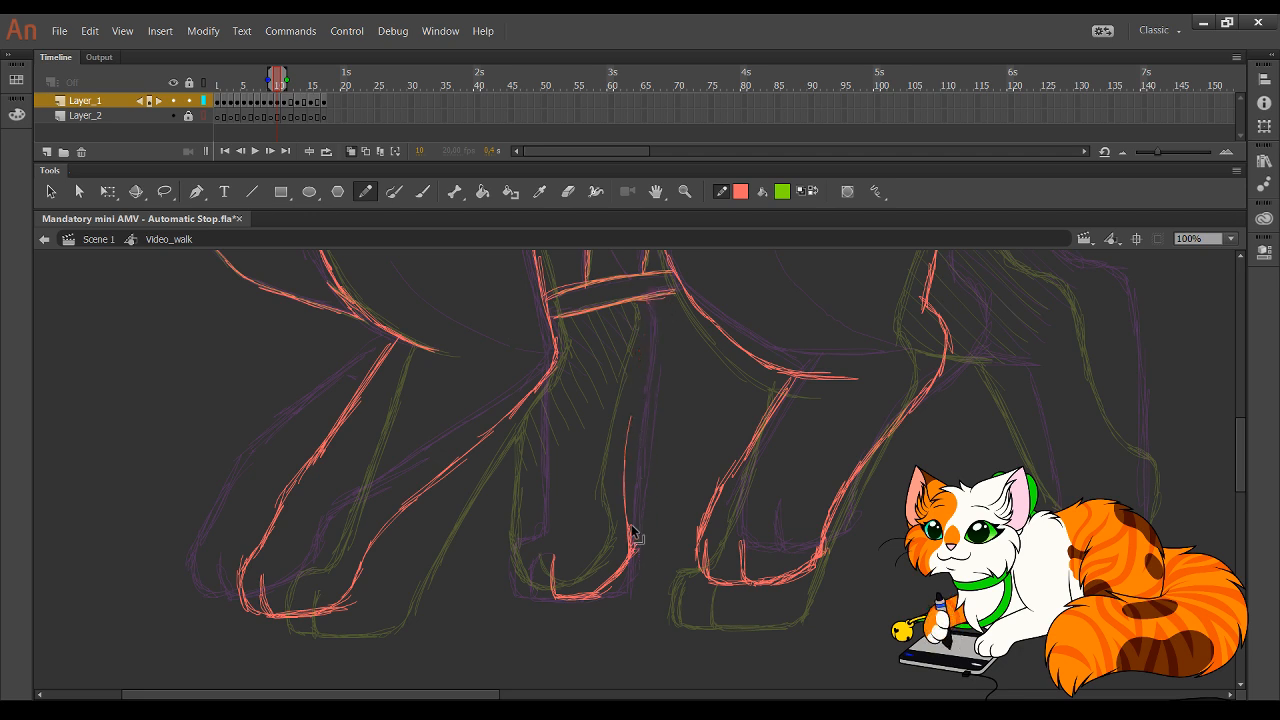
key("ctrl+z")
left_click_drag(632, 538, 631, 394)
left_click_drag(627, 442, 644, 305)
- Trace the far front leg's front edge from the toes up to the near leg, redoing misplaced strokes
mouse_move(560, 588)
left_mouse_down()
mouse_move(535, 592)
mouse_move(530, 570)
mouse_move(549, 480)
mouse_move(550, 505)
mouse_move(541, 404)
left_mouse_up()
mouse_move(538, 458)
left_mouse_down()
mouse_move(535, 434)
mouse_move(547, 520)
mouse_move(547, 497)
left_mouse_up()
key("ctrl+z")
key("ctrl+z")
key("ctrl+z")
mouse_move(533, 440)
left_mouse_down()
mouse_move(543, 468)
mouse_move(531, 409)
mouse_move(538, 480)
left_mouse_up()
- Erase stray marks beside the far front leg's rear edge and retrace that edge up to the belly strap
mouse_move(548, 545)
left_mouse_down()
mouse_move(526, 560)
mouse_move(529, 590)
mouse_move(552, 598)
mouse_move(625, 569)
mouse_move(620, 375)
left_mouse_up()
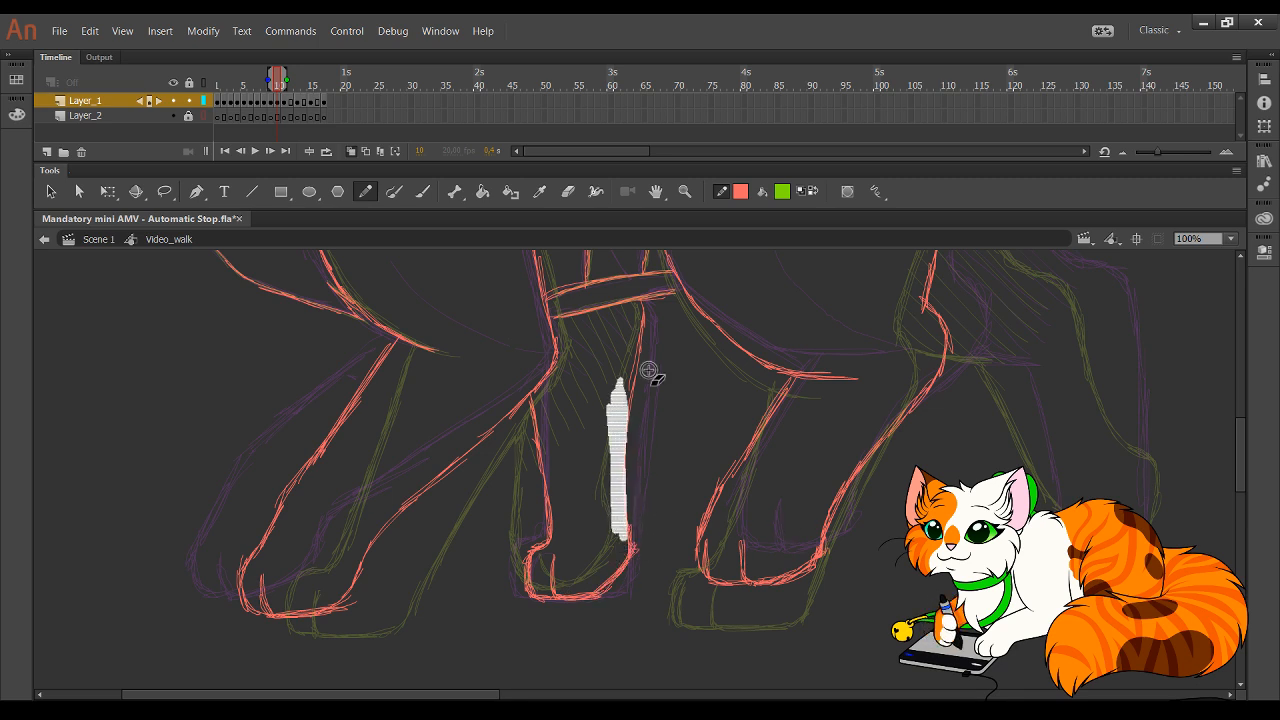
mouse_move(641, 485)
left_mouse_down()
mouse_move(634, 417)
mouse_move(629, 466)
mouse_move(638, 332)
left_mouse_up()
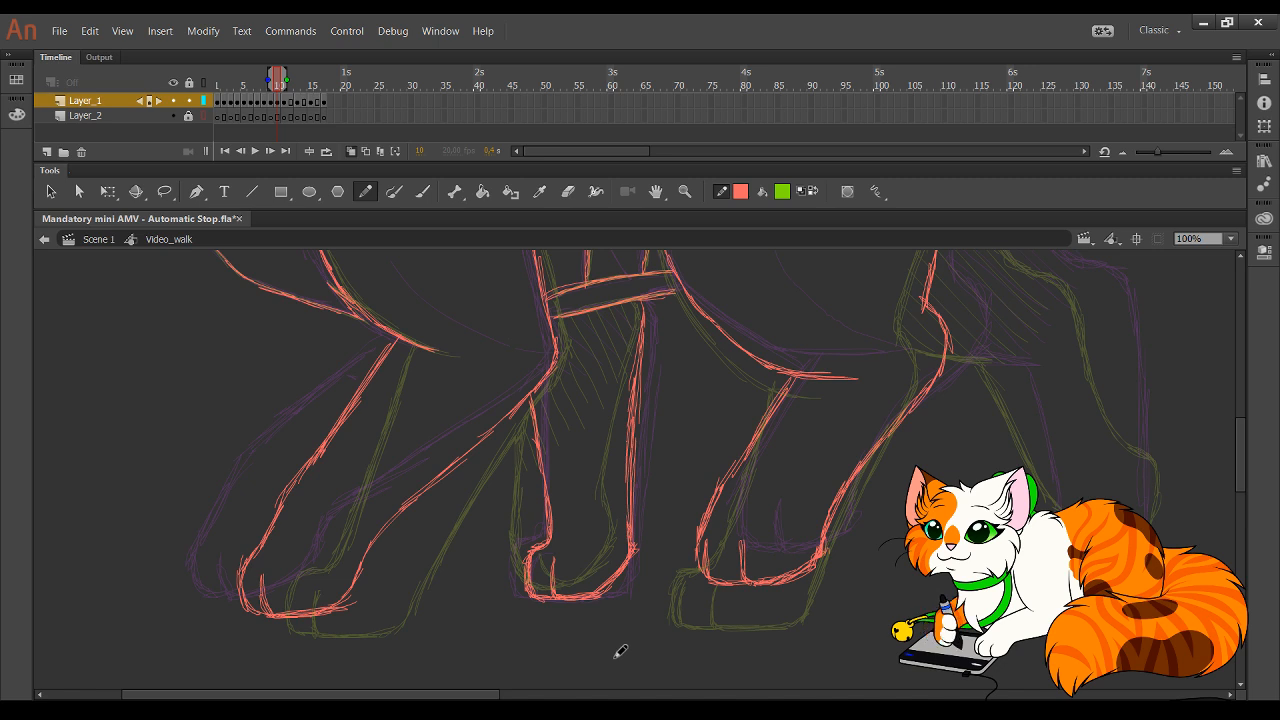
left_click_drag(864, 646, 768, 643)
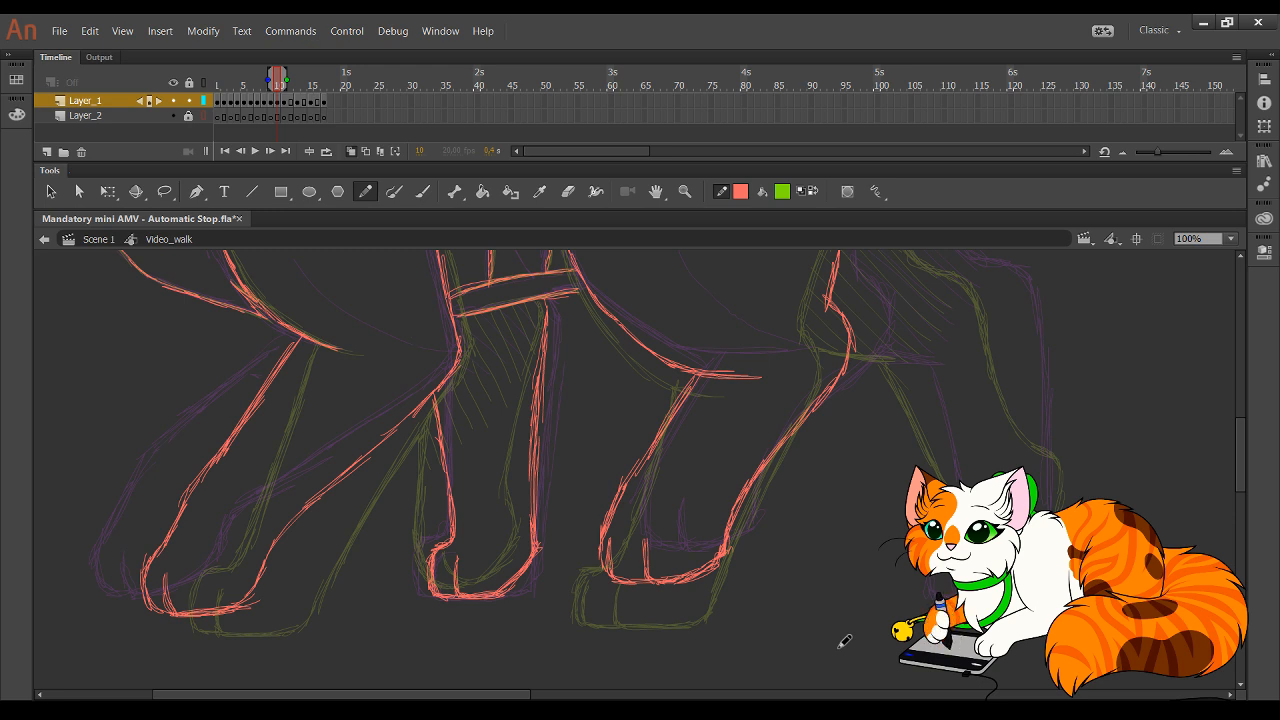
- Hatch diagonal shading across the far front leg's upper part, just below the belly strap
left_click_drag(543, 486, 503, 481)
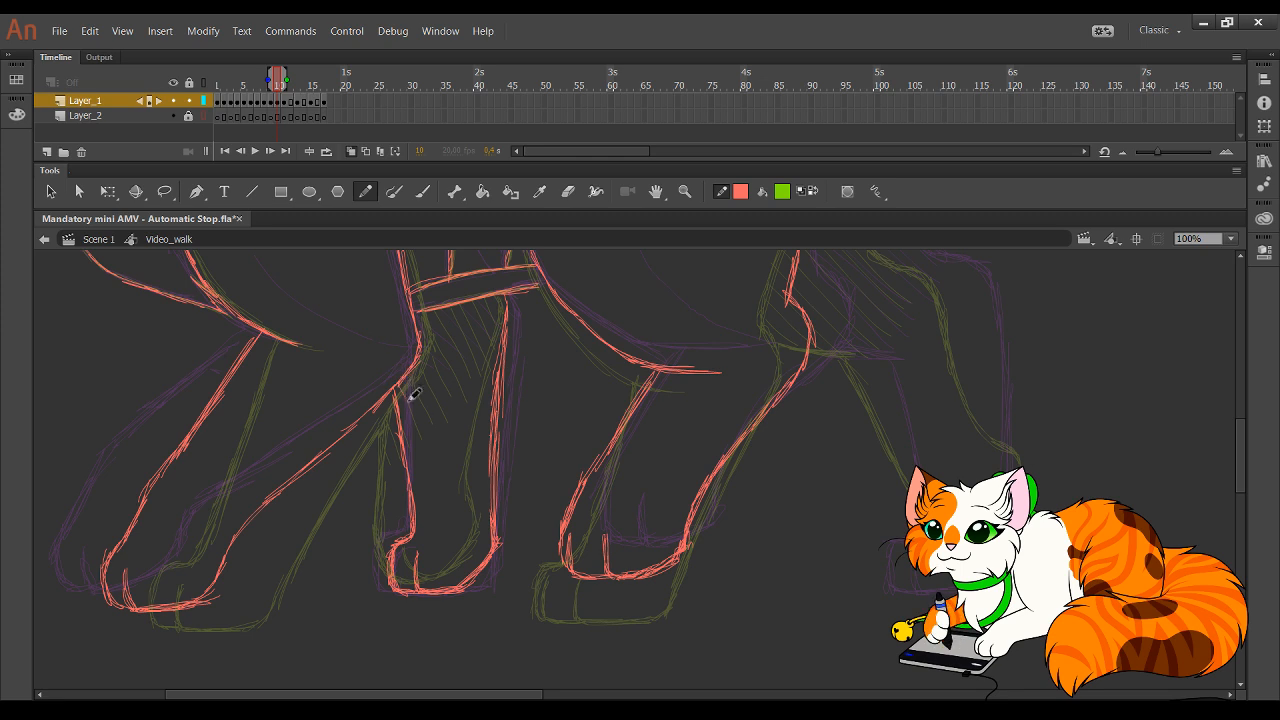
left_click_drag(411, 374, 436, 408)
left_click_drag(425, 346, 454, 395)
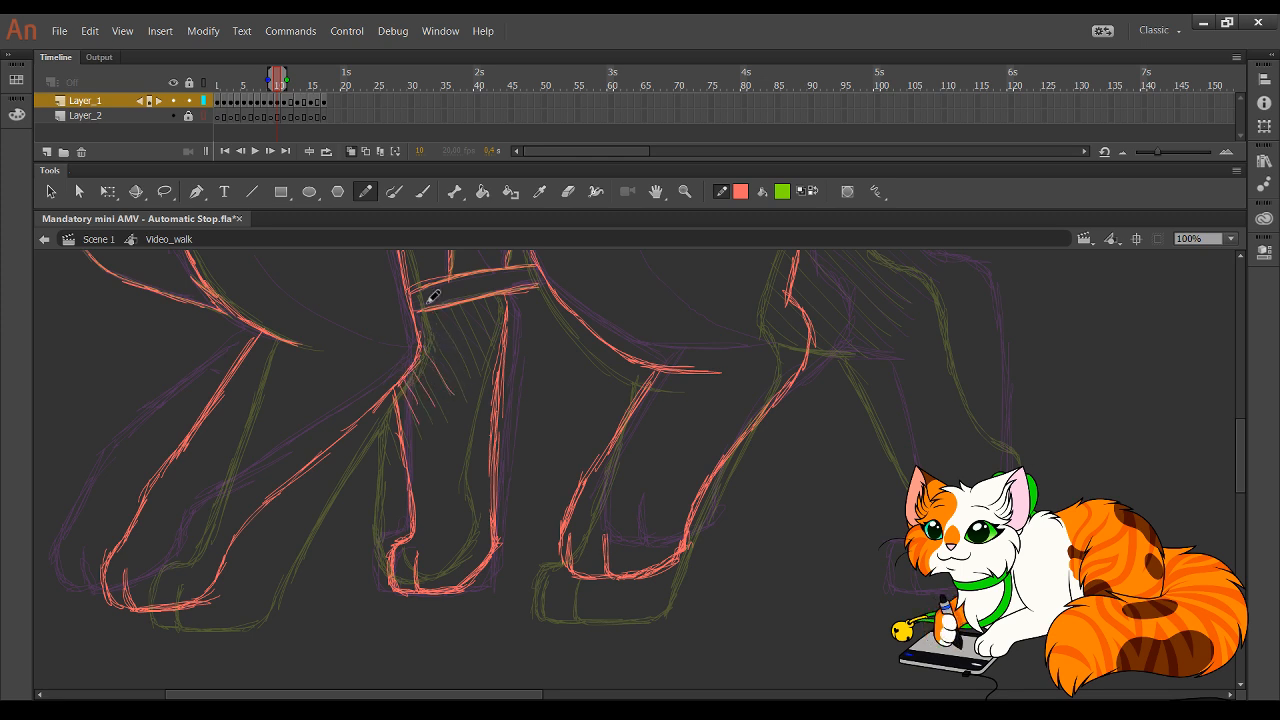
mouse_move(421, 312)
left_mouse_down()
mouse_move(472, 362)
mouse_move(444, 315)
mouse_move(487, 369)
mouse_move(459, 310)
mouse_move(502, 364)
mouse_move(467, 305)
mouse_move(494, 333)
mouse_move(477, 298)
mouse_move(508, 316)
left_mouse_up()
left_click_drag(550, 538, 494, 534)
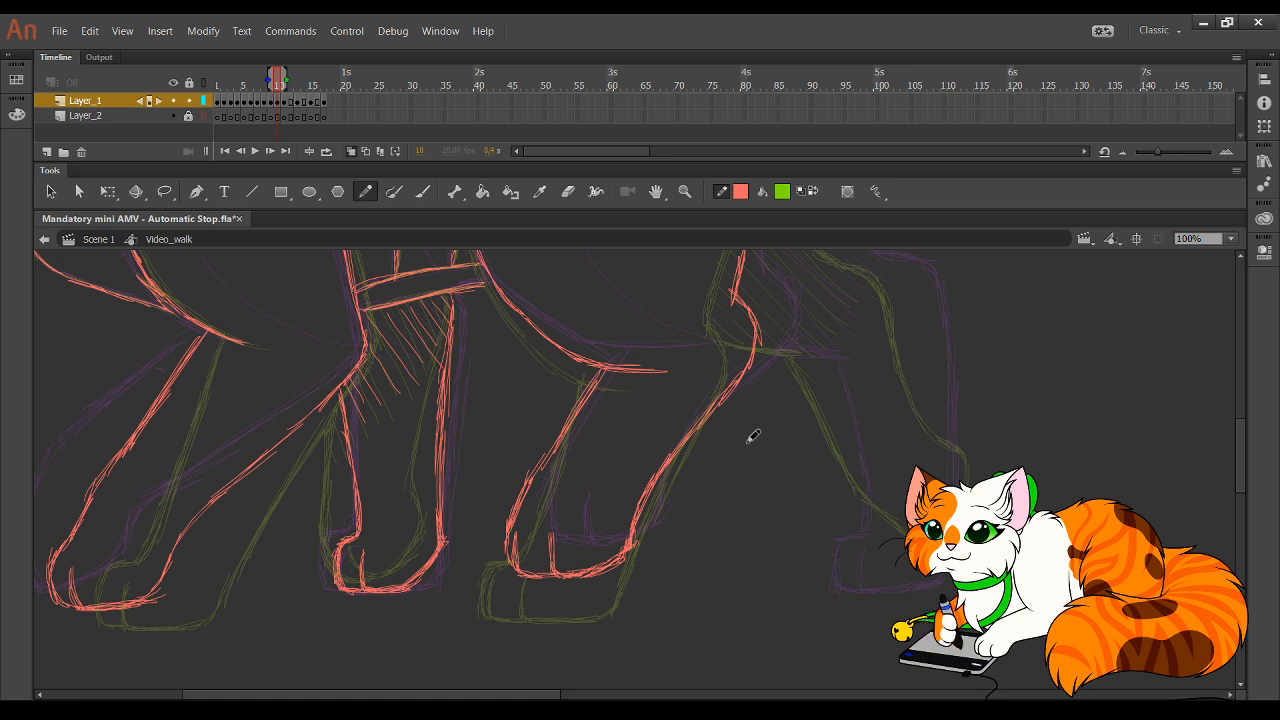
- Try to shift the upper end of the far front leg's lower front edge by transforming it, and undo the attempts
left_click(165, 191)
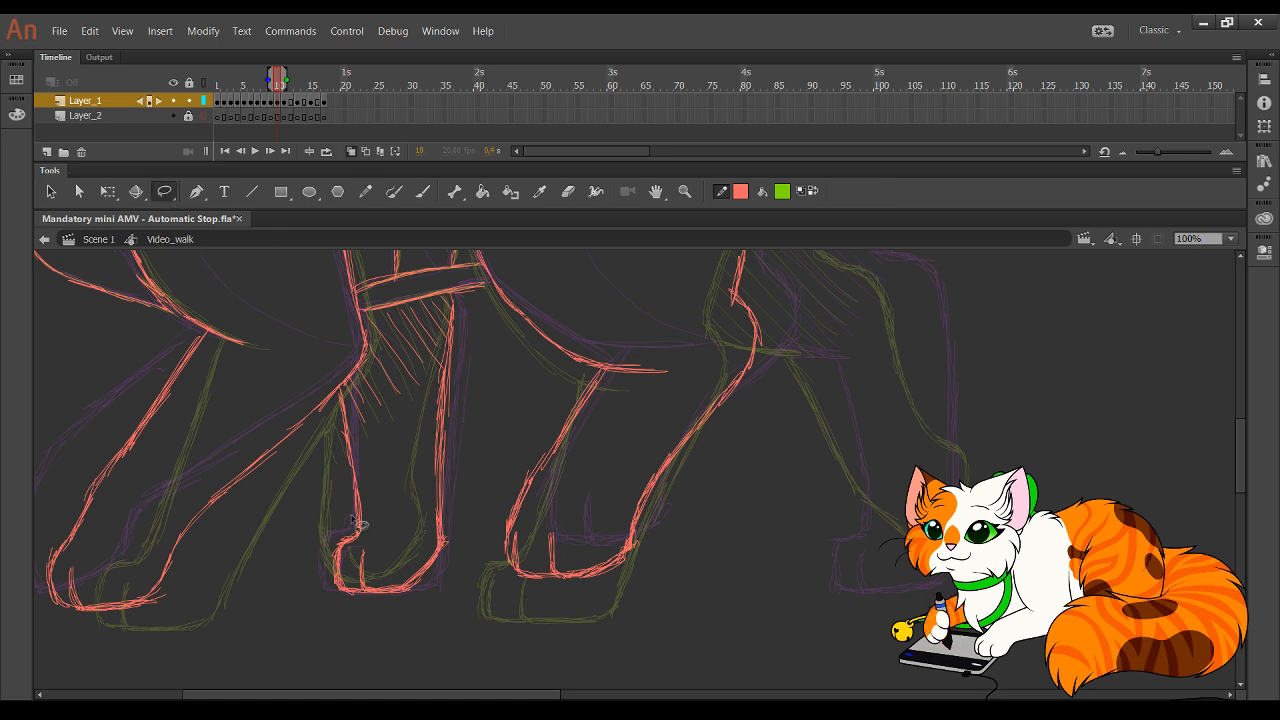
mouse_move(350, 528)
left_mouse_down()
mouse_move(390, 508)
mouse_move(346, 398)
mouse_move(336, 448)
left_mouse_up()
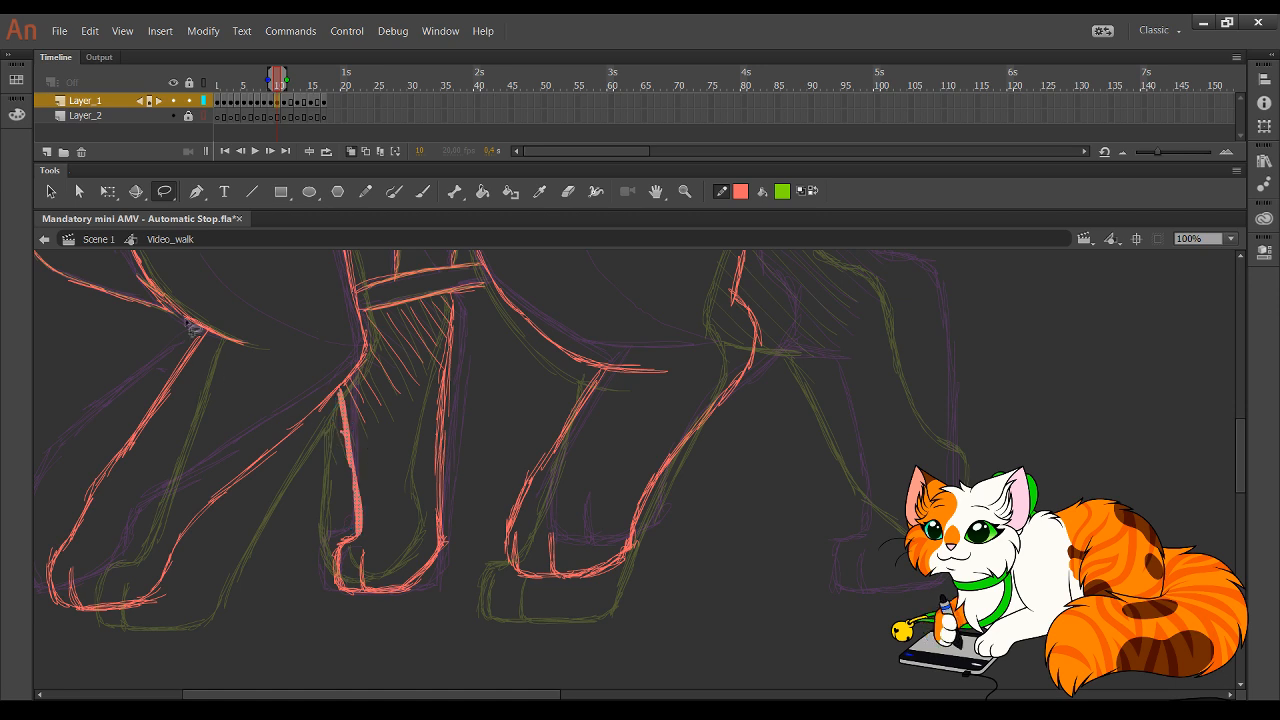
left_click(108, 191)
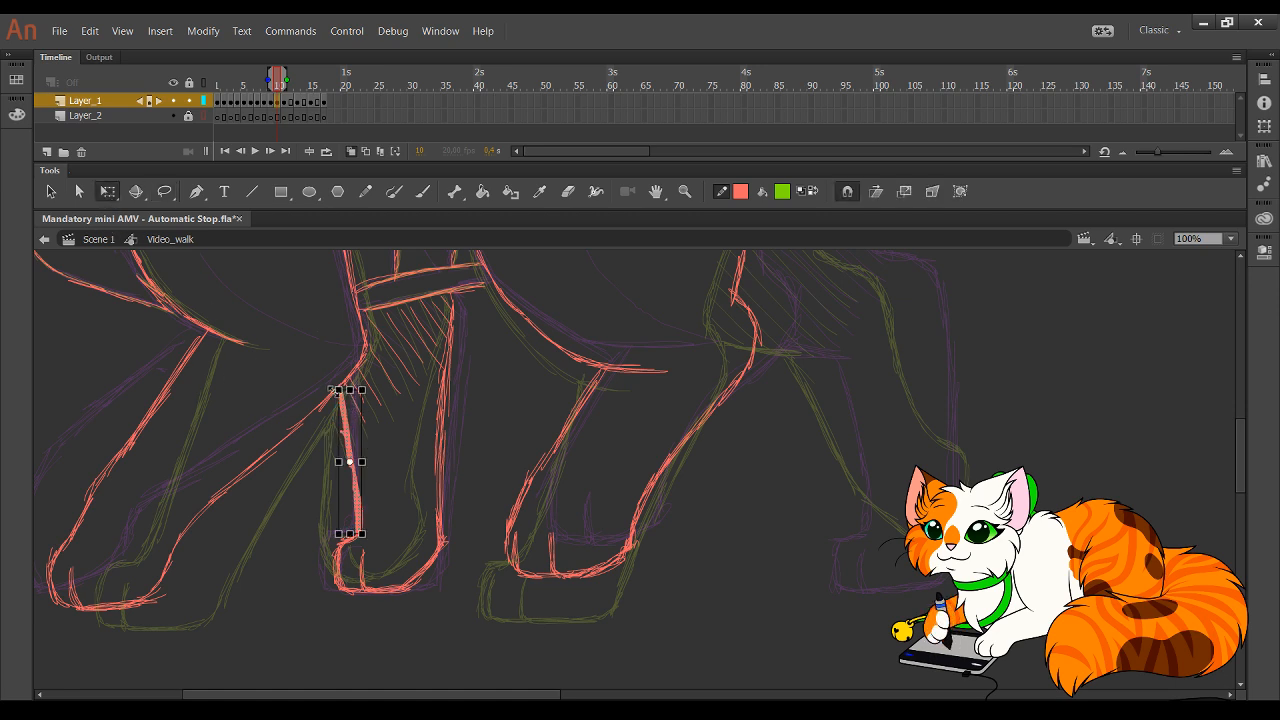
left_click_drag(334, 390, 350, 394)
key("ctrl+z")
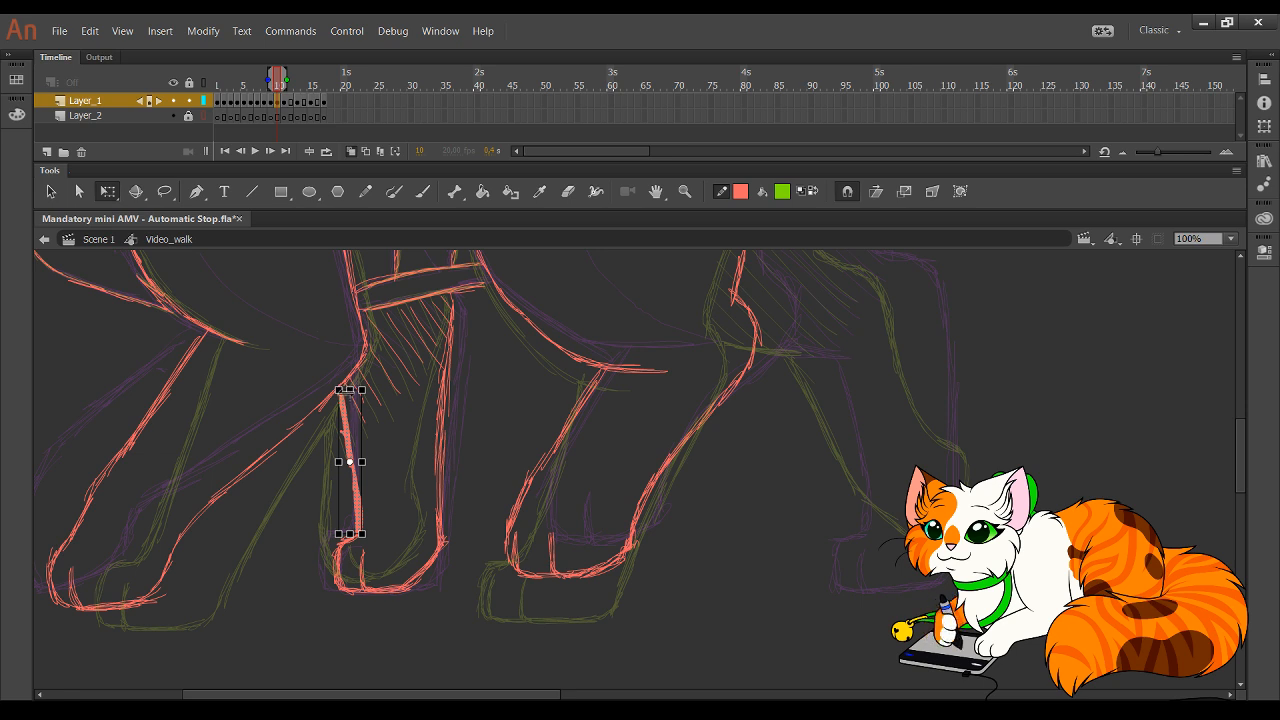
left_click_drag(338, 390, 334, 391)
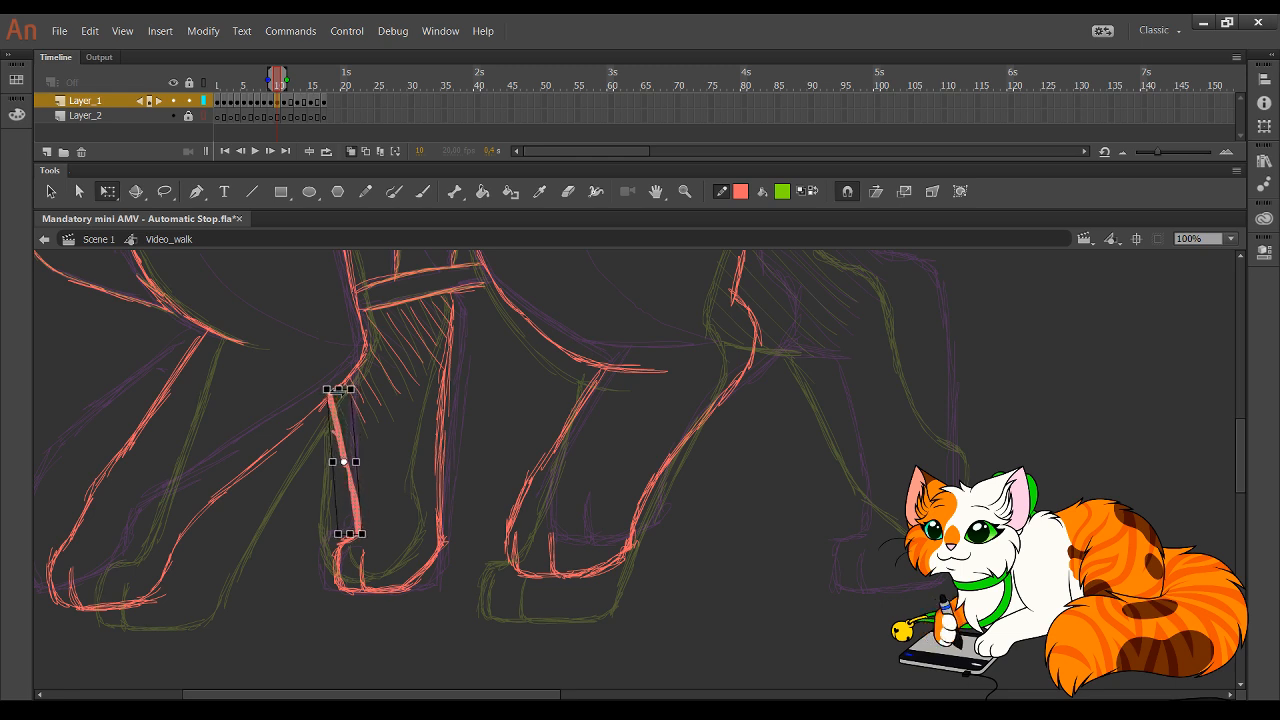
key("ctrl+z")
key("ctrl+z")
key("ctrl+z")
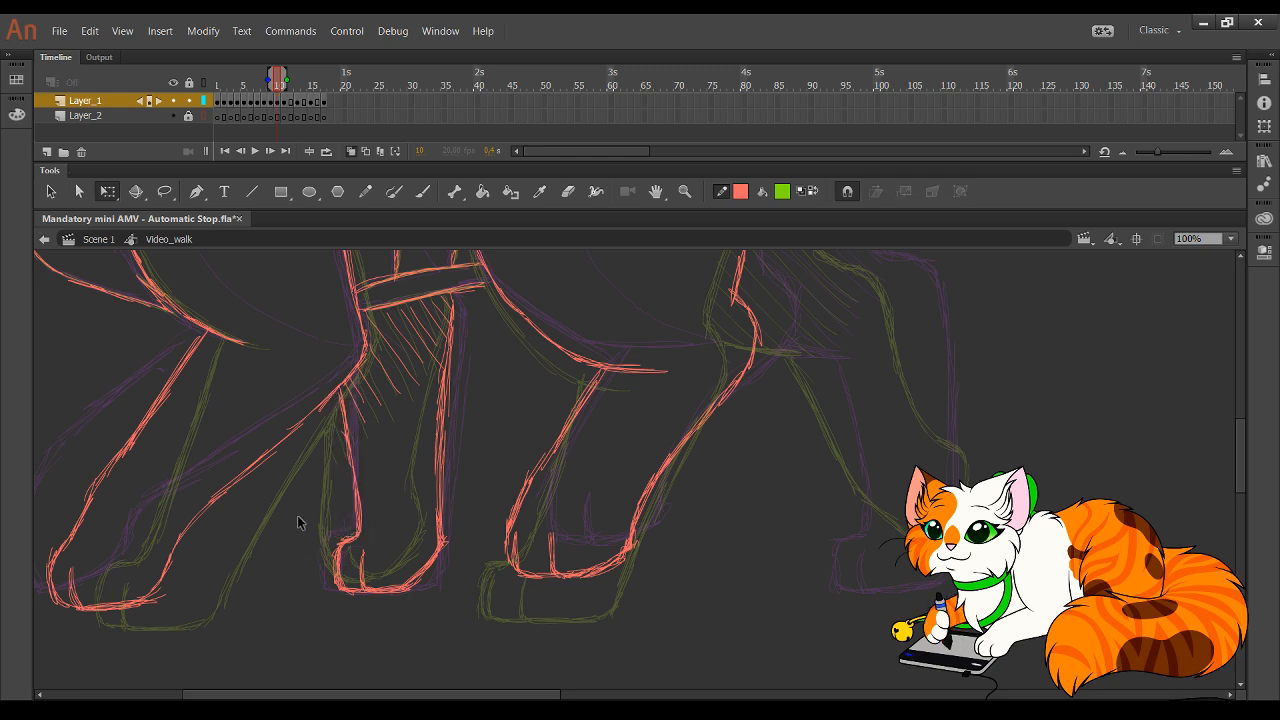
- Sketch the short line behind the near hind knee and the far hind leg's toe line, sole and rear edge up to the hock
left_click(367, 191)
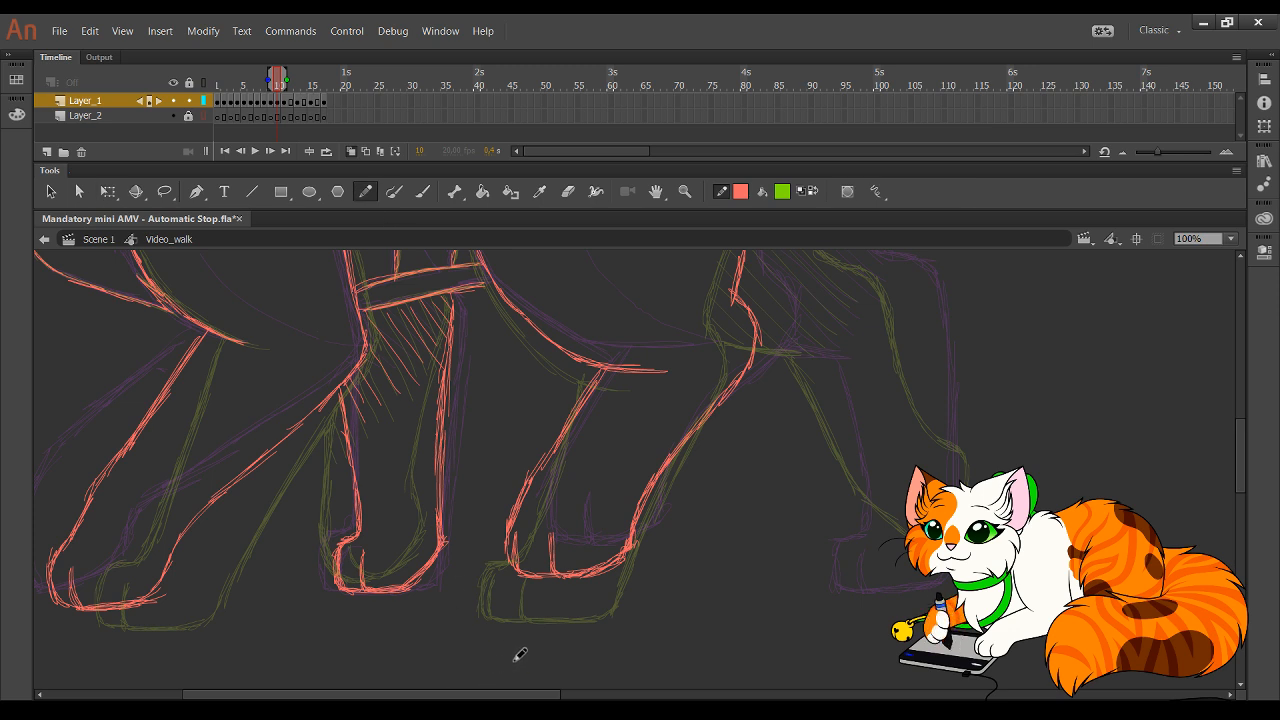
left_click_drag(869, 480, 689, 588)
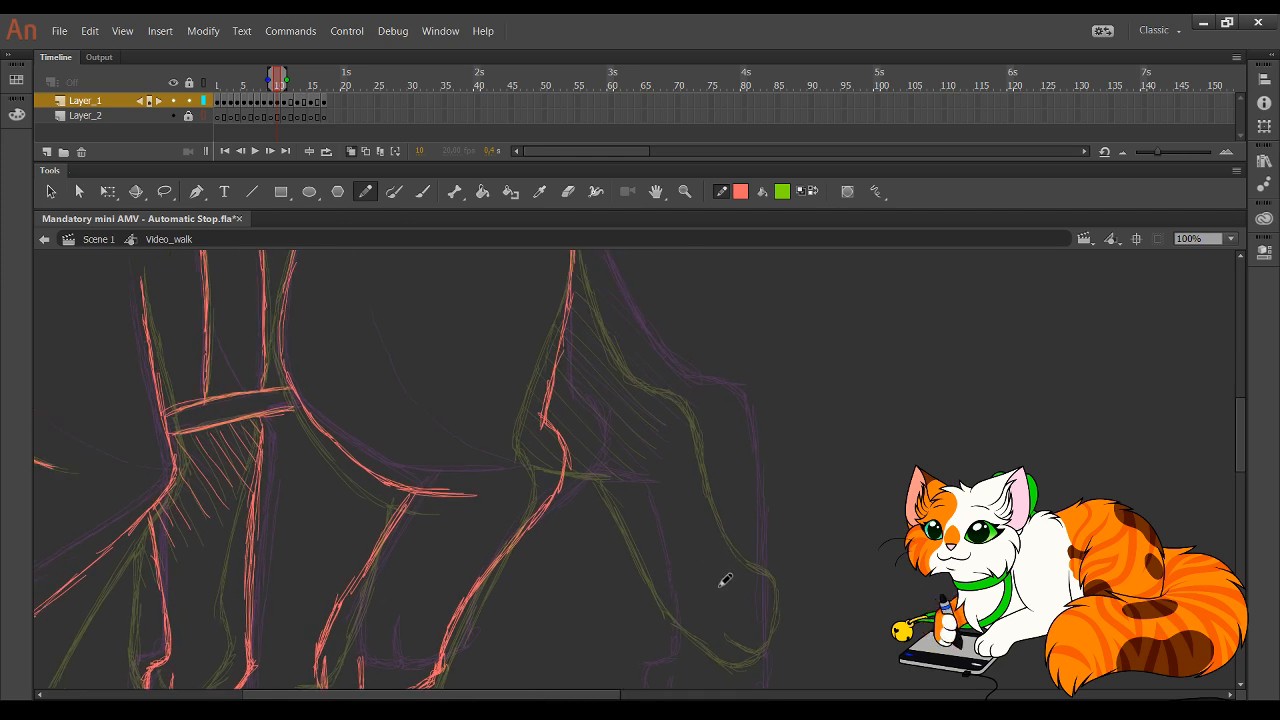
left_click_drag(711, 546, 617, 457)
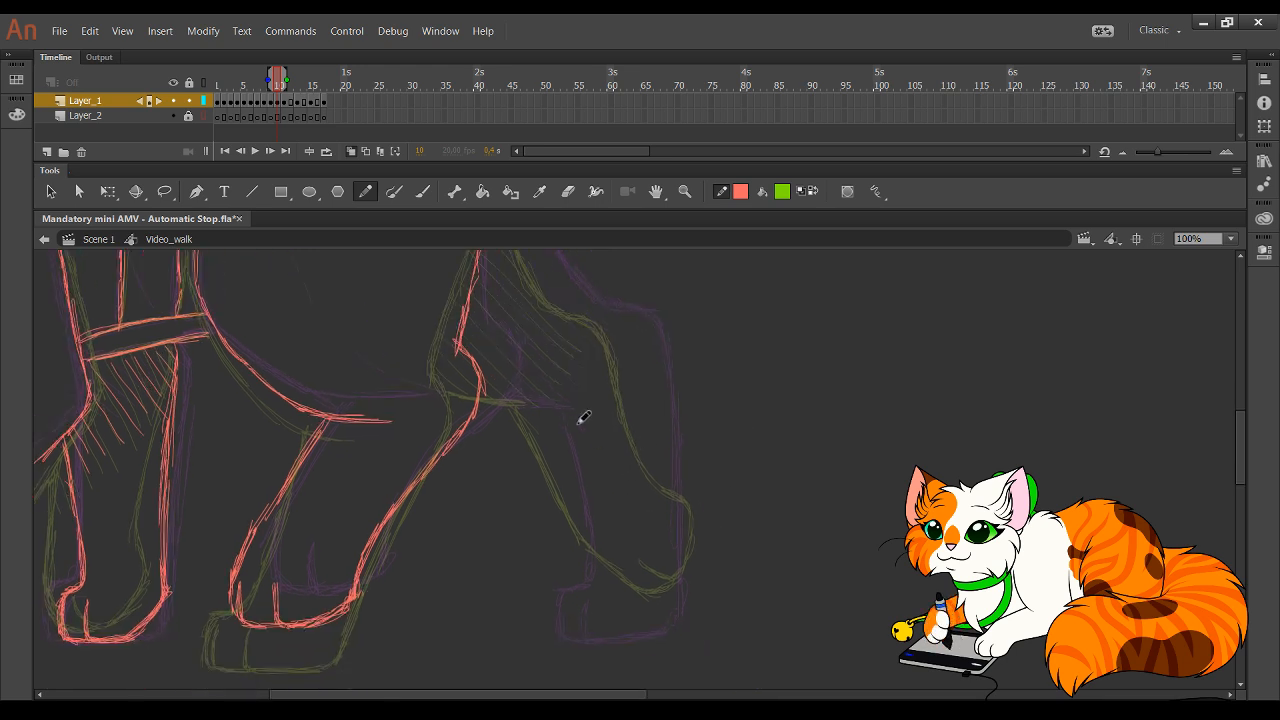
left_click_drag(481, 399, 548, 404)
mouse_move(613, 604)
left_mouse_down()
mouse_move(659, 634)
mouse_move(646, 636)
mouse_move(686, 581)
left_mouse_up()
left_click_drag(654, 634, 684, 584)
mouse_move(668, 513)
left_mouse_down()
mouse_move(686, 582)
mouse_move(657, 363)
mouse_move(654, 397)
mouse_move(633, 337)
mouse_move(594, 323)
left_mouse_up()
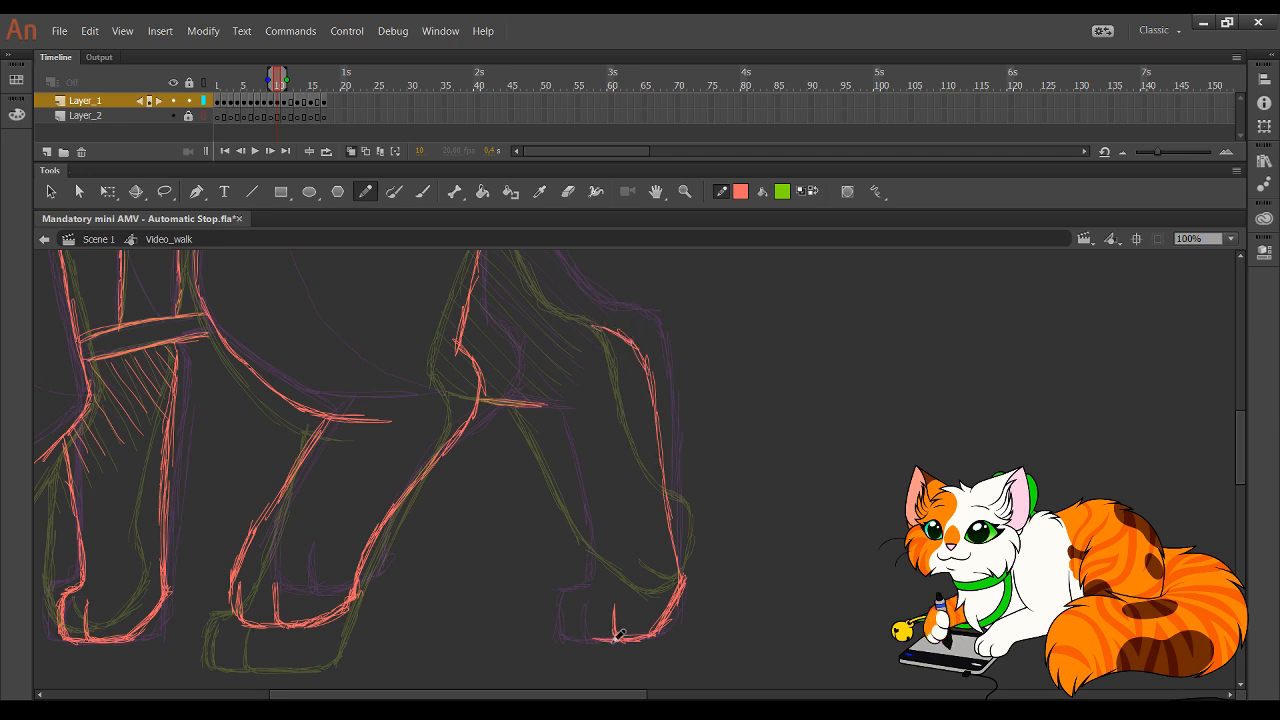
- Sketch the far hind paw's toes and the leg's front edge between the short knee line and the paw
mouse_move(619, 635)
left_mouse_down()
mouse_move(594, 515)
mouse_move(602, 573)
mouse_move(554, 431)
mouse_move(585, 487)
left_mouse_up()
left_click_drag(537, 410, 601, 572)
mouse_move(554, 430)
left_mouse_down()
mouse_move(606, 577)
mouse_move(588, 590)
mouse_move(589, 635)
mouse_move(626, 638)
mouse_move(624, 602)
mouse_move(621, 623)
mouse_move(649, 635)
left_mouse_up()
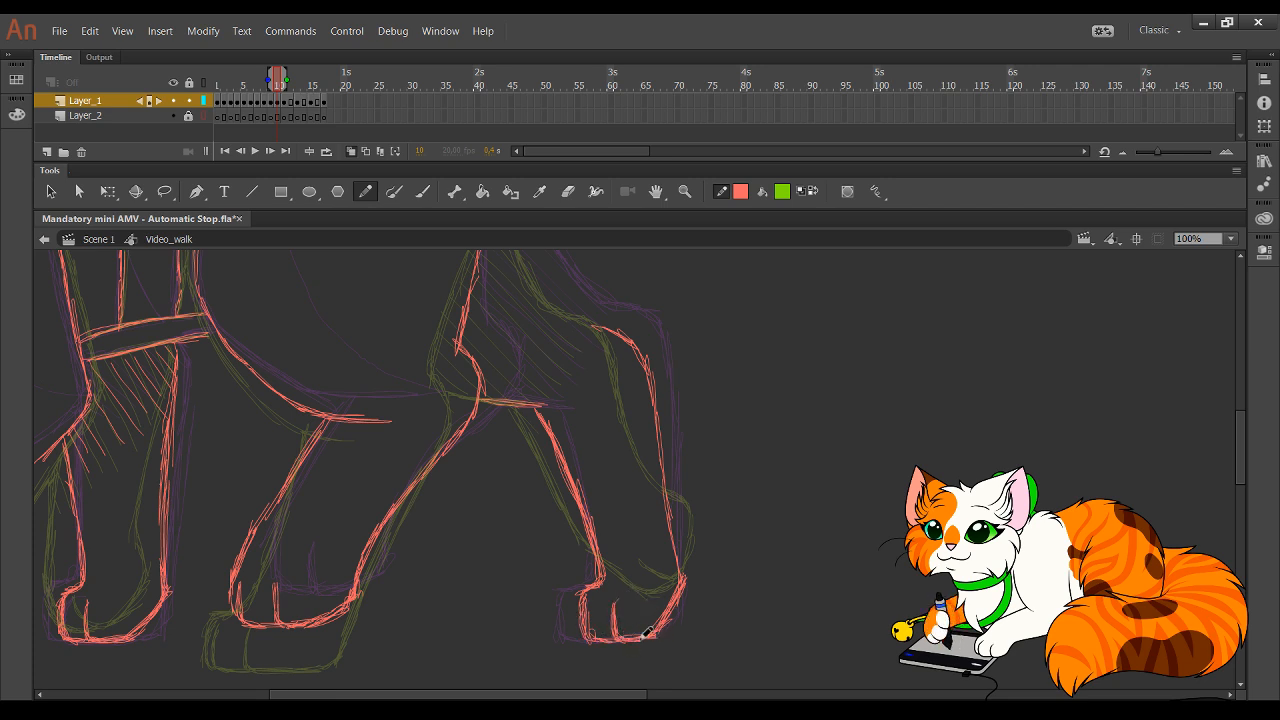
- Select the far hind leg's rear edge from hock to heel and nudge it slightly outward to widen the leg
mouse_move(752, 646)
left_mouse_down()
mouse_move(654, 528)
mouse_move(657, 420)
left_mouse_up()
left_click_drag(575, 295, 668, 376)
mouse_move(716, 462)
left_mouse_down()
mouse_move(626, 326)
mouse_move(650, 325)
left_mouse_up()
left_click(112, 191)
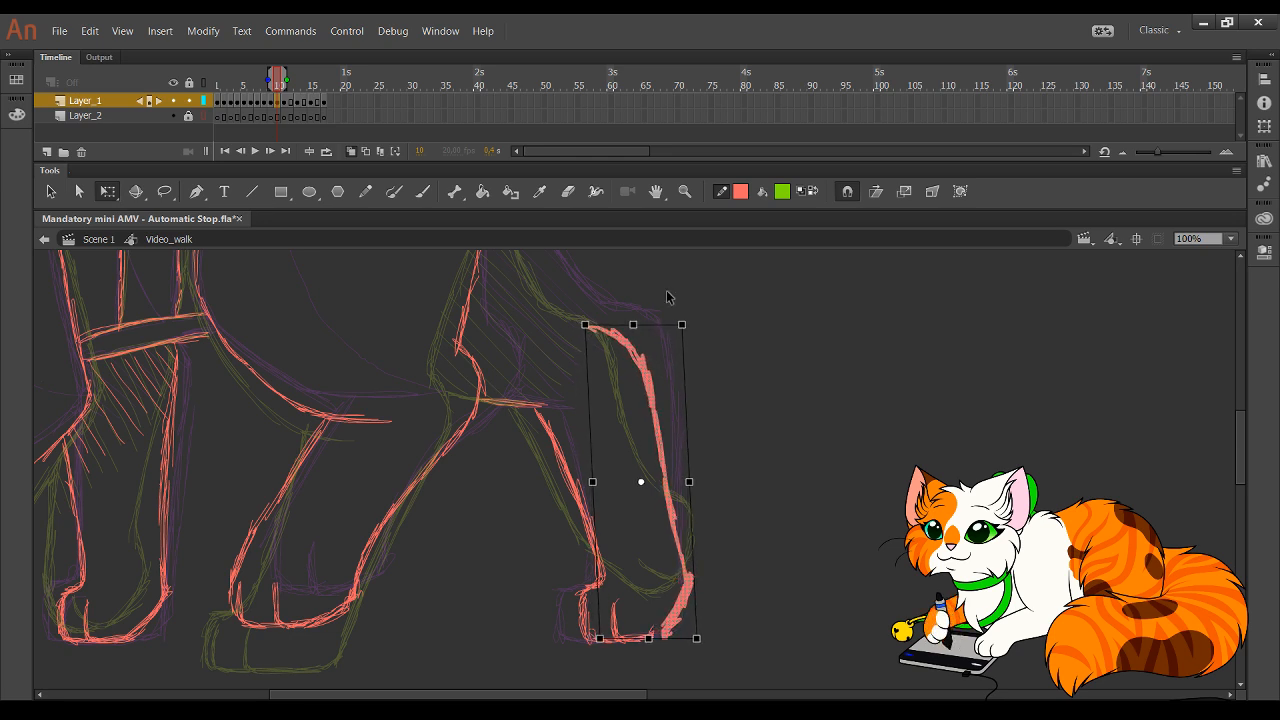
key("Right")
key("Right")
key("Right")
key("Right")
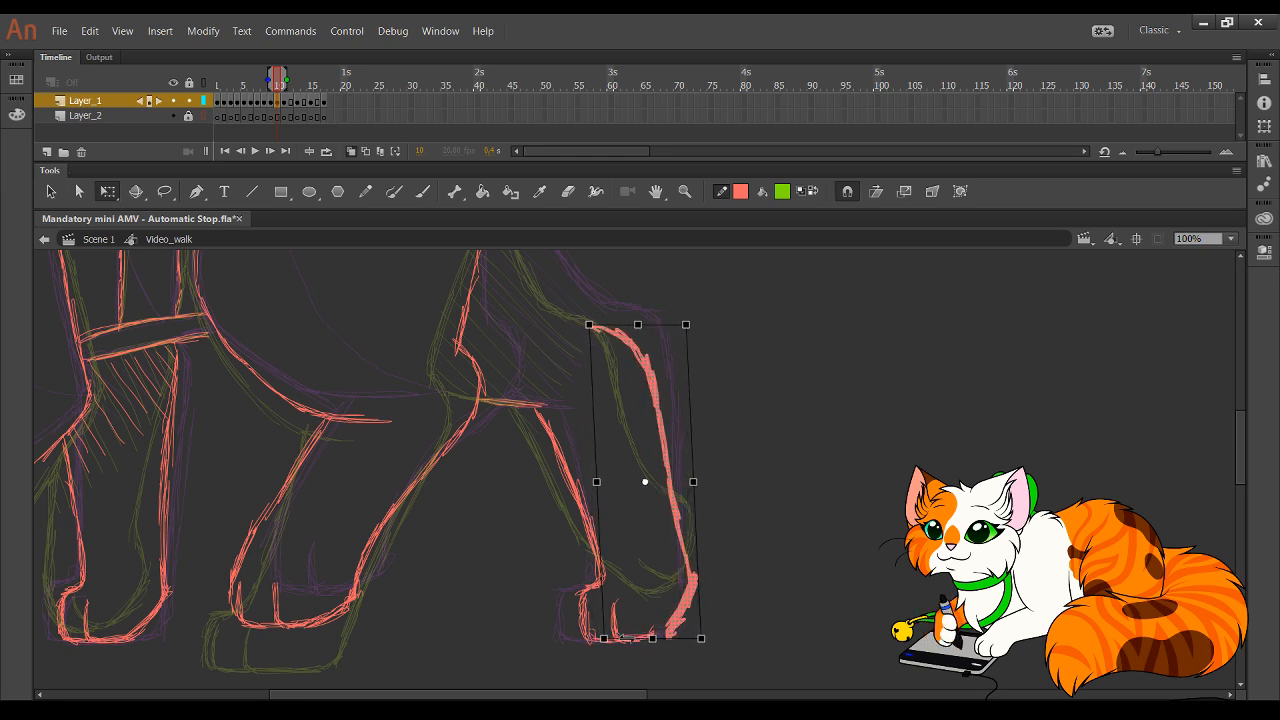
left_click_drag(638, 638, 632, 638)
- Retrace the far hind leg's rear edge and rework the upper end of its front edge
key("y")
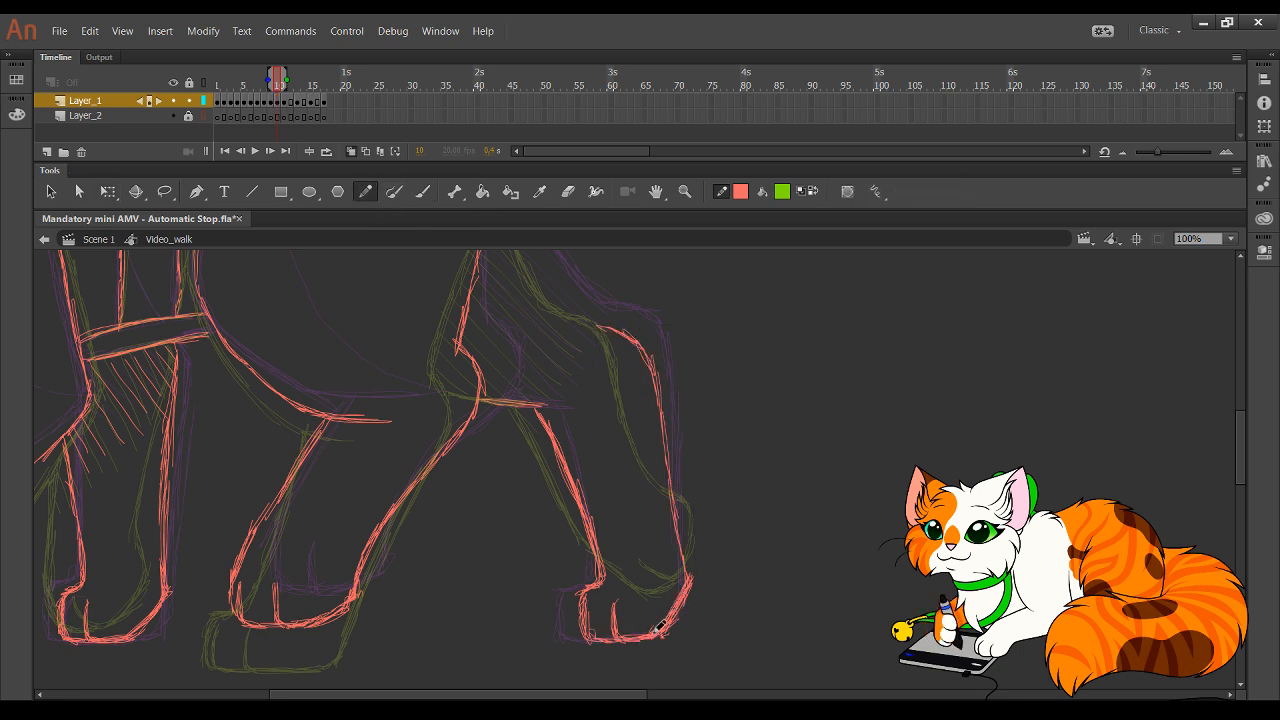
mouse_move(687, 577)
left_mouse_down()
mouse_move(656, 378)
mouse_move(663, 439)
mouse_move(636, 330)
left_mouse_up()
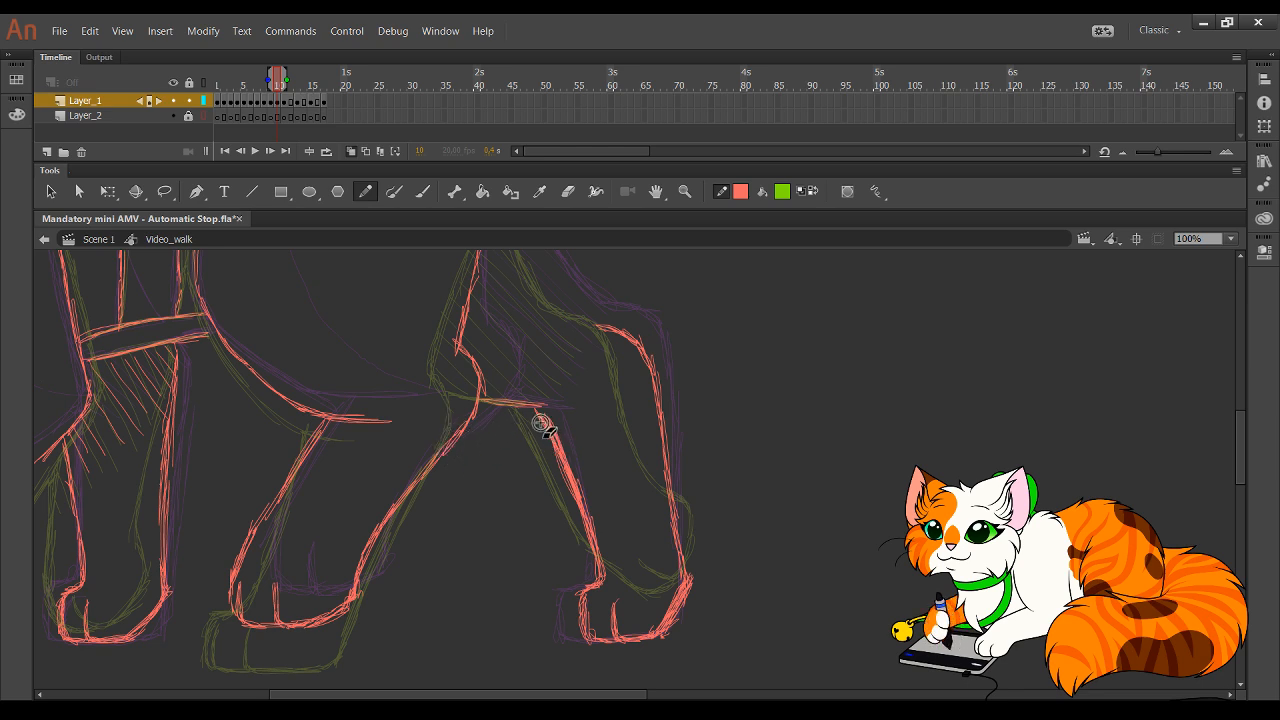
left_click_drag(533, 415, 575, 516)
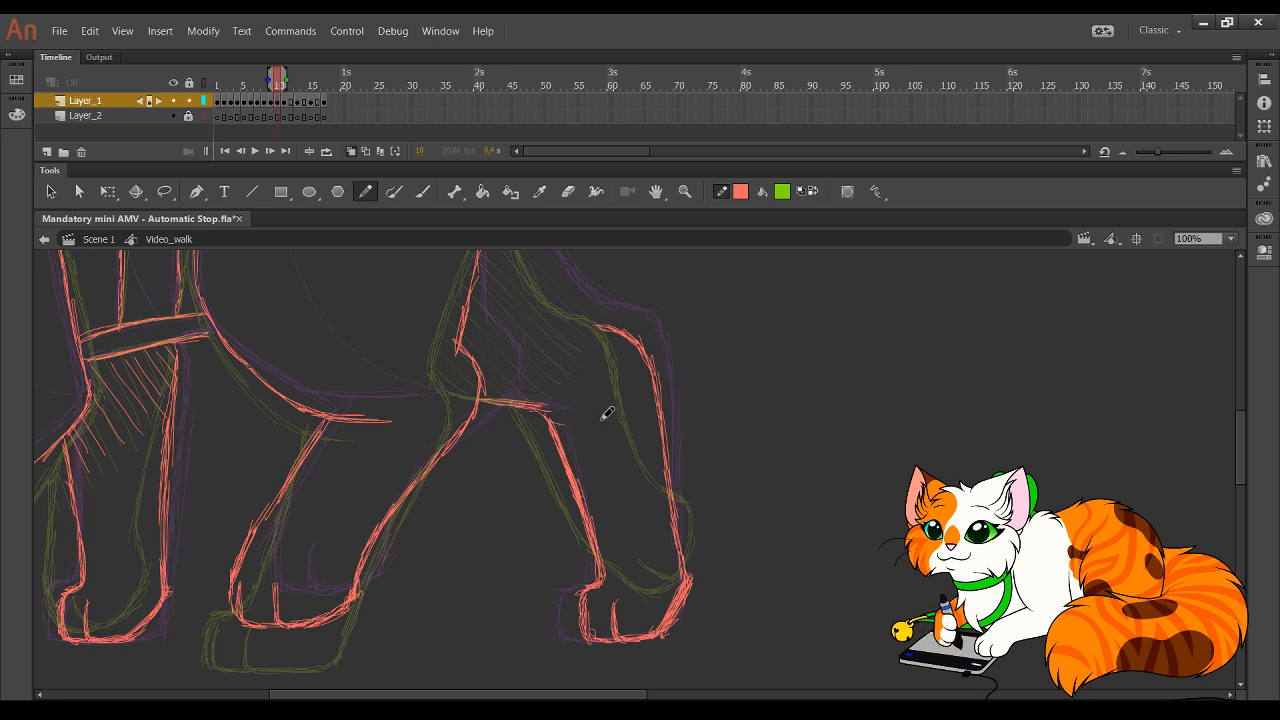
- Sketch the far hind thigh's rear edge from the base of the tail to the hock
scroll(660, 420, "up", 3)
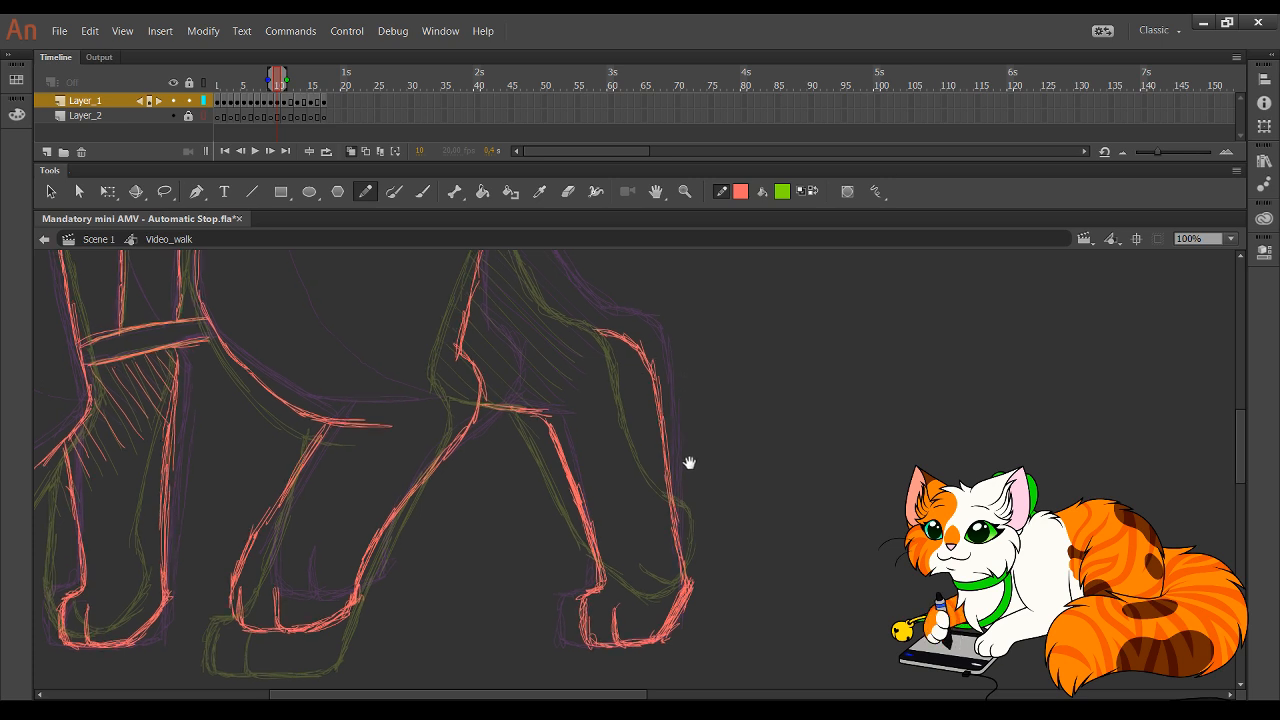
mouse_move(617, 440)
left_mouse_down()
mouse_move(579, 423)
mouse_move(599, 441)
mouse_move(547, 366)
mouse_move(571, 419)
mouse_move(532, 311)
left_mouse_up()
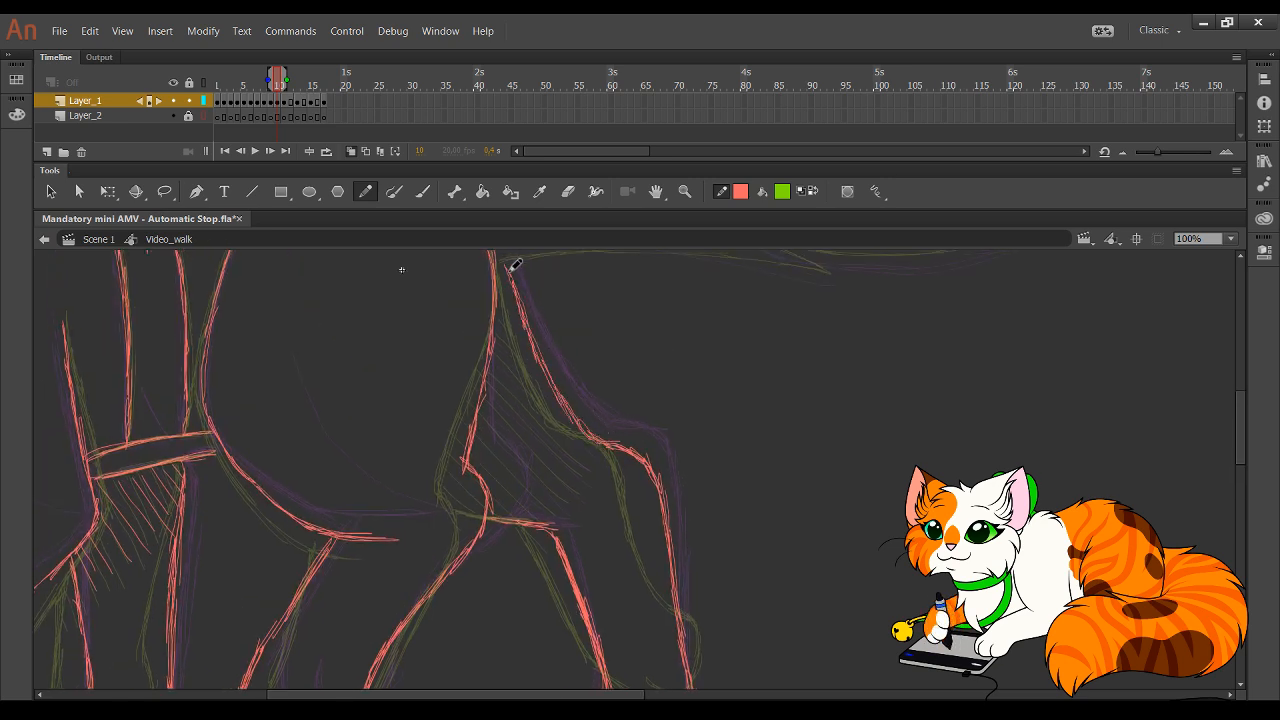
left_click_drag(508, 266, 607, 443)
- Select the bend at the far hind leg's hock and adjust its height
mouse_move(699, 605)
left_mouse_down()
mouse_move(640, 420)
mouse_move(614, 391)
mouse_move(630, 535)
left_mouse_up()
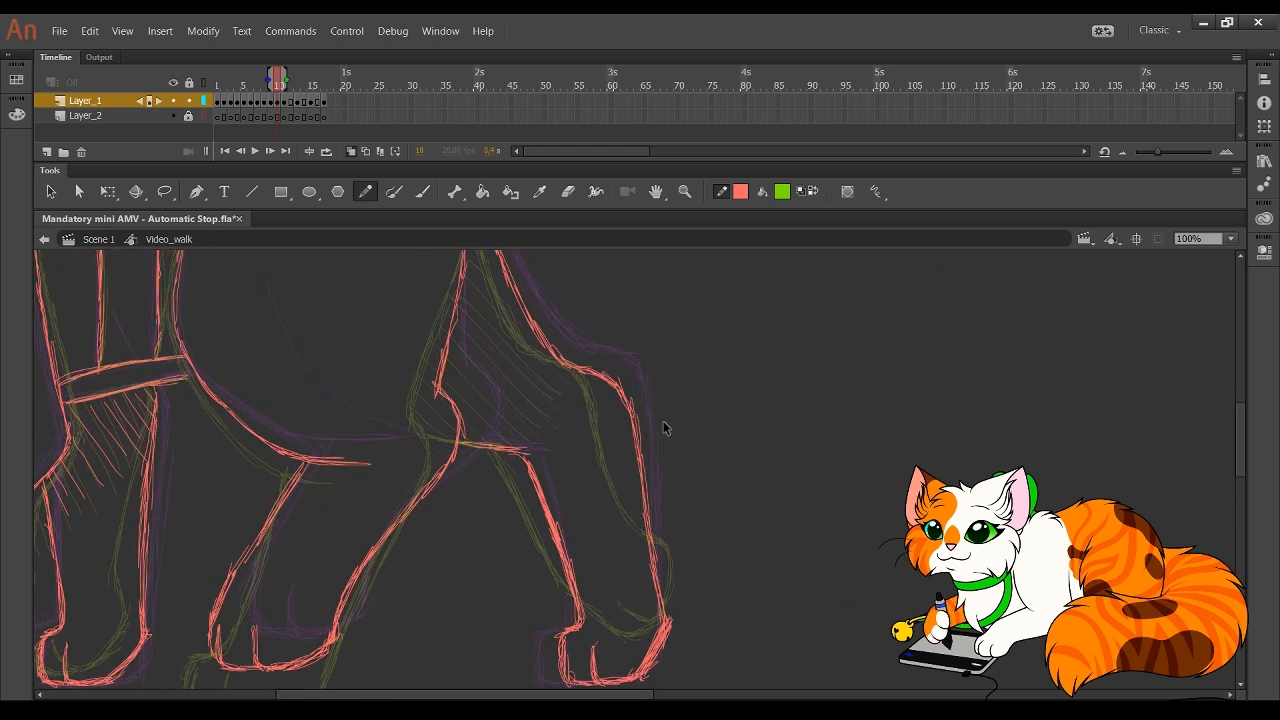
left_click_drag(663, 428, 523, 334)
key("Up")
key("Up")
key("Up")
key("Up")
key("Up")
key("Up")
key("Up")
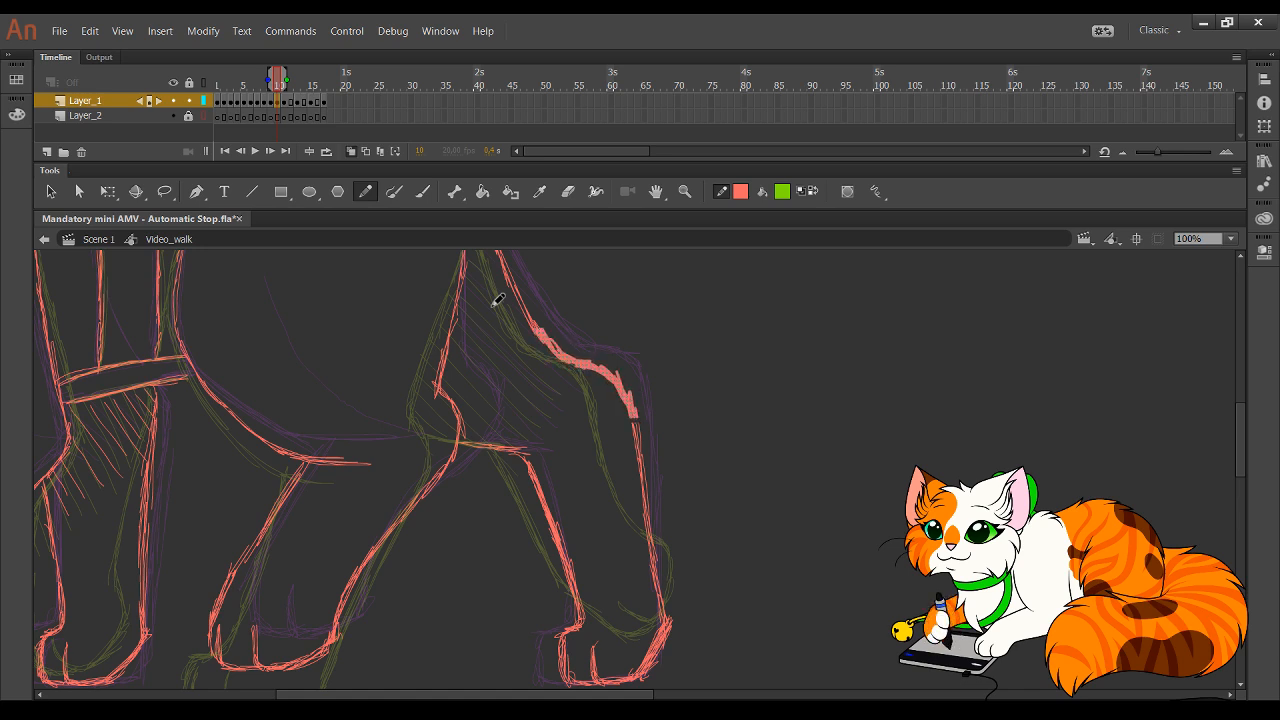
key("Delete")
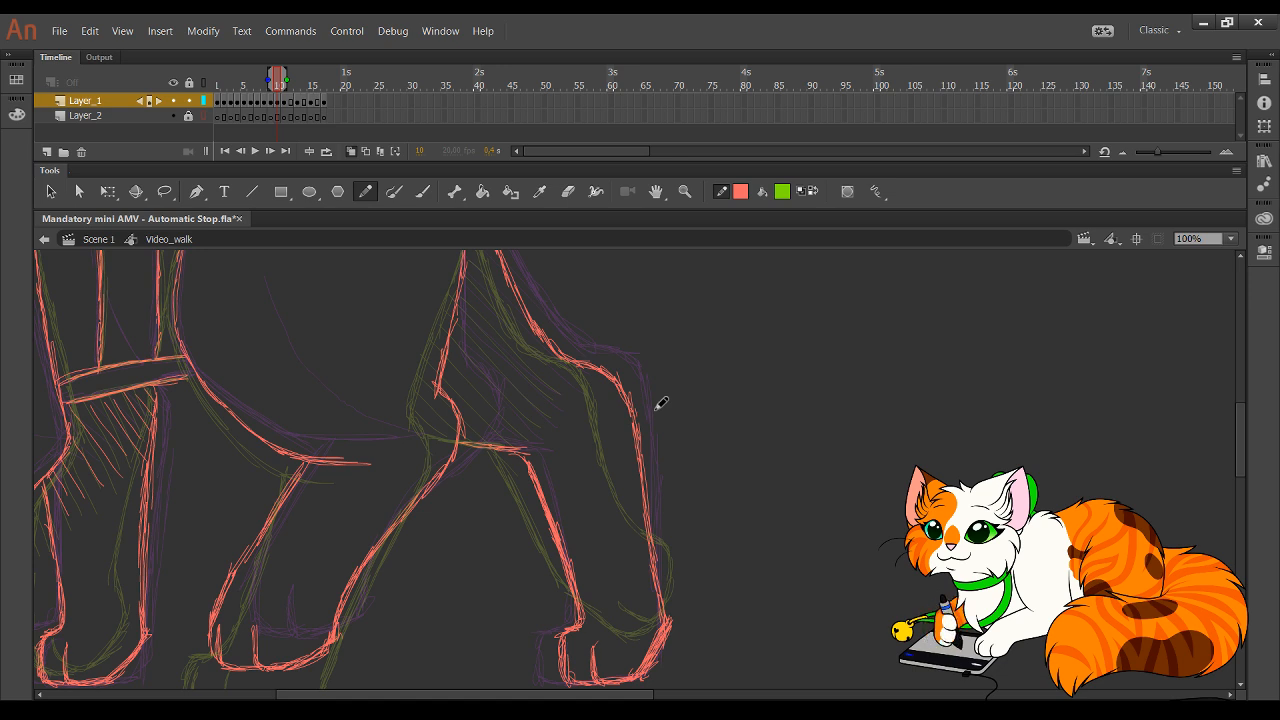
- Sketch the tail's lower edge from the rump towards the tip, including the fur tufts along it
mouse_move(691, 353)
left_mouse_down()
mouse_move(540, 600)
mouse_move(531, 571)
mouse_move(354, 546)
mouse_move(441, 541)
left_mouse_up()
key("ctrl+z")
key("ctrl+z")
mouse_move(345, 544)
left_mouse_down()
mouse_move(530, 535)
mouse_move(678, 563)
mouse_move(577, 514)
mouse_move(680, 543)
mouse_move(662, 537)
mouse_move(791, 543)
mouse_move(905, 515)
left_mouse_up()
mouse_move(955, 480)
left_mouse_down()
mouse_move(1032, 366)
mouse_move(925, 424)
left_mouse_up()
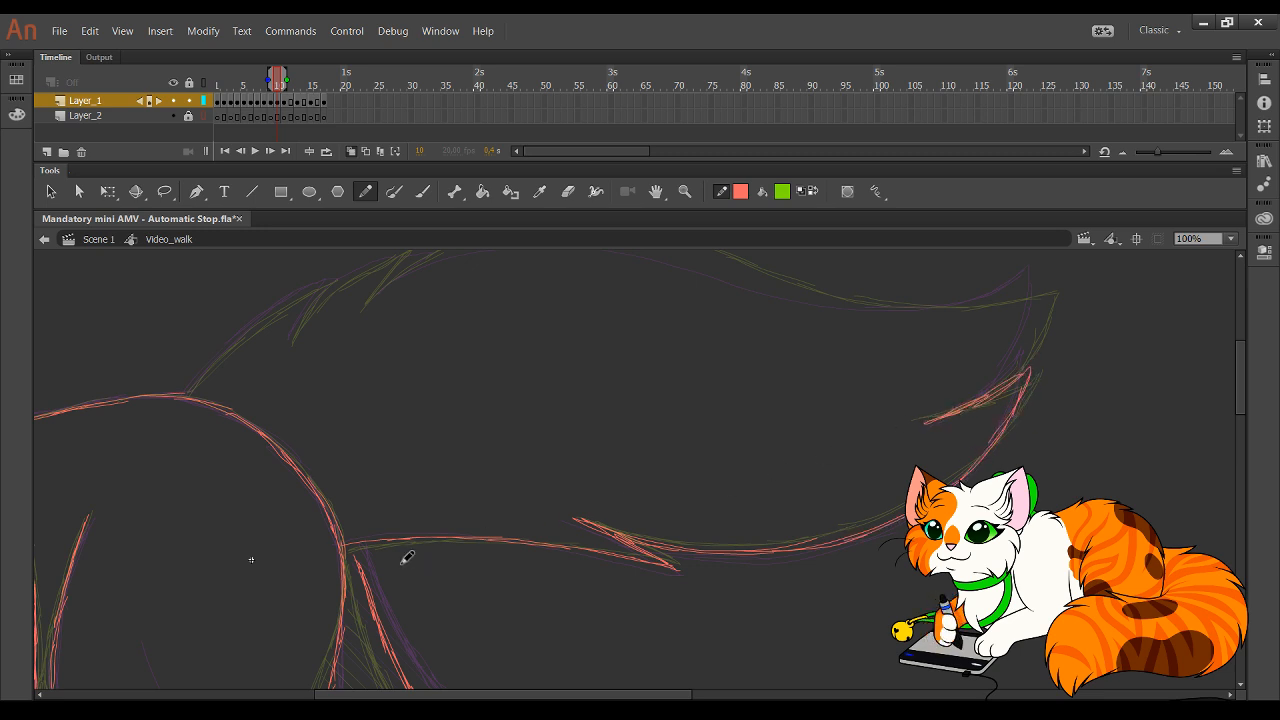
- Sketch the upper edge of the tail's base from the back, with two pointed fur tufts
left_click_drag(381, 463, 375, 563)
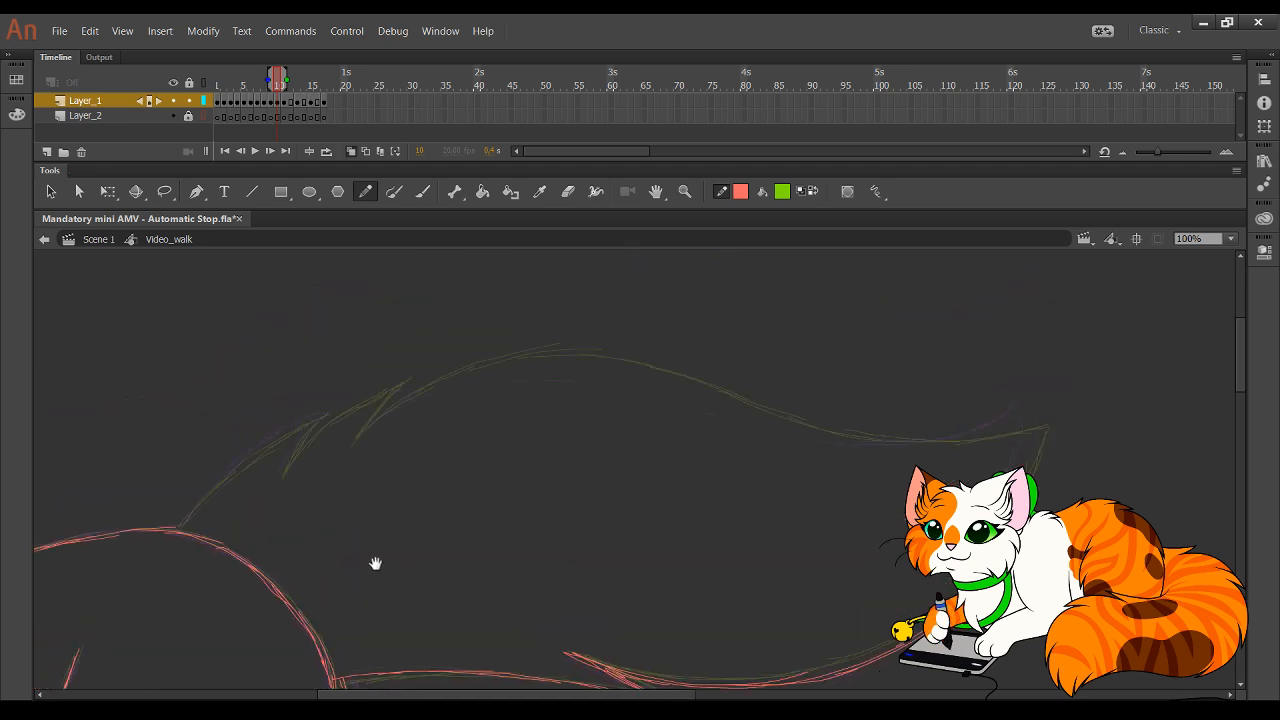
mouse_move(180, 524)
left_mouse_down()
mouse_move(284, 430)
mouse_move(249, 457)
mouse_move(330, 411)
mouse_move(278, 475)
mouse_move(307, 438)
mouse_move(387, 389)
mouse_move(361, 401)
mouse_move(414, 382)
left_mouse_up()
mouse_move(359, 403)
left_mouse_down()
mouse_move(425, 379)
mouse_move(356, 443)
left_mouse_up()
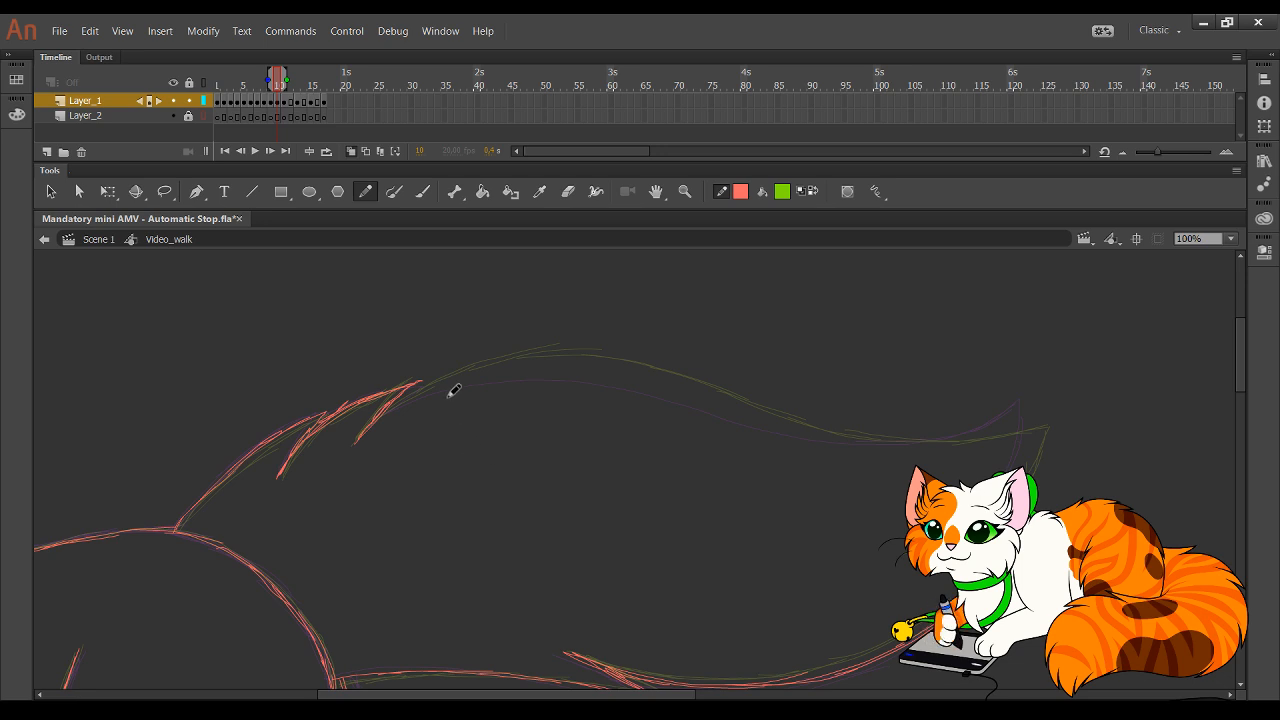
- Sketch the tail's upper edge from the tufts to the tip, redoing the misplaced end of the arc, and close the tip
left_click_drag(418, 381, 552, 360)
left_click_drag(475, 374, 624, 377)
left_click_drag(429, 388, 540, 371)
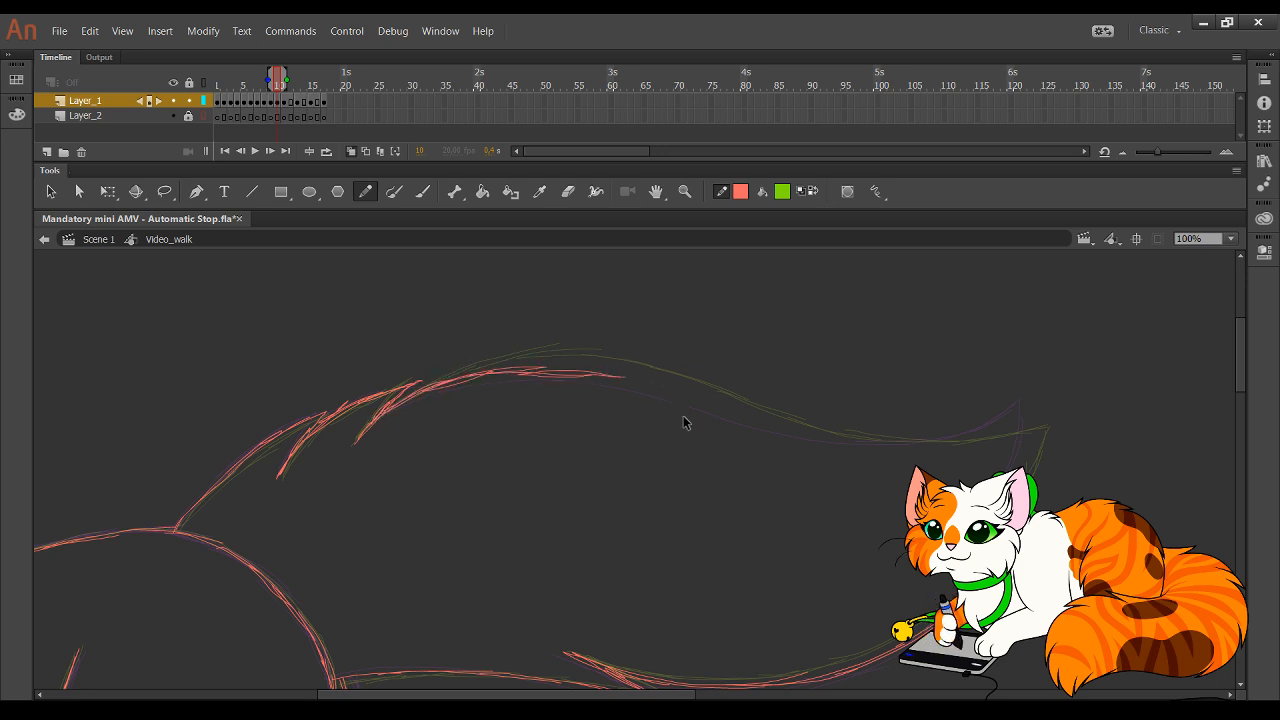
left_click_drag(680, 417, 519, 363)
key("Delete")
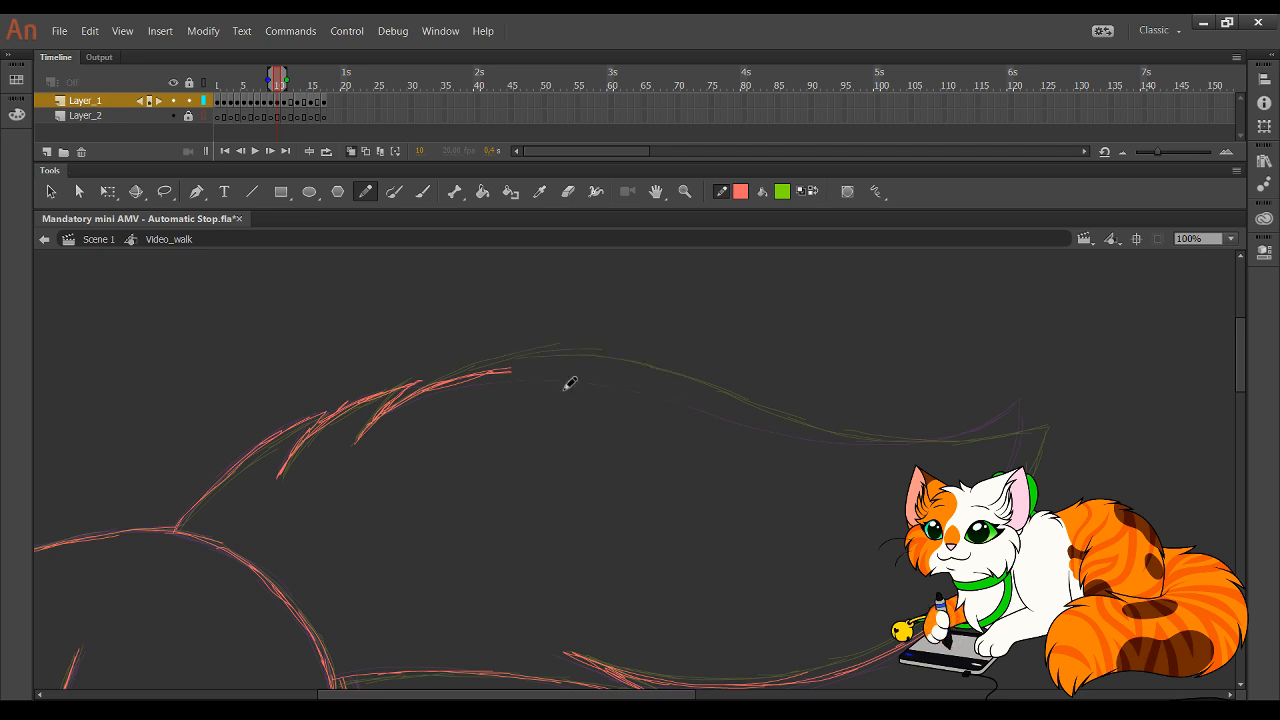
mouse_move(518, 373)
left_mouse_down()
mouse_move(561, 369)
mouse_move(508, 368)
mouse_move(612, 372)
mouse_move(597, 367)
mouse_move(580, 365)
mouse_move(868, 439)
mouse_move(819, 430)
mouse_move(992, 437)
mouse_move(958, 435)
mouse_move(1040, 416)
left_mouse_up()
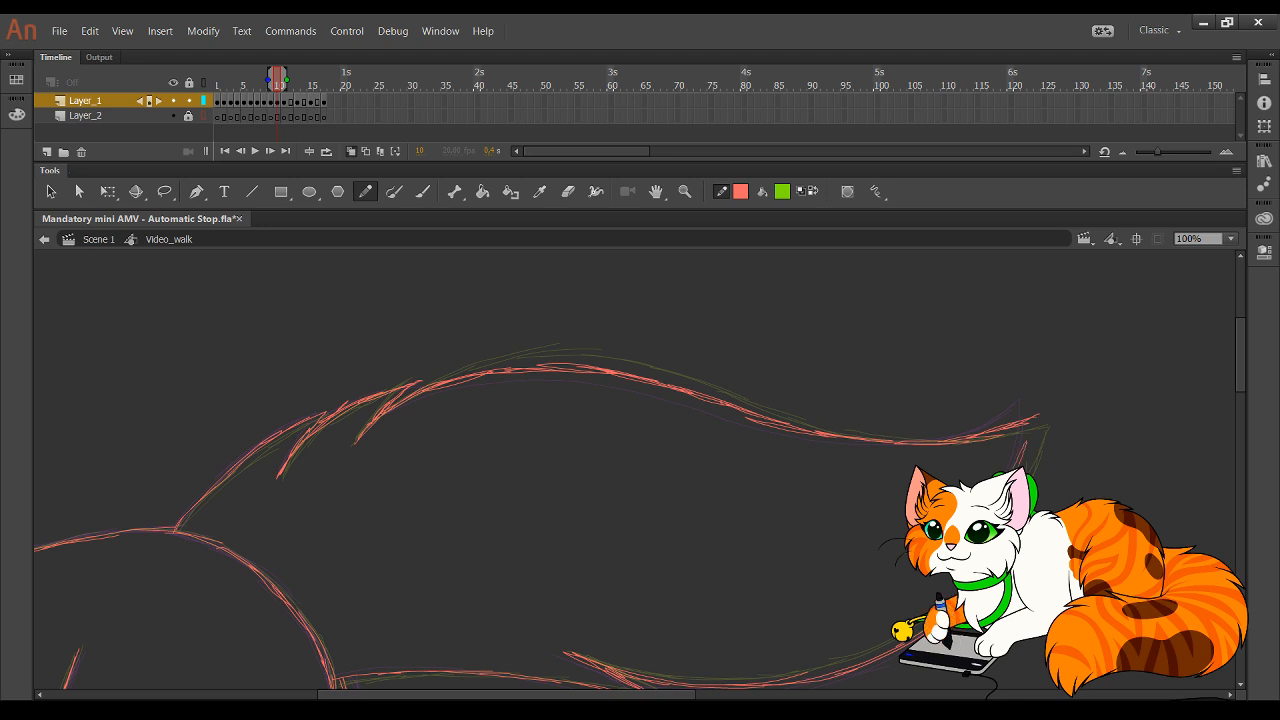
left_click_drag(1018, 464, 1040, 424)
- Look over the frame 10 sketch and compare it with the drawings on frames 9 and 12
left_click_drag(421, 496, 767, 387)
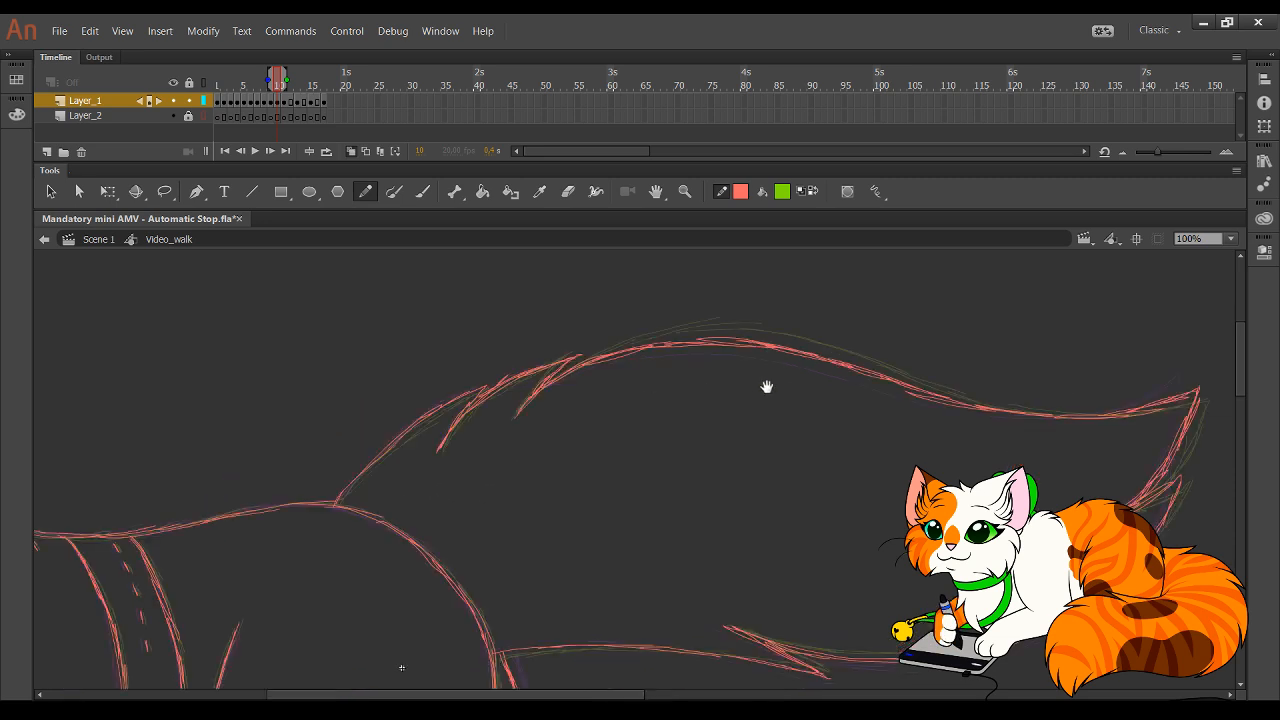
left_click_drag(416, 358, 603, 283)
left_click_drag(562, 630, 480, 314)
left_click_drag(480, 580, 626, 377)
left_click_drag(381, 257, 286, 537)
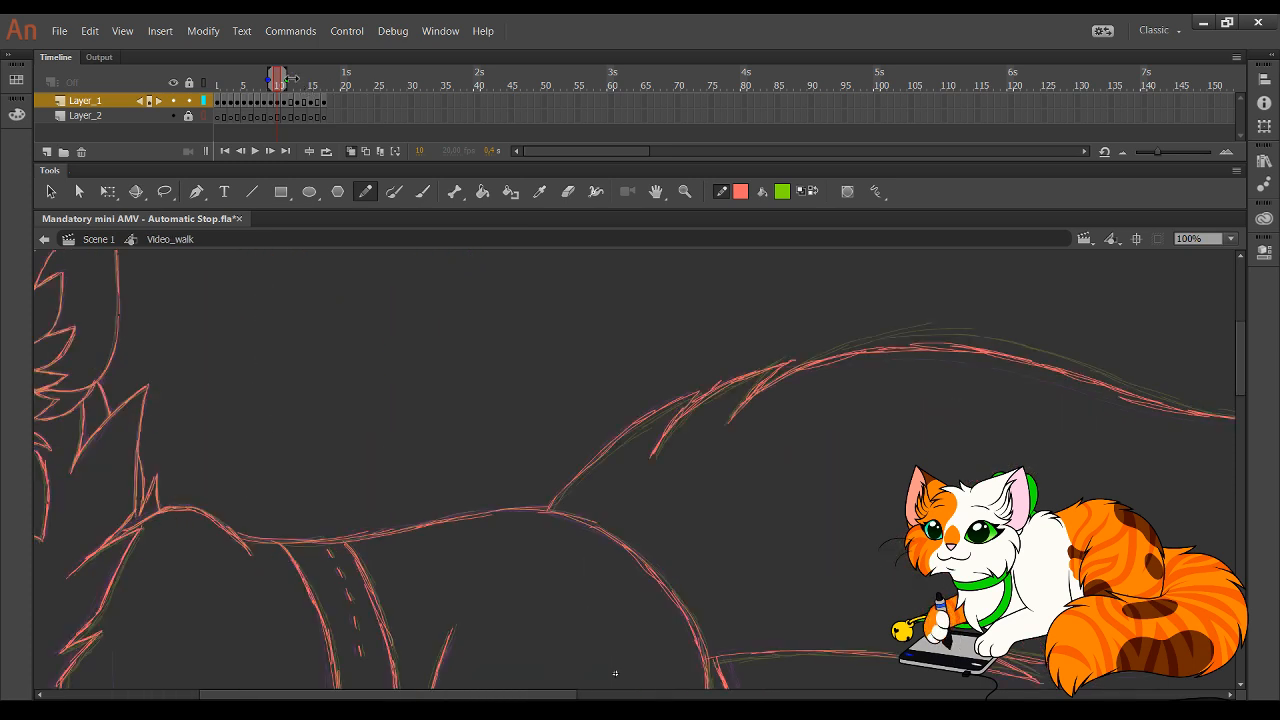
mouse_move(285, 77)
left_mouse_down()
mouse_move(320, 80)
mouse_move(272, 86)
left_mouse_up()
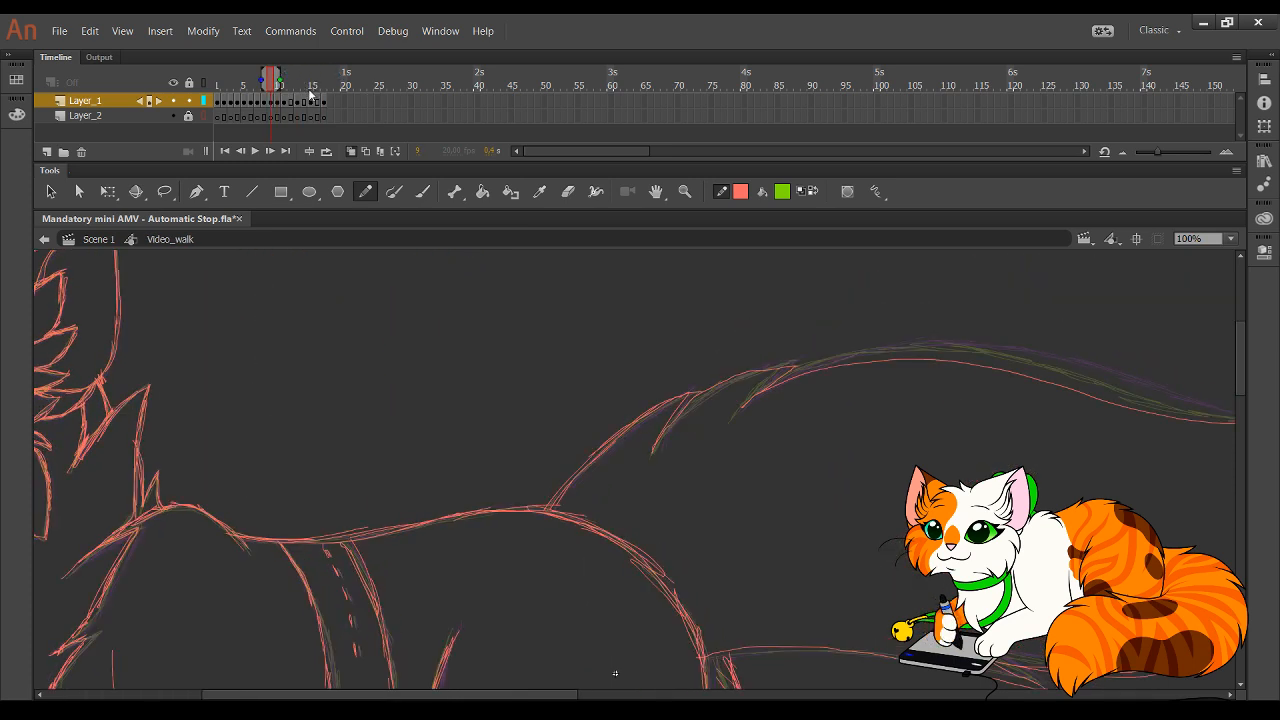
left_click(291, 82)
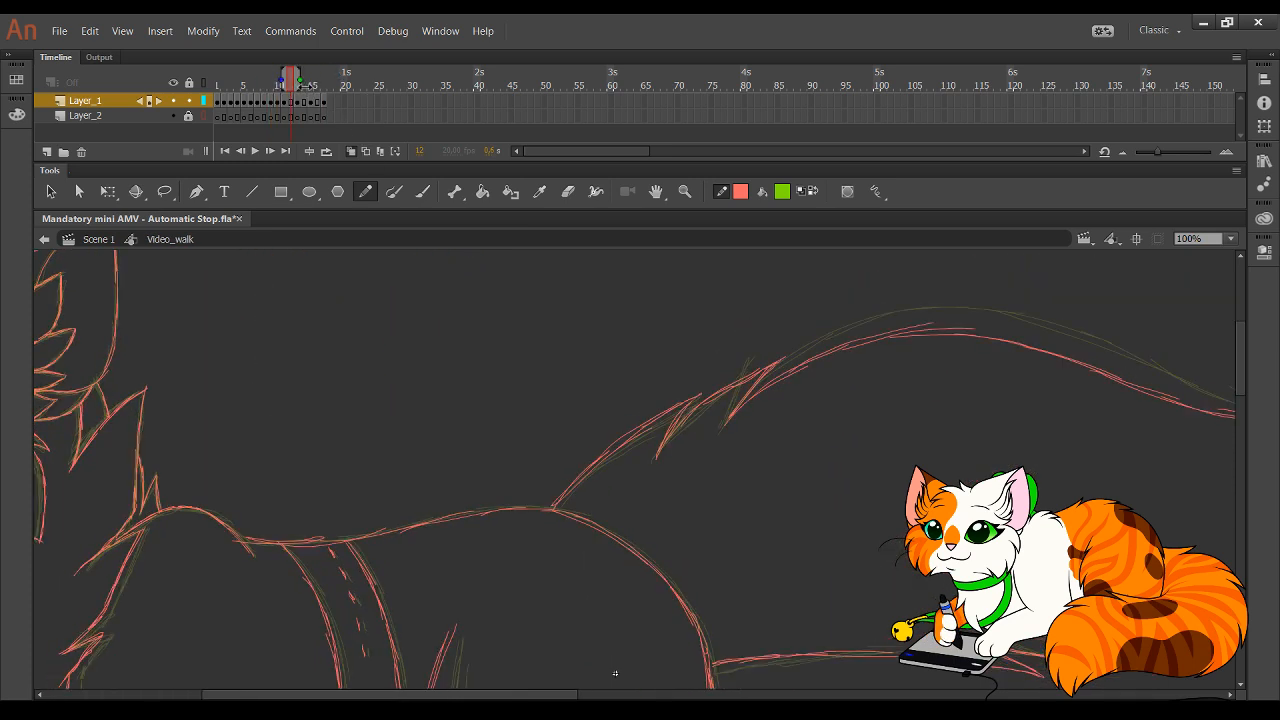
- Turn on looped playback for the walk cycle and fit the whole character in view
left_click(325, 152)
key("ctrl+2")
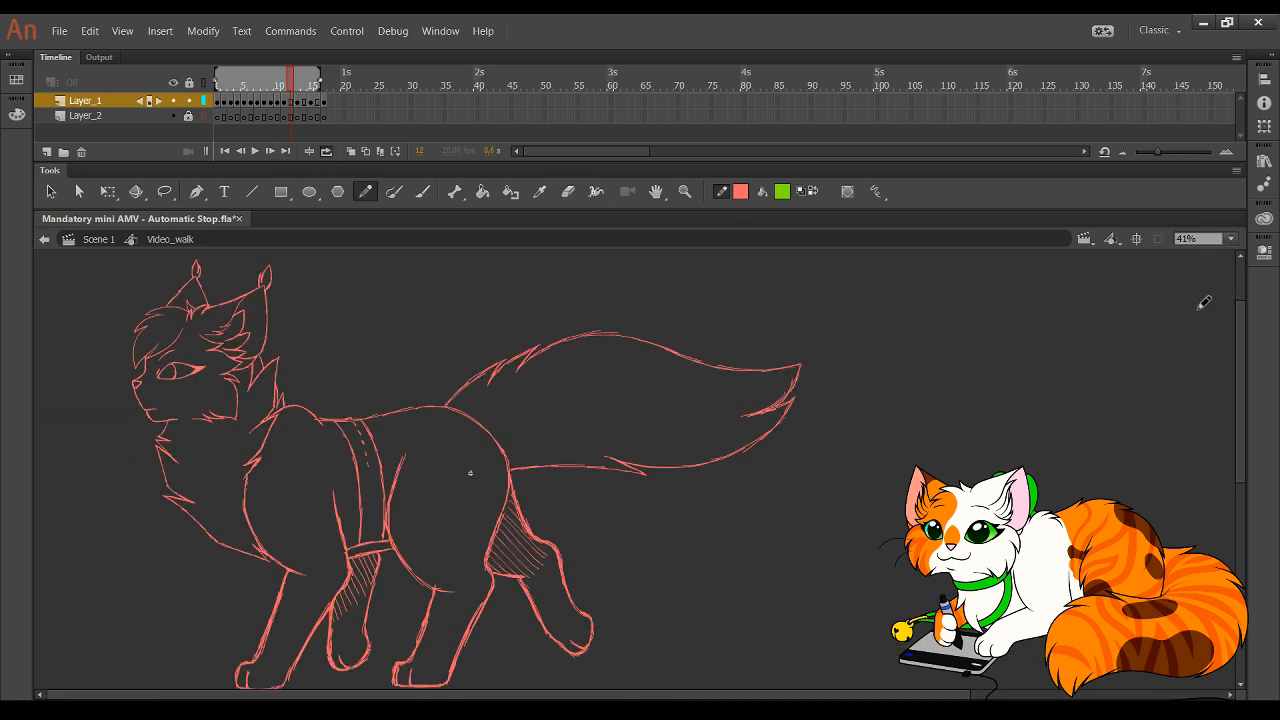
- Play the looped walk cycle and stop it to review the motion
left_click(255, 151)
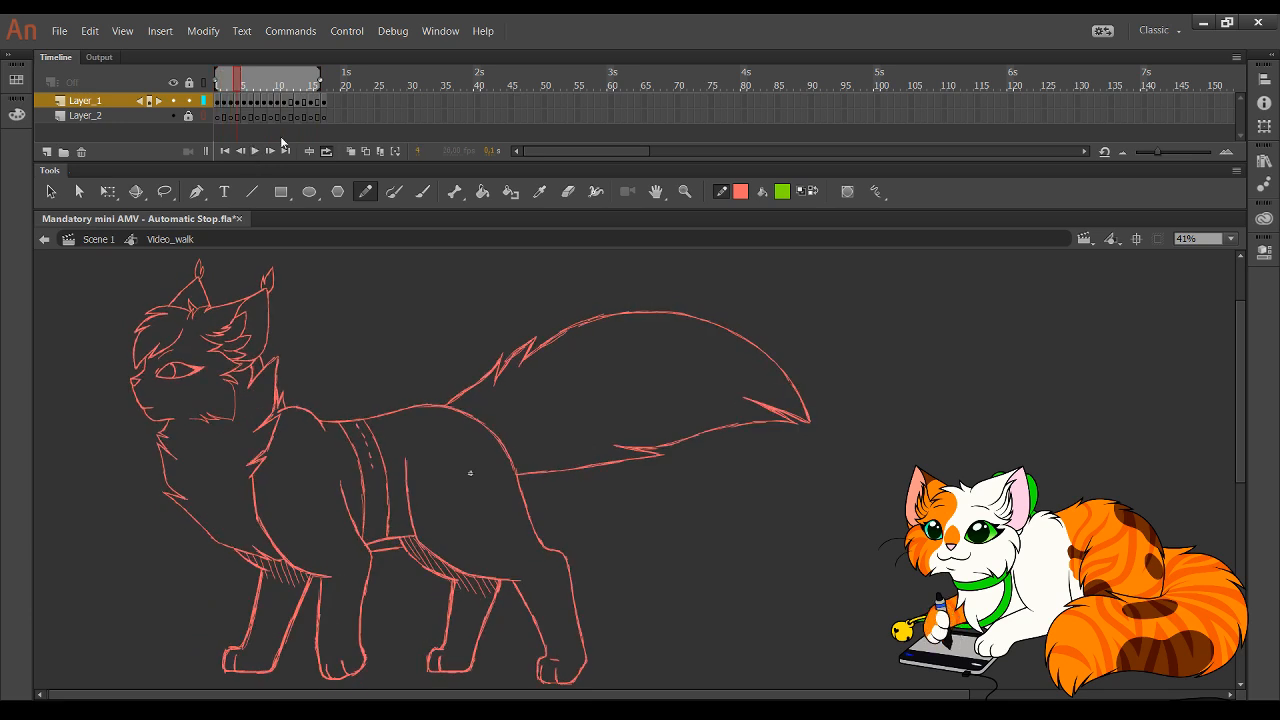
left_click(255, 151)
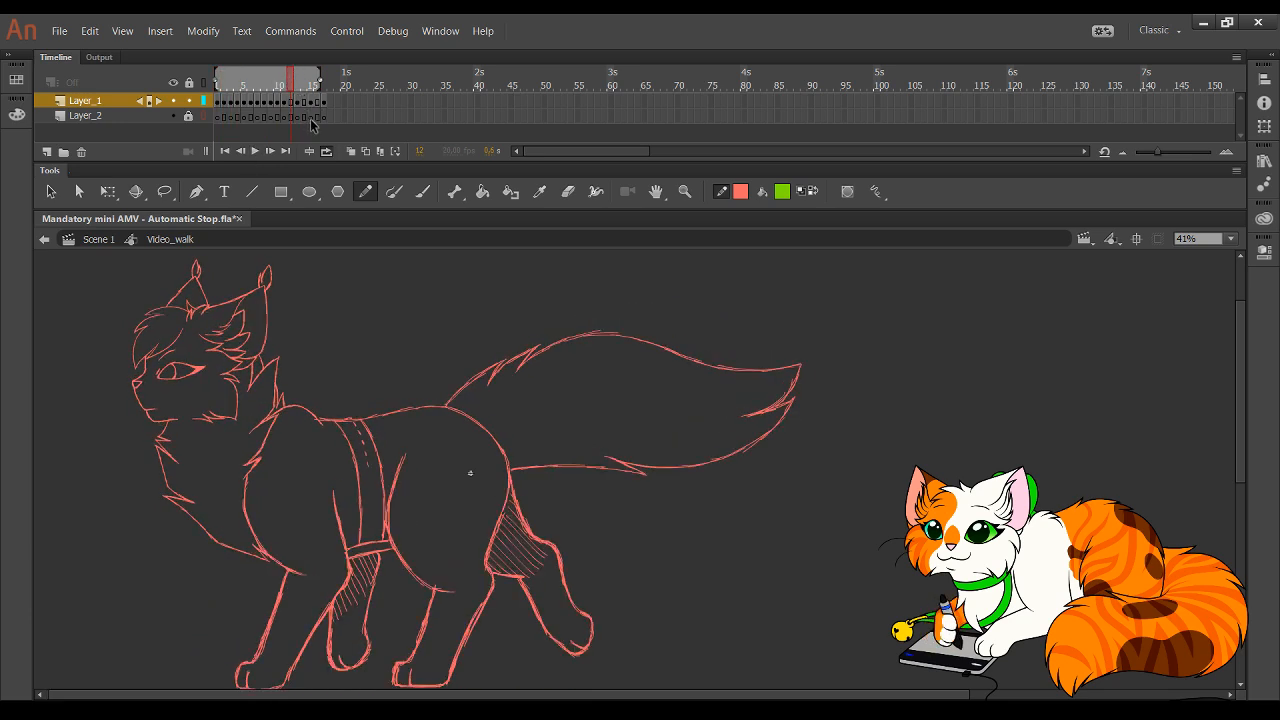
- Insert a blank keyframe on frame 12 of Layer_1 and turn on onion skinning
key("F7")
left_click(351, 151)
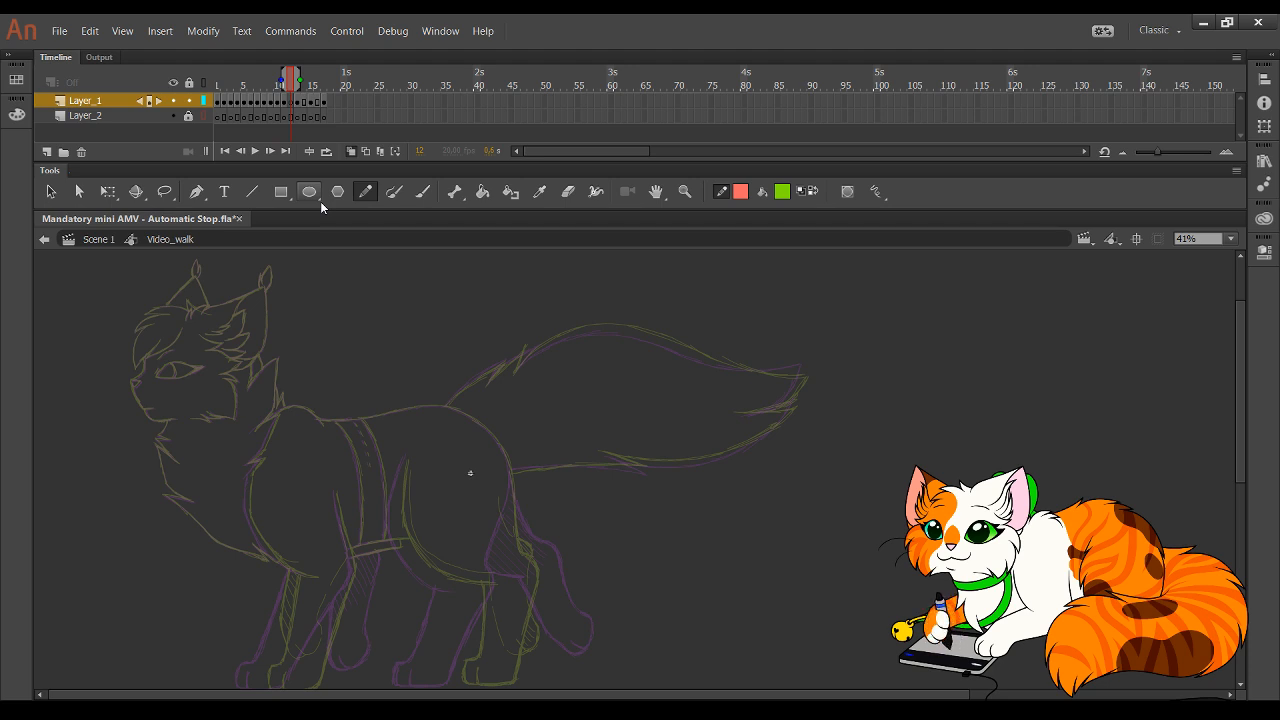
- Sketch the front curve of the near hind thigh down to the belly, midway between the two onion-skinned poses
left_click(688, 194)
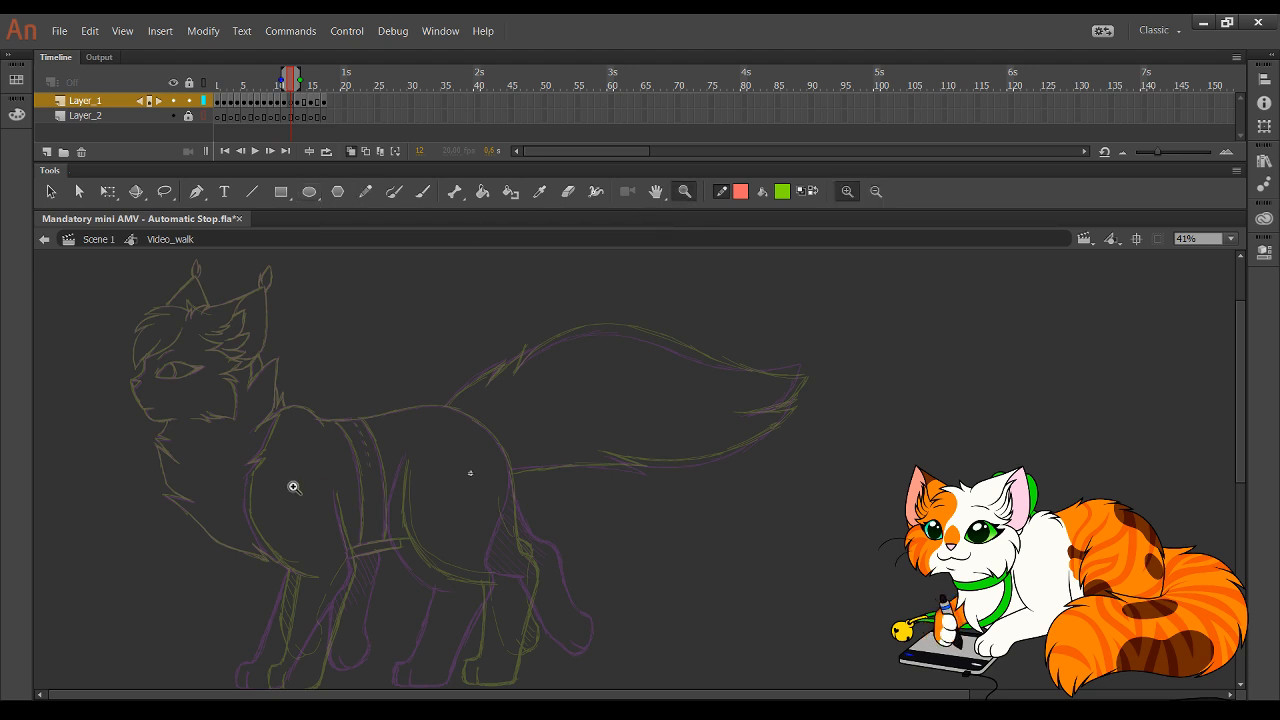
left_click_drag(206, 418, 513, 641)
left_click(361, 197)
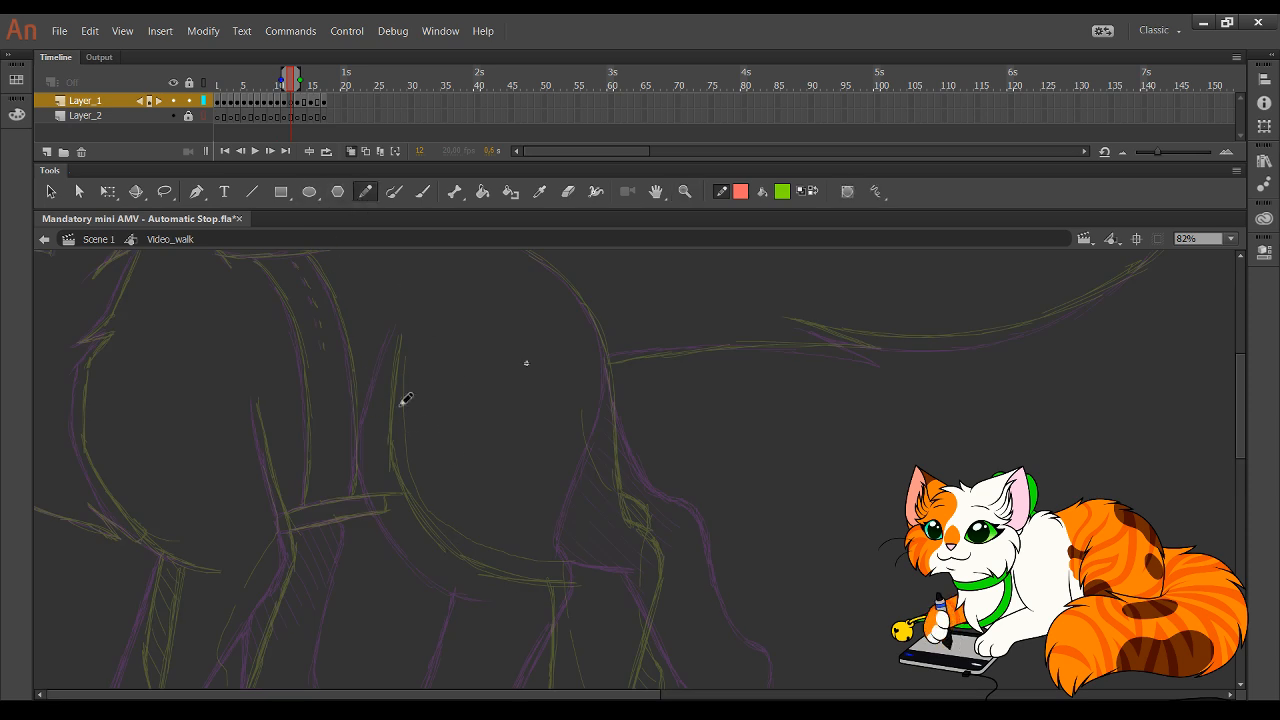
mouse_move(394, 334)
left_mouse_down()
mouse_move(376, 460)
mouse_move(380, 415)
mouse_move(412, 528)
mouse_move(374, 452)
mouse_move(428, 549)
mouse_move(463, 582)
mouse_move(435, 559)
mouse_move(538, 590)
mouse_move(472, 582)
mouse_move(532, 590)
left_mouse_up()
mouse_move(616, 609)
left_mouse_down()
mouse_move(603, 464)
mouse_move(615, 477)
left_mouse_up()
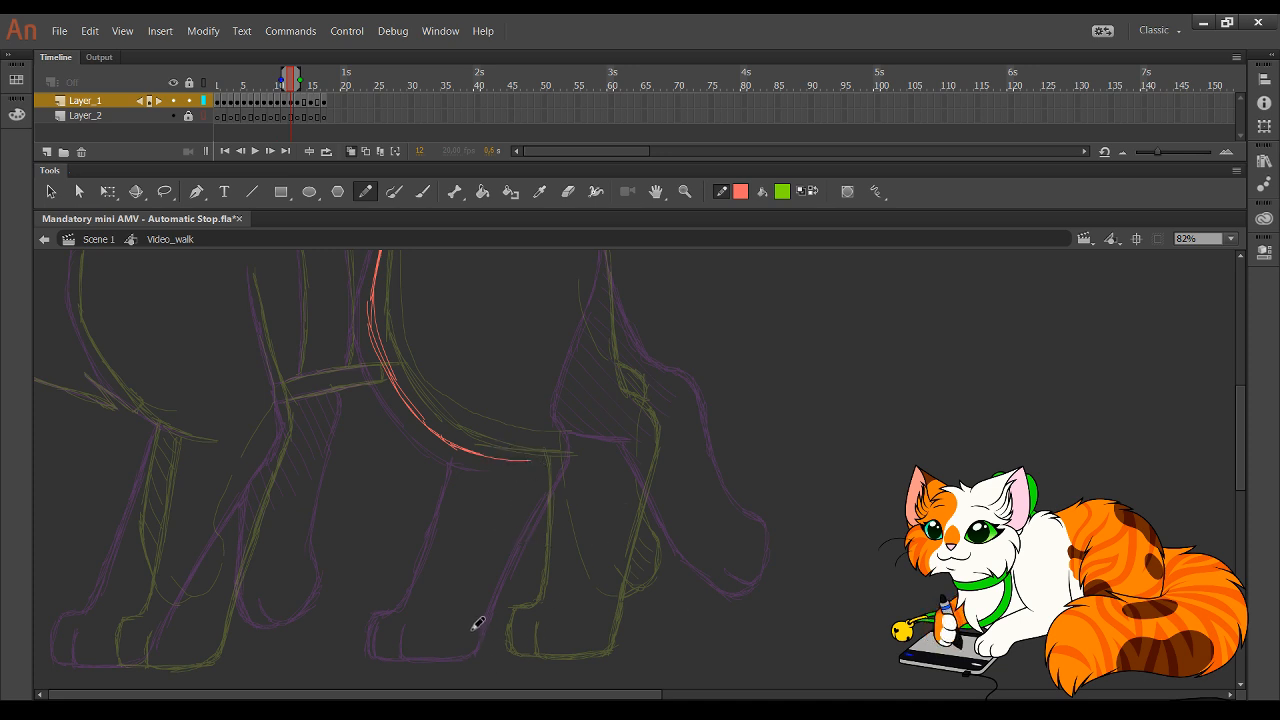
- Sketch the near hind paw's toe line and sole, plus the lower leg's back edge up to the hock, redoing misplaced strokes
mouse_move(471, 623)
left_mouse_down()
mouse_move(470, 656)
mouse_move(538, 648)
left_mouse_up()
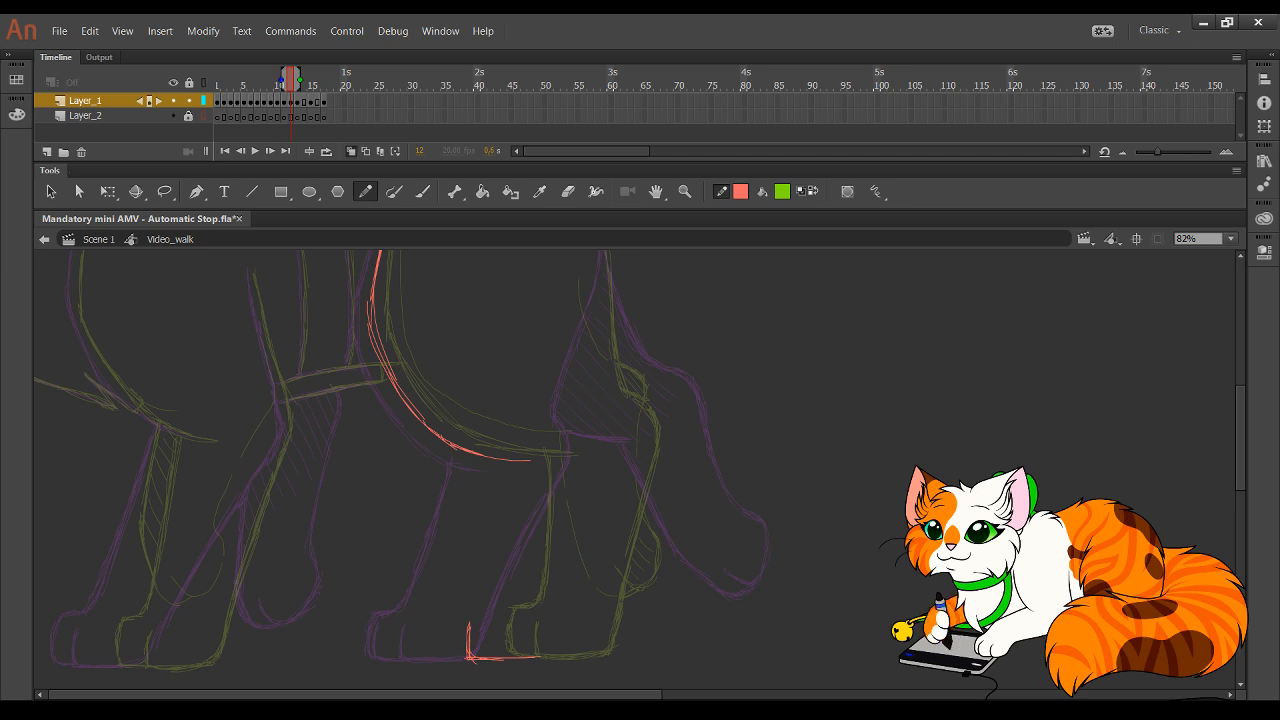
left_click_drag(535, 656, 563, 569)
key("ctrl+z")
left_click_drag(547, 642, 589, 506)
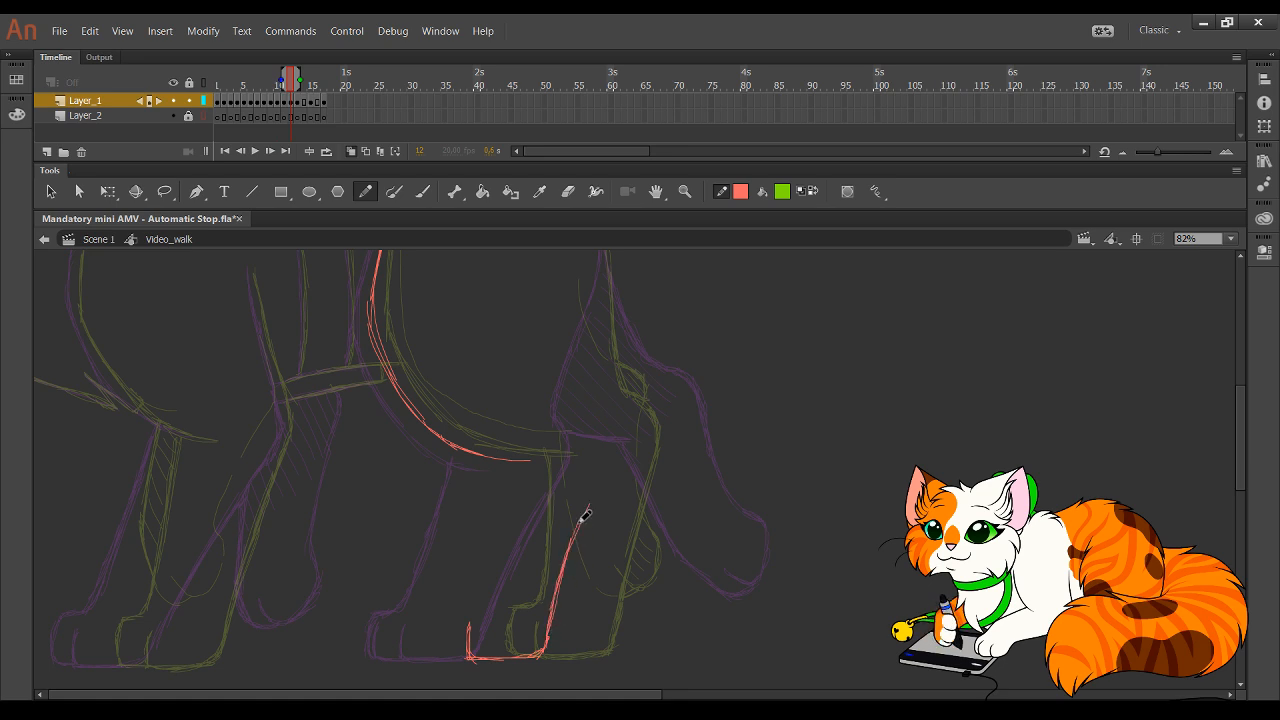
left_click_drag(552, 606, 606, 446)
left_click_drag(563, 564, 616, 438)
mouse_move(594, 482)
left_mouse_down()
mouse_move(619, 427)
mouse_move(595, 498)
mouse_move(597, 411)
mouse_move(612, 441)
mouse_move(588, 405)
left_mouse_up()
key("ctrl+z")
key("ctrl+z")
left_click_drag(609, 444, 607, 414)
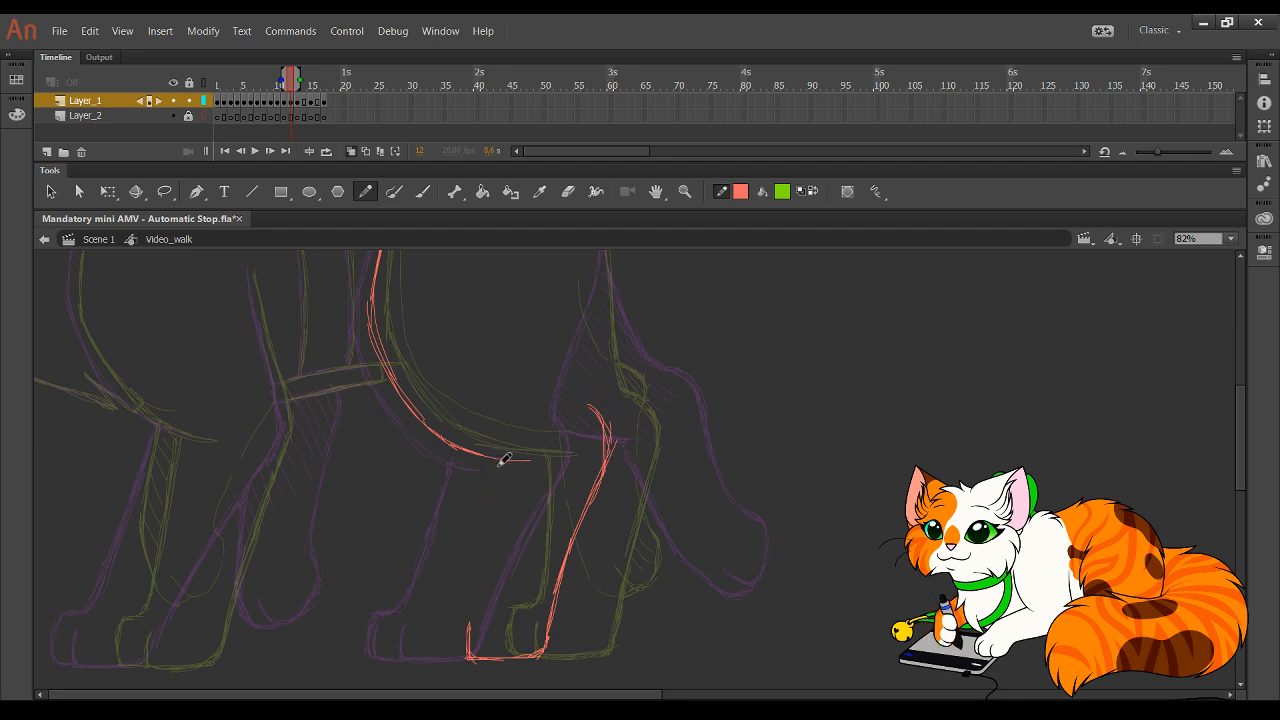
- Sketch the front edge of the near hind lower leg and close the rounded toes of its paw
mouse_move(504, 459)
left_mouse_down()
mouse_move(490, 570)
mouse_move(489, 517)
mouse_move(480, 583)
mouse_move(462, 604)
left_mouse_up()
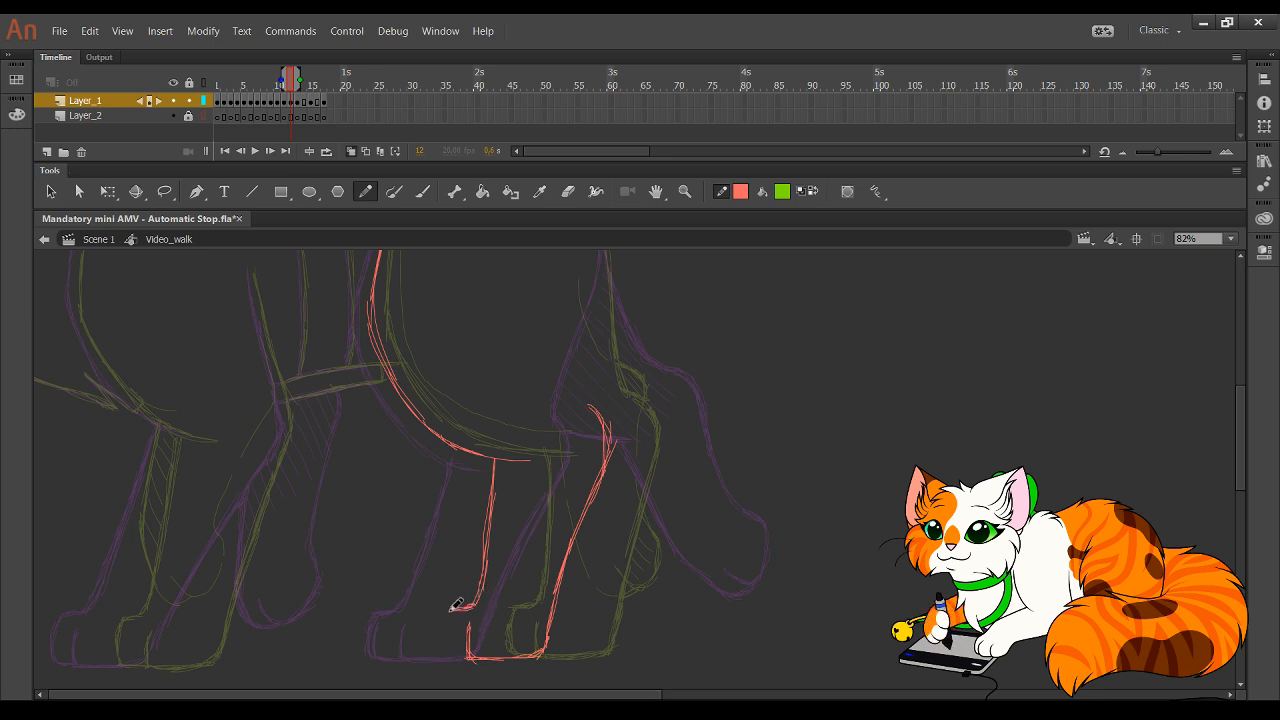
mouse_move(456, 605)
left_mouse_down()
mouse_move(451, 657)
mouse_move(467, 659)
left_mouse_up()
left_click_drag(419, 587, 502, 636)
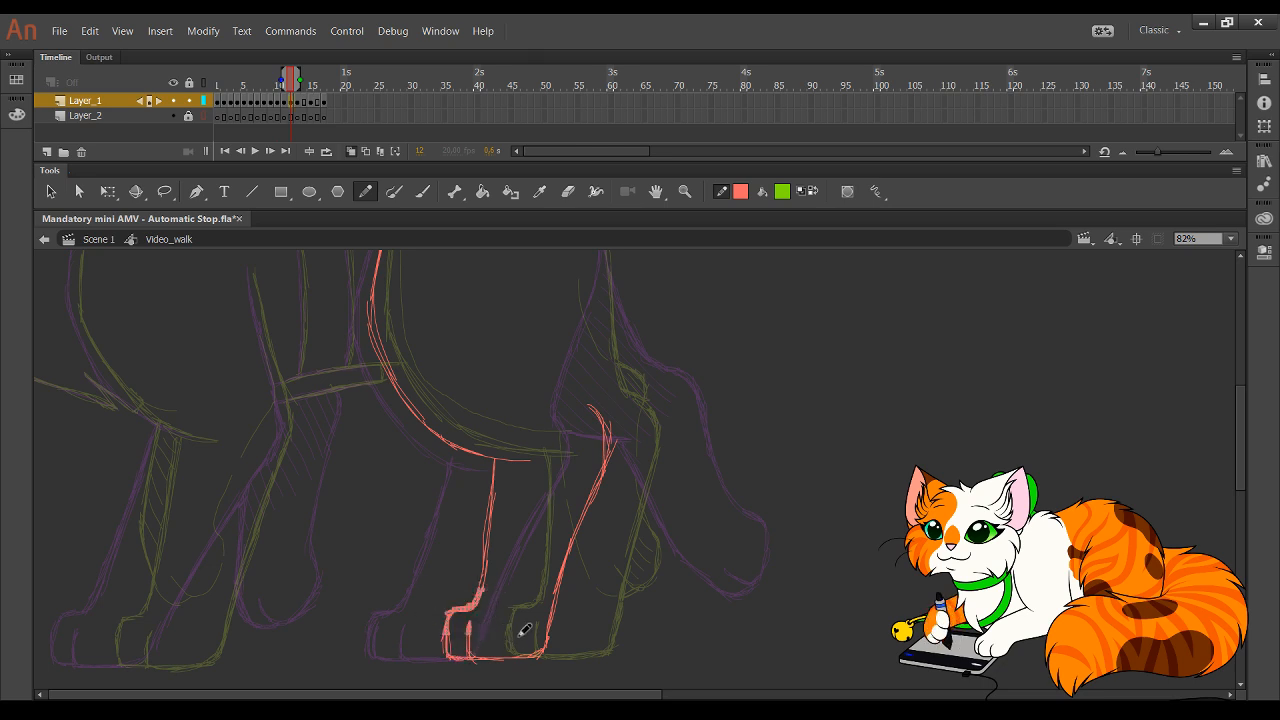
key("Down")
key("Down")
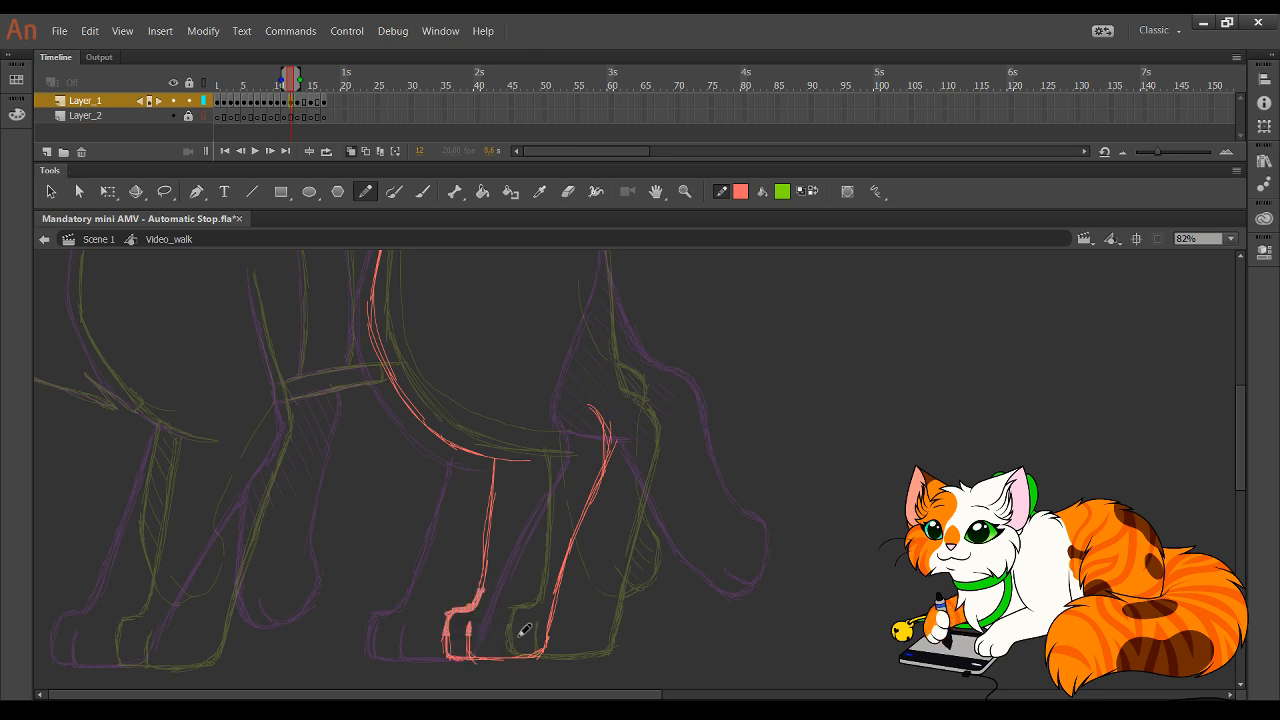
left_click(639, 580, "ctrl")
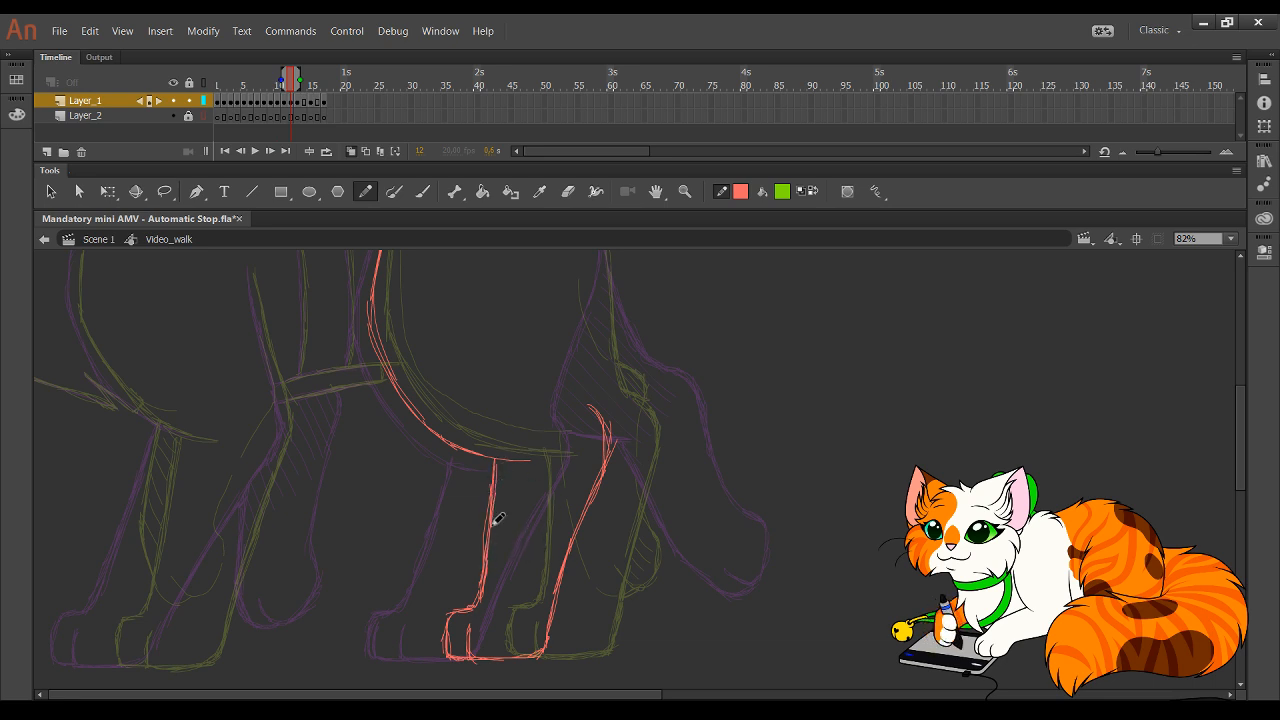
- Sketch the back line from behind the shoulders over the rump
scroll(520, 400, "up", 5)
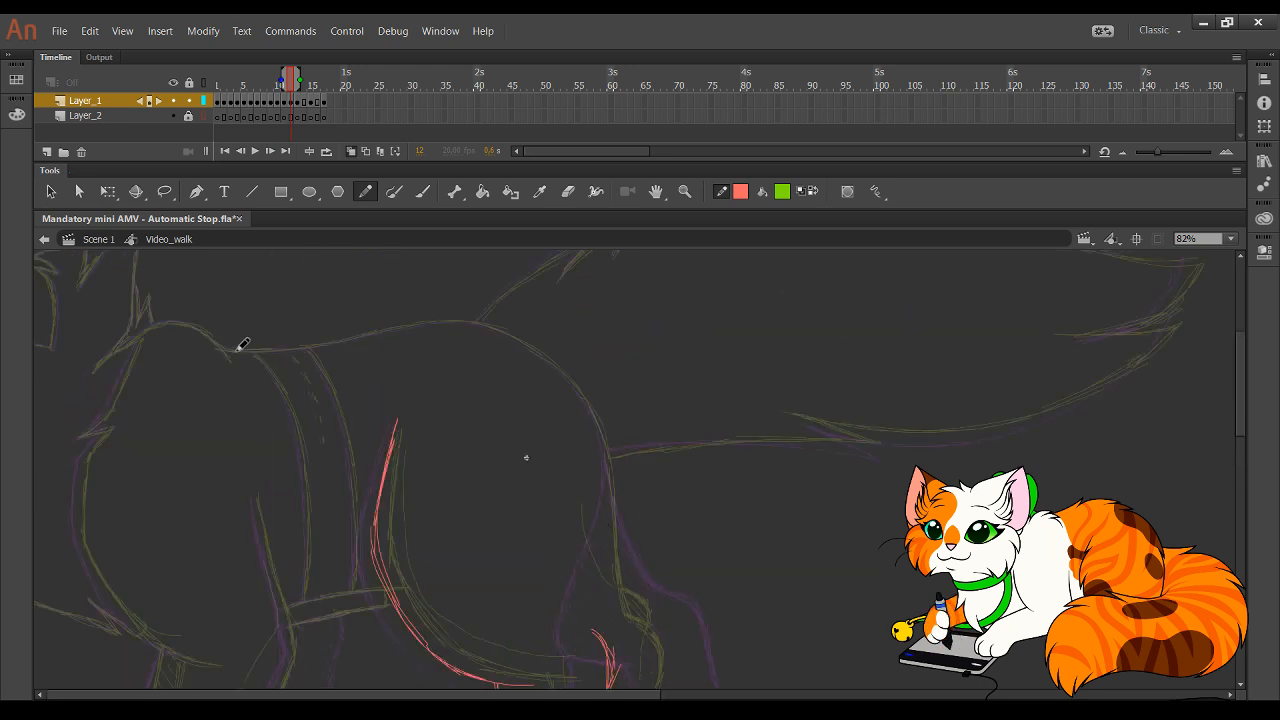
mouse_move(226, 346)
left_mouse_down()
mouse_move(462, 320)
mouse_move(422, 326)
mouse_move(502, 335)
mouse_move(566, 376)
left_mouse_up()
left_click_drag(510, 338, 595, 423)
- Sketch the near hind thigh's rear edge from the hock up to the rump line
left_click_drag(599, 636, 598, 537)
left_click_drag(591, 606, 597, 549)
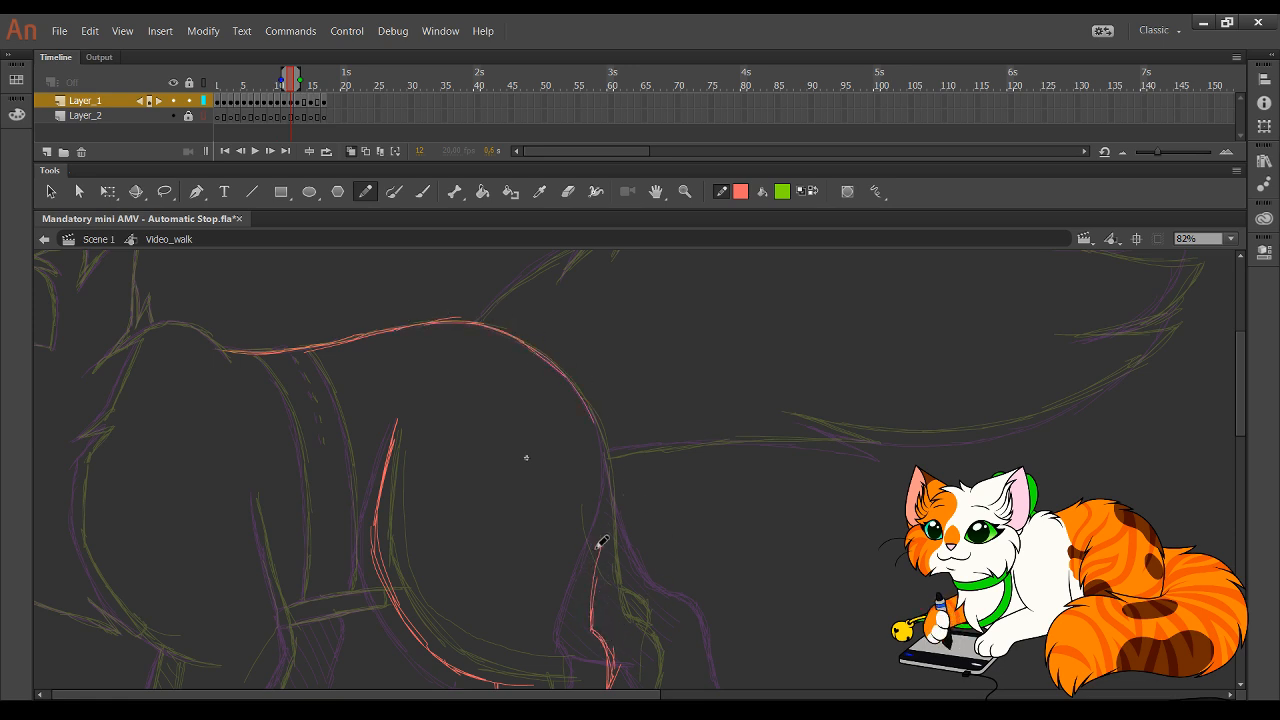
left_click_drag(594, 600, 615, 494)
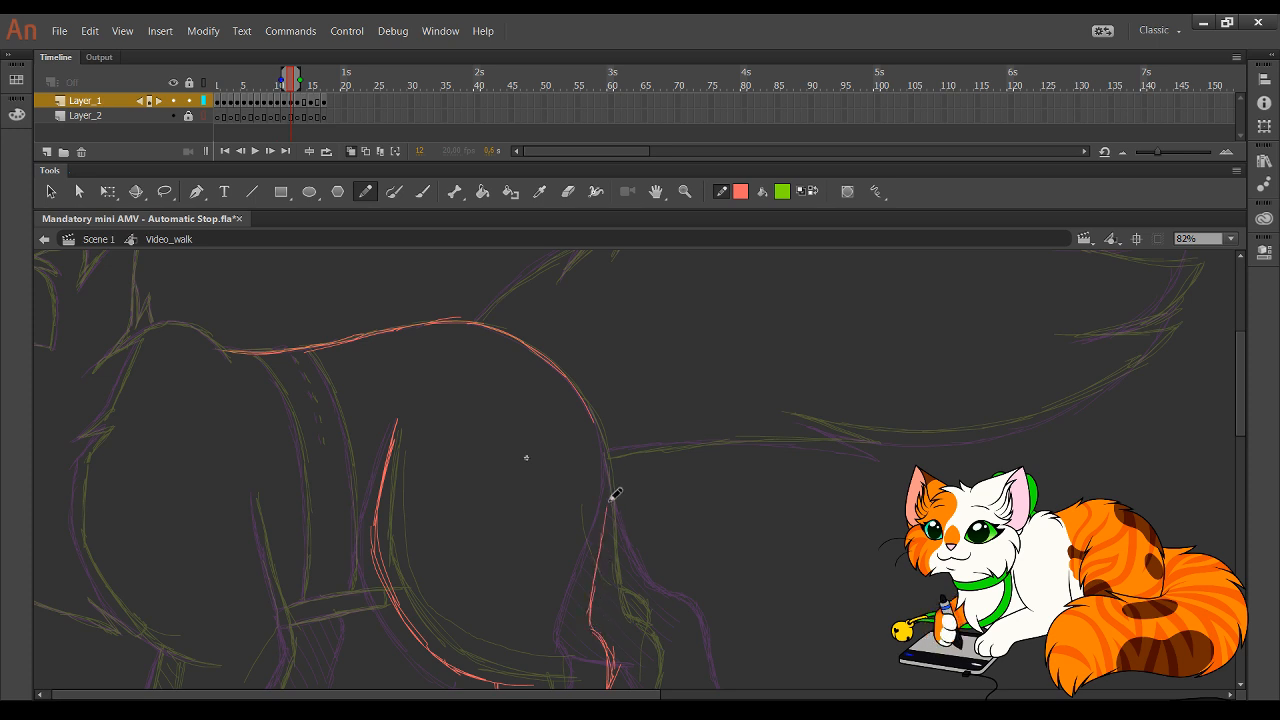
left_click_drag(597, 562, 607, 461)
left_click_drag(604, 540, 595, 422)
left_click_drag(609, 470, 576, 387)
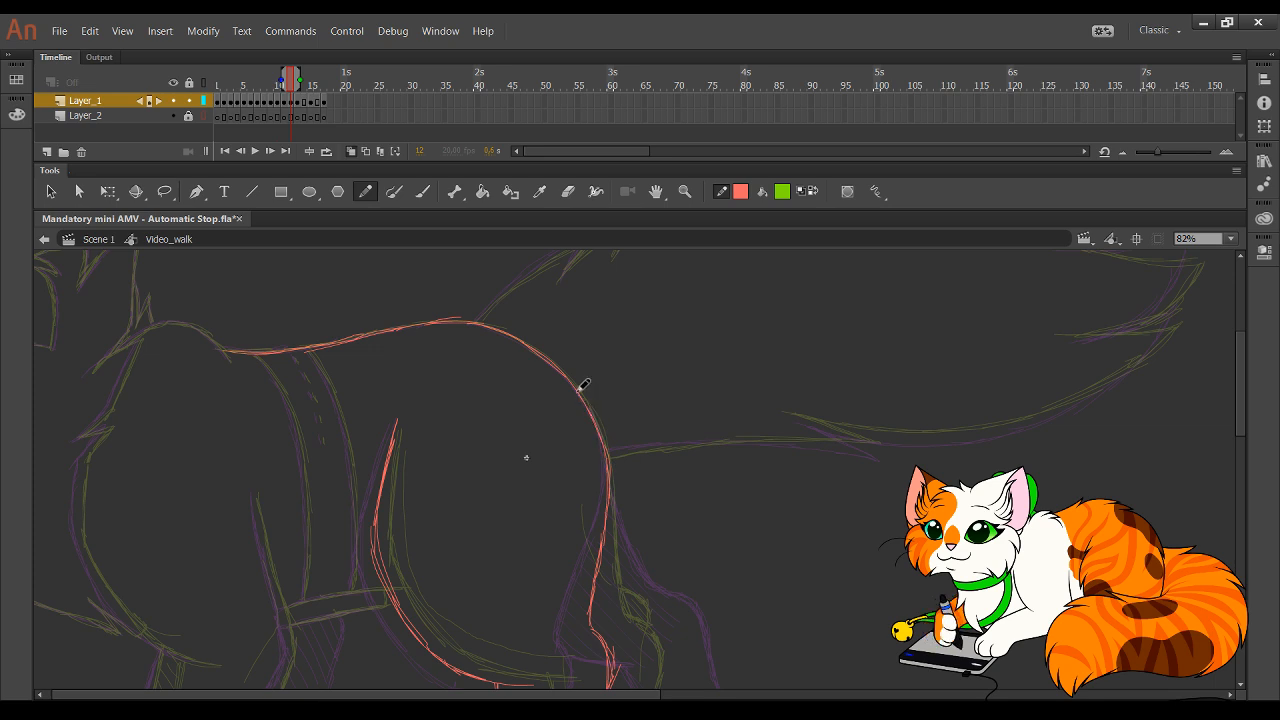
- Sketch the tail's lower edge from the rump to the tip, with pointed fur tufts midway and near the tip
scroll(610, 533, "down", 3)
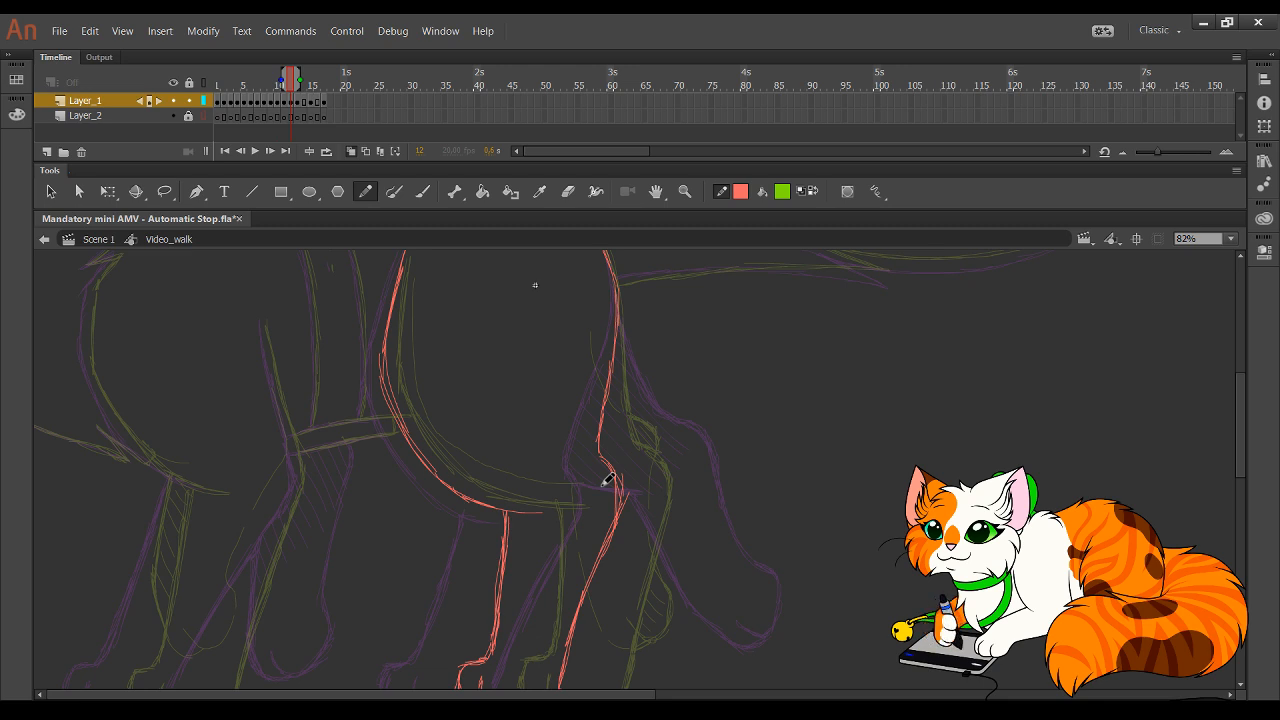
mouse_move(646, 428)
left_mouse_down()
mouse_move(602, 361)
mouse_move(572, 382)
mouse_move(561, 317)
left_mouse_up()
left_click_drag(557, 366, 559, 347)
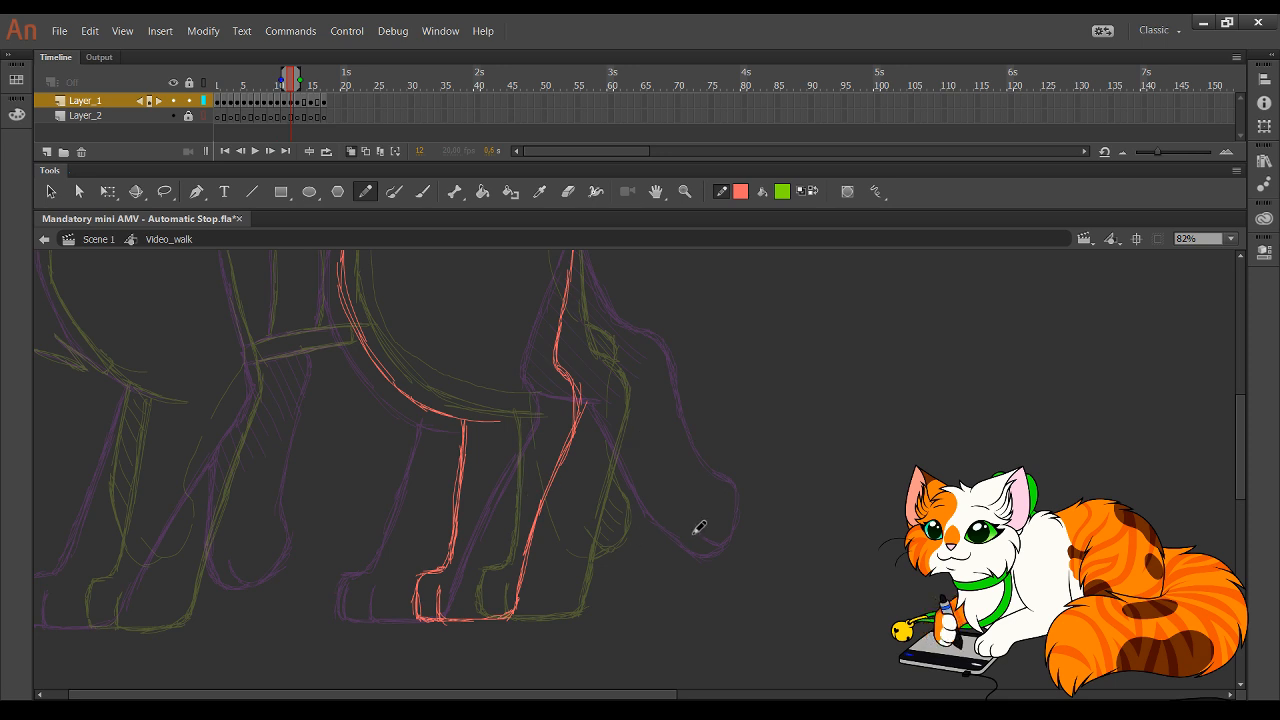
left_click_drag(665, 264, 611, 437)
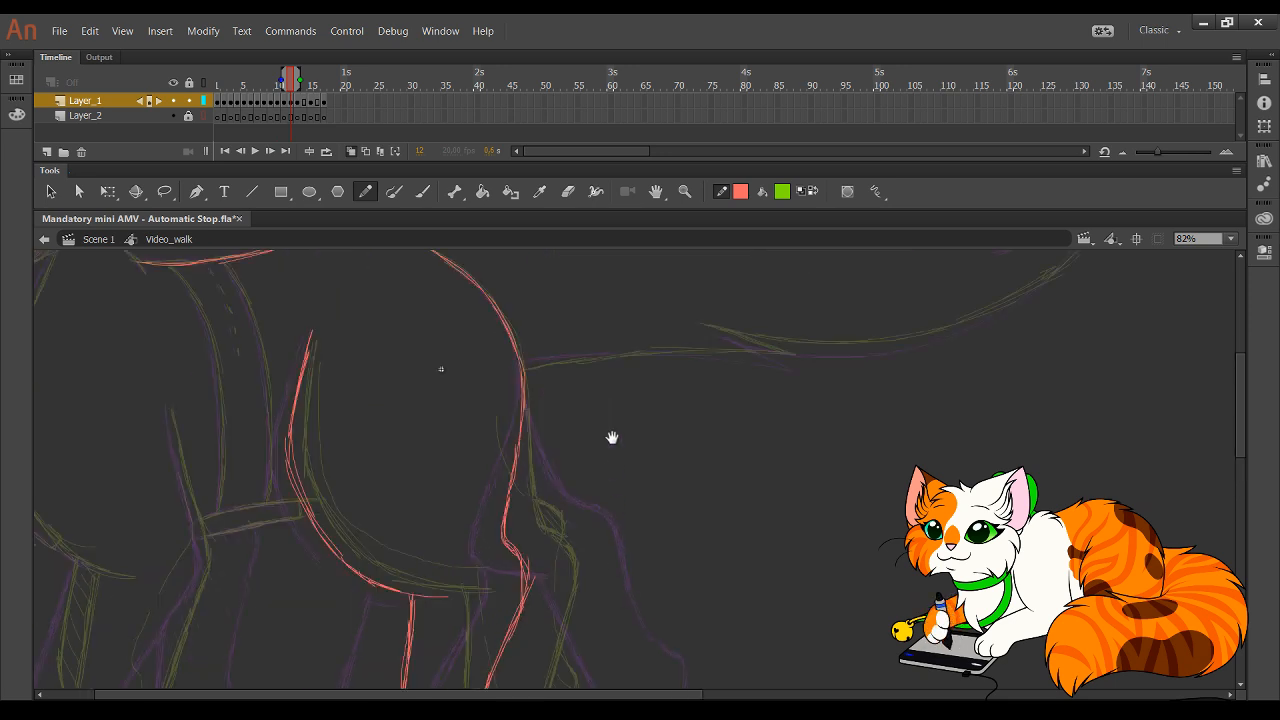
left_click_drag(611, 369, 608, 531)
left_click_drag(751, 503, 551, 517)
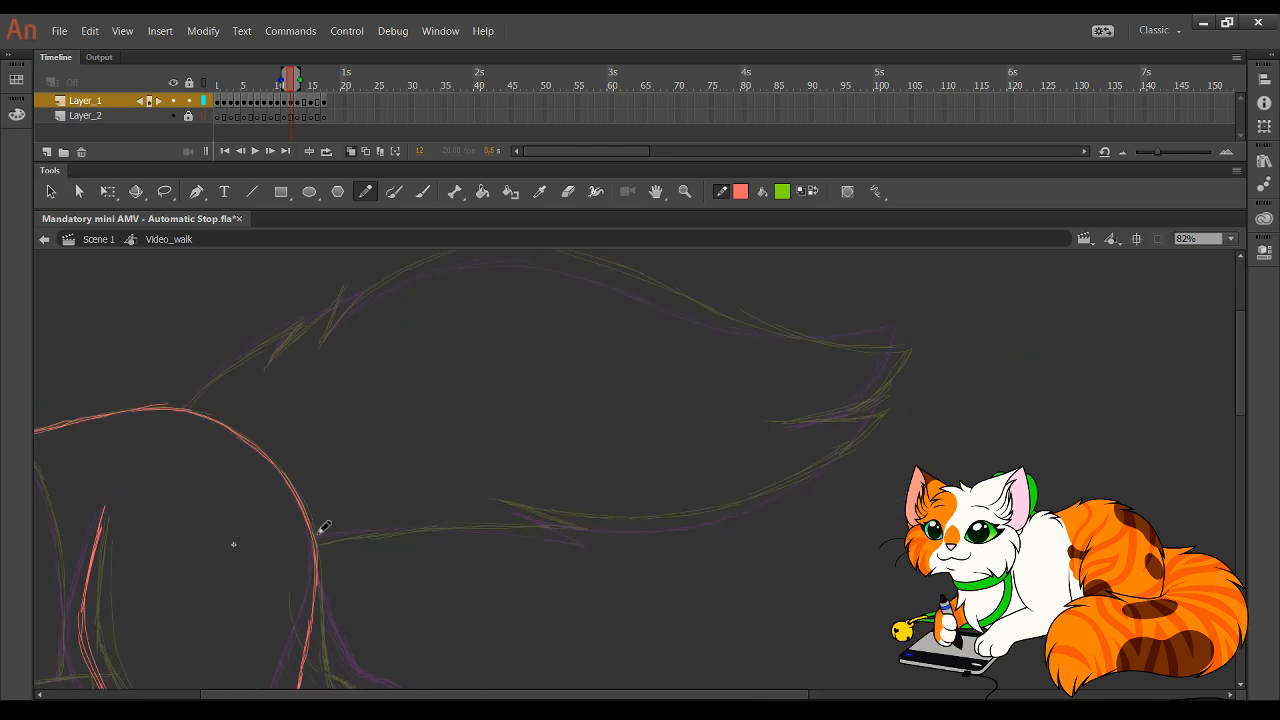
mouse_move(318, 540)
left_mouse_down()
mouse_move(486, 523)
mouse_move(598, 537)
mouse_move(499, 503)
mouse_move(643, 525)
left_mouse_up()
mouse_move(560, 517)
left_mouse_down()
mouse_move(740, 519)
mouse_move(605, 523)
mouse_move(703, 510)
mouse_move(601, 525)
mouse_move(686, 517)
left_mouse_up()
key("ctrl+z")
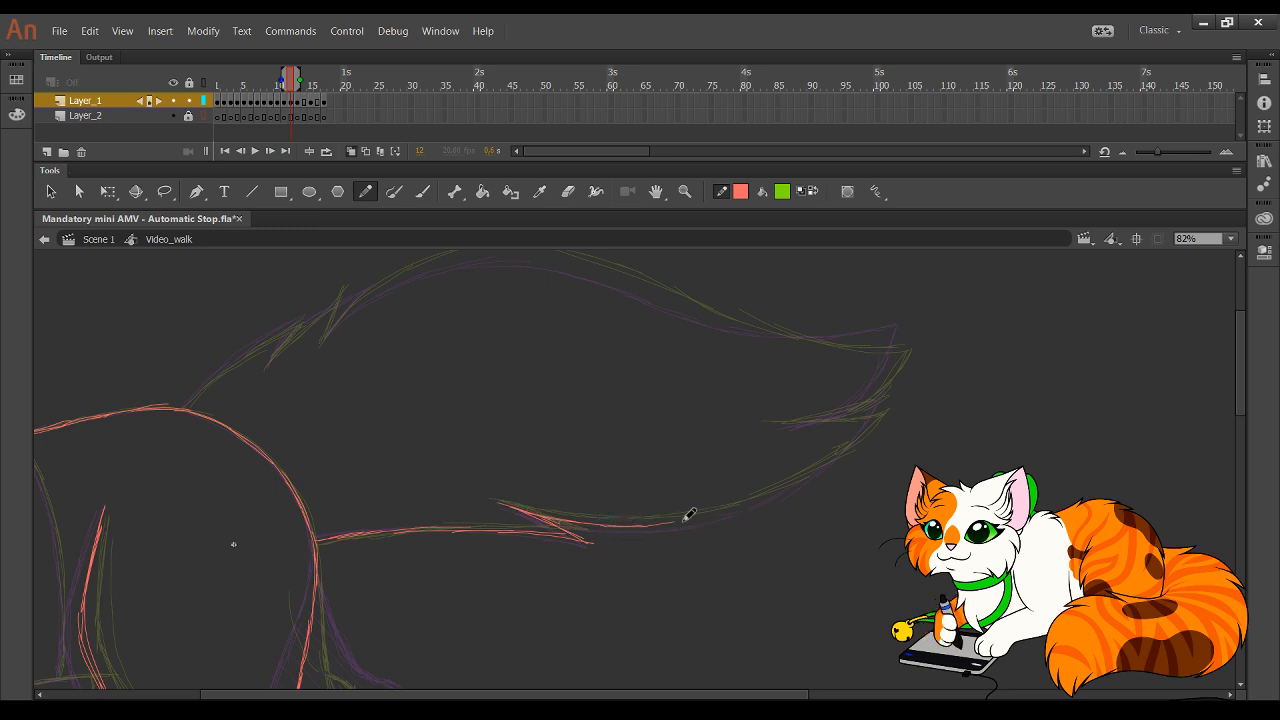
mouse_move(667, 517)
left_mouse_down()
mouse_move(766, 499)
mouse_move(687, 519)
mouse_move(795, 481)
mouse_move(745, 505)
mouse_move(873, 421)
mouse_move(823, 468)
mouse_move(884, 403)
mouse_move(772, 427)
mouse_move(837, 413)
mouse_move(822, 423)
mouse_move(780, 429)
mouse_move(877, 376)
mouse_move(787, 427)
mouse_move(871, 389)
mouse_move(907, 346)
left_mouse_up()
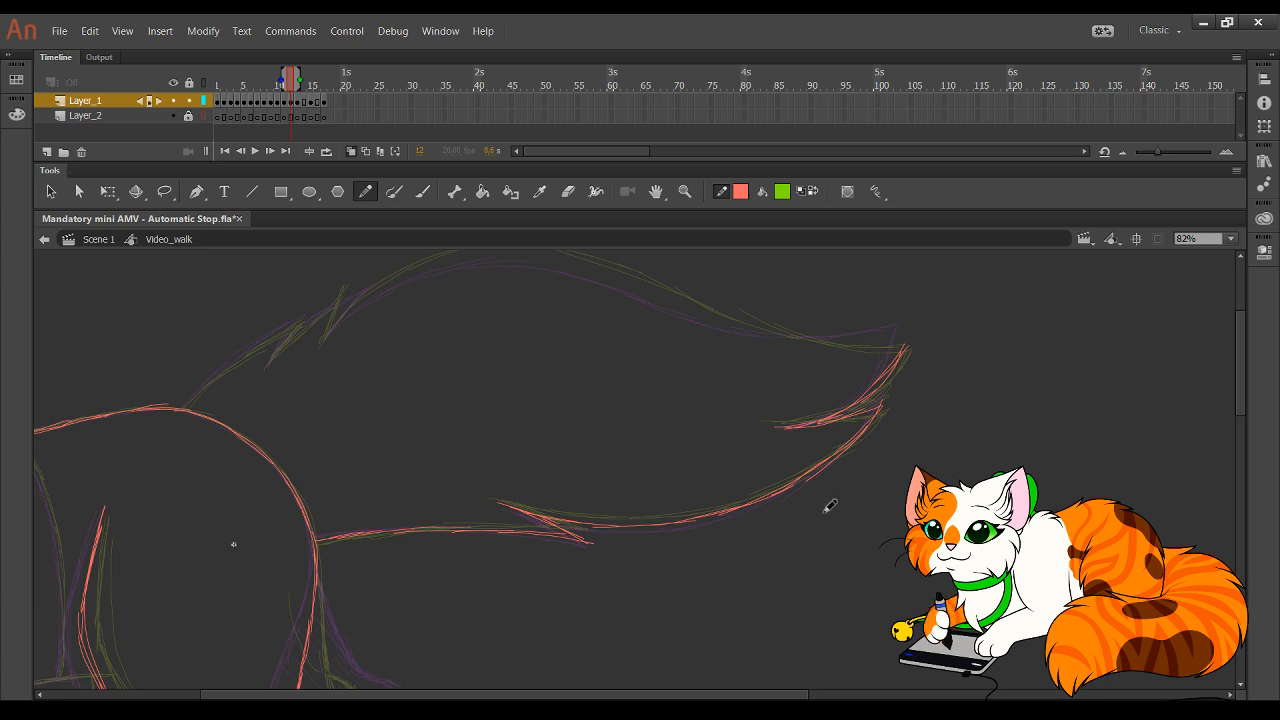
- Sketch the upper edge of the tail's base from the rump, redoing the first stroke and adding two pointed fur tufts
left_click_drag(187, 405, 231, 361)
key("ctrl+z")
key("ctrl+z")
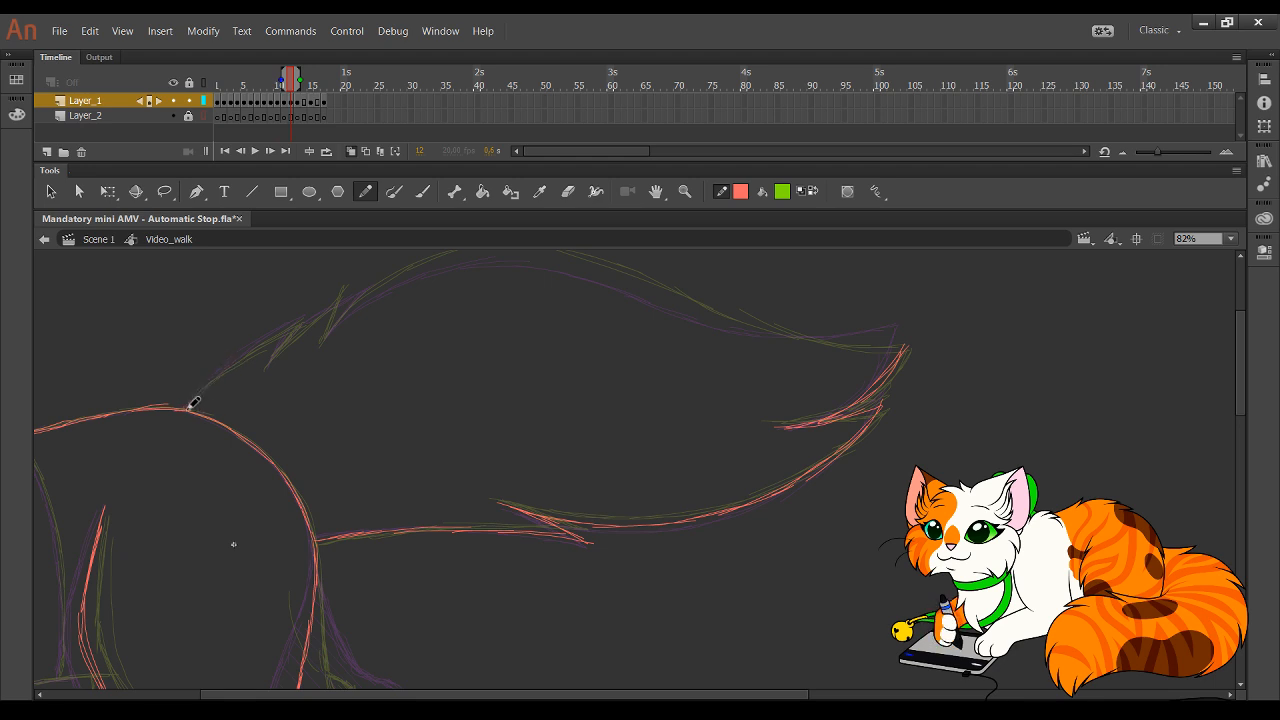
left_click_drag(189, 408, 284, 333)
left_click_drag(218, 377, 298, 323)
mouse_move(246, 355)
left_mouse_down()
mouse_move(303, 320)
mouse_move(271, 361)
mouse_move(358, 288)
mouse_move(322, 321)
mouse_move(359, 289)
mouse_move(328, 338)
left_mouse_up()
left_click_drag(355, 293, 323, 342)
left_click_drag(357, 290, 317, 355)
- Sketch the tail's upper arc from the fur tufts to the tip, undoing the misplaced strokes
mouse_move(533, 329)
left_mouse_down()
mouse_move(411, 411)
mouse_move(406, 402)
left_mouse_up()
mouse_move(214, 397)
left_mouse_down()
mouse_move(237, 366)
mouse_move(403, 320)
mouse_move(468, 330)
left_mouse_up()
mouse_move(372, 325)
left_mouse_down()
mouse_move(421, 341)
mouse_move(362, 331)
mouse_move(474, 344)
mouse_move(388, 326)
mouse_move(594, 387)
mouse_move(785, 410)
left_mouse_up()
key("ctrl+z")
key("ctrl+z")
key("ctrl+z")
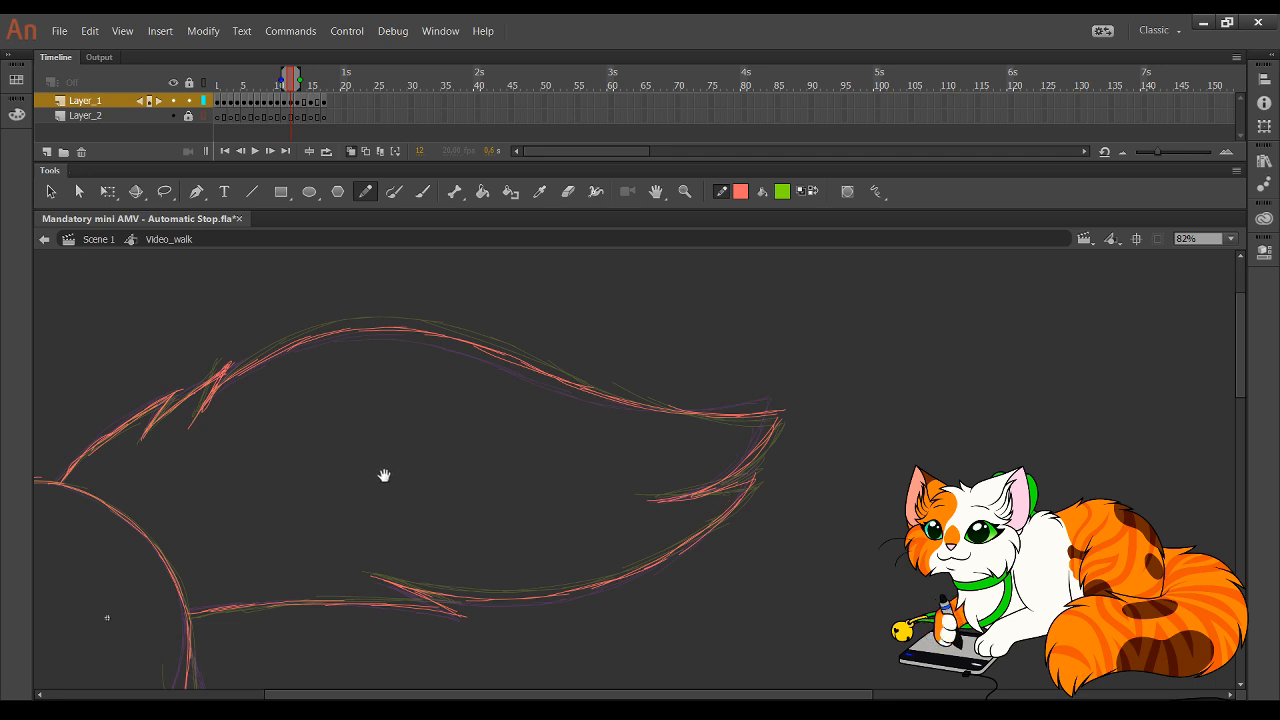
- Sketch the raised far hind paw's rounded toes and the lower leg's back edge, between the two onion-skinned poses
mouse_move(384, 476)
left_mouse_down()
mouse_move(694, 337)
mouse_move(772, 335)
left_mouse_up()
left_click_drag(426, 426, 464, 403)
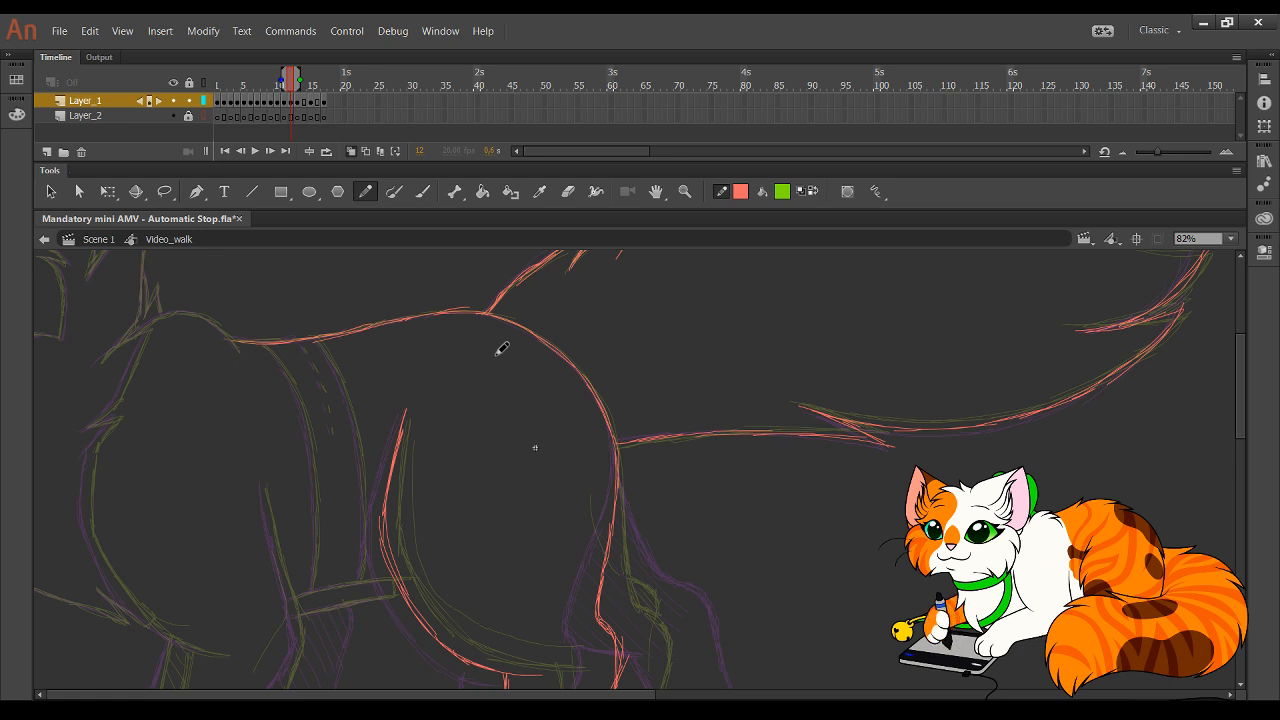
scroll(517, 423, "down", 5)
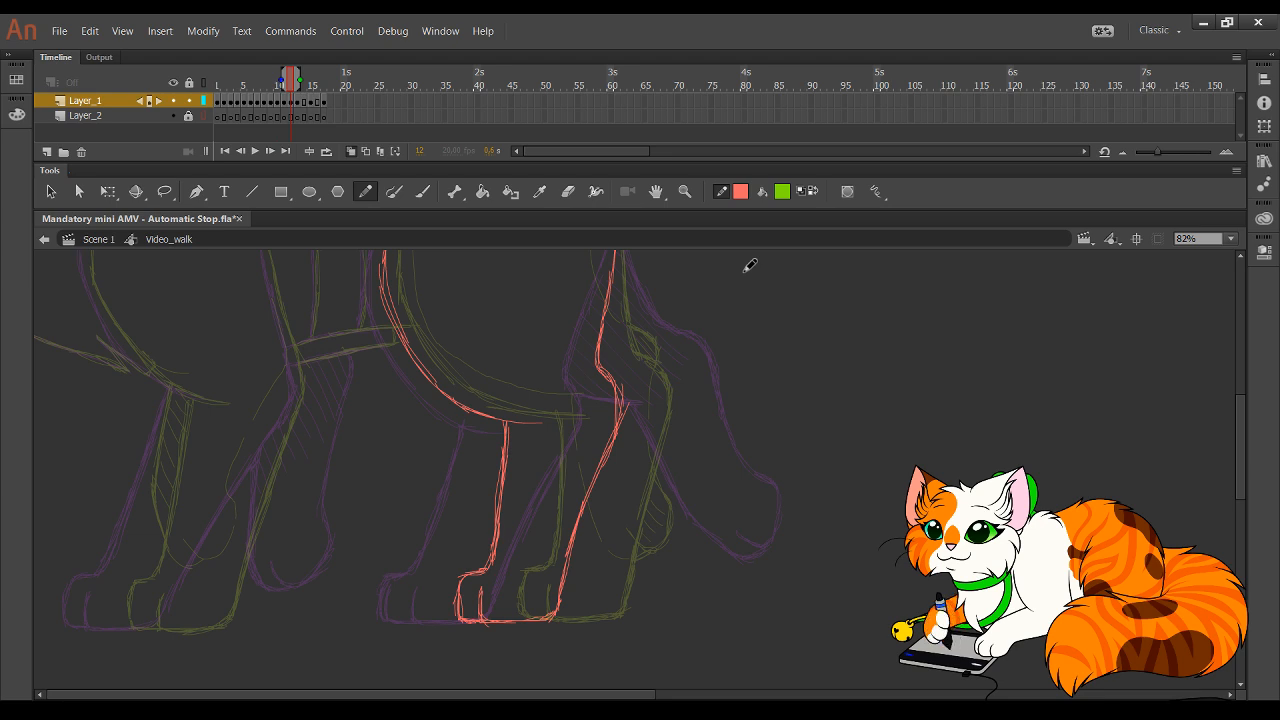
left_click(685, 191)
left_click_drag(536, 316, 891, 647)
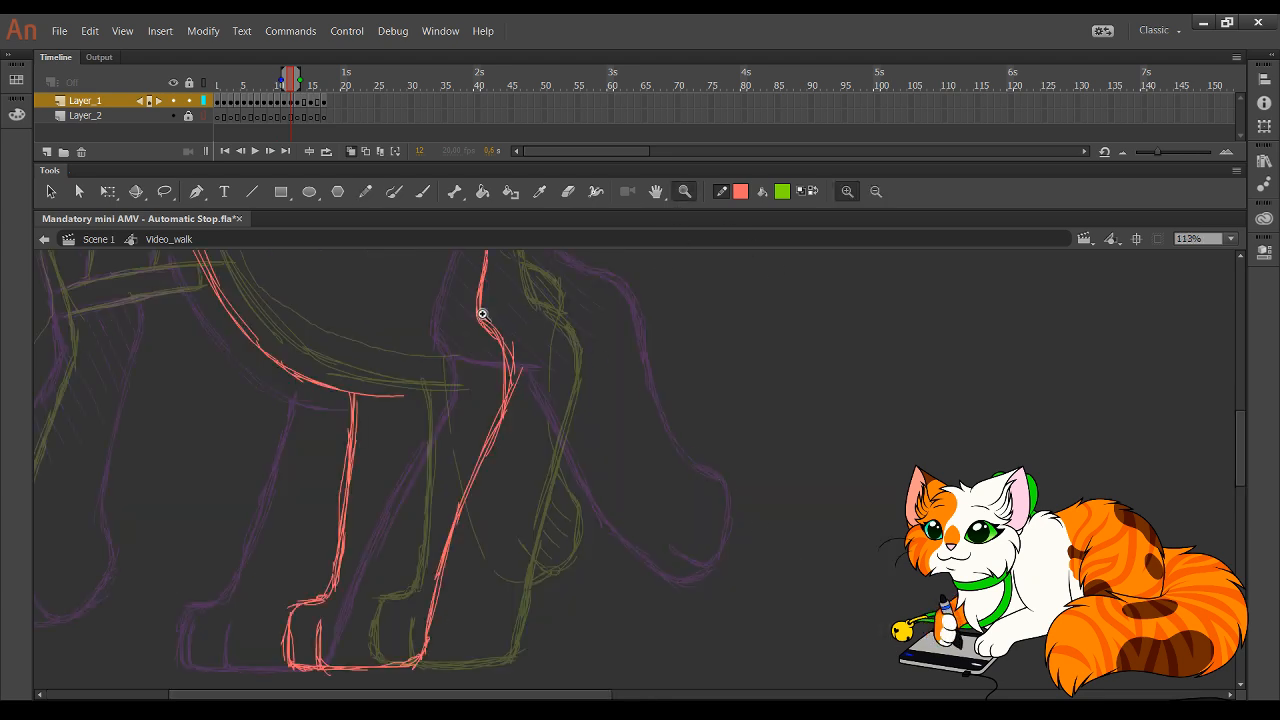
left_click(365, 194)
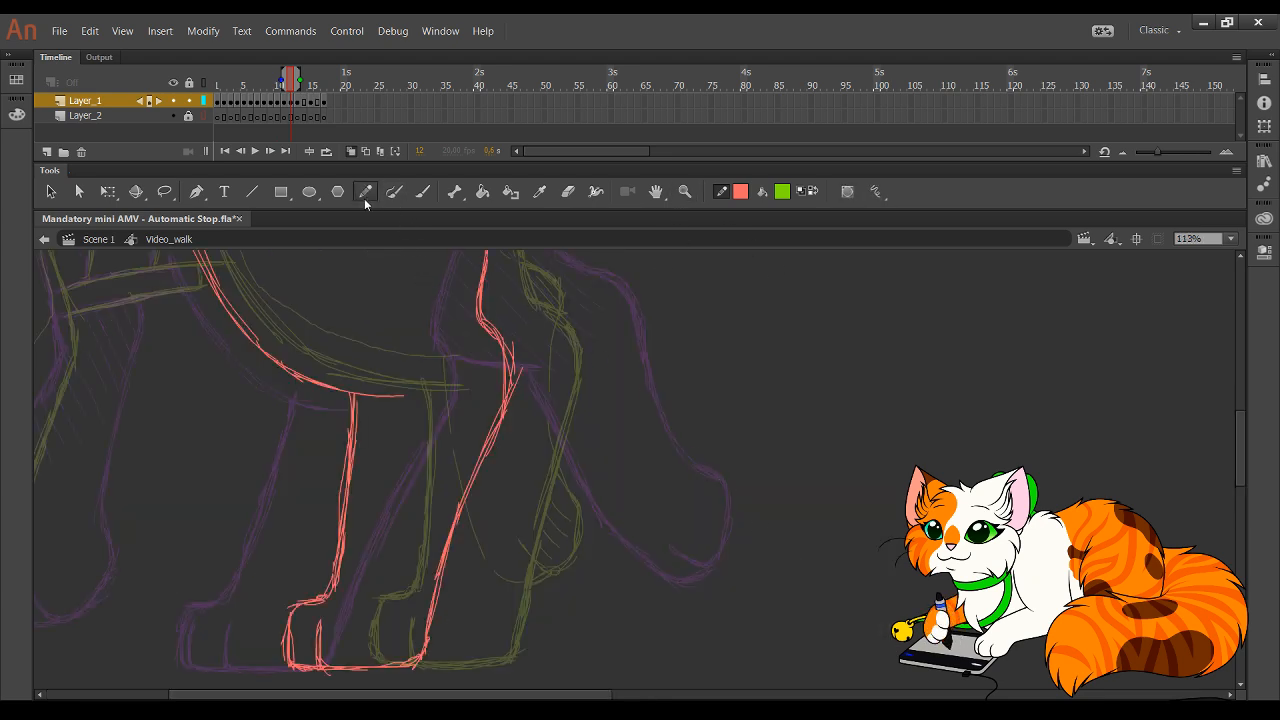
mouse_move(600, 549)
left_mouse_down()
mouse_move(630, 577)
mouse_move(590, 541)
mouse_move(621, 570)
mouse_move(612, 565)
mouse_move(647, 520)
left_mouse_up()
key("ctrl+z")
mouse_move(630, 565)
left_mouse_down()
mouse_move(639, 497)
mouse_move(626, 473)
mouse_move(649, 488)
mouse_move(601, 370)
left_mouse_up()
key("ctrl+z")
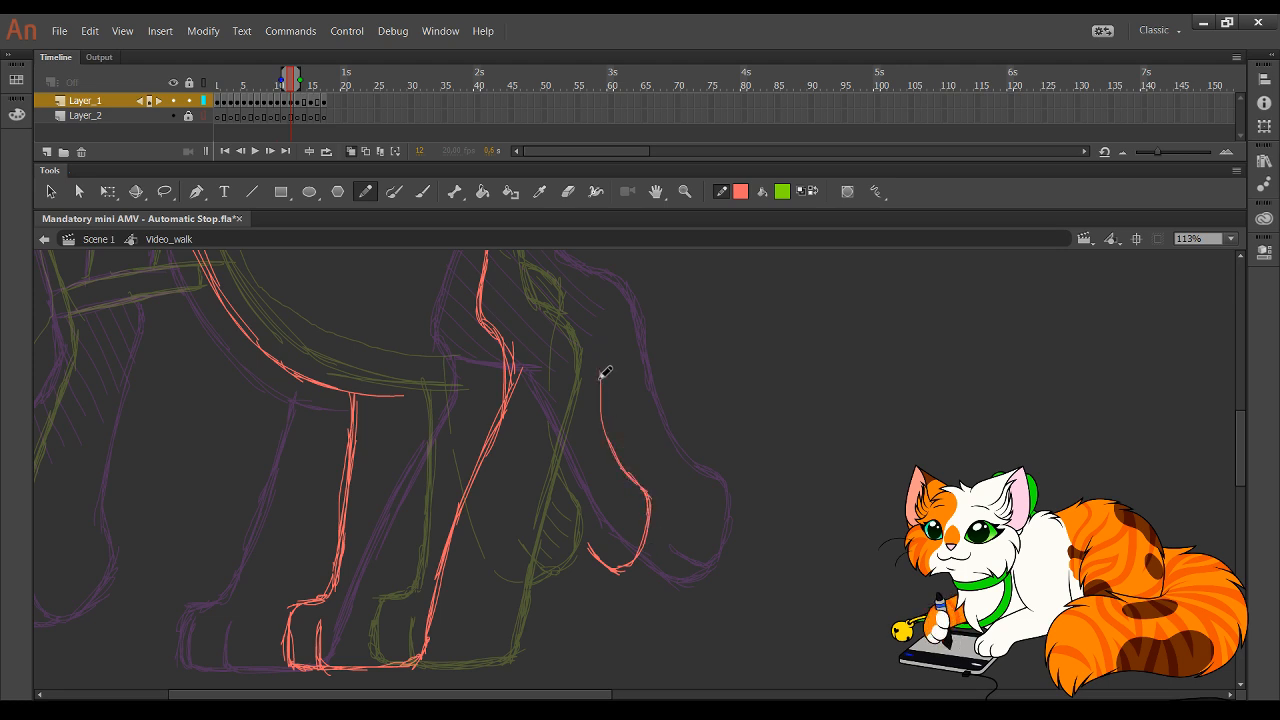
- Continue the far hind leg's back edge around the hock and up to the rump, redoing misplaced strokes
left_click_drag(606, 432, 597, 290)
key("ctrl+z")
left_click_drag(600, 386, 595, 279)
mouse_move(599, 345)
left_mouse_down()
mouse_move(594, 294)
mouse_move(560, 262)
mouse_move(647, 399)
mouse_move(611, 417)
mouse_move(570, 389)
mouse_move(560, 366)
mouse_move(585, 406)
mouse_move(554, 313)
mouse_move(576, 406)
mouse_move(555, 315)
mouse_move(546, 321)
mouse_move(585, 405)
mouse_move(548, 326)
left_mouse_up()
key("space")
key("ctrl+z")
key("ctrl+z")
left_click_drag(583, 411, 558, 358)
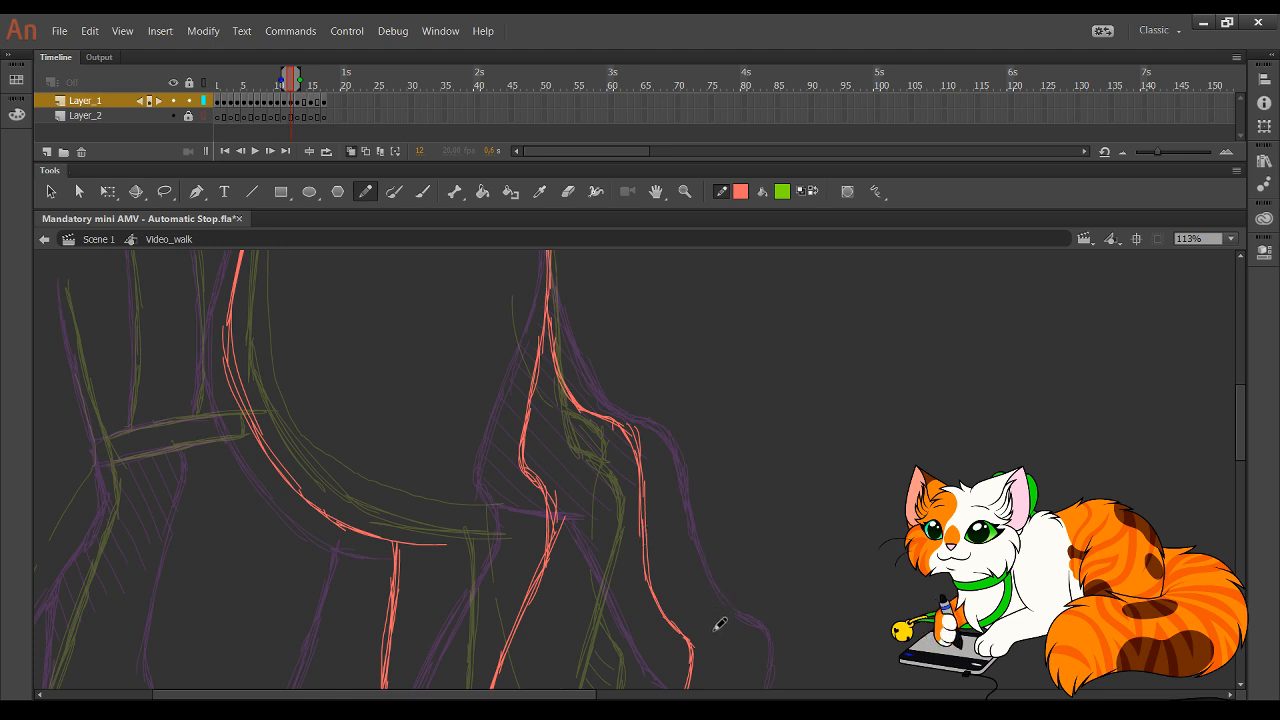
- Sketch the raised far hind paw's underside and the lower leg's front edge up to the near leg, redoing the upper part
mouse_move(663, 600)
left_mouse_down()
mouse_move(691, 480)
mouse_move(703, 481)
left_mouse_up()
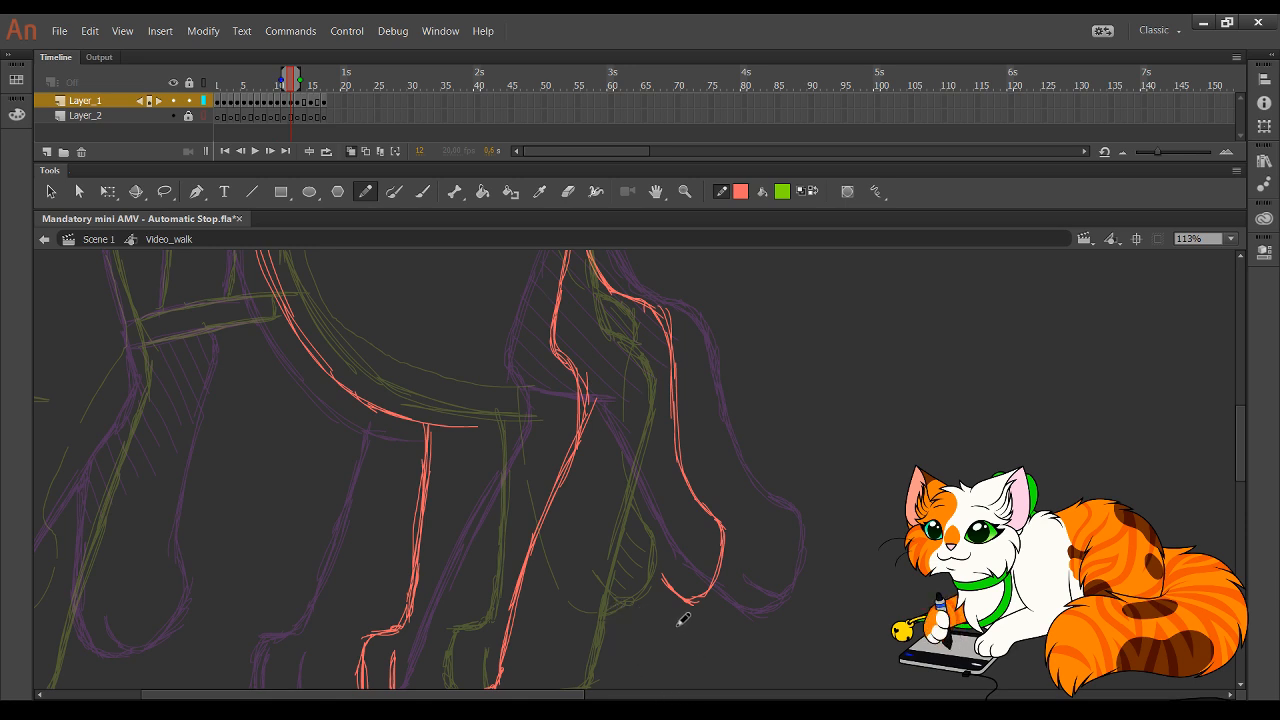
mouse_move(695, 592)
left_mouse_down()
mouse_move(645, 611)
mouse_move(663, 595)
mouse_move(631, 596)
mouse_move(592, 471)
left_mouse_up()
left_click_drag(615, 572, 583, 450)
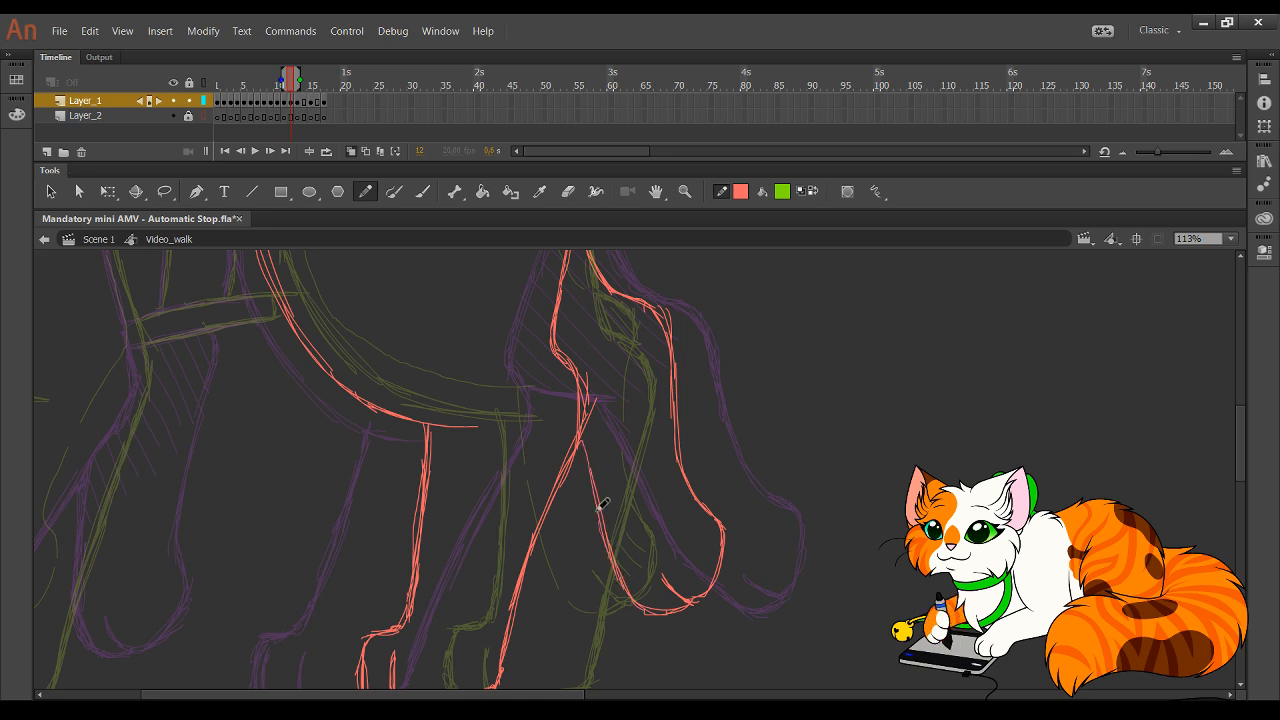
left_click_drag(600, 518, 579, 442)
key("ctrl+z")
key("ctrl+z")
key("ctrl+z")
key("ctrl+z")
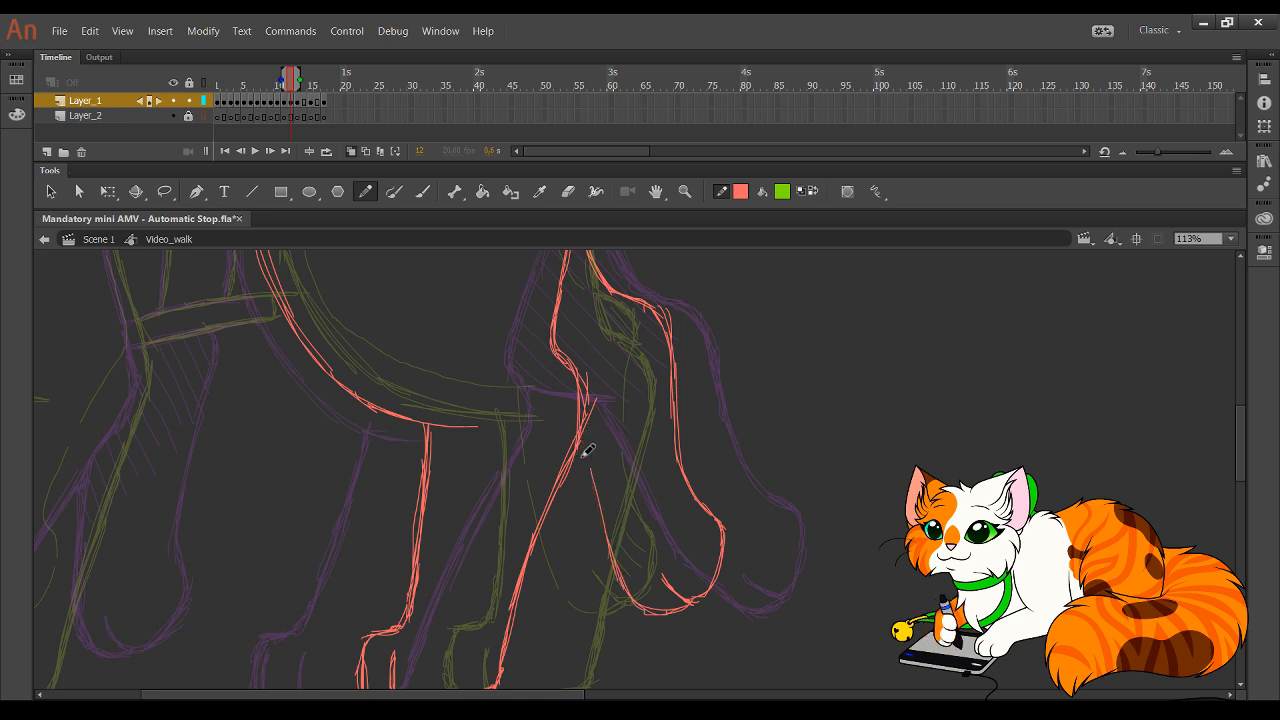
left_click_drag(617, 573, 593, 480)
left_click_drag(607, 532, 579, 450)
left_click_drag(595, 495, 581, 436)
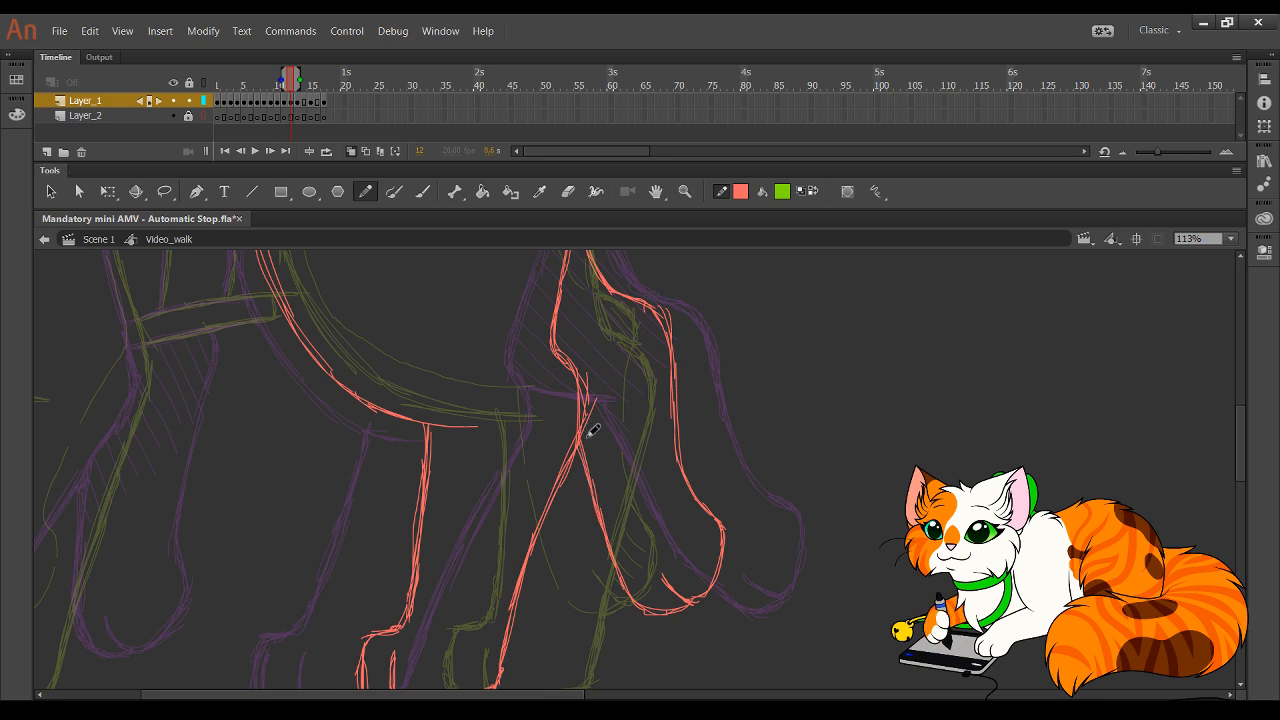
- Shade the far hind leg with diagonal hatching from the upper thigh down to the lower leg, undoing a misplaced stroke
left_click_drag(669, 460, 662, 526)
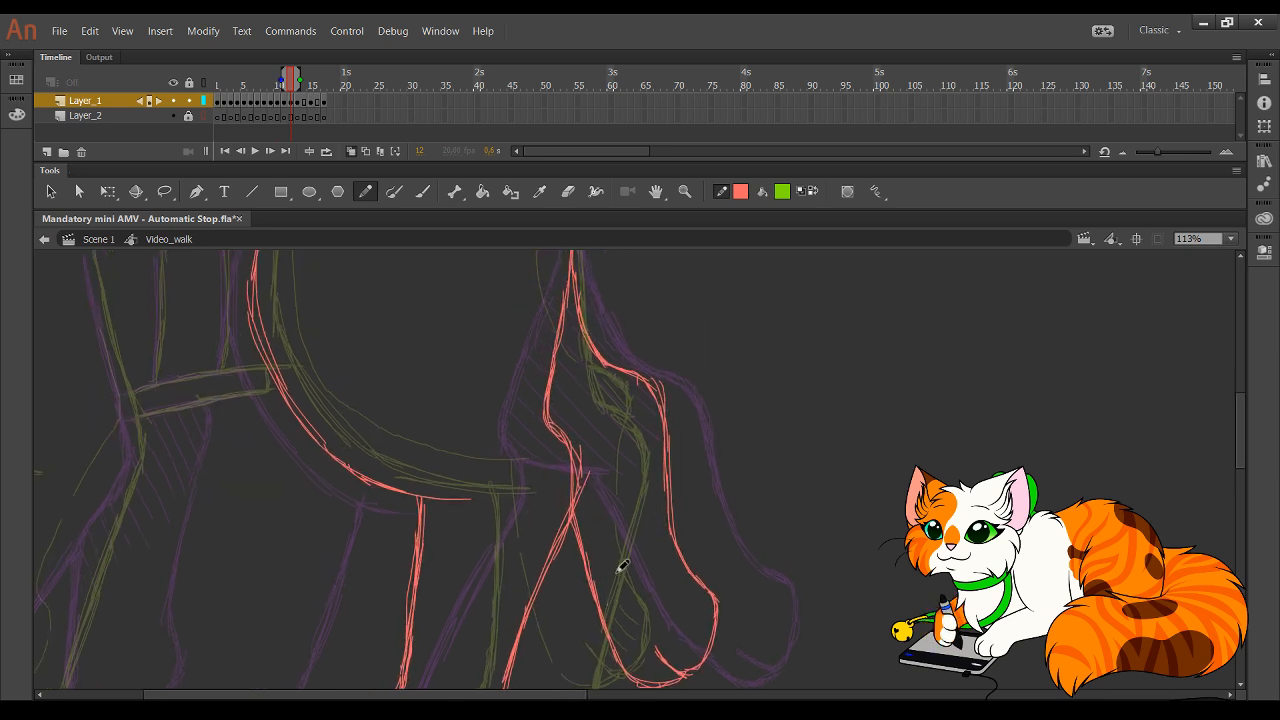
mouse_move(614, 572)
left_mouse_down()
mouse_move(580, 493)
mouse_move(631, 543)
mouse_move(553, 392)
mouse_move(598, 425)
mouse_move(566, 352)
mouse_move(649, 465)
left_mouse_up()
mouse_move(565, 325)
left_mouse_down()
mouse_move(662, 448)
mouse_move(654, 416)
left_mouse_up()
key("ctrl+z")
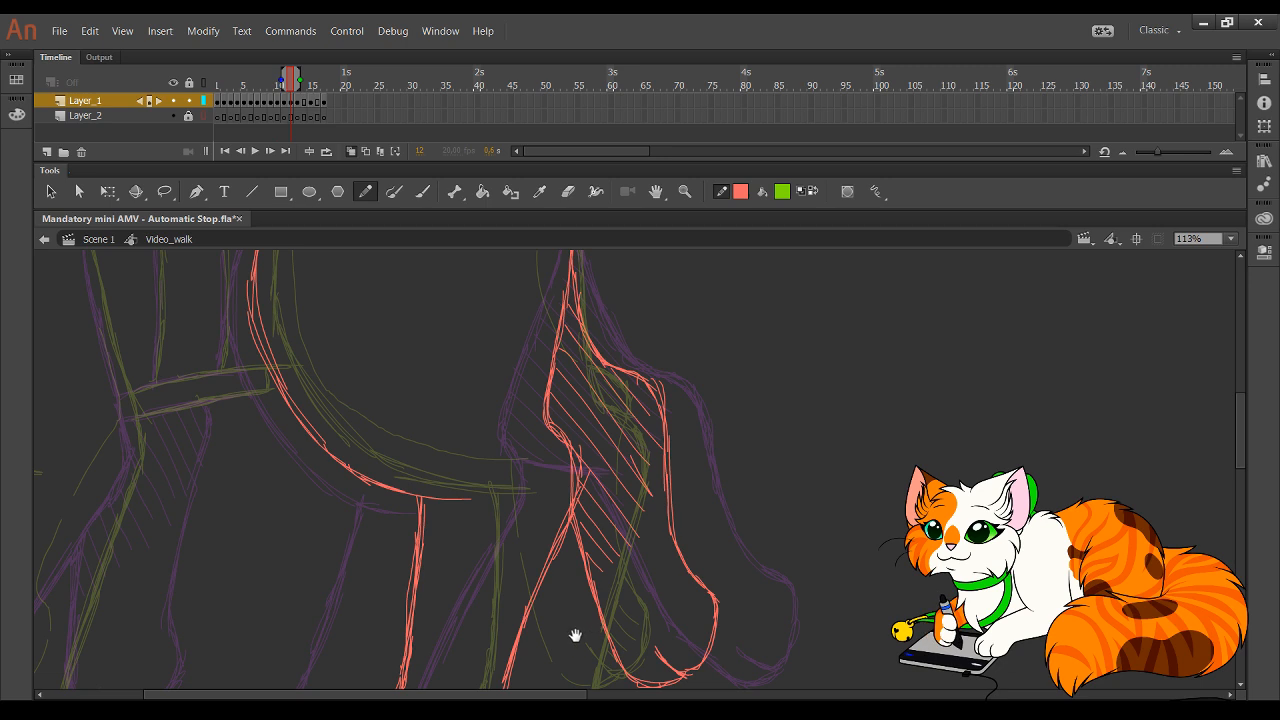
- Sketch the upper belly line from the front leg's elbow to the near hind thigh, following the onion-skinned poses
left_click_drag(576, 635, 676, 512)
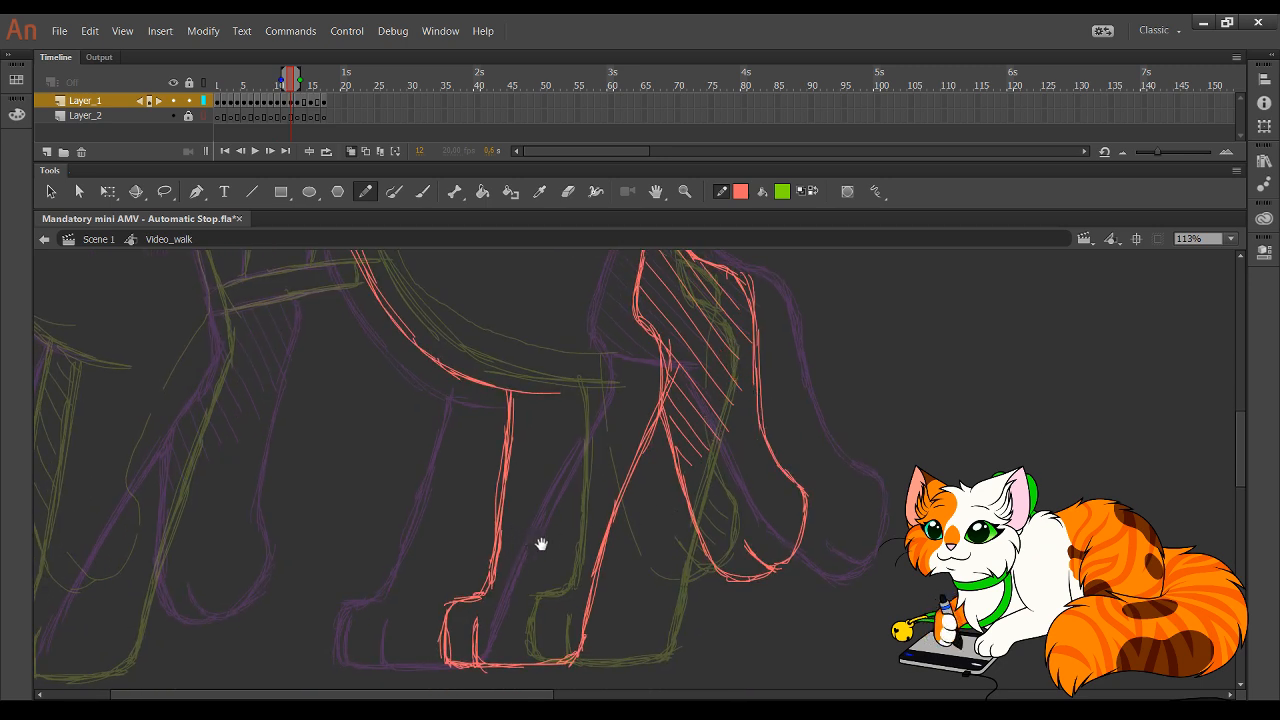
mouse_move(541, 544)
left_mouse_down()
mouse_move(621, 556)
mouse_move(577, 543)
mouse_move(740, 617)
mouse_move(742, 644)
left_mouse_up()
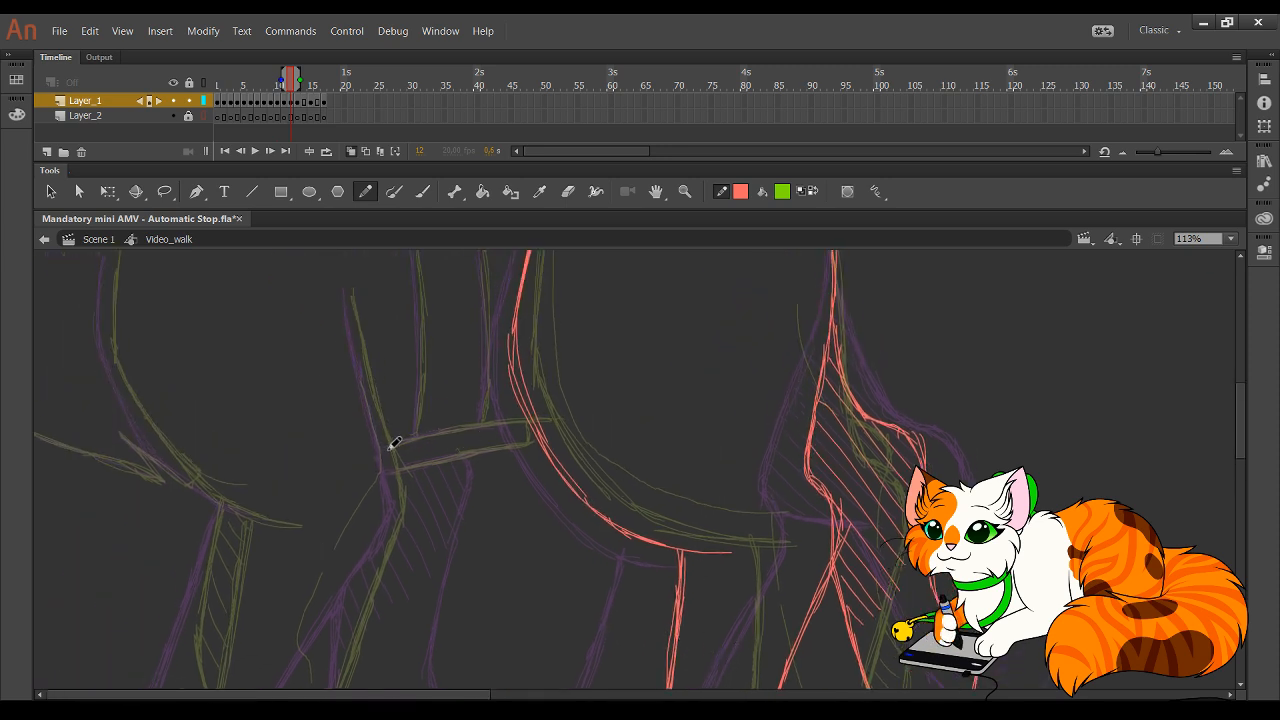
left_click_drag(394, 440, 510, 420)
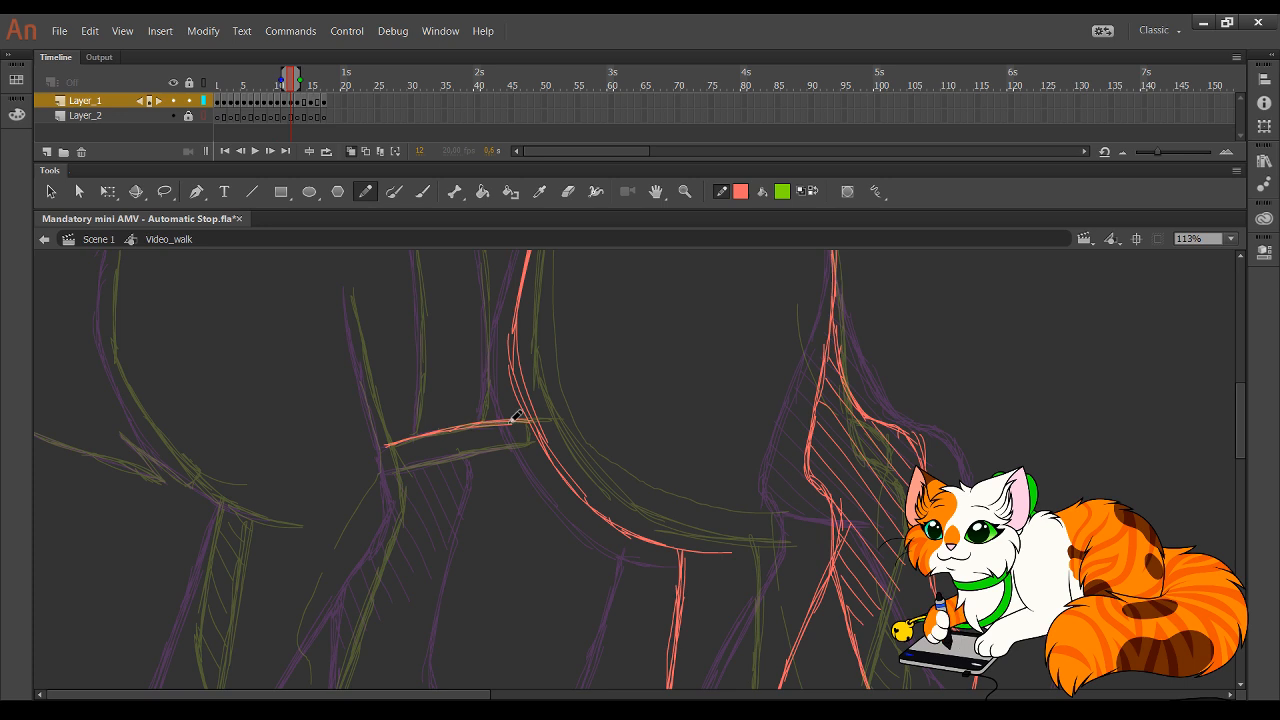
- Sketch the planted front paw's sole and the leg's back edge up past the elbow, between the two onion-skinned poses
scroll(492, 475, "down", 5)
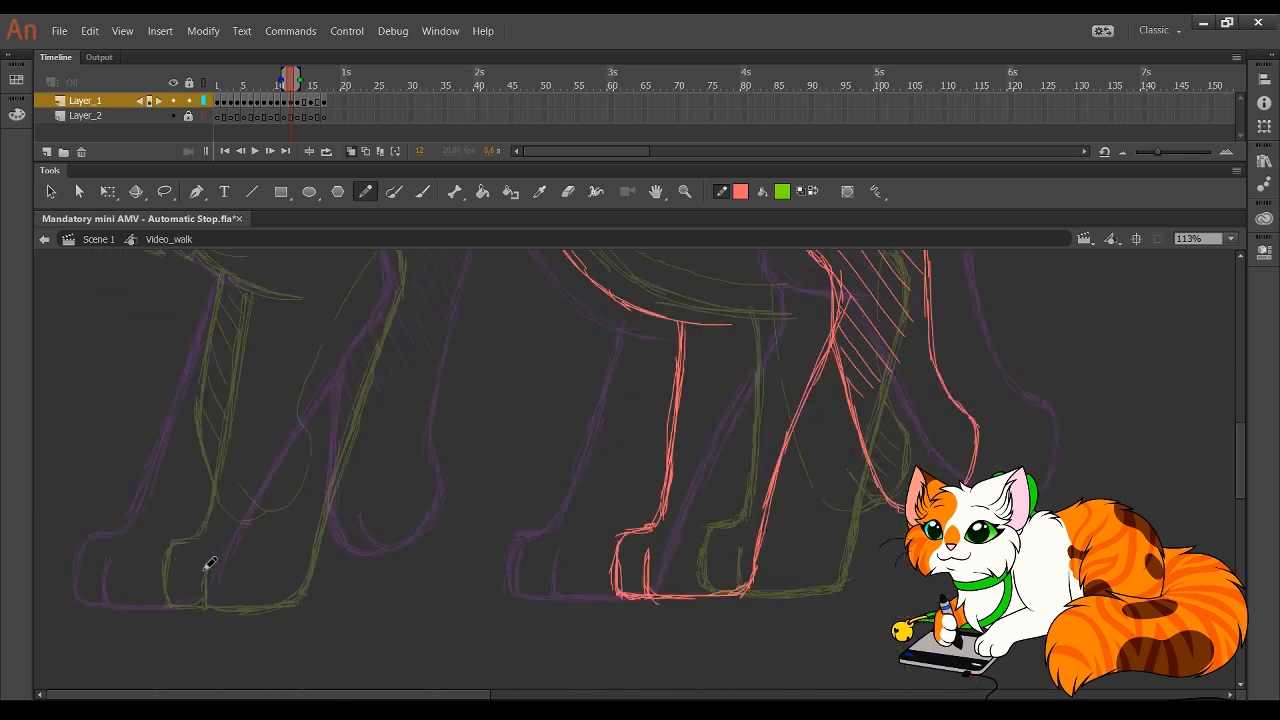
scroll(215, 567, "up", 2)
mouse_move(150, 588)
left_mouse_down()
mouse_move(151, 620)
mouse_move(189, 638)
mouse_move(249, 627)
mouse_move(208, 632)
mouse_move(254, 612)
mouse_move(261, 592)
left_mouse_up()
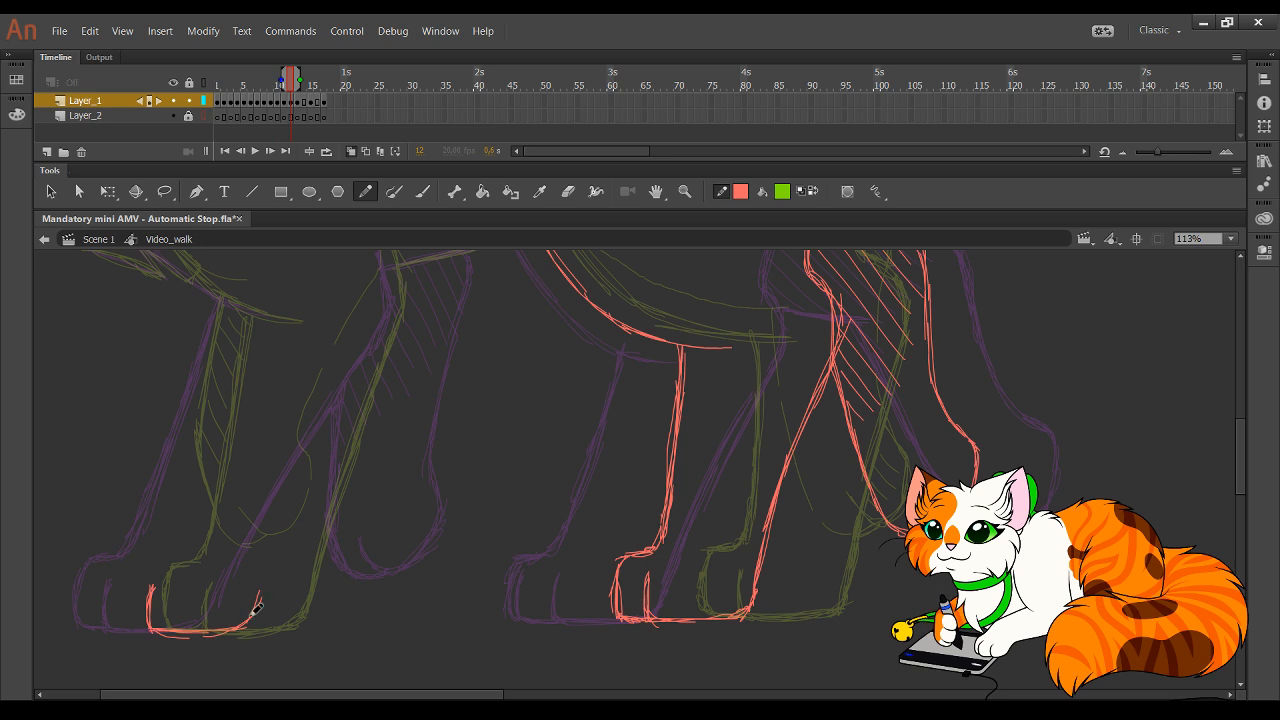
left_click_drag(254, 610, 358, 392)
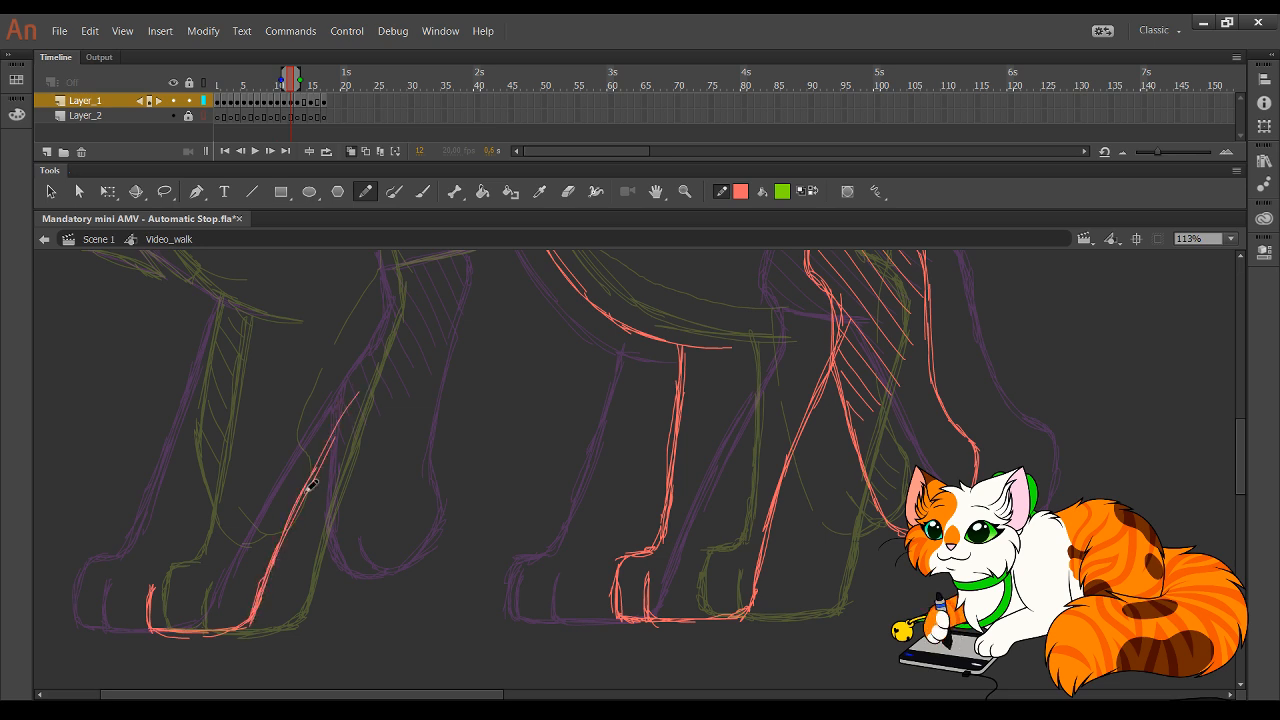
mouse_move(312, 486)
left_mouse_down()
mouse_move(400, 298)
mouse_move(380, 353)
left_mouse_up()
left_click_drag(501, 379, 629, 589)
mouse_move(535, 513)
left_mouse_down()
mouse_move(481, 315)
mouse_move(457, 391)
left_mouse_up()
- Sketch the chest curve from below the neck fur down to the top of the front leg, redoing the first strokes
left_click_drag(280, 331, 266, 436)
key("ctrl+z")
key("ctrl+z")
left_click_drag(271, 341, 269, 458)
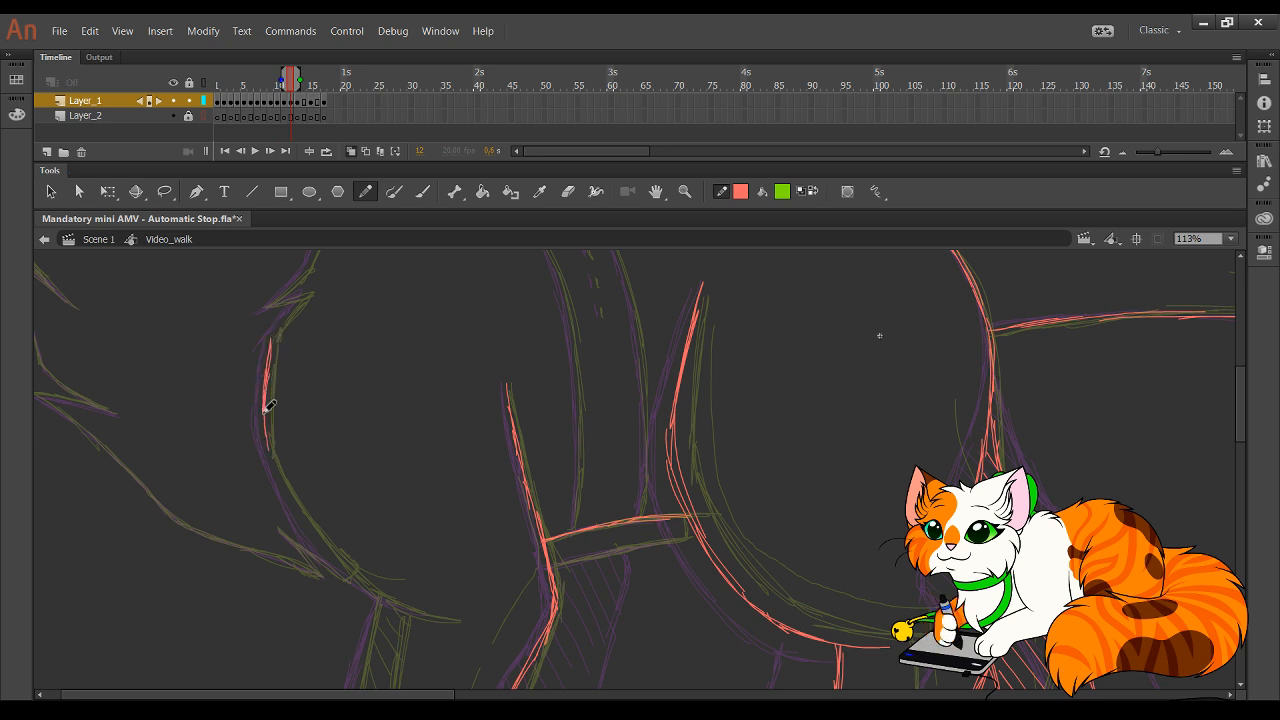
left_click_drag(264, 408, 326, 557)
left_click_drag(275, 466, 355, 584)
mouse_move(293, 500)
left_mouse_down()
mouse_move(330, 554)
mouse_move(455, 615)
left_mouse_up()
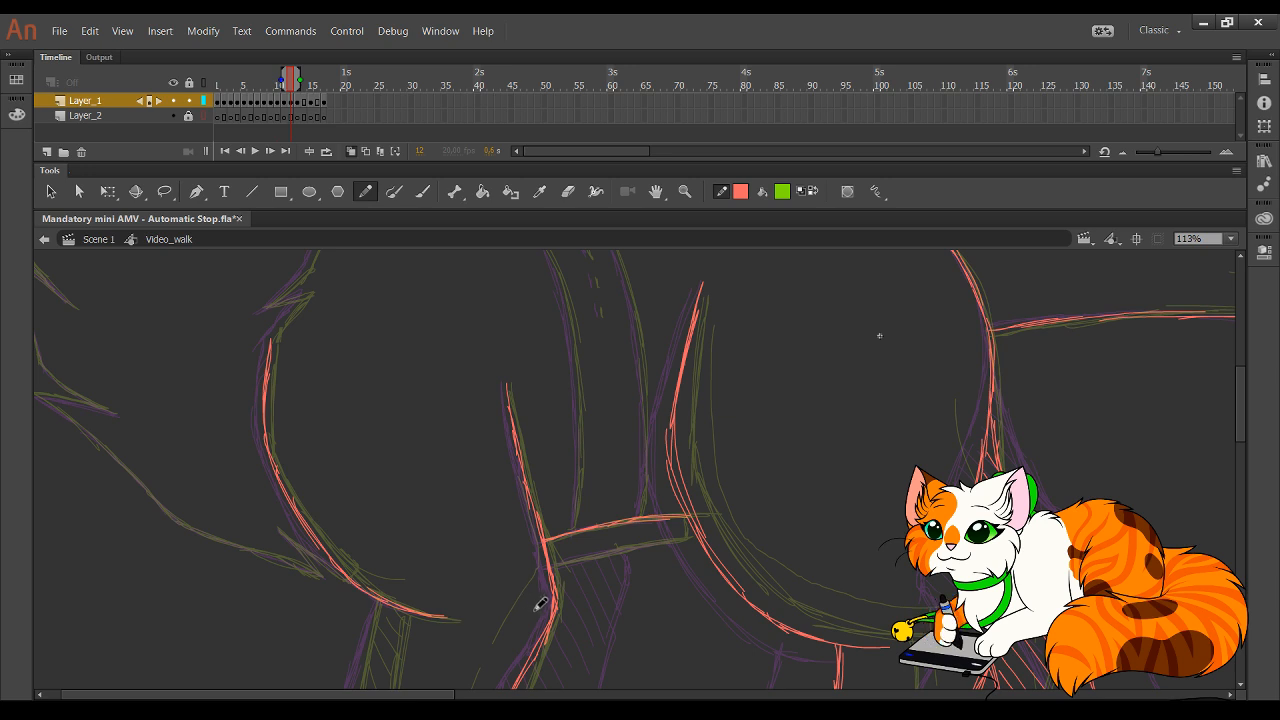
- With the Pencil, sketch the planted foreleg's front edge and its paw with a toe line on frame 12 of Layer_1
left_click_drag(563, 669, 606, 514)
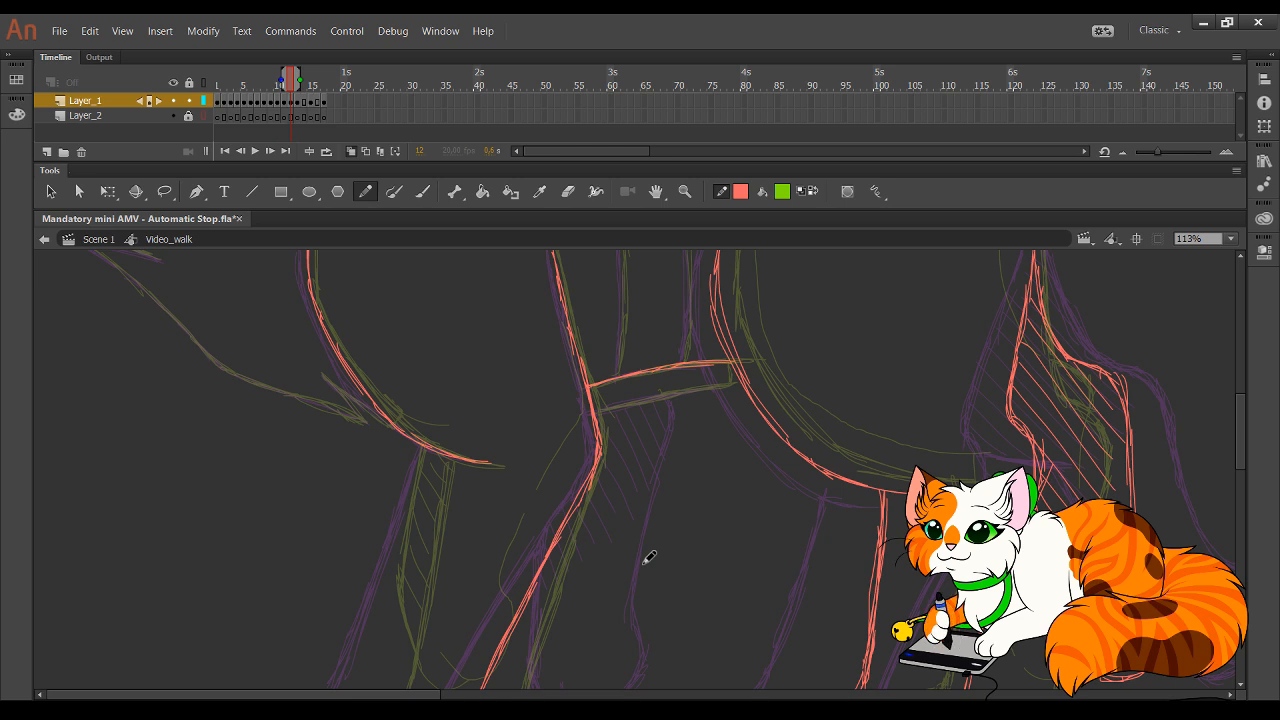
left_click_drag(479, 610, 562, 395)
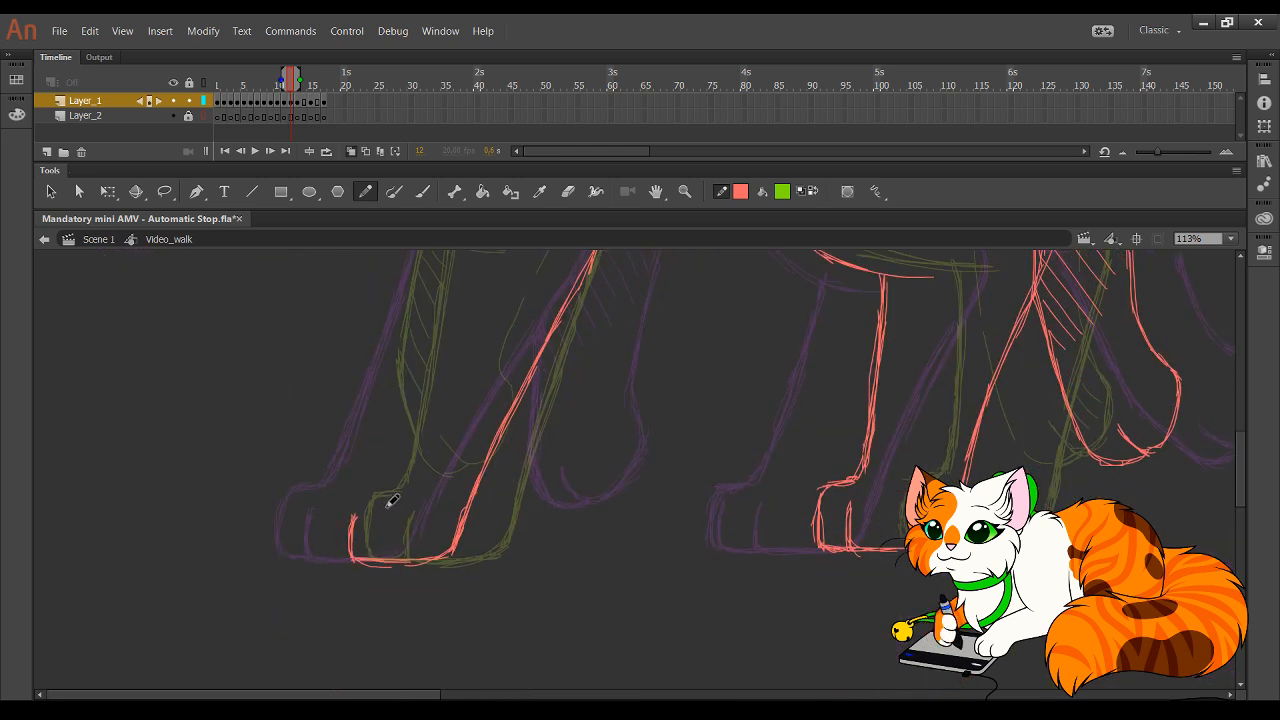
left_click_drag(441, 403, 445, 463)
left_click_drag(439, 289, 407, 430)
left_click_drag(437, 300, 390, 495)
mouse_move(427, 370)
left_mouse_down()
mouse_move(368, 545)
mouse_move(339, 551)
mouse_move(326, 621)
left_mouse_up()
key("ctrl+z")
mouse_move(330, 558)
left_mouse_down()
mouse_move(322, 610)
mouse_move(350, 617)
left_mouse_up()
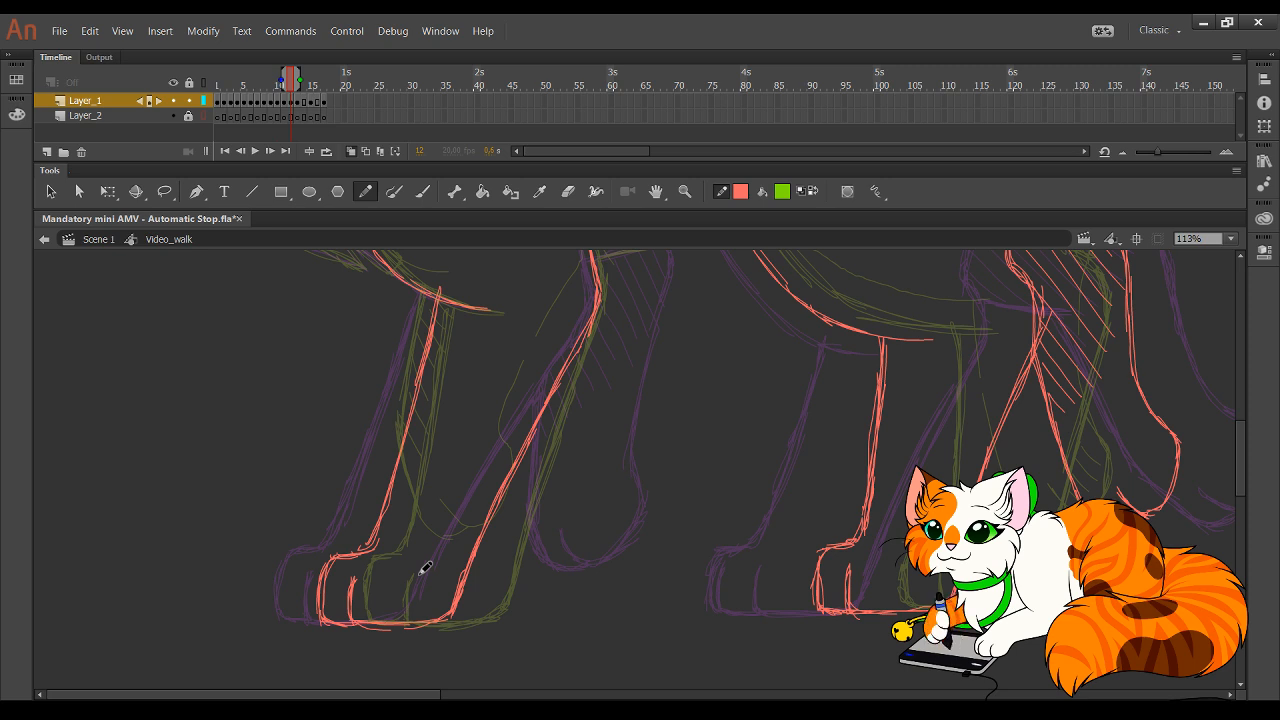
- Sketch the lower edge and end of the strap that runs from the foreleg to the belly
left_click_drag(532, 427, 504, 532)
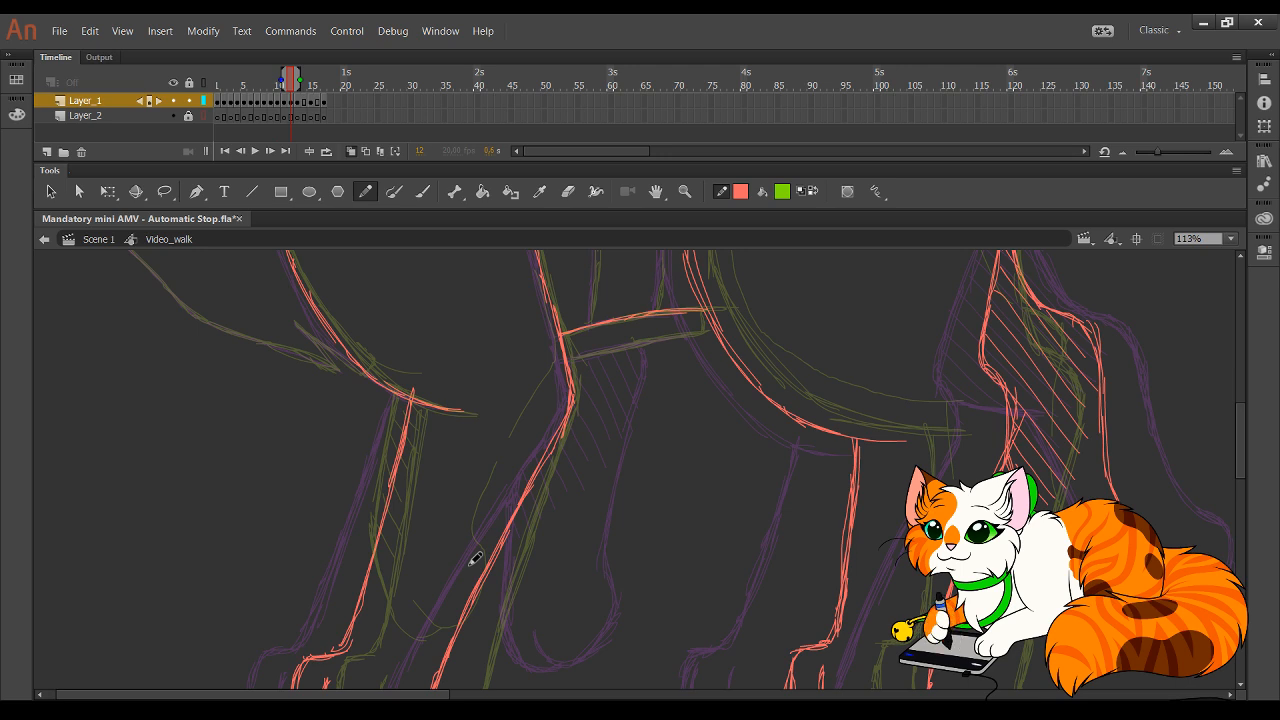
left_click_drag(605, 348, 705, 322)
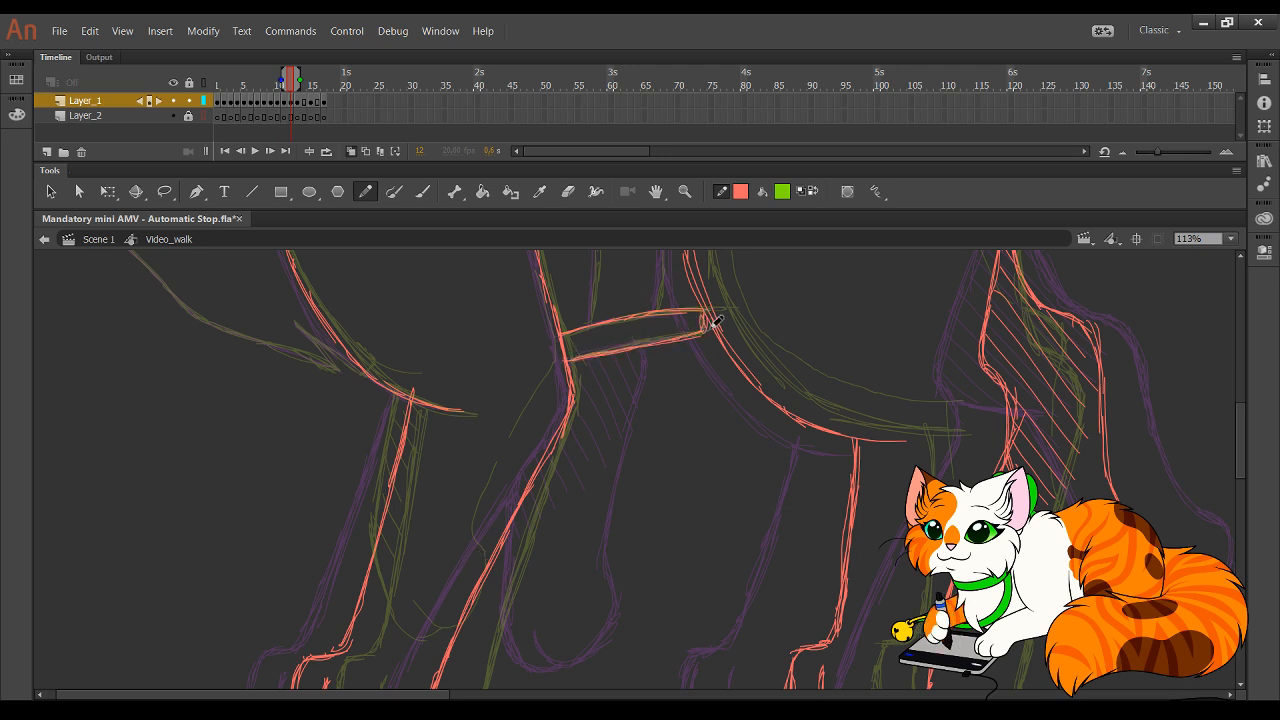
- Sketch the raised far foreleg with its bent paw behind the near foreleg and shade it with diagonal hatching
scroll(694, 491, "down", 3)
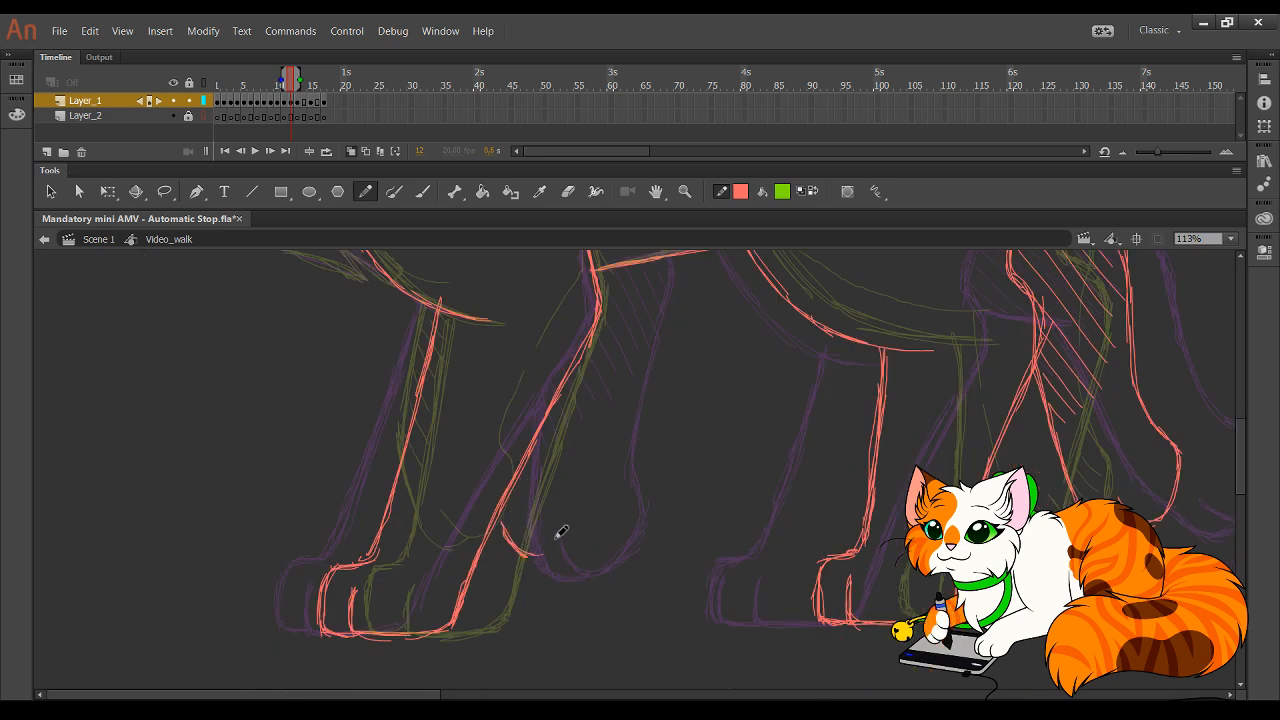
mouse_move(502, 522)
left_mouse_down()
mouse_move(566, 520)
mouse_move(582, 493)
mouse_move(575, 504)
mouse_move(570, 454)
mouse_move(612, 356)
left_mouse_up()
left_click_drag(572, 452, 613, 322)
left_click_drag(582, 403, 617, 308)
left_click_drag(607, 338, 627, 270)
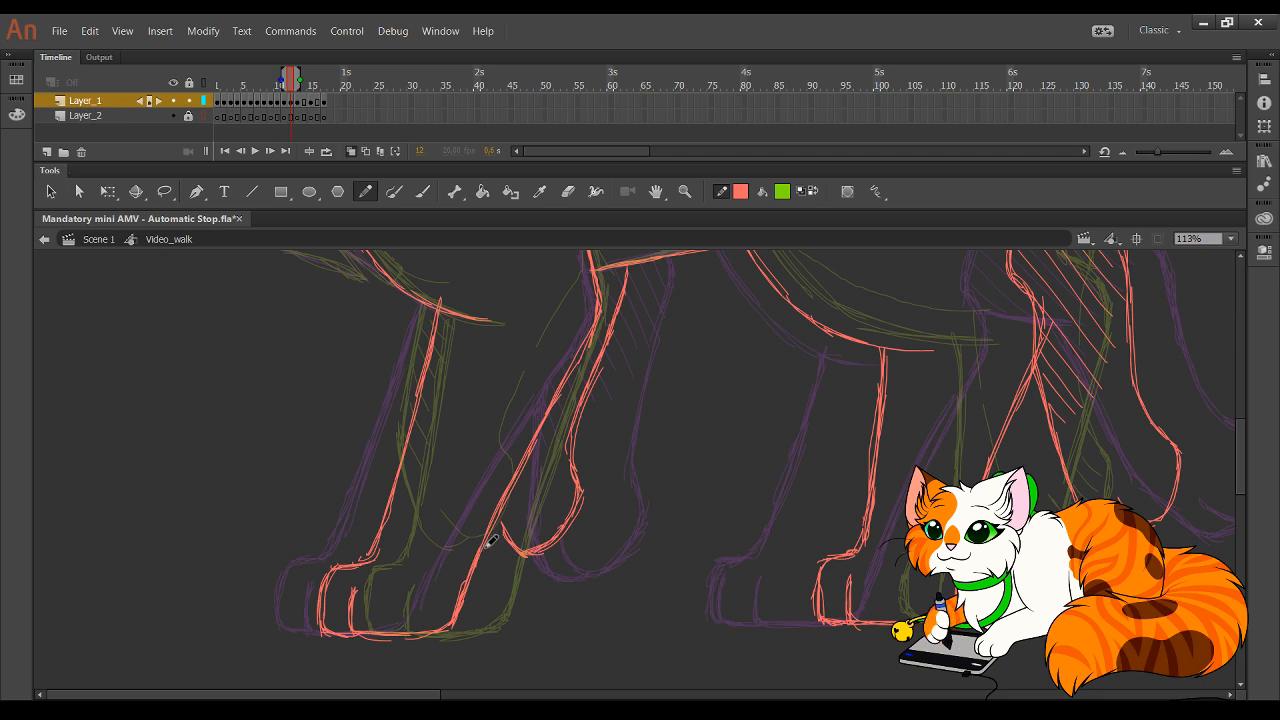
left_click_drag(484, 547, 518, 558)
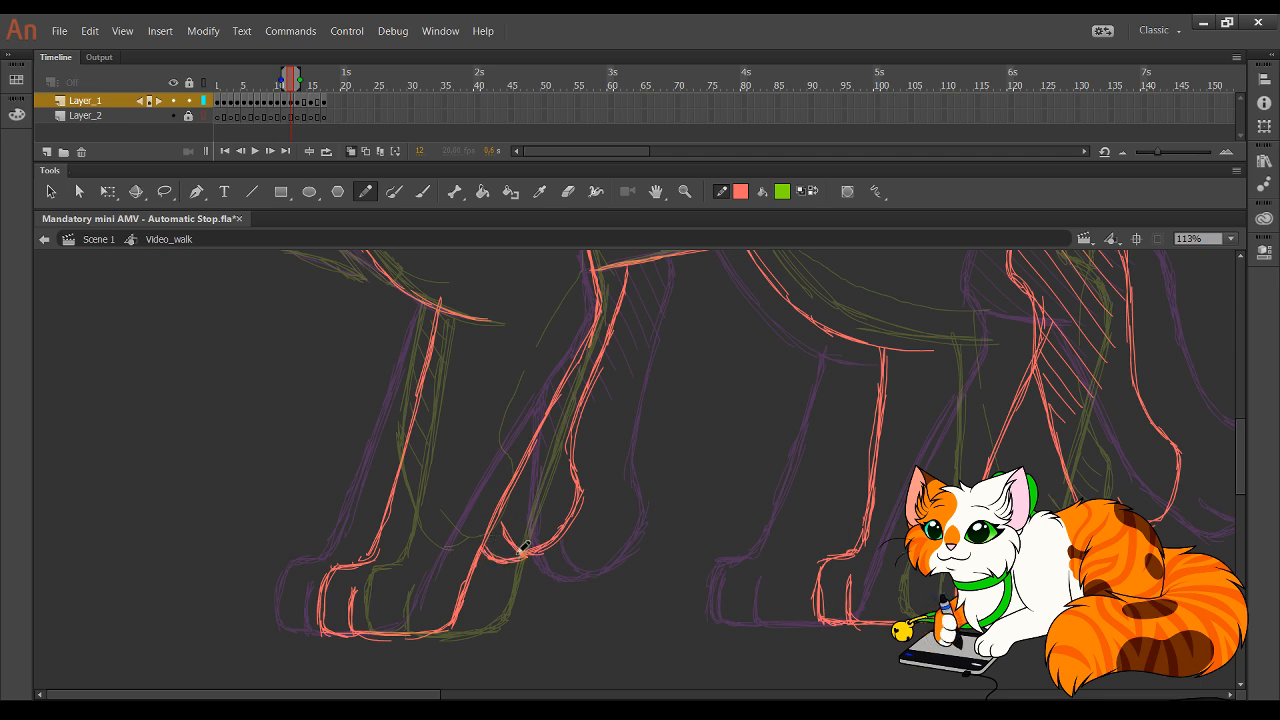
left_click_drag(619, 415, 619, 475)
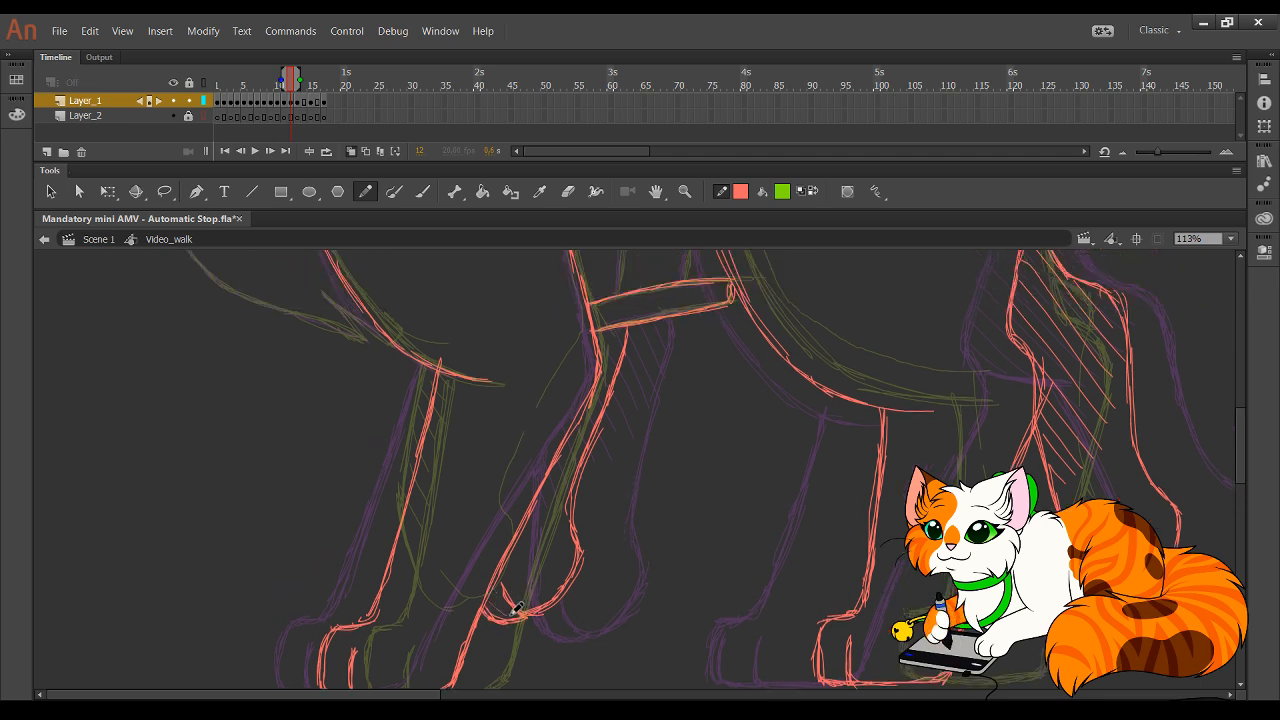
mouse_move(510, 567)
left_mouse_down()
mouse_move(554, 594)
mouse_move(528, 535)
mouse_move(596, 390)
mouse_move(615, 381)
mouse_move(608, 326)
left_mouse_up()
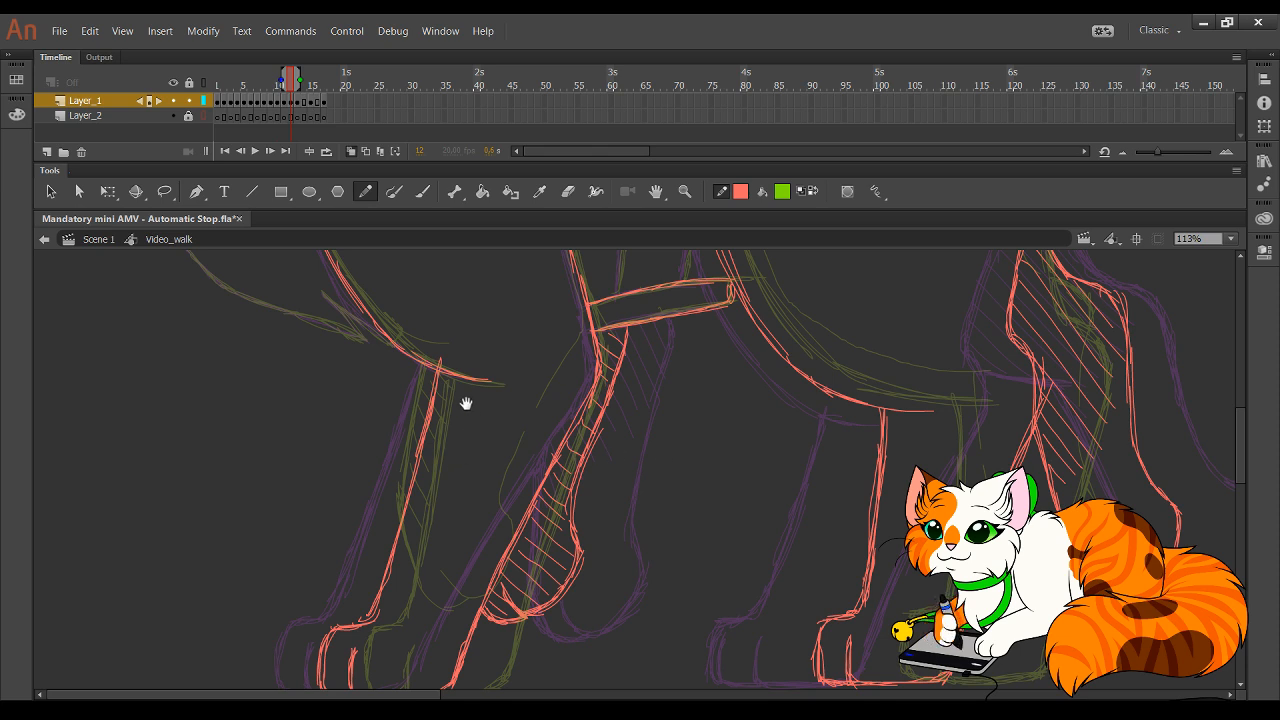
- Trace the jagged fur outline from the lower chest up to the throat, following the onion-skin lines
scroll(466, 403, "up", 5)
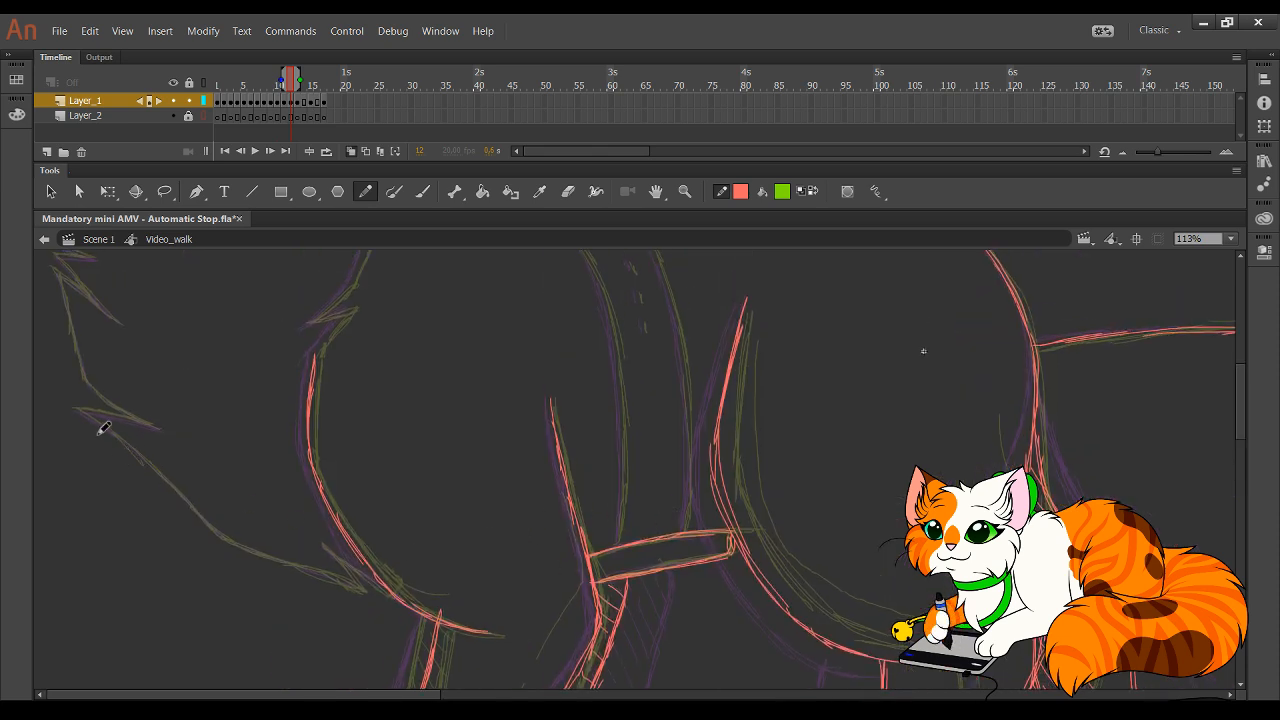
mouse_move(80, 408)
left_mouse_down()
mouse_move(224, 539)
mouse_move(210, 524)
mouse_move(270, 554)
mouse_move(222, 544)
mouse_move(238, 553)
mouse_move(213, 526)
mouse_move(244, 547)
mouse_move(219, 540)
mouse_move(369, 596)
mouse_move(317, 544)
mouse_move(437, 610)
left_mouse_up()
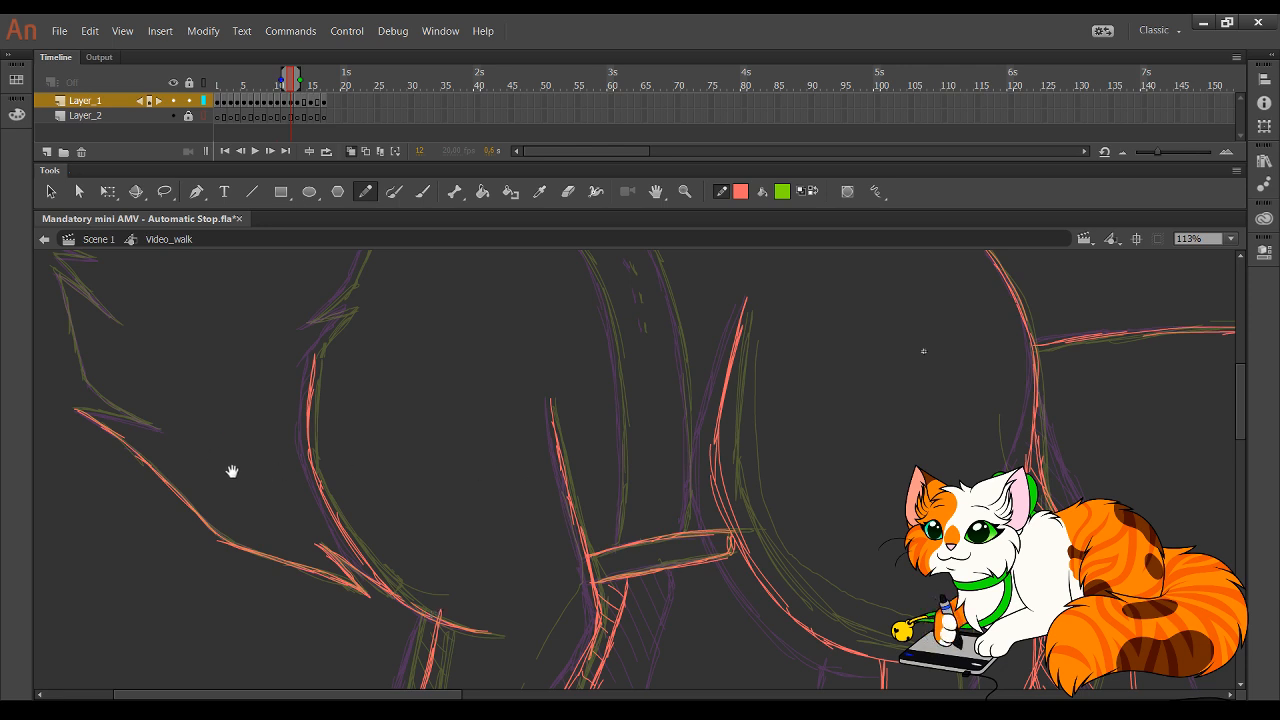
left_click_drag(232, 472, 332, 547)
left_click_drag(177, 484, 260, 500)
mouse_move(194, 453)
left_mouse_down()
mouse_move(153, 343)
mouse_move(212, 394)
left_mouse_up()
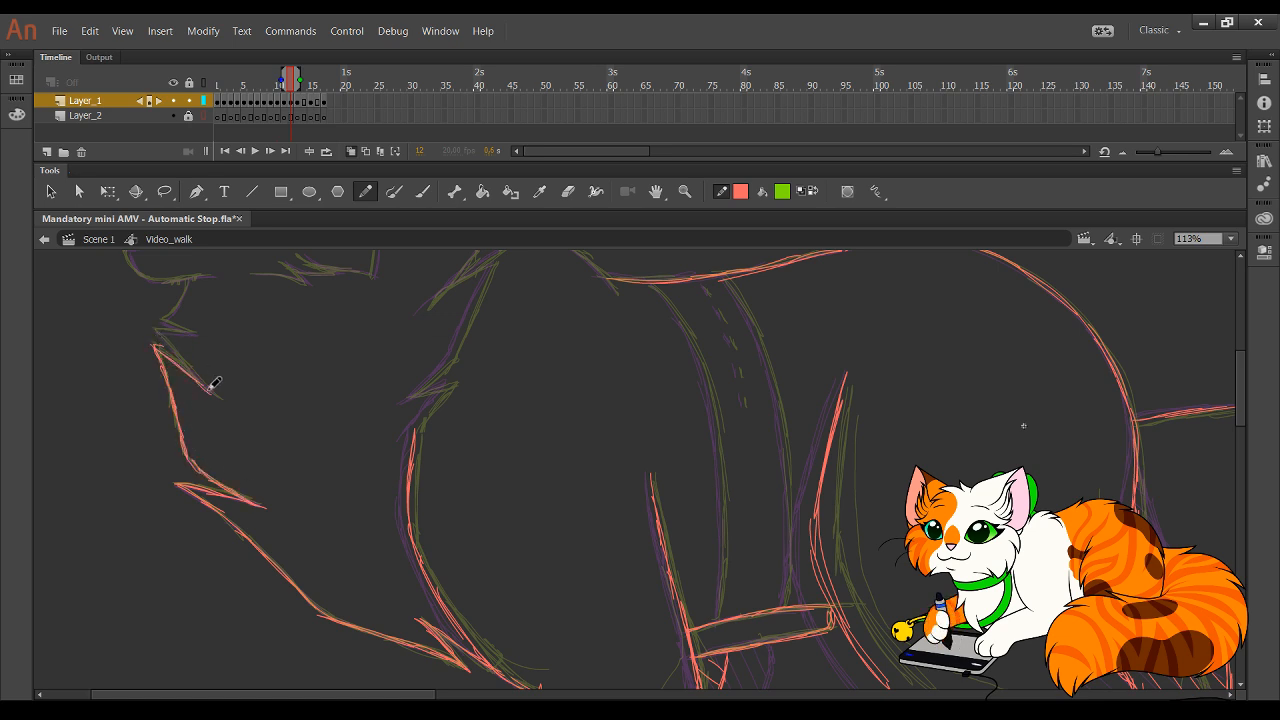
left_click_drag(158, 331, 211, 392)
left_click_drag(155, 330, 200, 335)
- Trace the front edge of the torso band from the back line down toward the strap
scroll(646, 554, "right", 3)
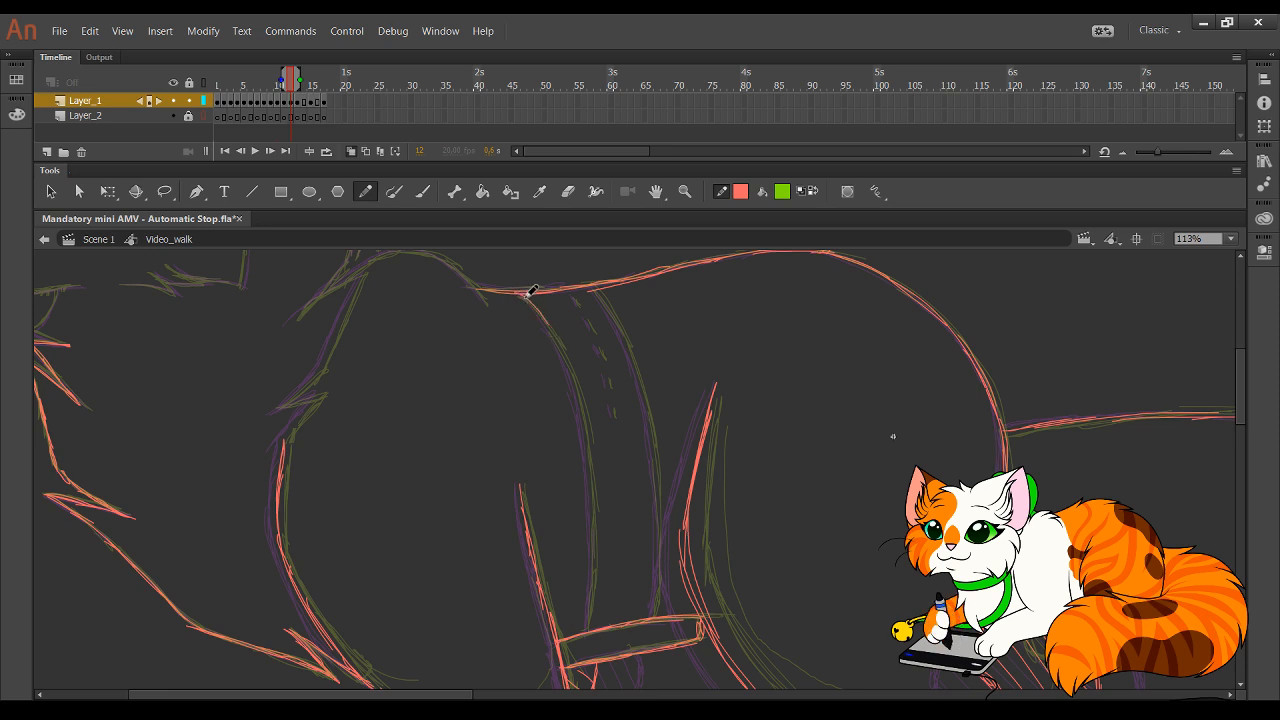
left_click_drag(569, 361, 590, 542)
left_click_drag(583, 435, 588, 573)
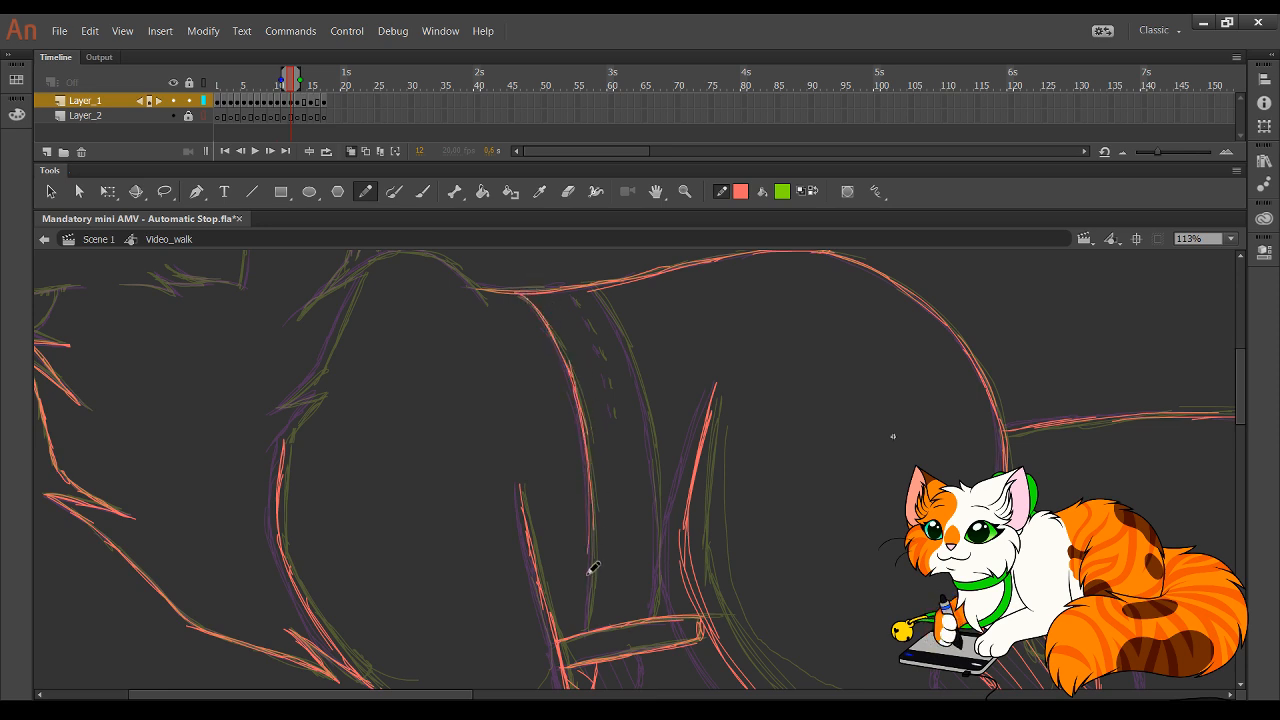
key("ctrl+z")
mouse_move(585, 434)
left_mouse_down()
mouse_move(582, 589)
mouse_move(591, 481)
mouse_move(590, 570)
left_mouse_up()
key("ctrl+z")
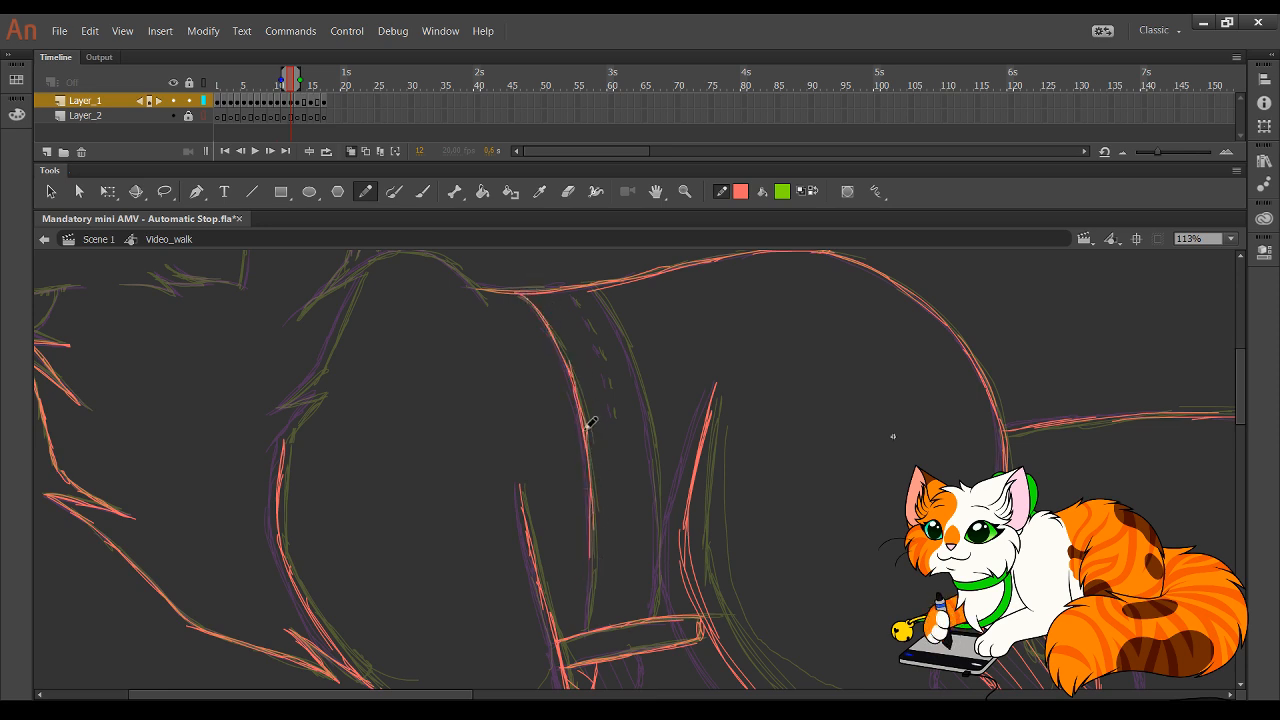
left_click_drag(585, 430, 592, 577)
left_click_drag(586, 474, 588, 608)
key("ctrl+z")
left_click_drag(586, 446, 587, 602)
key("ctrl+z")
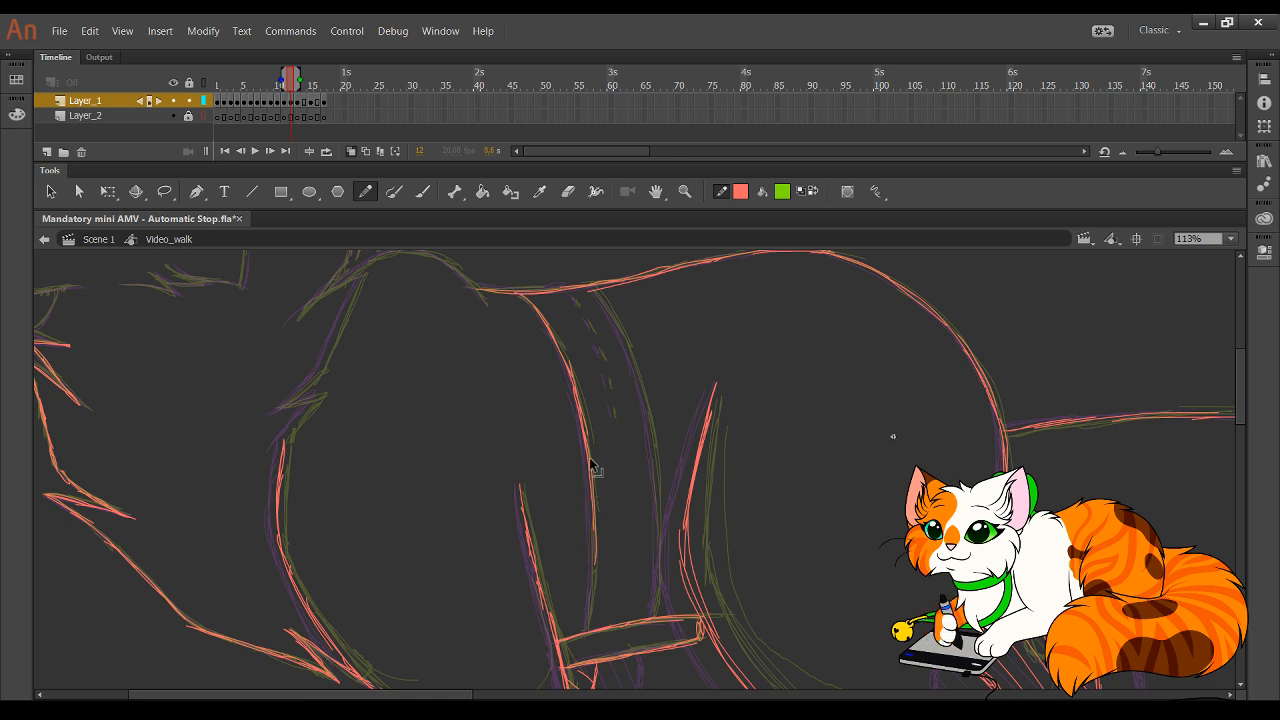
key("ctrl+z")
left_click_drag(585, 437, 587, 590)
left_click_drag(589, 490, 592, 567)
key("ctrl+z")
key("ctrl+z")
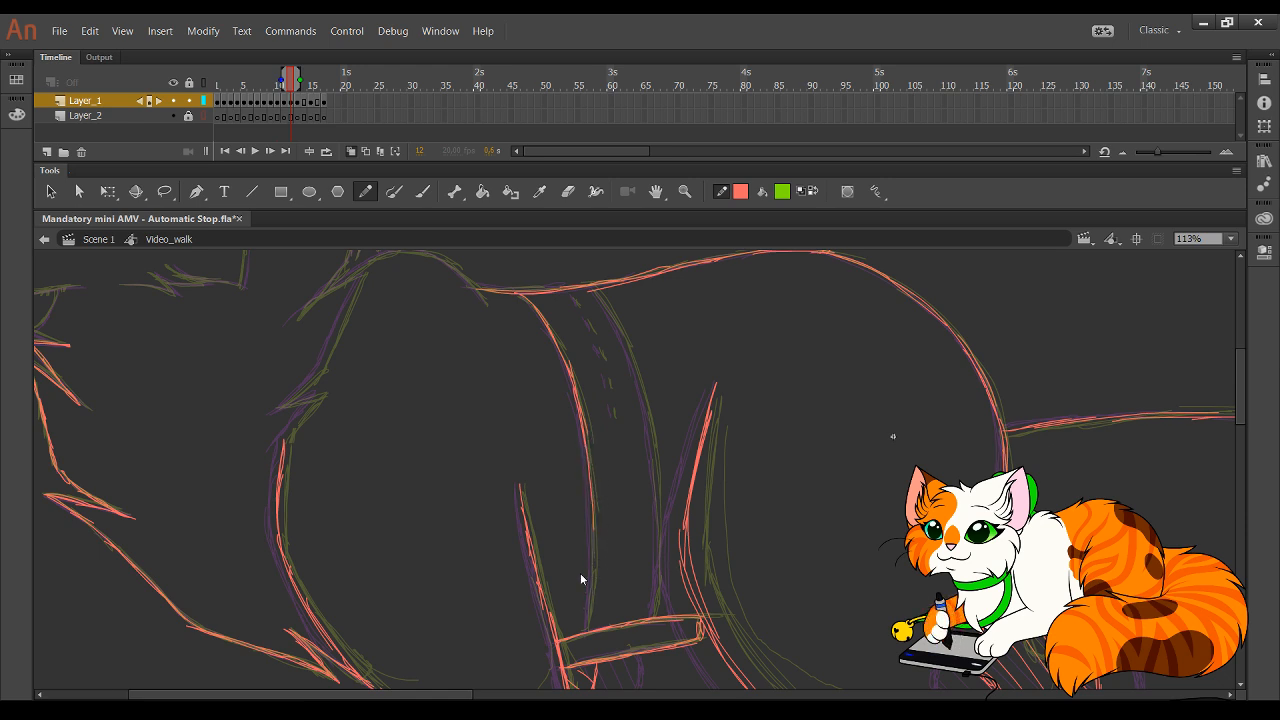
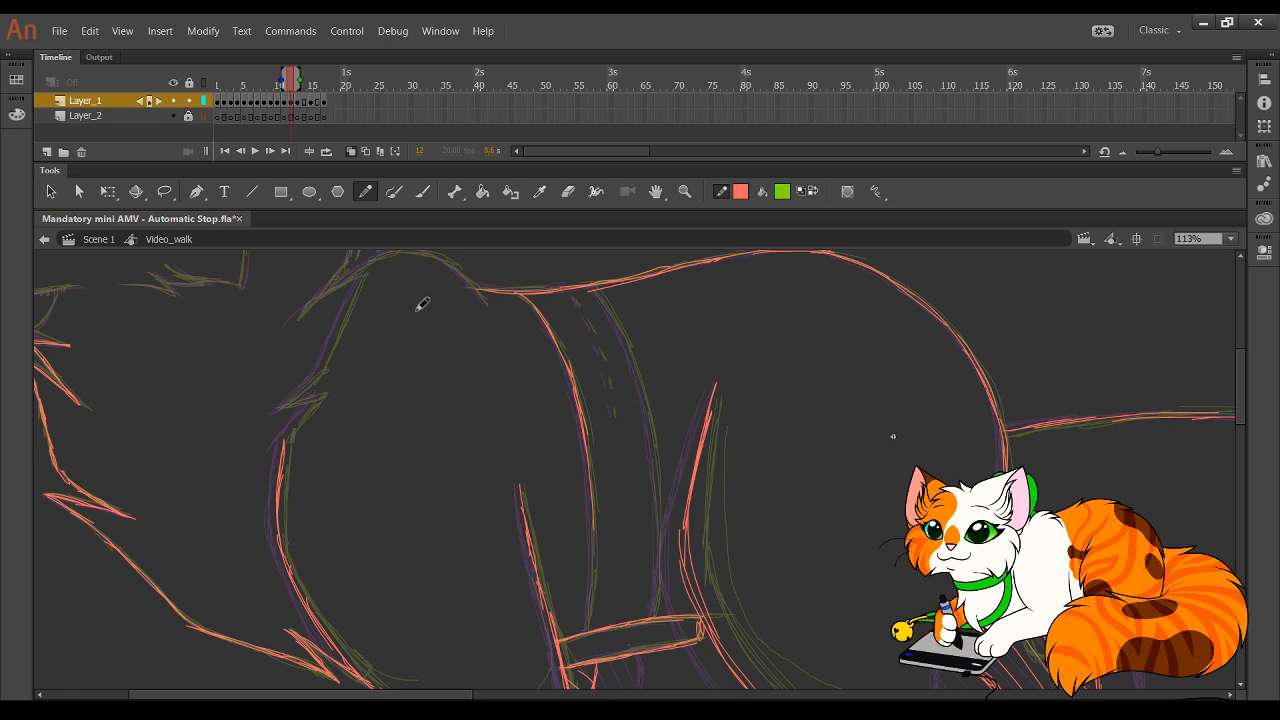
- Trace the shoulder hump from the neck fur to the start of the back line
scroll(420, 310, "up", 2)
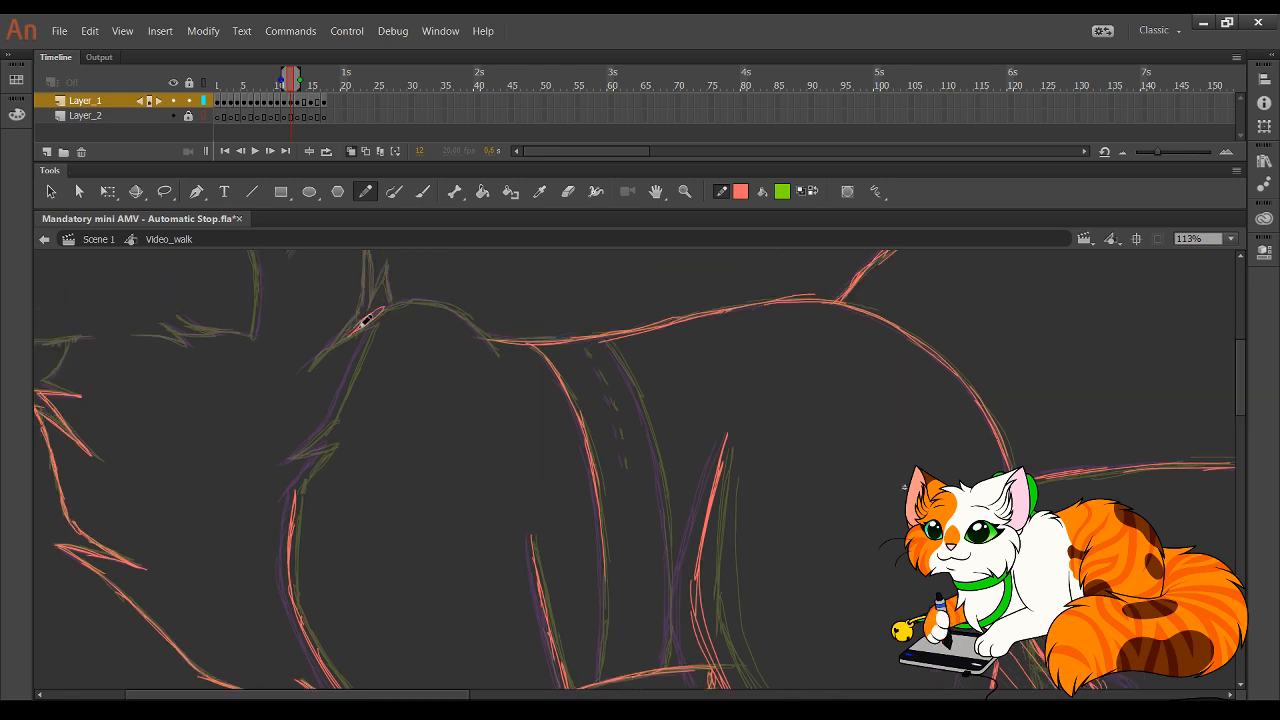
mouse_move(350, 333)
left_mouse_down()
mouse_move(405, 302)
mouse_move(388, 308)
mouse_move(433, 304)
mouse_move(492, 339)
mouse_move(456, 305)
mouse_move(497, 353)
left_mouse_up()
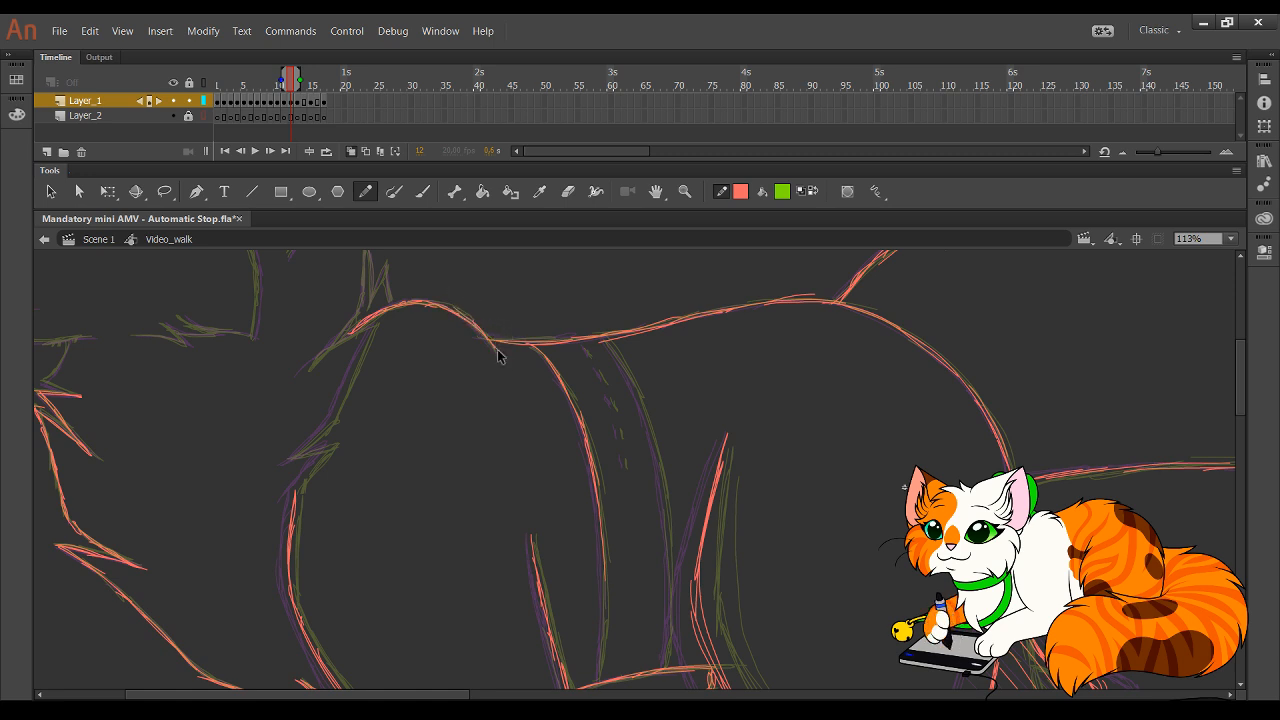
left_click_drag(449, 307, 478, 325)
- Complete both edges of the torso band down to the strap and add the dashed stitching line inside it
key("space")
left_click_drag(663, 583, 633, 521)
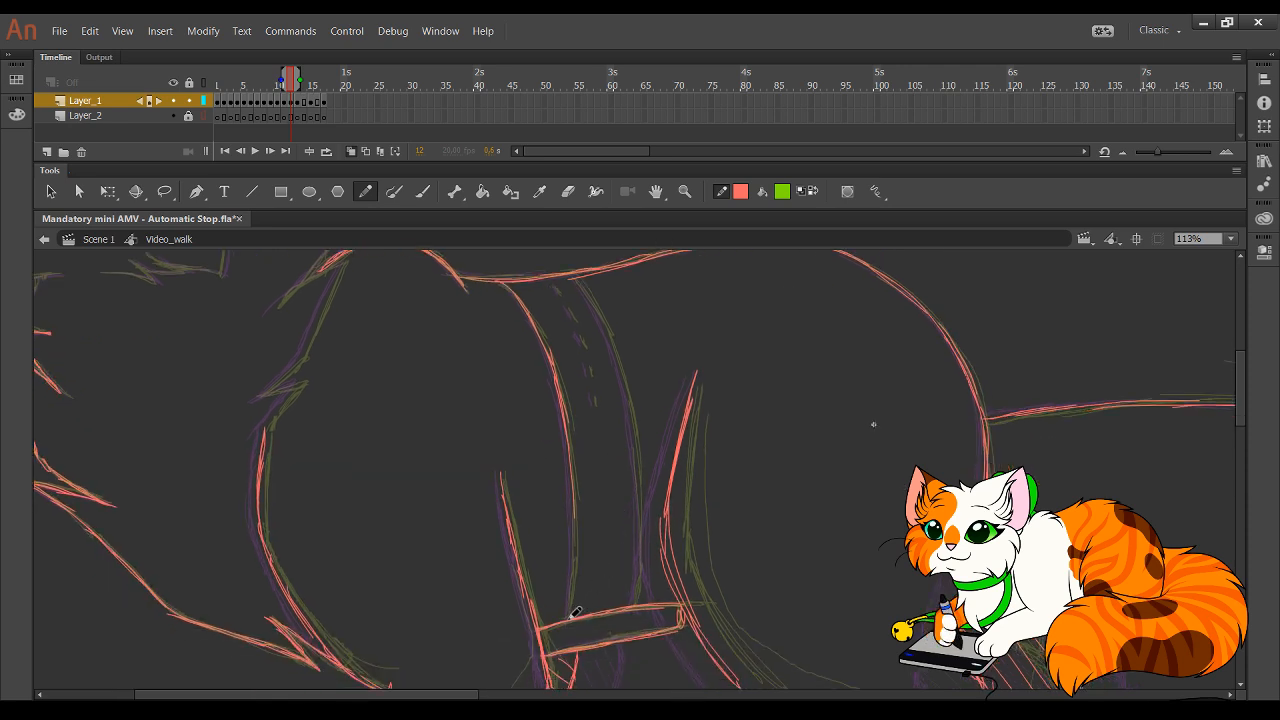
left_click_drag(569, 616, 576, 549)
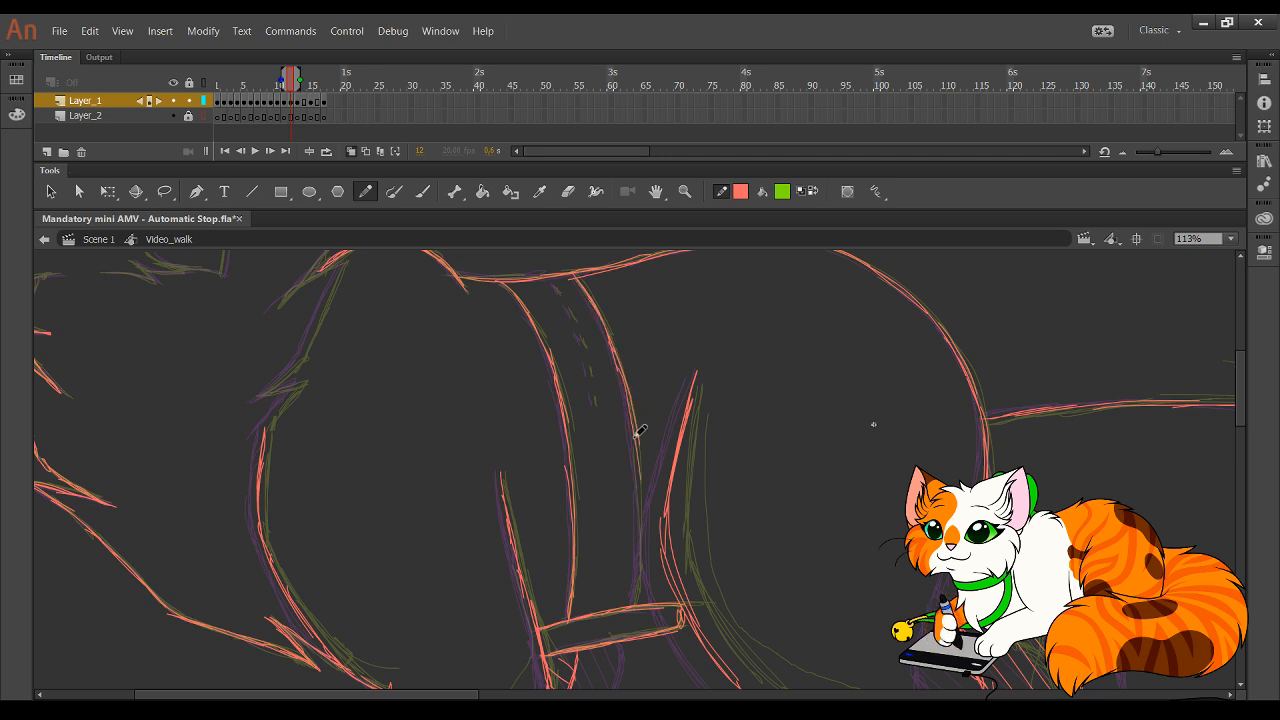
left_click_drag(607, 333, 639, 468)
left_click_drag(625, 377, 641, 496)
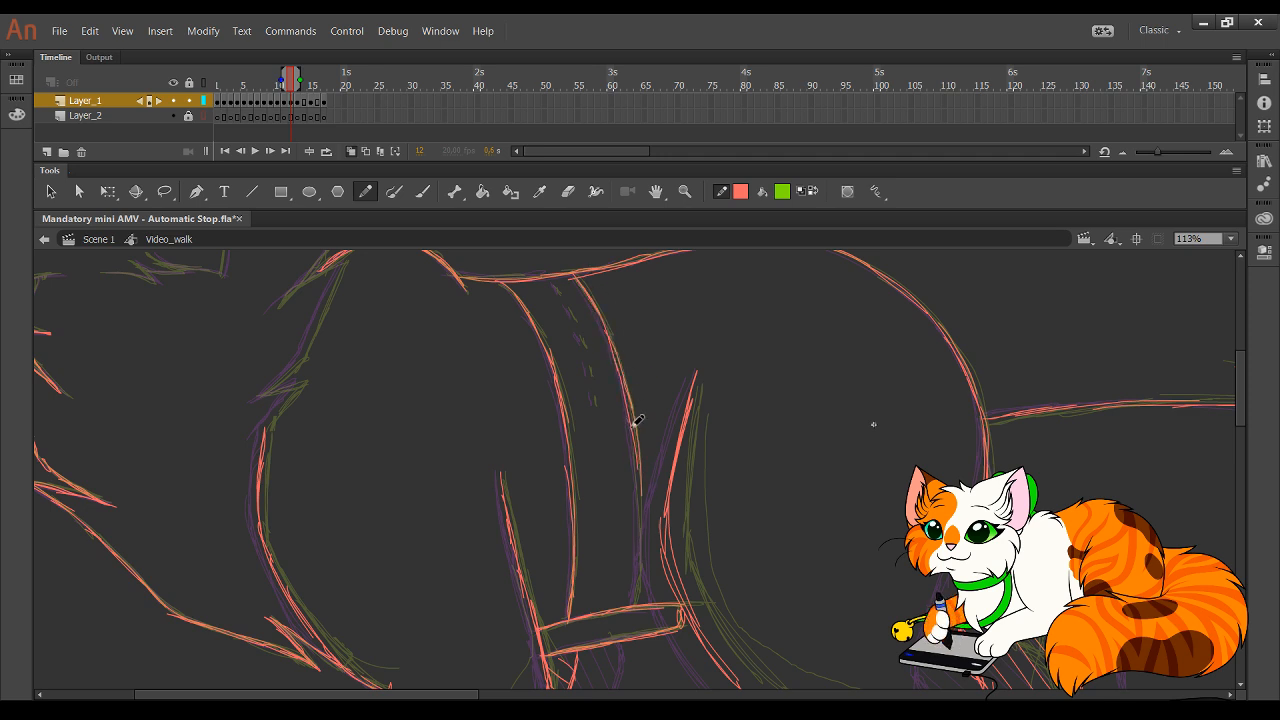
left_click_drag(633, 432, 641, 560)
left_click_drag(640, 500, 635, 604)
left_click_drag(640, 530, 633, 605)
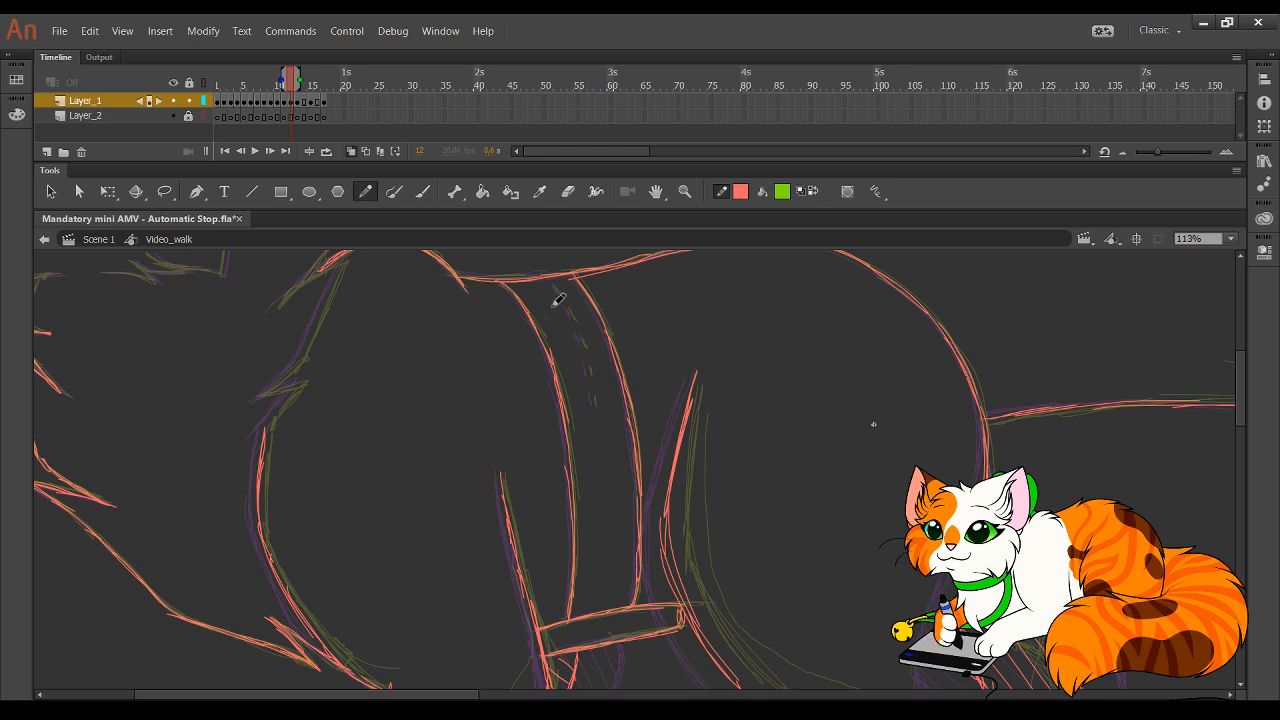
mouse_move(560, 278)
left_mouse_down()
mouse_move(576, 310)
mouse_move(600, 400)
left_mouse_up()
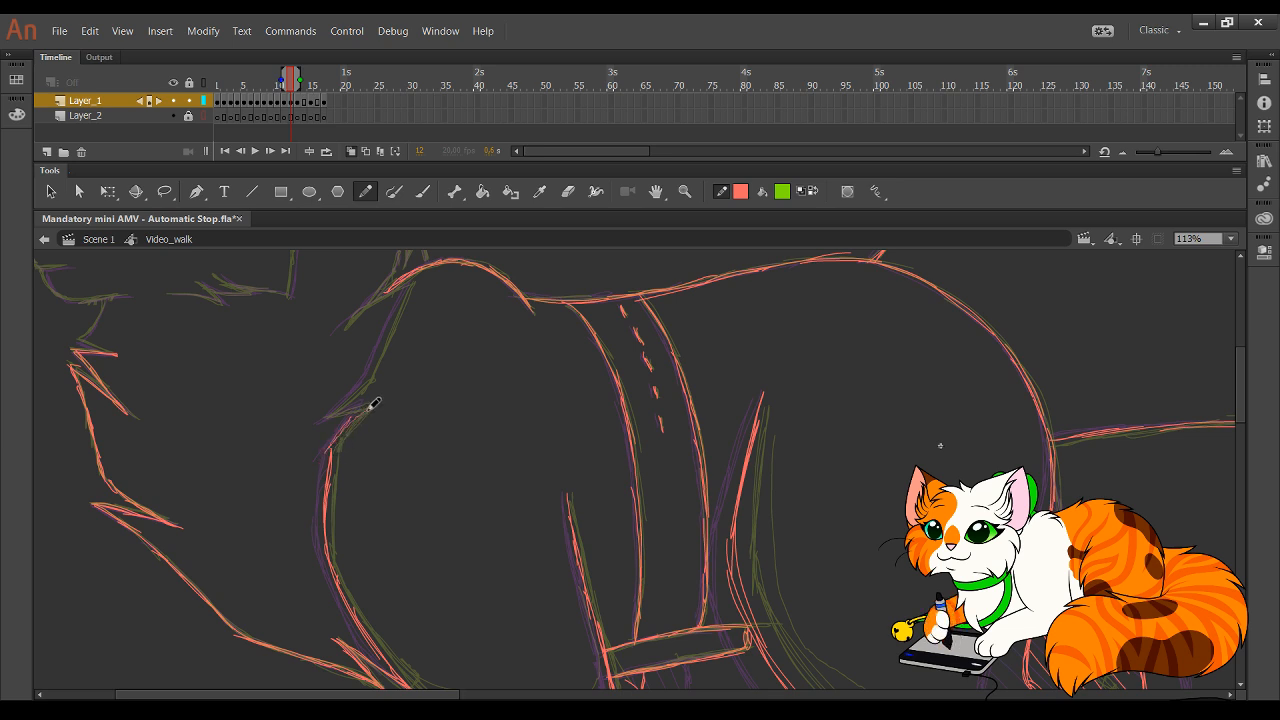
- Trace the neck line with its fur tufts between the shoulder hump and the chest curve
mouse_move(343, 434)
left_mouse_down()
mouse_move(371, 398)
mouse_move(326, 419)
mouse_move(365, 388)
mouse_move(372, 373)
mouse_move(355, 394)
mouse_move(383, 330)
left_mouse_up()
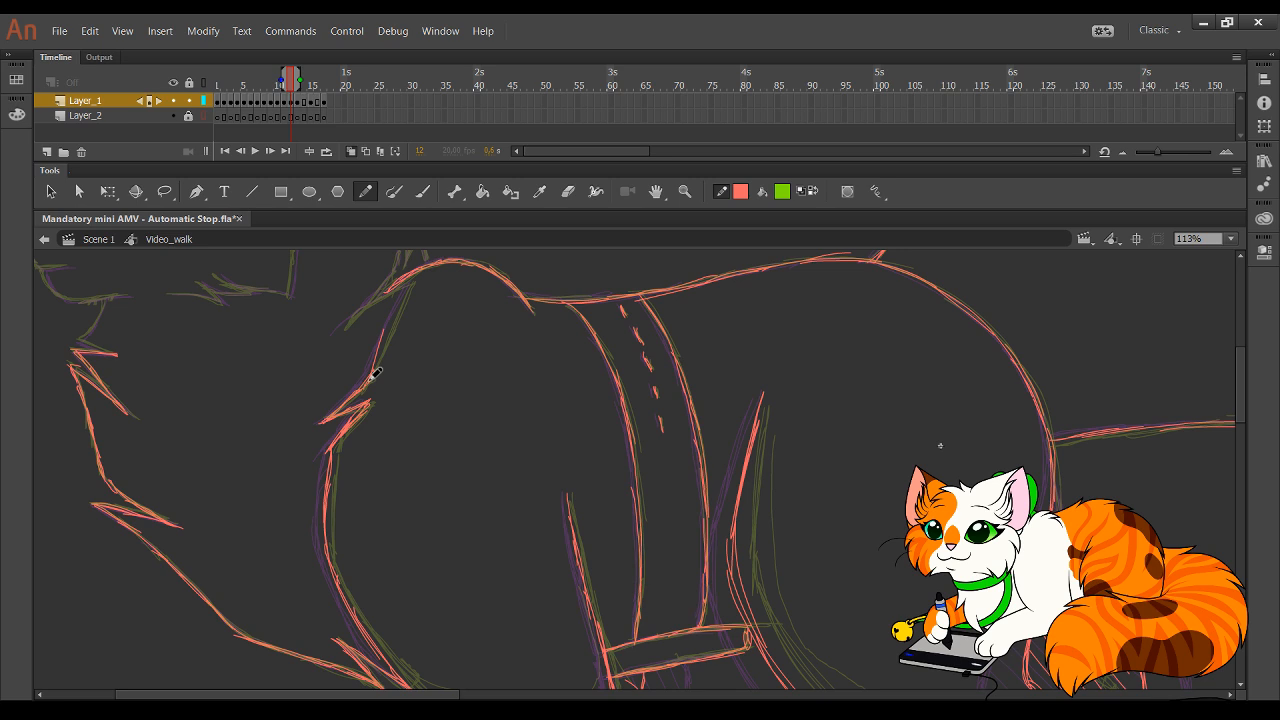
mouse_move(368, 373)
left_mouse_down()
mouse_move(412, 278)
mouse_move(337, 327)
left_mouse_up()
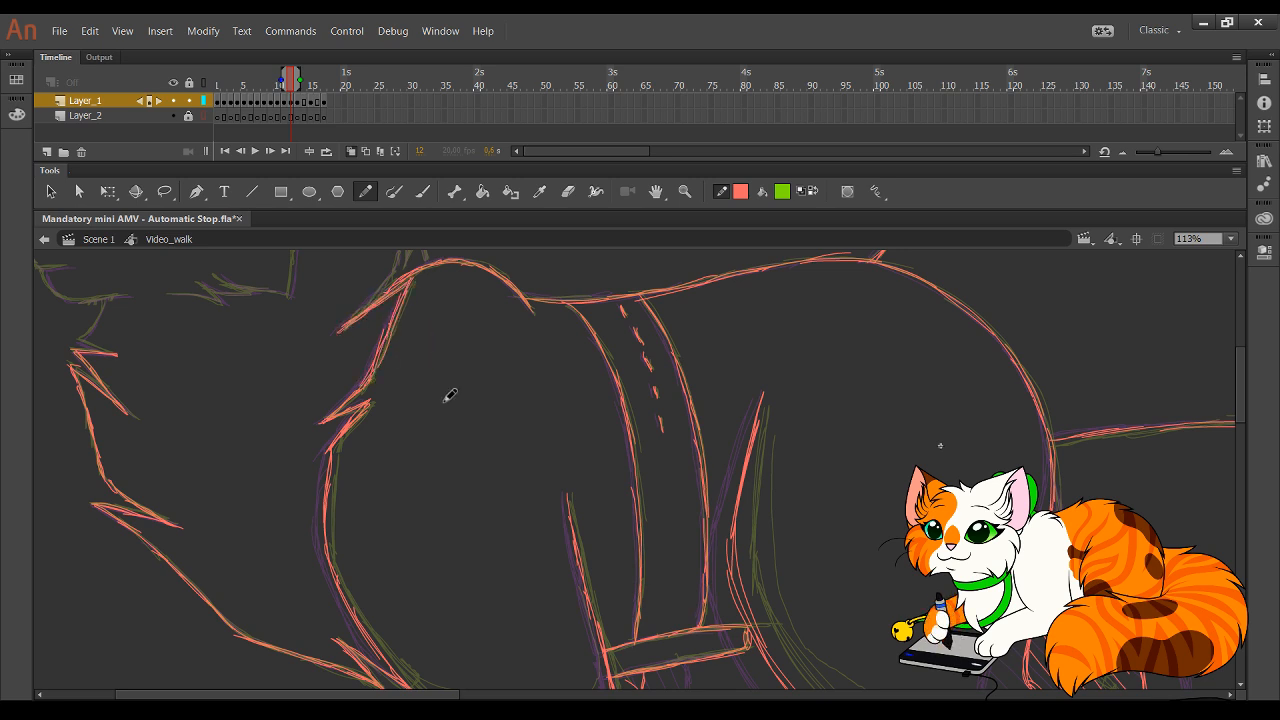
left_click_drag(507, 411, 531, 305)
left_click_drag(525, 554, 478, 428)
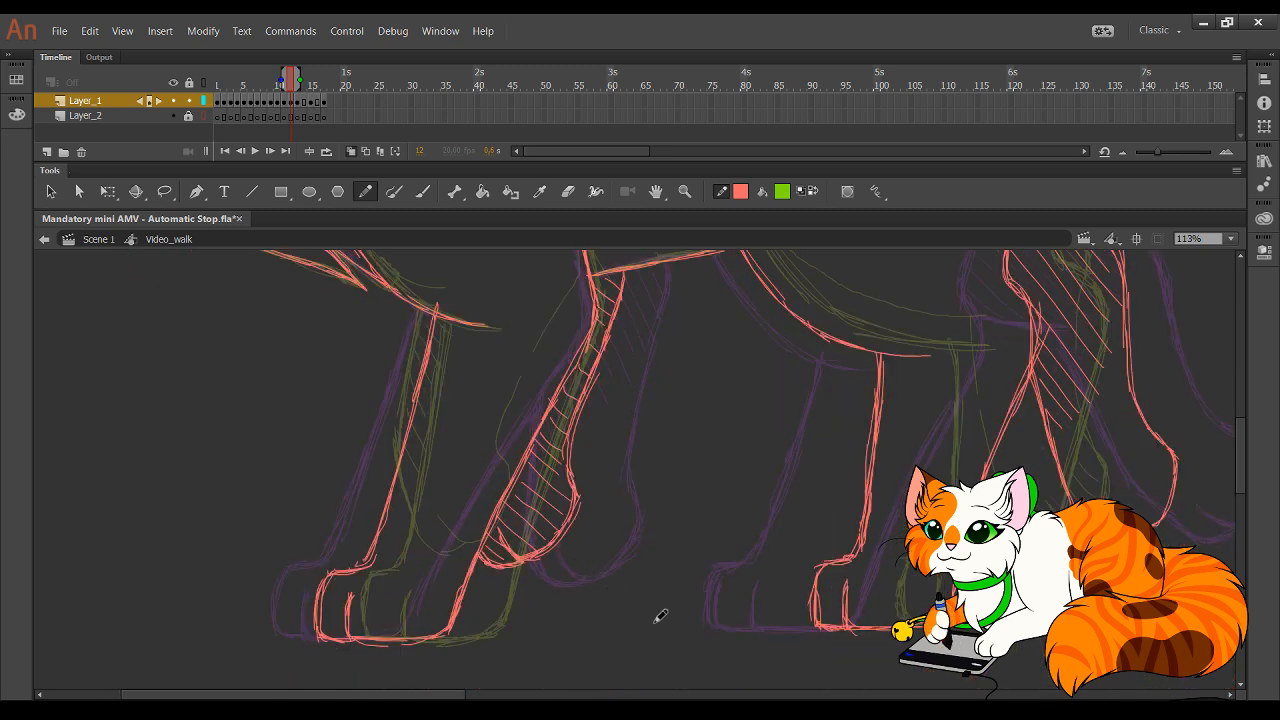
left_click_drag(838, 385, 643, 603)
mouse_move(738, 294)
left_mouse_down()
mouse_move(650, 471)
mouse_move(540, 563)
mouse_move(552, 581)
left_mouse_up()
- Trace the pointed hair tuft behind the head and the small spikes joining it to the shoulder hump
left_click_drag(311, 440, 789, 598)
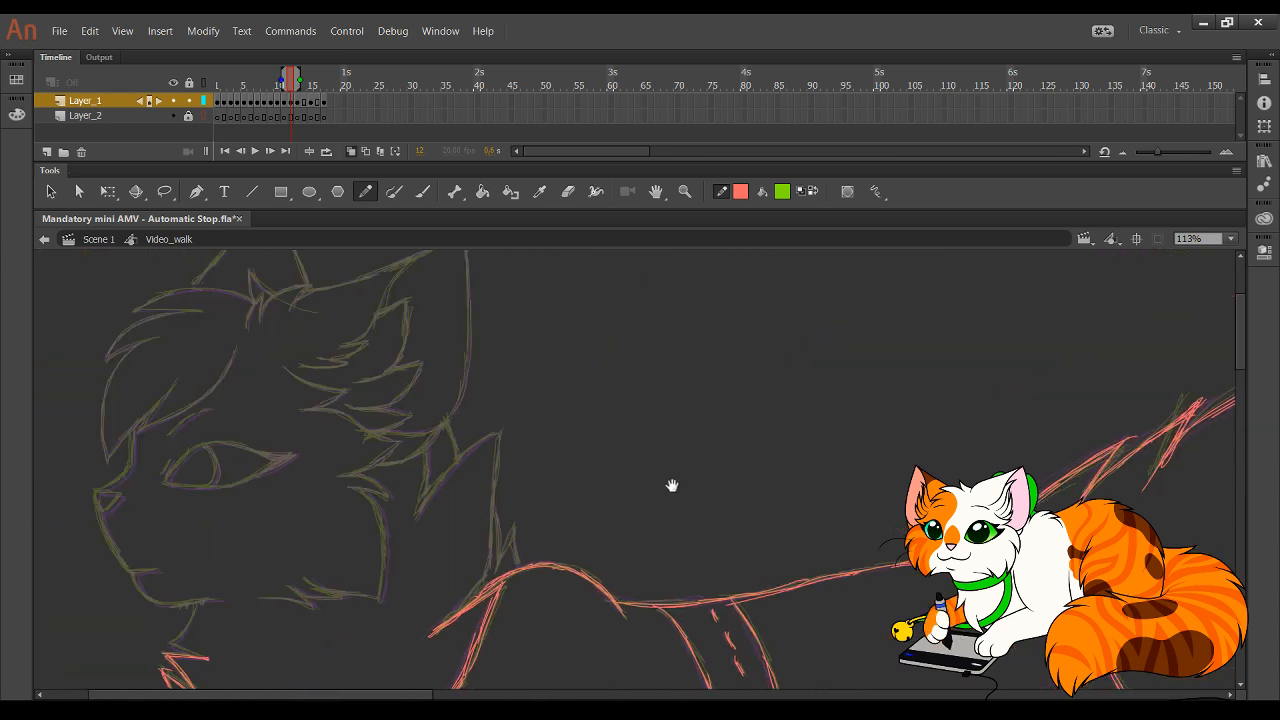
left_click_drag(550, 548, 670, 498)
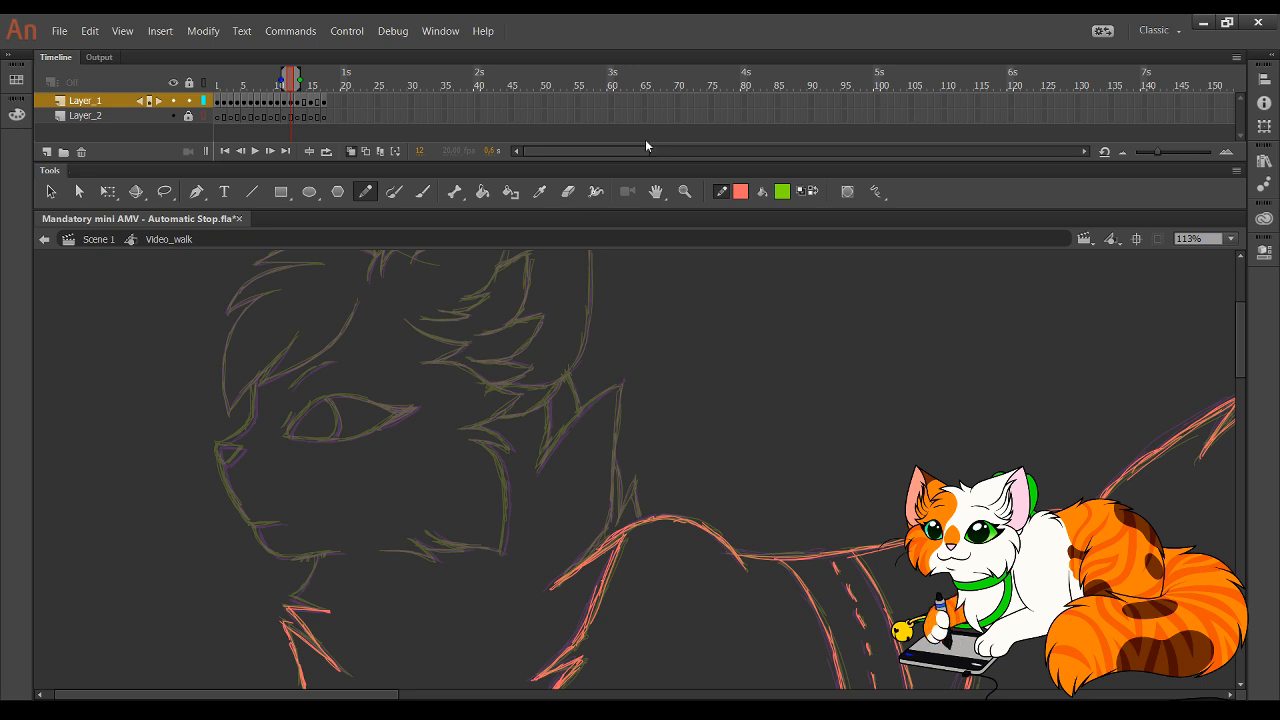
left_click(685, 191)
left_click_drag(340, 378, 740, 645)
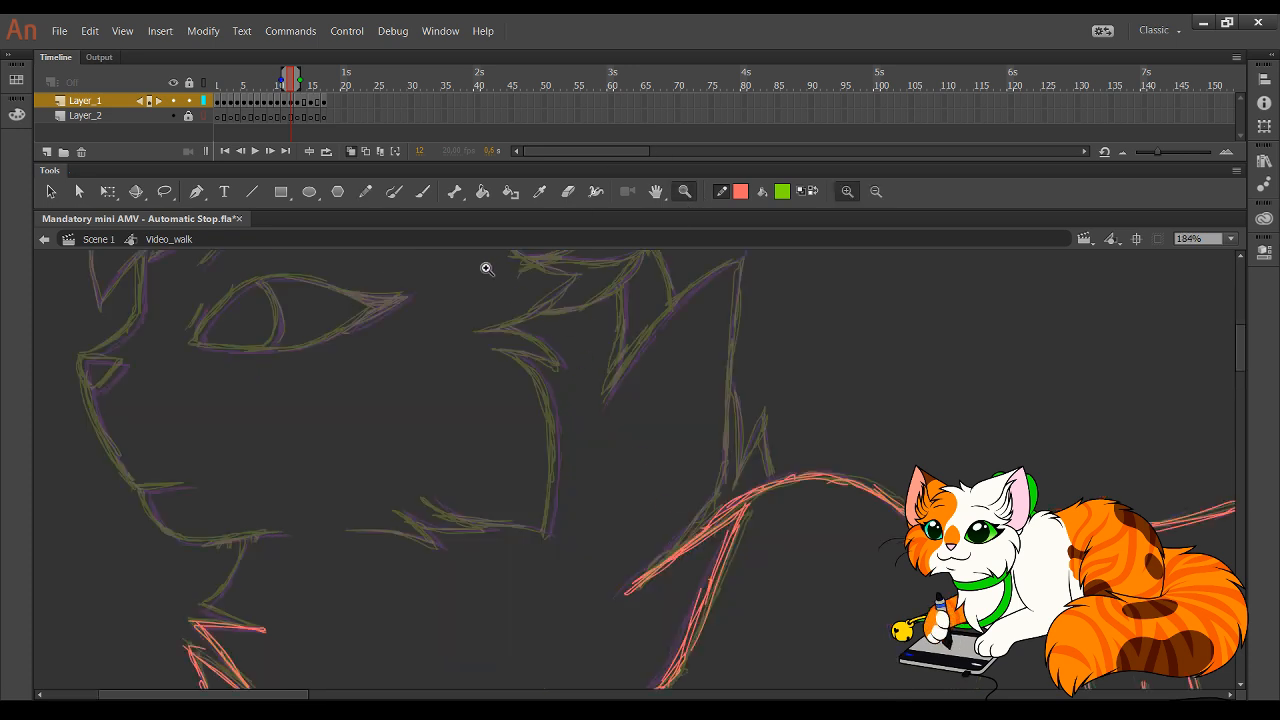
left_click(365, 191)
scroll(706, 409, "up", 1)
mouse_move(585, 425)
left_mouse_down()
mouse_move(698, 306)
mouse_move(663, 335)
mouse_move(725, 292)
mouse_move(712, 505)
left_mouse_up()
left_click_drag(705, 526, 632, 606)
mouse_move(716, 516)
left_mouse_down()
mouse_move(746, 447)
mouse_move(739, 478)
mouse_move(749, 455)
mouse_move(763, 518)
mouse_move(741, 483)
mouse_move(717, 518)
left_mouse_up()
mouse_move(717, 442)
left_mouse_down()
mouse_move(717, 517)
mouse_move(720, 414)
mouse_move(718, 514)
left_mouse_up()
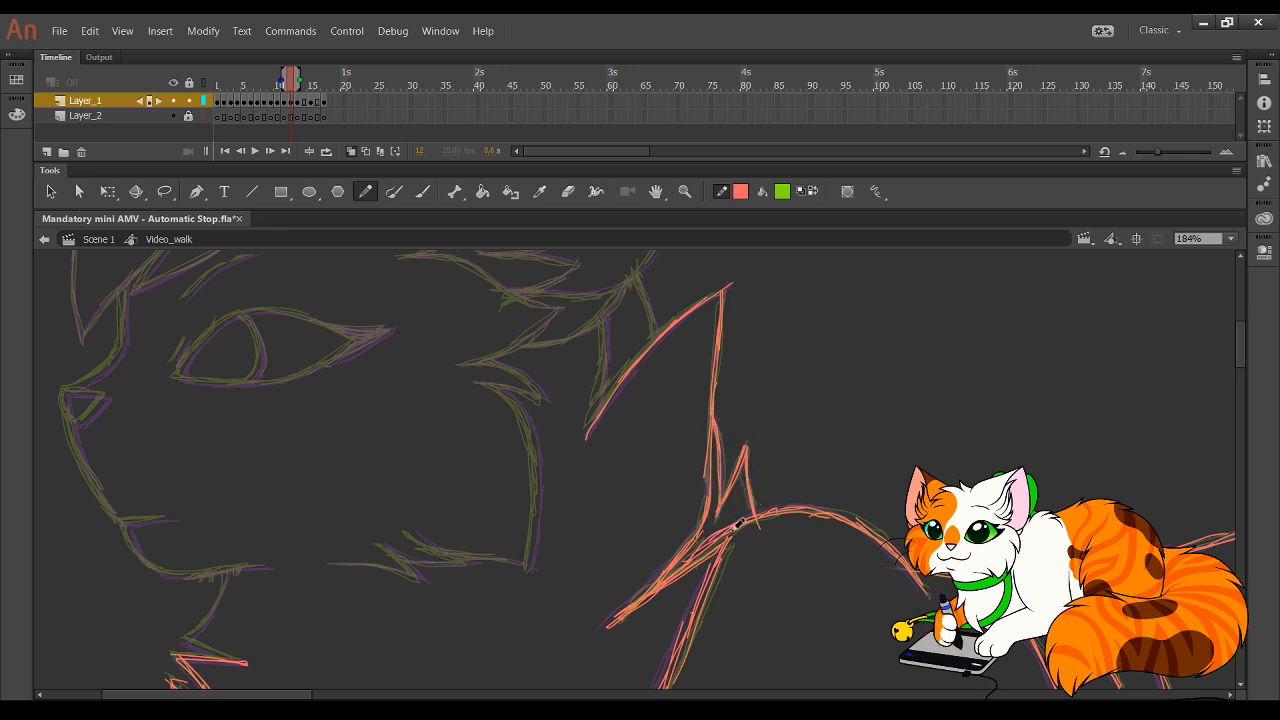
- Trace the jagged cheek fur along the lower edge of the jaw
left_click_drag(504, 469, 639, 399)
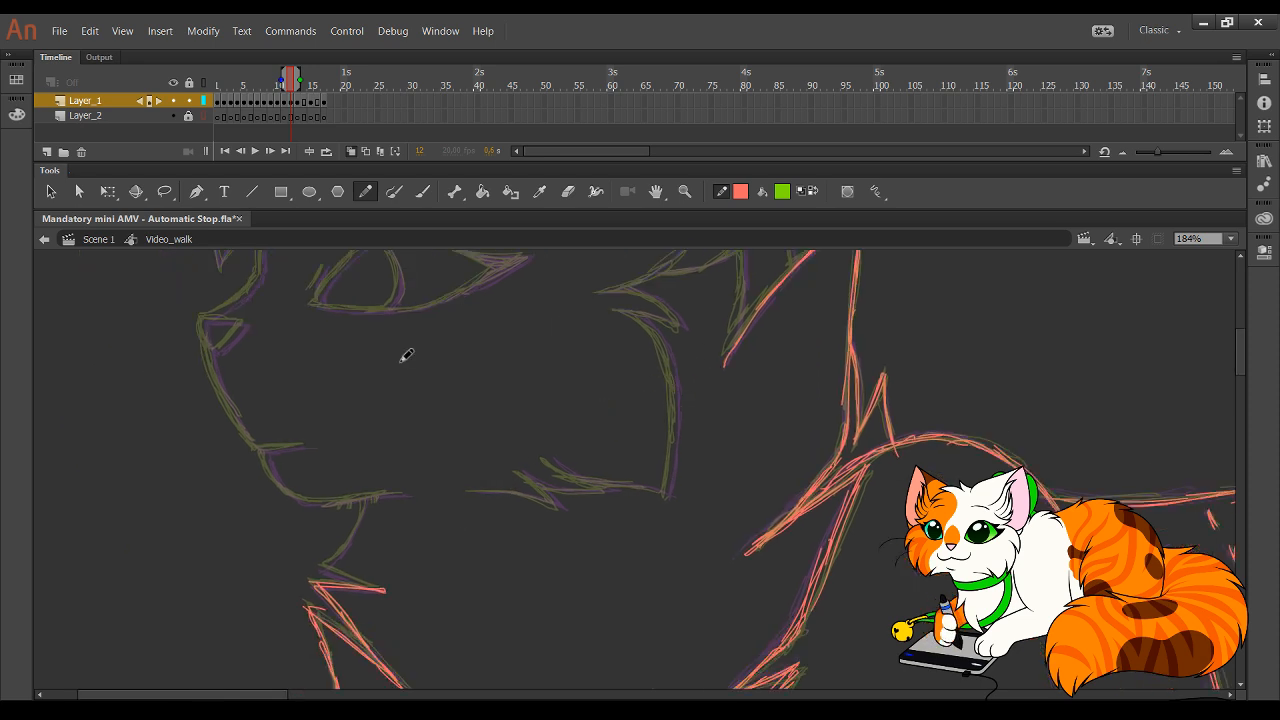
mouse_move(479, 486)
left_mouse_down()
mouse_move(562, 507)
mouse_move(522, 469)
mouse_move(612, 492)
left_mouse_up()
mouse_move(612, 492)
left_mouse_down()
mouse_move(553, 449)
mouse_move(600, 478)
mouse_move(670, 487)
left_mouse_up()
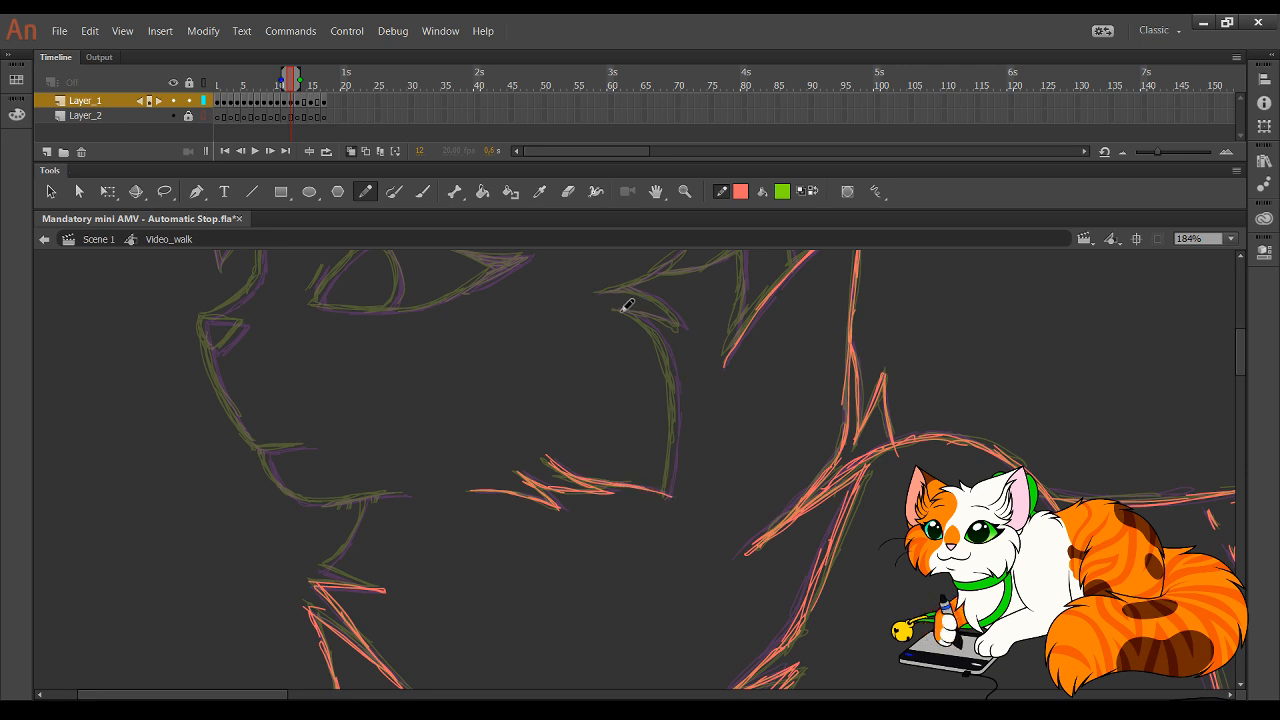
- Trace the rear curve of the cheek and the chin line with the throat line joining it to the chest fur
mouse_move(666, 329)
left_mouse_down()
mouse_move(681, 417)
mouse_move(667, 498)
left_mouse_up()
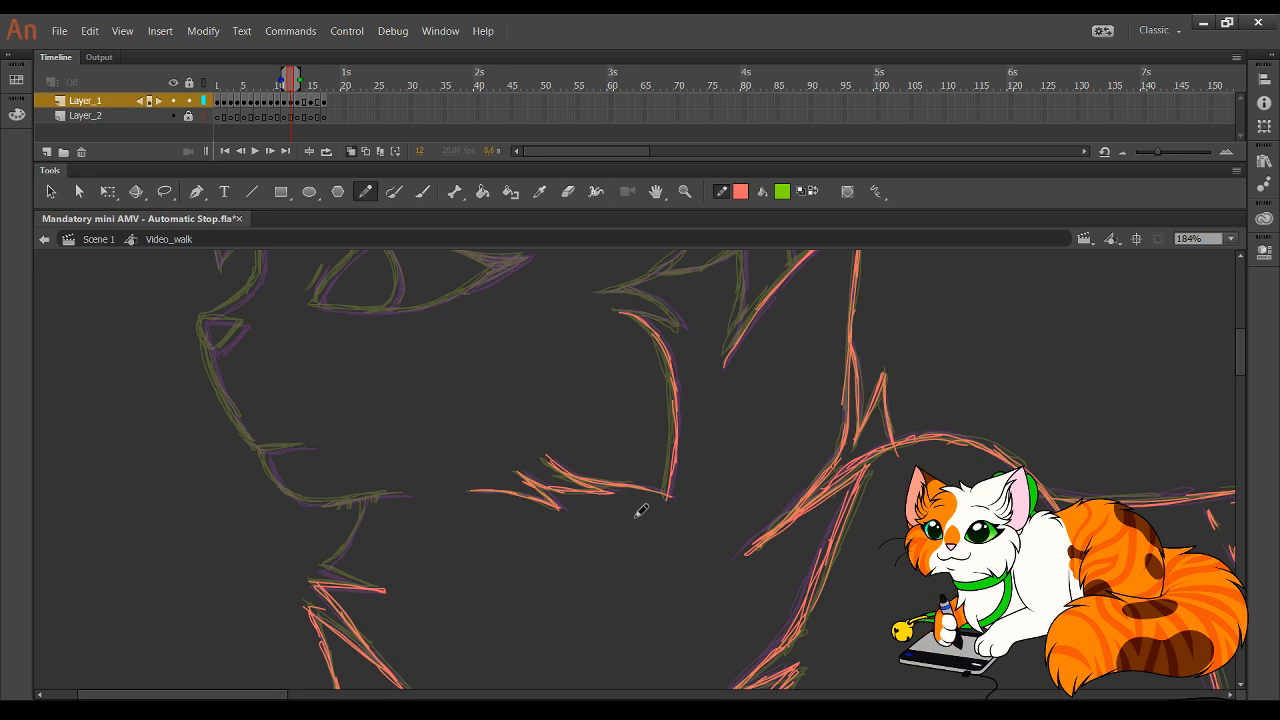
scroll(430, 508, "down", 2)
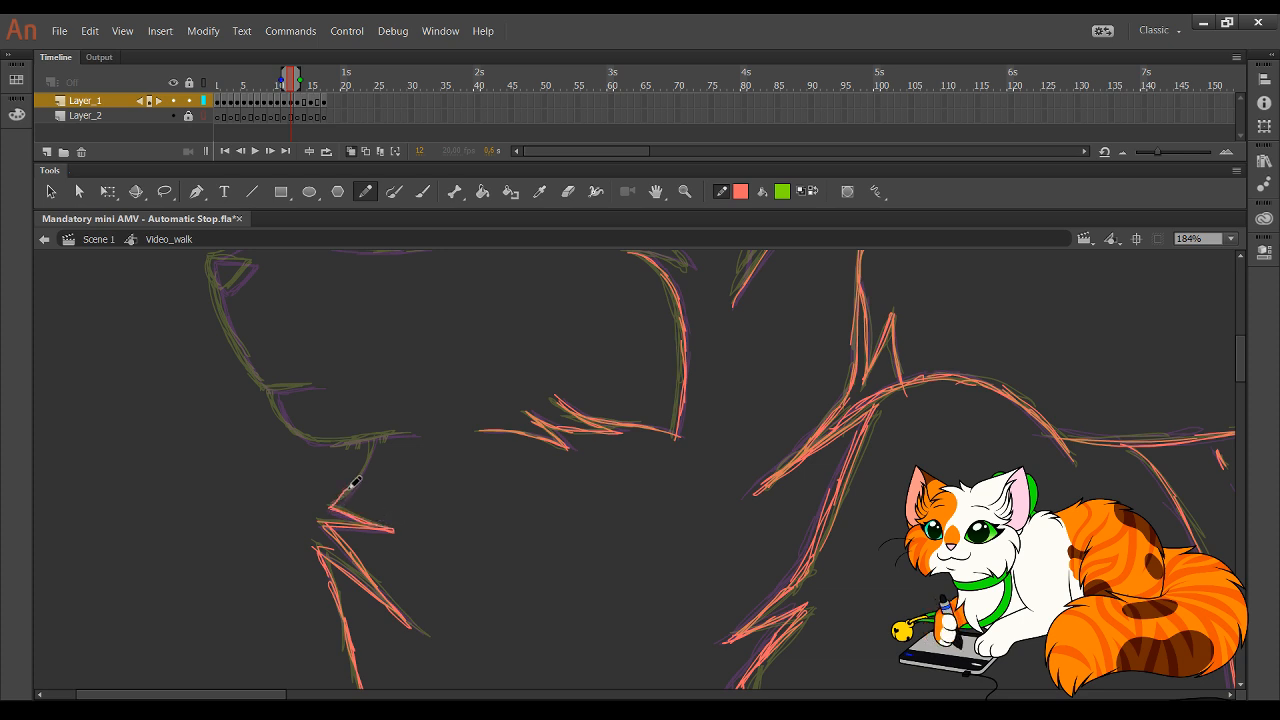
mouse_move(333, 512)
left_mouse_down()
mouse_move(373, 443)
mouse_move(362, 479)
mouse_move(387, 443)
mouse_move(420, 463)
left_mouse_up()
mouse_move(310, 422)
left_mouse_down()
mouse_move(335, 460)
mouse_move(324, 452)
mouse_move(365, 465)
mouse_move(340, 465)
mouse_move(447, 460)
left_mouse_up()
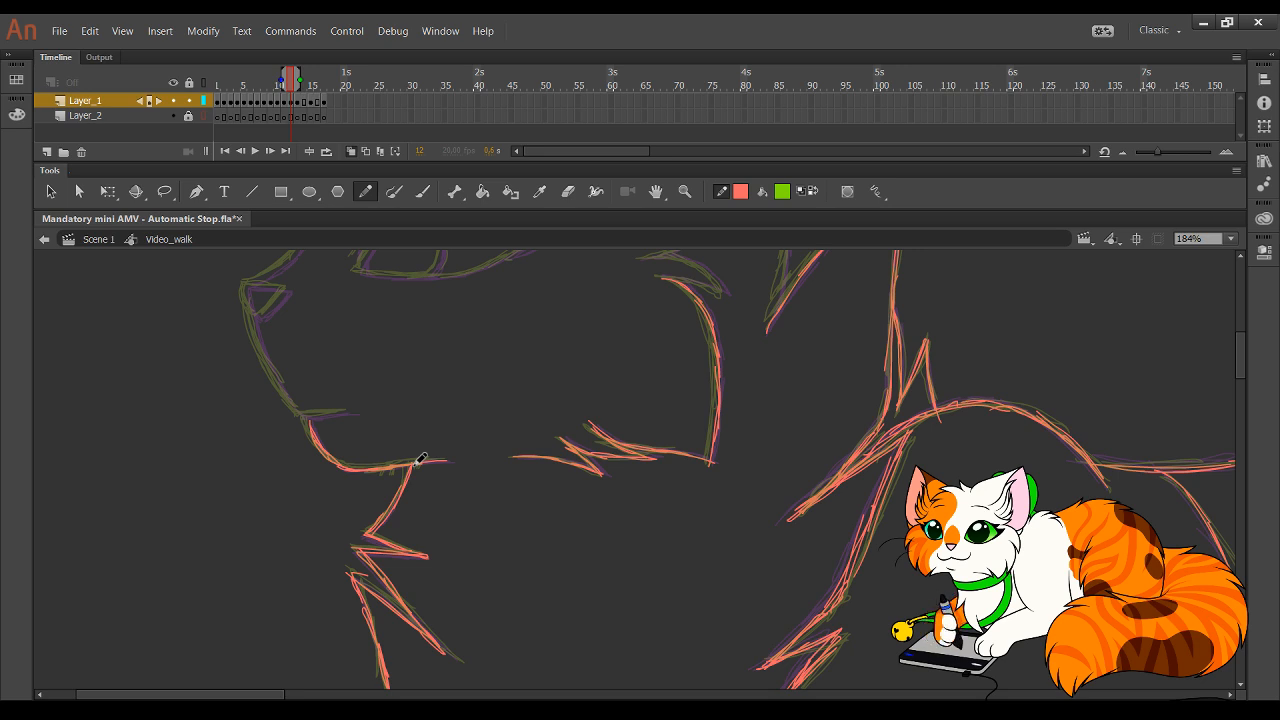
- Trace the front of the muzzle from below the nose down to the mouth and add the short mouth line
mouse_move(258, 310)
left_mouse_down()
mouse_move(293, 406)
mouse_move(268, 360)
mouse_move(305, 417)
mouse_move(355, 408)
mouse_move(318, 418)
mouse_move(377, 420)
mouse_move(311, 418)
mouse_move(369, 412)
mouse_move(316, 416)
mouse_move(355, 411)
left_mouse_up()
key("ctrl+z")
key("ctrl+z")
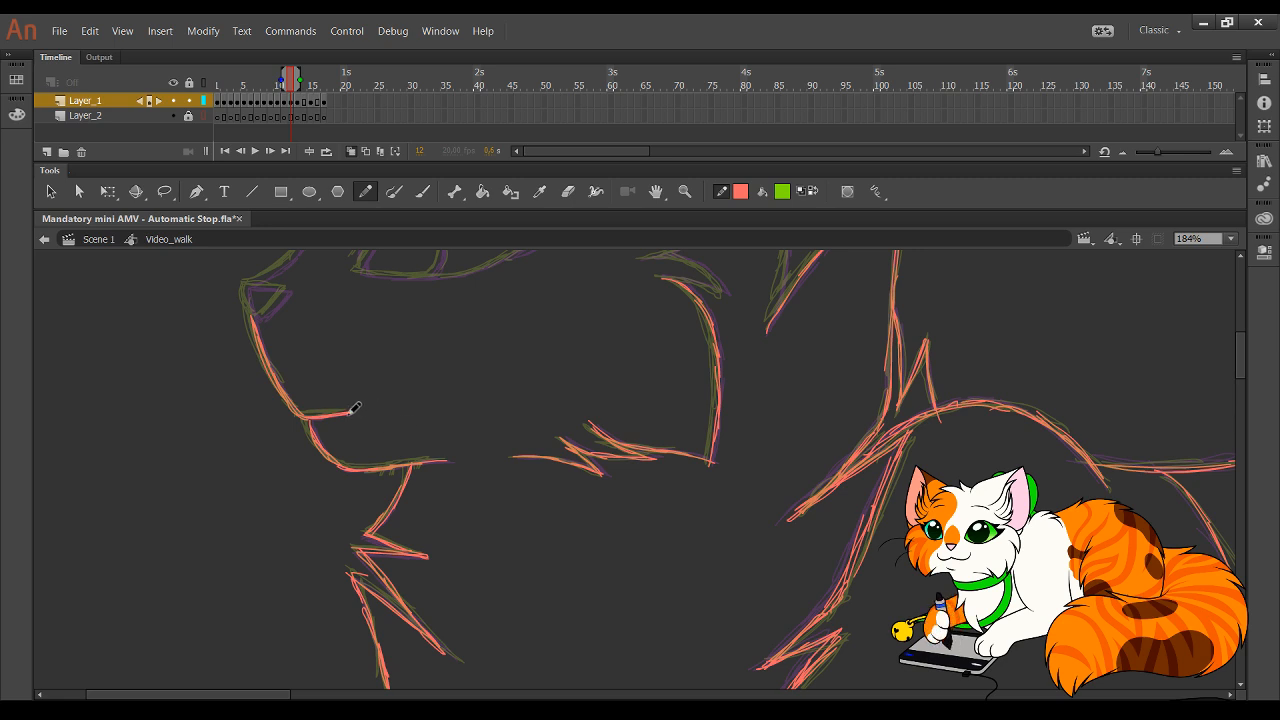
- Trace the jagged fur edge running from the front base of the near ear down to the rear curve of the cheek
left_click_drag(618, 551, 525, 258)
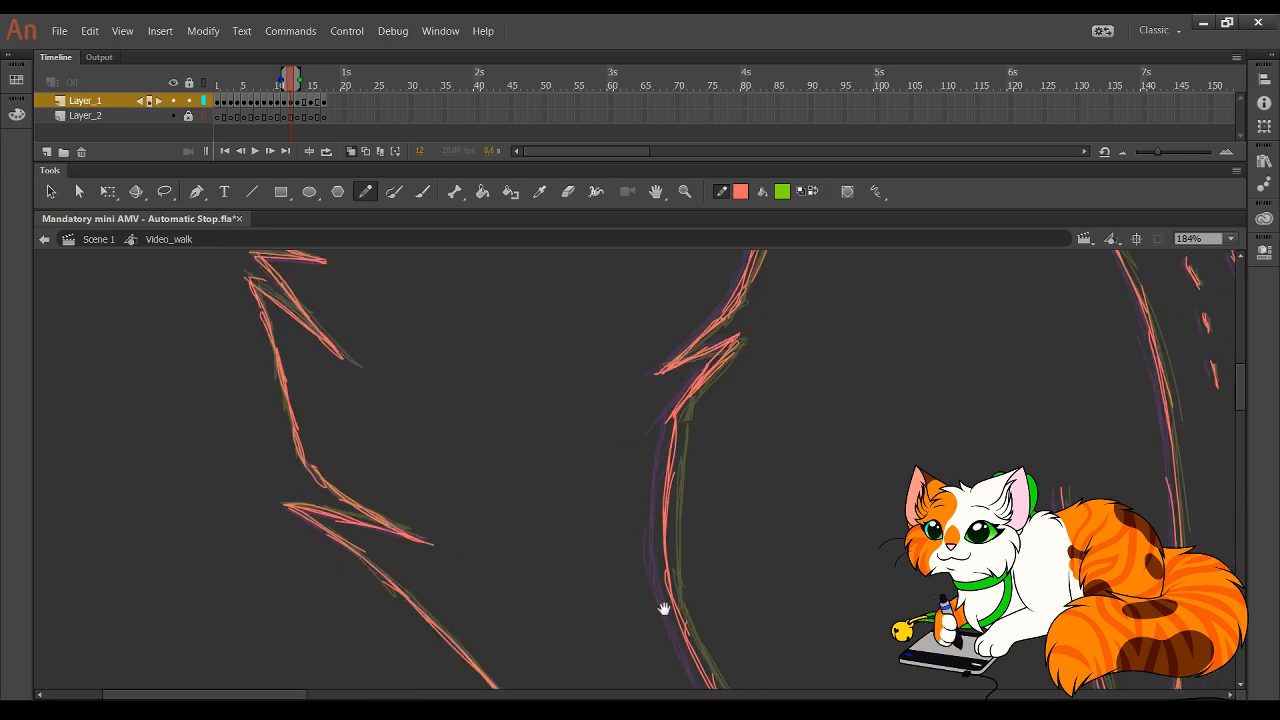
left_click_drag(663, 609, 397, 266)
mouse_move(460, 437)
left_mouse_down()
mouse_move(494, 531)
mouse_move(620, 649)
mouse_move(560, 604)
mouse_move(580, 569)
mouse_move(548, 452)
left_mouse_up()
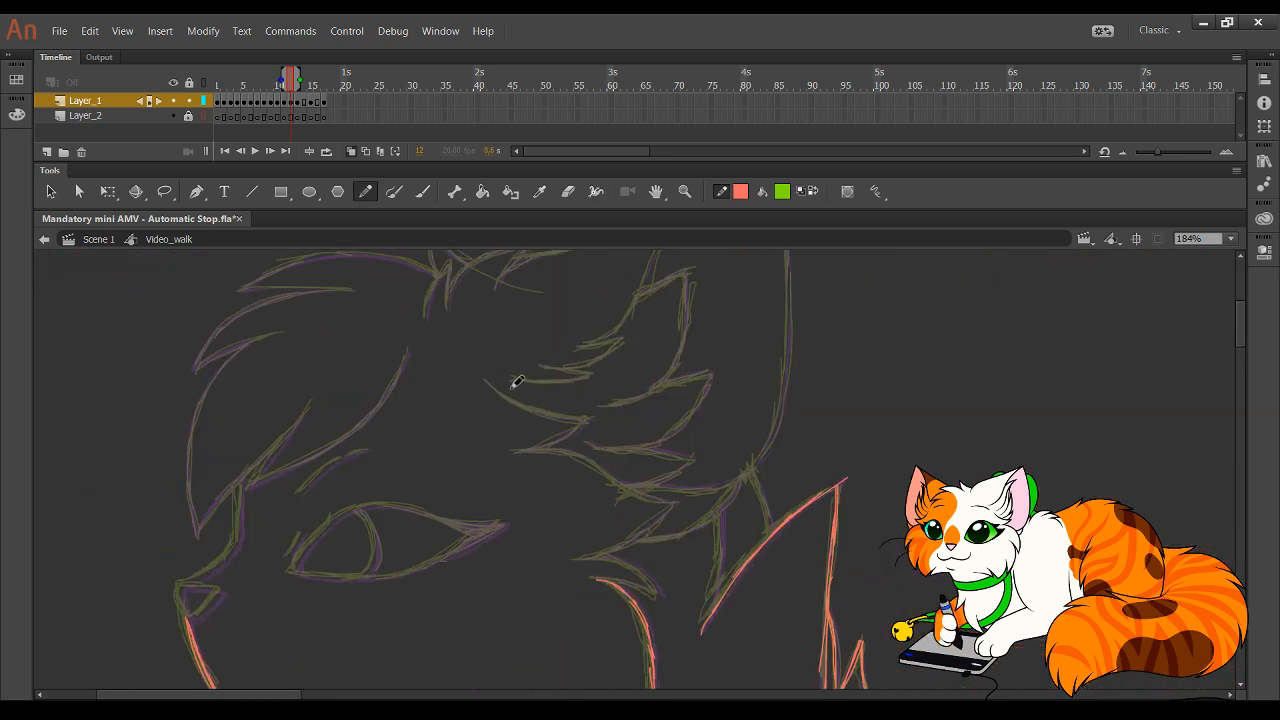
mouse_move(485, 381)
left_mouse_down()
mouse_move(586, 419)
mouse_move(516, 452)
mouse_move(591, 422)
mouse_move(524, 449)
mouse_move(587, 421)
mouse_move(566, 436)
mouse_move(552, 392)
mouse_move(540, 393)
mouse_move(645, 442)
left_mouse_up()
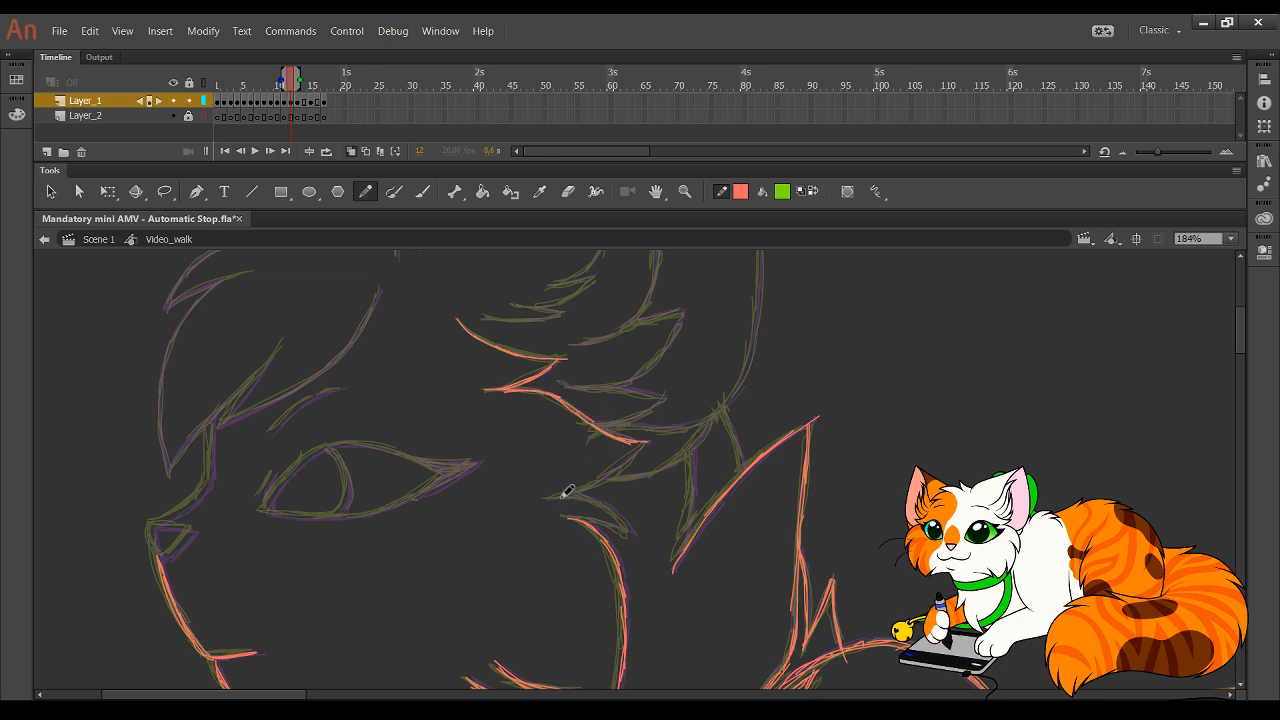
mouse_move(545, 496)
left_mouse_down()
mouse_move(631, 459)
mouse_move(580, 492)
mouse_move(632, 454)
left_mouse_up()
key("ctrl+z")
key("ctrl+z")
left_click_drag(556, 496, 643, 443)
mouse_move(553, 496)
left_mouse_down()
mouse_move(612, 509)
mouse_move(594, 496)
mouse_move(632, 540)
mouse_move(611, 520)
mouse_move(632, 534)
mouse_move(579, 519)
mouse_move(636, 527)
left_mouse_up()
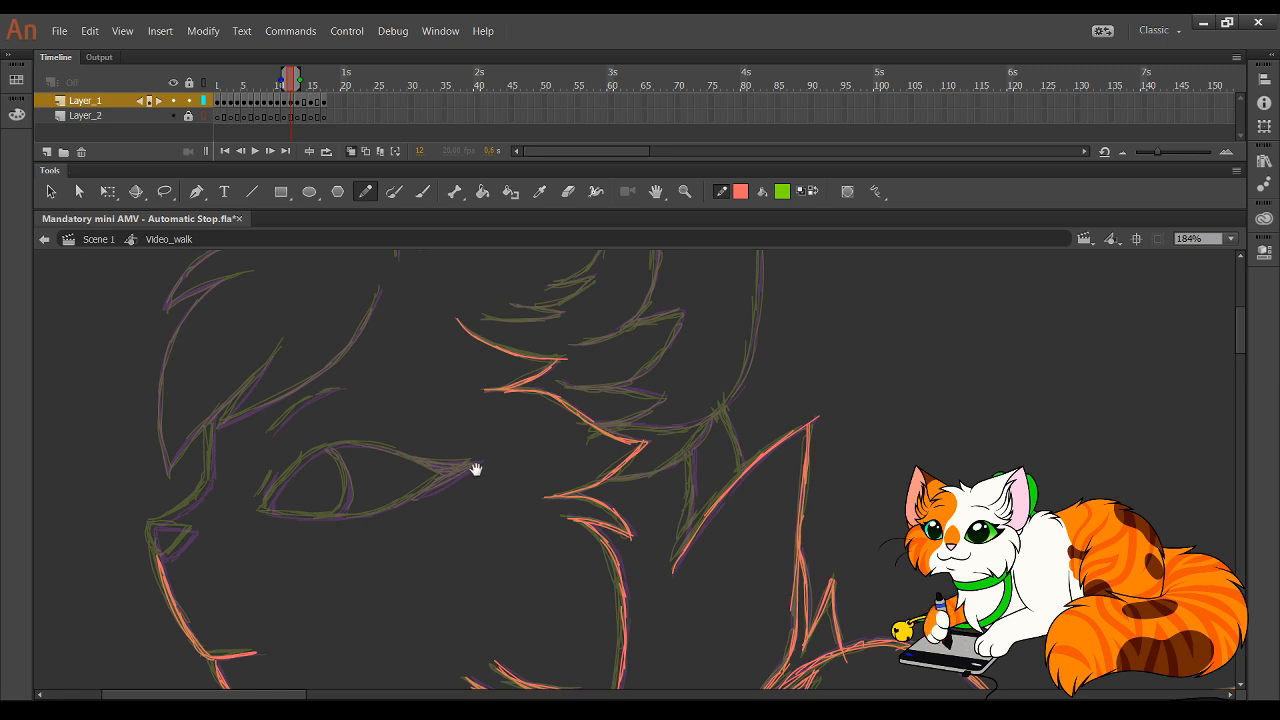
- Trace the rounded base and long rear edge of the near ear up to its tip
mouse_move(512, 458)
left_mouse_down()
mouse_move(434, 423)
mouse_move(469, 623)
left_mouse_up()
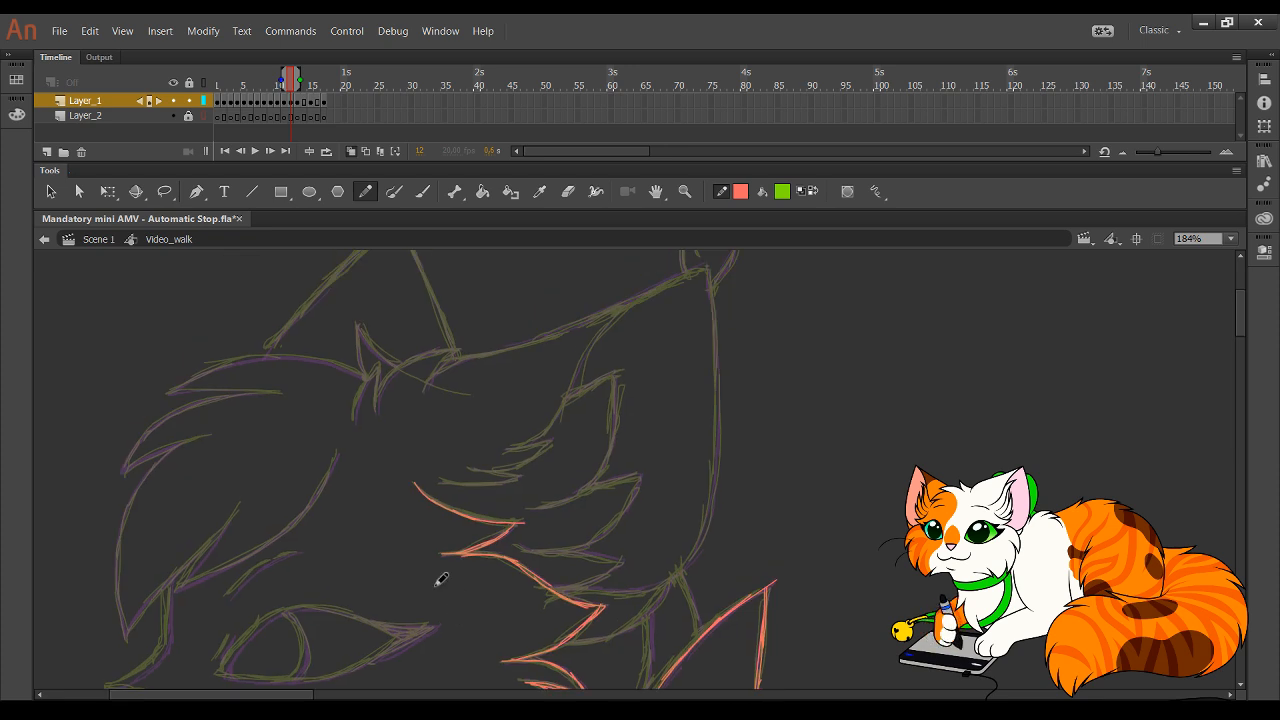
mouse_move(561, 601)
left_mouse_down()
mouse_move(512, 626)
mouse_move(547, 613)
left_mouse_up()
mouse_move(508, 615)
left_mouse_down()
mouse_move(616, 603)
mouse_move(670, 508)
mouse_move(668, 481)
left_mouse_up()
left_click_drag(656, 561, 679, 421)
key("ctrl+z")
mouse_move(657, 550)
left_mouse_down()
mouse_move(665, 386)
mouse_move(656, 400)
left_mouse_up()
key("ctrl+z")
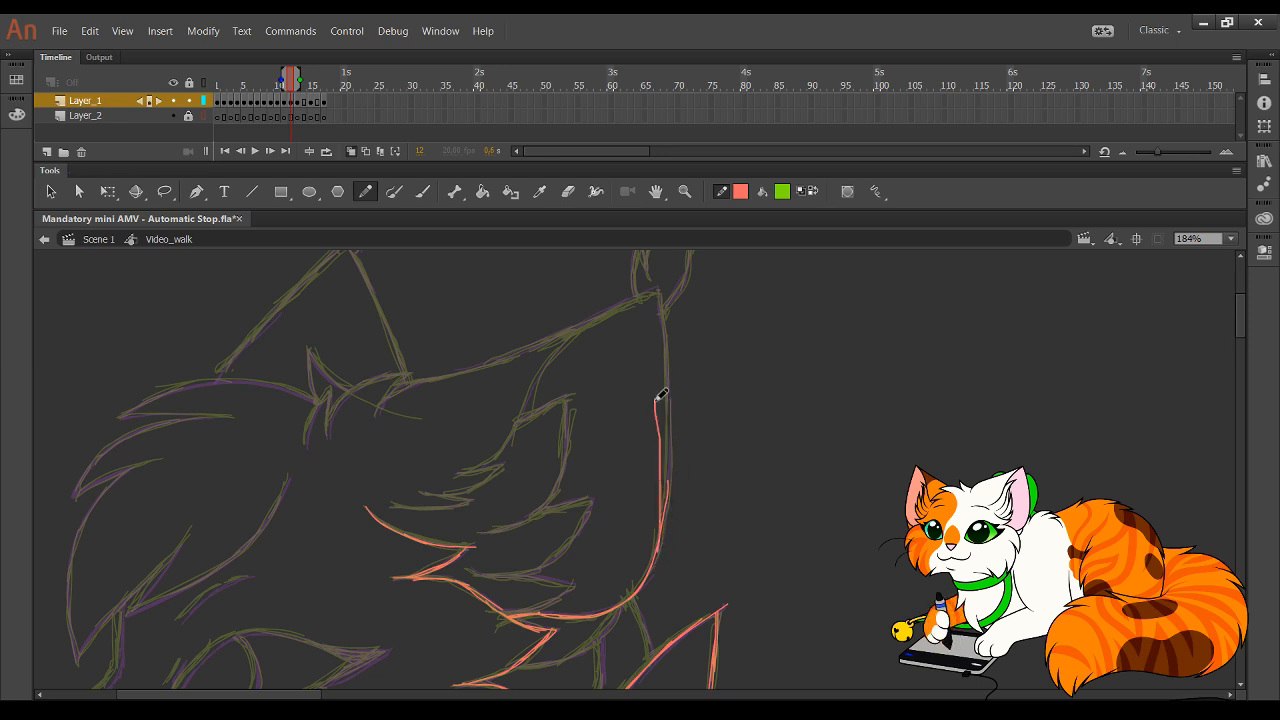
key("ctrl+z")
left_click_drag(659, 546, 669, 400)
left_click_drag(670, 470, 659, 341)
key("ctrl+z")
mouse_move(668, 392)
left_mouse_down()
mouse_move(670, 449)
mouse_move(657, 287)
left_mouse_up()
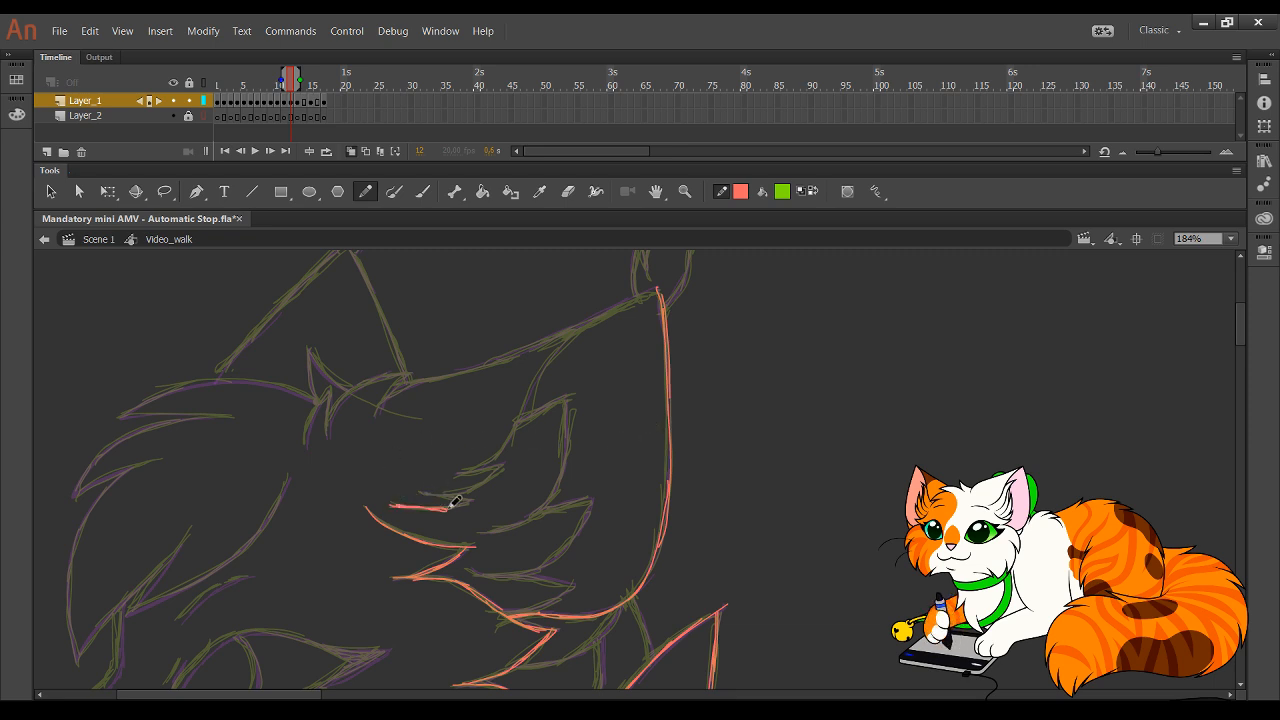
- Trace the small fur tufts at the front of the near ear and its inner front edge up to the tip
mouse_move(425, 508)
left_mouse_down()
mouse_move(395, 505)
mouse_move(463, 506)
mouse_move(419, 507)
mouse_move(466, 504)
mouse_move(428, 492)
mouse_move(489, 479)
mouse_move(504, 461)
mouse_move(460, 473)
left_mouse_up()
left_click_drag(500, 466, 458, 475)
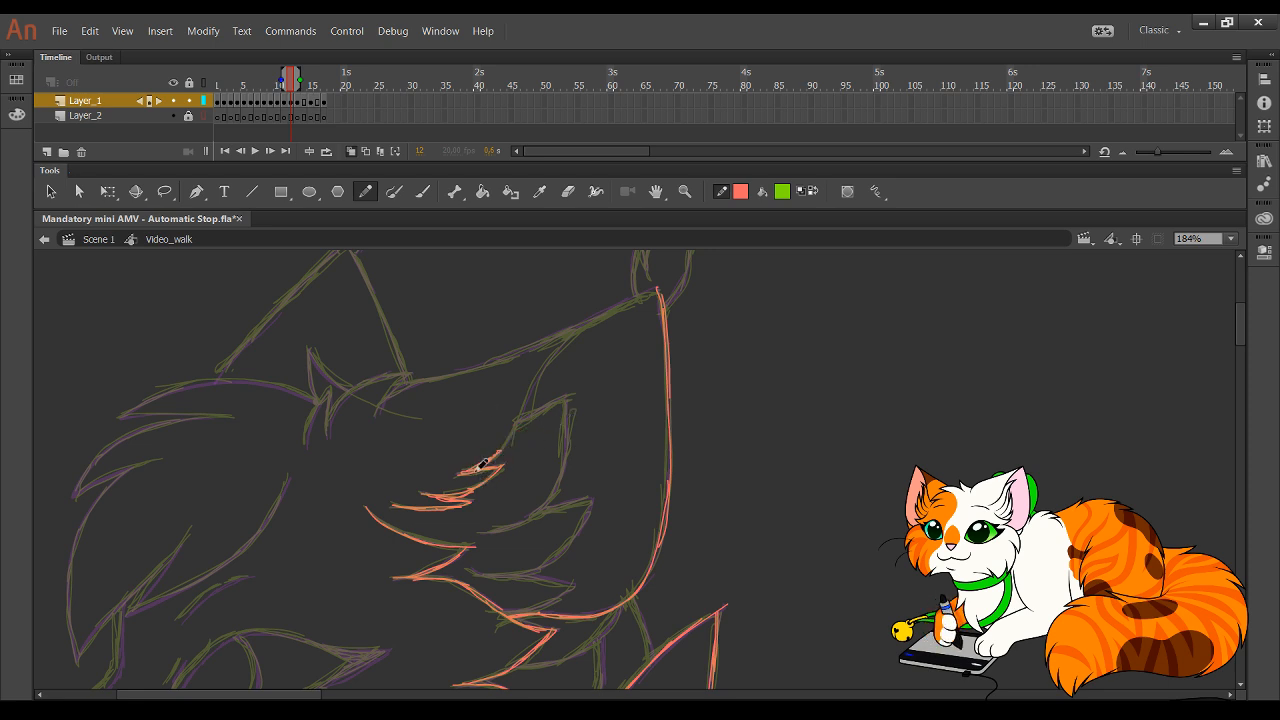
mouse_move(483, 463)
left_mouse_down()
mouse_move(512, 435)
mouse_move(507, 445)
mouse_move(543, 368)
mouse_move(605, 313)
mouse_move(660, 274)
left_mouse_up()
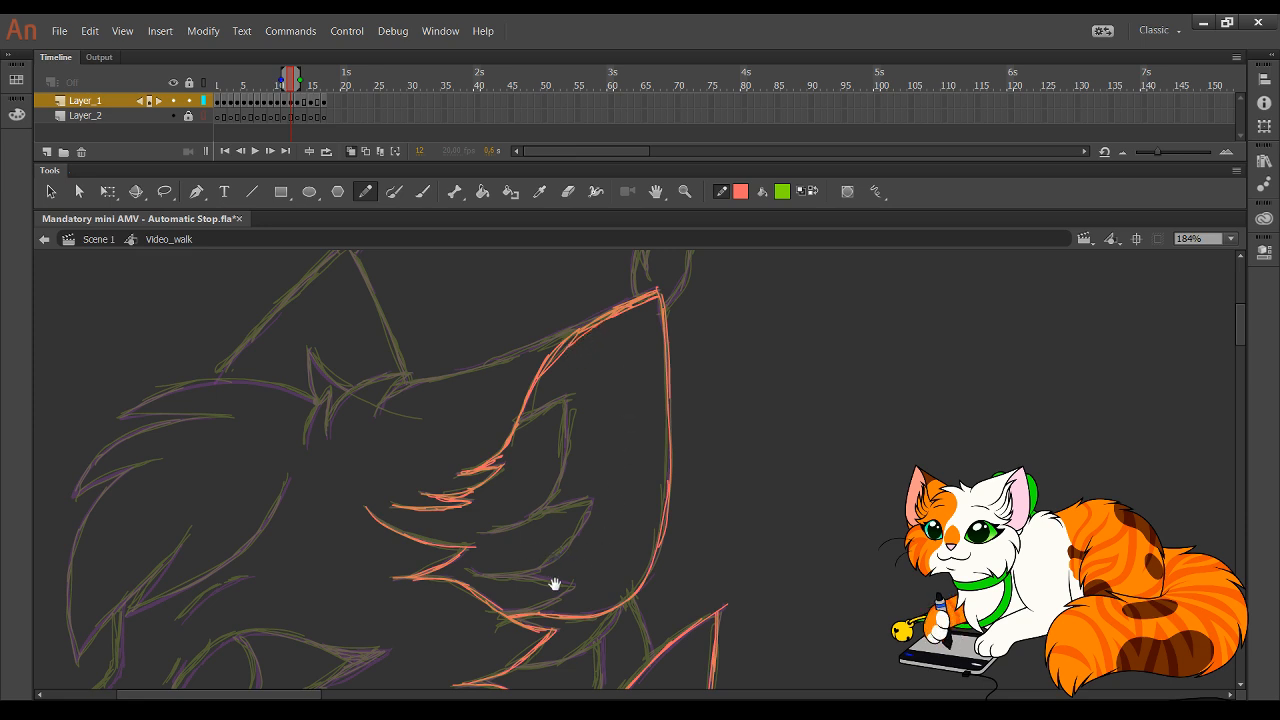
- Trace the layered pointed fur tufts inside the near ear, working from the base upward
left_click_drag(555, 584, 591, 523)
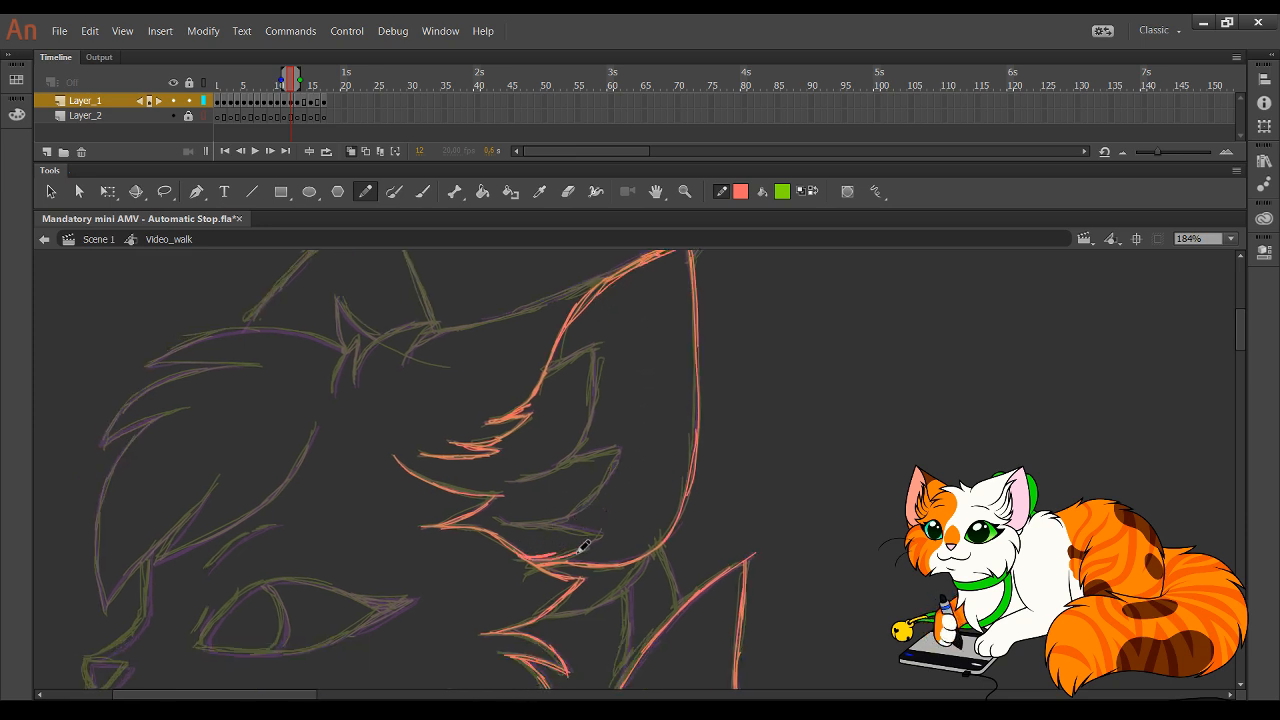
mouse_move(530, 560)
left_mouse_down()
mouse_move(564, 559)
mouse_move(532, 558)
mouse_move(601, 534)
mouse_move(541, 524)
left_mouse_up()
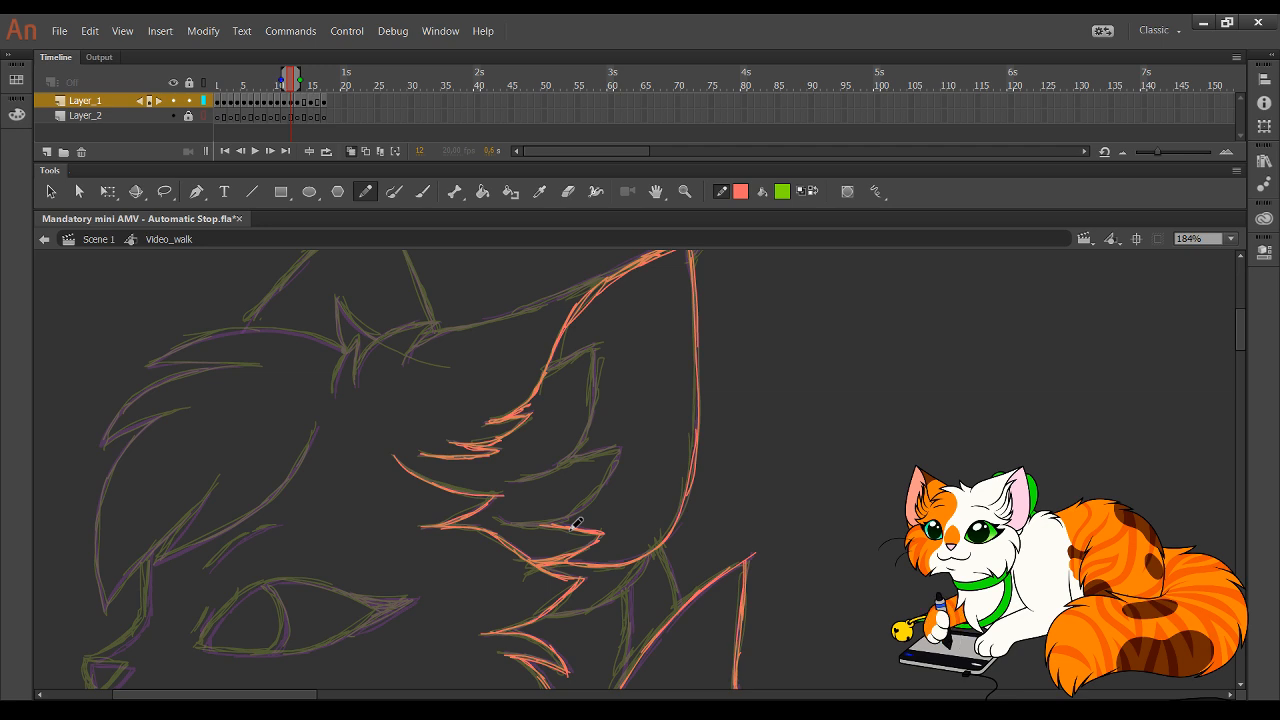
left_click(392, 709)
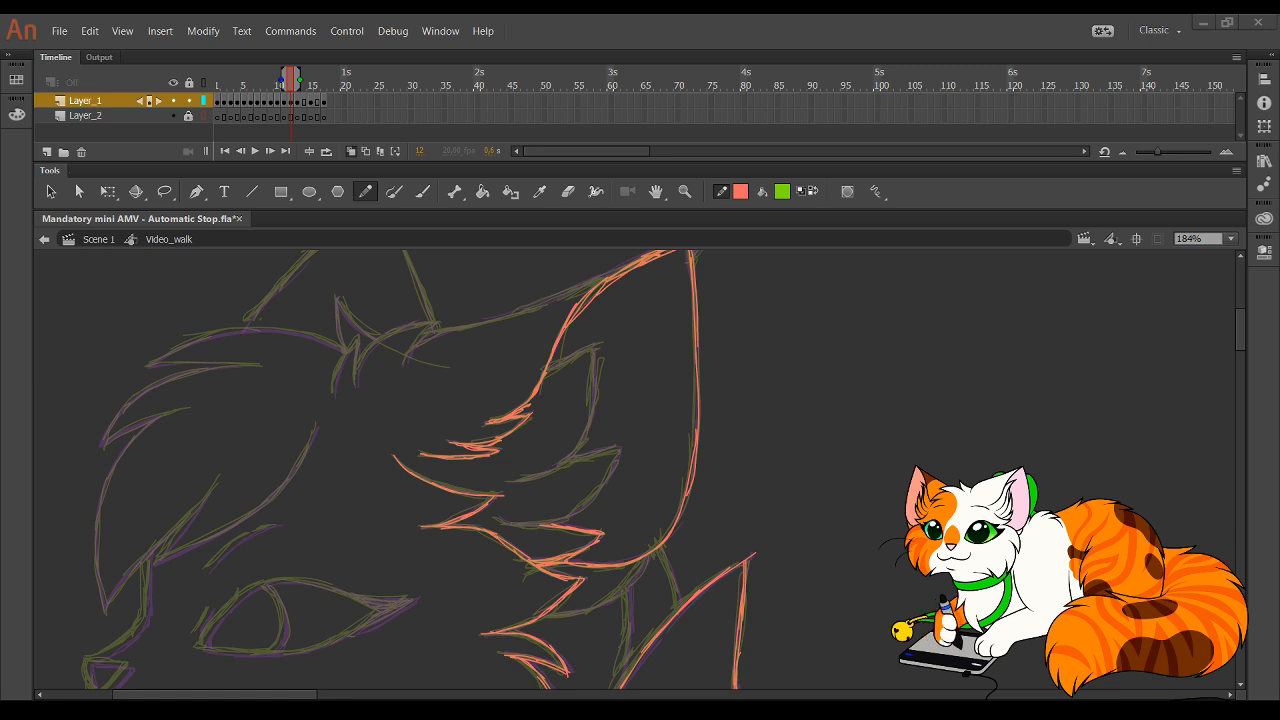
left_click(1, 549)
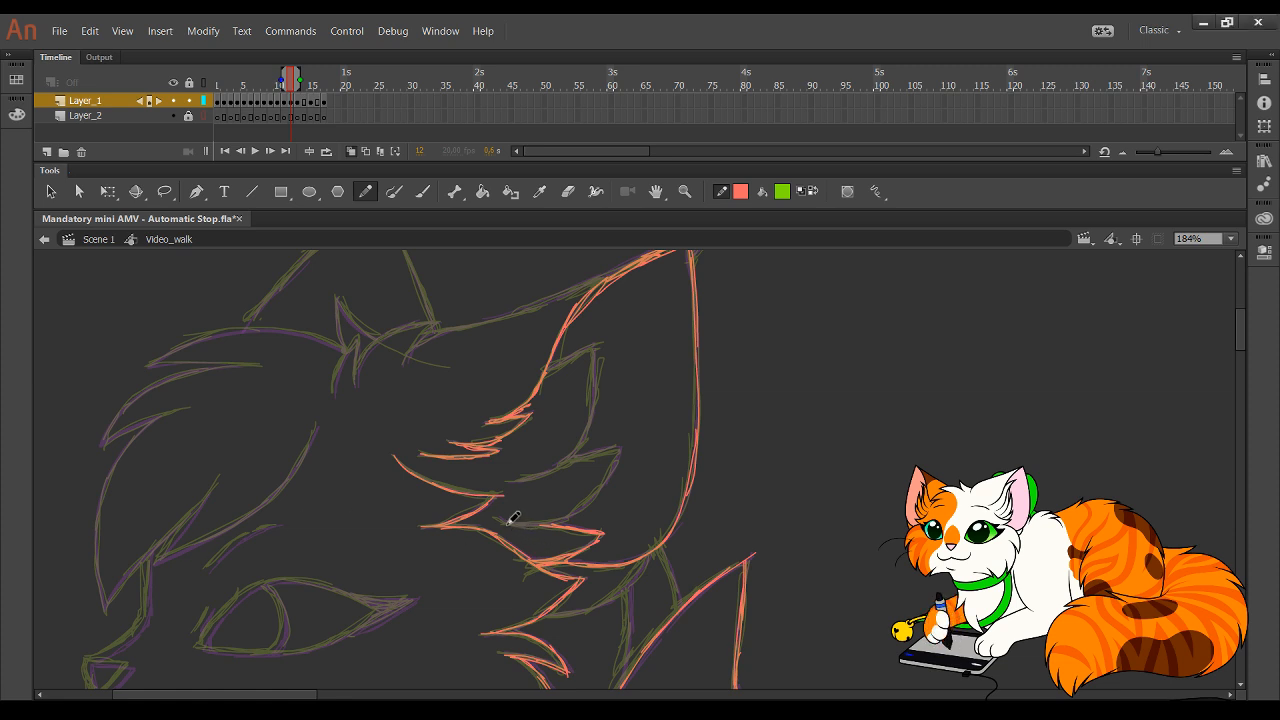
mouse_move(497, 518)
left_mouse_down()
mouse_move(557, 524)
mouse_move(520, 525)
mouse_move(577, 509)
mouse_move(553, 522)
mouse_move(616, 462)
mouse_move(595, 494)
mouse_move(621, 446)
mouse_move(573, 460)
mouse_move(628, 440)
left_mouse_up()
key("ctrl+z")
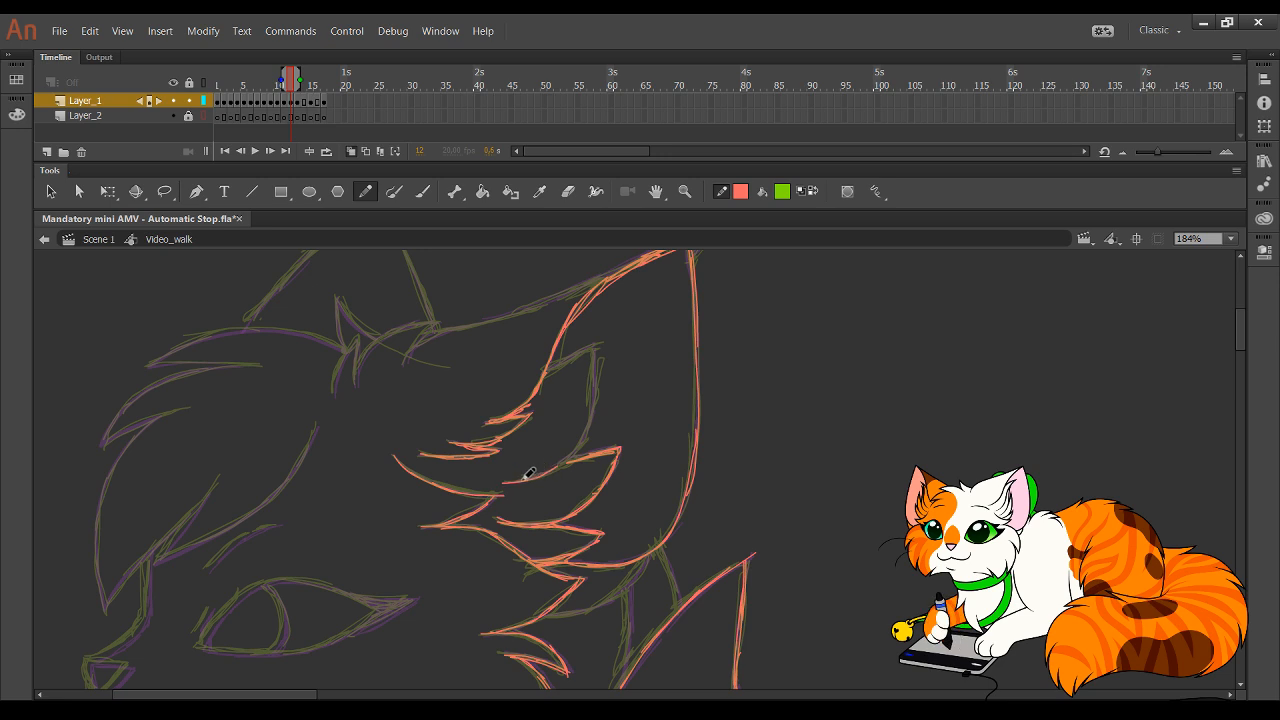
mouse_move(566, 466)
left_mouse_down()
mouse_move(597, 390)
mouse_move(592, 416)
mouse_move(596, 348)
mouse_move(553, 365)
left_mouse_up()
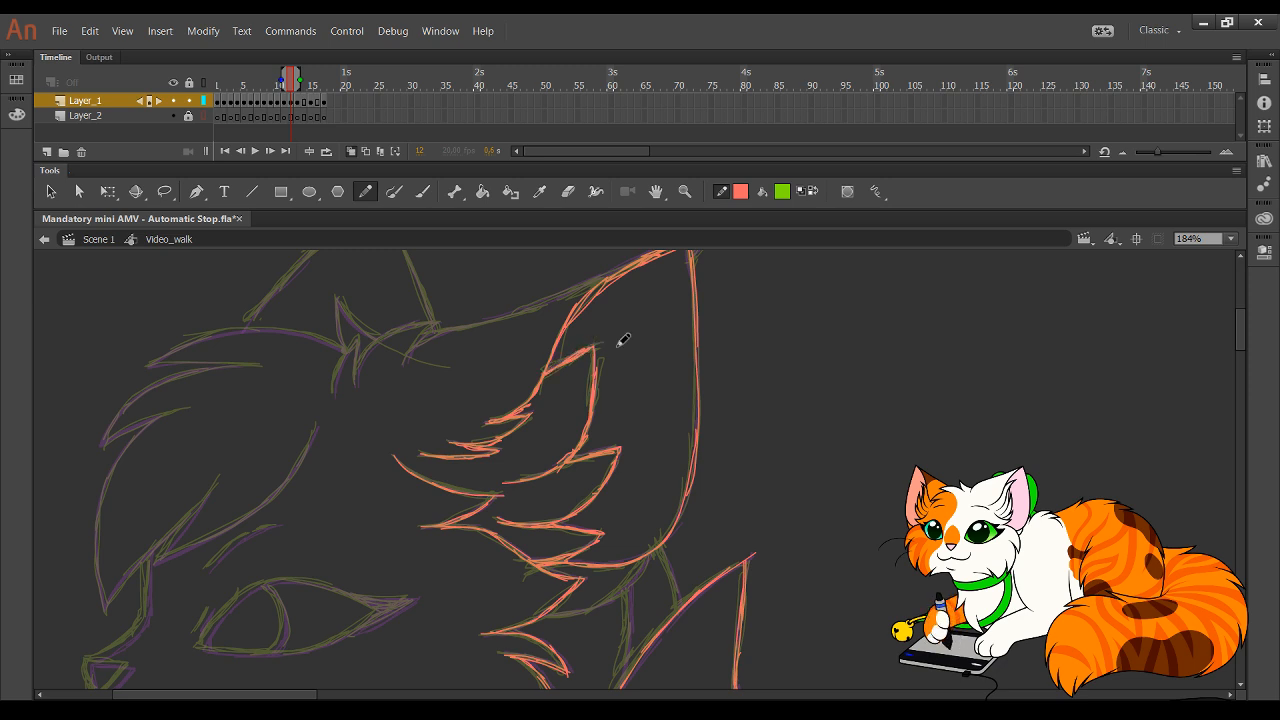
- Trace the fur lines below the near ear's base that connect the cheek fur to the pointed hair tuft behind the head
left_click_drag(487, 377, 354, 264)
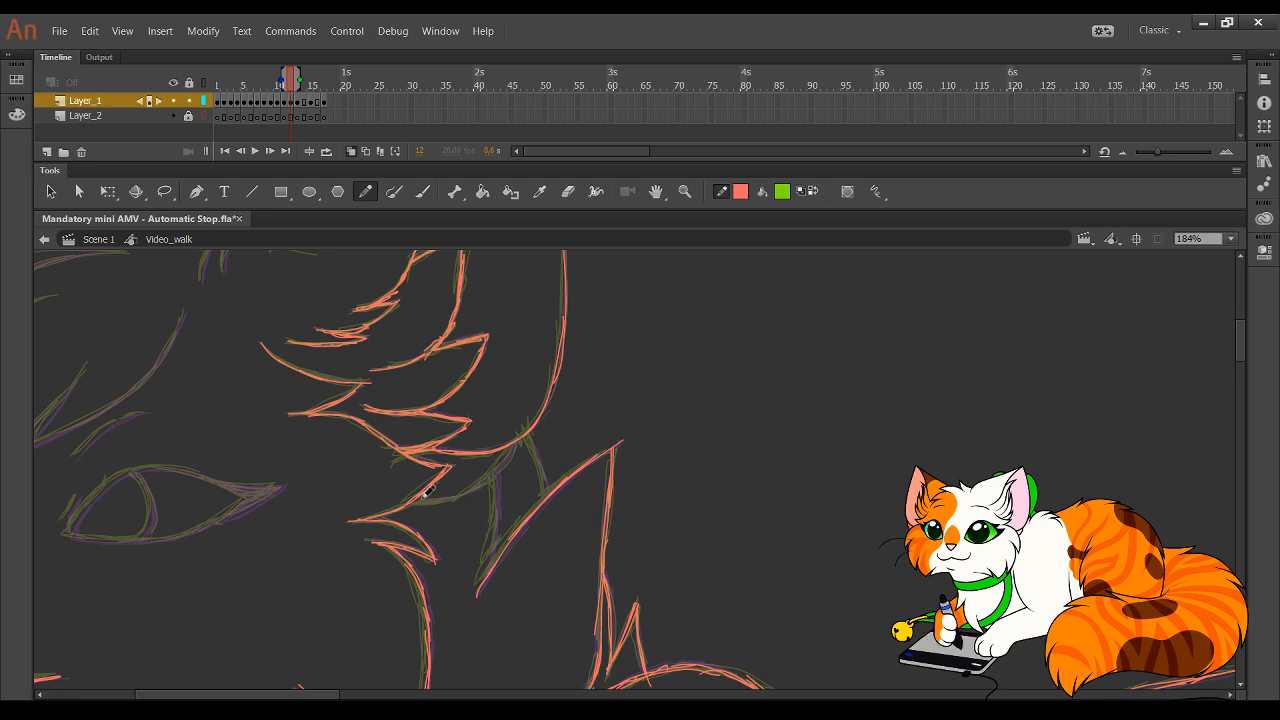
mouse_move(423, 492)
left_mouse_down()
mouse_move(468, 494)
mouse_move(525, 433)
left_mouse_up()
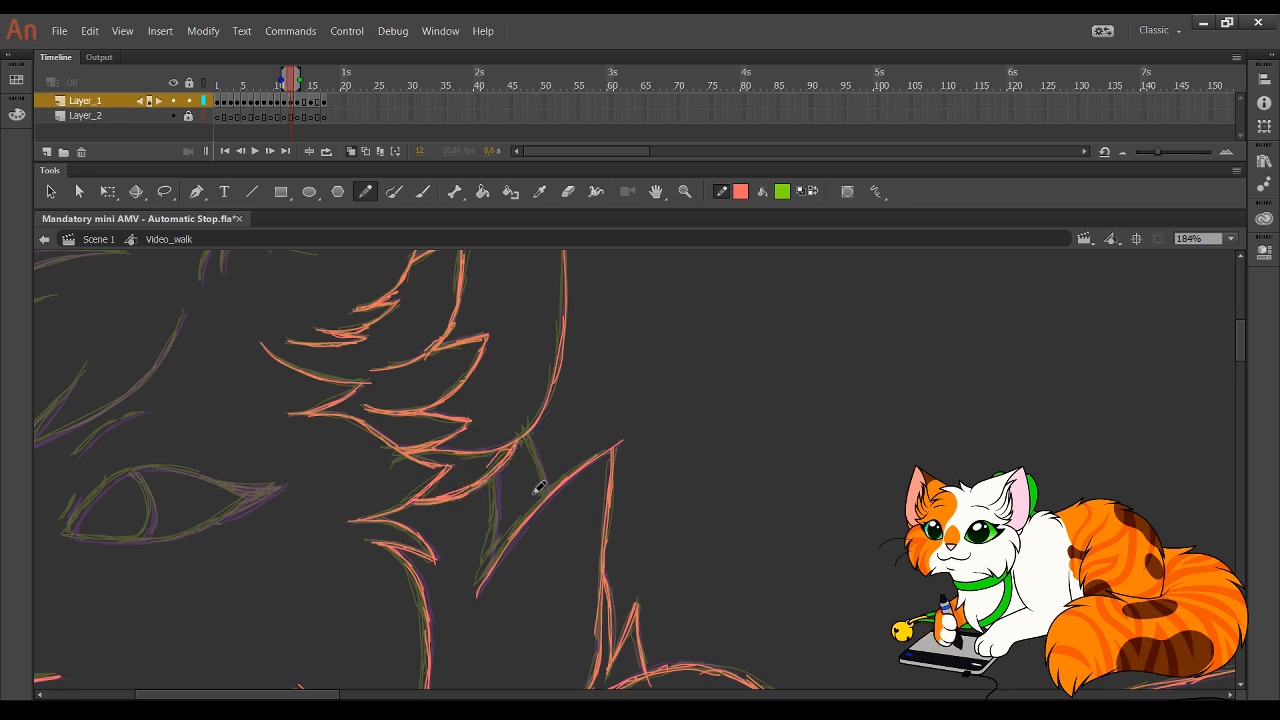
left_click_drag(512, 462, 500, 474)
key("ctrl+z")
key("ctrl+z")
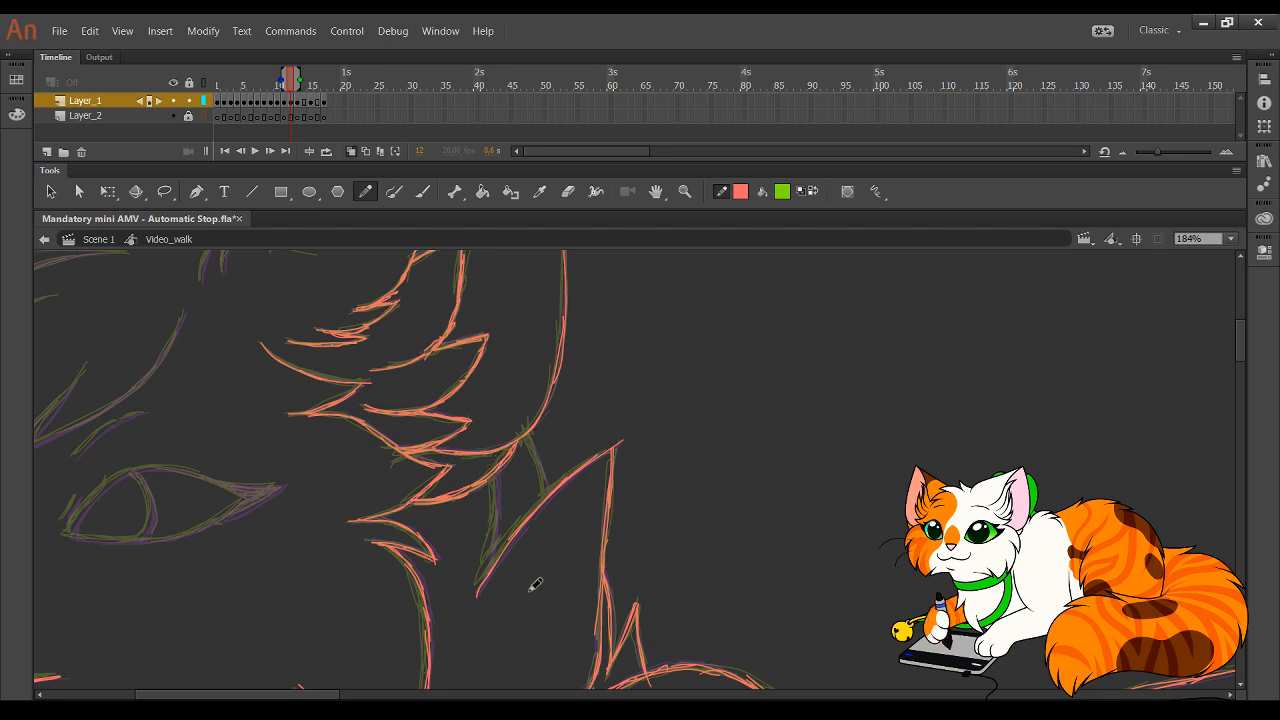
left_click_drag(489, 572, 492, 482)
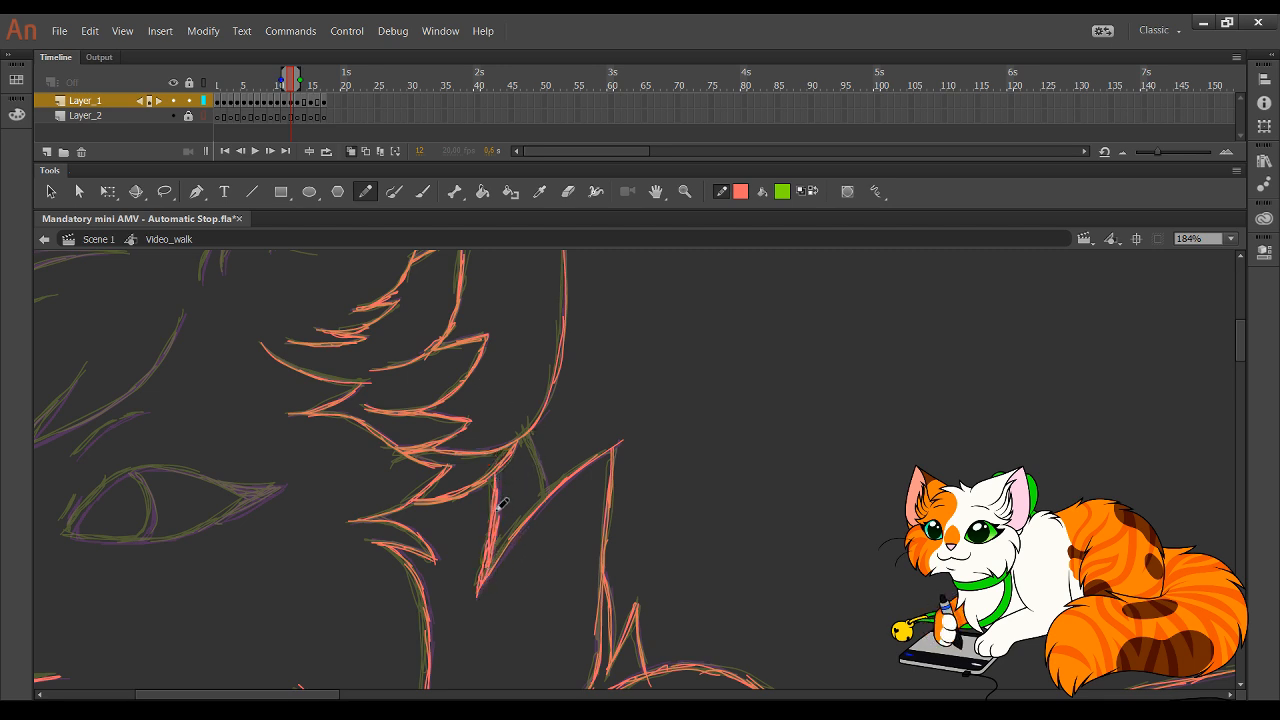
key("ctrl+z")
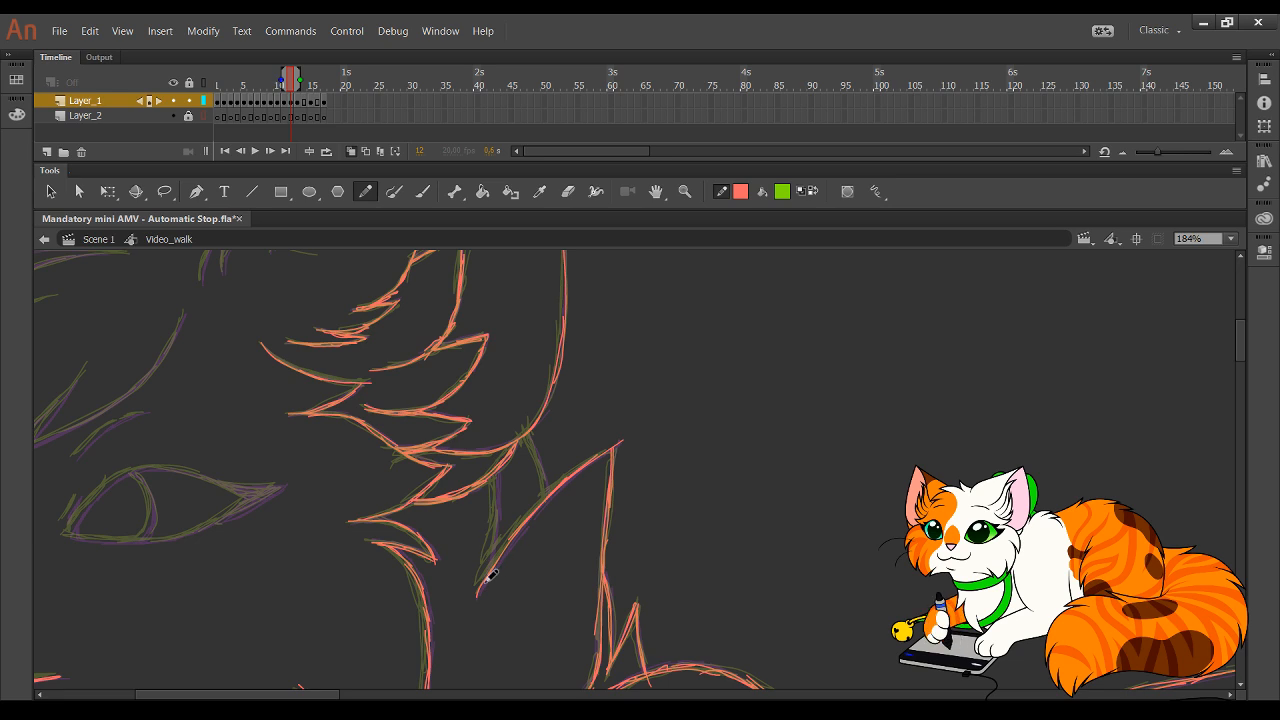
left_click_drag(480, 590, 495, 468)
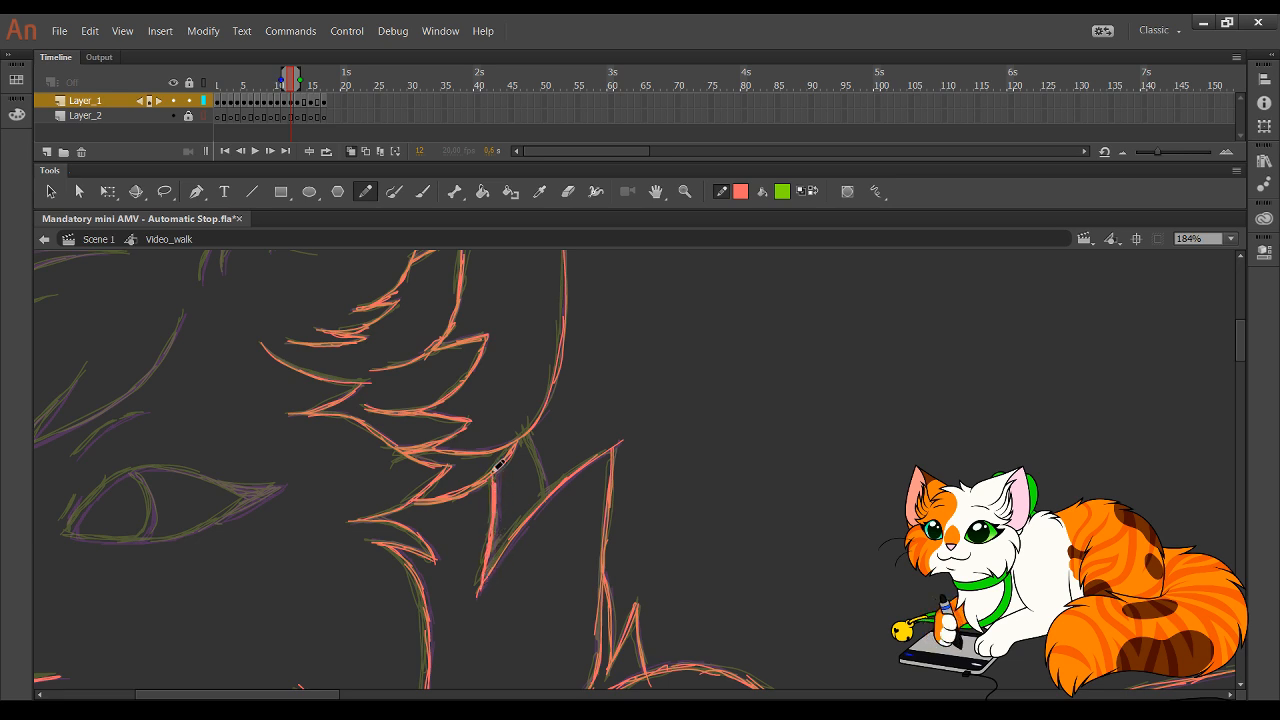
key("ctrl+z")
left_click_drag(526, 433, 543, 490)
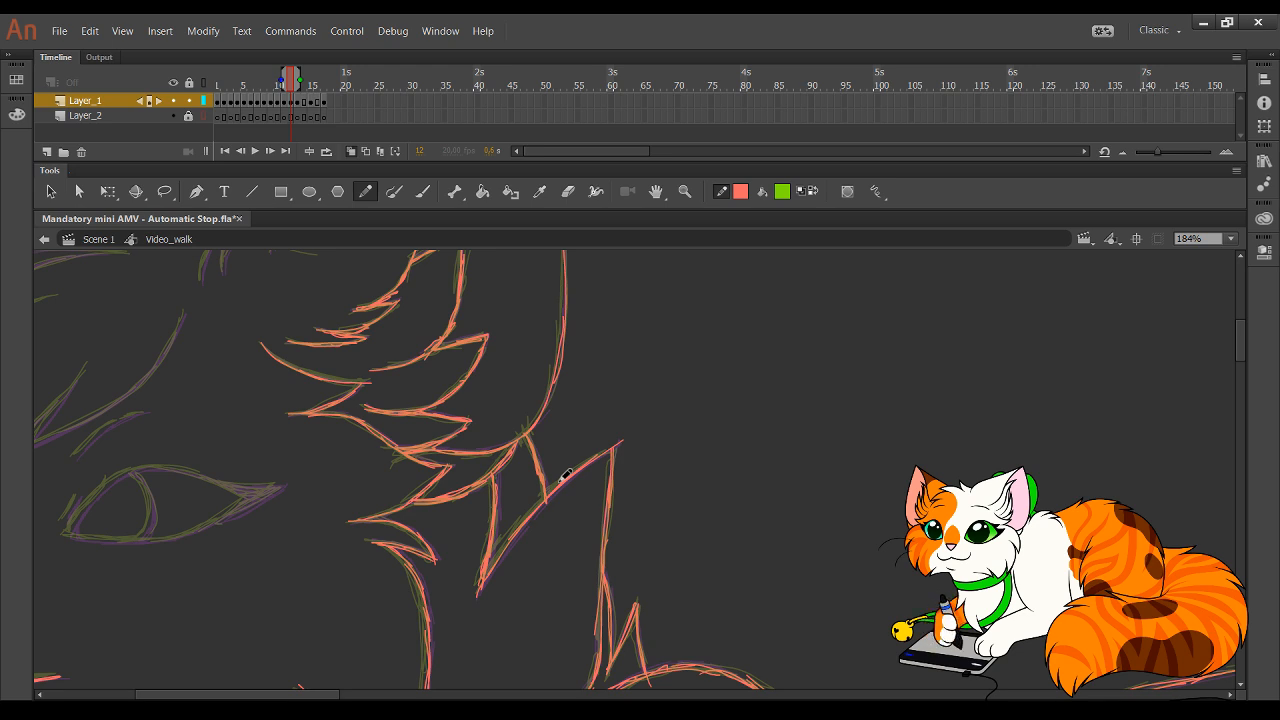
- Trace the small triangular nose at the tip of the muzzle
left_click_drag(385, 569, 557, 400)
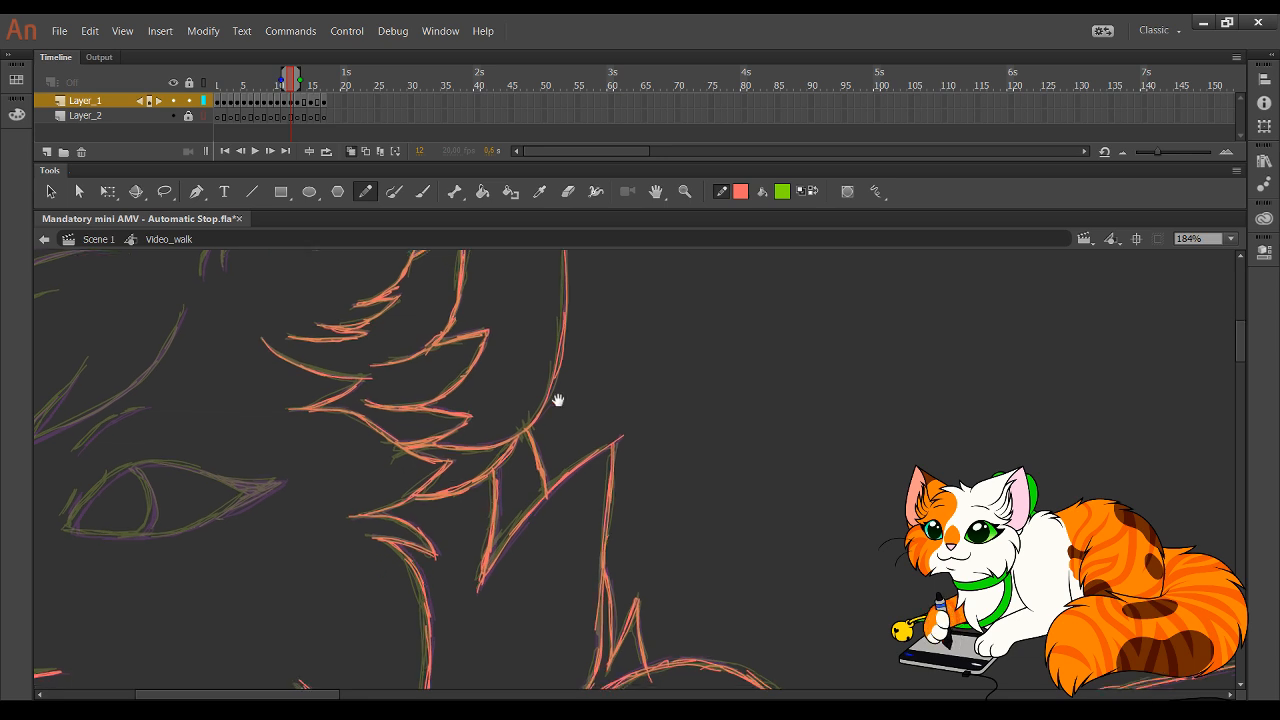
left_click_drag(380, 510, 557, 446)
left_click_drag(516, 375, 503, 577)
left_click(685, 191)
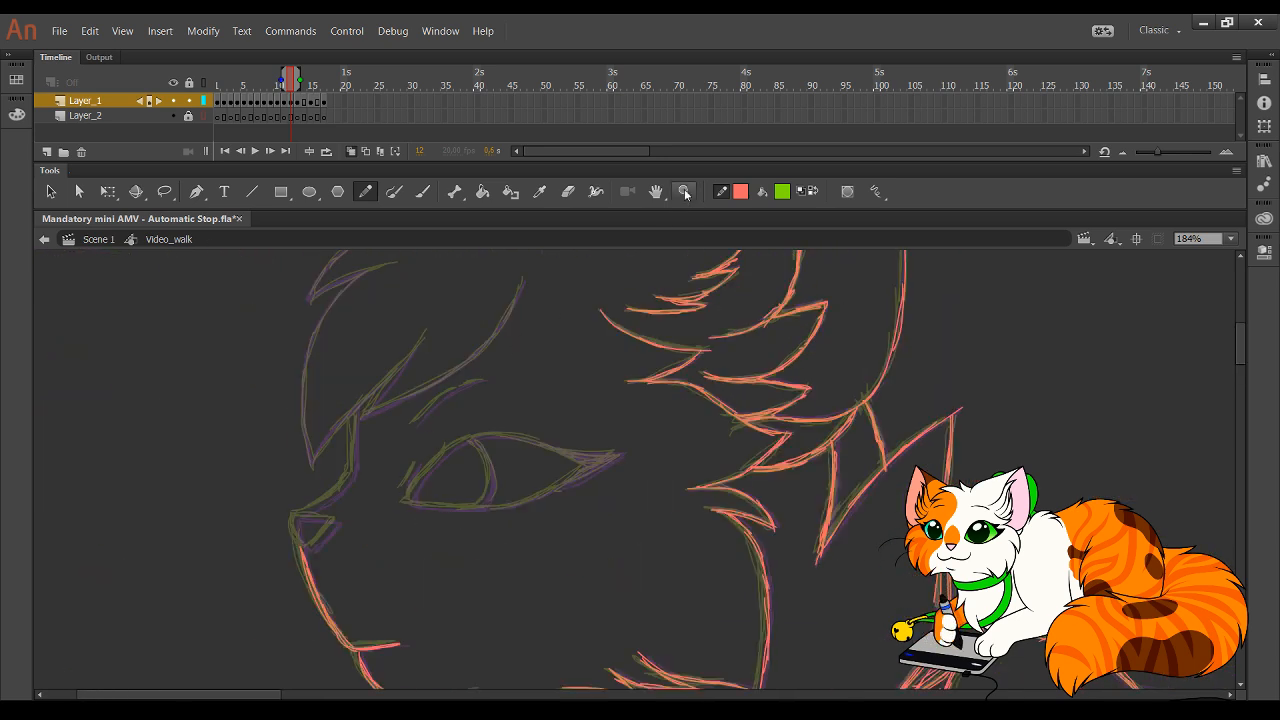
left_click_drag(256, 400, 720, 678)
left_click(365, 191)
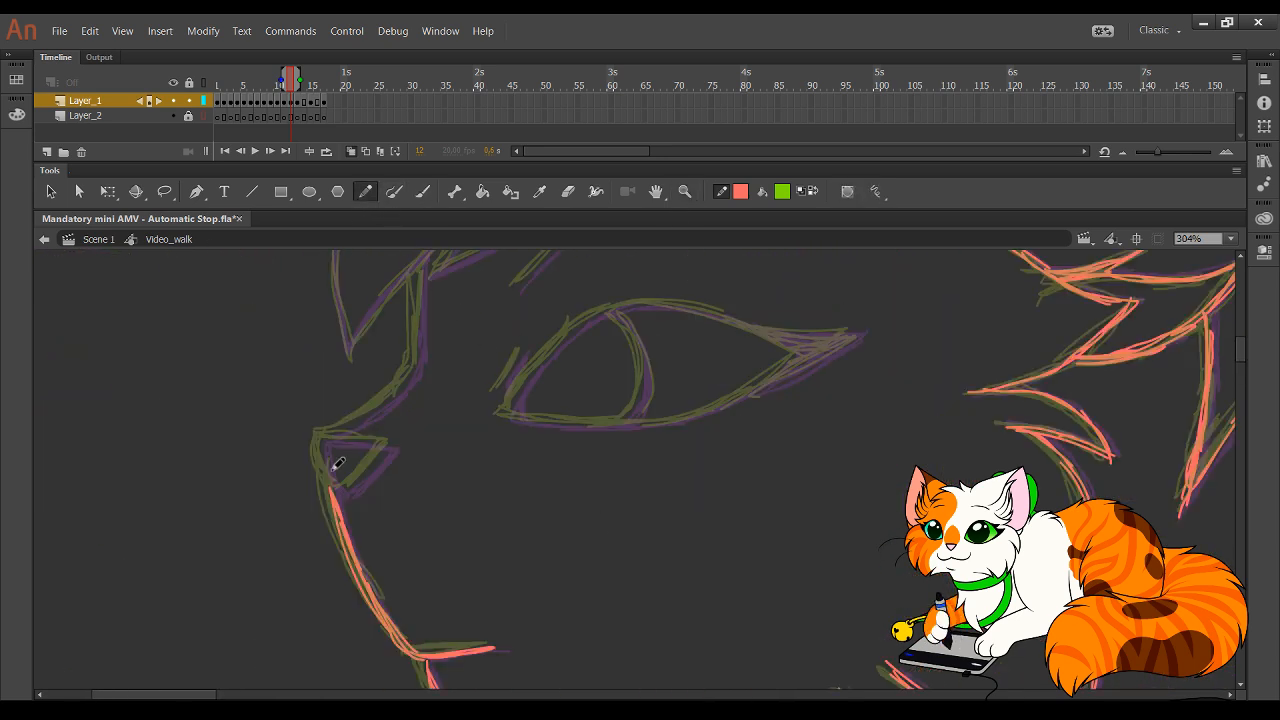
left_click_drag(326, 436, 338, 488)
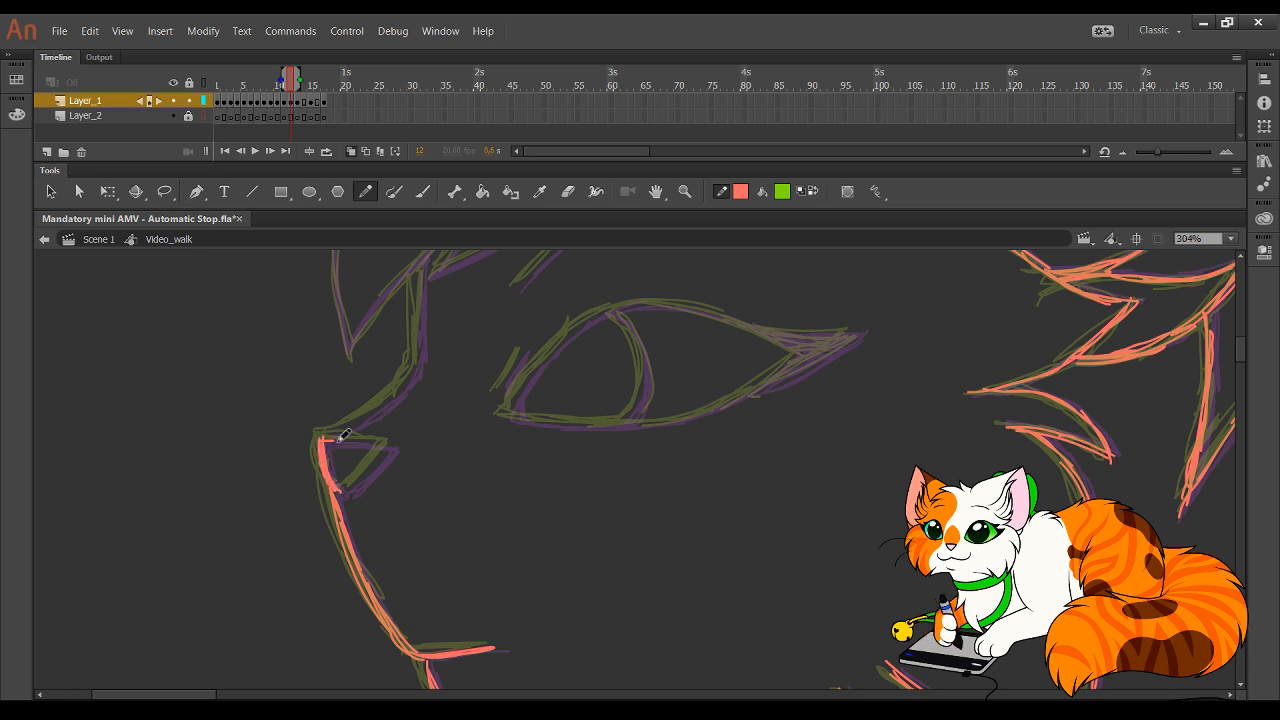
mouse_move(340, 439)
left_mouse_down()
mouse_move(390, 443)
mouse_move(358, 483)
mouse_move(391, 446)
left_mouse_up()
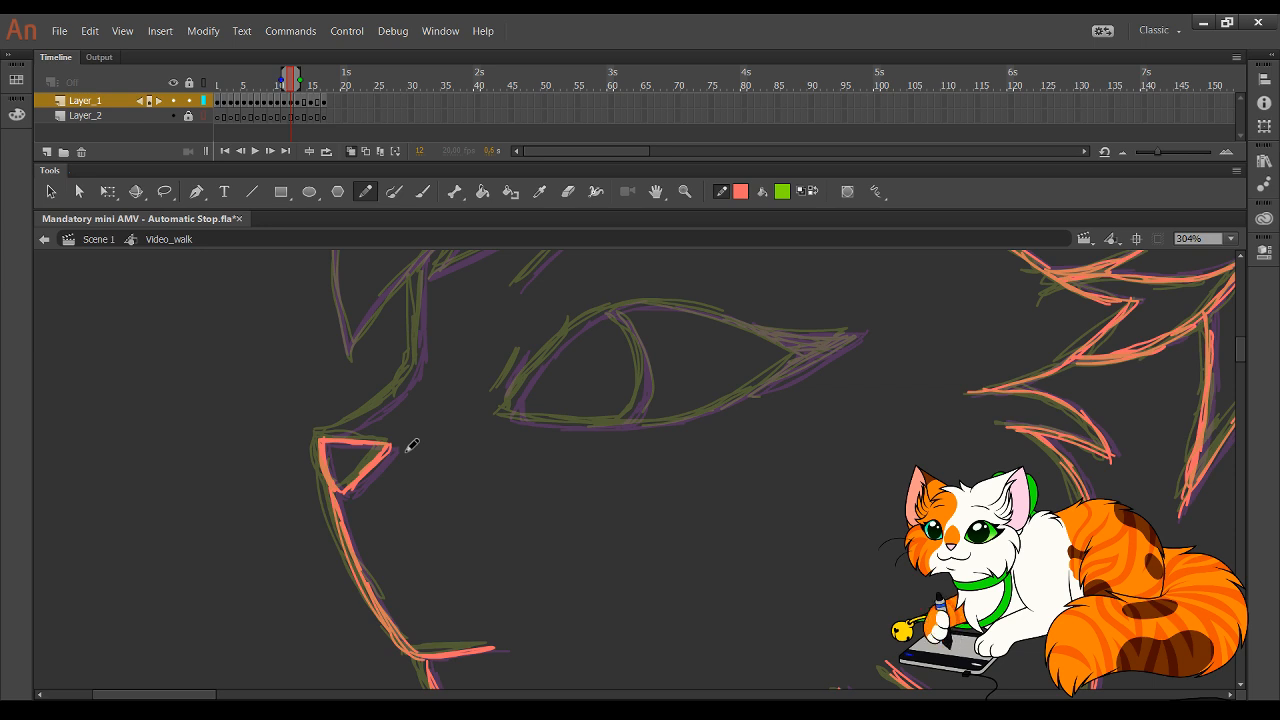
- Trace the almond-shaped outline of the eye and the curved iris edge inside it
left_click_drag(661, 433, 418, 477)
mouse_move(360, 530)
left_mouse_down()
mouse_move(427, 450)
mouse_move(411, 467)
mouse_move(485, 428)
mouse_move(461, 434)
mouse_move(551, 437)
mouse_move(612, 458)
mouse_move(559, 433)
mouse_move(650, 478)
left_mouse_up()
mouse_move(370, 533)
left_mouse_down()
mouse_move(526, 542)
mouse_move(648, 478)
left_mouse_up()
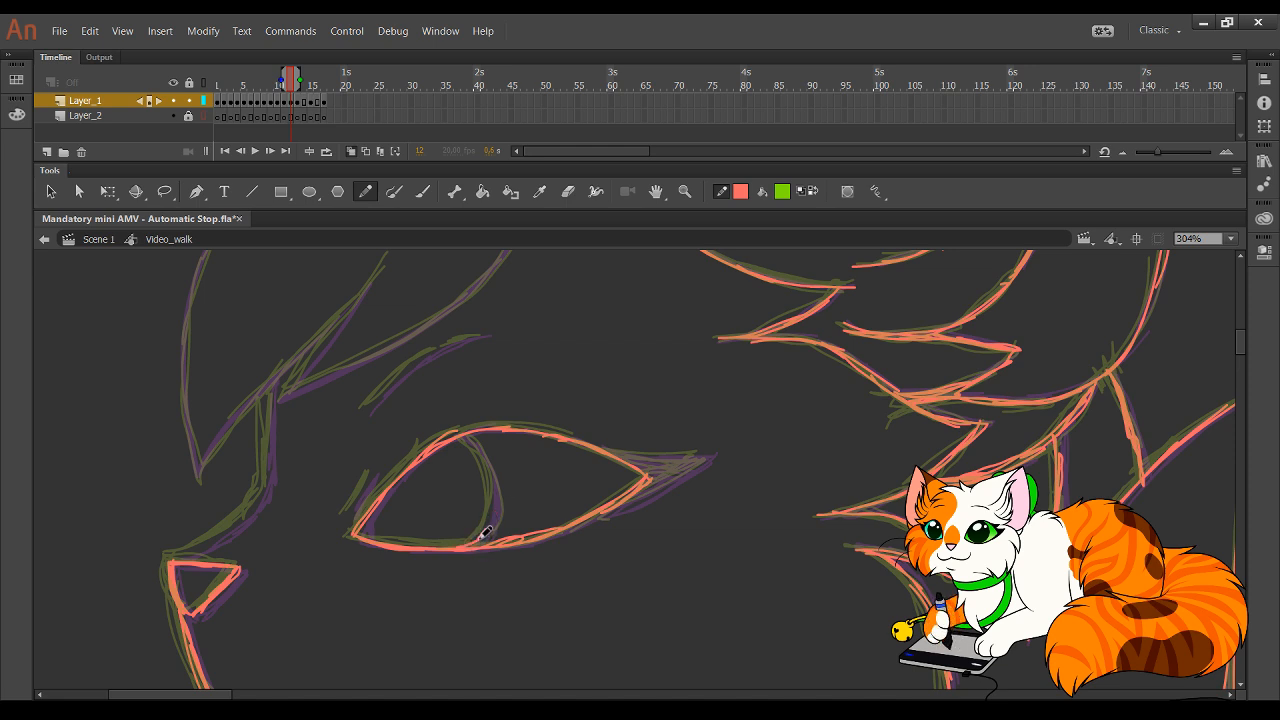
mouse_move(496, 510)
left_mouse_down()
mouse_move(489, 466)
mouse_move(461, 429)
left_mouse_up()
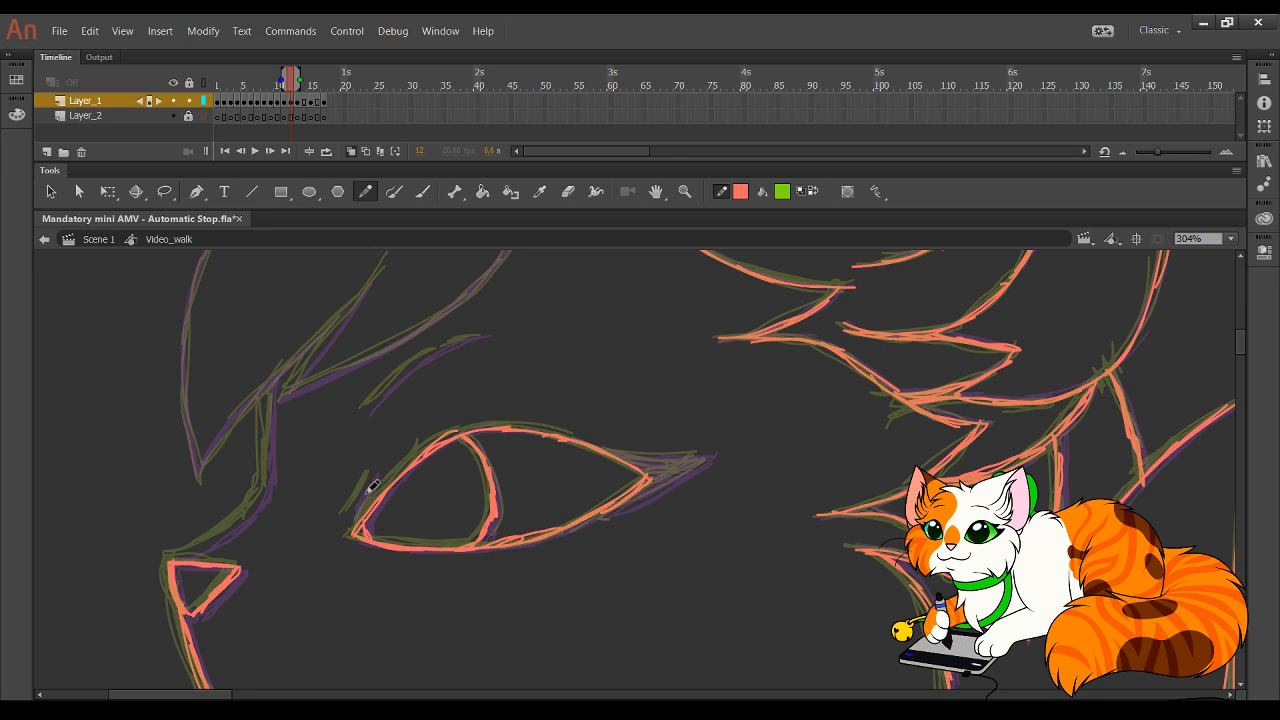
- Trace the short marks in front of and above the eye and hatch its pointed outer corner
mouse_move(355, 510)
left_mouse_down()
mouse_move(360, 478)
mouse_move(386, 464)
left_mouse_up()
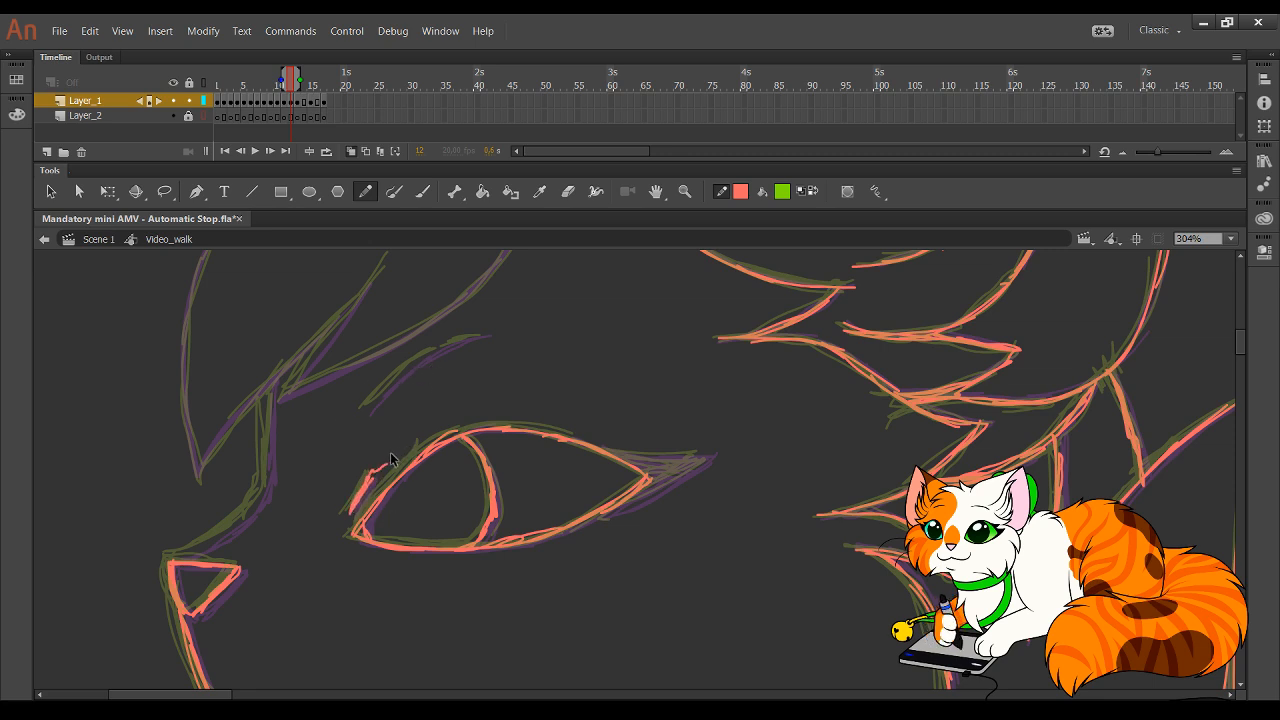
mouse_move(371, 409)
left_mouse_down()
mouse_move(431, 355)
mouse_move(405, 376)
mouse_move(474, 340)
left_mouse_up()
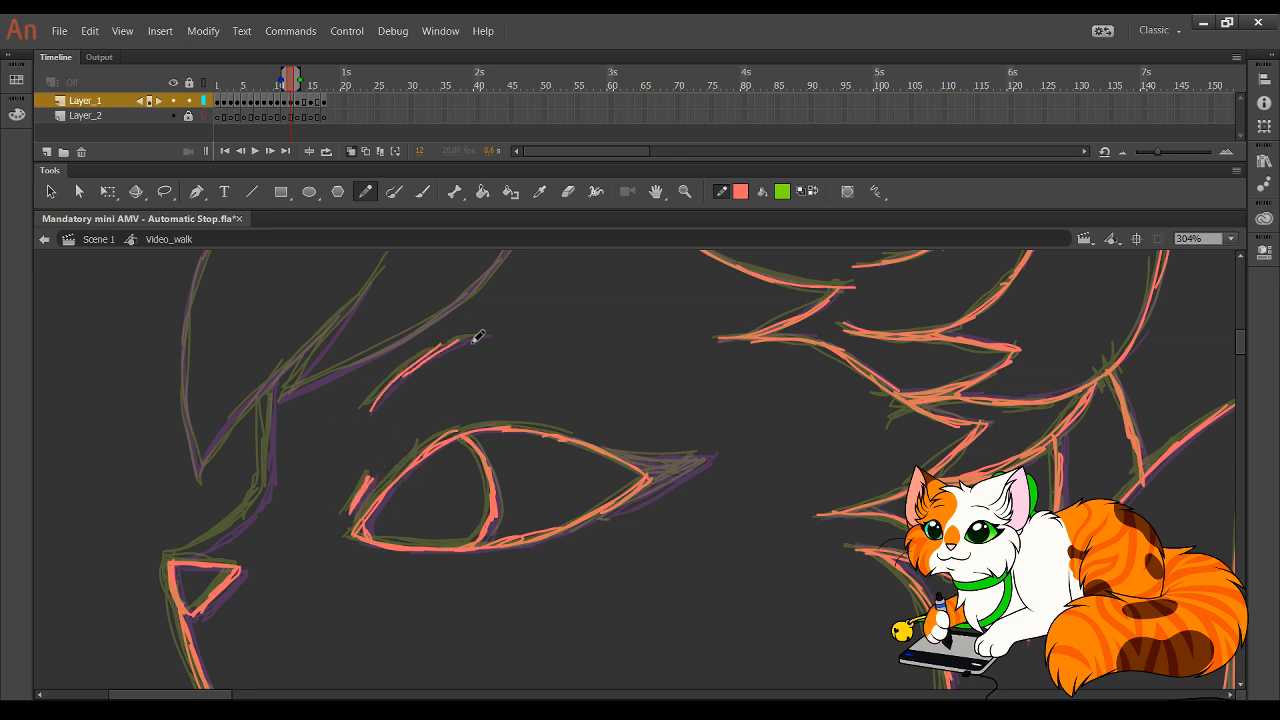
left_click_drag(404, 377, 486, 335)
mouse_move(593, 515)
left_mouse_down()
mouse_move(710, 457)
mouse_move(658, 487)
mouse_move(697, 459)
mouse_move(586, 442)
mouse_move(696, 455)
mouse_move(648, 459)
mouse_move(652, 485)
mouse_move(686, 459)
left_mouse_up()
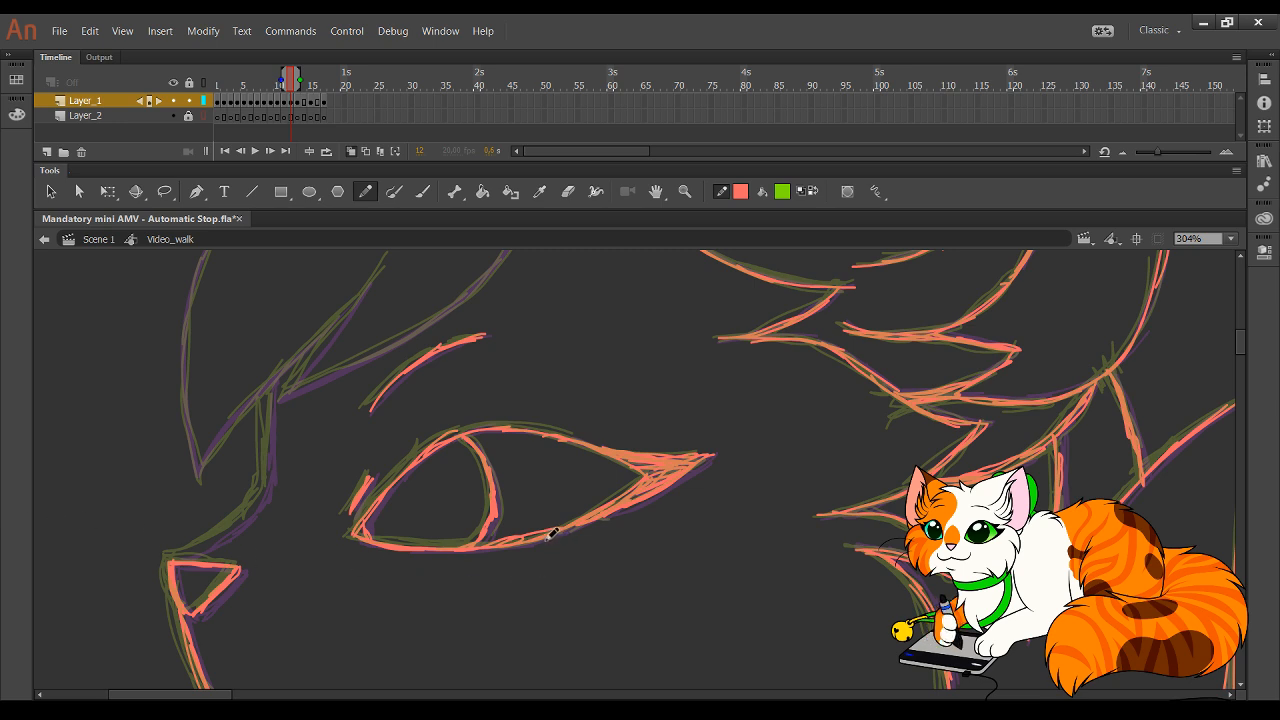
mouse_move(474, 487)
left_mouse_down()
mouse_move(550, 494)
mouse_move(458, 440)
left_mouse_up()
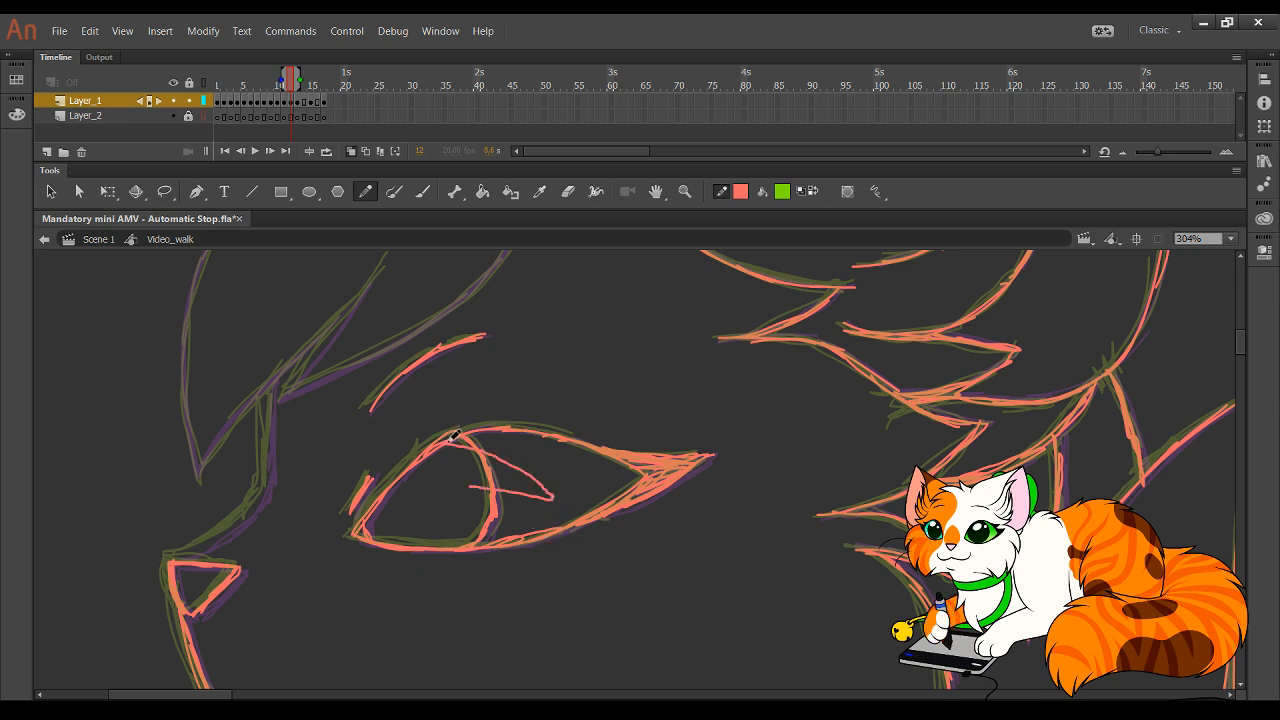
key("ctrl+z")
- Trace the long forehead hair lock, deleting the stray stroke at its upper end, and the muzzle bridge between the nose and the lock
left_click_drag(504, 511, 551, 571)
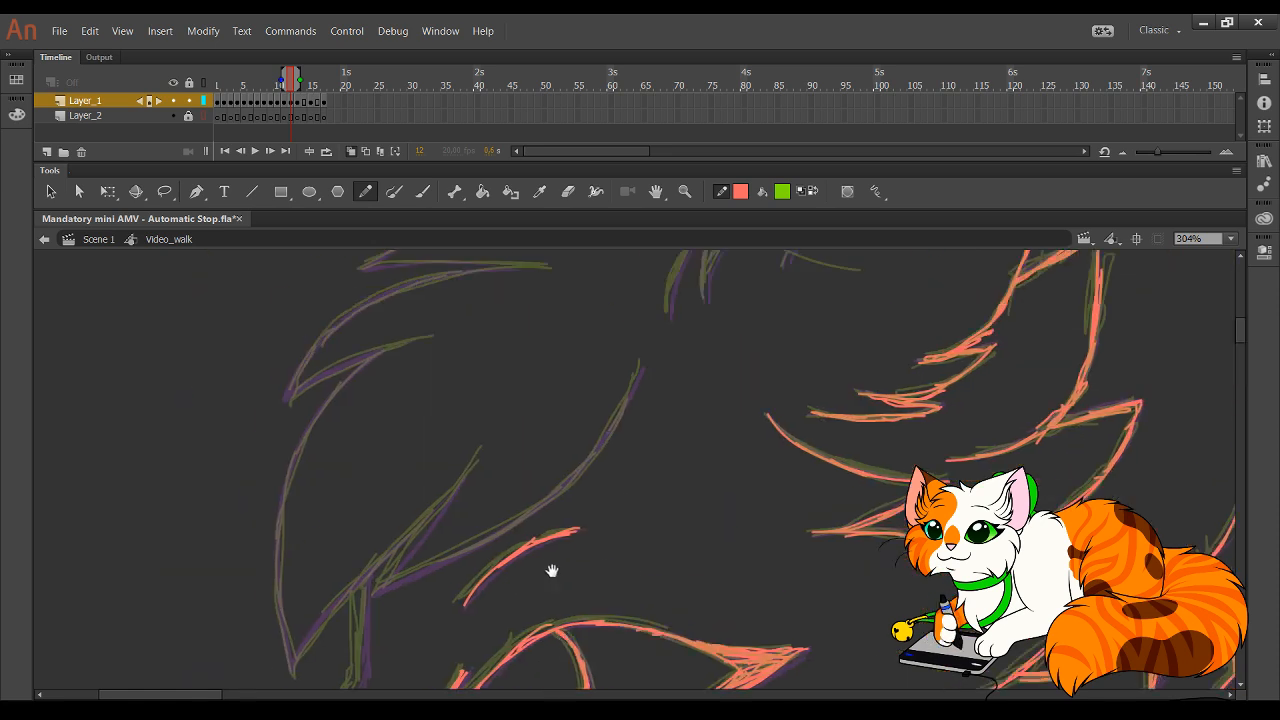
mouse_move(406, 340)
left_mouse_down()
mouse_move(376, 356)
mouse_move(394, 348)
mouse_move(321, 416)
mouse_move(275, 587)
mouse_move(286, 512)
mouse_move(299, 677)
mouse_move(327, 615)
mouse_move(479, 459)
mouse_move(383, 587)
mouse_move(581, 478)
mouse_move(676, 370)
left_mouse_up()
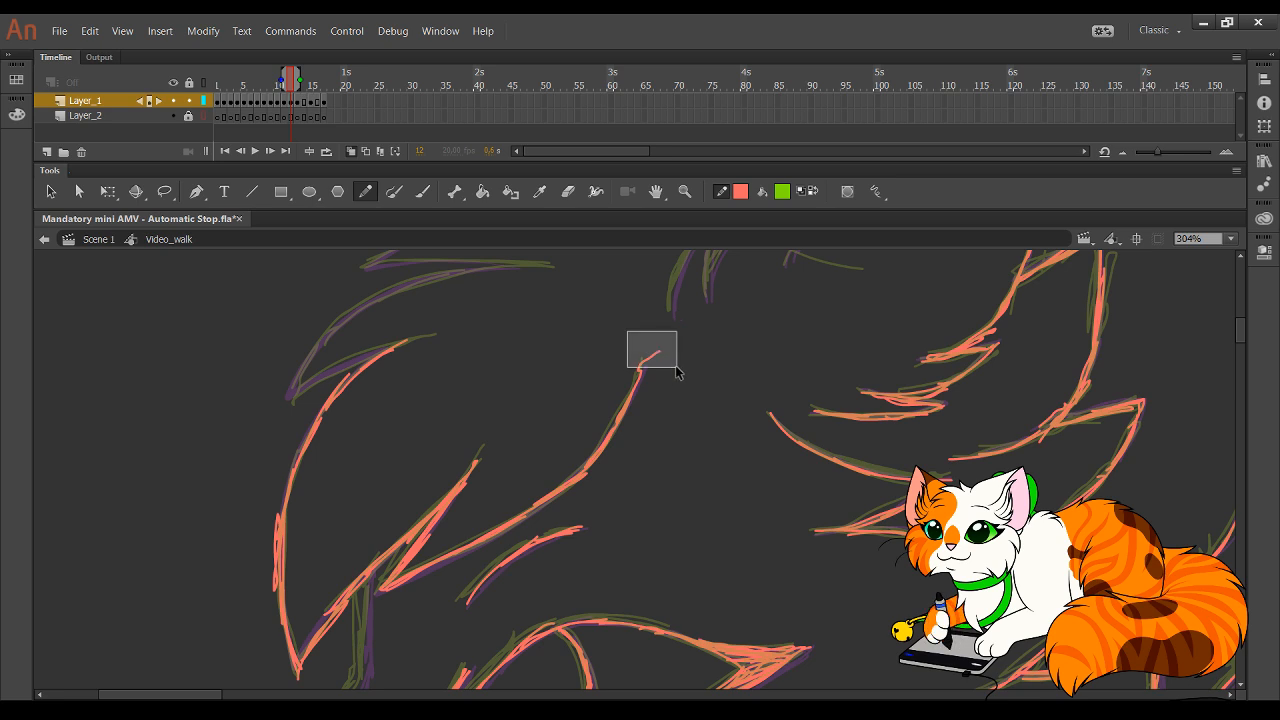
key("Delete")
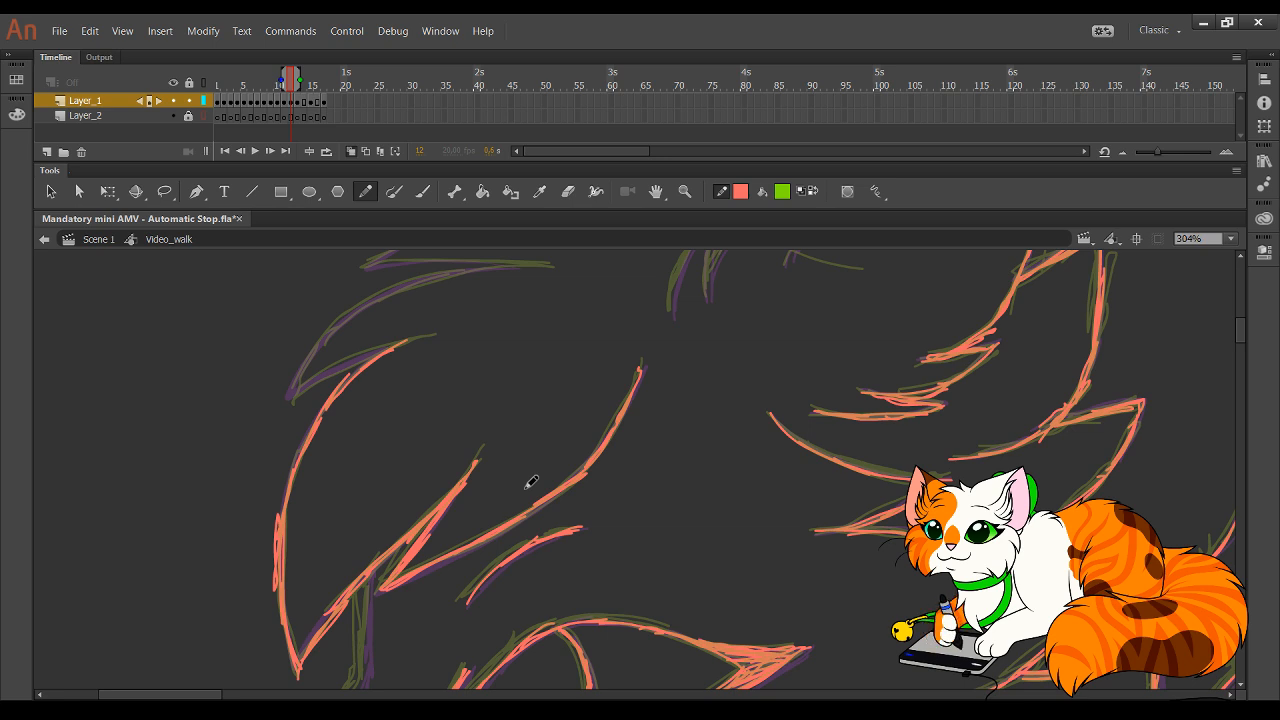
left_click_drag(550, 587, 649, 404)
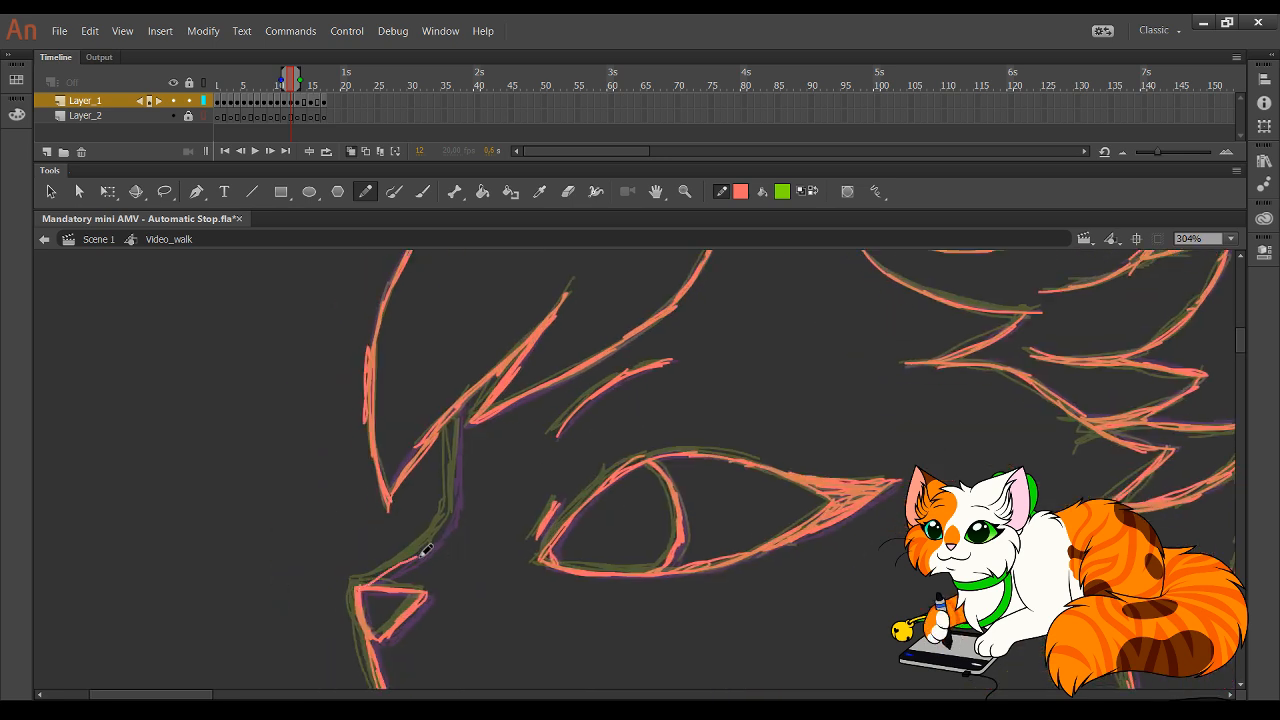
mouse_move(410, 555)
left_mouse_down()
mouse_move(450, 524)
mouse_move(460, 451)
mouse_move(456, 487)
mouse_move(451, 413)
left_mouse_up()
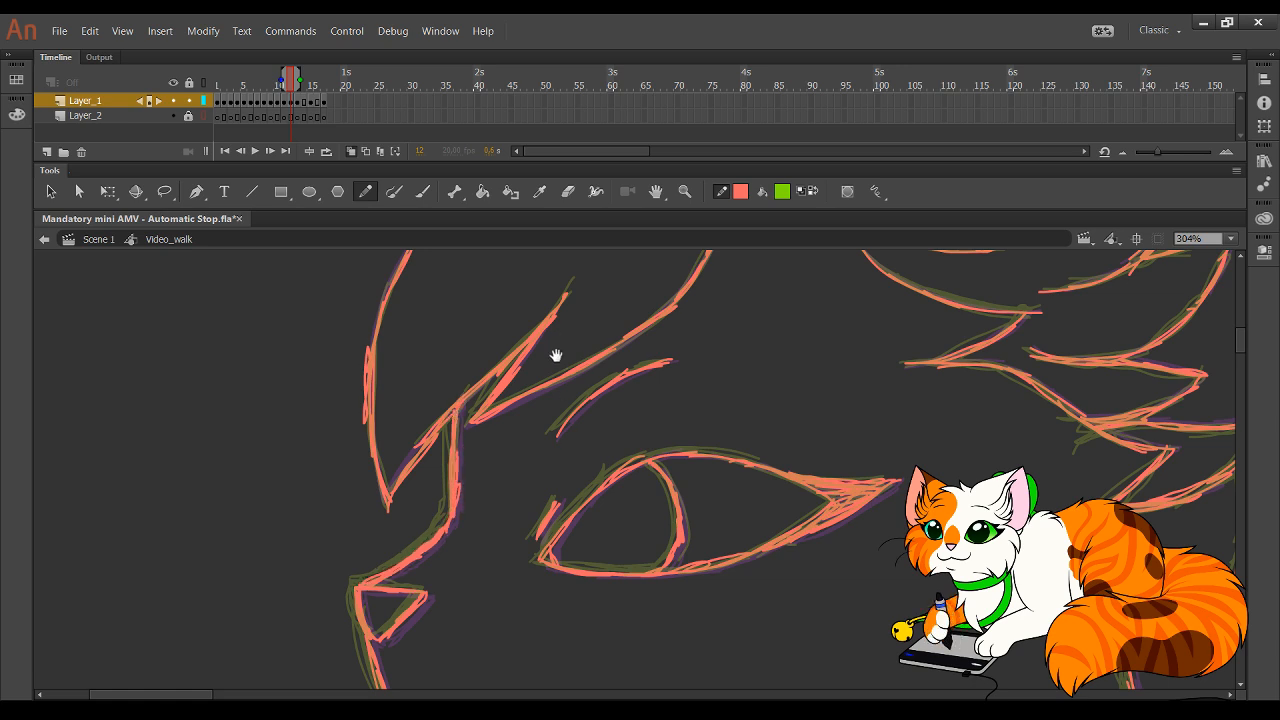
- Trace the small hair tufts on top of the head and the near ear's upper edge up to its tip
left_click_drag(586, 362, 603, 480)
left_click_drag(594, 400, 546, 543)
left_click_drag(573, 420, 551, 500)
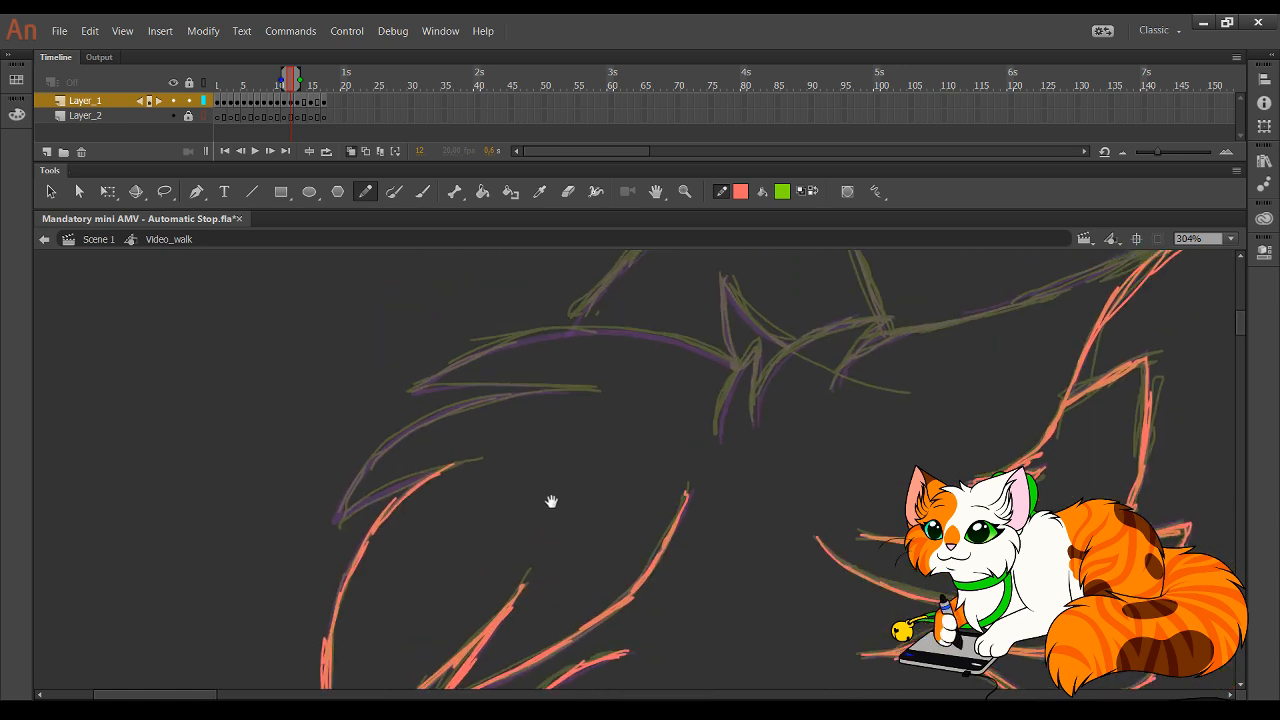
mouse_move(707, 481)
left_mouse_down()
mouse_move(741, 400)
mouse_move(743, 474)
mouse_move(750, 438)
mouse_move(818, 377)
mouse_move(878, 372)
mouse_move(822, 443)
mouse_move(836, 413)
mouse_move(993, 360)
mouse_move(906, 381)
mouse_move(1070, 331)
left_mouse_up()
mouse_move(944, 400)
left_mouse_down()
mouse_move(741, 486)
mouse_move(880, 411)
left_mouse_up()
key("ctrl+z")
left_click_drag(790, 445, 992, 361)
- Trace the split, flame-shaped fur tuft on the tip of the near ear
left_click_drag(951, 423, 810, 511)
left_click_drag(905, 430, 911, 346)
mouse_move(920, 390)
left_mouse_down()
mouse_move(937, 314)
mouse_move(926, 363)
mouse_move(985, 252)
left_mouse_up()
mouse_move(992, 348)
left_mouse_down()
mouse_move(990, 267)
mouse_move(966, 430)
mouse_move(952, 446)
left_mouse_up()
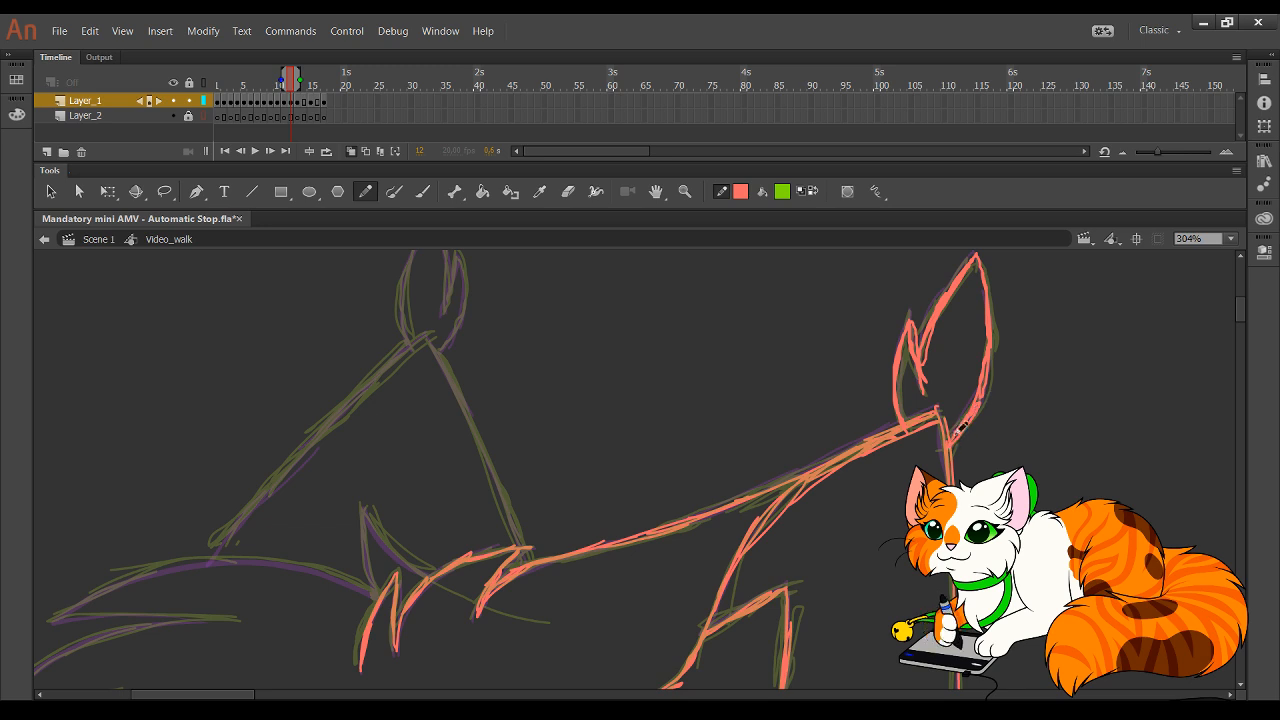
- Trace the pointed hair tuft between the ears and the head's top curve forward to the tip of the uppermost forelock
left_click_drag(754, 359, 1089, 220)
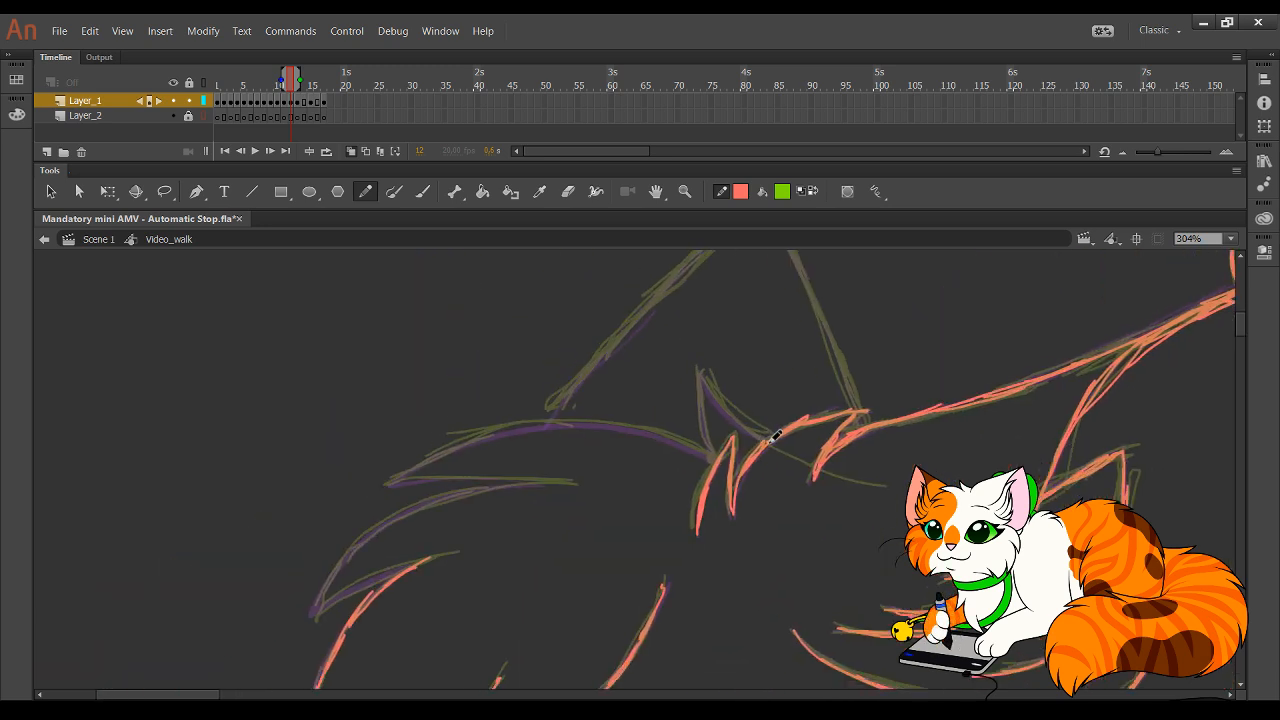
mouse_move(767, 443)
left_mouse_down()
mouse_move(703, 367)
mouse_move(718, 455)
left_mouse_up()
key("ctrl+z")
key("ctrl+z")
mouse_move(699, 382)
left_mouse_down()
mouse_move(700, 418)
mouse_move(680, 430)
mouse_move(632, 421)
mouse_move(438, 452)
mouse_move(452, 443)
mouse_move(384, 491)
left_mouse_up()
- Trace the underside of the uppermost forelock and the pointed hair lock directly below it
left_click_drag(390, 486, 515, 477)
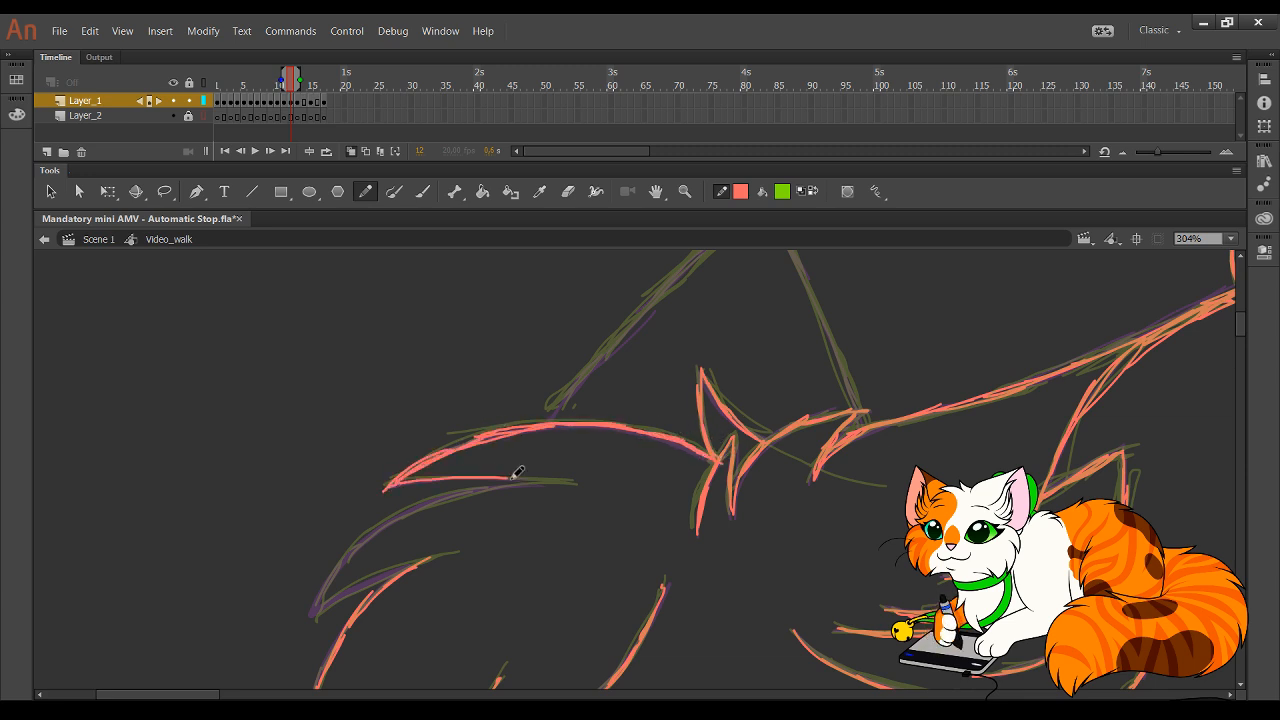
left_click_drag(433, 478, 564, 482)
mouse_move(536, 484)
left_mouse_down()
mouse_move(431, 497)
mouse_move(476, 489)
mouse_move(373, 534)
mouse_move(313, 618)
mouse_move(432, 555)
left_mouse_up()
left_click_drag(365, 585, 446, 554)
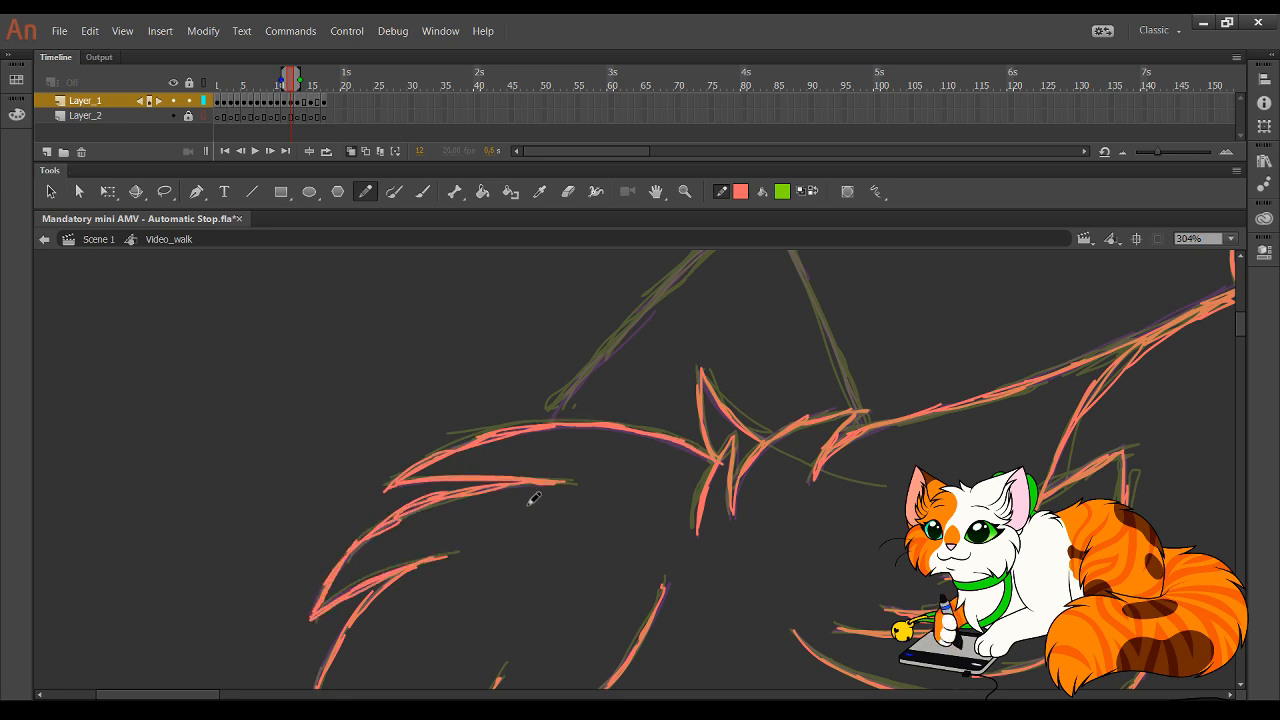
- Trace the front and back edges of the far ear and the fur tuft on its tip
left_click_drag(680, 488, 648, 600)
mouse_move(517, 538)
left_mouse_down()
mouse_move(543, 494)
mouse_move(737, 313)
mouse_move(776, 385)
left_mouse_up()
left_click_drag(755, 328, 834, 530)
mouse_move(777, 300)
left_mouse_down()
mouse_move(754, 446)
mouse_move(690, 462)
mouse_move(705, 360)
mouse_move(697, 378)
mouse_move(742, 400)
mouse_move(732, 440)
mouse_move(746, 408)
mouse_move(743, 448)
mouse_move(721, 474)
left_mouse_up()
- Check the frame 12 sketch for missing lines, viewing the chest, the whole character and the head up close
left_click_drag(850, 594, 737, 234)
mouse_move(755, 640)
left_mouse_down()
mouse_move(740, 377)
mouse_move(617, 274)
left_mouse_up()
left_click_drag(668, 650, 663, 237)
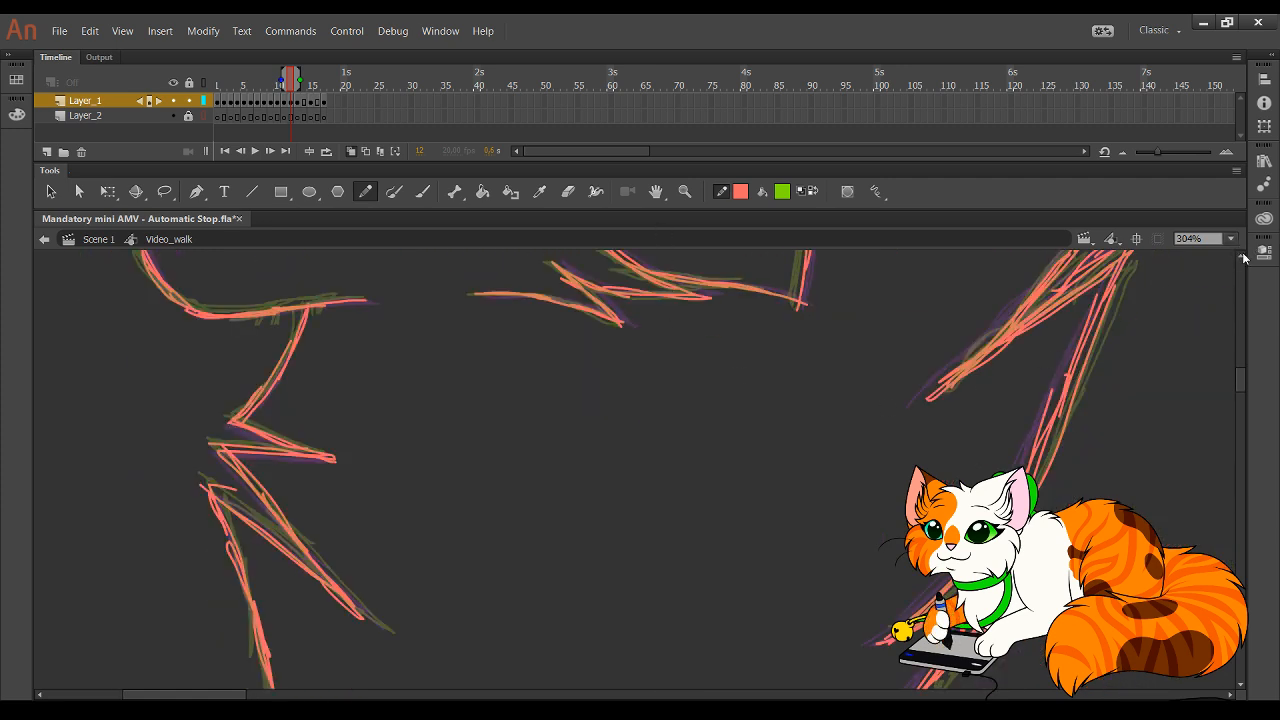
left_click(1215, 296)
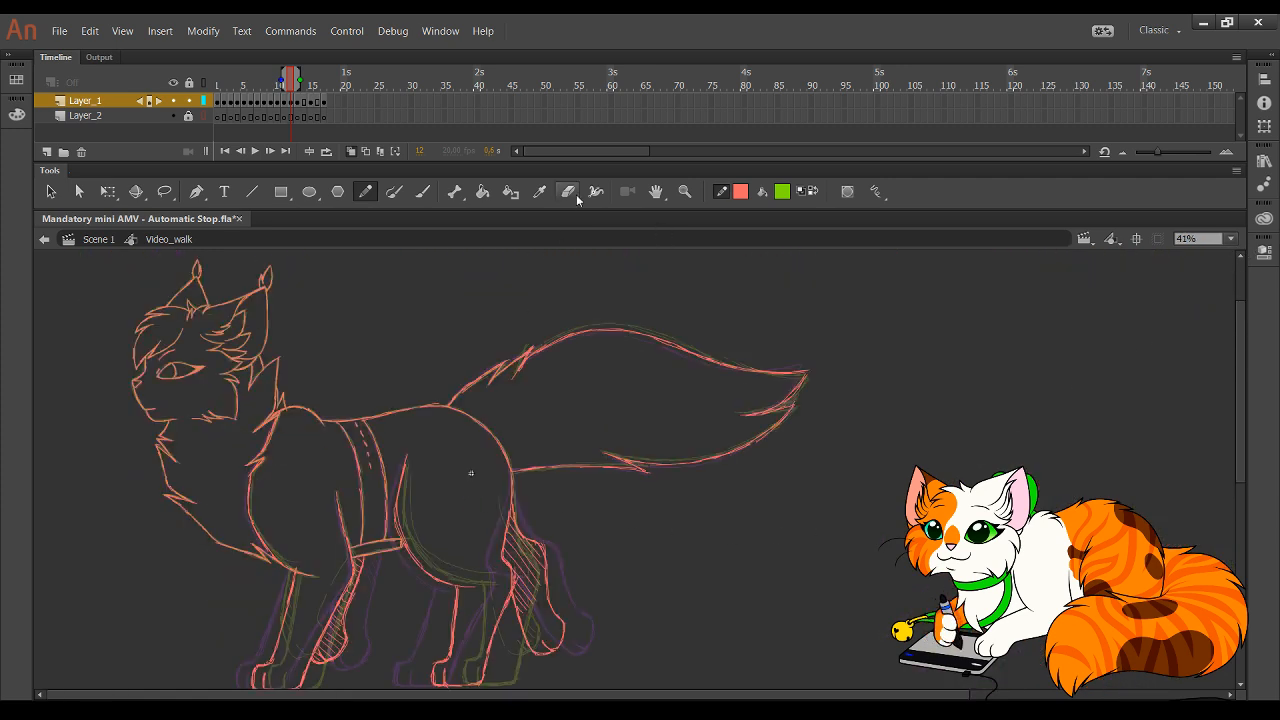
left_click(685, 191)
left_click_drag(124, 279, 354, 423)
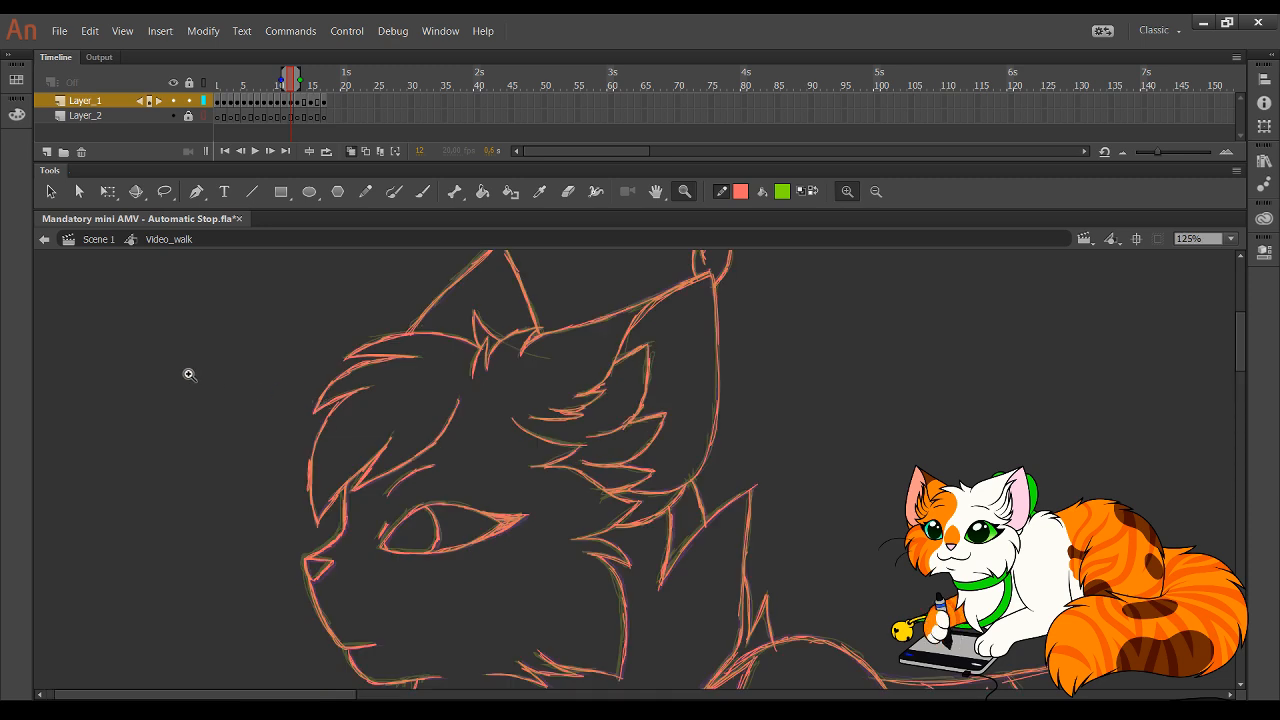
left_click_drag(223, 337, 792, 644)
left_click_drag(314, 338, 898, 617)
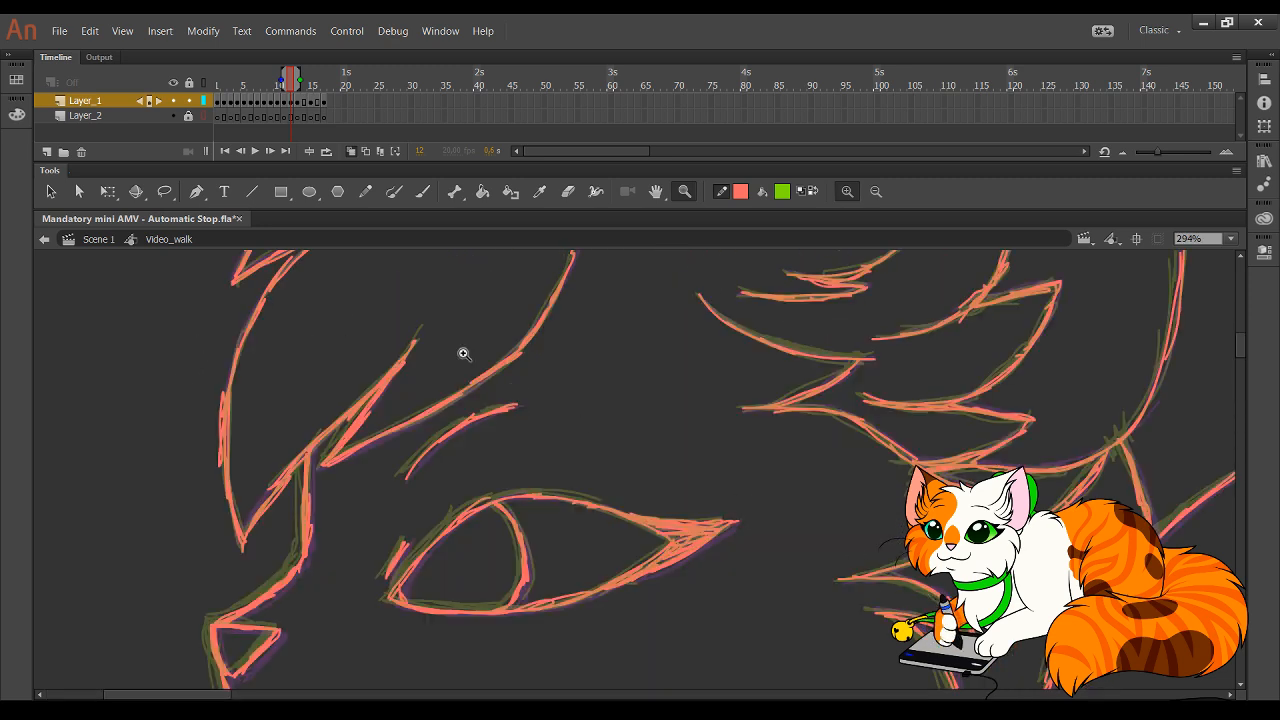
left_click(365, 191)
left_click_drag(406, 563, 385, 680)
mouse_move(439, 280)
left_mouse_down()
mouse_move(414, 440)
mouse_move(372, 495)
left_mouse_up()
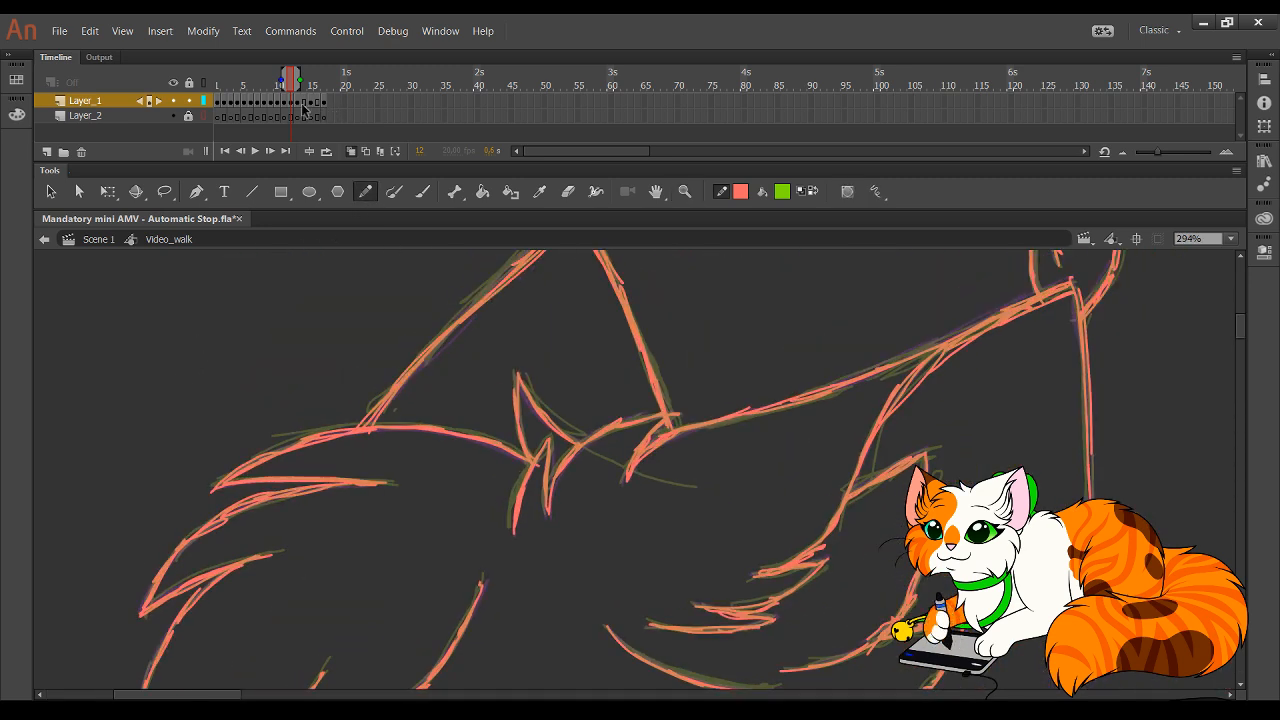
- Insert a blank keyframe at frame 14 of Layer_1 and trace the small fur tufts at the front of the near ear
double_click(269, 152)
key("F7")
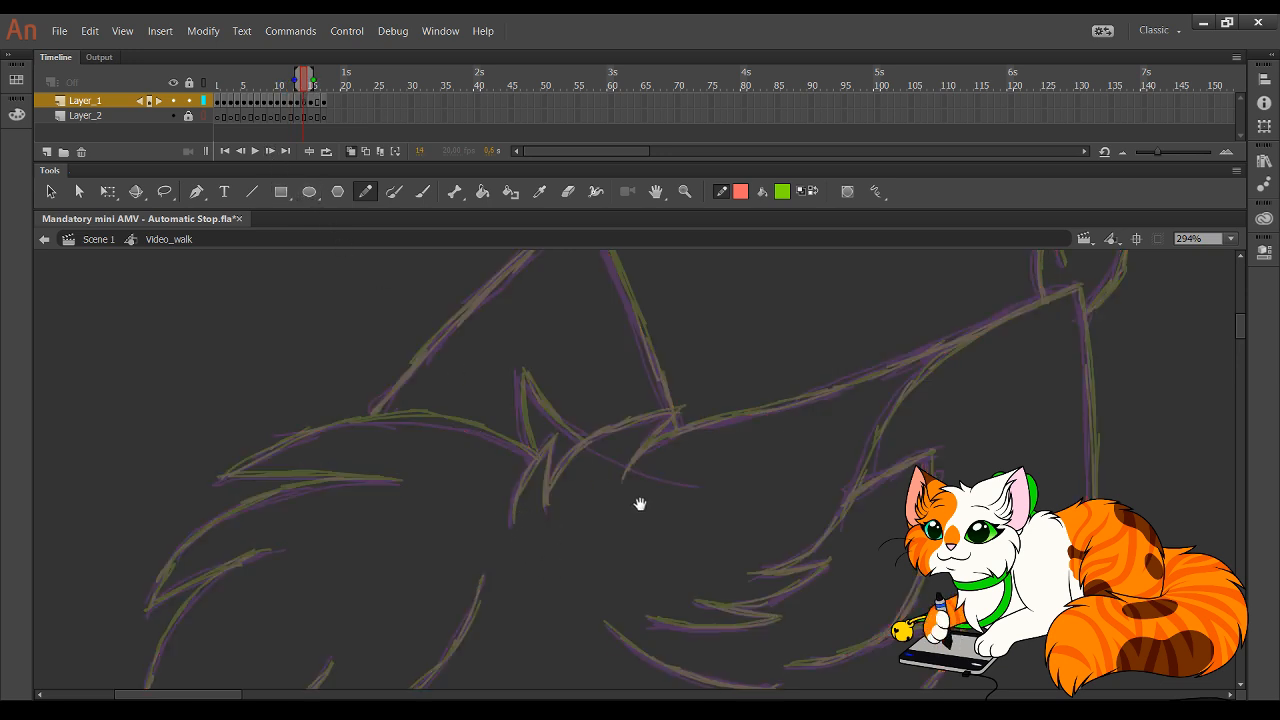
left_click_drag(640, 503, 470, 455)
mouse_move(520, 573)
left_mouse_down()
mouse_move(648, 574)
mouse_move(566, 557)
mouse_move(690, 532)
mouse_move(702, 517)
mouse_move(627, 530)
left_mouse_up()
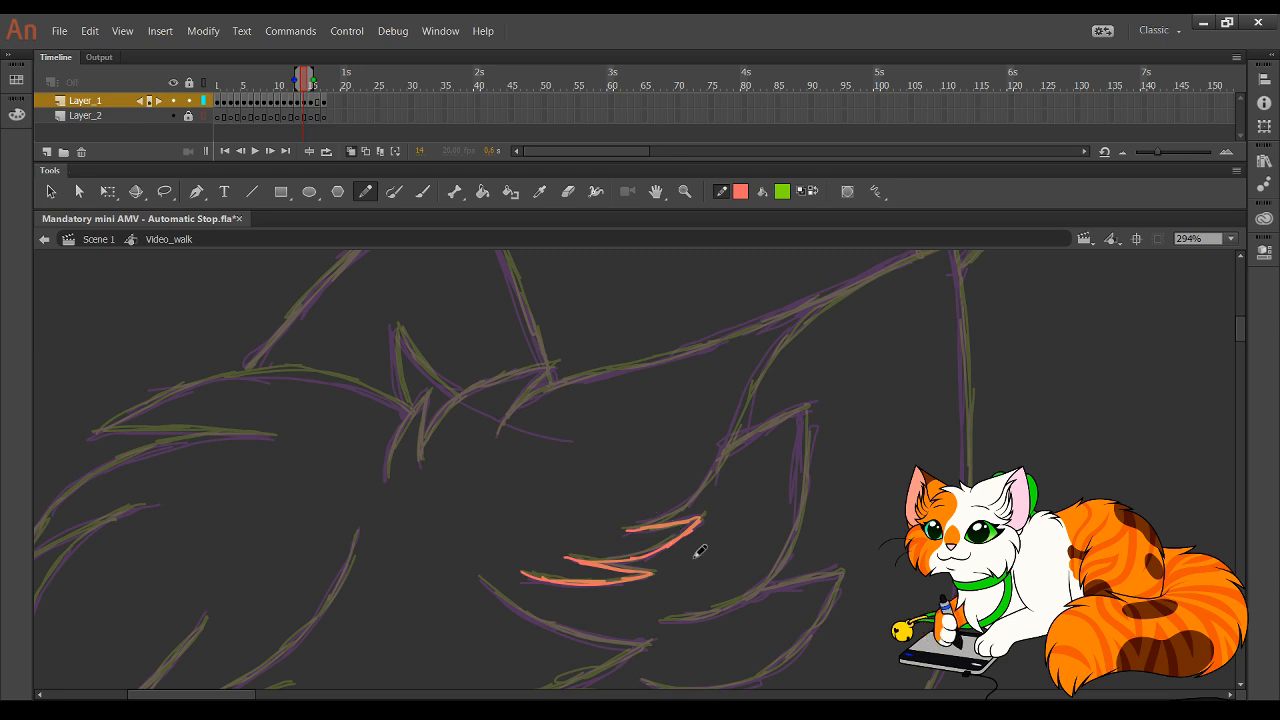
- Trace the near ear's inner front edge from the small fur tufts up to the ear tip
left_click_drag(802, 481, 688, 561)
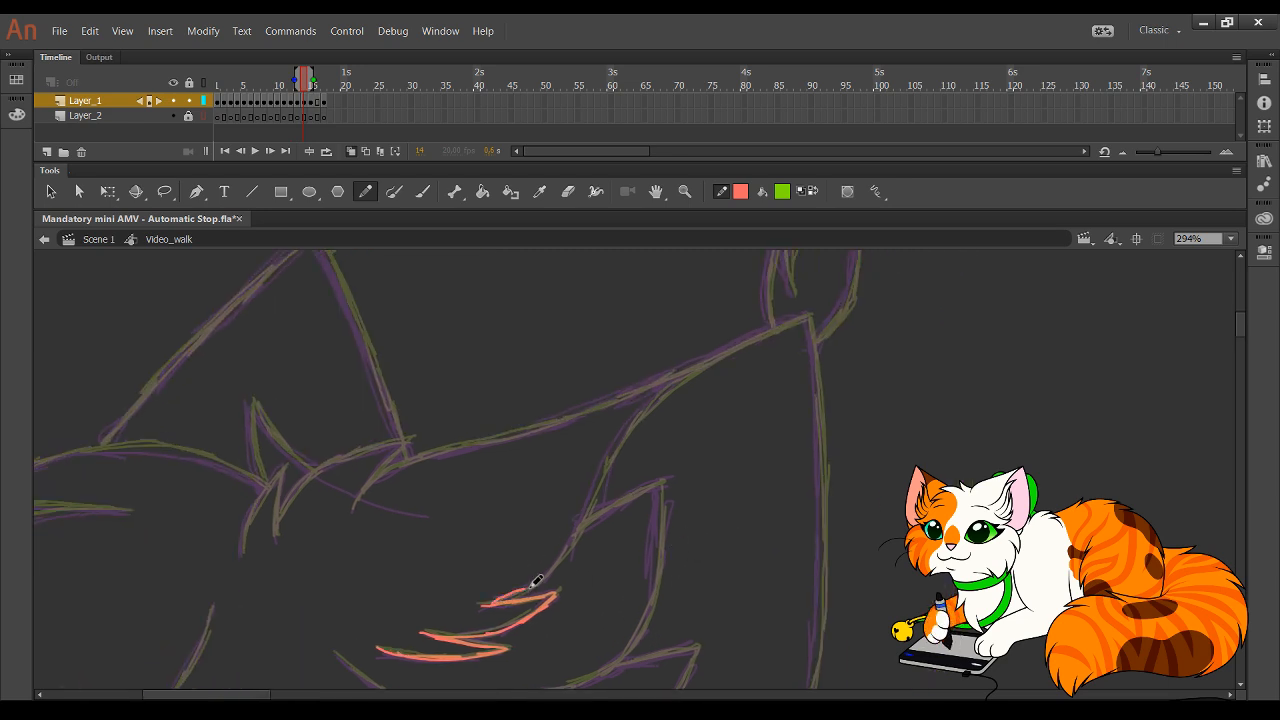
left_click_drag(538, 597, 575, 547)
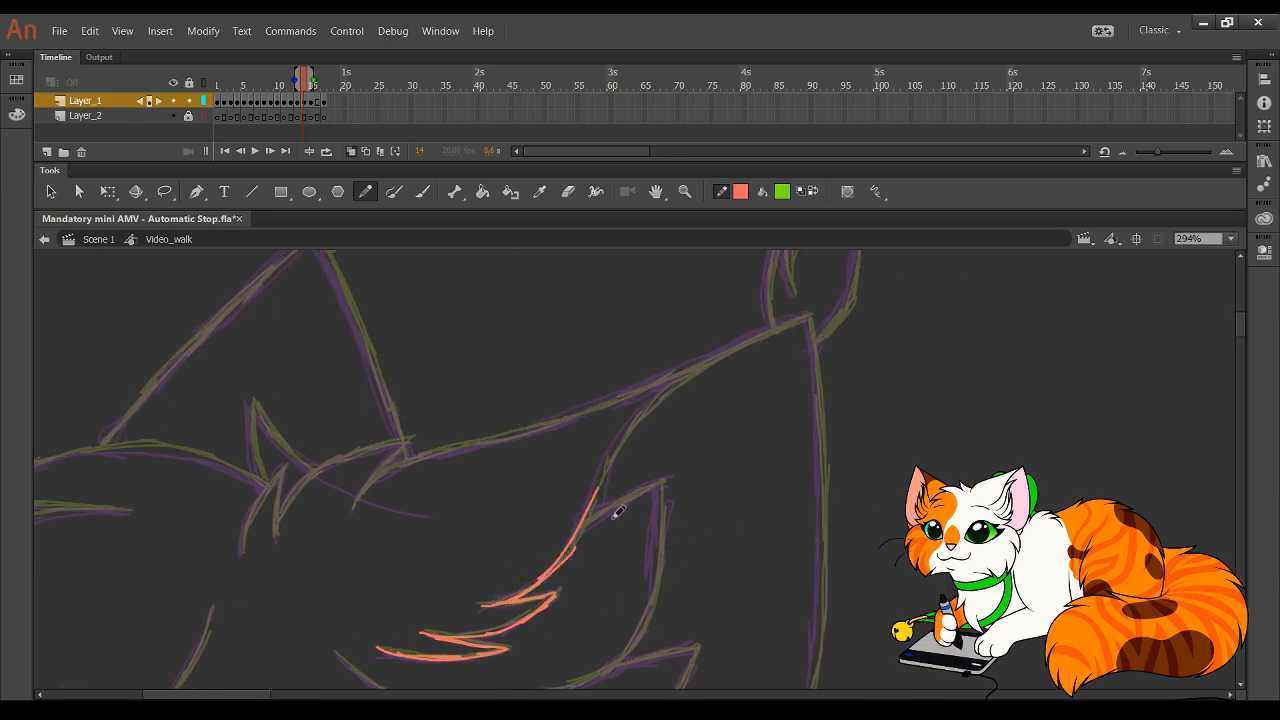
key("ctrl+z")
mouse_move(528, 592)
left_mouse_down()
mouse_move(575, 544)
mouse_move(619, 439)
left_mouse_up()
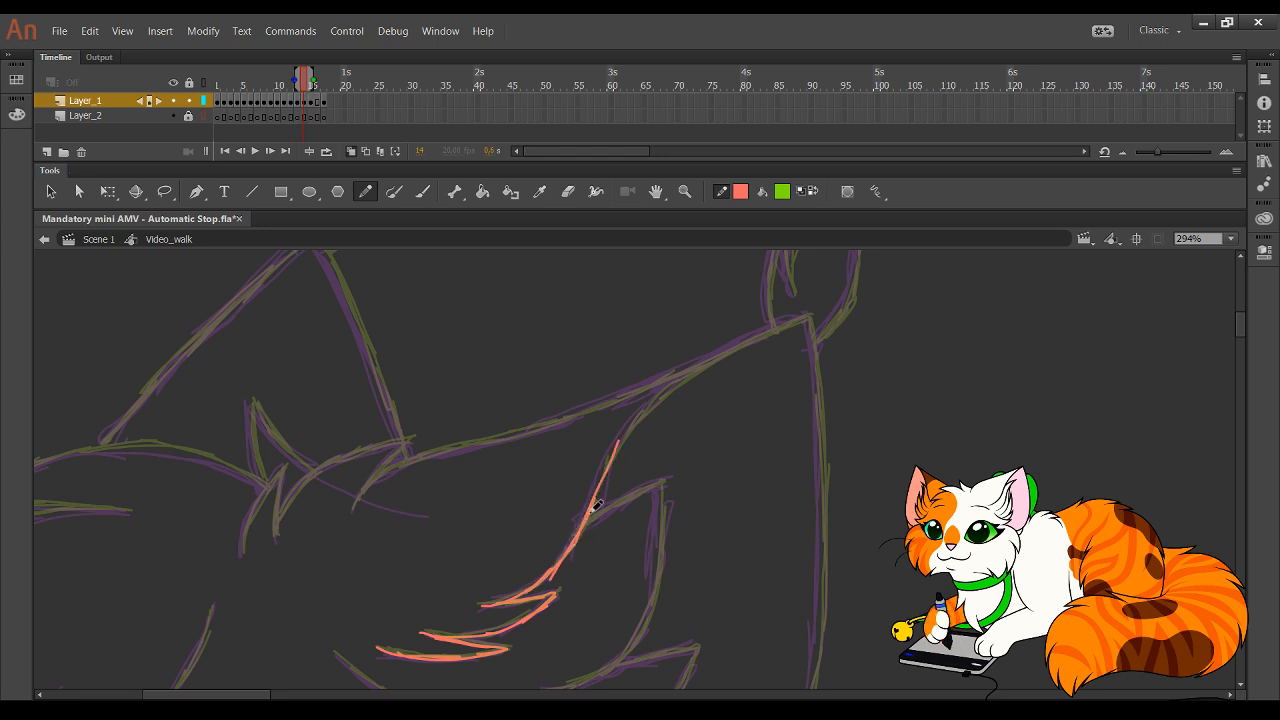
left_click_drag(588, 514, 649, 405)
mouse_move(620, 448)
left_mouse_down()
mouse_move(700, 360)
mouse_move(815, 315)
left_mouse_up()
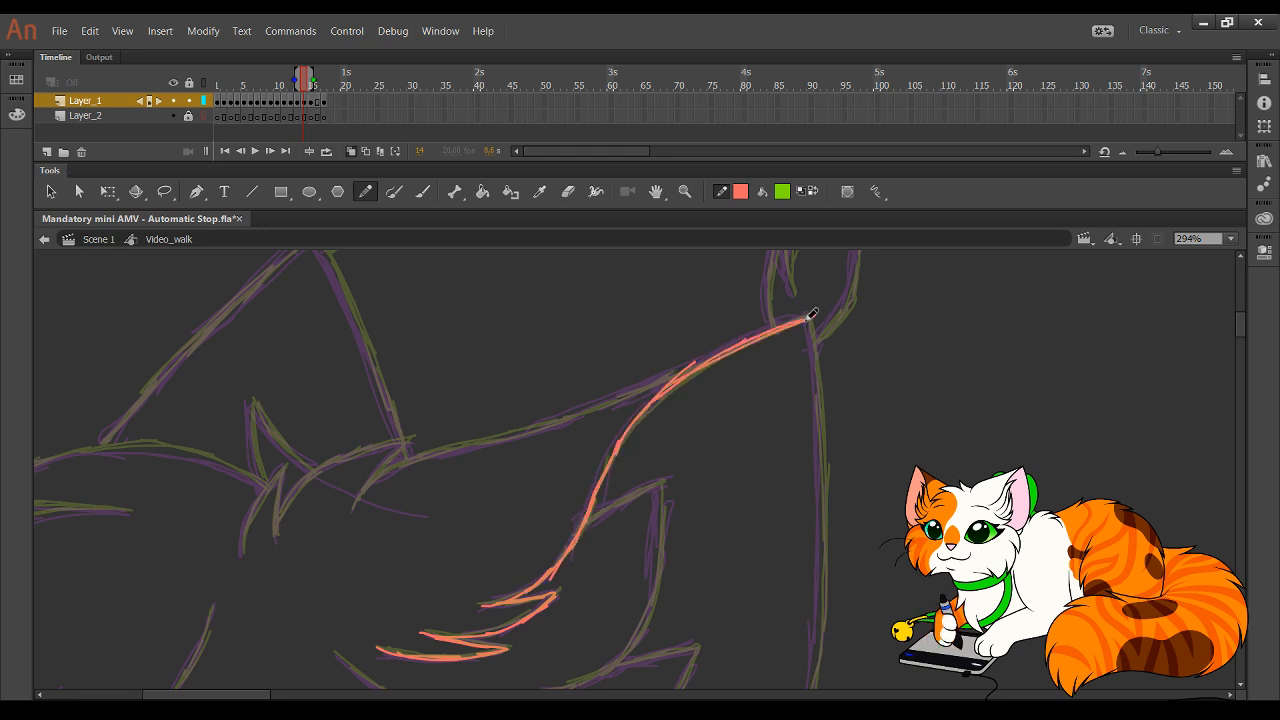
- Trace the back edge of the near ear from its lower curve up towards the tip
left_click_drag(722, 601, 667, 401)
mouse_move(578, 620)
left_mouse_down()
mouse_move(527, 626)
mouse_move(616, 622)
mouse_move(708, 592)
mouse_move(765, 472)
left_mouse_up()
key("ctrl+z")
key("ctrl+z")
left_click_drag(700, 604, 767, 473)
key("ctrl+z")
left_click_drag(730, 572, 780, 268)
mouse_move(783, 431)
left_mouse_down()
mouse_move(790, 554)
mouse_move(774, 440)
left_mouse_up()
left_click_drag(775, 492, 759, 325)
key("ctrl+z")
left_click_drag(776, 424, 764, 277)
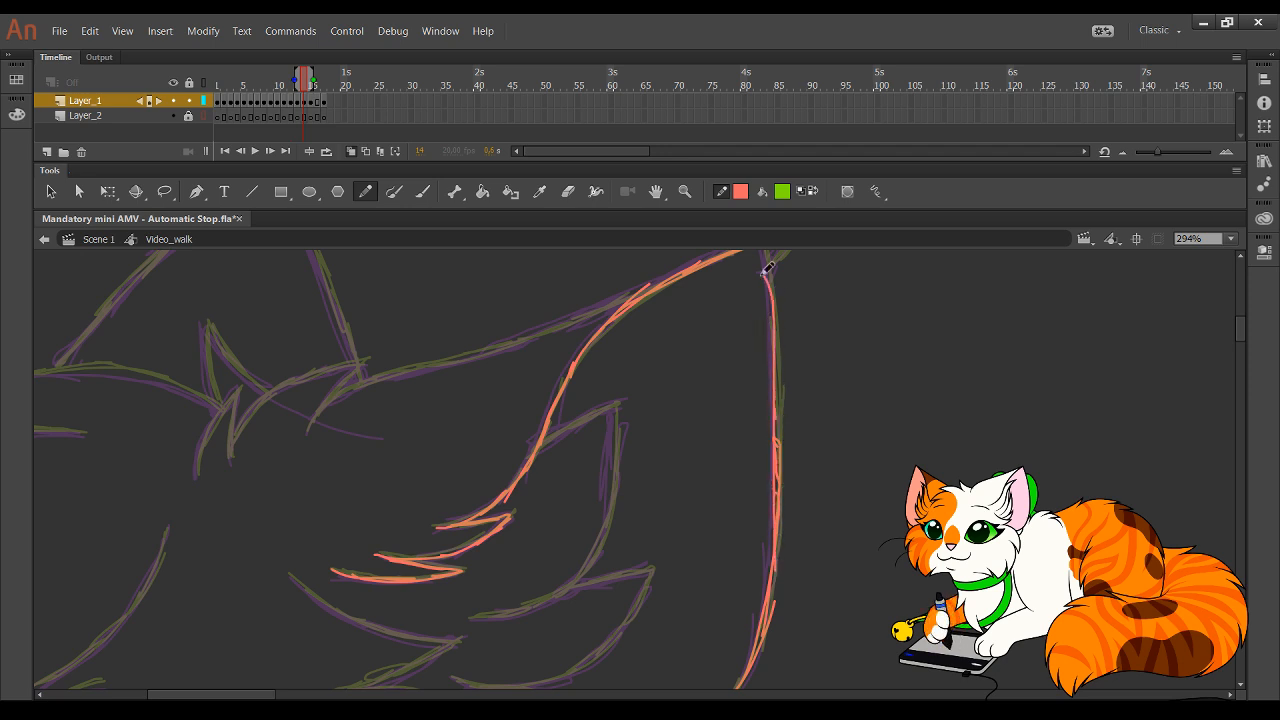
- Reinforce the upper part of the near ear's back edge and join it to the front edge at the tip
left_click_drag(785, 349, 790, 413)
key("ctrl+z")
left_click_drag(777, 470, 769, 308)
key("ctrl+z")
left_click_drag(782, 348, 790, 524)
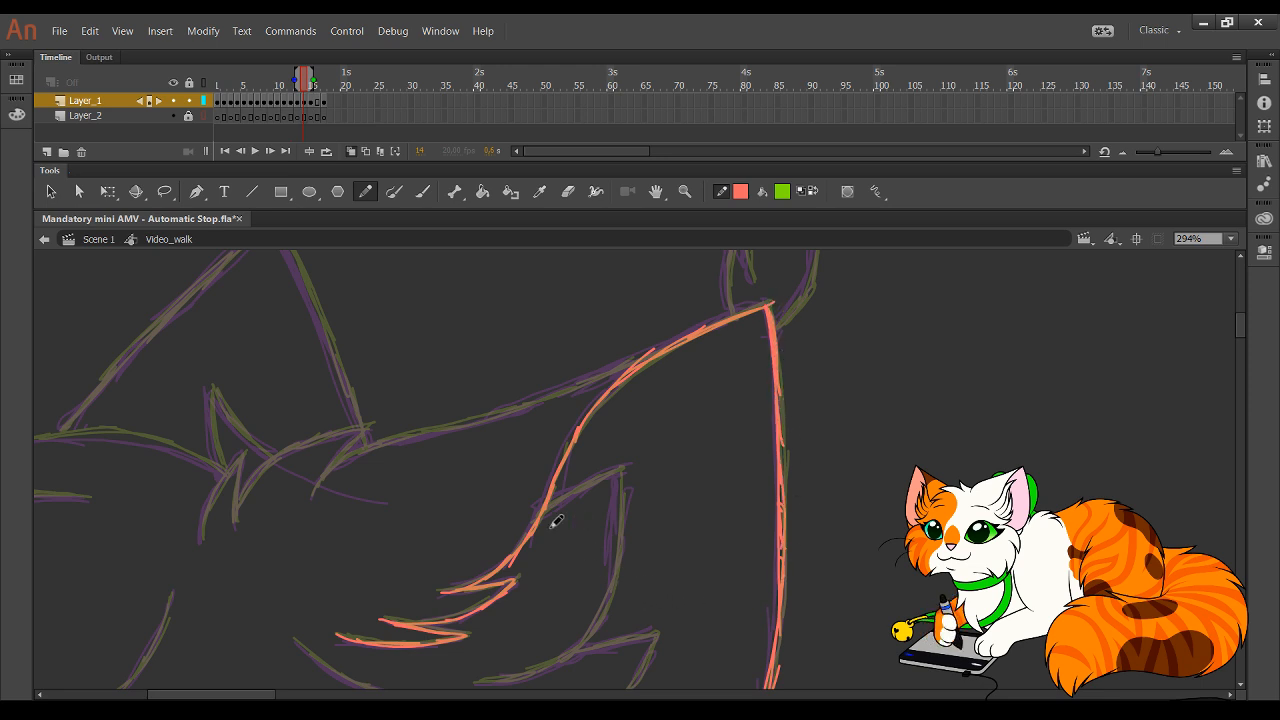
- Trace the lower edge of the near ear and the pointed cheek fur beneath its base
mouse_move(622, 593)
left_mouse_down()
mouse_move(709, 423)
mouse_move(705, 448)
left_mouse_up()
mouse_move(613, 536)
left_mouse_down()
mouse_move(626, 449)
mouse_move(661, 423)
left_mouse_up()
mouse_move(420, 380)
left_mouse_down()
mouse_move(486, 430)
mouse_move(436, 392)
mouse_move(556, 451)
mouse_move(500, 436)
mouse_move(587, 447)
mouse_move(464, 499)
mouse_move(550, 498)
mouse_move(716, 581)
mouse_move(587, 669)
mouse_move(637, 654)
mouse_move(715, 446)
left_mouse_up()
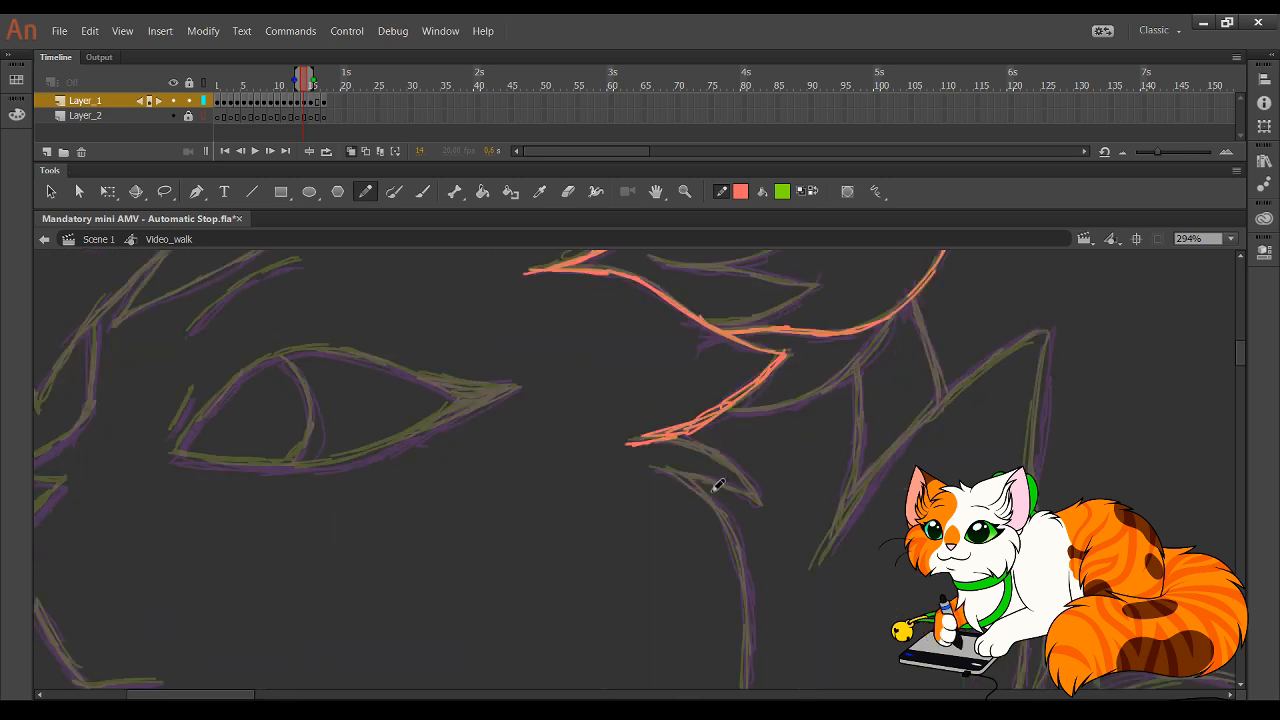
mouse_move(630, 442)
left_mouse_down()
mouse_move(738, 465)
mouse_move(765, 501)
mouse_move(674, 471)
mouse_move(712, 517)
mouse_move(741, 321)
left_mouse_up()
- Trace the jagged fur tufts along the lower jaw and the cheek's back edge up to the cheek fur
mouse_move(482, 548)
left_mouse_down()
mouse_move(556, 550)
mouse_move(629, 584)
left_mouse_up()
key("ctrl+z")
mouse_move(629, 584)
left_mouse_down()
mouse_move(557, 513)
mouse_move(627, 552)
mouse_move(602, 545)
mouse_move(708, 553)
mouse_move(609, 502)
mouse_move(686, 536)
mouse_move(655, 527)
mouse_move(787, 557)
mouse_move(684, 544)
left_mouse_up()
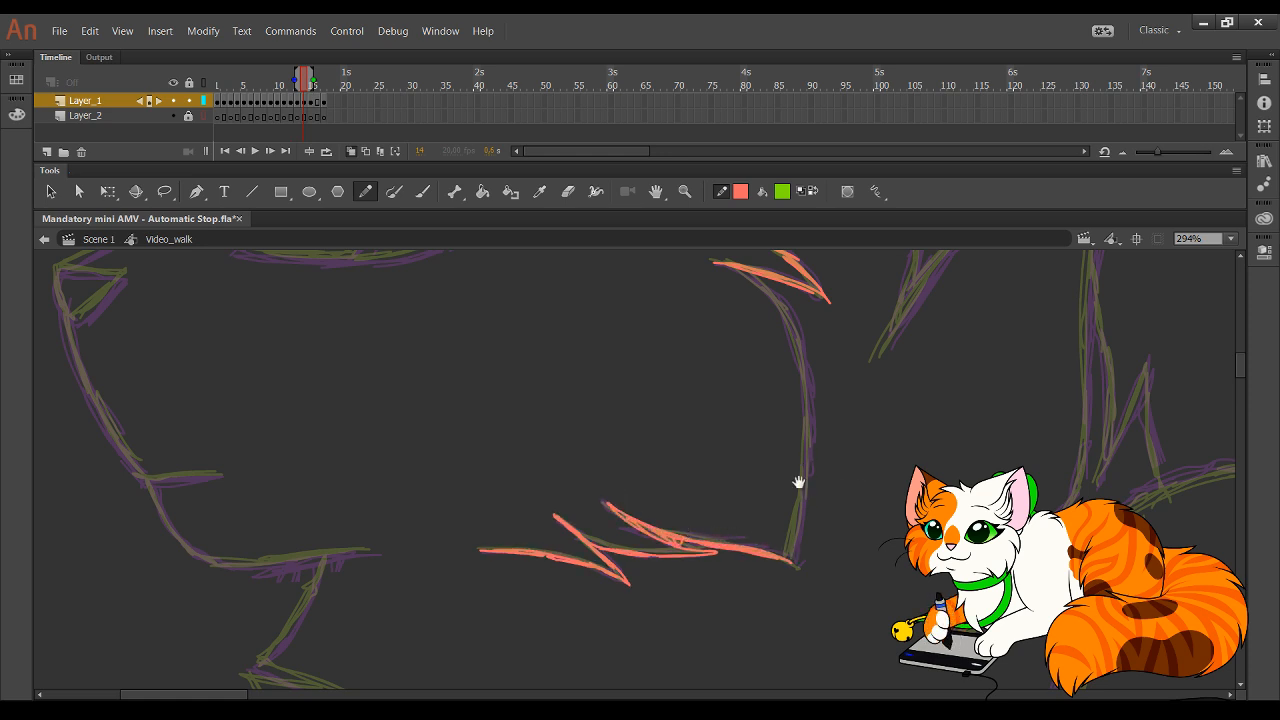
left_click_drag(798, 483, 800, 551)
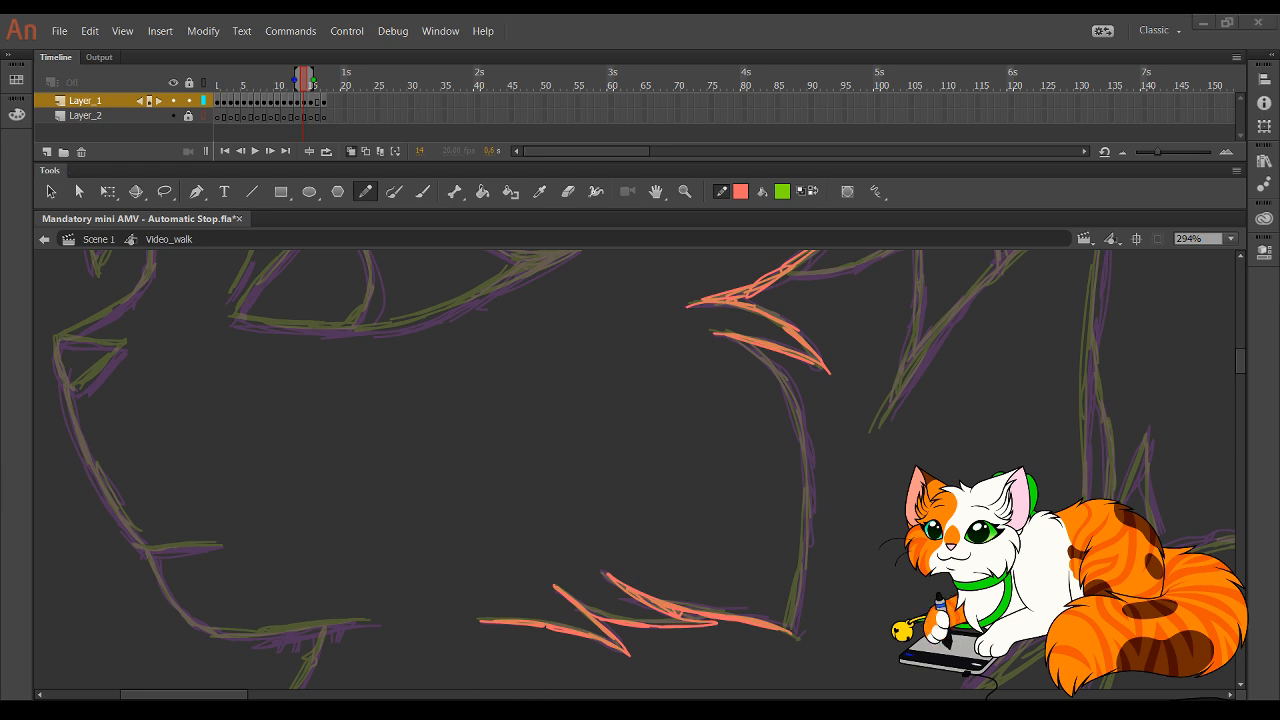
mouse_move(792, 630)
left_mouse_down()
mouse_move(808, 537)
mouse_move(800, 394)
left_mouse_up()
mouse_move(814, 459)
left_mouse_down()
mouse_move(804, 405)
mouse_move(731, 335)
left_mouse_up()
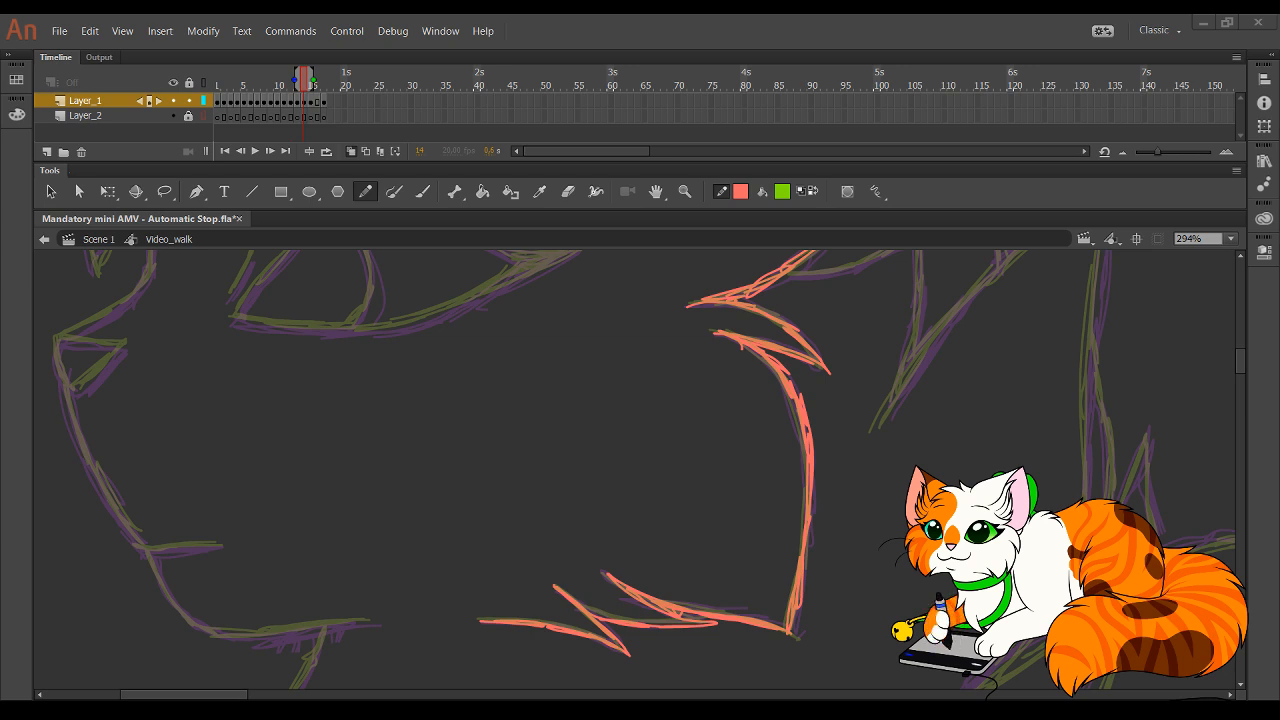
left_click_drag(443, 442, 594, 486)
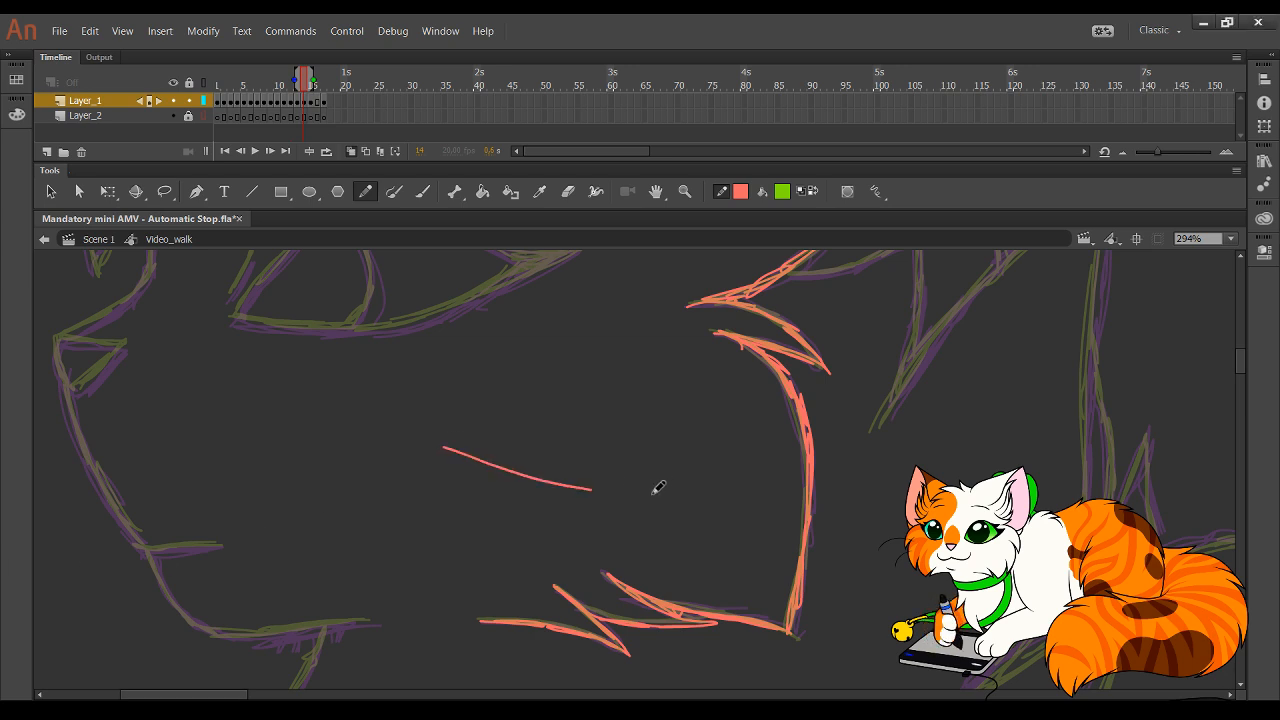
key("ctrl+z")
left_click_drag(802, 508, 457, 366)
left_click_drag(586, 620, 446, 377)
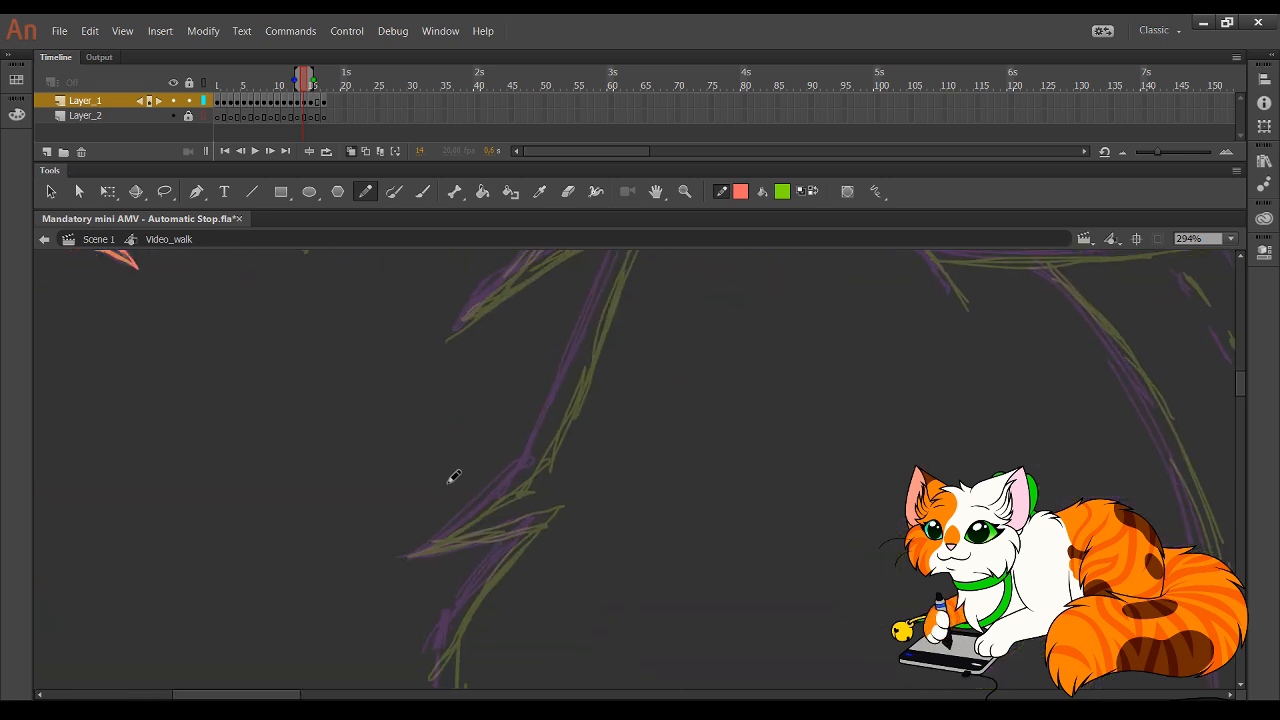
- Trace the rear edge of the neck fur with its sharp pointed tuft on frame 14
left_click_drag(450, 632, 505, 545)
key("ctrl+z")
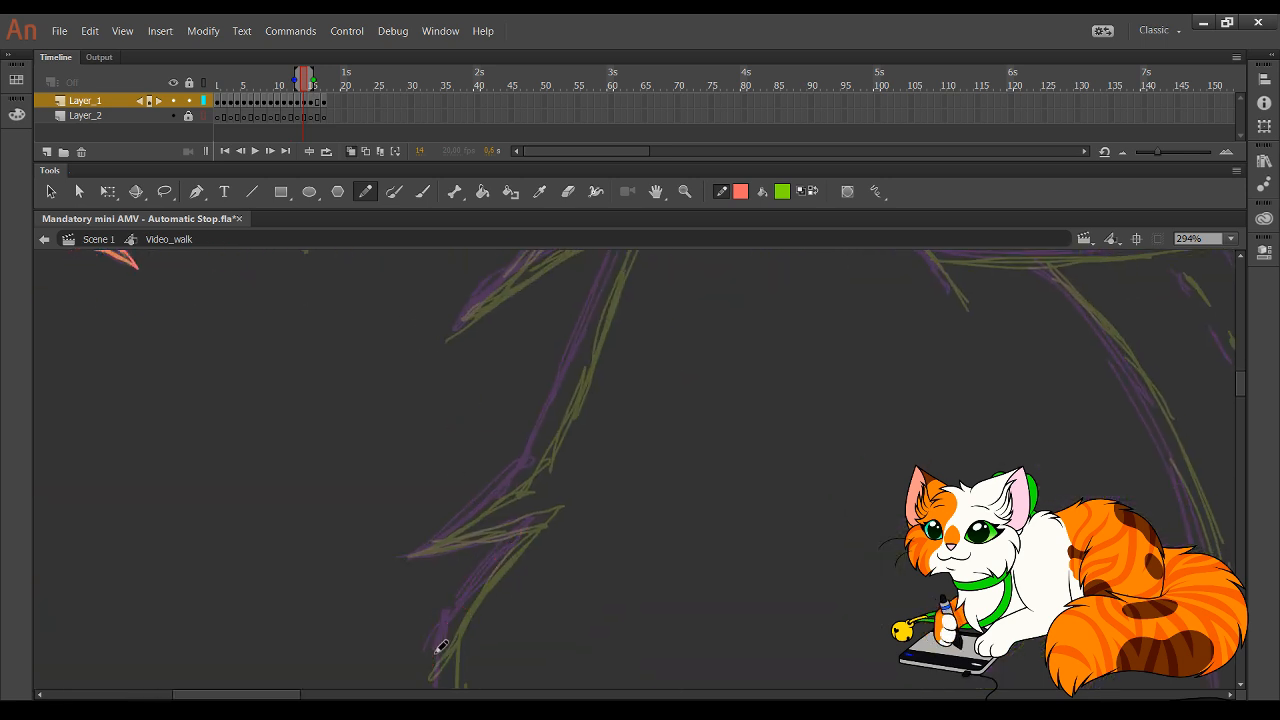
mouse_move(432, 660)
left_mouse_down()
mouse_move(544, 507)
mouse_move(408, 550)
mouse_move(520, 479)
mouse_move(463, 521)
mouse_move(507, 494)
mouse_move(559, 413)
mouse_move(548, 444)
mouse_move(612, 270)
left_mouse_up()
- Trace the overlapping pointed fur tufts inside the near ear
mouse_move(648, 384)
left_mouse_down()
mouse_move(645, 526)
mouse_move(604, 444)
mouse_move(634, 349)
mouse_move(455, 468)
mouse_move(711, 611)
mouse_move(760, 624)
left_mouse_up()
left_click_drag(510, 292, 670, 547)
mouse_move(578, 362)
left_mouse_down()
mouse_move(720, 566)
mouse_move(800, 637)
left_mouse_up()
mouse_move(763, 582)
left_mouse_down()
mouse_move(669, 654)
mouse_move(561, 644)
left_mouse_up()
mouse_move(655, 594)
left_mouse_down()
mouse_move(606, 563)
mouse_move(514, 563)
left_mouse_up()
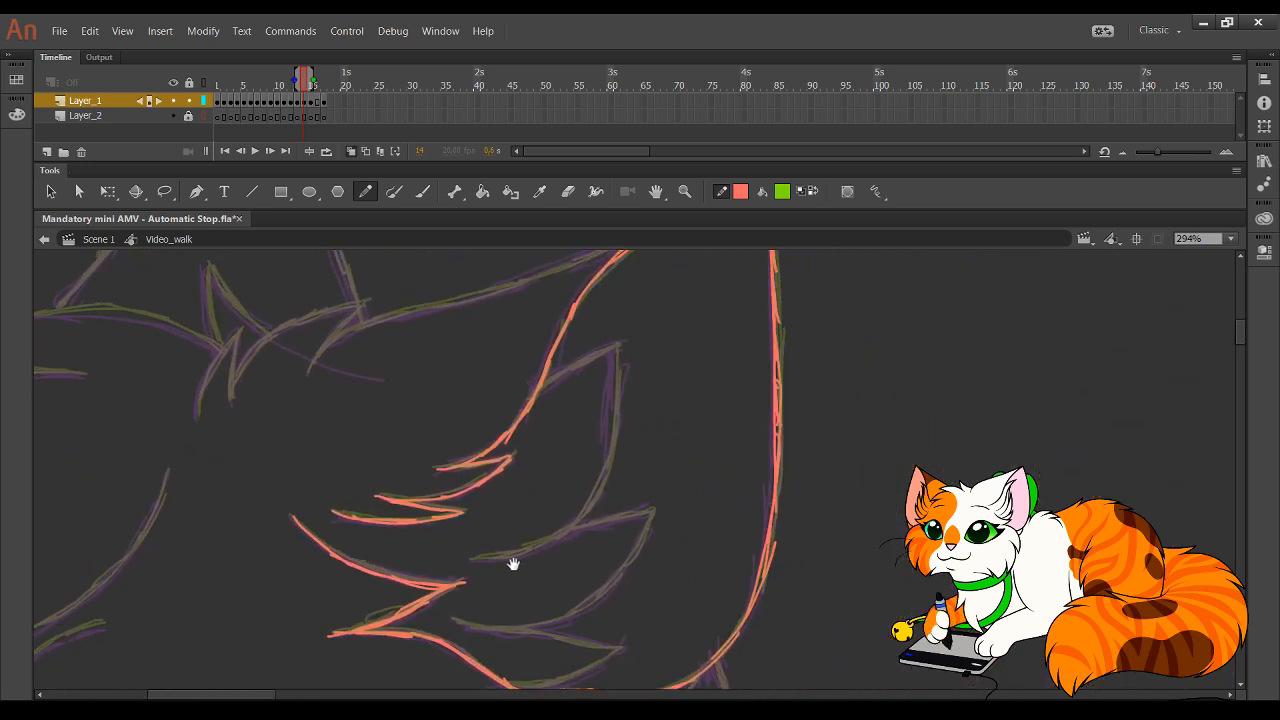
mouse_move(518, 617)
left_mouse_down()
mouse_move(491, 609)
mouse_move(556, 598)
mouse_move(510, 576)
mouse_move(402, 565)
mouse_move(509, 563)
mouse_move(545, 540)
mouse_move(606, 447)
mouse_move(522, 475)
mouse_move(600, 455)
left_mouse_up()
left_click_drag(598, 513, 660, 611)
mouse_move(482, 604)
left_mouse_down()
mouse_move(536, 595)
mouse_move(498, 602)
mouse_move(599, 555)
mouse_move(578, 574)
mouse_move(615, 523)
mouse_move(626, 472)
mouse_move(619, 519)
mouse_move(629, 385)
mouse_move(575, 410)
left_mouse_up()
- Trace the curved fur line beneath the near ear's base and the tufted head-top line running up the ear's front edge
scroll(677, 517, "down", 6)
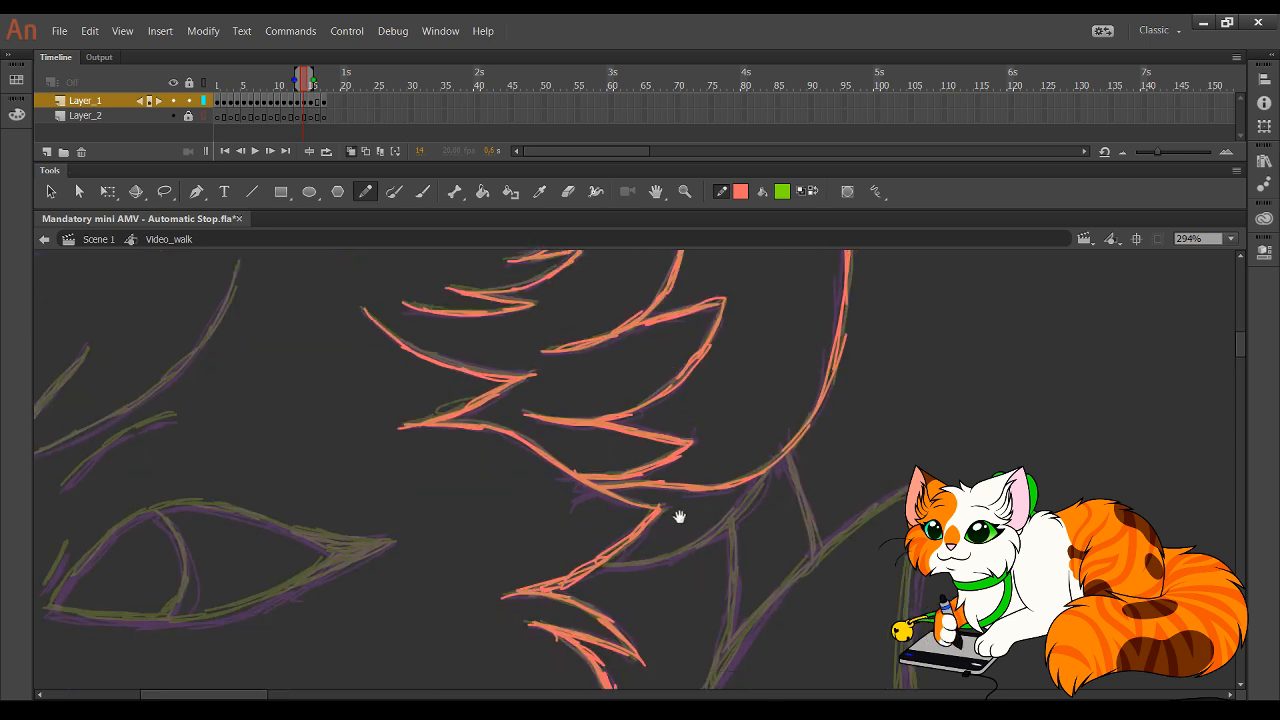
mouse_move(594, 437)
left_mouse_down()
mouse_move(689, 426)
mouse_move(672, 429)
mouse_move(761, 345)
left_mouse_up()
left_click_drag(789, 490, 743, 494)
mouse_move(640, 337)
left_mouse_down()
mouse_move(726, 511)
mouse_move(779, 564)
mouse_move(826, 660)
left_mouse_up()
mouse_move(447, 488)
left_mouse_down()
mouse_move(490, 401)
mouse_move(481, 476)
mouse_move(517, 419)
mouse_move(489, 449)
mouse_move(575, 382)
mouse_move(550, 385)
mouse_move(618, 375)
mouse_move(600, 391)
mouse_move(721, 369)
mouse_move(890, 301)
left_mouse_up()
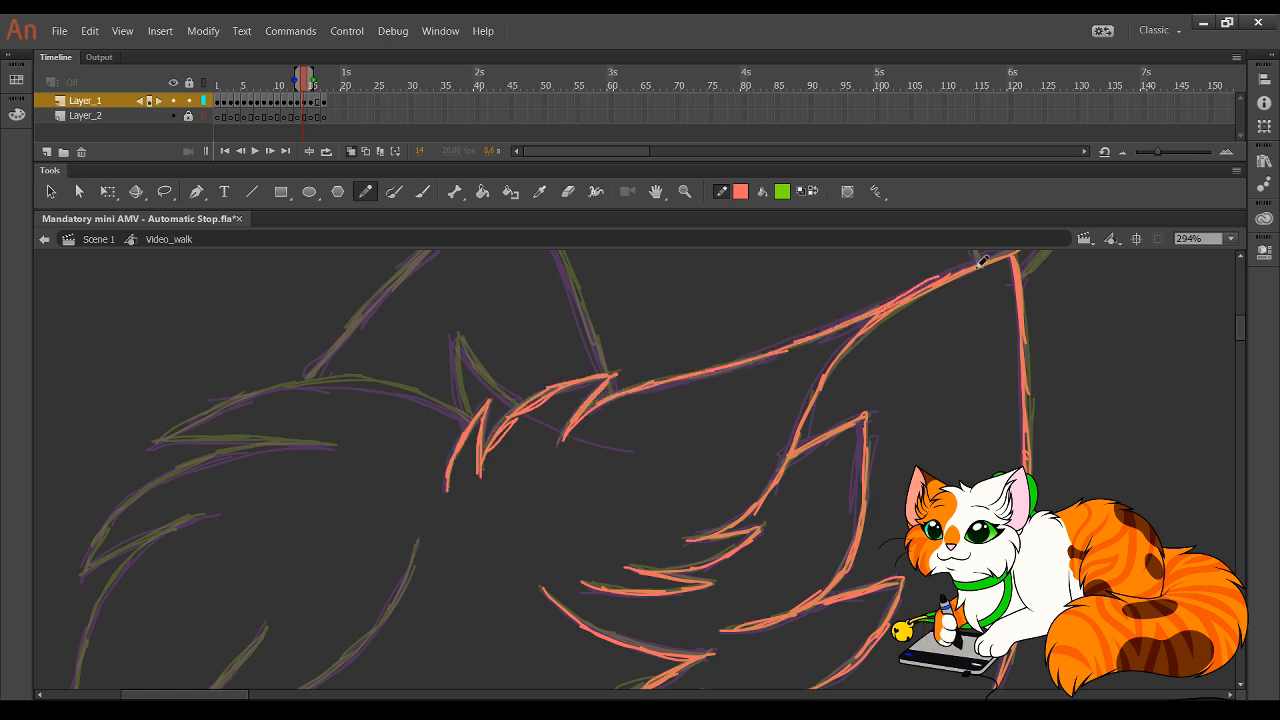
- Trace the split tuft at the near ear's tip and the pointed hair tufts across the front of the head
left_click_drag(984, 292, 873, 422)
mouse_move(875, 378)
left_mouse_down()
mouse_move(870, 290)
mouse_move(882, 264)
mouse_move(880, 442)
mouse_move(848, 409)
mouse_move(878, 335)
mouse_move(903, 312)
mouse_move(913, 440)
mouse_move(871, 496)
left_mouse_up()
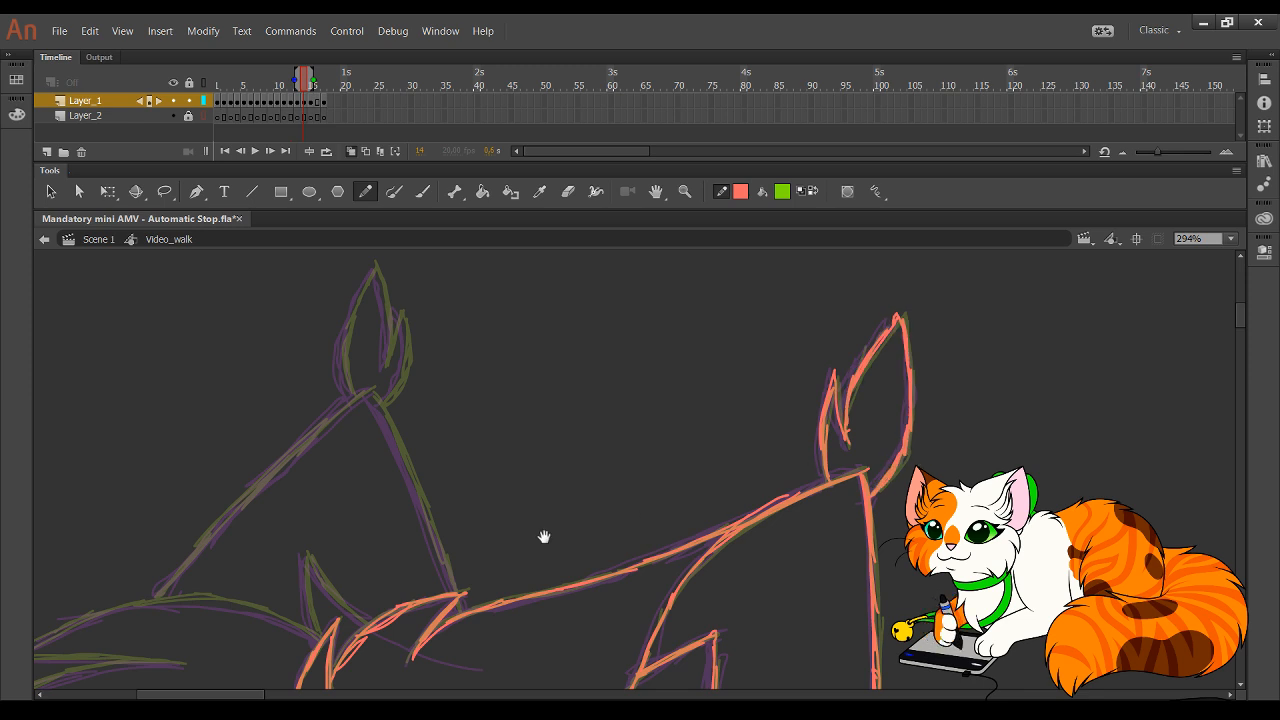
mouse_move(591, 522)
left_mouse_down()
mouse_move(857, 369)
mouse_move(988, 315)
left_mouse_up()
mouse_move(768, 412)
left_mouse_down()
mouse_move(702, 346)
mouse_move(718, 427)
mouse_move(673, 427)
mouse_move(718, 435)
mouse_move(671, 404)
mouse_move(718, 433)
mouse_move(586, 395)
mouse_move(617, 399)
mouse_move(524, 402)
mouse_move(438, 435)
mouse_move(450, 424)
mouse_move(403, 452)
mouse_move(587, 457)
mouse_move(391, 500)
mouse_move(328, 584)
mouse_move(452, 526)
left_mouse_up()
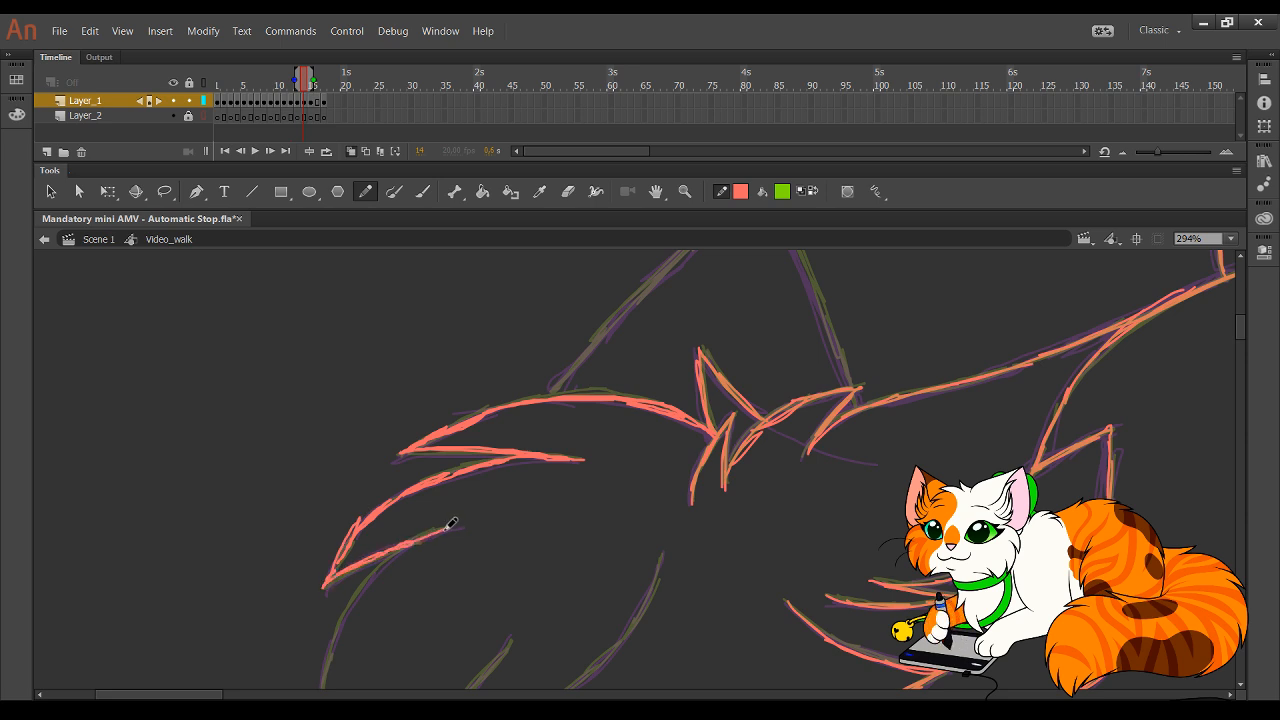
- Trace both edges of the far ear and the split tuft at its tip
key("space")
left_click_drag(635, 425, 551, 556)
mouse_move(468, 522)
left_mouse_down()
mouse_move(670, 320)
mouse_move(690, 330)
mouse_move(686, 318)
mouse_move(770, 514)
left_mouse_up()
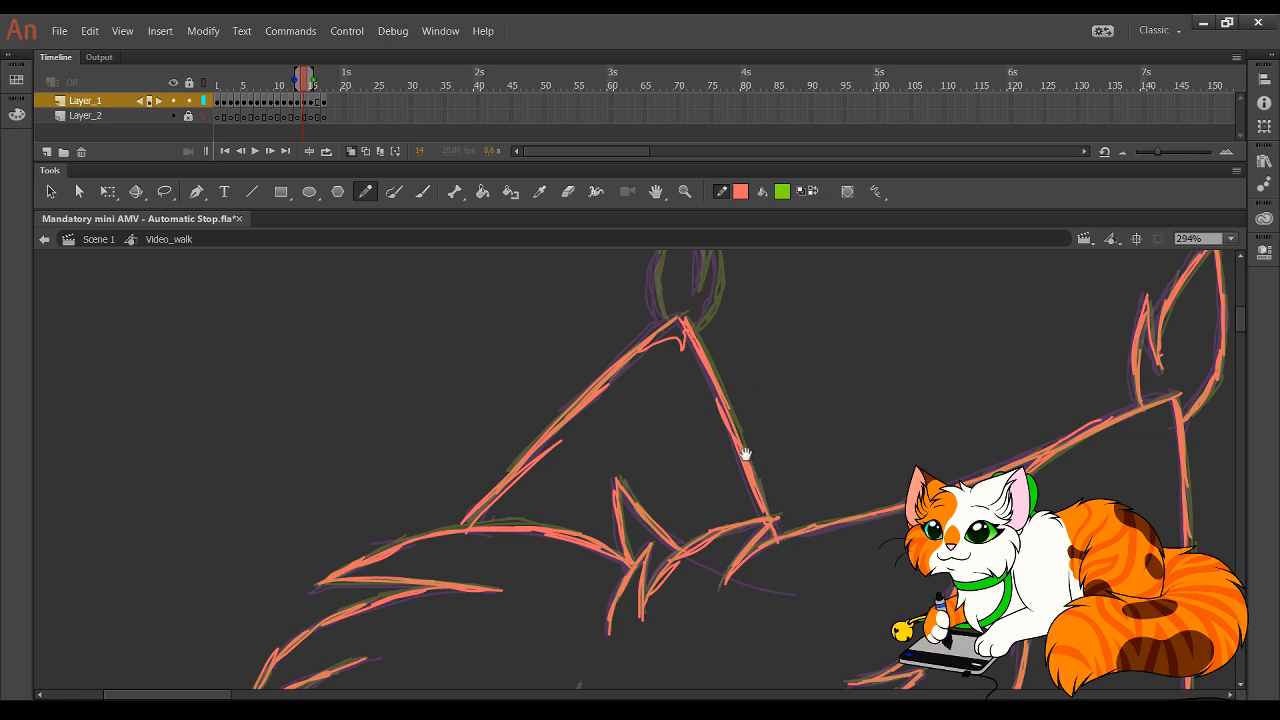
scroll(740, 445, "up", 3)
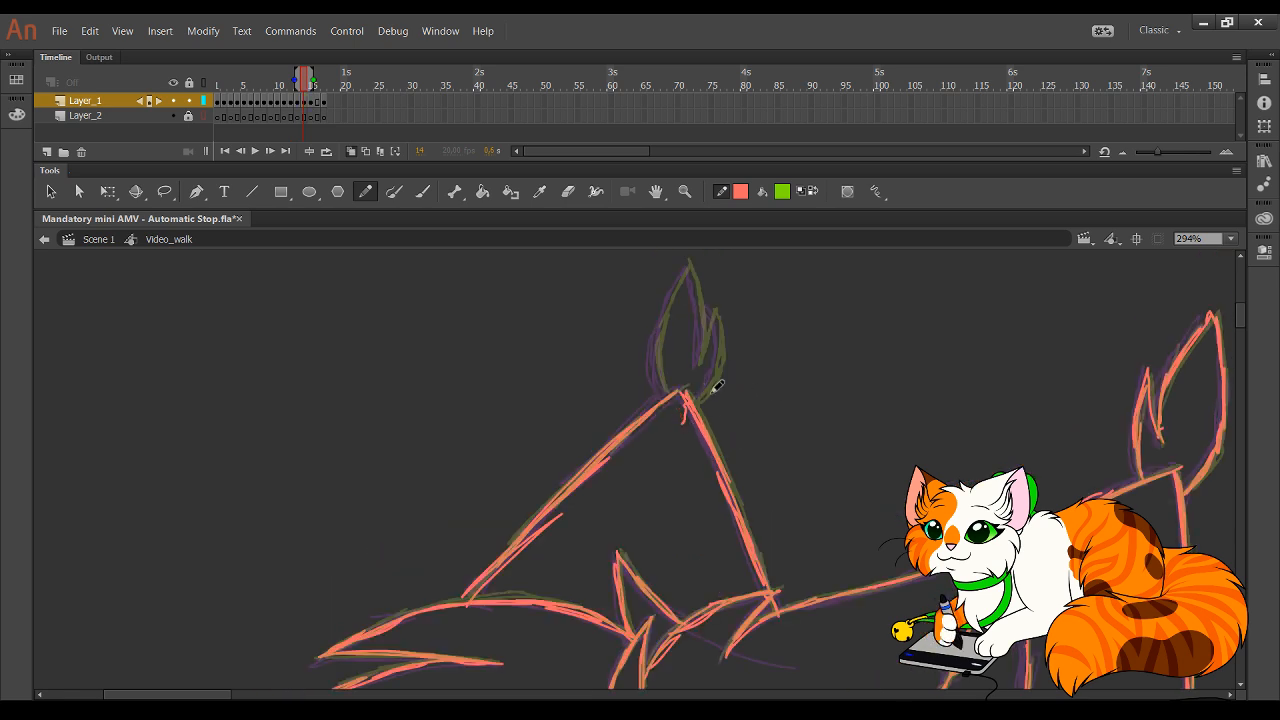
mouse_move(677, 388)
left_mouse_down()
mouse_move(657, 356)
mouse_move(664, 290)
mouse_move(689, 265)
mouse_move(706, 298)
mouse_move(700, 368)
mouse_move(714, 306)
mouse_move(726, 358)
mouse_move(709, 363)
mouse_move(698, 398)
mouse_move(716, 364)
mouse_move(712, 386)
left_mouse_up()
key("Delete")
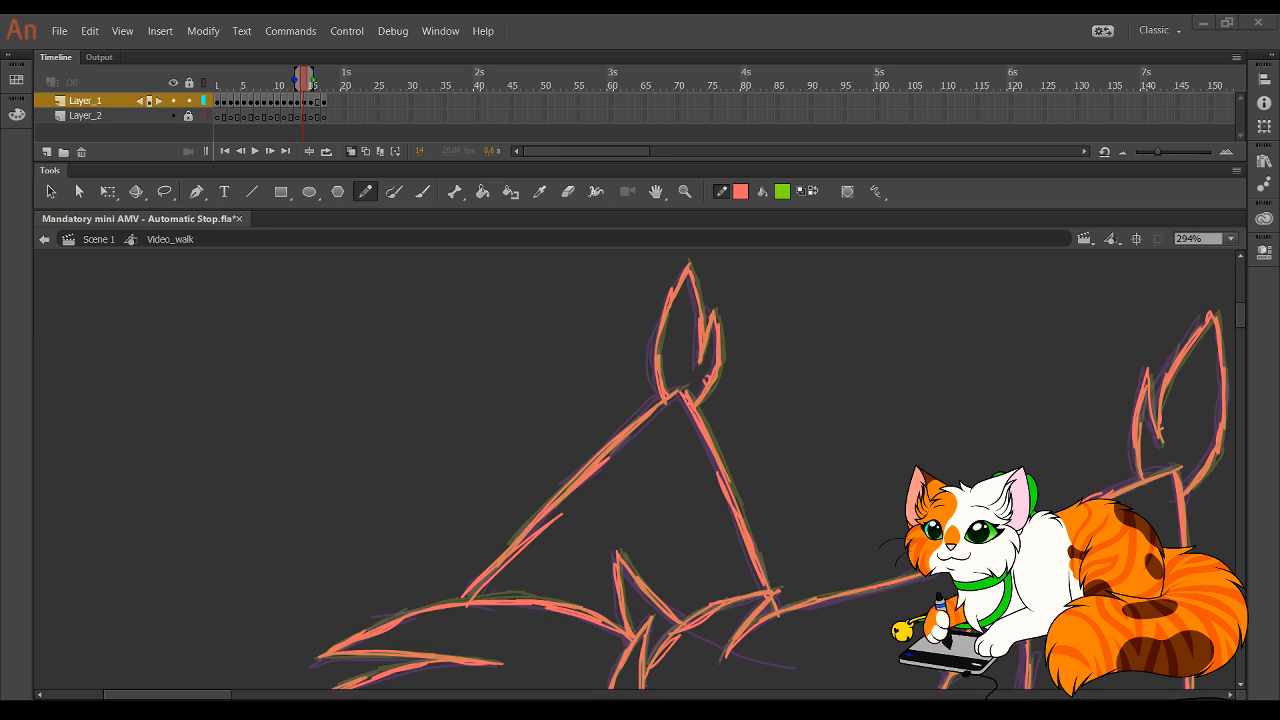
left_click(15, 516)
mouse_move(628, 434)
left_mouse_down()
mouse_move(687, 487)
mouse_move(750, 514)
left_mouse_up()
key("ctrl+z")
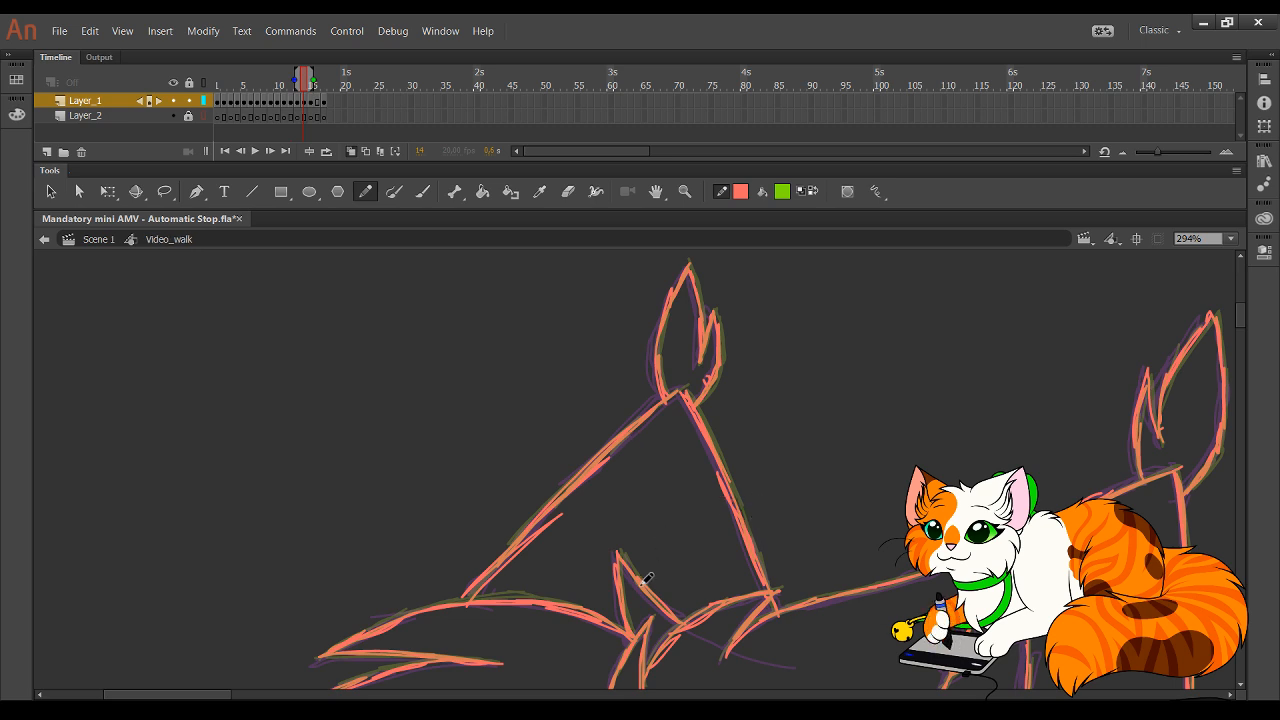
- Trace the outer curve of the forehead hair down to its lowest point above the nose
key("space")
left_click_drag(647, 513, 684, 363)
left_click_drag(671, 626, 712, 403)
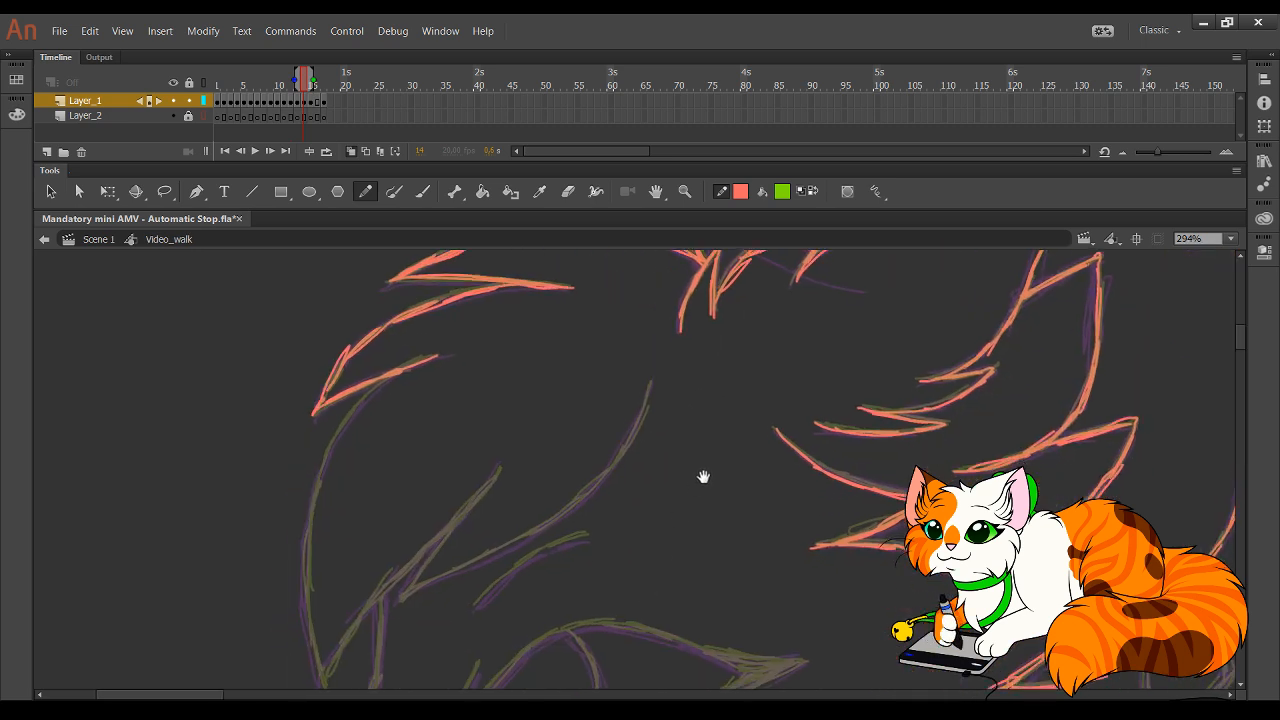
left_click_drag(703, 477, 743, 352)
mouse_move(395, 558)
left_mouse_down()
mouse_move(370, 477)
mouse_move(375, 506)
mouse_move(378, 395)
mouse_move(371, 452)
mouse_move(413, 294)
mouse_move(385, 361)
mouse_move(403, 311)
mouse_move(462, 254)
left_mouse_up()
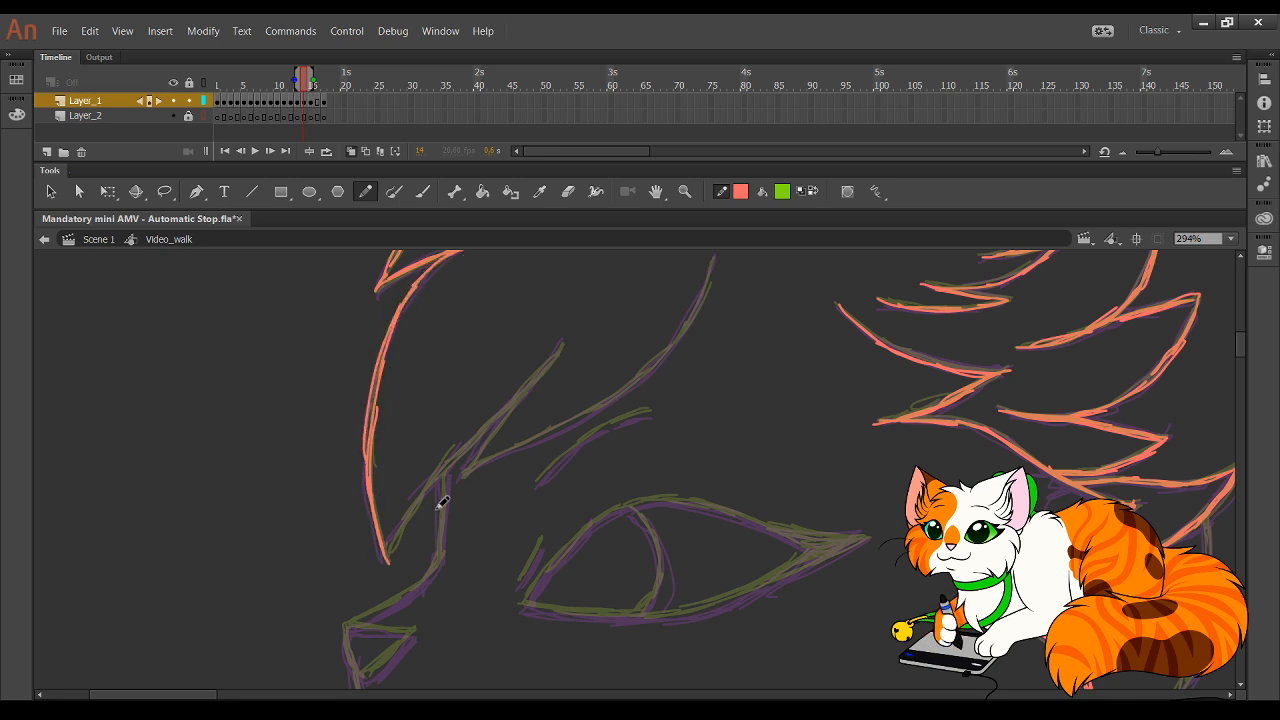
- Trace the narrow spike of the forehead hair and the long curve of the strand rising behind it
mouse_move(393, 556)
left_mouse_down()
mouse_move(423, 488)
mouse_move(567, 337)
left_mouse_up()
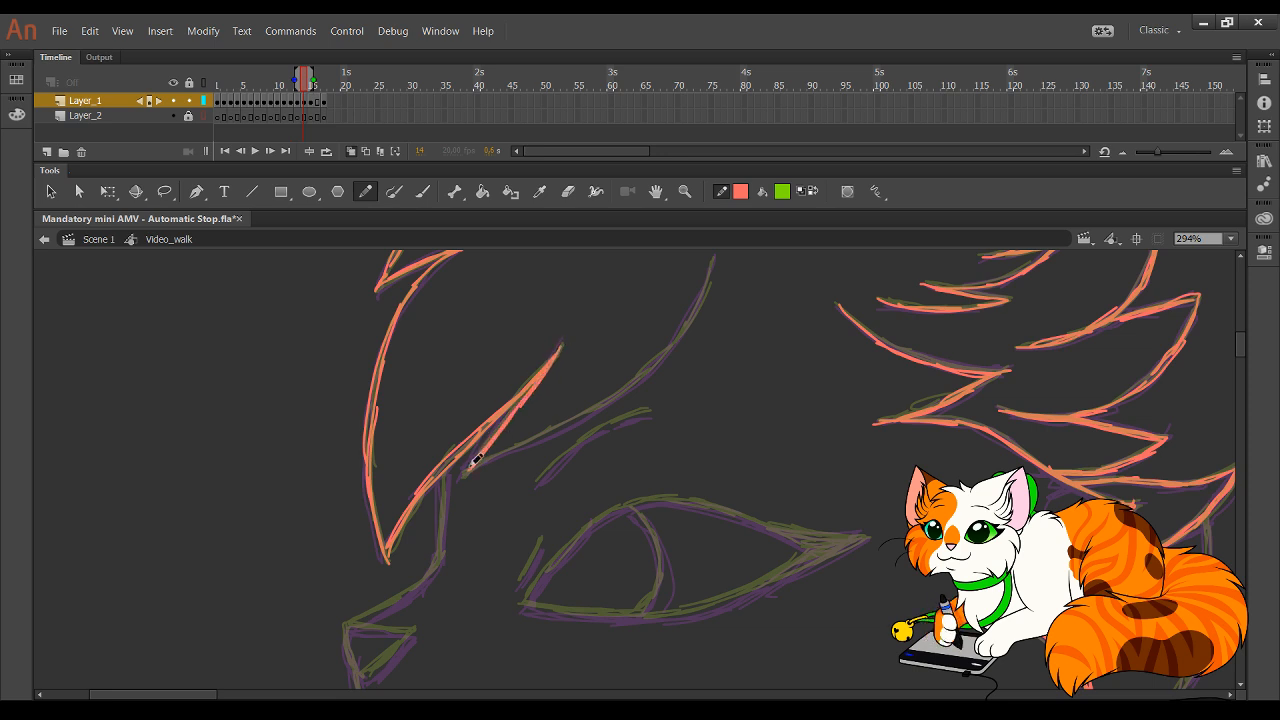
left_click_drag(465, 476, 613, 397)
left_click_drag(558, 430, 672, 360)
key("ctrl+z")
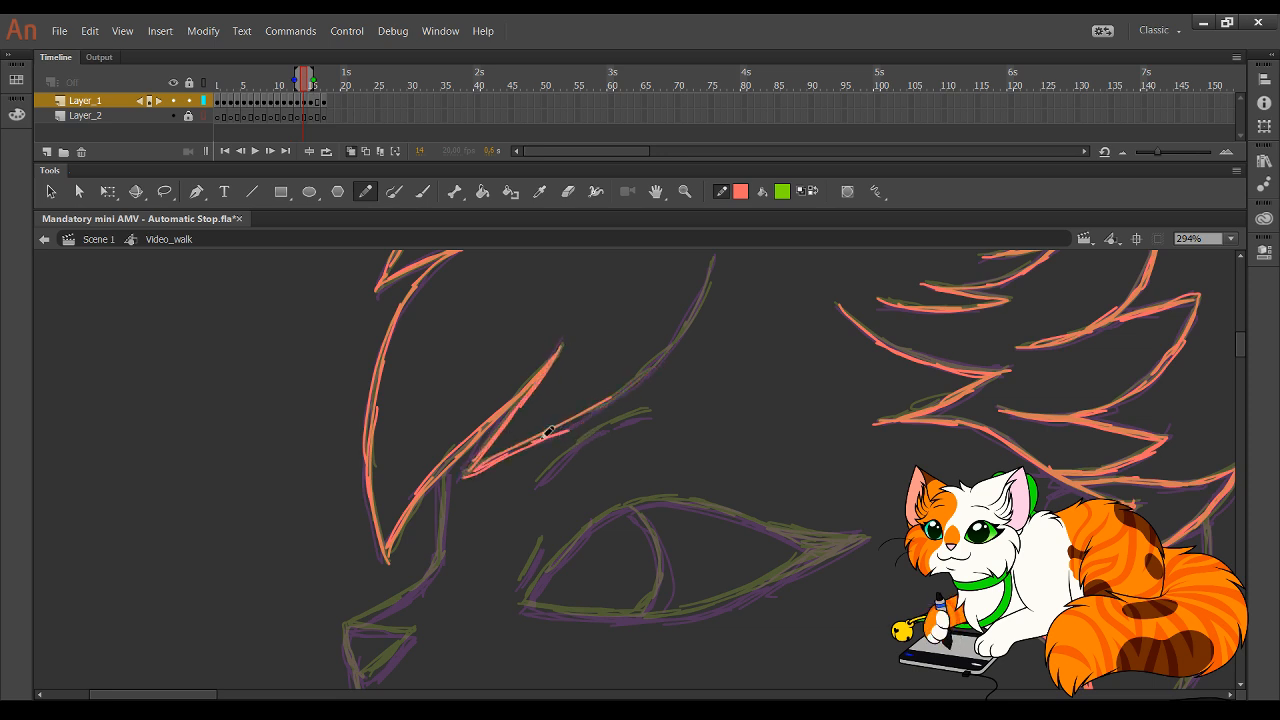
left_click_drag(546, 435, 660, 363)
mouse_move(590, 410)
left_mouse_down()
mouse_move(693, 308)
mouse_move(668, 356)
mouse_move(717, 253)
left_mouse_up()
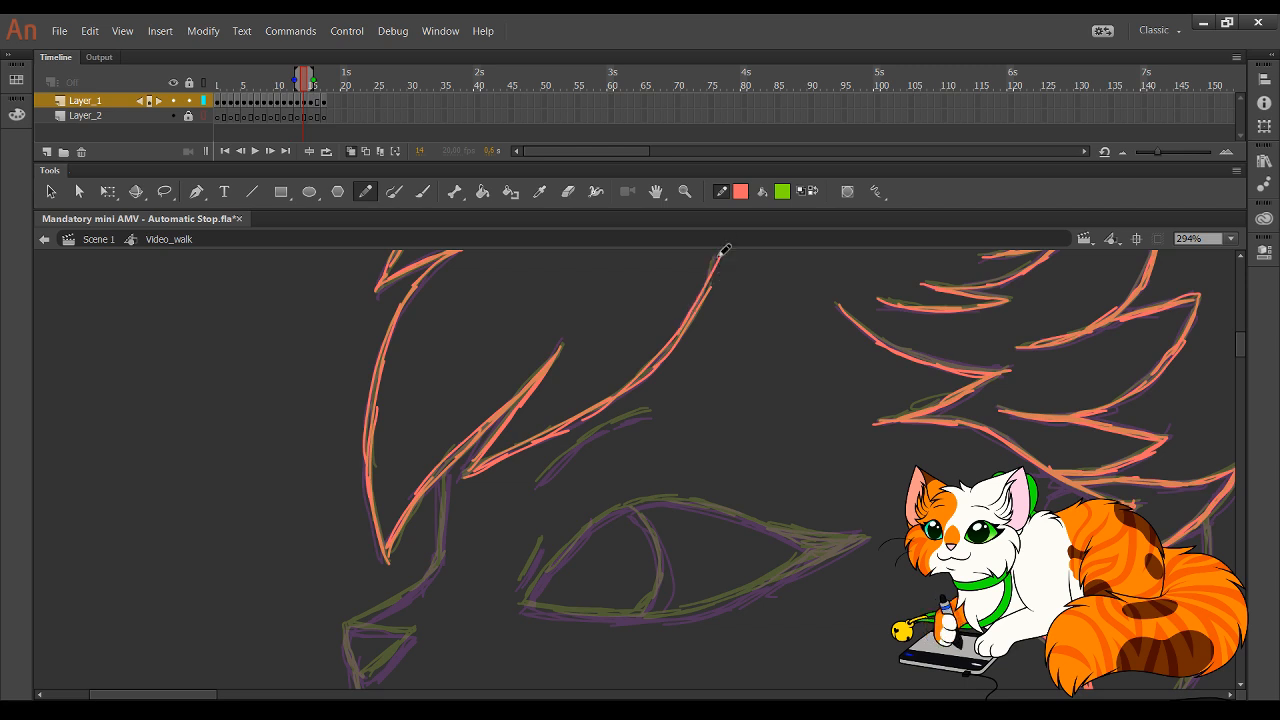
- Trace the nose bridge from the forehead hair down to the nose tip and outline the triangular nose
left_click_drag(486, 540, 576, 464)
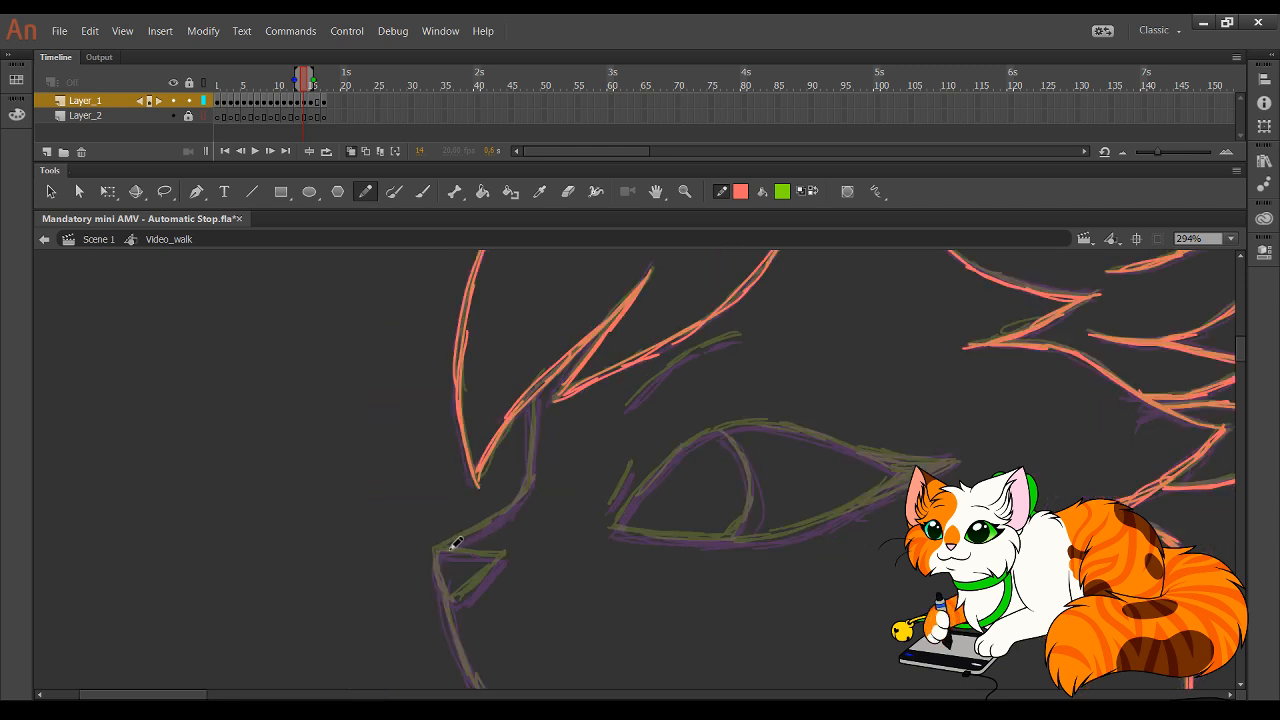
mouse_move(440, 548)
left_mouse_down()
mouse_move(536, 486)
mouse_move(523, 500)
mouse_move(538, 390)
left_mouse_up()
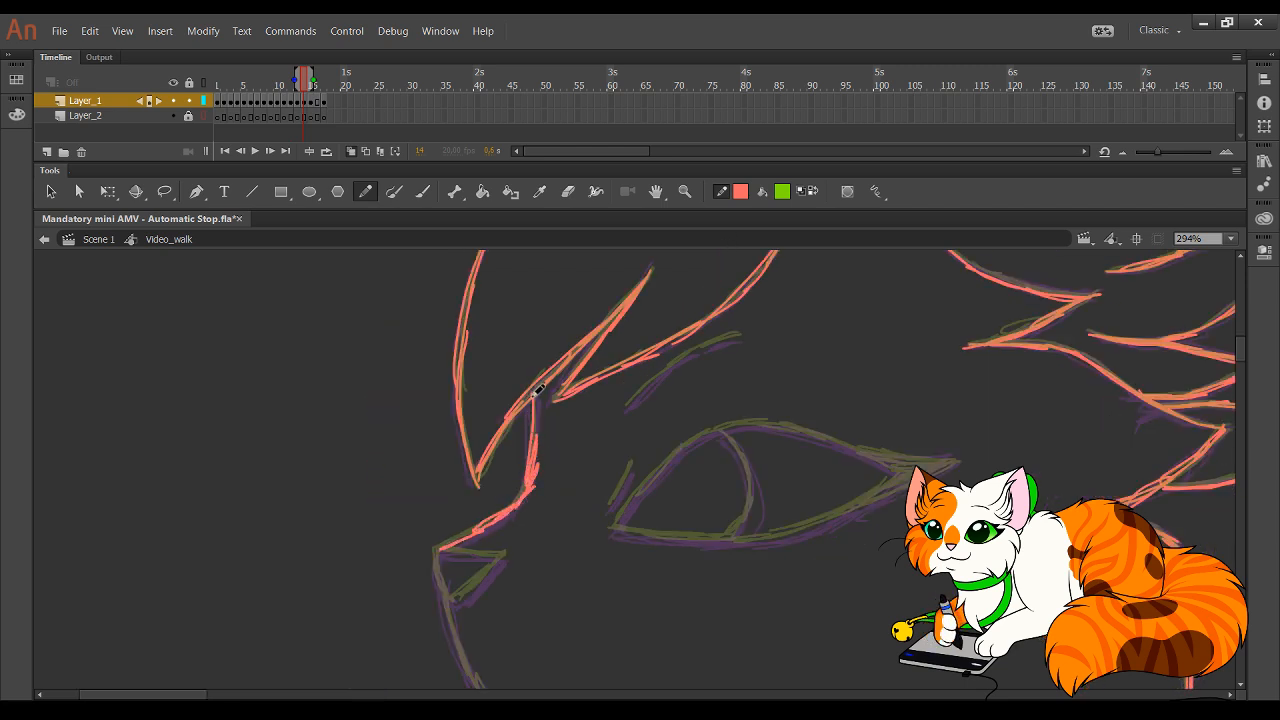
left_click_drag(535, 455, 533, 396)
mouse_move(443, 551)
left_mouse_down()
mouse_move(496, 562)
mouse_move(442, 549)
mouse_move(453, 602)
mouse_move(520, 548)
left_mouse_up()
- Trace the front of the muzzle below the nose and the chin's lower edge
left_click_drag(633, 455, 590, 248)
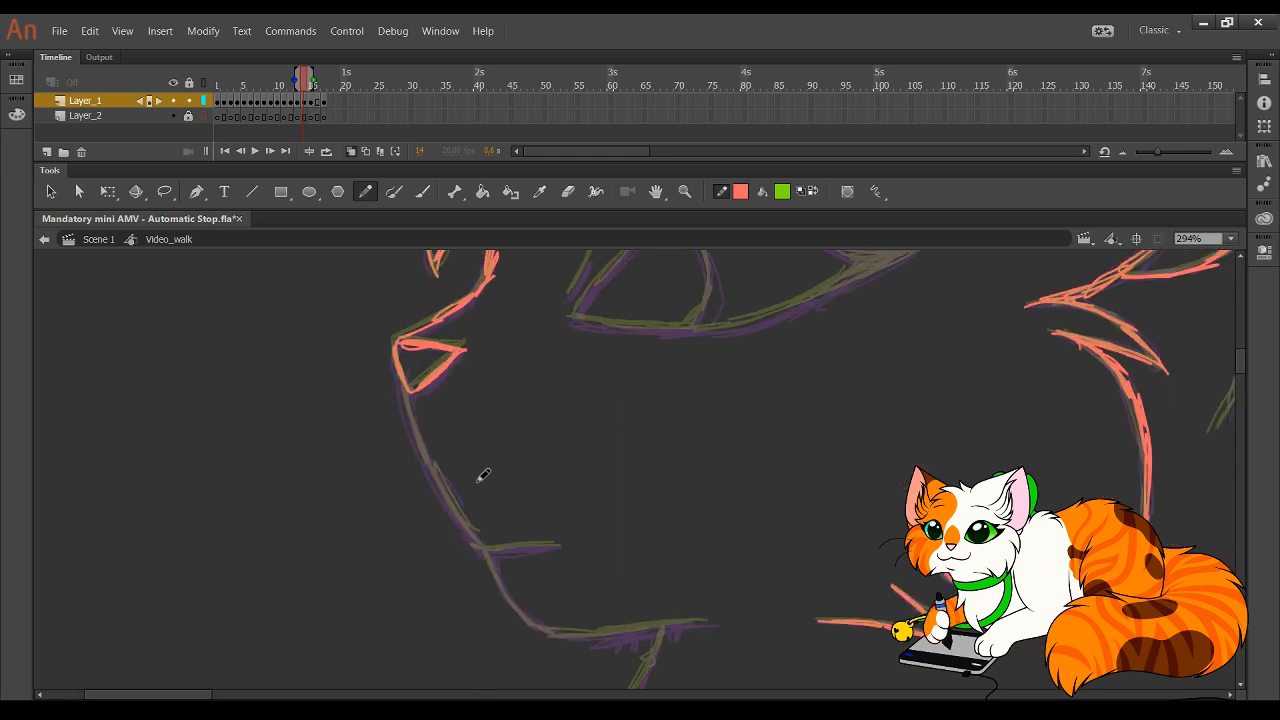
mouse_move(407, 366)
left_mouse_down()
mouse_move(424, 453)
mouse_move(411, 410)
mouse_move(480, 549)
mouse_move(476, 538)
mouse_move(556, 544)
mouse_move(498, 577)
mouse_move(528, 614)
left_mouse_up()
mouse_move(500, 571)
left_mouse_down()
mouse_move(555, 635)
mouse_move(717, 614)
left_mouse_up()
- Trace the throat line under the chin with its small tuft and the long pointed chest tuft below
mouse_move(728, 566)
left_mouse_down()
mouse_move(709, 328)
mouse_move(719, 332)
left_mouse_up()
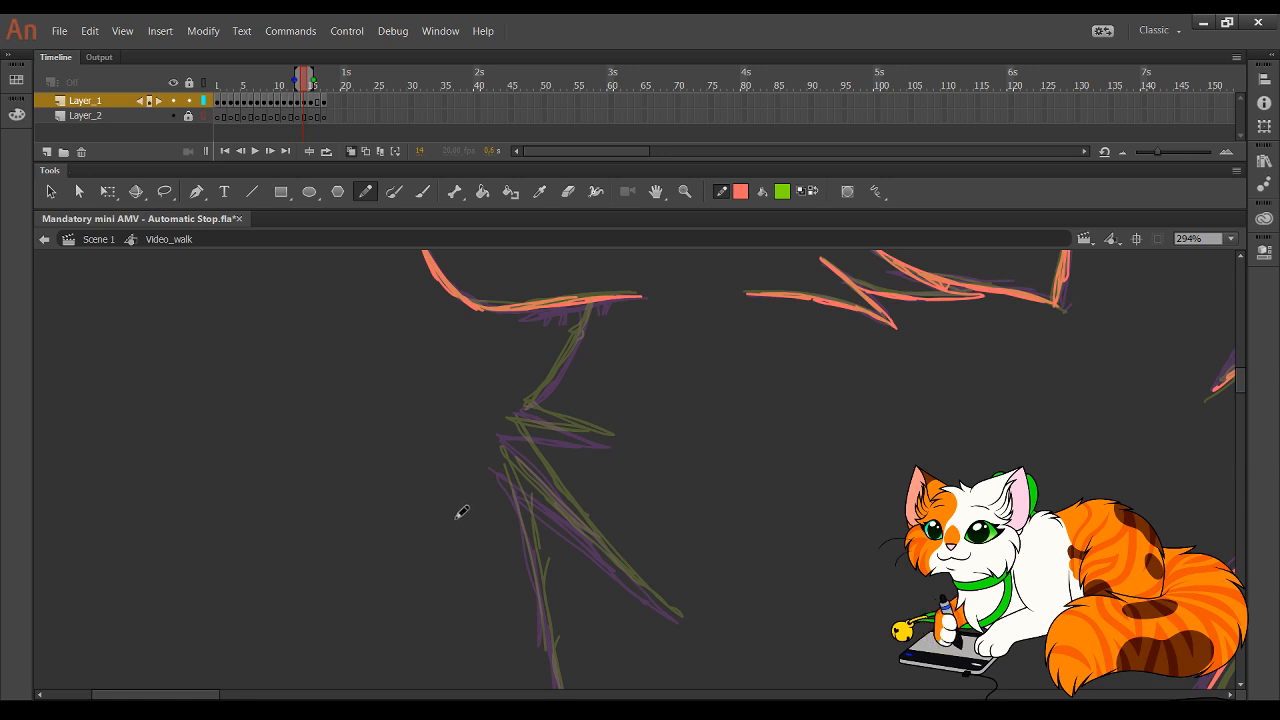
mouse_move(679, 614)
left_mouse_down()
mouse_move(591, 537)
mouse_move(659, 601)
mouse_move(512, 428)
mouse_move(617, 440)
mouse_move(521, 409)
mouse_move(571, 373)
mouse_move(527, 412)
mouse_move(561, 380)
mouse_move(590, 306)
mouse_move(620, 287)
left_mouse_up()
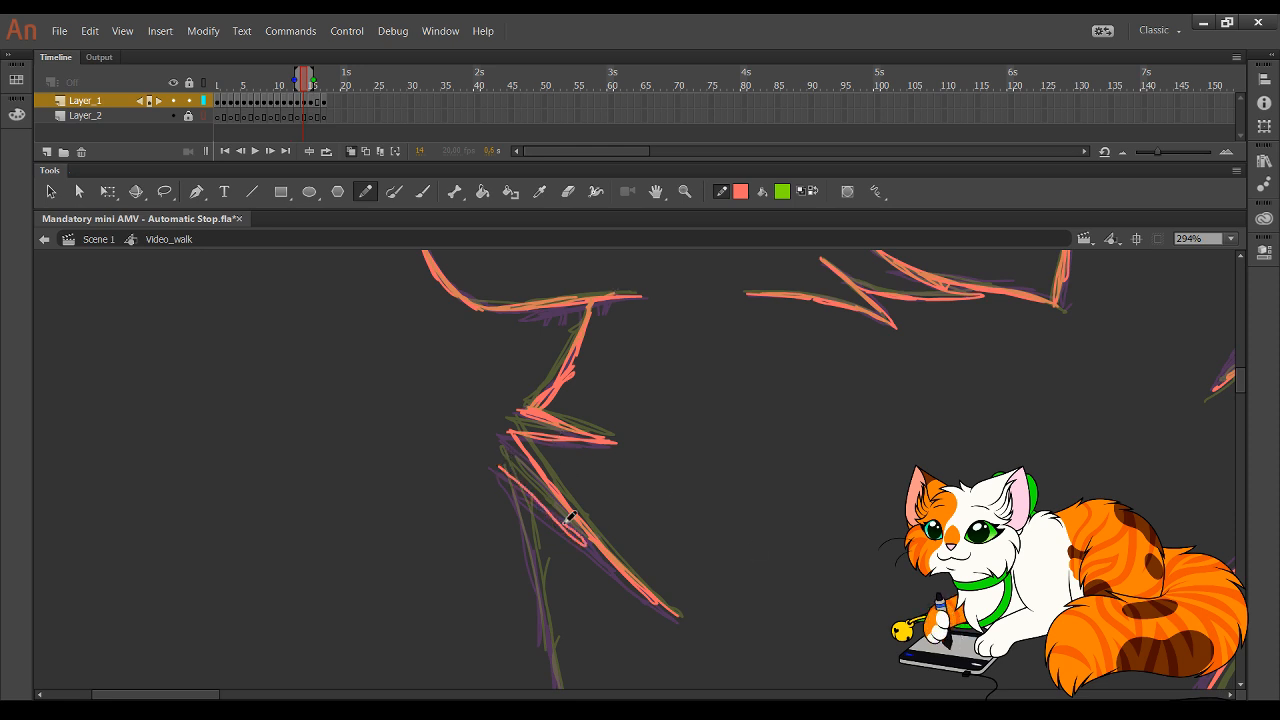
left_click_drag(509, 457, 674, 613)
- Trace the chest's front edge down to its lower point and both sides of the narrow fur notch beneath it
left_click_drag(594, 438, 500, 235)
left_click_drag(415, 271, 442, 358)
mouse_move(432, 297)
left_mouse_down()
mouse_move(482, 528)
mouse_move(518, 592)
mouse_move(552, 613)
mouse_move(510, 578)
mouse_move(648, 674)
left_mouse_up()
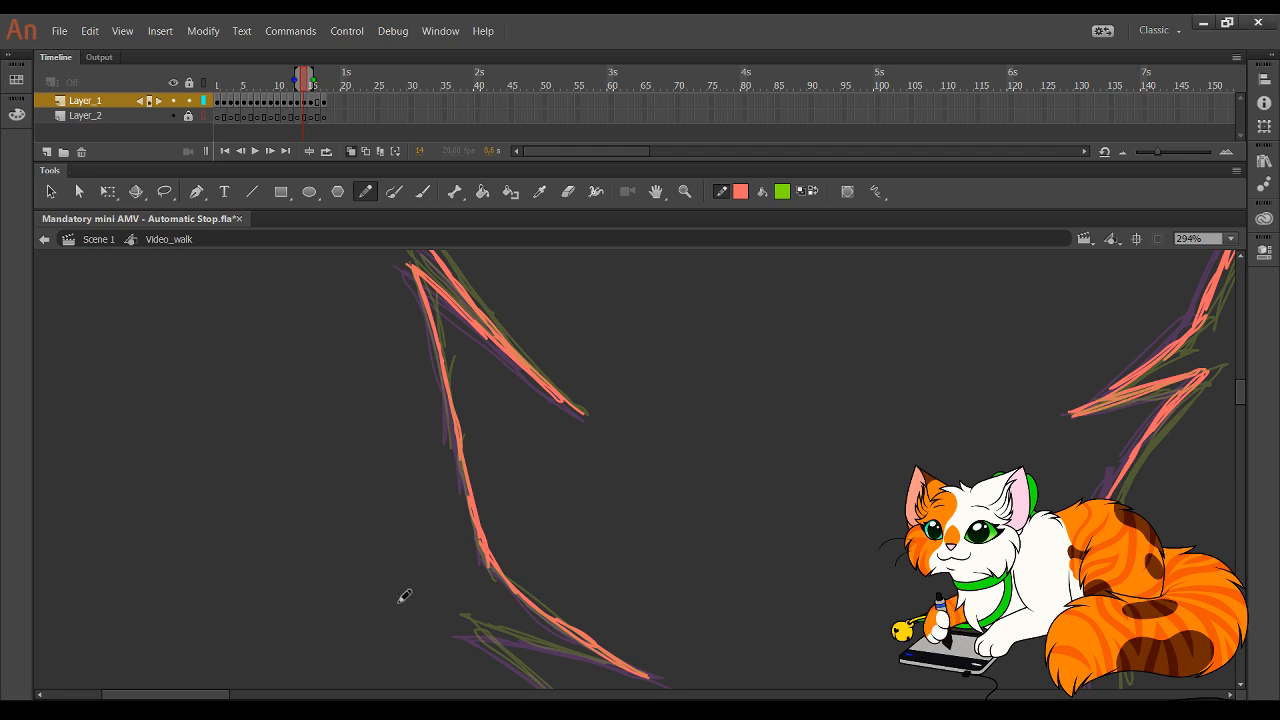
left_click_drag(759, 618, 638, 435)
left_click_drag(333, 443, 528, 491)
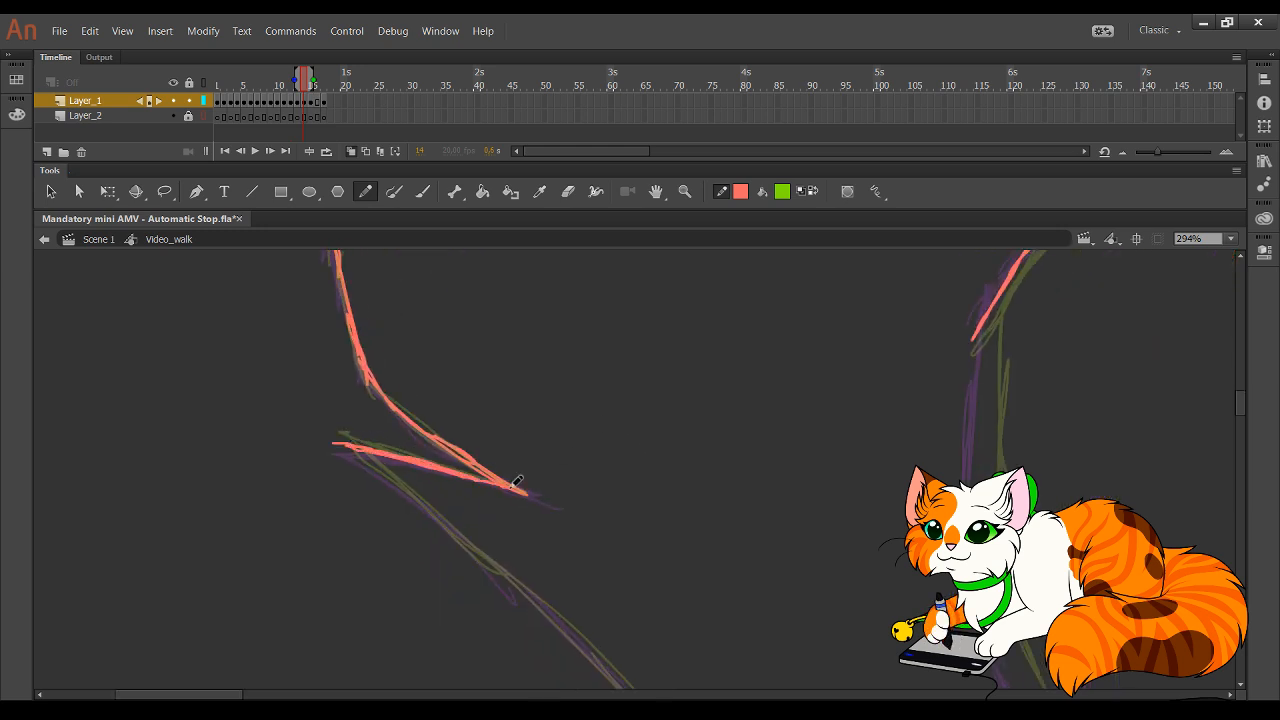
mouse_move(338, 440)
left_mouse_down()
mouse_move(505, 568)
mouse_move(617, 678)
left_mouse_up()
- Continue the lower chest outline down its diagonal curve to the sharp fur tufts at its end
mouse_move(640, 527)
left_mouse_down()
mouse_move(477, 351)
mouse_move(397, 241)
left_mouse_up()
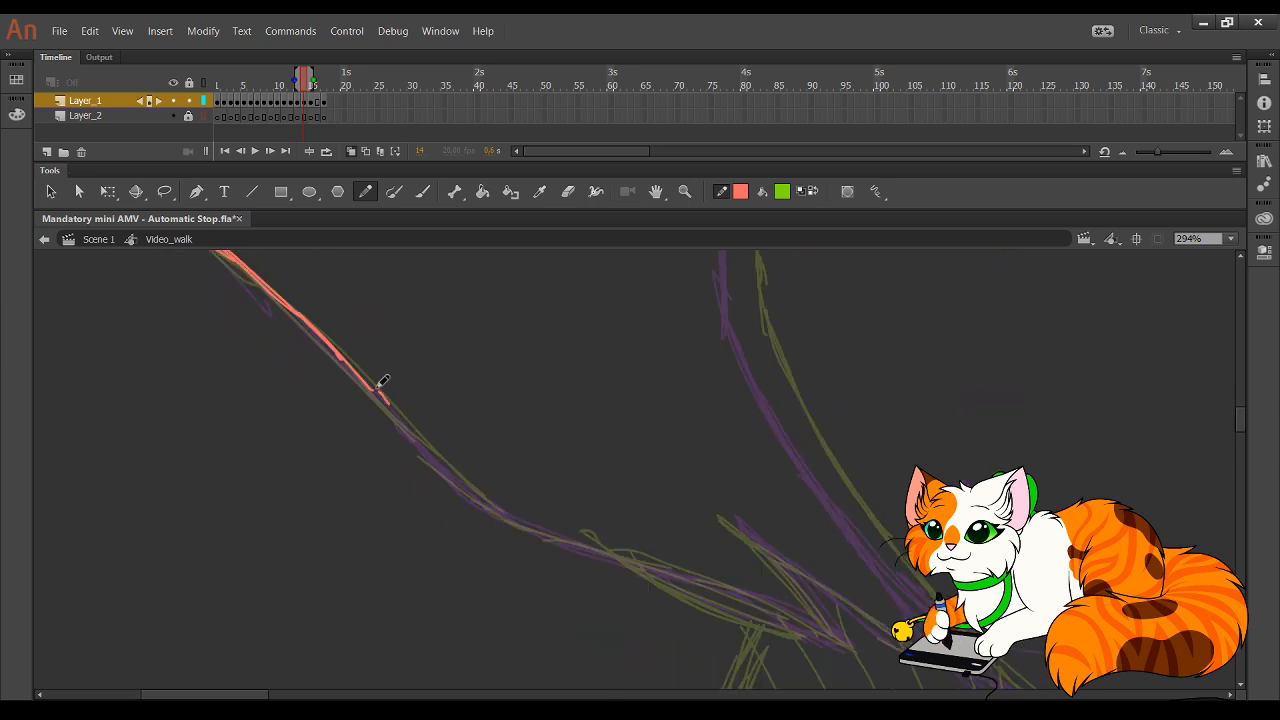
left_click_drag(354, 375, 457, 481)
left_click_drag(380, 392, 482, 494)
mouse_move(412, 436)
left_mouse_down()
mouse_move(498, 516)
mouse_move(484, 502)
mouse_move(606, 560)
mouse_move(493, 512)
mouse_move(822, 625)
mouse_move(818, 608)
mouse_move(840, 635)
mouse_move(745, 525)
mouse_move(905, 645)
left_mouse_up()
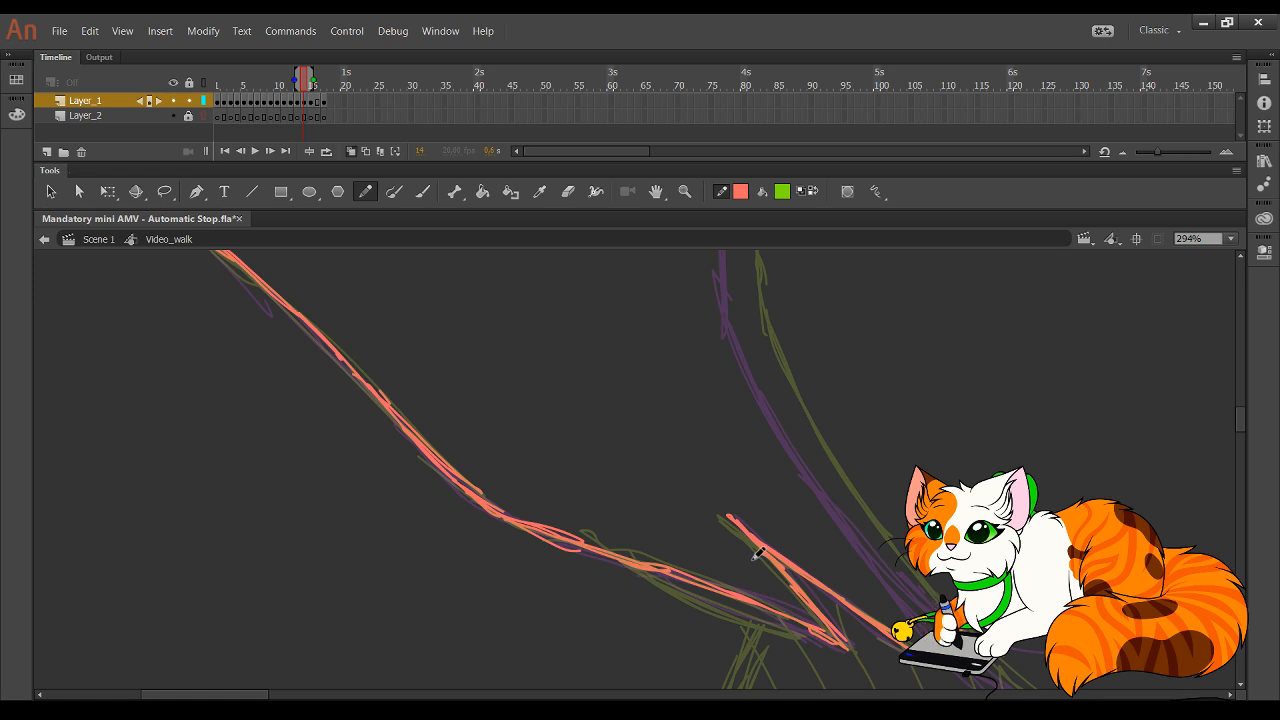
- Trace the short brow line above the eye
mouse_move(774, 329)
left_mouse_down()
mouse_move(691, 506)
mouse_move(740, 363)
mouse_move(716, 434)
mouse_move(717, 522)
mouse_move(725, 444)
mouse_move(600, 630)
mouse_move(783, 569)
mouse_move(683, 557)
mouse_move(694, 506)
mouse_move(617, 454)
mouse_move(575, 460)
left_mouse_up()
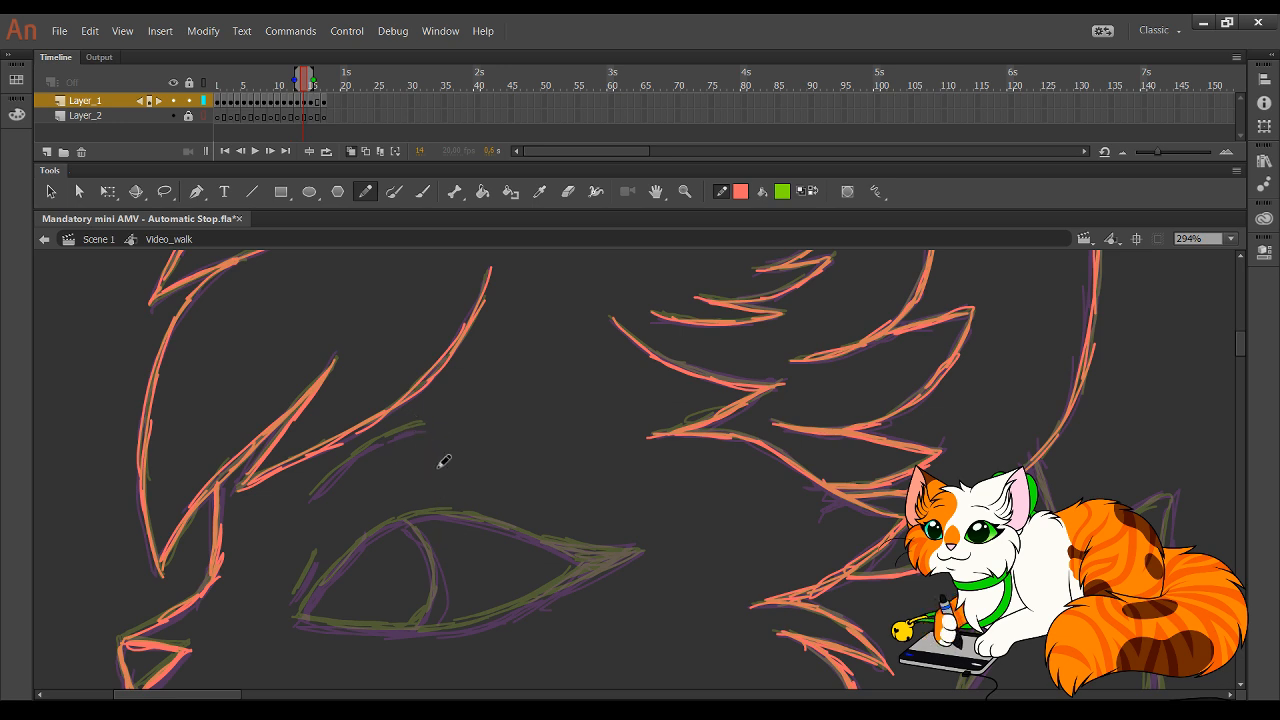
left_click_drag(312, 496, 371, 446)
key("ctrl+z")
left_click_drag(314, 498, 424, 427)
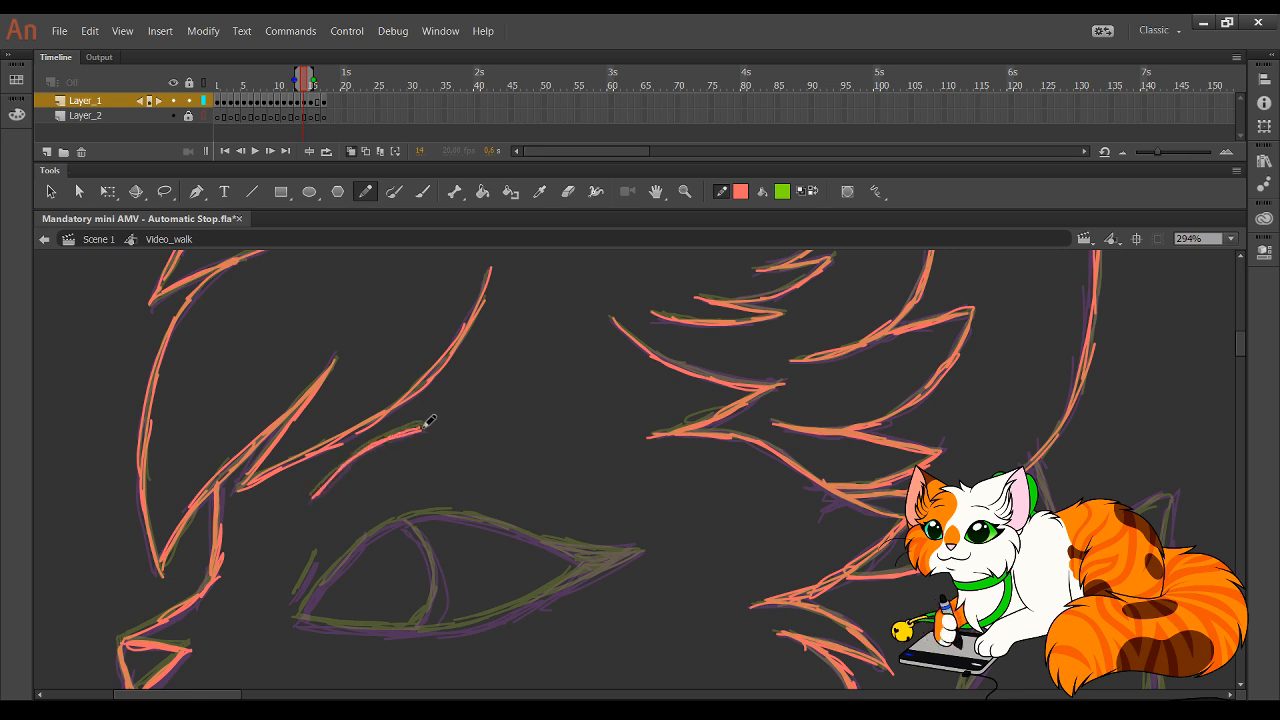
- Trace the eye's upper and lower lids and the curved edge of the iris
left_click_drag(488, 559, 456, 515)
mouse_move(270, 567)
left_mouse_down()
mouse_move(325, 511)
mouse_move(268, 573)
mouse_move(357, 485)
mouse_move(309, 529)
mouse_move(401, 463)
mouse_move(339, 496)
mouse_move(404, 472)
mouse_move(390, 473)
mouse_move(483, 488)
mouse_move(447, 473)
mouse_move(560, 524)
left_mouse_up()
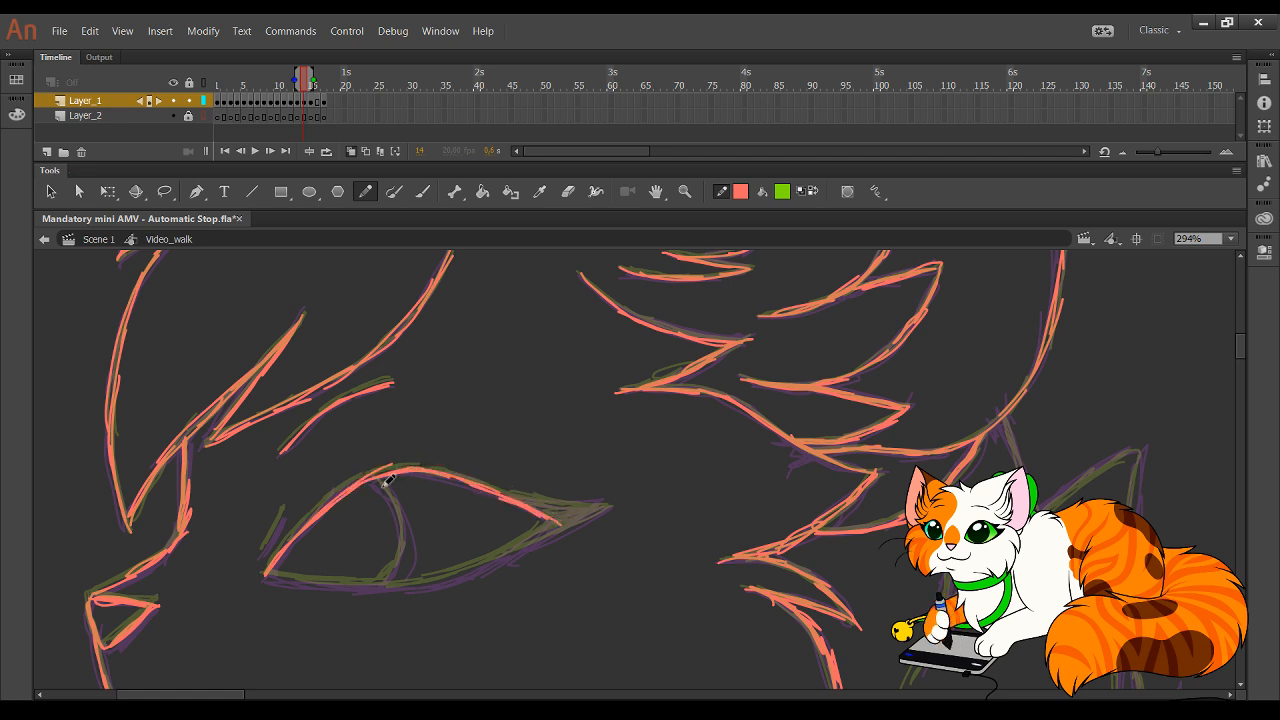
mouse_move(268, 576)
left_mouse_down()
mouse_move(370, 585)
mouse_move(339, 582)
mouse_move(463, 567)
left_mouse_up()
mouse_move(357, 586)
left_mouse_down()
mouse_move(506, 560)
mouse_move(548, 524)
left_mouse_up()
left_click_drag(485, 563, 561, 519)
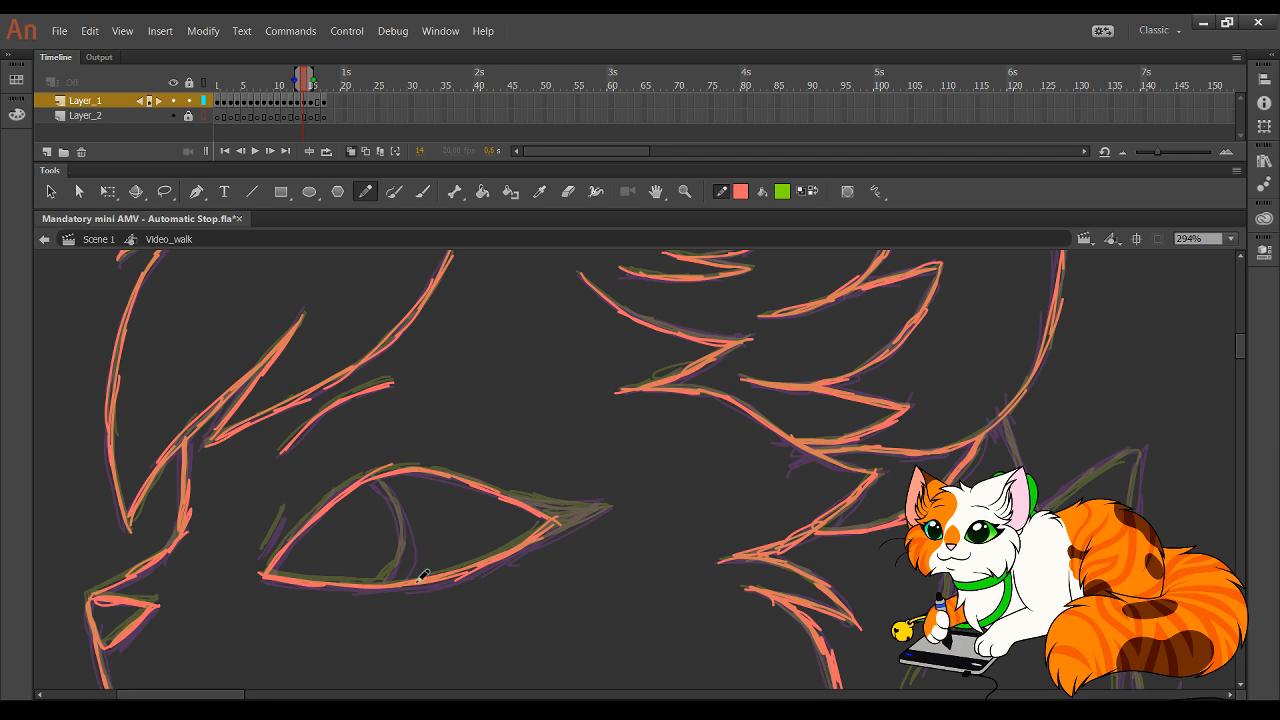
mouse_move(385, 580)
left_mouse_down()
mouse_move(408, 548)
mouse_move(386, 476)
left_mouse_up()
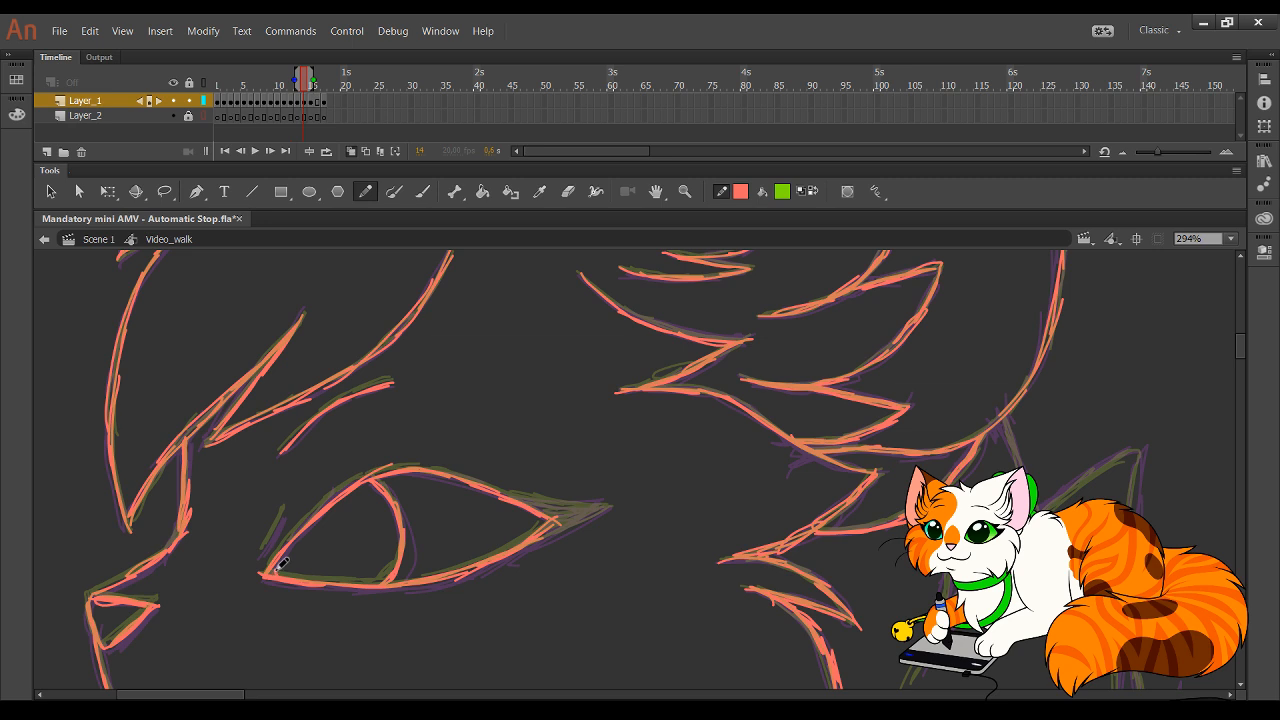
- Trace the short mark beside the eye's inner corner and fill in the pointed outer corner
left_click_drag(263, 551, 283, 510)
mouse_move(520, 548)
left_mouse_down()
mouse_move(612, 500)
mouse_move(506, 490)
mouse_move(582, 502)
mouse_move(549, 506)
mouse_move(557, 524)
mouse_move(570, 510)
mouse_move(506, 483)
left_mouse_up()
left_click_drag(592, 512, 642, 511)
key("ctrl+z")
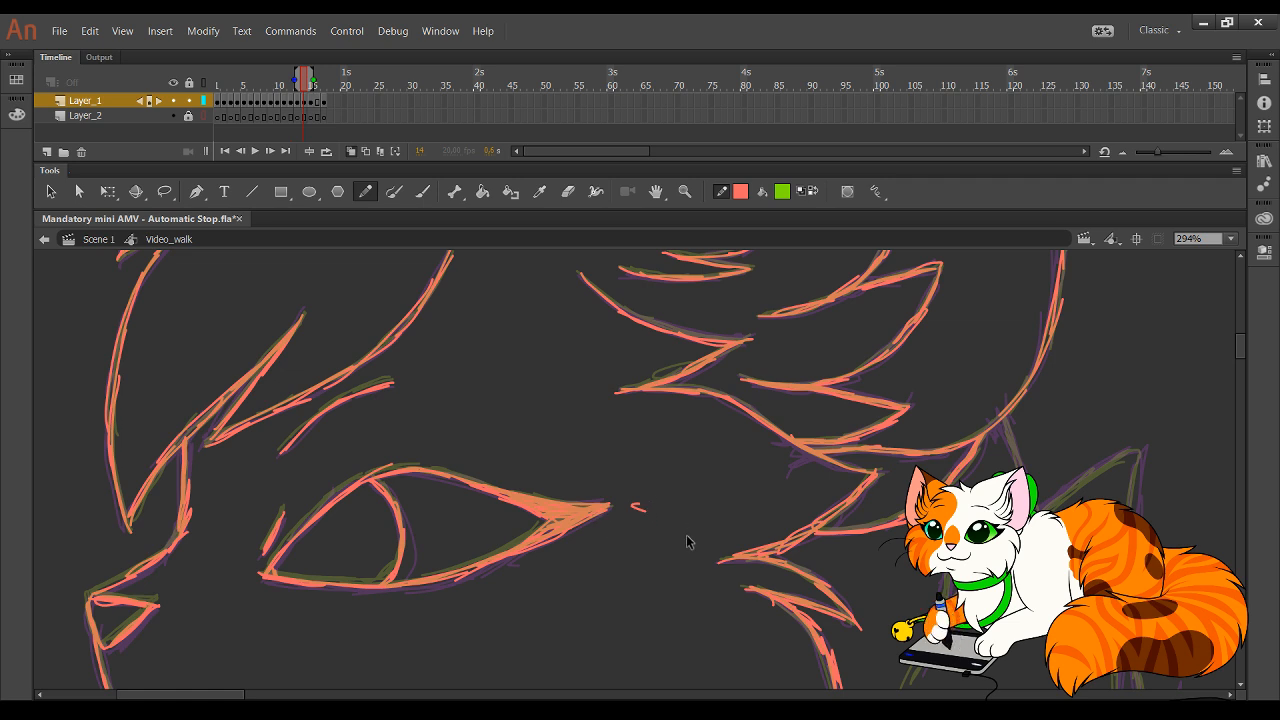
- Trace the large pointed fur lock behind the cheek, over its tip, down to the front notch and up the short edge
left_click_drag(809, 532, 651, 643)
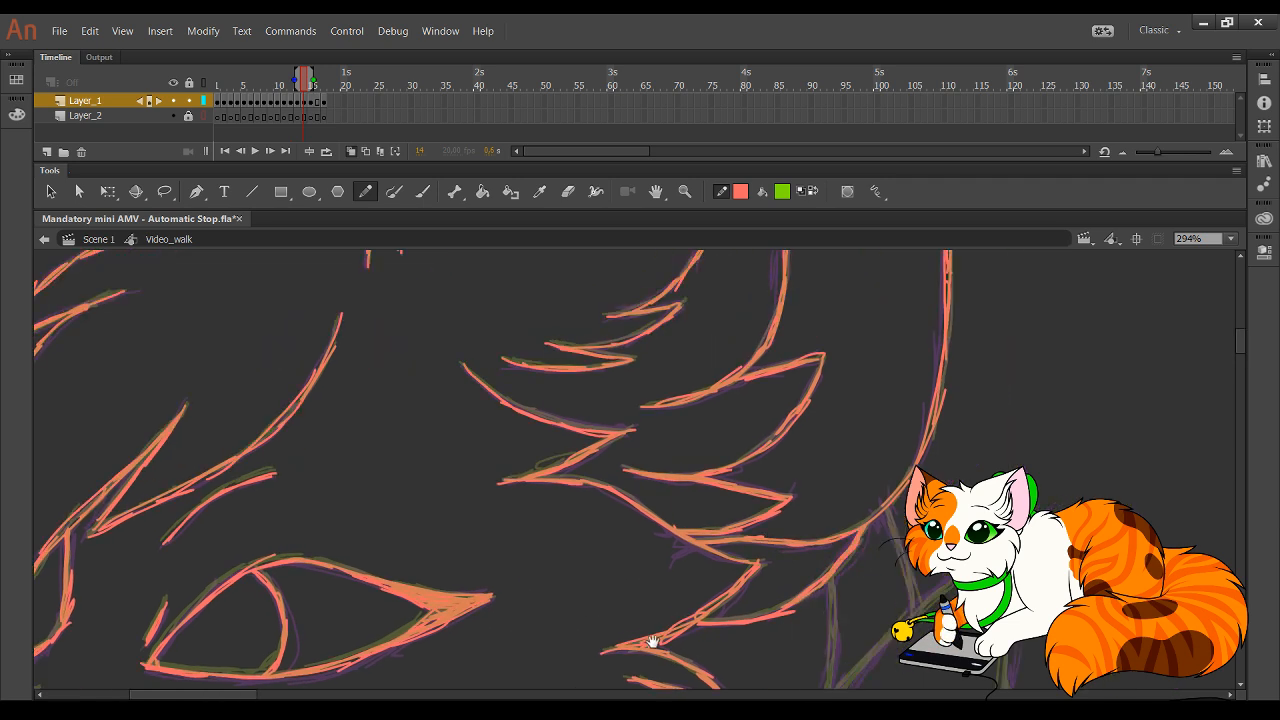
mouse_move(640, 437)
left_mouse_down()
mouse_move(608, 596)
mouse_move(674, 563)
mouse_move(574, 449)
left_mouse_up()
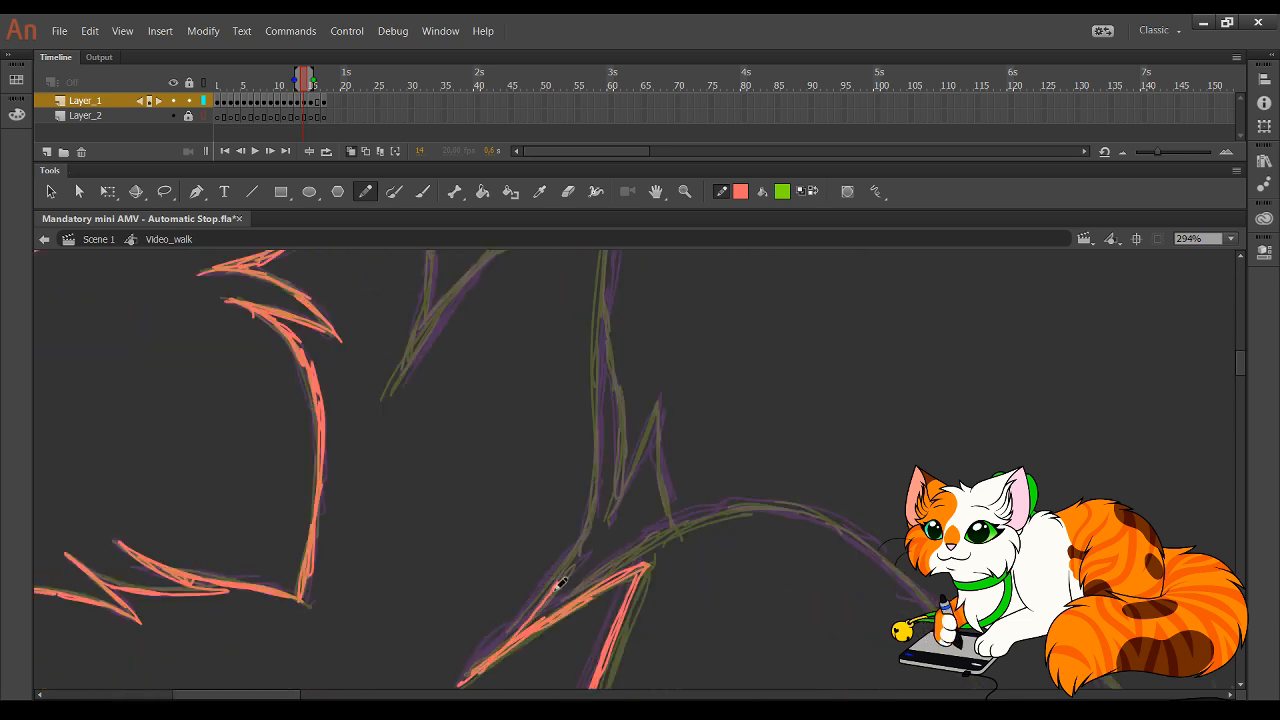
mouse_move(562, 583)
left_mouse_down()
mouse_move(490, 665)
mouse_move(585, 535)
mouse_move(600, 466)
mouse_move(604, 476)
mouse_move(603, 257)
mouse_move(611, 397)
mouse_move(597, 421)
mouse_move(606, 296)
mouse_move(557, 317)
mouse_move(414, 466)
left_mouse_up()
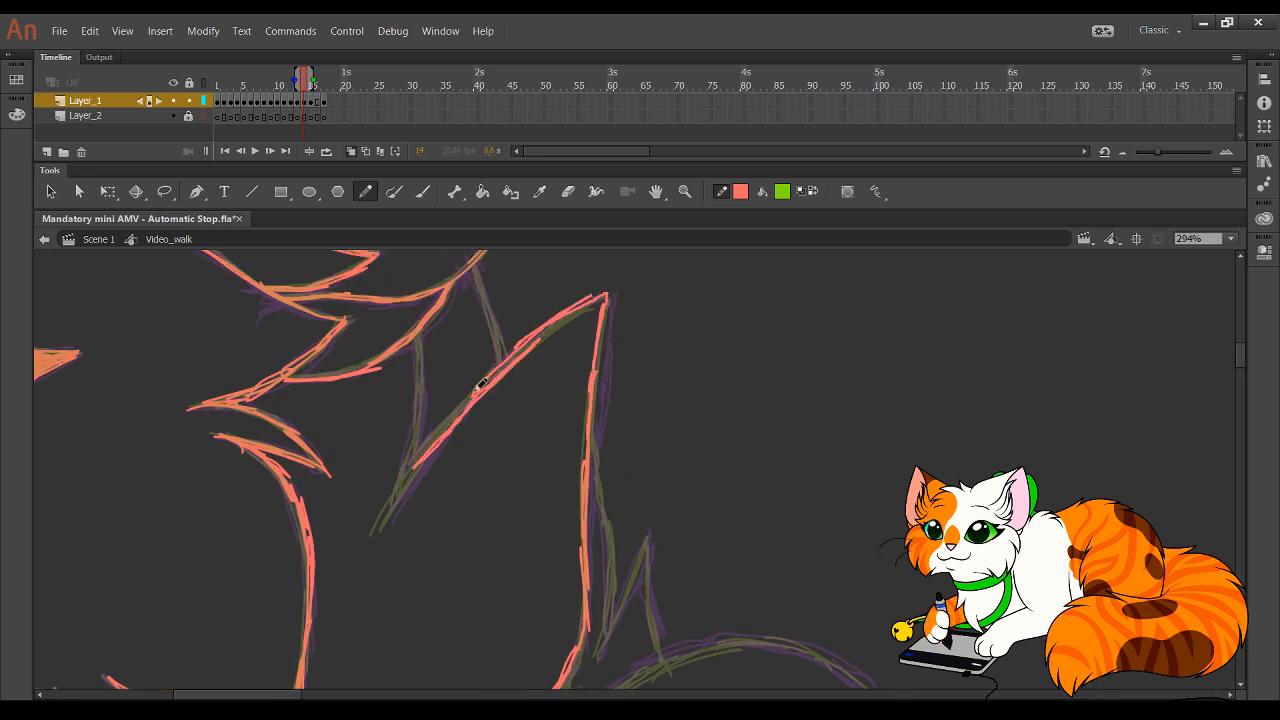
mouse_move(481, 384)
left_mouse_down()
mouse_move(384, 531)
mouse_move(421, 390)
left_mouse_up()
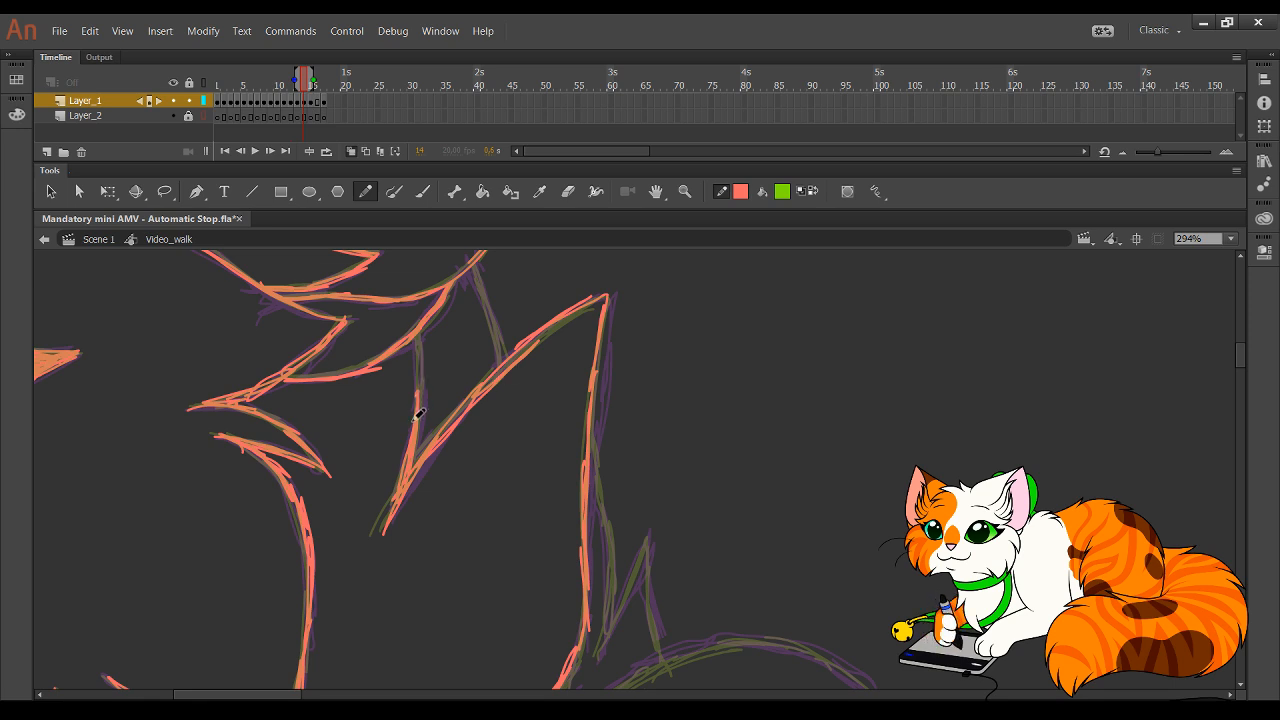
mouse_move(418, 404)
left_mouse_down()
mouse_move(418, 337)
mouse_move(446, 318)
left_mouse_up()
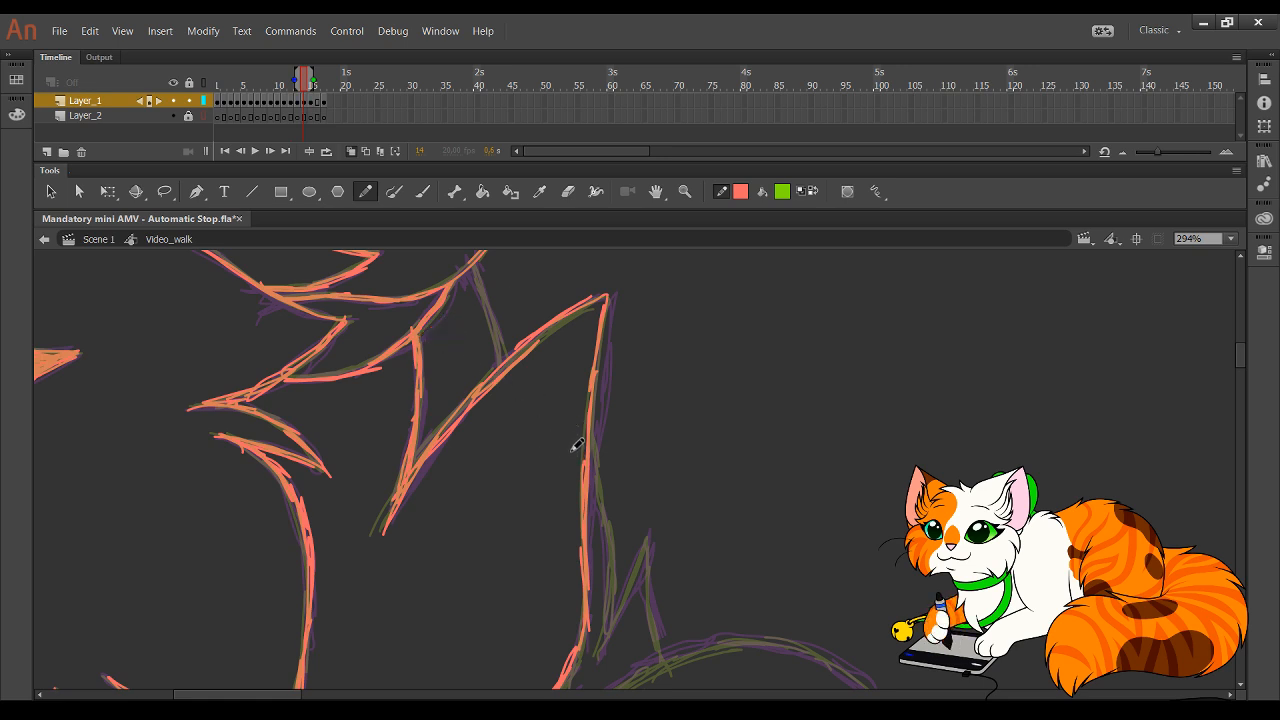
- Trace the short slanted line joining the back of the head to the large pointed fur lock, and undo the stray strokes
mouse_move(543, 409)
left_mouse_down()
mouse_move(589, 466)
mouse_move(574, 449)
mouse_move(584, 454)
left_mouse_up()
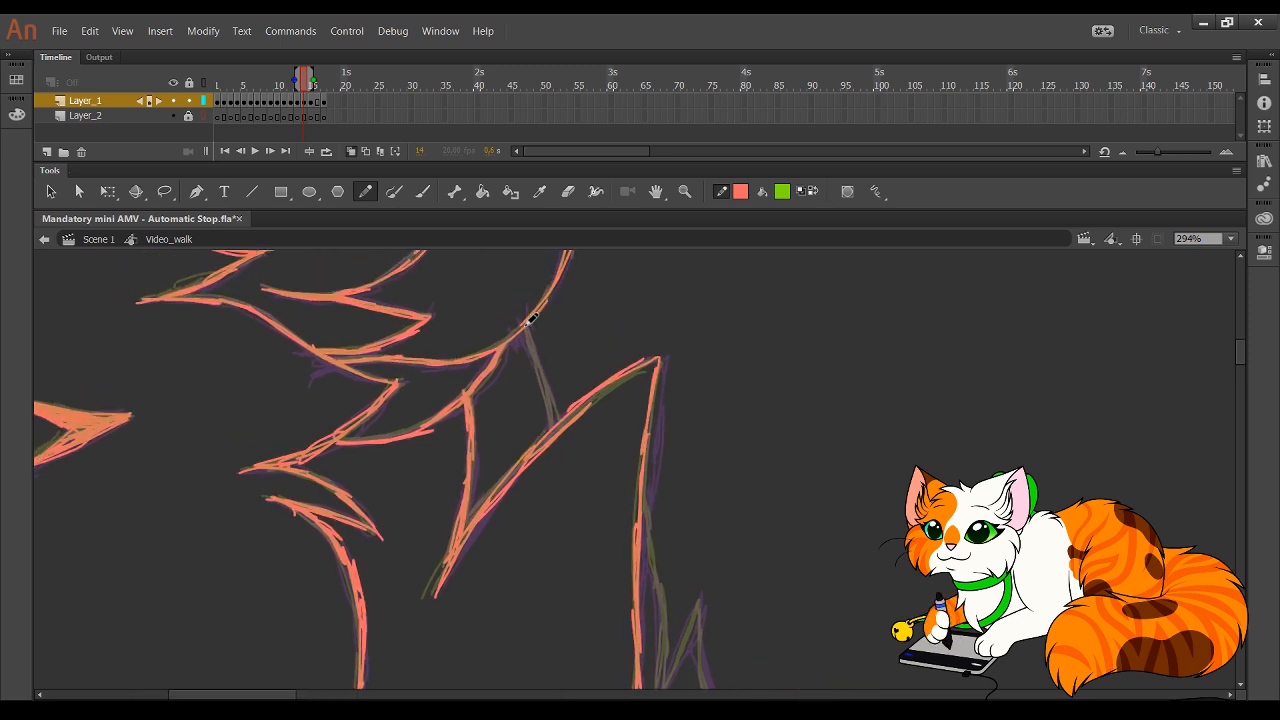
mouse_move(528, 326)
left_mouse_down()
mouse_move(557, 420)
mouse_move(591, 430)
mouse_move(708, 606)
left_mouse_up()
left_click_drag(692, 586, 706, 626)
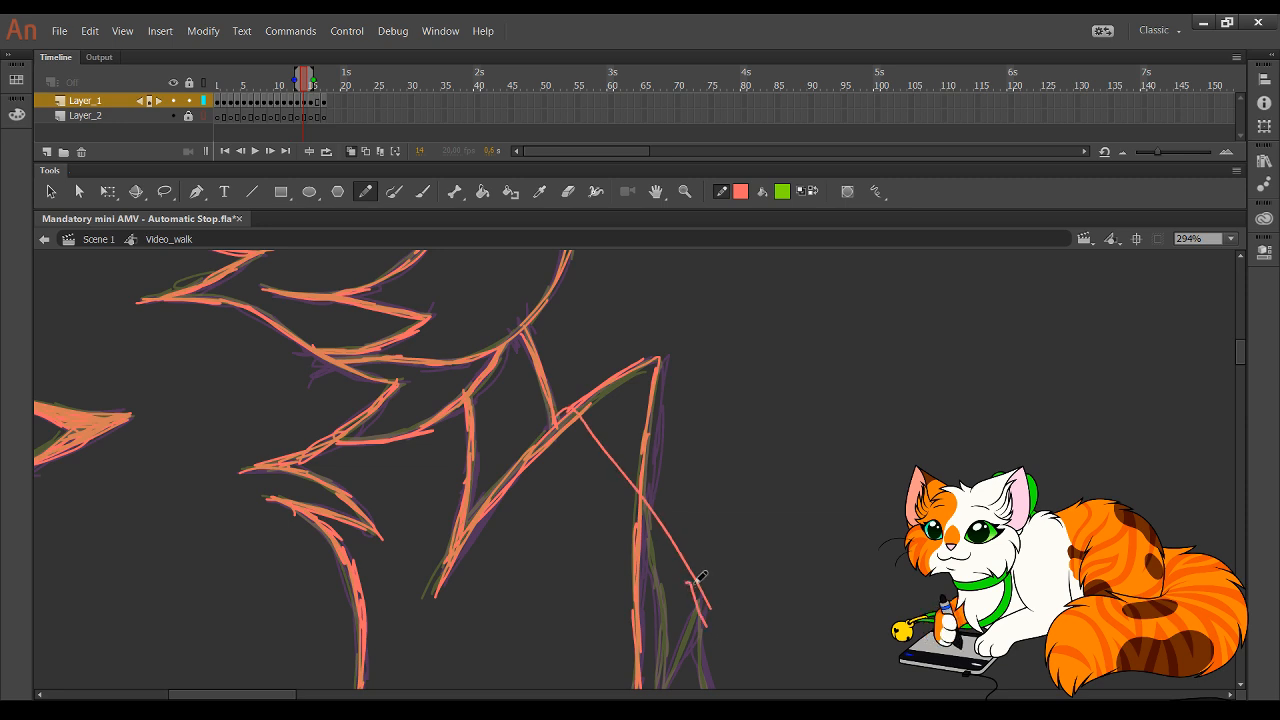
key("ctrl+z")
key("ctrl+z")
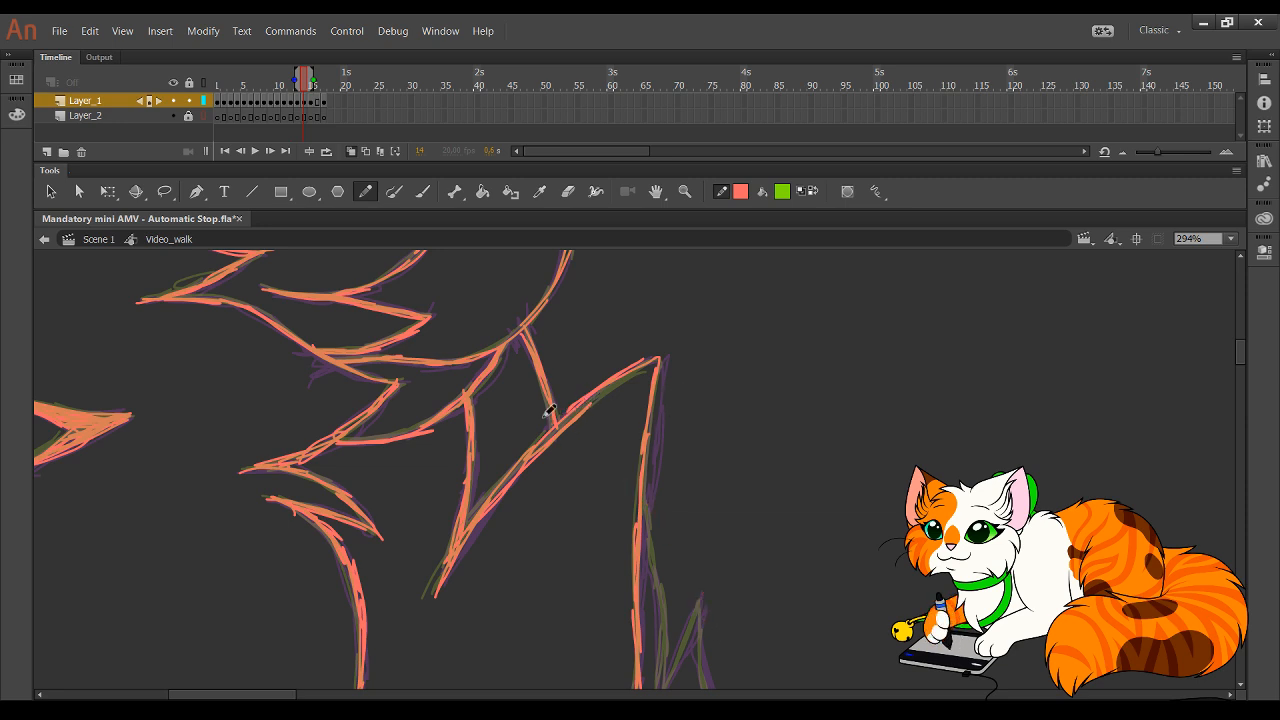
- Trace the lower back edge of the neck fur and the small pointed lock at its base
mouse_move(694, 586)
left_mouse_down()
mouse_move(512, 403)
mouse_move(476, 504)
left_mouse_up()
left_click_drag(479, 406, 481, 455)
left_click_drag(468, 366, 479, 412)
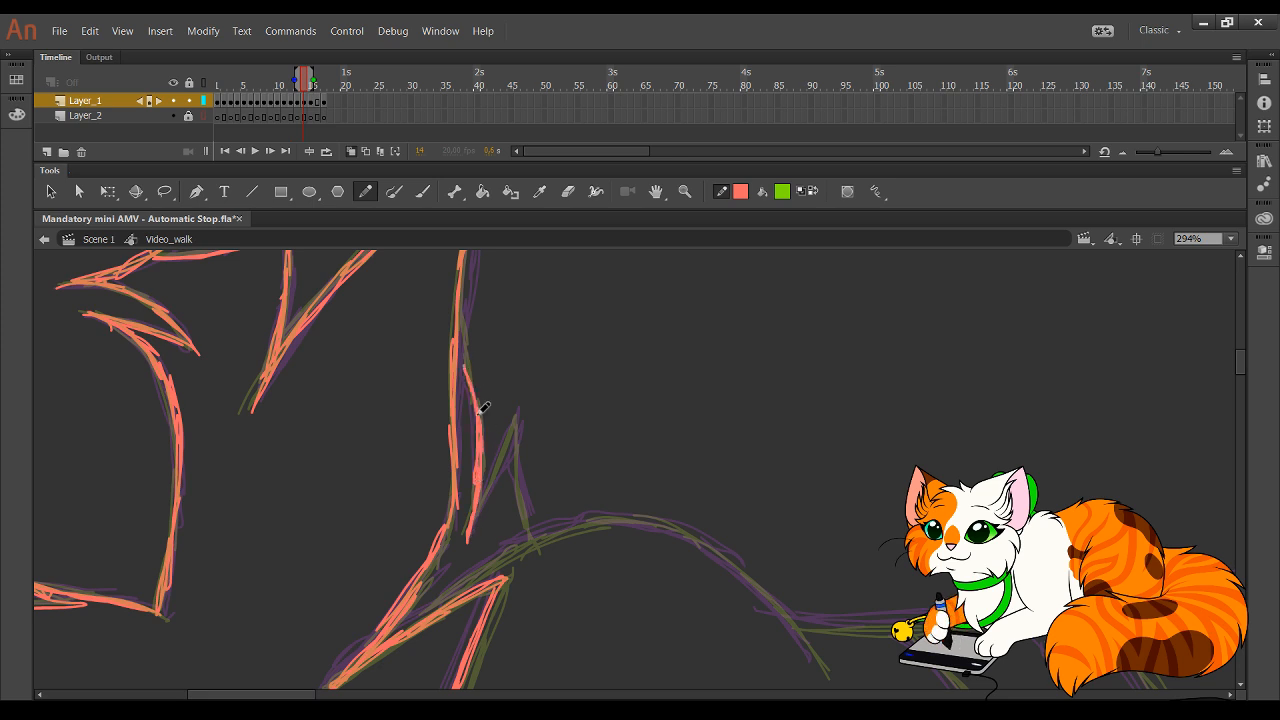
left_click_drag(460, 320, 473, 394)
mouse_move(472, 532)
left_mouse_down()
mouse_move(517, 414)
mouse_move(532, 518)
left_mouse_up()
left_click_drag(522, 432, 537, 540)
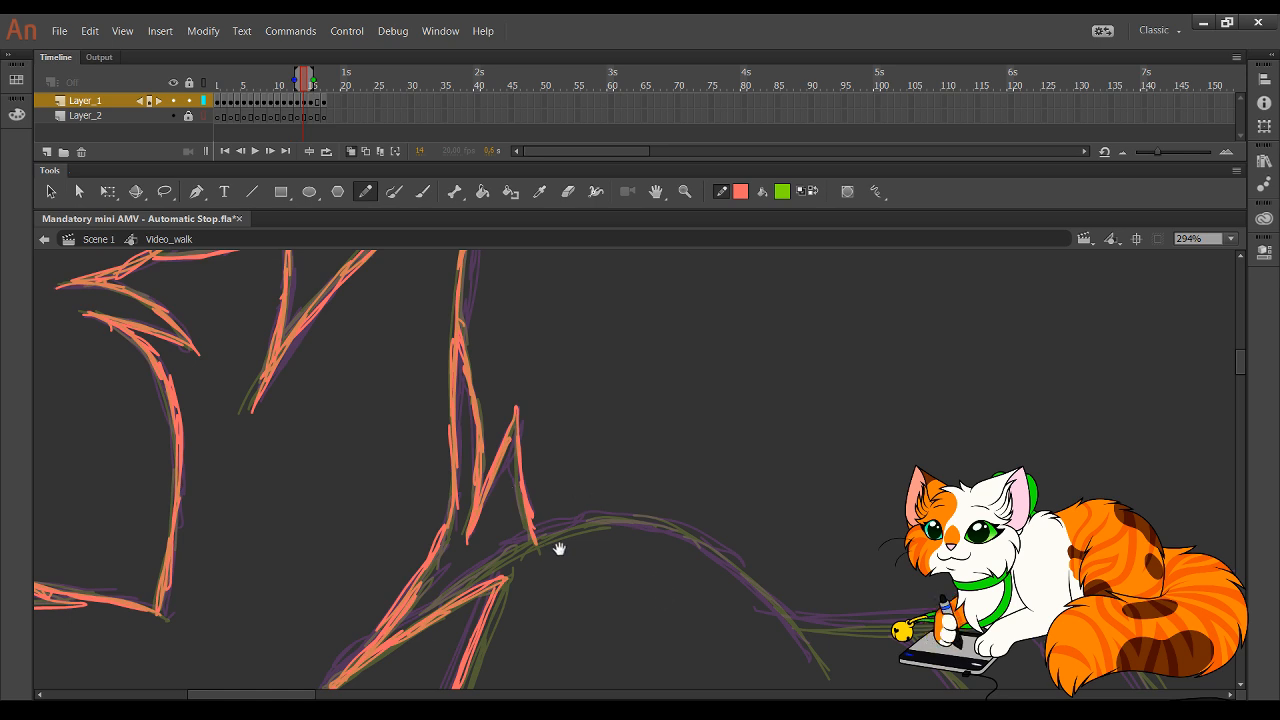
- Trace the arched shoulder line from the neck fur over the hump and down toward the back
left_click_drag(560, 549, 424, 493)
mouse_move(279, 561)
left_mouse_down()
mouse_move(389, 492)
mouse_move(364, 502)
mouse_move(480, 464)
mouse_move(452, 464)
mouse_move(550, 476)
mouse_move(582, 494)
mouse_move(535, 476)
mouse_move(603, 511)
left_mouse_up()
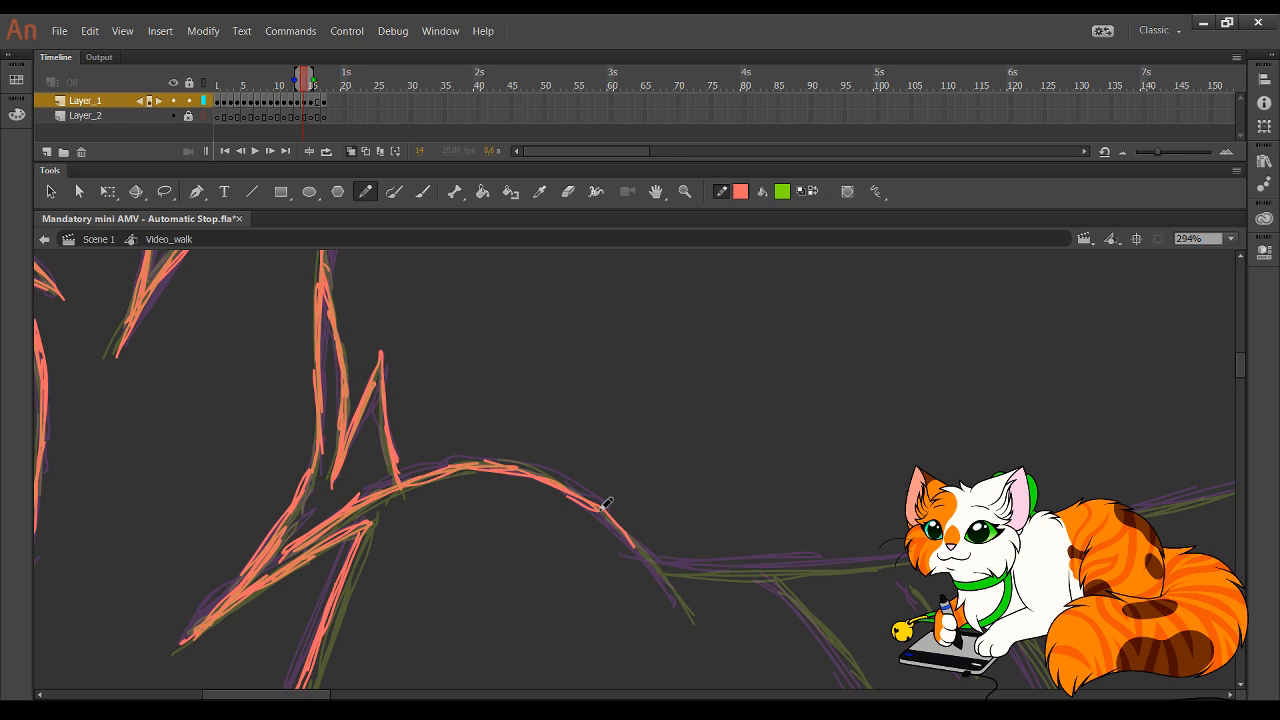
left_click_drag(538, 481, 656, 568)
left_click_drag(616, 523, 685, 611)
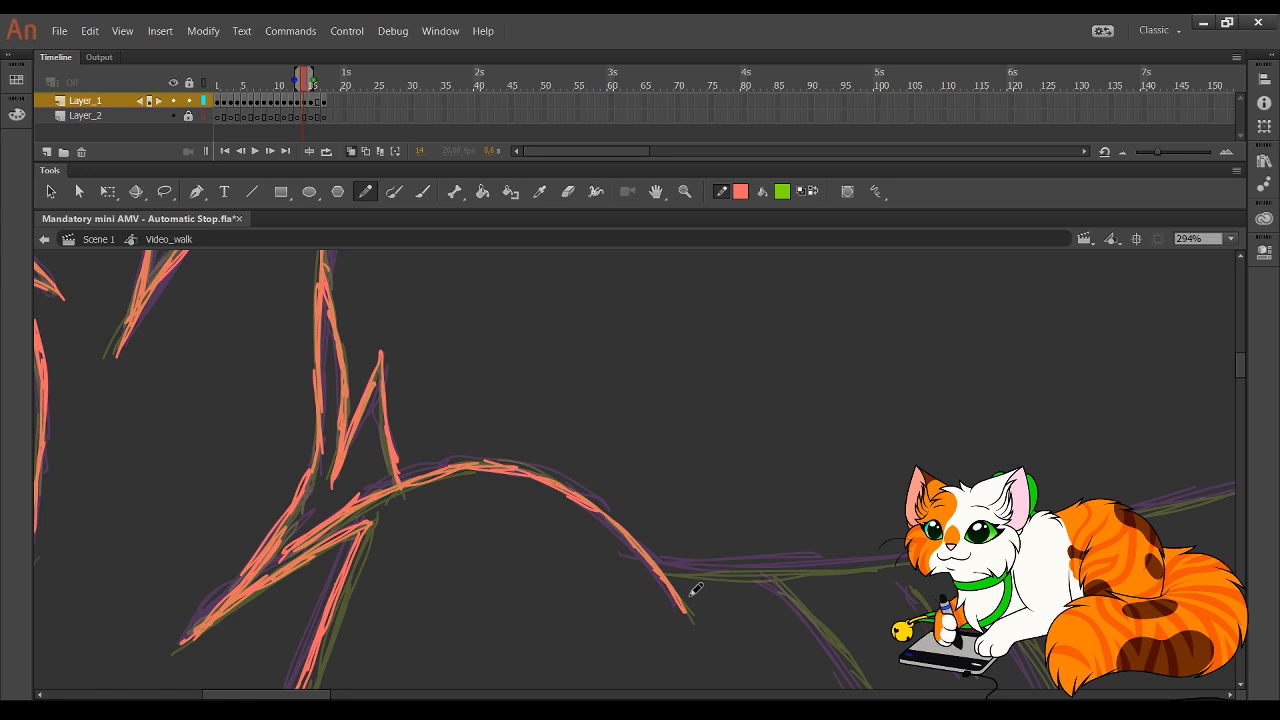
- Draw the row of five short dashes down the middle of the strap around the body, between the two onion-skinned sets
key("space")
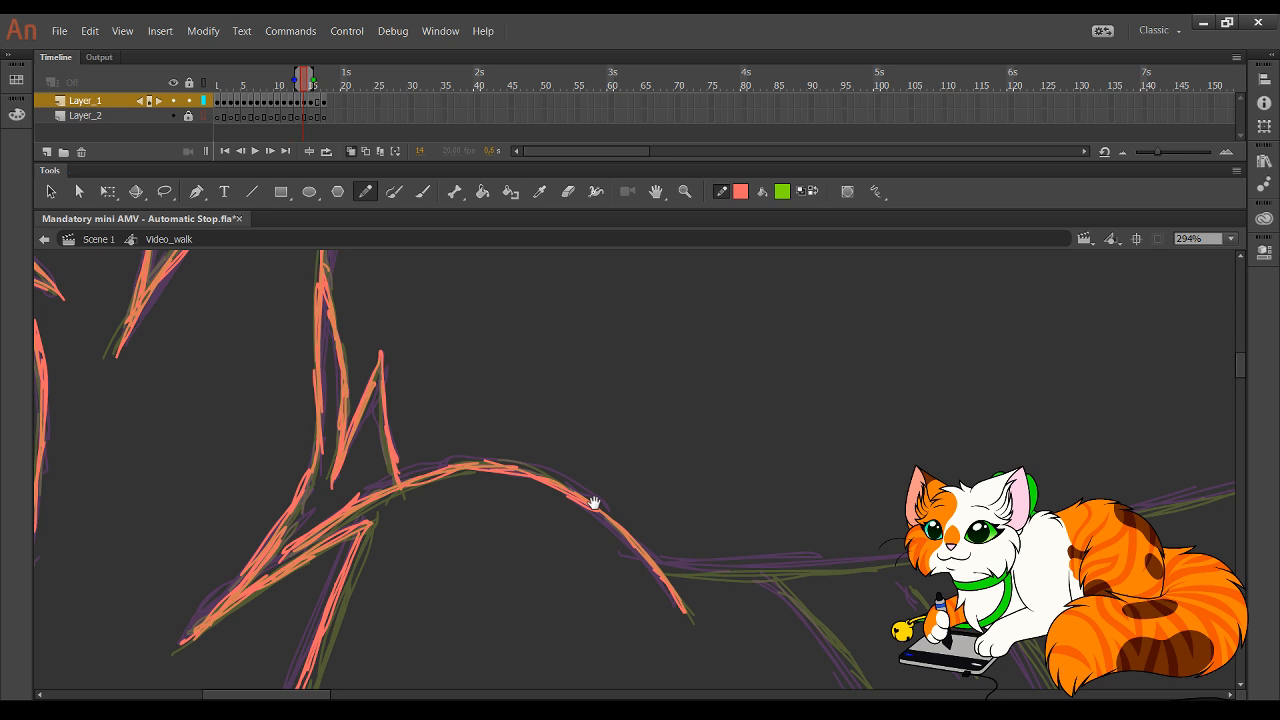
left_click_drag(749, 601, 415, 399)
left_click_drag(575, 383, 632, 472)
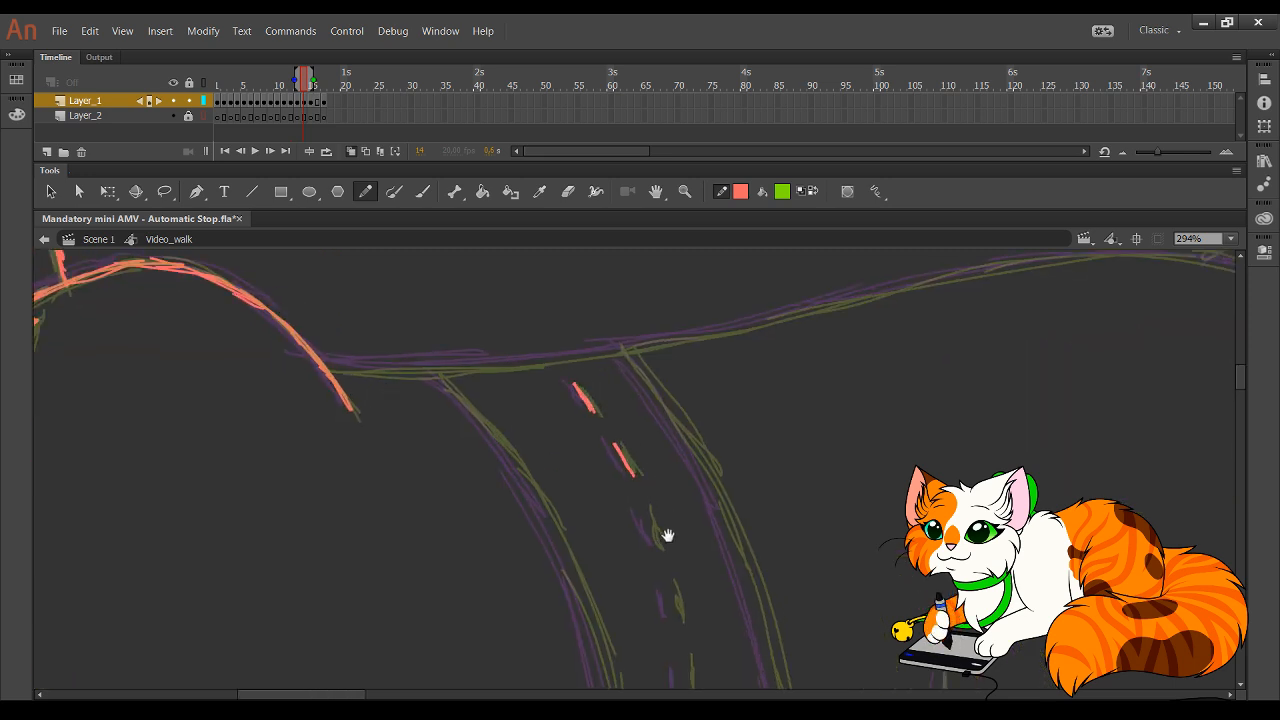
scroll(666, 531, "down", 3)
scroll(666, 531, "right", 1)
mouse_move(592, 408)
left_mouse_down()
mouse_move(628, 504)
mouse_move(622, 488)
mouse_move(633, 586)
left_mouse_up()
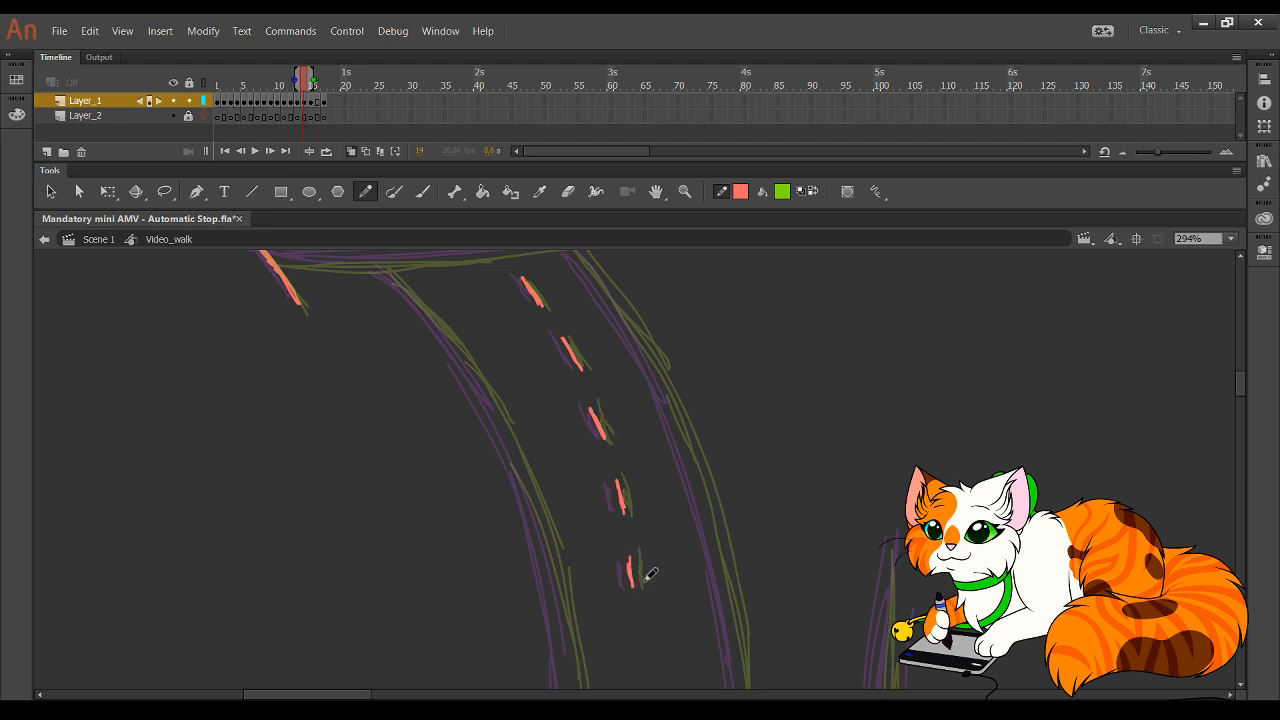
- Trace the curved front edge of the shoulder from the neck fur past the chest fur to the underside of the chest
key("space")
left_click_drag(529, 488, 704, 175)
left_click_drag(543, 560, 752, 345)
left_click_drag(594, 549, 794, 394)
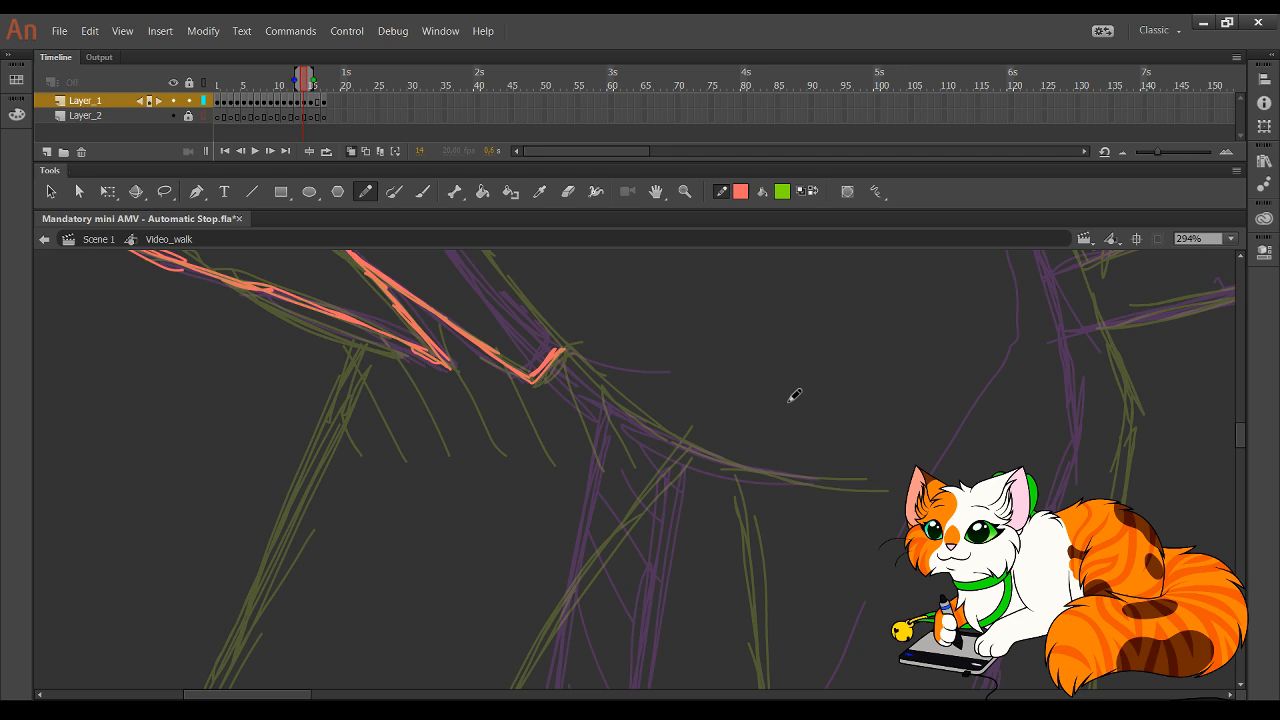
left_click(1231, 239)
left_click(1216, 313)
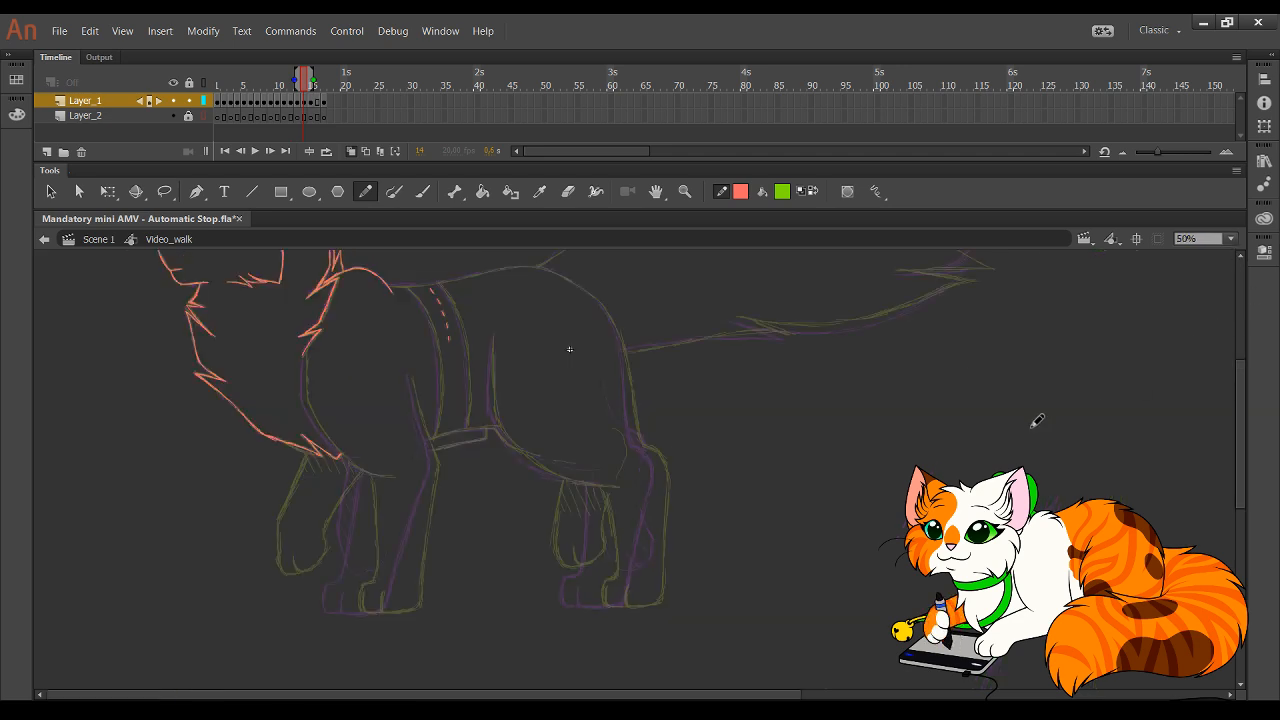
key("space")
left_click_drag(597, 461, 598, 549)
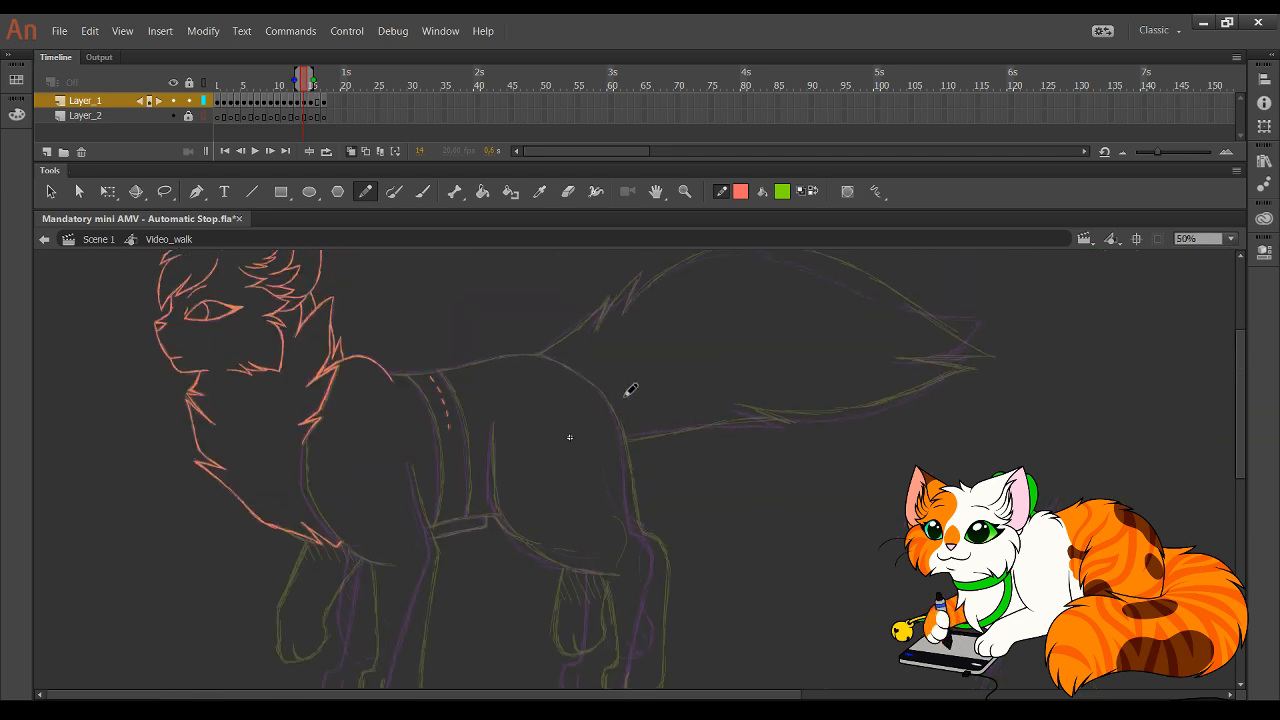
left_click(686, 192)
left_click(277, 427)
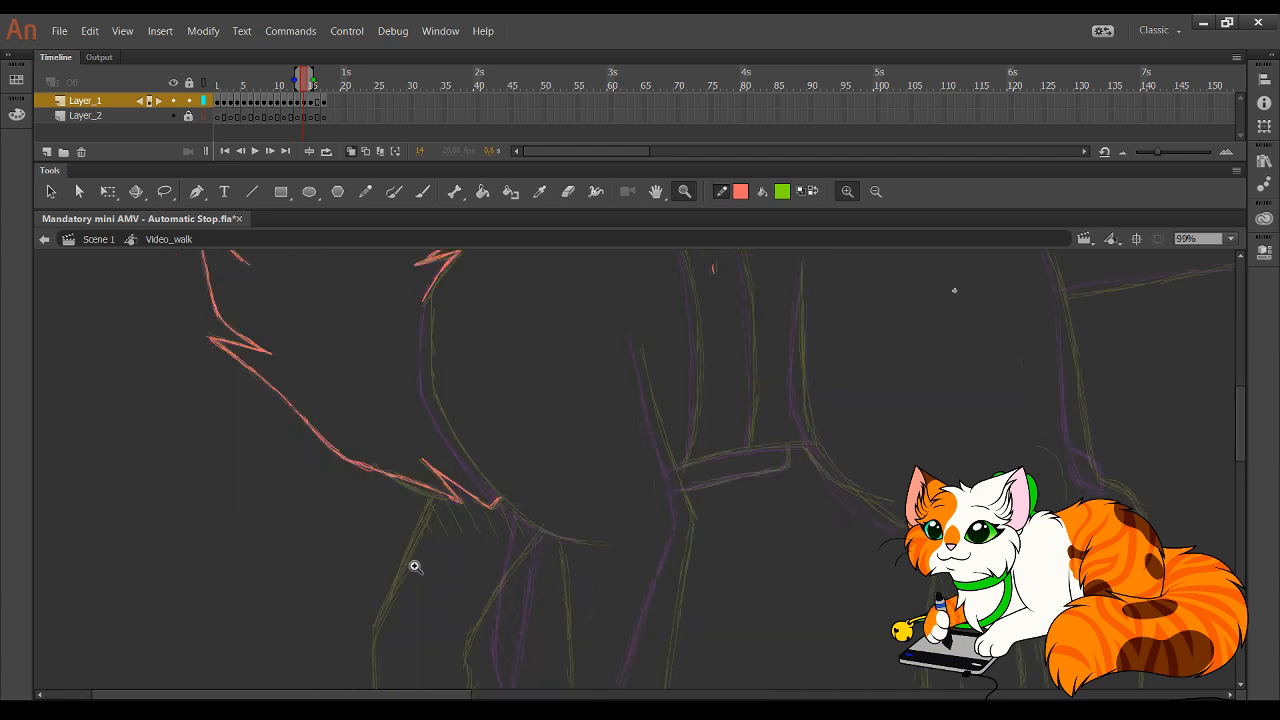
left_click(366, 191)
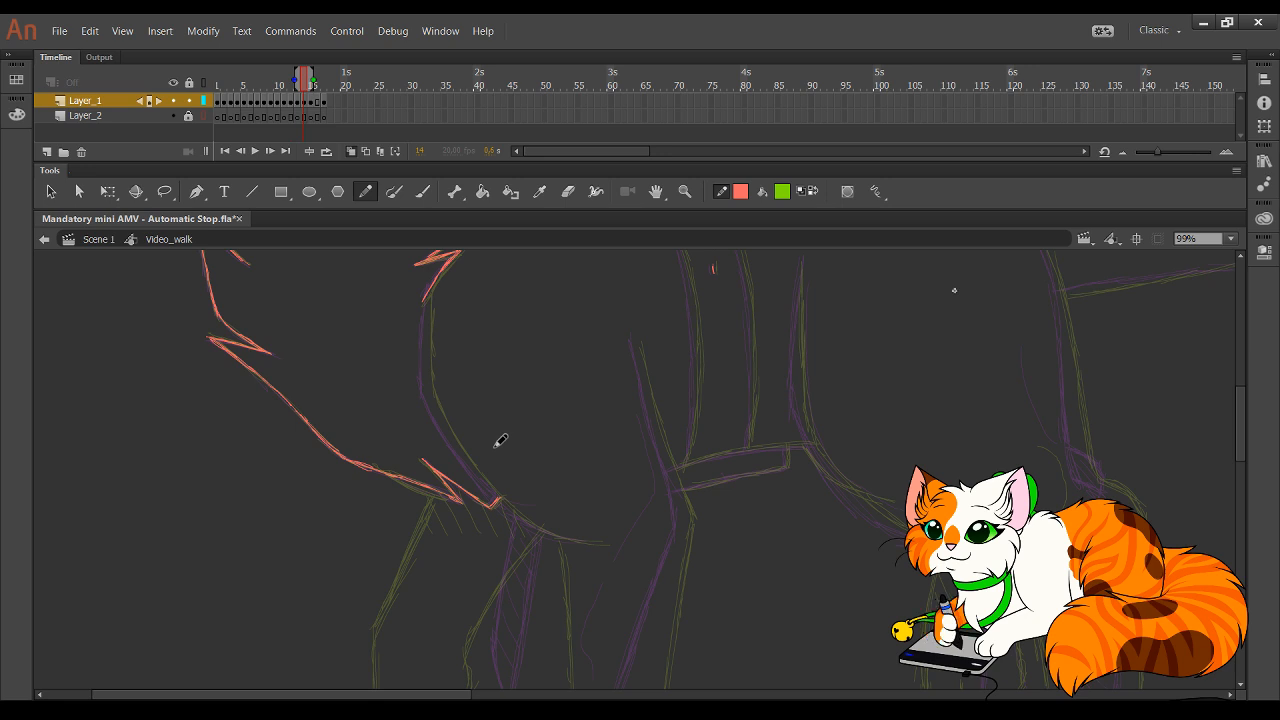
mouse_move(428, 290)
left_mouse_down()
mouse_move(437, 404)
mouse_move(427, 381)
mouse_move(477, 479)
mouse_move(445, 421)
mouse_move(520, 522)
mouse_move(478, 476)
mouse_move(549, 537)
mouse_move(540, 528)
mouse_move(586, 537)
left_mouse_up()
- Trace the near forepaw's front and sole and the leg's back edge upward, between the onion-skinned poses
scroll(740, 470, "down", 5)
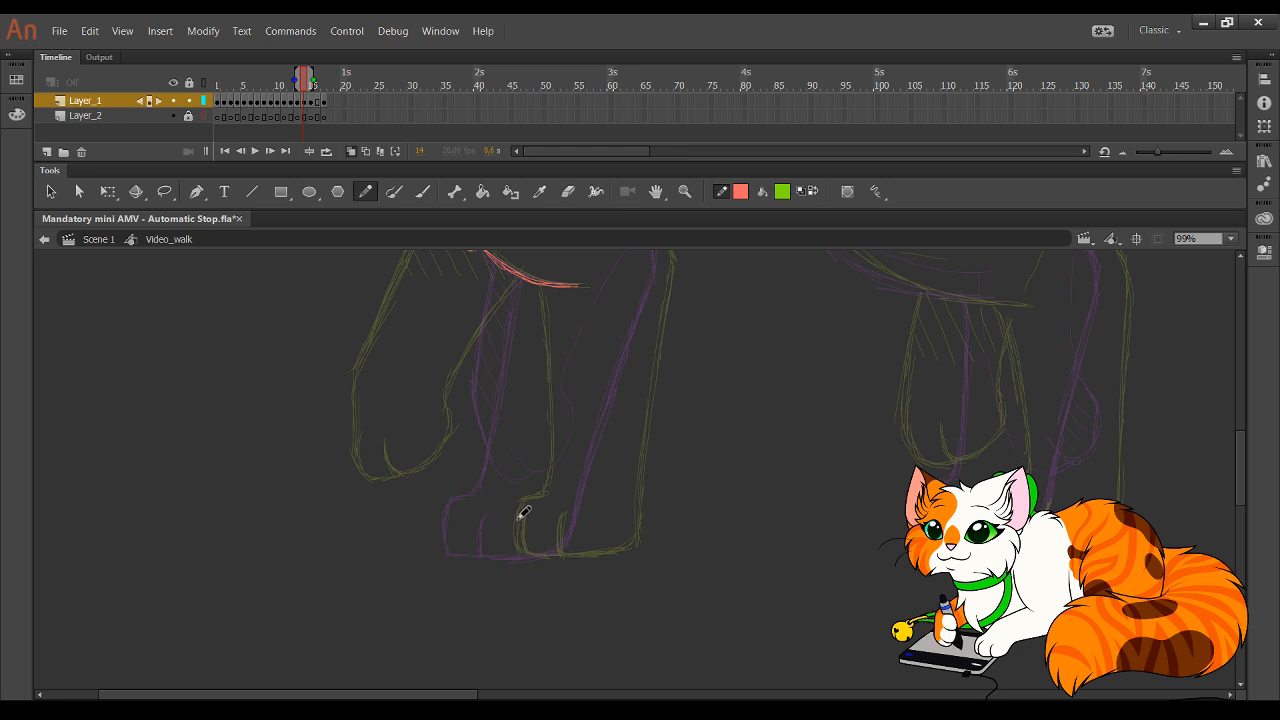
mouse_move(522, 512)
left_mouse_down()
mouse_move(518, 556)
mouse_move(523, 516)
mouse_move(525, 555)
mouse_move(588, 552)
mouse_move(544, 555)
mouse_move(605, 540)
mouse_move(608, 496)
mouse_move(606, 545)
mouse_move(648, 338)
left_mouse_up()
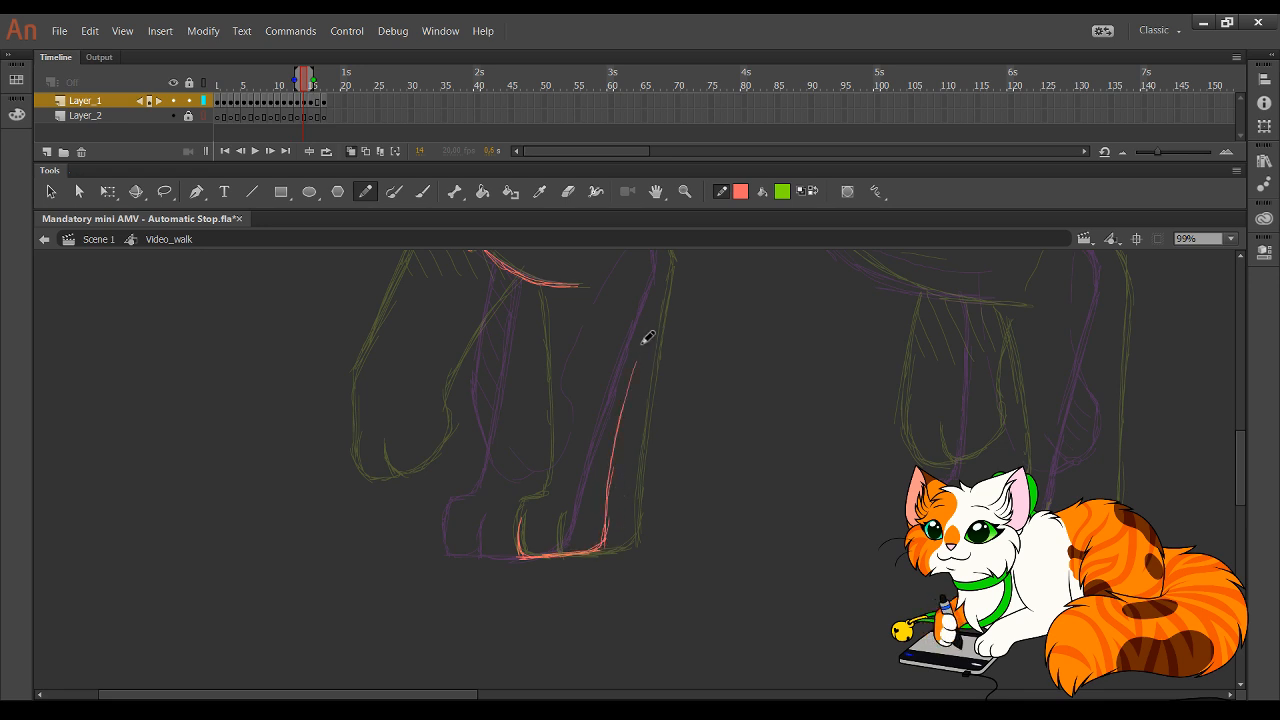
left_click_drag(613, 461, 642, 352)
left_click_drag(628, 395, 660, 286)
mouse_move(638, 374)
left_mouse_down()
mouse_move(663, 278)
mouse_move(704, 453)
mouse_move(662, 440)
mouse_move(635, 363)
left_mouse_up()
key("ctrl+z")
- Trace the near foreleg's upper back edge down to the elbow, undoing the misplaced strokes
left_click_drag(656, 462, 619, 343)
key("ctrl+z")
key("ctrl+z")
left_click_drag(605, 273, 621, 338)
key("ctrl+z")
key("ctrl+z")
left_click_drag(609, 276, 654, 440)
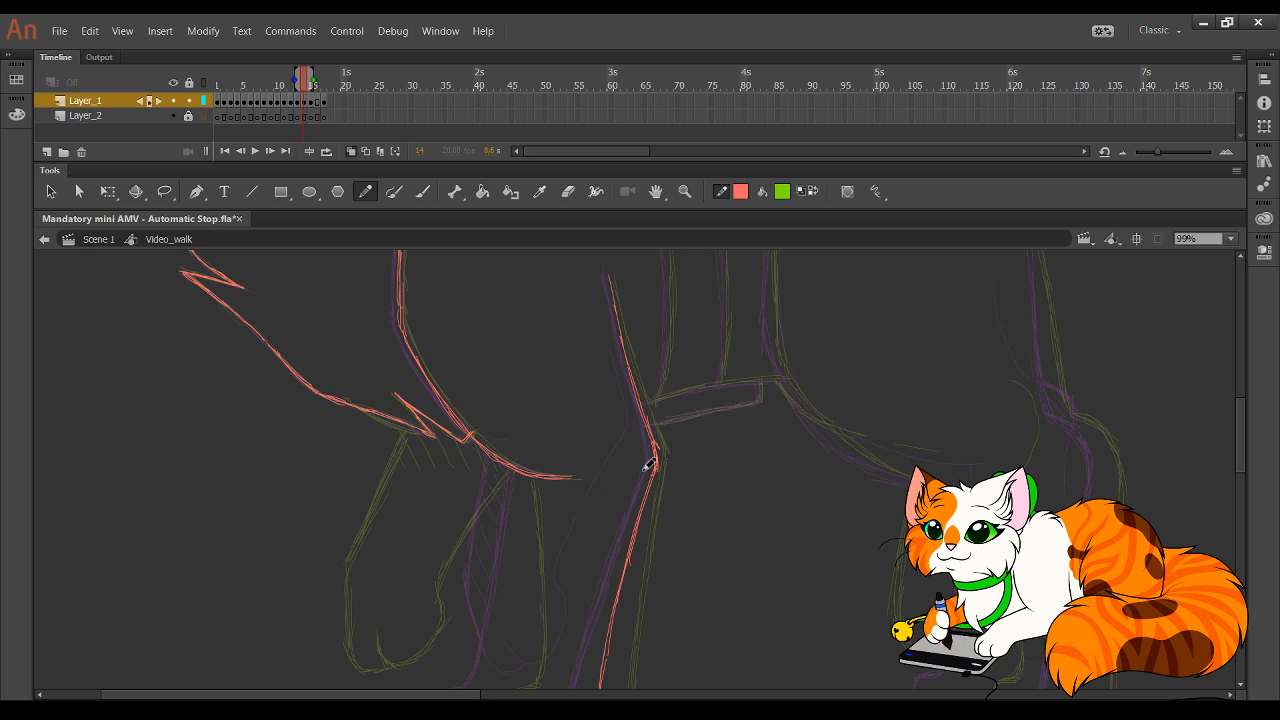
- Trace the hind thigh's front edge from beside the strap, curving down along the underside of the thigh
mouse_move(798, 346)
left_mouse_down()
mouse_move(737, 375)
mouse_move(607, 508)
mouse_move(636, 414)
mouse_move(560, 379)
mouse_move(516, 439)
left_mouse_up()
left_click_drag(516, 365, 514, 476)
left_click_drag(516, 390, 518, 500)
mouse_move(520, 429)
left_mouse_down()
mouse_move(529, 533)
mouse_move(513, 481)
mouse_move(541, 558)
mouse_move(570, 596)
mouse_move(531, 533)
mouse_move(639, 645)
mouse_move(578, 595)
mouse_move(675, 647)
mouse_move(629, 632)
mouse_move(782, 506)
mouse_move(816, 358)
mouse_move(776, 419)
left_mouse_up()
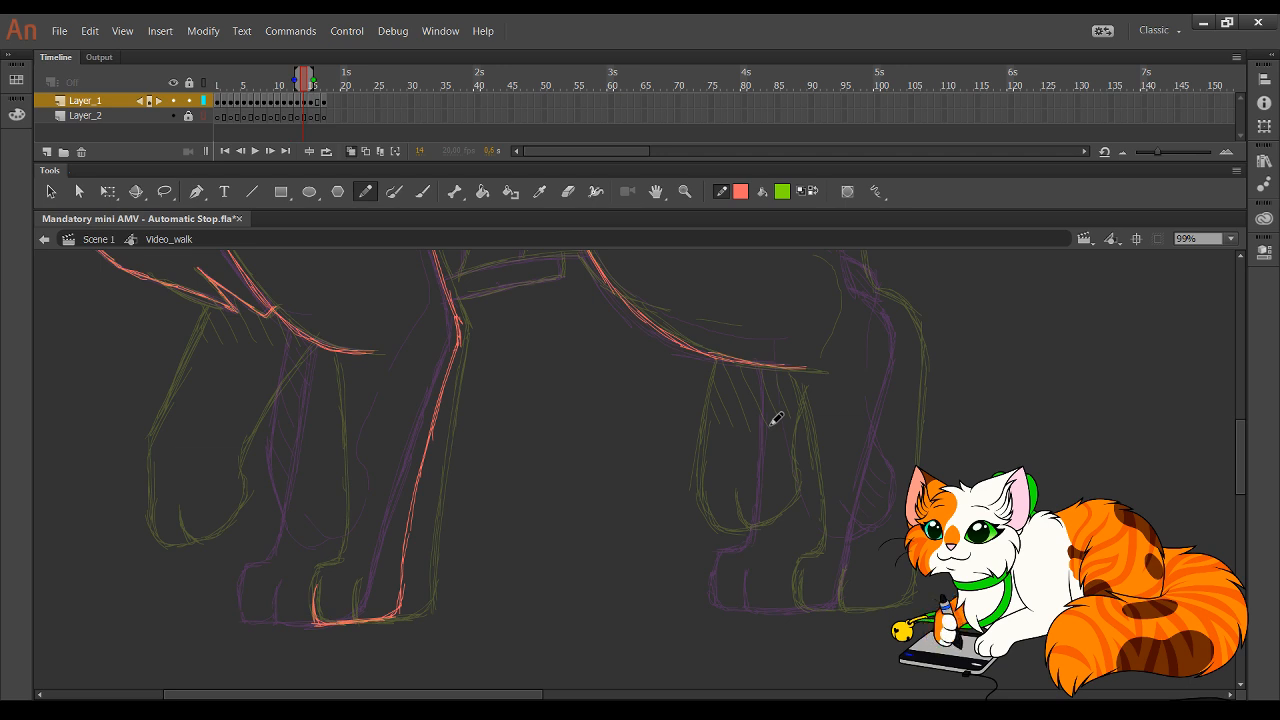
- Extend the near forepaw forward with a rounded toe outline and sole line, and undo the last stroke across its top
left_click_drag(343, 550, 397, 504)
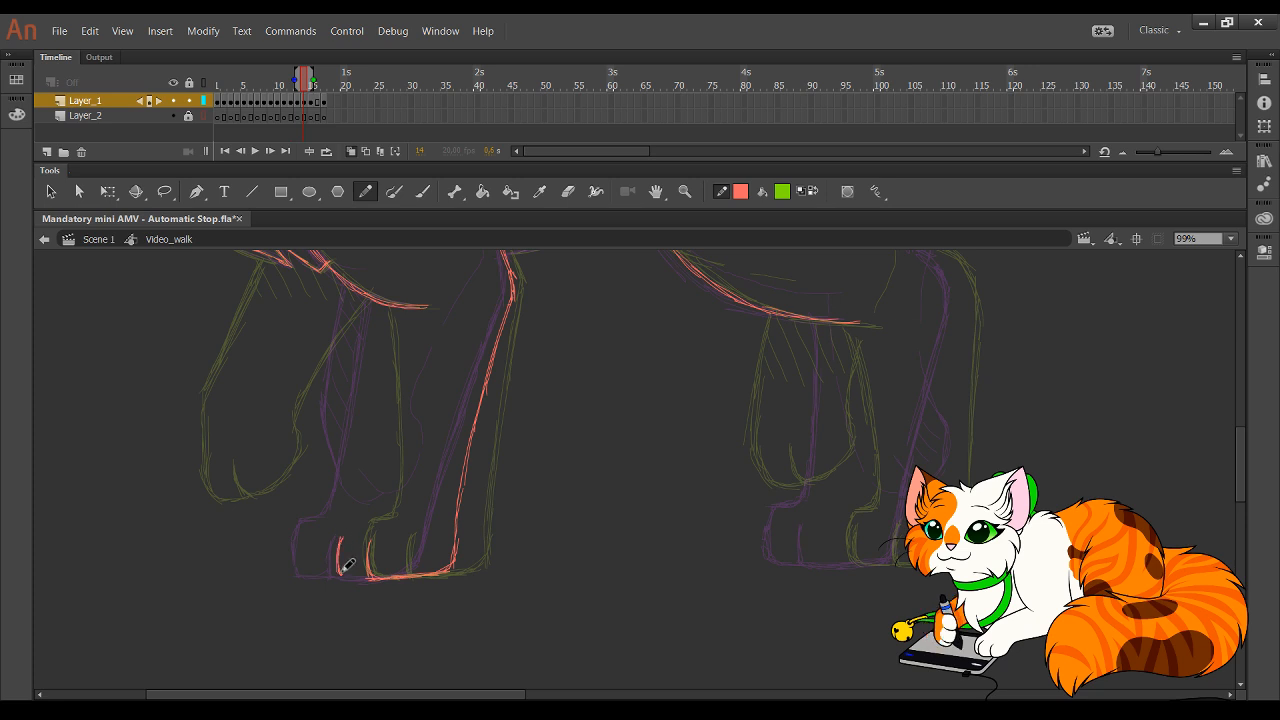
mouse_move(335, 548)
left_mouse_down()
mouse_move(344, 578)
mouse_move(370, 579)
left_mouse_up()
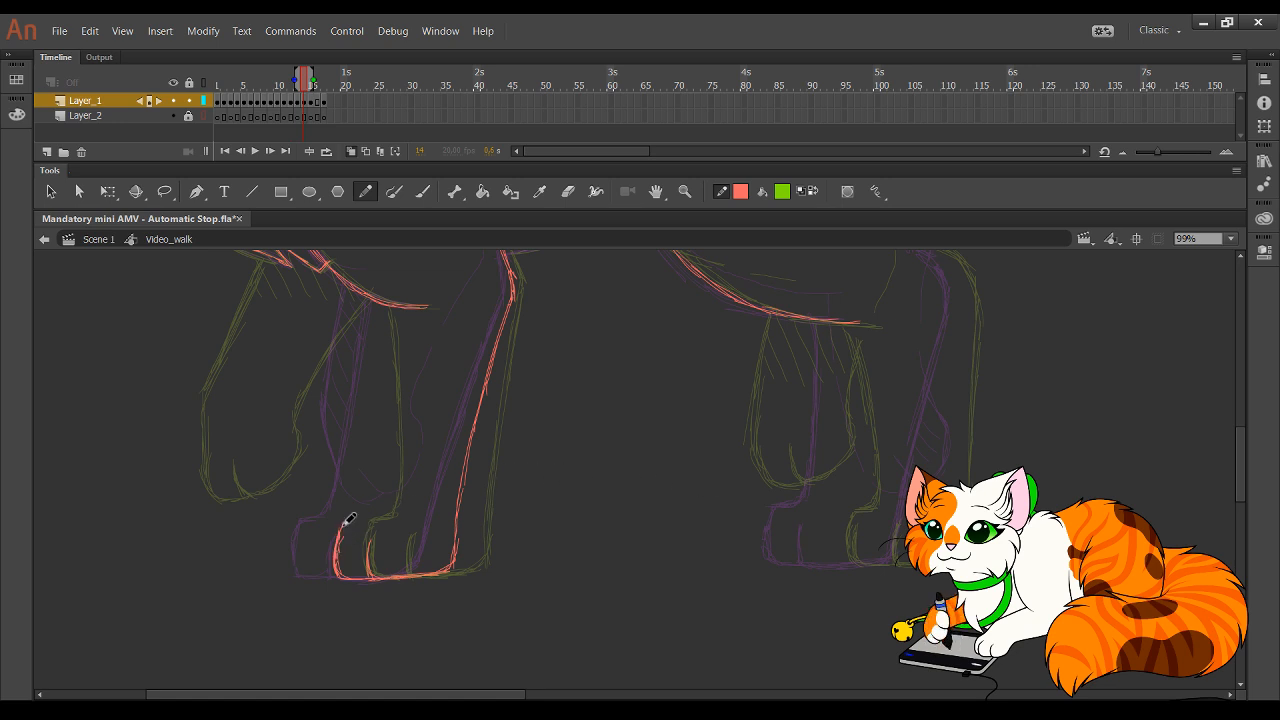
left_click_drag(347, 520, 373, 518)
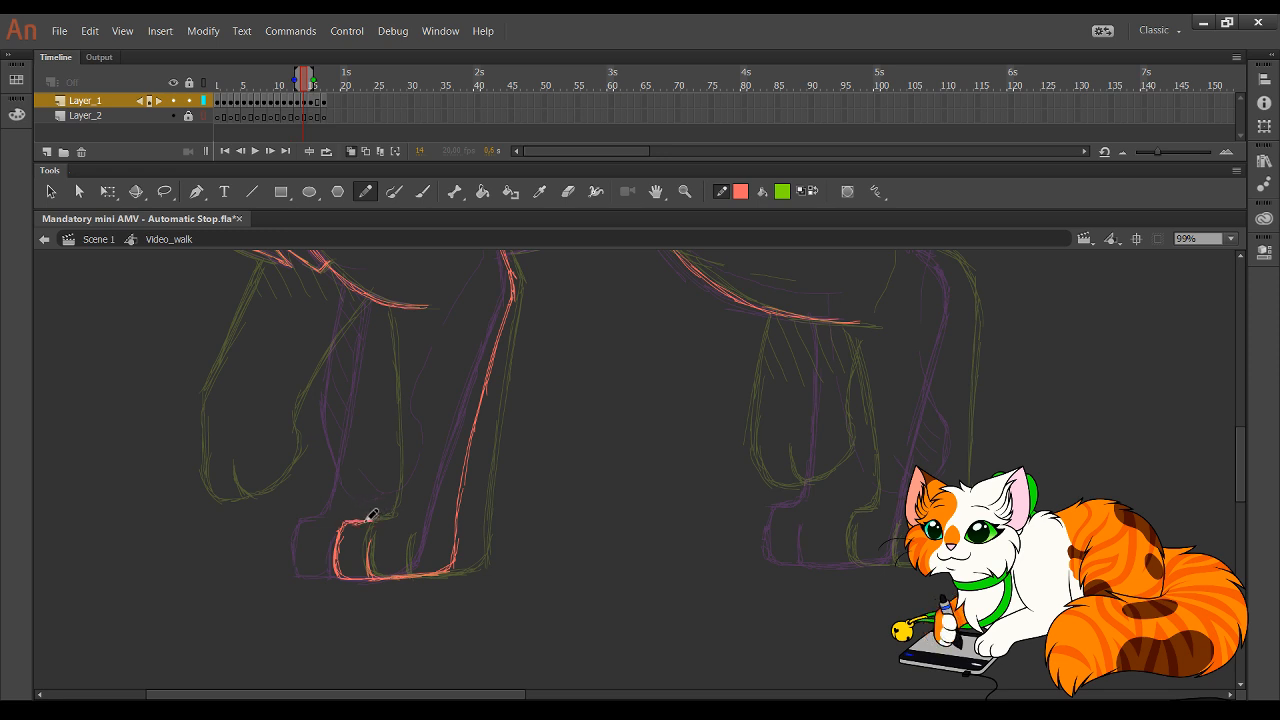
key("ctrl+z")
- Trace the top of the near forepaw and the leg's front edge up to the chest line
mouse_move(347, 521)
left_mouse_down()
mouse_move(371, 517)
mouse_move(382, 418)
left_mouse_up()
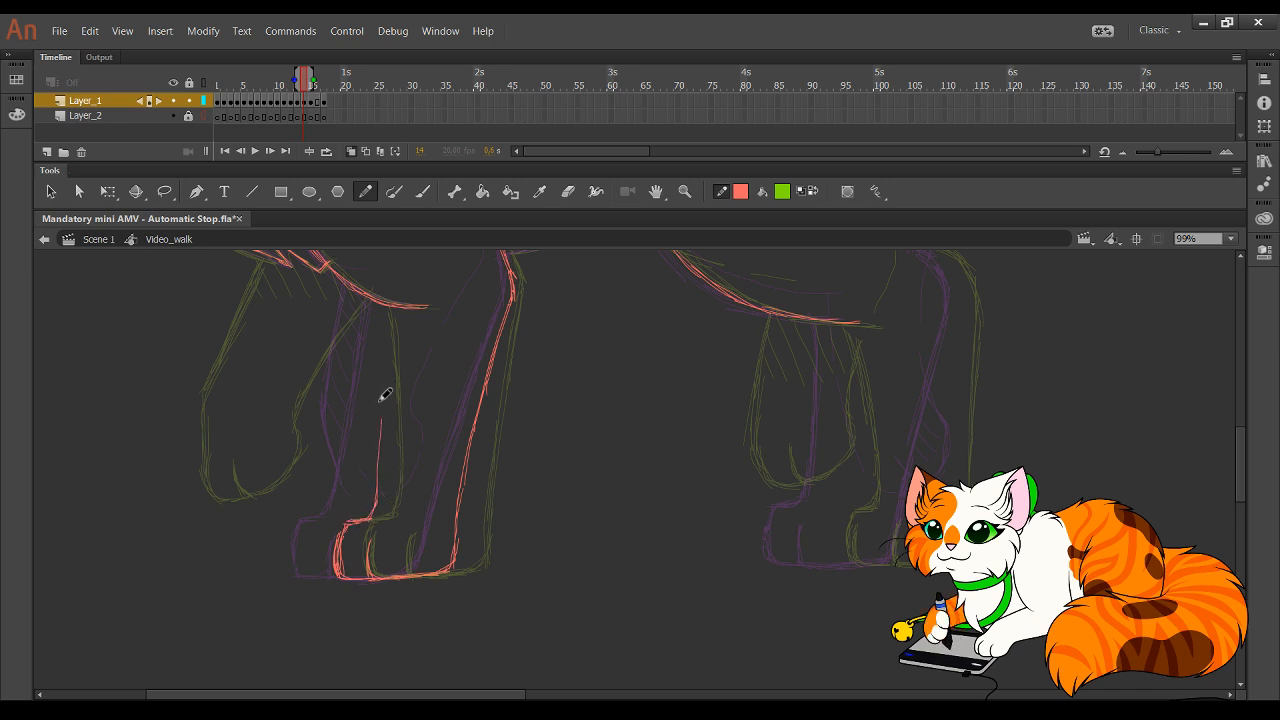
left_click_drag(381, 358, 379, 462)
mouse_move(381, 418)
left_mouse_down()
mouse_move(380, 306)
mouse_move(380, 384)
left_mouse_up()
left_click_drag(380, 308, 378, 478)
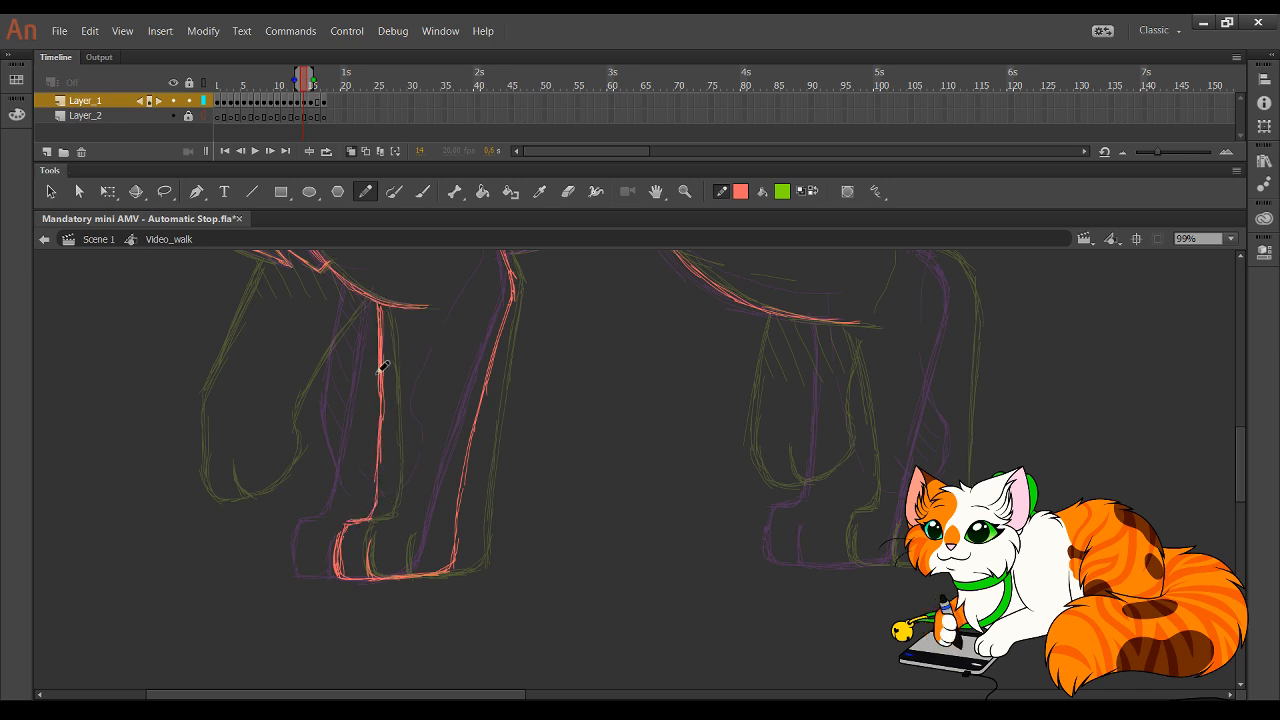
left_click_drag(375, 374, 374, 512)
left_click_drag(378, 464, 367, 518)
left_click_drag(380, 359, 374, 495)
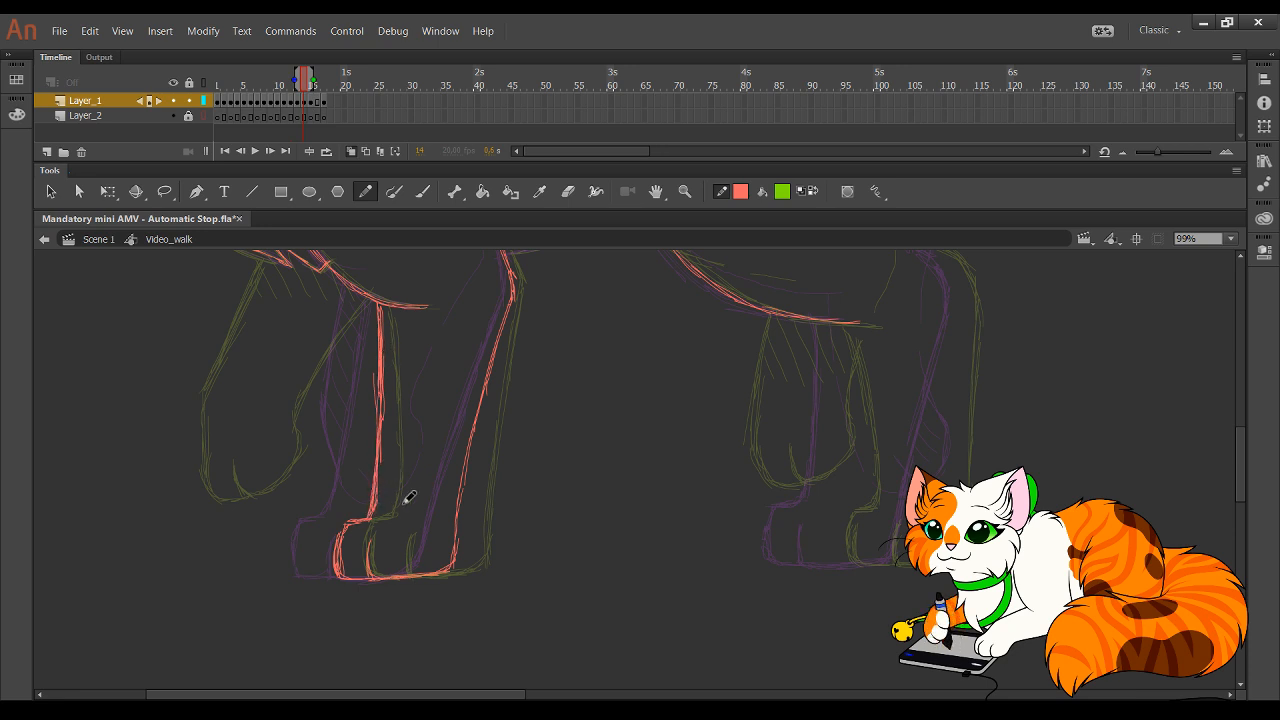
- Select the lower part of the near foreleg with its paw, rotate it slightly clockwise and deselect it
left_click(165, 191)
mouse_move(354, 424)
left_mouse_down()
mouse_move(446, 494)
mouse_move(468, 640)
mouse_move(302, 534)
left_mouse_up()
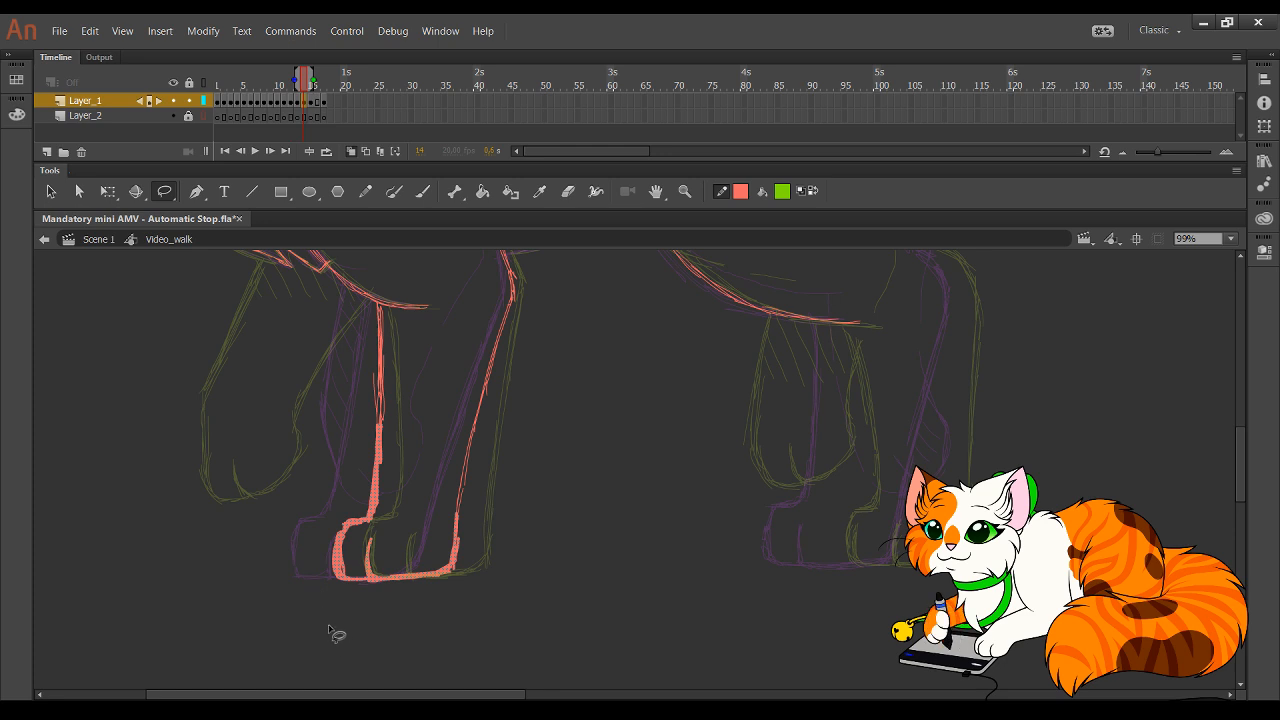
left_click(107, 191)
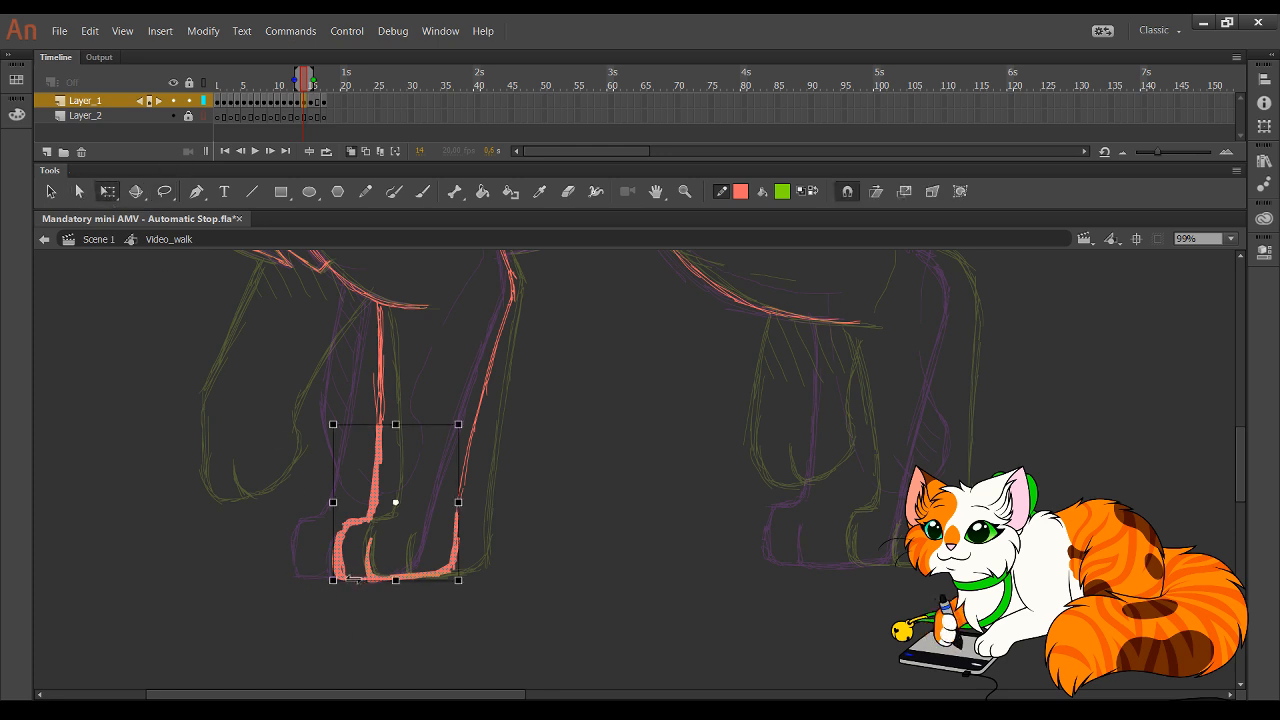
left_click_drag(354, 579, 333, 545)
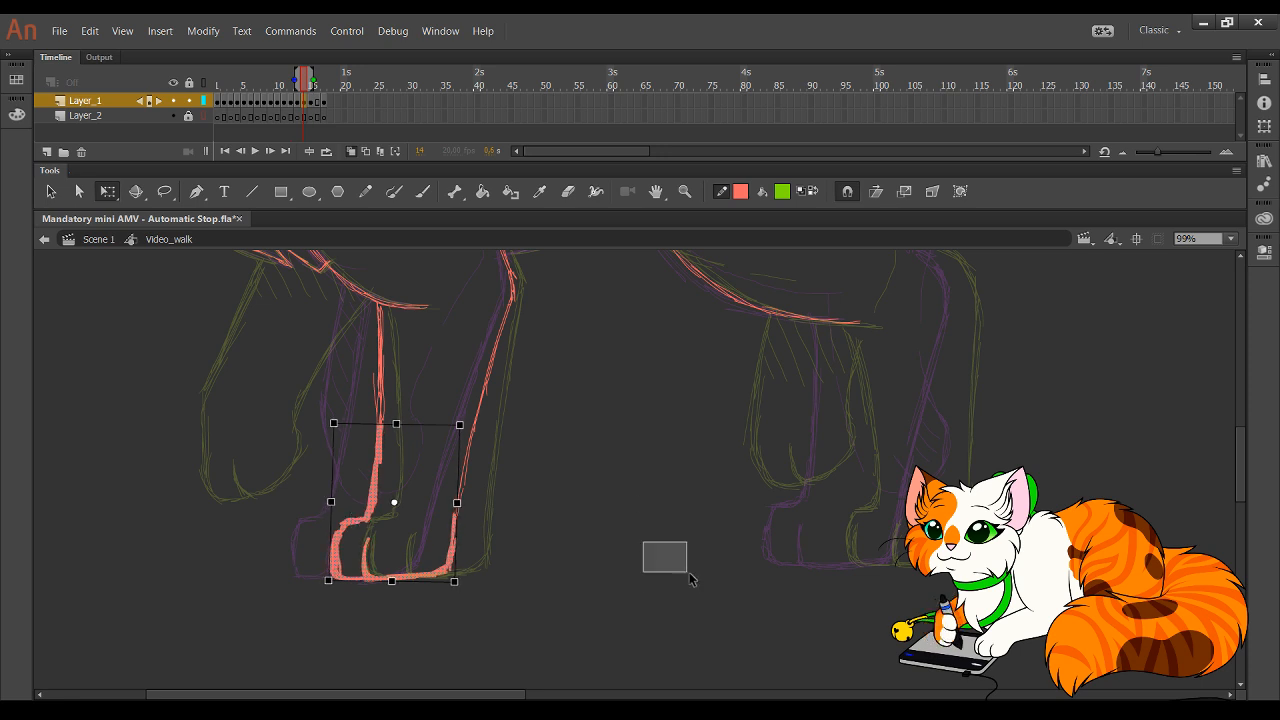
left_click(668, 560)
left_click(366, 192)
left_click_drag(405, 602, 360, 531)
key("ctrl+z")
key("ctrl+z")
key("ctrl+z")
key("ctrl+z")
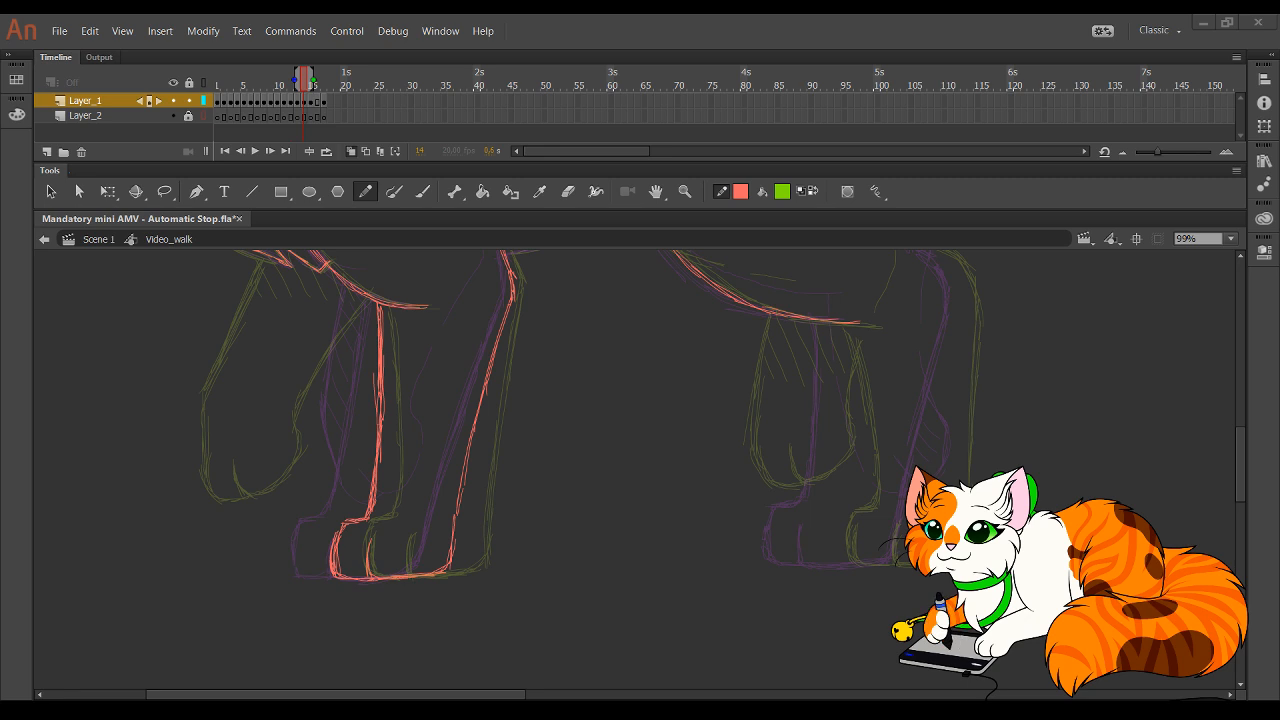
- Draw the raised far foreleg's back edge, the rounded underside of its paw and the short toe line
mouse_move(528, 338)
left_mouse_down()
mouse_move(614, 526)
mouse_move(815, 353)
left_mouse_up()
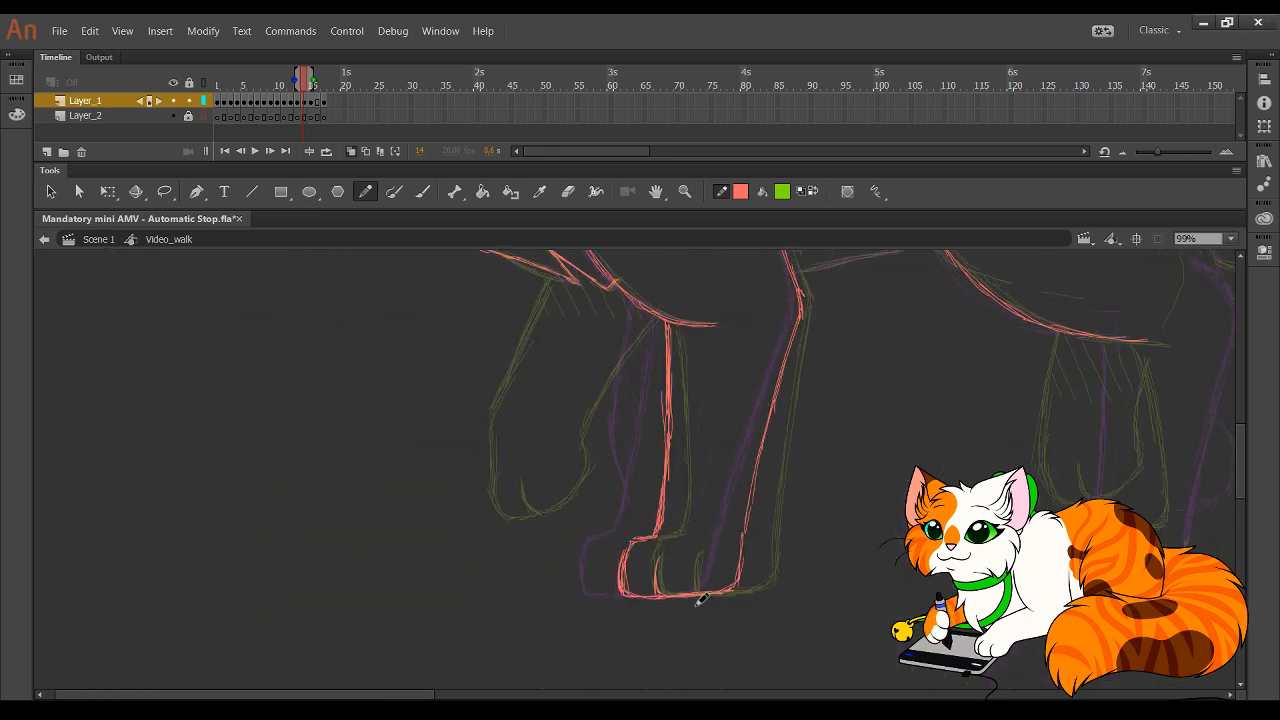
mouse_move(588, 491)
left_mouse_down()
mouse_move(634, 446)
mouse_move(579, 497)
mouse_move(550, 570)
mouse_move(541, 555)
mouse_move(571, 560)
mouse_move(551, 567)
mouse_move(602, 529)
mouse_move(578, 560)
mouse_move(600, 510)
mouse_move(596, 535)
mouse_move(587, 485)
mouse_move(596, 497)
mouse_move(601, 442)
mouse_move(591, 471)
mouse_move(617, 408)
mouse_move(591, 462)
mouse_move(628, 391)
left_mouse_up()
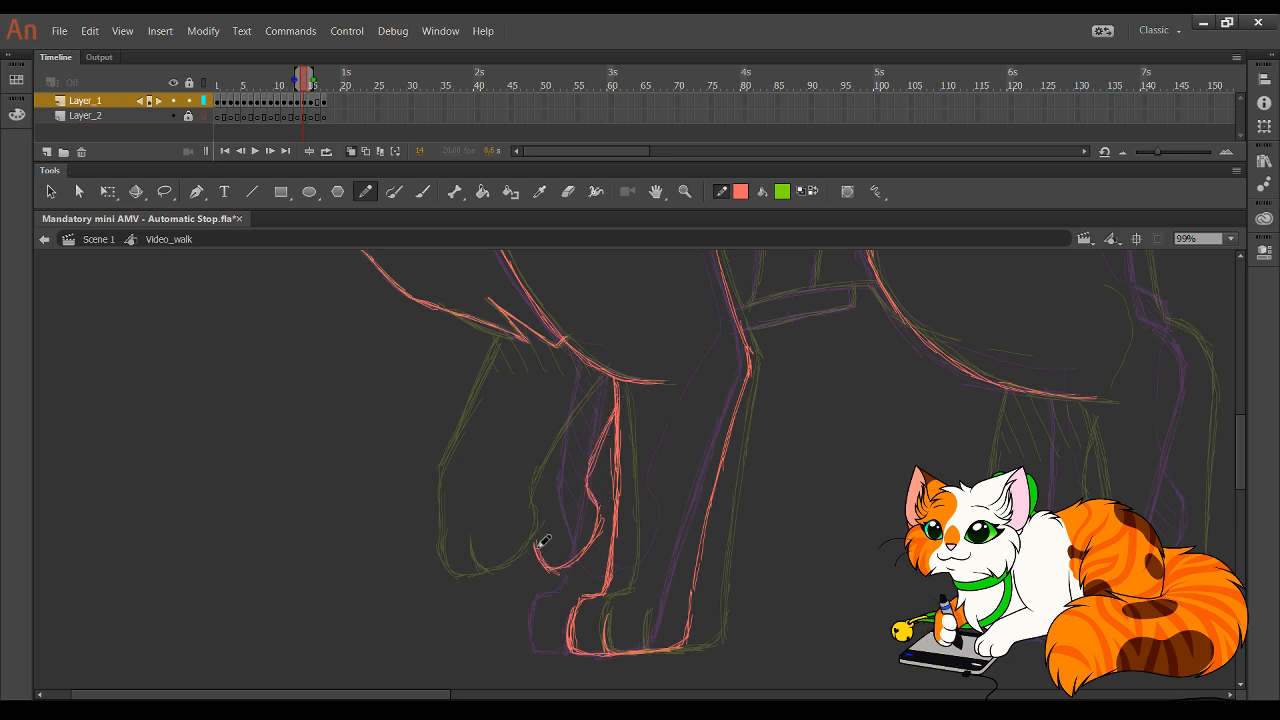
mouse_move(535, 540)
left_mouse_down()
mouse_move(563, 580)
mouse_move(591, 549)
left_mouse_up()
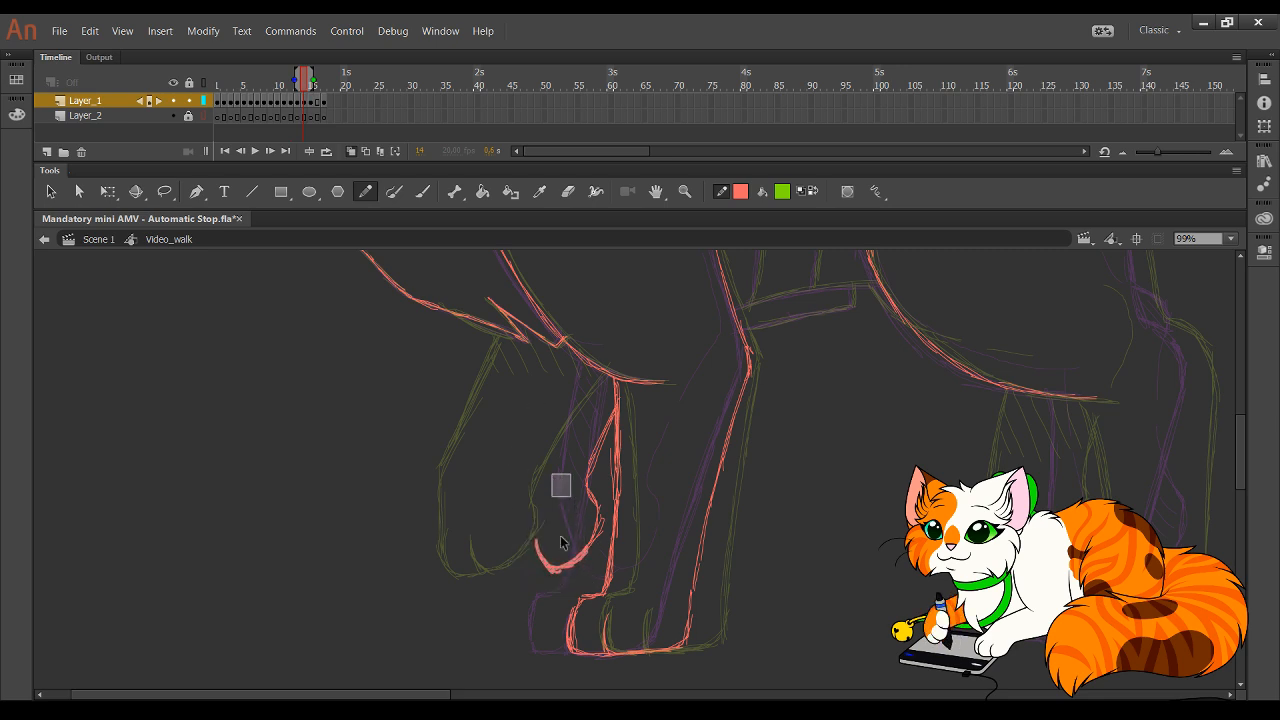
key("ctrl+z")
- Draw the front of the raised forepaw and the leg's front edge up to the chest fur
mouse_move(548, 574)
left_mouse_down()
mouse_move(510, 536)
mouse_move(511, 551)
mouse_move(502, 475)
left_mouse_up()
left_click_drag(506, 540, 501, 463)
mouse_move(504, 518)
left_mouse_down()
mouse_move(510, 420)
mouse_move(538, 328)
left_mouse_up()
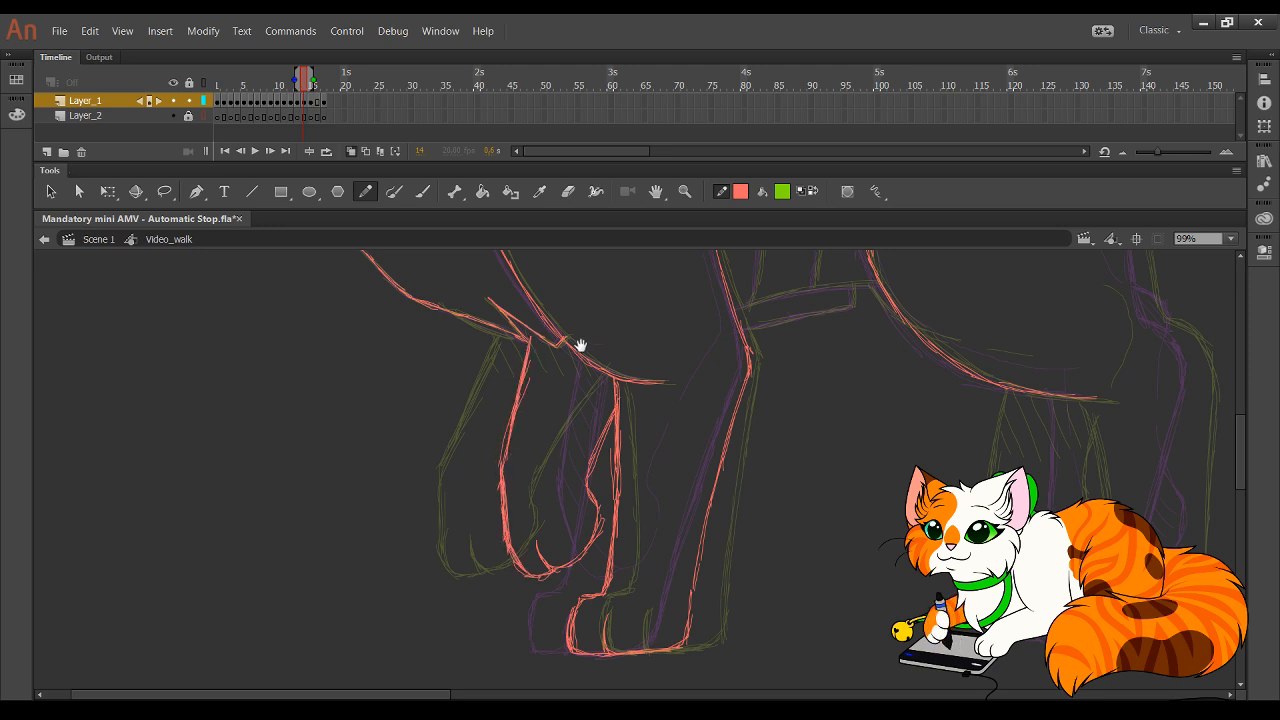
- Add a long fur stroke on the lower chest and short hatching strokes at the top of the raised far foreleg
scroll(585, 355, "up", 3)
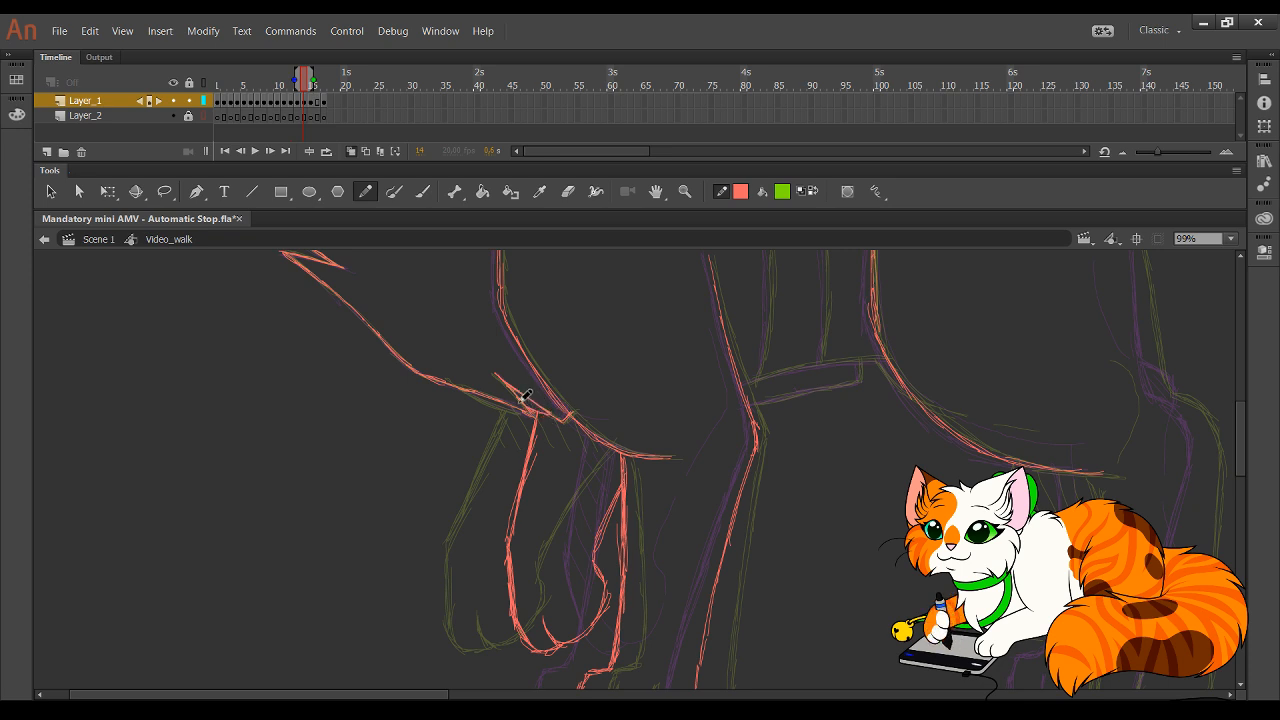
left_click_drag(523, 400, 450, 347)
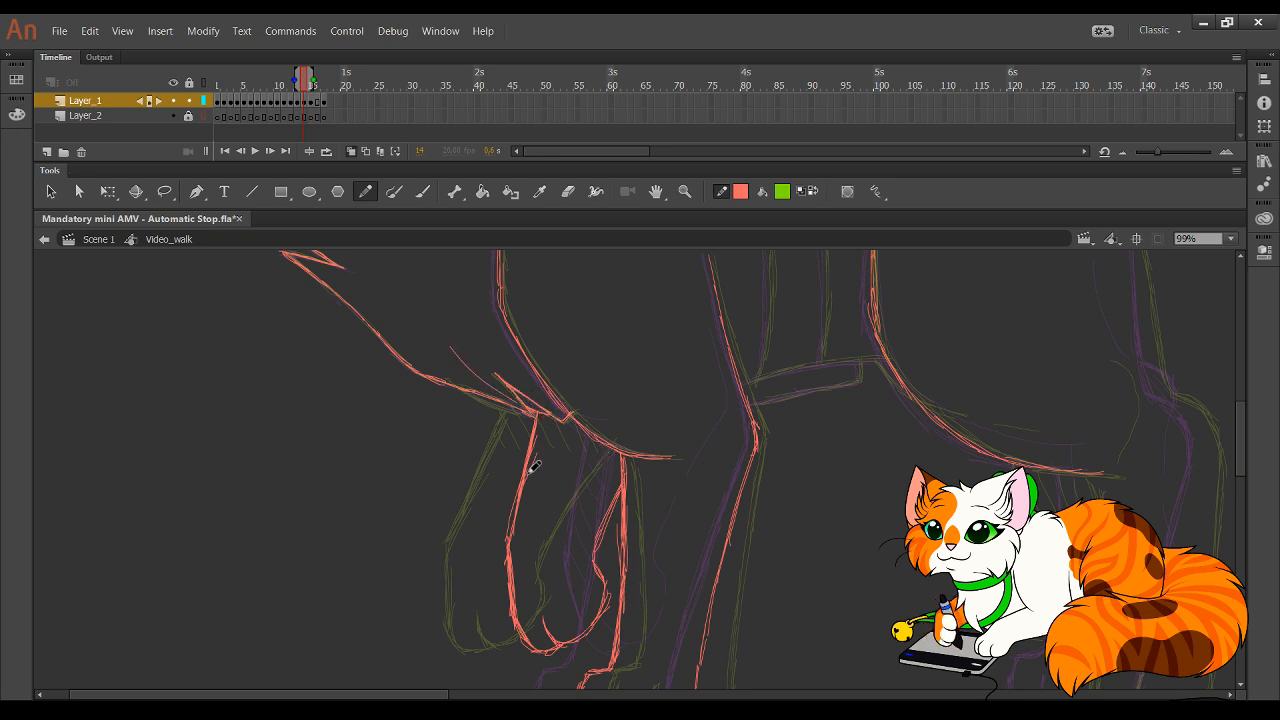
left_click_drag(527, 471, 538, 489)
left_click_drag(531, 445, 550, 482)
mouse_move(538, 427)
left_mouse_down()
mouse_move(558, 468)
mouse_move(571, 461)
left_mouse_up()
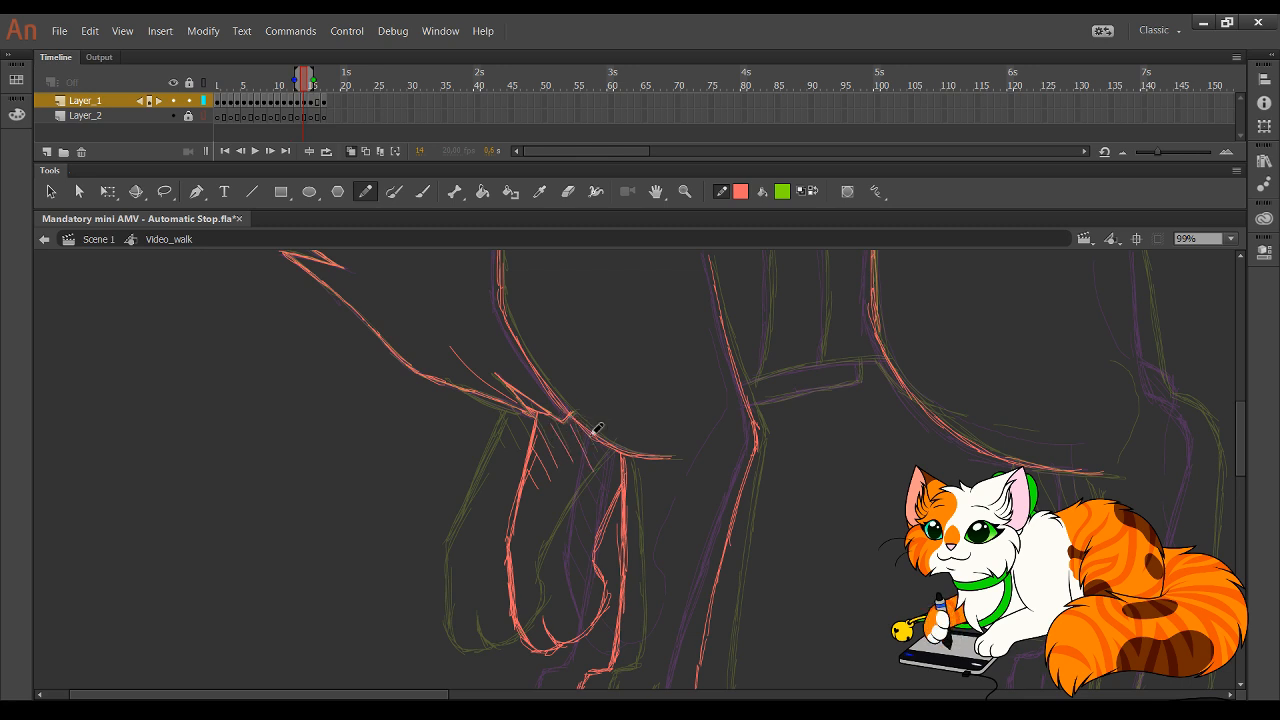
- Draw the near hind leg's back edge from the hock down, the sole of its paw and the short toe line
left_click_drag(670, 592, 614, 461)
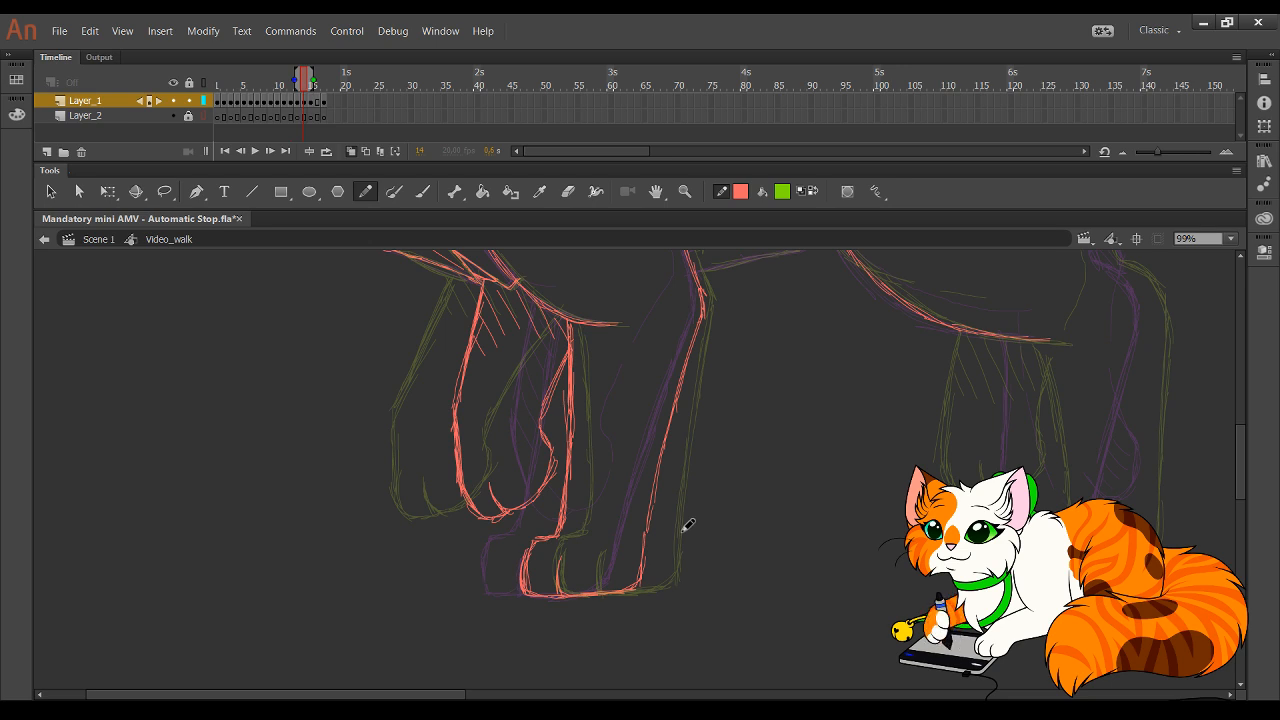
mouse_move(849, 426)
left_mouse_down()
mouse_move(563, 497)
mouse_move(577, 500)
left_mouse_up()
left_click_drag(726, 517, 689, 479)
mouse_move(681, 555)
left_mouse_down()
mouse_move(687, 592)
mouse_move(690, 557)
mouse_move(687, 579)
mouse_move(711, 589)
mouse_move(688, 590)
mouse_move(761, 572)
mouse_move(748, 585)
mouse_move(770, 522)
mouse_move(763, 579)
mouse_move(796, 340)
mouse_move(766, 276)
left_mouse_up()
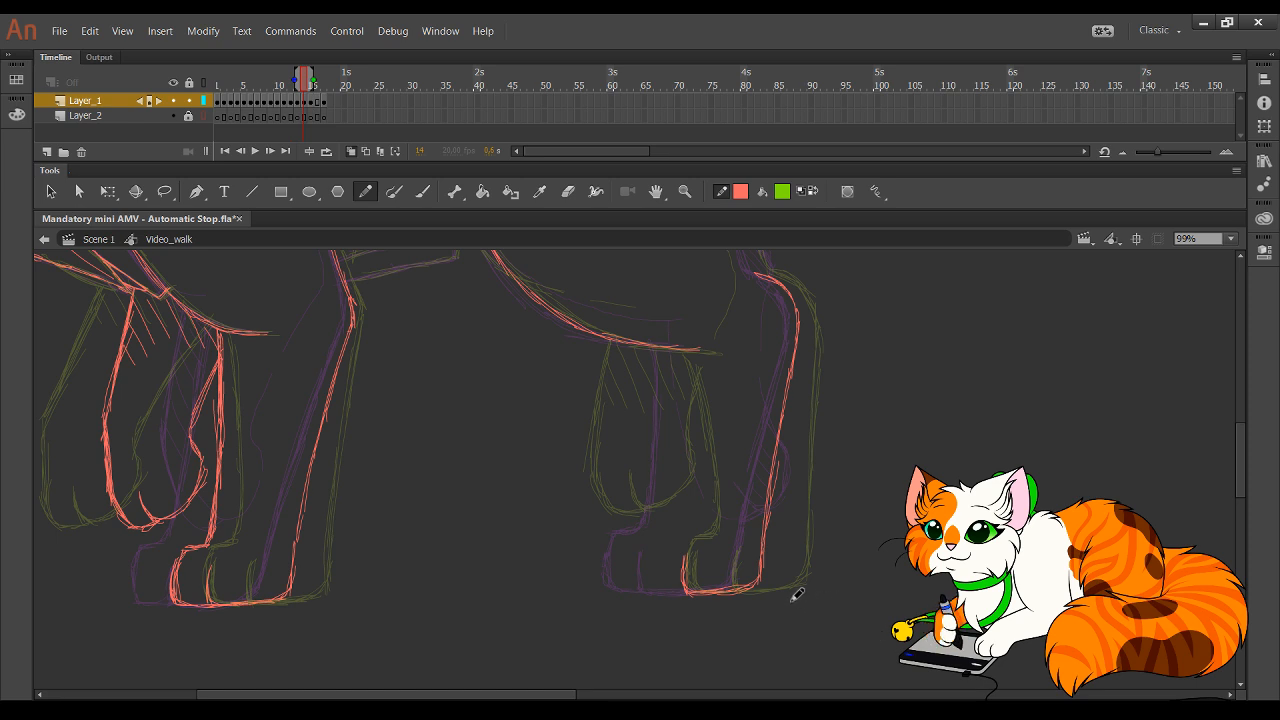
- Select the near hind leg's lower part with its paw, skew its base slightly rearward, nudge it five steps right and deselect it
mouse_move(910, 658)
left_mouse_down()
mouse_move(628, 417)
mouse_move(661, 378)
left_mouse_up()
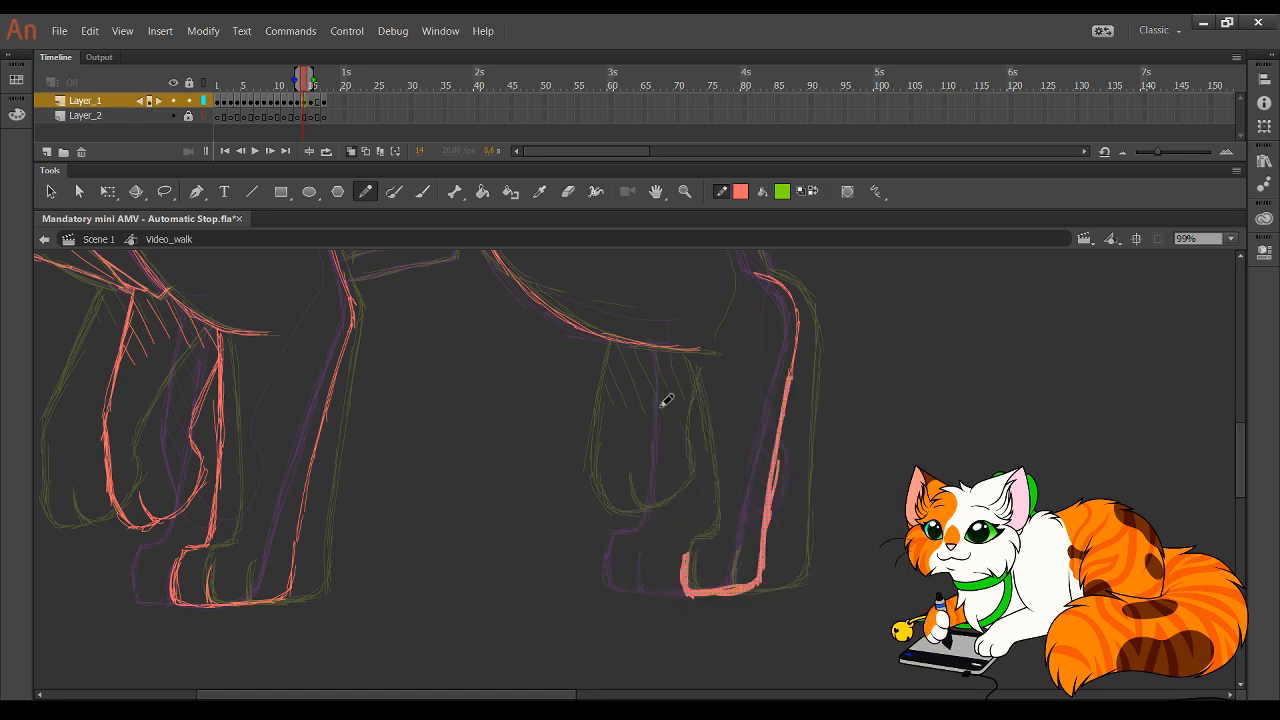
left_click(108, 192)
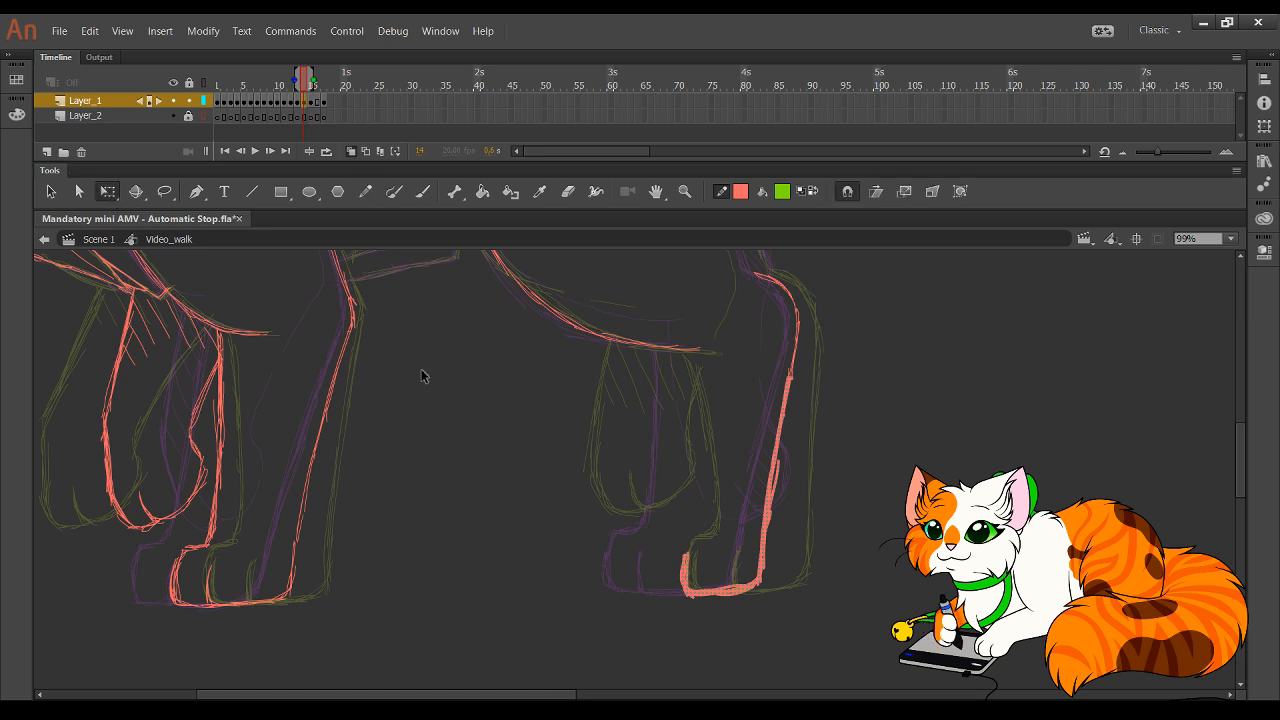
left_click_drag(707, 598, 739, 597)
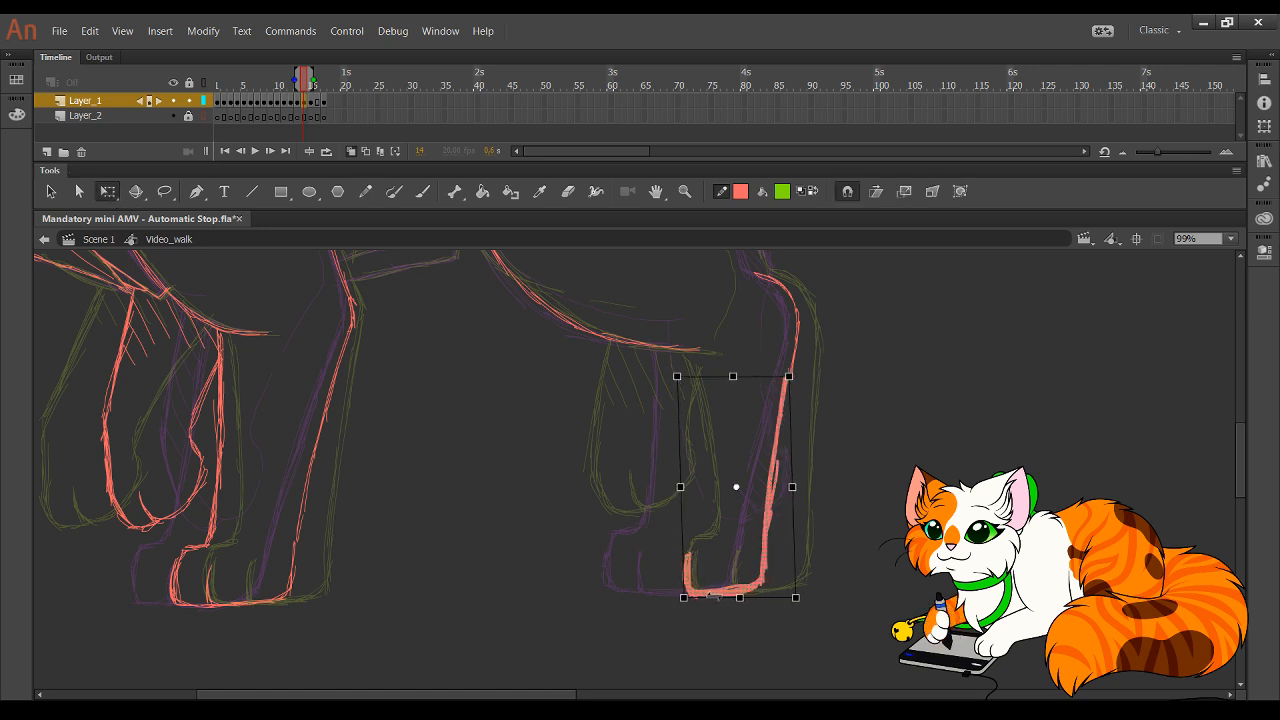
key("Right")
key("Right")
key("Right")
key("Right")
key("Right")
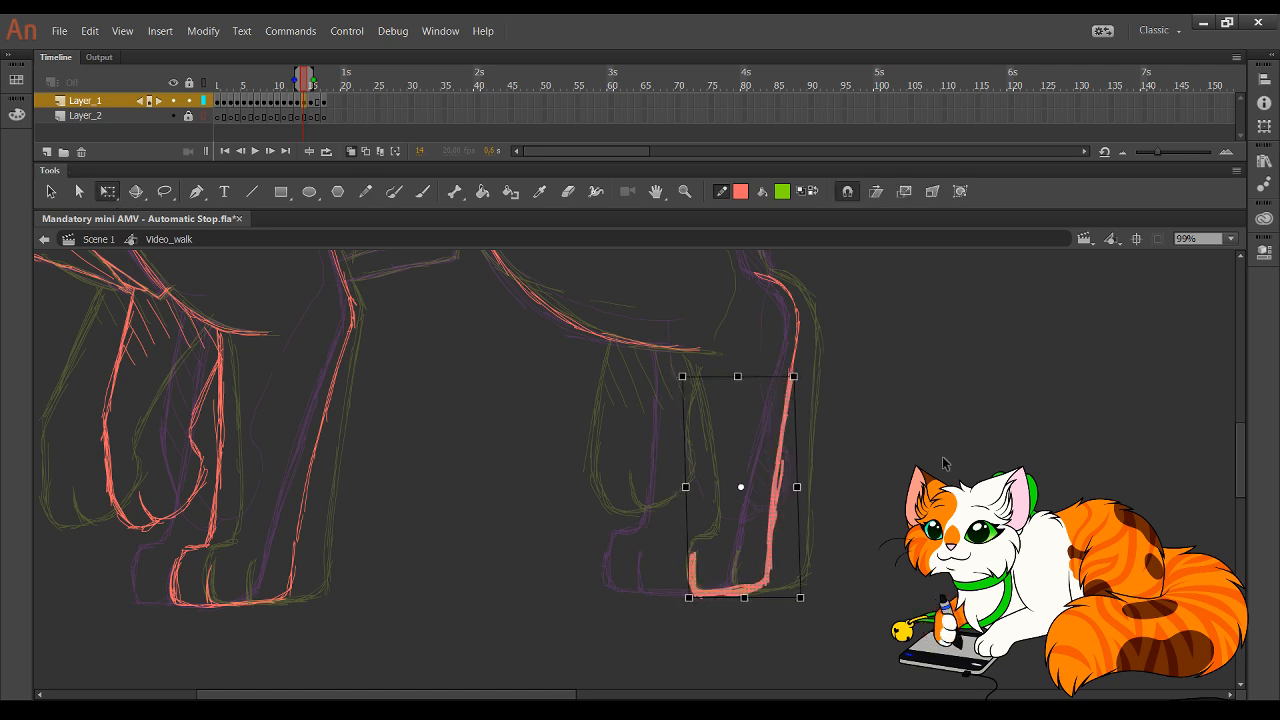
left_click(943, 459)
- Draw the rounded front of the near hind paw and the leg's front edge up to the belly line
key("y")
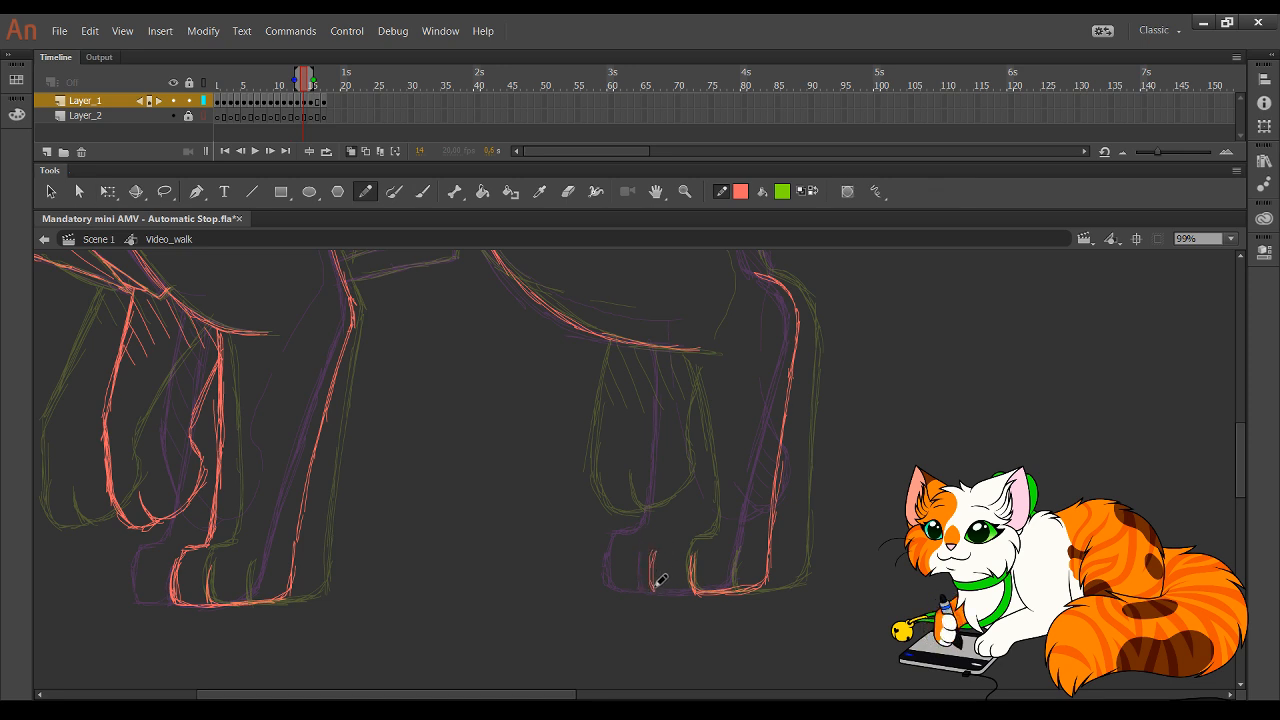
mouse_move(656, 553)
left_mouse_down()
mouse_move(660, 582)
mouse_move(688, 587)
left_mouse_up()
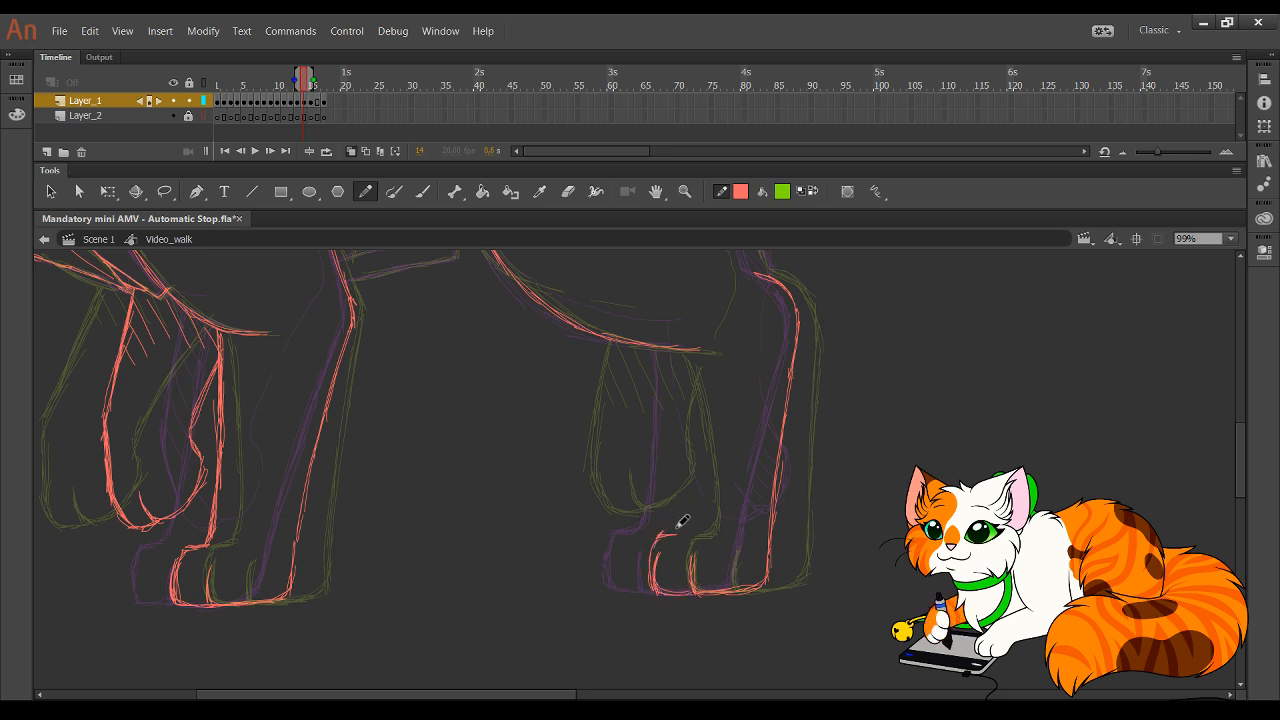
mouse_move(664, 535)
left_mouse_down()
mouse_move(677, 533)
mouse_move(687, 490)
mouse_move(678, 430)
left_mouse_up()
left_click_drag(675, 377, 684, 464)
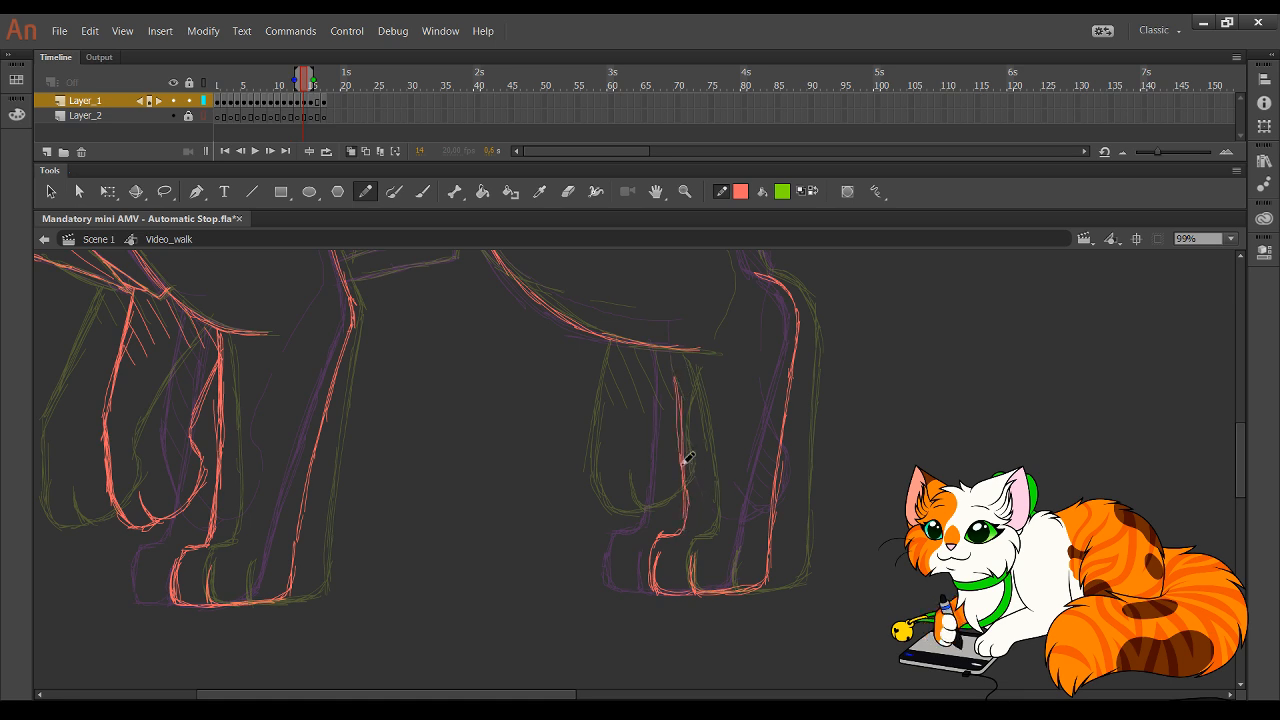
left_click_drag(672, 350, 682, 444)
left_click_drag(670, 348, 686, 482)
left_click_drag(676, 384, 679, 416)
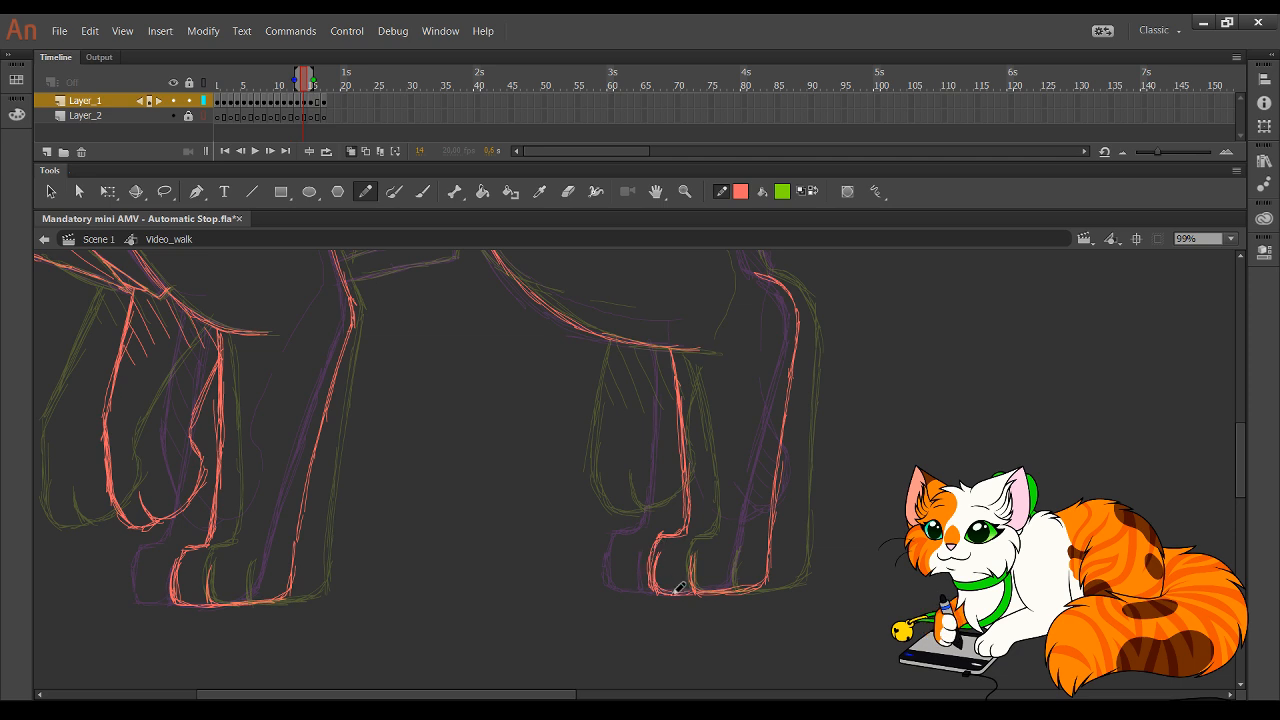
- Draw the raised far hind leg's front edge, the rounded underside of its paw and hatching strokes below the belly
left_click_drag(780, 395, 808, 500)
scroll(808, 500, "down", 3)
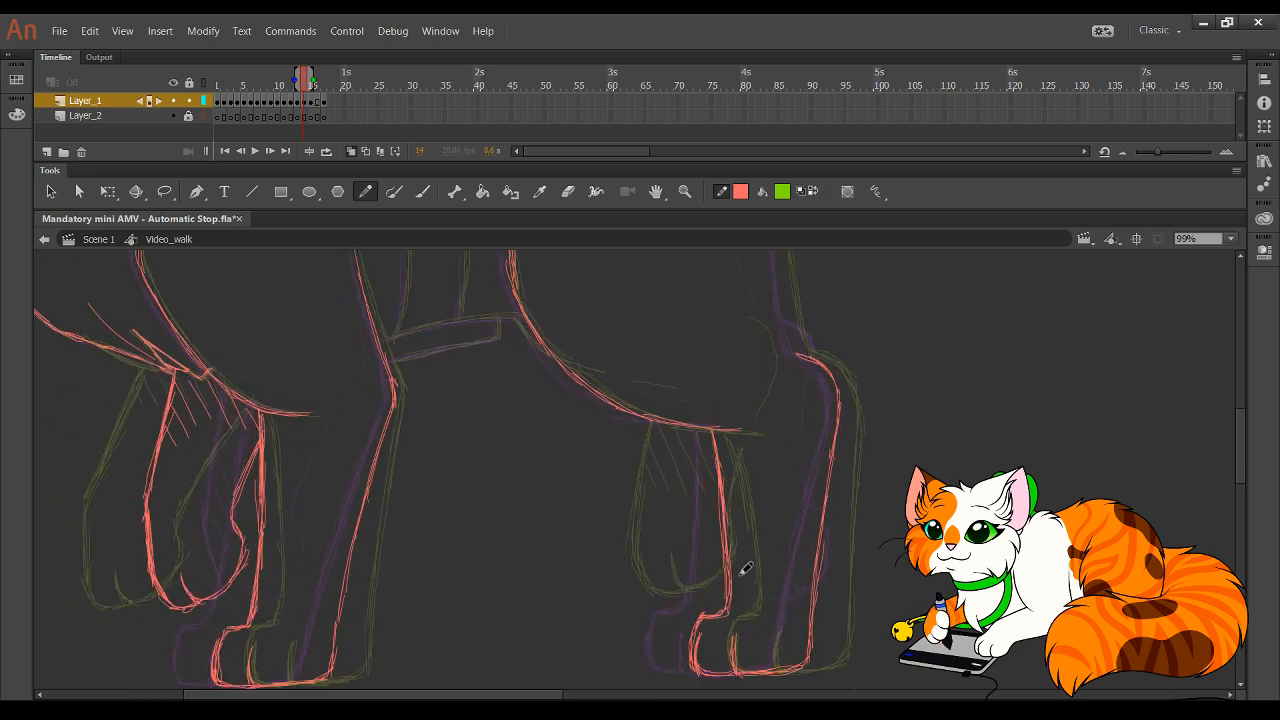
mouse_move(731, 583)
left_mouse_down()
mouse_move(767, 577)
mouse_move(736, 593)
mouse_move(755, 590)
left_mouse_up()
mouse_move(715, 587)
left_mouse_down()
mouse_move(726, 594)
mouse_move(694, 534)
mouse_move(705, 562)
mouse_move(694, 420)
left_mouse_up()
key("ctrl+z")
left_click_drag(521, 441, 649, 526)
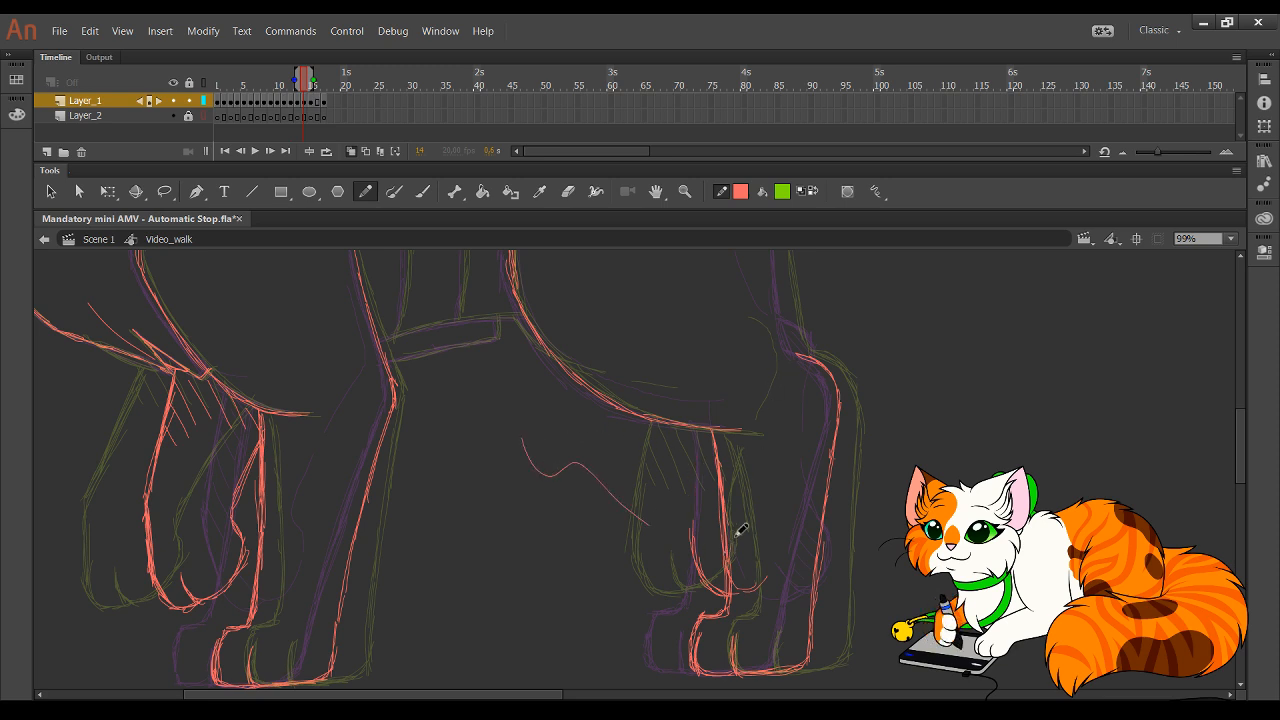
key("ctrl+z")
mouse_move(733, 525)
left_mouse_down()
mouse_move(663, 491)
mouse_move(611, 497)
left_mouse_up()
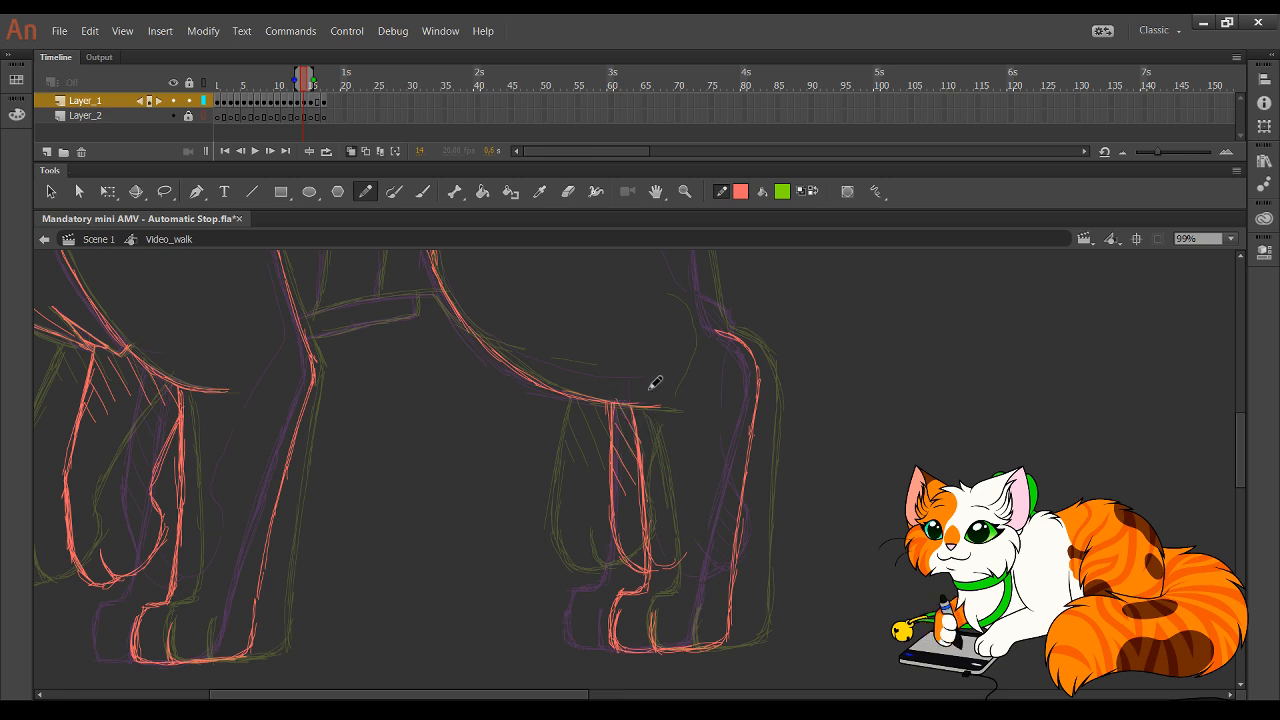
- Trace the belly line between the near foreleg and the hind thigh
left_click_drag(569, 322, 615, 400)
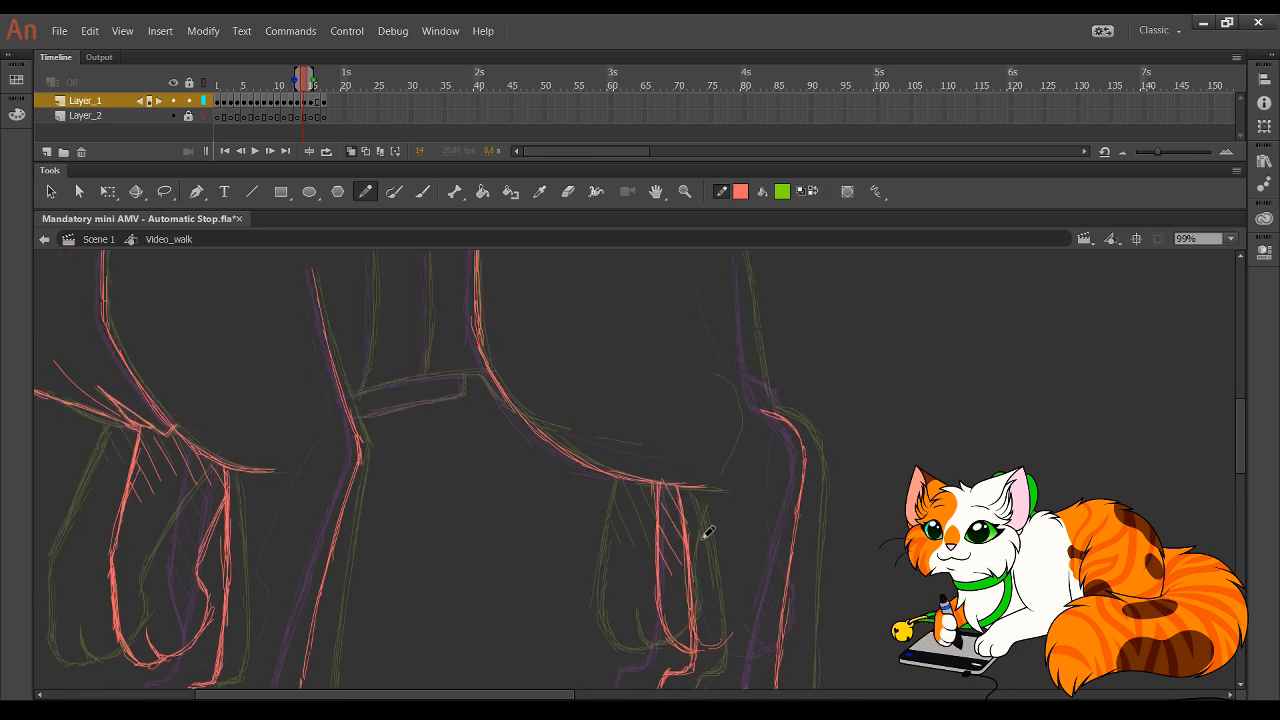
left_click_drag(694, 546, 654, 466)
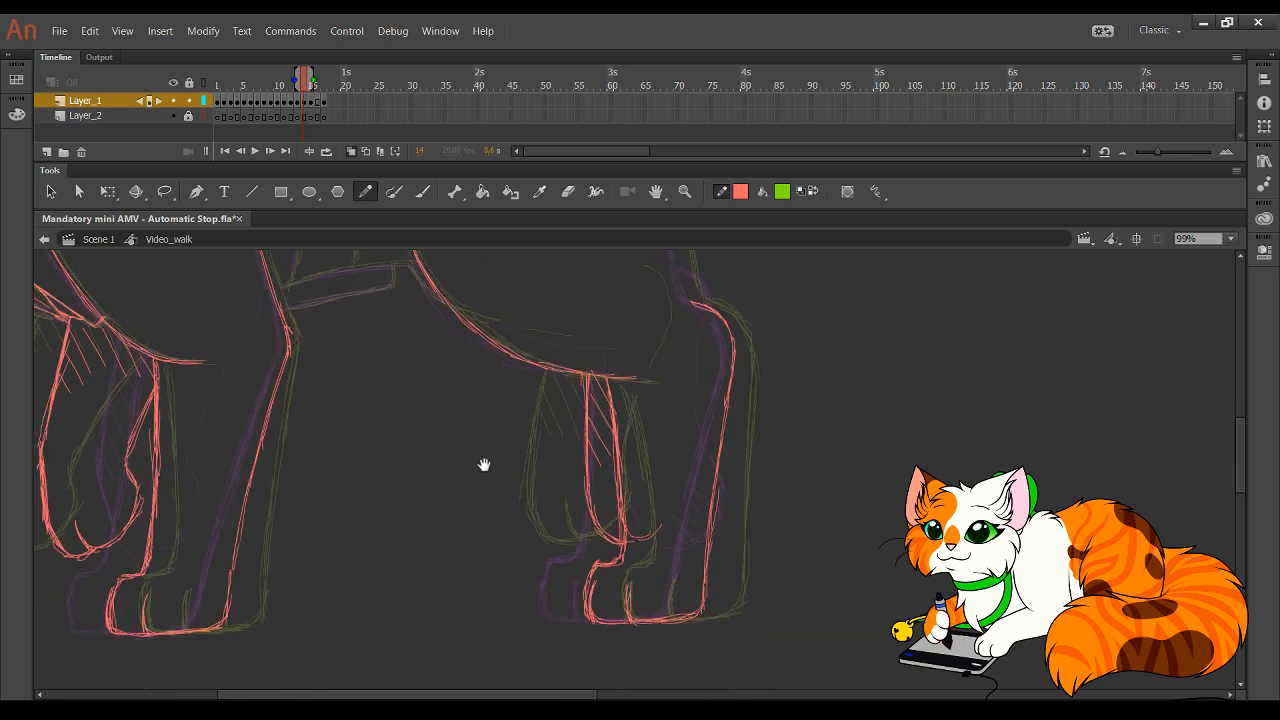
left_click_drag(484, 465, 587, 587)
mouse_move(379, 414)
left_mouse_down()
mouse_move(504, 384)
mouse_move(435, 393)
mouse_move(530, 391)
left_mouse_up()
left_click_drag(555, 340, 572, 599)
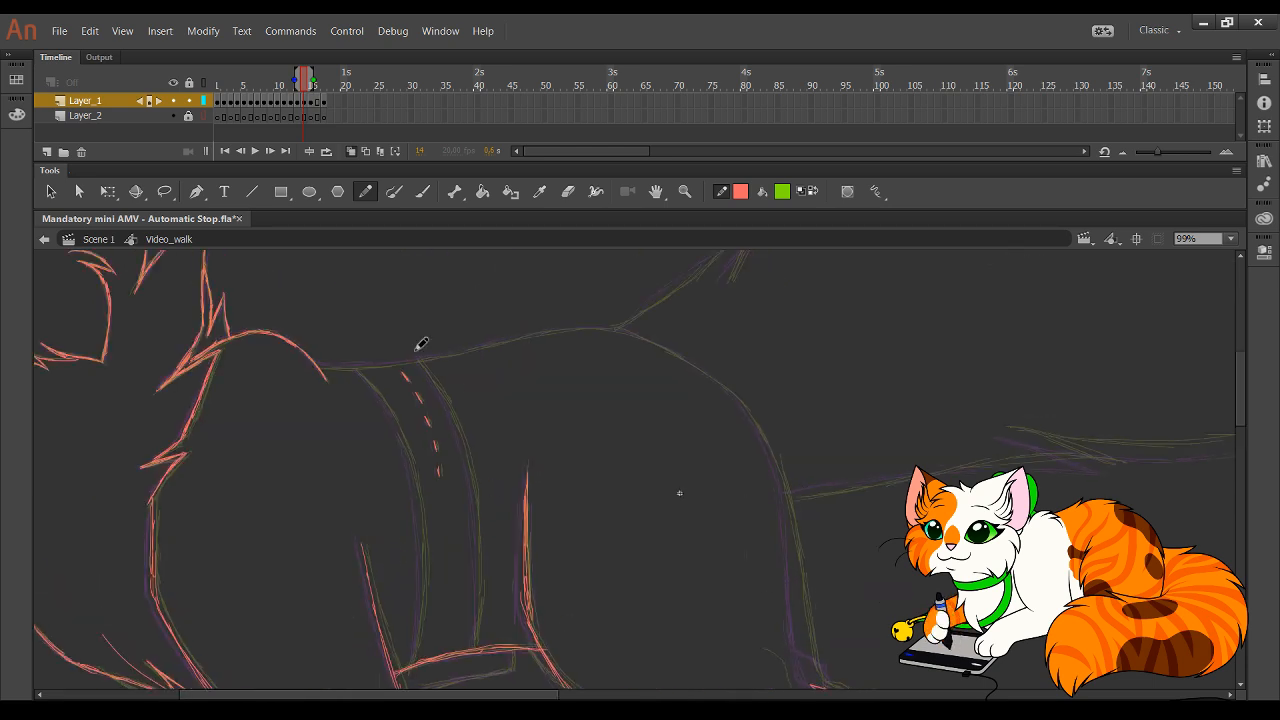
- Trace the back line from behind the shoulder over the rump and down the back of the thigh to the hock
mouse_move(317, 366)
left_mouse_down()
mouse_move(405, 366)
mouse_move(319, 363)
mouse_move(417, 362)
mouse_move(394, 358)
mouse_move(514, 341)
left_mouse_up()
left_click_drag(394, 363, 550, 329)
mouse_move(466, 350)
left_mouse_down()
mouse_move(583, 326)
mouse_move(670, 350)
mouse_move(721, 387)
left_mouse_up()
left_click_drag(669, 357, 762, 433)
left_click_drag(788, 488, 664, 337)
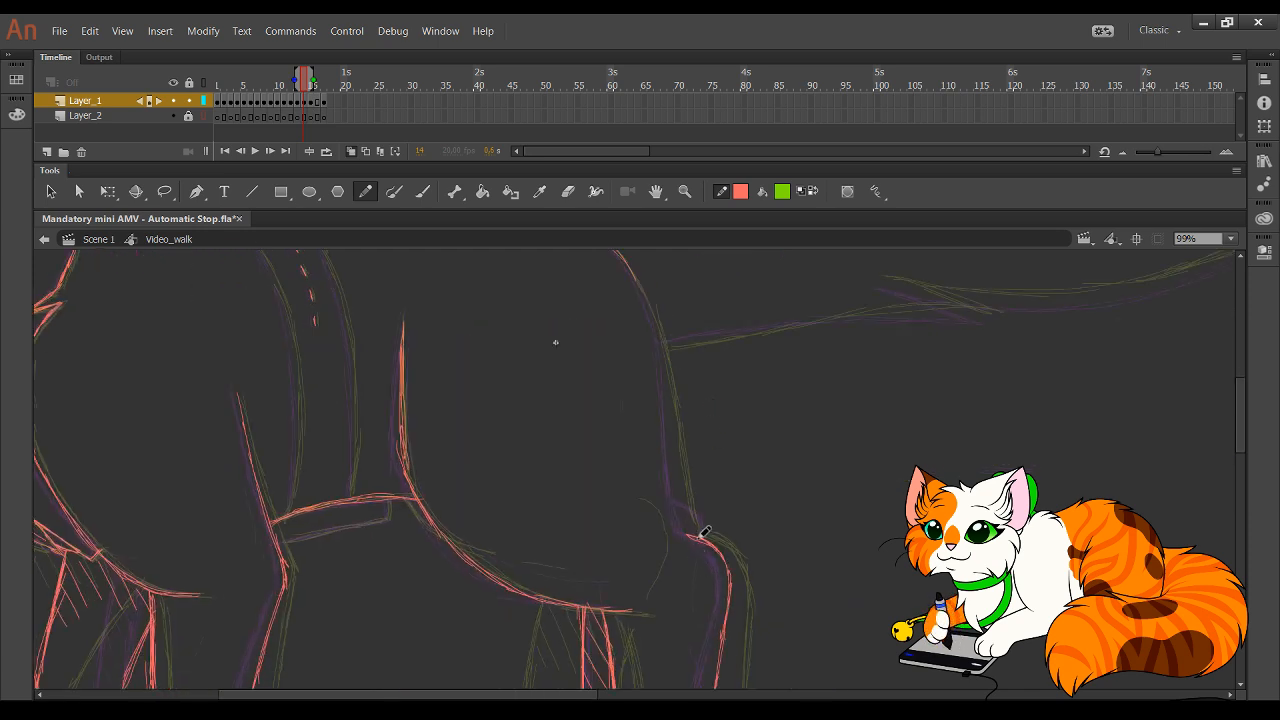
mouse_move(678, 489)
left_mouse_down()
mouse_move(706, 541)
mouse_move(688, 533)
mouse_move(663, 324)
mouse_move(634, 281)
mouse_move(659, 345)
mouse_move(630, 278)
left_mouse_up()
- Trace the front edge of the band around the torso, from the back line down to the belly
key("space")
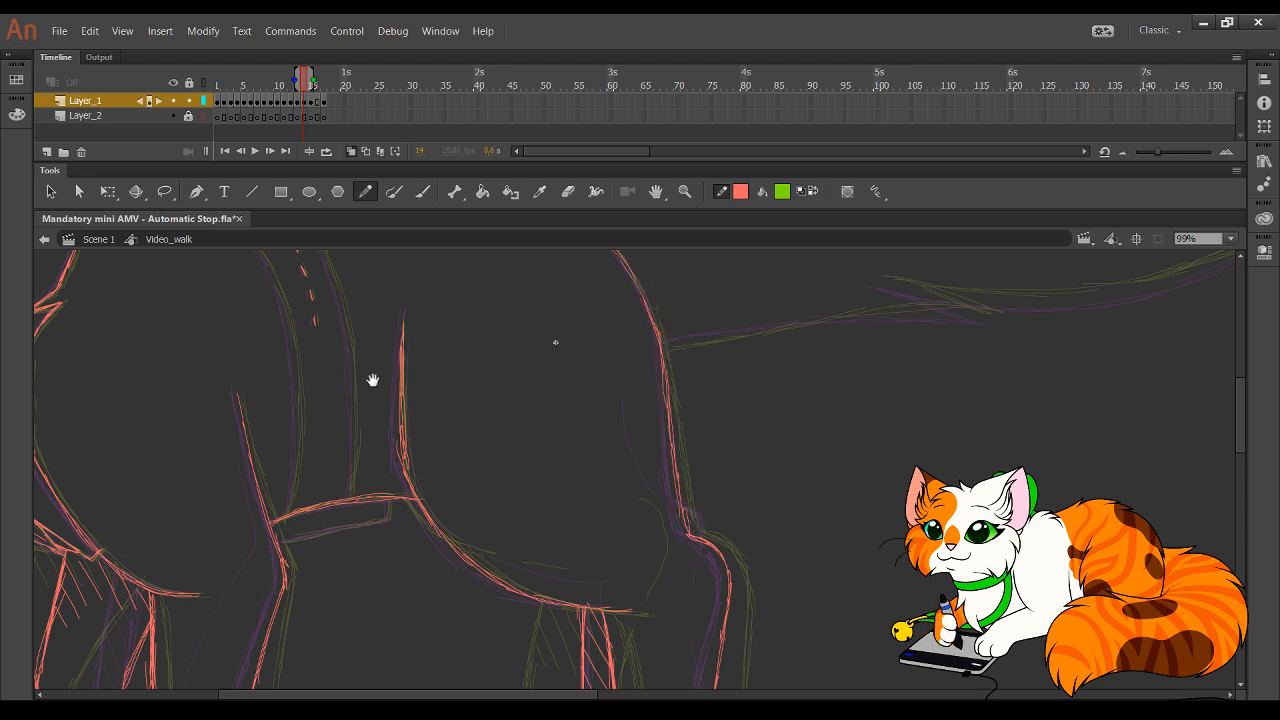
left_click_drag(372, 380, 515, 452)
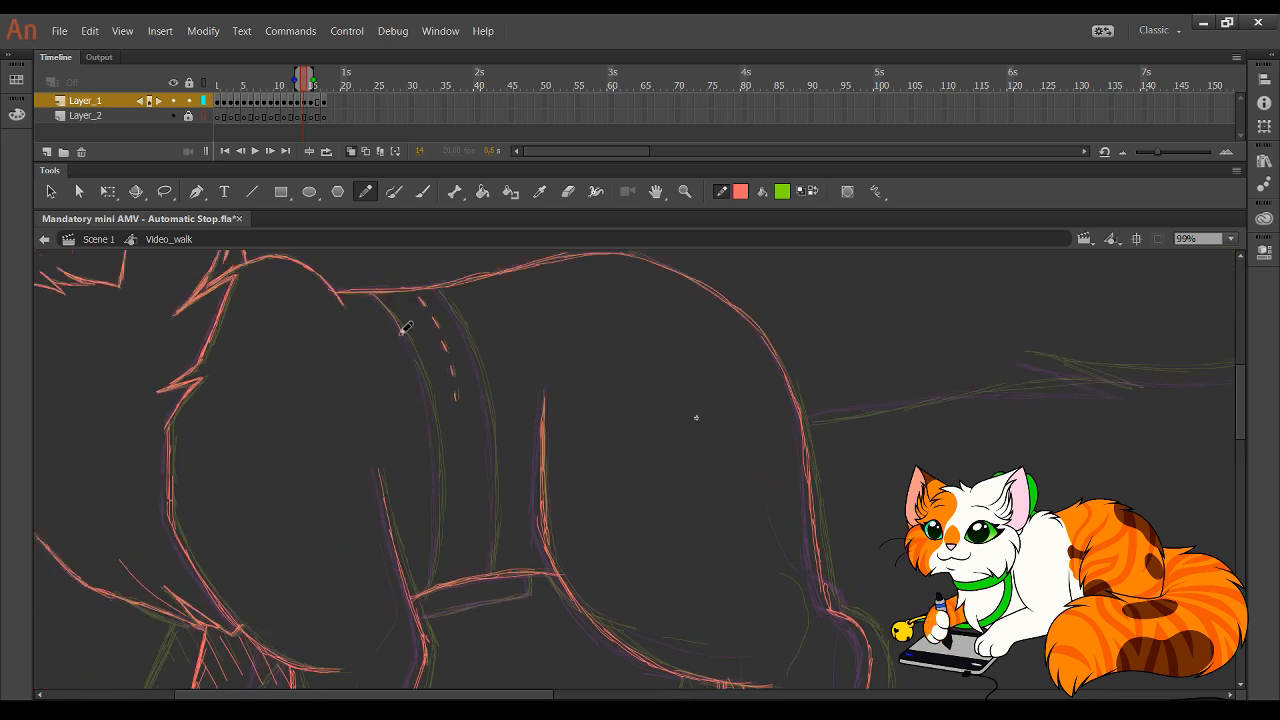
mouse_move(407, 328)
left_mouse_down()
mouse_move(437, 424)
mouse_move(413, 348)
mouse_move(434, 459)
mouse_move(445, 420)
mouse_move(429, 387)
mouse_move(433, 504)
mouse_move(429, 386)
mouse_move(441, 479)
left_mouse_up()
left_click_drag(439, 462, 431, 568)
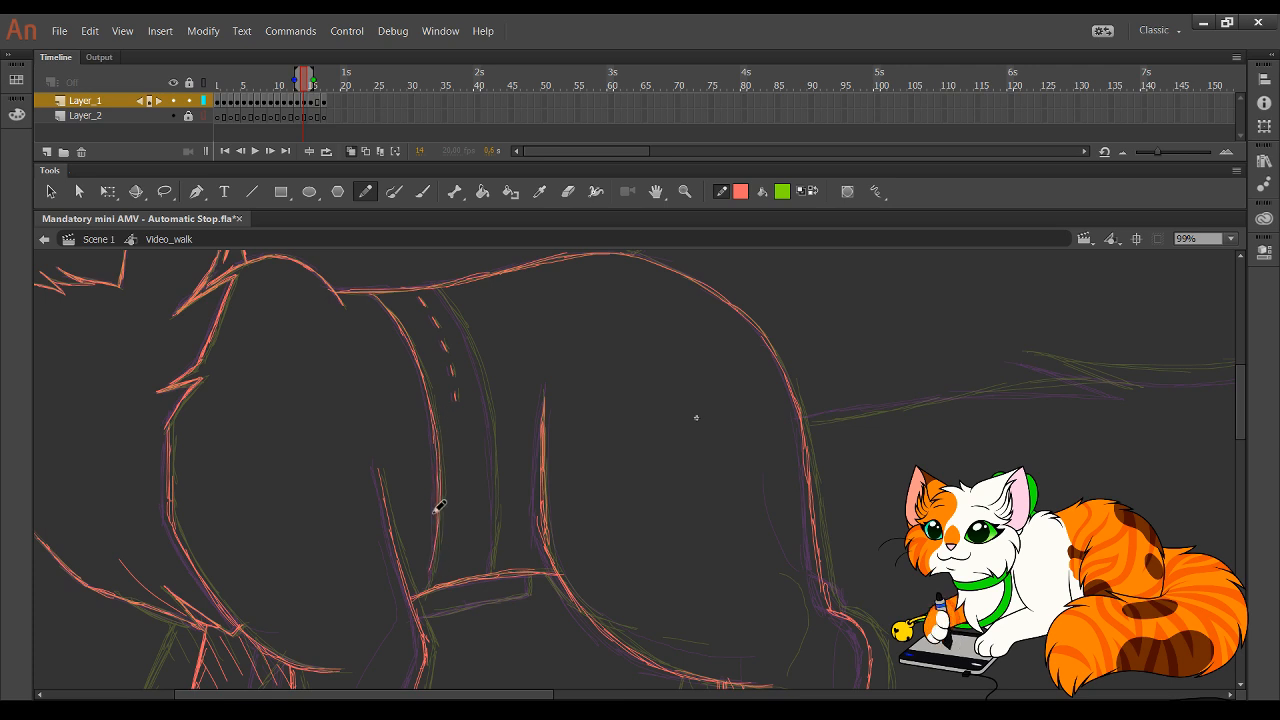
left_click_drag(435, 512, 424, 600)
left_click_drag(434, 556, 427, 590)
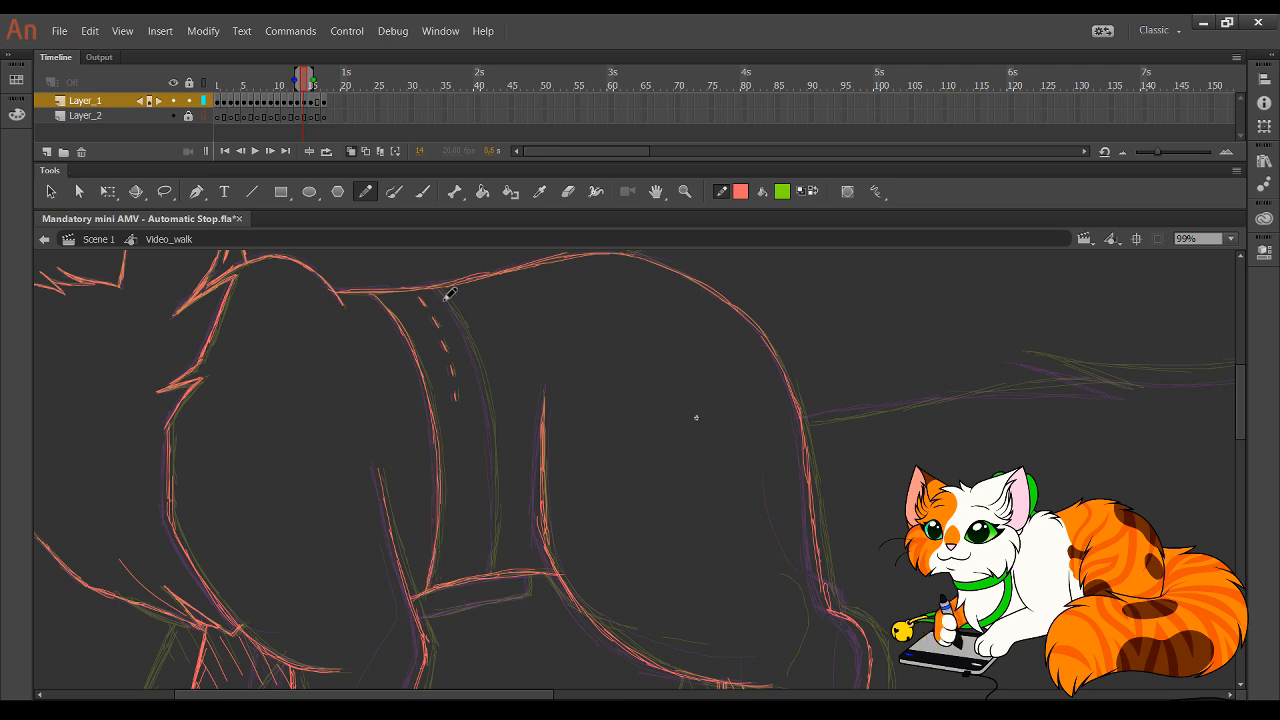
- Trace the torso band's rear edge down to the belly and outline the narrow strip beneath the belly line
left_click_drag(435, 289, 469, 341)
left_click_drag(439, 291, 484, 376)
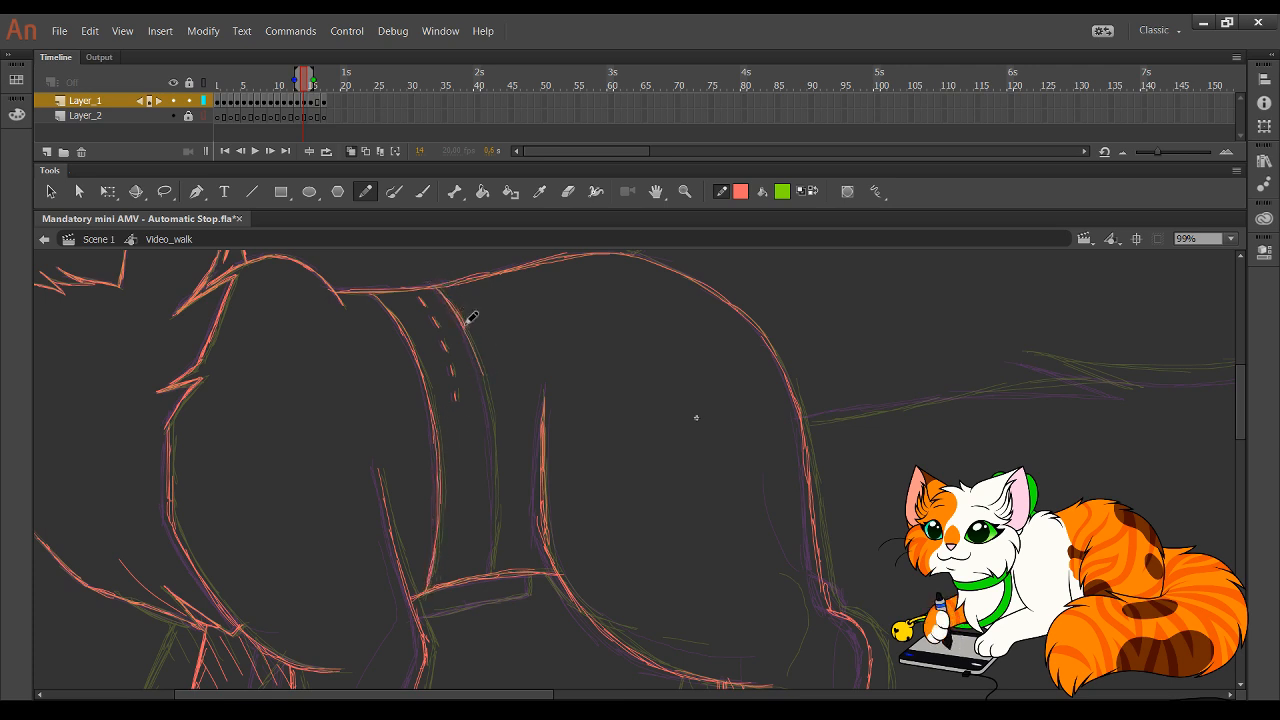
left_click_drag(467, 328, 495, 450)
left_click_drag(484, 374, 498, 497)
left_click_drag(490, 418, 492, 555)
key("ctrl+z")
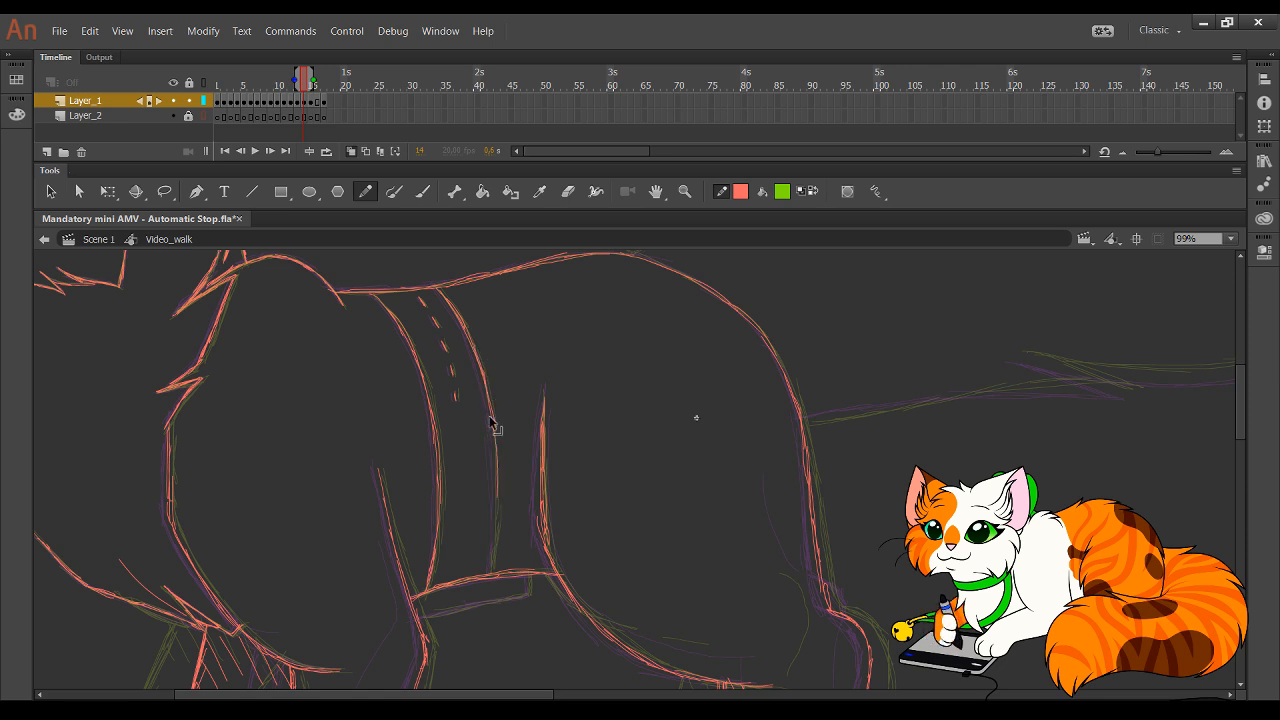
left_click_drag(481, 384, 492, 499)
key("ctrl+z")
left_click_drag(480, 366, 493, 510)
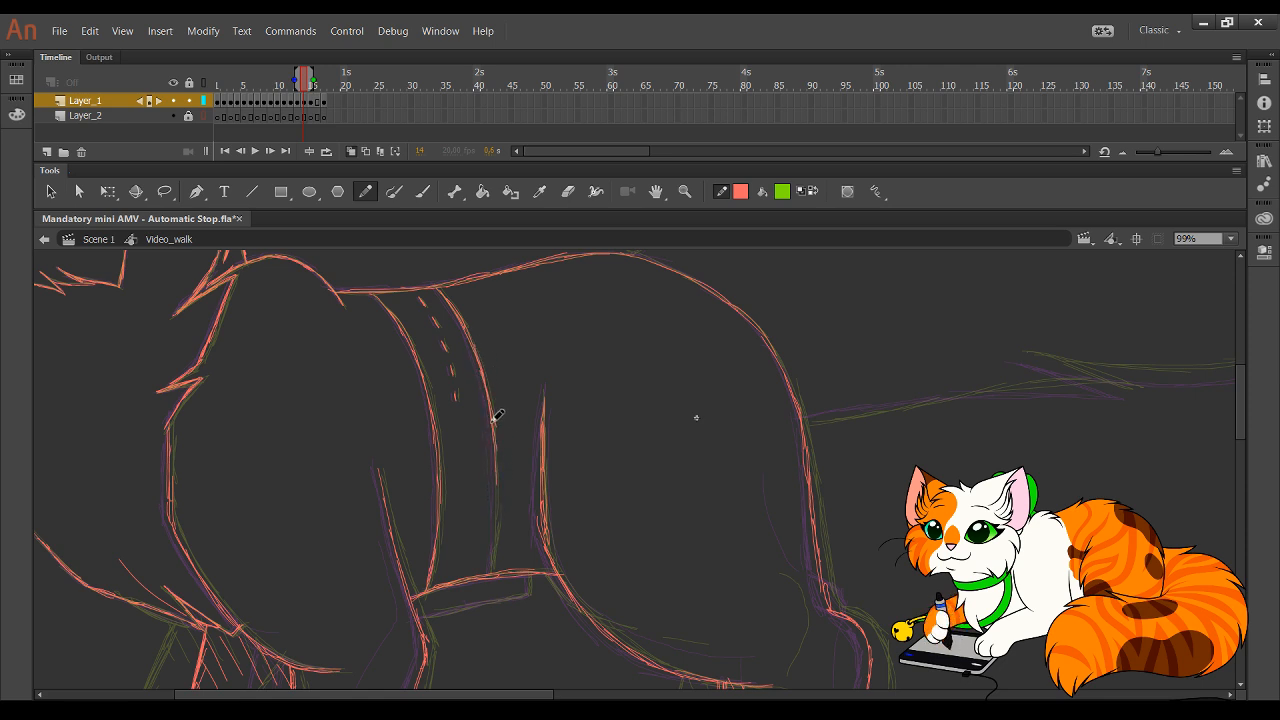
mouse_move(497, 415)
left_mouse_down()
mouse_move(498, 556)
mouse_move(538, 466)
left_mouse_up()
mouse_move(432, 518)
left_mouse_down()
mouse_move(537, 498)
mouse_move(543, 477)
left_mouse_up()
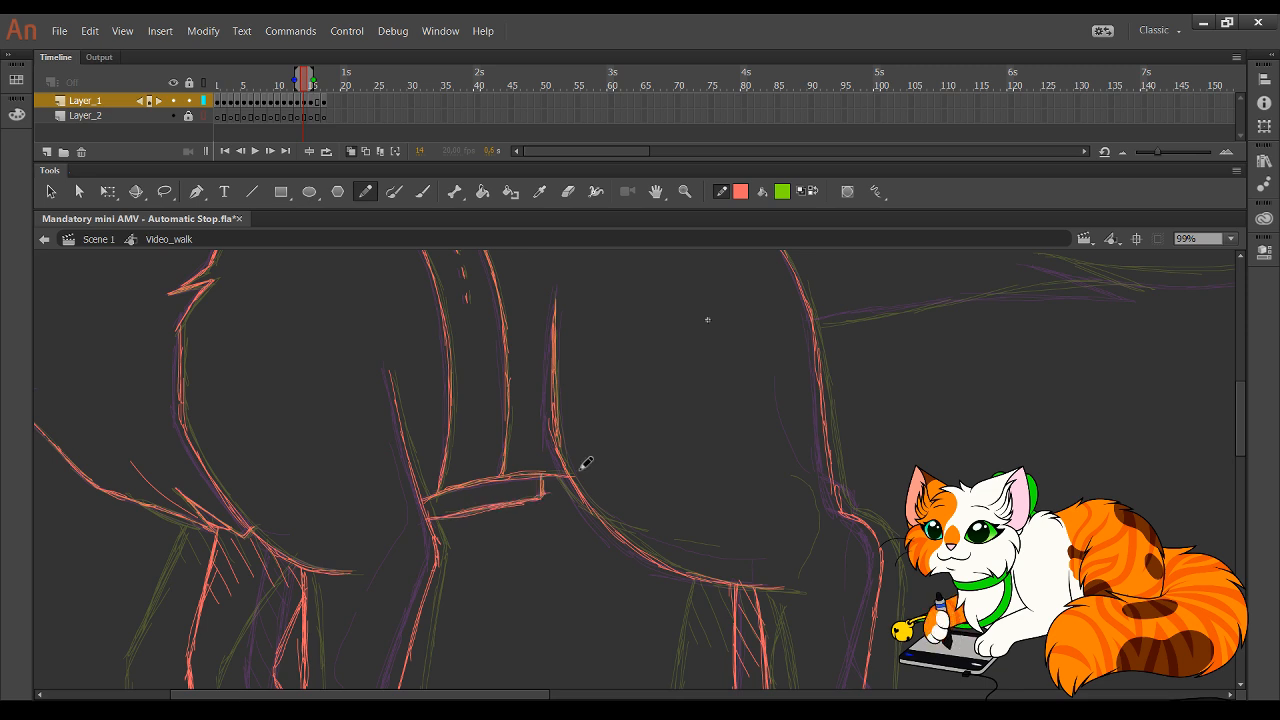
- Draw the tail's lower edge from the rump to the tip, with the fur tuft notches between the onion-skinned outlines
mouse_move(734, 626)
left_mouse_down()
mouse_move(520, 390)
mouse_move(831, 503)
left_mouse_up()
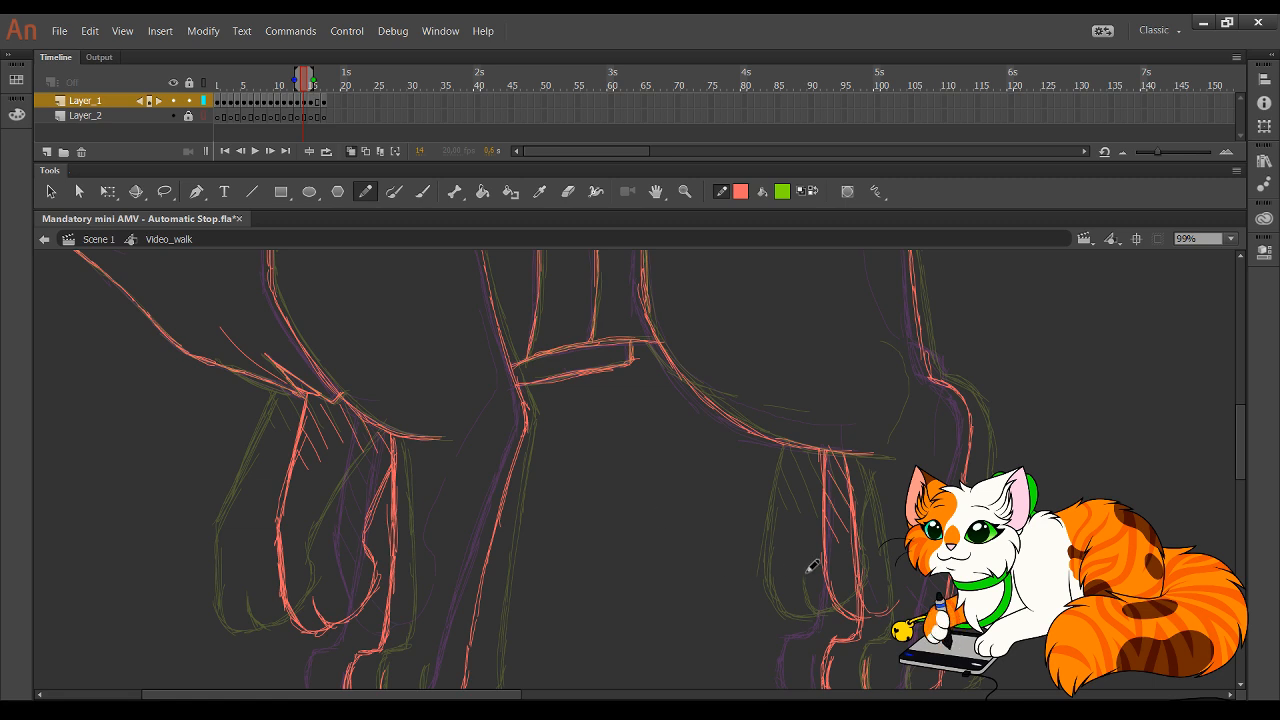
scroll(585, 479, "up", 6)
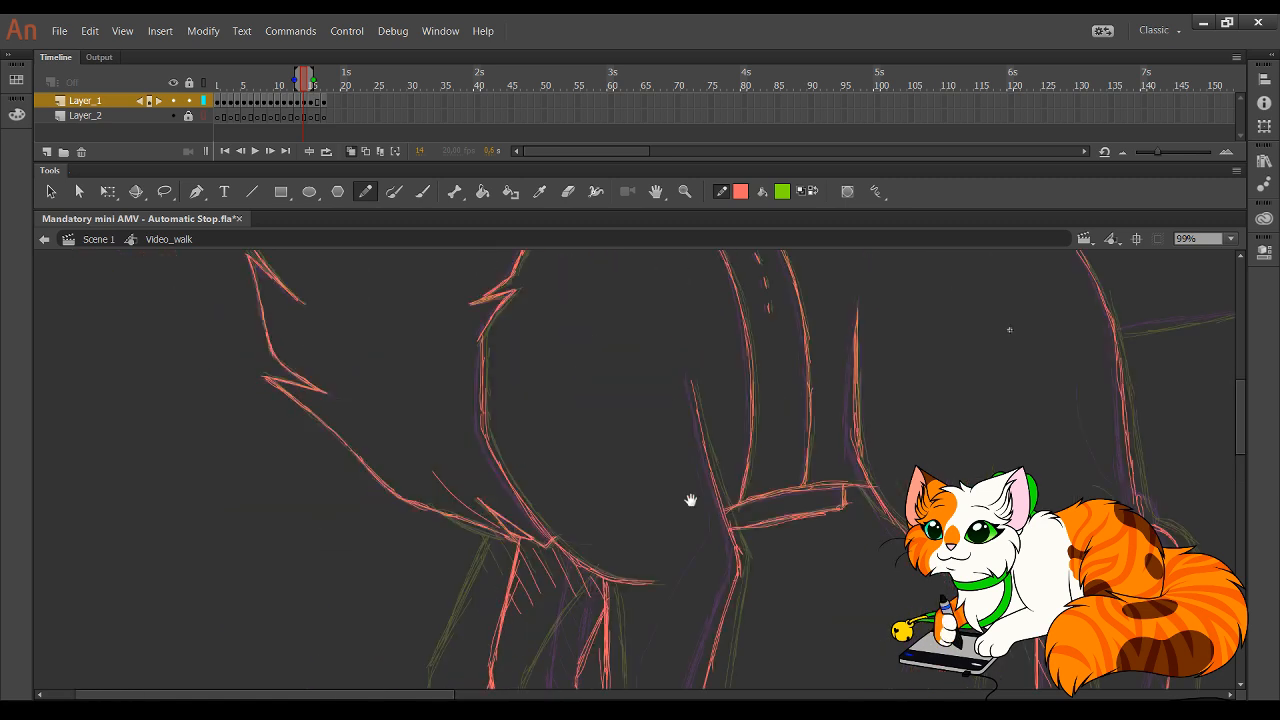
scroll(829, 566, "down", 6)
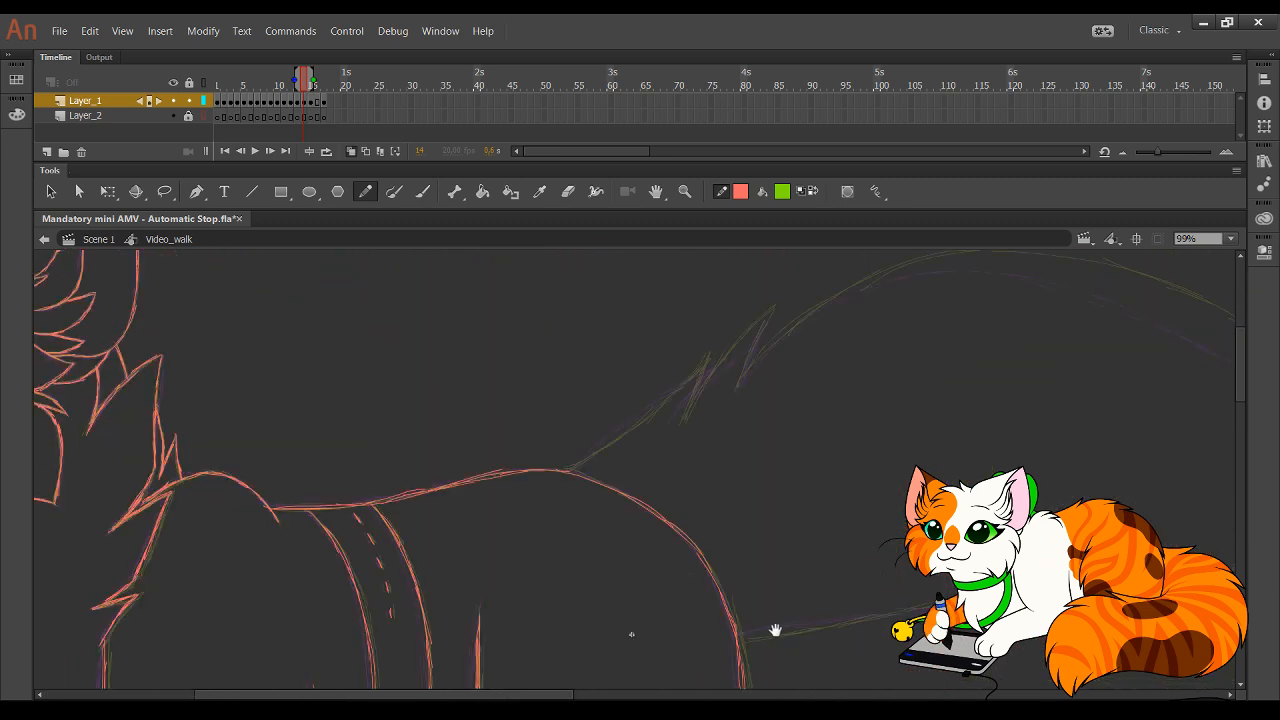
scroll(771, 629, "right", 3)
left_click_drag(467, 260, 397, 522)
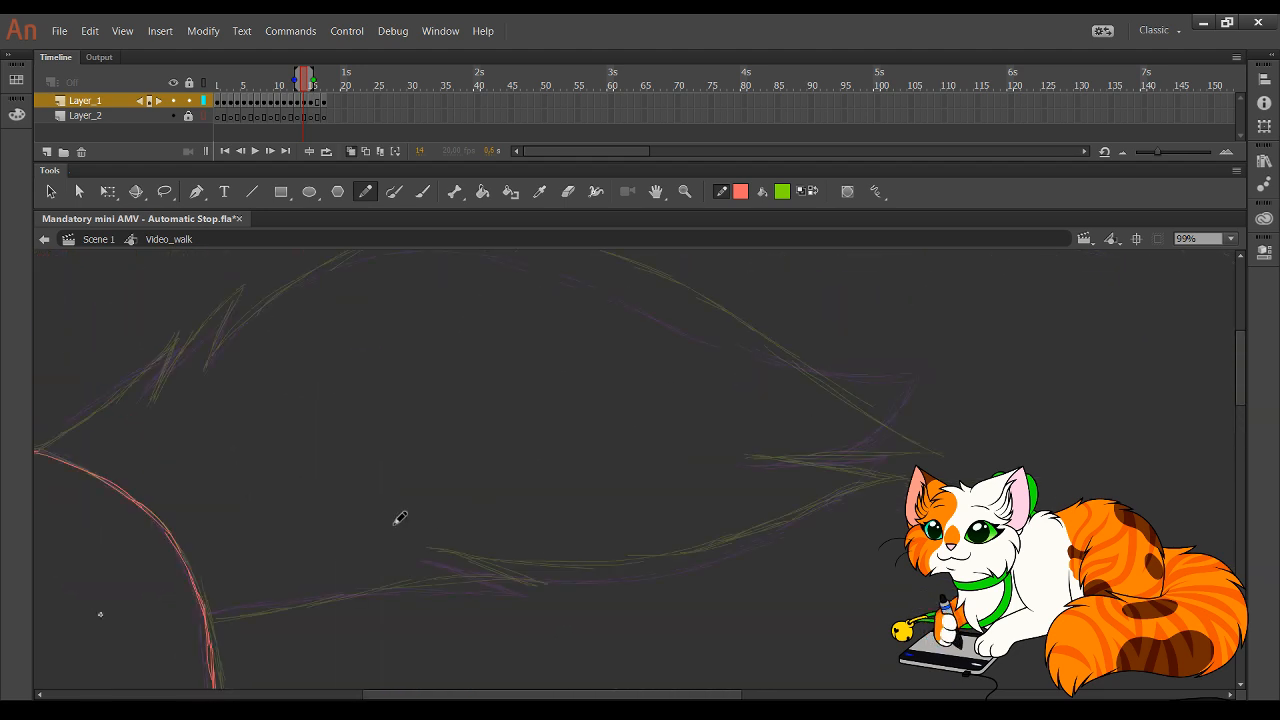
mouse_move(225, 608)
left_mouse_down()
mouse_move(449, 582)
mouse_move(359, 592)
mouse_move(537, 592)
mouse_move(420, 554)
mouse_move(475, 552)
mouse_move(426, 555)
mouse_move(546, 575)
mouse_move(520, 570)
mouse_move(651, 566)
mouse_move(578, 573)
mouse_move(781, 530)
mouse_move(688, 556)
mouse_move(892, 485)
mouse_move(811, 515)
mouse_move(912, 463)
left_mouse_up()
mouse_move(751, 451)
left_mouse_down()
mouse_move(842, 467)
mouse_move(753, 460)
mouse_move(886, 461)
left_mouse_up()
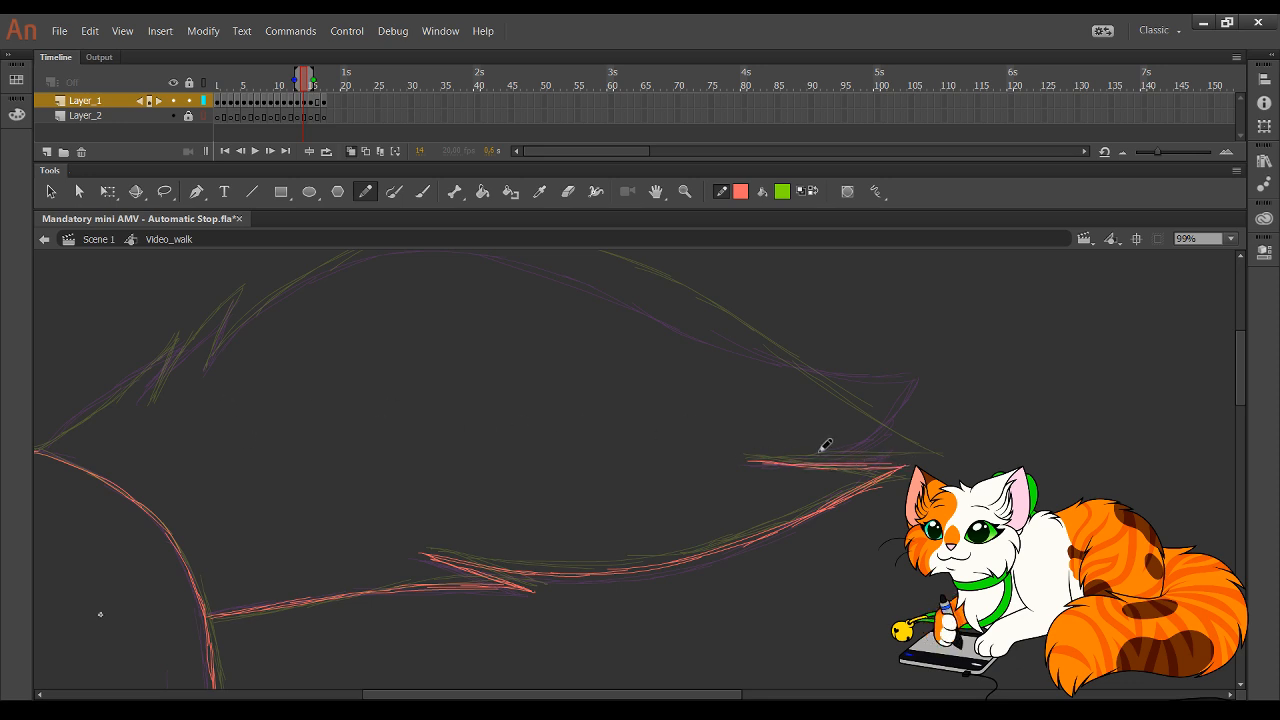
mouse_move(771, 455)
left_mouse_down()
mouse_move(925, 425)
mouse_move(822, 457)
mouse_move(923, 424)
mouse_move(874, 441)
left_mouse_up()
- Draw the tail's upper edge from the rump to the tip, including the two jagged fur tufts near its base
key("space")
left_click_drag(455, 435, 637, 521)
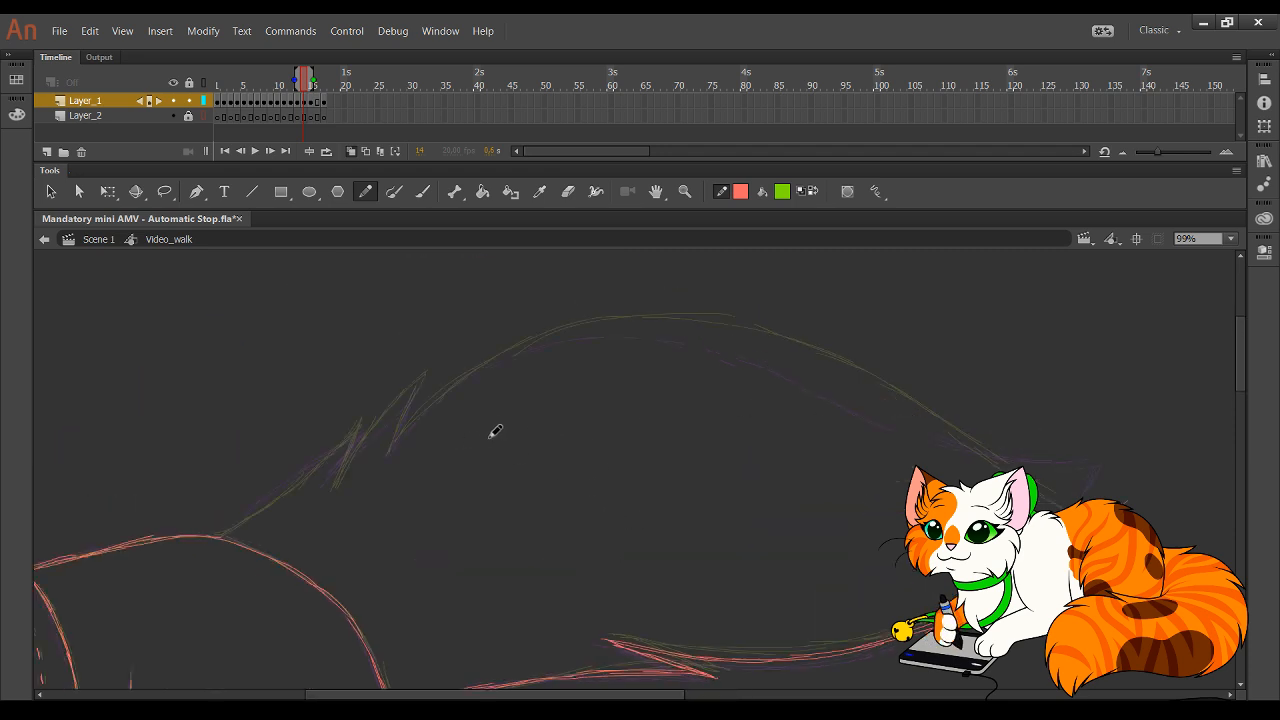
mouse_move(229, 528)
left_mouse_down()
mouse_move(354, 423)
mouse_move(338, 474)
mouse_move(366, 463)
mouse_move(331, 483)
mouse_move(420, 380)
mouse_move(393, 455)
mouse_move(491, 357)
mouse_move(694, 323)
mouse_move(669, 337)
mouse_move(674, 320)
mouse_move(862, 385)
mouse_move(1020, 466)
mouse_move(934, 417)
mouse_move(1118, 489)
mouse_move(1105, 490)
left_mouse_up()
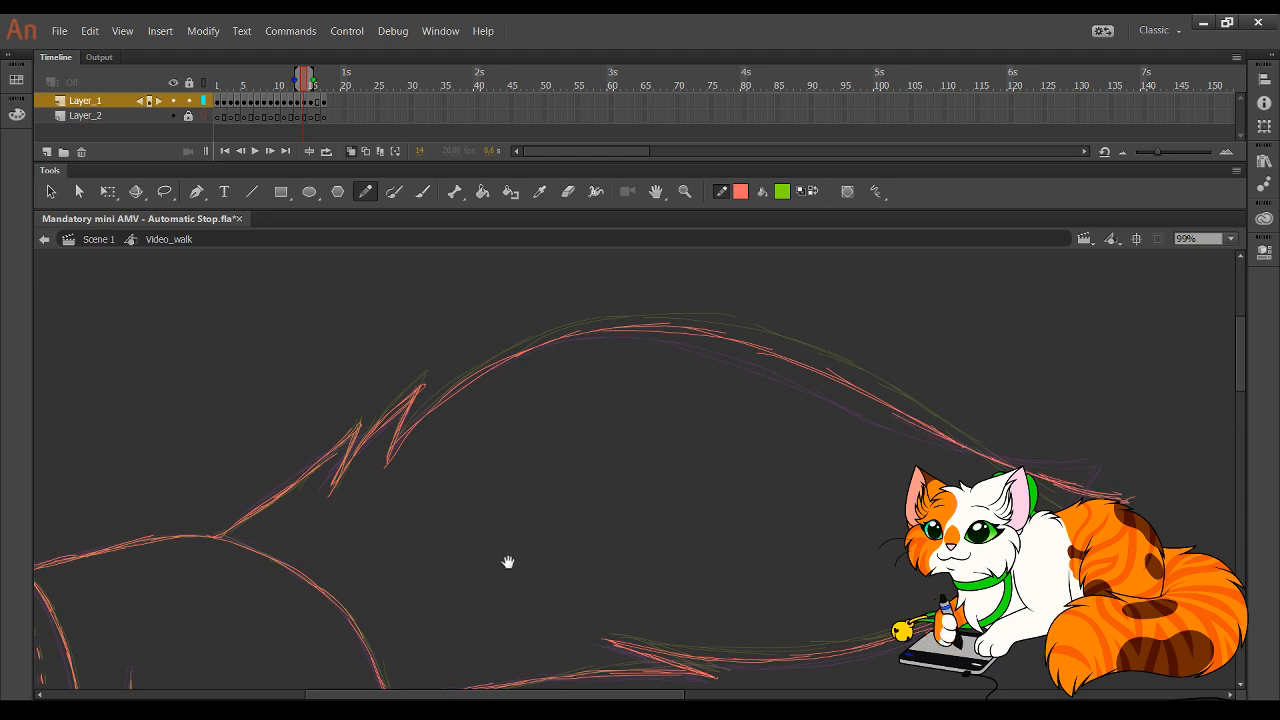
- On frame 16, draw the front of the near hind thigh curving down into the belly line
mouse_move(472, 580)
left_mouse_down()
mouse_move(591, 374)
mouse_move(696, 259)
left_mouse_up()
mouse_move(420, 600)
left_mouse_down()
mouse_move(614, 357)
mouse_move(736, 461)
left_mouse_up()
left_click_drag(599, 335, 677, 477)
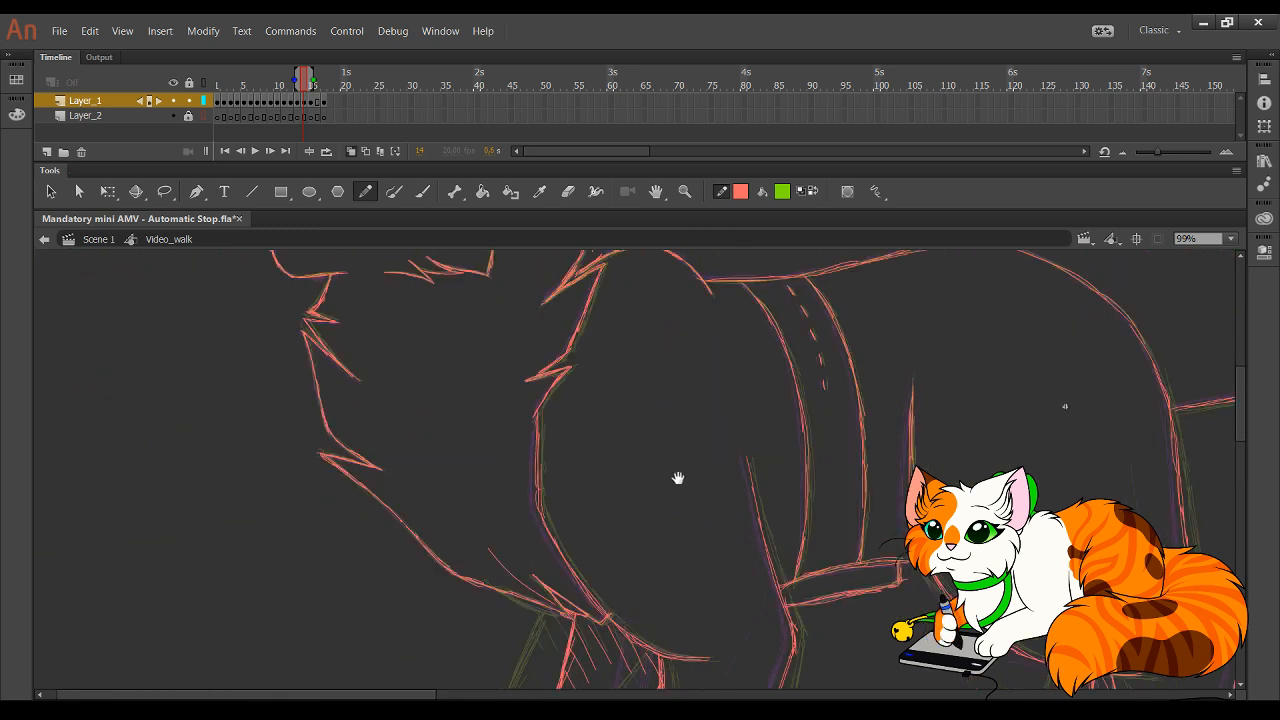
left_click_drag(549, 406, 534, 589)
left_click_drag(737, 443, 392, 478)
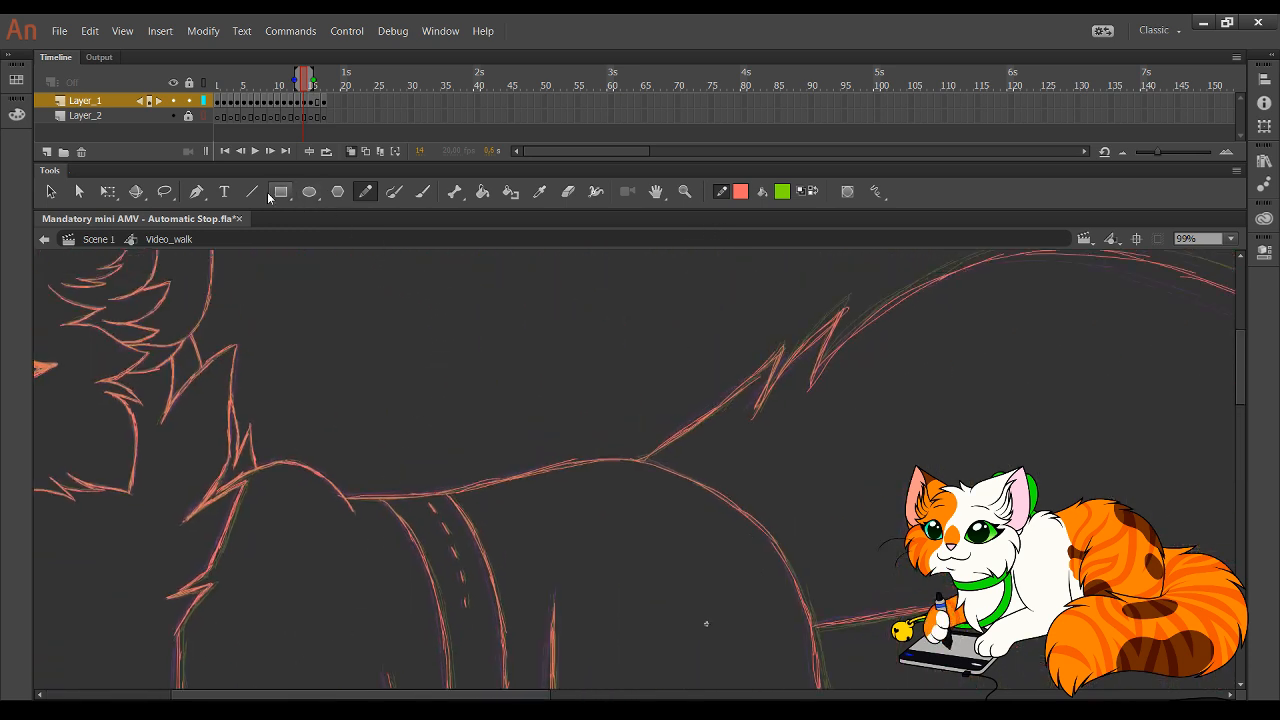
left_click(269, 151)
key("period")
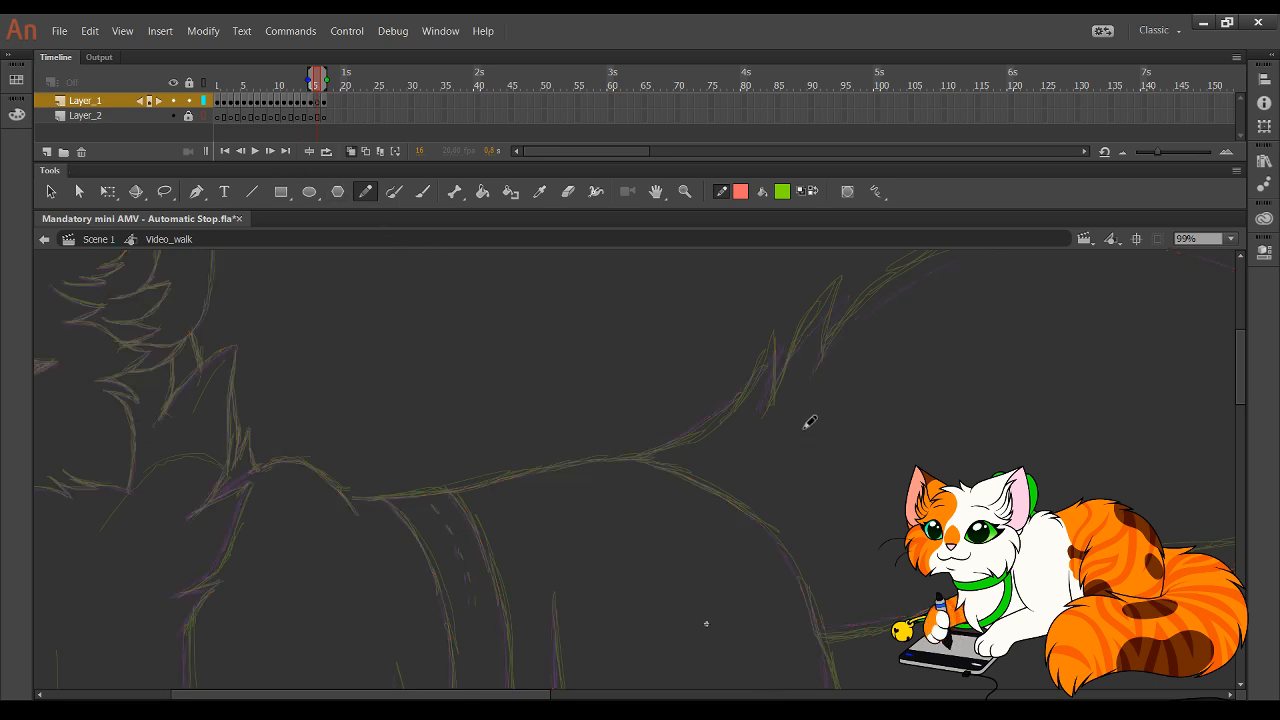
scroll(540, 354, "down", 5)
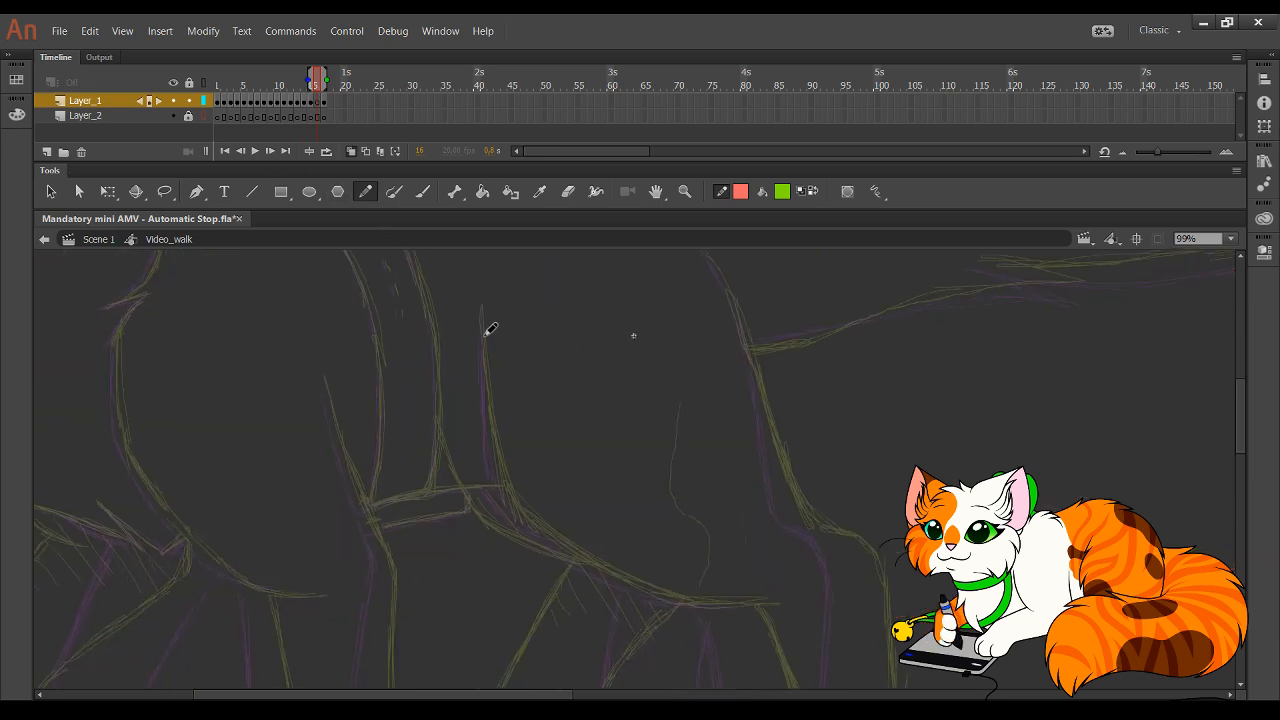
mouse_move(482, 308)
left_mouse_down()
mouse_move(502, 490)
mouse_move(663, 594)
mouse_move(703, 600)
mouse_move(713, 625)
mouse_move(758, 632)
mouse_move(722, 633)
mouse_move(792, 625)
mouse_move(785, 494)
left_mouse_up()
scroll(777, 600, "down", 5)
key("ctrl+z")
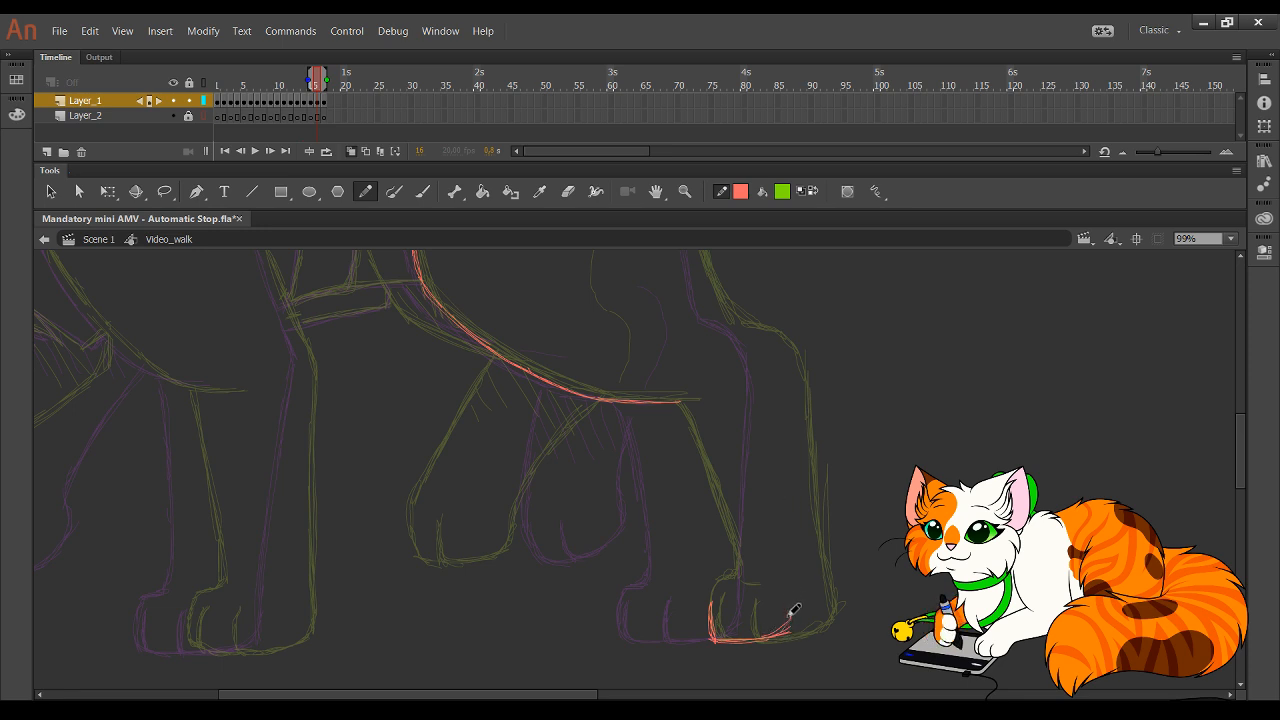
- Draw the near hind leg's rear edge up past the hock and join it over the rump to the back line
mouse_move(789, 620)
left_mouse_down()
mouse_move(780, 360)
mouse_move(780, 374)
mouse_move(760, 328)
mouse_move(799, 471)
left_mouse_up()
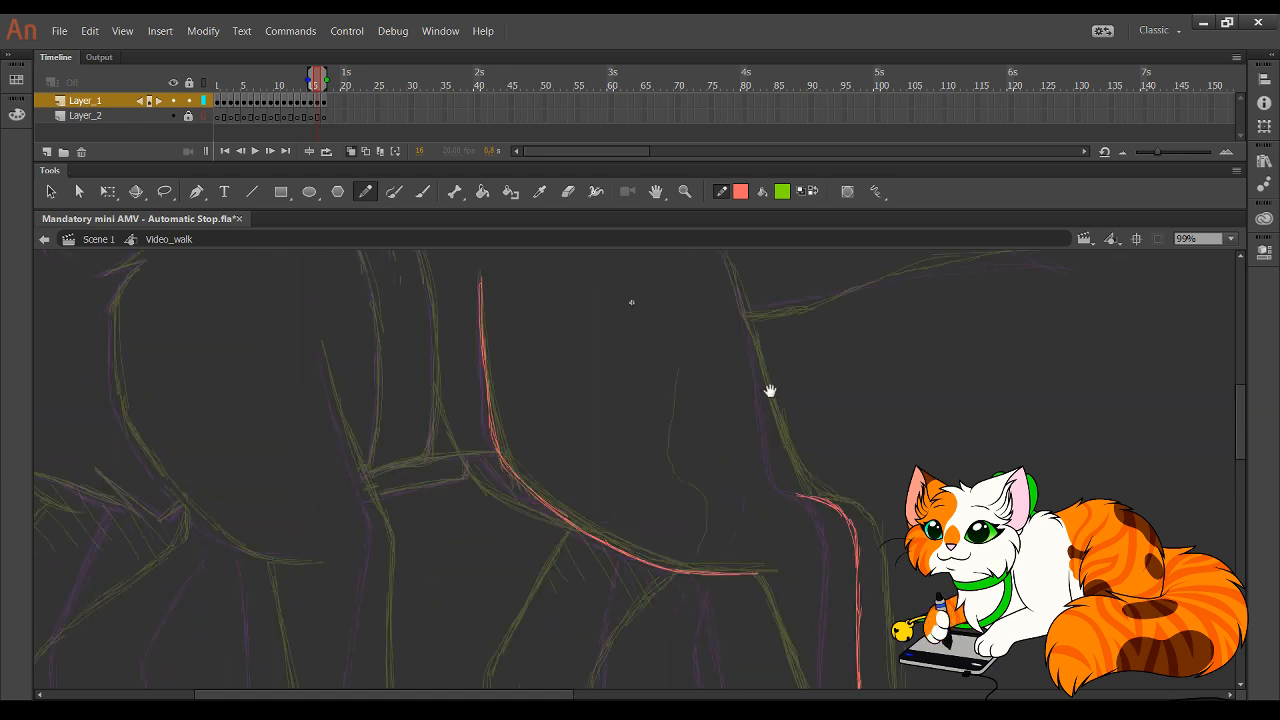
mouse_move(697, 322)
left_mouse_down()
mouse_move(754, 451)
mouse_move(756, 515)
left_mouse_up()
left_click_drag(360, 366, 474, 346)
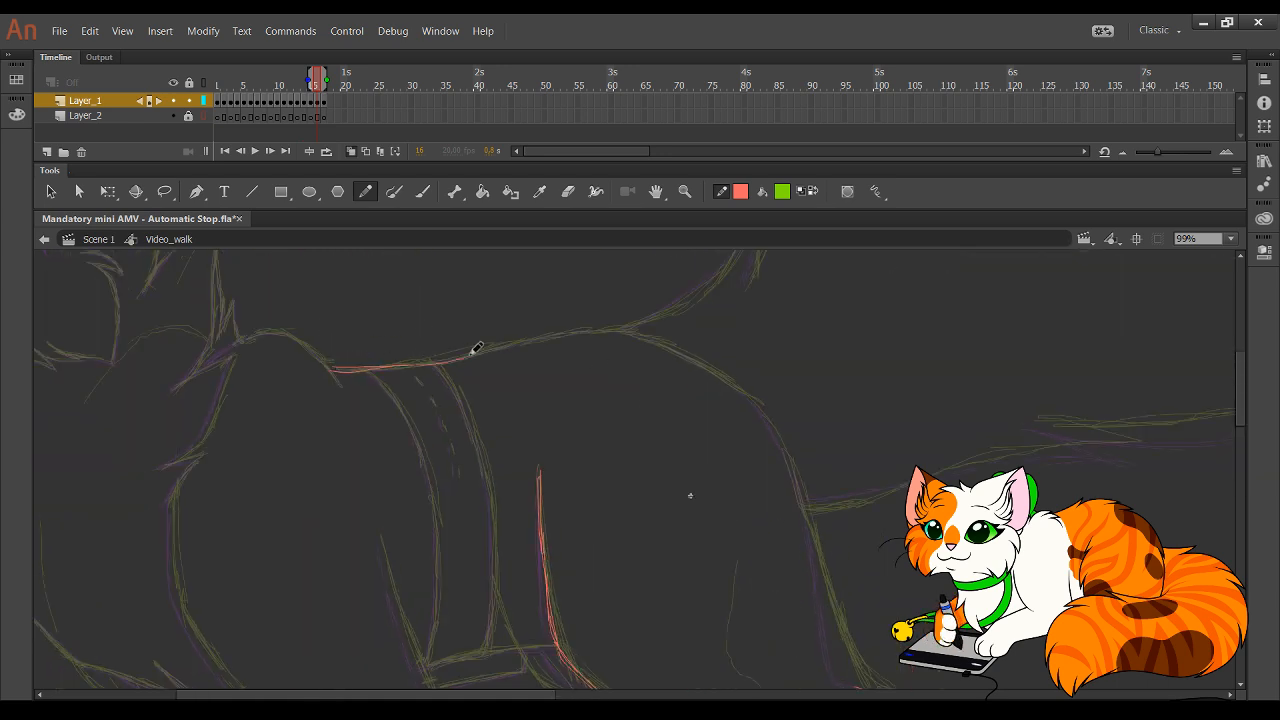
left_click_drag(340, 363, 491, 344)
key("ctrl+z")
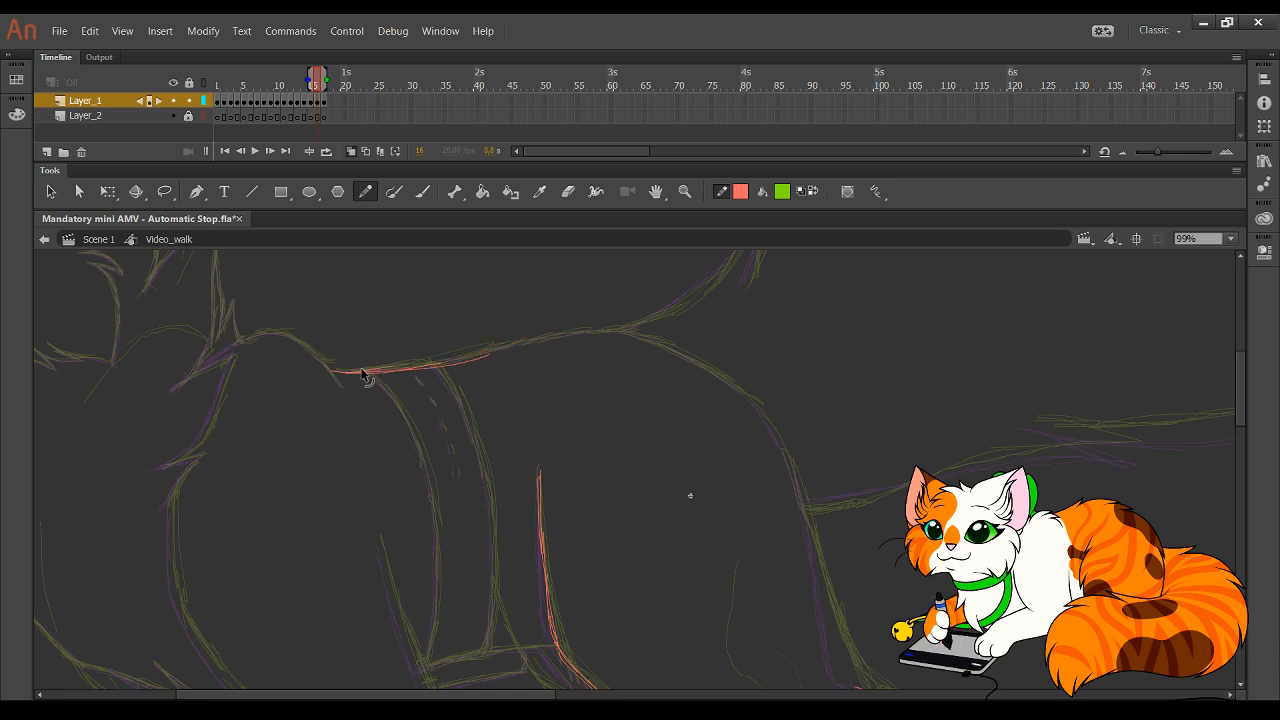
mouse_move(345, 373)
left_mouse_down()
mouse_move(574, 330)
mouse_move(537, 338)
mouse_move(611, 342)
mouse_move(578, 328)
mouse_move(655, 340)
mouse_move(612, 329)
mouse_move(755, 395)
mouse_move(709, 366)
mouse_move(772, 458)
left_mouse_up()
left_click_drag(806, 555, 661, 423)
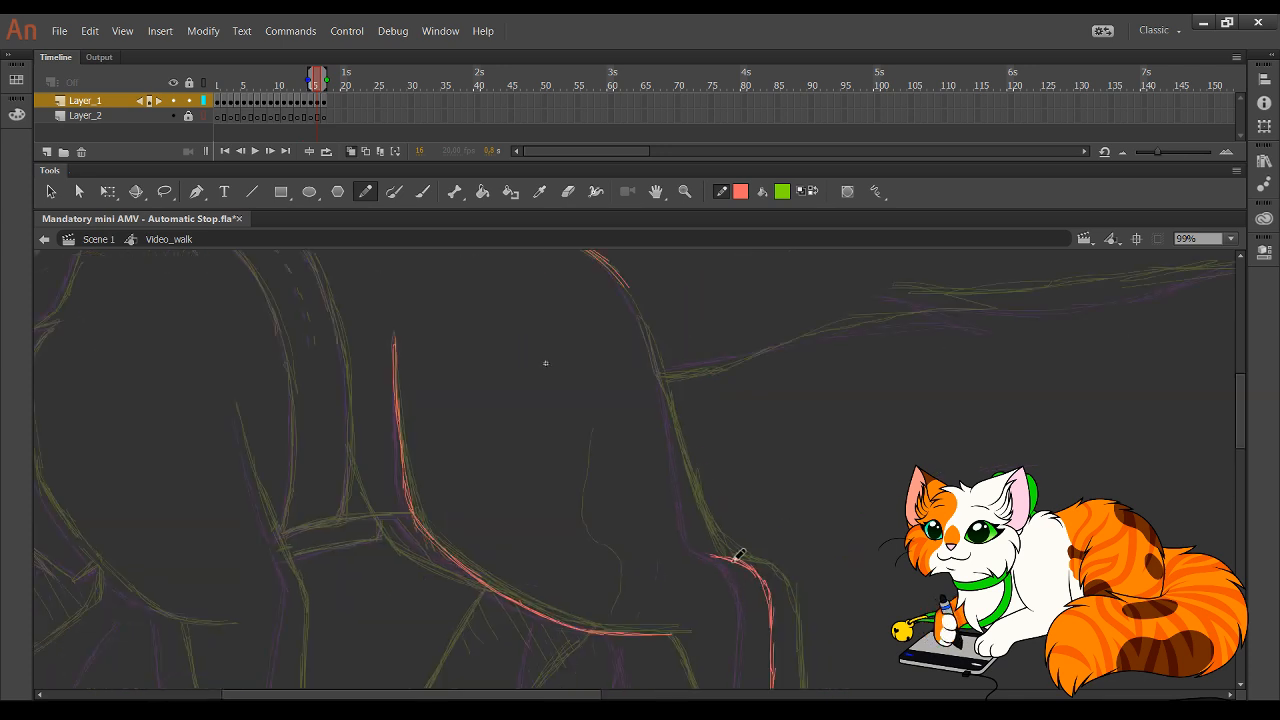
left_click_drag(722, 555, 678, 455)
mouse_move(702, 536)
left_mouse_down()
mouse_move(644, 314)
mouse_move(652, 346)
mouse_move(613, 257)
left_mouse_up()
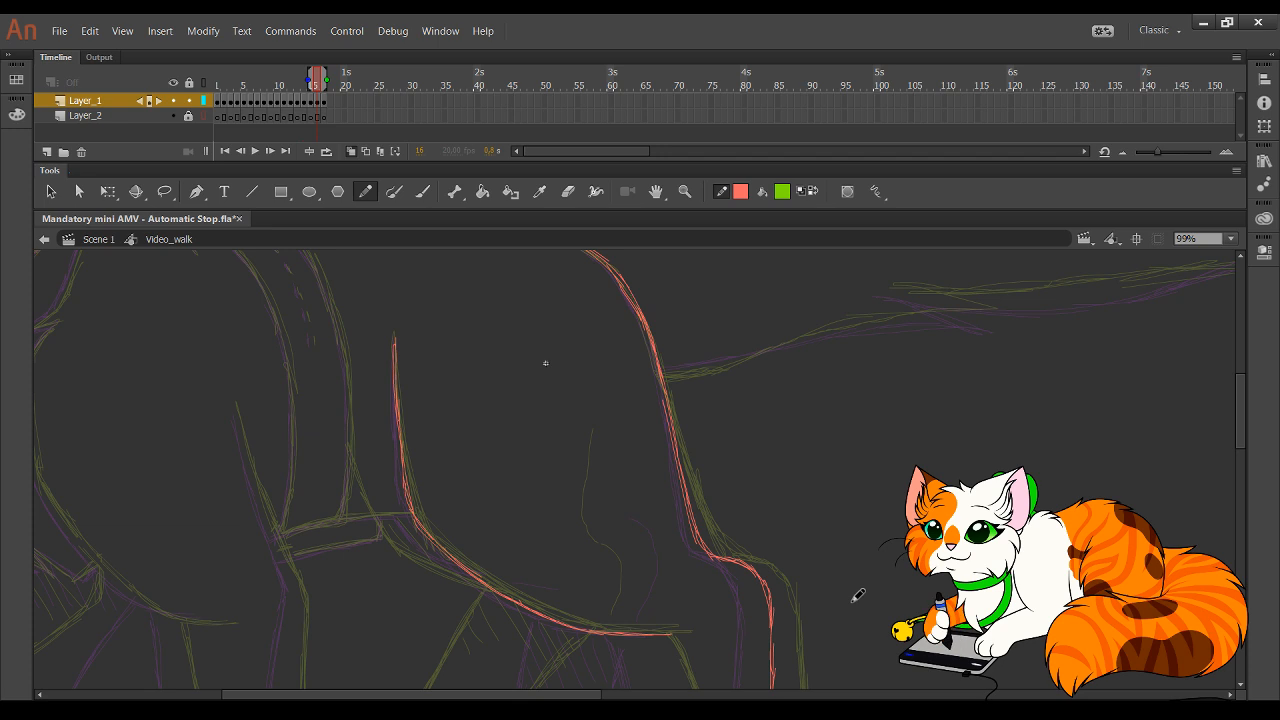
- Draw the near hind paw with its toe lines and the leg's front edge up to the belly
scroll(716, 545, "down", 5)
scroll(660, 520, "right", 2)
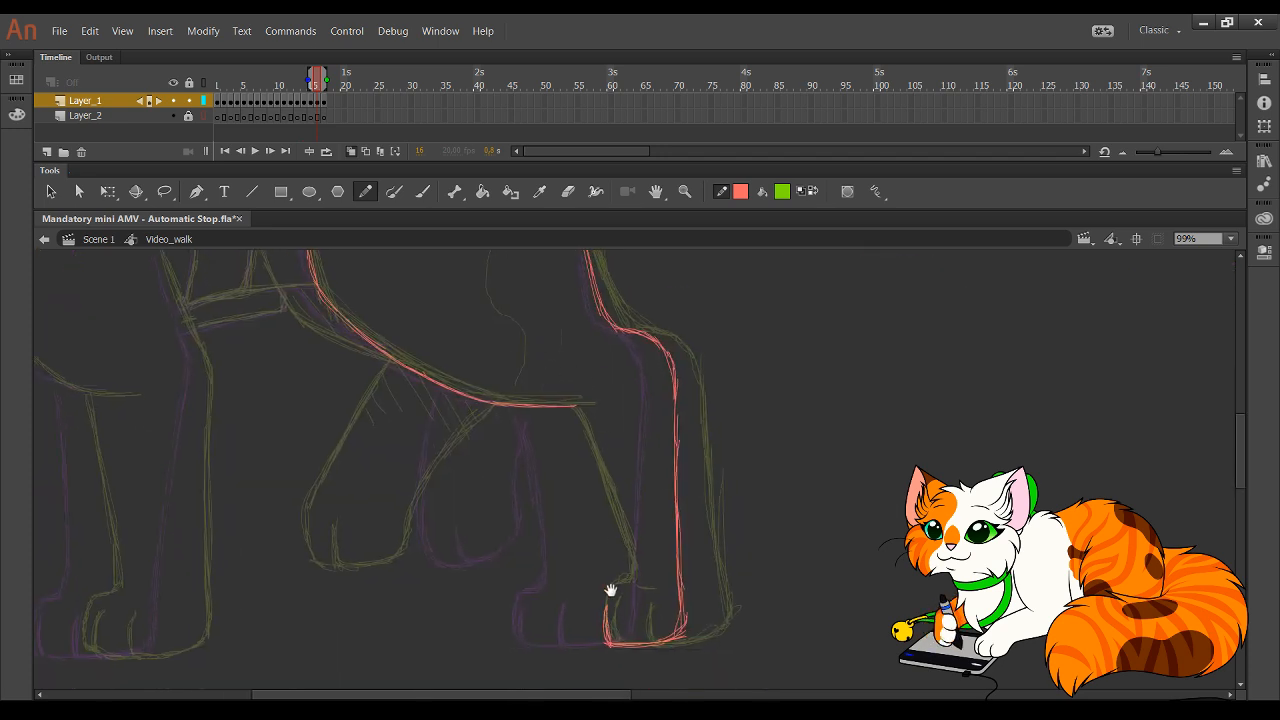
mouse_move(610, 590)
left_mouse_down()
mouse_move(575, 592)
mouse_move(578, 553)
mouse_move(592, 599)
mouse_move(578, 595)
mouse_move(648, 596)
left_mouse_up()
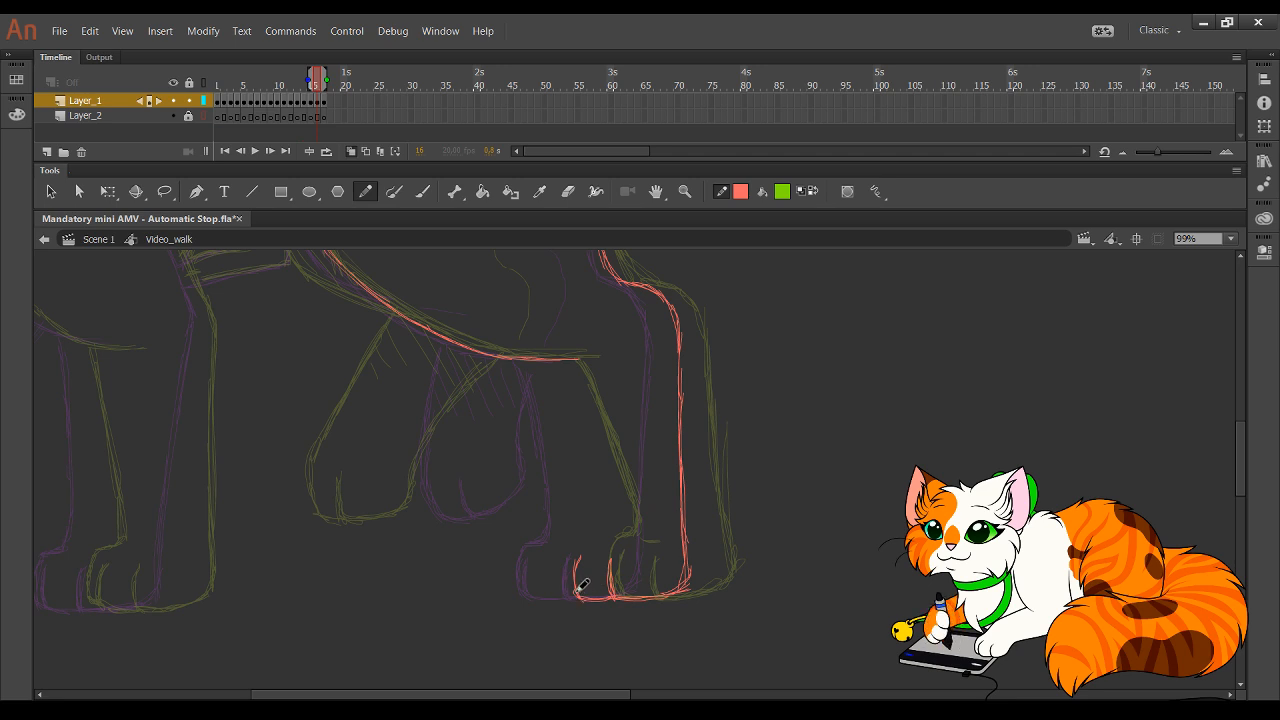
mouse_move(569, 584)
left_mouse_down()
mouse_move(583, 466)
mouse_move(562, 374)
mouse_move(575, 440)
left_mouse_up()
left_click_drag(553, 363, 576, 430)
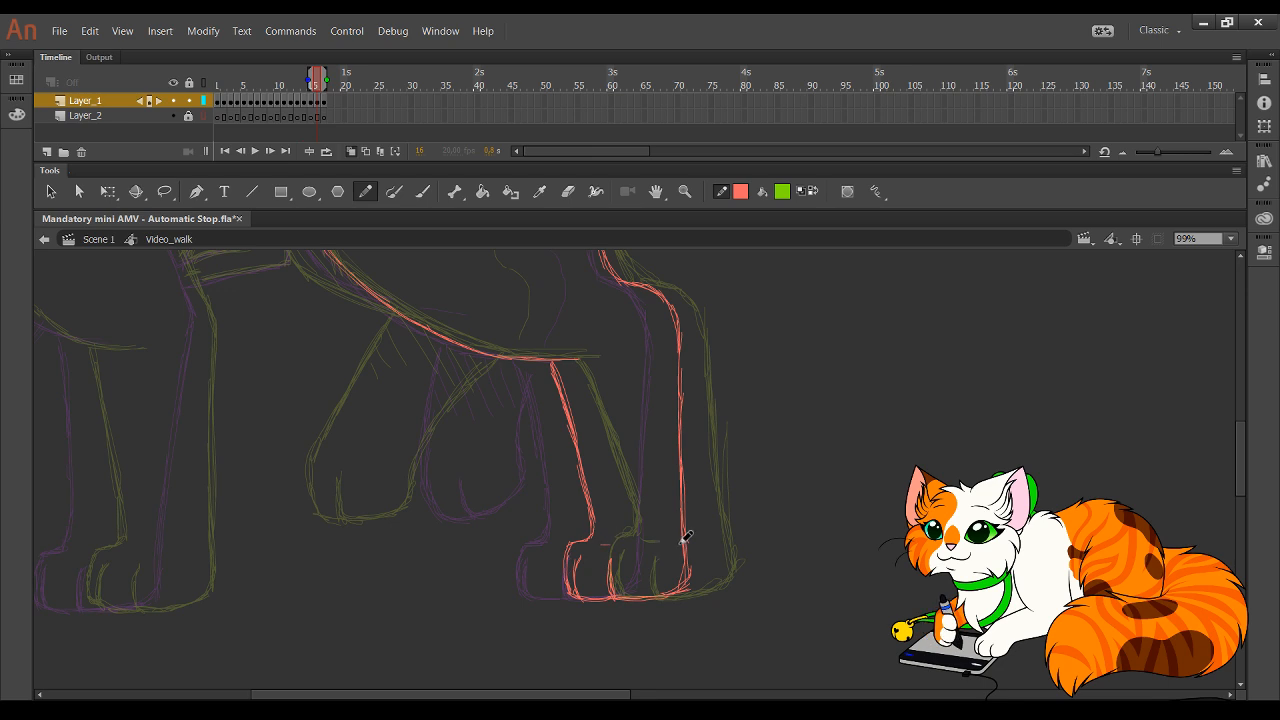
- Outline the lifted far hind leg and its paw between the onion-skinned positions
left_click_drag(433, 405, 607, 428)
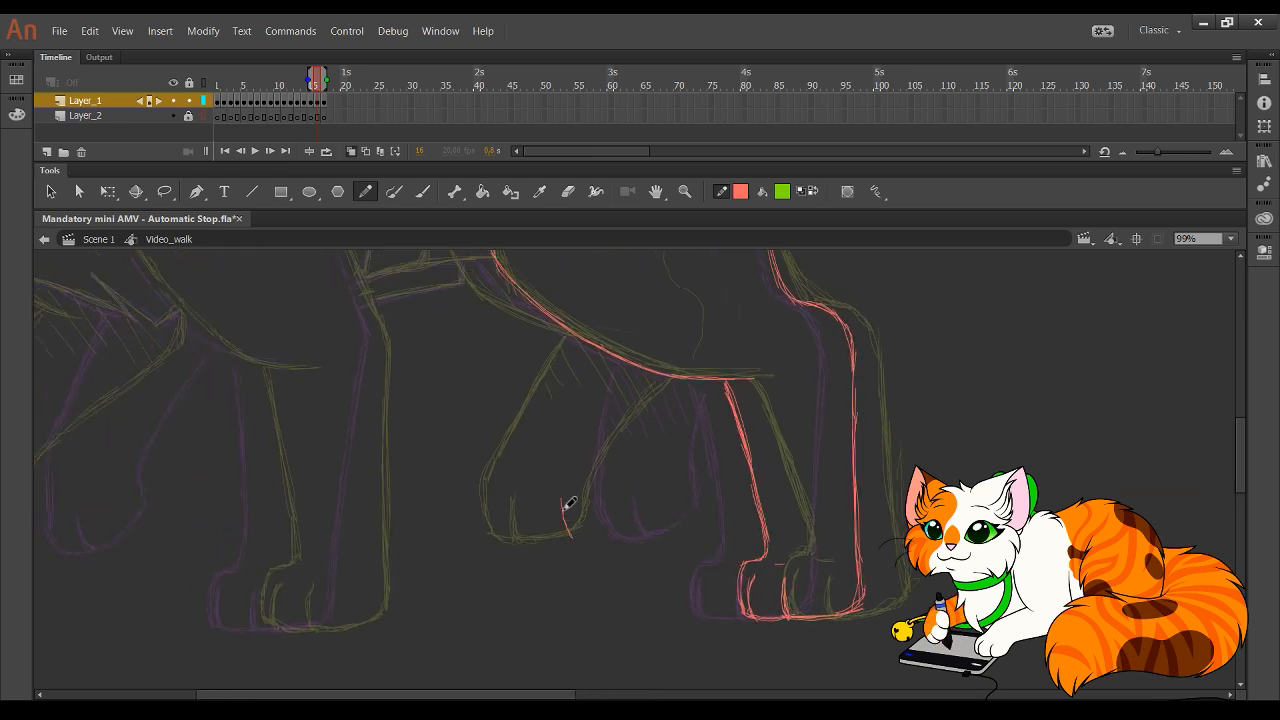
mouse_move(570, 503)
left_mouse_down()
mouse_move(566, 523)
mouse_move(615, 520)
mouse_move(686, 385)
left_mouse_up()
mouse_move(643, 449)
left_mouse_down()
mouse_move(690, 380)
mouse_move(662, 419)
left_mouse_up()
mouse_move(636, 478)
left_mouse_down()
mouse_move(626, 511)
mouse_move(556, 536)
mouse_move(530, 497)
mouse_move(546, 537)
mouse_move(533, 452)
mouse_move(575, 357)
left_mouse_up()
left_click_drag(533, 458, 579, 360)
key("ctrl+z")
key("ctrl+z")
mouse_move(538, 482)
left_mouse_down()
mouse_move(560, 406)
mouse_move(586, 357)
mouse_move(607, 349)
left_mouse_up()
- Draw the belly line from the elbow to the hind thigh and the curved front edge of the chest
left_click_drag(637, 434, 704, 612)
left_click_drag(441, 449, 566, 436)
mouse_move(459, 333)
left_mouse_down()
mouse_move(577, 540)
mouse_move(637, 494)
mouse_move(609, 311)
left_mouse_up()
mouse_move(337, 266)
left_mouse_down()
mouse_move(334, 326)
mouse_move(355, 389)
mouse_move(463, 506)
mouse_move(449, 503)
mouse_move(507, 515)
left_mouse_up()
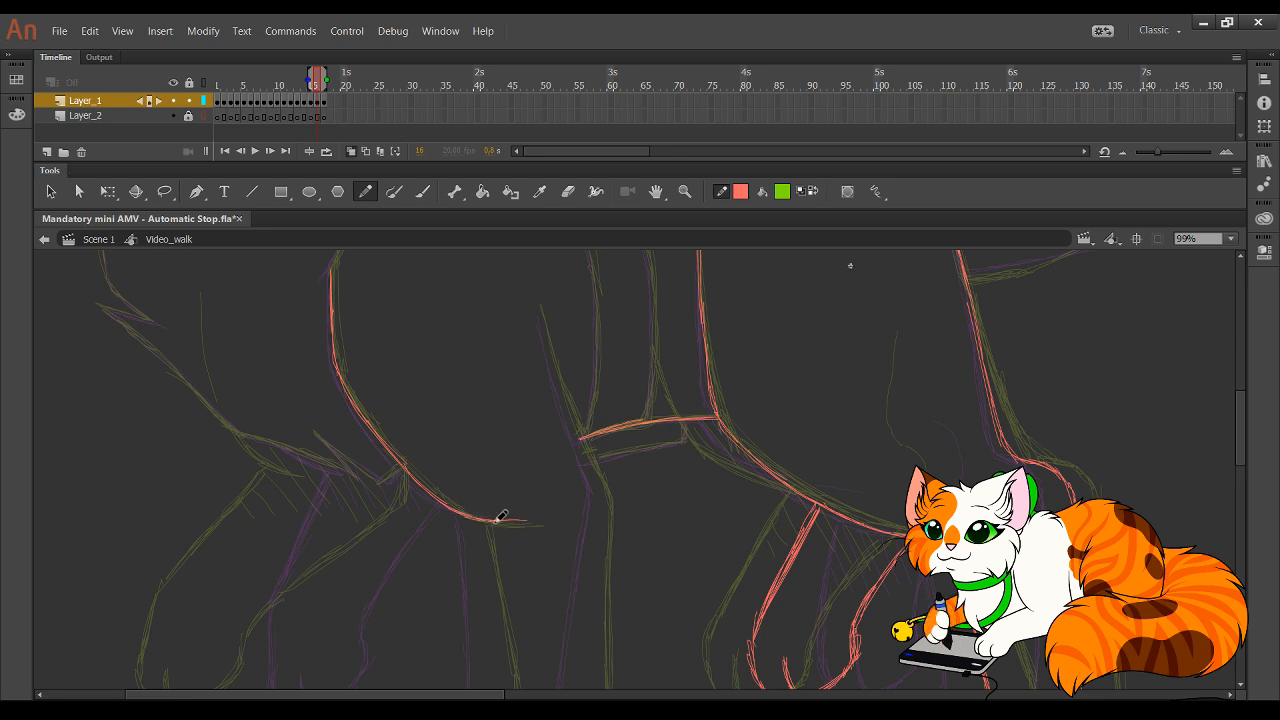
key("ctrl+z")
- Draw the near front paw's first toe and sole, and the leg's rear edge up past the elbow
left_click_drag(621, 419, 675, 178)
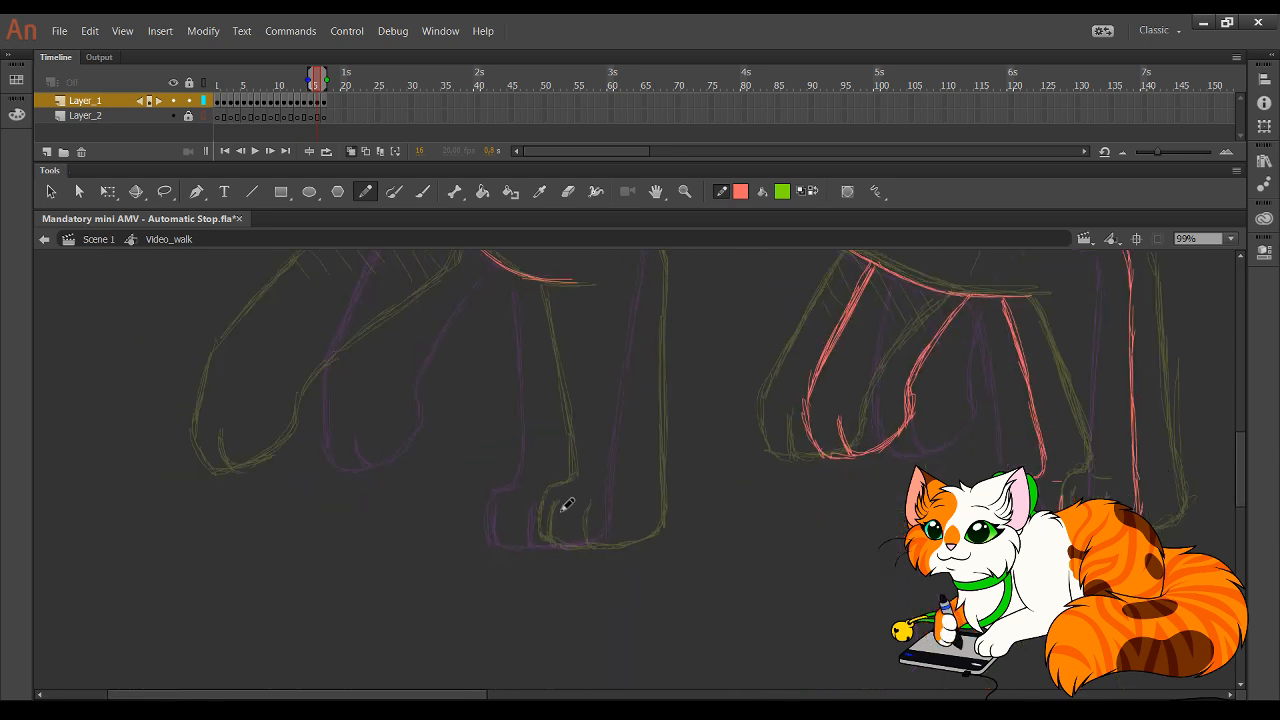
mouse_move(562, 554)
left_mouse_down()
mouse_move(565, 499)
mouse_move(566, 533)
left_mouse_up()
key("ctrl+z")
key("ctrl+z")
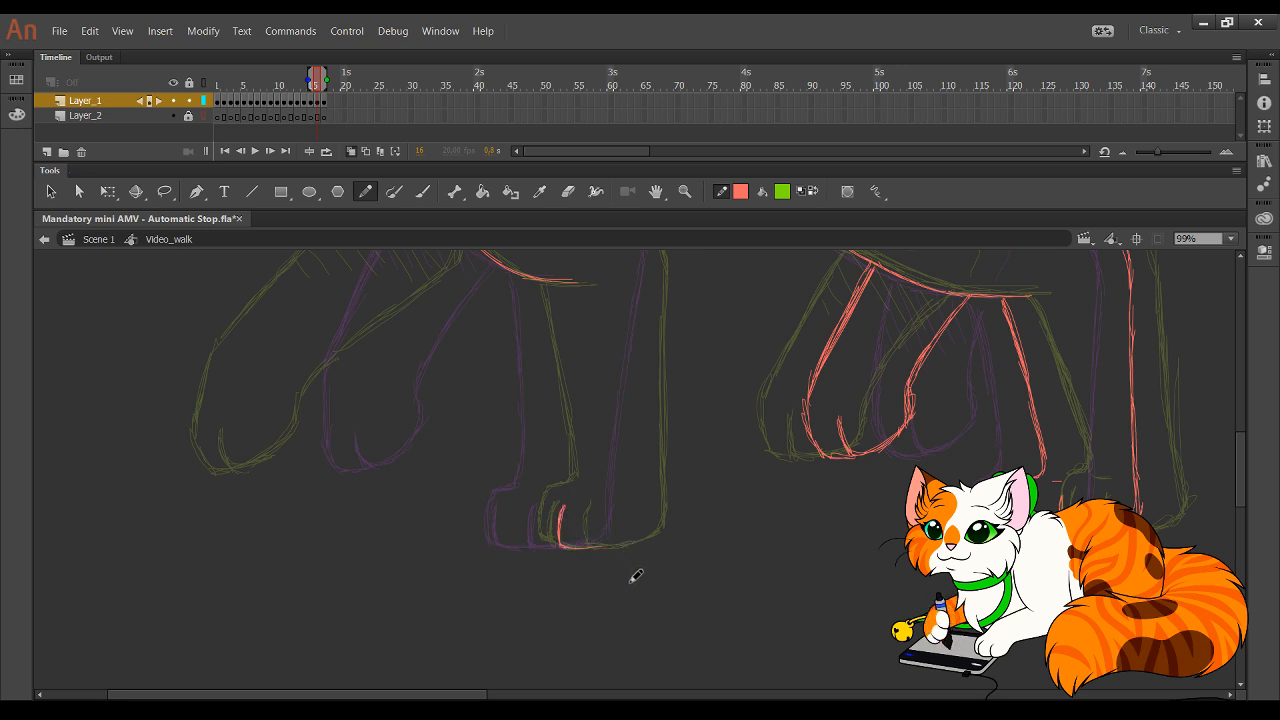
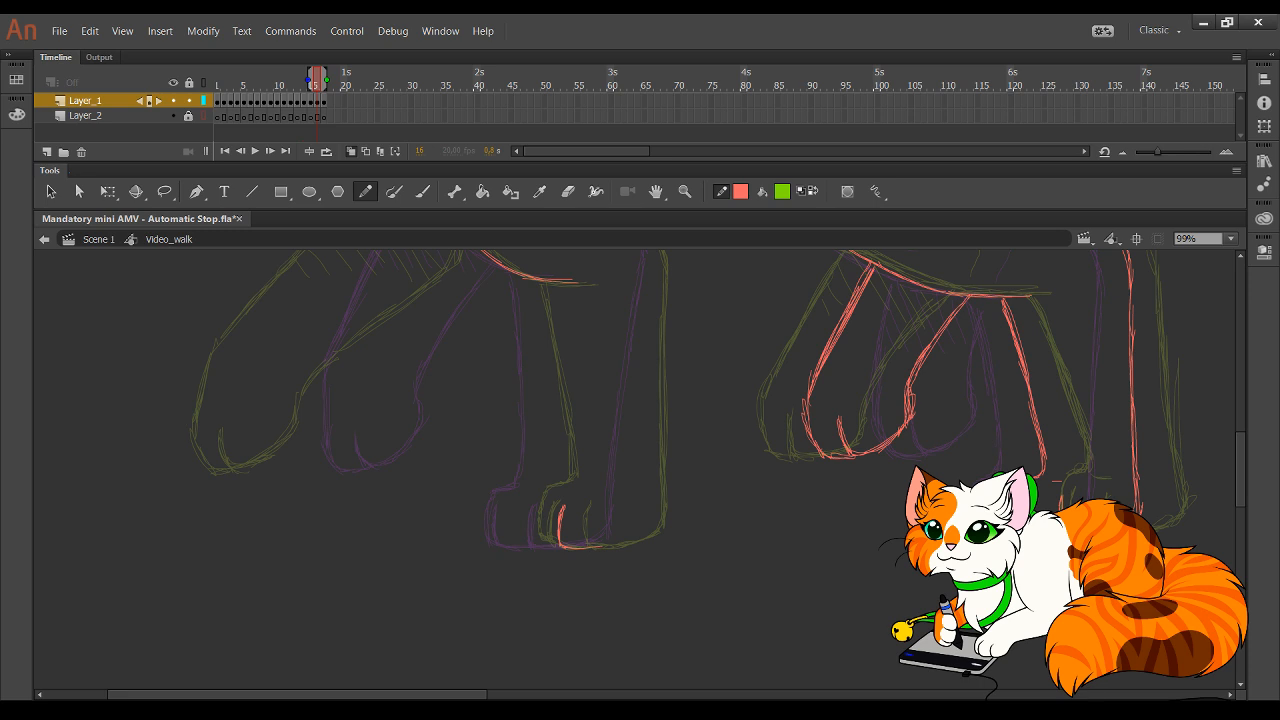
mouse_move(615, 526)
left_mouse_down()
mouse_move(629, 531)
mouse_move(590, 543)
mouse_move(636, 515)
mouse_move(651, 313)
left_mouse_up()
left_click_drag(649, 416, 660, 246)
scroll(663, 330, "up", 3)
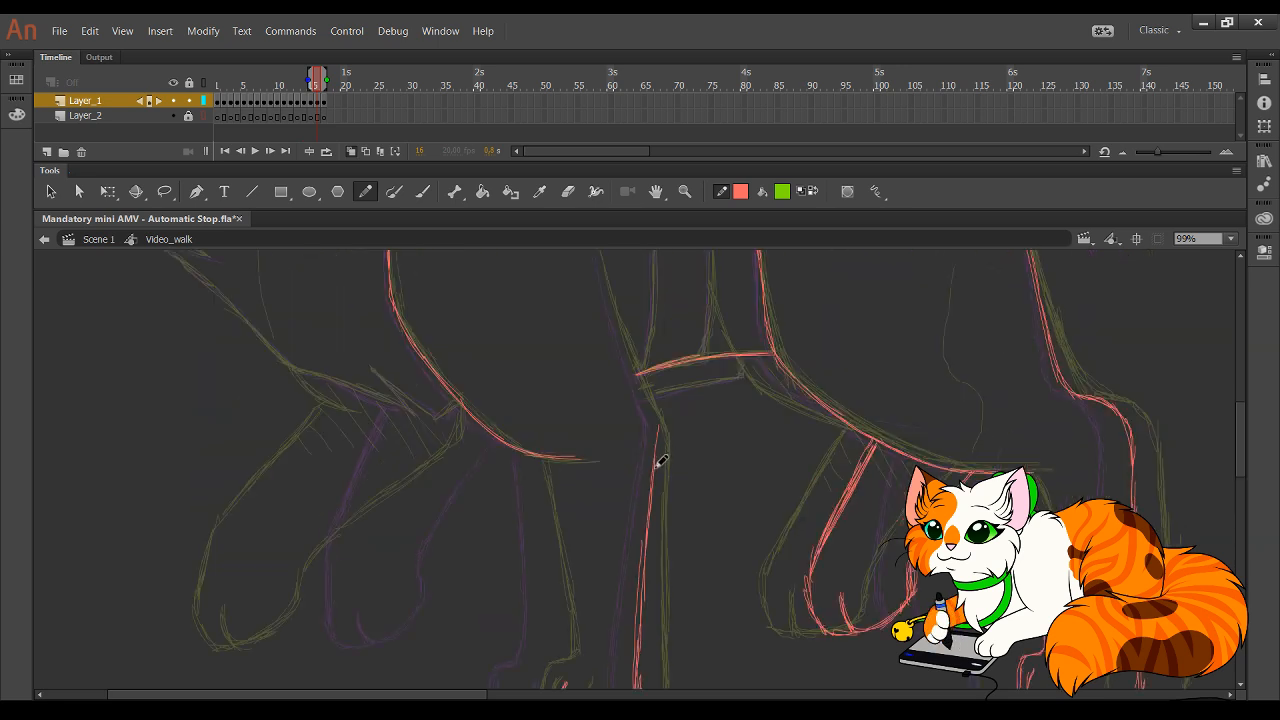
mouse_move(658, 430)
left_mouse_down()
mouse_move(626, 342)
mouse_move(660, 466)
left_mouse_up()
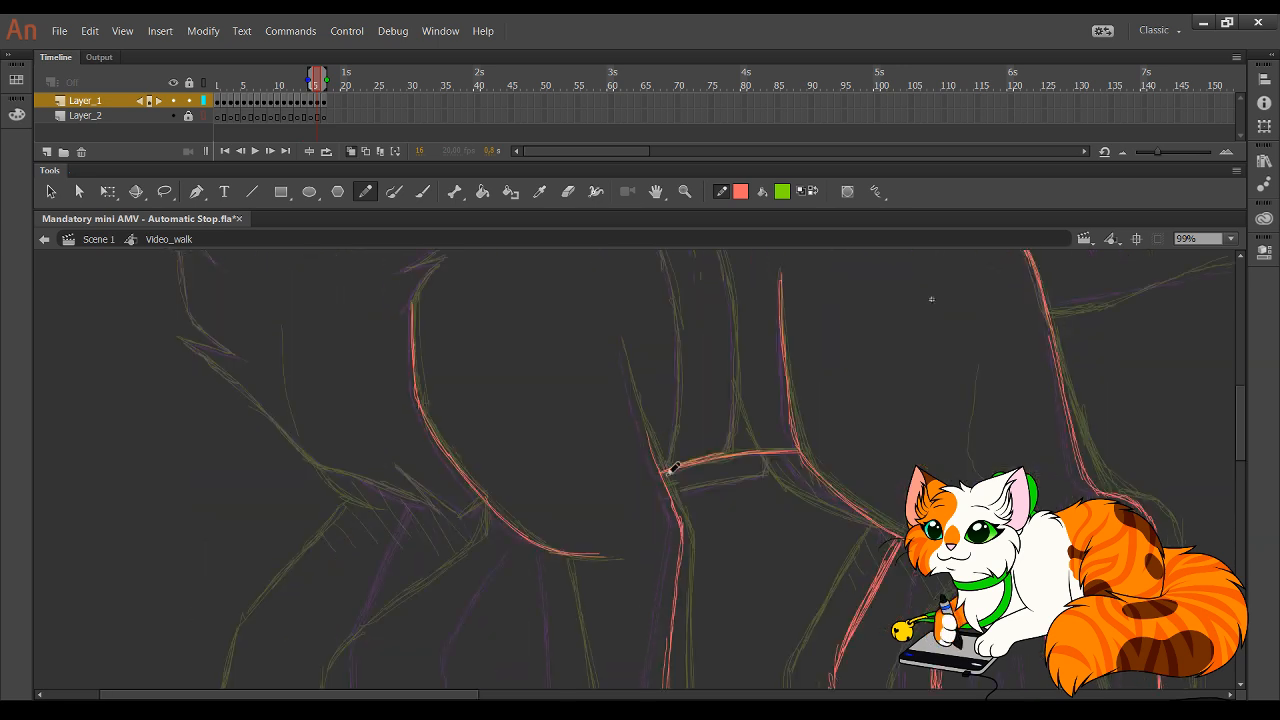
left_click_drag(678, 514, 648, 430)
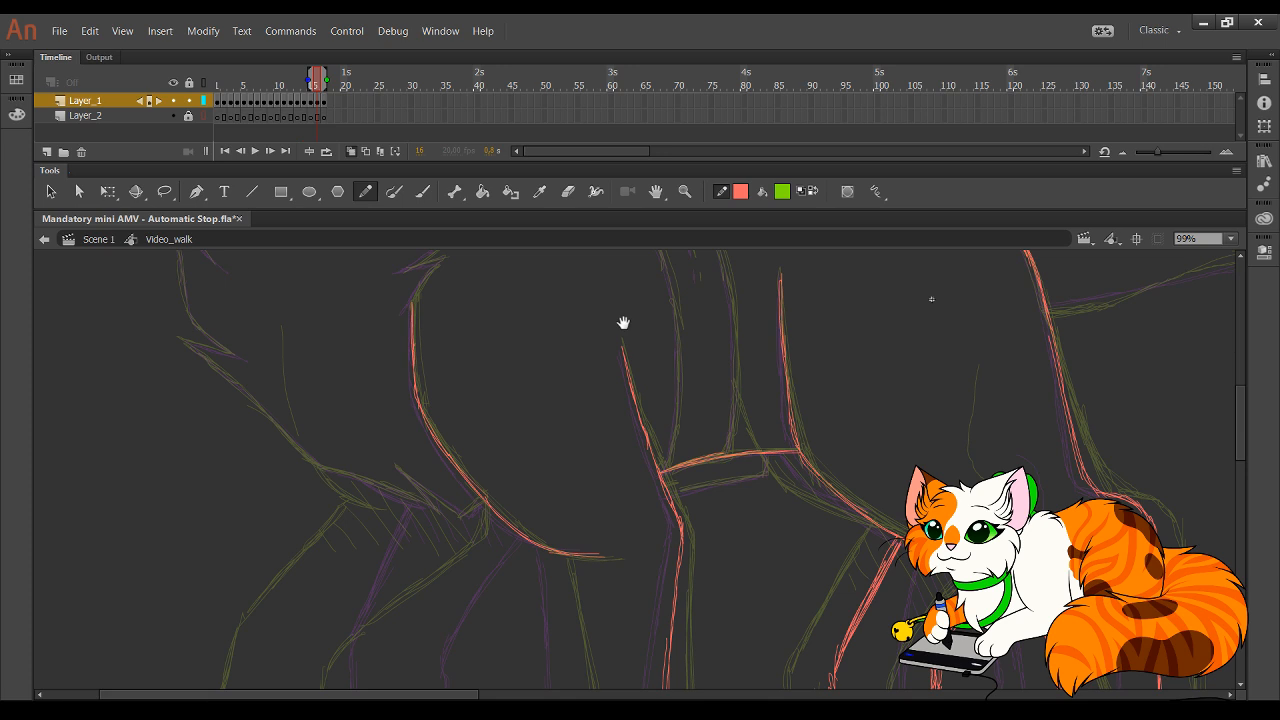
- Draw the shoulder hump from the neck fur to the start of the back line
left_click_drag(623, 320, 709, 523)
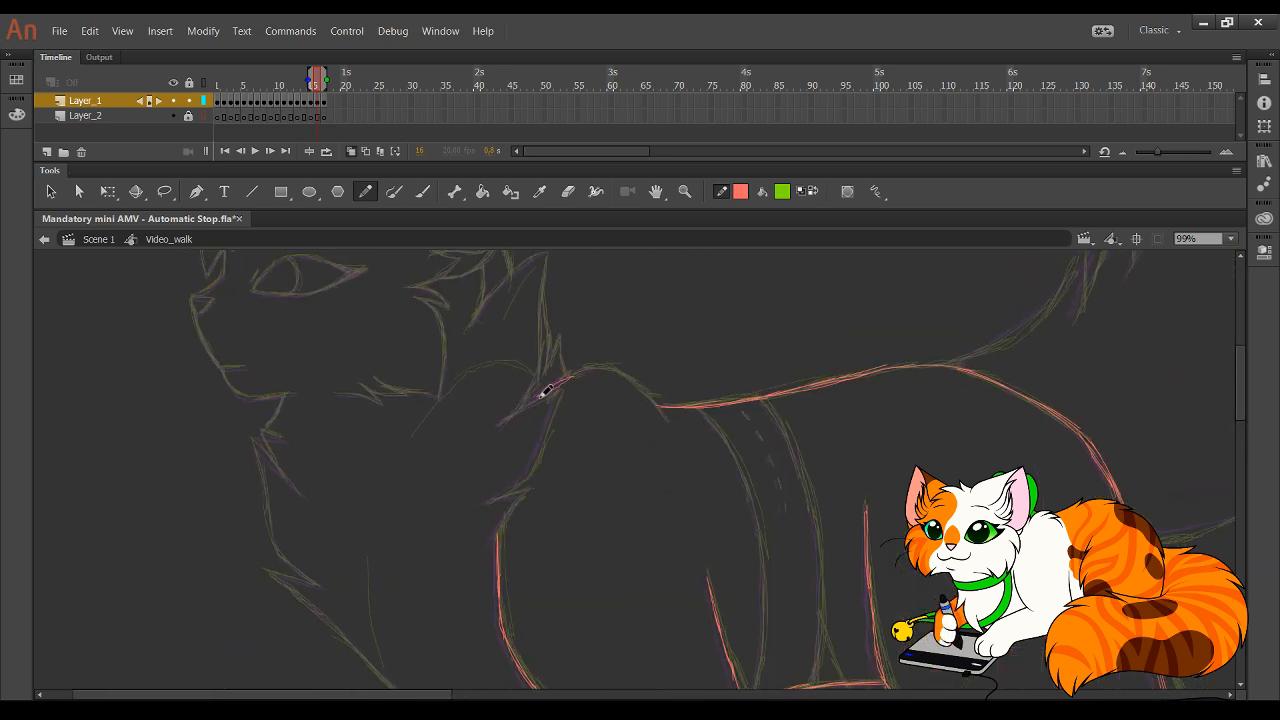
mouse_move(546, 392)
left_mouse_down()
mouse_move(595, 367)
mouse_move(631, 370)
left_mouse_up()
left_click_drag(616, 370, 667, 420)
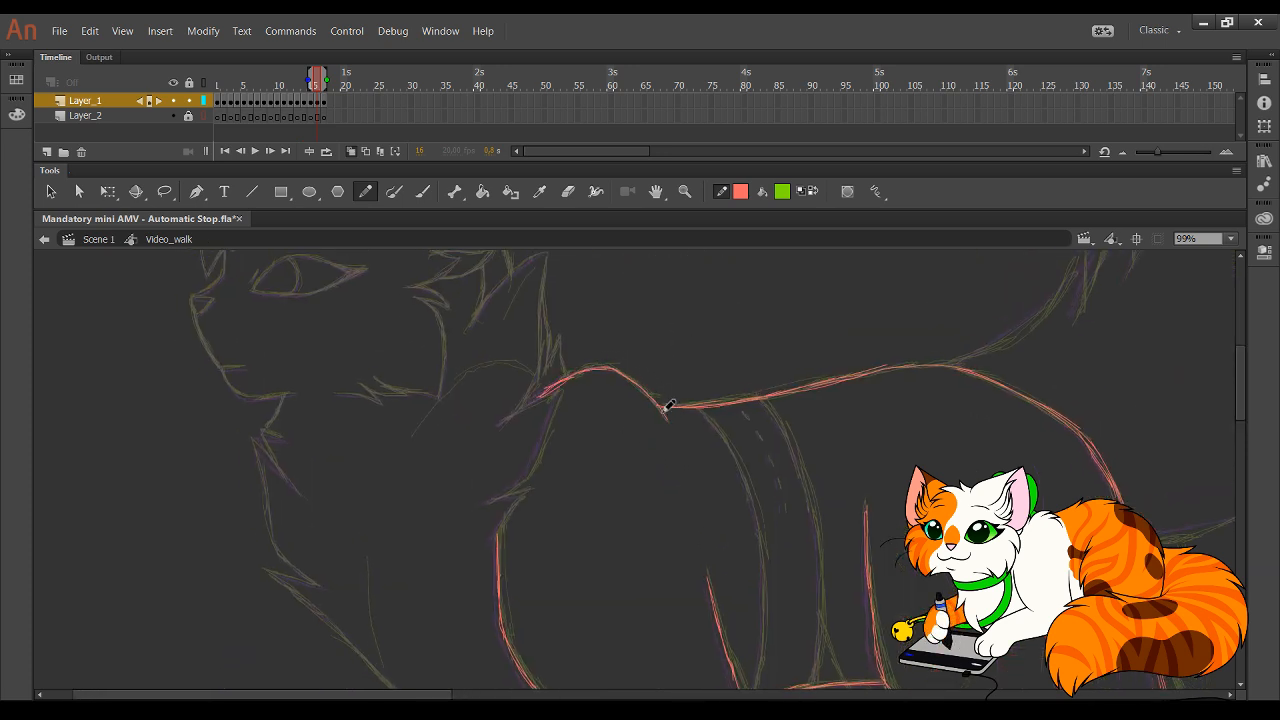
- Trace both edges of the torso band from back to belly and add the short dashes between them
left_click_drag(748, 639, 652, 553)
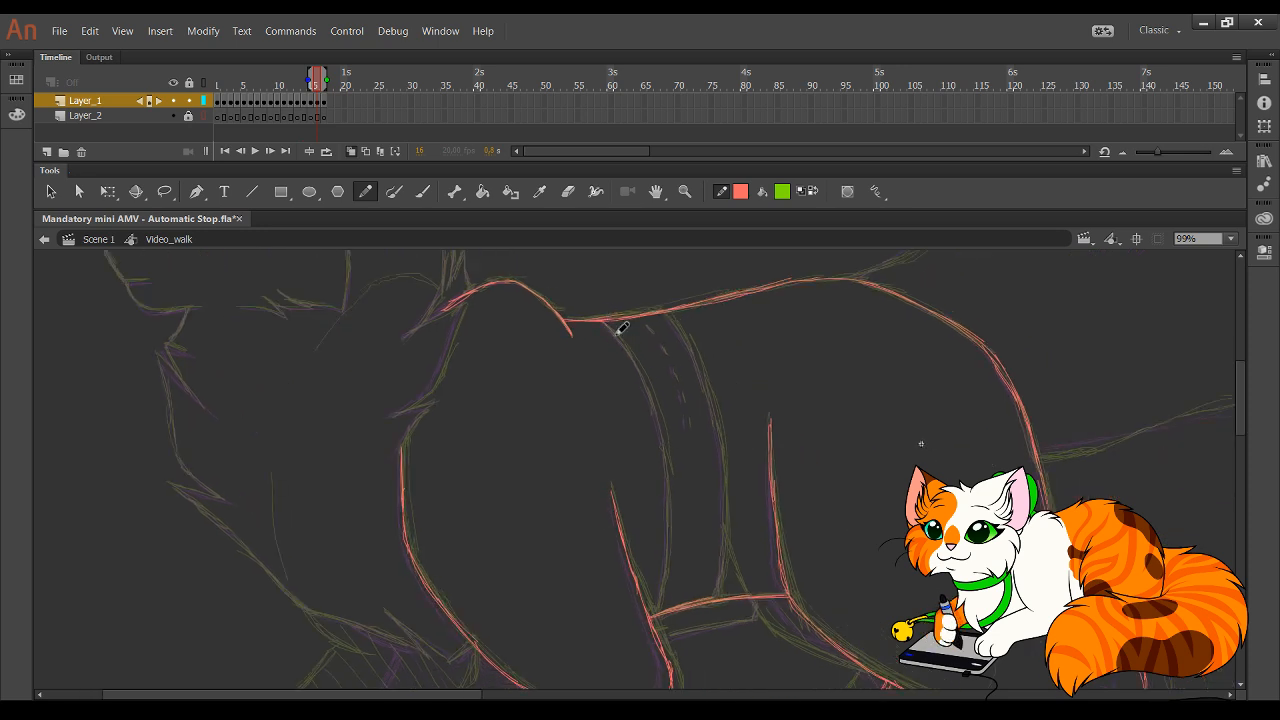
mouse_move(620, 328)
left_mouse_down()
mouse_move(652, 390)
mouse_move(640, 363)
mouse_move(671, 479)
mouse_move(668, 437)
mouse_move(660, 602)
left_mouse_up()
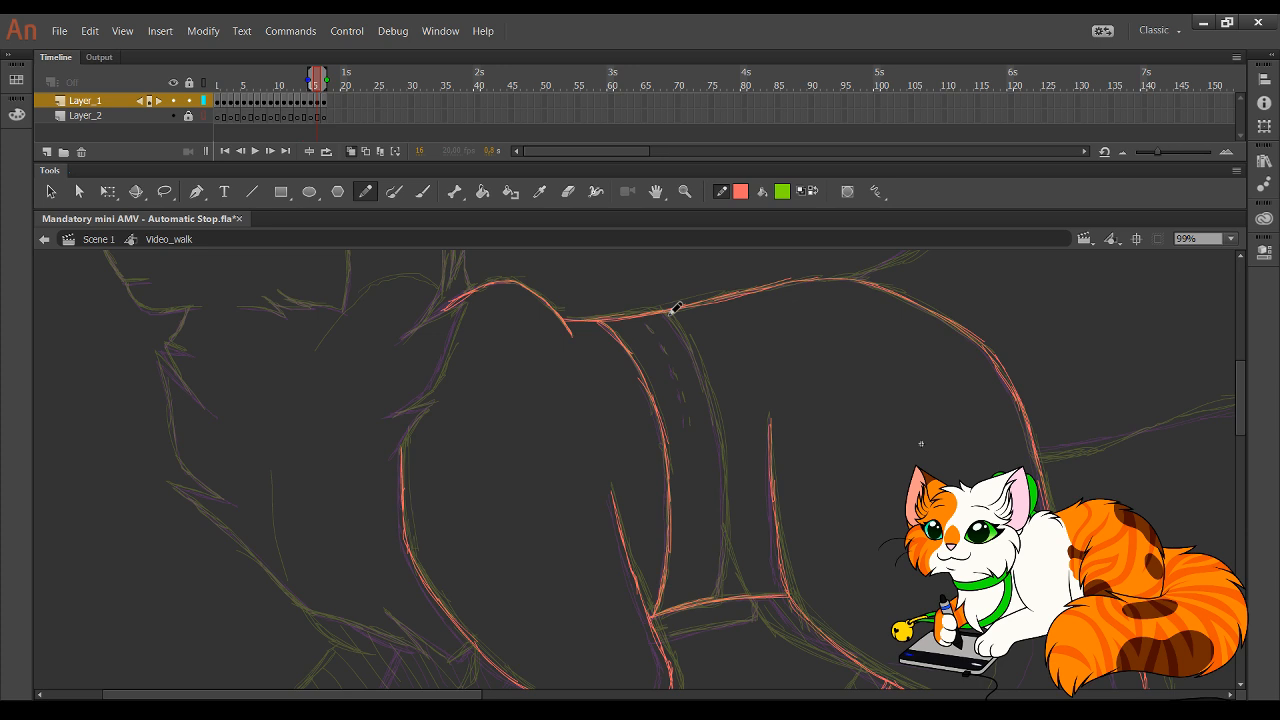
mouse_move(675, 308)
left_mouse_down()
mouse_move(716, 396)
mouse_move(682, 331)
mouse_move(716, 405)
mouse_move(729, 571)
left_mouse_up()
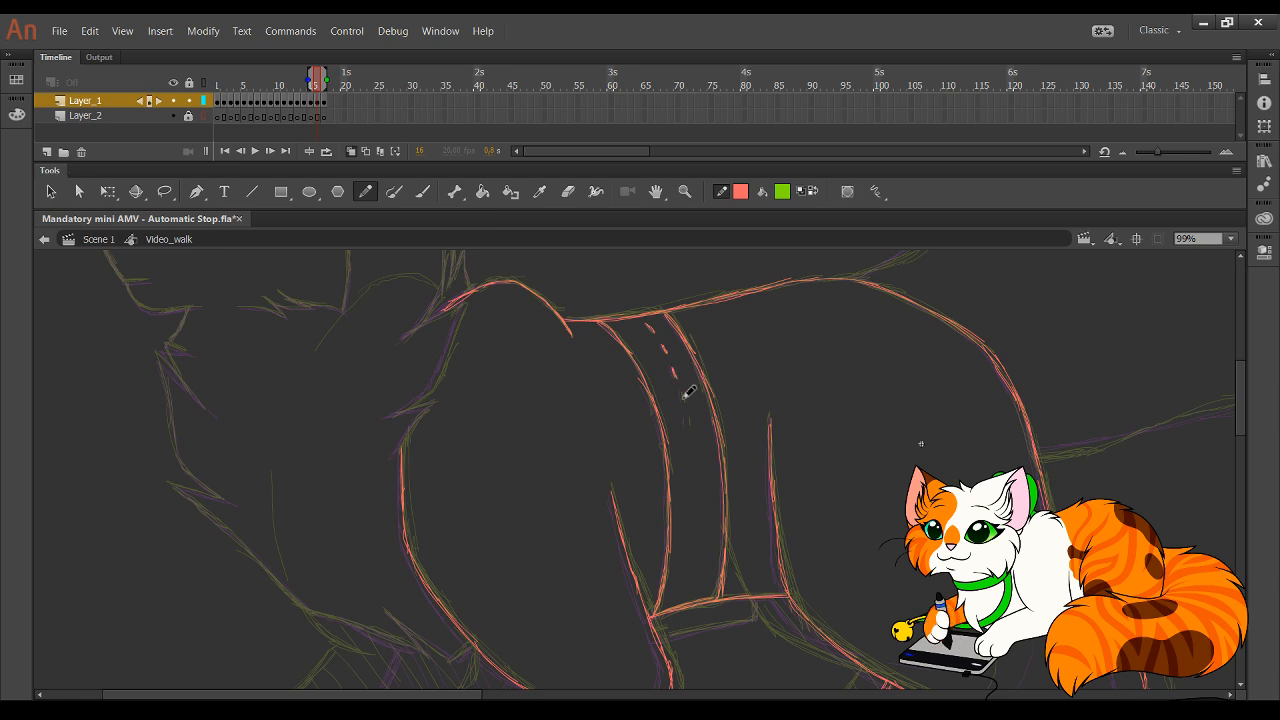
- Hatch the top of the far hind leg and outline the narrow strip beneath the belly line
mouse_move(728, 614)
left_mouse_down()
mouse_move(649, 523)
mouse_move(645, 419)
left_mouse_up()
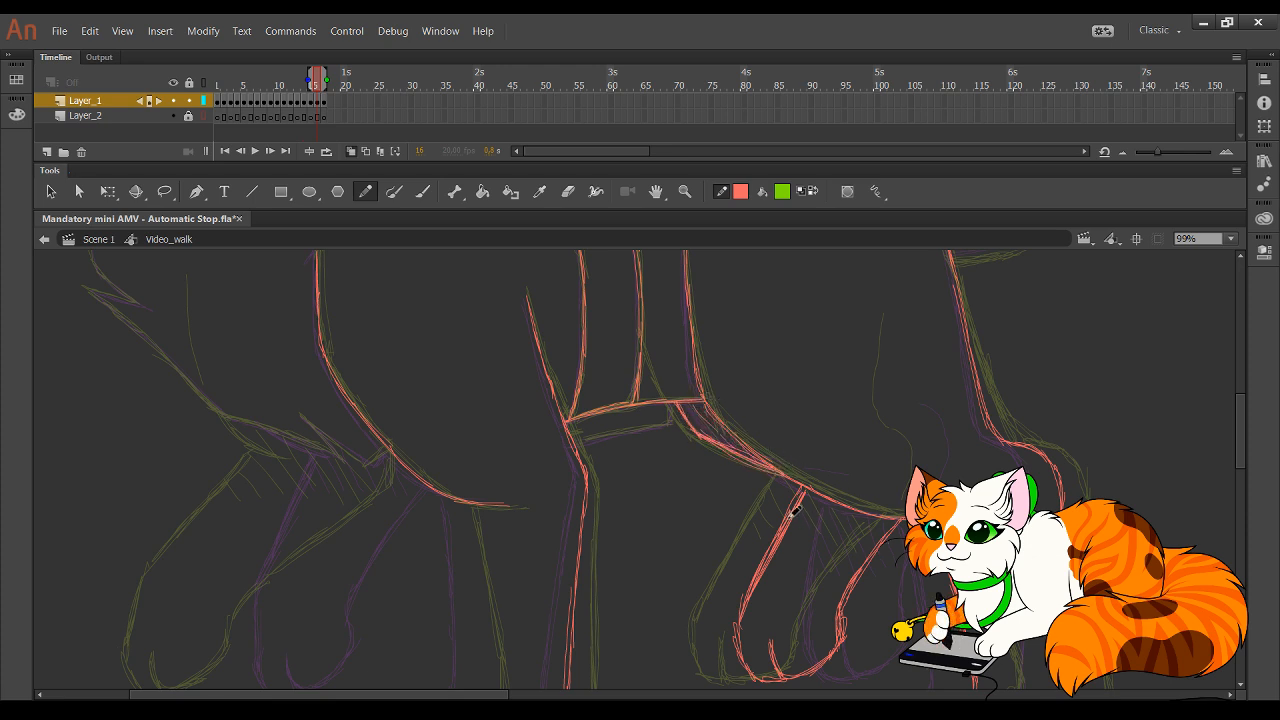
mouse_move(796, 508)
left_mouse_down()
mouse_move(831, 536)
mouse_move(830, 507)
mouse_move(844, 502)
mouse_move(896, 532)
left_mouse_up()
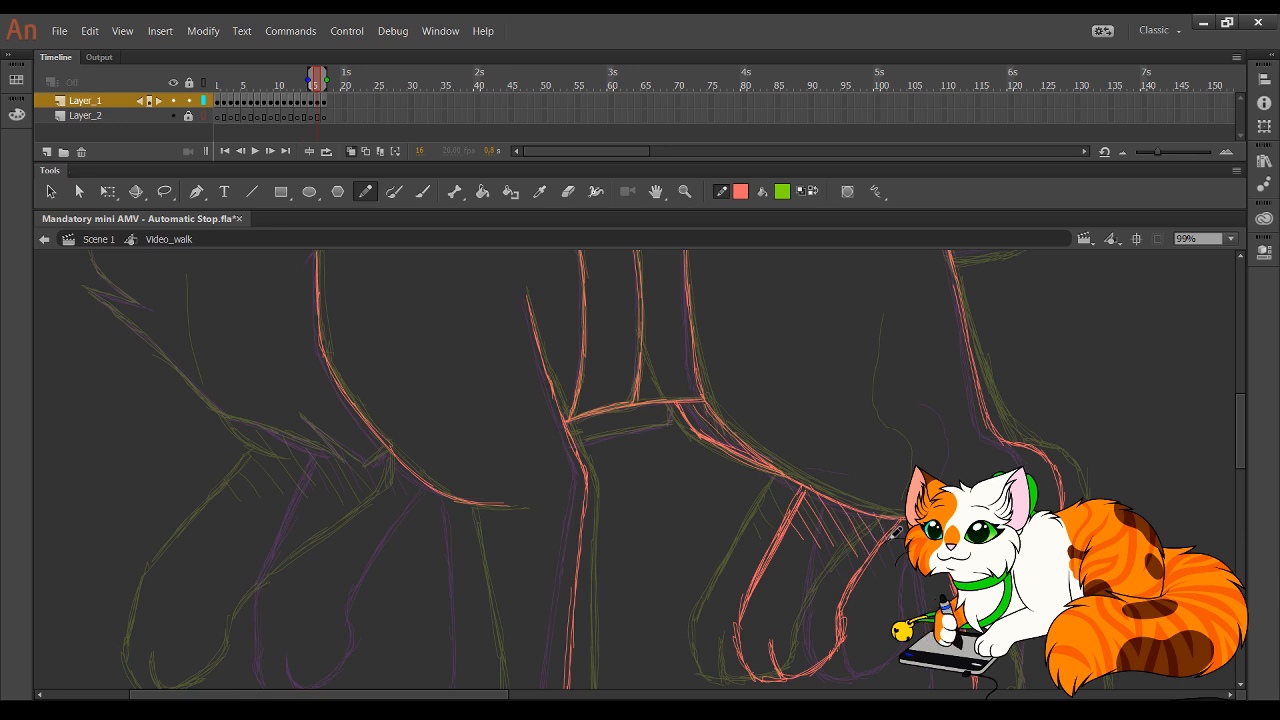
left_click_drag(572, 439, 662, 424)
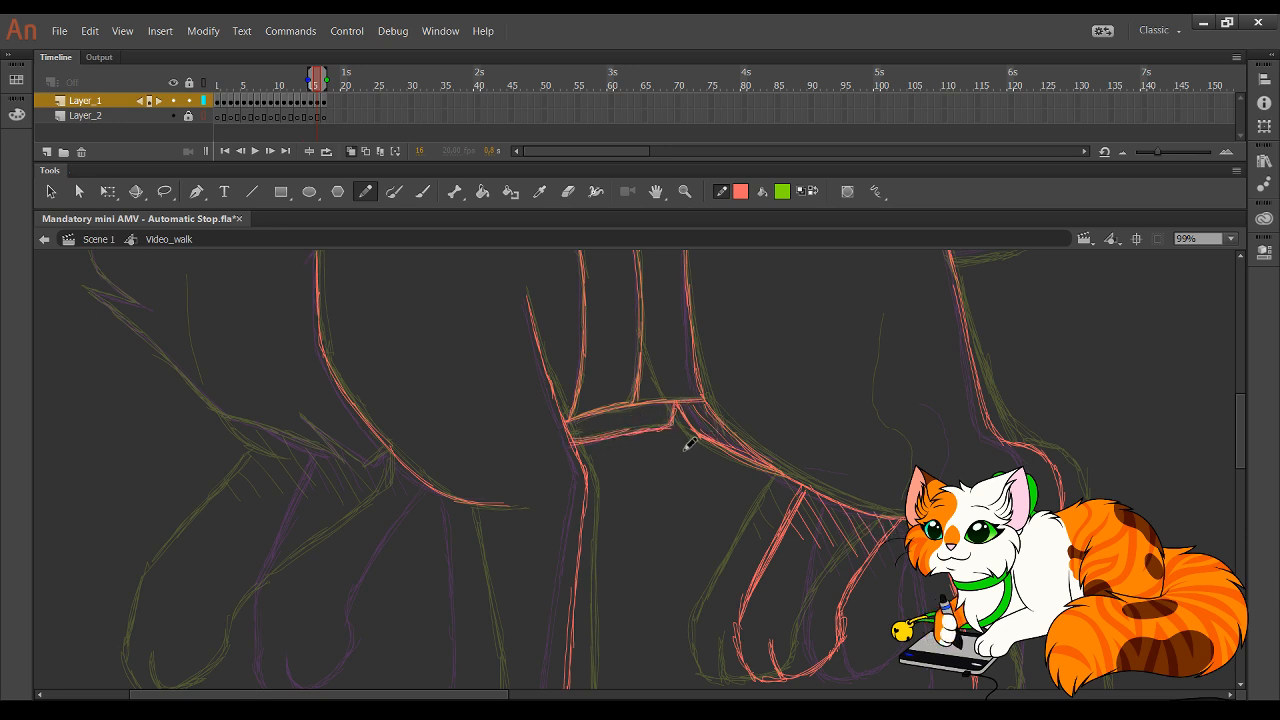
- Complete the near front paw's toes and draw the leg's front edge up to the chest
mouse_move(619, 546)
left_mouse_down()
mouse_move(731, 334)
mouse_move(776, 279)
left_mouse_up()
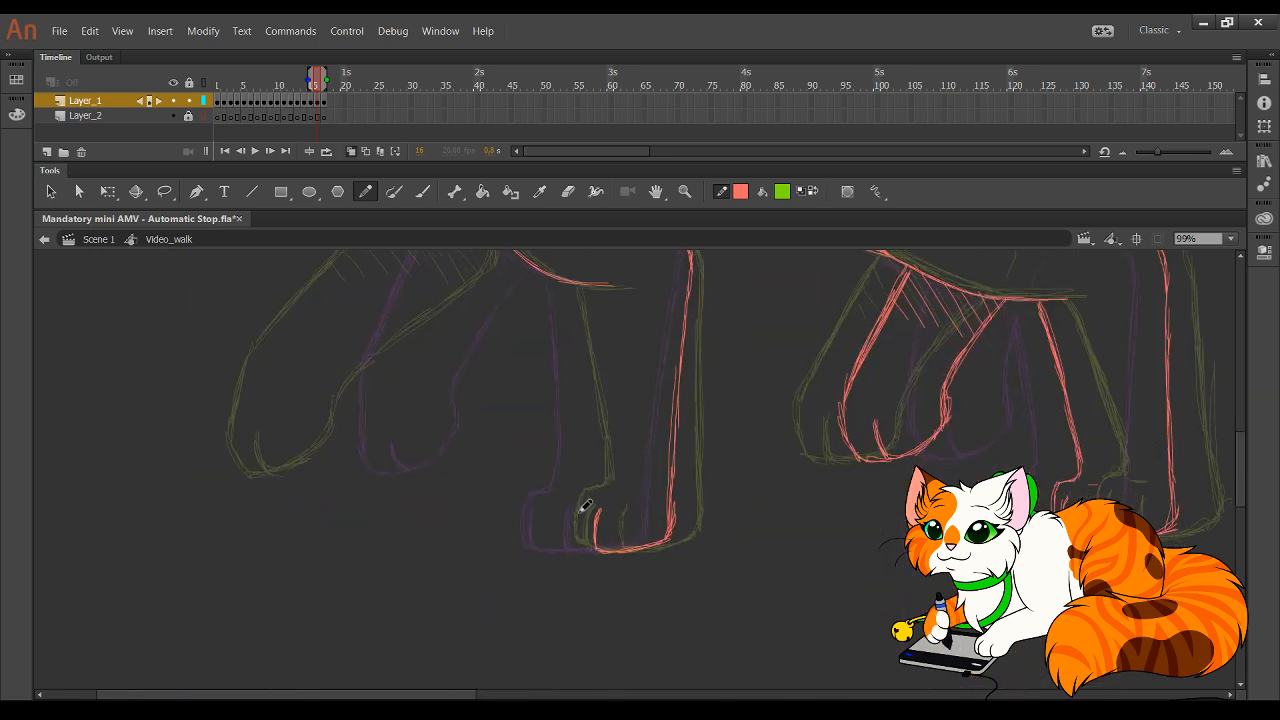
mouse_move(556, 546)
left_mouse_down()
mouse_move(558, 514)
mouse_move(560, 539)
mouse_move(569, 519)
mouse_move(561, 544)
mouse_move(564, 504)
mouse_move(563, 538)
mouse_move(598, 548)
mouse_move(570, 548)
mouse_move(563, 527)
mouse_move(564, 548)
mouse_move(567, 503)
mouse_move(561, 546)
left_mouse_up()
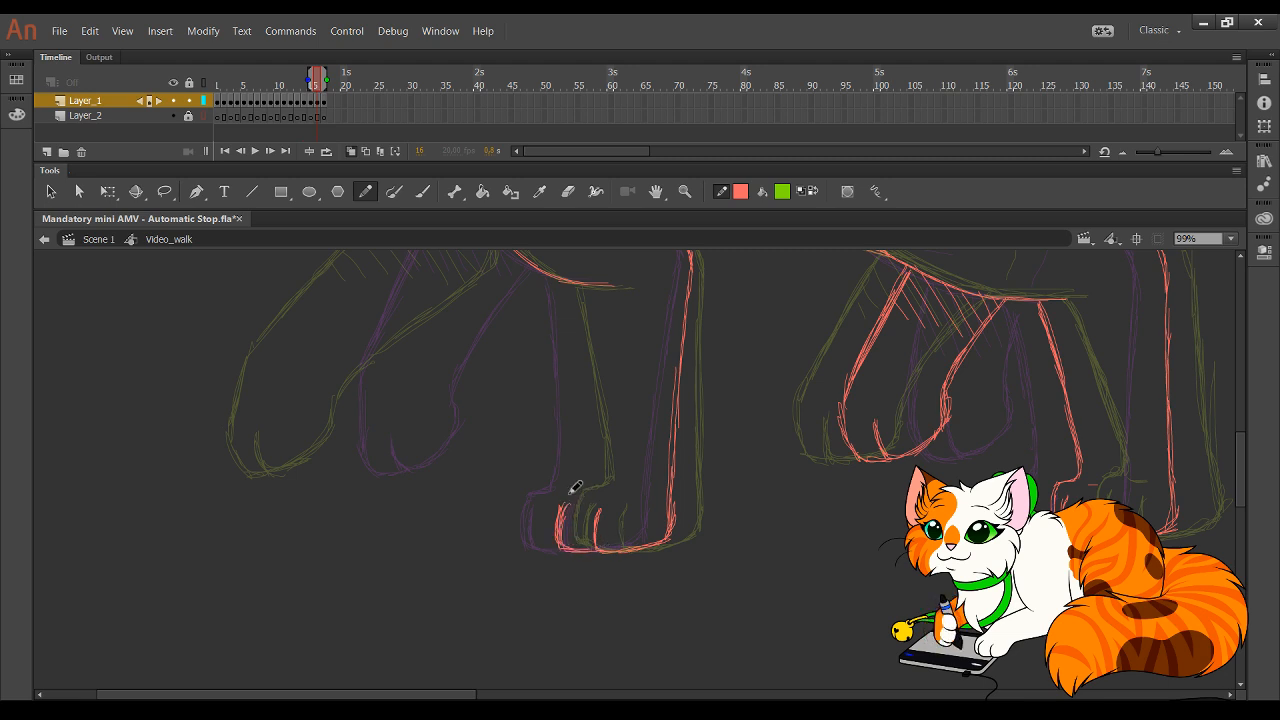
mouse_move(539, 492)
left_mouse_down()
mouse_move(576, 543)
mouse_move(559, 546)
mouse_move(555, 530)
left_mouse_up()
key("Delete")
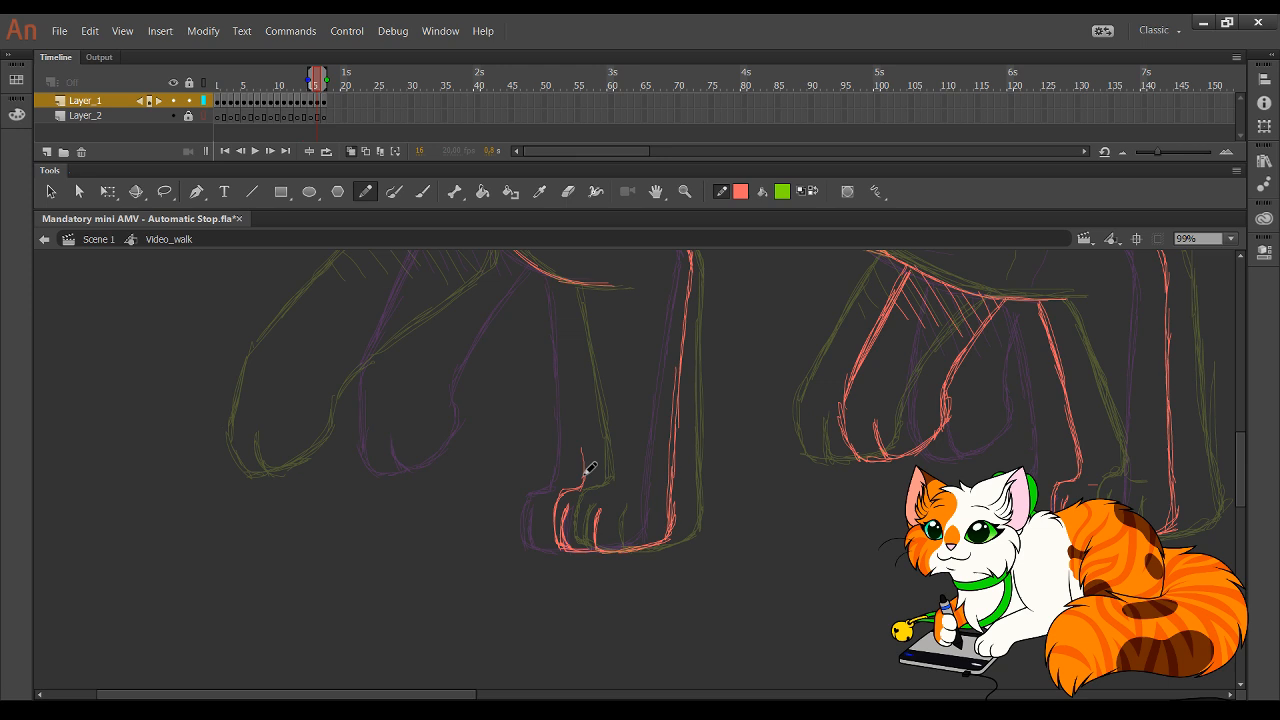
left_click_drag(583, 468, 575, 306)
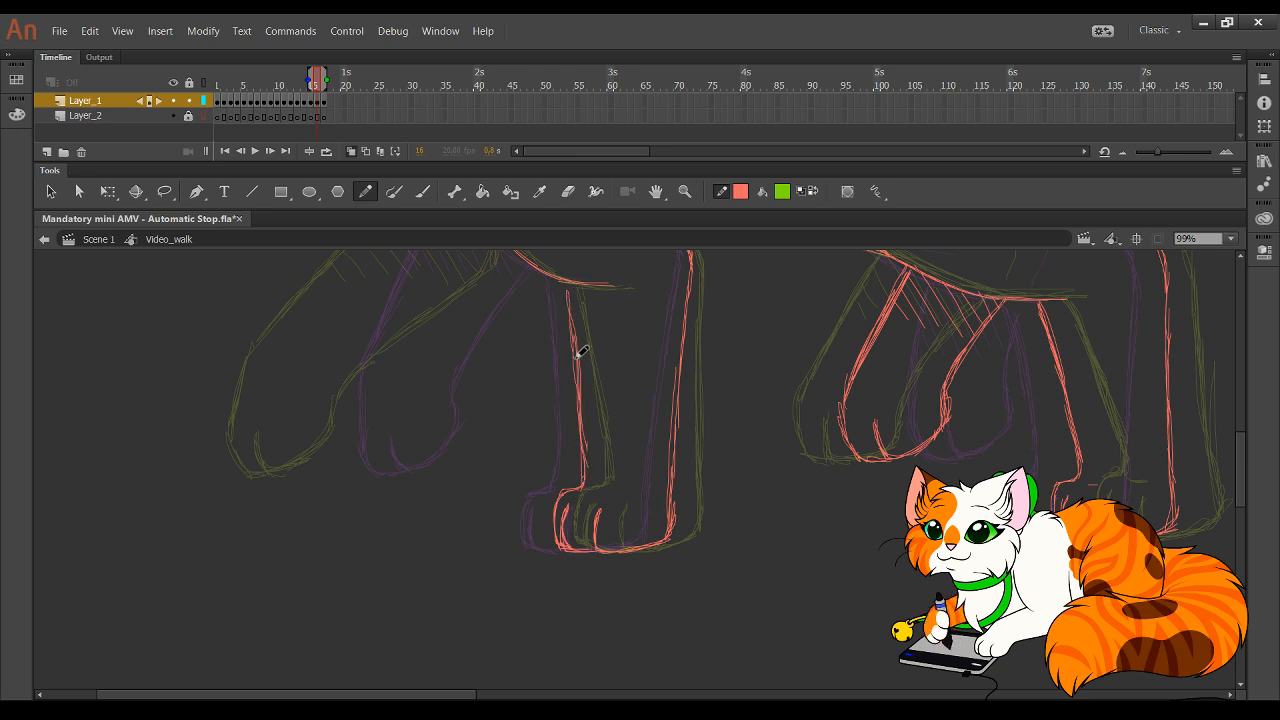
left_click_drag(574, 352, 567, 280)
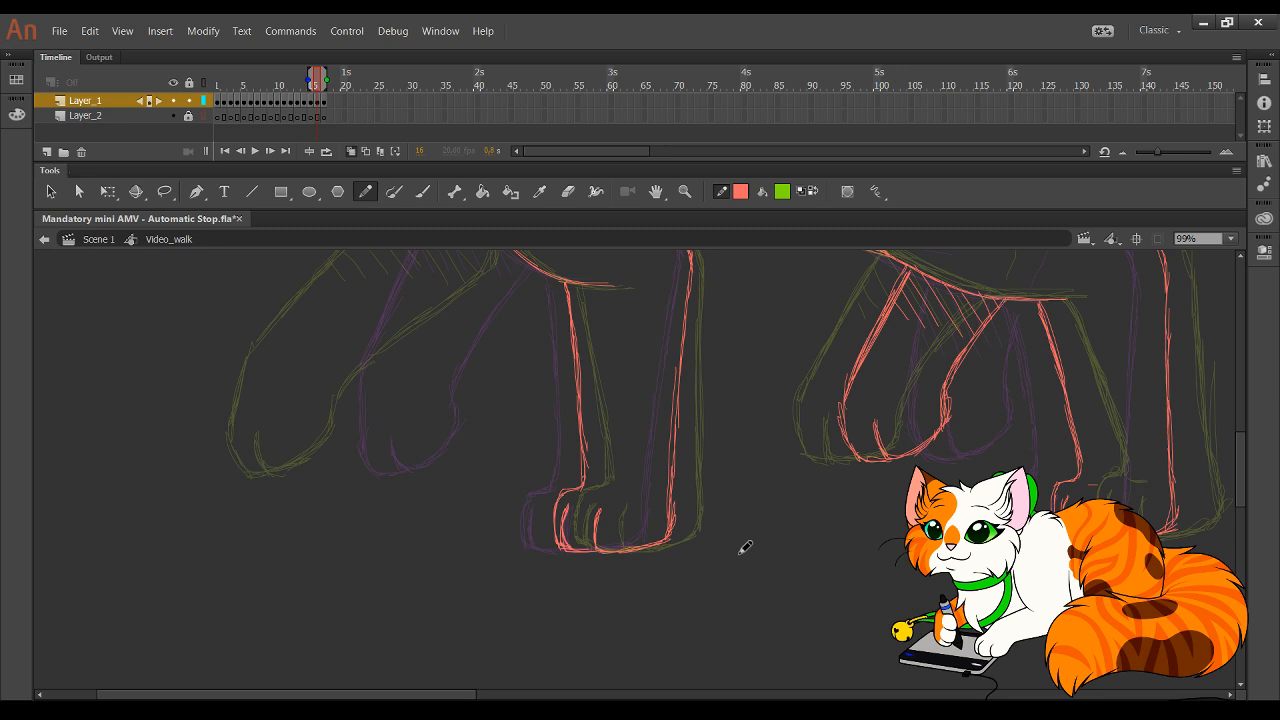
- Draw the tail's lower edge from the rump outward, with its jagged fur tufts near the middle and the tip
mouse_move(775, 275)
left_mouse_down()
mouse_move(620, 503)
mouse_move(634, 621)
left_mouse_up()
mouse_move(781, 454)
left_mouse_down()
mouse_move(777, 486)
mouse_move(357, 436)
left_mouse_up()
left_click_drag(561, 510, 440, 663)
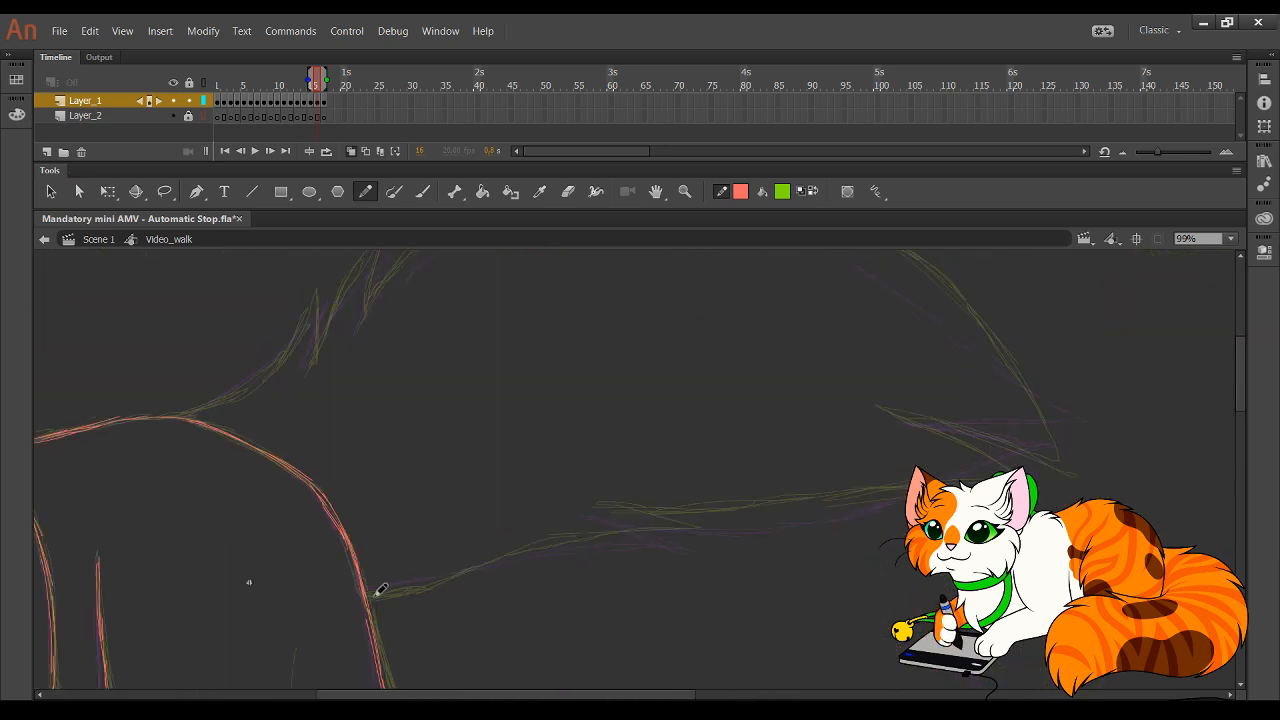
mouse_move(380, 590)
left_mouse_down()
mouse_move(606, 538)
mouse_move(515, 560)
mouse_move(701, 535)
mouse_move(603, 511)
mouse_move(625, 507)
mouse_move(576, 510)
mouse_move(729, 519)
mouse_move(638, 516)
mouse_move(748, 515)
mouse_move(903, 488)
mouse_move(855, 501)
mouse_move(868, 500)
mouse_move(1051, 456)
mouse_move(883, 422)
mouse_move(855, 453)
left_mouse_up()
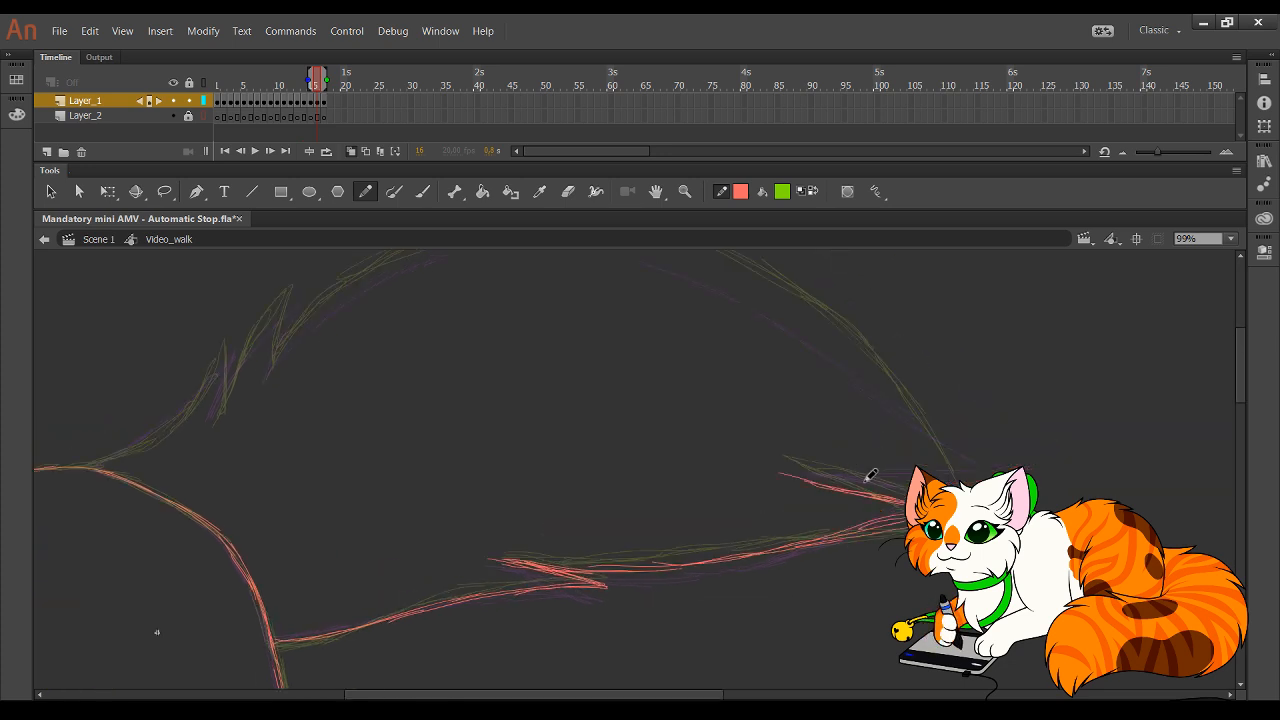
key("ctrl+z")
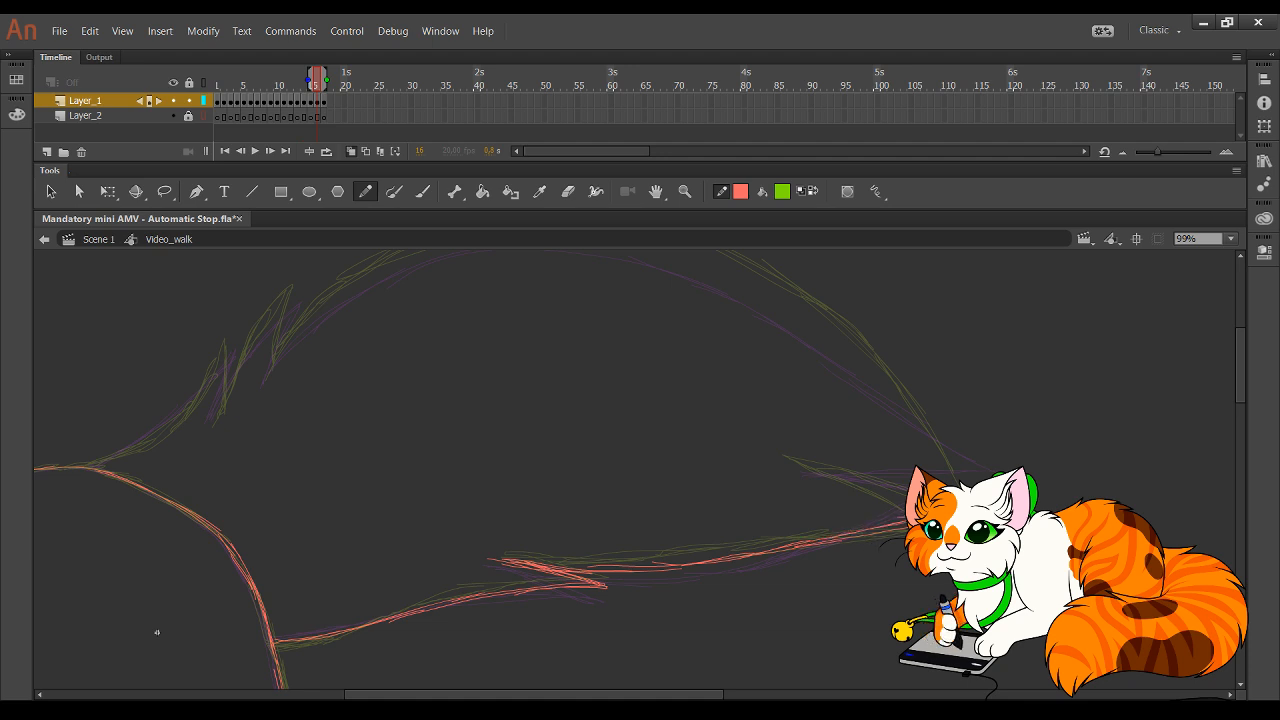
mouse_move(905, 500)
left_mouse_down()
mouse_move(829, 466)
mouse_move(851, 469)
mouse_move(812, 478)
mouse_move(808, 466)
mouse_move(888, 478)
left_mouse_up()
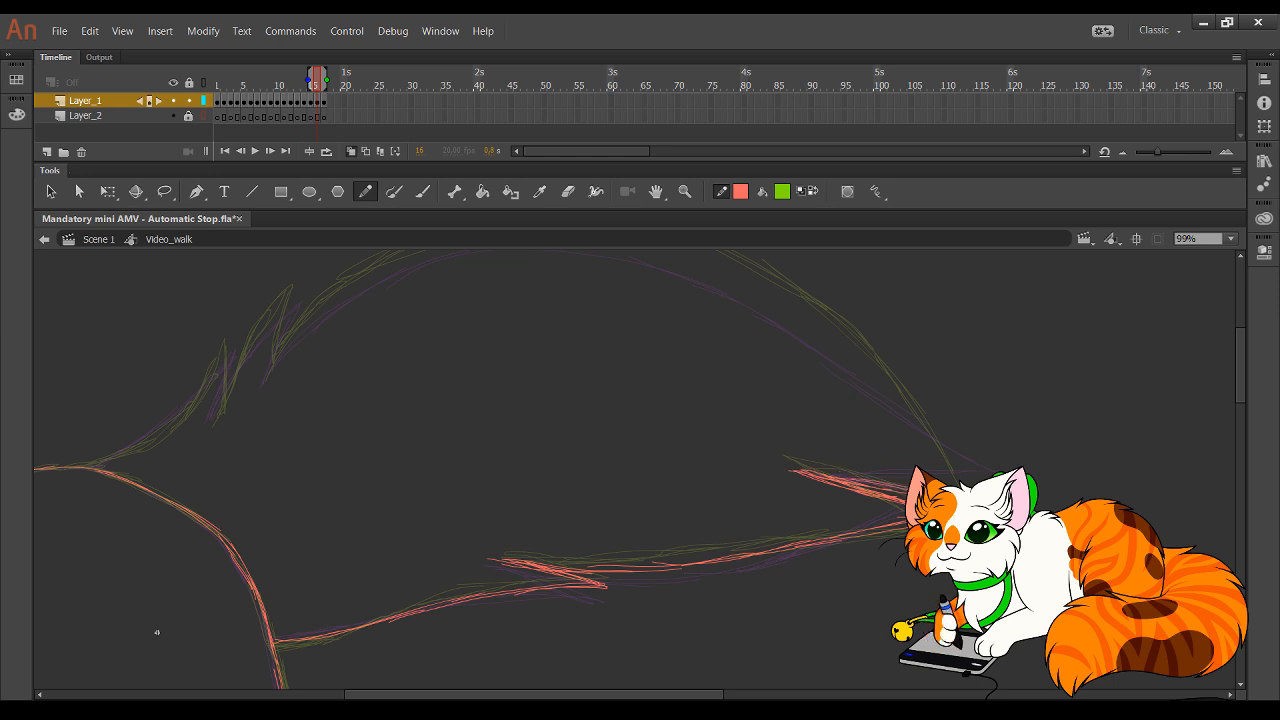
- Draw the tail's long upper arc between the two onion-skinned outlines, from the fur spikes at its base to the tip
left_click_drag(595, 363, 534, 443)
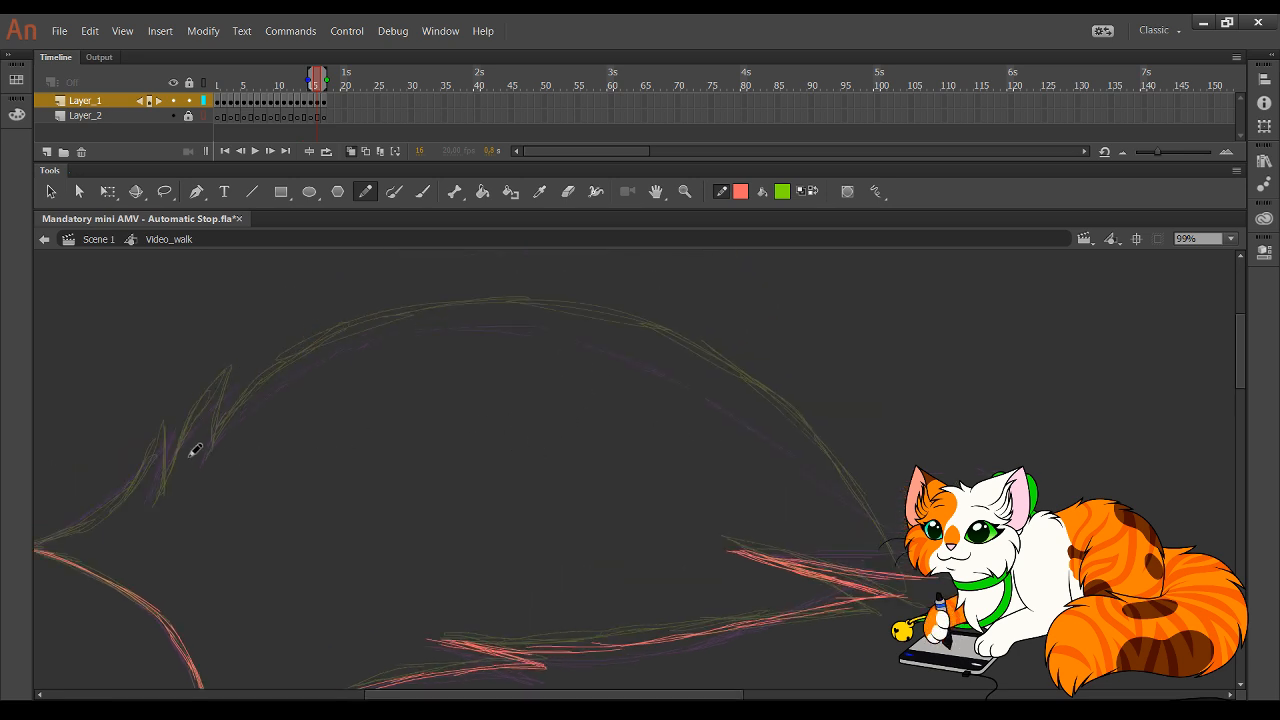
left_click_drag(205, 457, 300, 354)
key("ctrl+z")
key("ctrl+z")
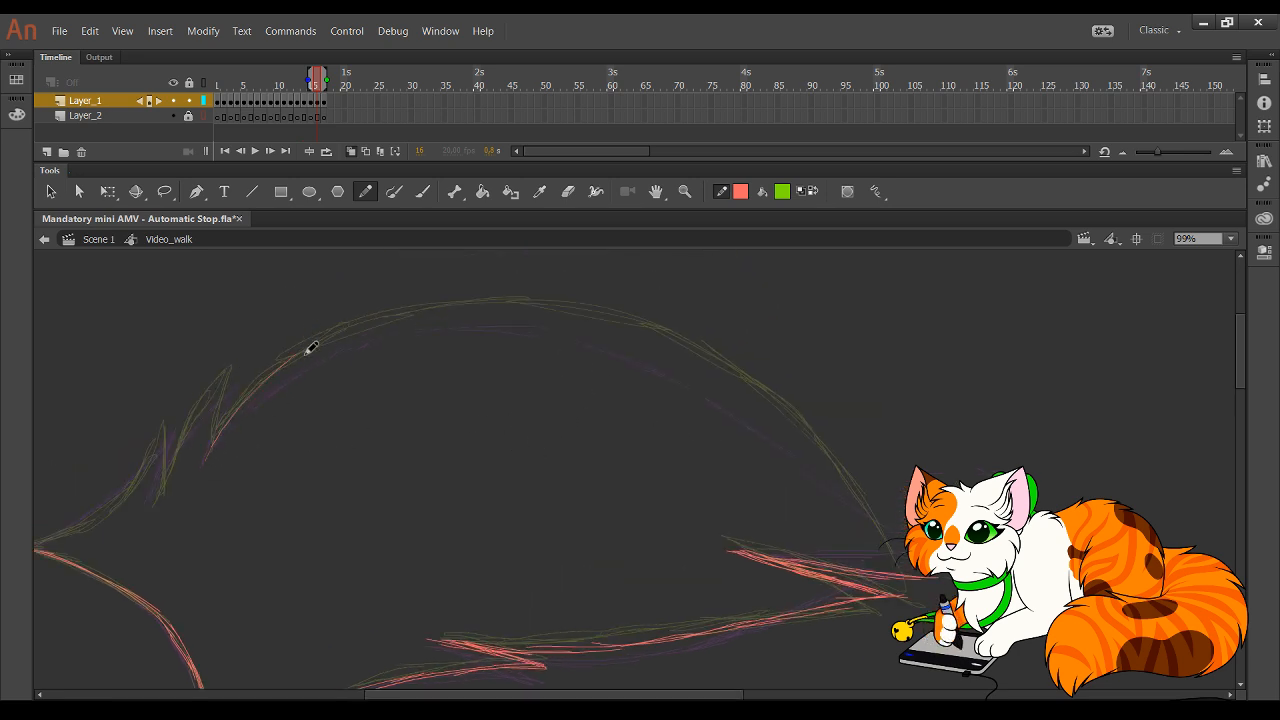
key("ctrl+z")
left_click_drag(205, 460, 285, 367)
mouse_move(232, 414)
left_mouse_down()
mouse_move(330, 349)
mouse_move(470, 318)
mouse_move(797, 421)
left_mouse_up()
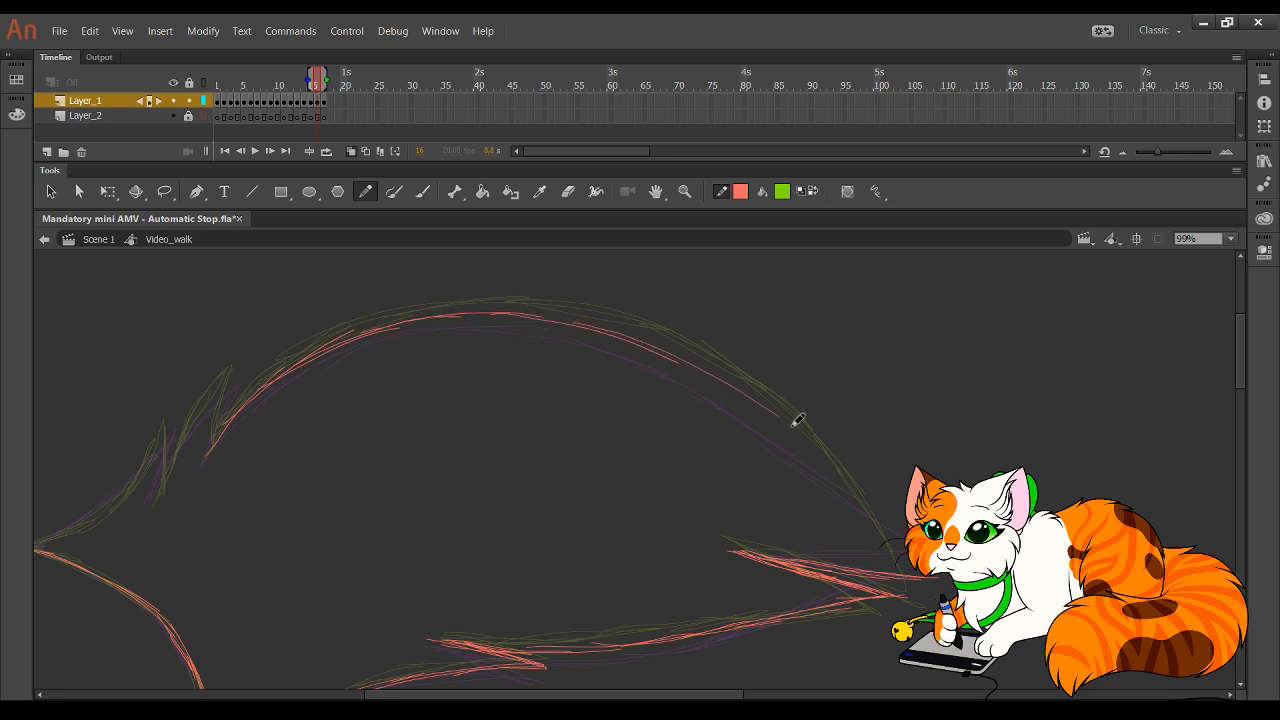
mouse_move(686, 361)
left_mouse_down()
mouse_move(778, 430)
mouse_move(880, 518)
left_mouse_up()
left_click_drag(813, 445, 890, 545)
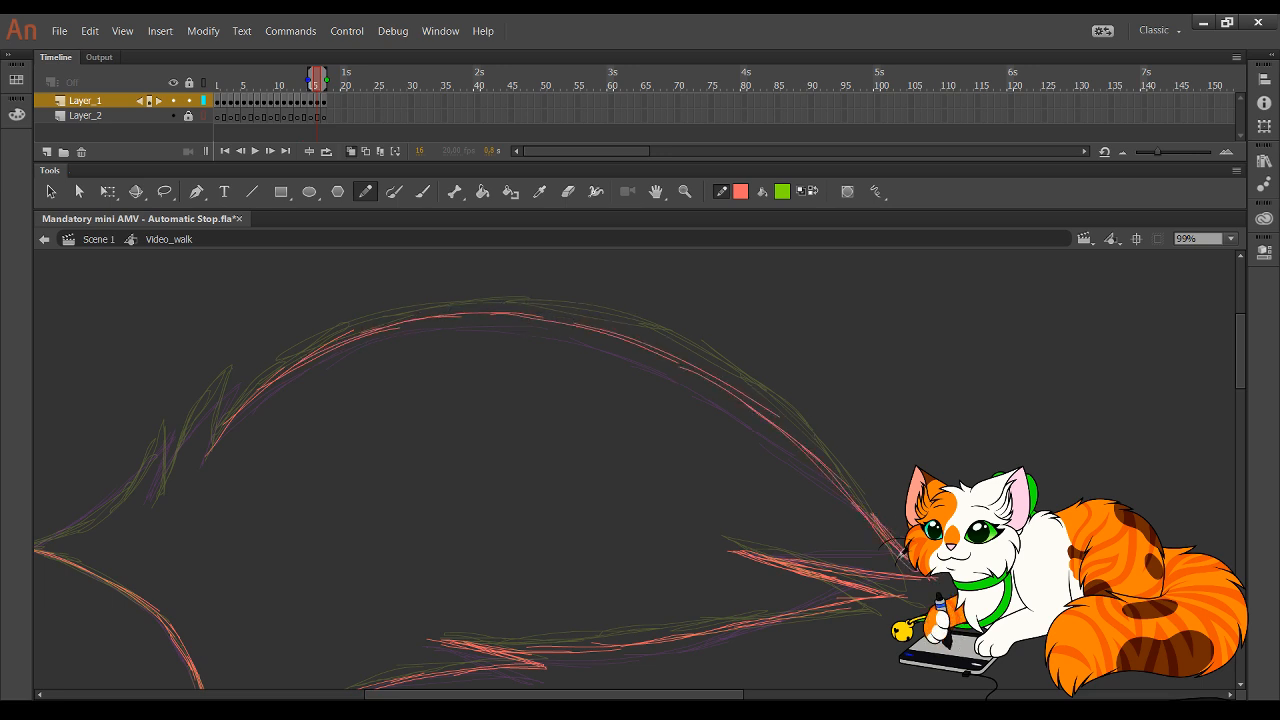
- Connect the back line to the tail's upper arc with a rising curve and two pointed fur spikes
left_click_drag(588, 400, 958, 343)
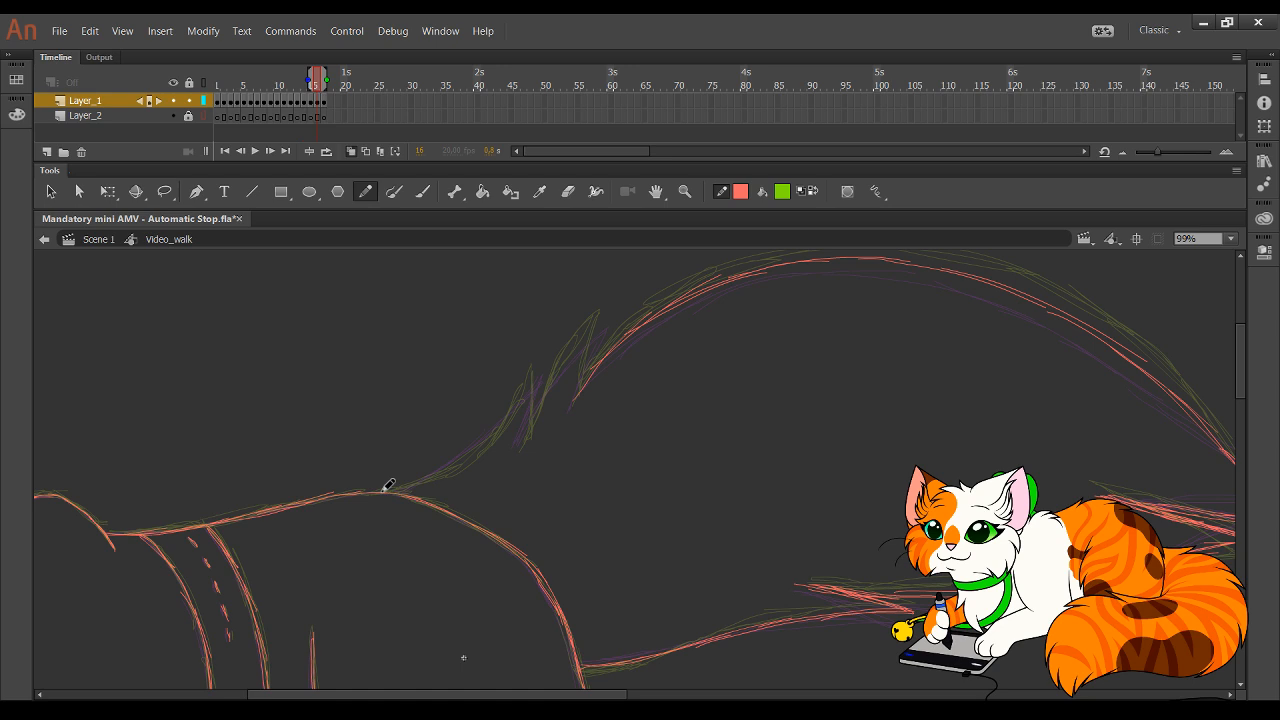
mouse_move(389, 485)
left_mouse_down()
mouse_move(542, 367)
mouse_move(525, 444)
mouse_move(567, 358)
left_mouse_up()
mouse_move(537, 411)
left_mouse_down()
mouse_move(611, 311)
mouse_move(579, 392)
mouse_move(594, 386)
mouse_move(614, 421)
mouse_move(587, 455)
left_mouse_up()
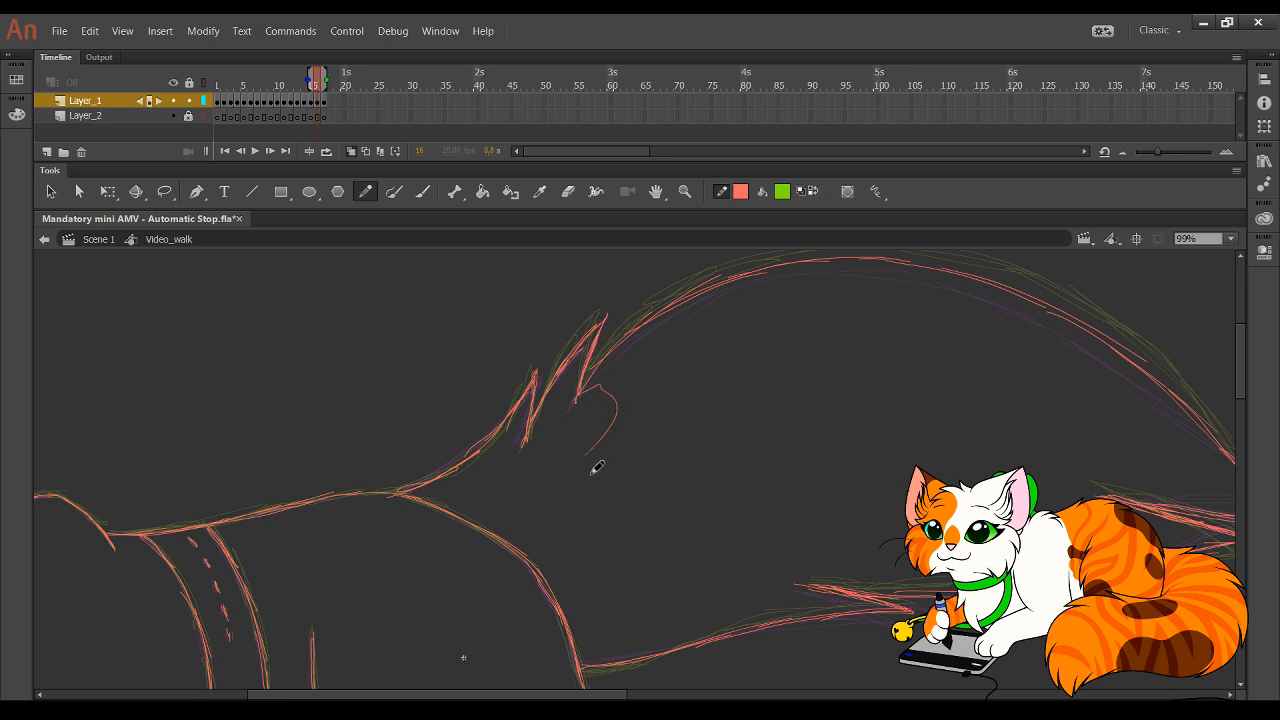
key("ctrl+z")
- Draw the lower chest outline with its pointed fur tuft, and add the narrow strip beneath it
key("space")
left_click_drag(580, 506, 868, 263)
left_click_drag(726, 469, 656, 156)
left_click_drag(559, 470, 704, 467)
mouse_move(859, 582)
left_mouse_down()
mouse_move(726, 606)
mouse_move(583, 497)
left_mouse_up()
mouse_move(355, 483)
left_mouse_down()
mouse_move(477, 604)
mouse_move(612, 652)
left_mouse_up()
mouse_move(563, 608)
left_mouse_down()
mouse_move(602, 652)
mouse_move(632, 662)
left_mouse_up()
mouse_move(632, 662)
left_mouse_down()
mouse_move(652, 643)
mouse_move(663, 591)
mouse_move(650, 597)
left_mouse_up()
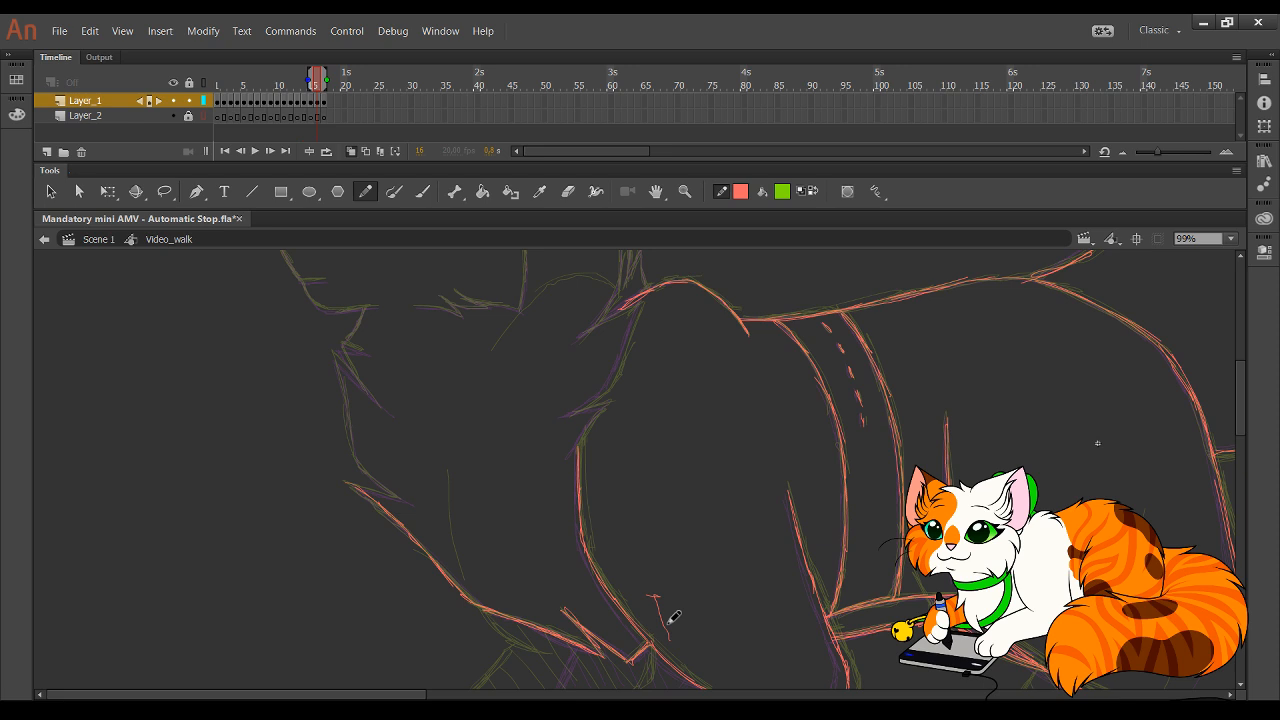
scroll(583, 531, "down", 5)
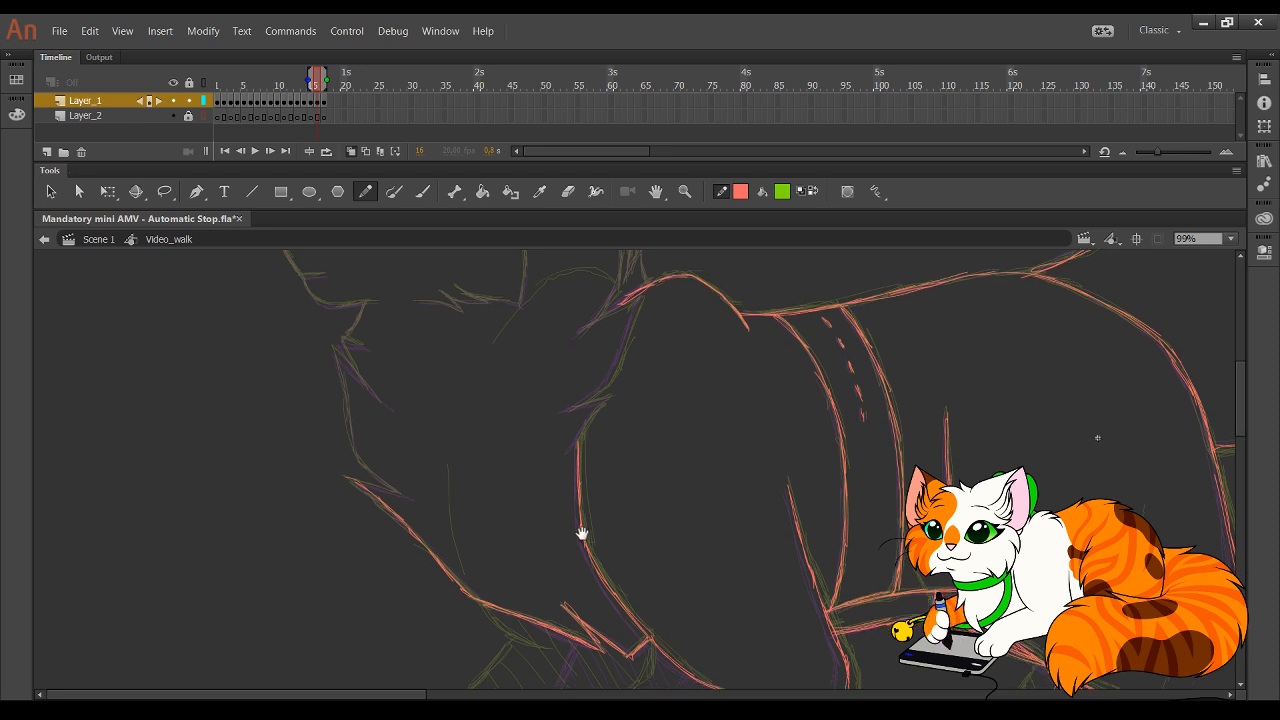
left_click_drag(512, 364, 567, 392)
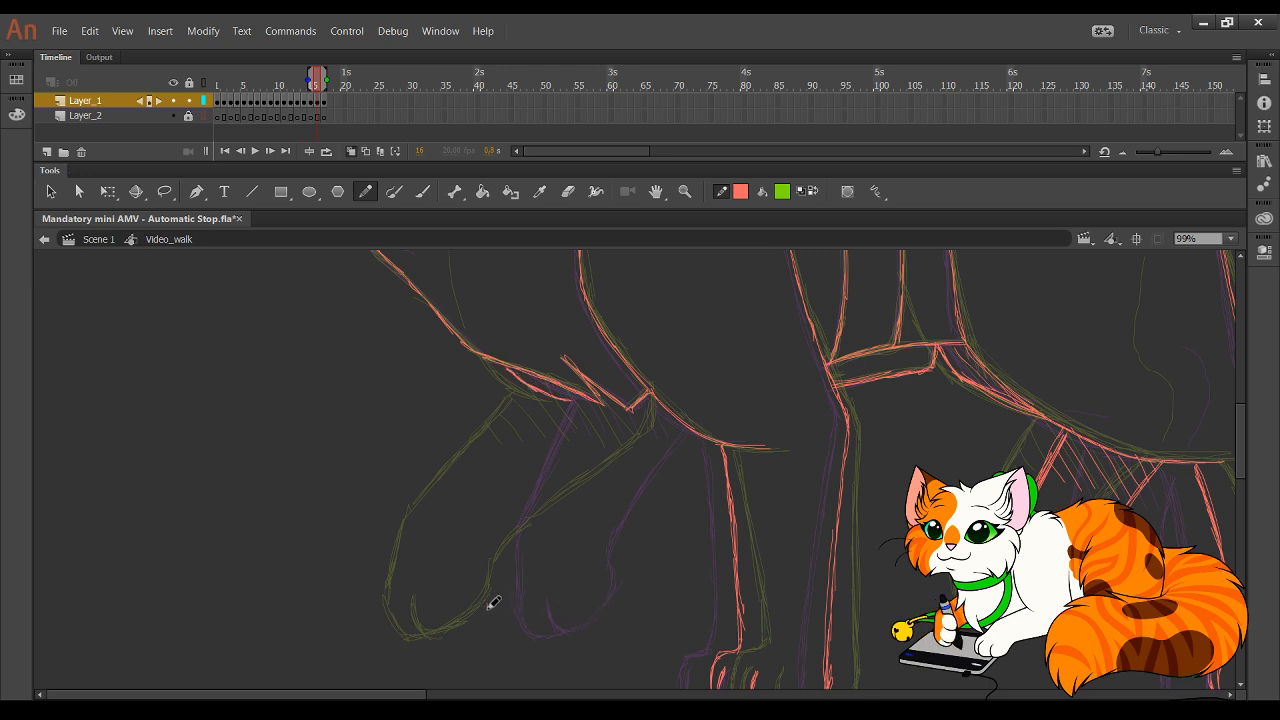
- Draw the far front leg and its paw midway between the onion-skinned poses, and hatch the leg's top
mouse_move(488, 605)
left_mouse_down()
mouse_move(502, 633)
mouse_move(487, 599)
mouse_move(501, 631)
mouse_move(549, 612)
left_mouse_up()
mouse_move(541, 613)
left_mouse_down()
mouse_move(561, 546)
mouse_move(589, 503)
mouse_move(571, 520)
mouse_move(662, 430)
left_mouse_up()
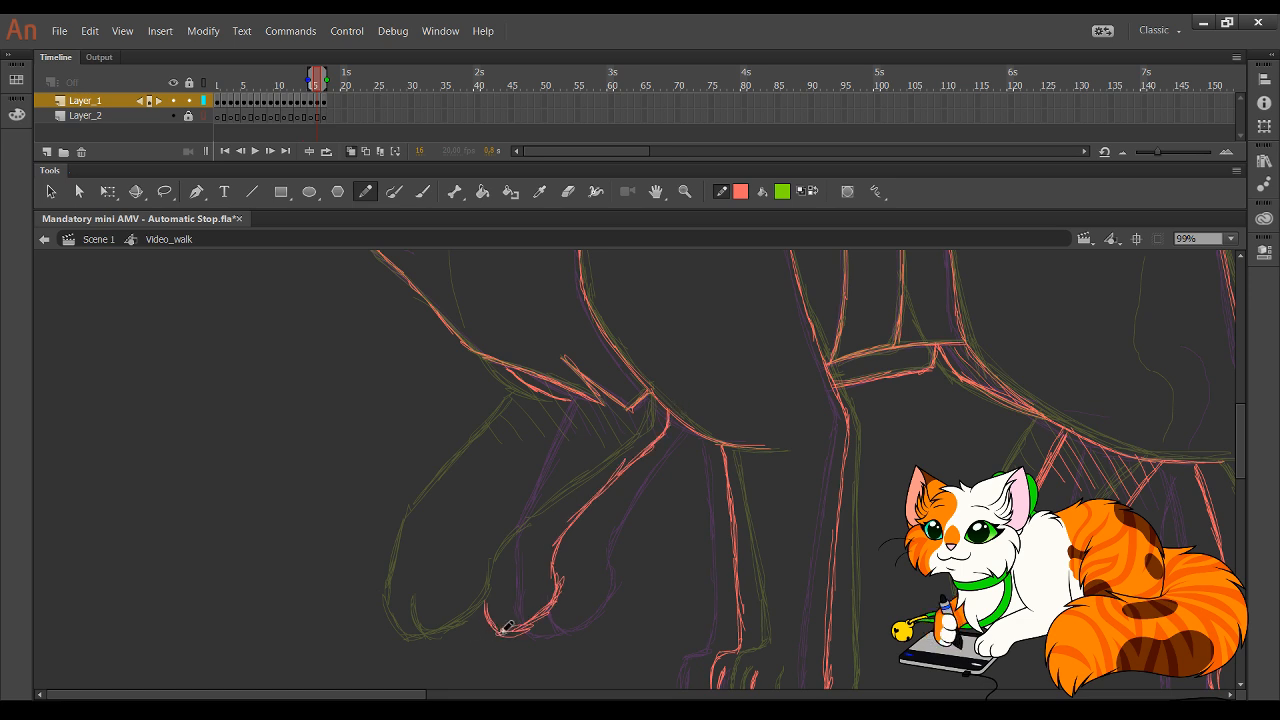
mouse_move(503, 630)
left_mouse_down()
mouse_move(458, 612)
mouse_move(466, 523)
mouse_move(545, 400)
mouse_move(534, 400)
mouse_move(555, 391)
mouse_move(563, 411)
mouse_move(571, 394)
mouse_move(603, 426)
mouse_move(622, 424)
mouse_move(658, 384)
mouse_move(579, 433)
mouse_move(552, 433)
left_mouse_up()
key("ctrl+z")
left_click_drag(536, 419, 543, 442)
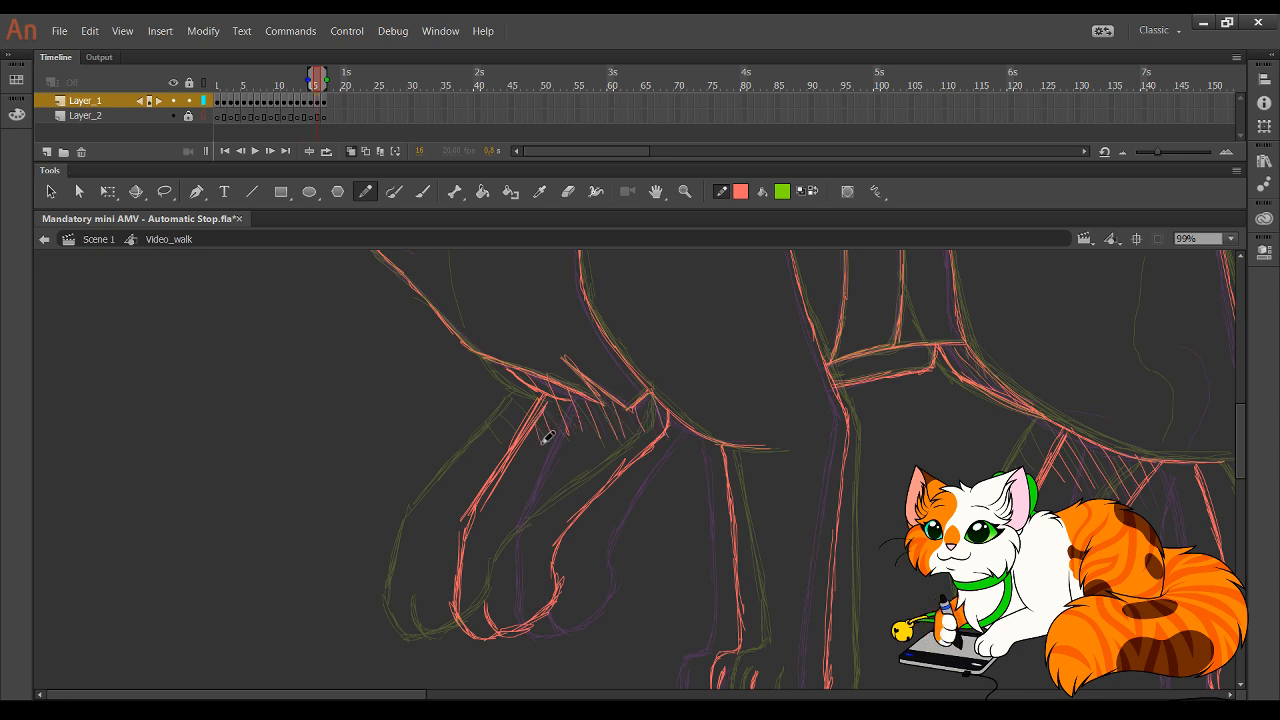
- Trace the jagged chest fur along the front of the neck up to the chin
scroll(598, 510, "up", 6)
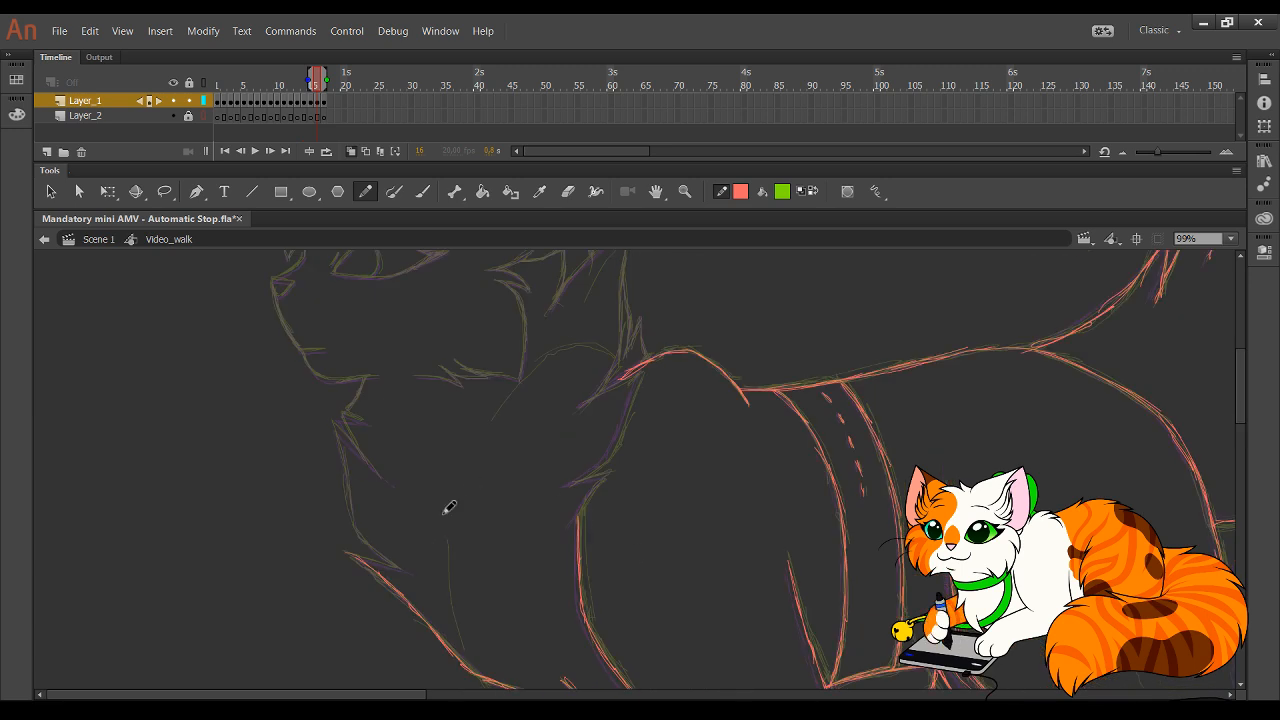
mouse_move(365, 549)
left_mouse_down()
mouse_move(351, 551)
mouse_move(366, 534)
mouse_move(337, 434)
mouse_move(371, 457)
mouse_move(343, 423)
mouse_move(357, 416)
left_mouse_up()
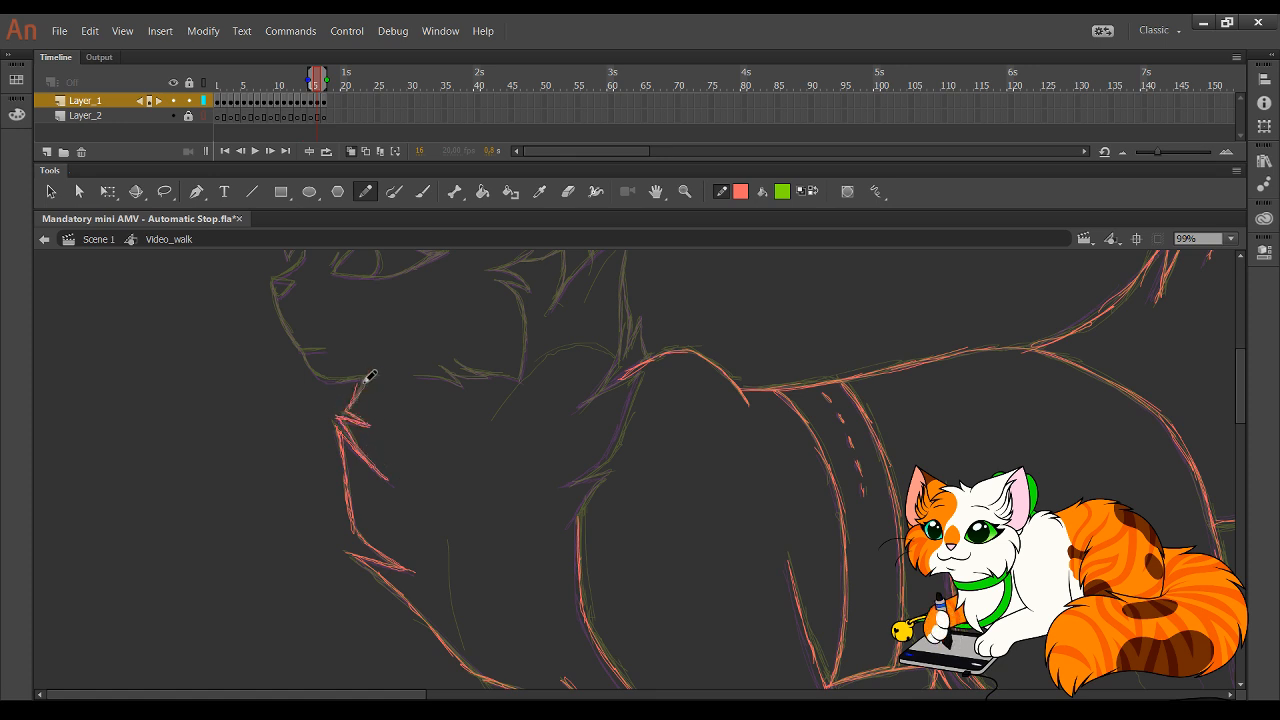
key("ctrl+z")
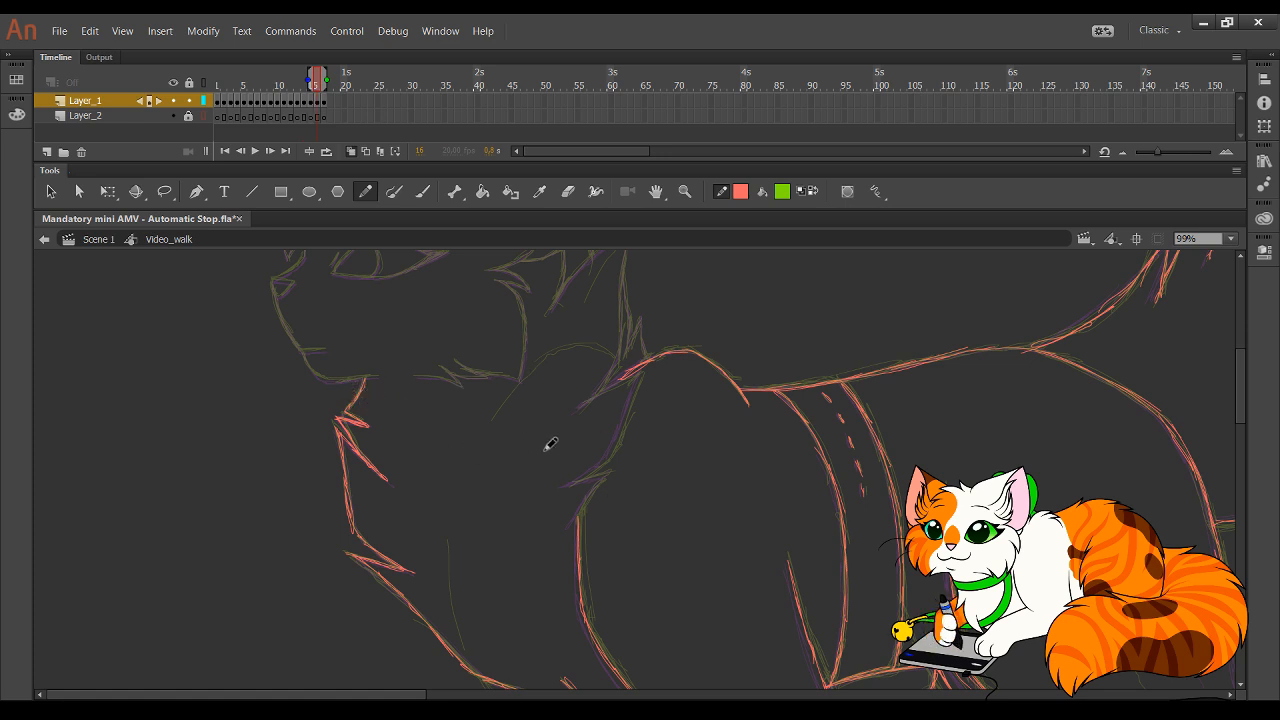
- Draw the jagged fur along the back of the neck and the two outer edges of the pointed ear
left_click_drag(575, 522, 634, 398)
mouse_move(613, 450)
left_mouse_down()
mouse_move(646, 367)
mouse_move(584, 404)
left_mouse_up()
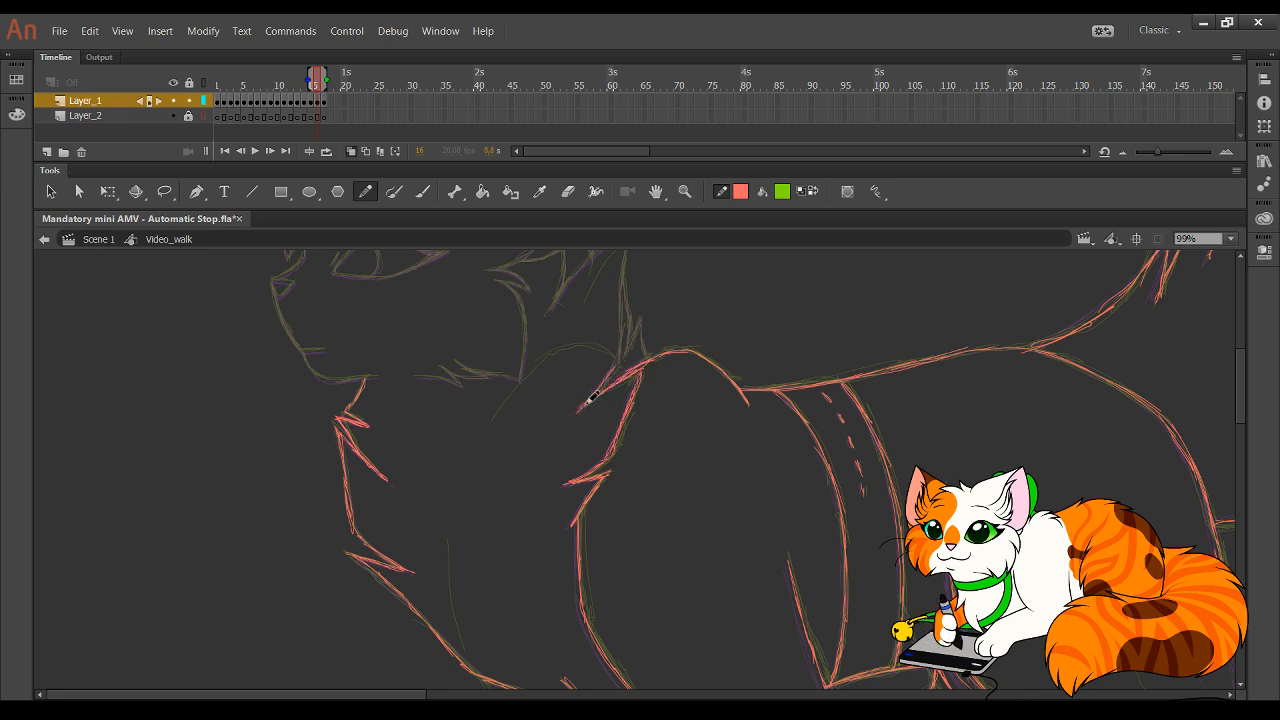
scroll(670, 360, "up", 3)
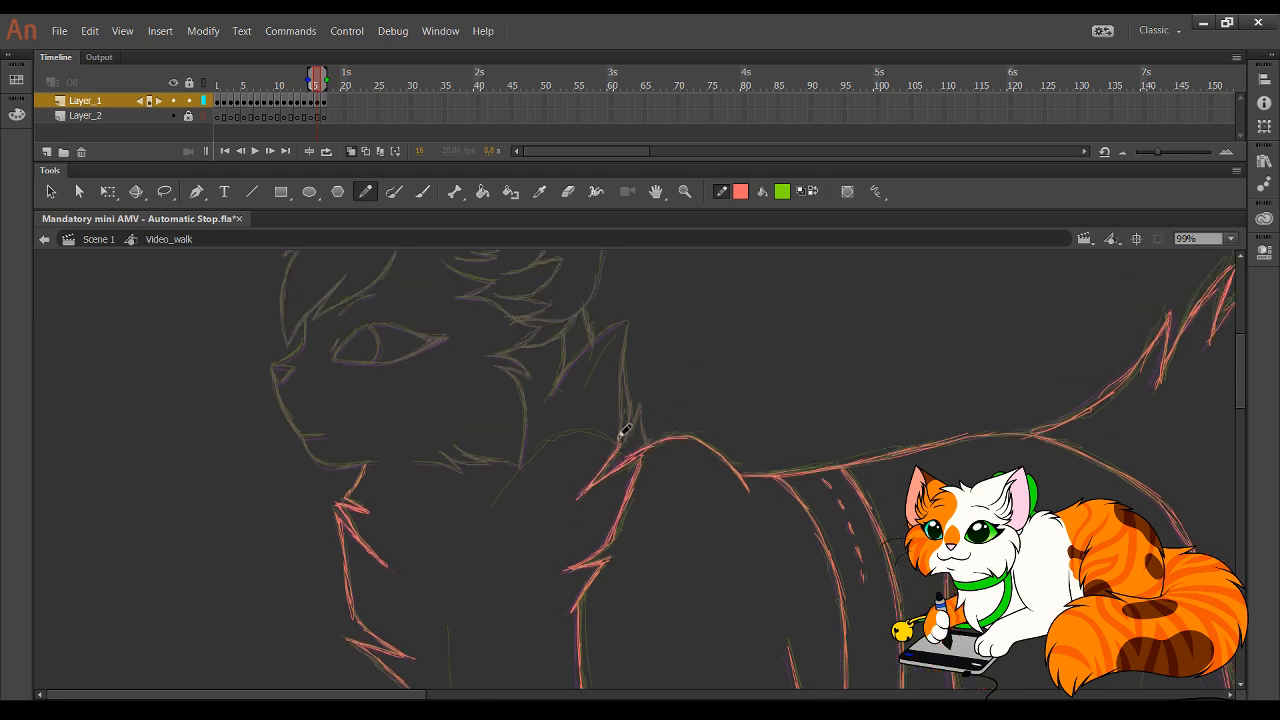
mouse_move(627, 433)
left_mouse_down()
mouse_move(629, 347)
mouse_move(614, 326)
left_mouse_up()
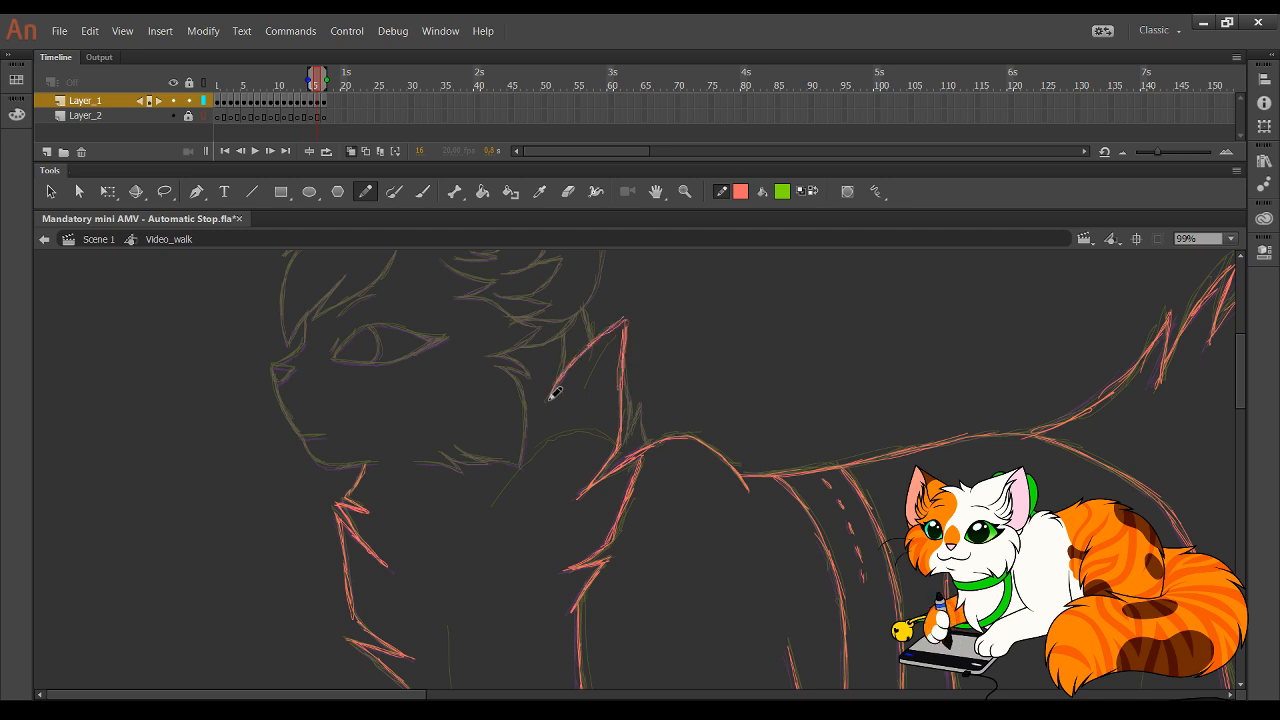
- Draw the triangular nose, the muzzle profile, the short mouth line and the chin on the enlarged head
key("space")
mouse_move(526, 351)
left_mouse_down()
mouse_move(466, 317)
mouse_move(457, 383)
mouse_move(503, 403)
mouse_move(409, 446)
mouse_move(403, 606)
mouse_move(455, 562)
mouse_move(517, 560)
mouse_move(731, 600)
mouse_move(683, 586)
mouse_move(677, 525)
mouse_move(677, 585)
left_mouse_up()
key("z")
left_click_drag(254, 397, 620, 629)
left_click_drag(258, 284, 557, 514)
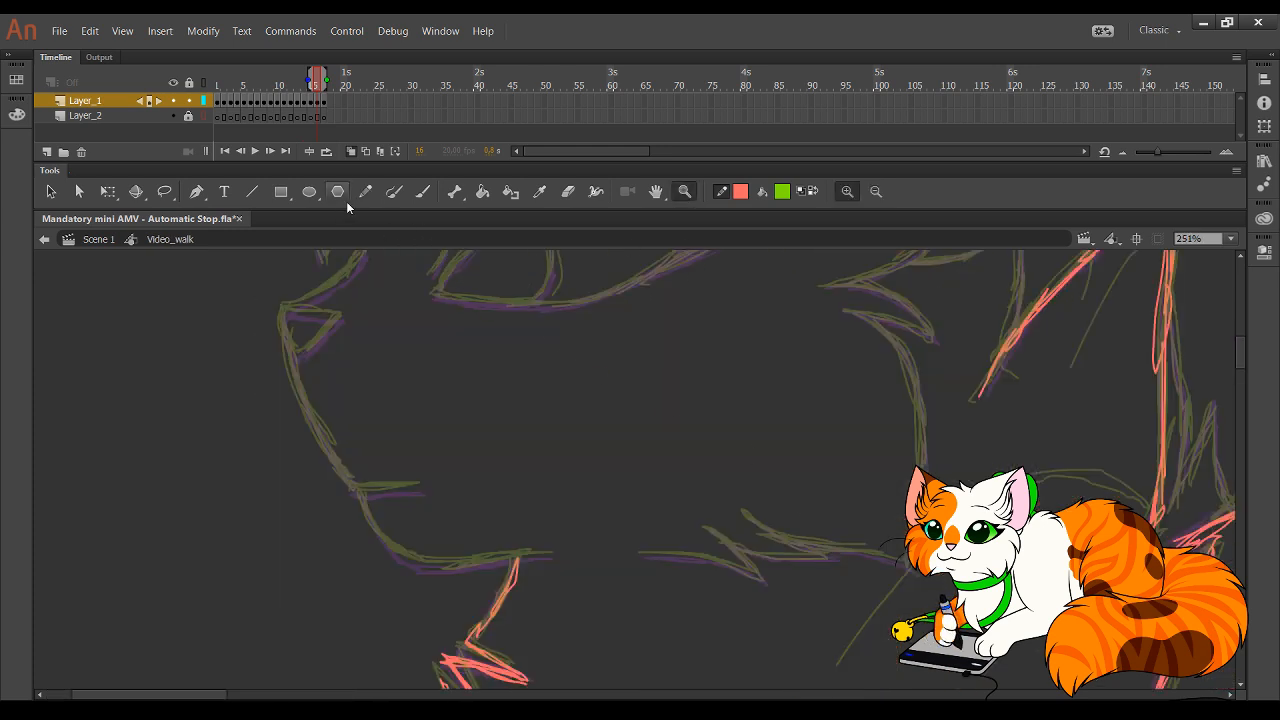
key("y")
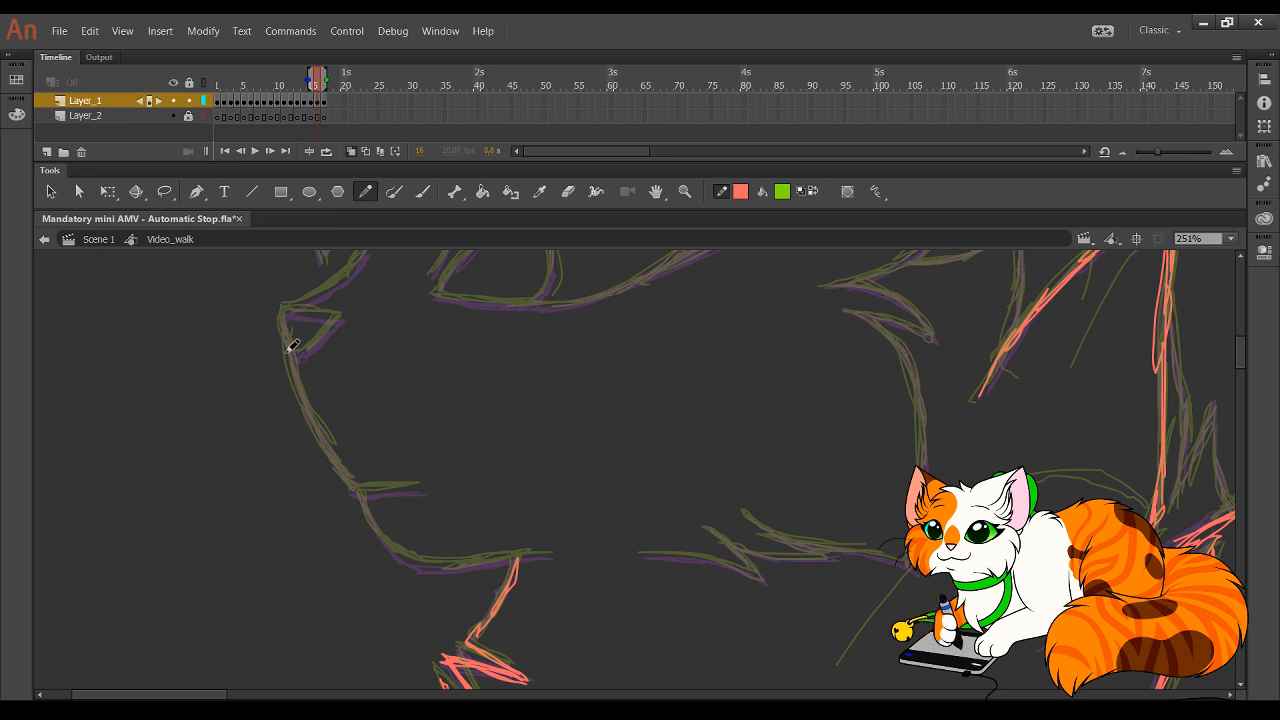
mouse_move(290, 308)
left_mouse_down()
mouse_move(298, 352)
mouse_move(343, 318)
mouse_move(306, 400)
mouse_move(352, 484)
left_mouse_up()
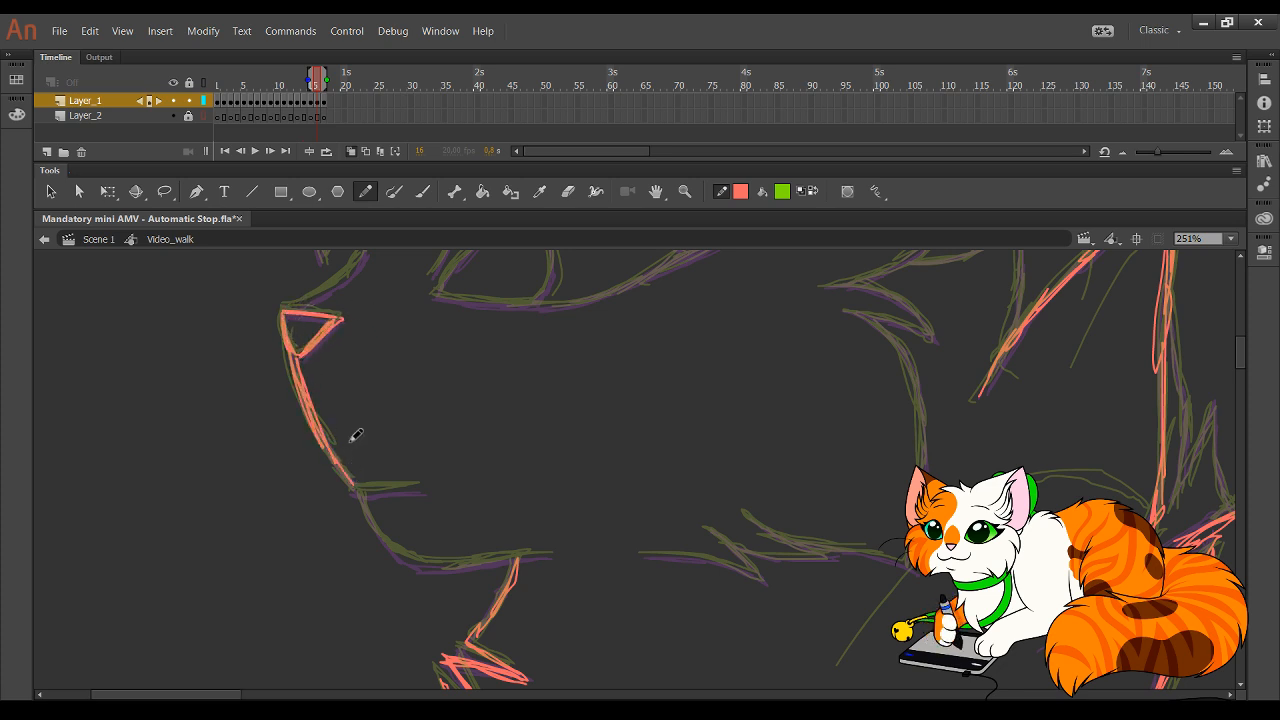
key("ctrl+z")
mouse_move(296, 345)
left_mouse_down()
mouse_move(325, 440)
mouse_move(356, 487)
left_mouse_up()
left_click_drag(356, 488, 428, 488)
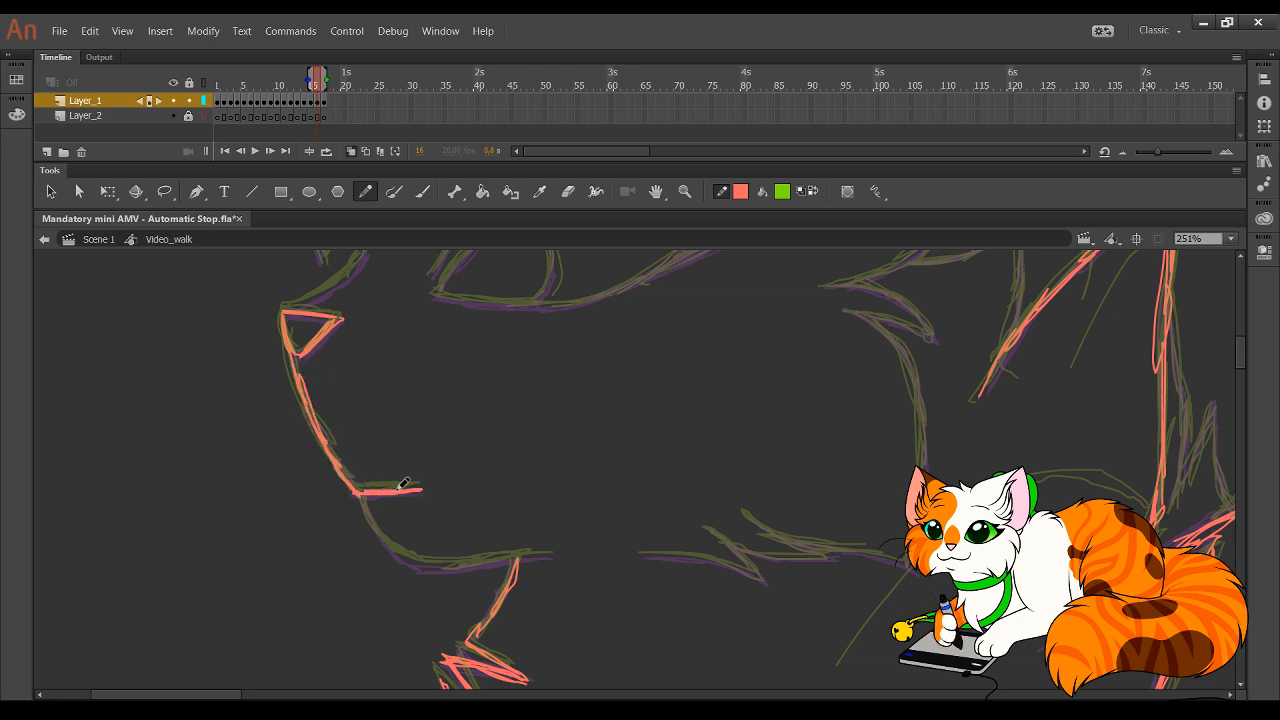
mouse_move(368, 486)
left_mouse_down()
mouse_move(393, 555)
mouse_move(371, 519)
mouse_move(397, 550)
mouse_move(444, 566)
mouse_move(431, 566)
mouse_move(560, 553)
left_mouse_up()
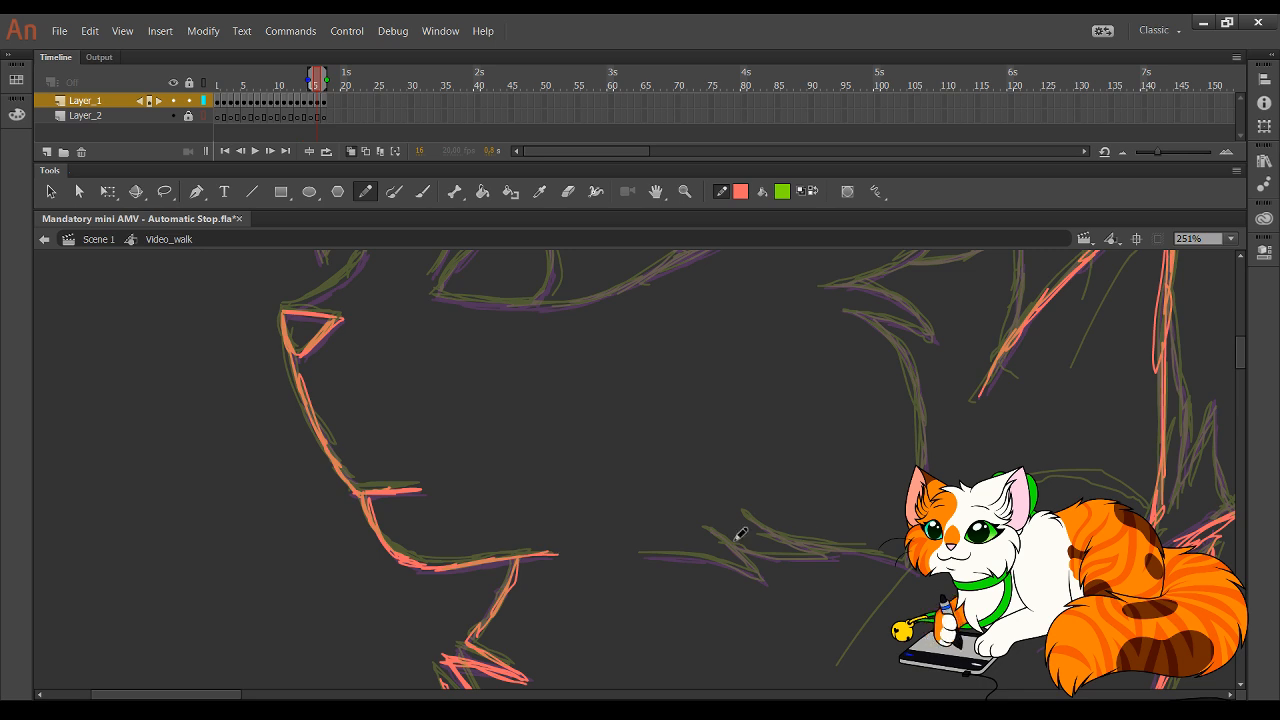
- Draw the jaw line with its two fur tufts and the curved back edge of the cheek
left_click_drag(640, 553, 765, 578)
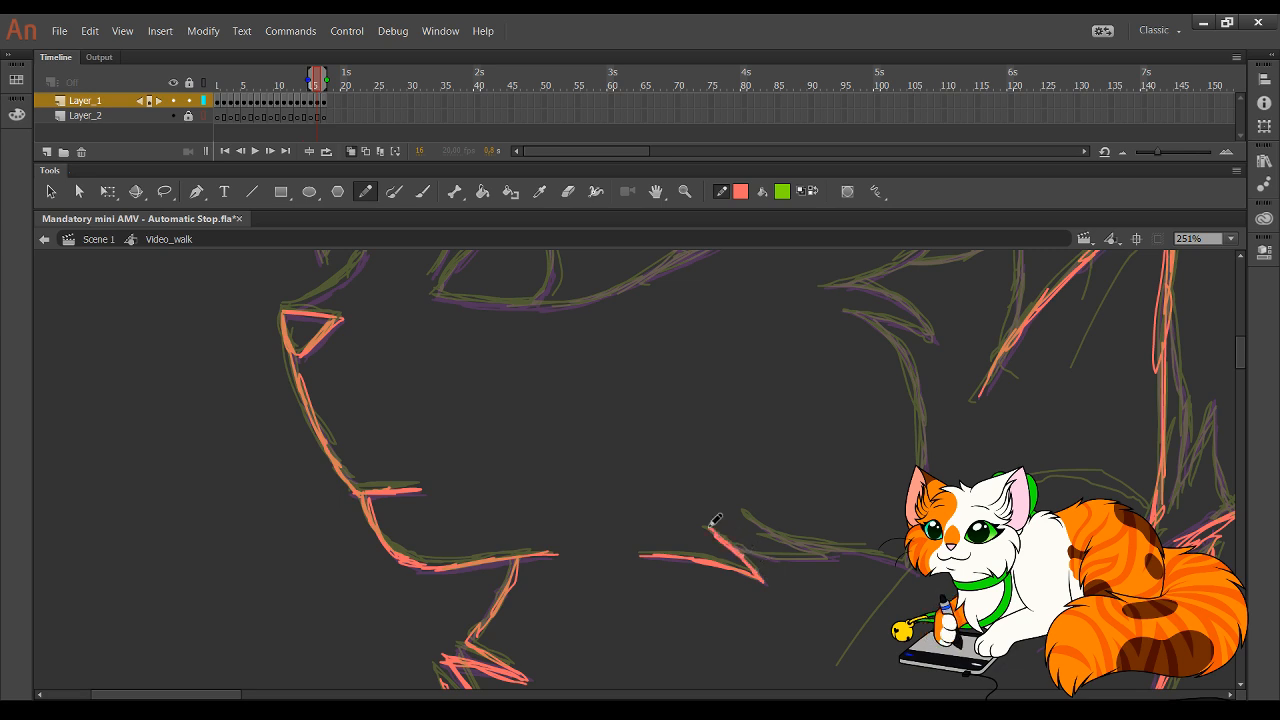
mouse_move(713, 523)
left_mouse_down()
mouse_move(745, 547)
mouse_move(734, 542)
mouse_move(828, 547)
left_mouse_up()
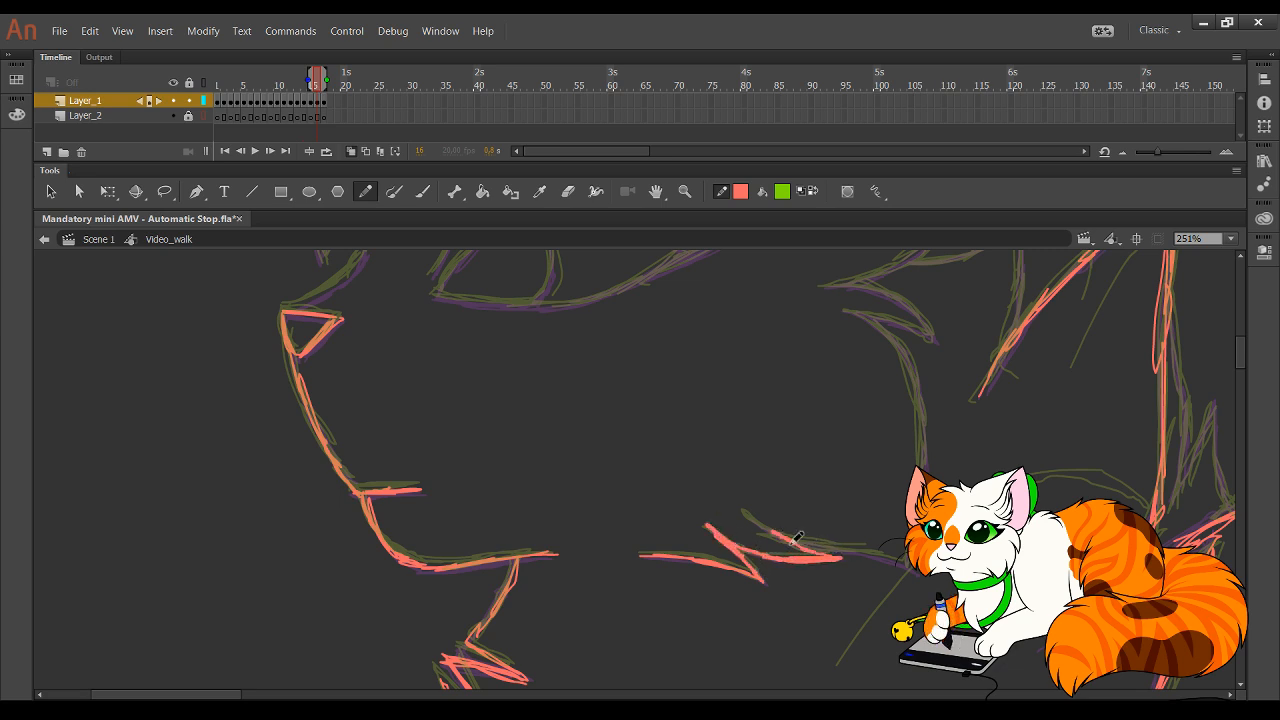
left_click_drag(744, 512, 873, 548)
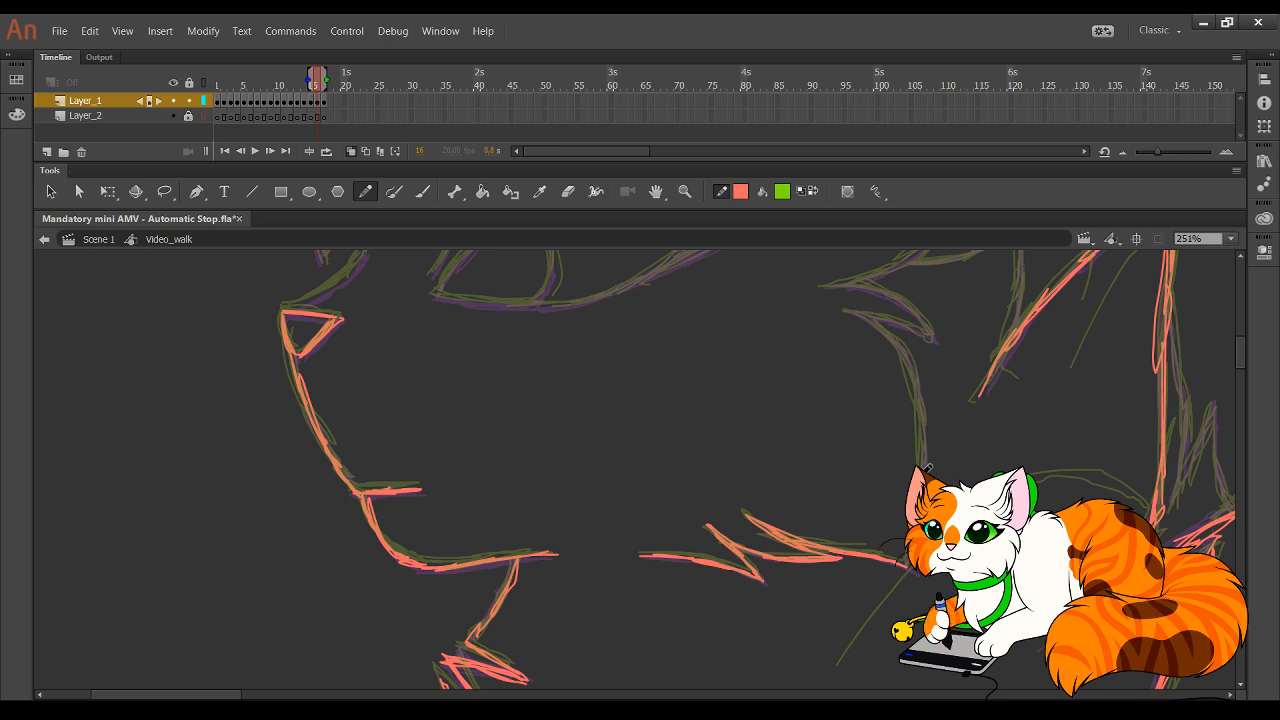
left_click_drag(920, 405, 770, 495)
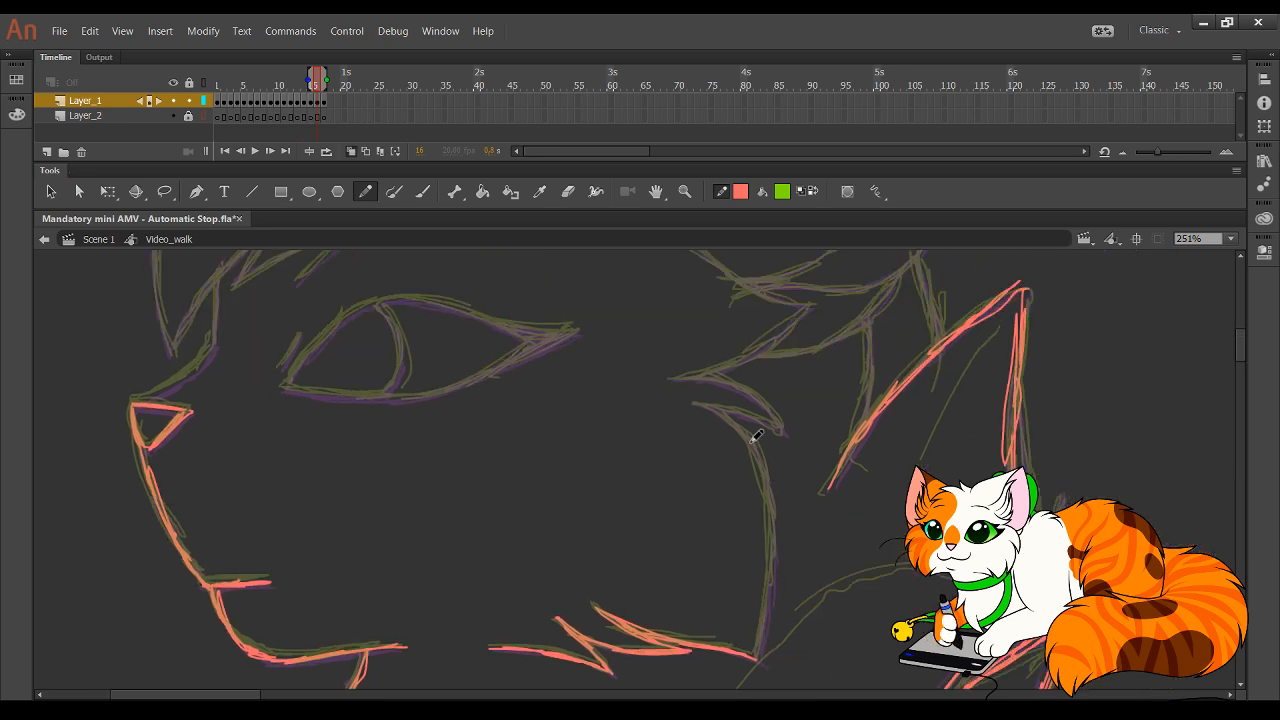
mouse_move(701, 397)
left_mouse_down()
mouse_move(748, 434)
mouse_move(768, 493)
mouse_move(775, 556)
mouse_move(759, 652)
left_mouse_up()
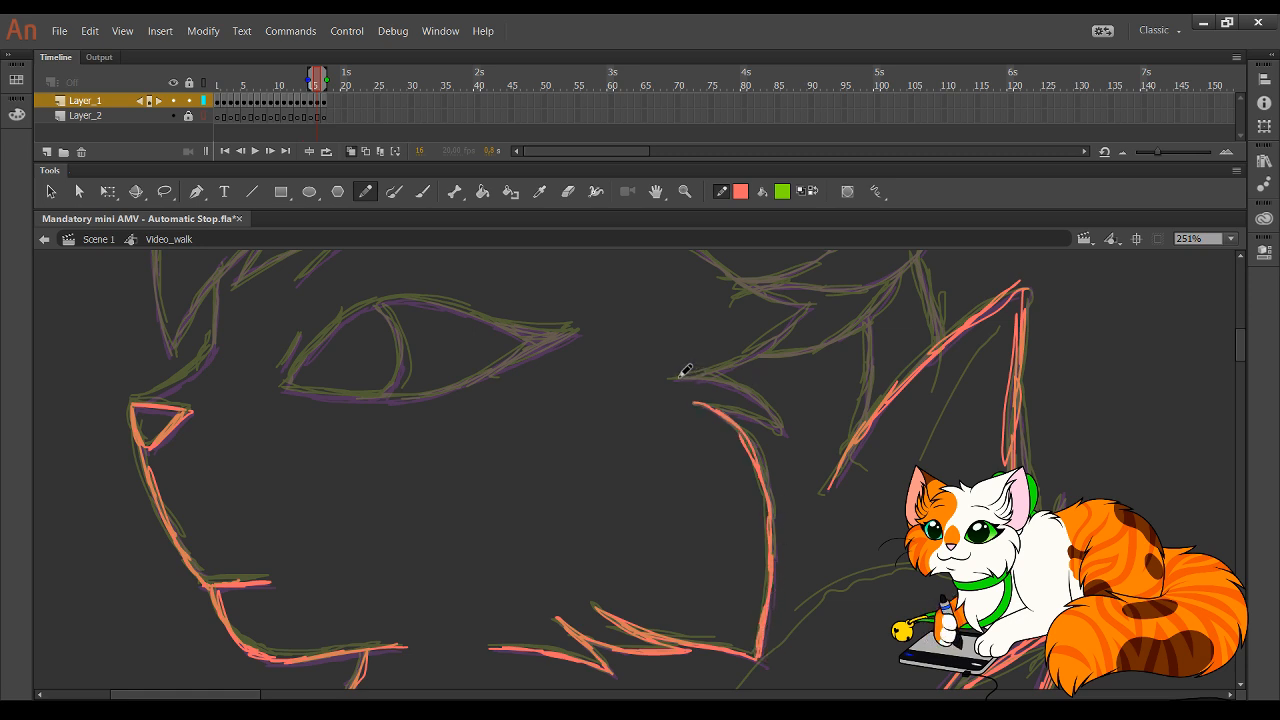
- Draw the upper cheek tuft and the zigzag fur edge rising from it along the side of the head
mouse_move(683, 374)
left_mouse_down()
mouse_move(734, 378)
mouse_move(694, 376)
mouse_move(727, 380)
mouse_move(782, 427)
mouse_move(720, 400)
mouse_move(734, 410)
mouse_move(710, 633)
left_mouse_up()
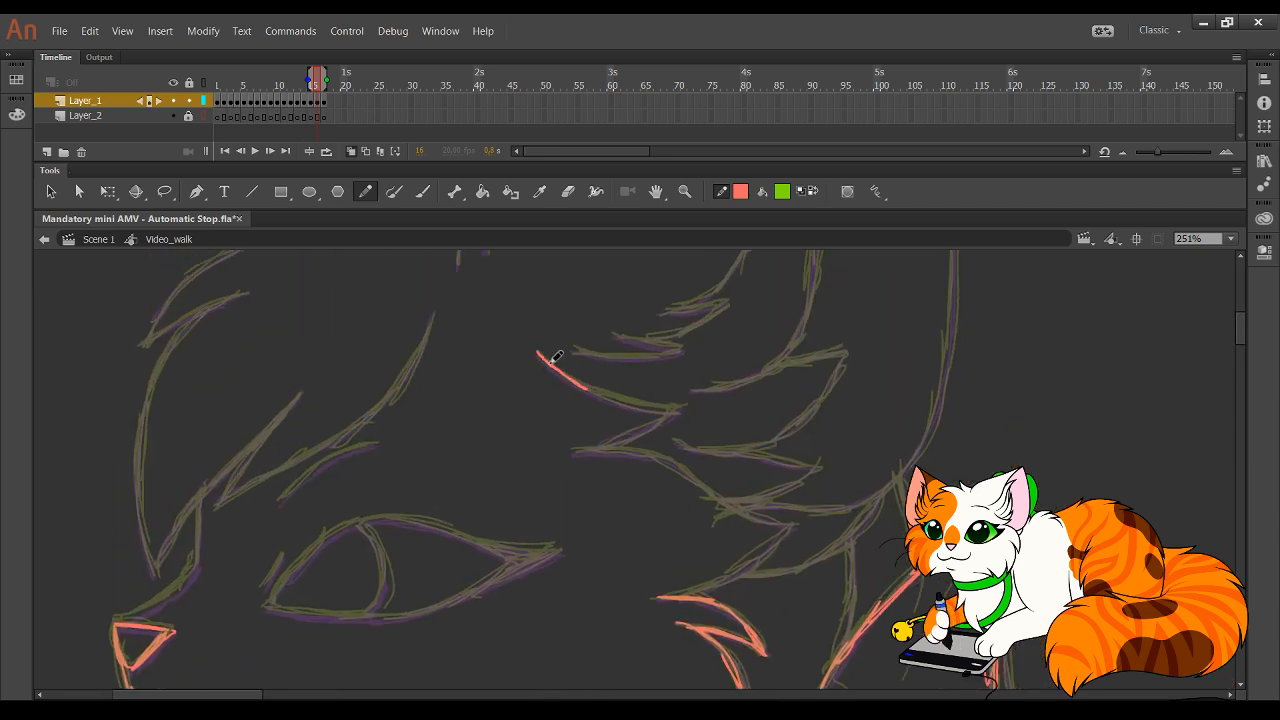
mouse_move(552, 360)
left_mouse_down()
mouse_move(637, 407)
mouse_move(682, 412)
mouse_move(569, 456)
mouse_move(647, 449)
mouse_move(625, 448)
mouse_move(673, 457)
mouse_move(717, 502)
mouse_move(696, 480)
mouse_move(800, 525)
mouse_move(662, 600)
left_mouse_up()
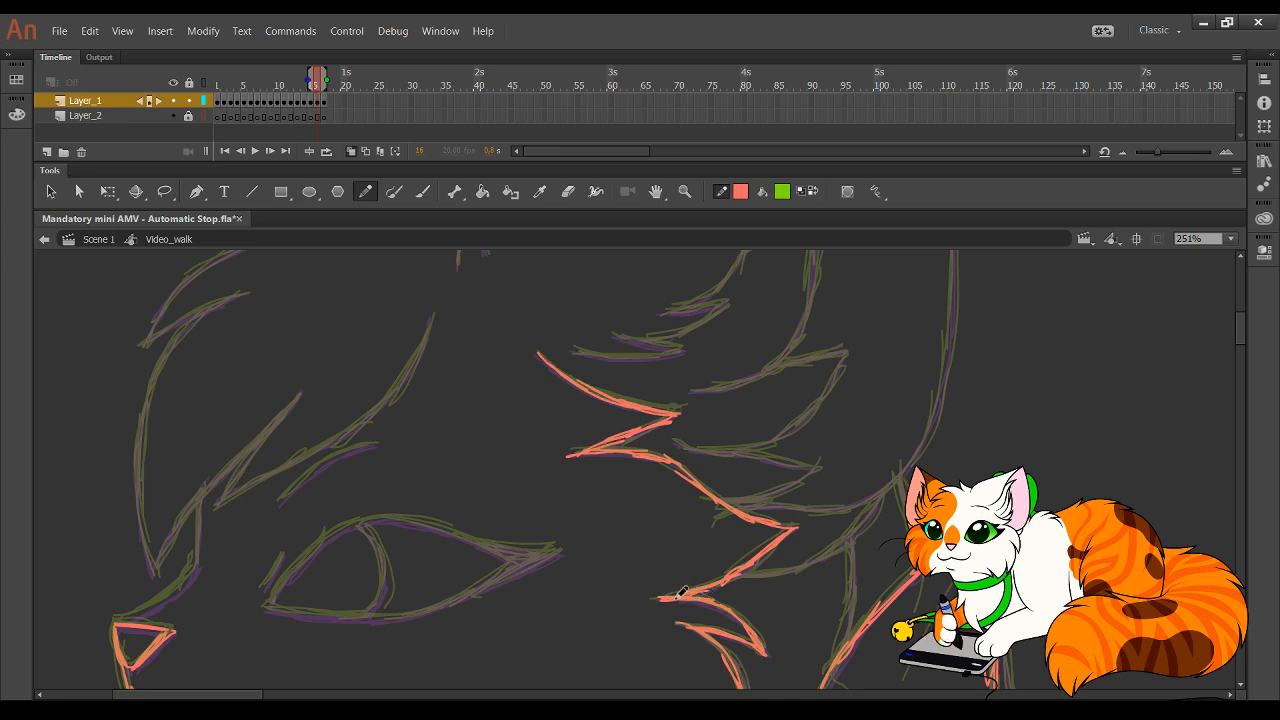
left_click_drag(670, 599, 738, 594)
- Add the second line along the ear's back edge and the pointed fur tuft at the ear's base
left_click_drag(640, 523, 613, 390)
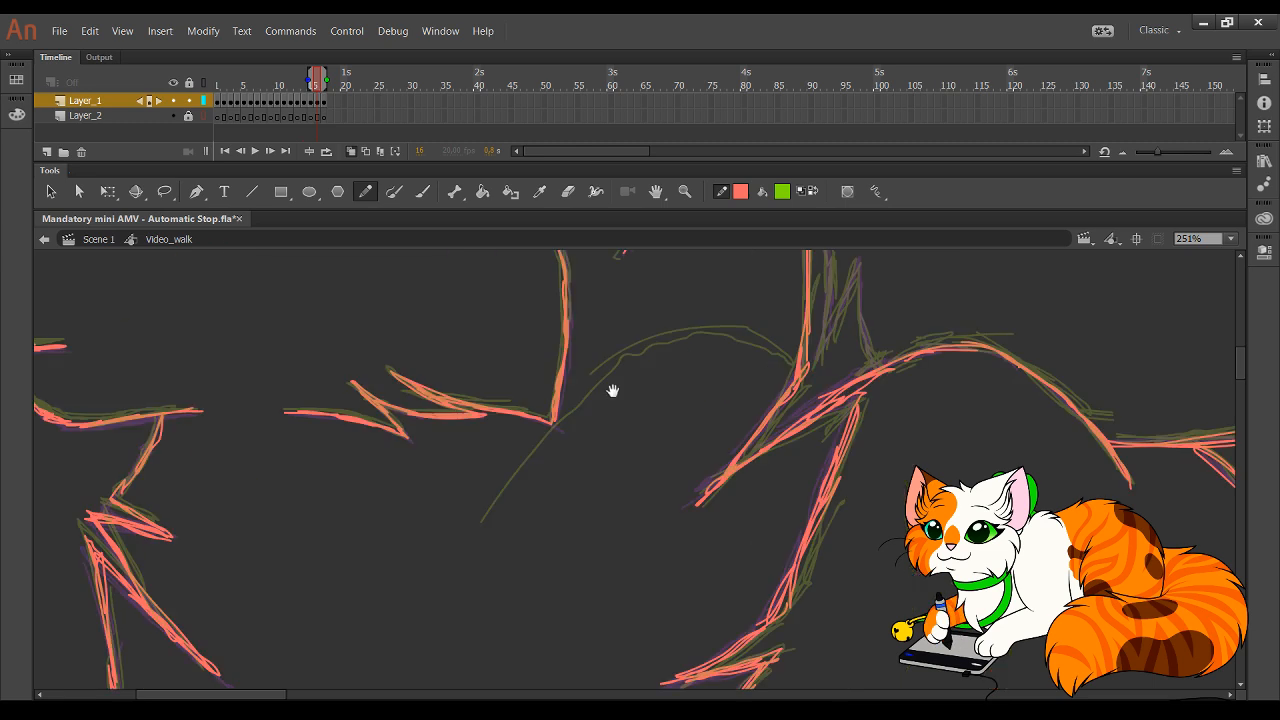
left_click_drag(613, 390, 513, 612)
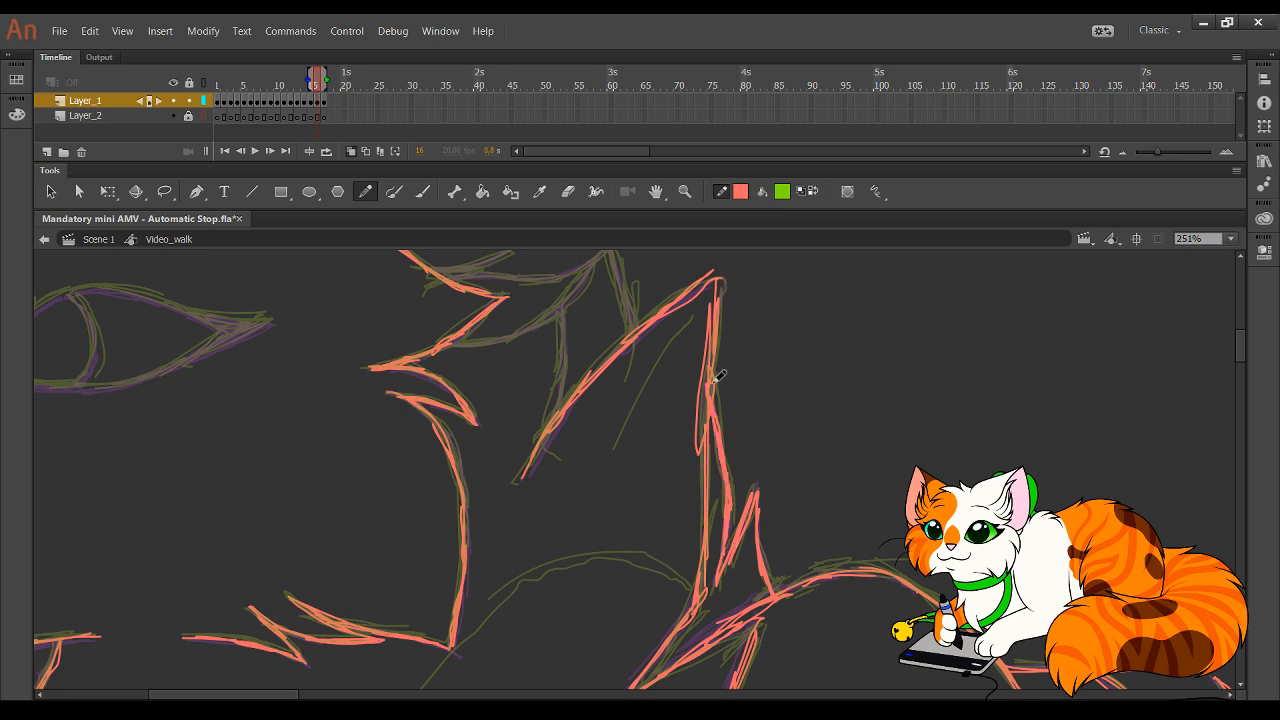
- Draw the small fur tufts at the near ear's front base and the ear's front edge curving up to its tip
left_click_drag(551, 477, 655, 615)
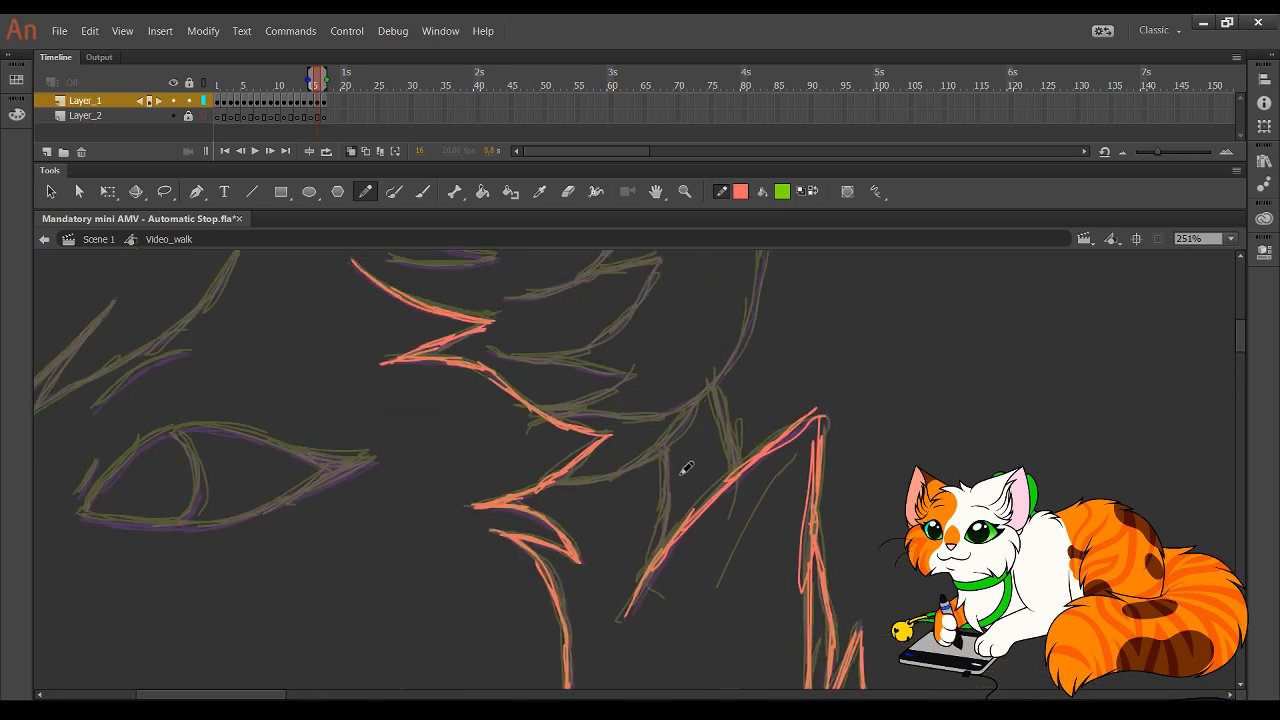
mouse_move(649, 333)
left_mouse_down()
mouse_move(652, 485)
mouse_move(428, 569)
left_mouse_up()
mouse_move(369, 633)
left_mouse_down()
mouse_move(466, 637)
mouse_move(404, 618)
mouse_move(462, 616)
mouse_move(516, 587)
mouse_move(452, 599)
mouse_move(501, 570)
mouse_move(535, 529)
left_mouse_up()
left_click_drag(490, 587, 539, 502)
key("ctrl+z")
left_click_drag(520, 553, 558, 476)
mouse_move(537, 528)
left_mouse_down()
mouse_move(589, 432)
mouse_move(565, 472)
mouse_move(712, 363)
mouse_move(638, 398)
mouse_move(740, 352)
left_mouse_up()
scroll(677, 489, "down", 5)
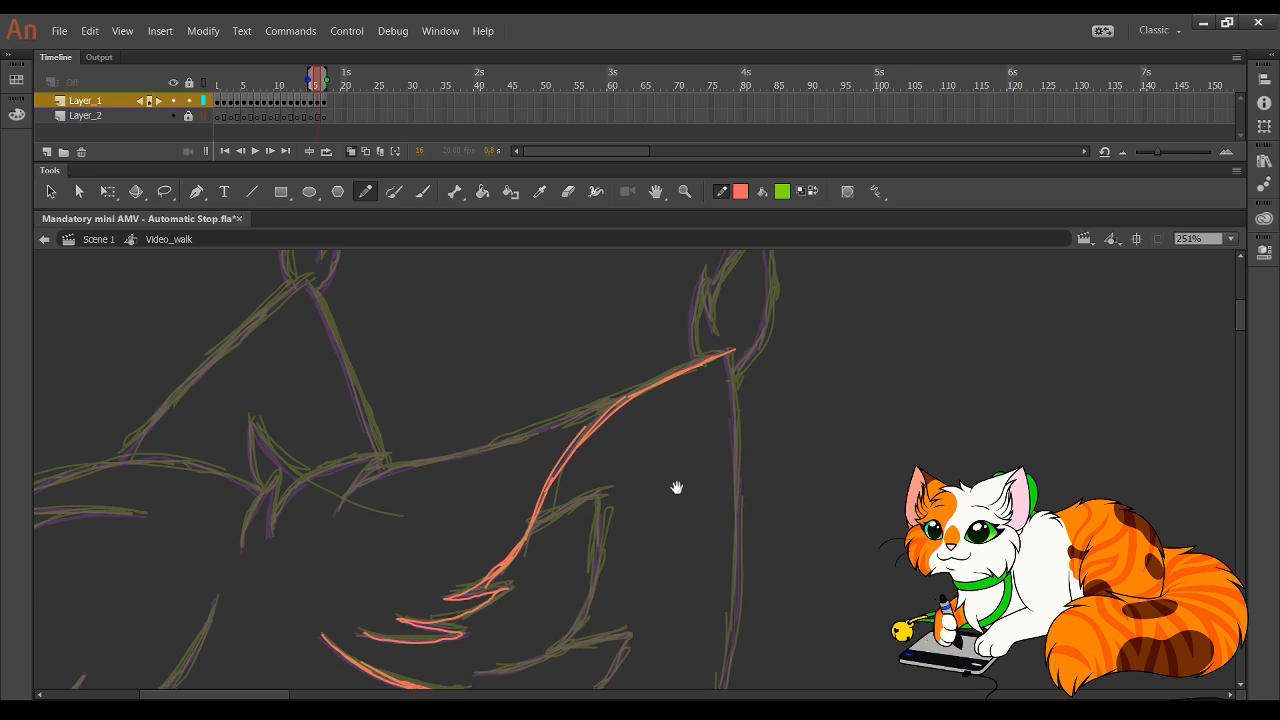
- Draw the near ear's back edge from its rounded base up to the tip over the onion-skinned guide
mouse_move(470, 562)
left_mouse_down()
mouse_move(620, 547)
mouse_move(604, 558)
mouse_move(668, 493)
mouse_move(648, 523)
mouse_move(688, 380)
mouse_move(681, 451)
mouse_move(692, 273)
mouse_move(714, 426)
left_mouse_up()
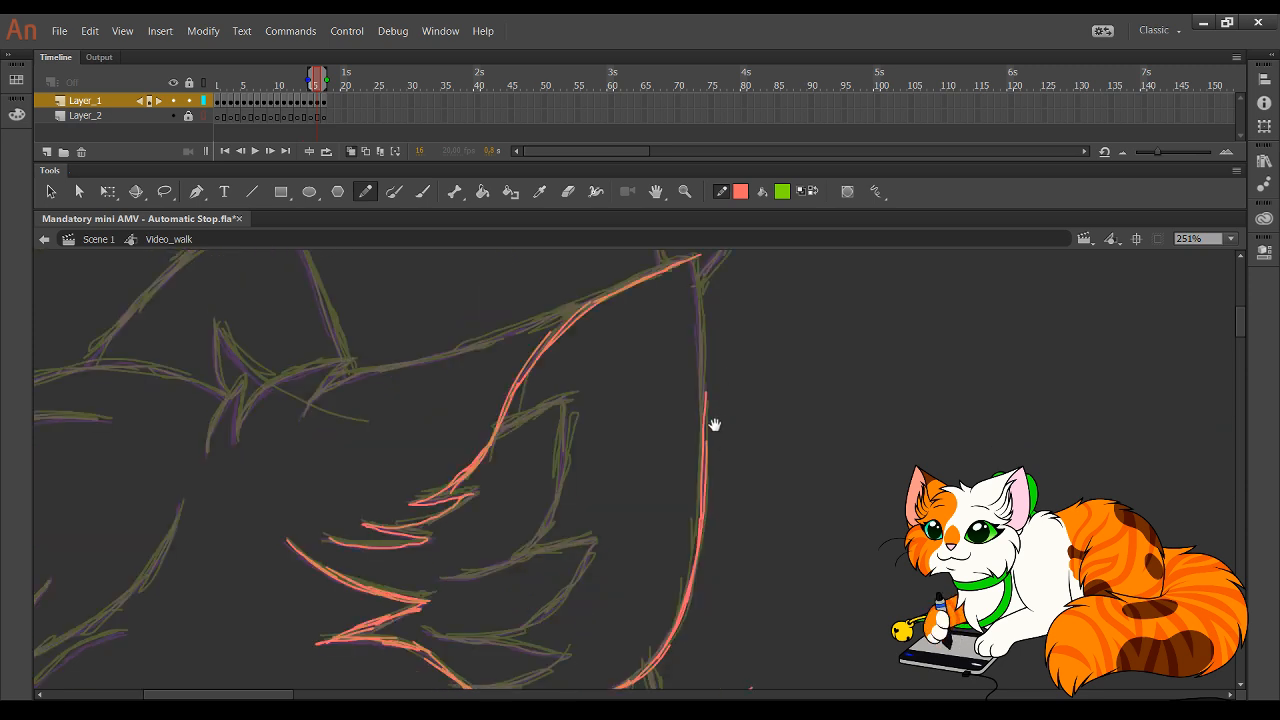
left_click_drag(701, 477, 698, 357)
left_click_drag(703, 418, 701, 303)
key("ctrl+z")
key("ctrl+z")
mouse_move(697, 457)
left_mouse_down()
mouse_move(693, 326)
mouse_move(707, 437)
mouse_move(703, 250)
left_mouse_up()
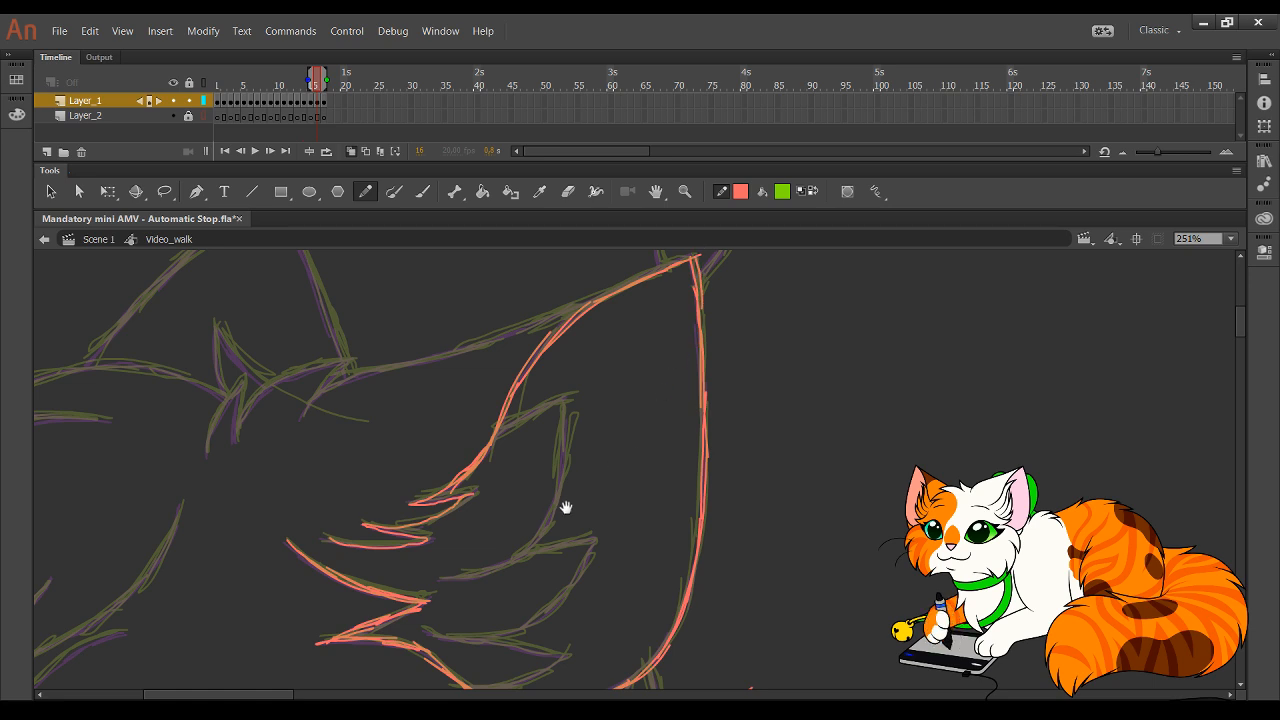
- Draw the stacked pointed fur tufts inside the near ear
scroll(495, 588, "down", 3)
mouse_move(462, 592)
left_mouse_down()
mouse_move(525, 592)
mouse_move(566, 568)
mouse_move(464, 556)
mouse_move(542, 517)
mouse_move(577, 473)
left_mouse_up()
left_click_drag(539, 529, 595, 456)
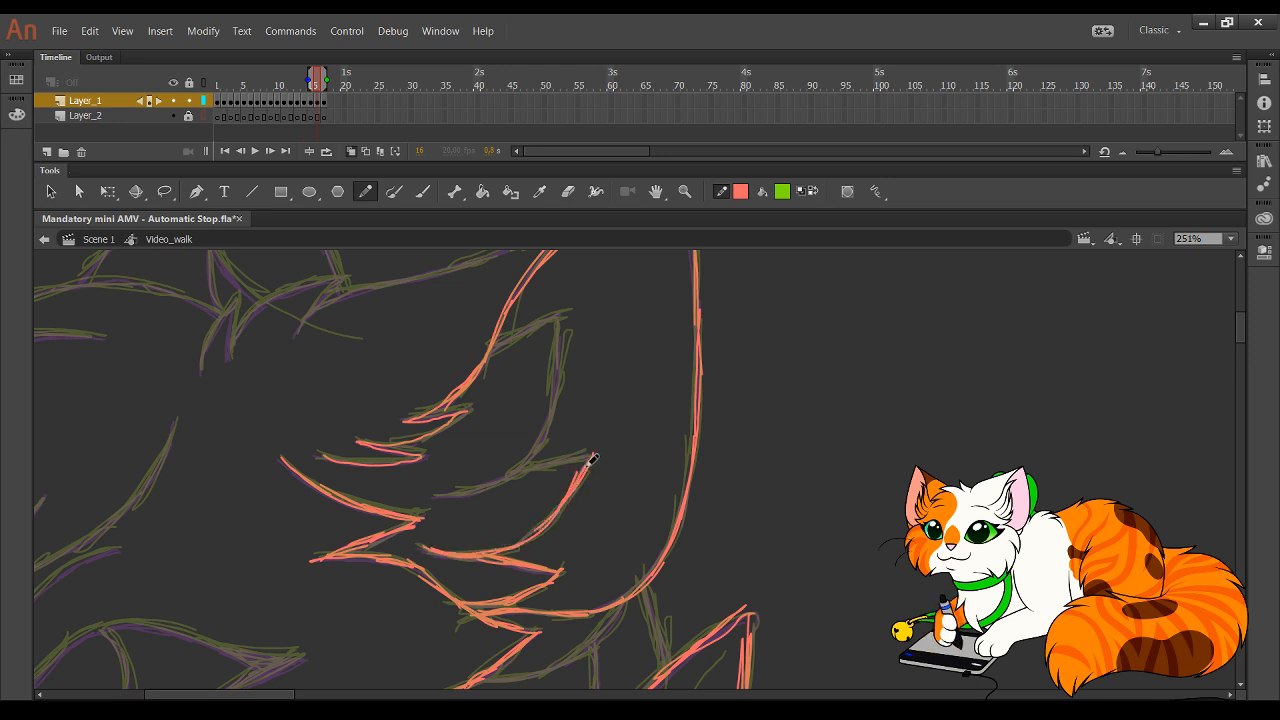
mouse_move(517, 478)
left_mouse_down()
mouse_move(592, 455)
mouse_move(453, 497)
left_mouse_up()
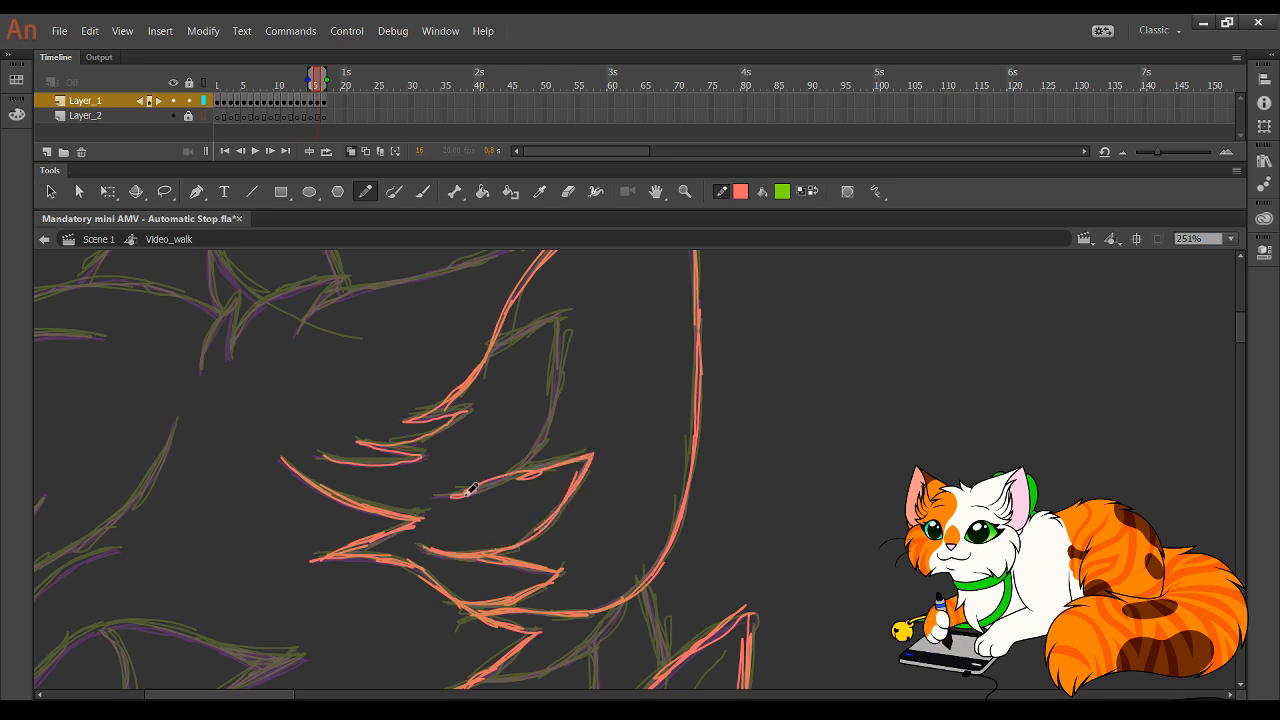
key("ctrl+z")
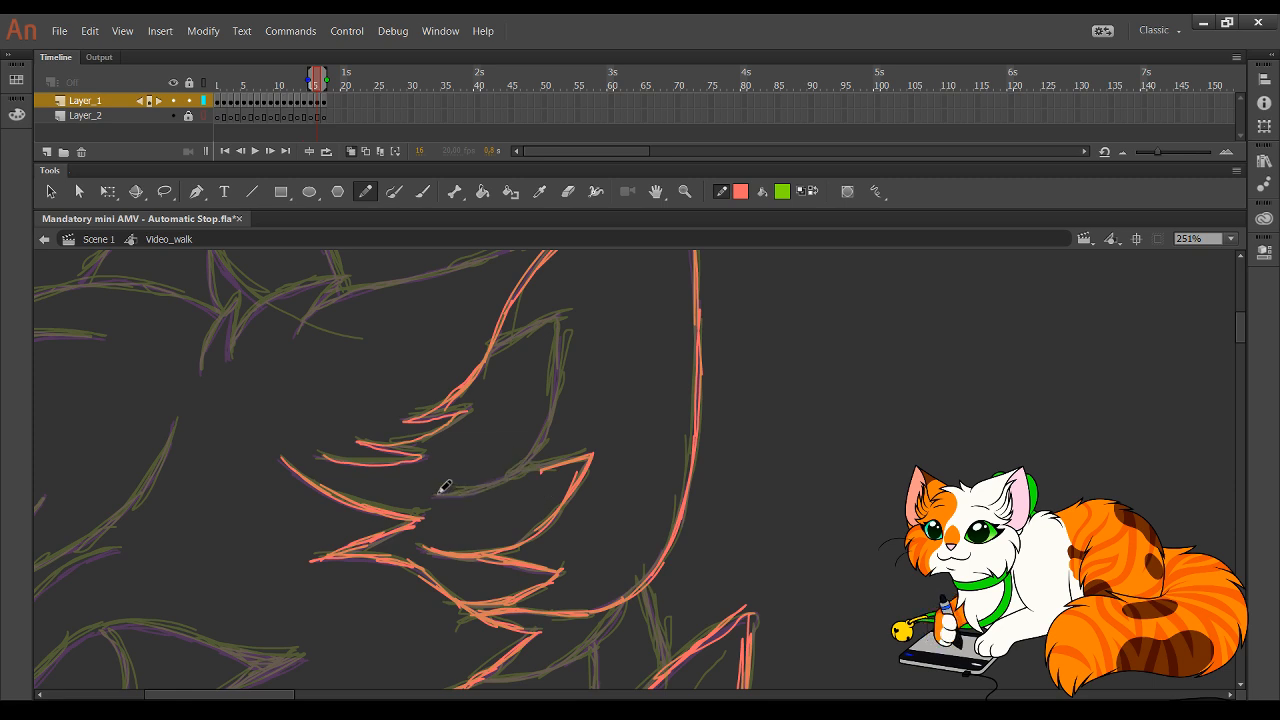
mouse_move(442, 490)
left_mouse_down()
mouse_move(497, 484)
mouse_move(539, 445)
mouse_move(527, 457)
mouse_move(561, 332)
mouse_move(559, 369)
mouse_move(562, 313)
mouse_move(518, 339)
mouse_move(556, 317)
mouse_move(530, 351)
mouse_move(517, 412)
left_mouse_up()
key("ctrl+z")
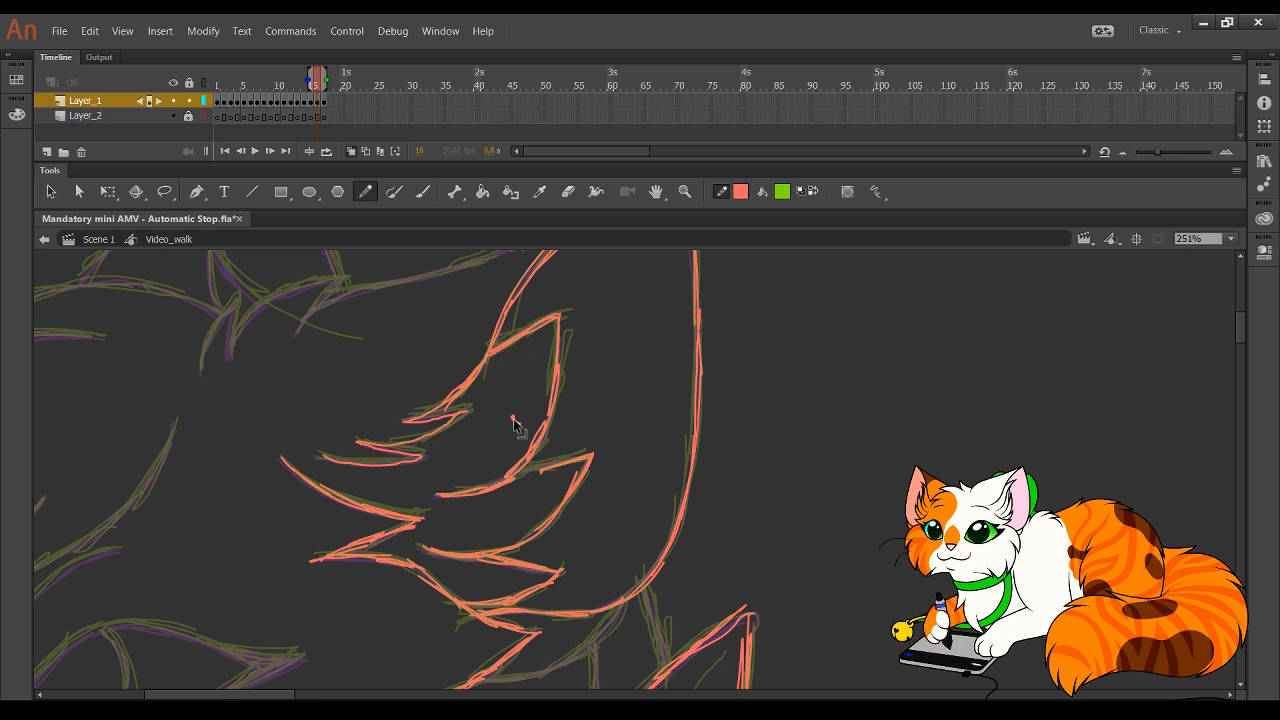
key("ctrl+z")
left_click_drag(517, 477, 582, 455)
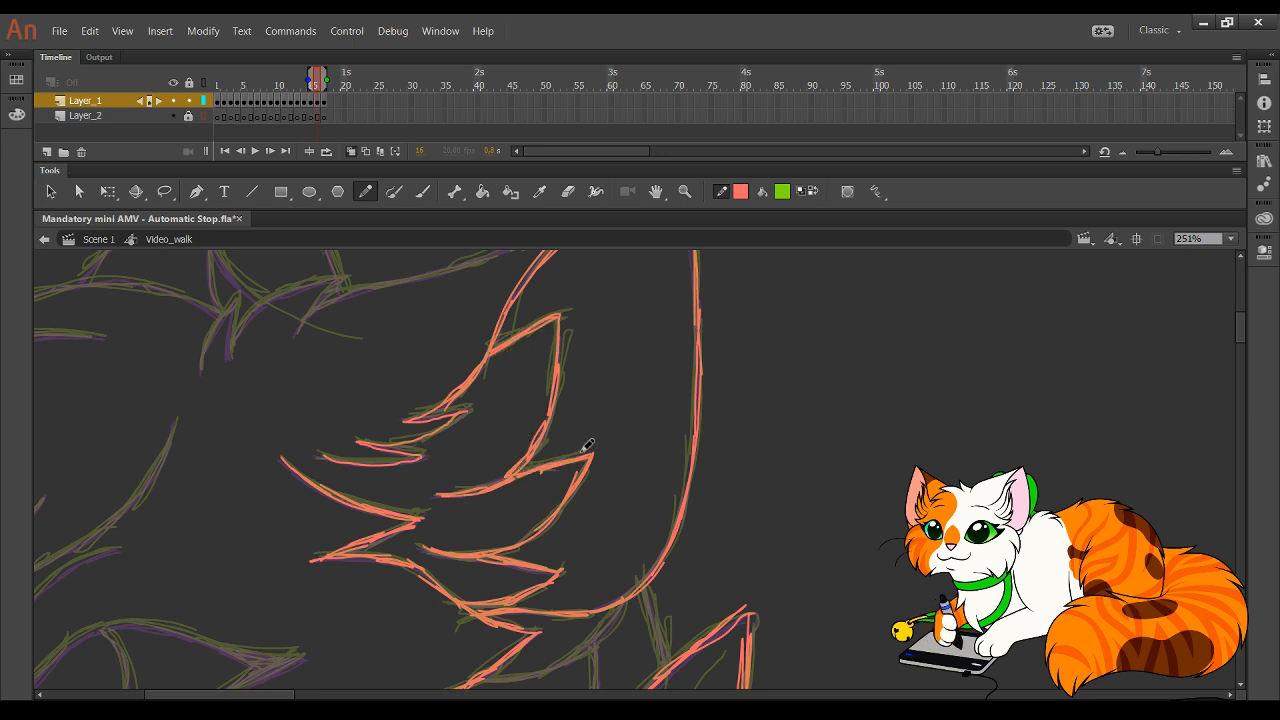
- Draw the curved fur edge below the near ear and the two short lines running down to the neck fur
left_click_drag(538, 510, 534, 503)
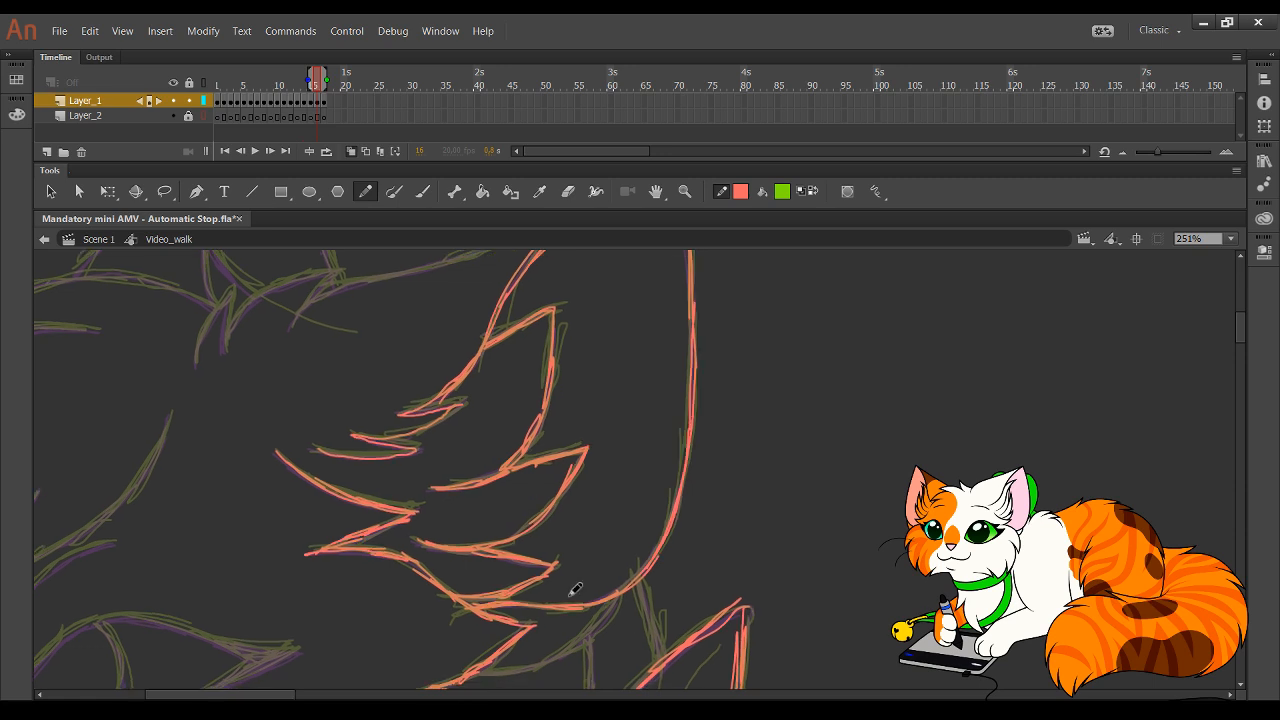
left_click_drag(538, 623, 519, 470)
mouse_move(462, 522)
left_mouse_down()
mouse_move(559, 499)
mouse_move(539, 508)
mouse_move(606, 441)
left_mouse_up()
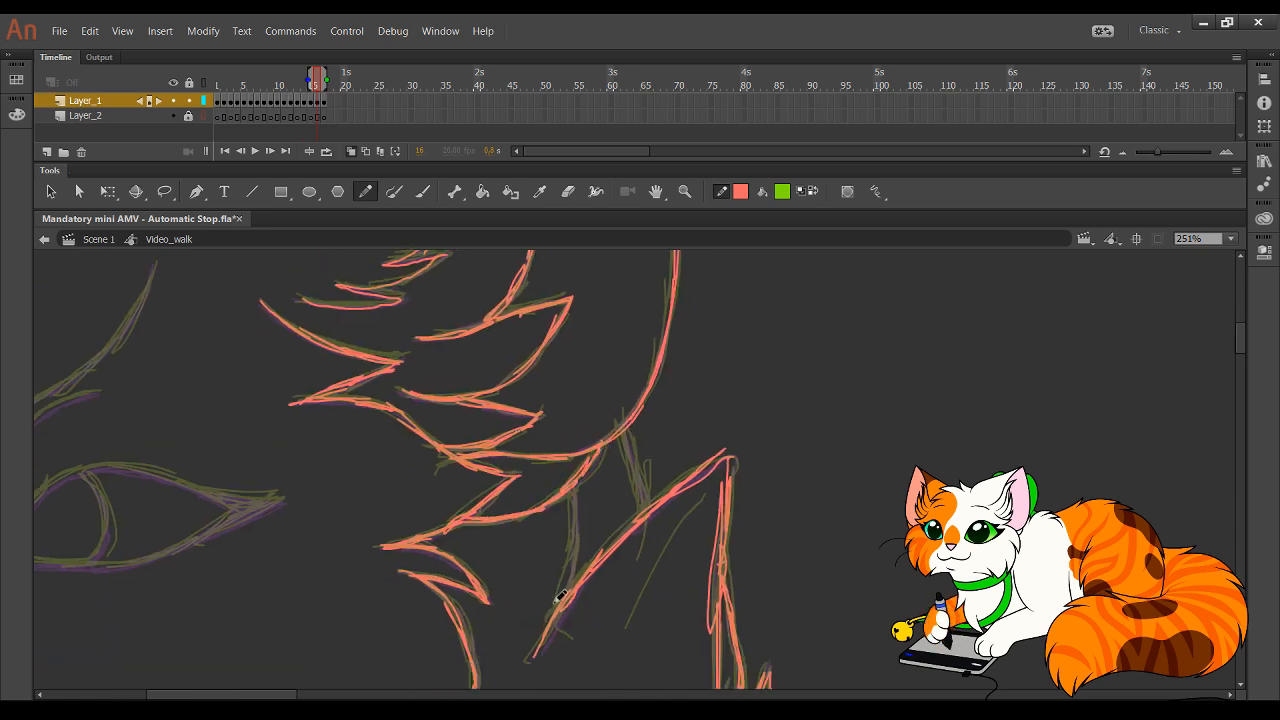
mouse_move(561, 596)
left_mouse_down()
mouse_move(574, 562)
mouse_move(574, 581)
mouse_move(572, 487)
mouse_move(618, 477)
left_mouse_up()
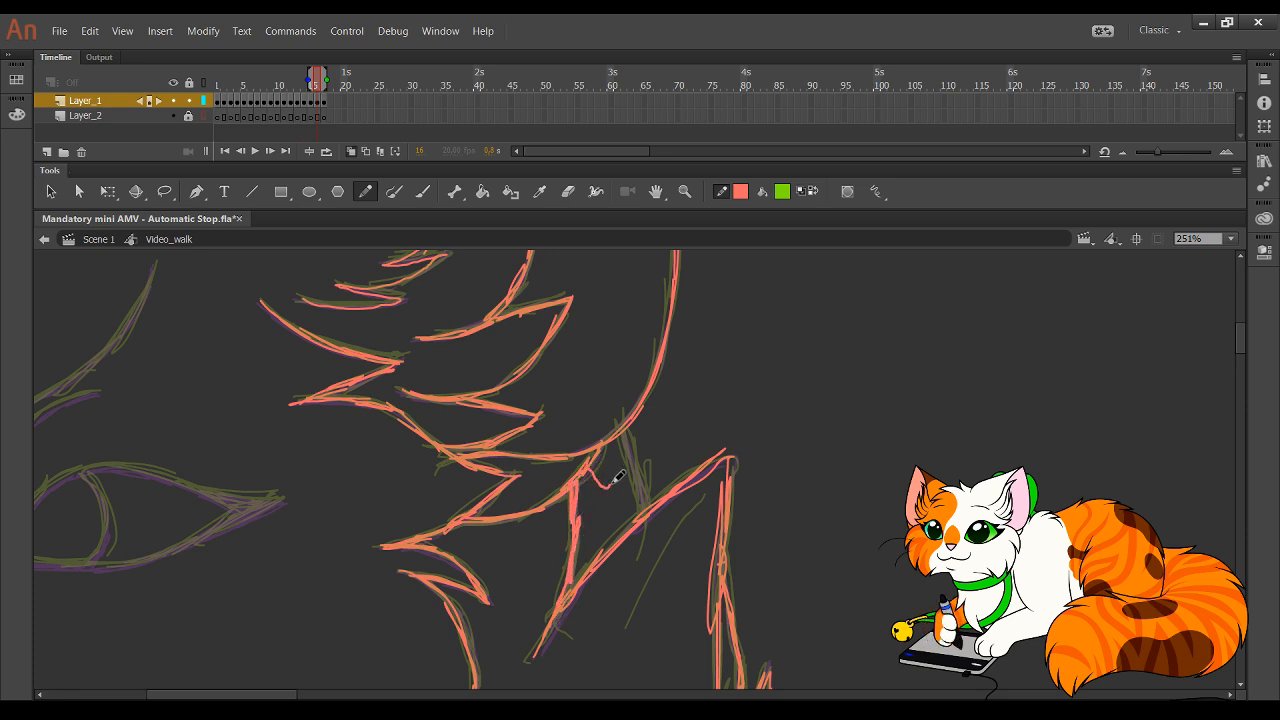
key("ctrl+z")
key("ctrl+z")
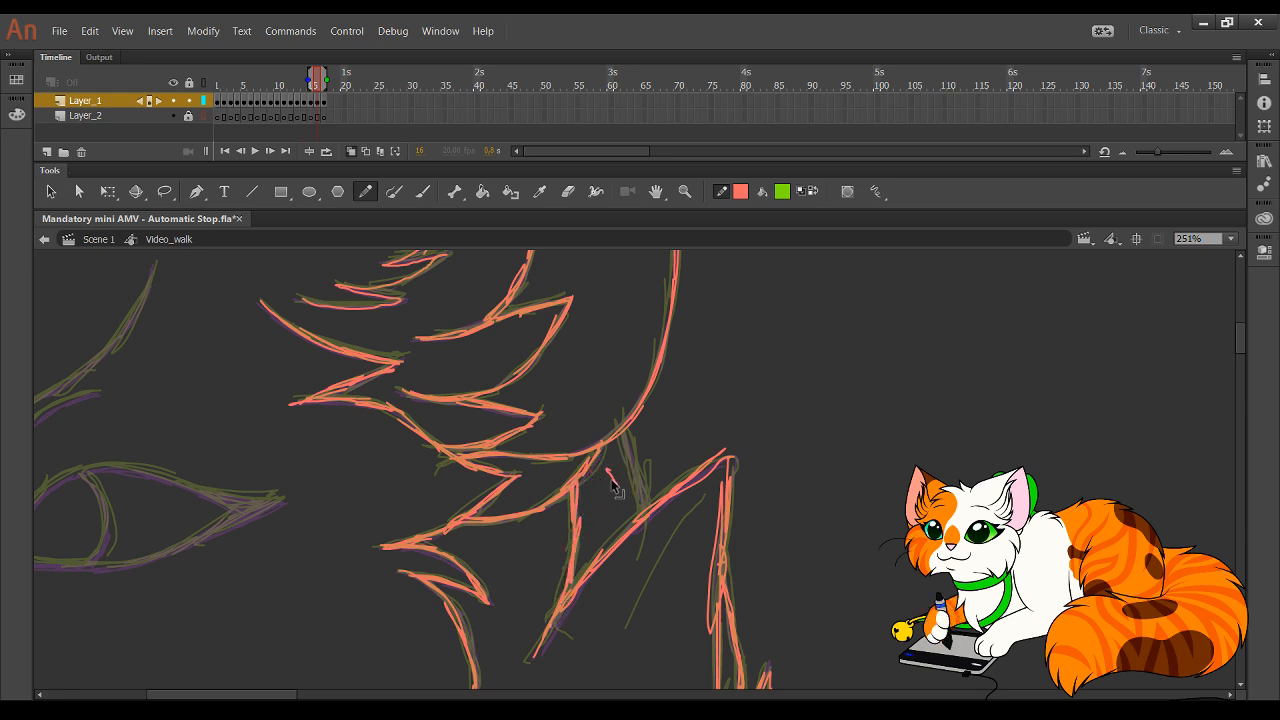
left_click_drag(627, 424, 650, 508)
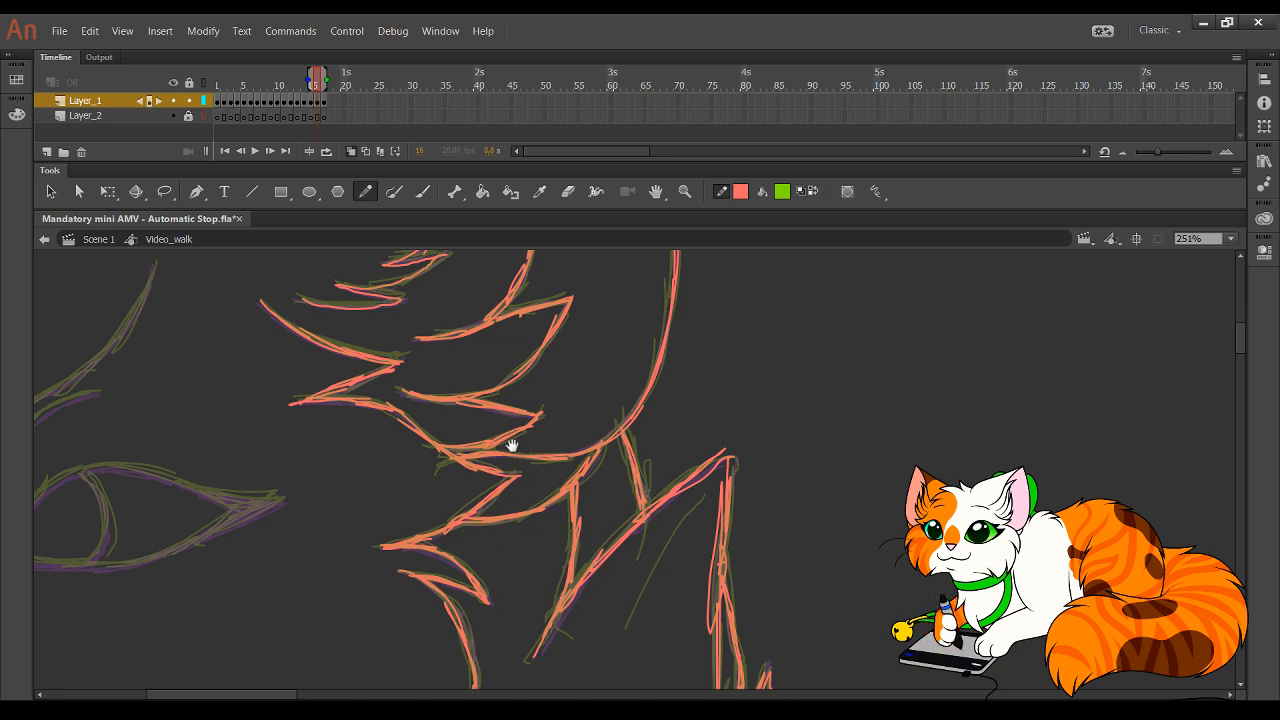
- Draw the zigzag tuft on top of the head and the head line running to the near ear with its tip tuft
left_click_drag(512, 446, 689, 646)
mouse_move(561, 459)
left_mouse_down()
mouse_move(591, 560)
mouse_move(574, 576)
left_mouse_up()
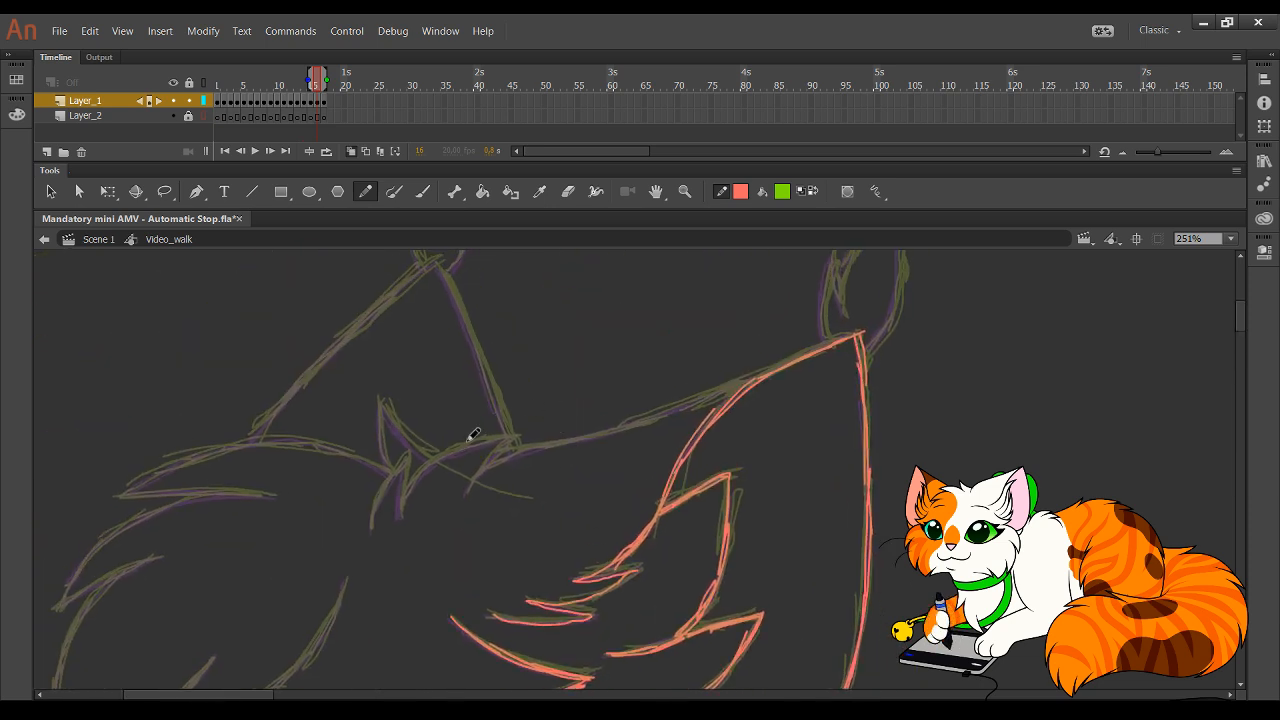
left_click_drag(373, 527, 401, 460)
left_click_drag(401, 460, 397, 516)
mouse_move(399, 471)
left_mouse_down()
mouse_move(401, 512)
mouse_move(467, 441)
mouse_move(435, 463)
mouse_move(517, 435)
mouse_move(473, 486)
mouse_move(596, 416)
mouse_move(627, 445)
mouse_move(536, 446)
mouse_move(644, 422)
mouse_move(600, 433)
mouse_move(843, 334)
left_mouse_up()
key("ctrl+z")
key("space")
left_click_drag(892, 279, 793, 336)
mouse_move(742, 386)
left_mouse_down()
mouse_move(737, 313)
mouse_move(749, 366)
mouse_move(763, 300)
mouse_move(746, 337)
mouse_move(795, 257)
mouse_move(786, 383)
left_mouse_up()
left_click_drag(435, 549, 900, 429)
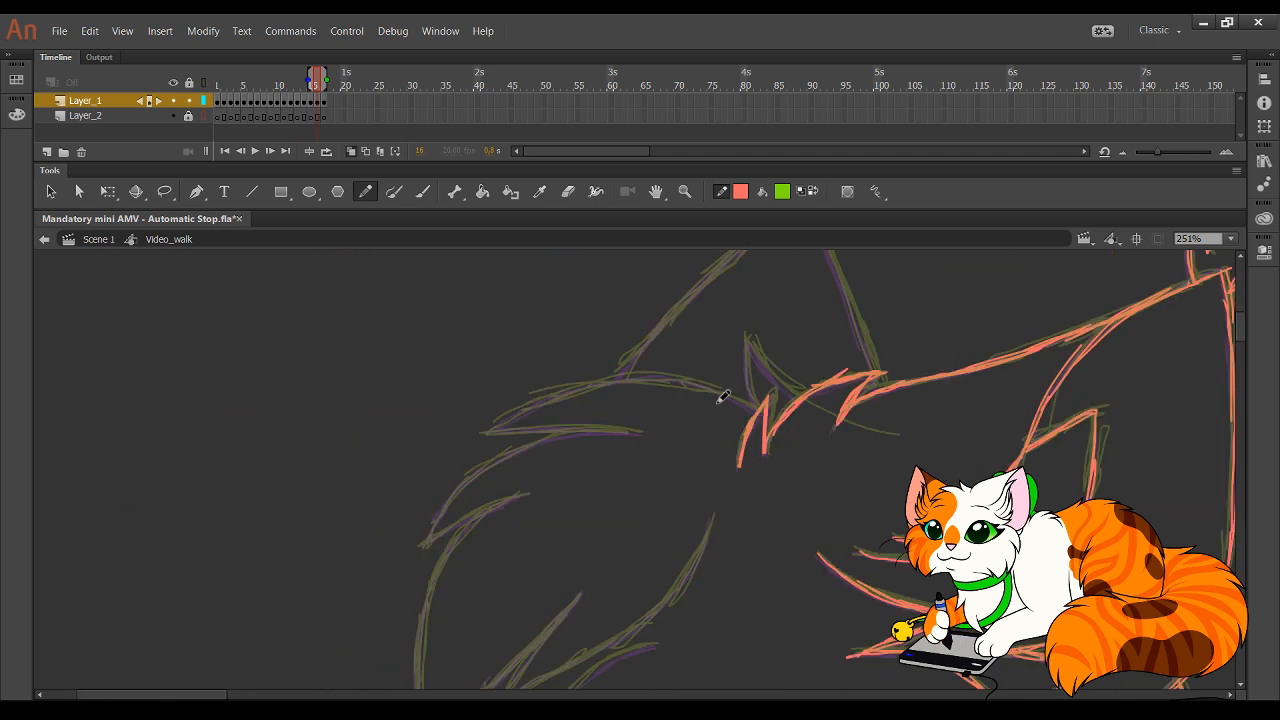
- Draw the crown's spike and the fringe's pointed outer edge sweeping down towards the nose
mouse_move(792, 386)
left_mouse_down()
mouse_move(748, 340)
mouse_move(770, 400)
mouse_move(630, 374)
mouse_move(568, 382)
mouse_move(492, 426)
mouse_move(617, 423)
mouse_move(520, 441)
mouse_move(420, 545)
mouse_move(527, 490)
left_mouse_up()
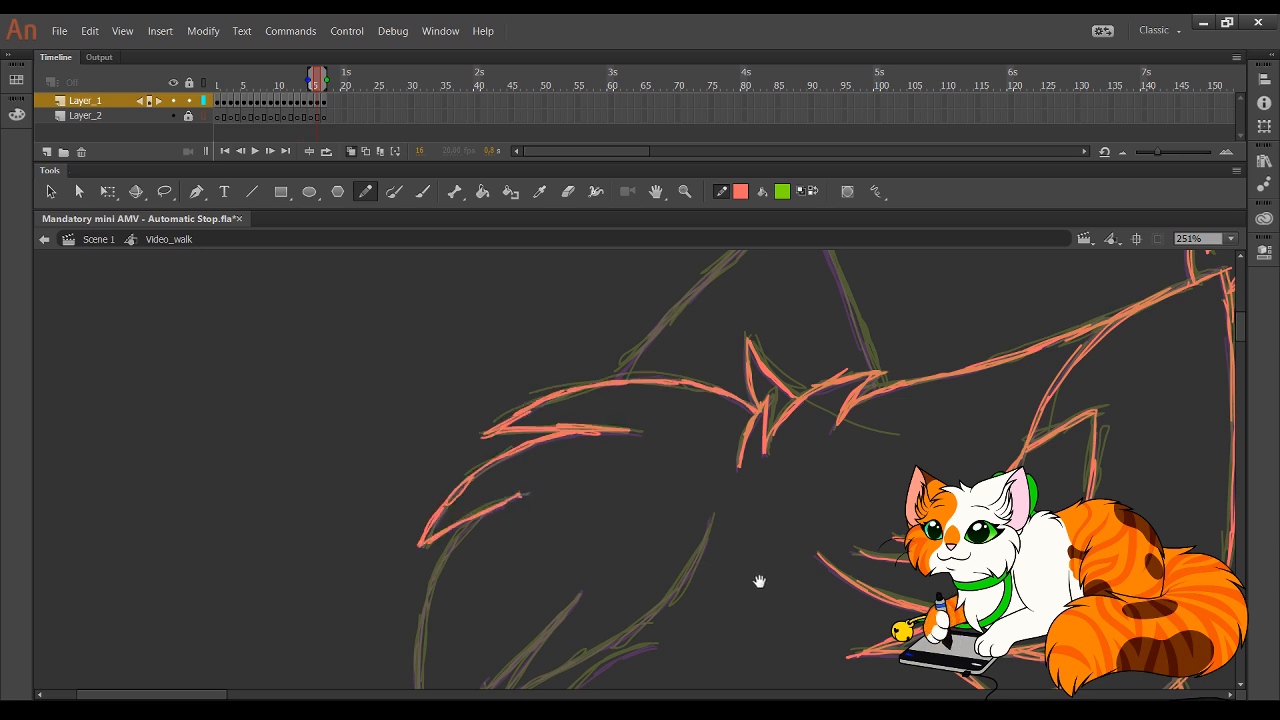
mouse_move(759, 581)
left_mouse_down()
mouse_move(743, 363)
mouse_move(731, 397)
left_mouse_up()
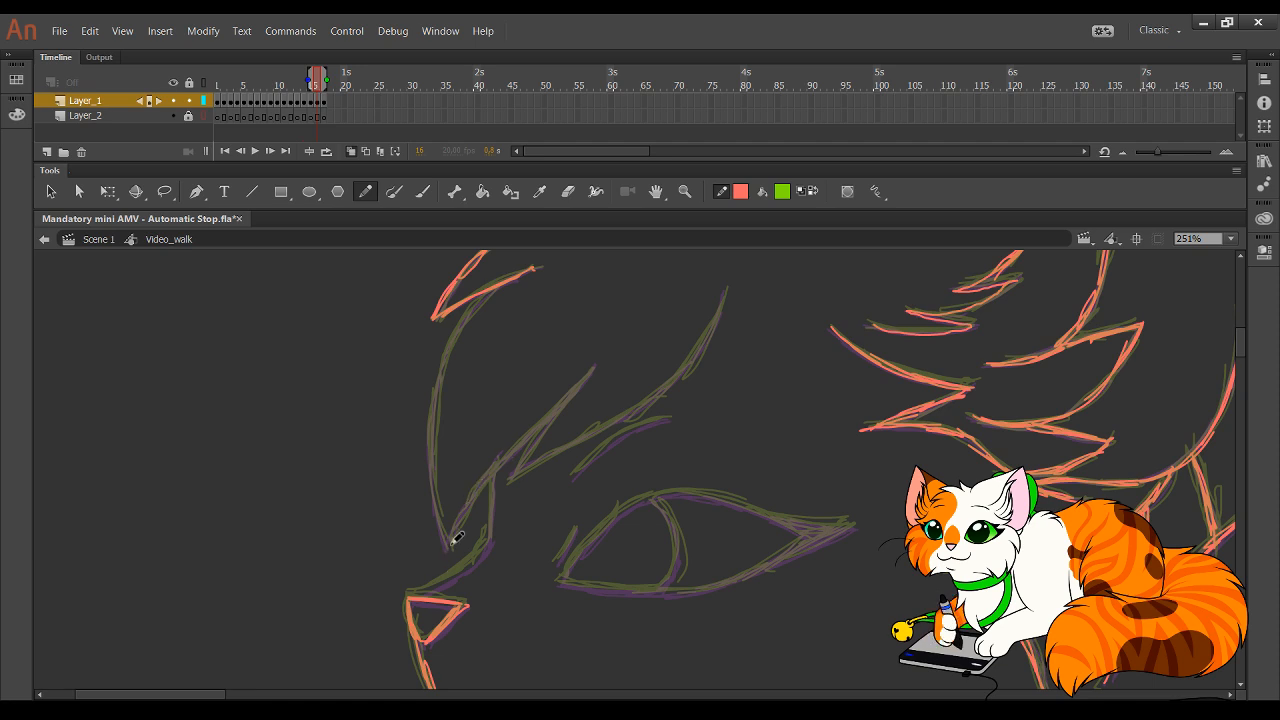
mouse_move(457, 537)
left_mouse_down()
mouse_move(437, 400)
mouse_move(445, 360)
mouse_move(473, 312)
mouse_move(535, 266)
left_mouse_up()
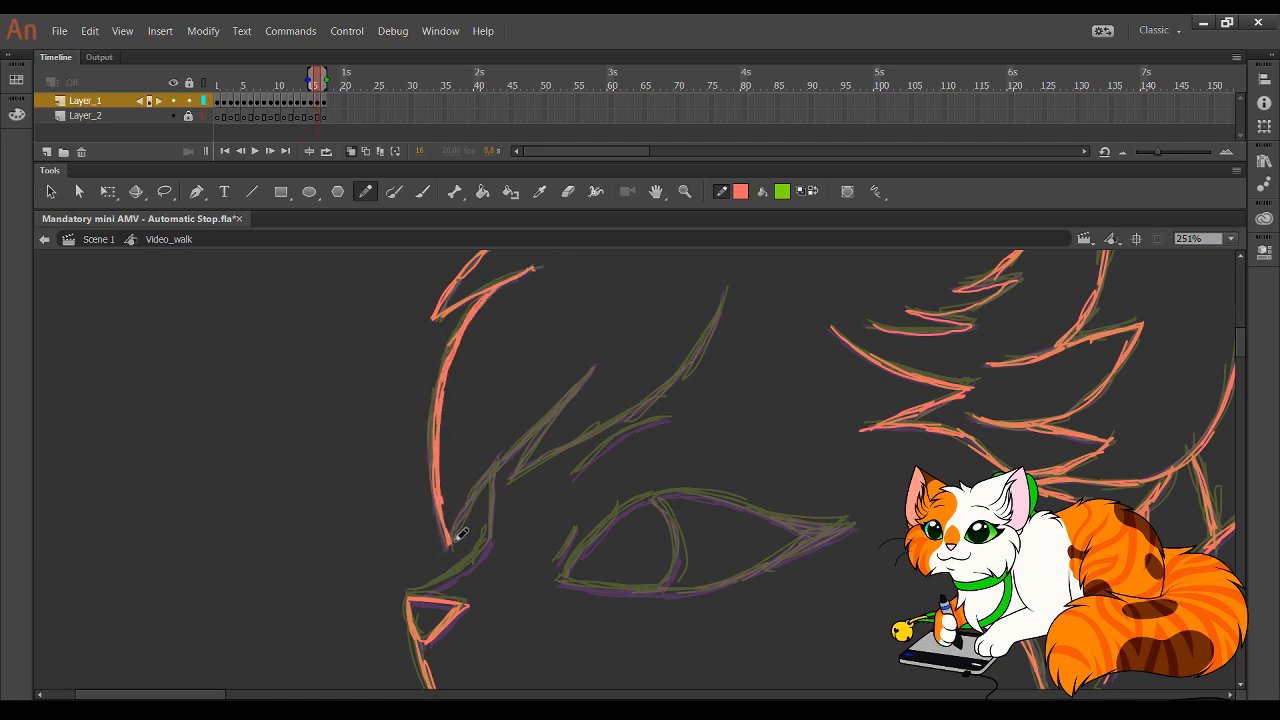
- Draw the fringe's lower pointed locks across the forehead and the bridge line down to the nose
mouse_move(460, 535)
left_mouse_down()
mouse_move(492, 466)
mouse_move(597, 366)
mouse_move(562, 412)
left_mouse_up()
mouse_move(522, 463)
left_mouse_down()
mouse_move(677, 374)
mouse_move(728, 289)
left_mouse_up()
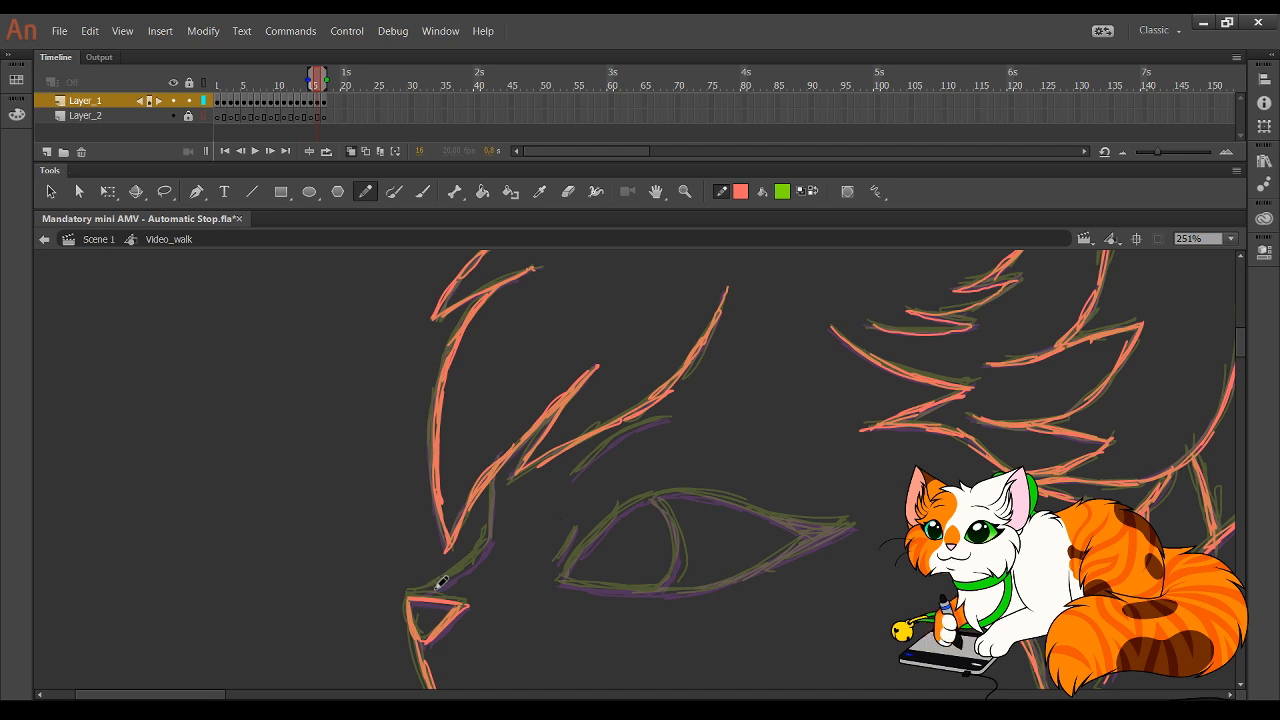
mouse_move(412, 597)
left_mouse_down()
mouse_move(486, 552)
mouse_move(494, 486)
mouse_move(510, 478)
left_mouse_up()
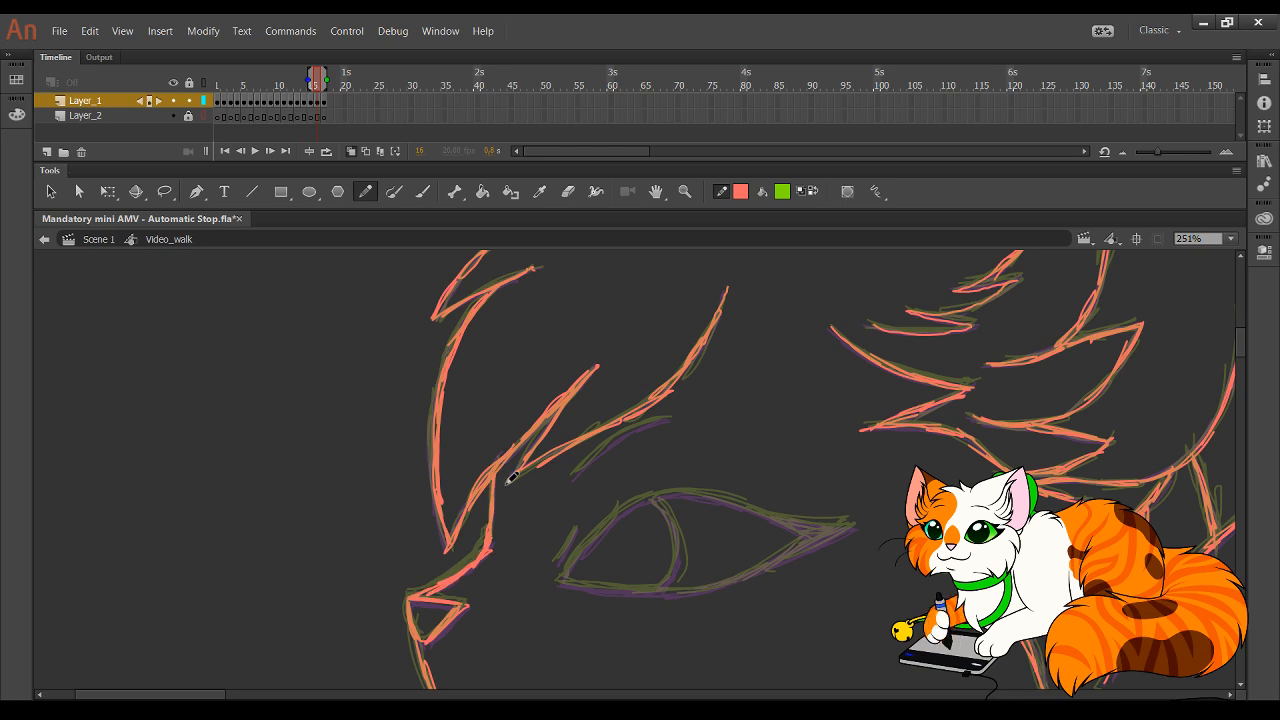
- Draw the almond-shaped eye outline and the curved iris edge inside it
left_click_drag(736, 584, 617, 519)
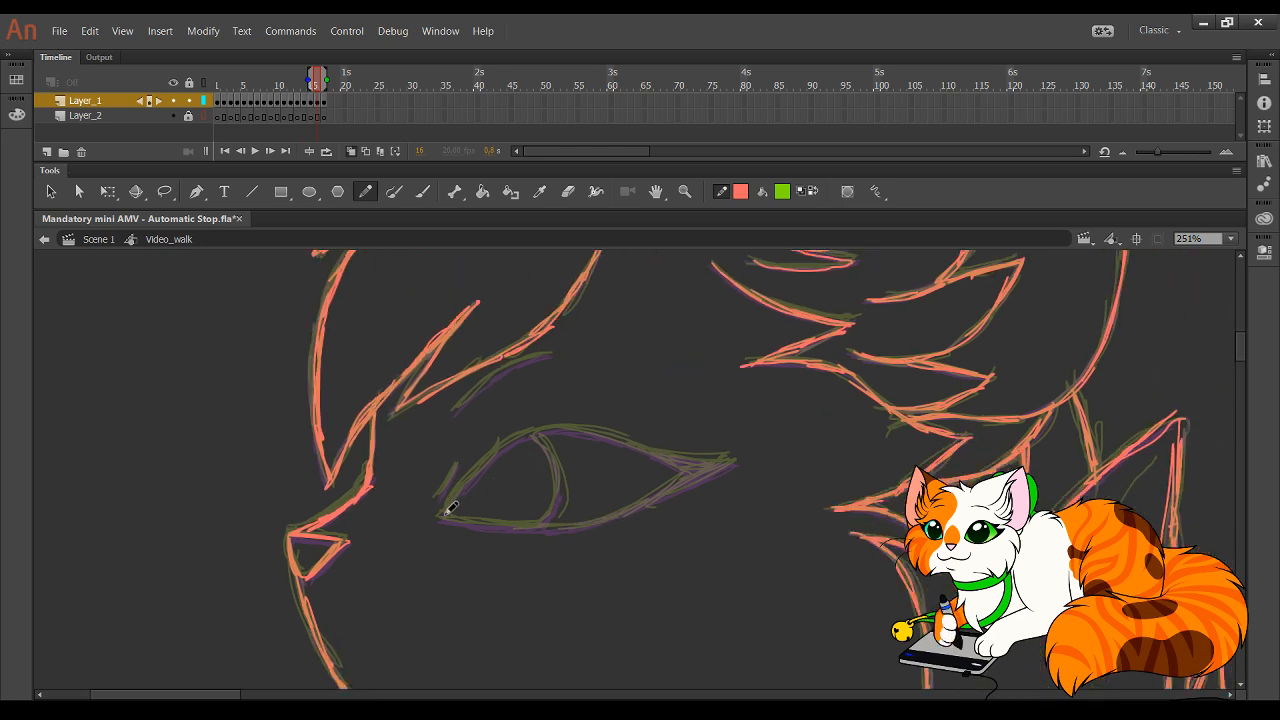
mouse_move(447, 507)
left_mouse_down()
mouse_move(490, 462)
mouse_move(560, 430)
mouse_move(690, 470)
left_mouse_up()
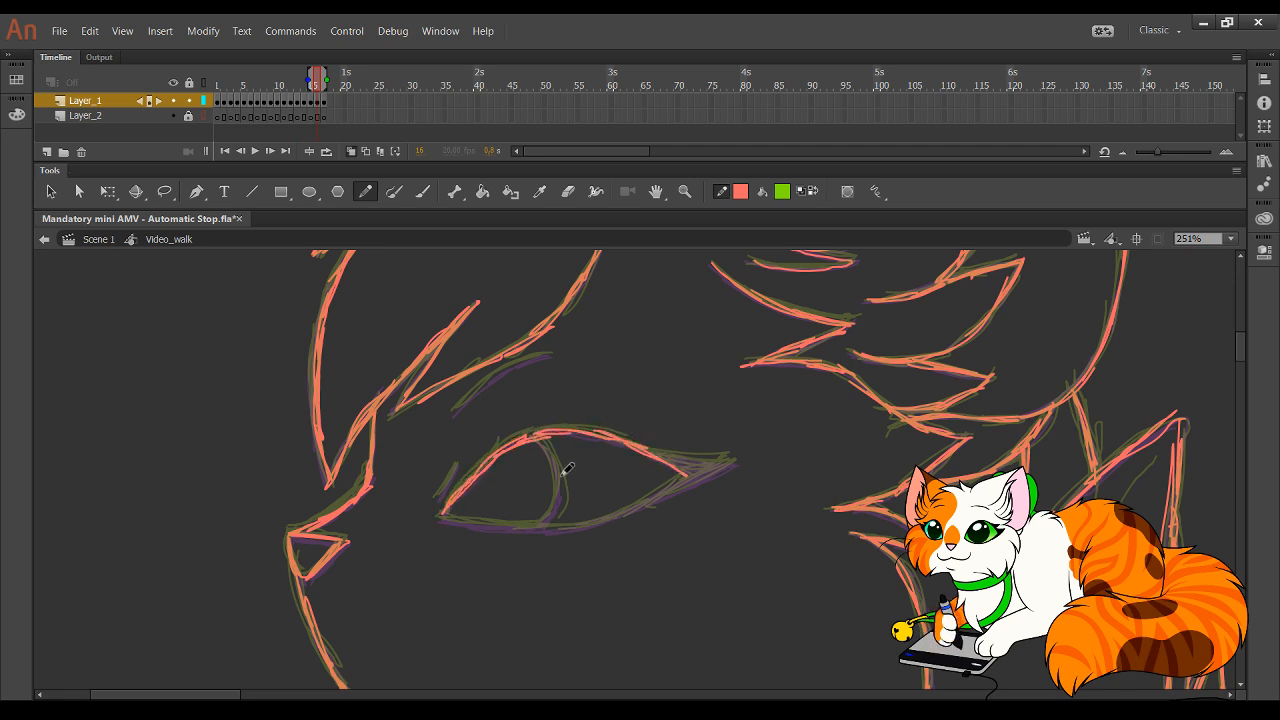
mouse_move(462, 511)
left_mouse_down()
mouse_move(560, 523)
mouse_move(662, 485)
left_mouse_up()
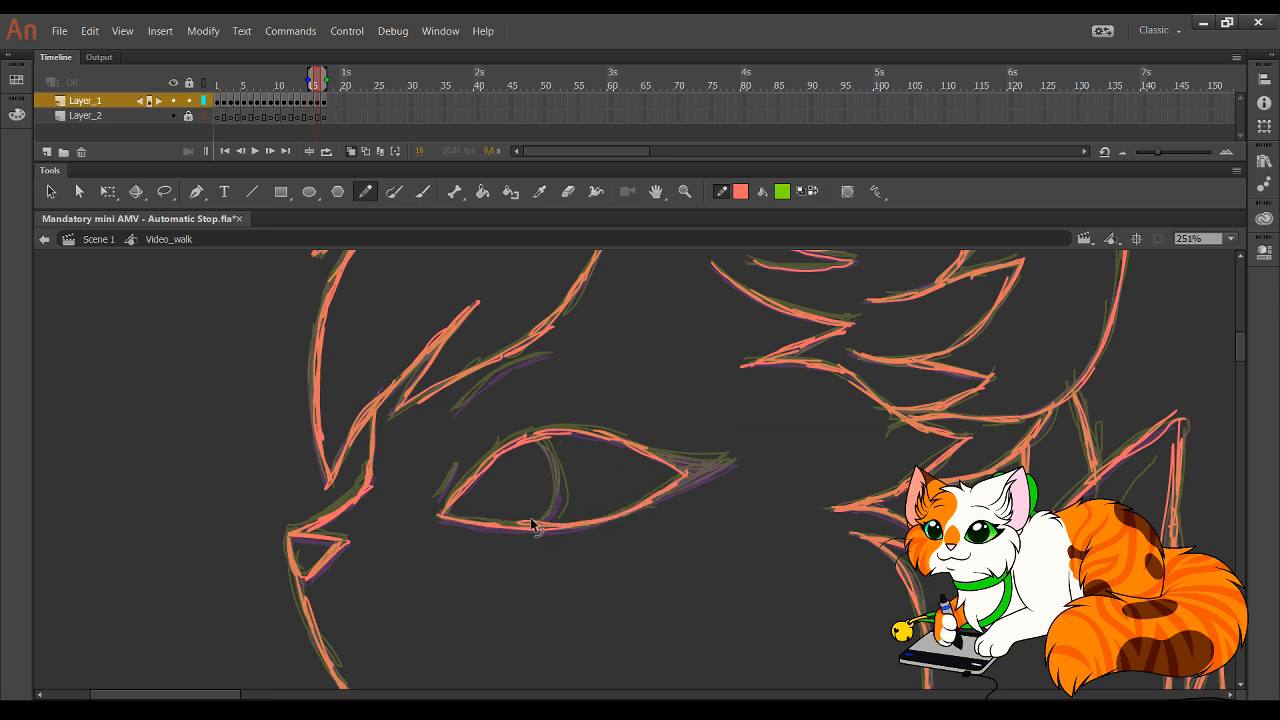
mouse_move(530, 528)
left_mouse_down()
mouse_move(556, 497)
mouse_move(556, 467)
left_mouse_up()
key("ctrl+z")
key("ctrl+z")
key("ctrl+z")
mouse_move(536, 520)
left_mouse_down()
mouse_move(566, 482)
mouse_move(562, 452)
mouse_move(534, 435)
left_mouse_up()
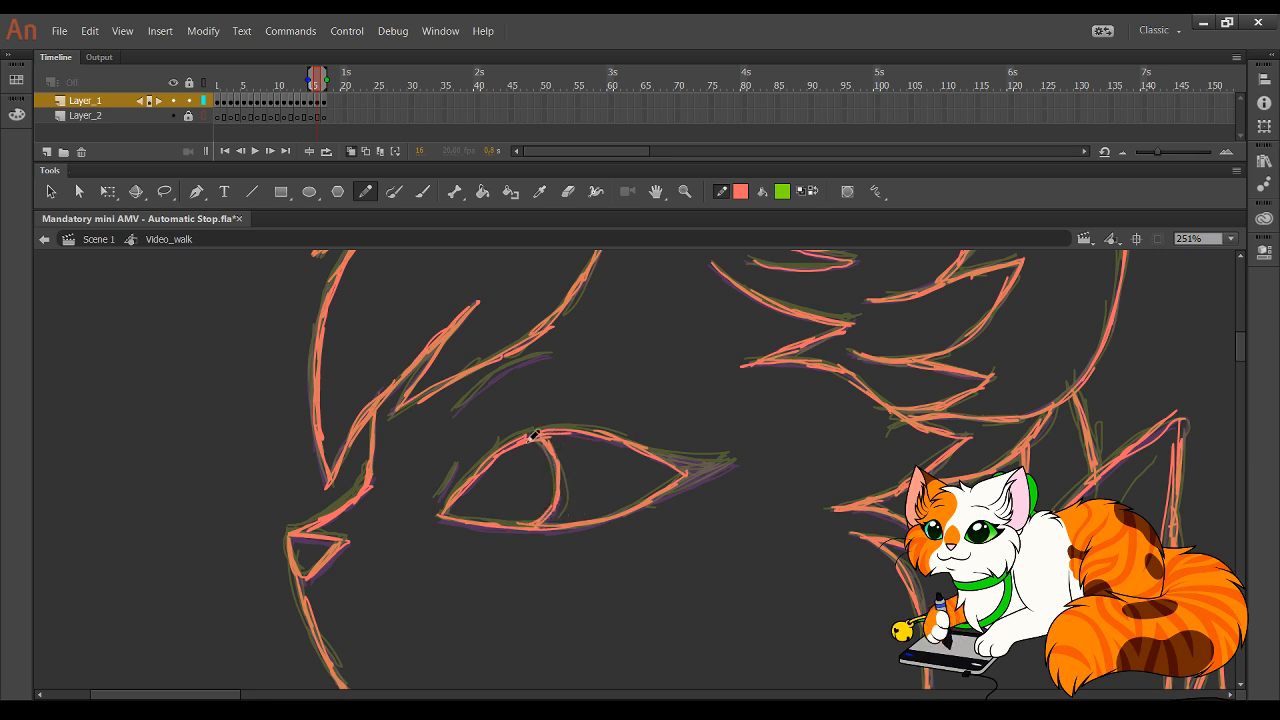
- Add the eye's inner lash mark and pointed outer corner, plus the short brow line above the eye
left_click_drag(440, 495, 460, 462)
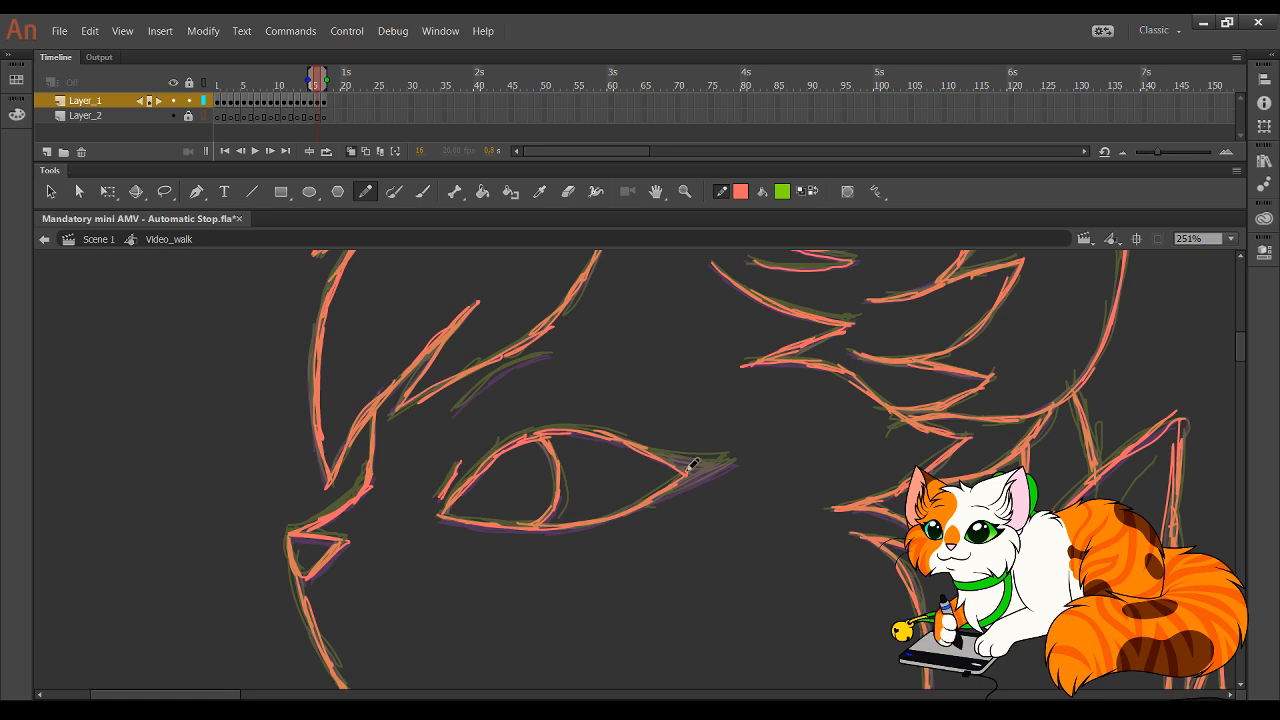
mouse_move(656, 501)
left_mouse_down()
mouse_move(717, 469)
mouse_move(648, 444)
mouse_move(706, 463)
mouse_move(666, 467)
mouse_move(640, 437)
mouse_move(758, 452)
mouse_move(620, 430)
mouse_move(637, 423)
left_mouse_up()
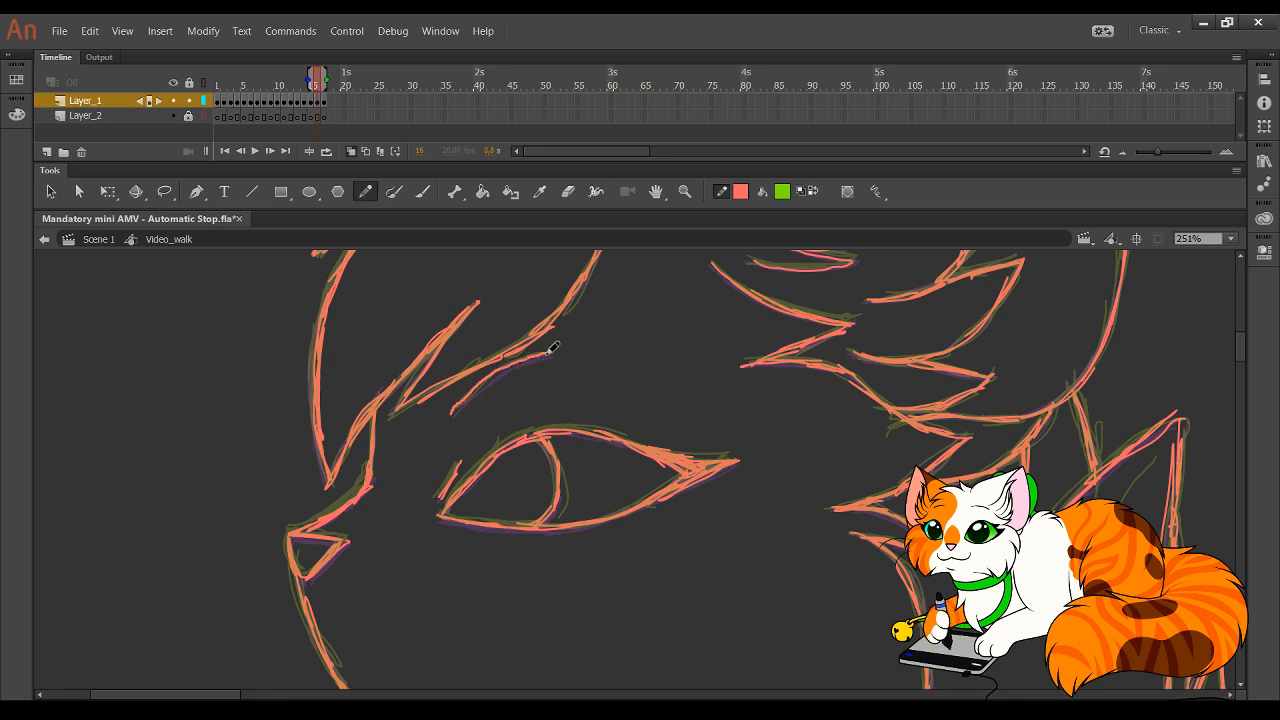
mouse_move(548, 352)
left_mouse_down()
mouse_move(483, 370)
mouse_move(452, 408)
left_mouse_up()
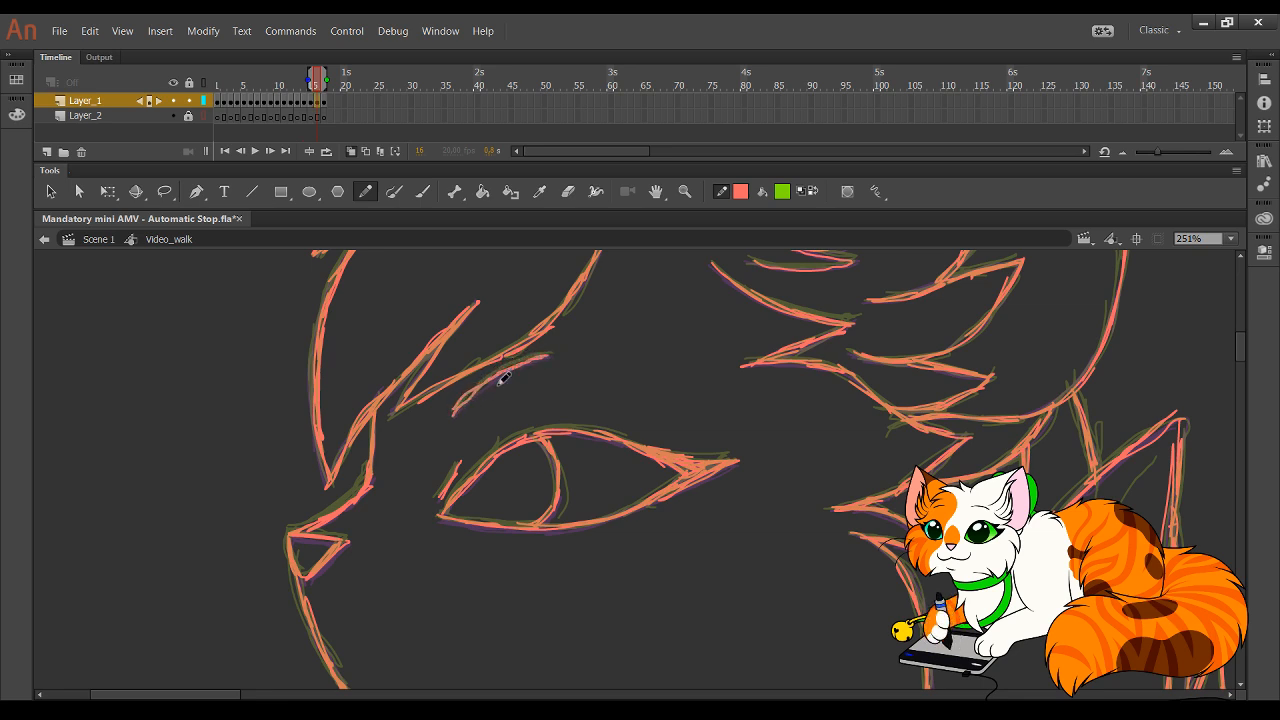
- Draw the far ear's front and back edges and the fur tuft at its tip
left_click_drag(746, 355, 638, 572)
left_click_drag(648, 380, 670, 610)
mouse_move(415, 525)
left_mouse_down()
mouse_move(471, 449)
mouse_move(548, 383)
left_mouse_up()
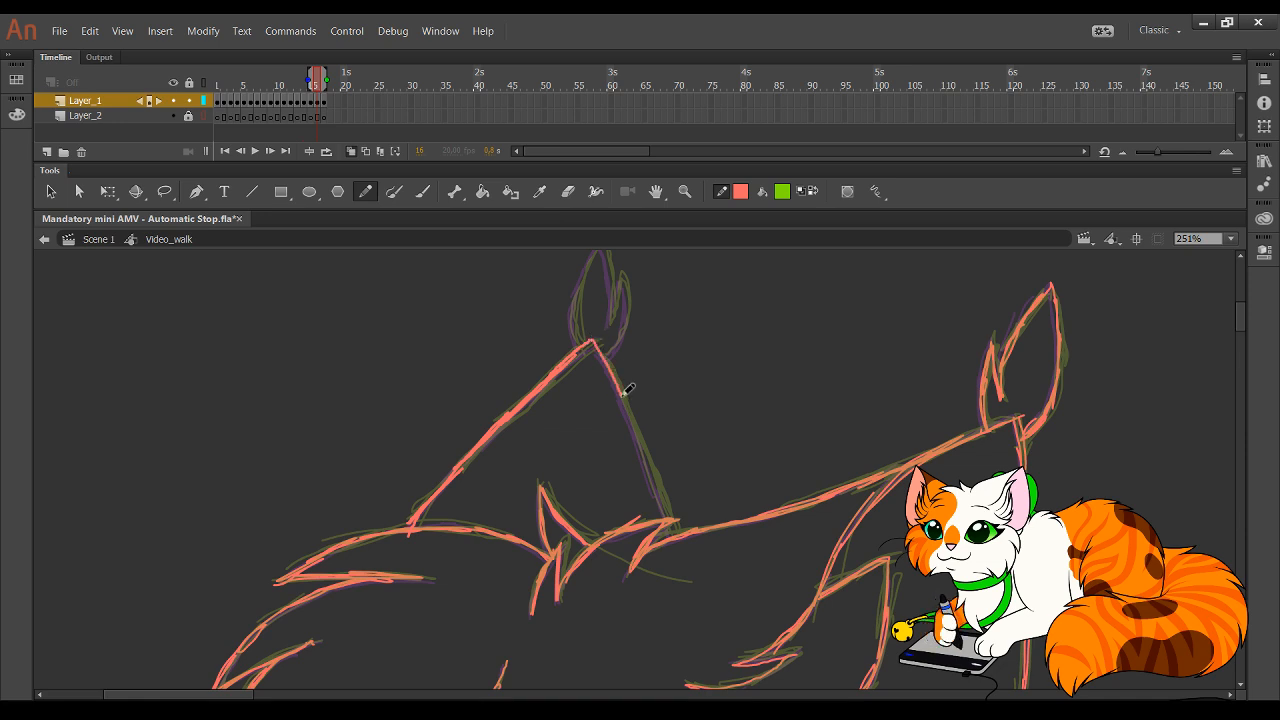
left_click_drag(622, 396, 672, 538)
left_click_drag(601, 320, 597, 352)
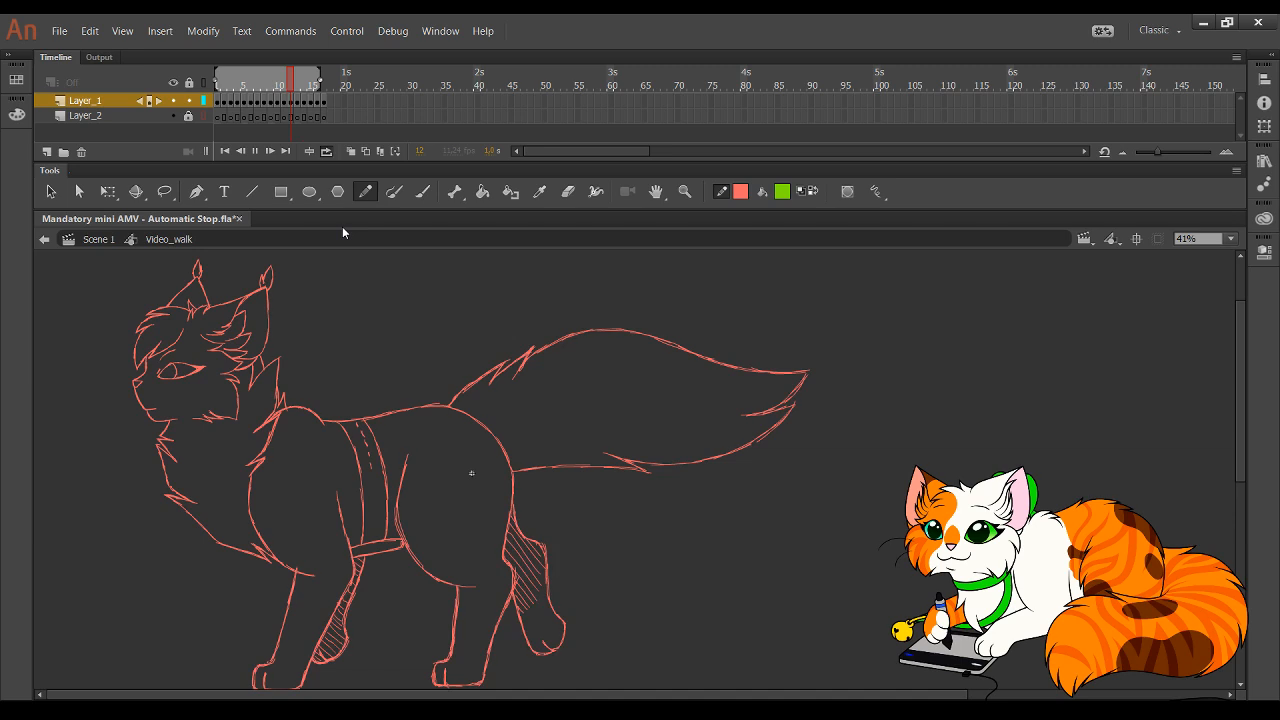
- Stop the walk cycle preview and turn loop playback off
left_click(254, 153)
left_click(325, 153)
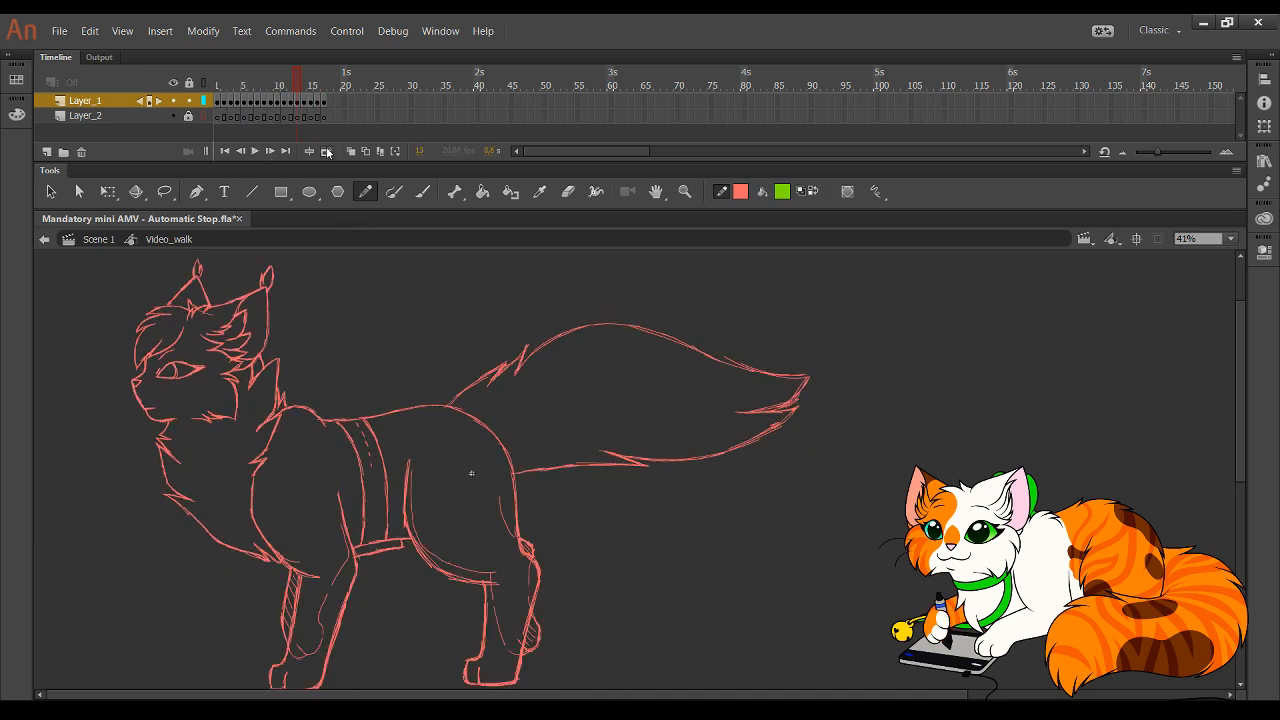
- Remove frame 17 from both Layer_1 and Layer_2, and go to frame 9
left_click(325, 82)
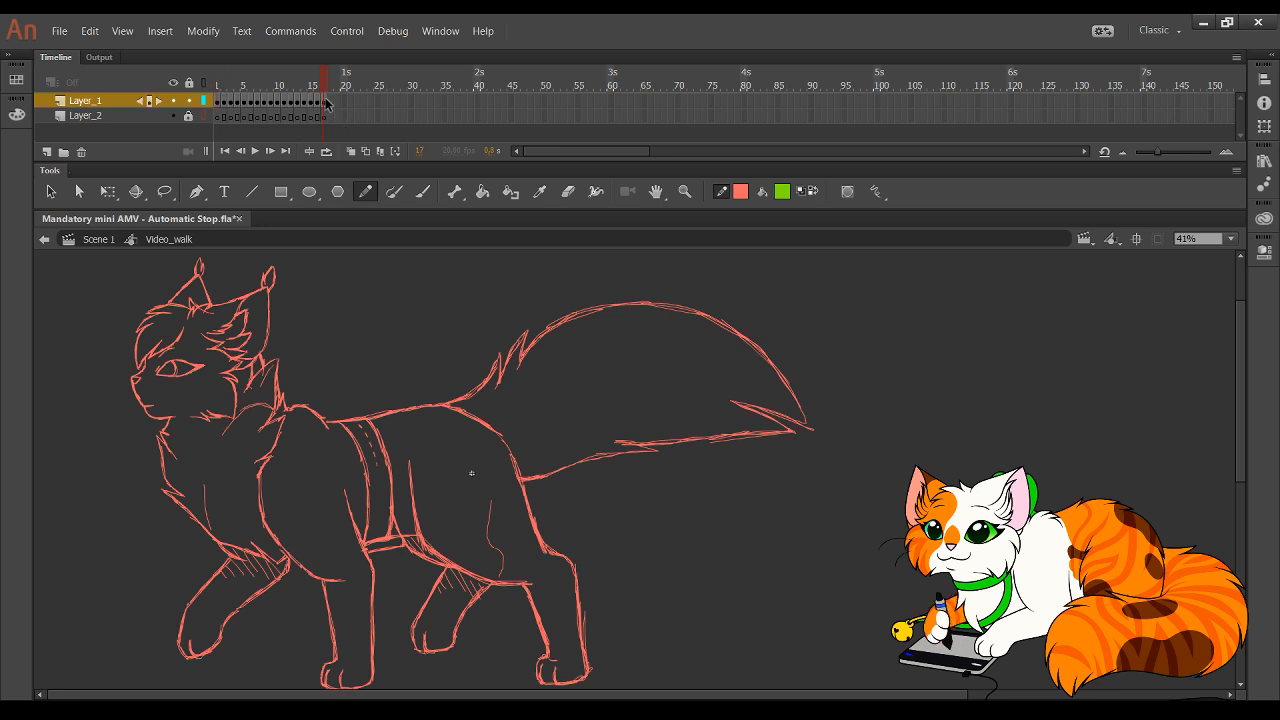
left_click_drag(335, 103, 326, 115)
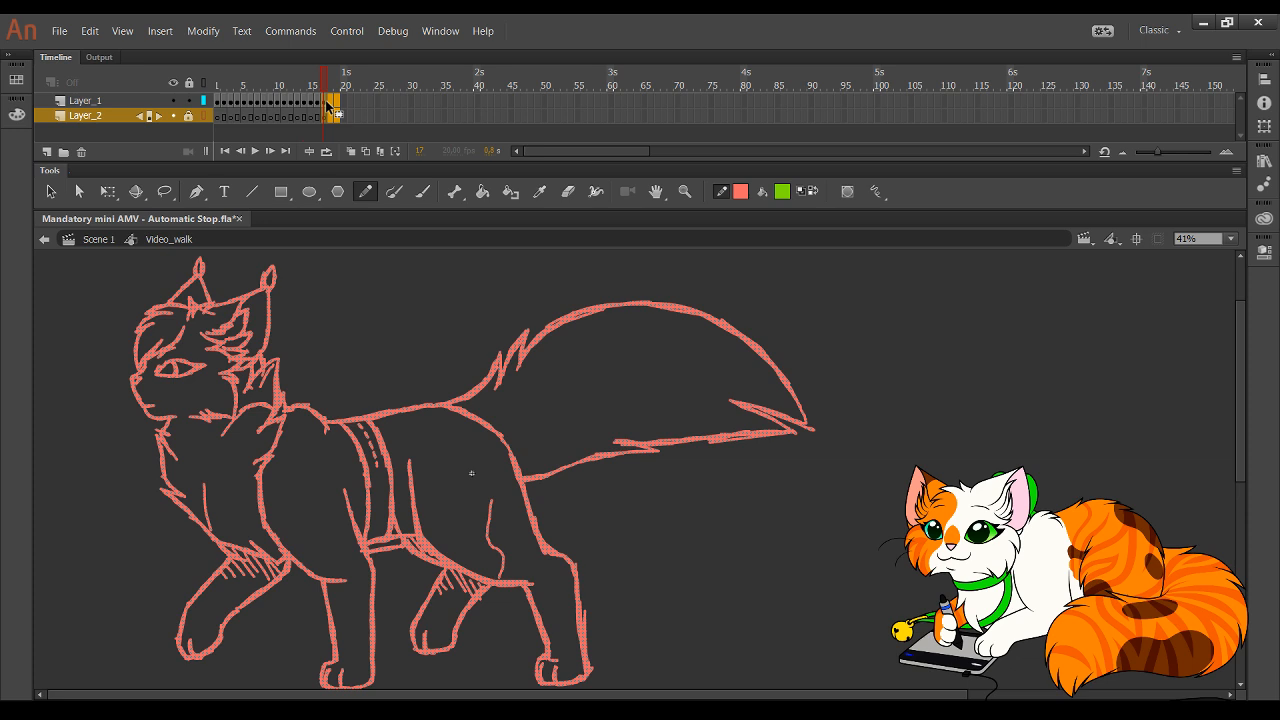
key("shift+F5")
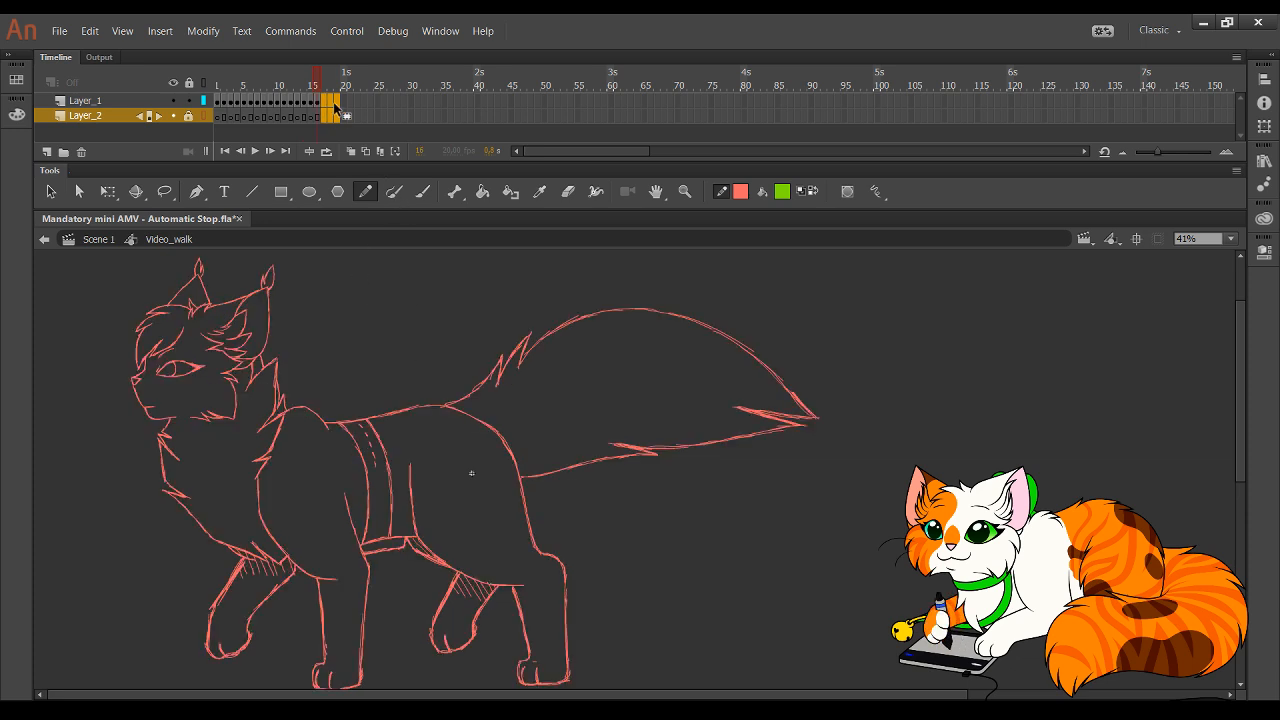
left_click(329, 101)
left_click(272, 83)
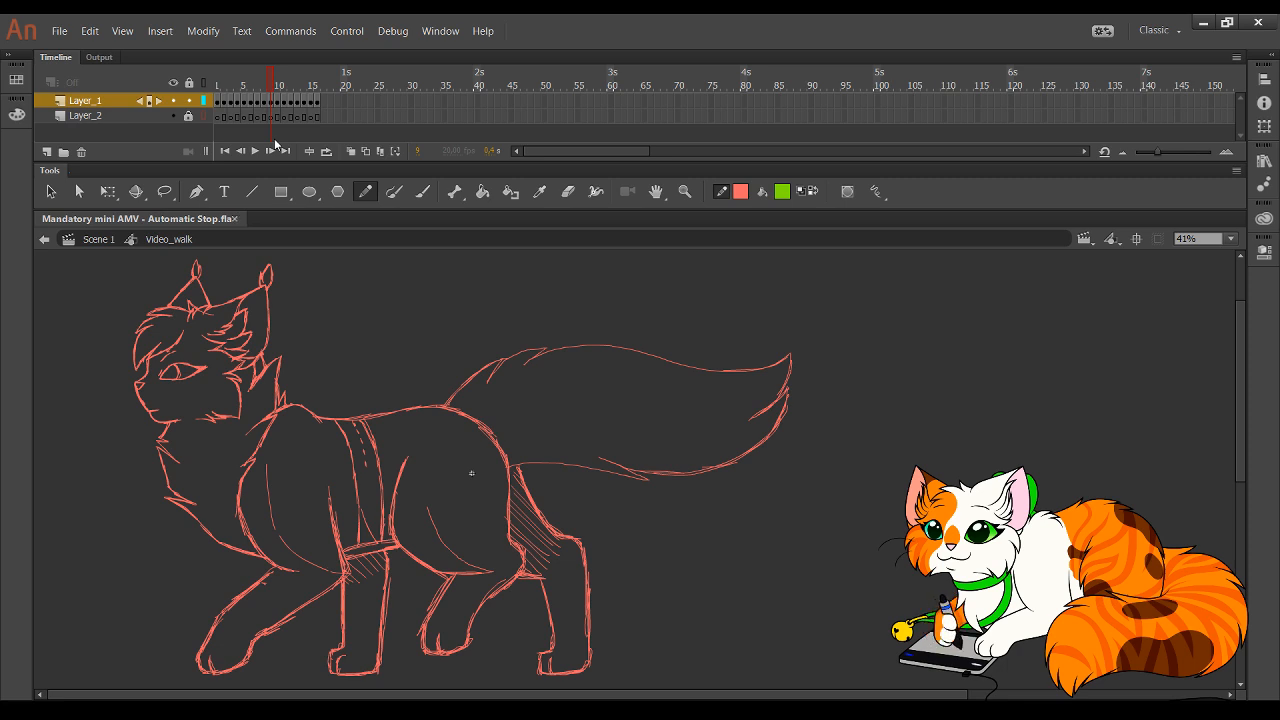
- Leave the Video_walk symbol for Scene 1 and lock Layer_4
left_click(44, 239)
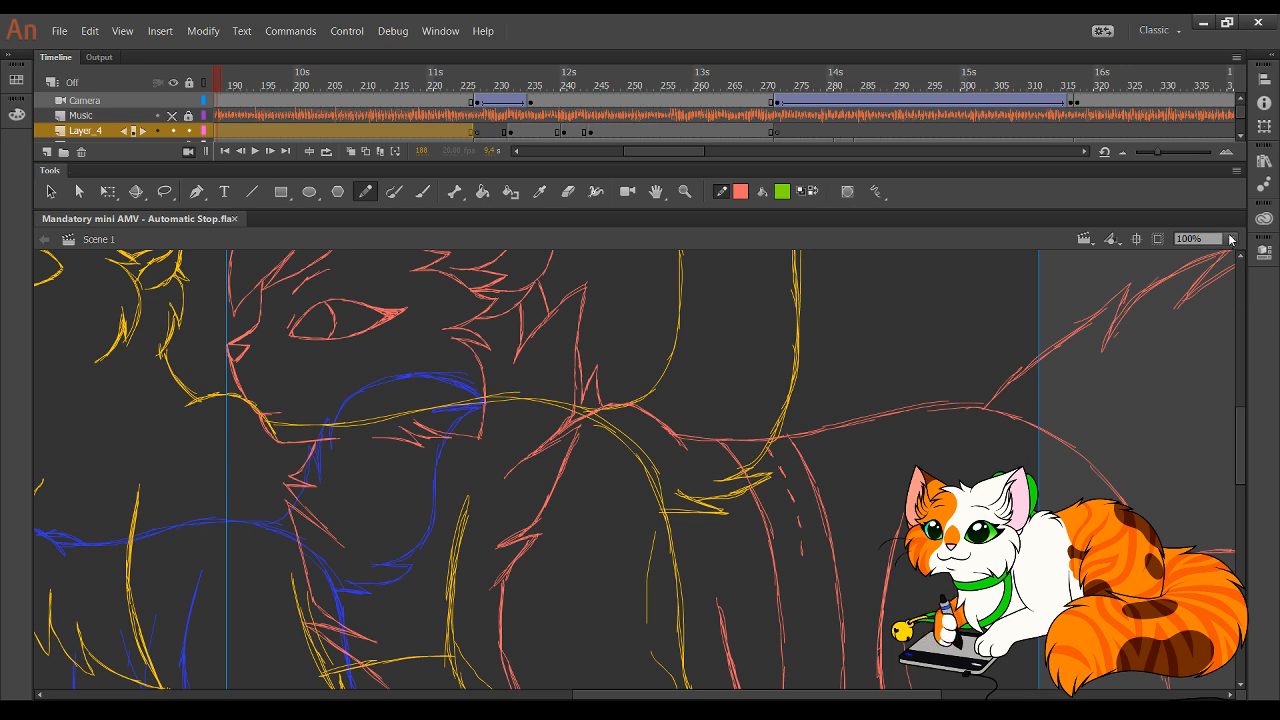
left_click(1202, 279)
left_click(188, 131)
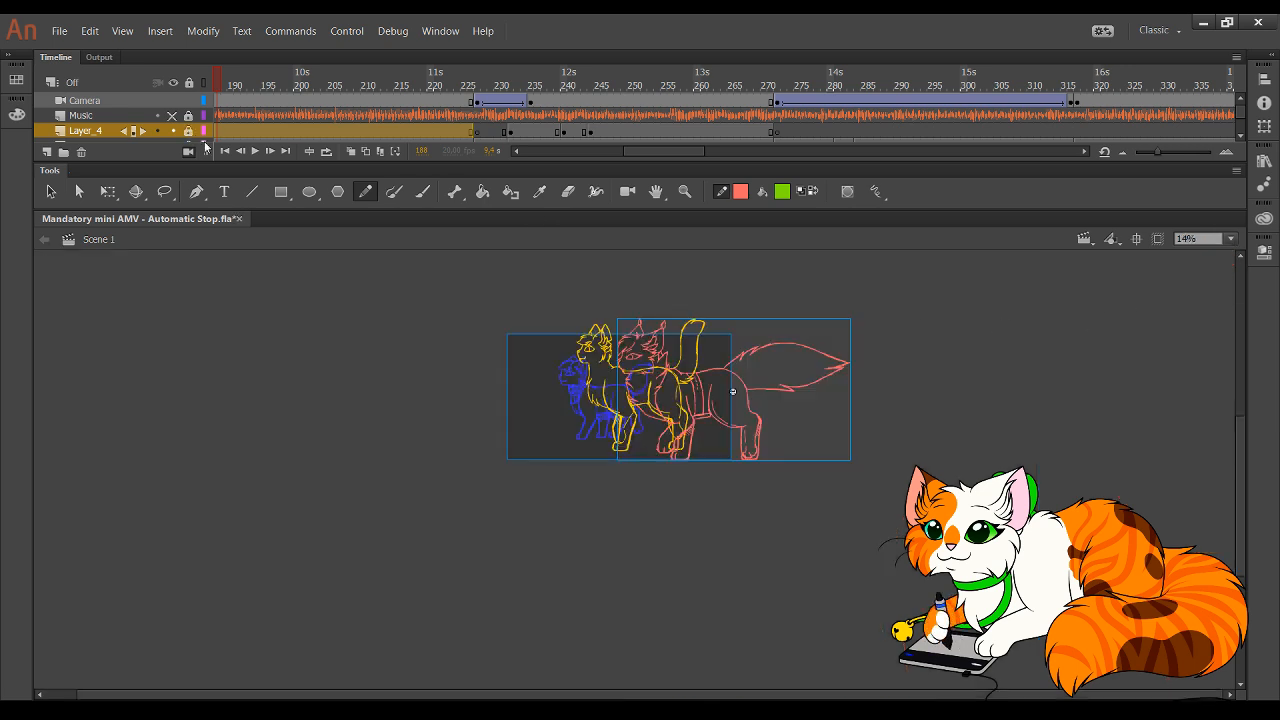
- Magnify the stage area to fill the view and clip the artwork that extends beyond the stage edges
scroll(1240, 121, "down", 3)
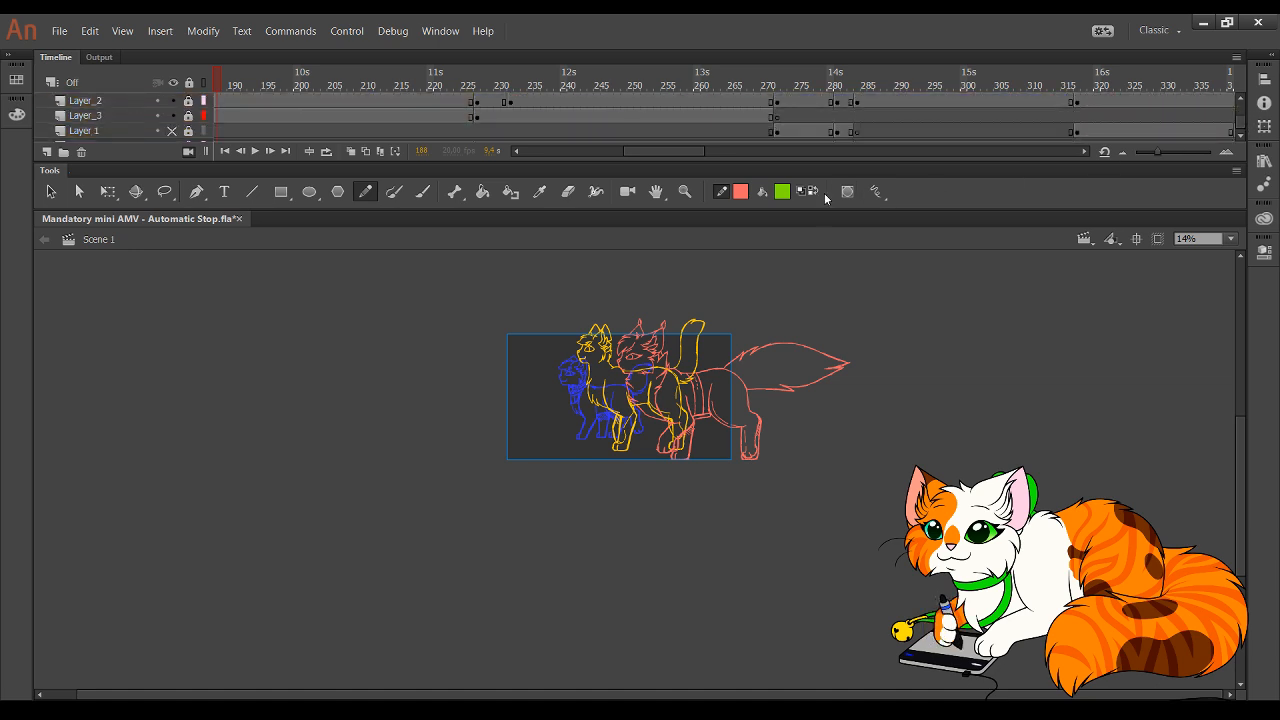
left_click(685, 191)
left_click_drag(486, 323, 775, 485)
left_click(1158, 239)
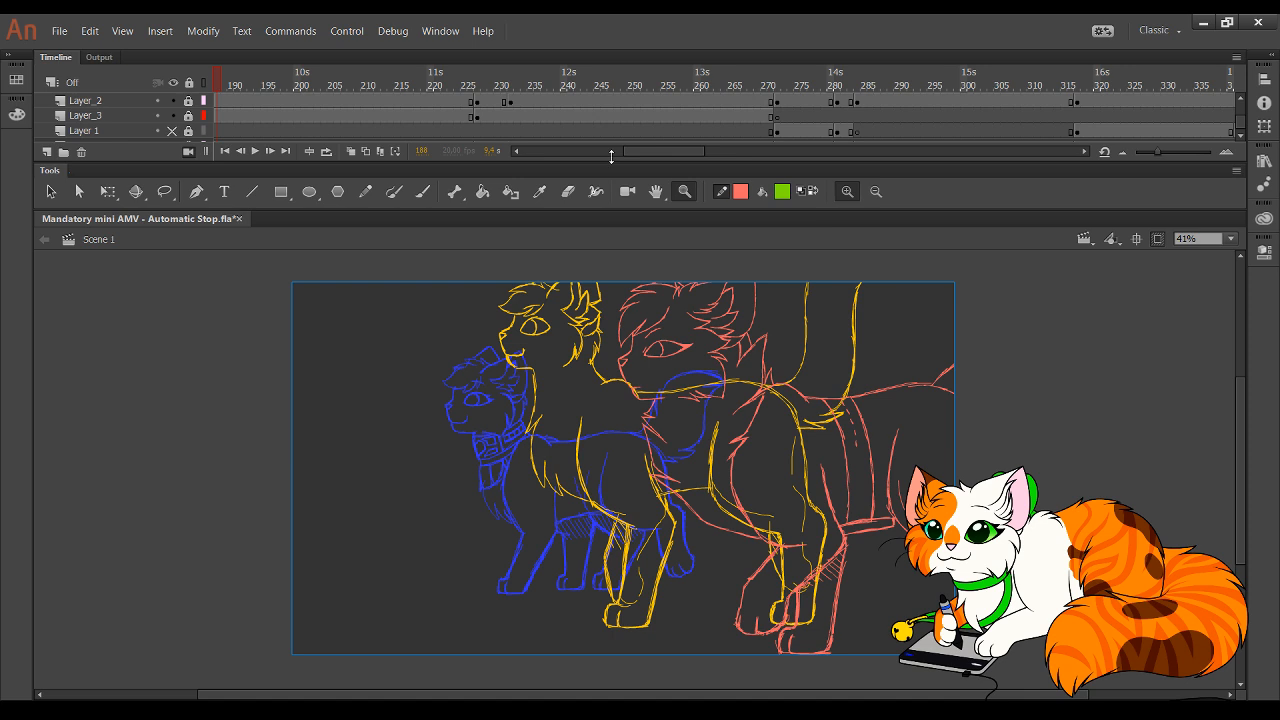
- Play the whole Scene 1 animation from the first frame several times to review the rough sketches with the walk cycles
left_click_drag(657, 150, 566, 155)
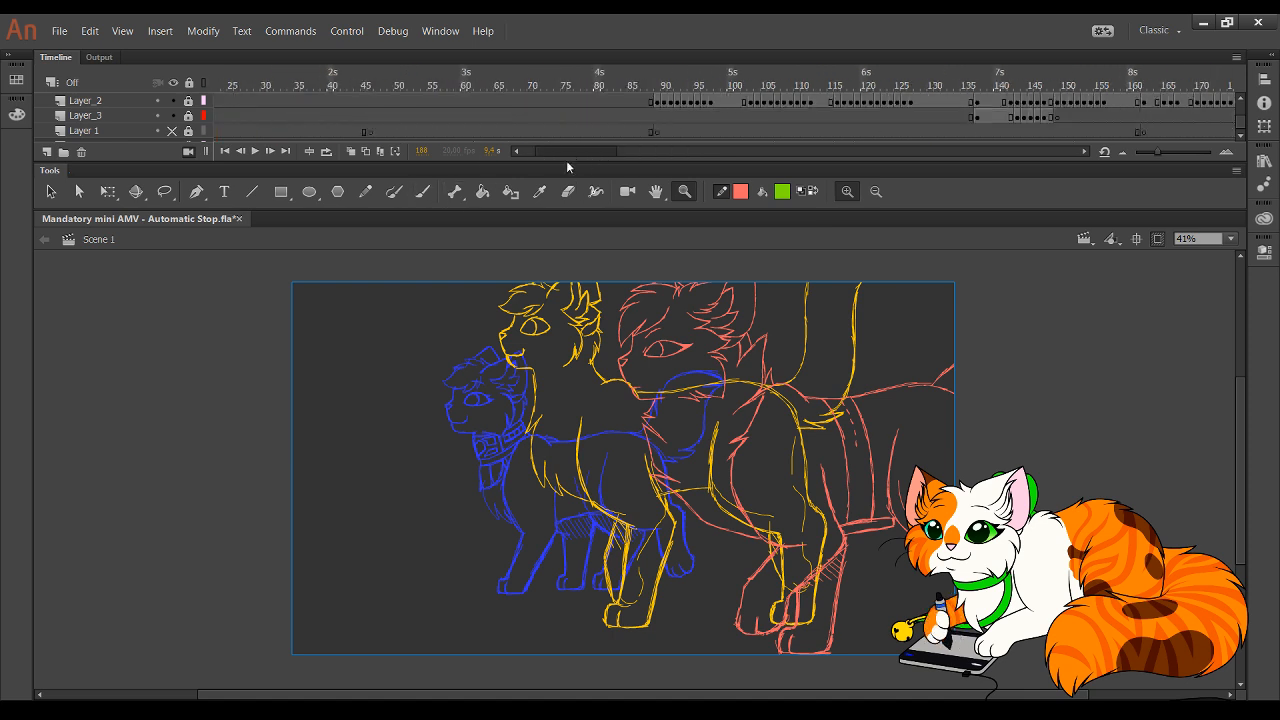
left_click(225, 151)
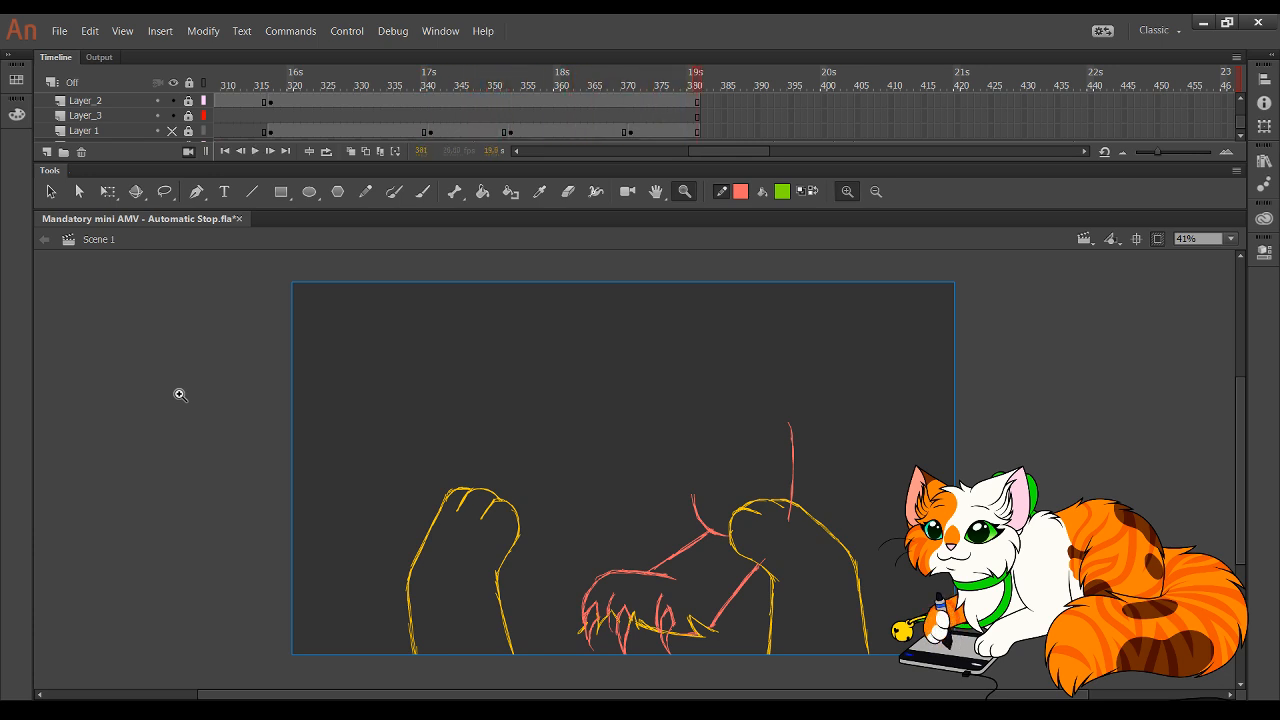
left_click(256, 151)
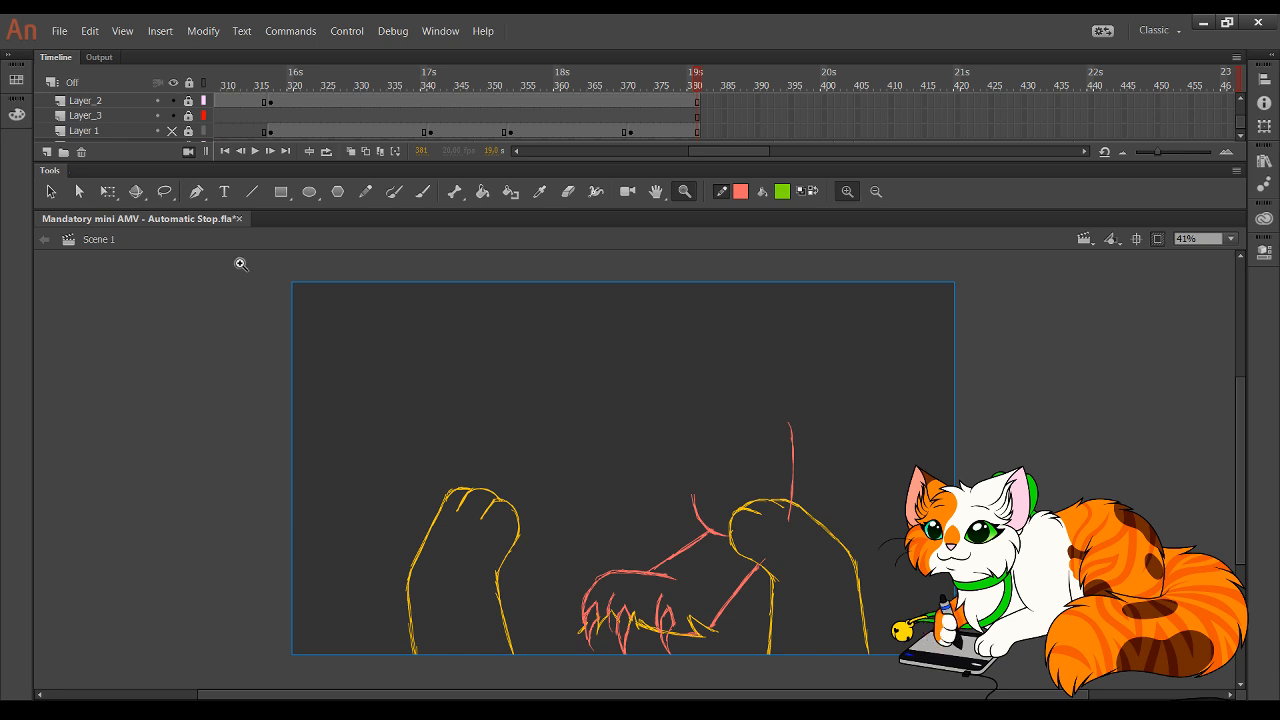
left_click(255, 151)
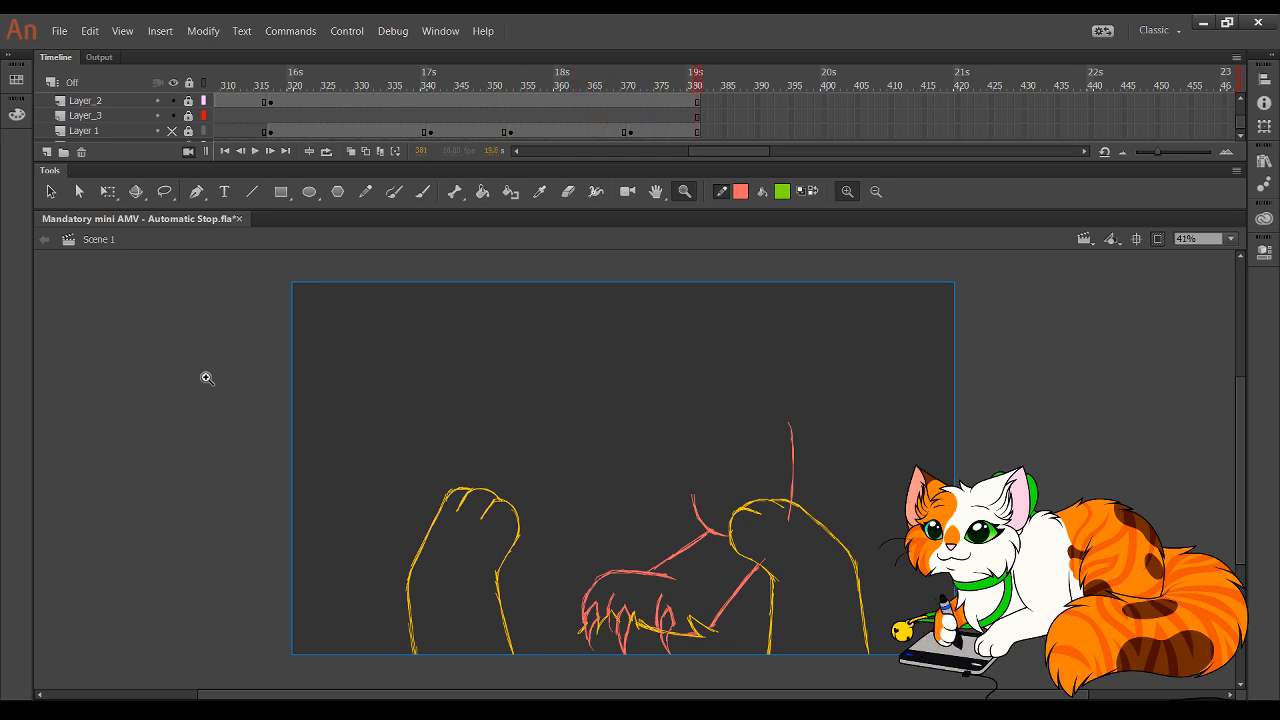
left_click(255, 151)
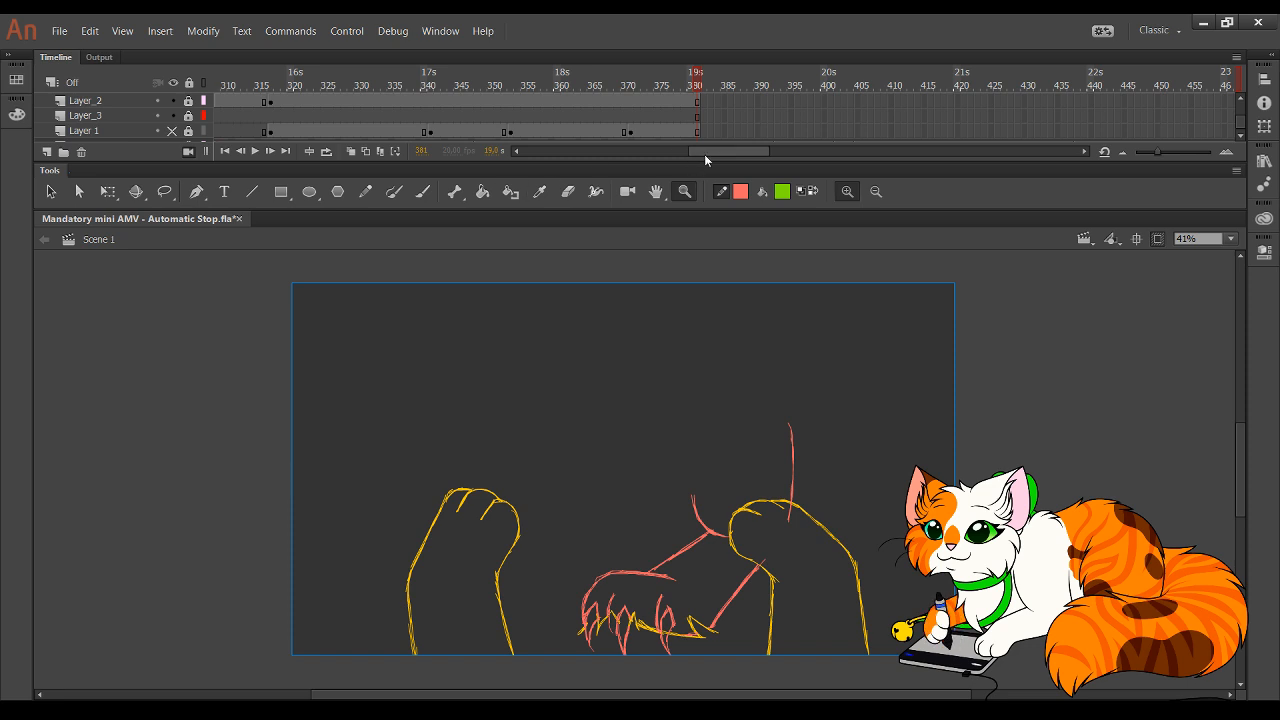
- Inspect the sketch at frame 233, and go to frame 210 in the three-character walk shot
left_click_drag(704, 154, 630, 152)
left_click(644, 76)
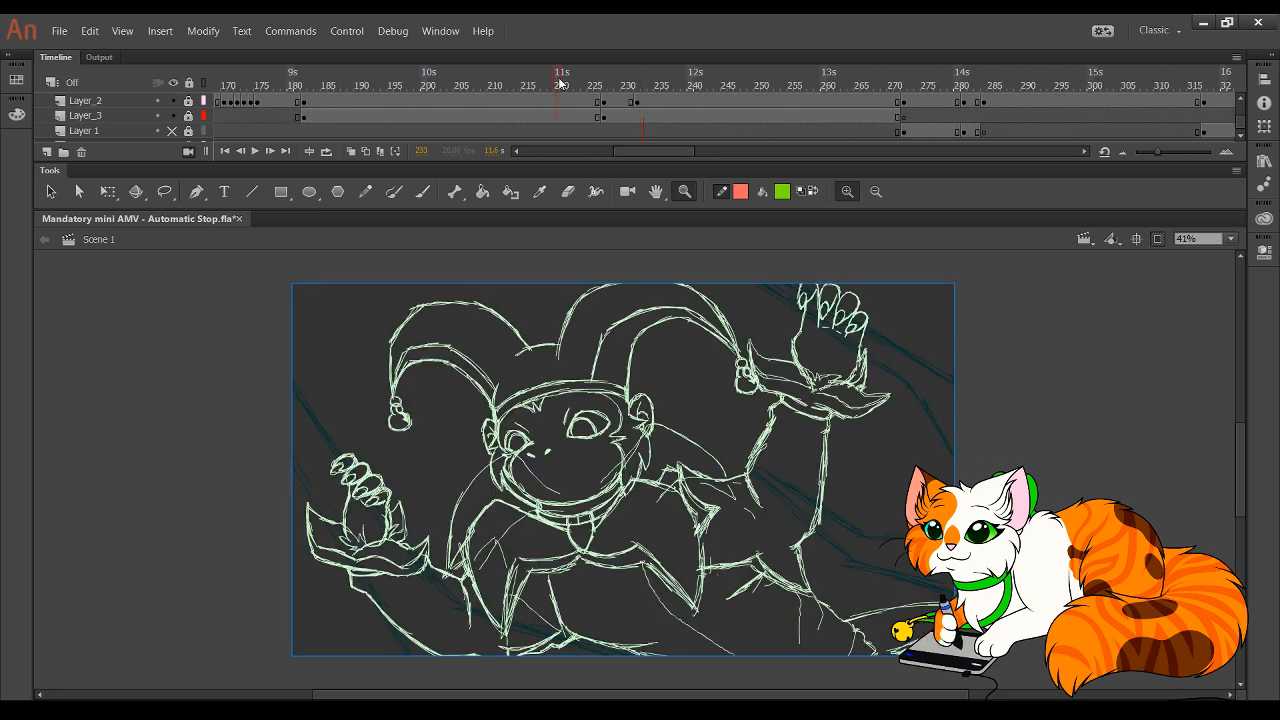
left_click(490, 78)
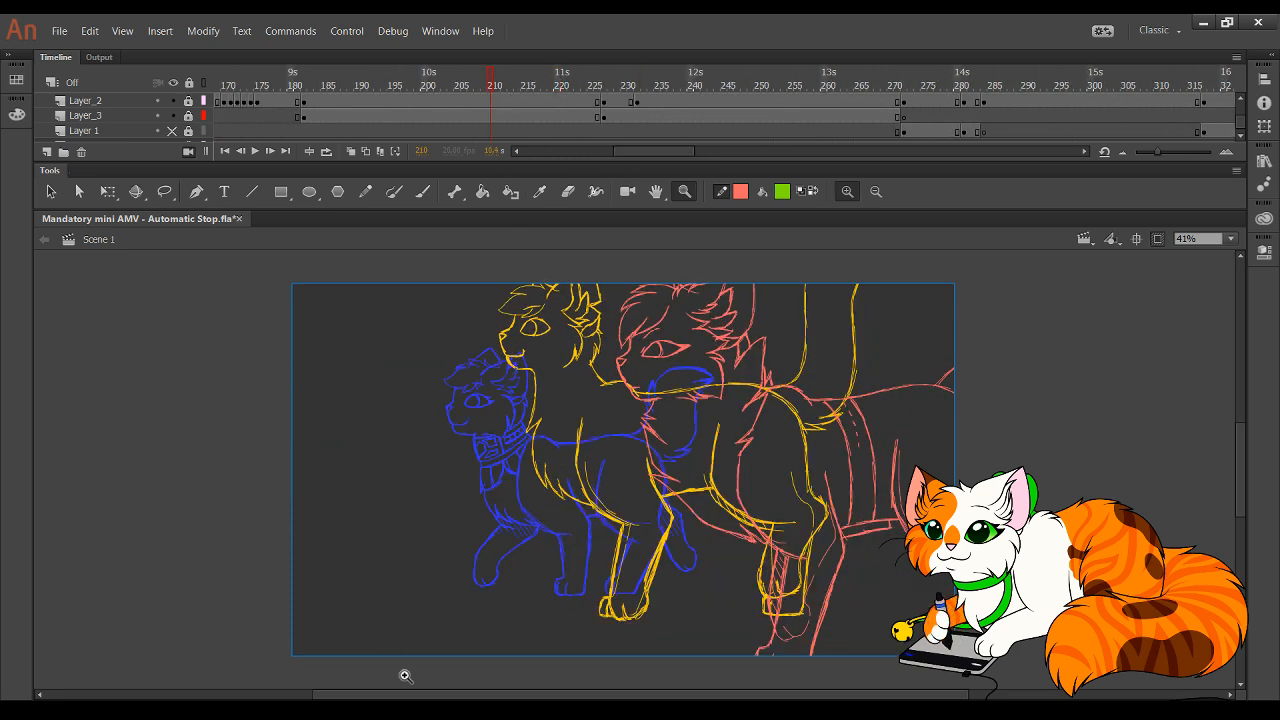